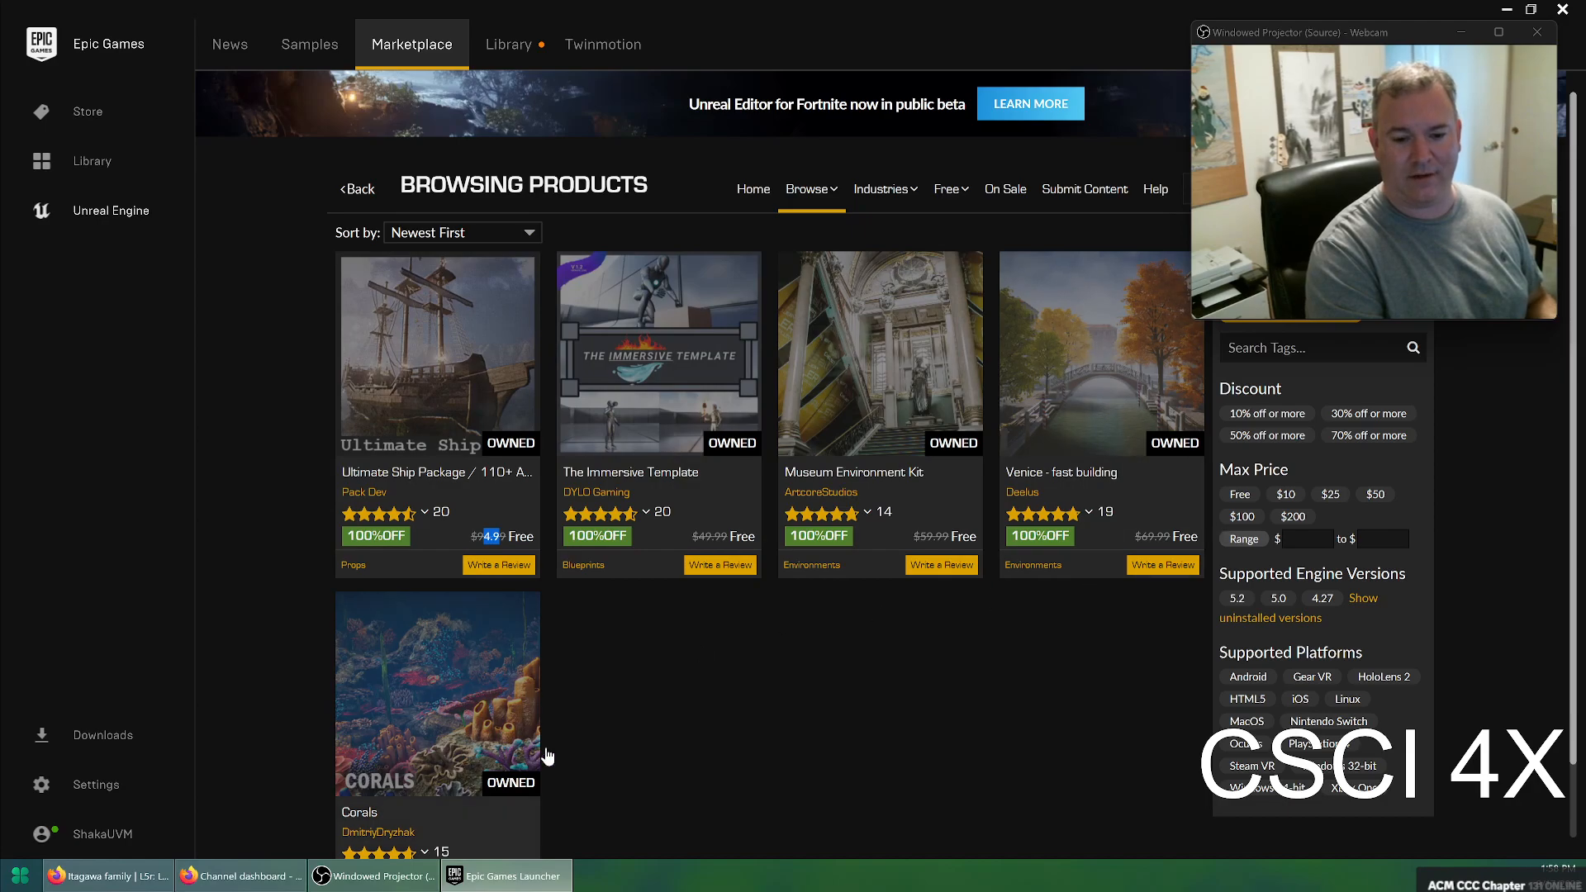
# Open the Ultimate Ship Package in the Marketplace and add it to the Fall2023 project for Unreal Engine 5.2
pyautogui.moveTo(1322, 32)
pyautogui.mouseDown()
pyautogui.moveTo(1017, 241)
pyautogui.moveTo(1318, 48)
pyautogui.mouseUp()
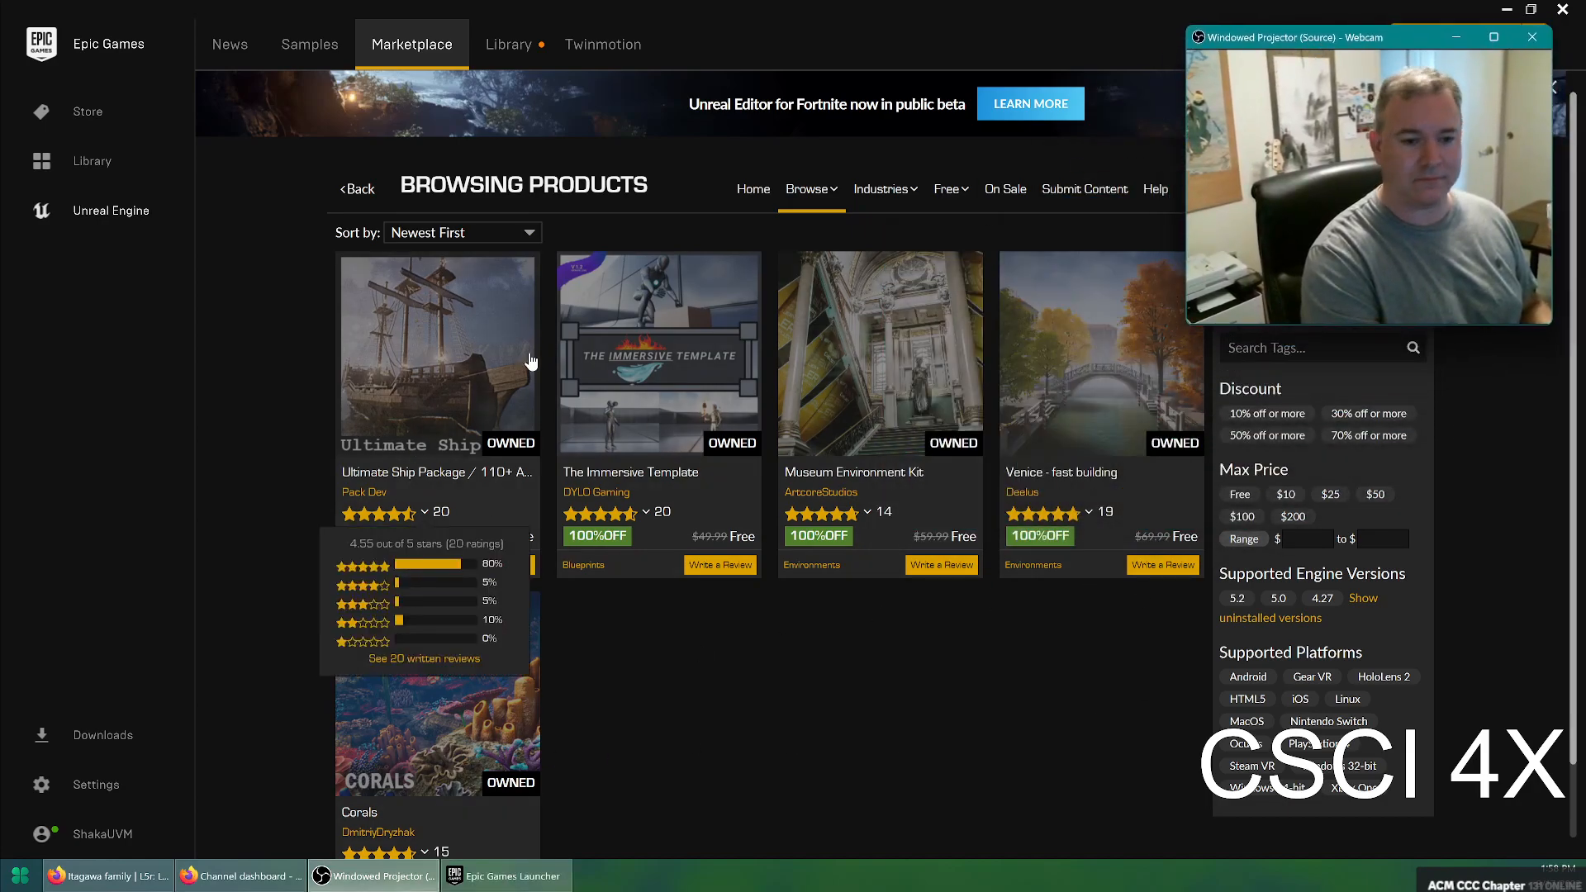
pyautogui.click(496, 308)
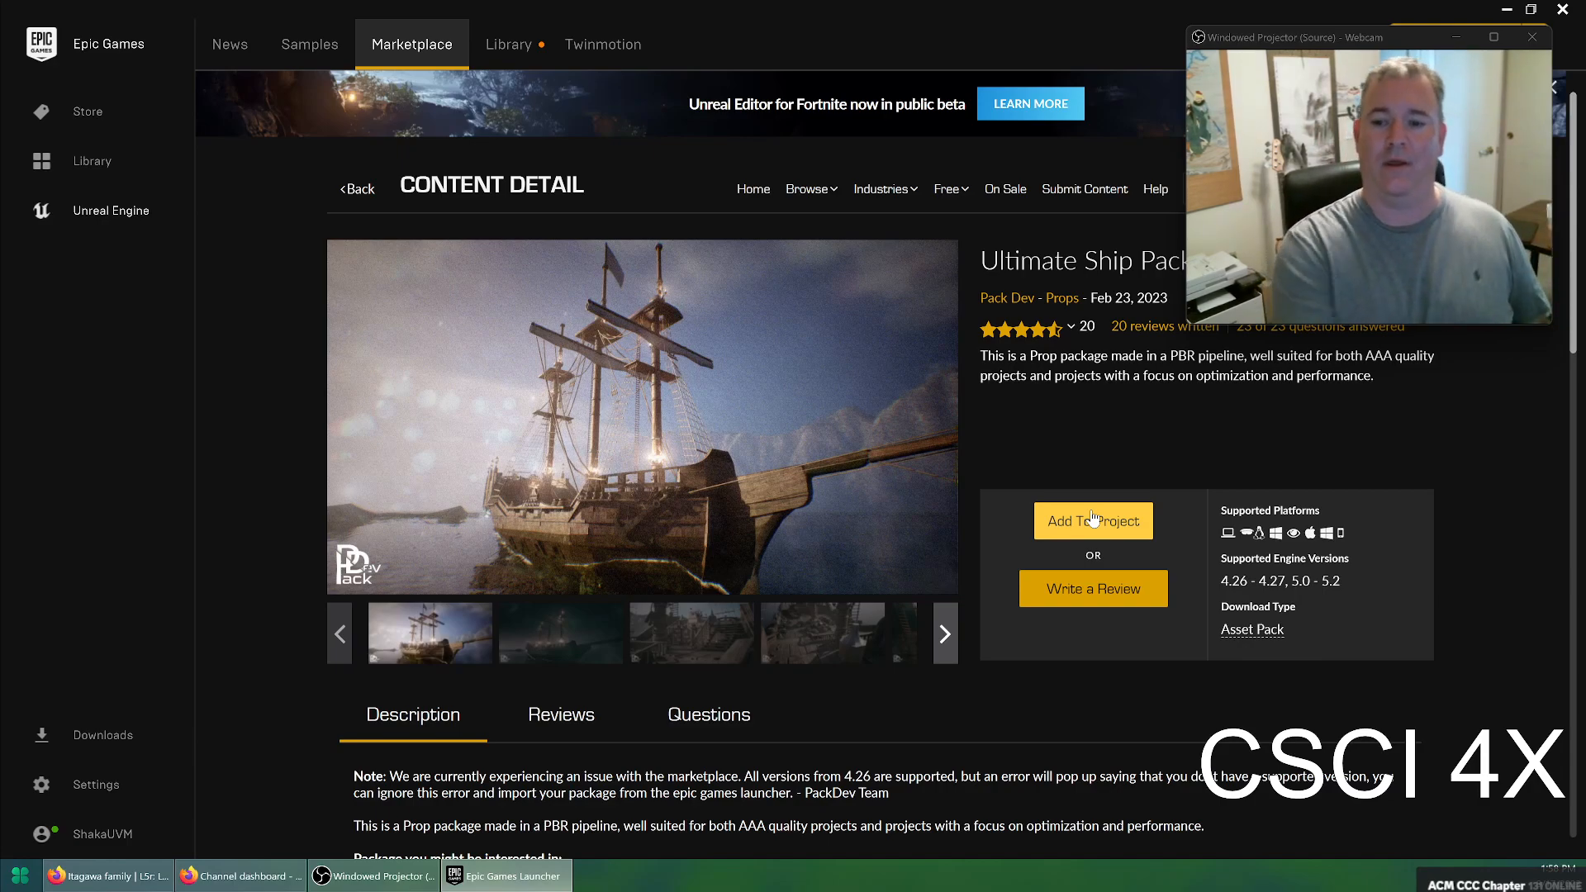
pyautogui.moveTo(1317, 46); pyautogui.dragTo(1333, 37)
pyautogui.click(1064, 536)
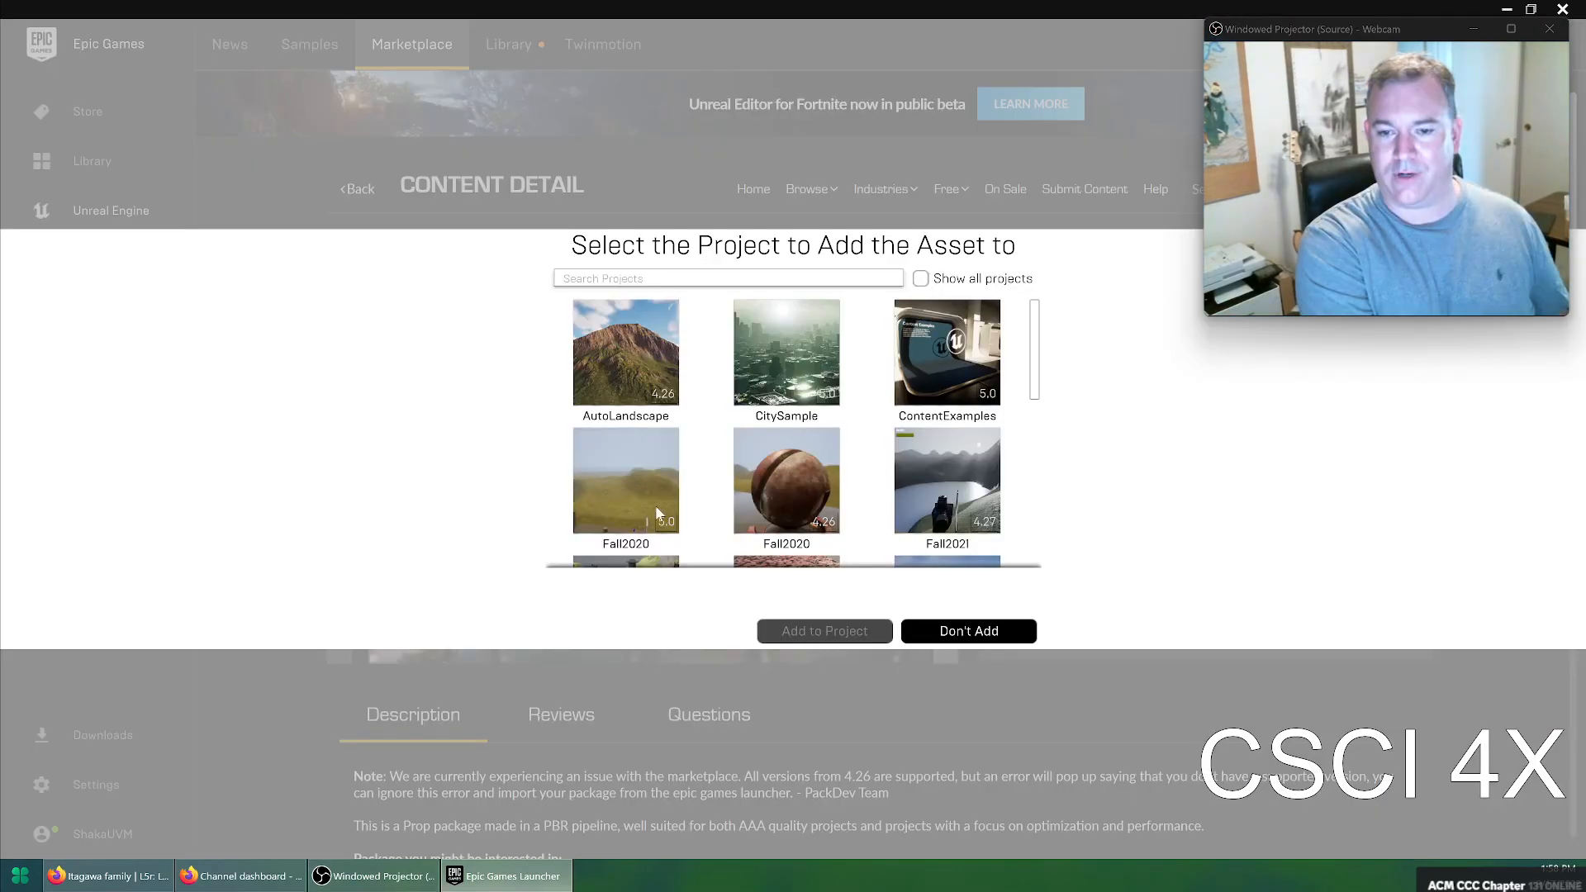
pyautogui.scroll(-4, 914, 547)
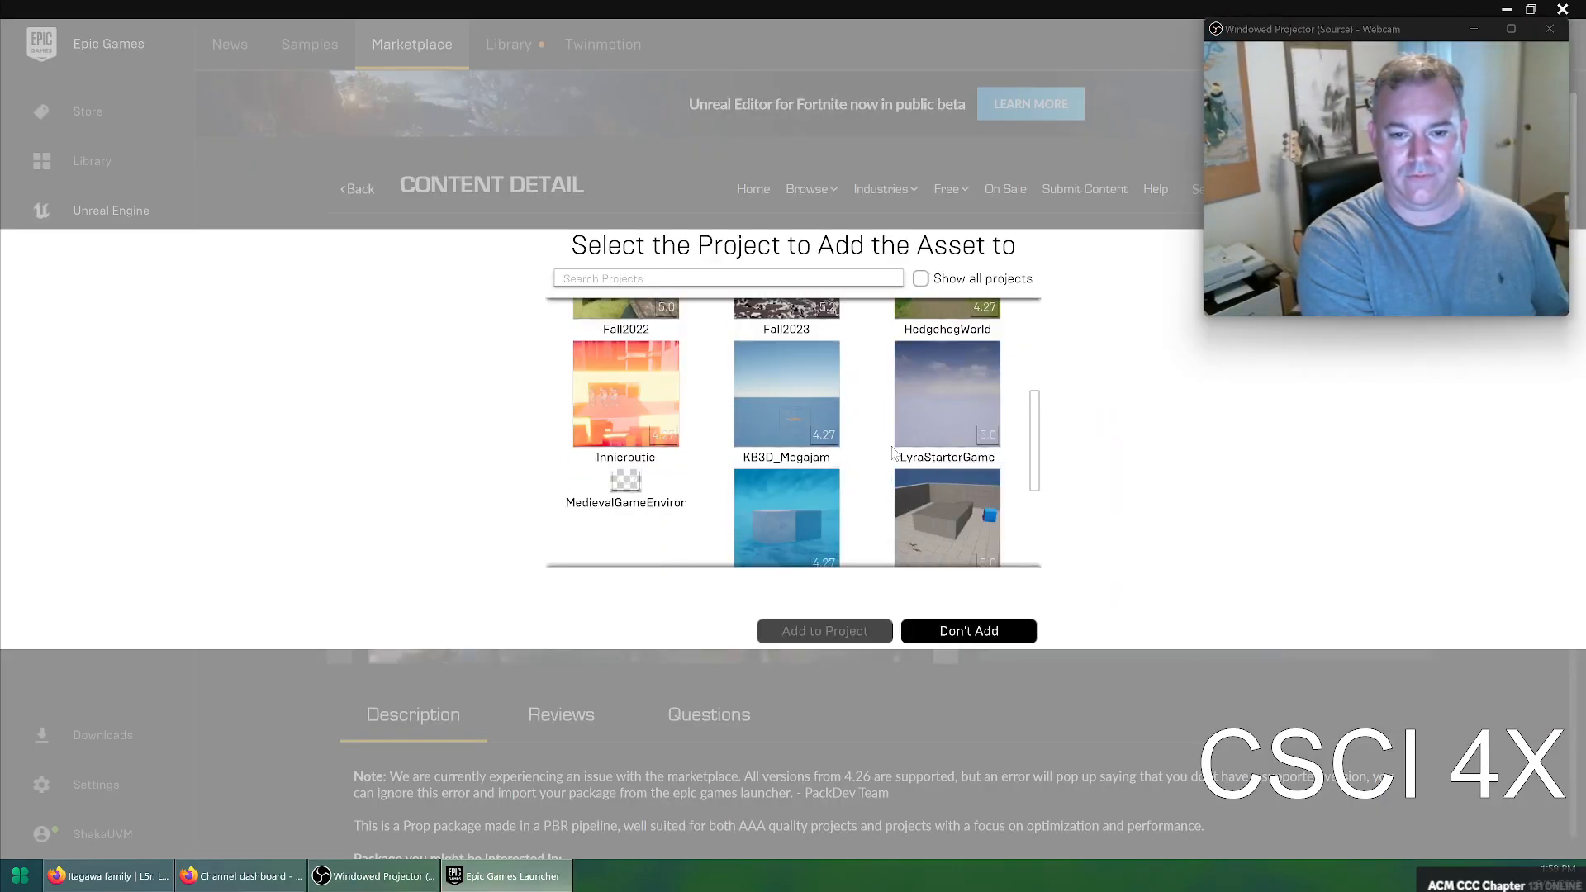
pyautogui.scroll(2, 859, 388)
pyautogui.click(826, 384)
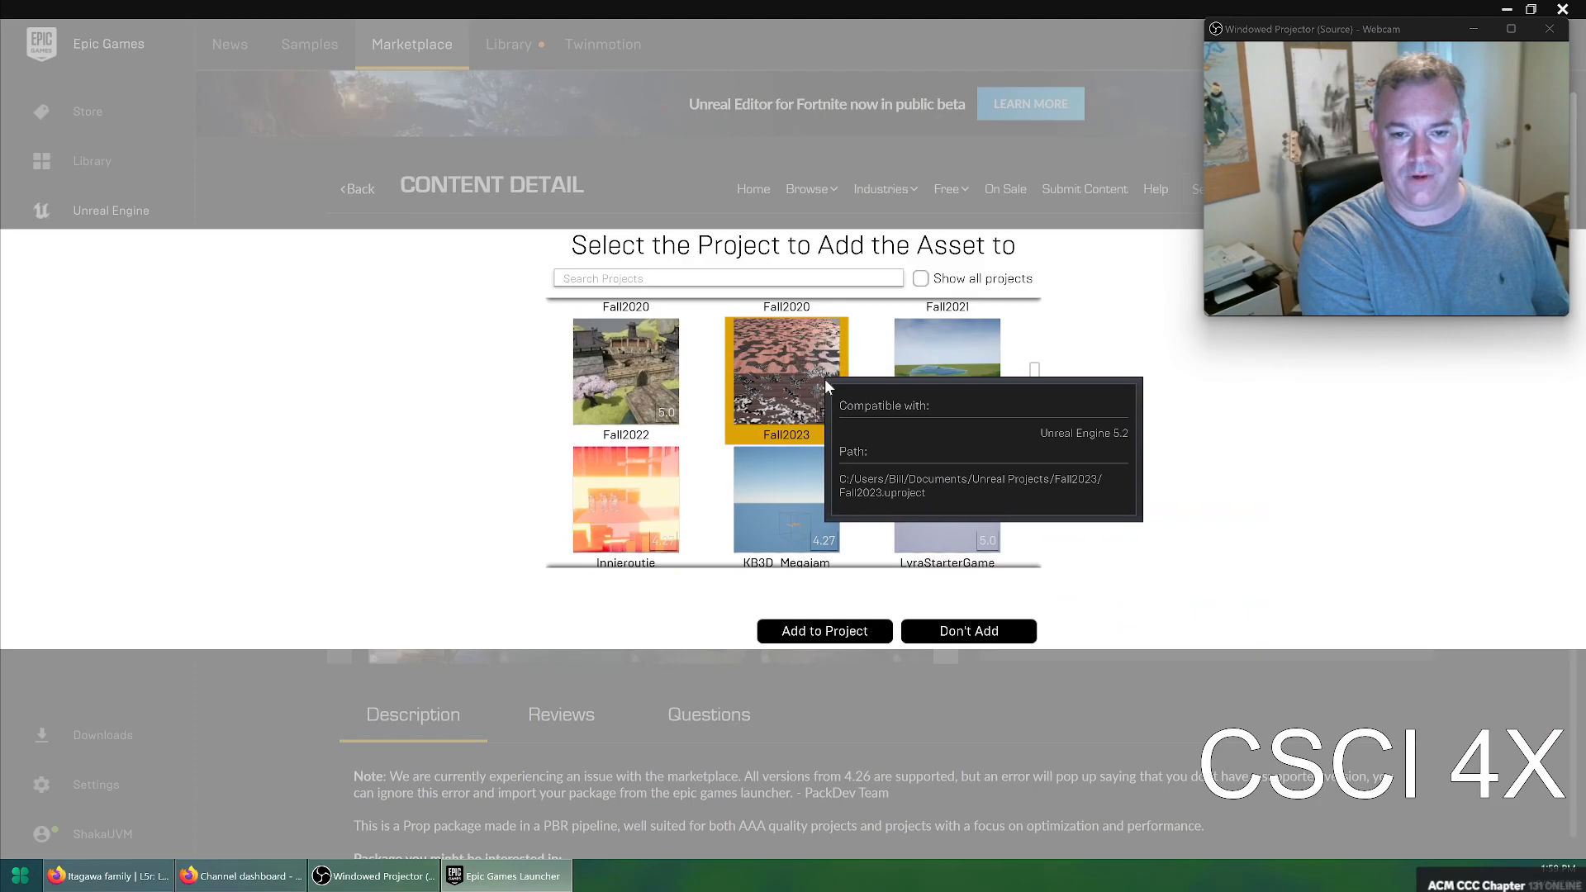
pyautogui.click(848, 633)
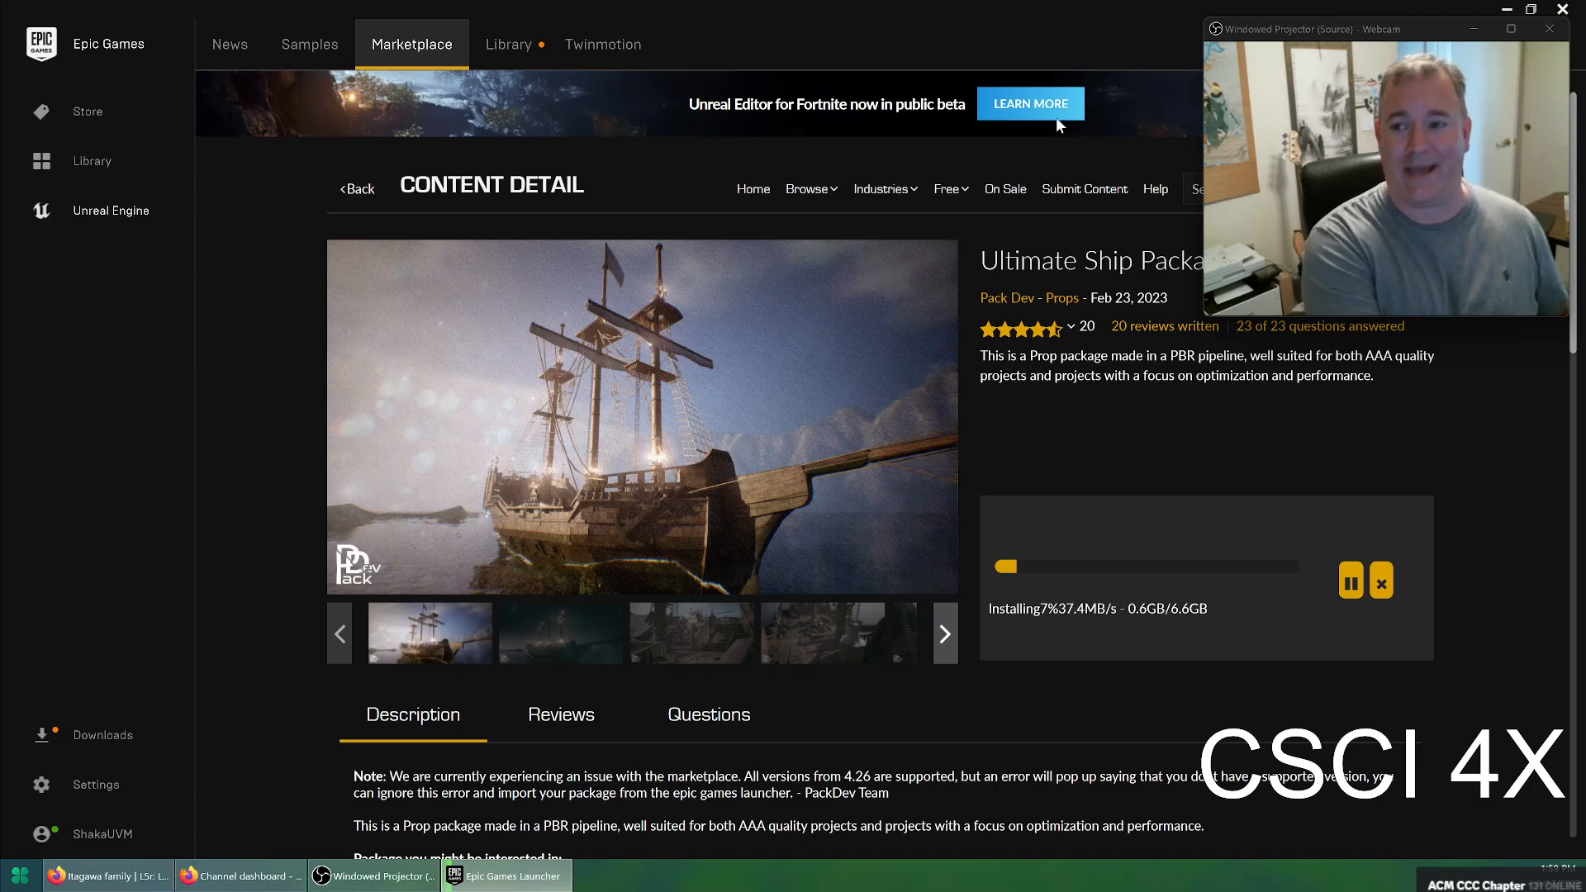
# Open the Unreal Engine library and check the total size of the locally cached vault content
pyautogui.click(508, 43)
pyautogui.moveTo(1324, 32); pyautogui.dragTo(992, 208)
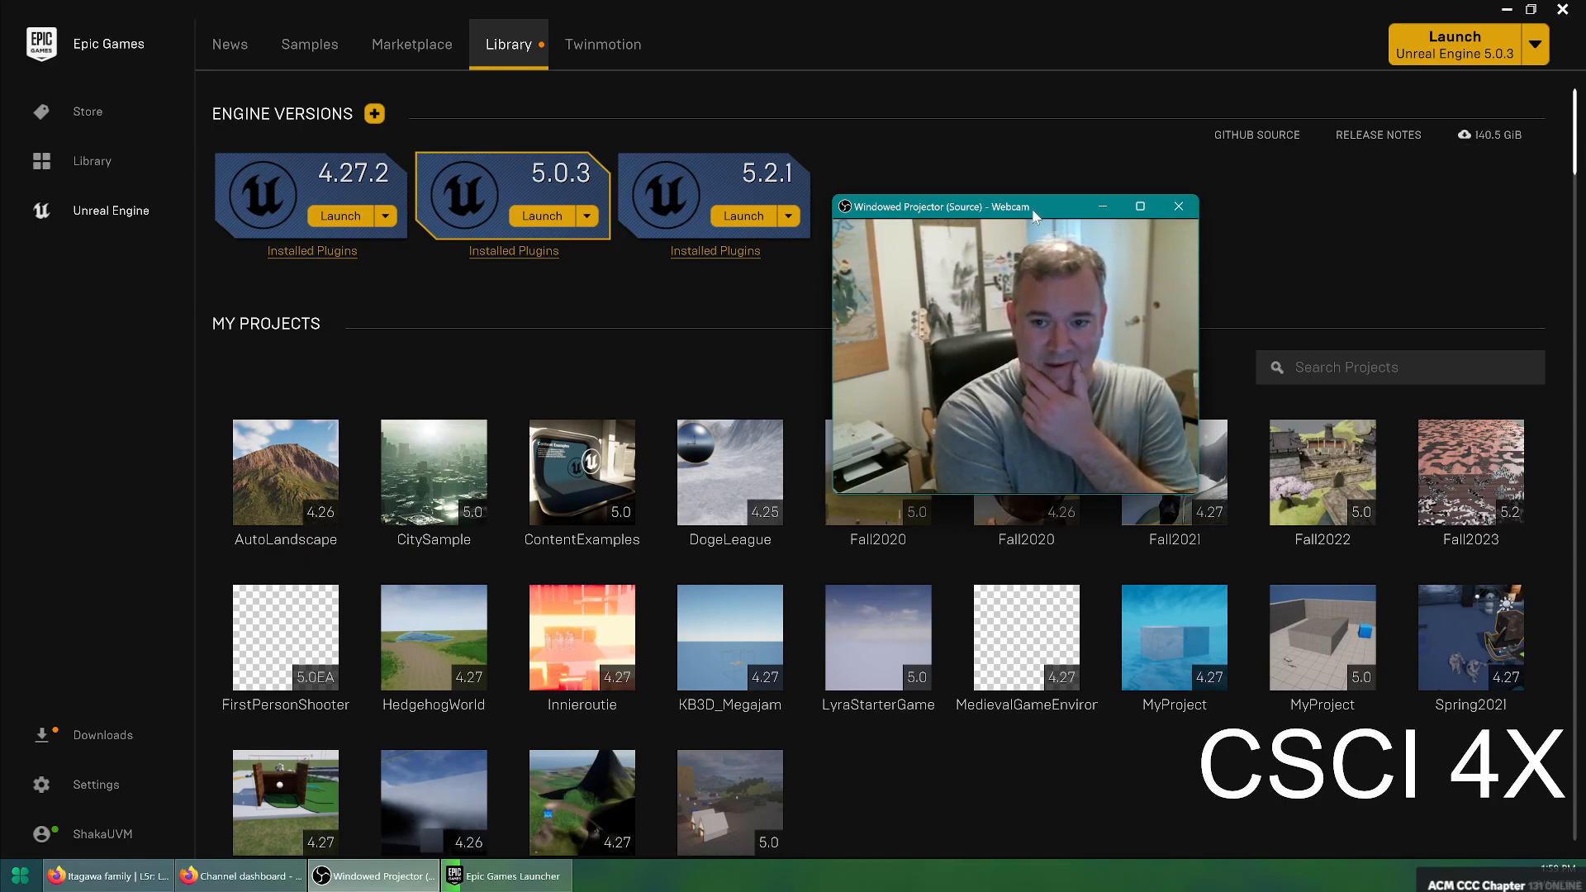
pyautogui.moveTo(1053, 207); pyautogui.dragTo(1327, 40)
pyautogui.scroll(-5, 940, 597)
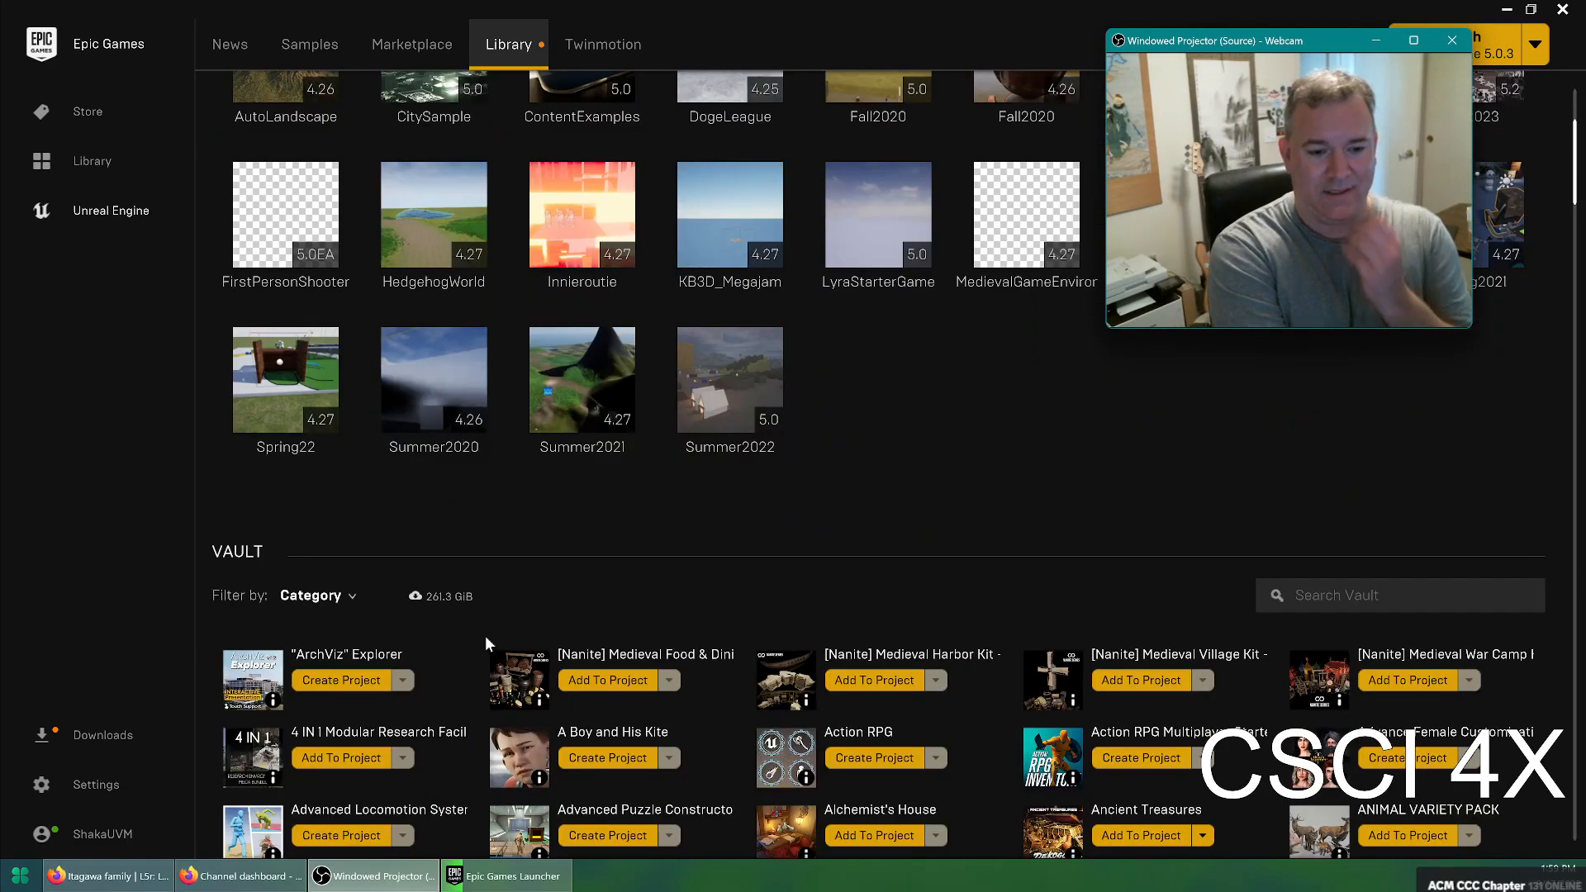
pyautogui.moveTo(441, 602)
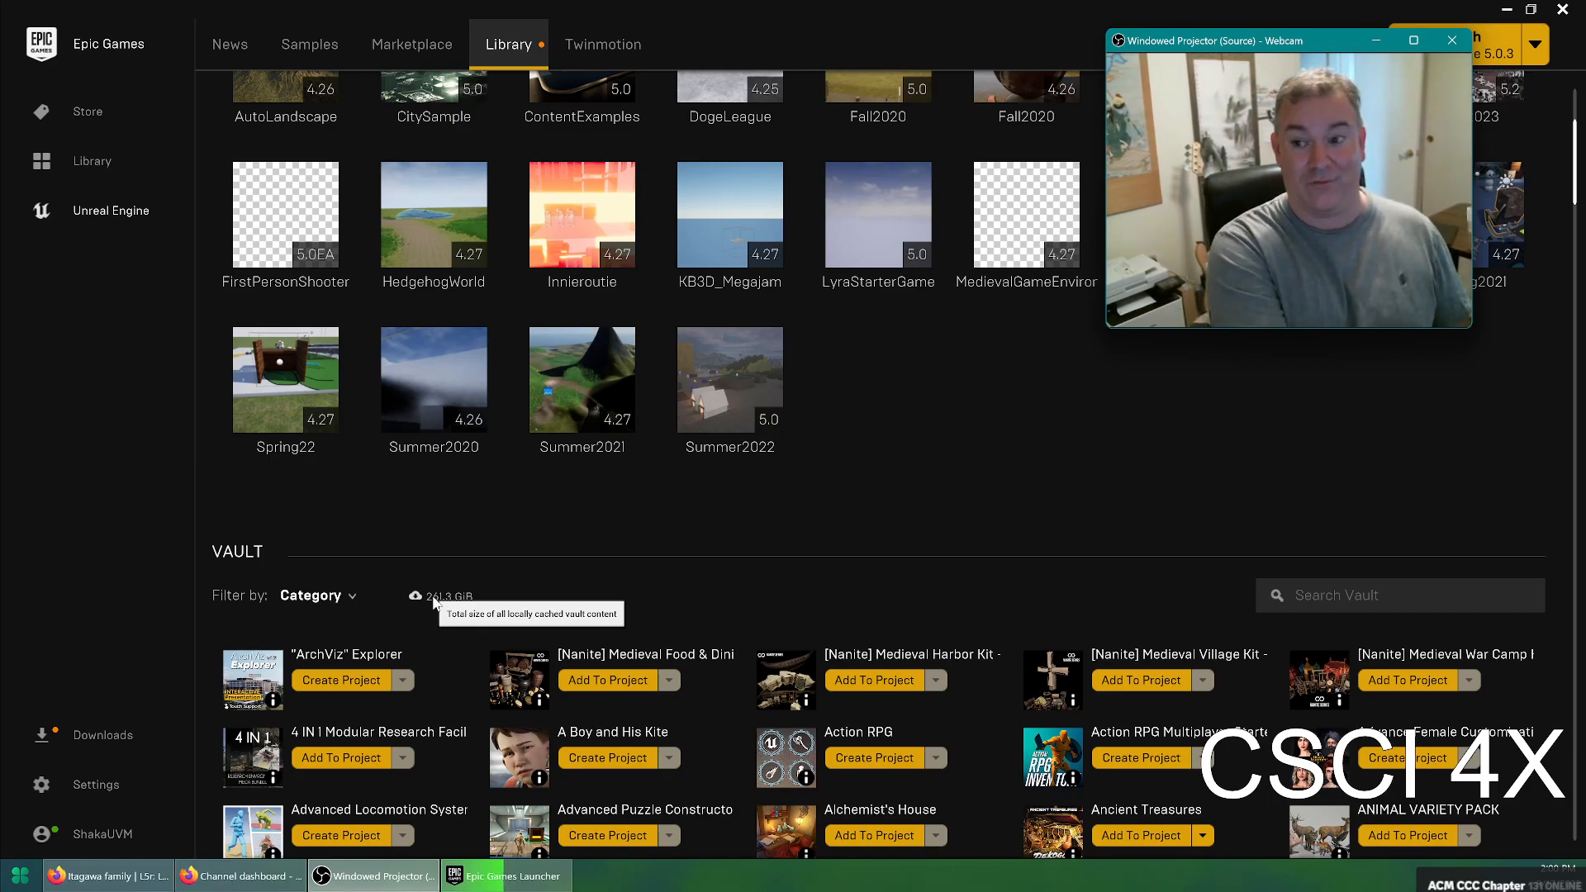
pyautogui.click(454, 616)
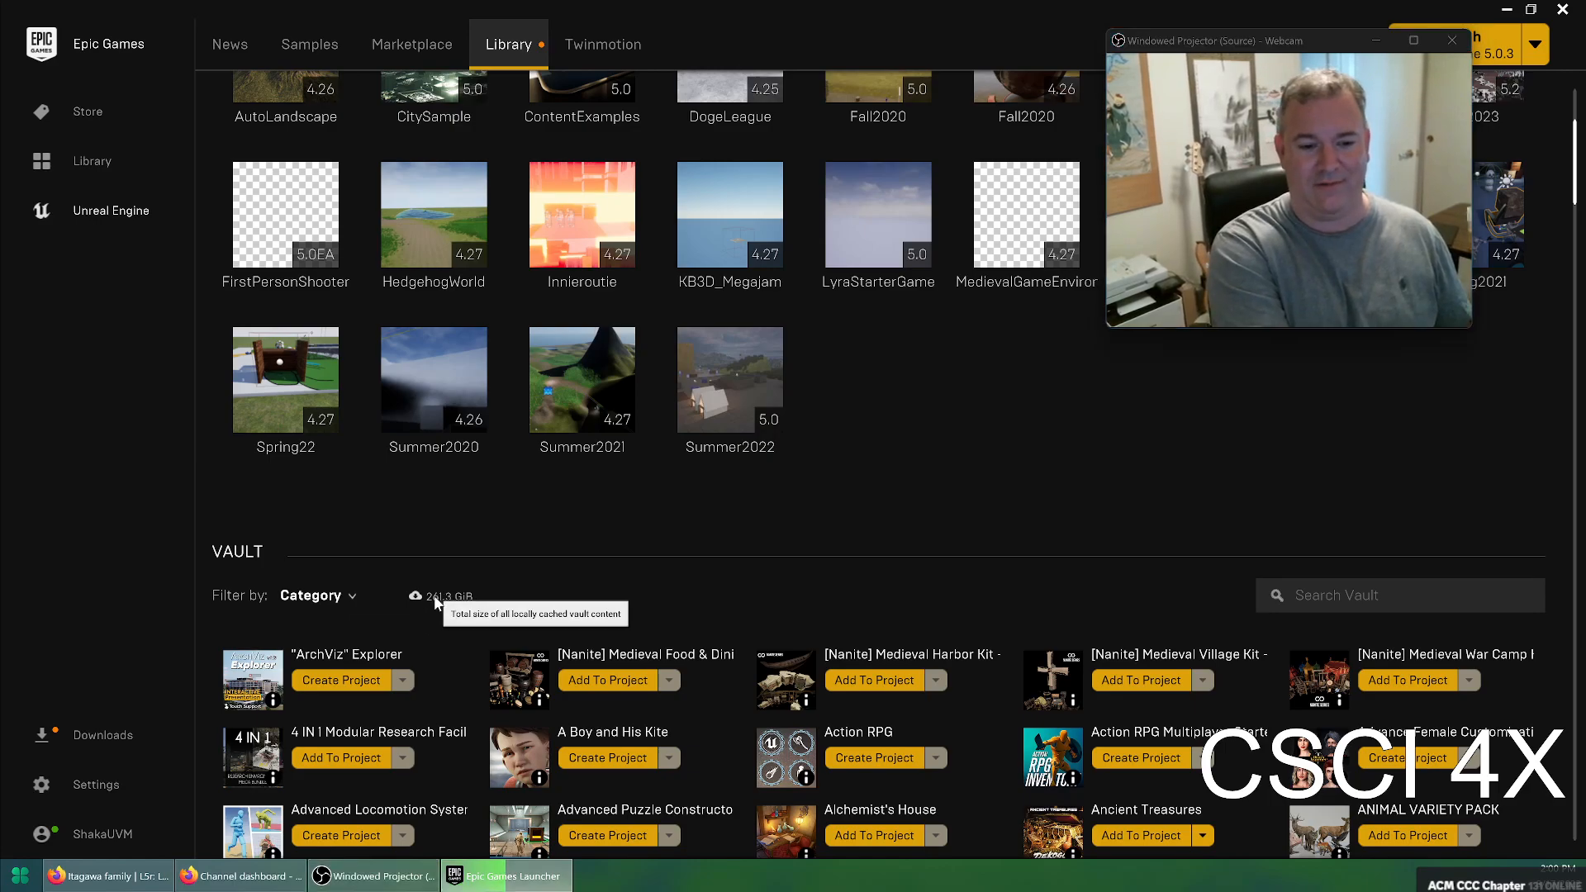
pyautogui.scroll(5, 1096, 569)
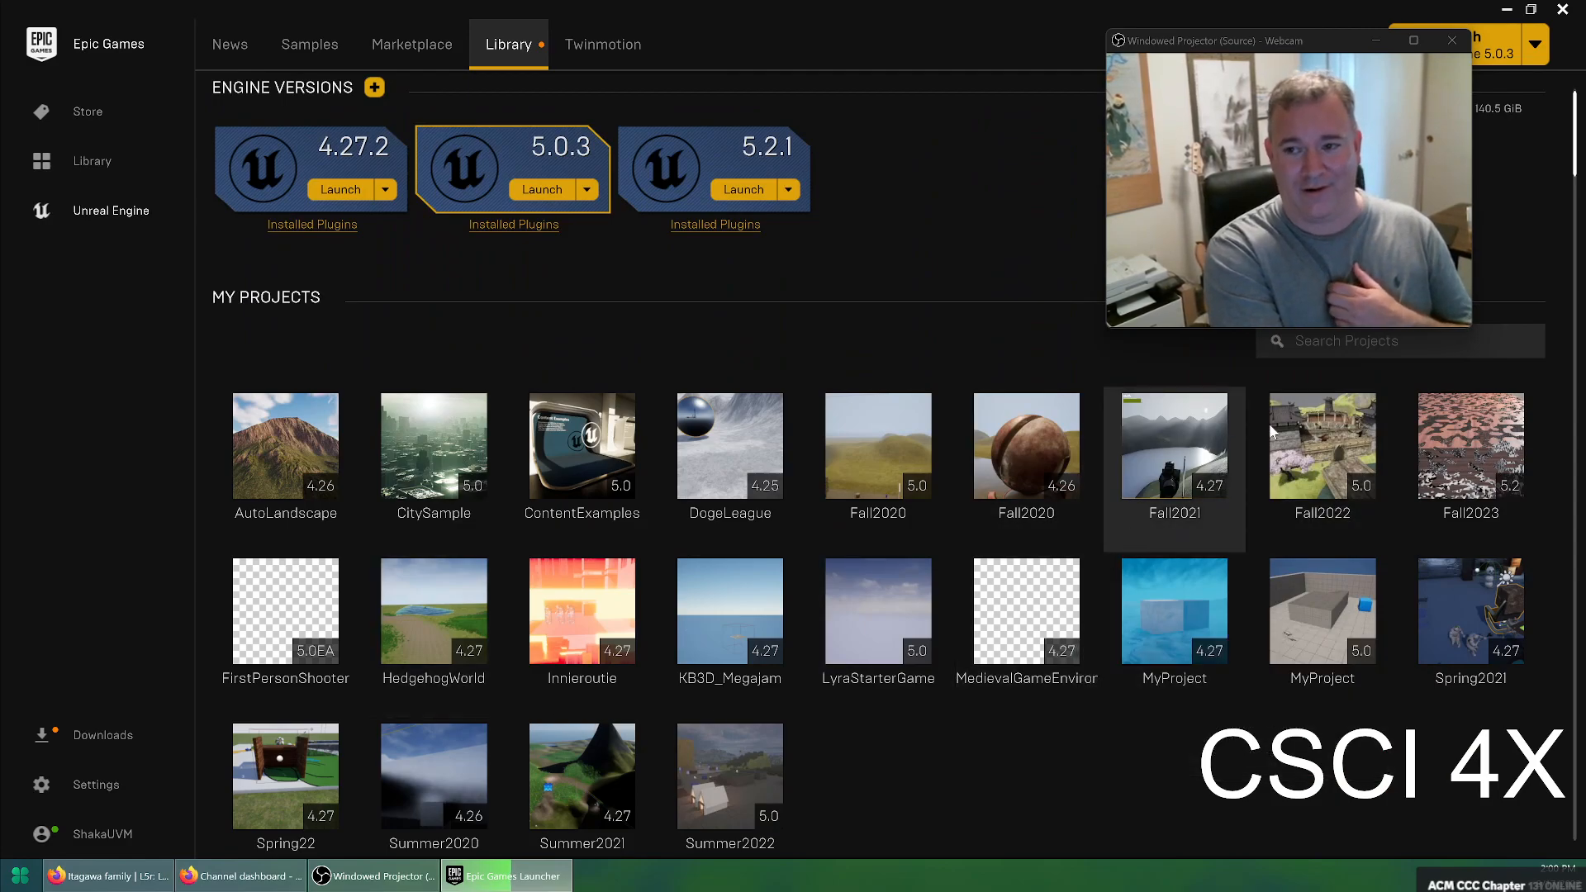
# Check the installation progress of the Ultimate Ship Package among the active downloads
pyautogui.moveTo(1330, 420)
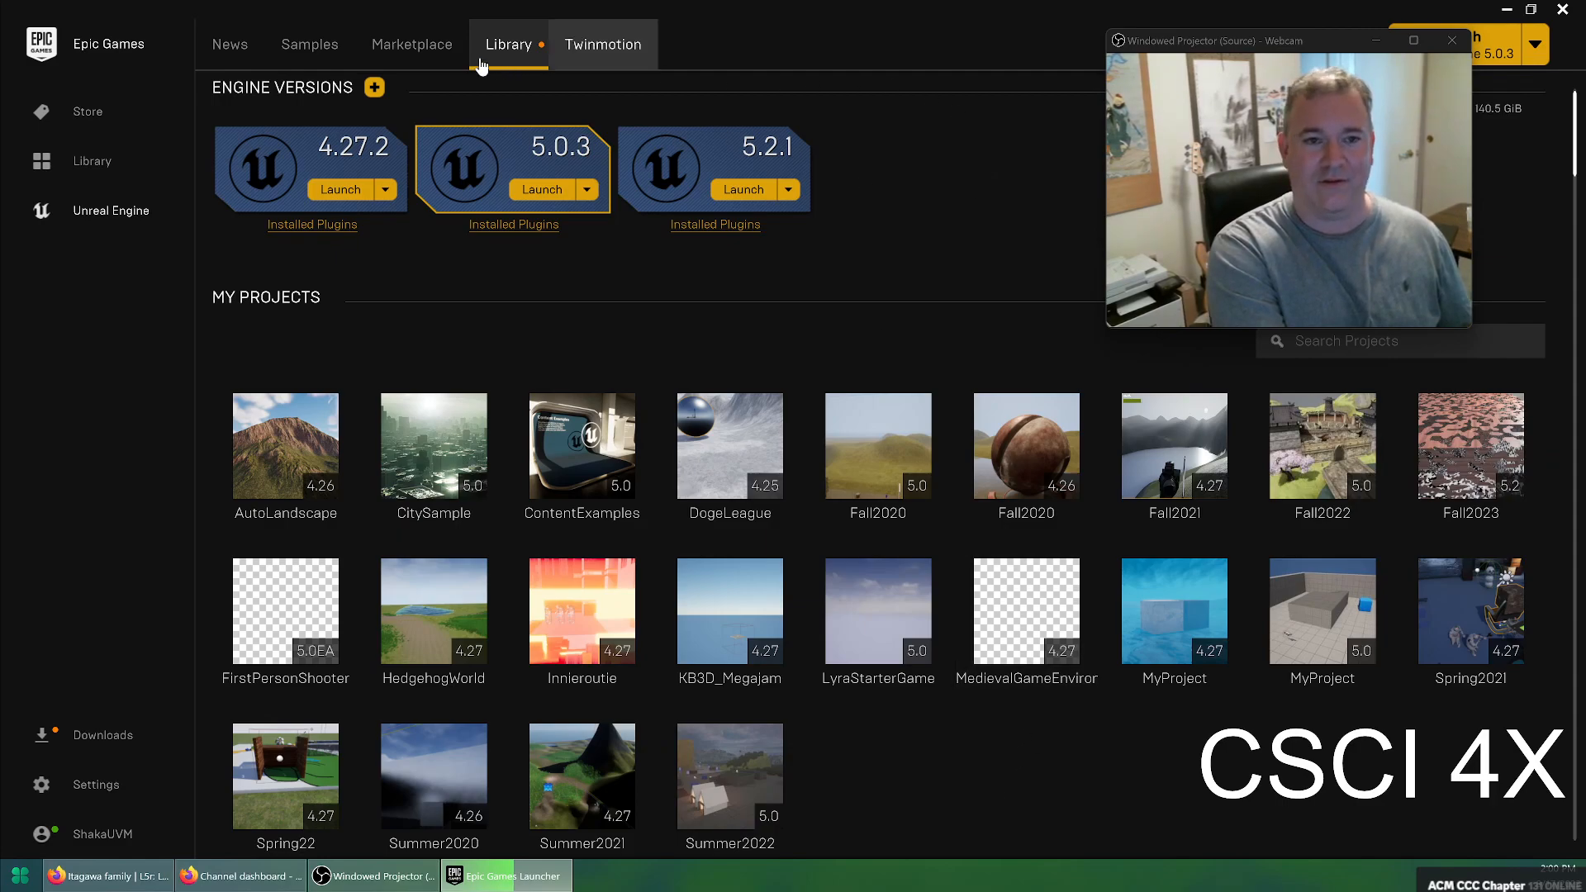
pyautogui.click(110, 743)
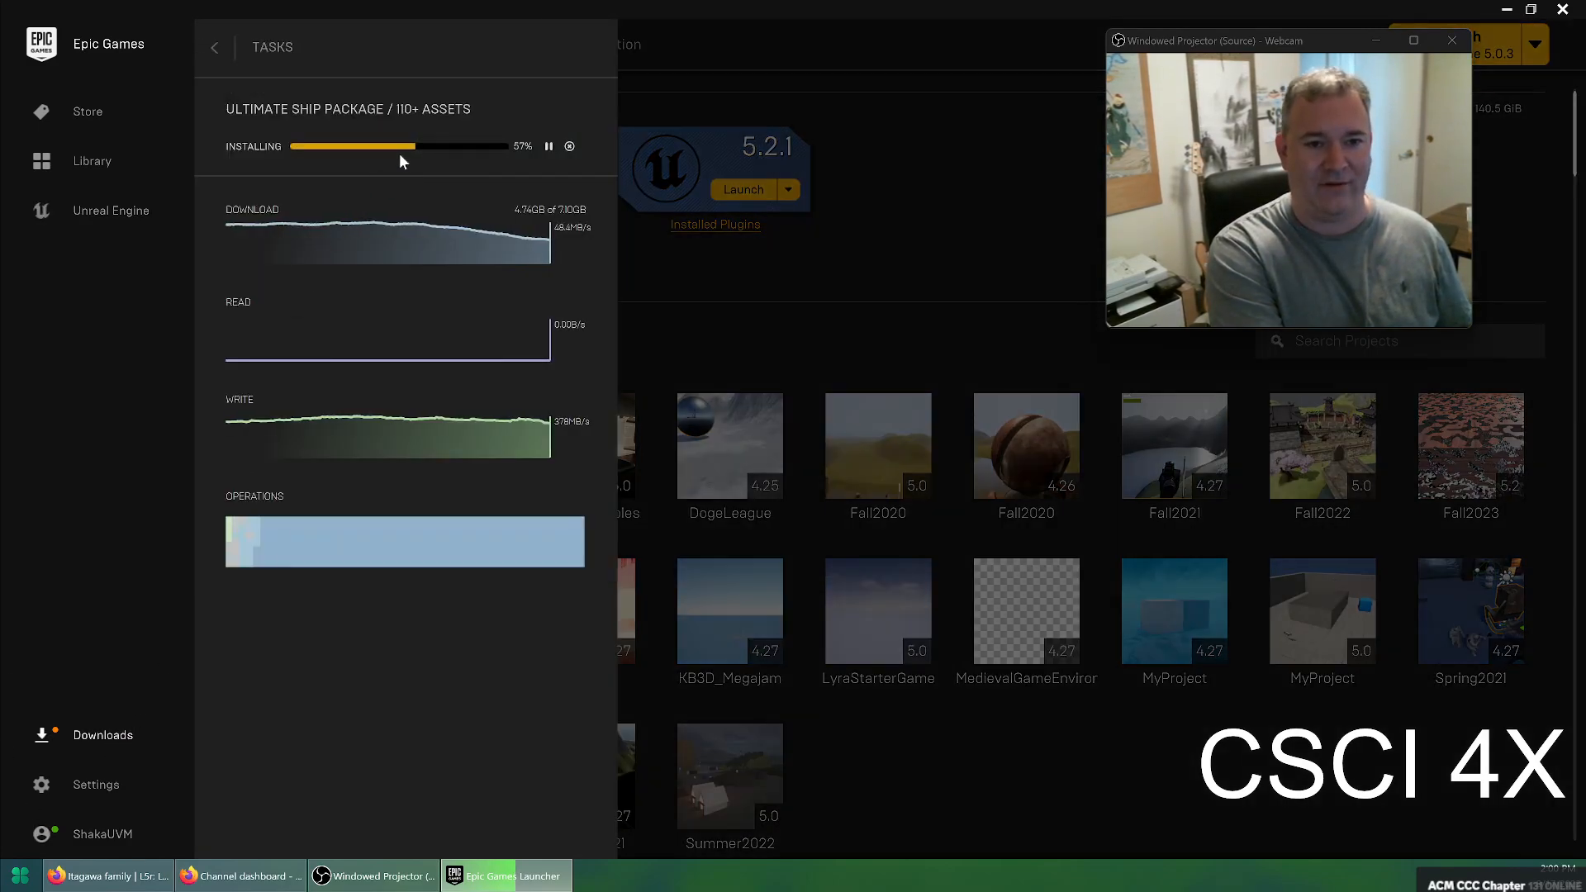
pyautogui.click(720, 261)
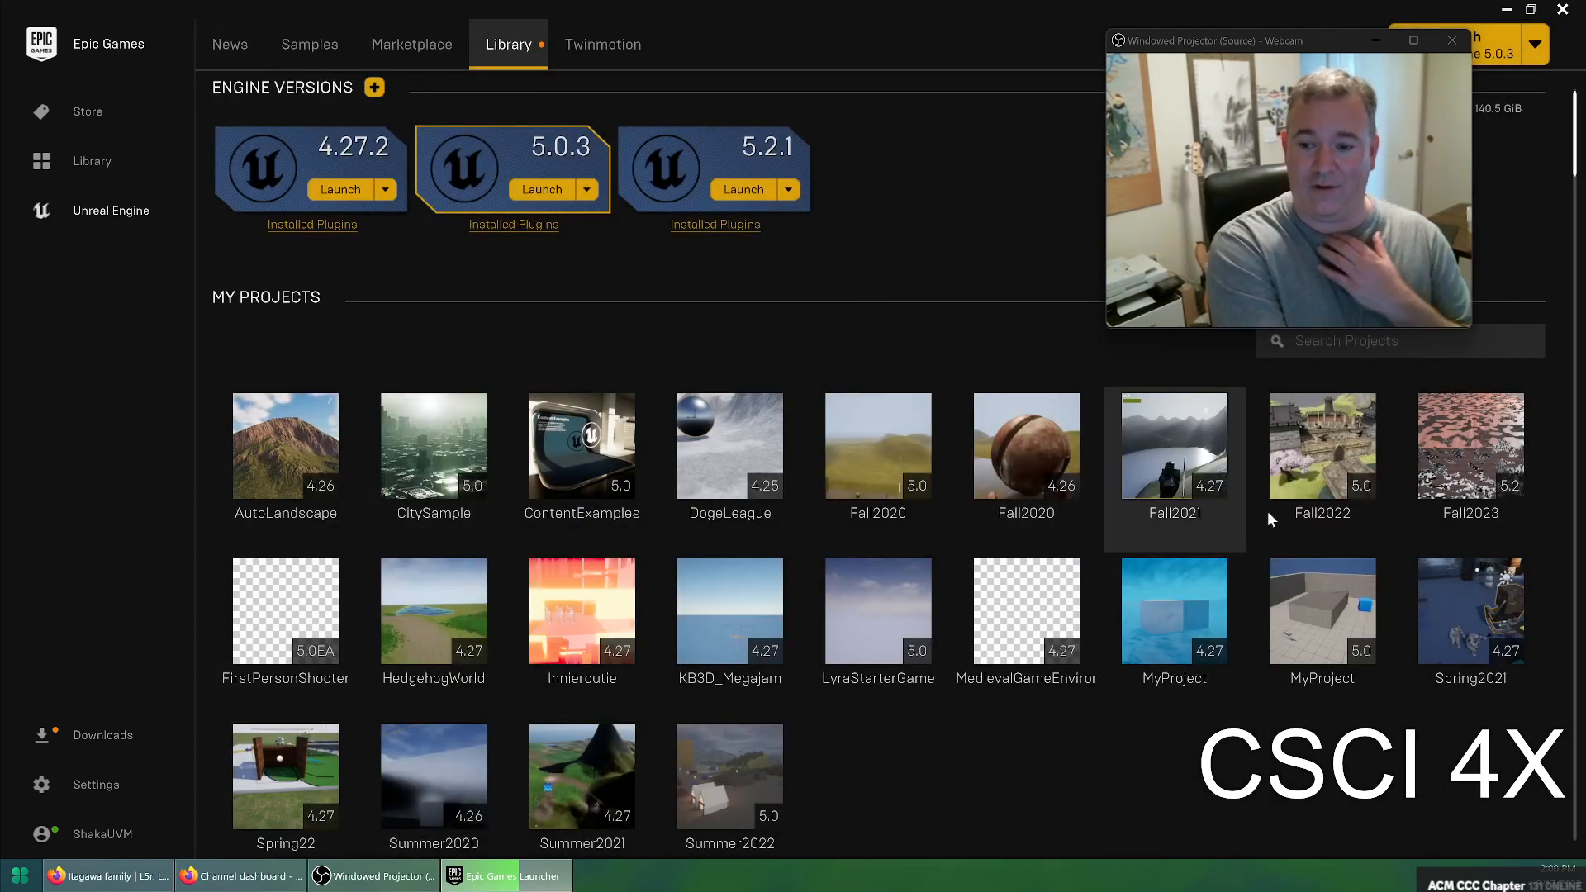
# Launch the Fall2023 project from the library in Unreal Editor
pyautogui.doubleClick(1480, 415)
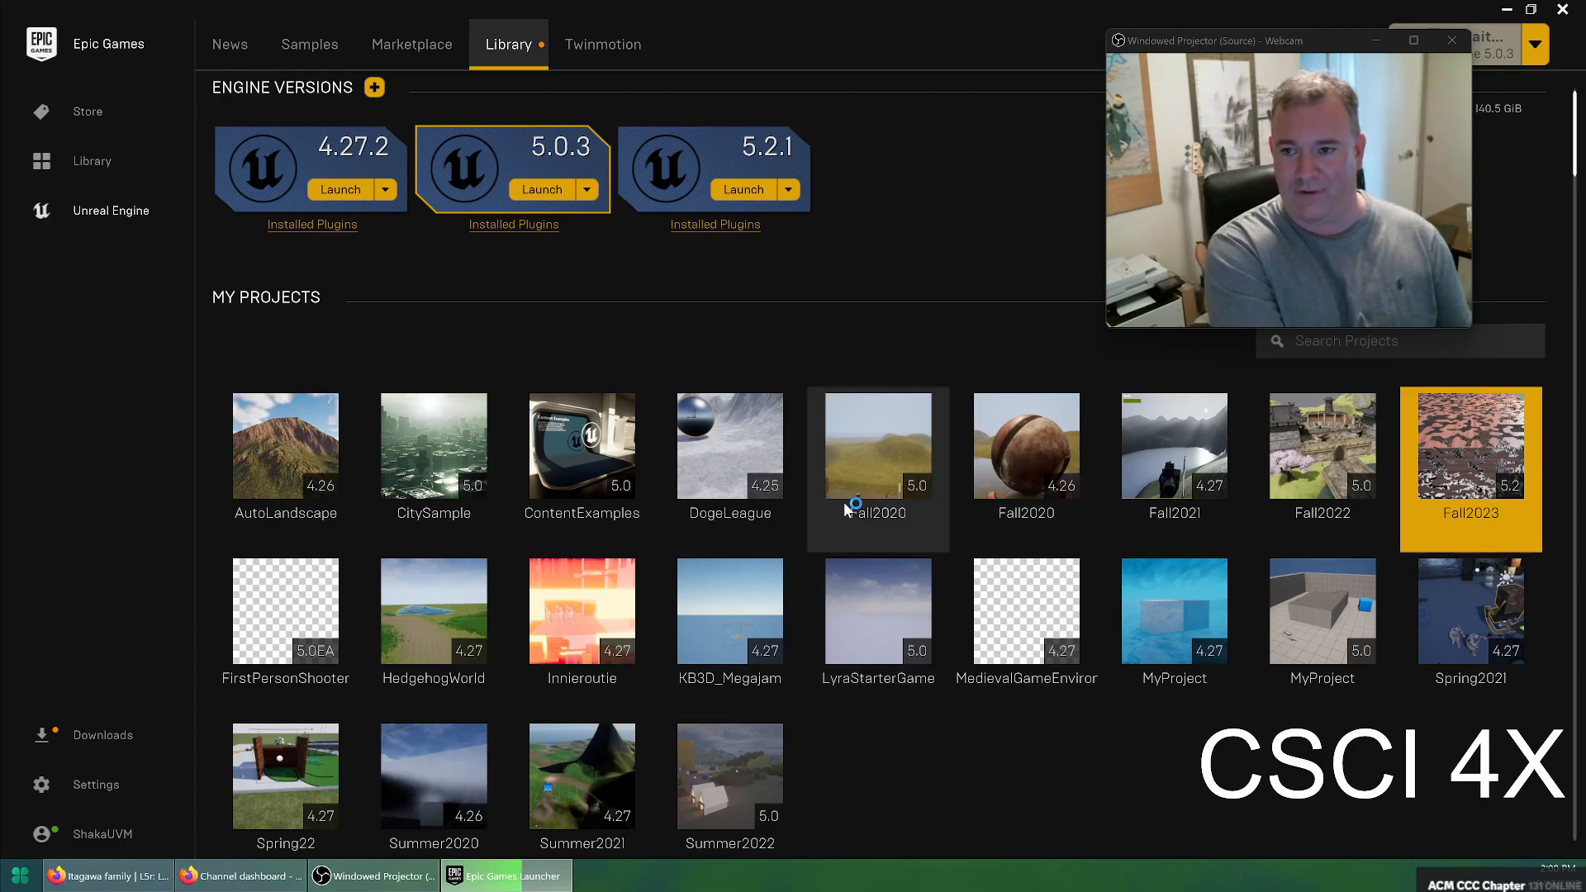
pyautogui.moveTo(1278, 41); pyautogui.dragTo(1362, 28)
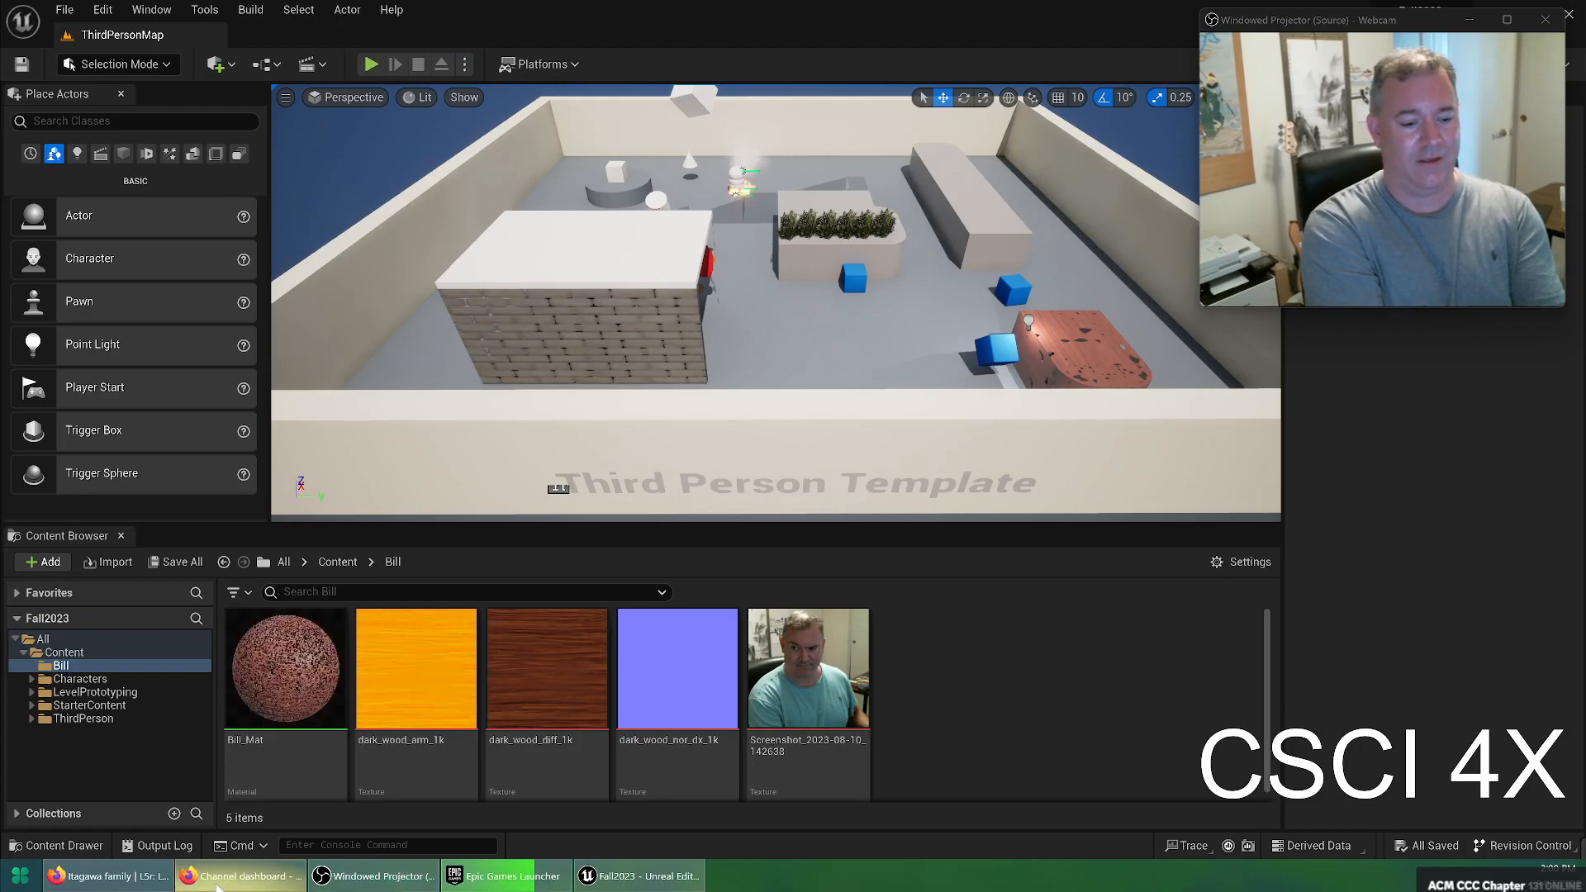
pyautogui.click(219, 876)
pyautogui.click(219, 877)
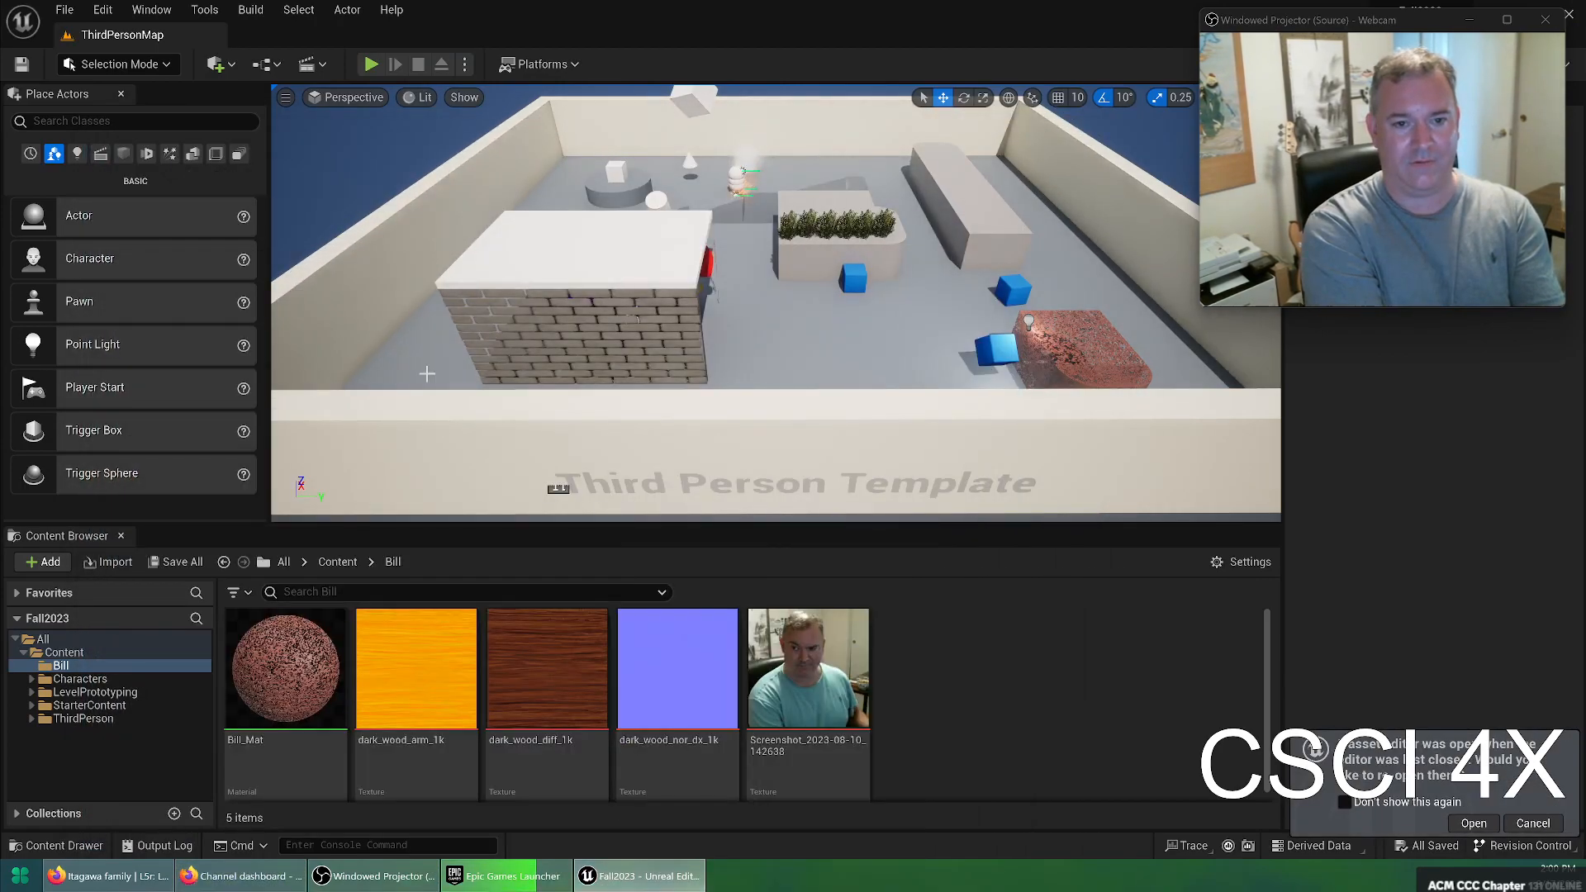
pyautogui.click(508, 877)
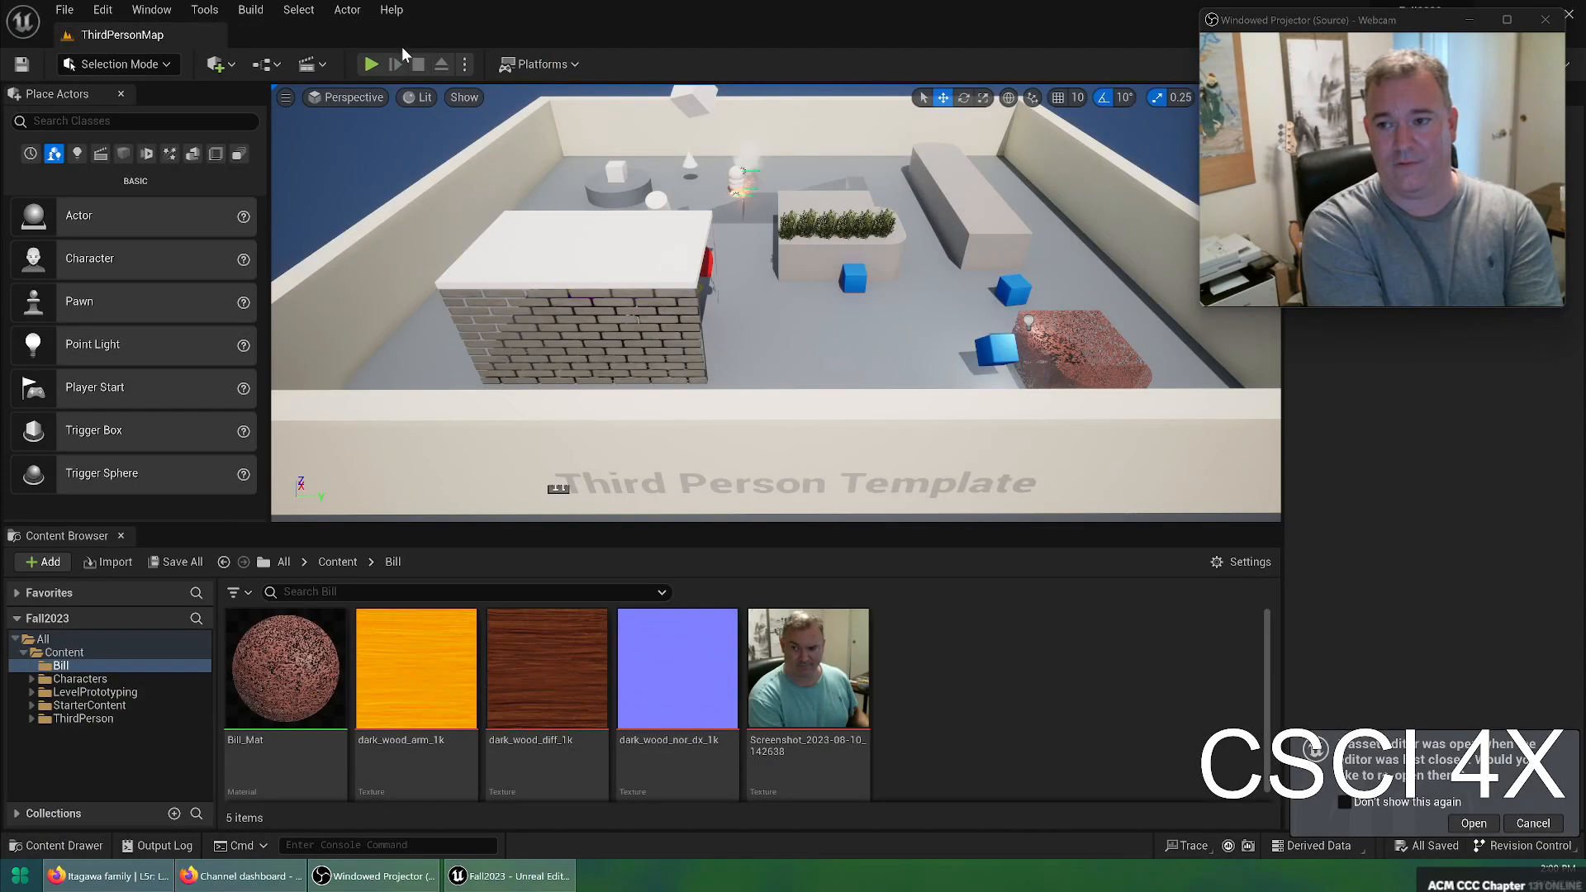
pyautogui.click(395, 881)
pyautogui.click(263, 878)
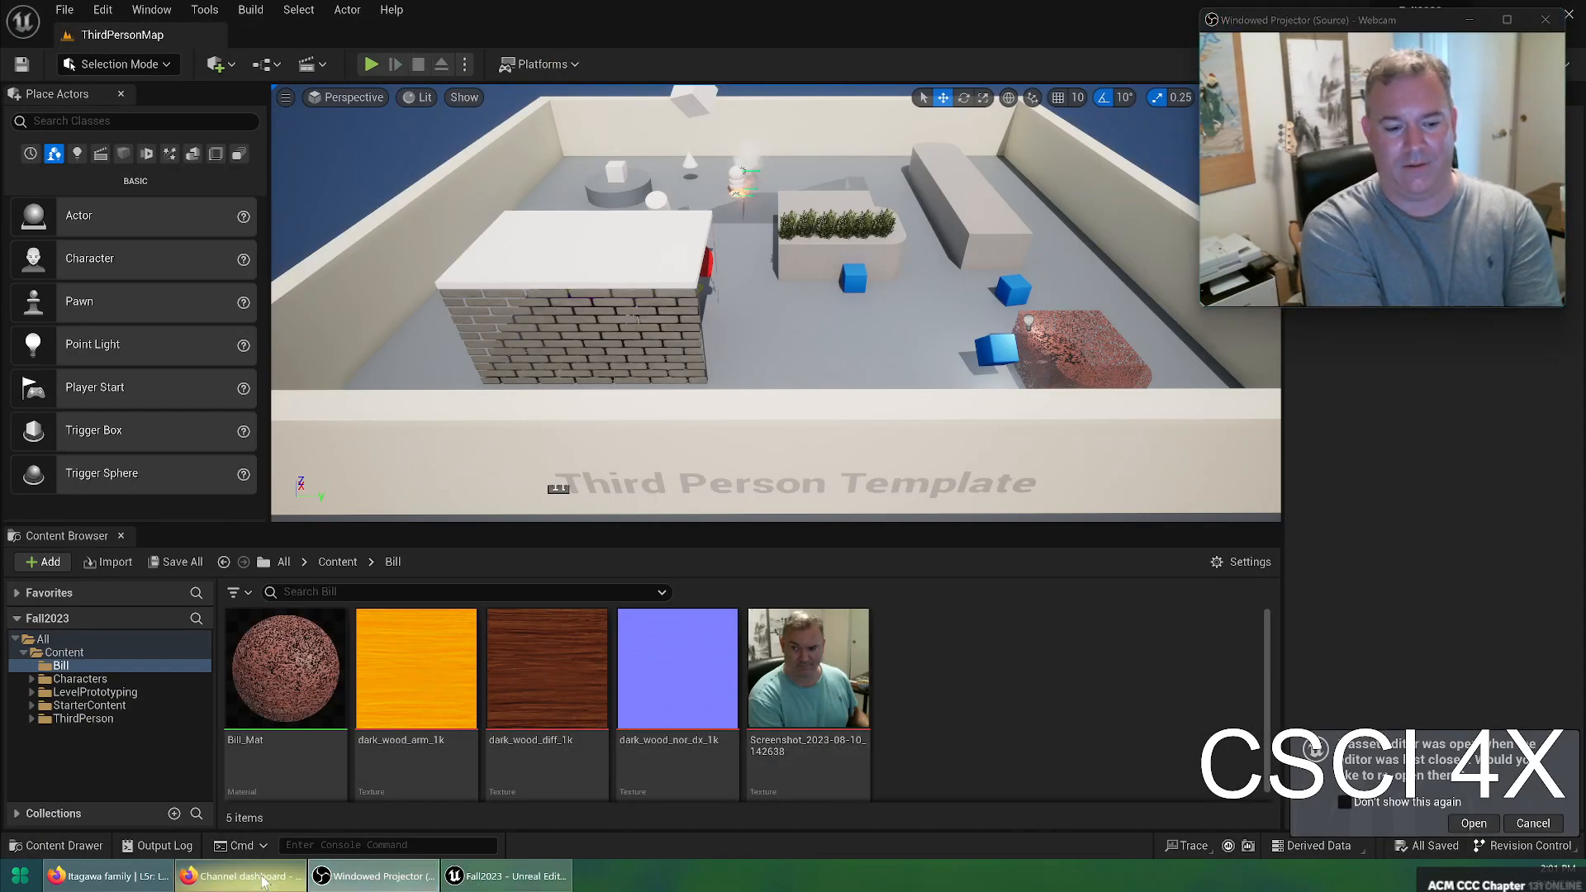
pyautogui.click(507, 888)
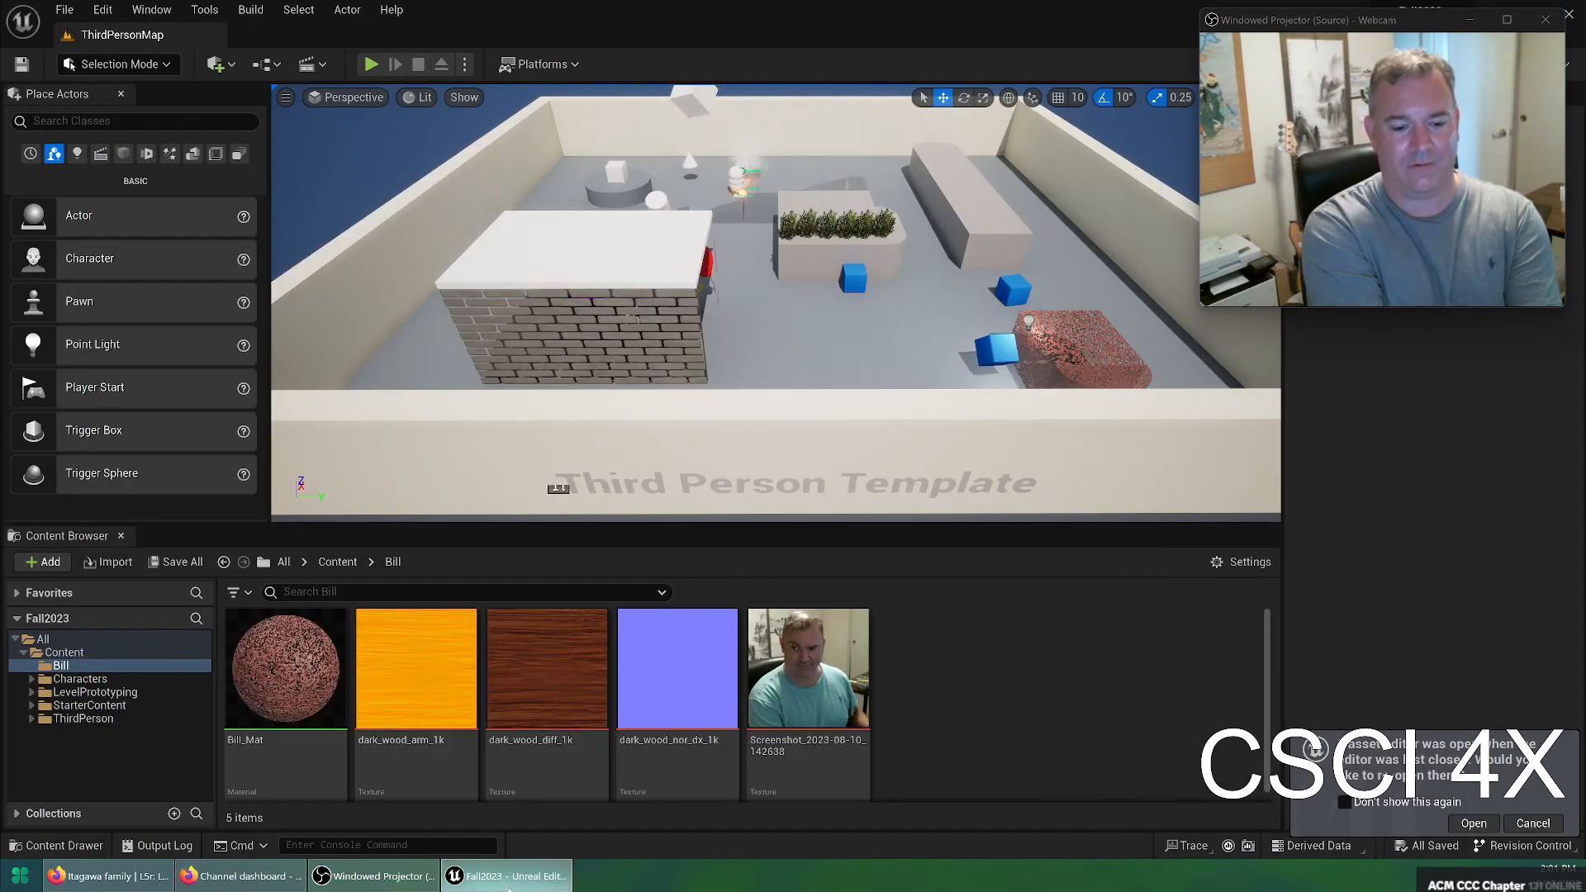
pyautogui.click(505, 883)
pyautogui.click(491, 874)
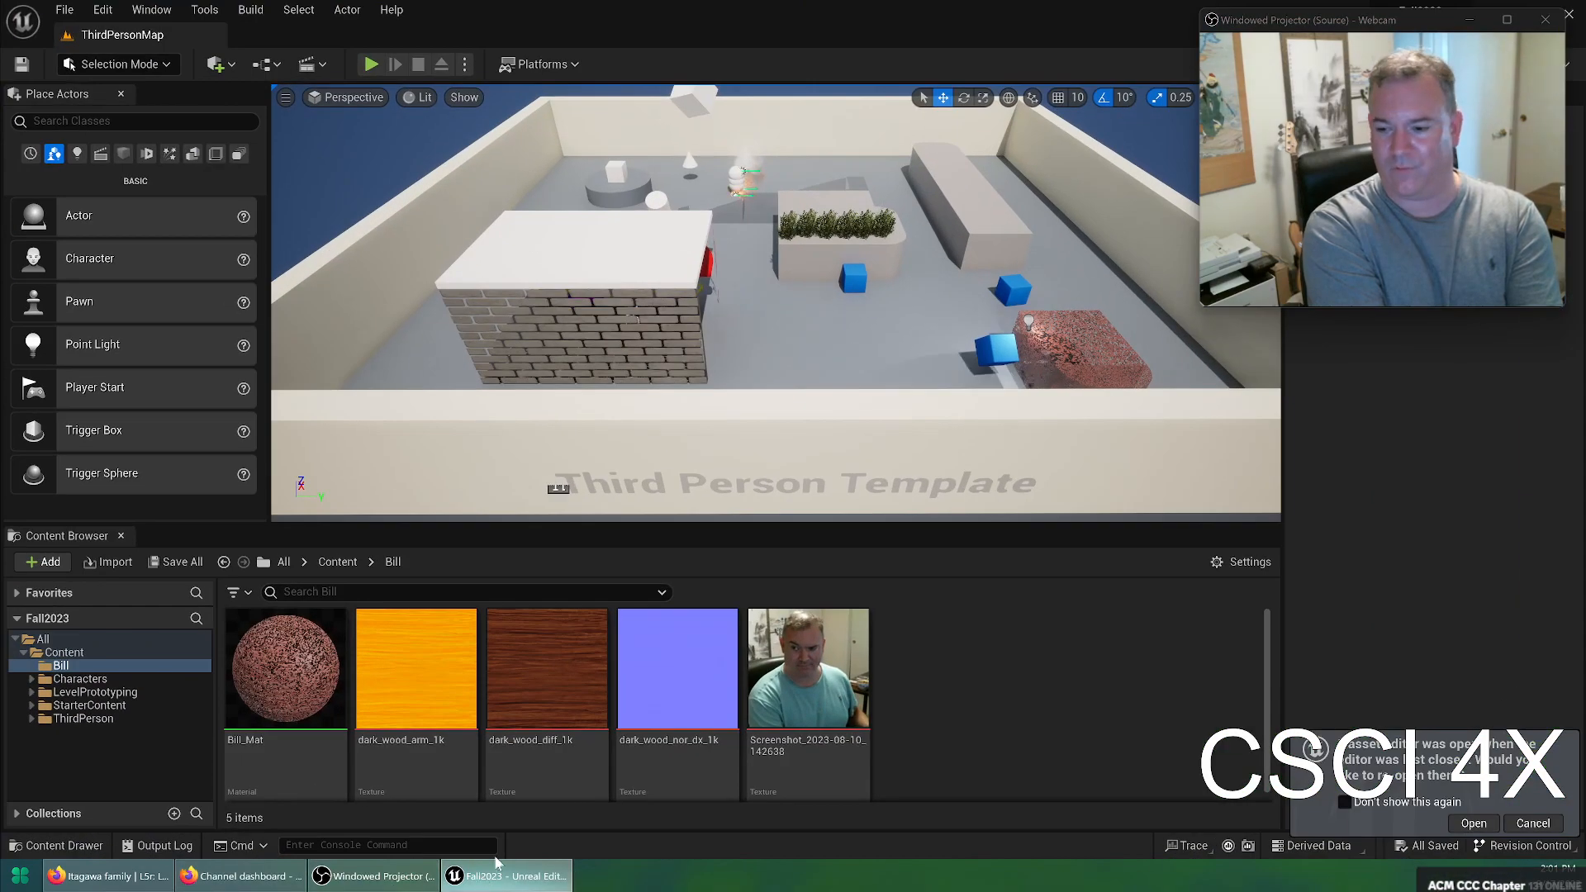
# Accept the offer to reopen the asset editor that was open when Unreal Editor was last closed
pyautogui.click(1462, 826)
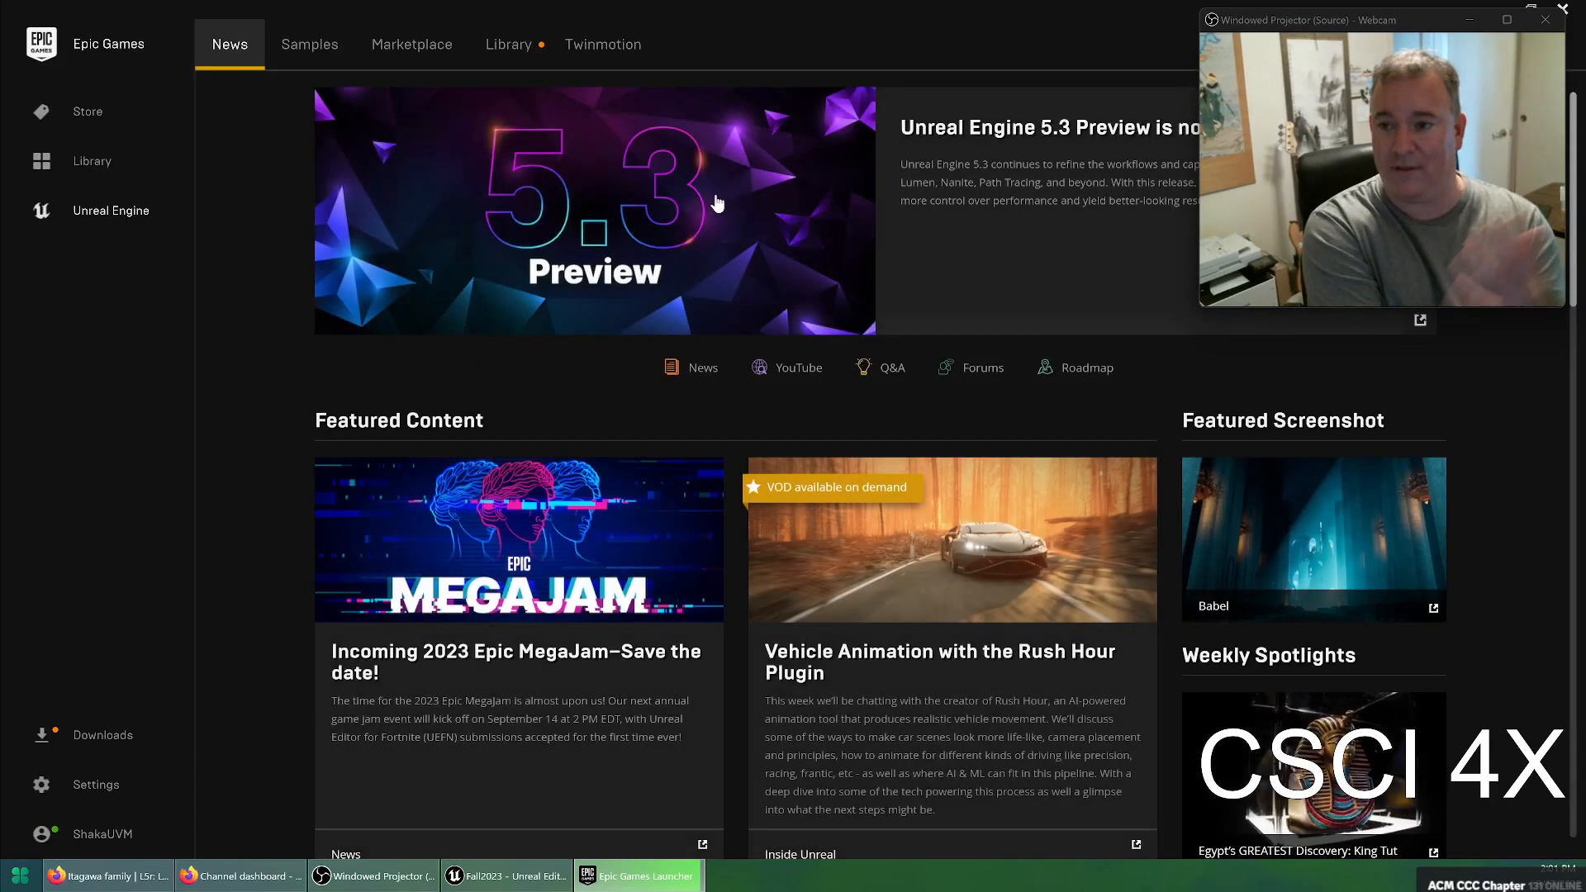
# Find the Iceland Collections among the Marketplace's free Megascans products and open its product page
pyautogui.click(405, 58)
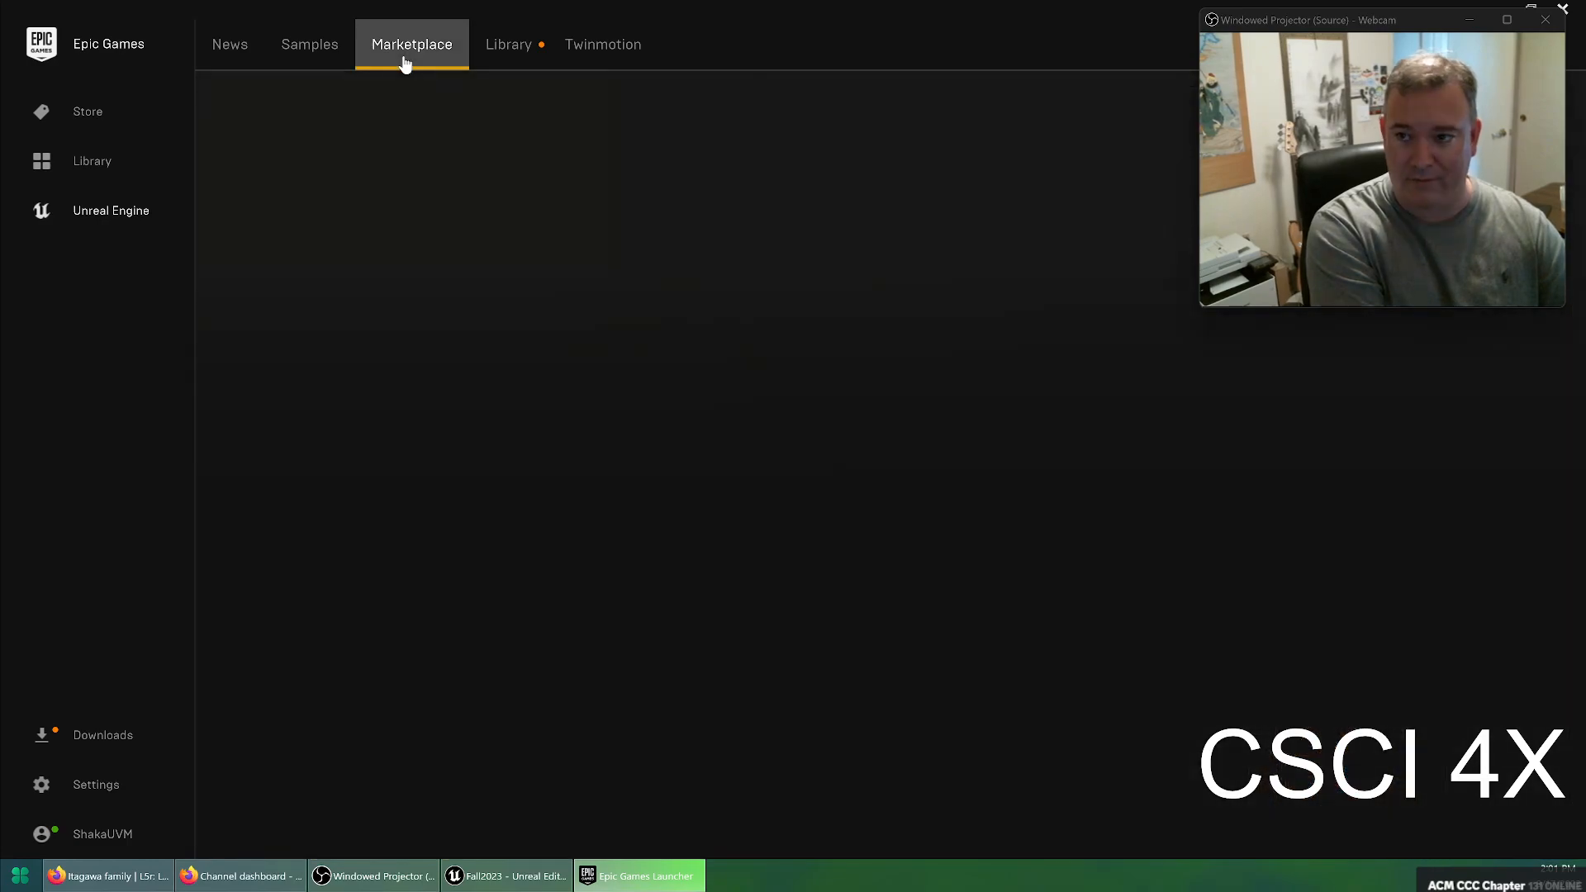
pyautogui.moveTo(957, 192)
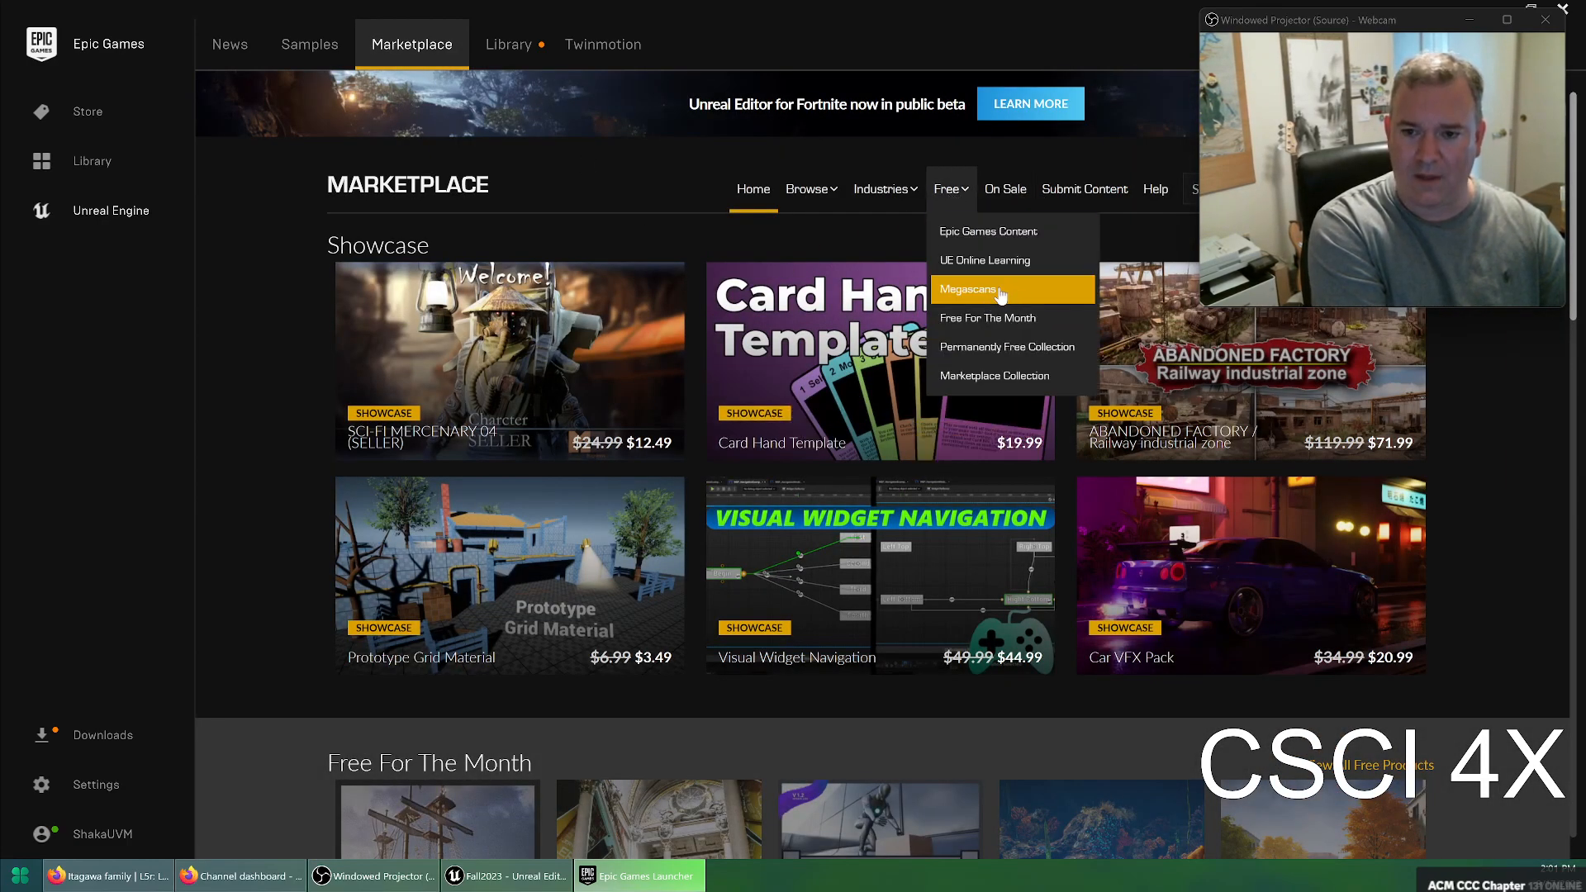
pyautogui.click(961, 298)
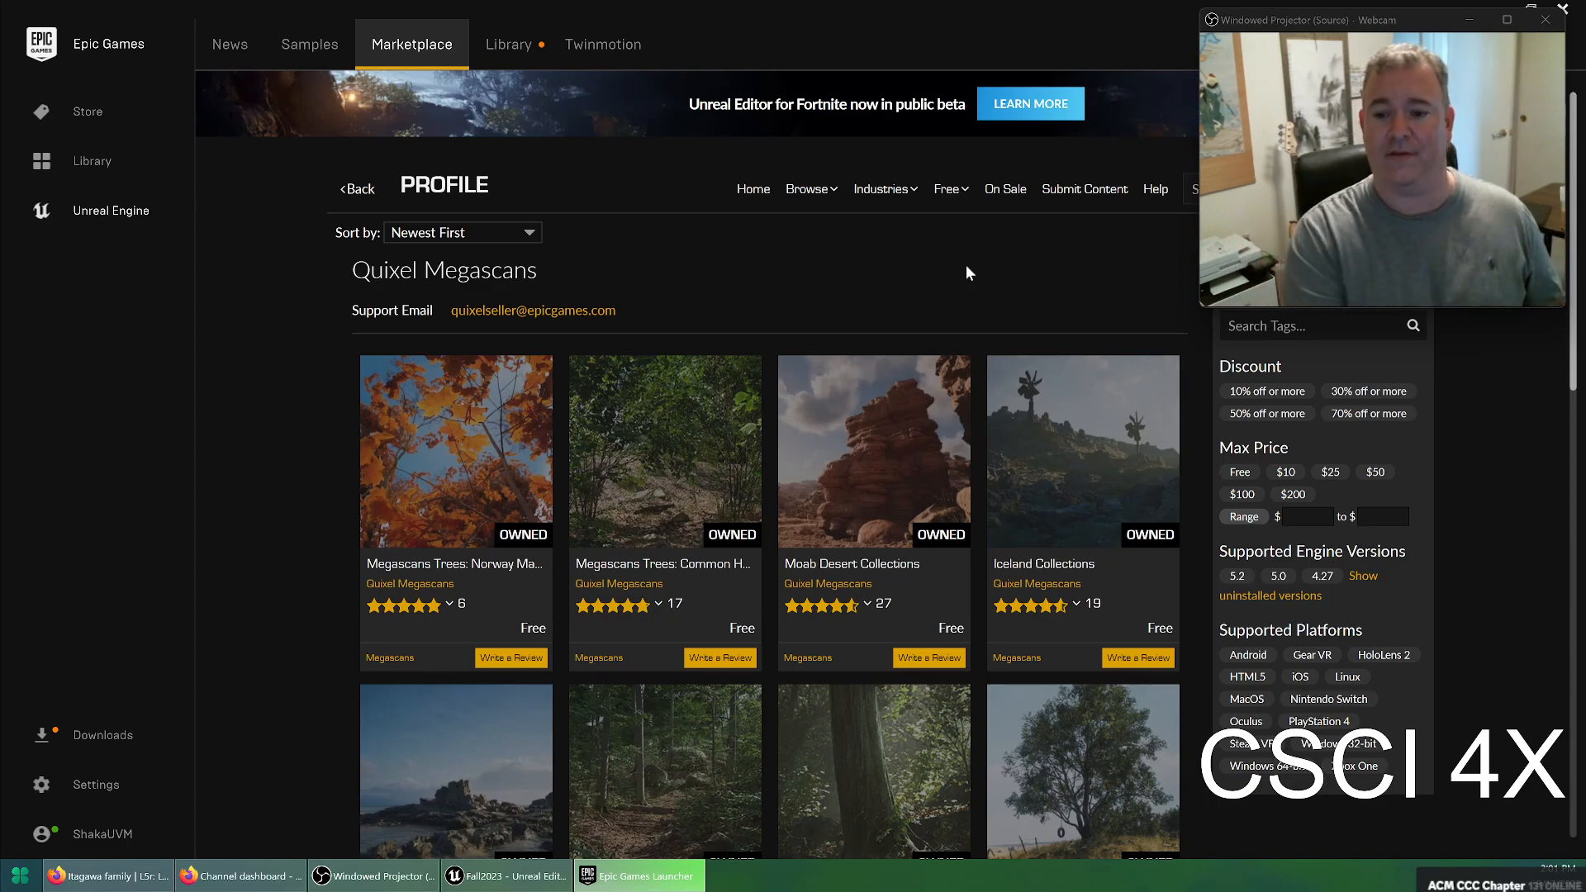
pyautogui.click(1159, 495)
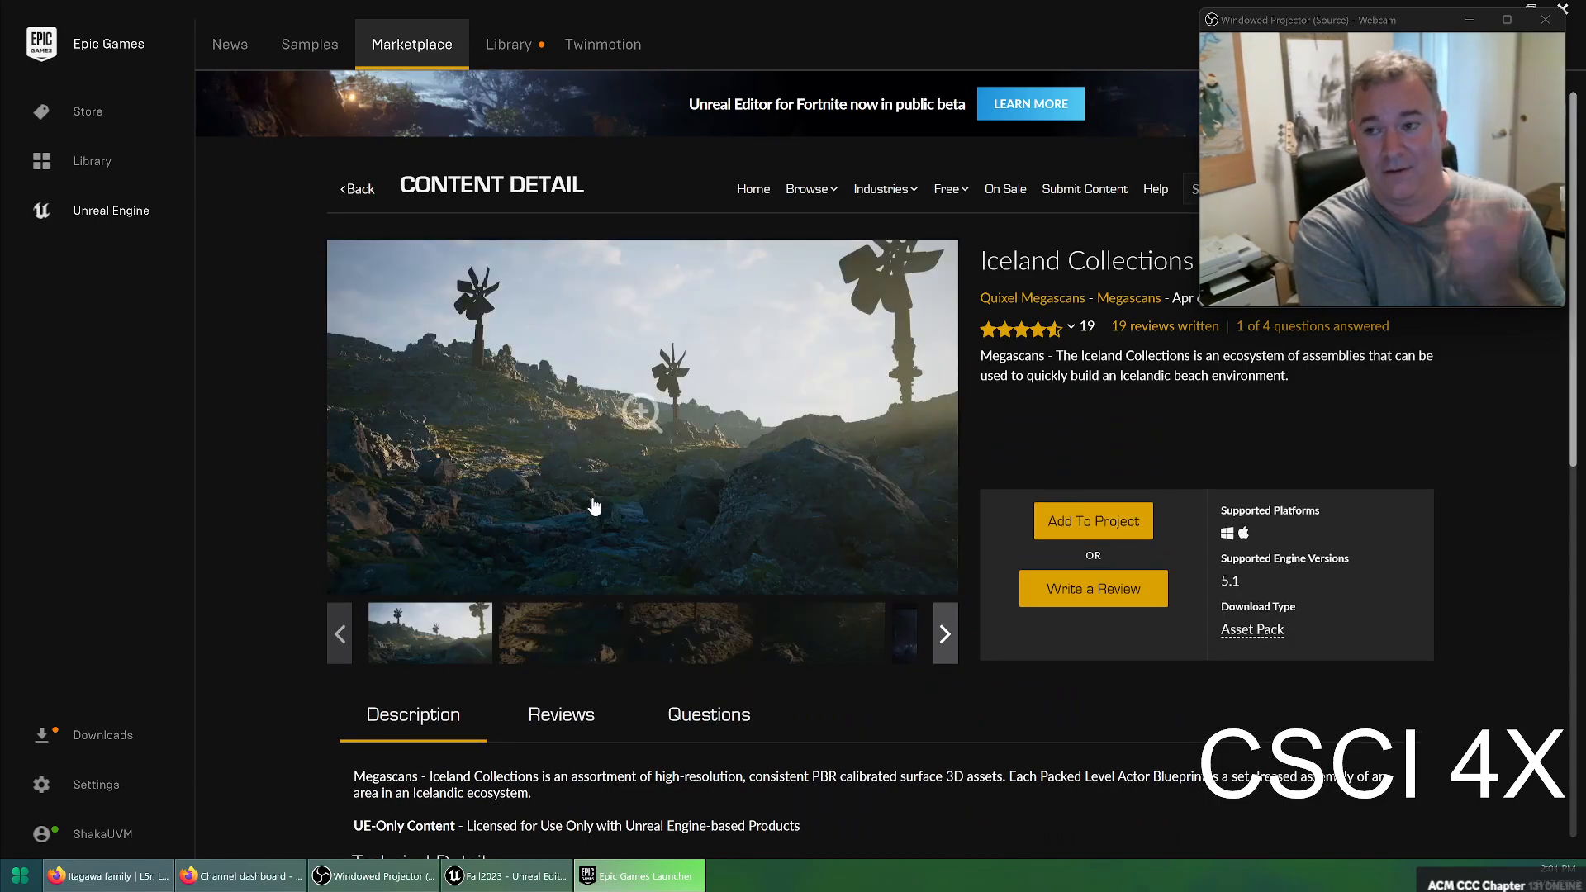
# Enlarge the Iceland Collections preview image, look through the following four images and return to the product page
pyautogui.click(645, 435)
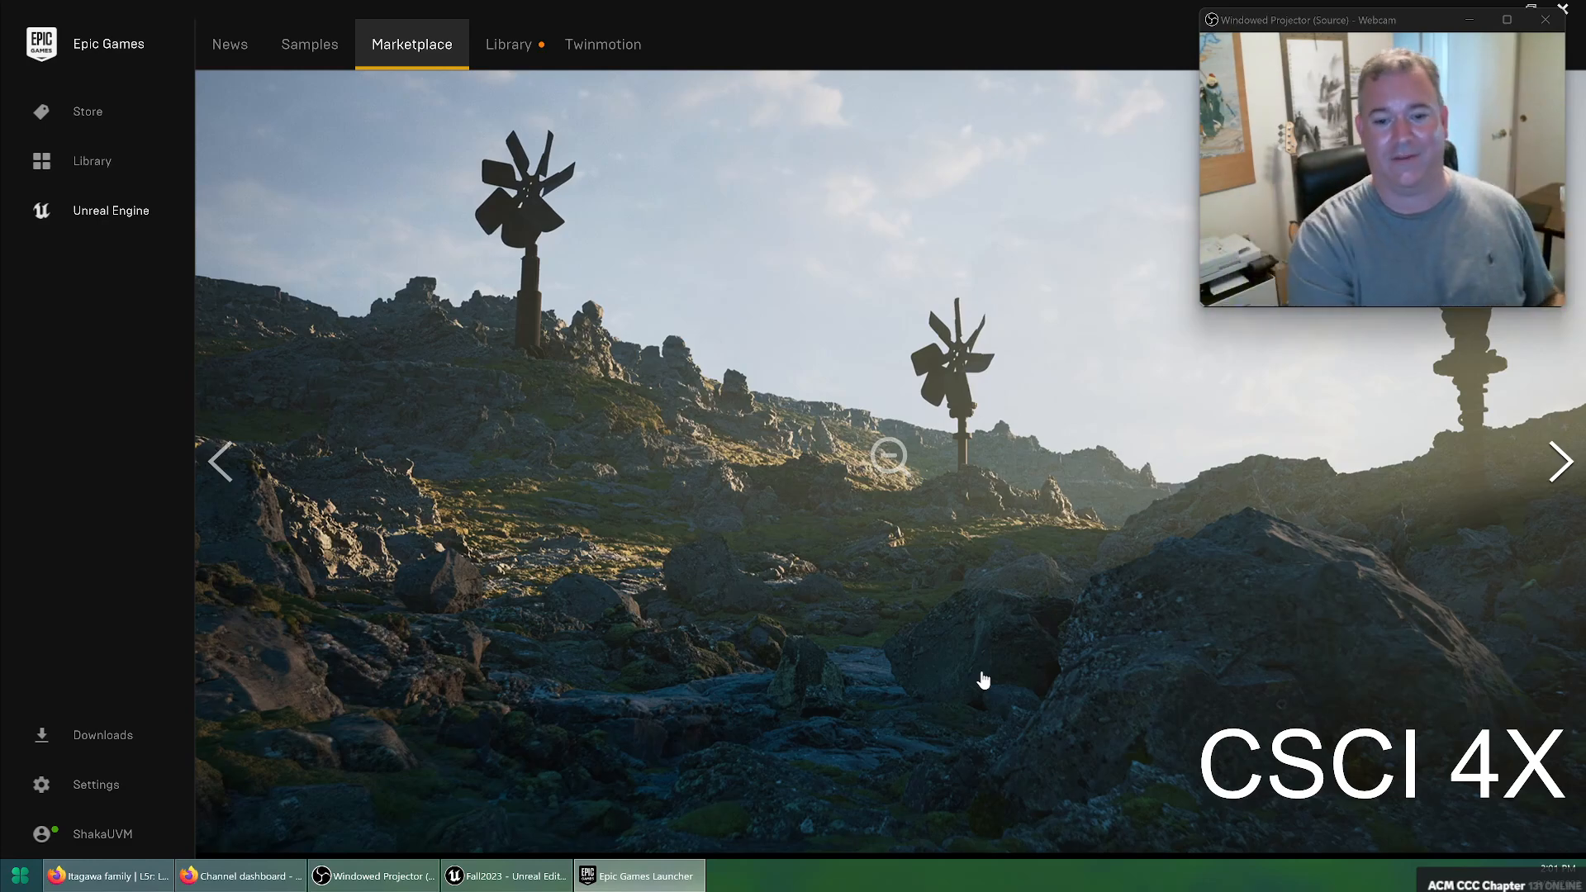
pyautogui.click(1566, 464)
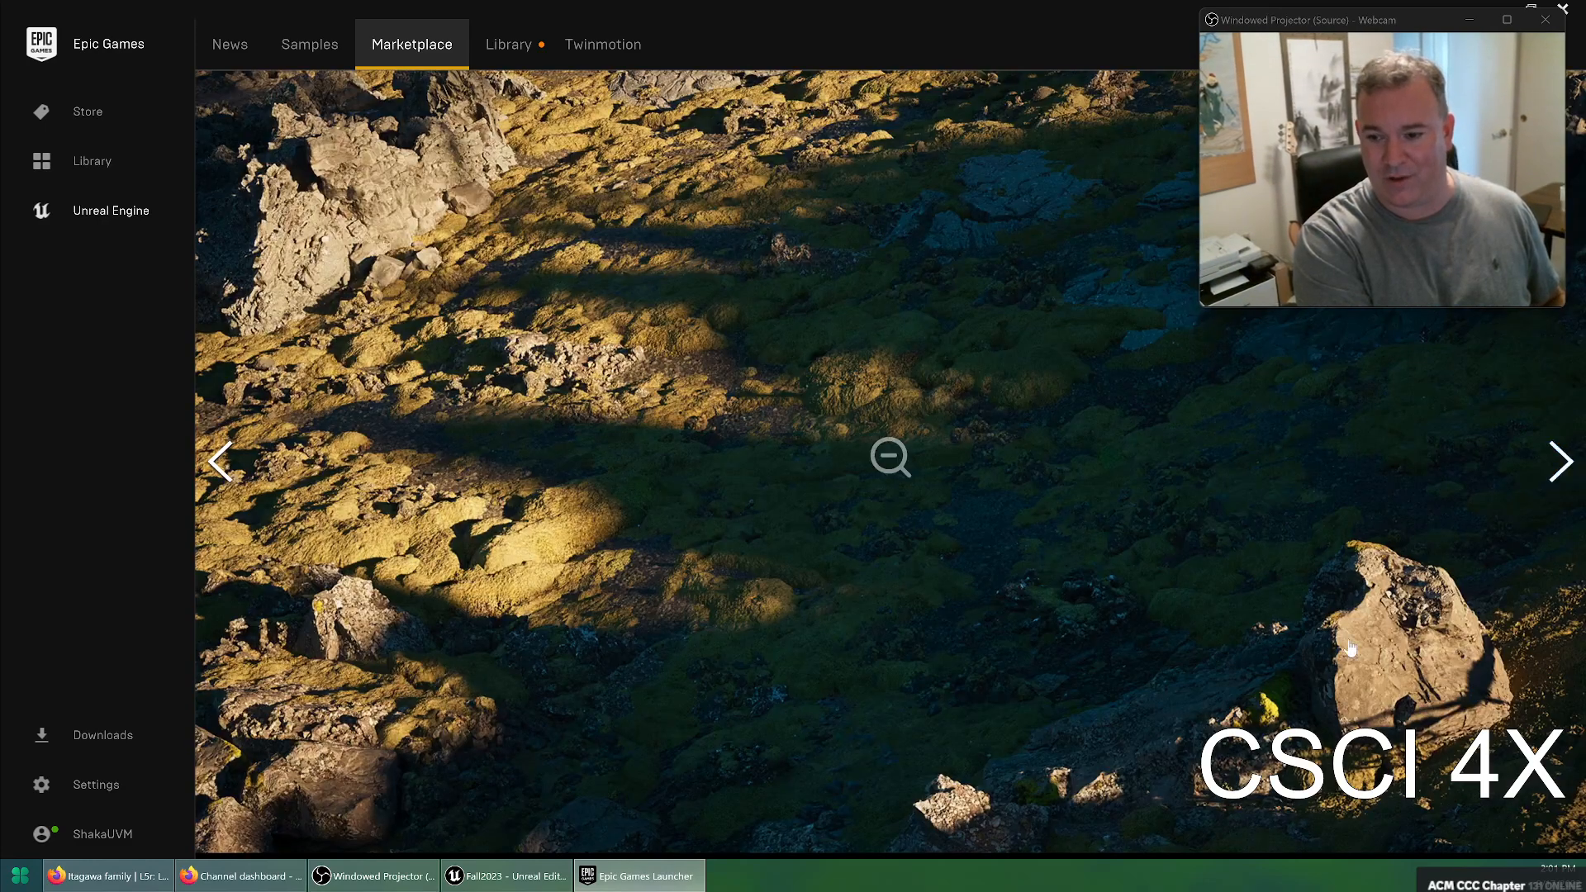
pyautogui.click(1563, 465)
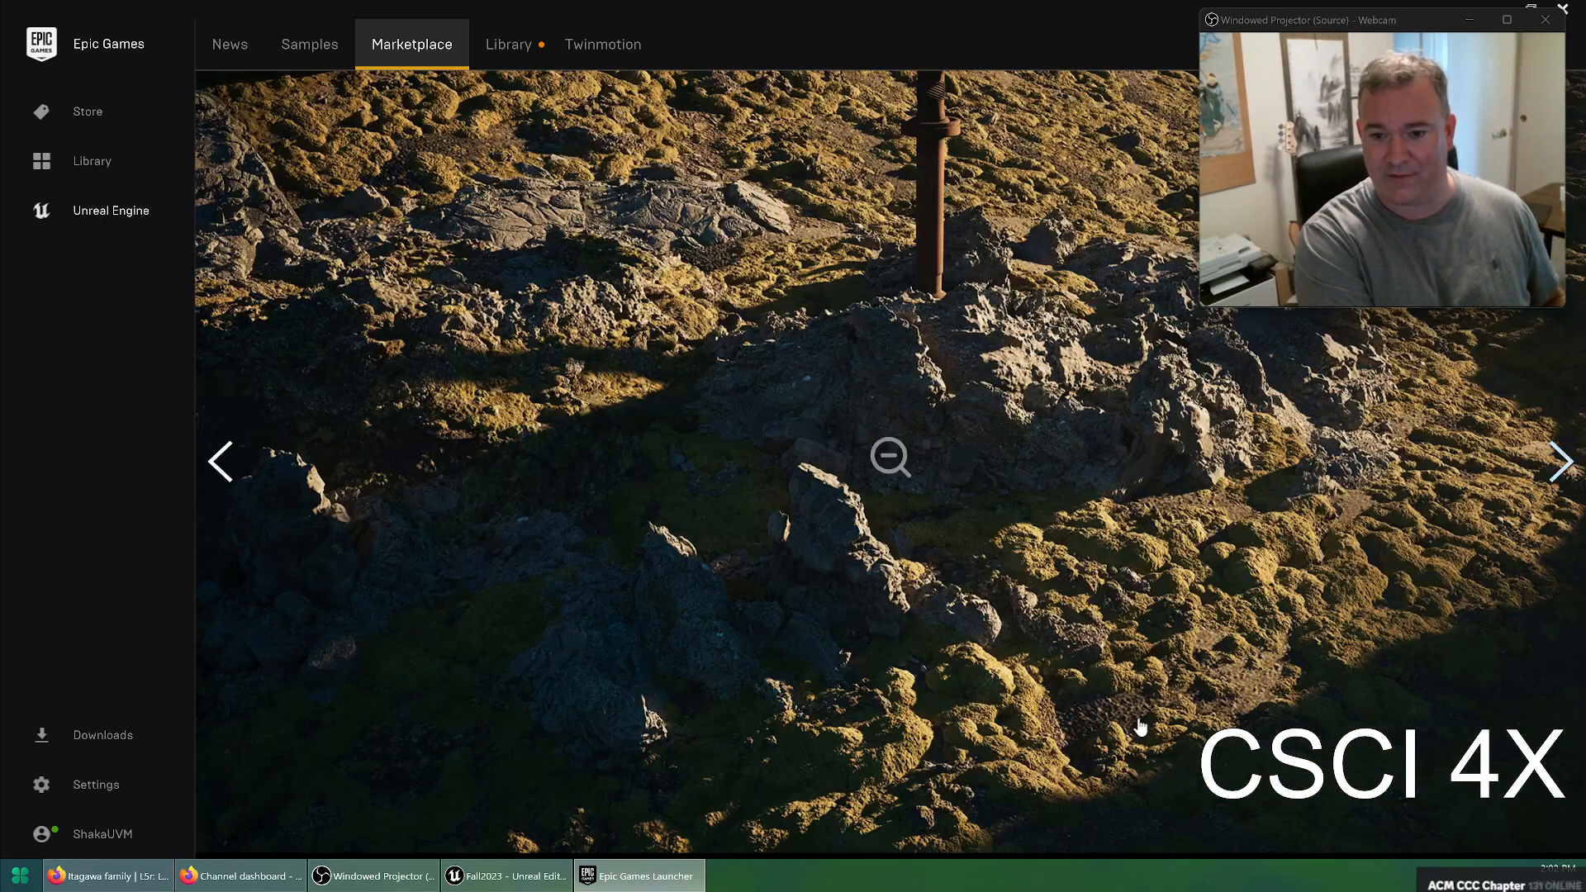
pyautogui.click(1563, 465)
pyautogui.click(1562, 463)
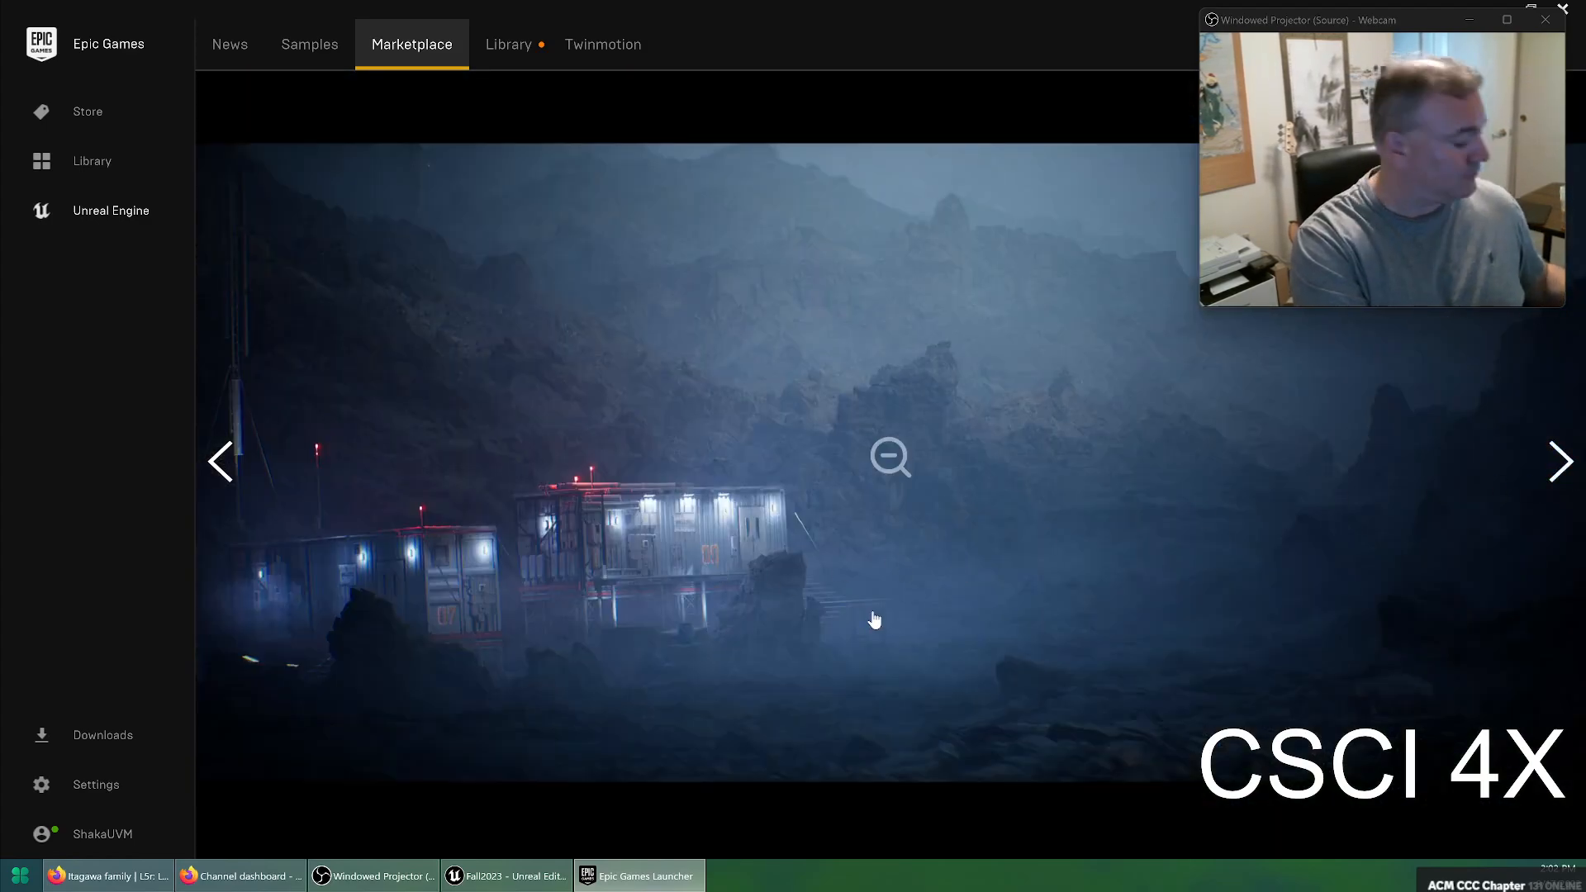
pyautogui.click(992, 173)
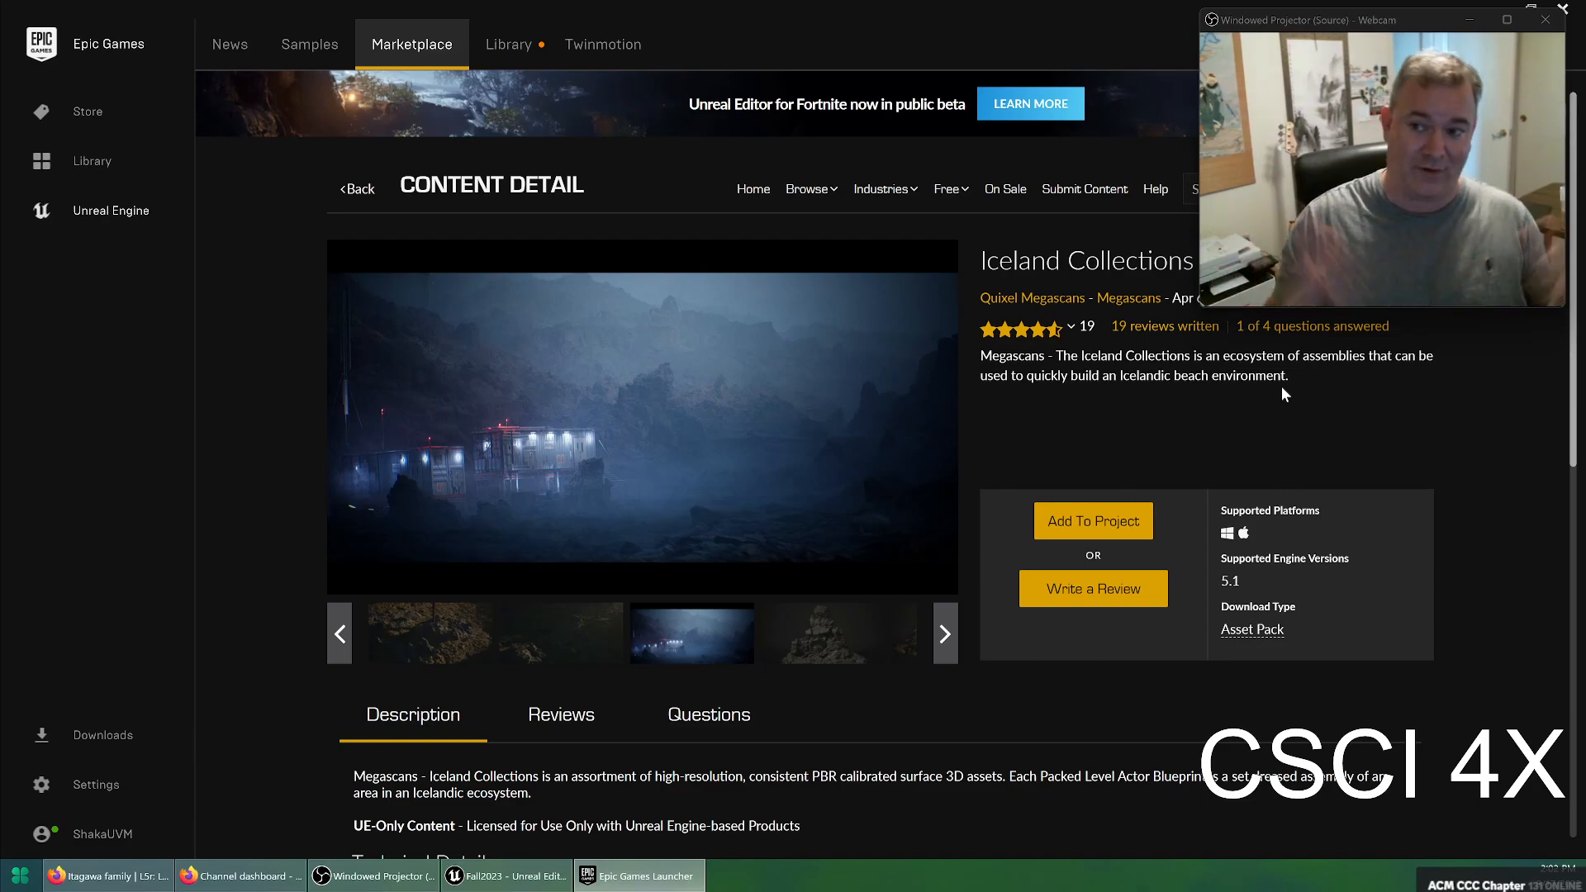
# View the Iceland Collections preview images of the stacked rock pile and the mossy boulder assembly
pyautogui.click(835, 628)
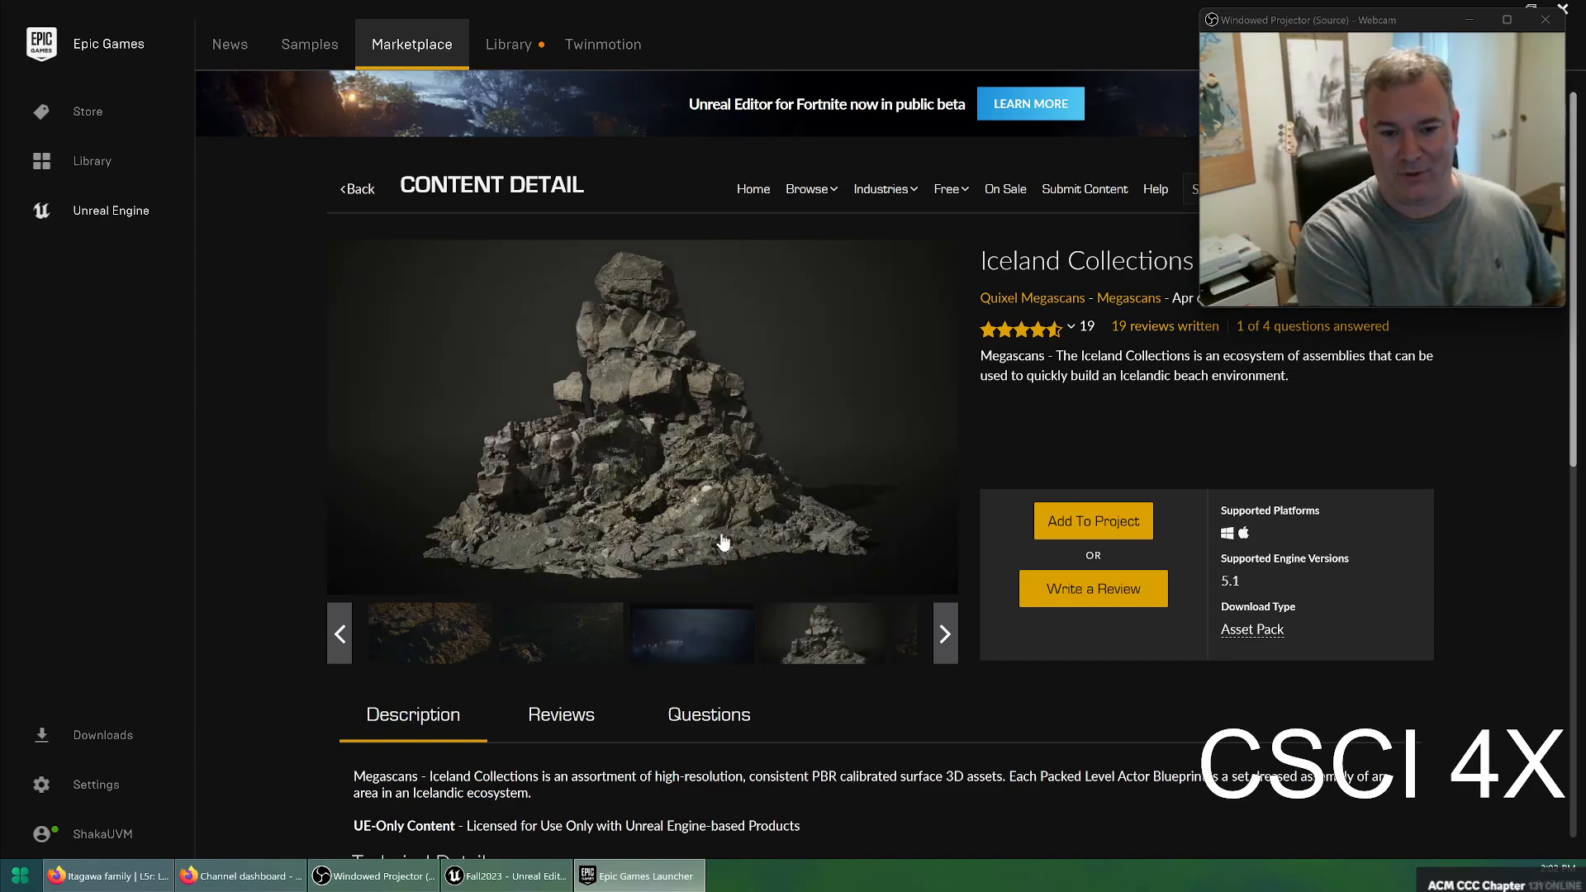
pyautogui.click(945, 634)
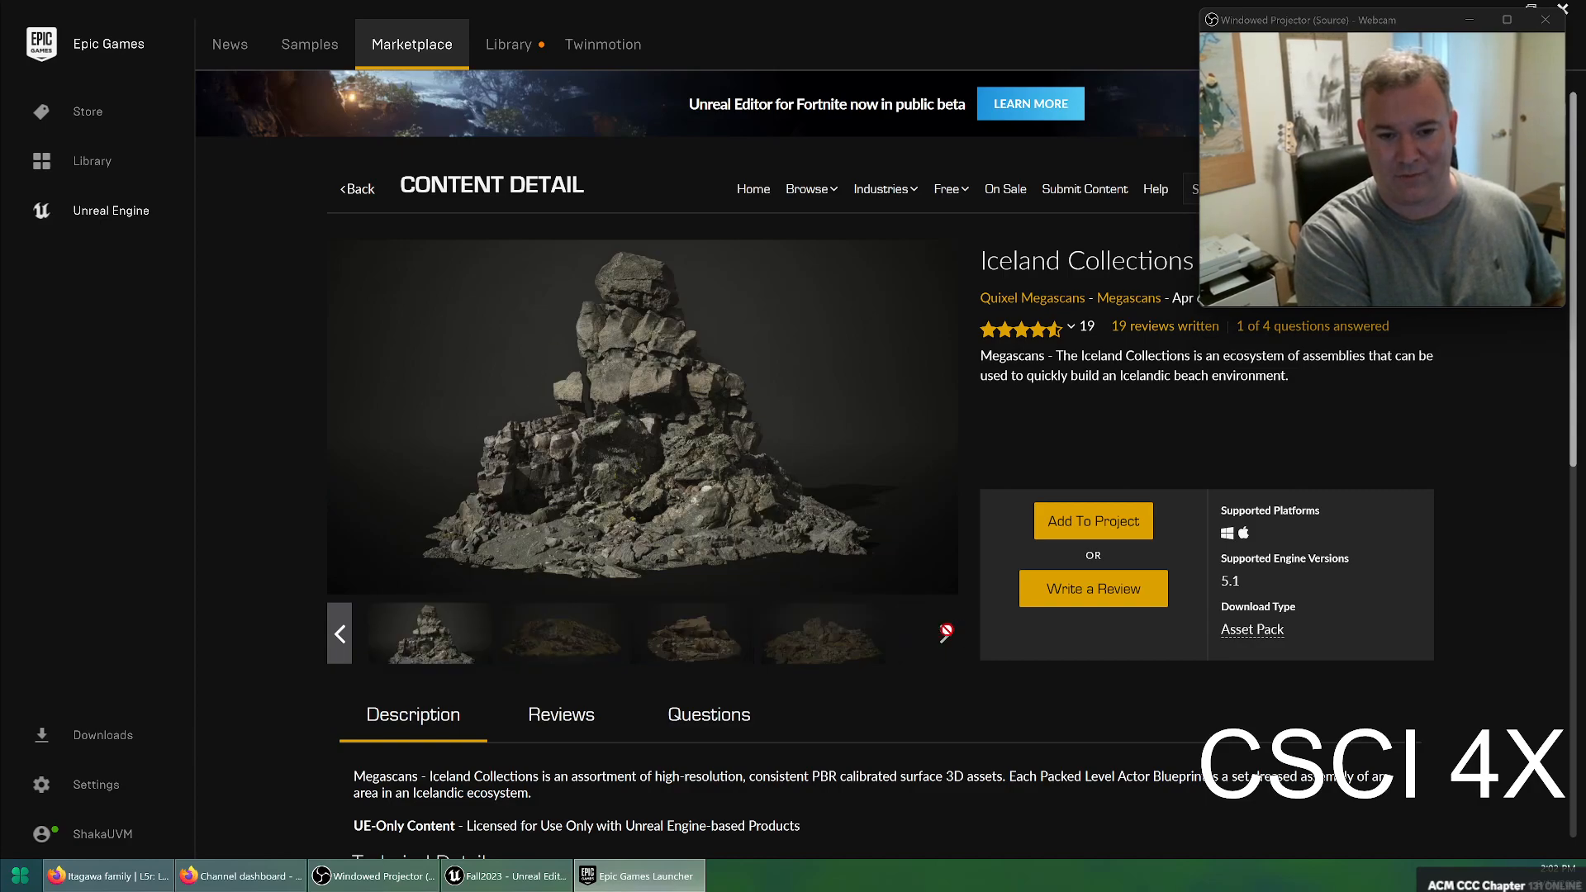
pyautogui.click(810, 638)
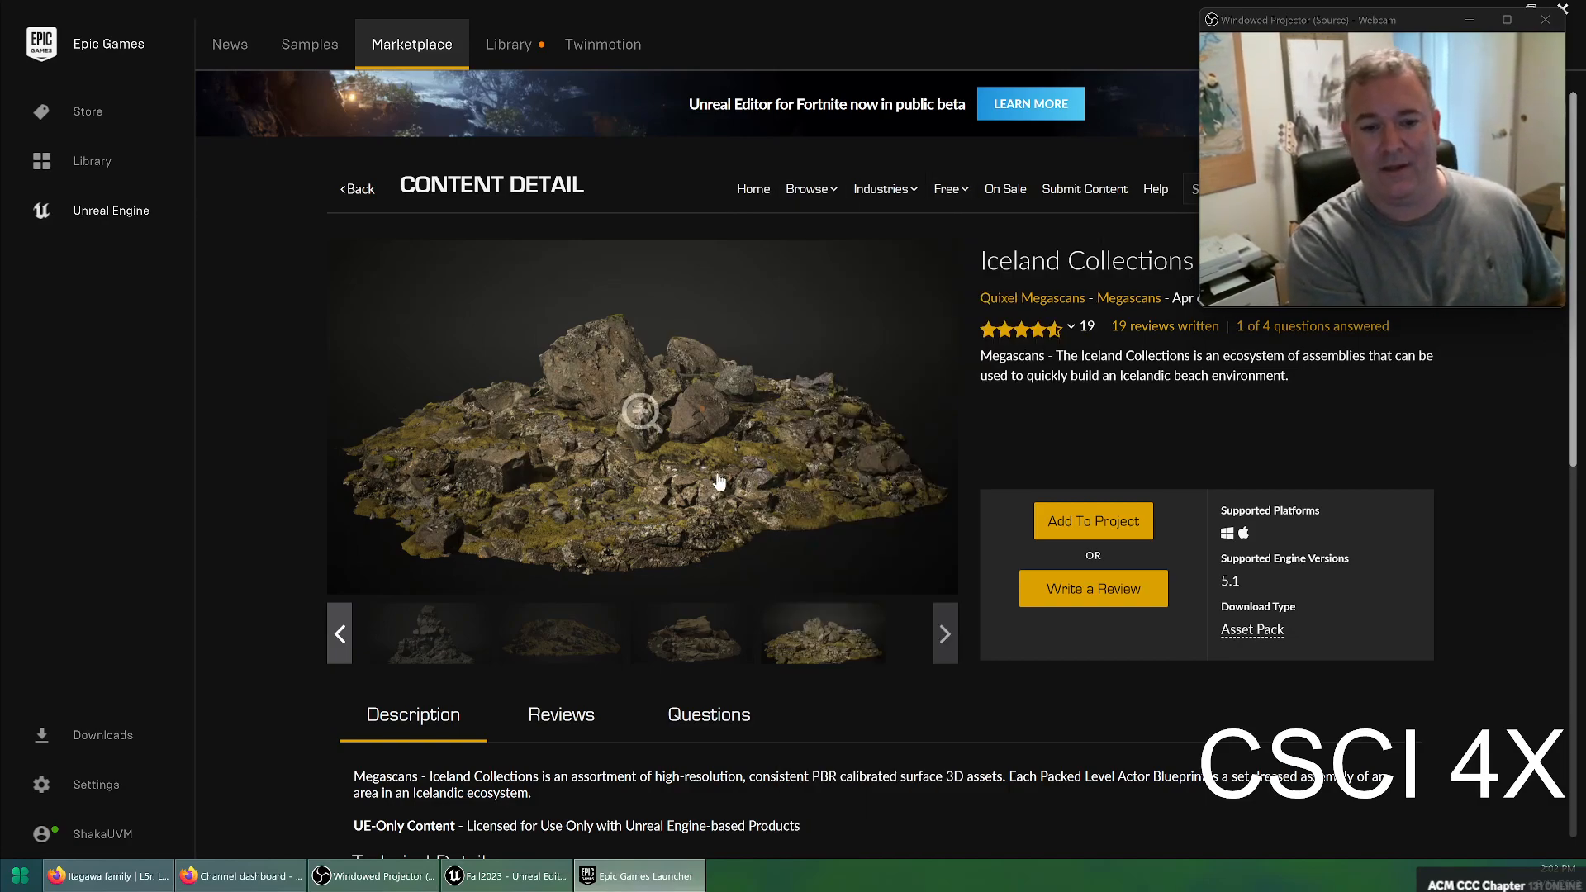
# Go back to the Marketplace's listing of free Megascans products
pyautogui.moveTo(952, 192)
pyautogui.click(968, 289)
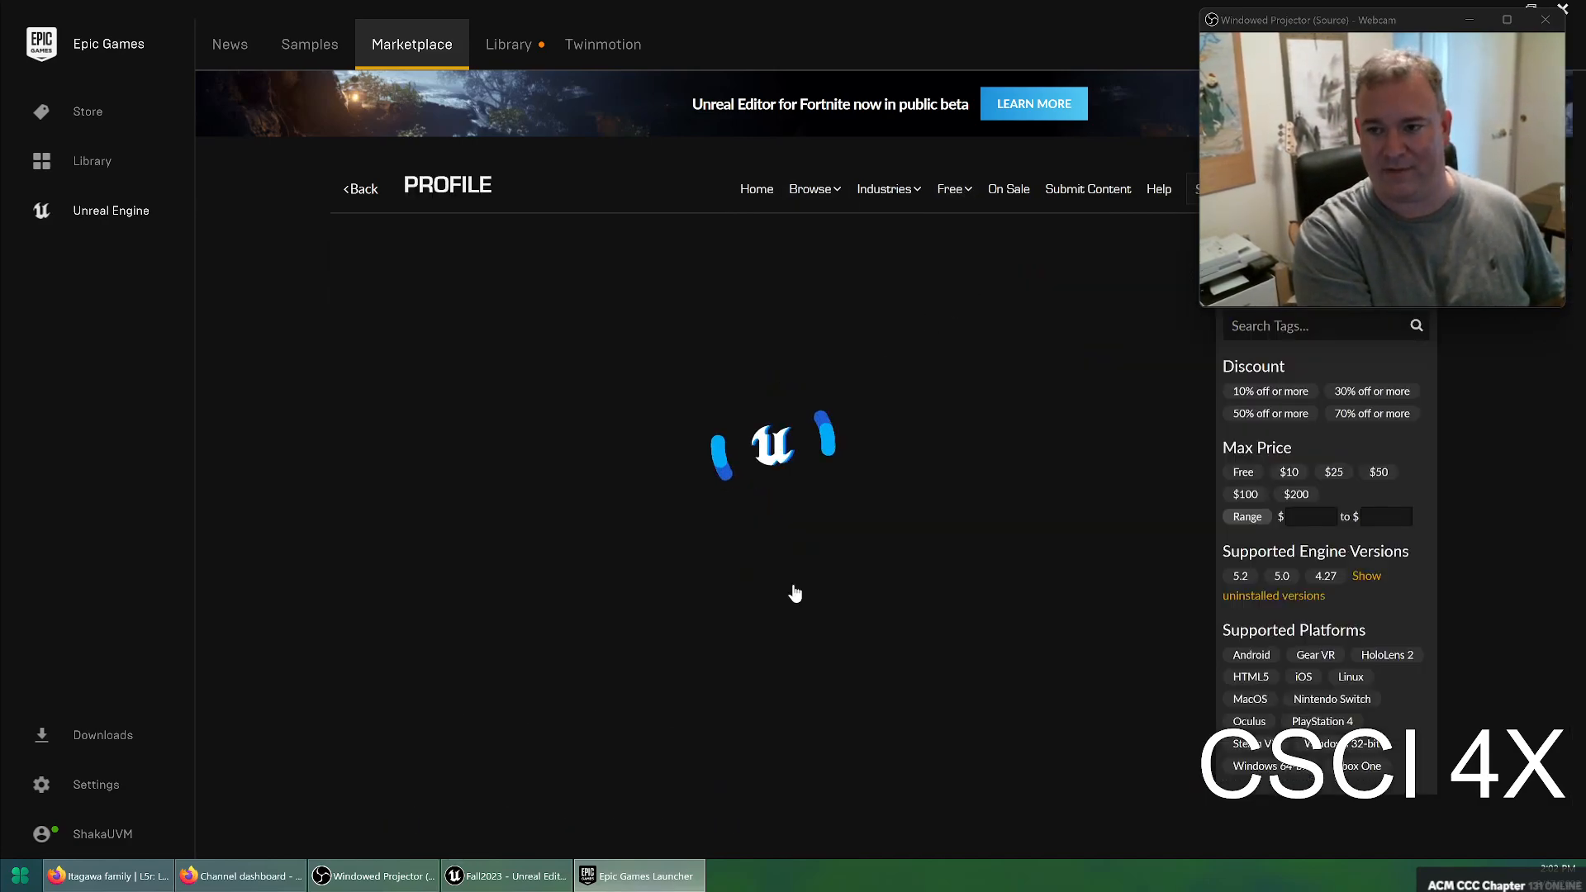
# Browse the Quixel Megascans product listing from the tree and desert collections down to the quarry collections and back up
pyautogui.scroll(-5, 1054, 502)
pyautogui.scroll(-4, 1054, 502)
pyautogui.scroll(5, 1054, 502)
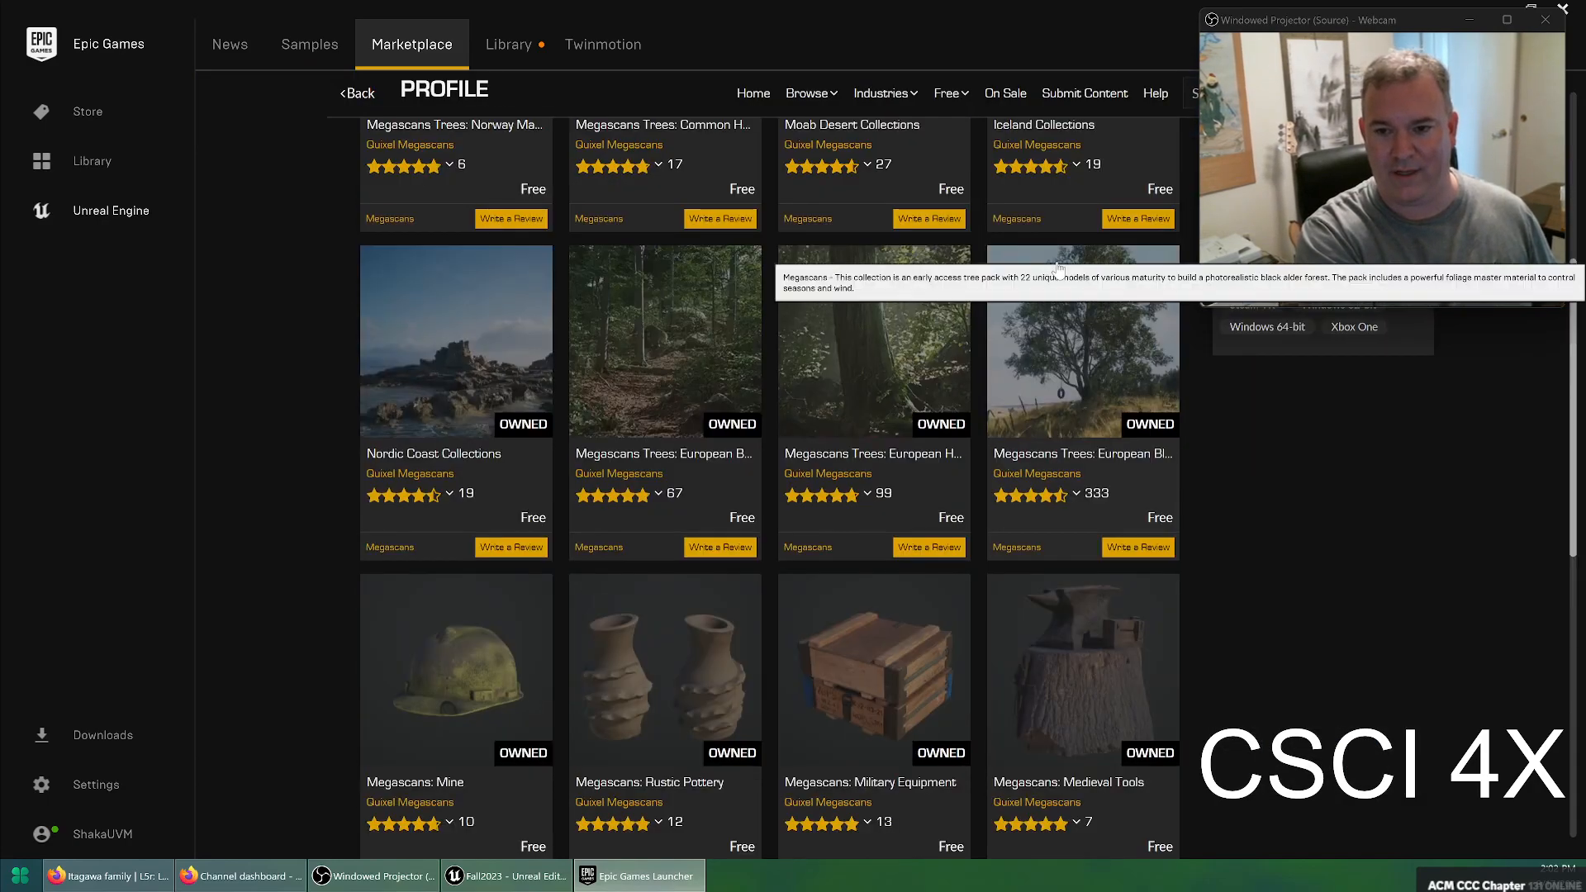
pyautogui.scroll(-5, 1017, 711)
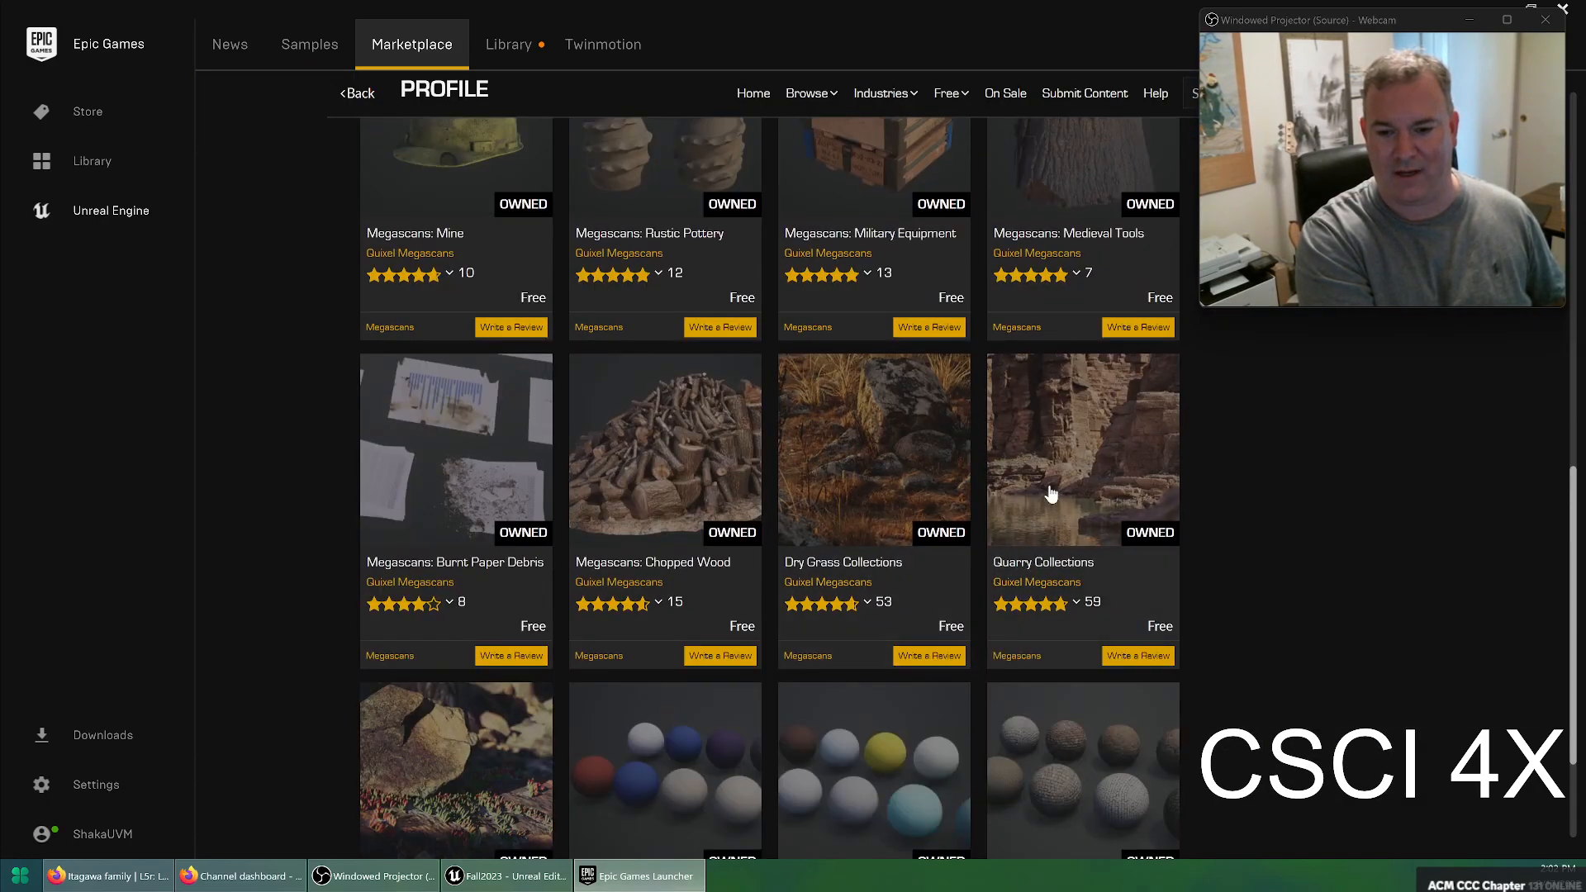
pyautogui.scroll(-2, 843, 641)
pyautogui.scroll(7, 851, 579)
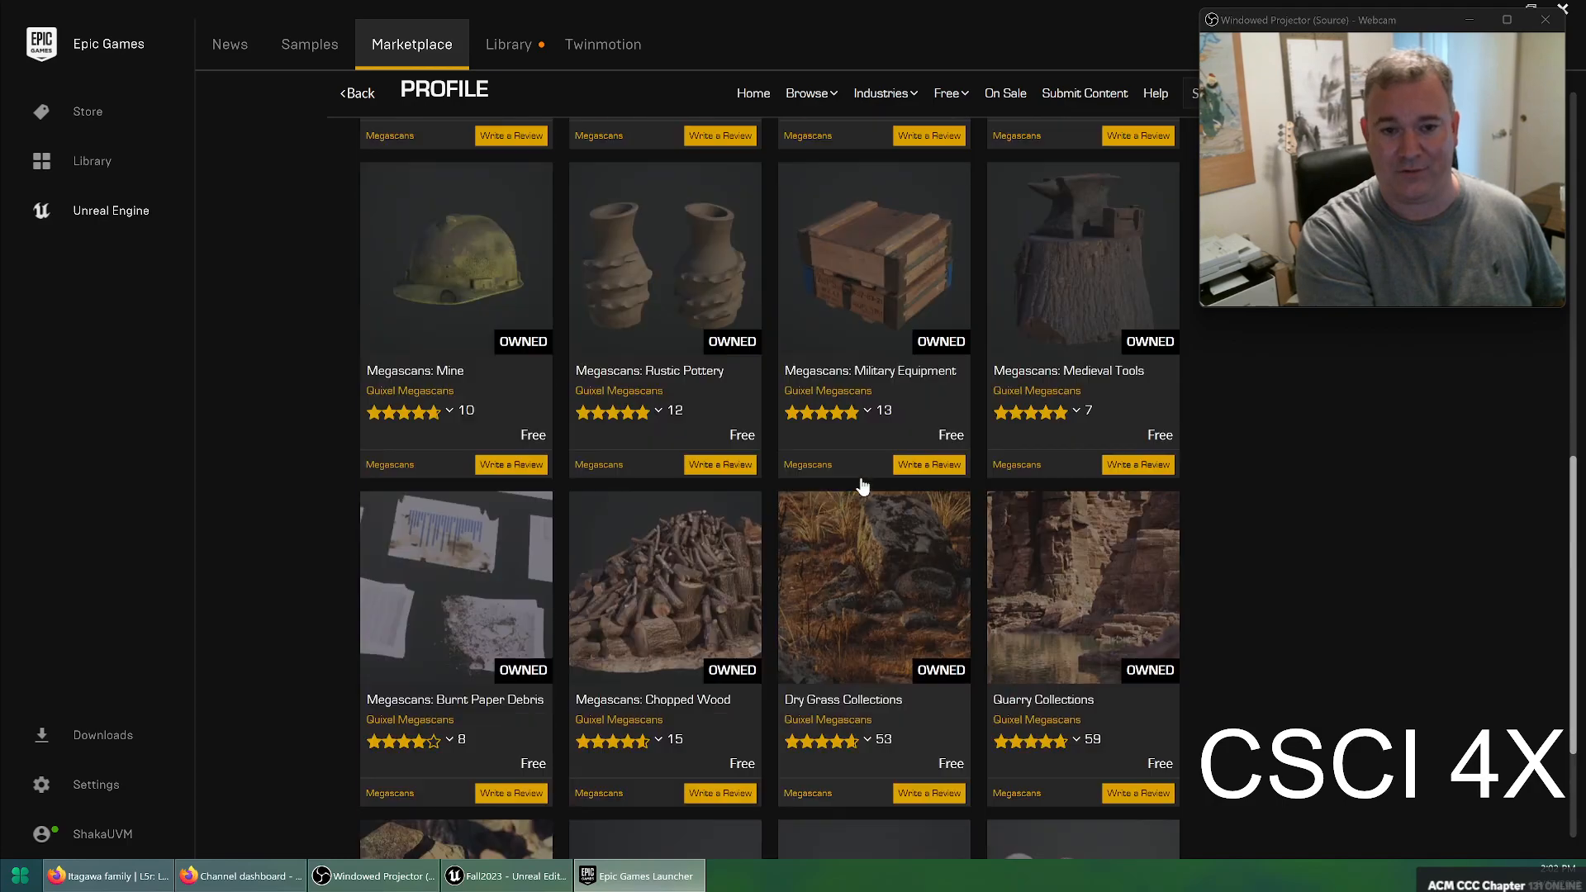
pyautogui.scroll(4, 855, 538)
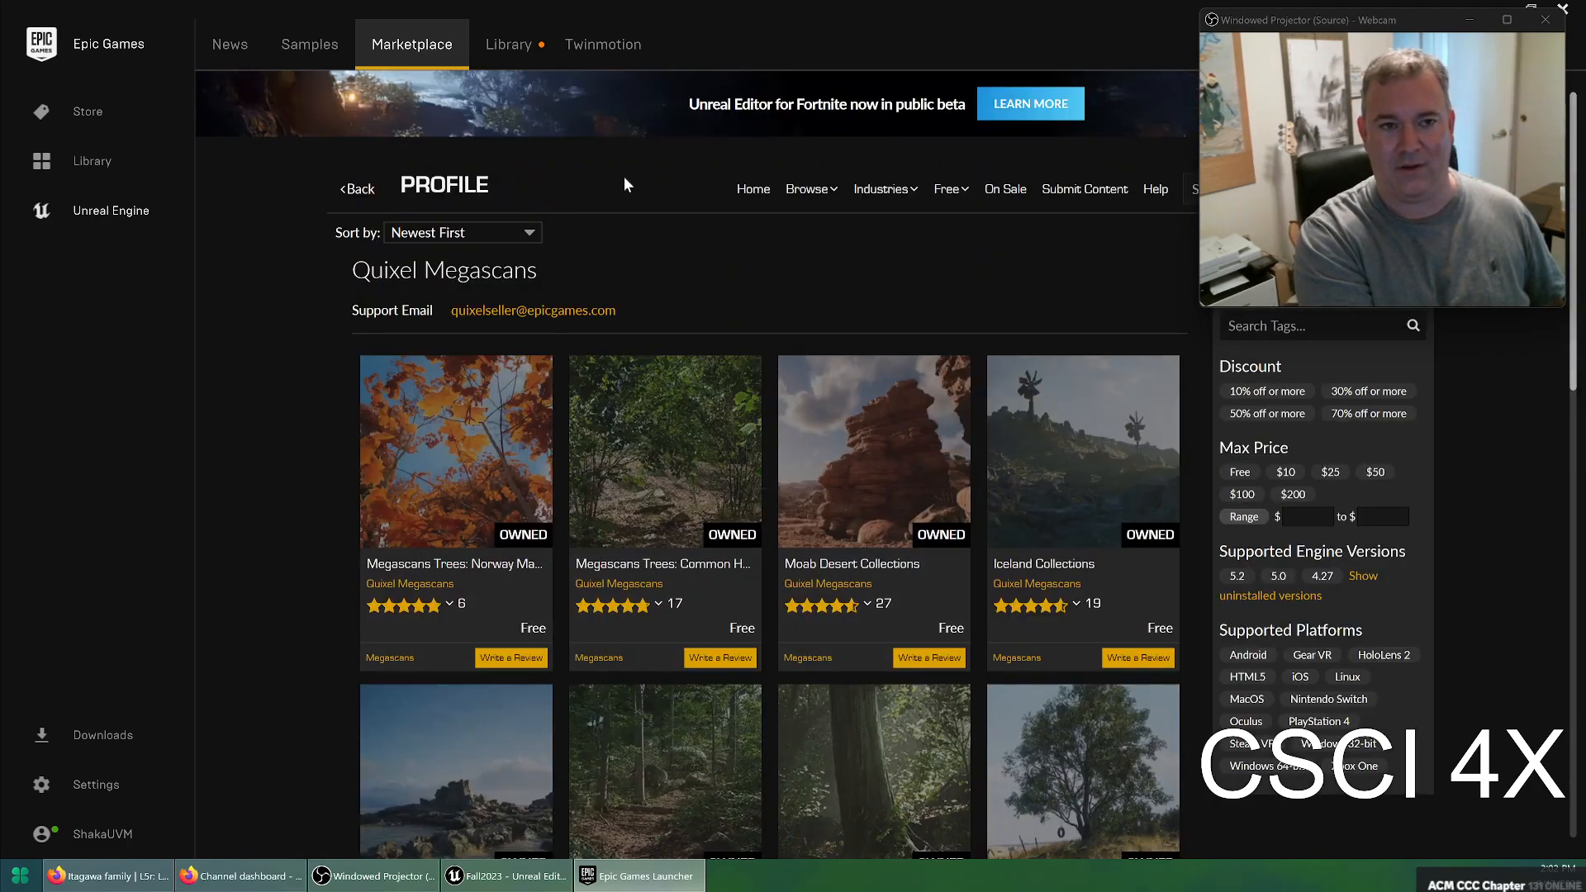
# Switch to the Fall2023 project in Unreal Editor and close the Bill_Mat material editor, returning to the level near the blue cubes
pyautogui.click(1505, 8)
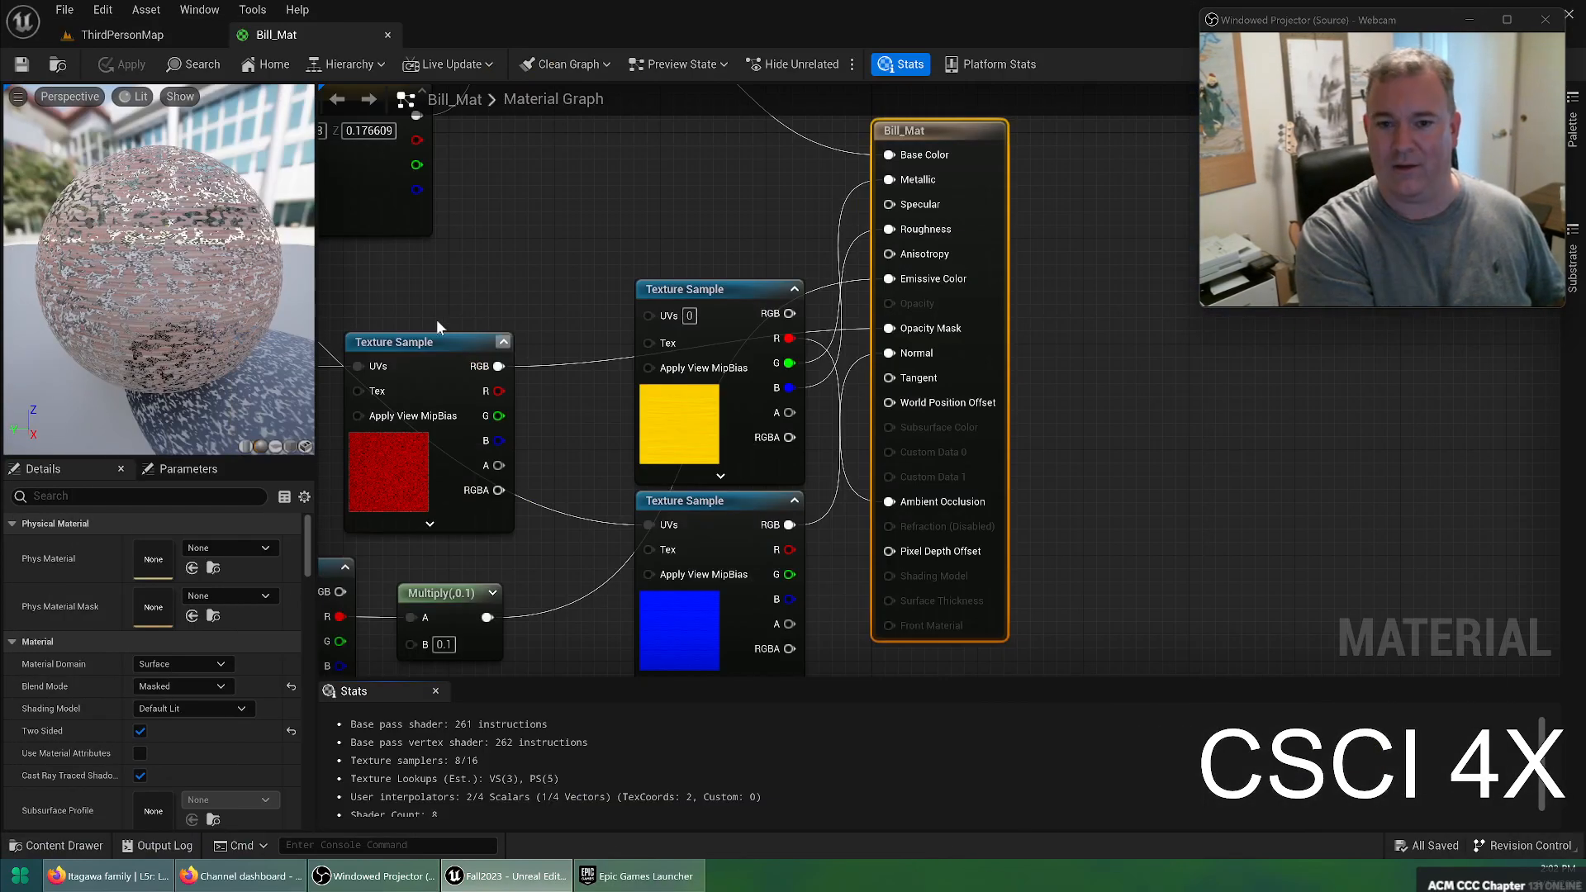
pyautogui.click(387, 35)
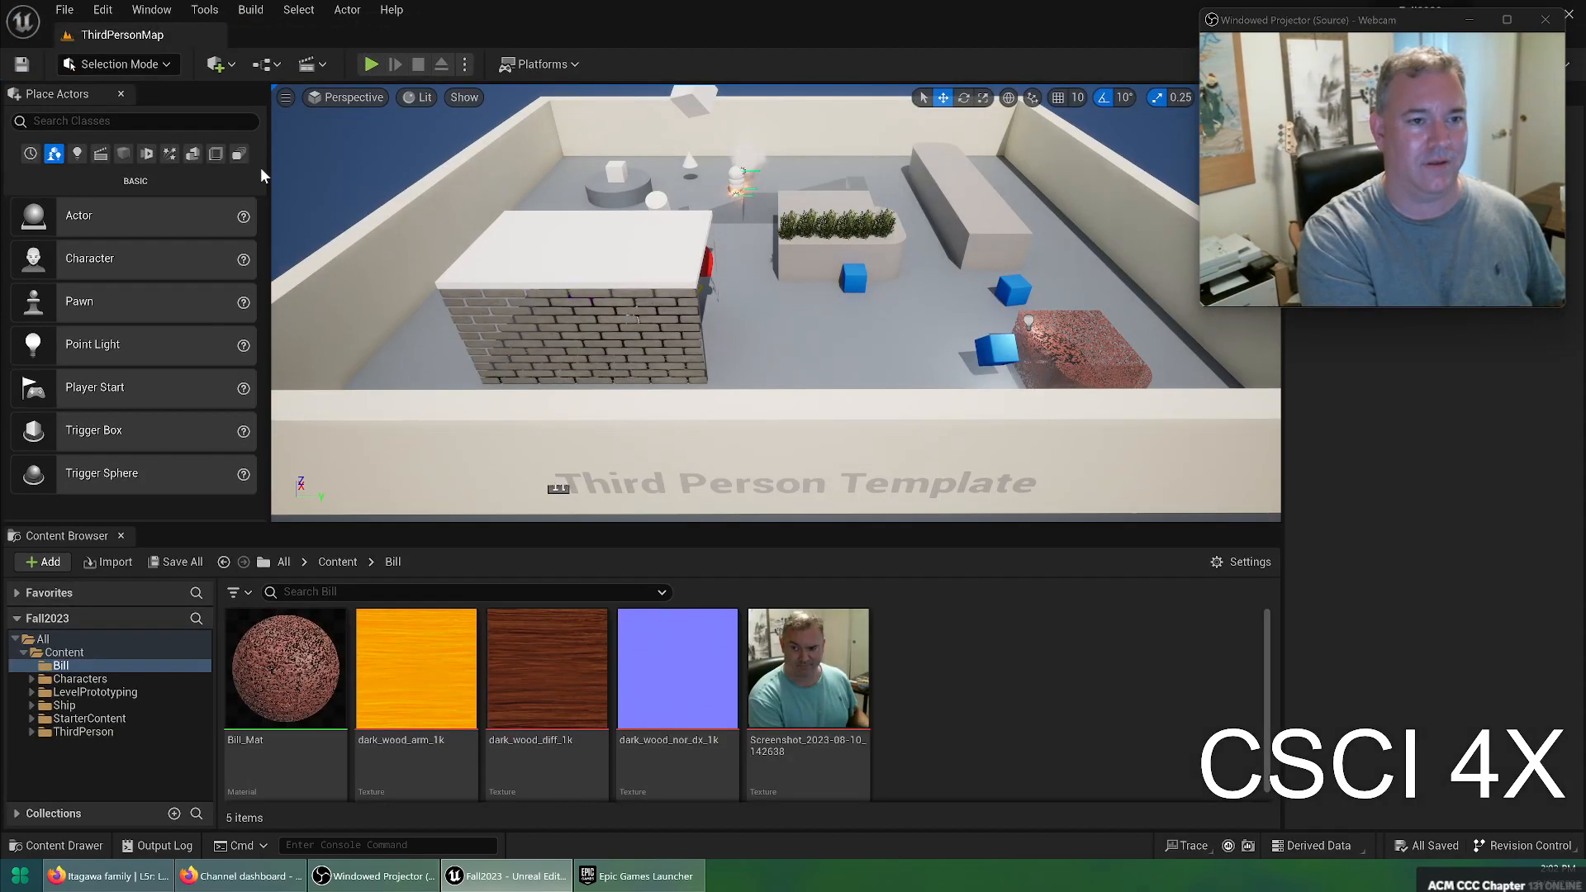
pyautogui.moveTo(825, 209); pyautogui.dragTo(975, 227, button='right')
pyautogui.press('w')
pyautogui.press('w')
pyautogui.press('s')
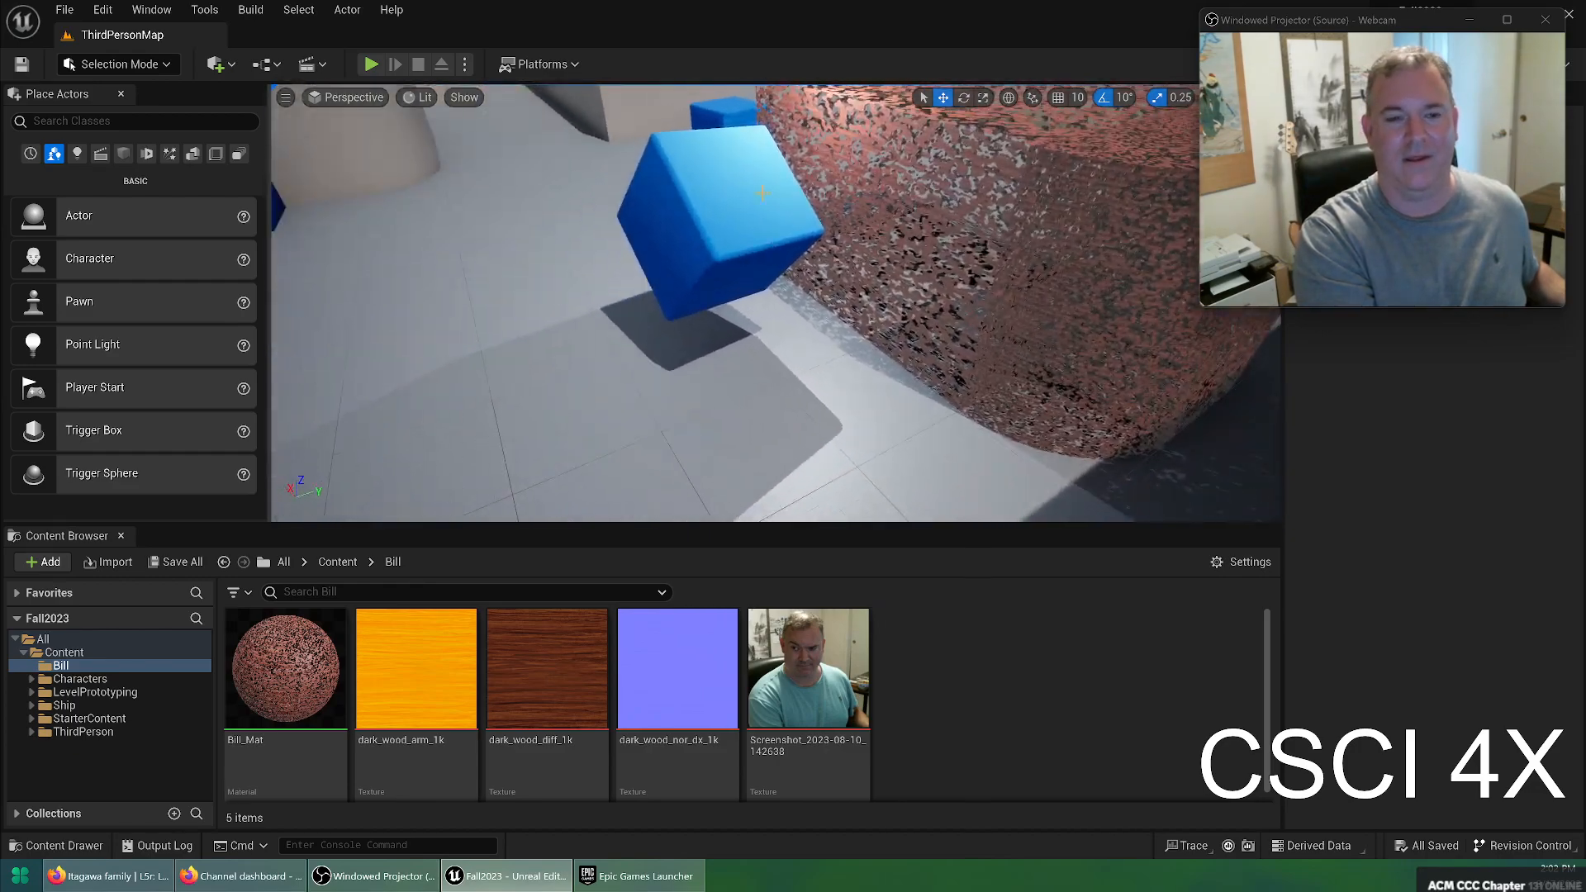
# Open the project's plugin list, search it for "bridge" and "quixel", and close it
pyautogui.click(204, 11)
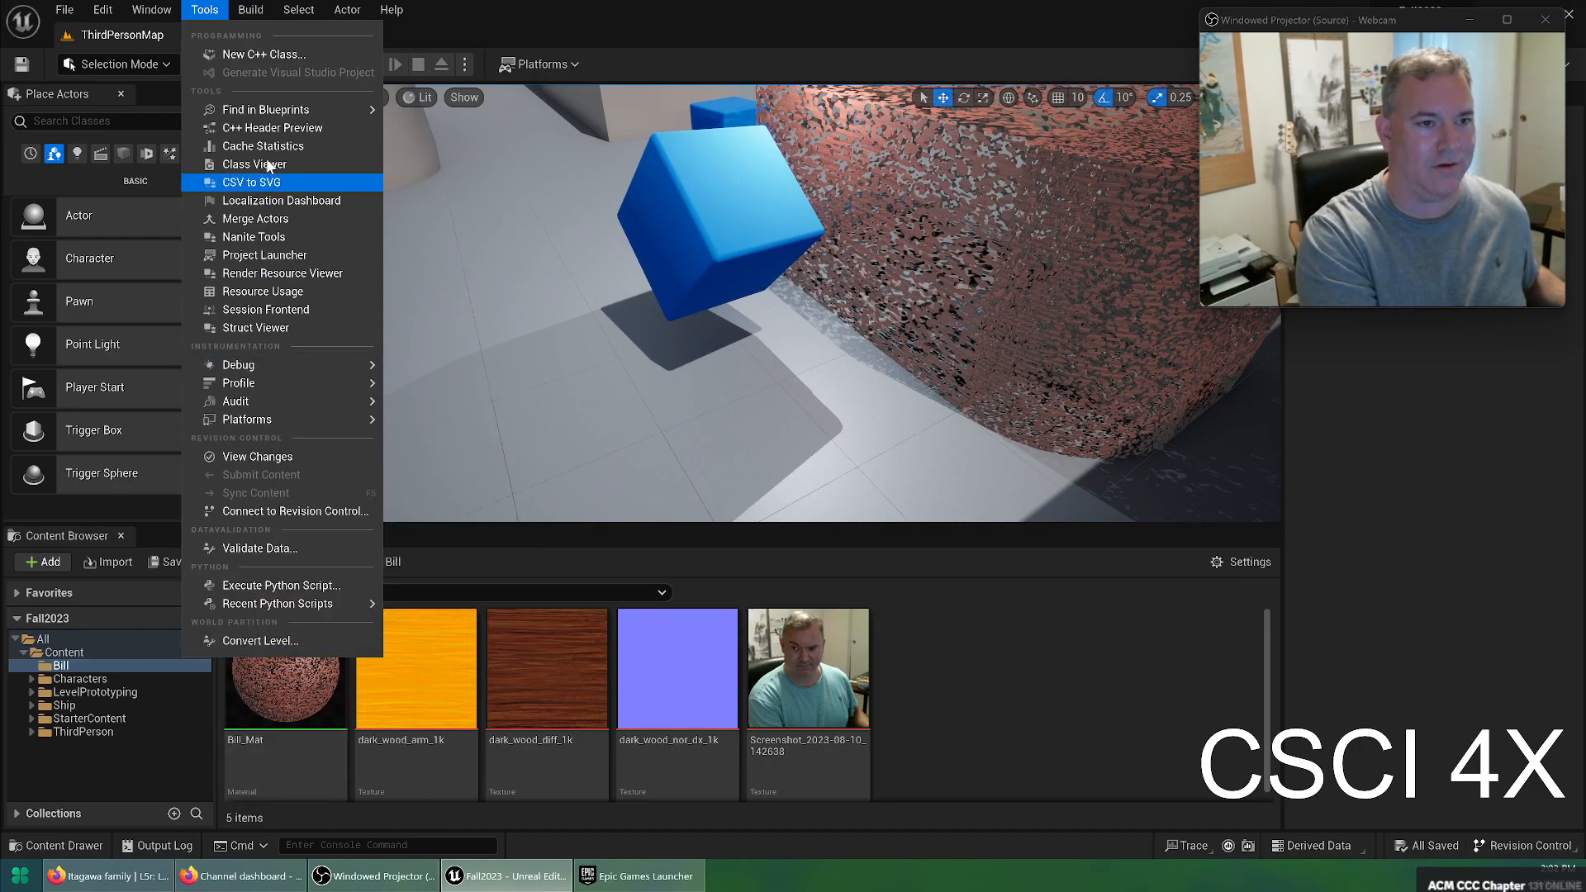
pyautogui.click(426, 29)
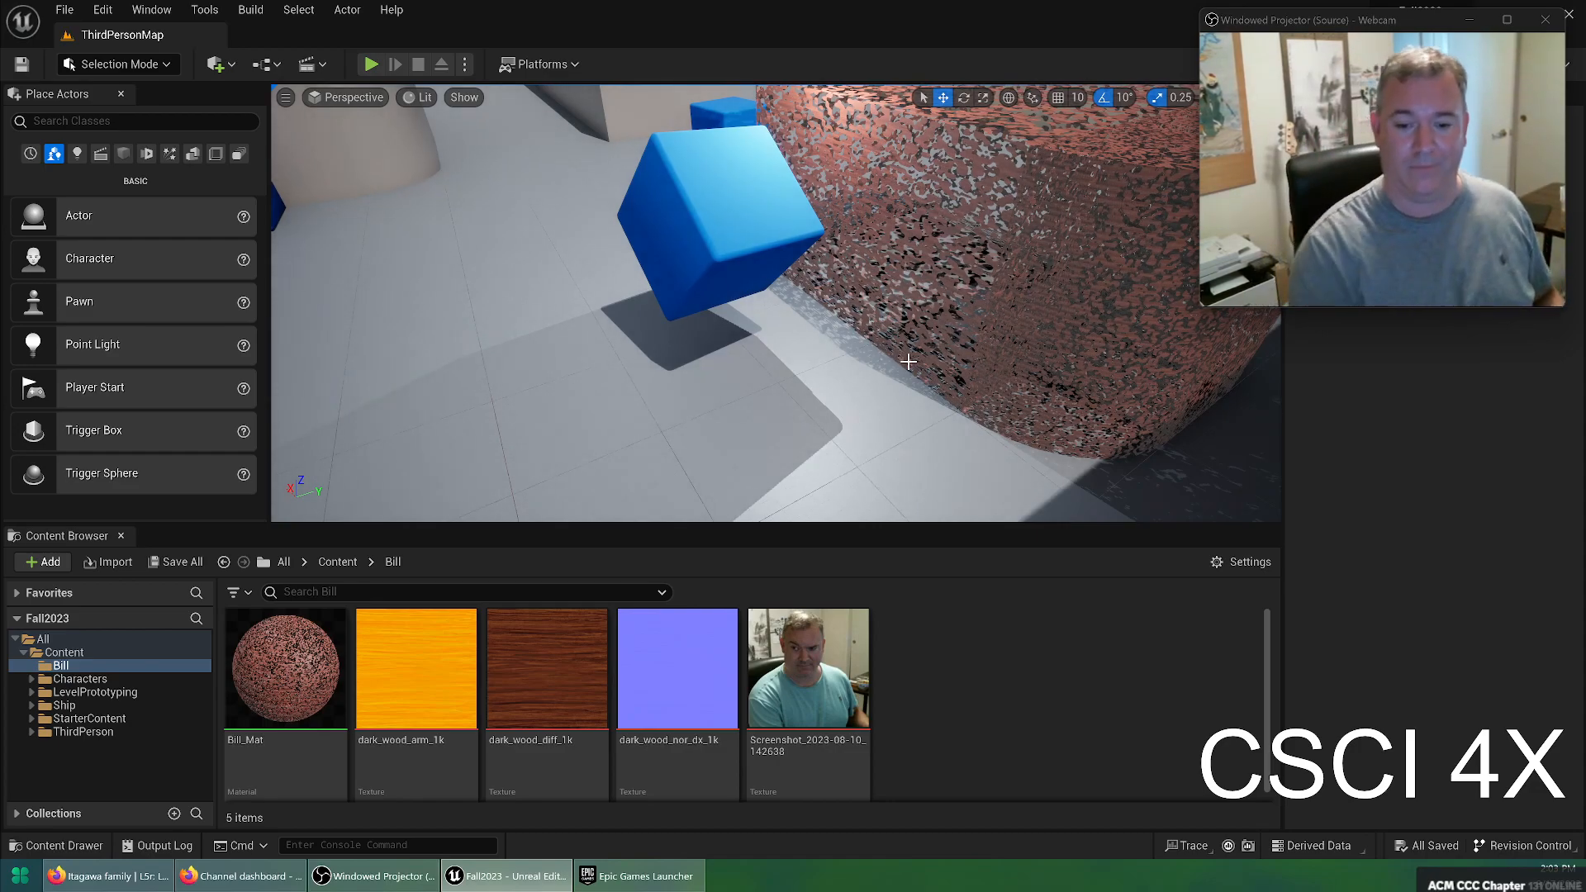
pyautogui.click(104, 10)
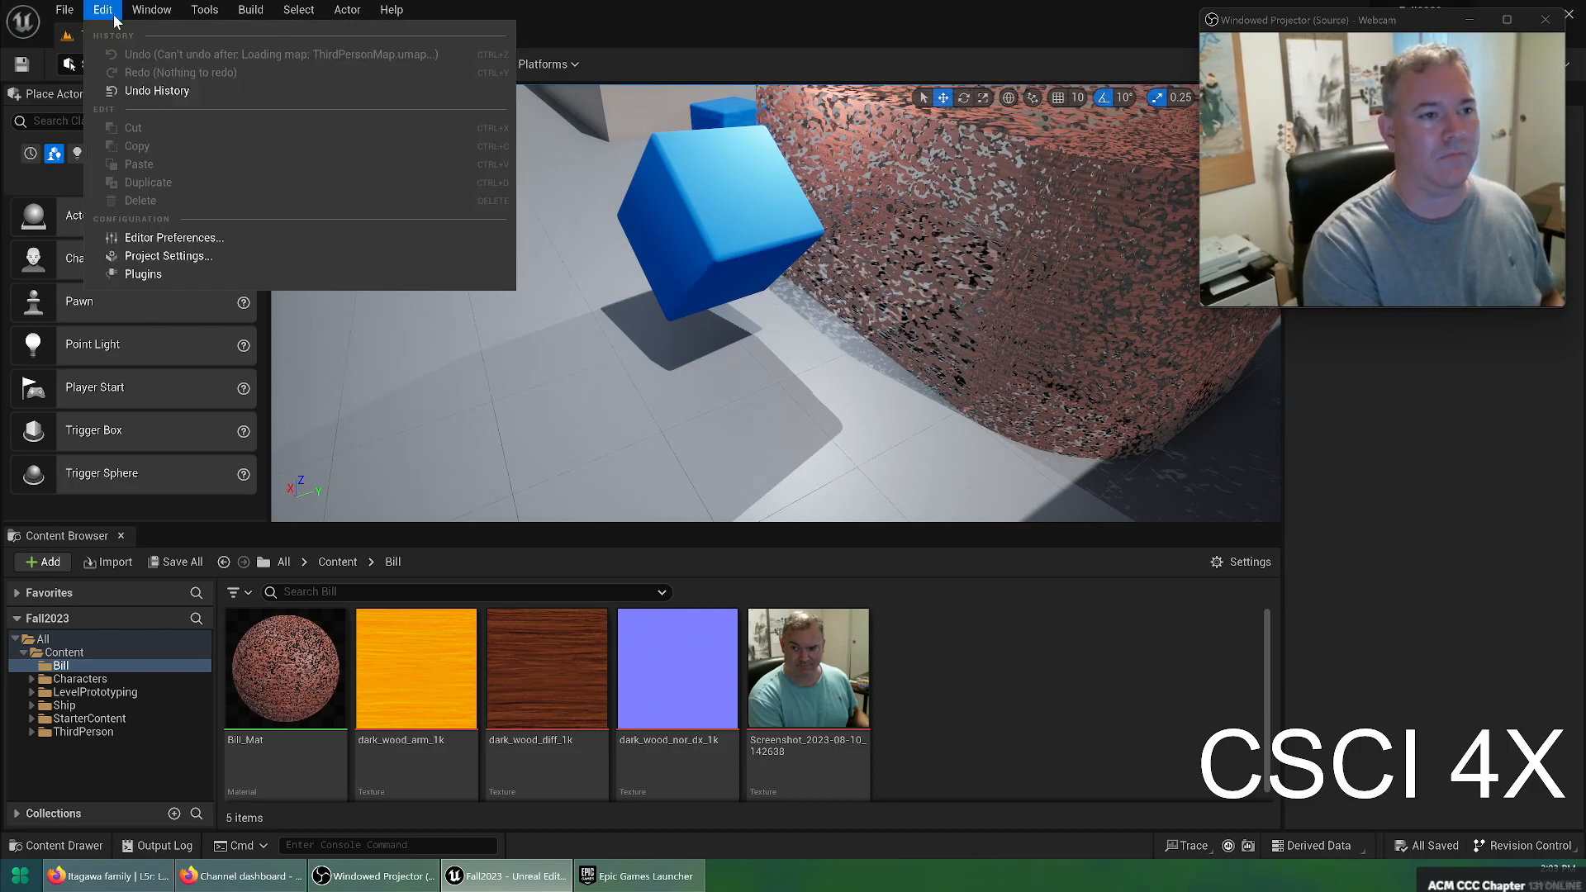
pyautogui.click(256, 277)
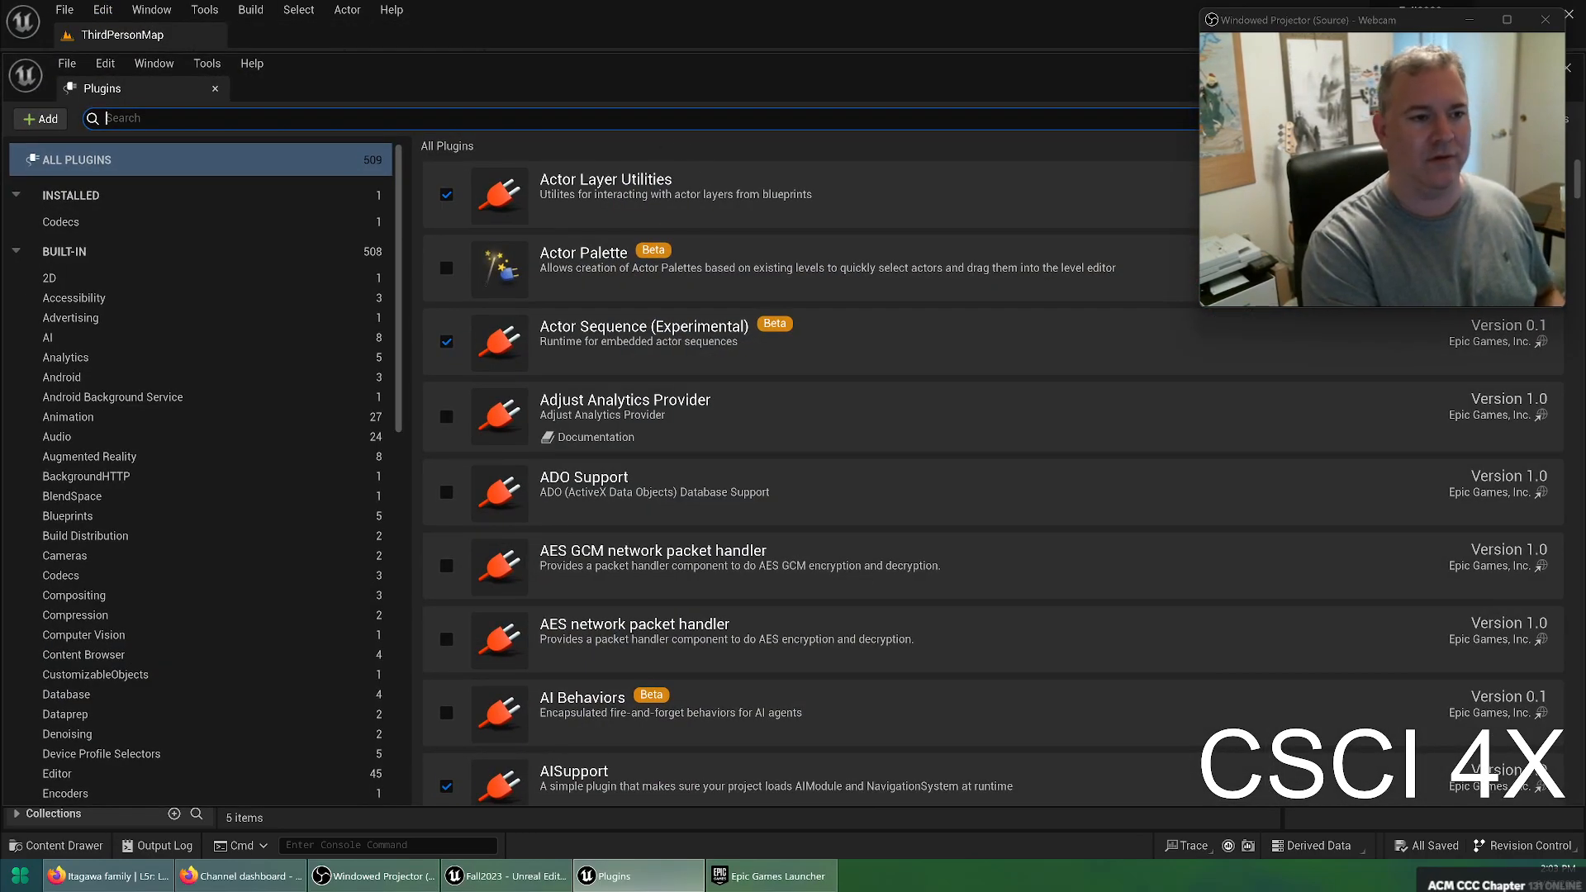
pyautogui.write('bridge')
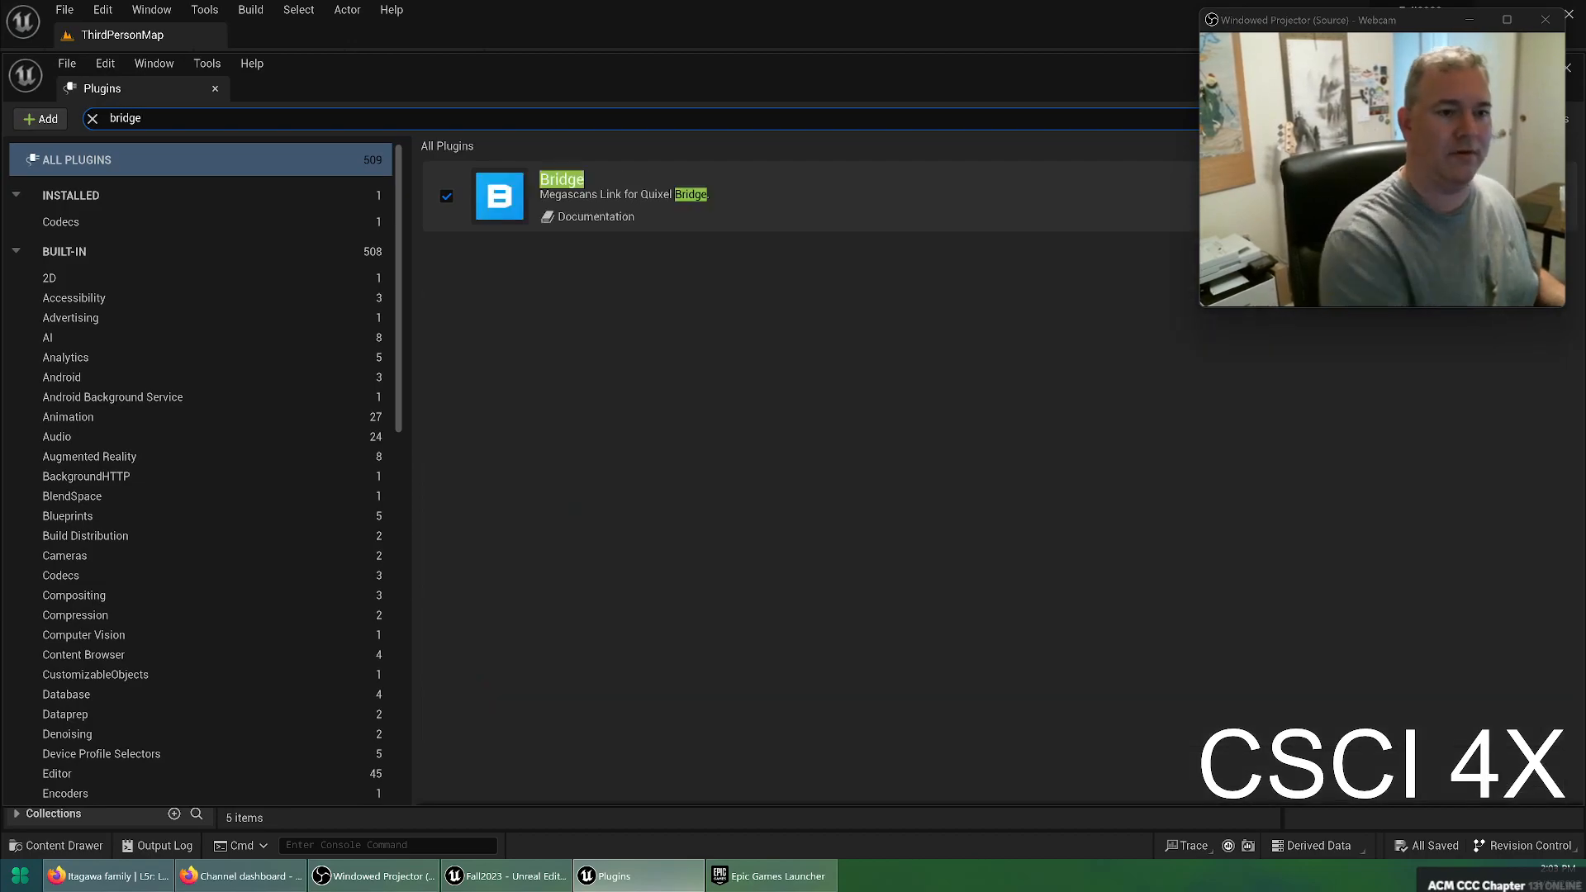
pyautogui.click(707, 224)
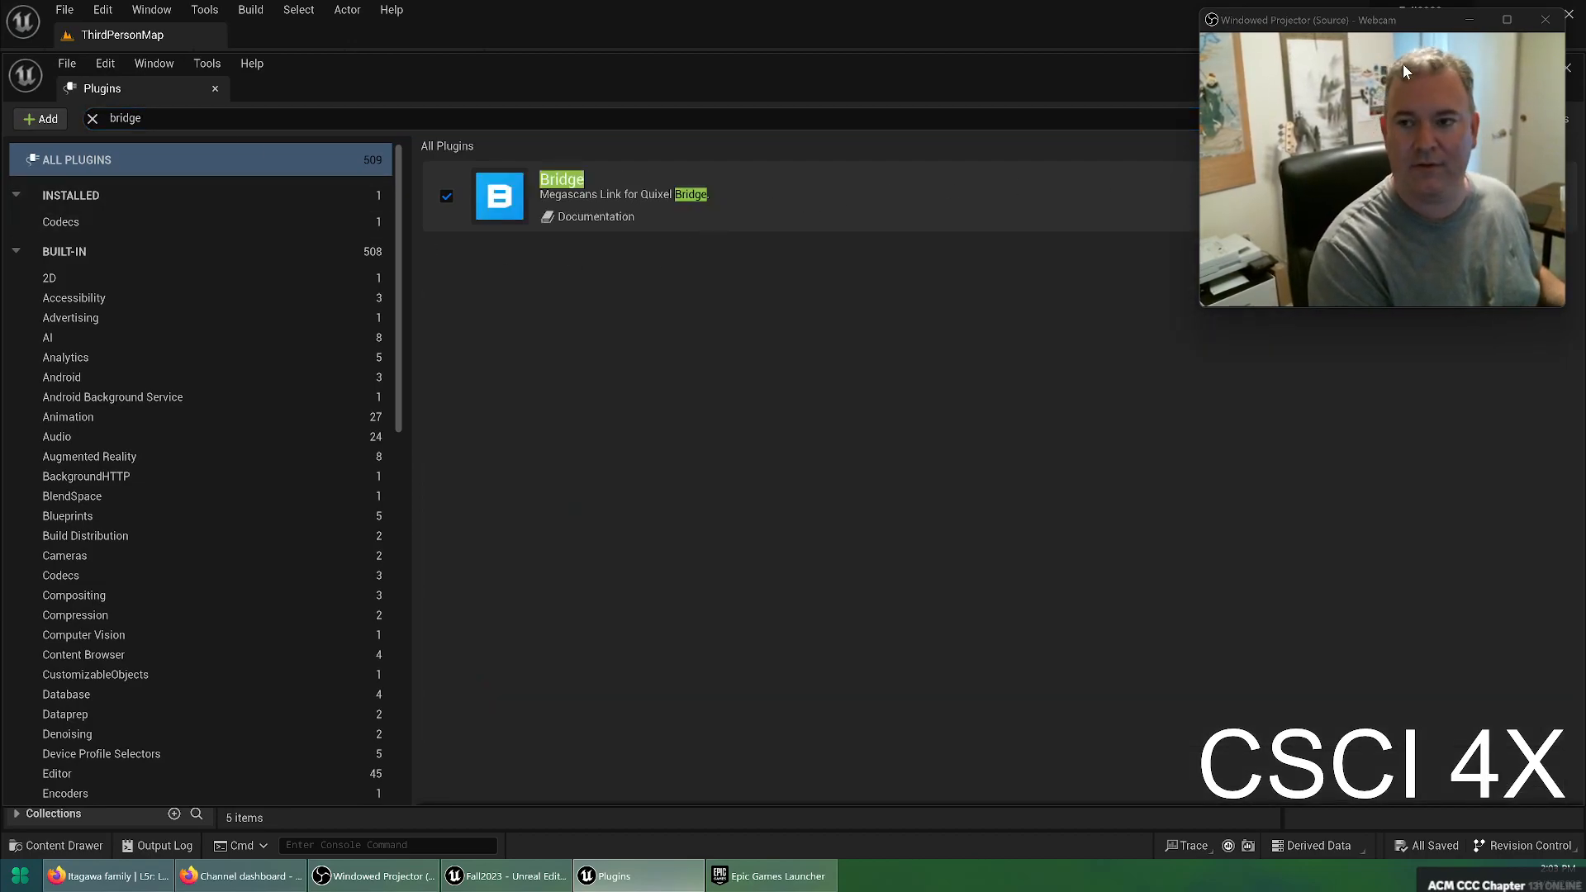
pyautogui.moveTo(1394, 36); pyautogui.dragTo(1348, 289)
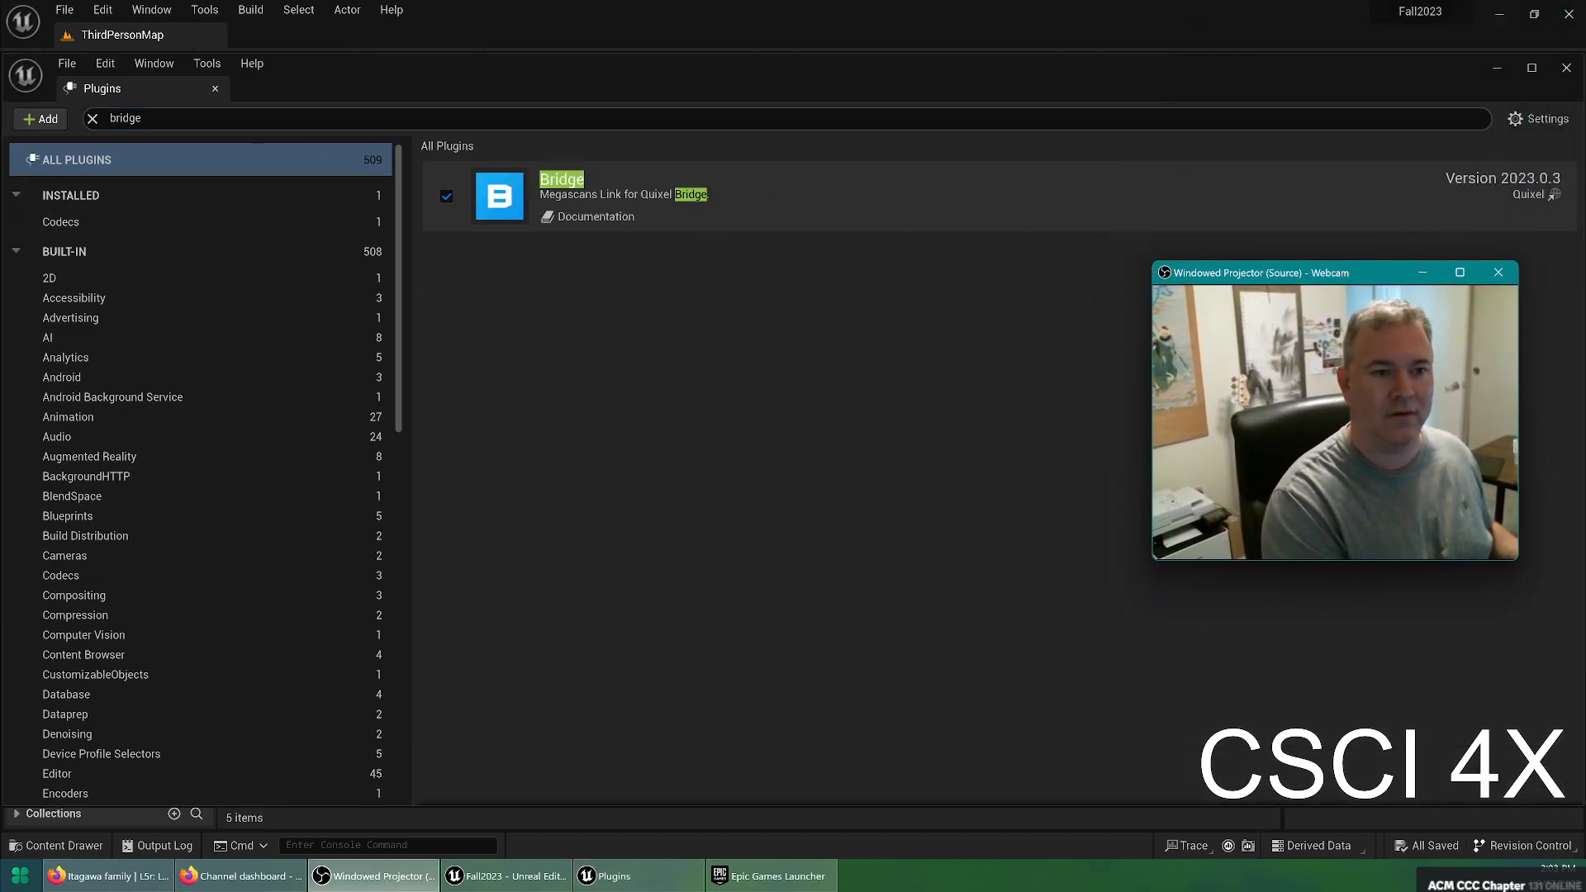
pyautogui.click(373, 118)
pyautogui.write('quixel')
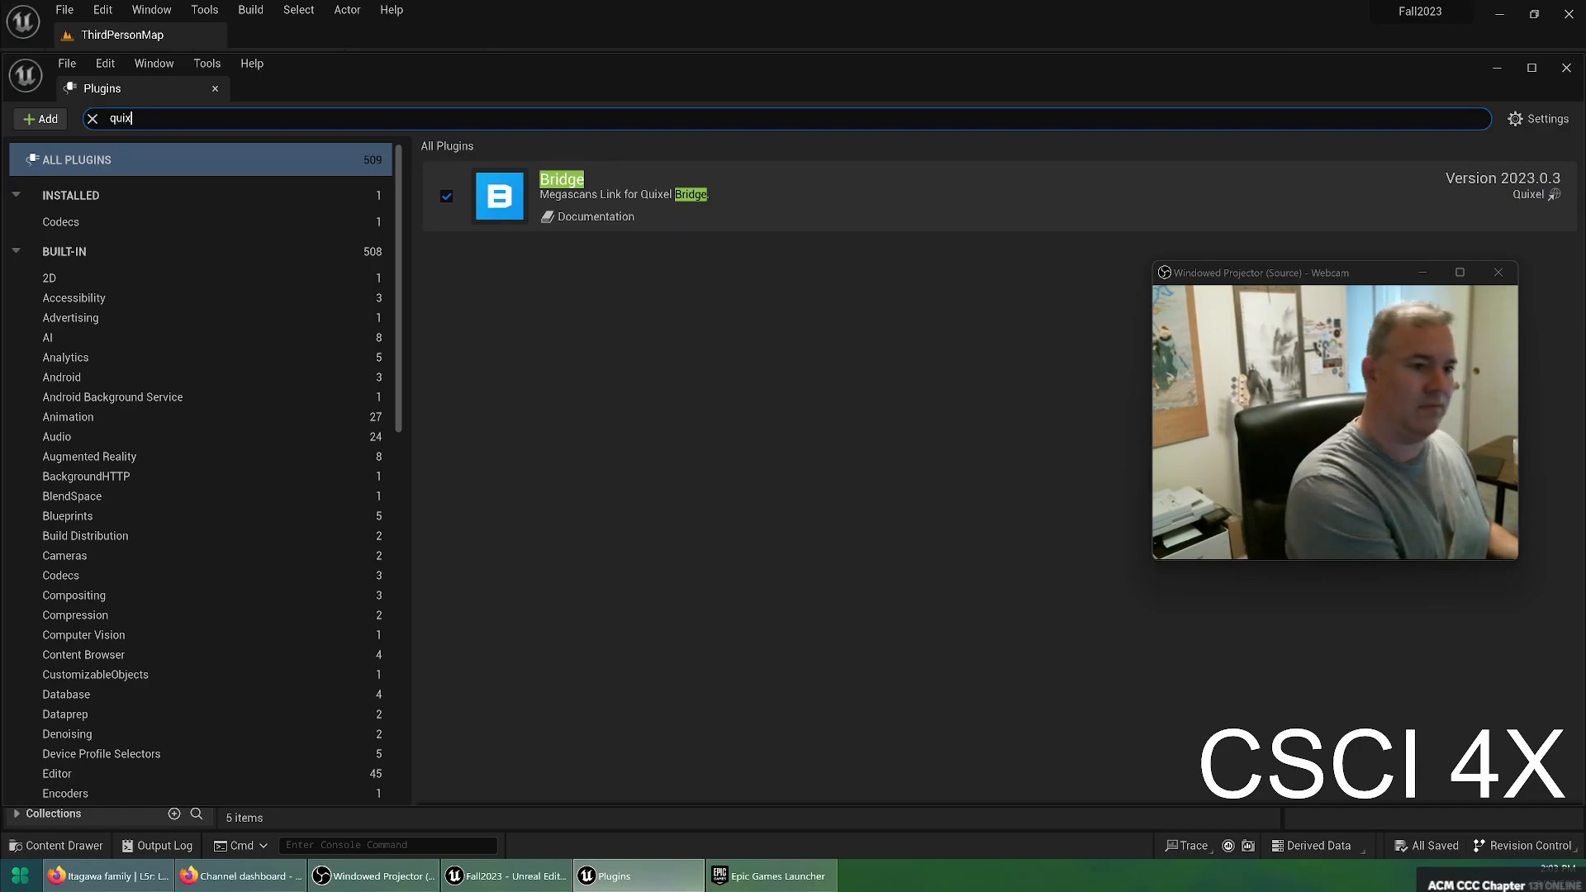
pyautogui.click(215, 88)
# Open Quixel Bridge from the level editor and enlarge its window in height and width
pyautogui.click(204, 9)
pyautogui.moveTo(145, 6)
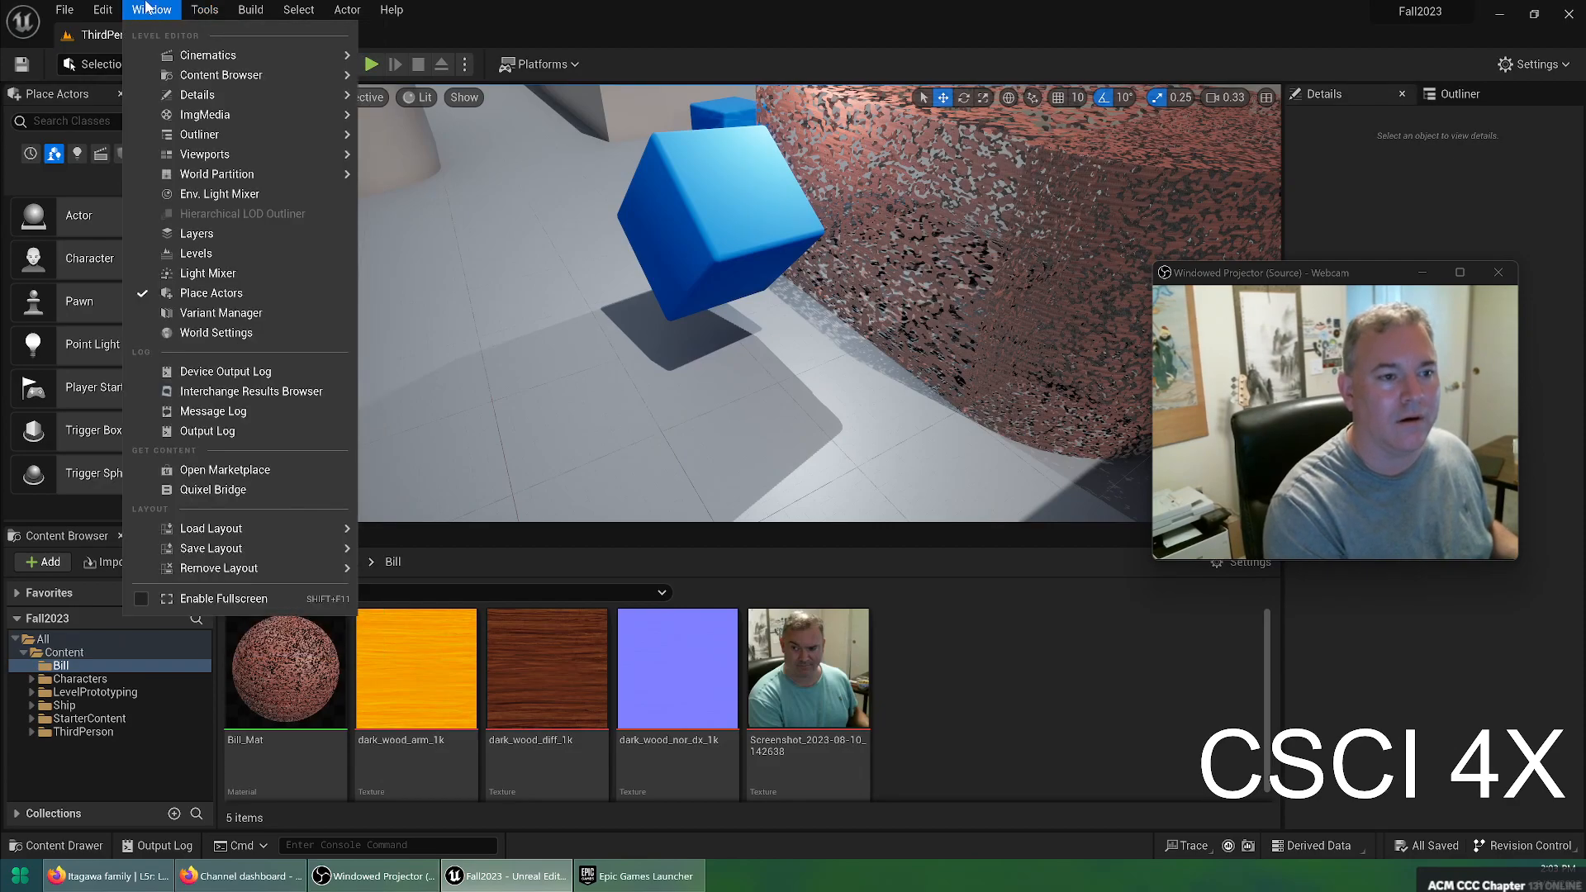
pyautogui.click(213, 489)
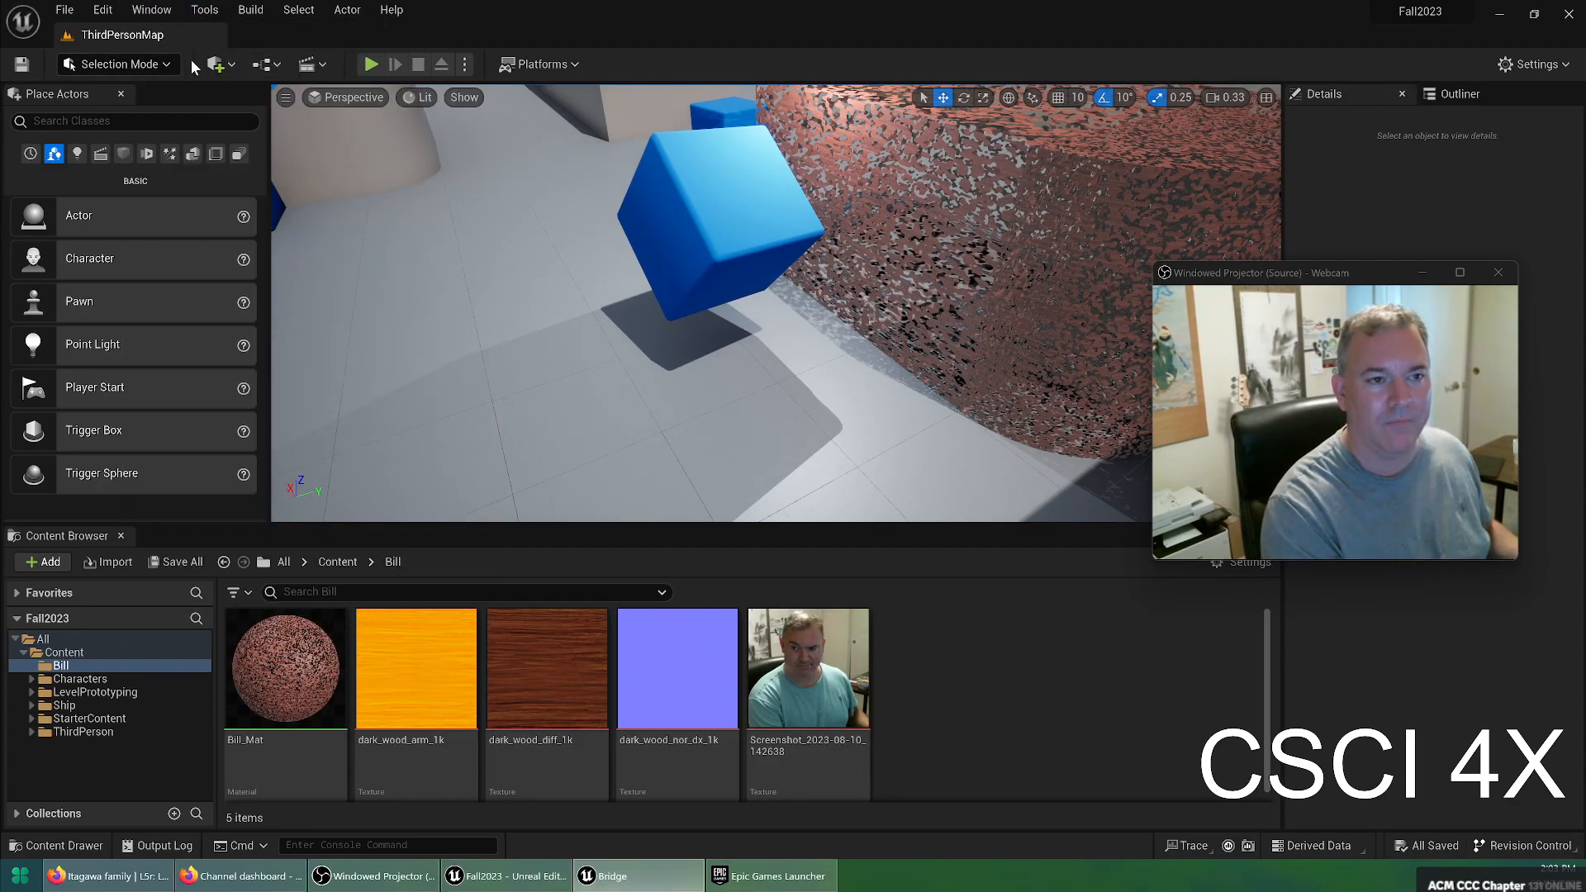
pyautogui.click(233, 66)
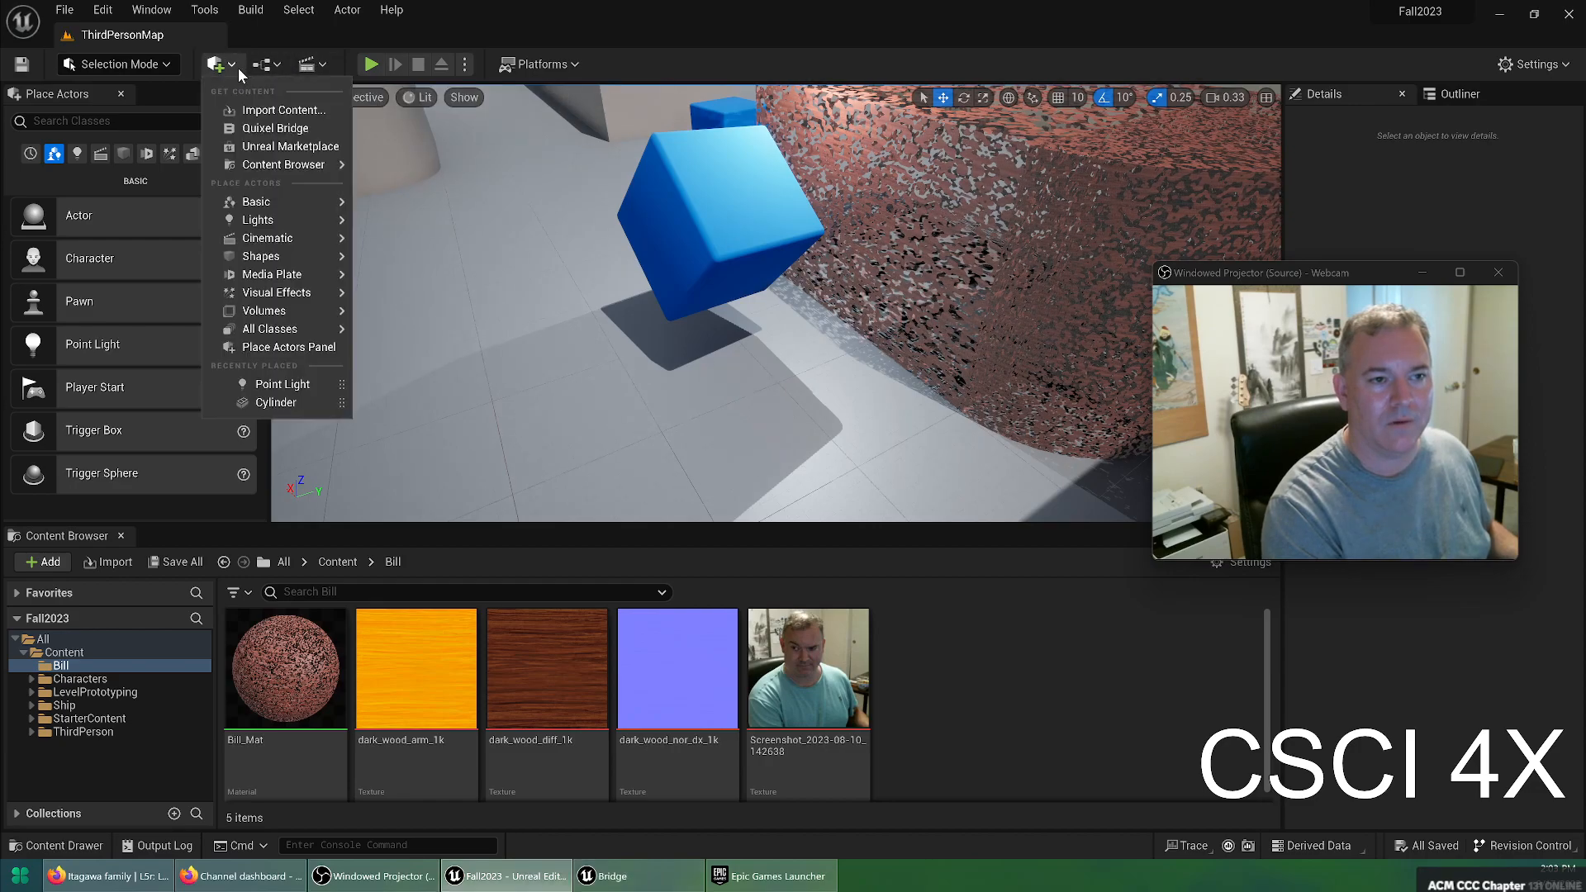
pyautogui.click(308, 136)
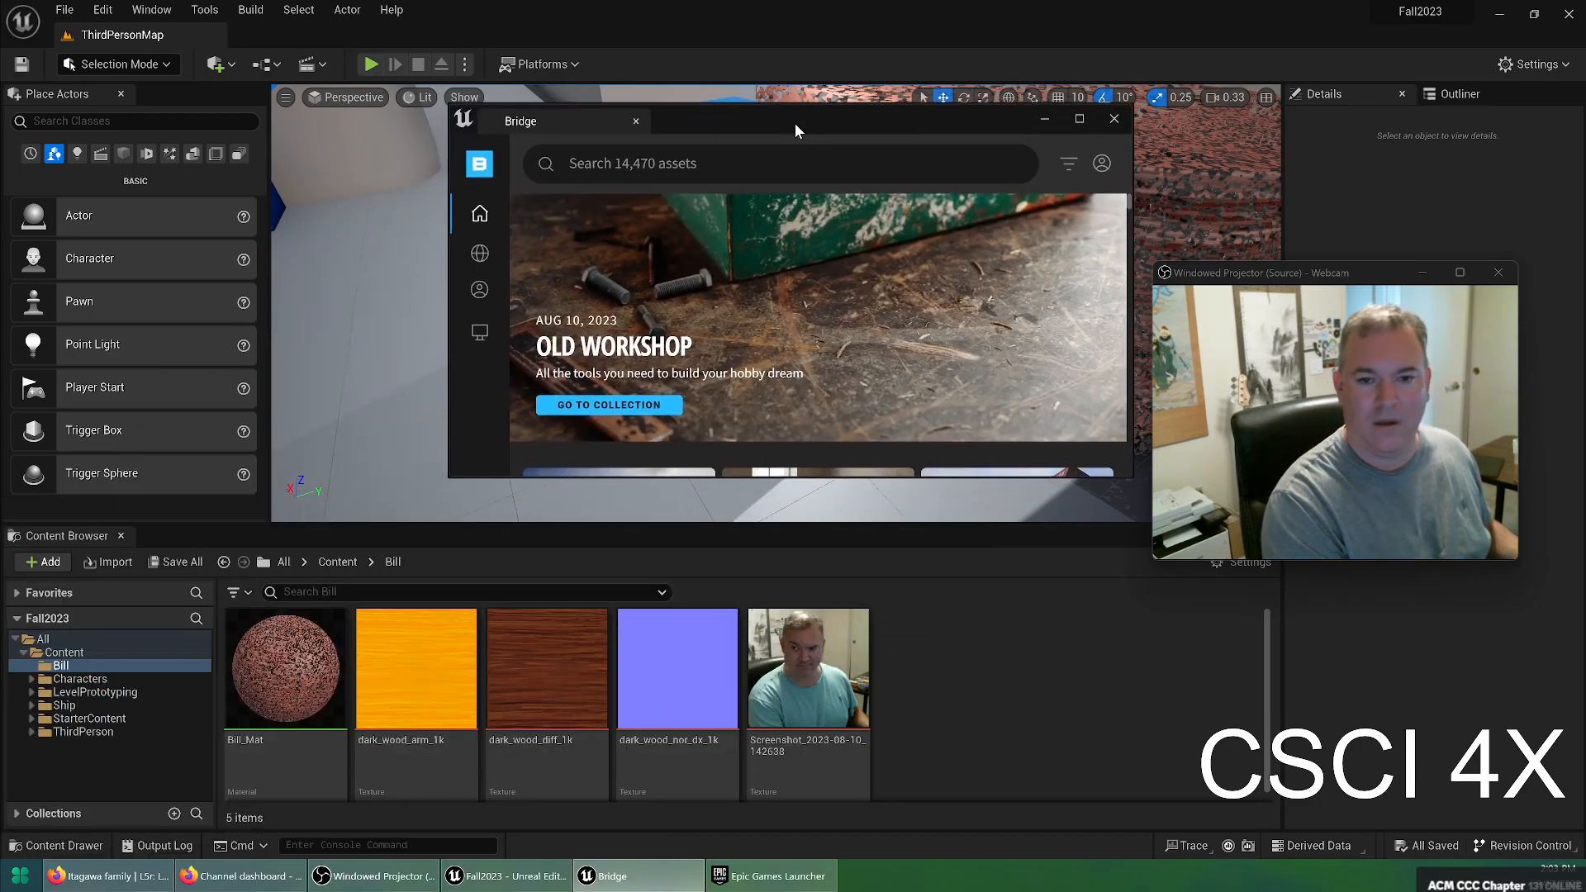
pyautogui.moveTo(845, 601); pyautogui.dragTo(845, 791)
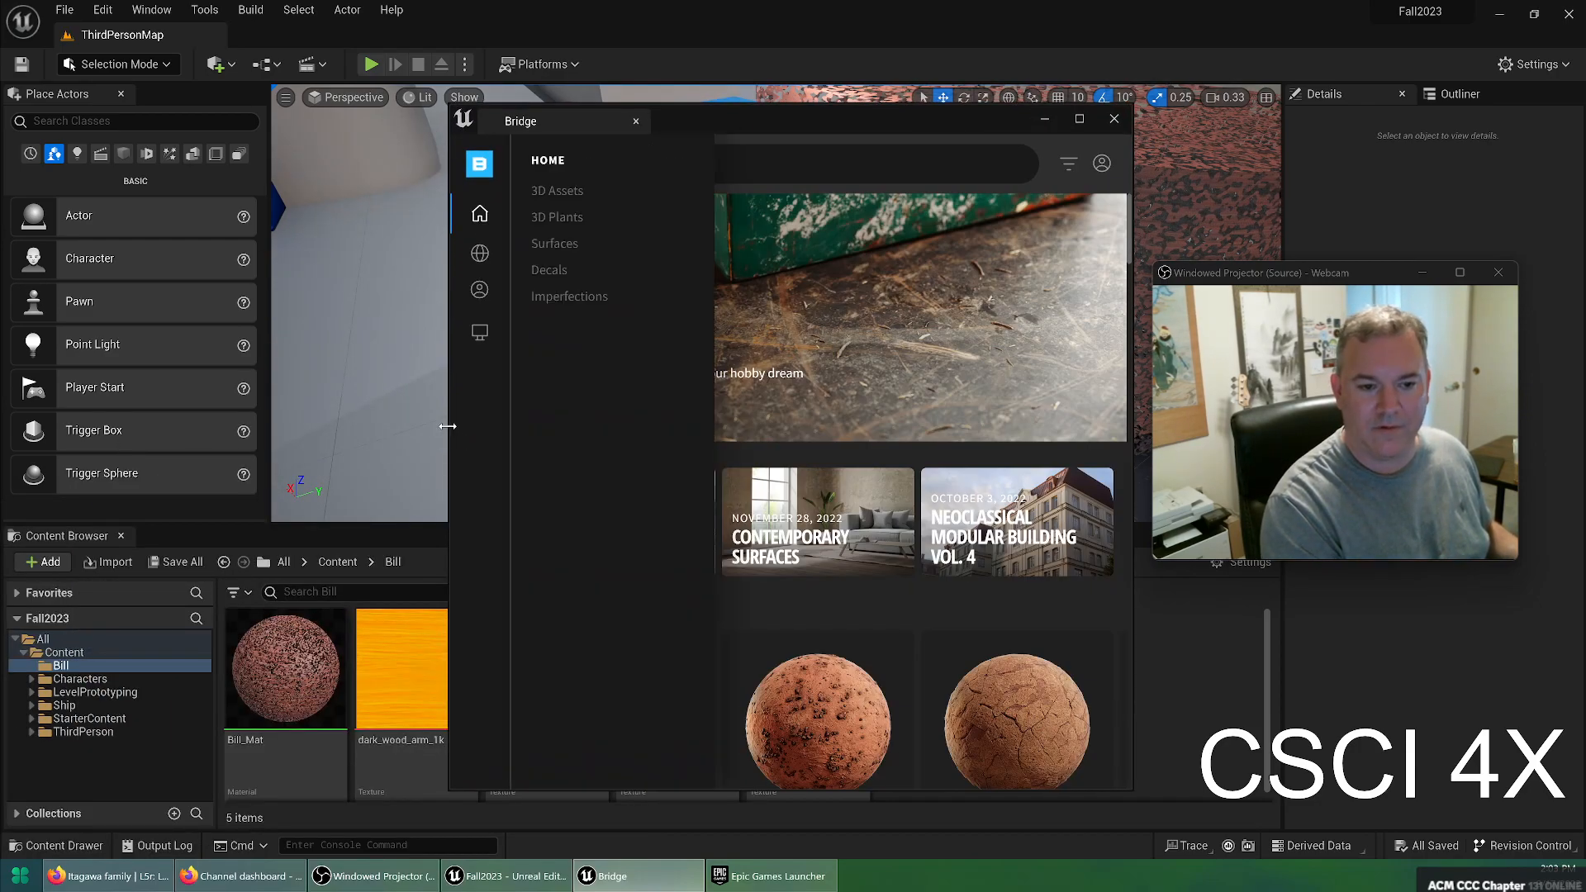
pyautogui.moveTo(448, 429); pyautogui.dragTo(215, 438)
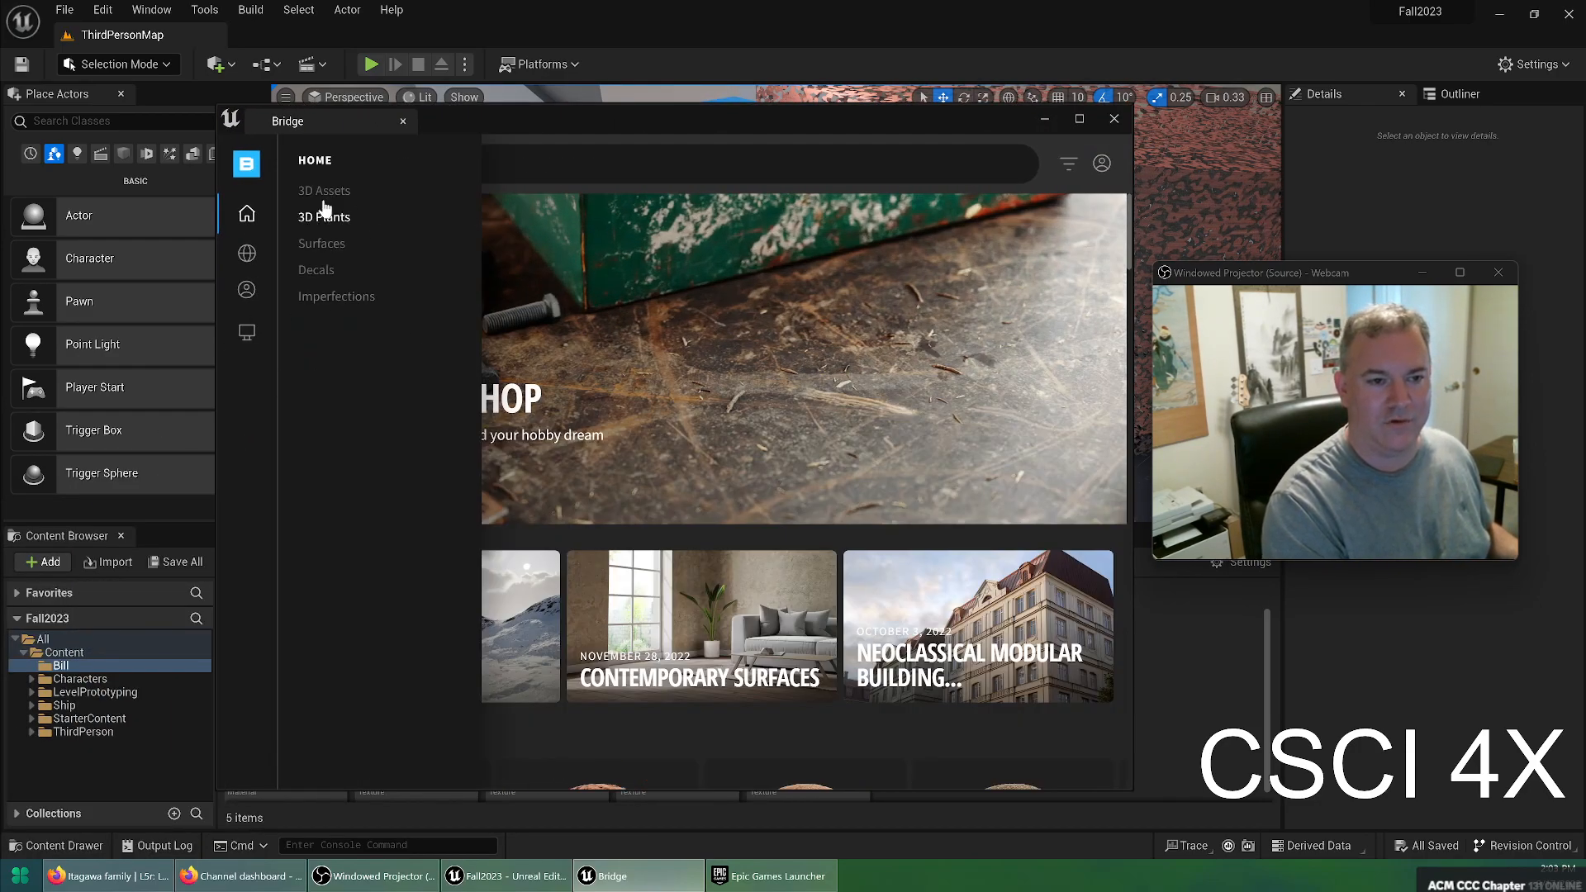
# Browse Bridge's 3D Assets and view the details and related assets of the Japanese Stone Lantern
pyautogui.click(320, 191)
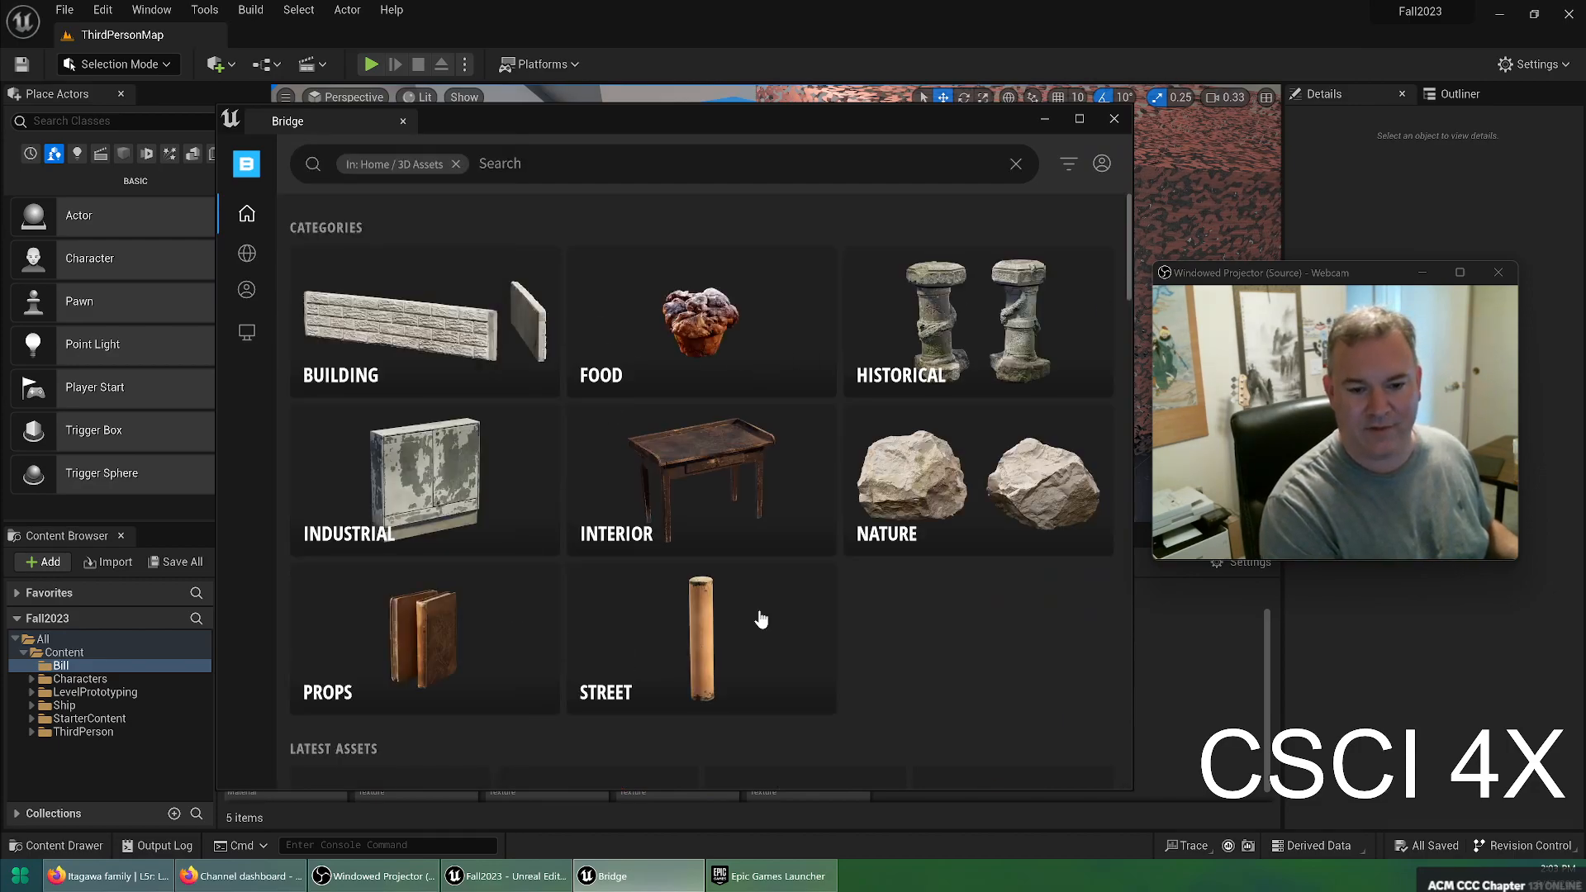
pyautogui.scroll(-8, 770, 365)
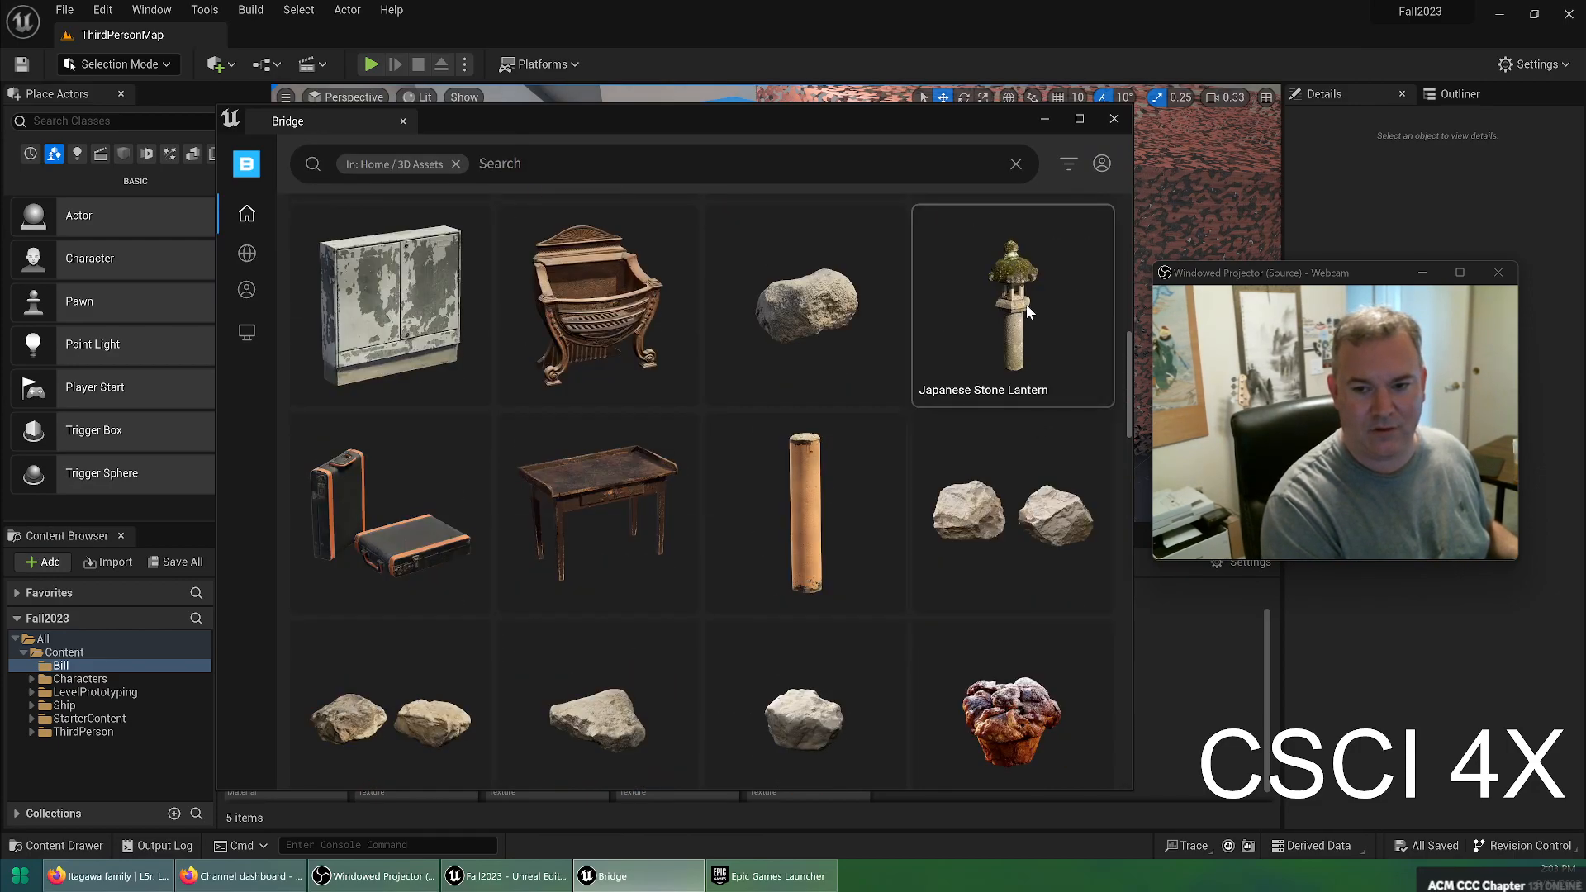
pyautogui.click(1026, 305)
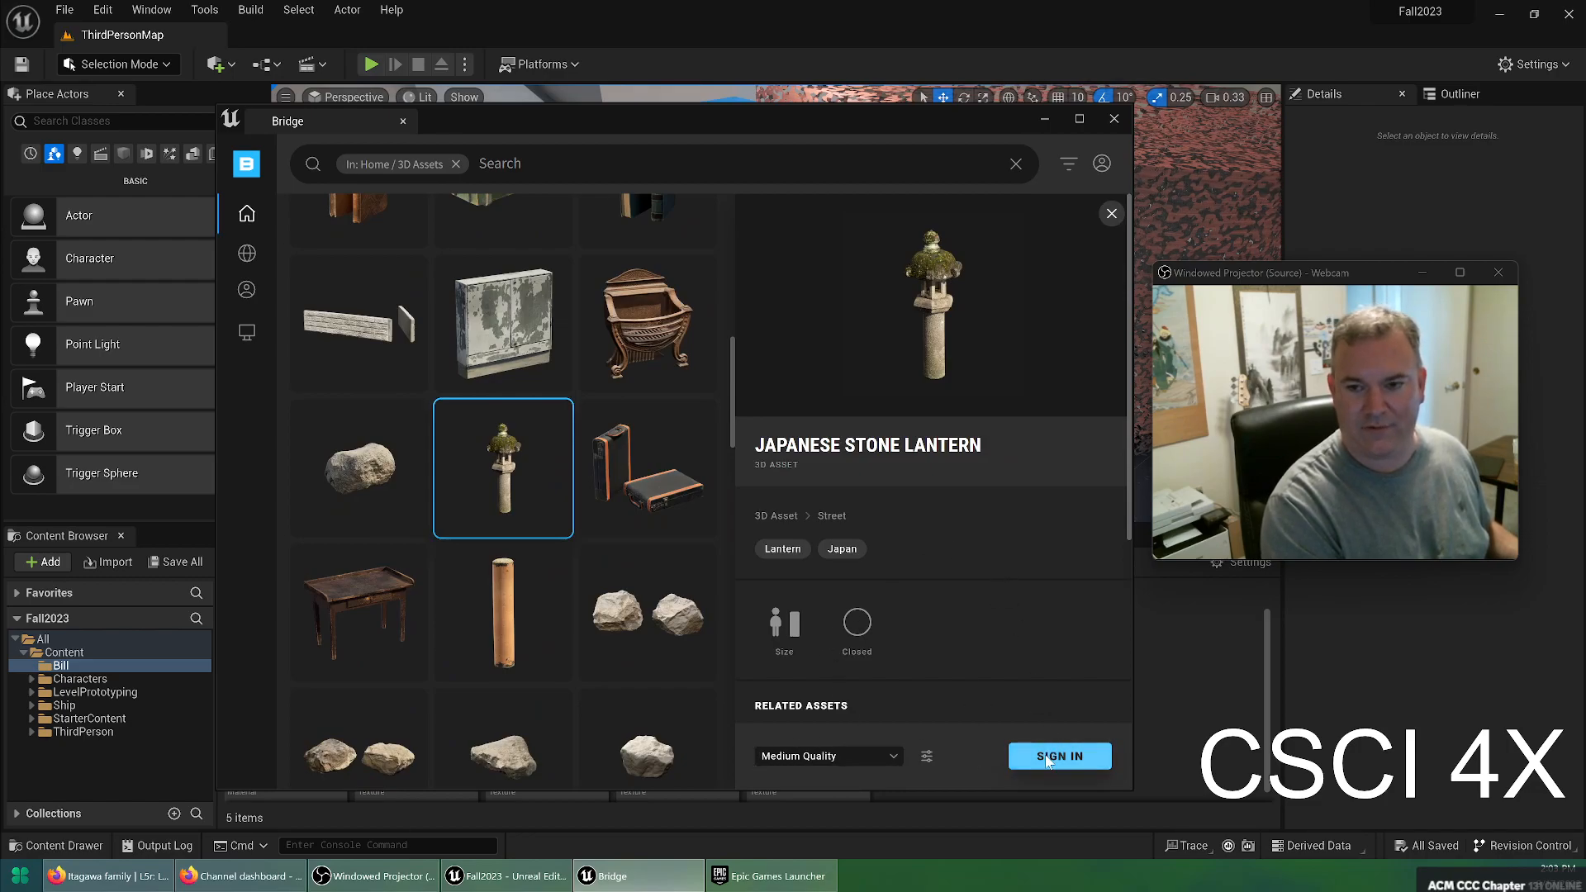
pyautogui.scroll(-3, 992, 703)
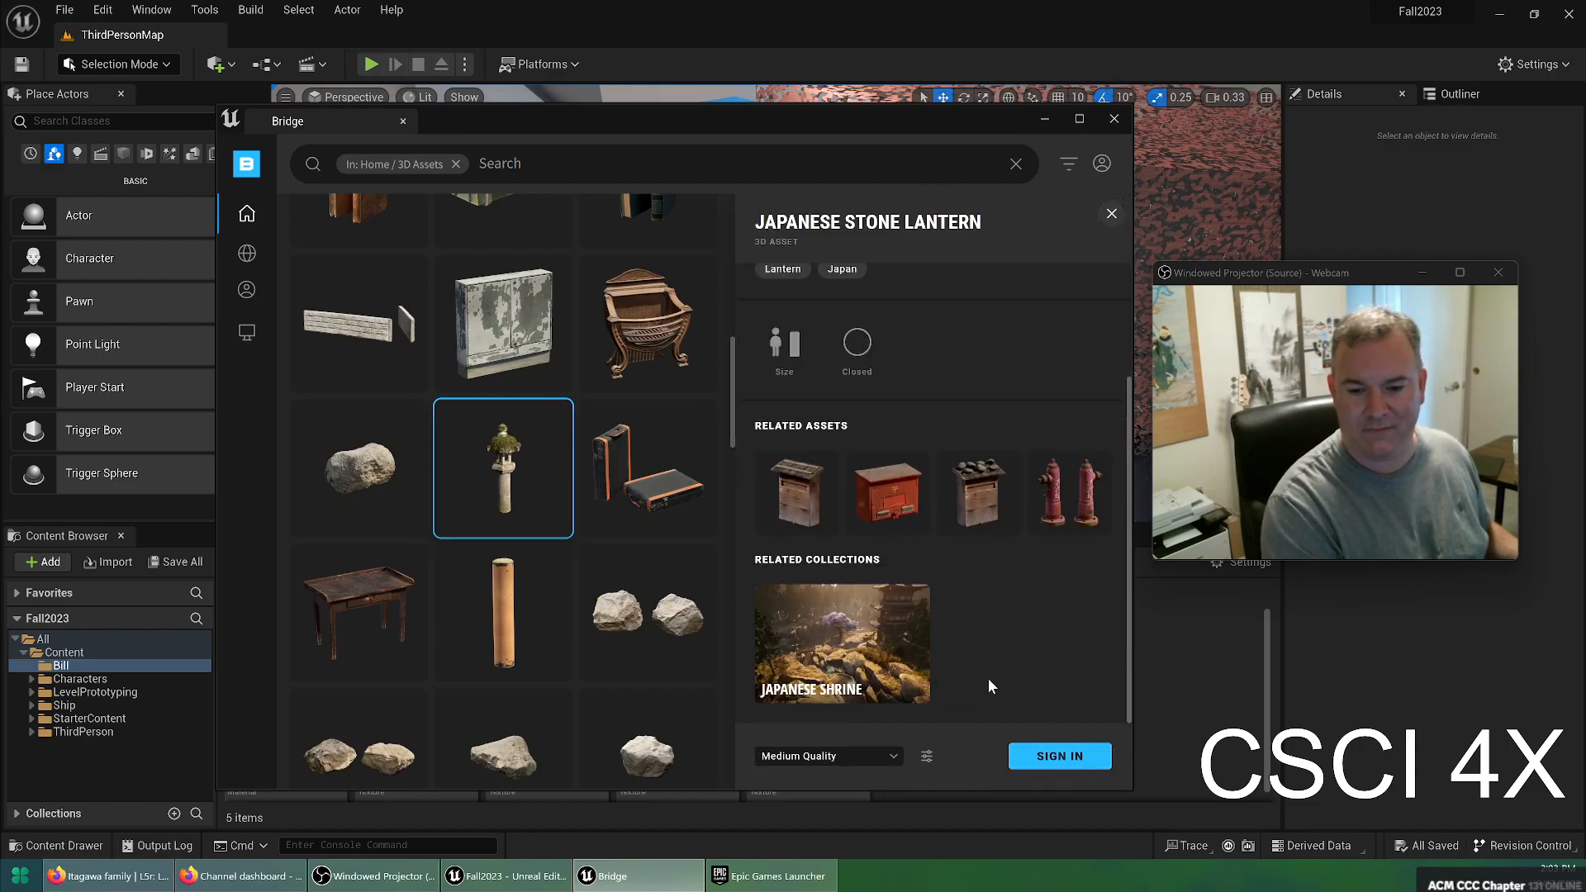
pyautogui.scroll(3, 1000, 678)
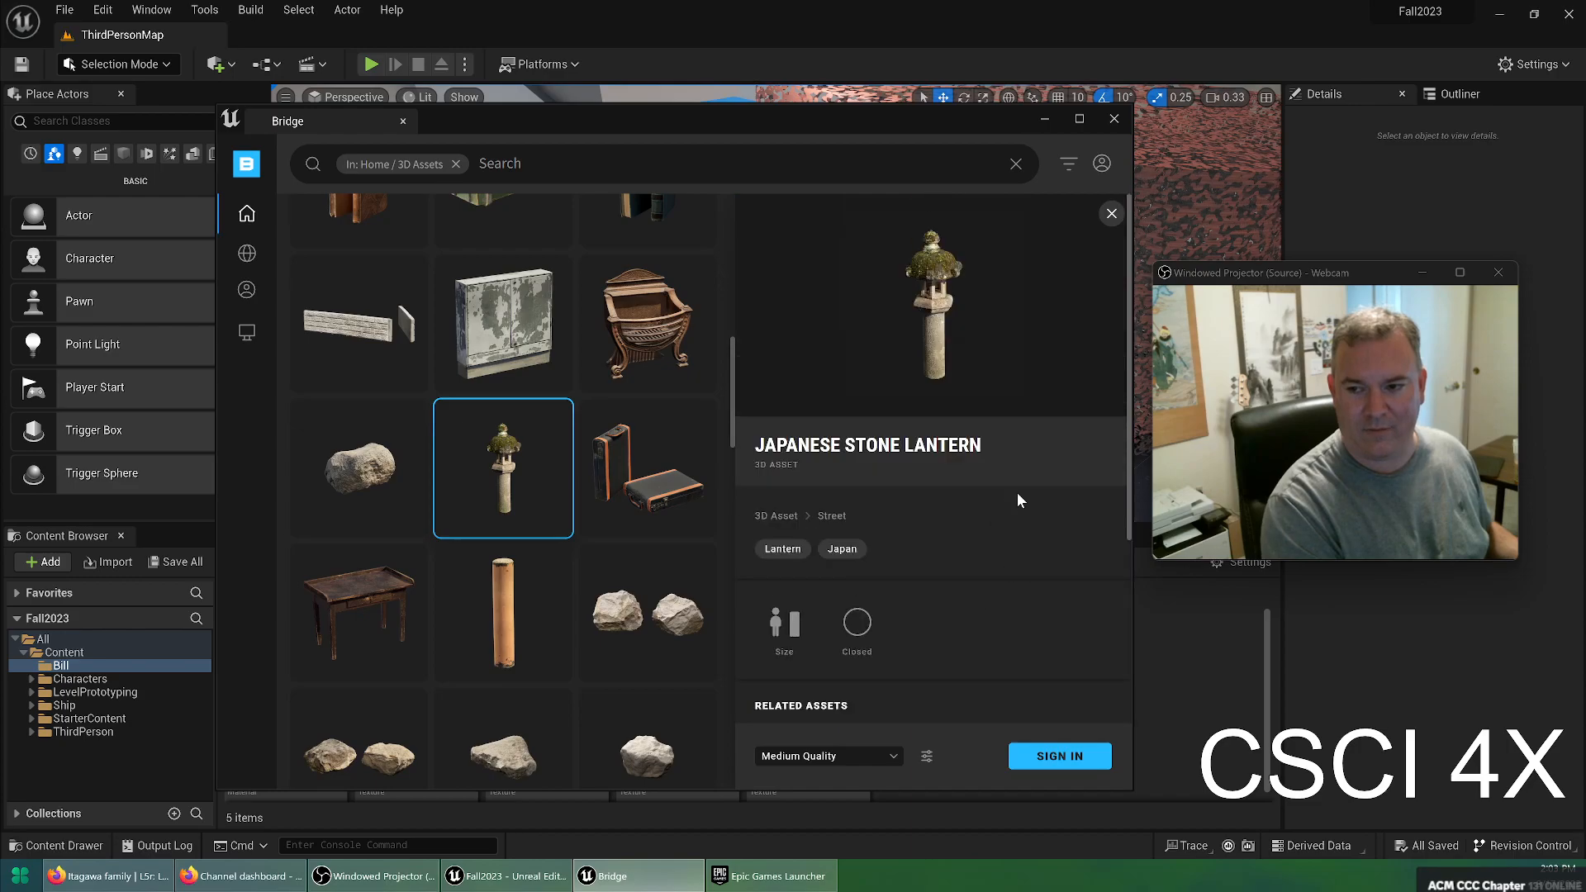
# Sign in to Bridge and download the Japanese Stone Lantern in Nanite quality
pyautogui.click(1066, 756)
pyautogui.moveTo(728, 138); pyautogui.dragTo(0, 289)
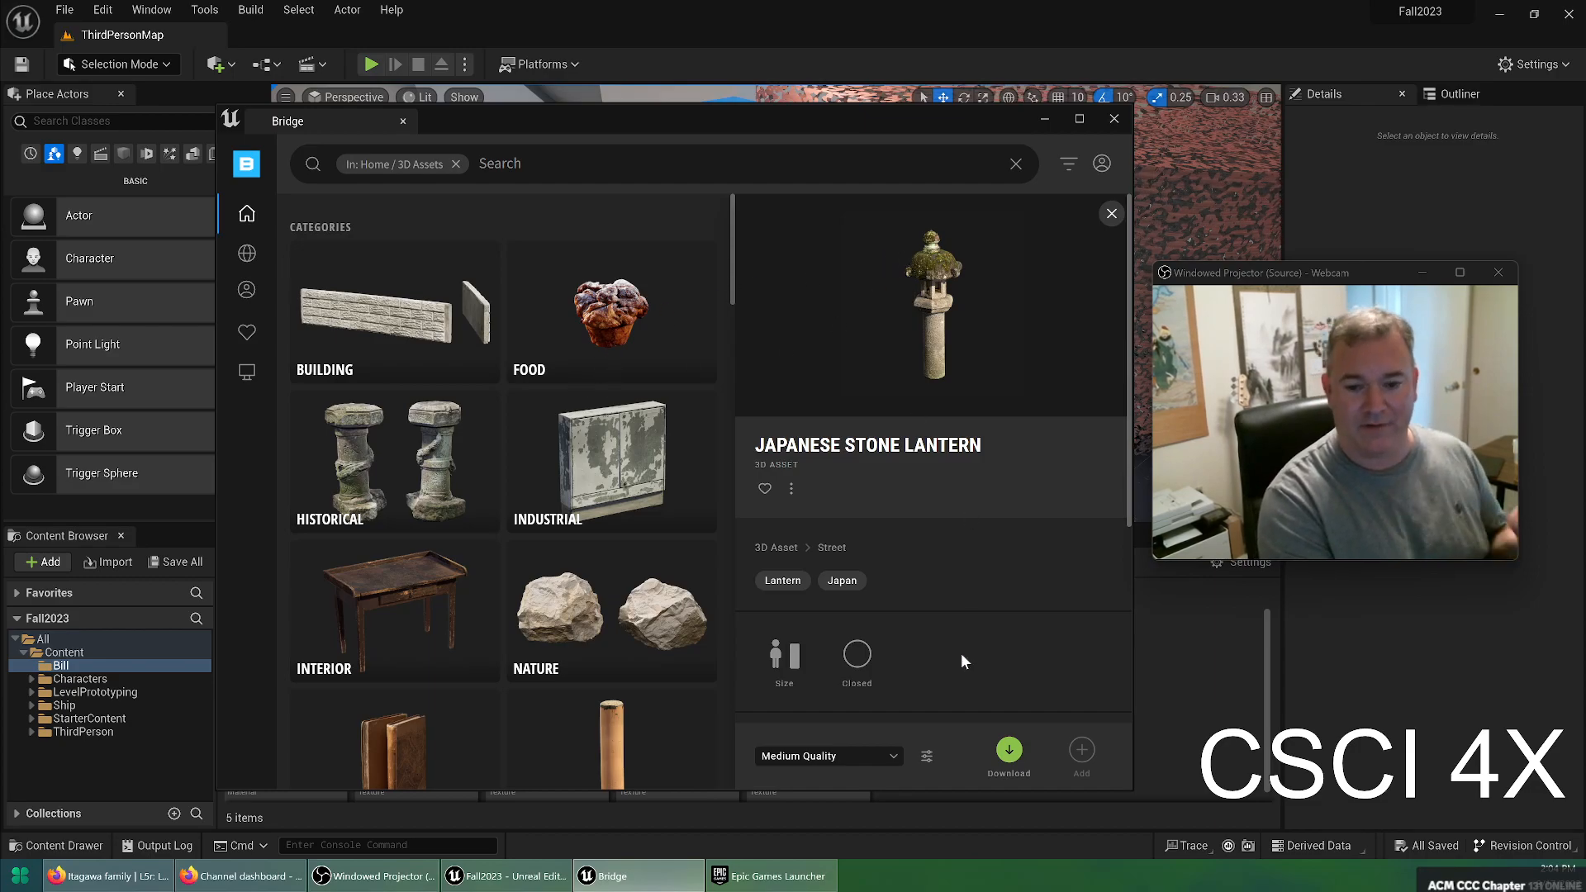
pyautogui.click(847, 757)
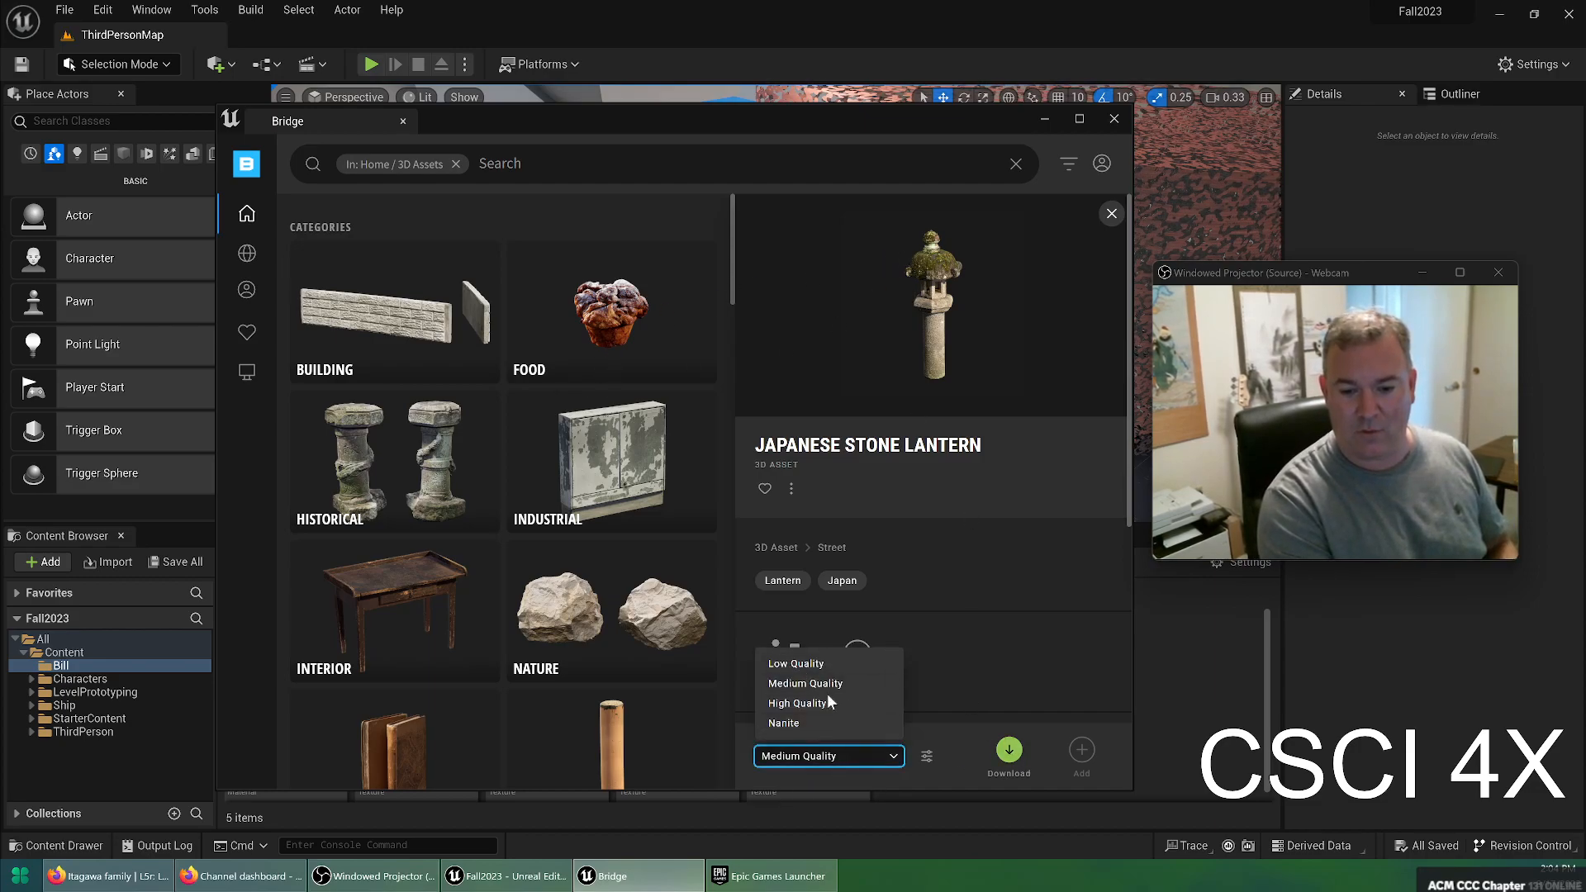
pyautogui.click(793, 723)
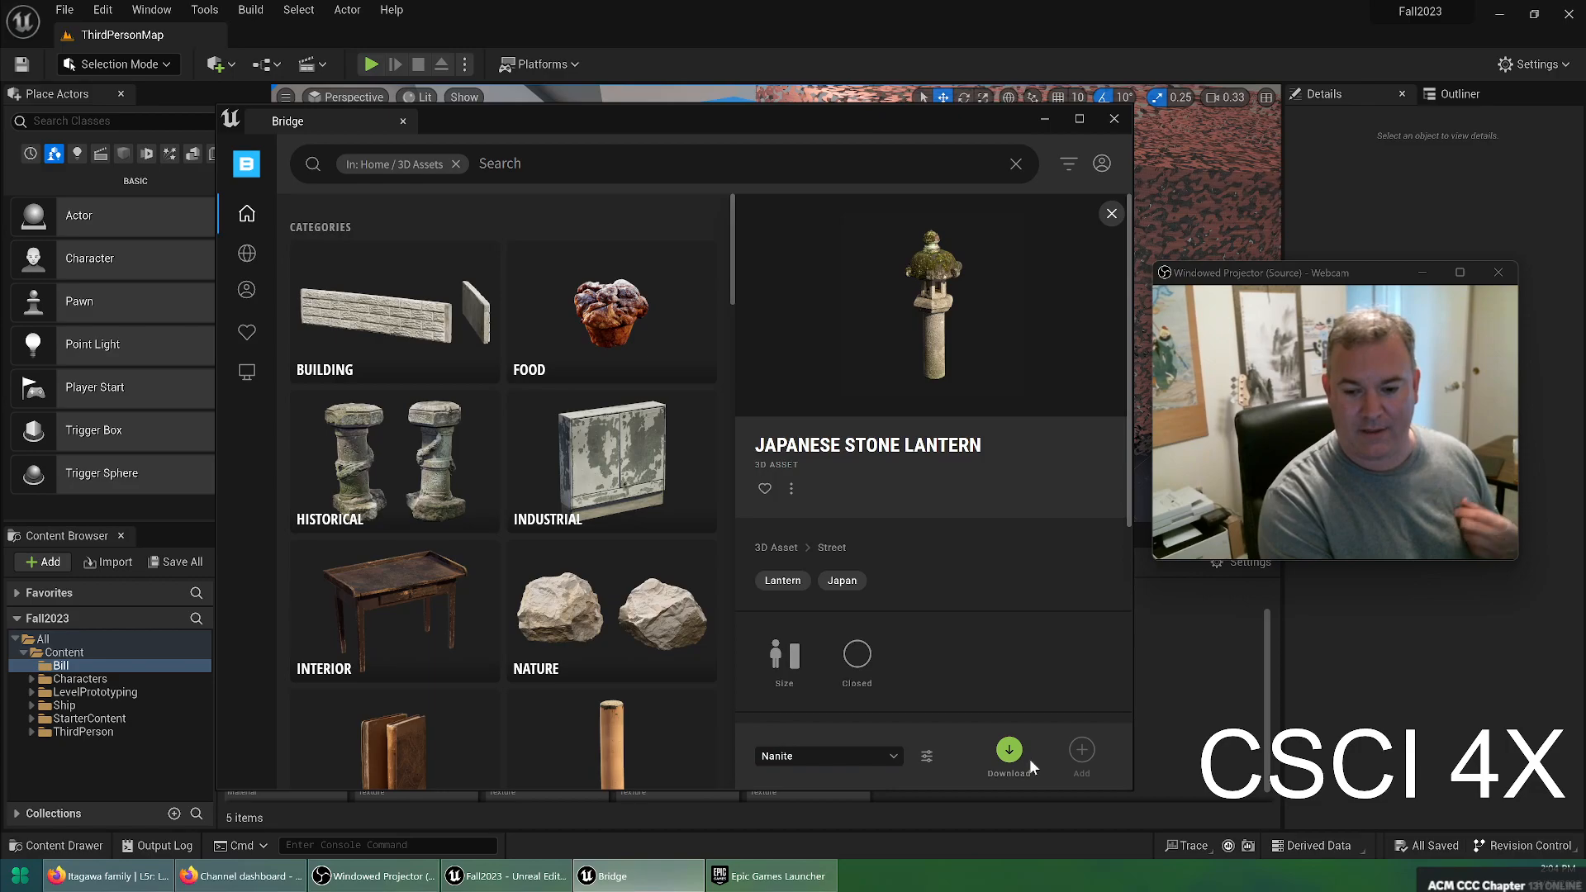
pyautogui.click(1010, 752)
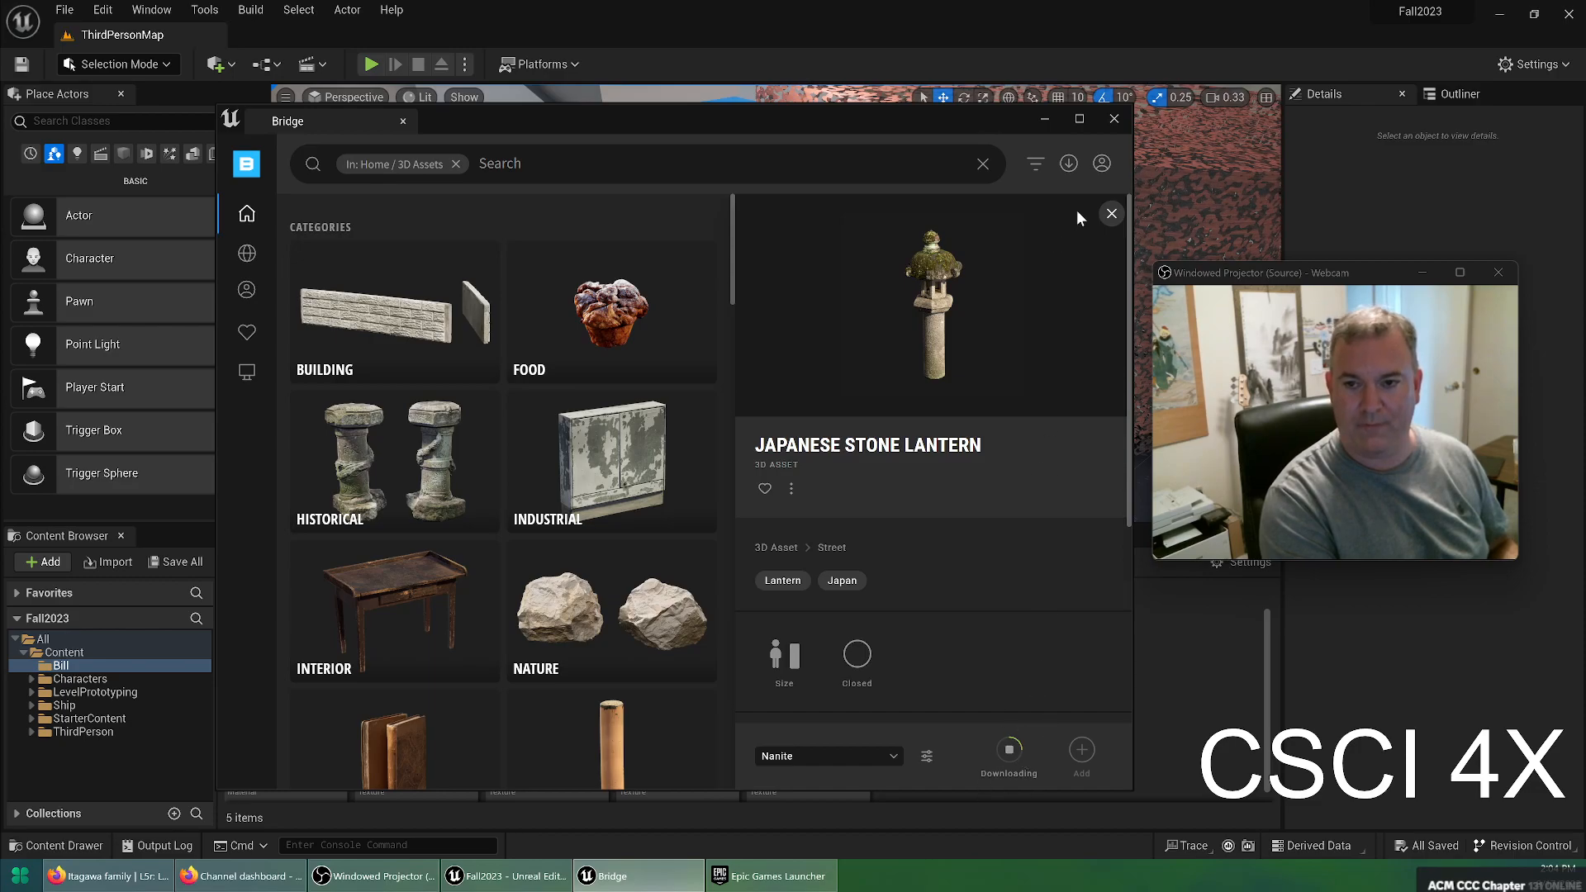
# Minimize Bridge and open the Ship folder in the project's content
pyautogui.click(1046, 120)
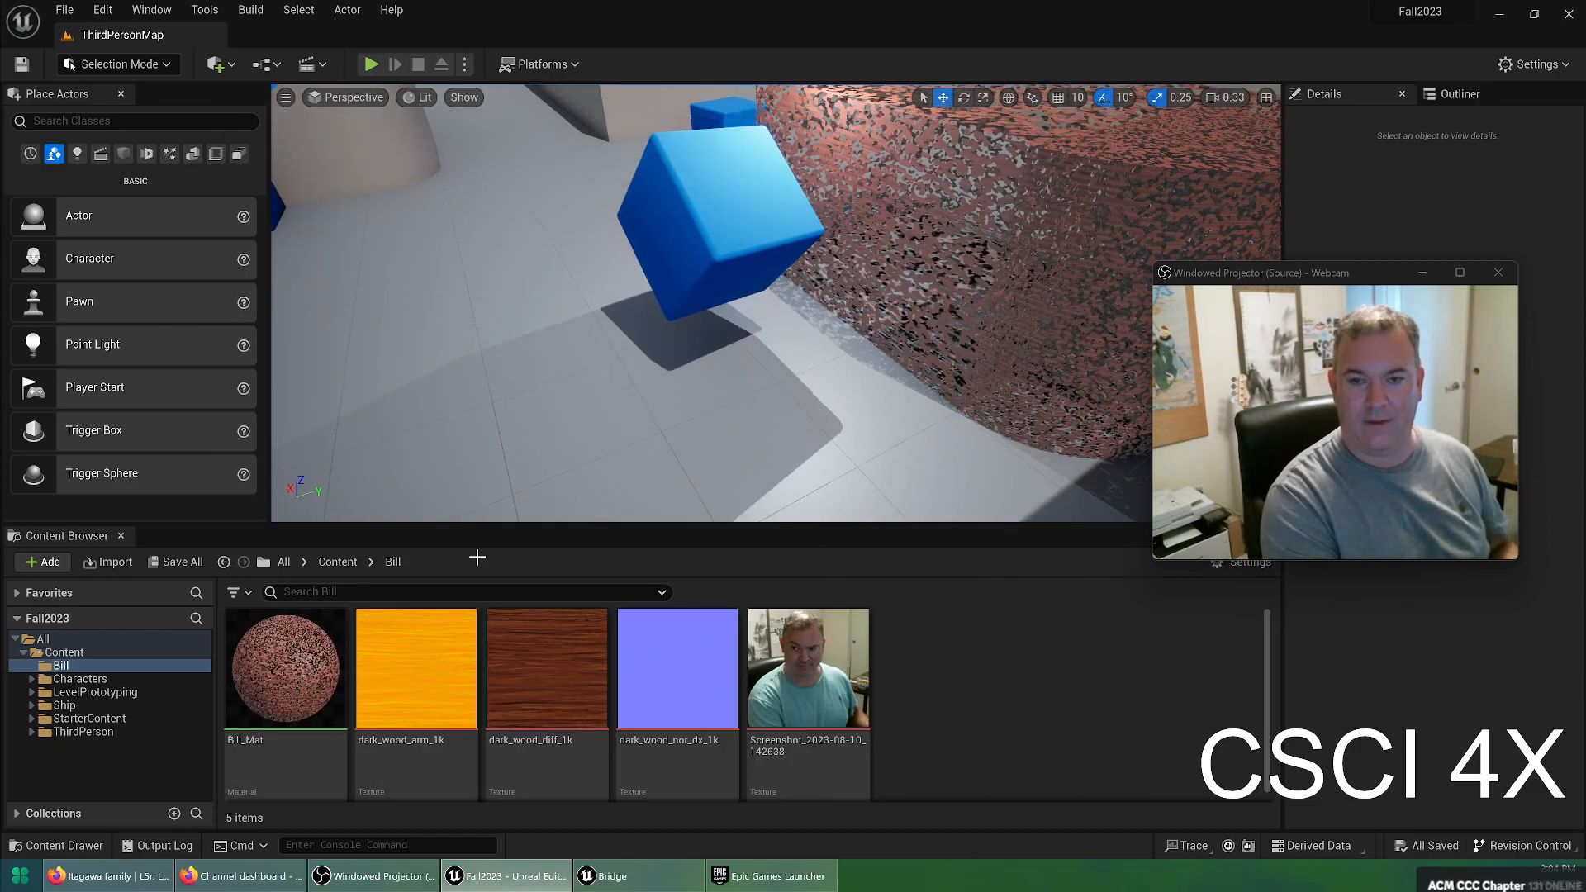
pyautogui.click(80, 705)
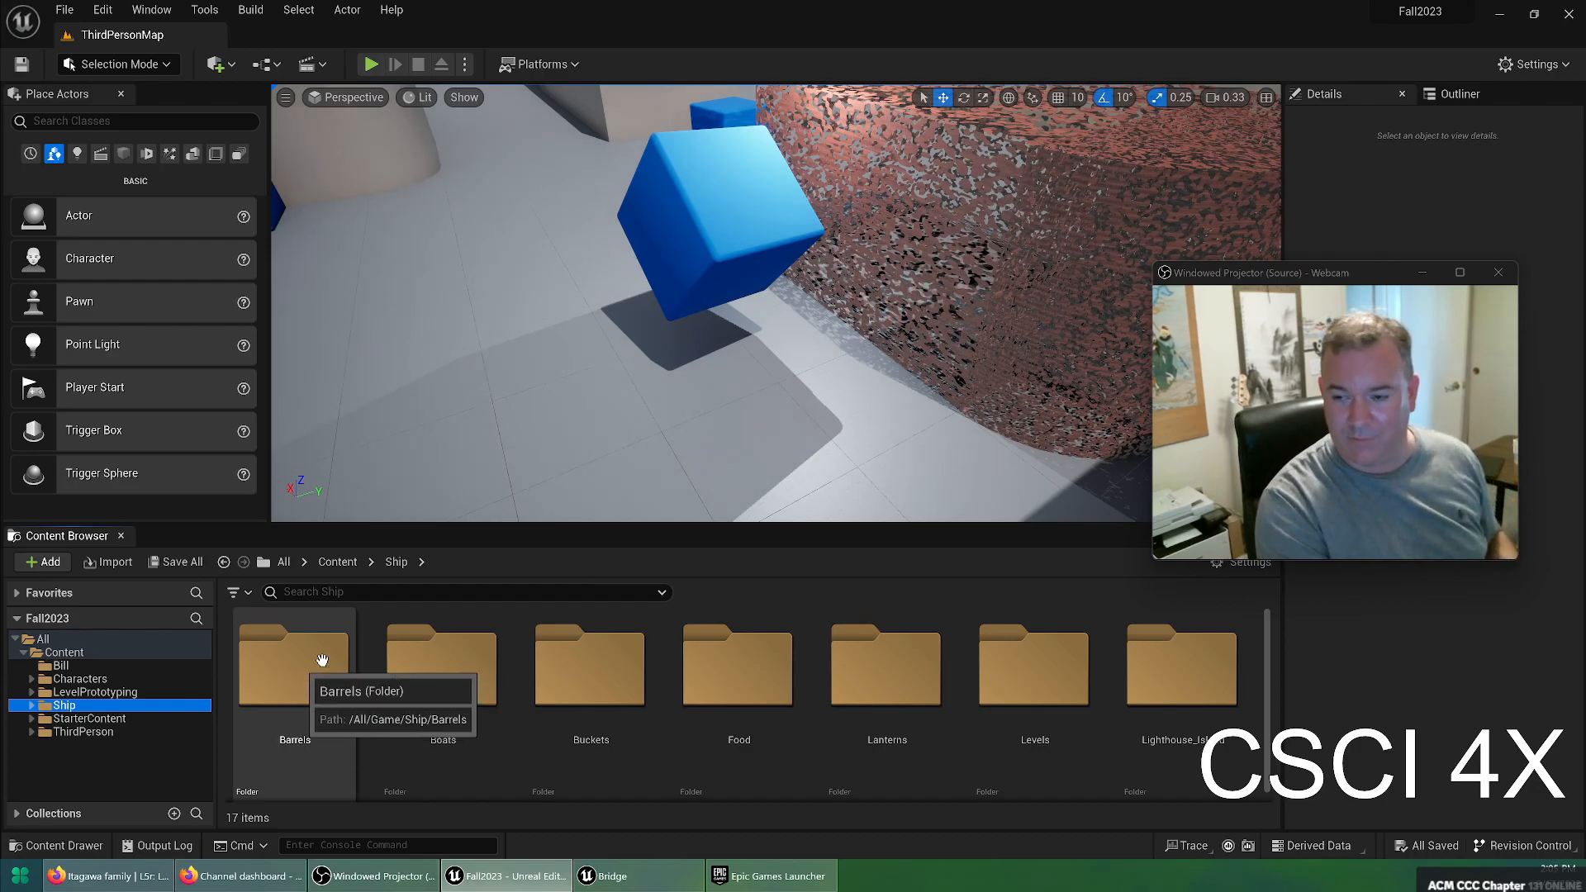
# Switch to the Epic Games Launcher and view the Moab Desert Collections asset page and its compatible projects
pyautogui.click(738, 870)
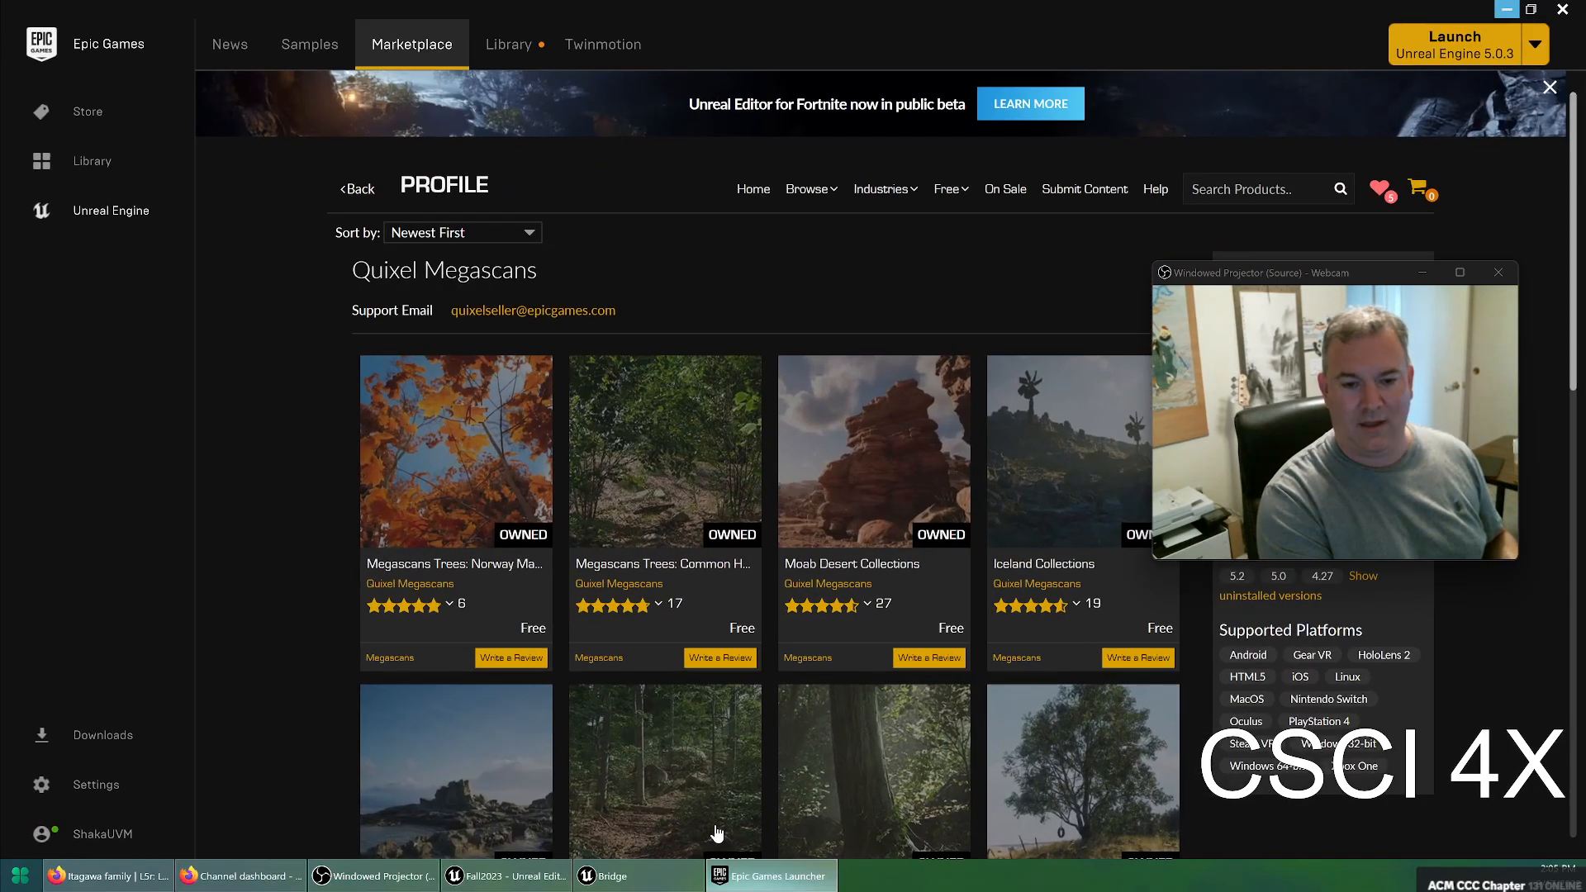
pyautogui.click(904, 471)
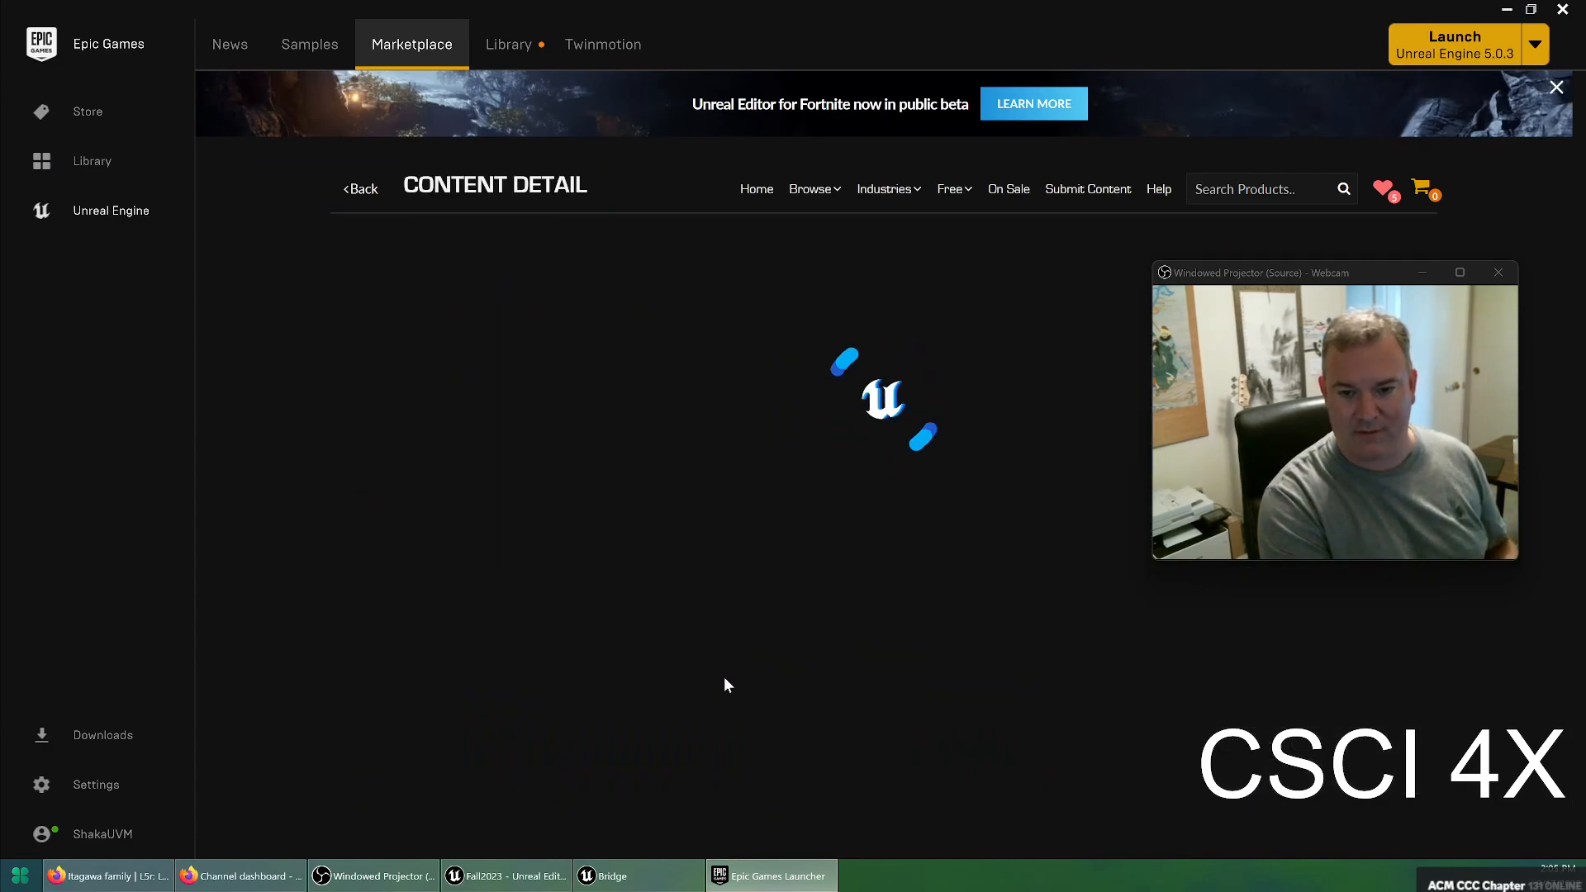
pyautogui.click(1045, 519)
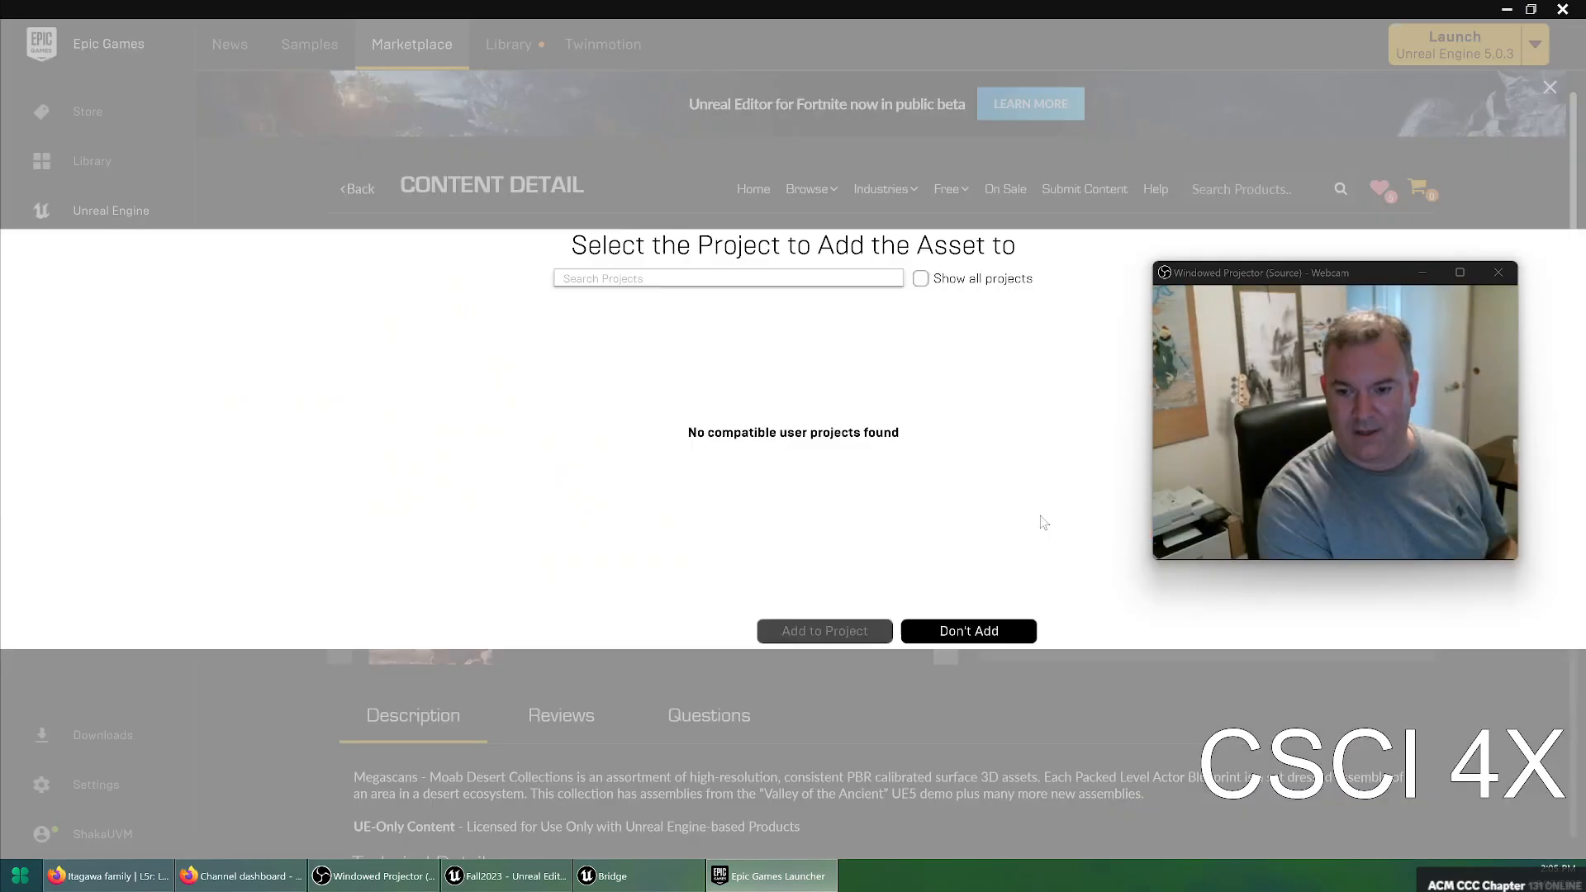
pyautogui.click(942, 630)
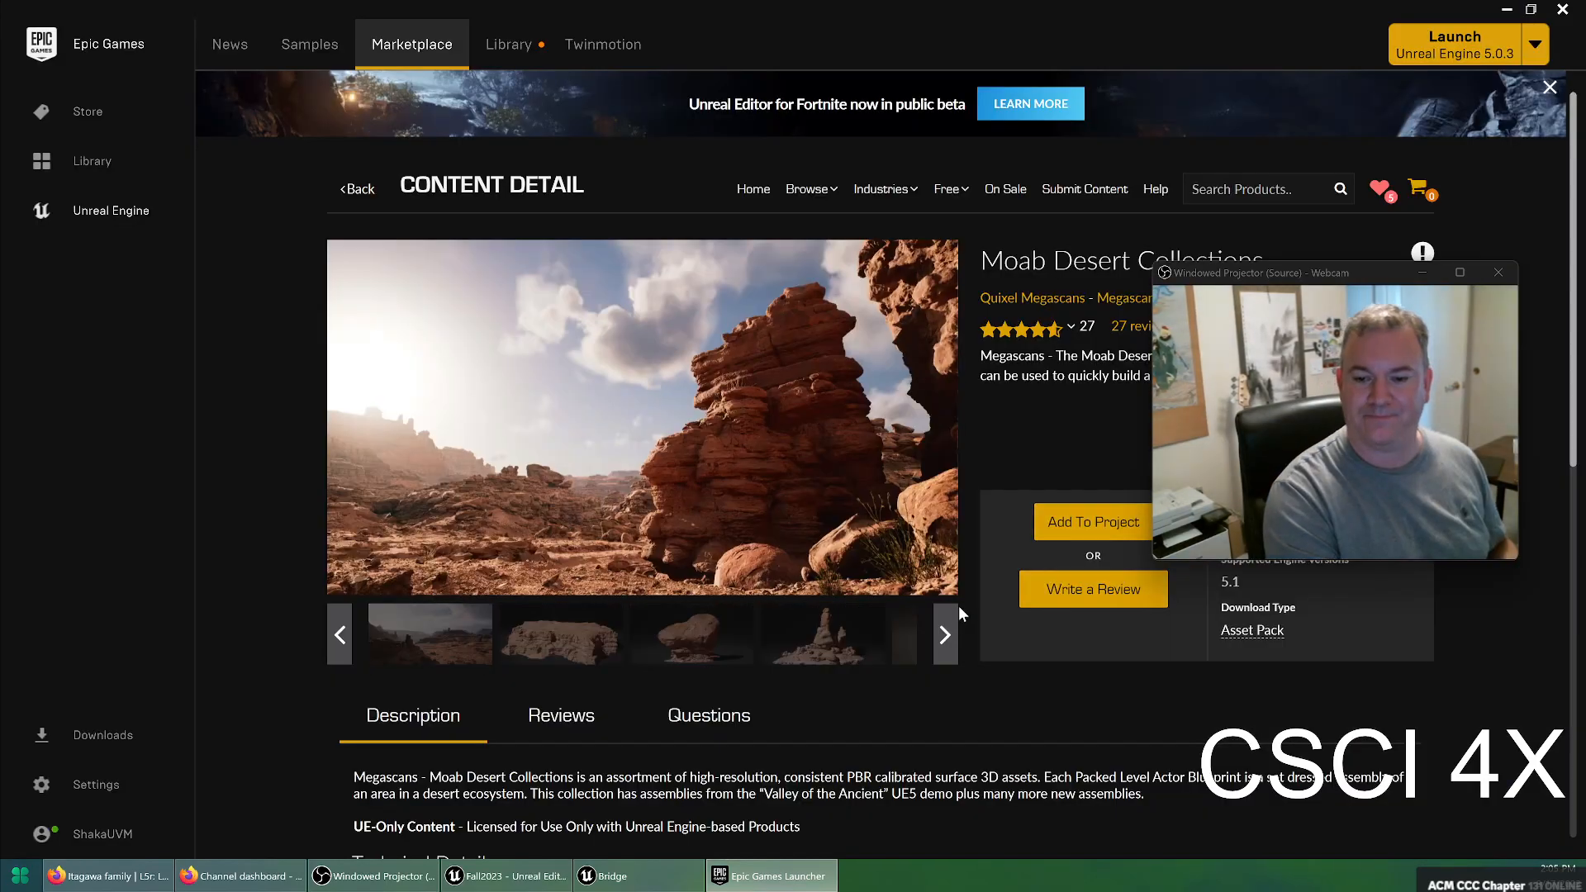
# Try adding Moab Desert Collections with all projects shown, choosing Fall2023 and asset version 5.1, and back out without adding it
pyautogui.click(1040, 534)
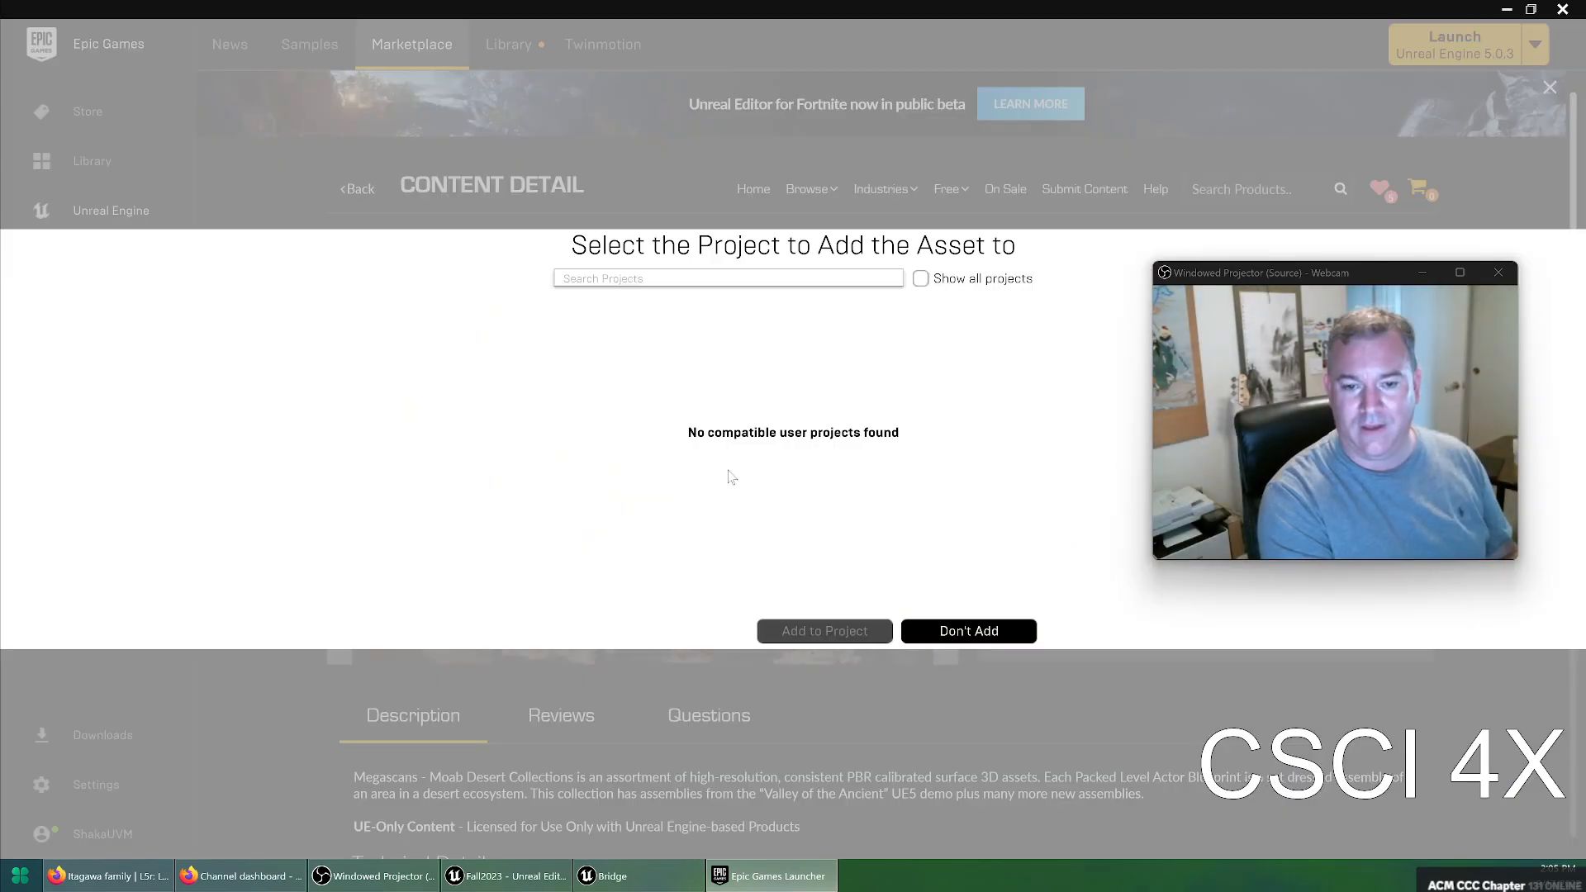
pyautogui.click(920, 278)
pyautogui.scroll(-3, 955, 444)
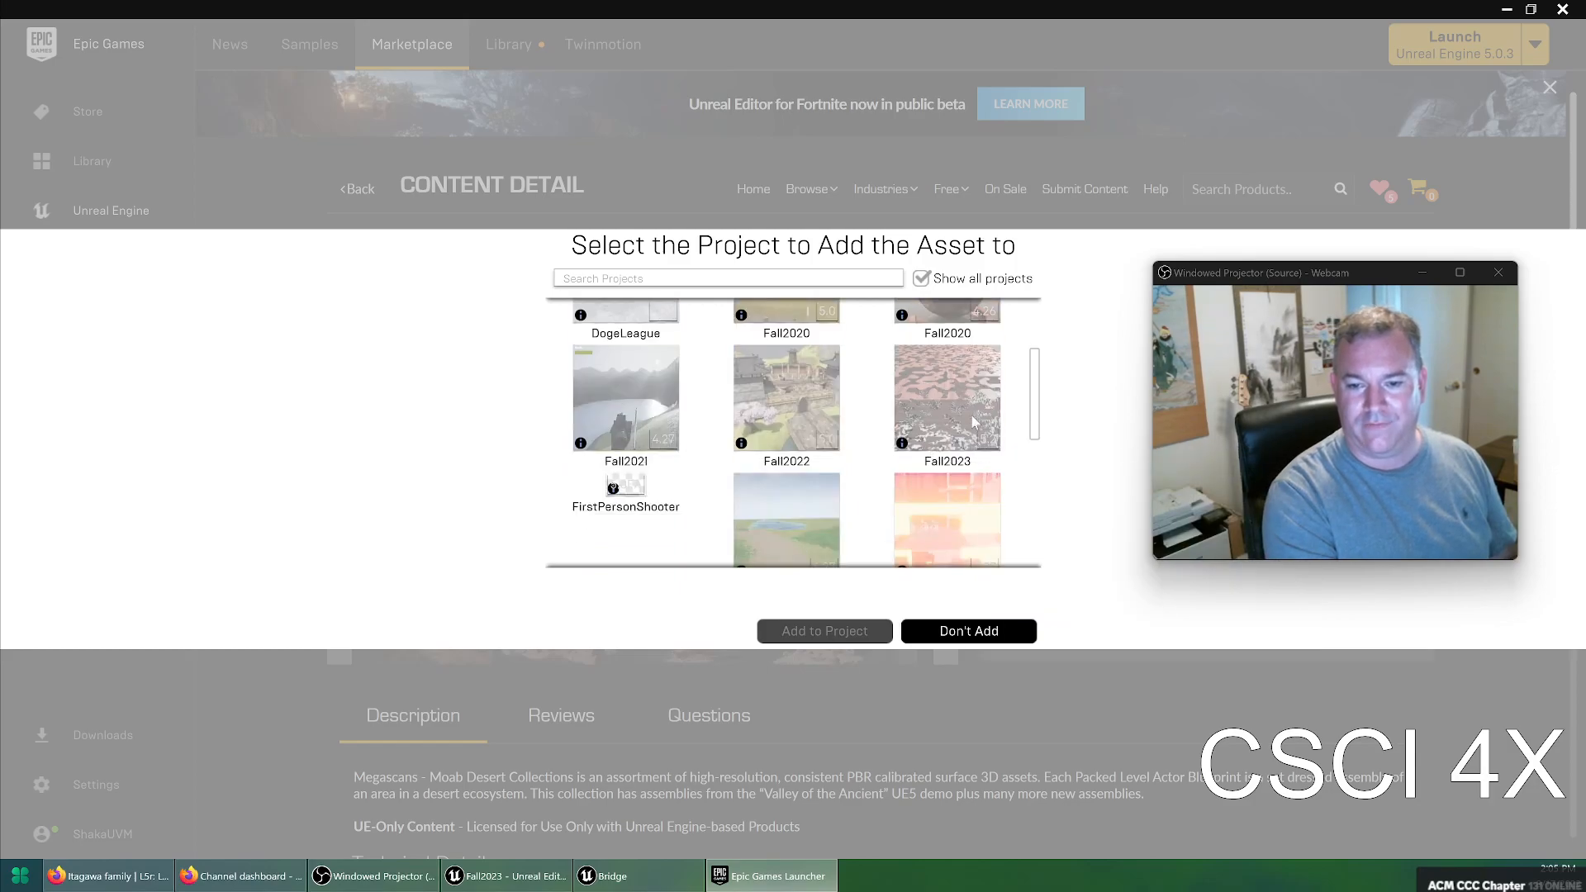
pyautogui.click(974, 422)
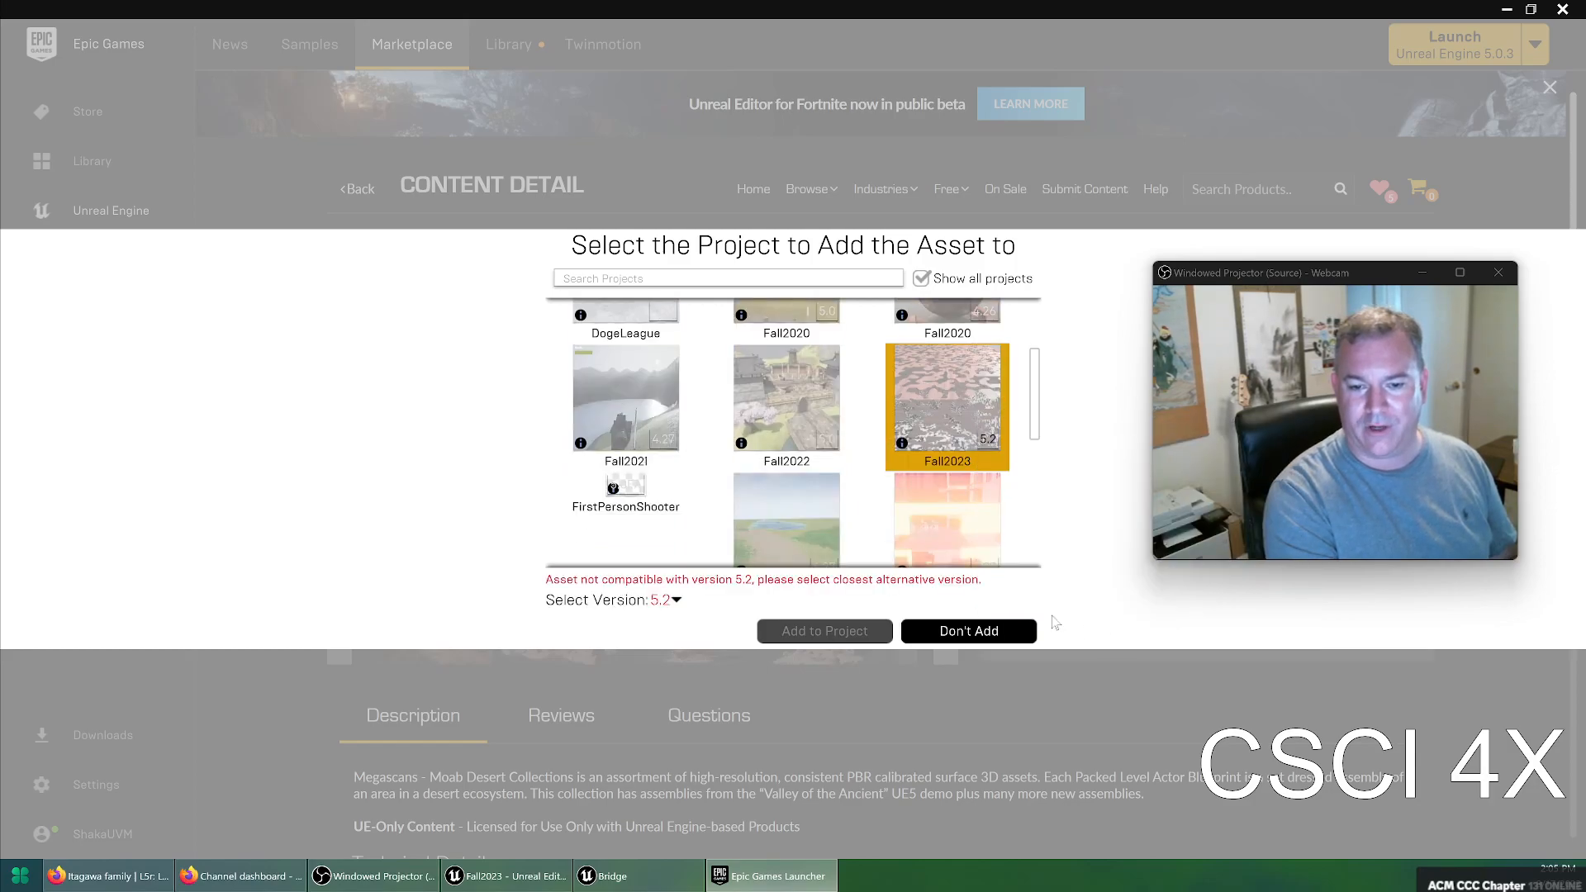
pyautogui.click(690, 594)
pyautogui.click(670, 626)
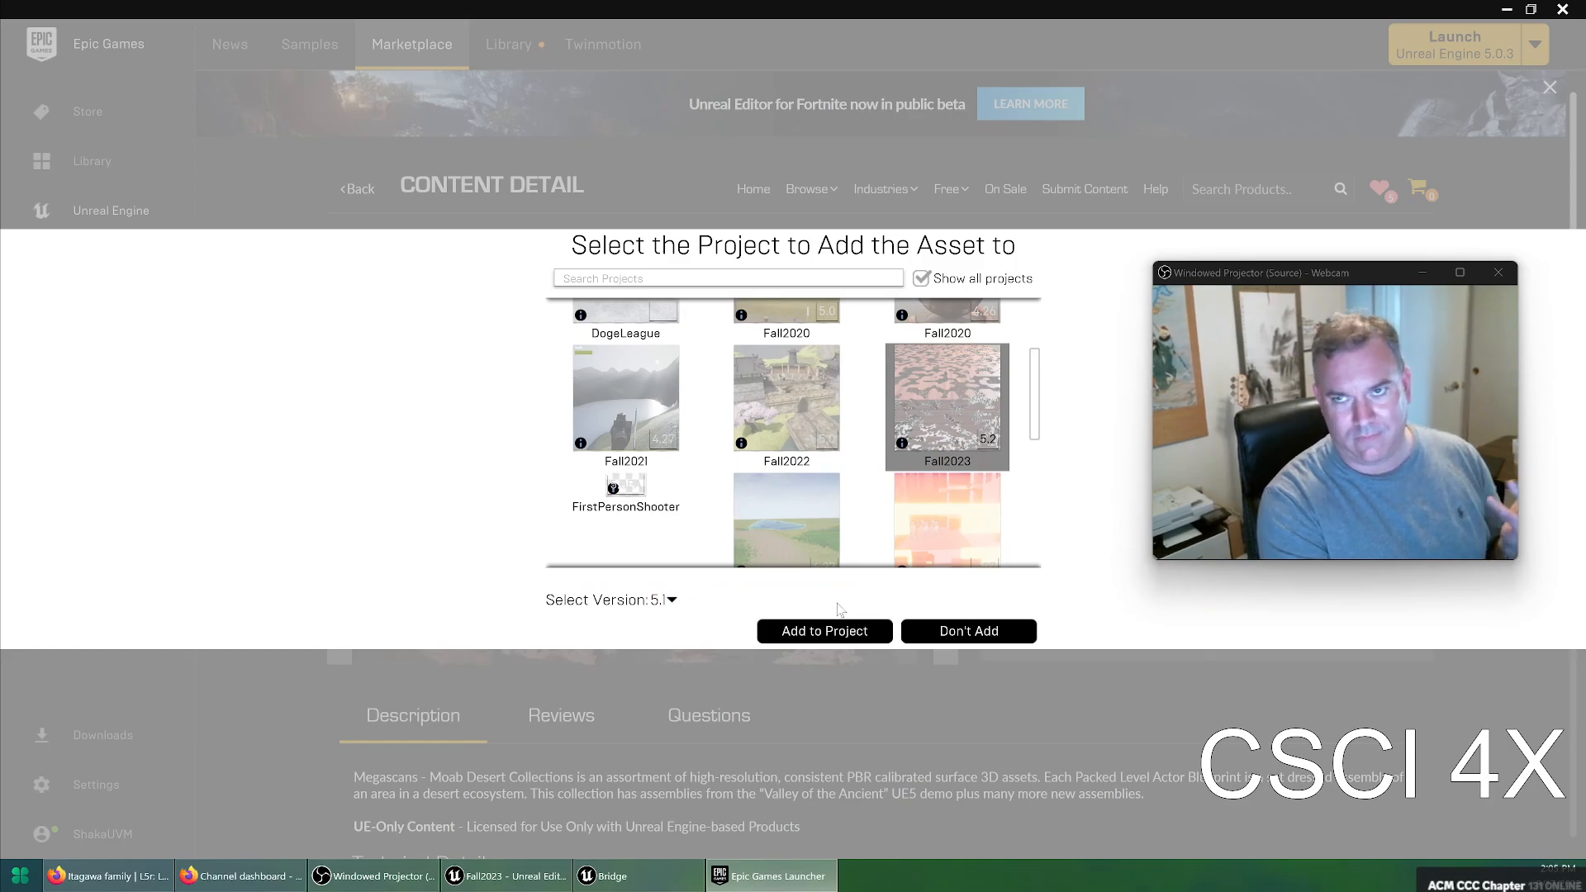
pyautogui.click(928, 633)
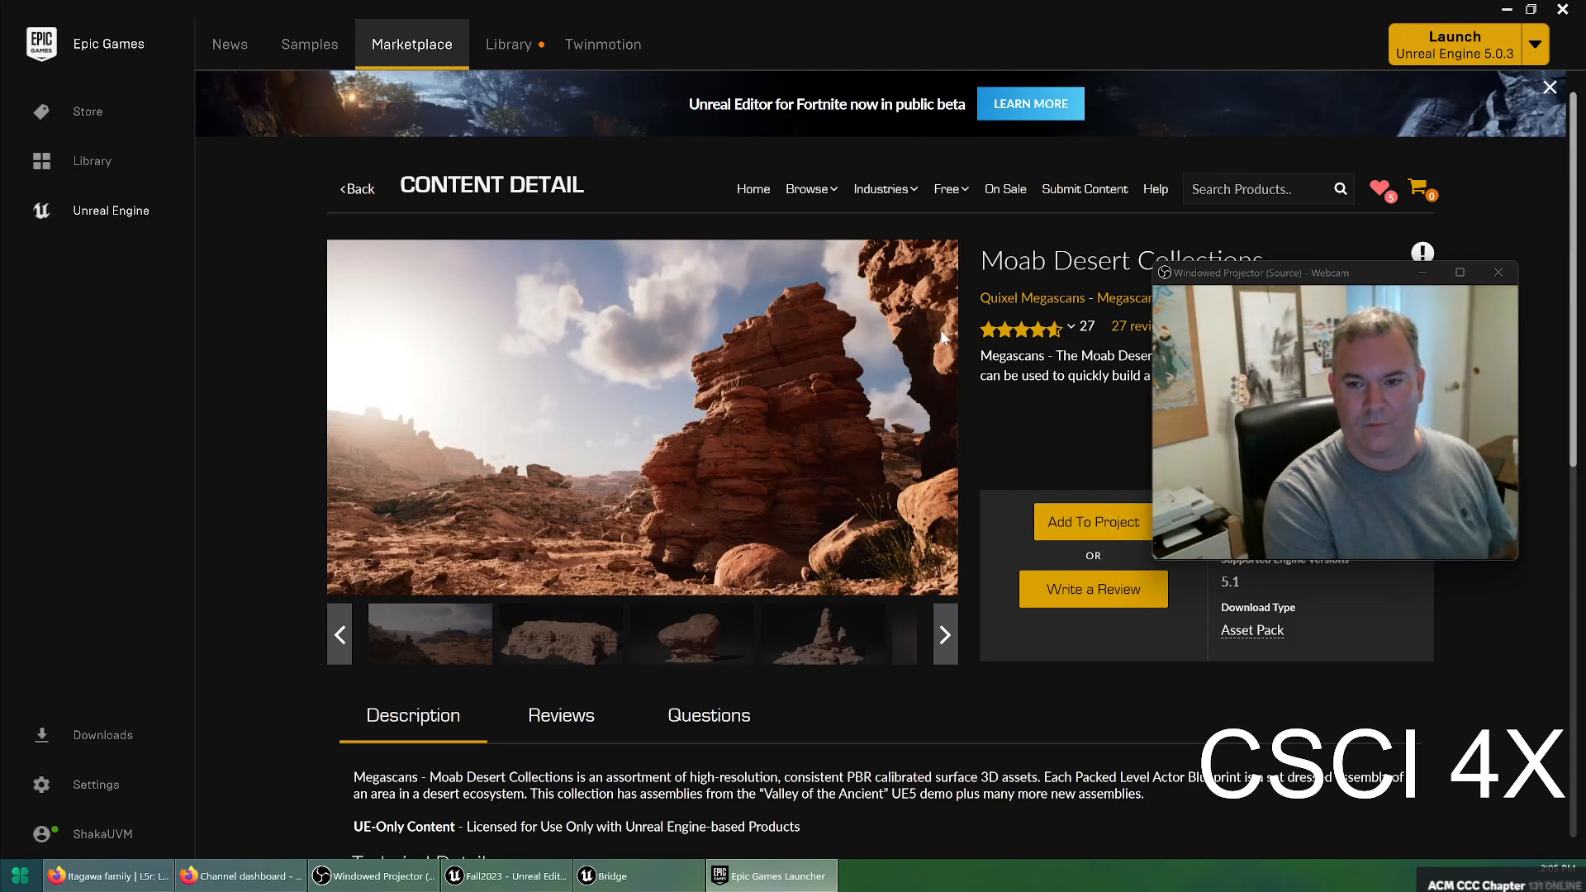
# Return to the Unreal editor, add the Nanite Japanese Stone Lantern from Bridge to the project, and close Bridge
pyautogui.click(508, 43)
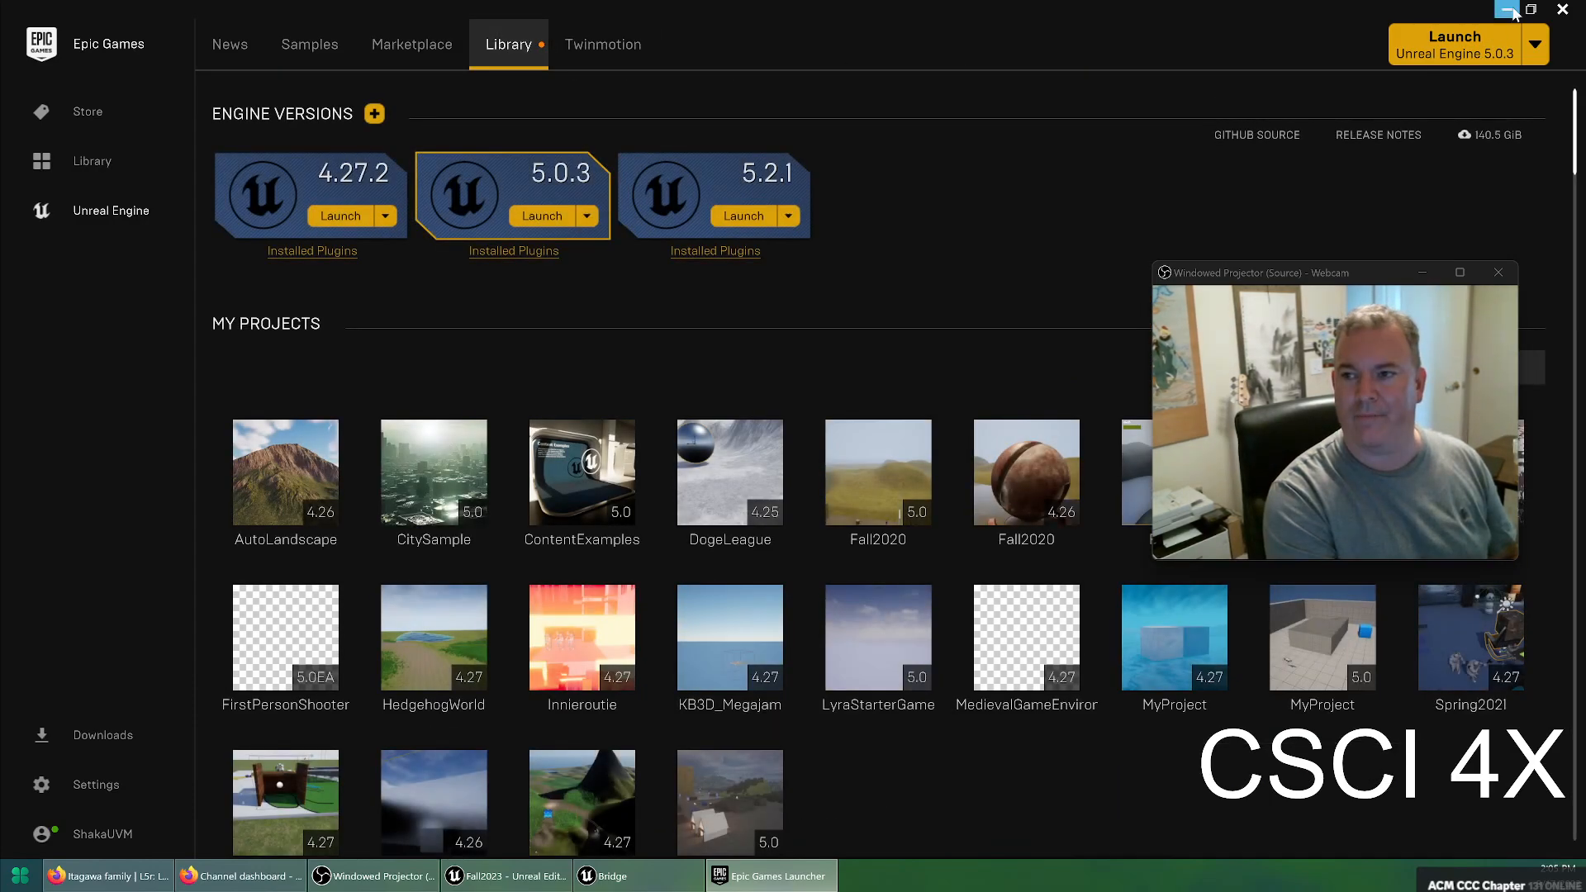
pyautogui.click(1509, 10)
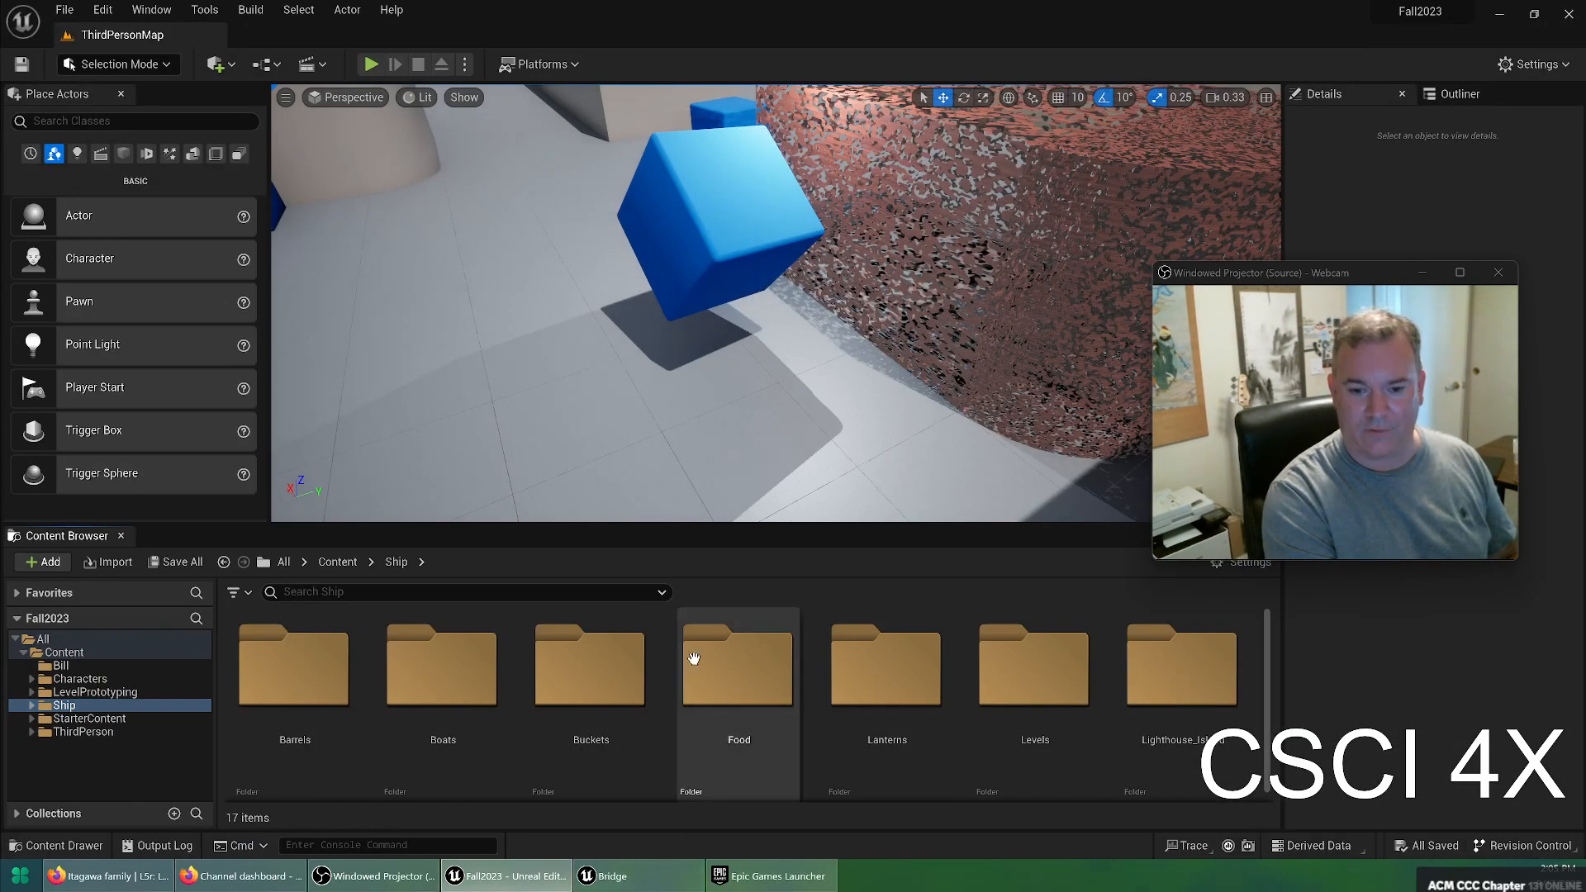
pyautogui.click(661, 874)
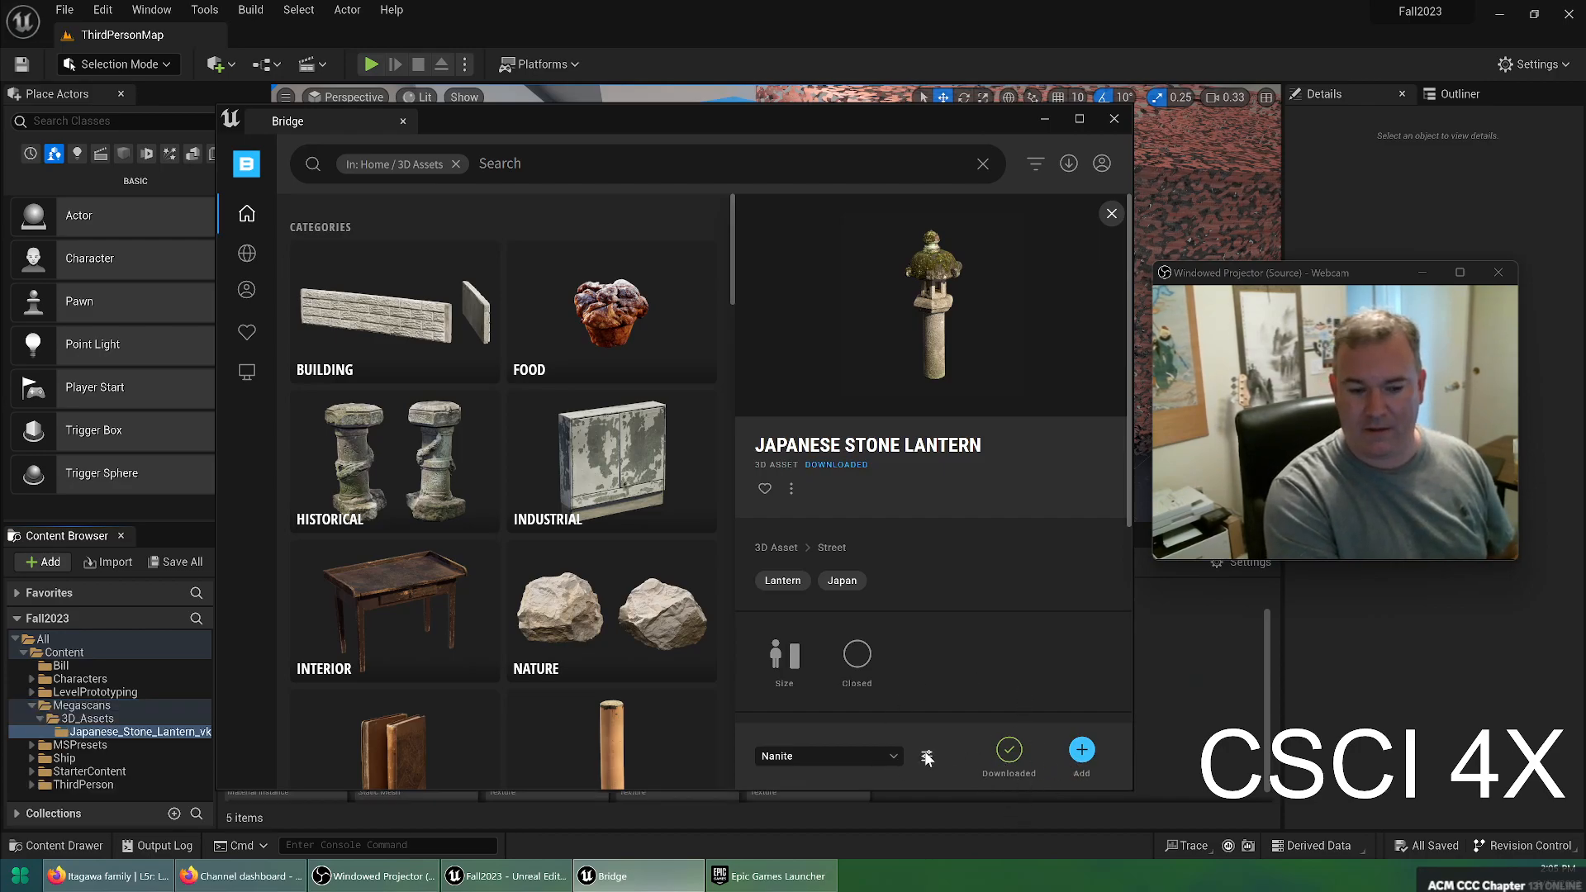
pyautogui.click(1114, 118)
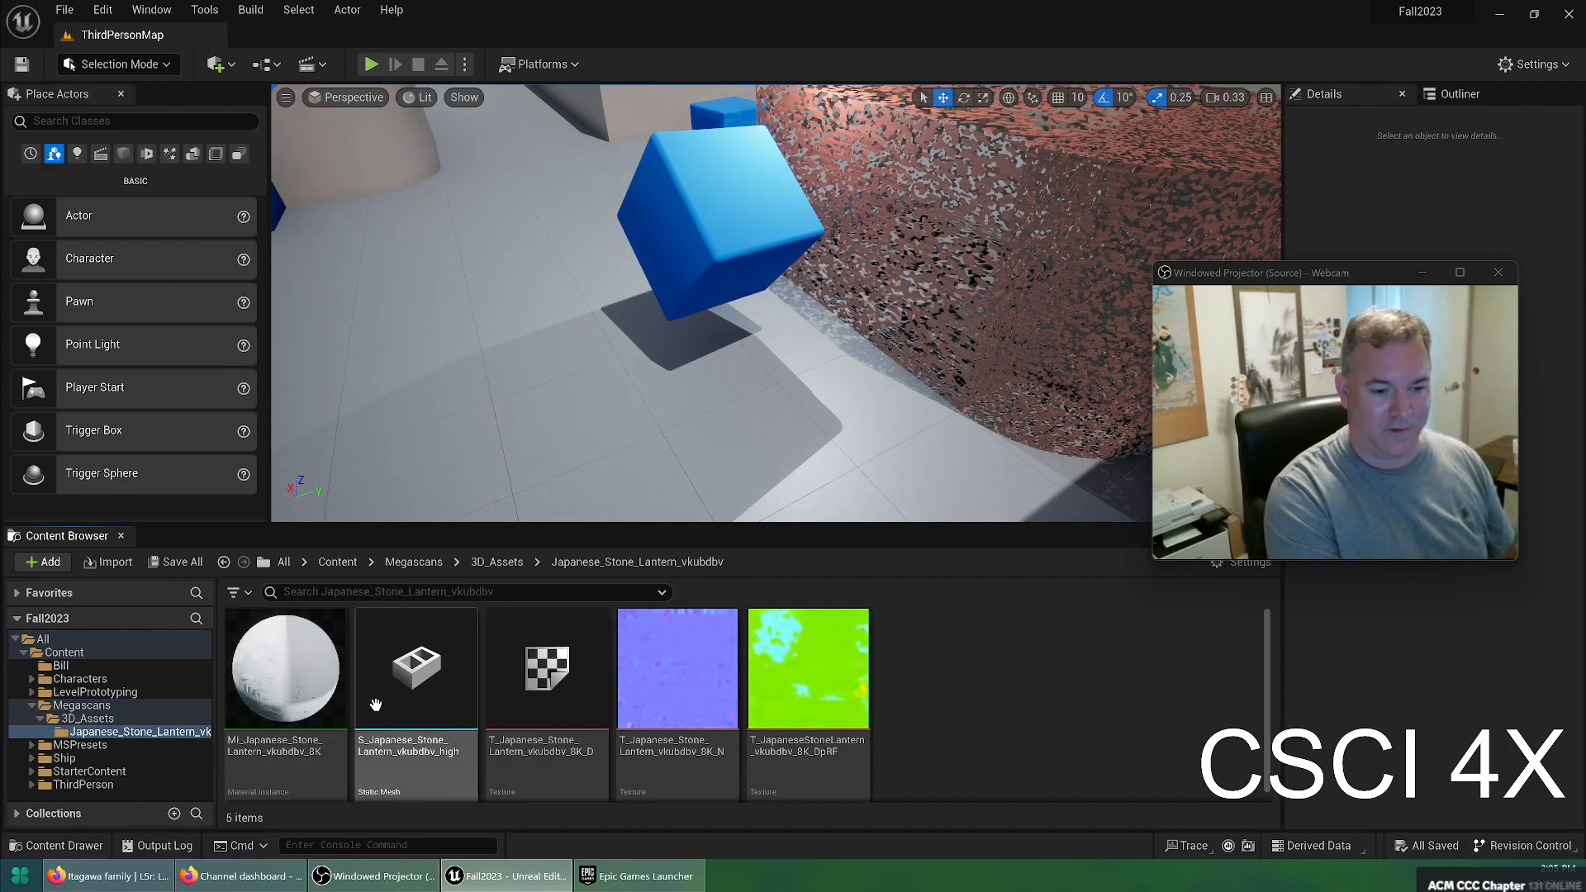
# Place the S_Japanese_Stone_Lantern static mesh on the level floor beside the tilted blue cube and select it
pyautogui.click(418, 669)
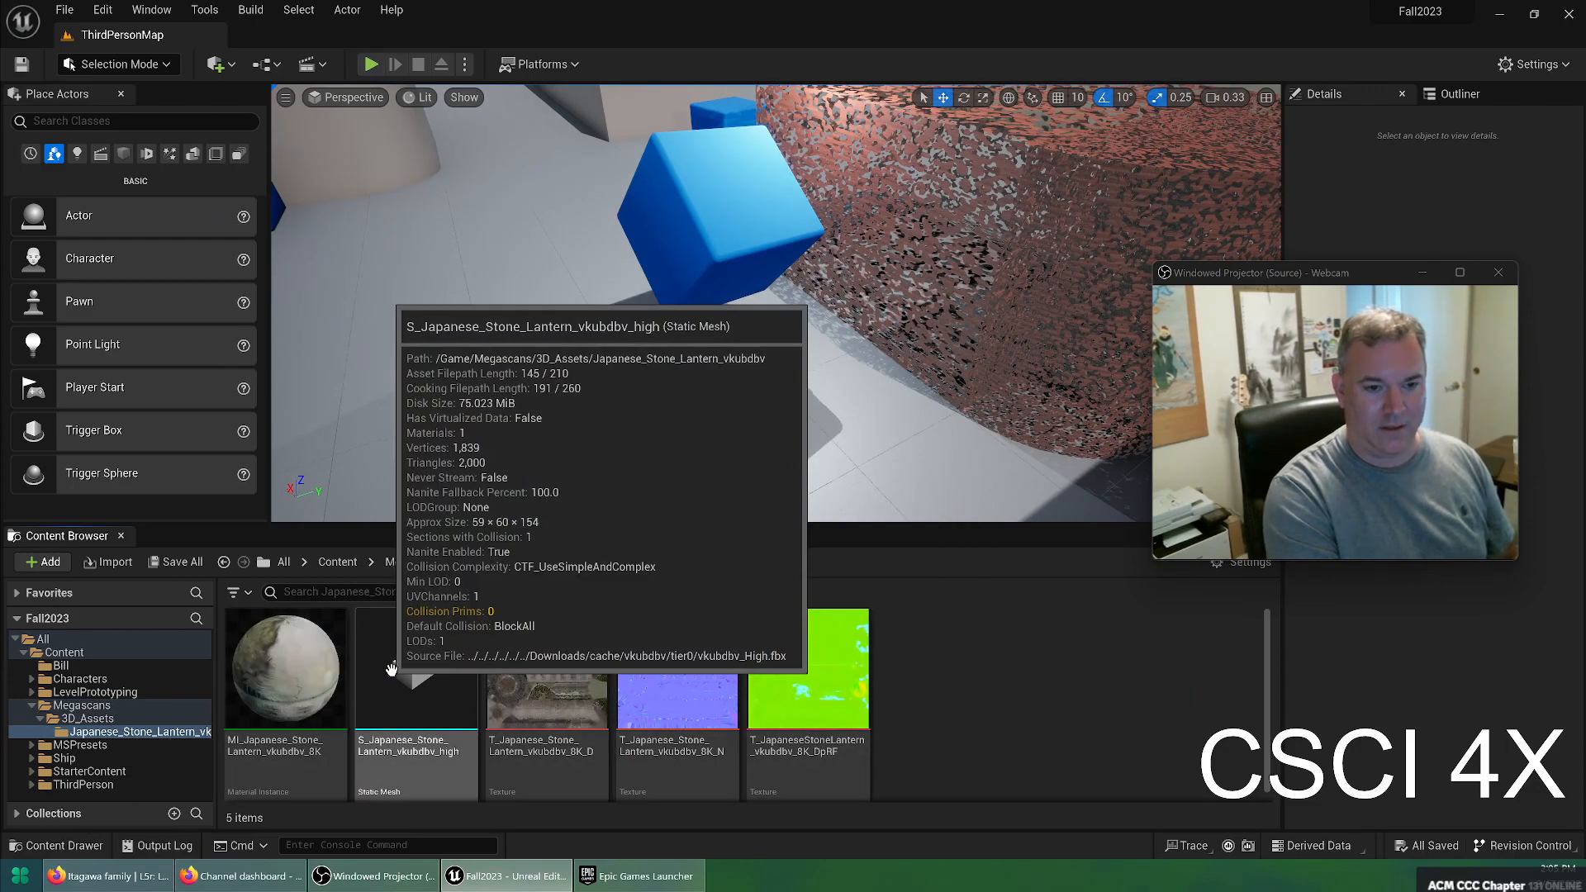
pyautogui.moveTo(463, 345); pyautogui.dragTo(412, 311)
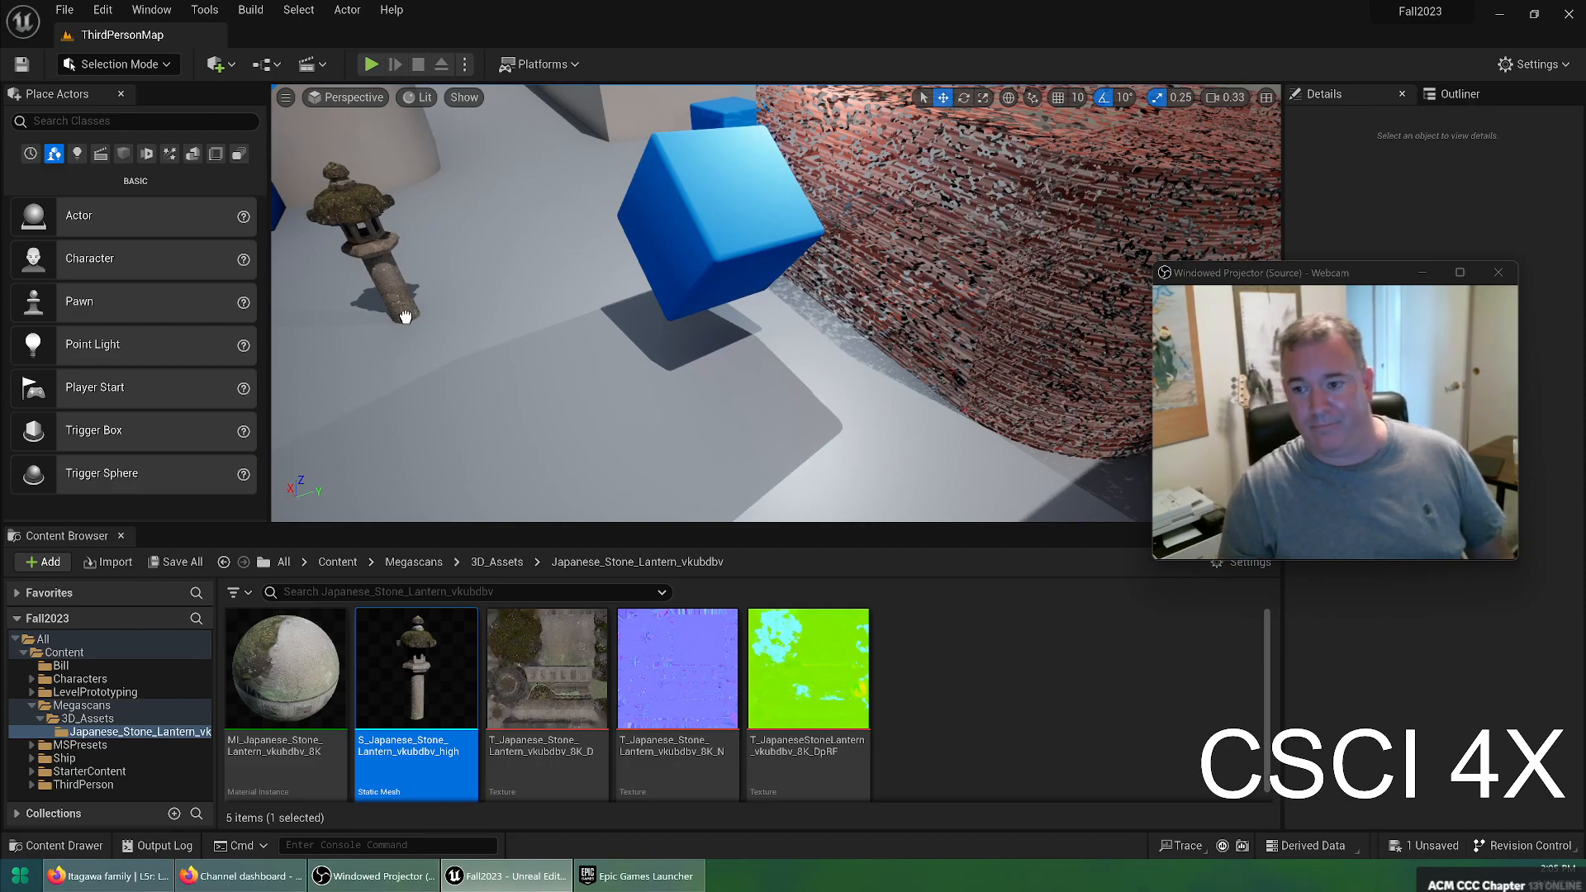
pyautogui.moveTo(405, 317); pyautogui.dragTo(388, 289)
# Examine the placed lantern's surface detail up close from the side and from above
pyautogui.moveTo(776, 302); pyautogui.dragTo(600, 288, button='right')
pyautogui.press('w')
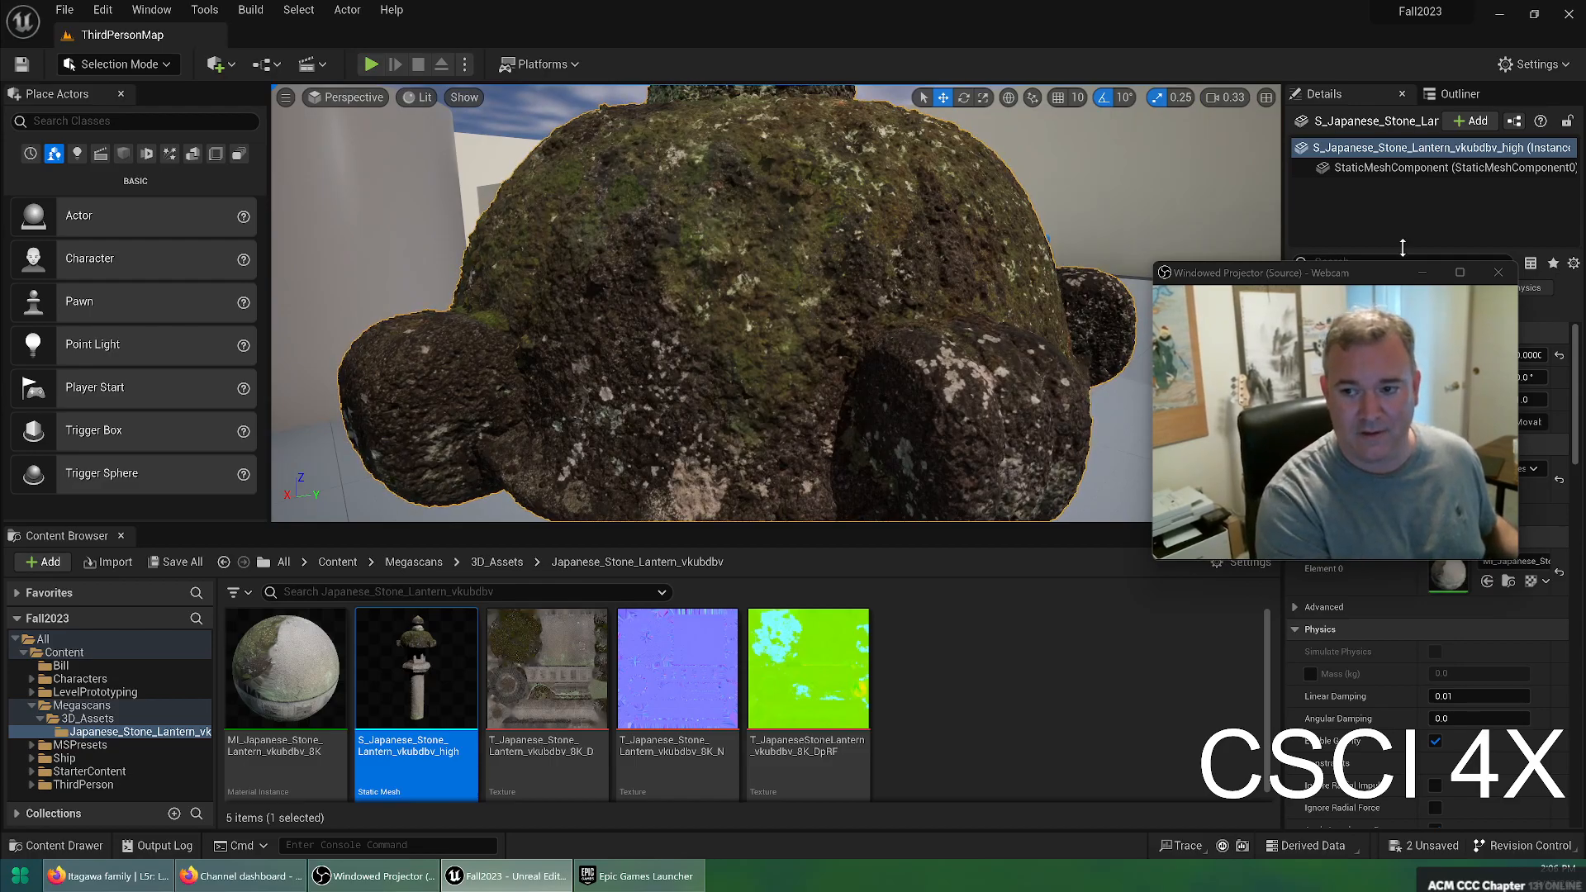
pyautogui.moveTo(1344, 273); pyautogui.dragTo(1391, 38)
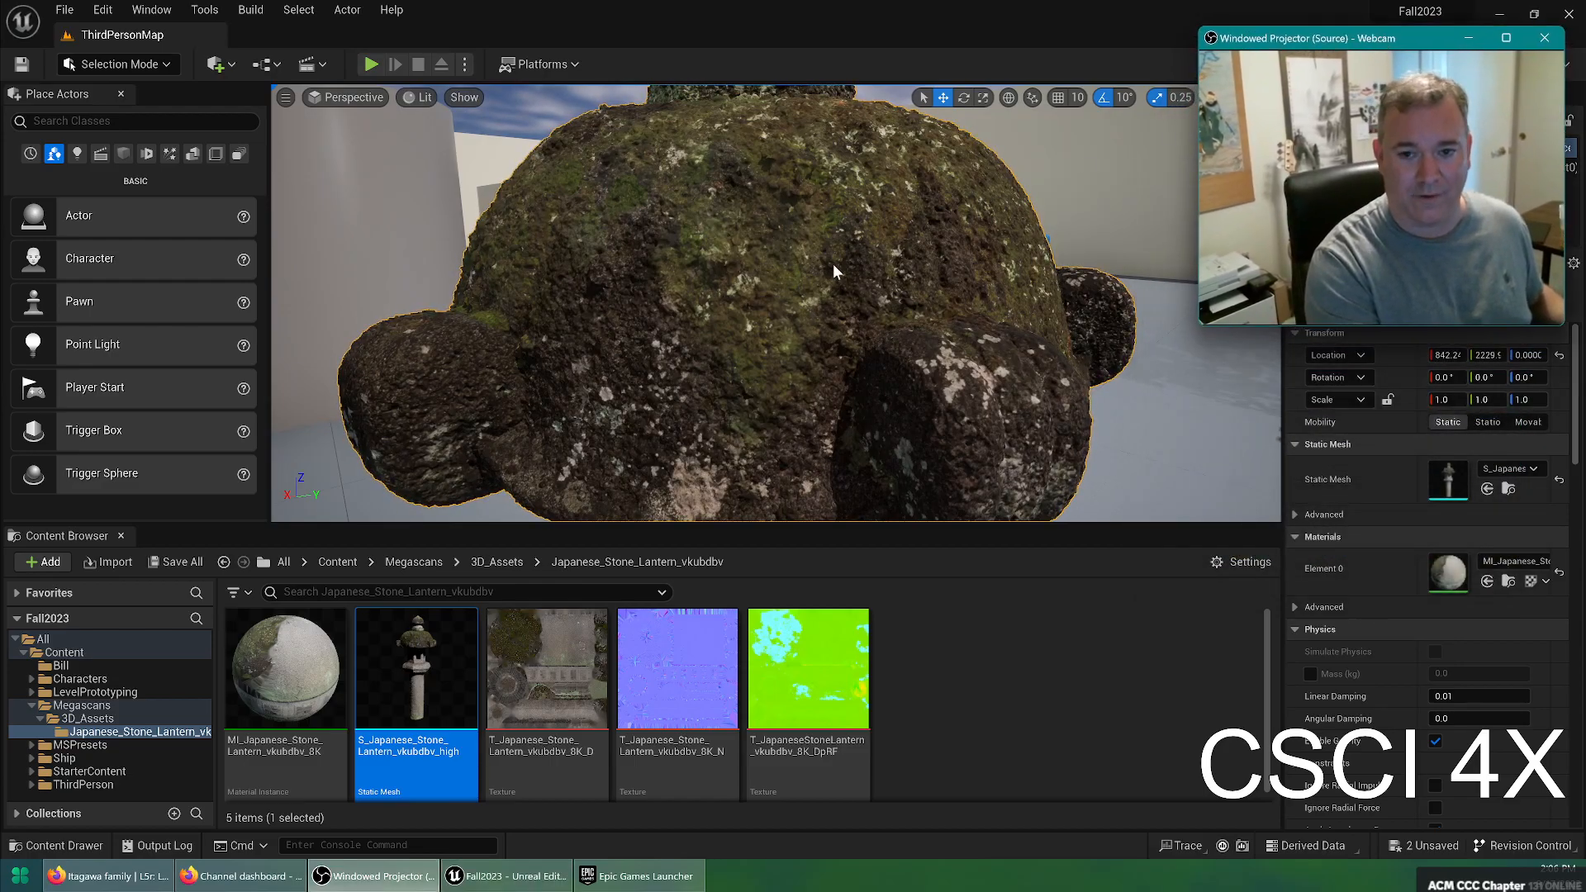
pyautogui.press('w')
pyautogui.moveTo(741, 309)
pyautogui.mouseDown(button='right')
pyautogui.moveTo(740, 331)
pyautogui.moveTo(736, 309)
pyautogui.moveTo(645, 306)
pyautogui.moveTo(793, 306)
pyautogui.moveTo(779, 328)
pyautogui.moveTo(661, 322)
pyautogui.moveTo(665, 463)
pyautogui.moveTo(710, 306)
pyautogui.mouseUp(button='right')
pyautogui.press('s')
pyautogui.press('w')
pyautogui.press('s')
pyautogui.press('w')
pyautogui.press('s')
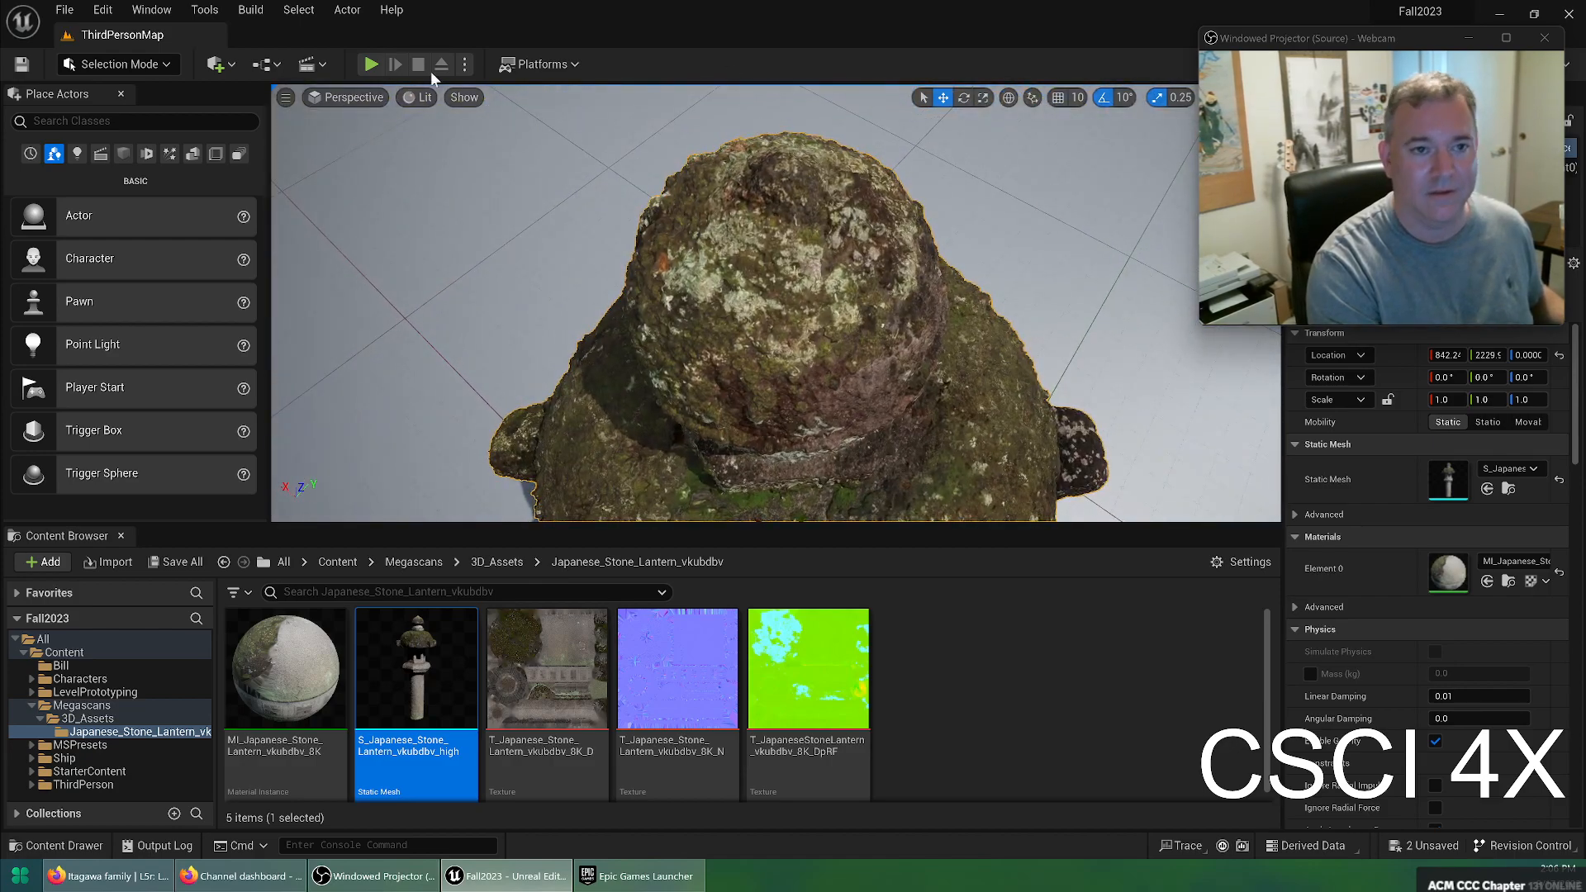
# Play the level, run the character around and into the stone lantern to test its collision, and stop playing
pyautogui.click(371, 67)
pyautogui.press('w')
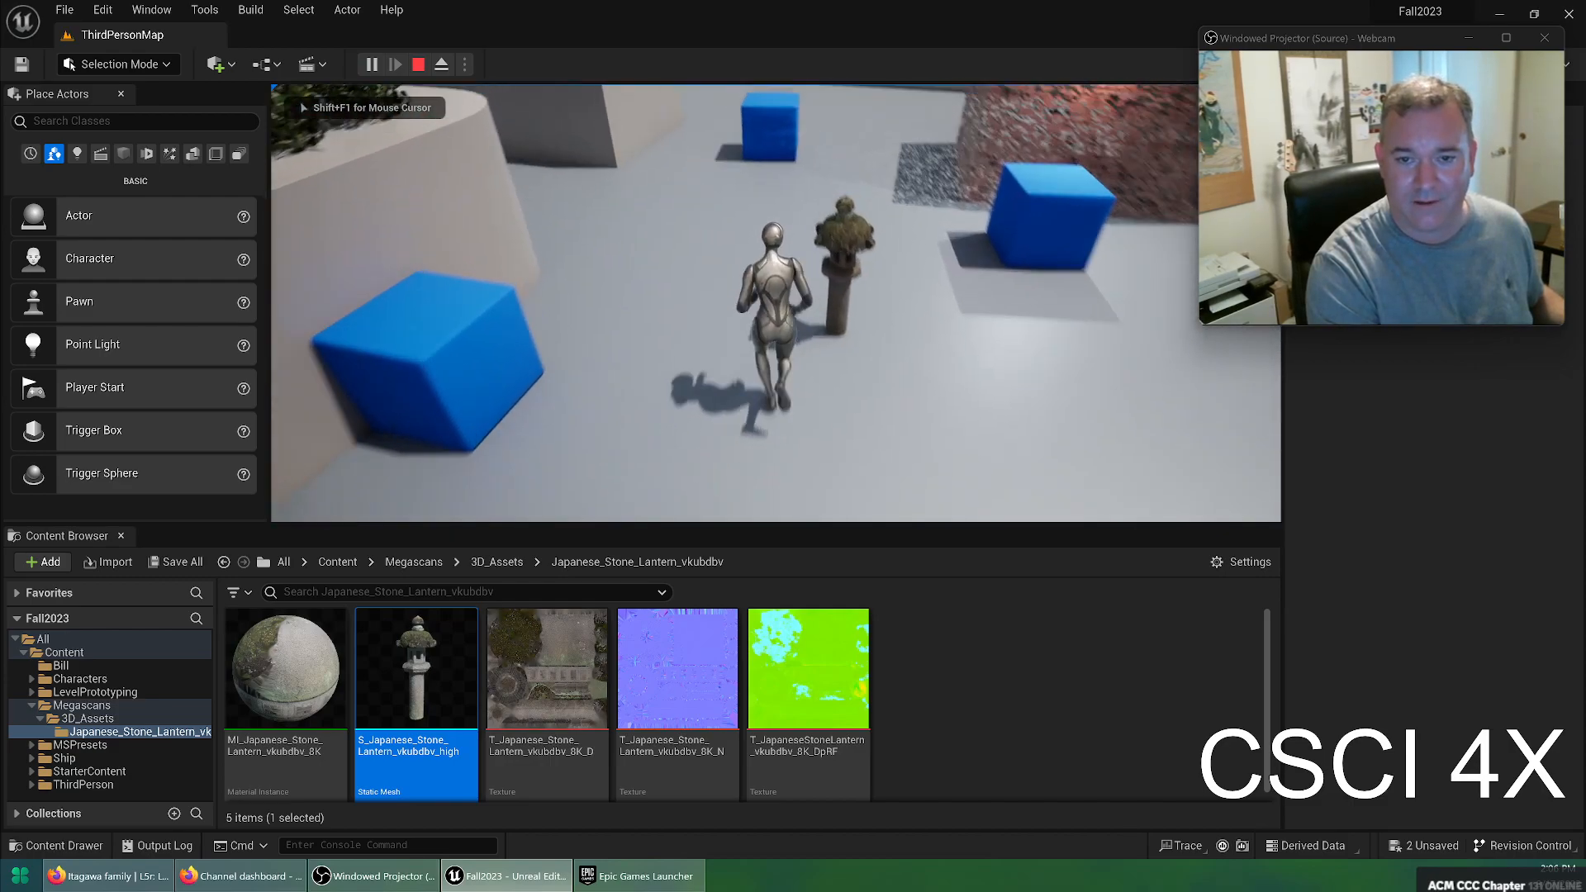
pyautogui.press('w')
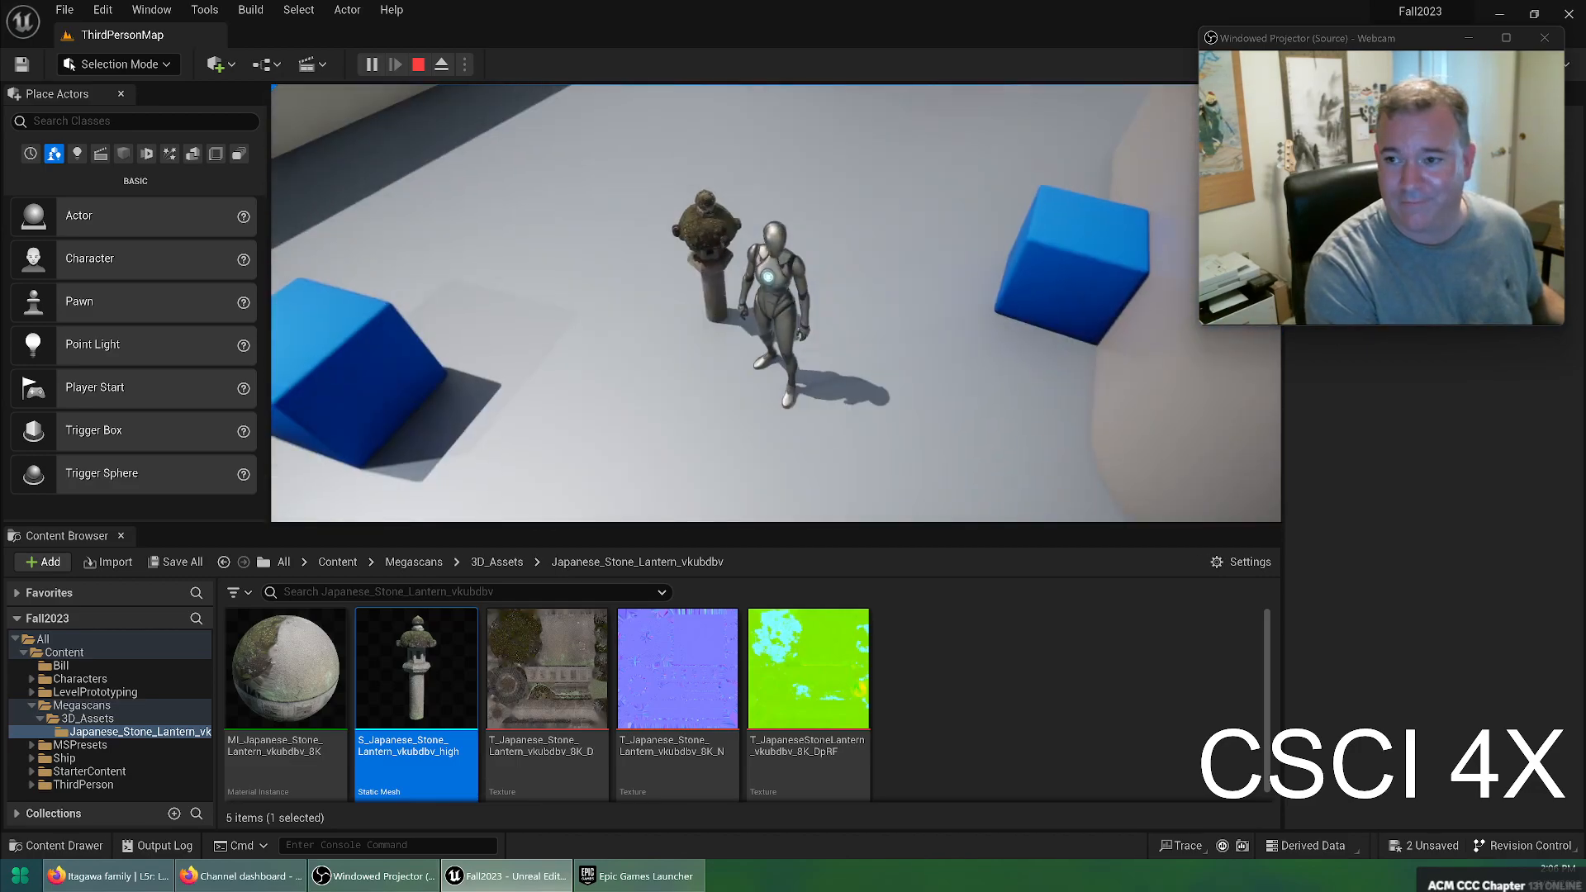
pyautogui.press('w')
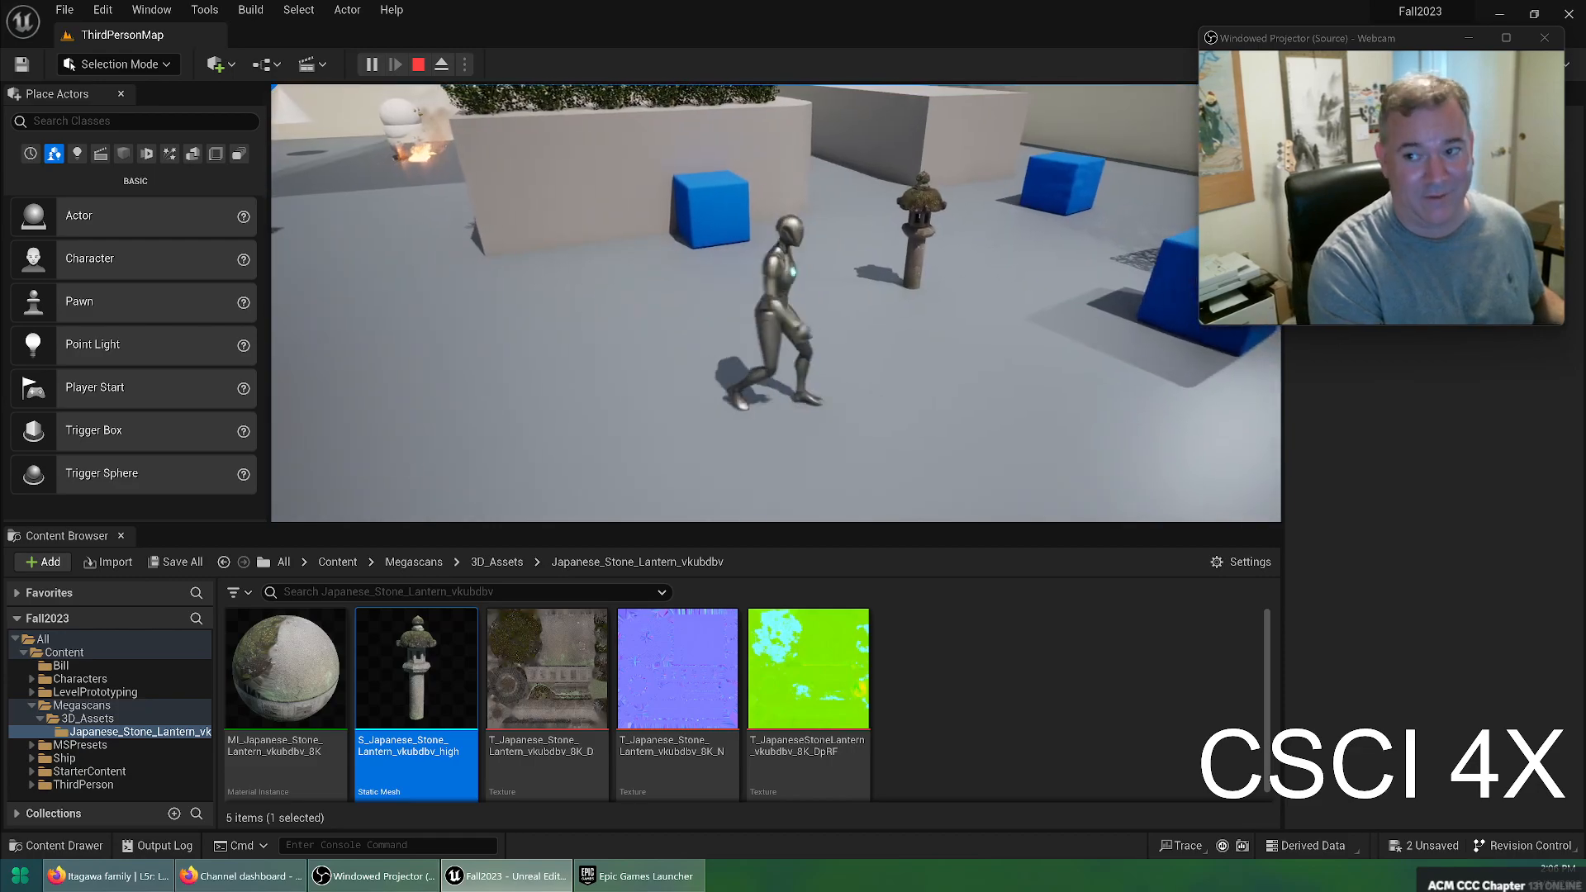
pyautogui.press('w')
pyautogui.press('w')
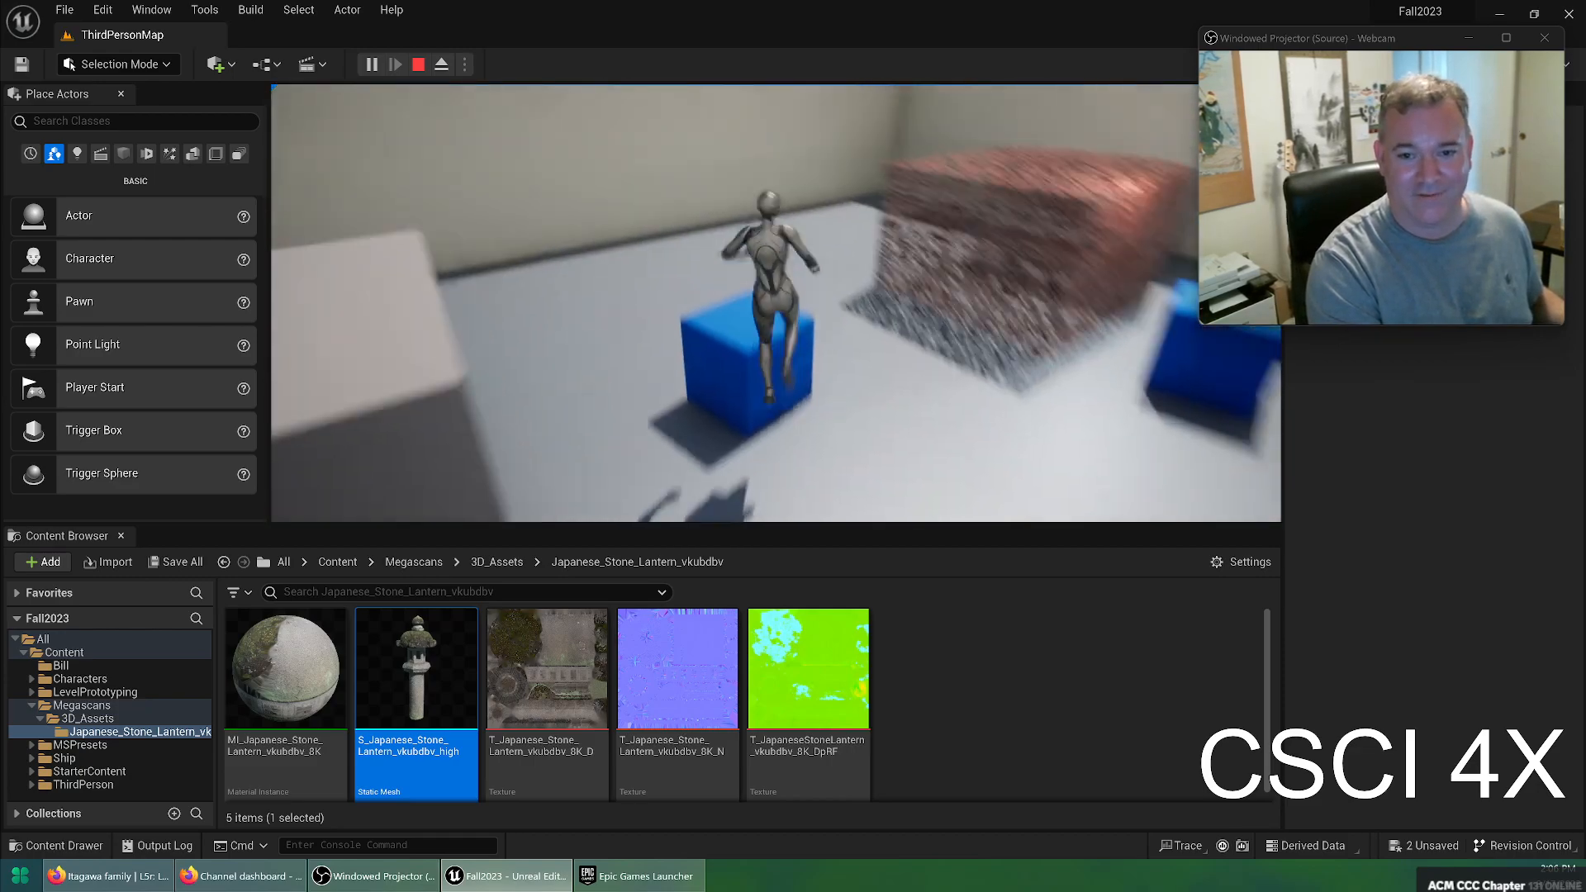
pyautogui.press('space')
pyautogui.press('w')
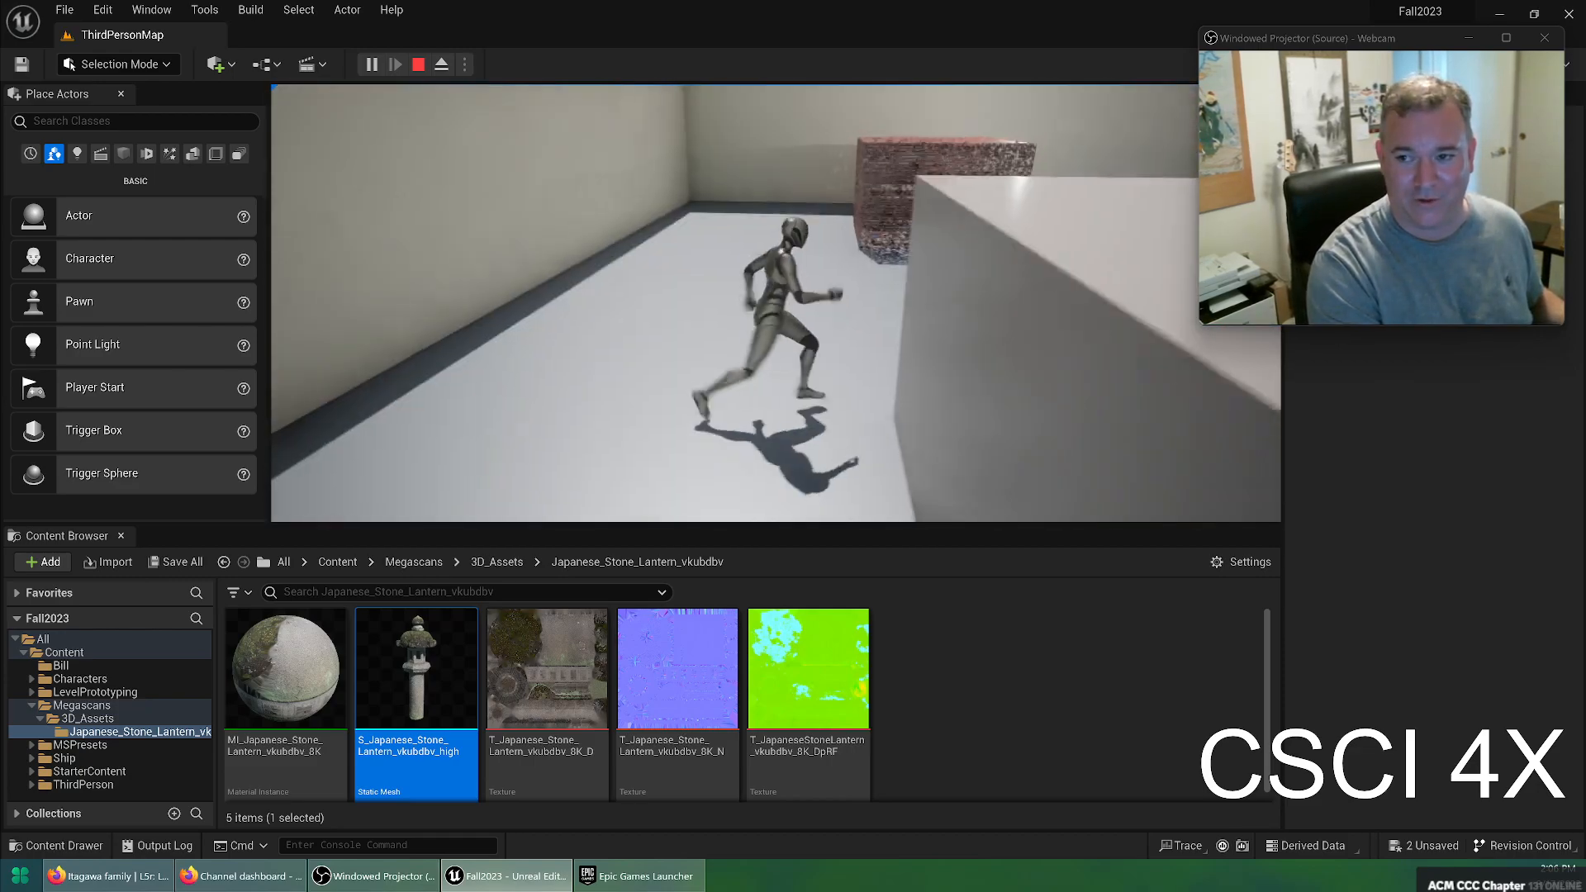
pyautogui.press('w')
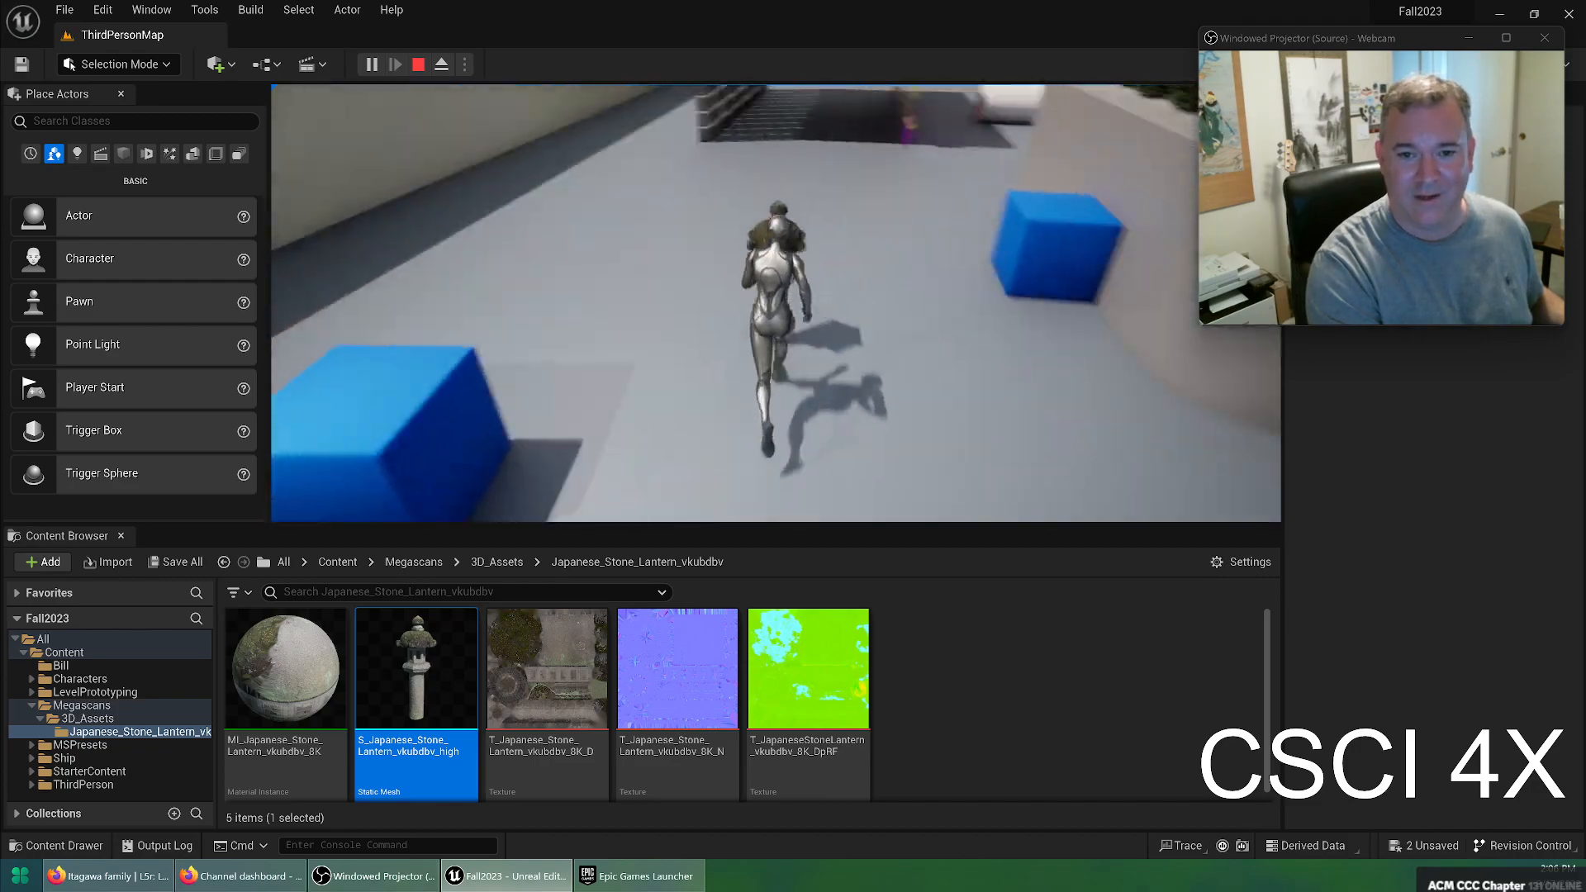
pyautogui.press('w')
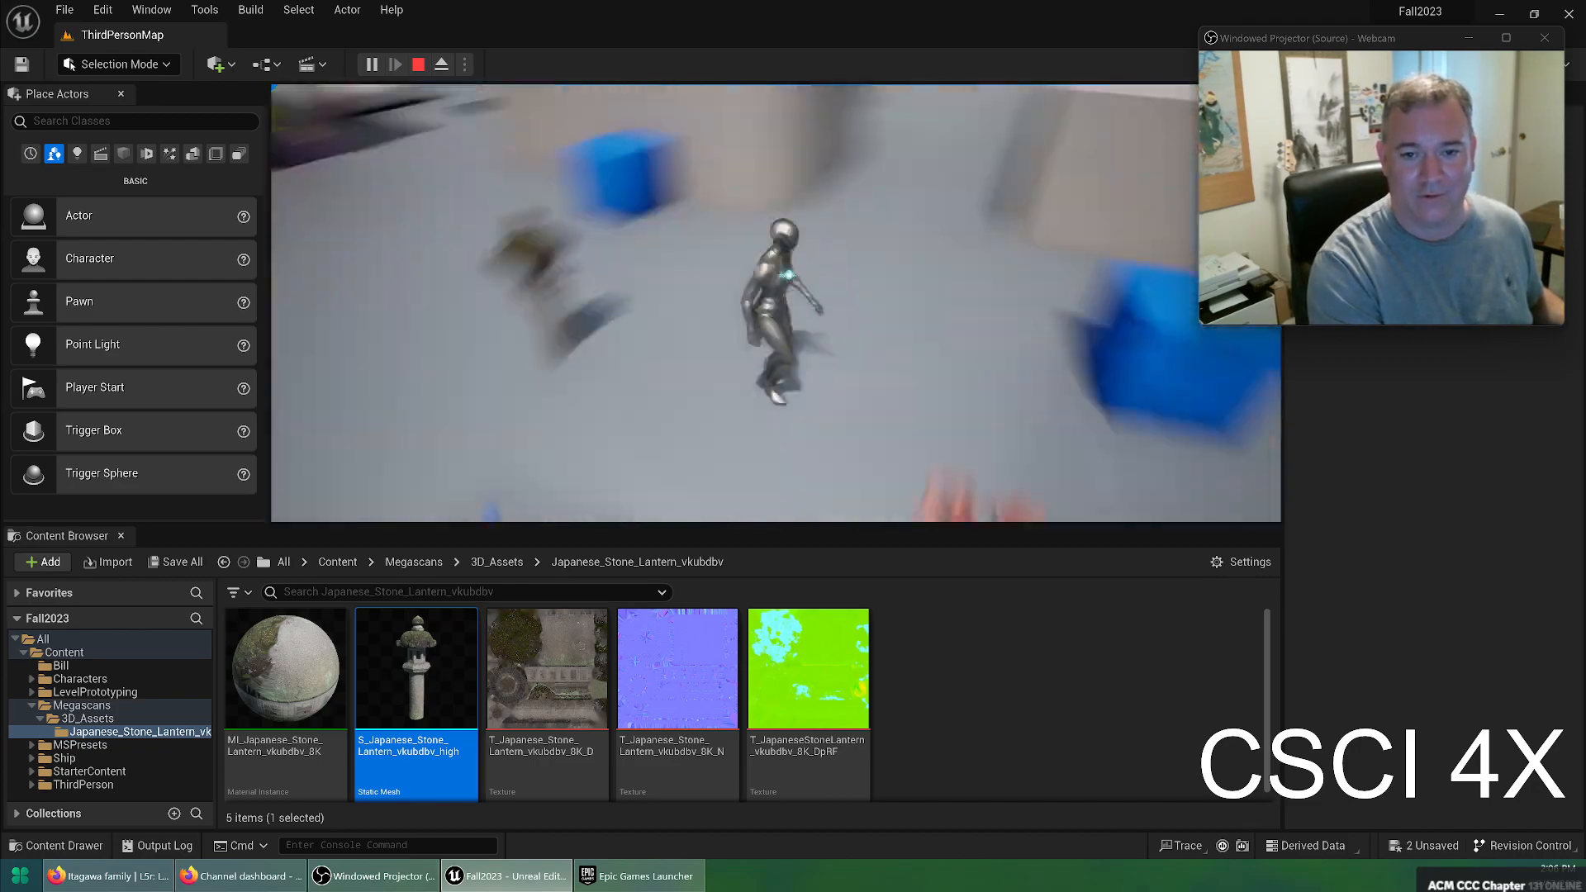
pyautogui.press('w')
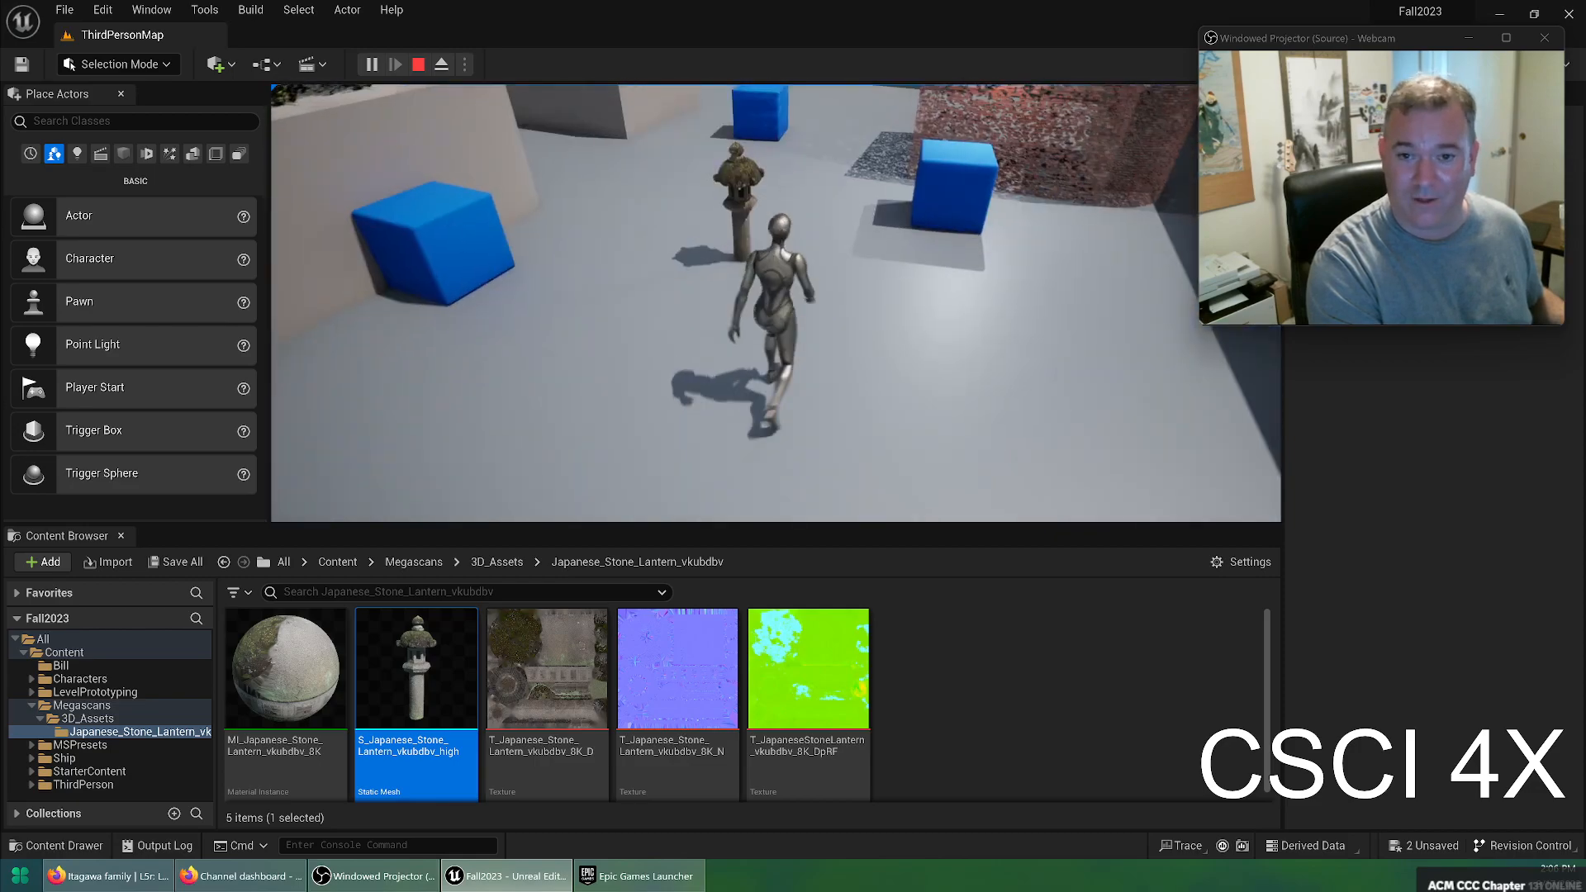
pyautogui.press('Escape')
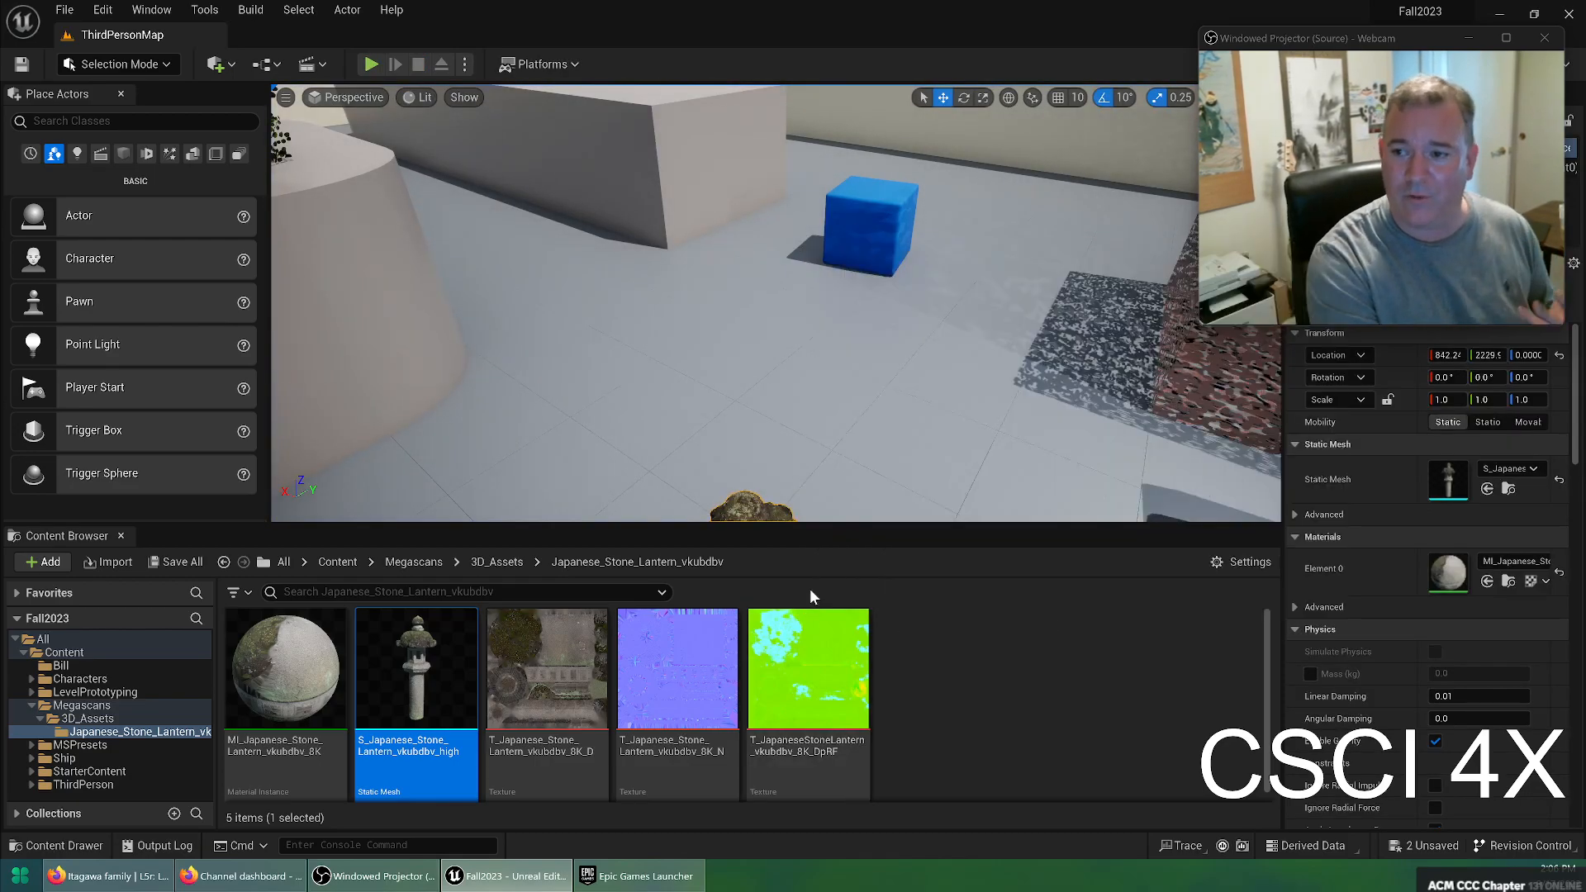
# Open the Japanese Stone Lantern static mesh in its mesh editor and inspect its top up close
pyautogui.moveTo(901, 307); pyautogui.dragTo(1025, 355, button='right')
pyautogui.moveTo(1243, 495); pyautogui.dragTo(1243, 383, button='right')
pyautogui.scroll(-2, 1312, 581)
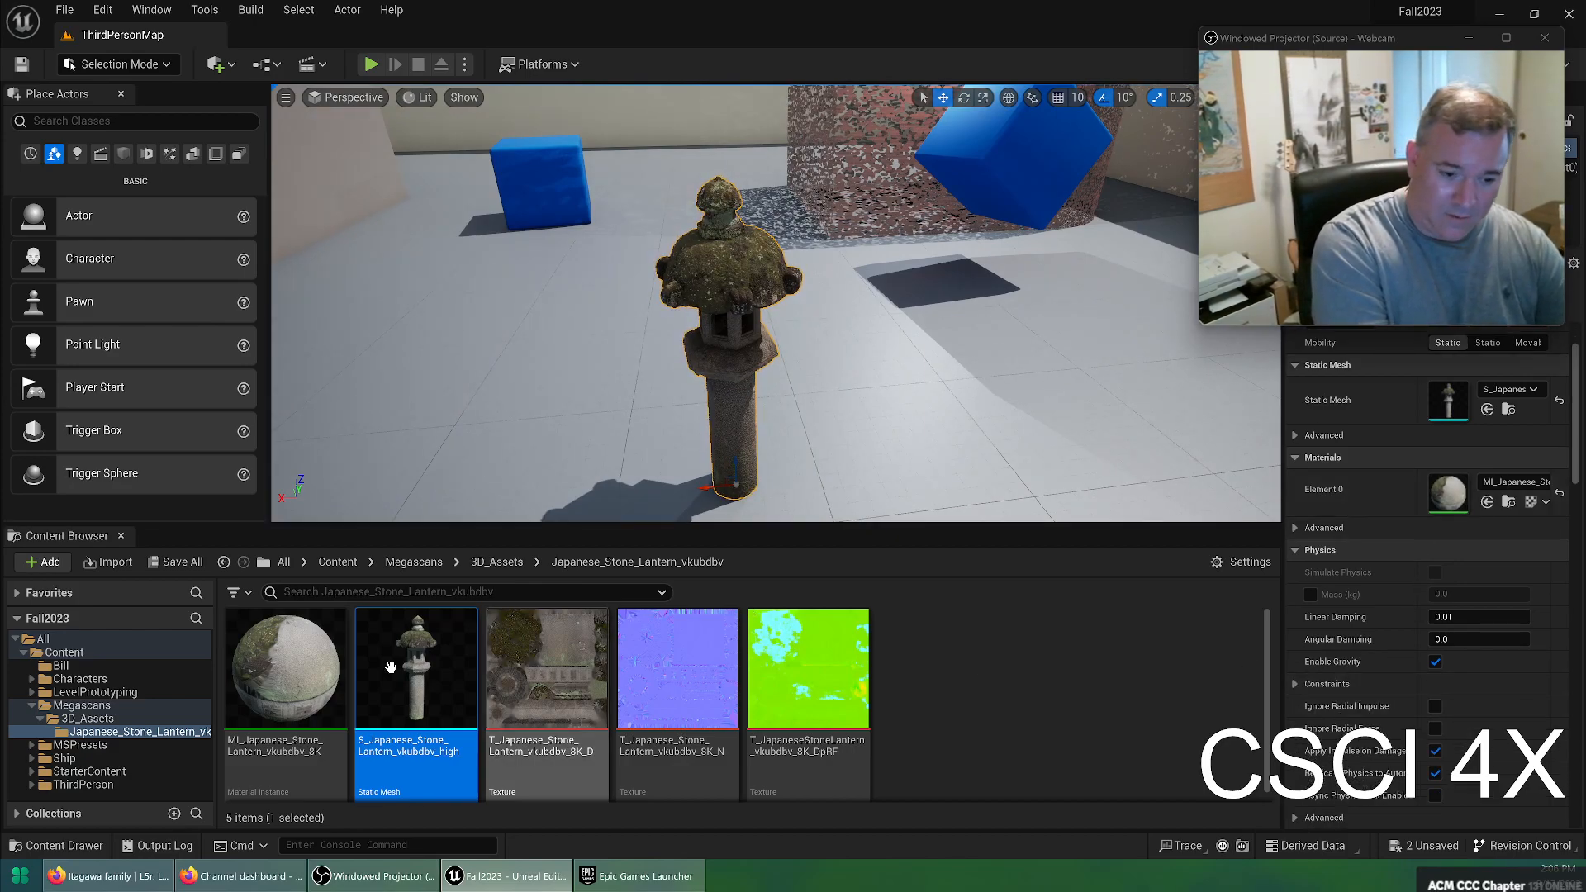
pyautogui.doubleClick(423, 652)
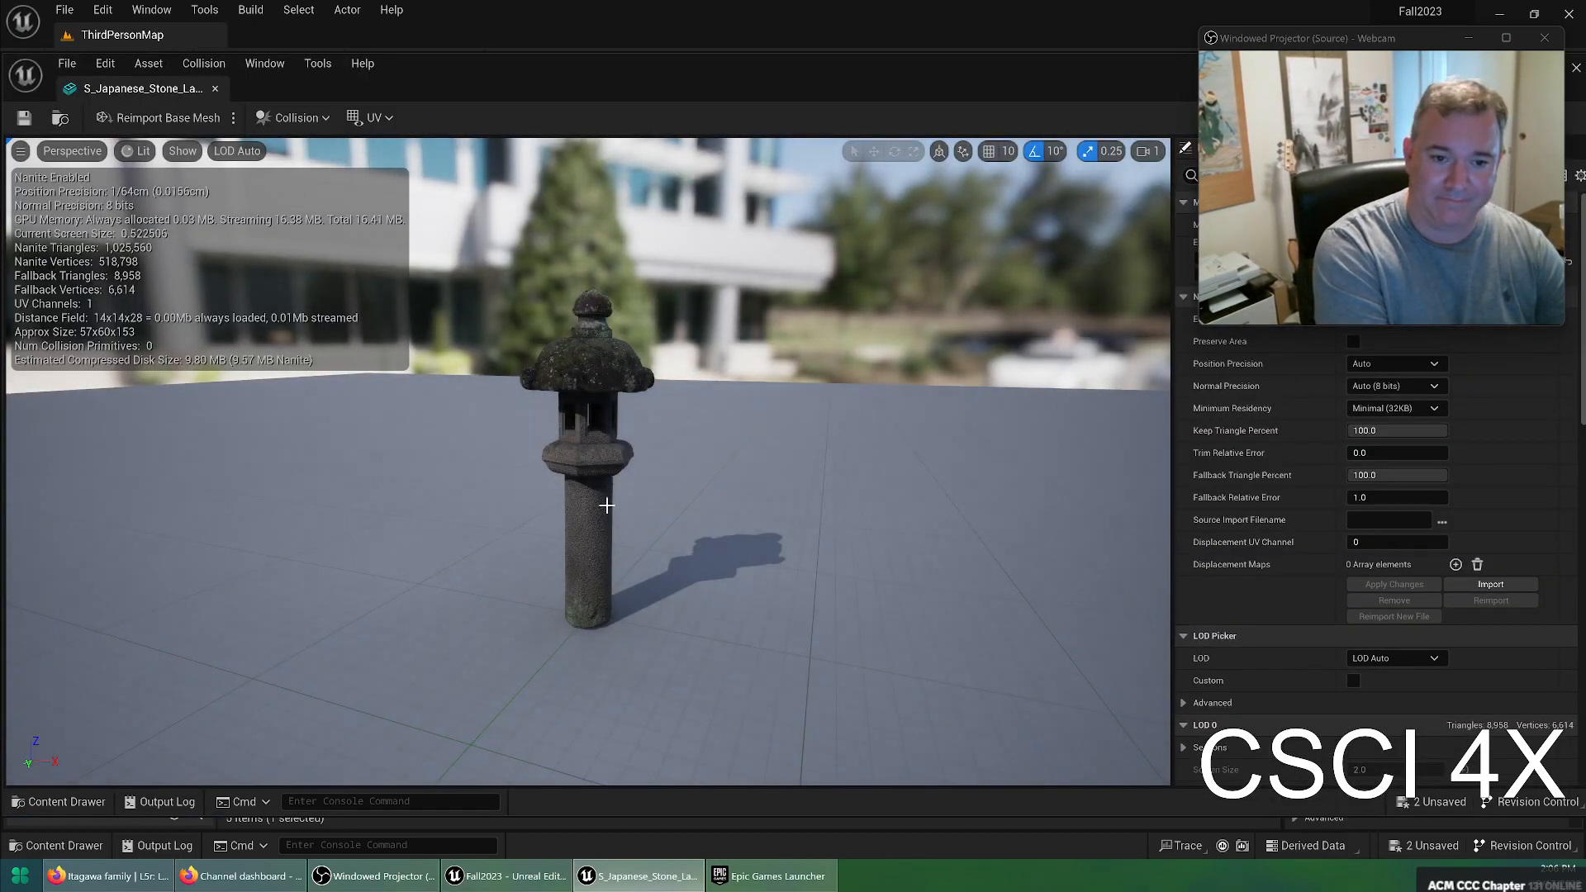
pyautogui.scroll(3, 612, 339)
pyautogui.moveTo(623, 473); pyautogui.dragTo(652, 563, button='right')
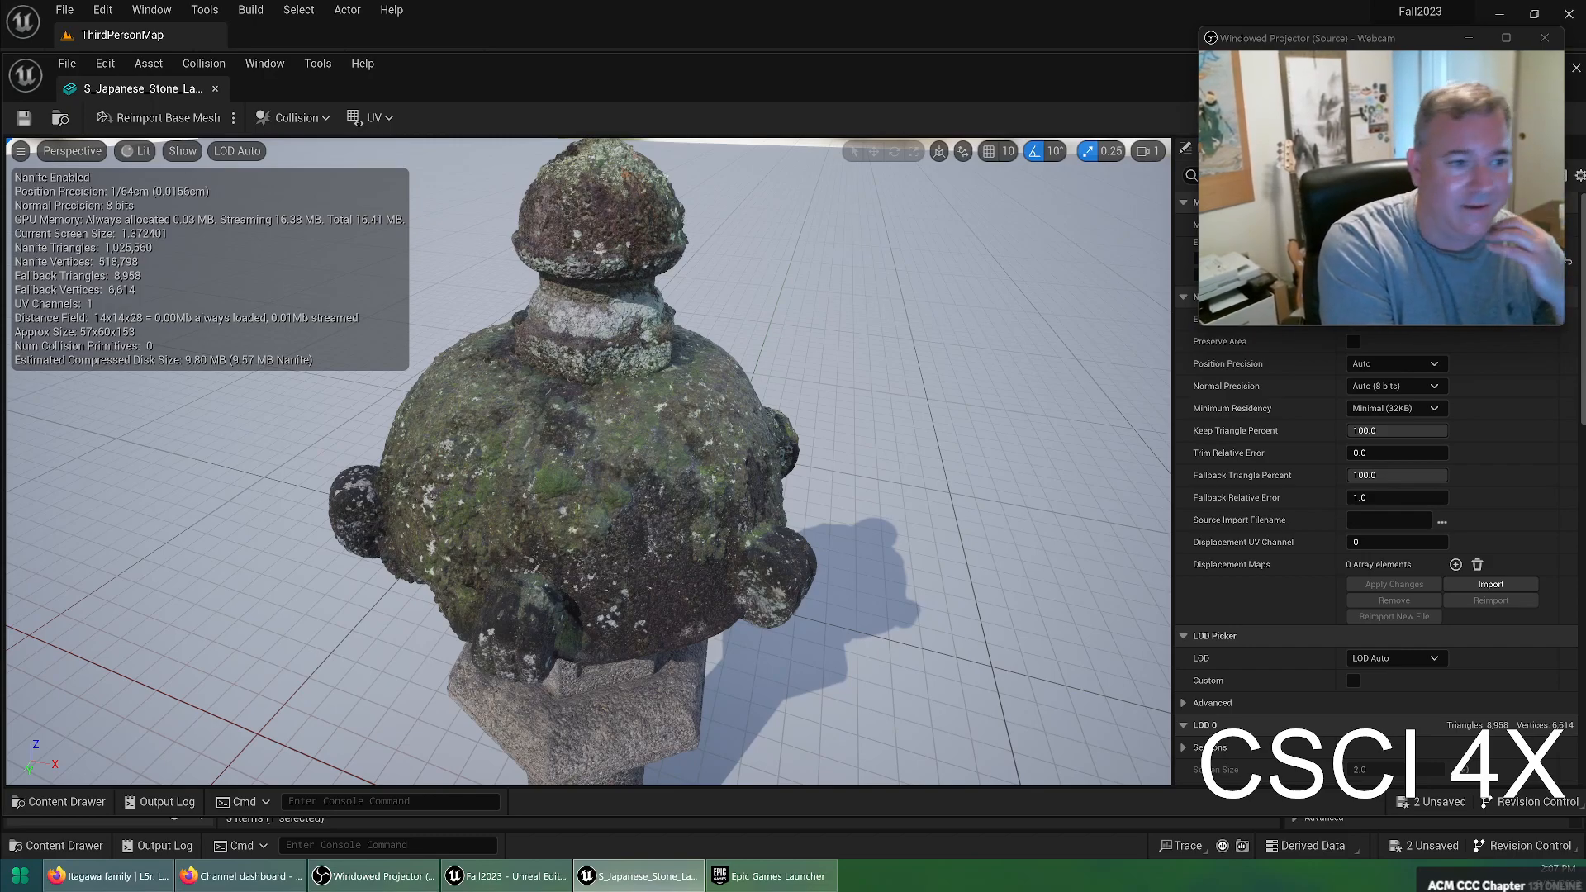
# Try a box simplified collision on the lantern mesh and compare its bounds with the lantern's shape
pyautogui.click(297, 117)
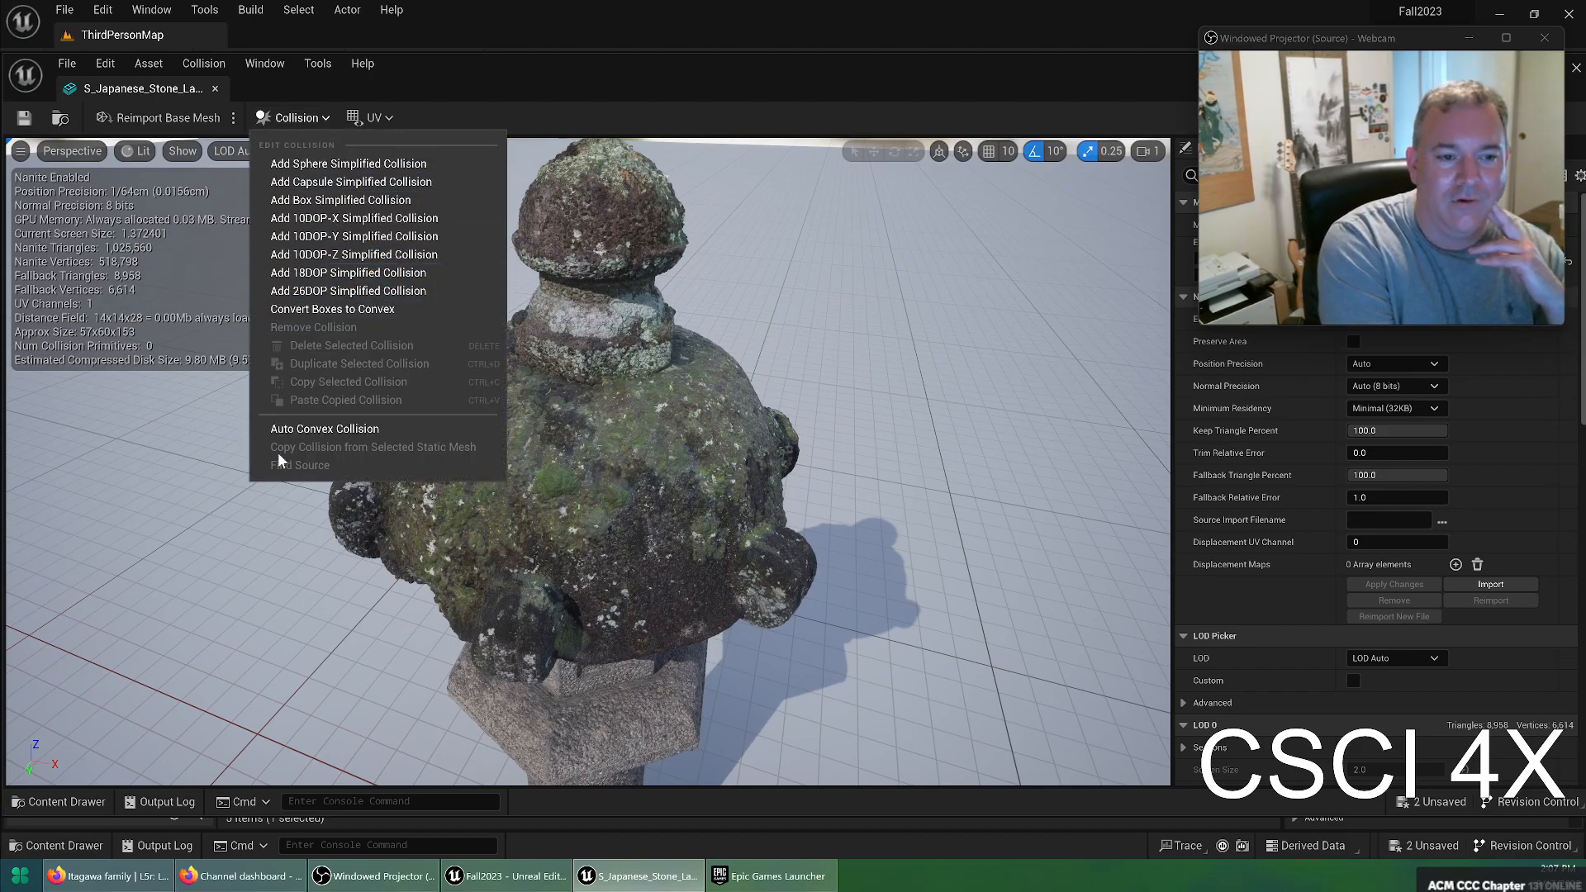
pyautogui.click(428, 205)
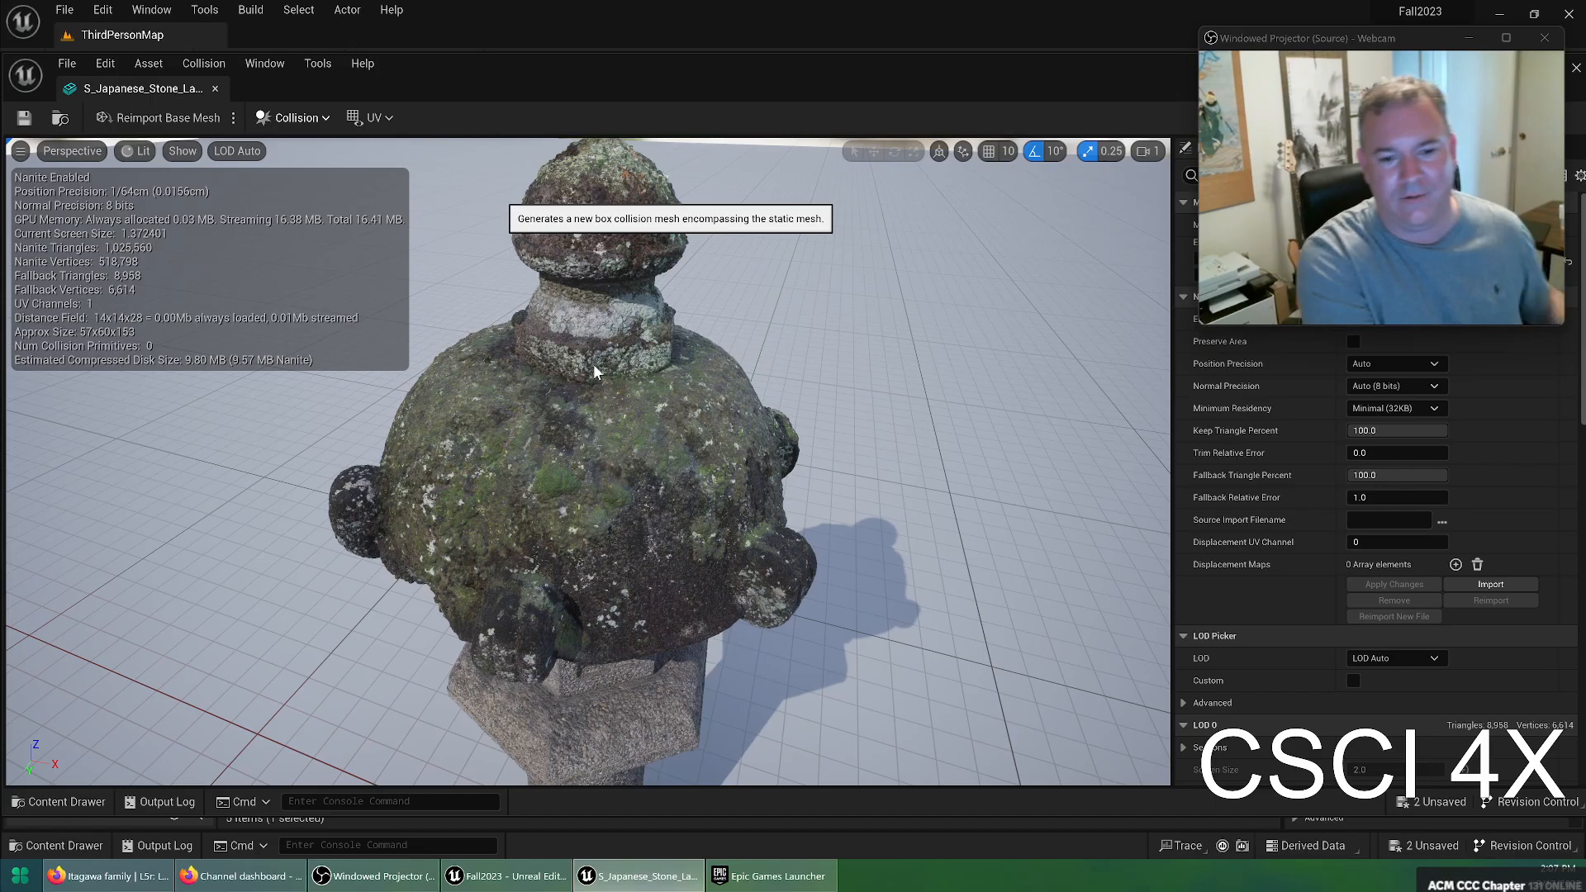
pyautogui.moveTo(604, 456)
pyautogui.mouseDown(button='right')
pyautogui.moveTo(604, 413)
pyautogui.moveTo(612, 438)
pyautogui.moveTo(727, 446)
pyautogui.moveTo(529, 438)
pyautogui.moveTo(628, 413)
pyautogui.moveTo(617, 443)
pyautogui.mouseUp(button='right')
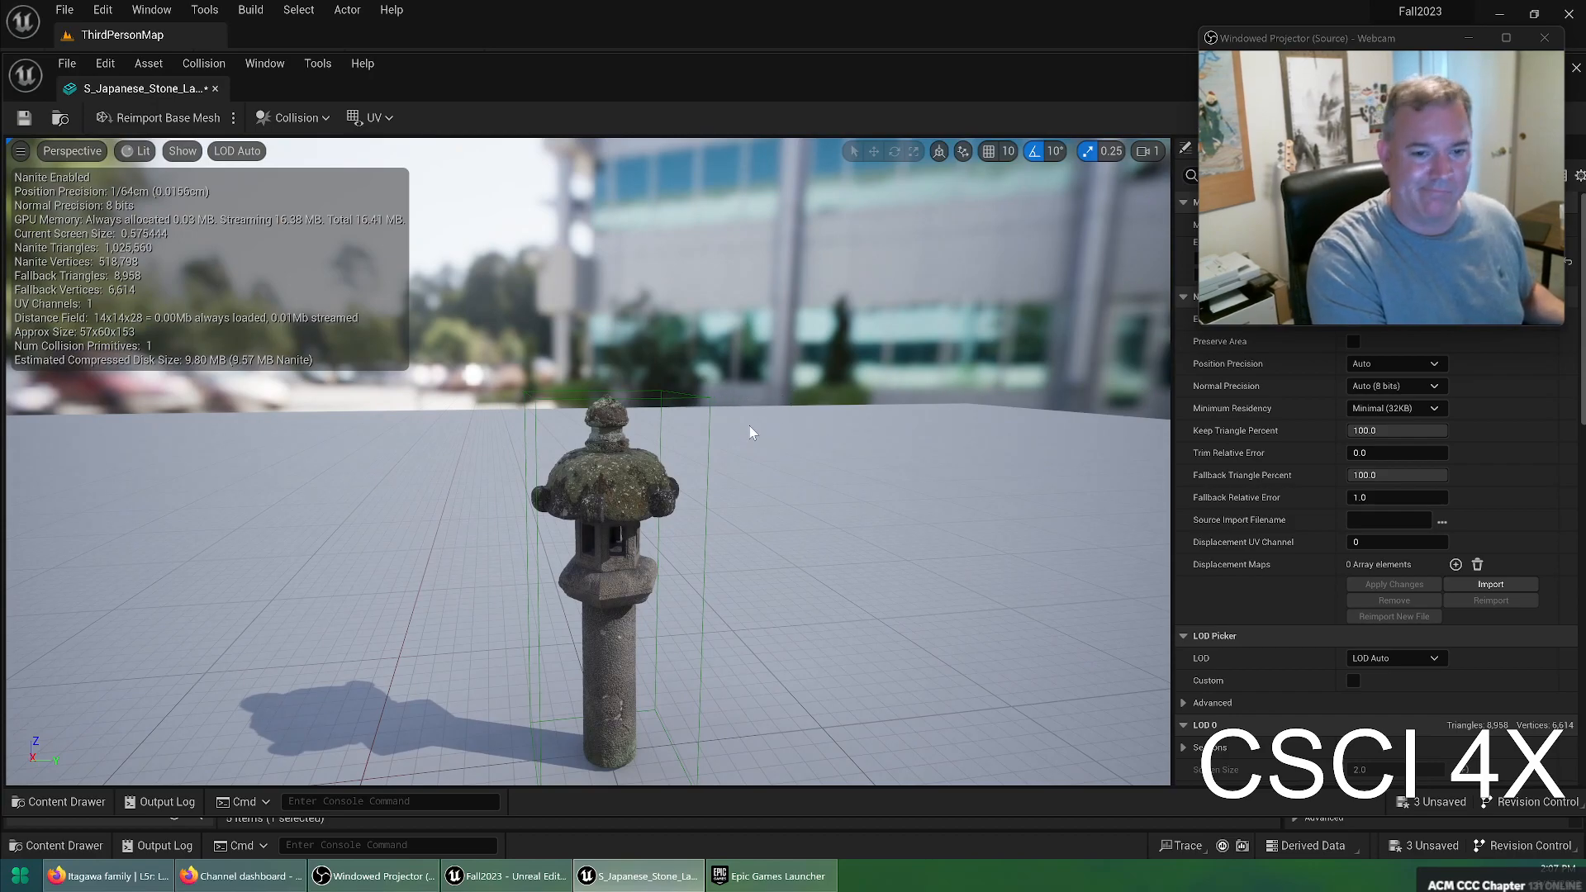
# Add a 26DOP simplified collision to the lantern mesh
pyautogui.click(291, 118)
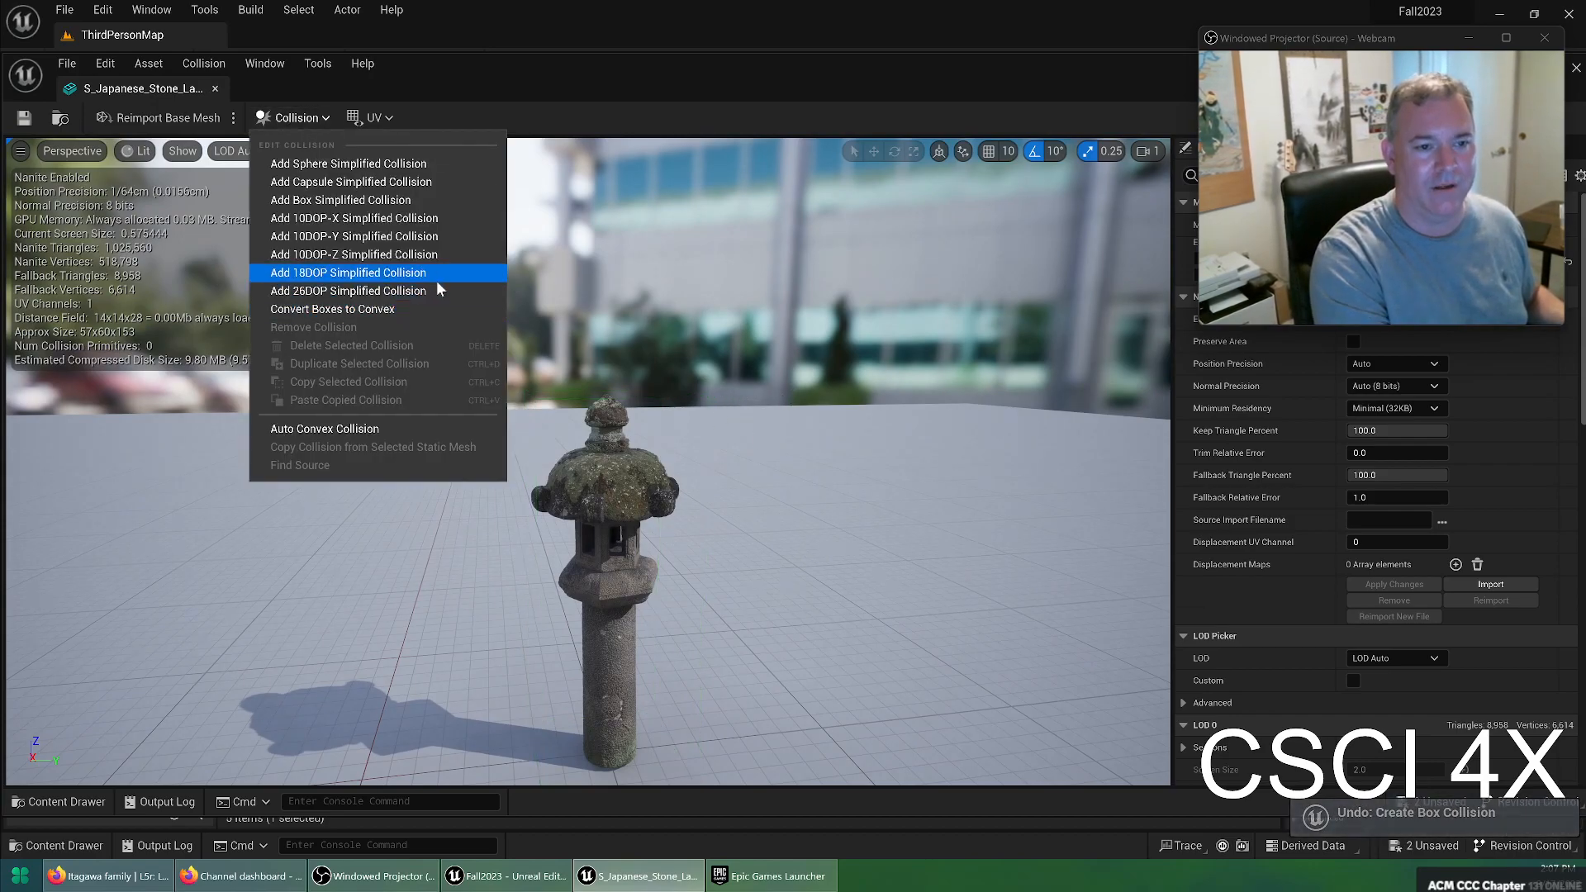
pyautogui.click(388, 291)
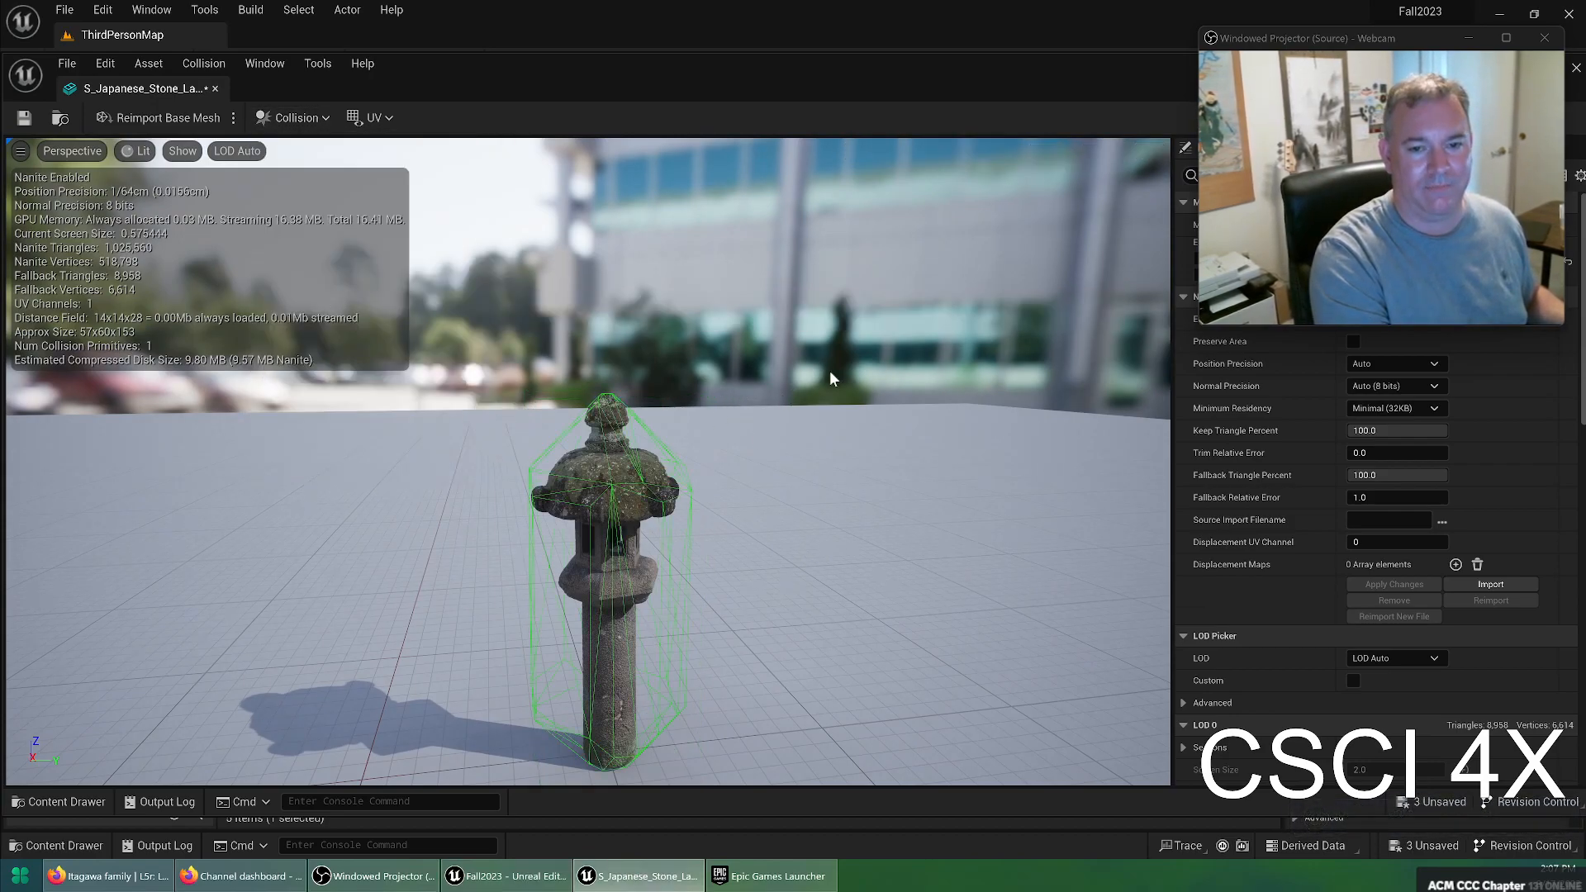
# Check the fit of the 26DOP collision around the lantern's top and undo that collision
pyautogui.scroll(5, 661, 537)
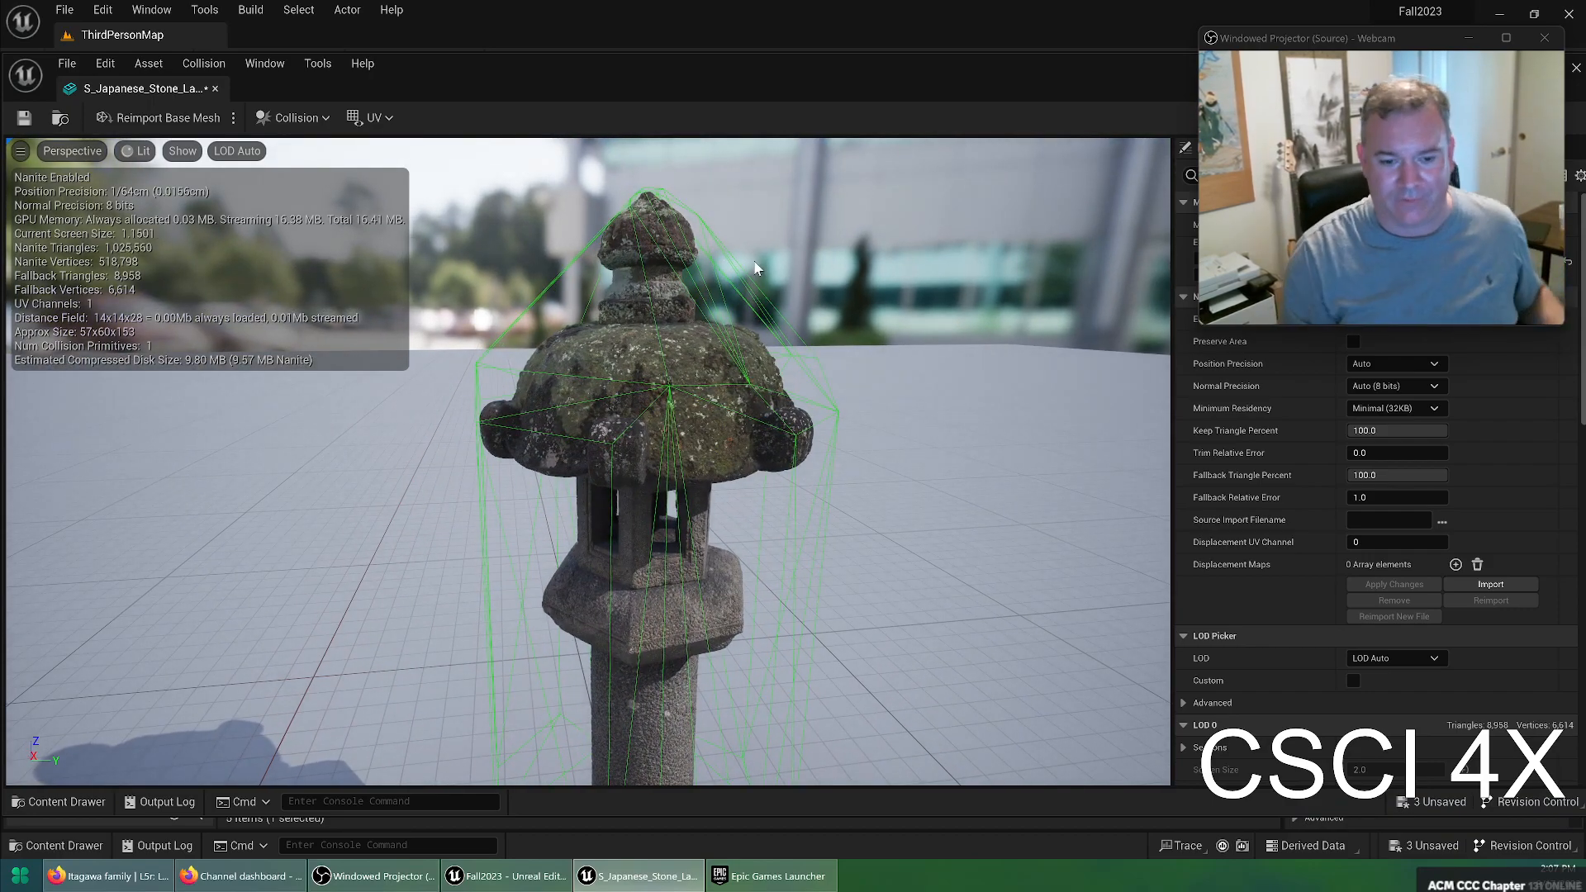
pyautogui.hotkey('ctrl', 'z')
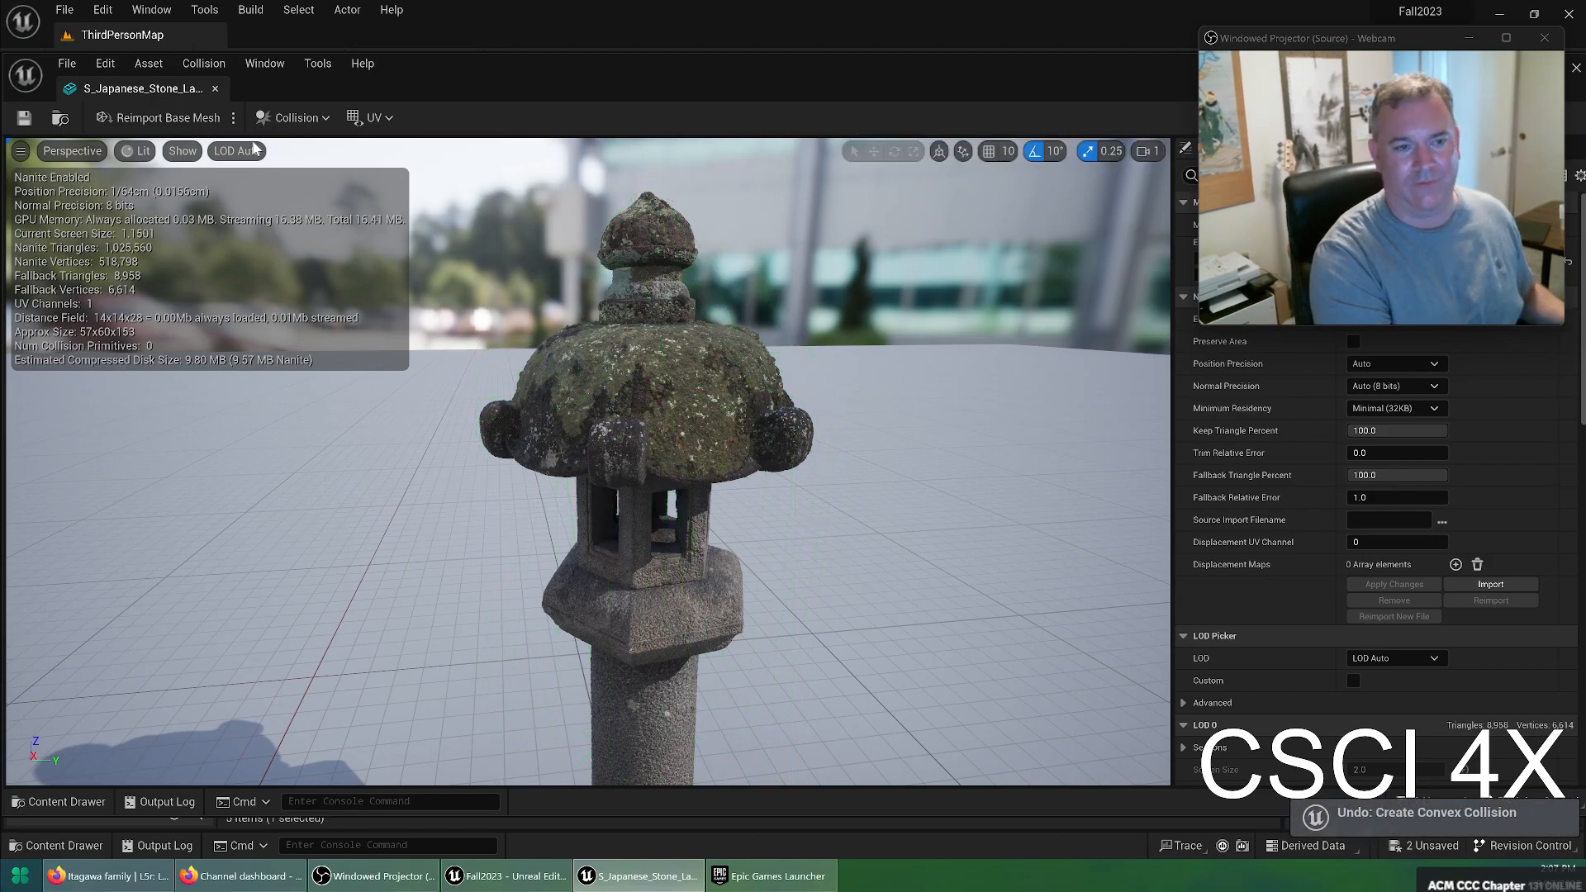
# Try a 10DOP-Z simplified collision on the lantern mesh, compare it with the whole lantern, and undo it
pyautogui.click(287, 118)
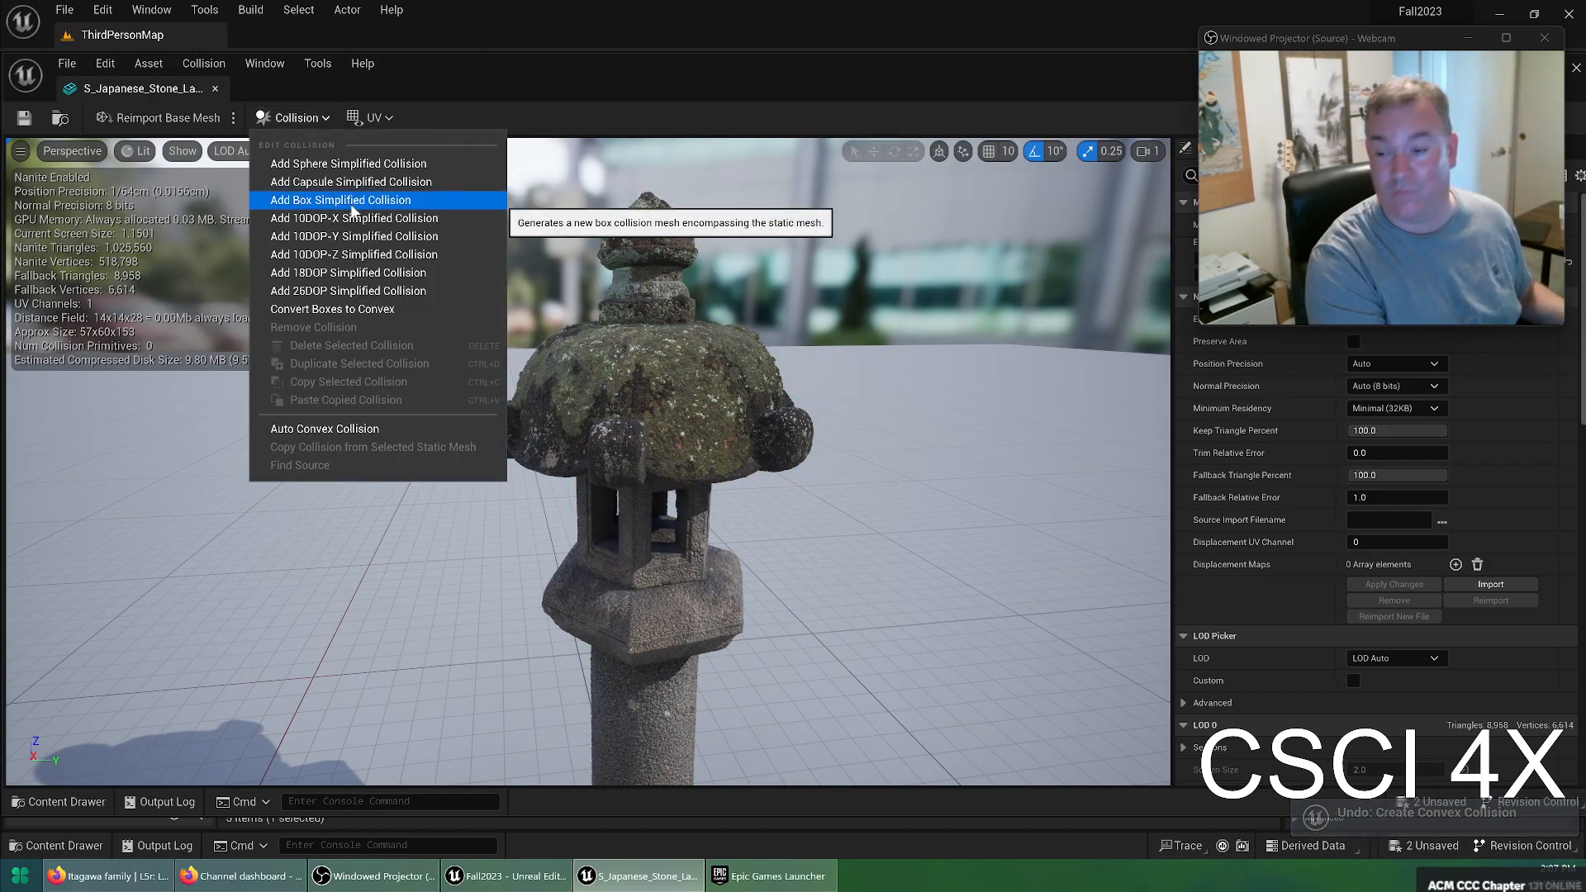
pyautogui.click(394, 257)
pyautogui.scroll(-5, 393, 266)
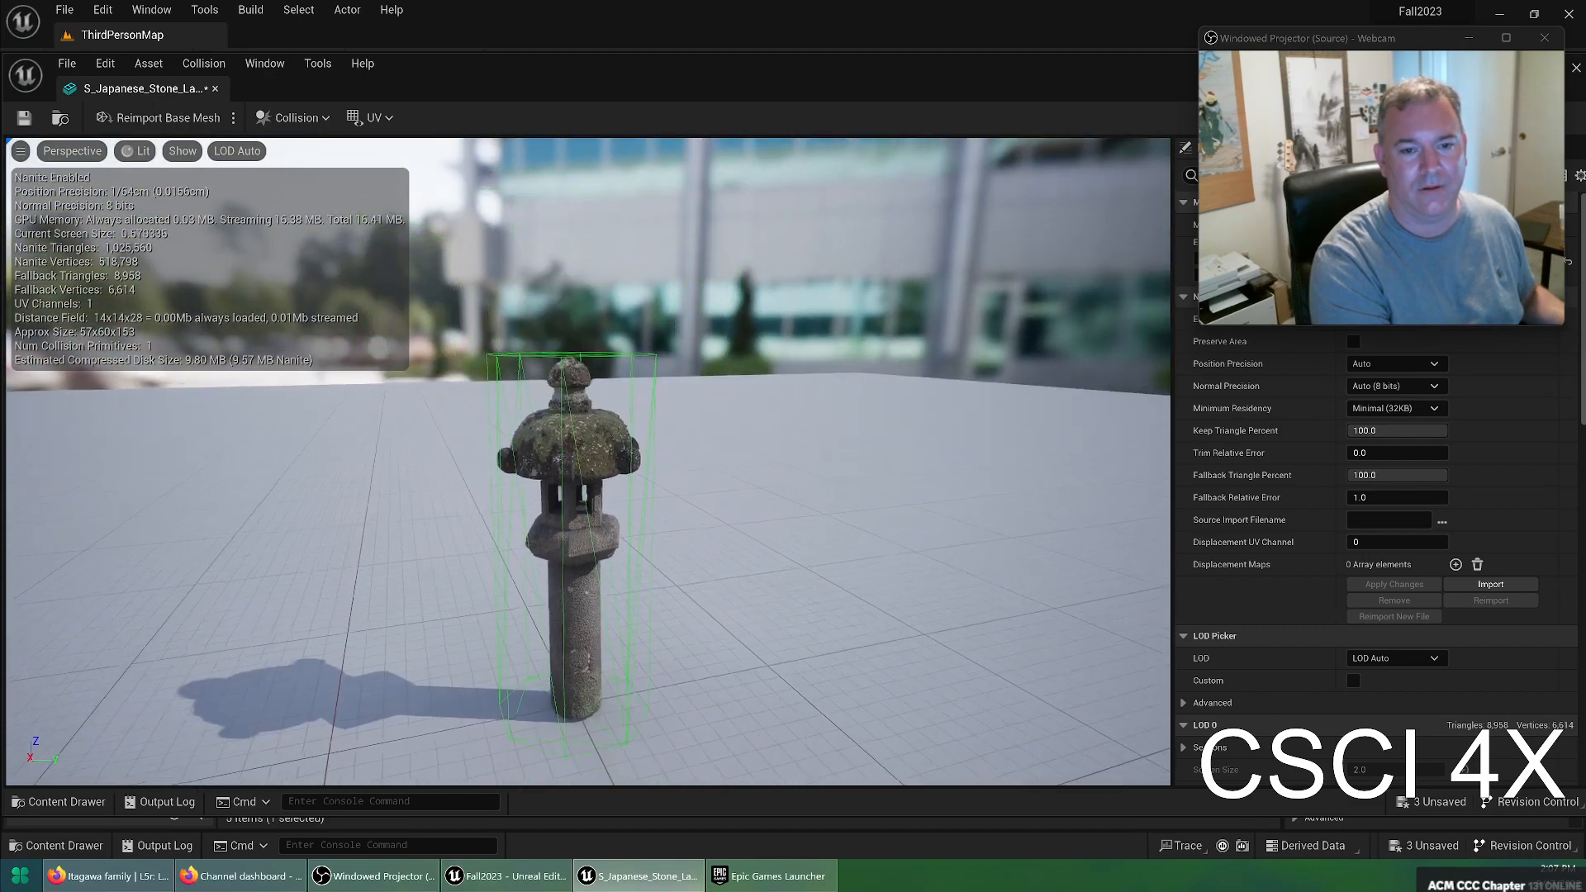
pyautogui.hotkey('ctrl', 'z')
# Generate an auto convex collision for the lantern with hull count 4, max hull verts 16 and hull precision 100000, and inspect its fit
pyautogui.click(321, 124)
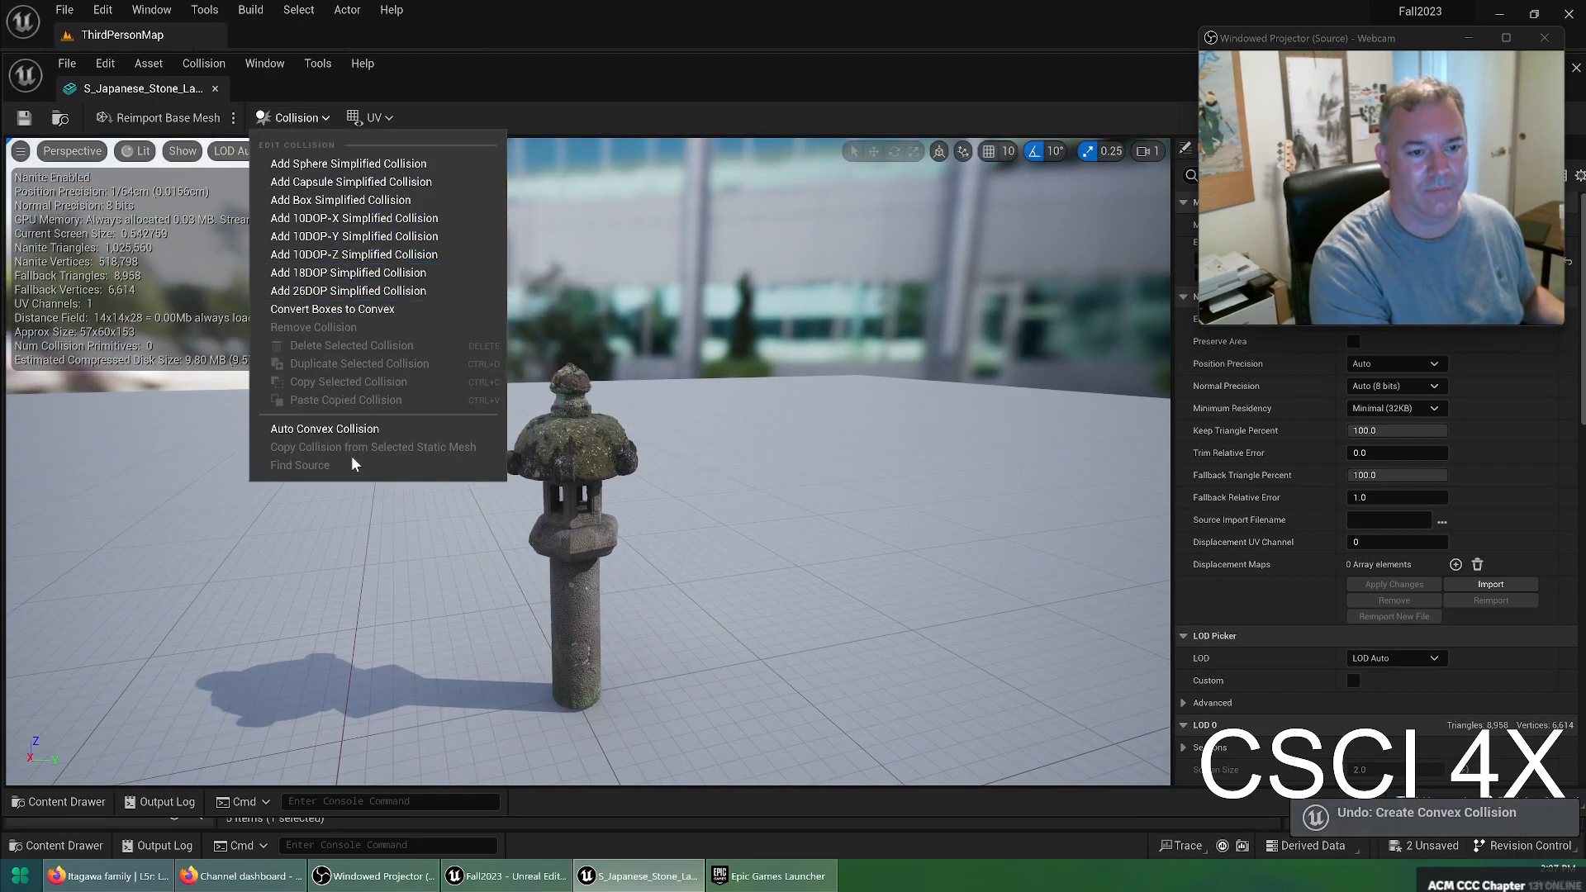
pyautogui.click(346, 429)
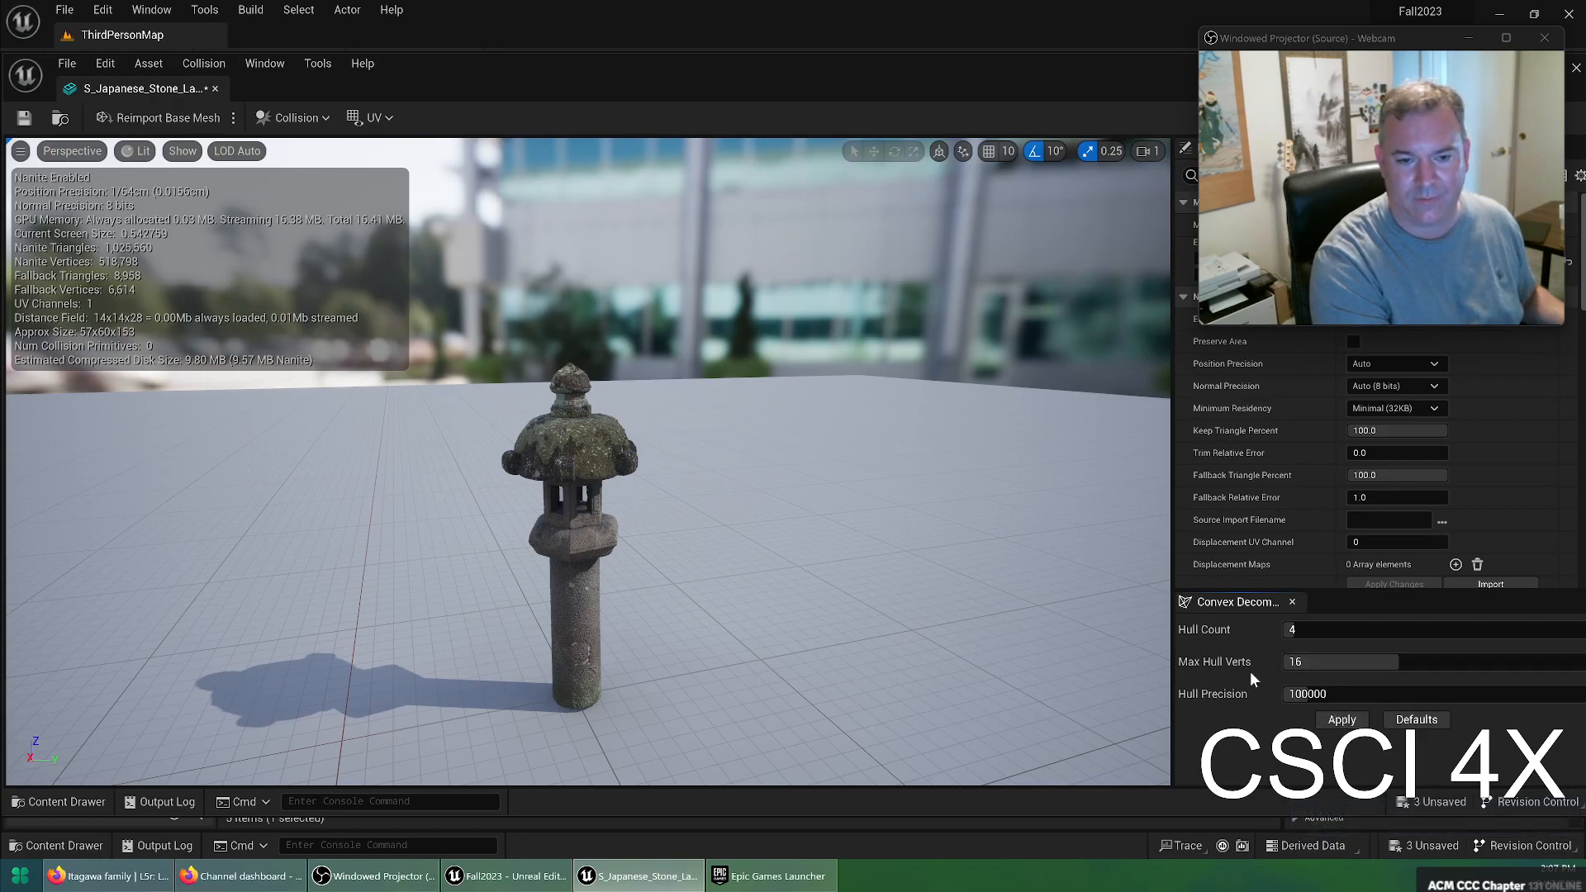
pyautogui.moveTo(760, 465); pyautogui.dragTo(661, 438, button='right')
pyautogui.press('w')
pyautogui.press('s')
pyautogui.press('a')
pyautogui.press('d')
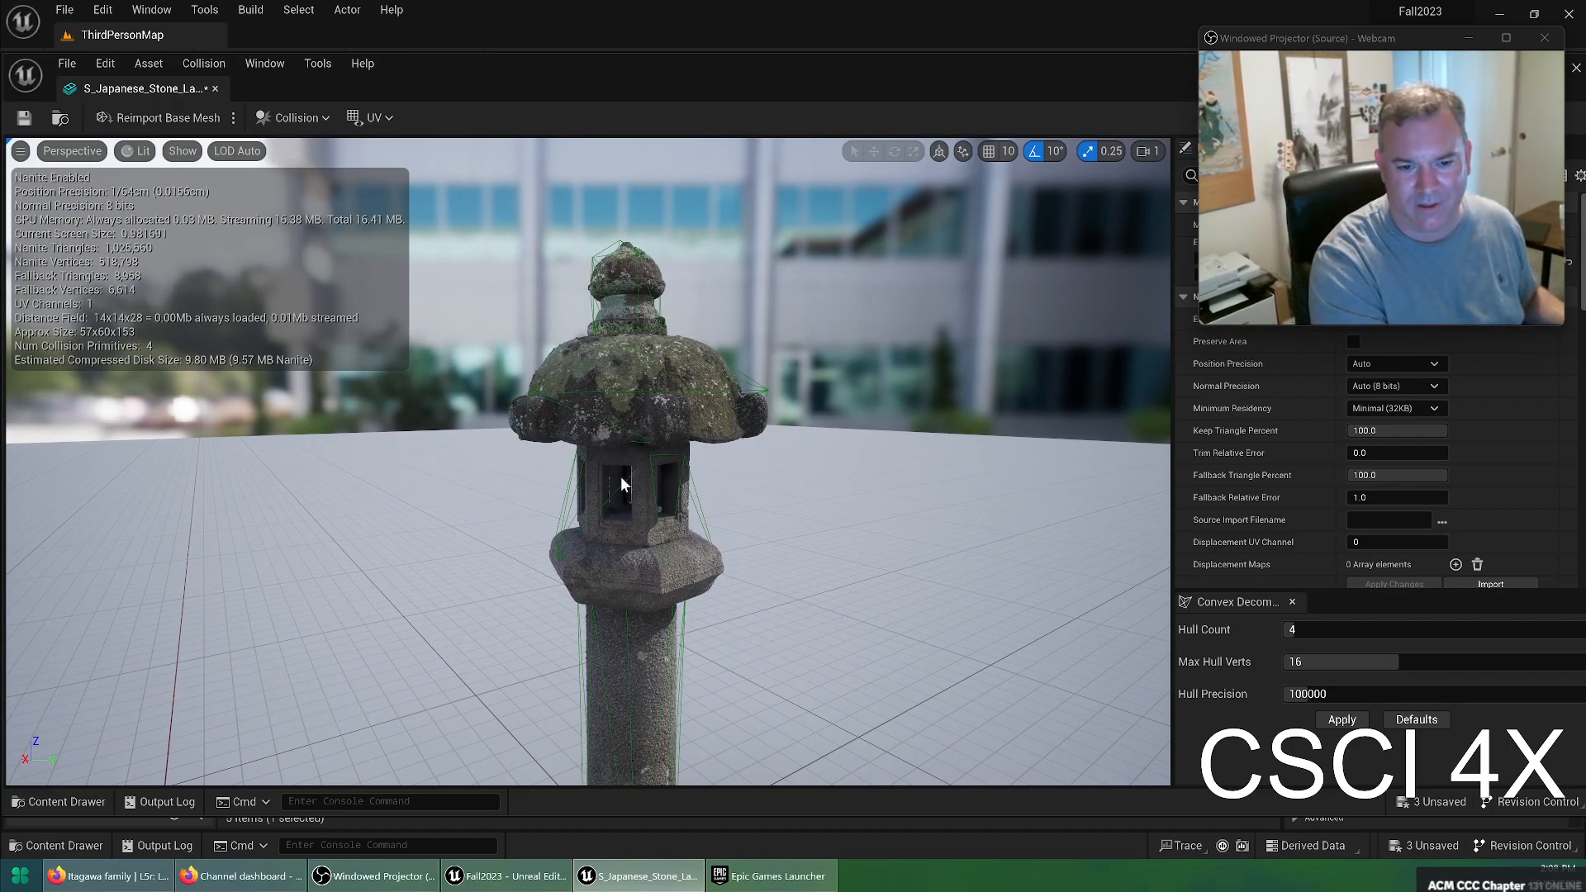
# Save the lantern static mesh and close its mesh editor
pyautogui.click(24, 118)
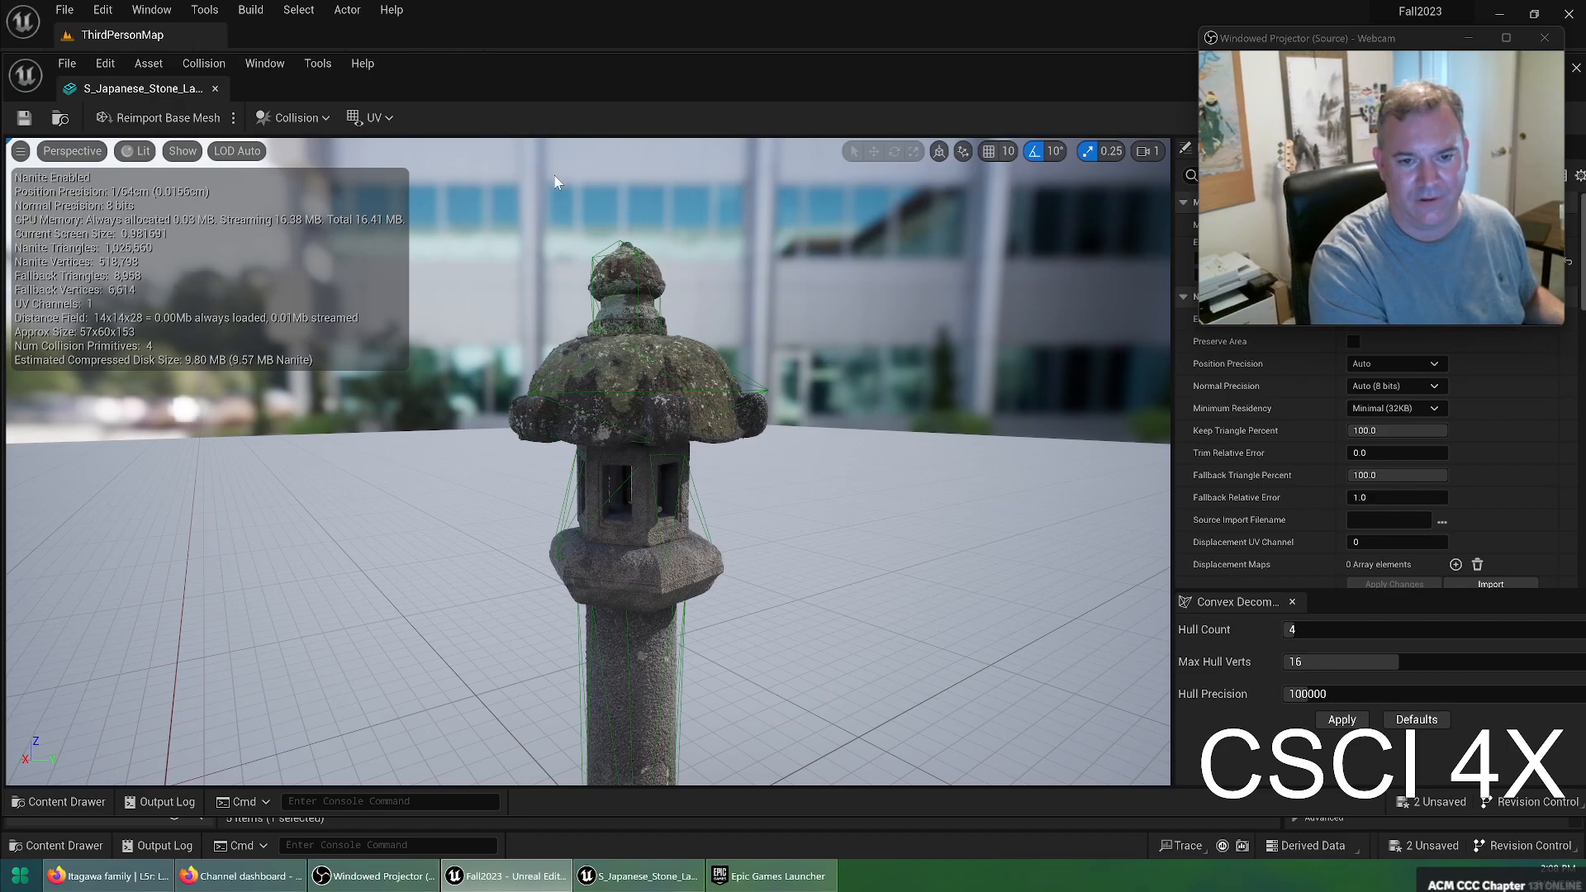
pyautogui.click(292, 118)
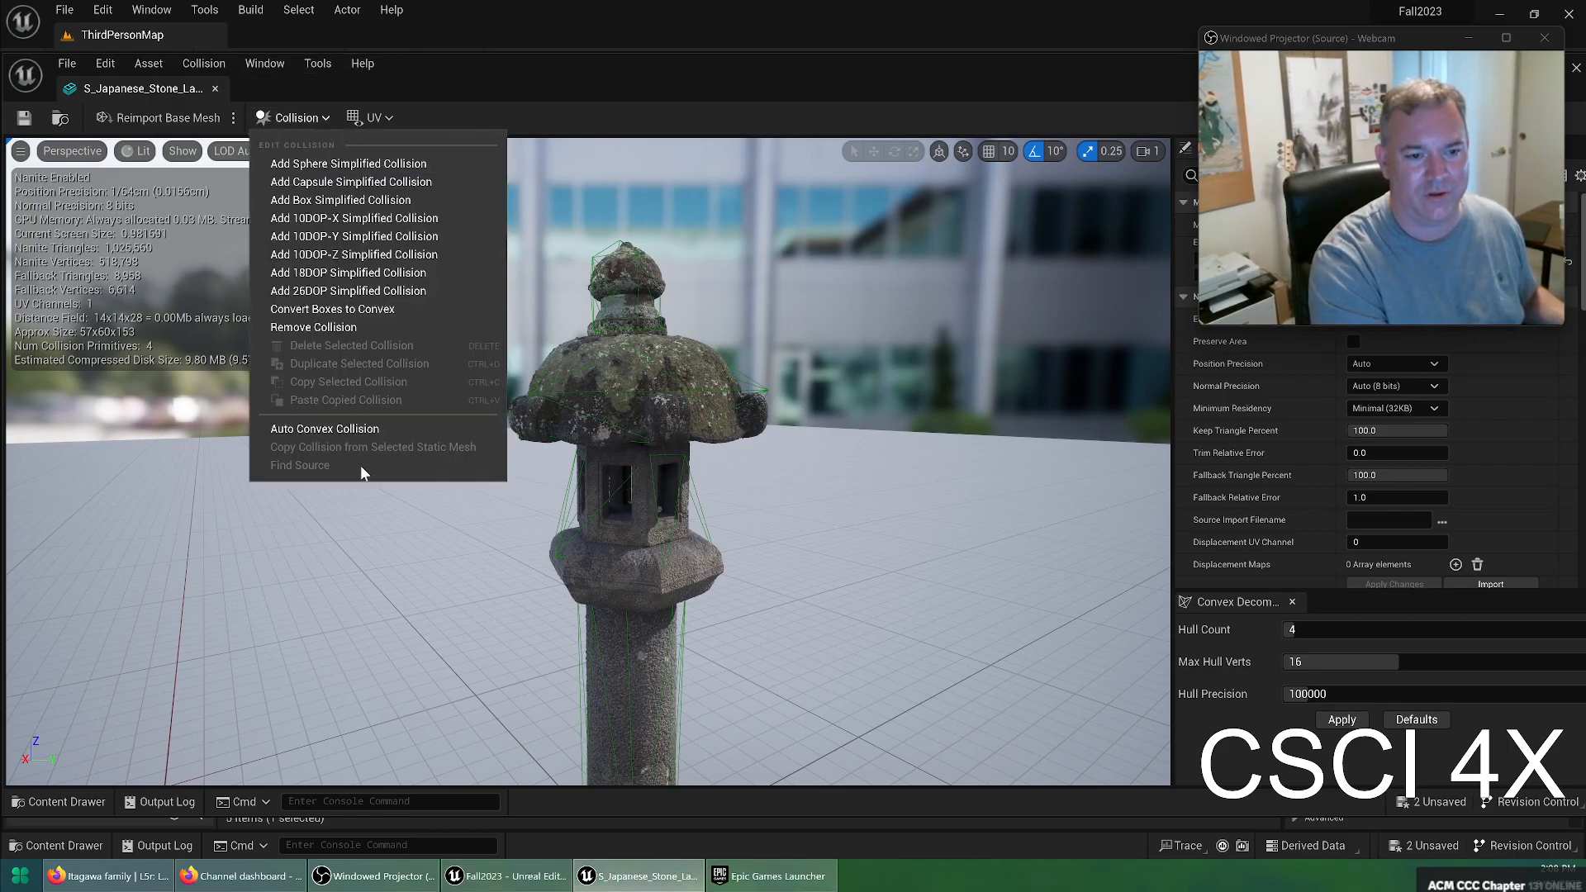
pyautogui.click(1356, 721)
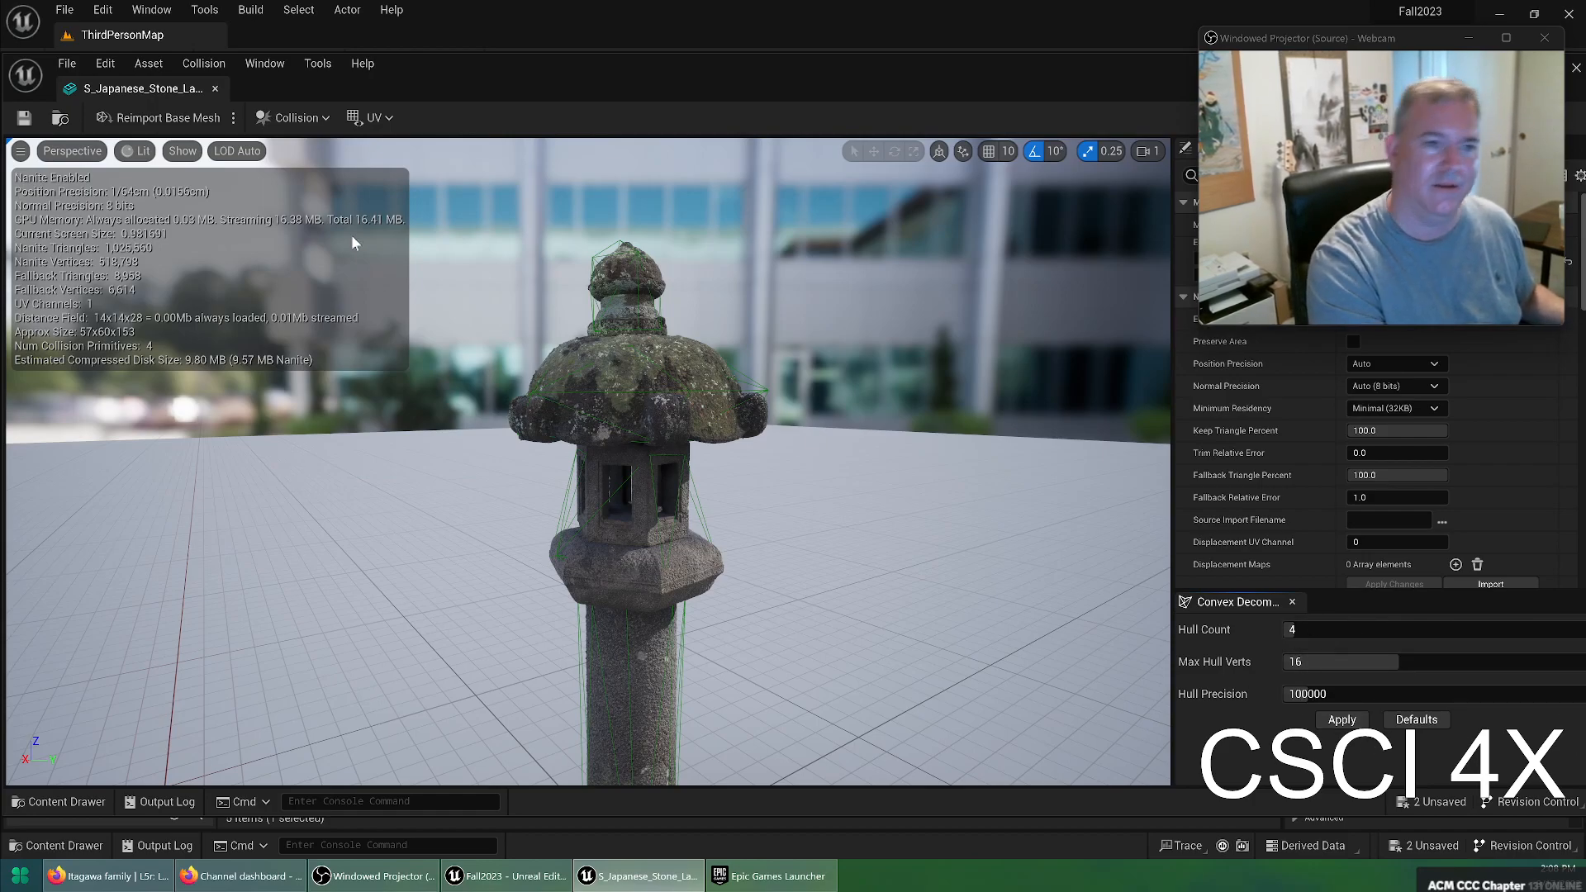
pyautogui.click(215, 89)
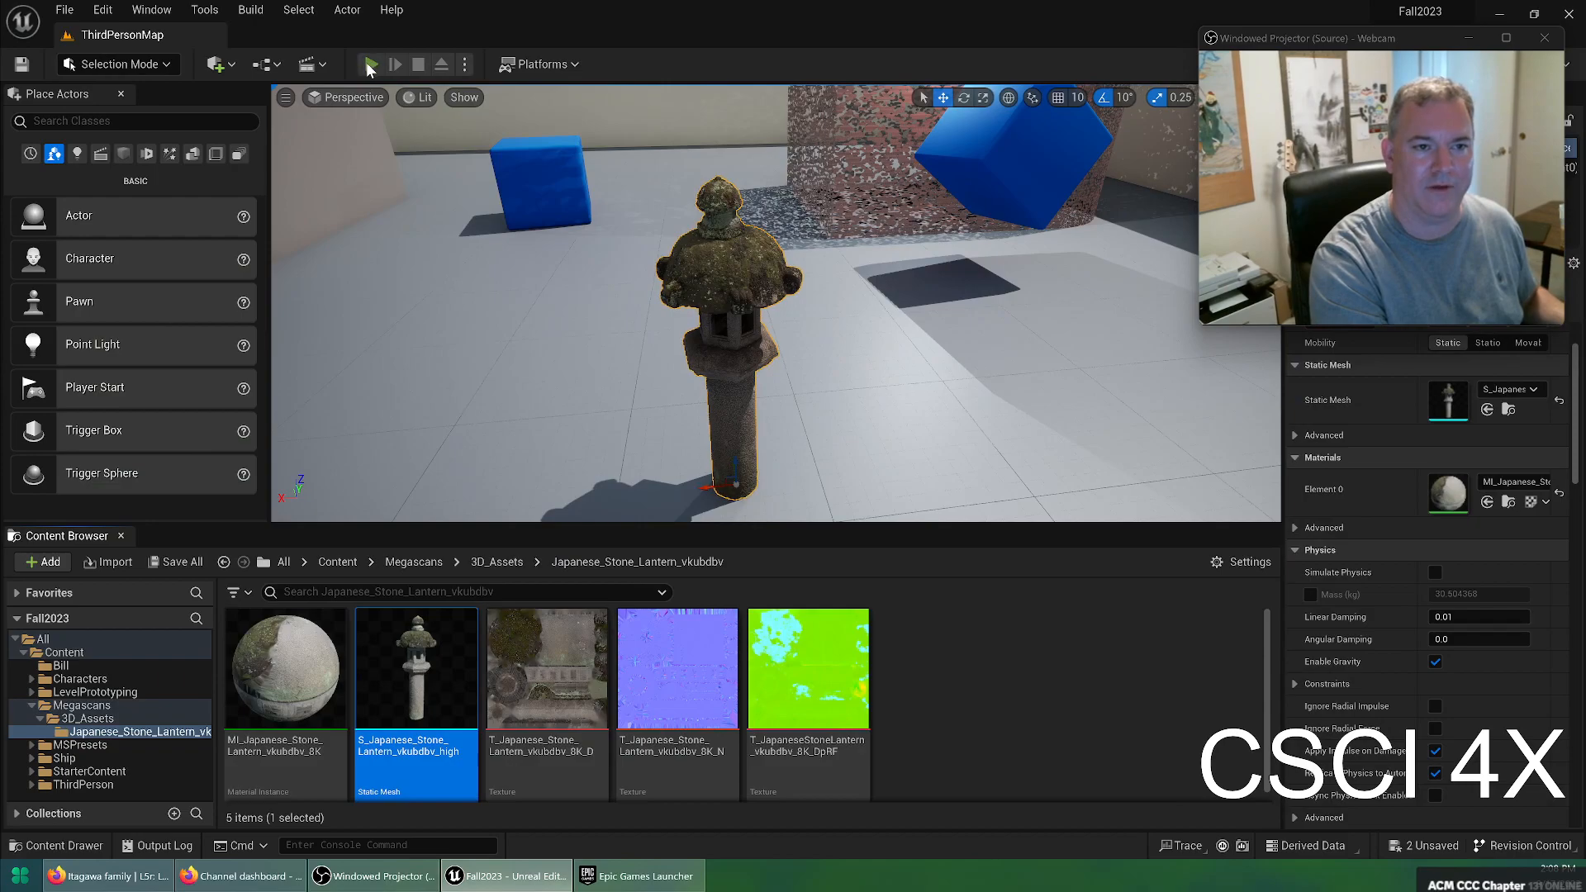
# Play the level and run the character into and jump onto the stone lantern to test its new collision
pyautogui.click(368, 64)
pyautogui.press('w')
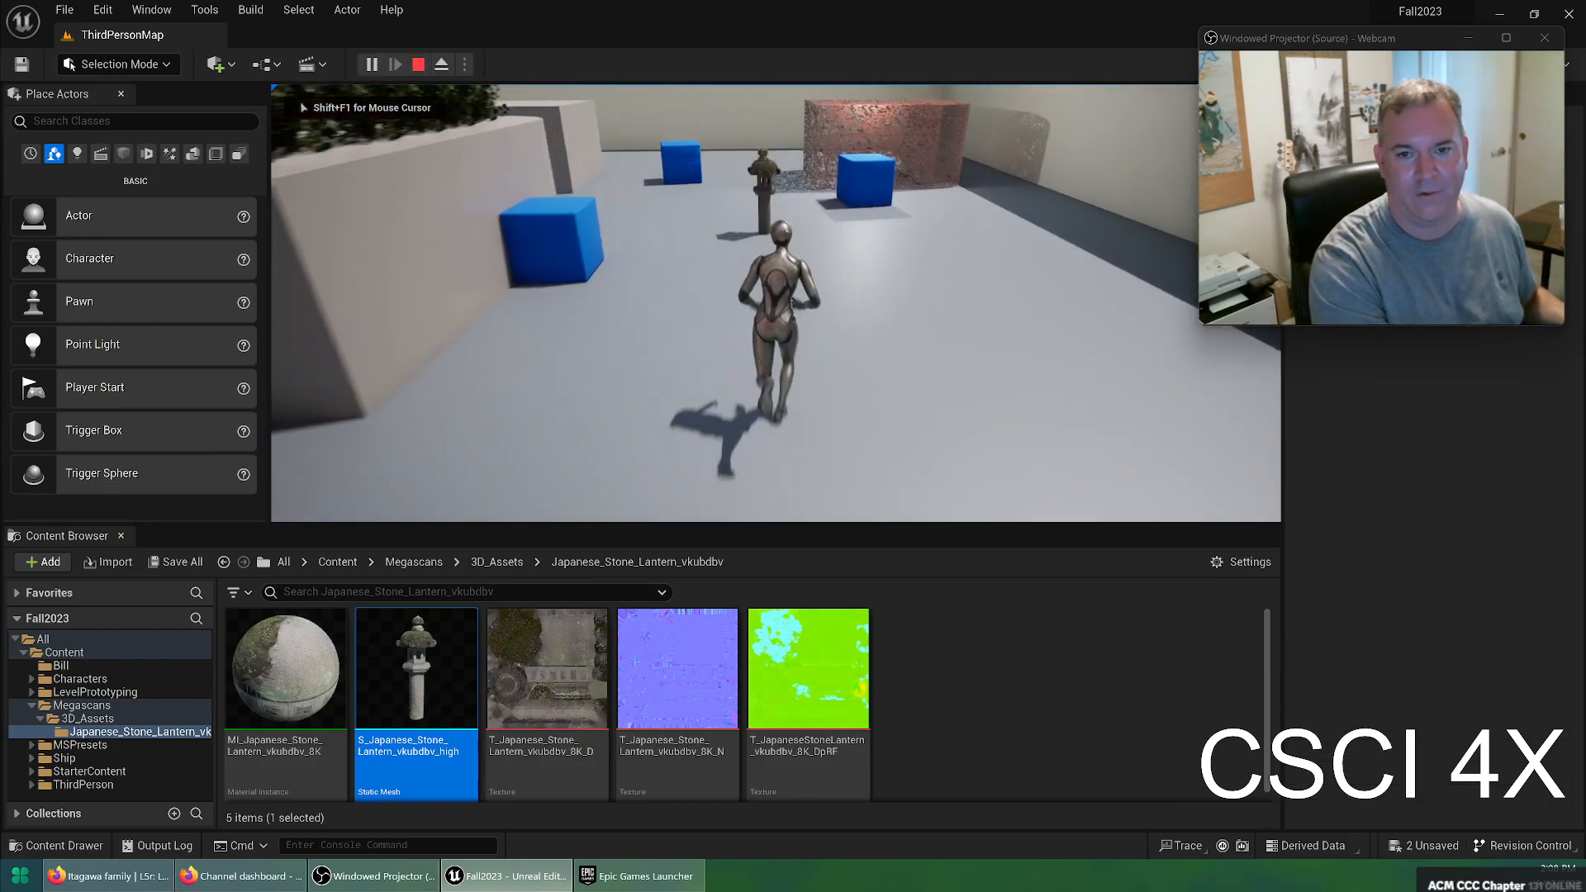
pyautogui.press('w')
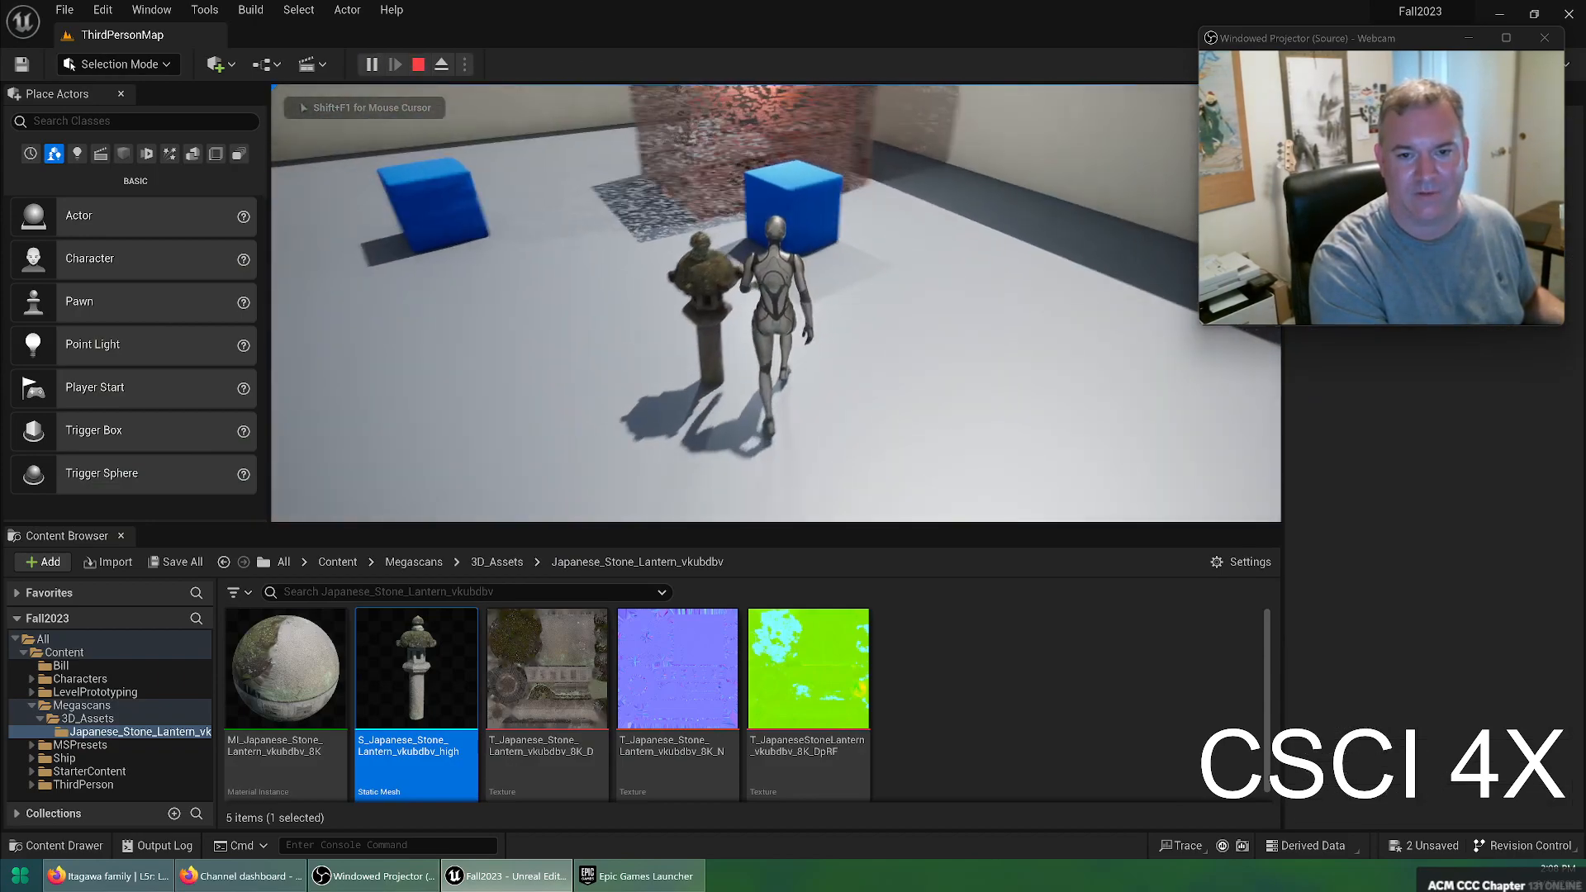
pyautogui.press('w')
pyautogui.press('space')
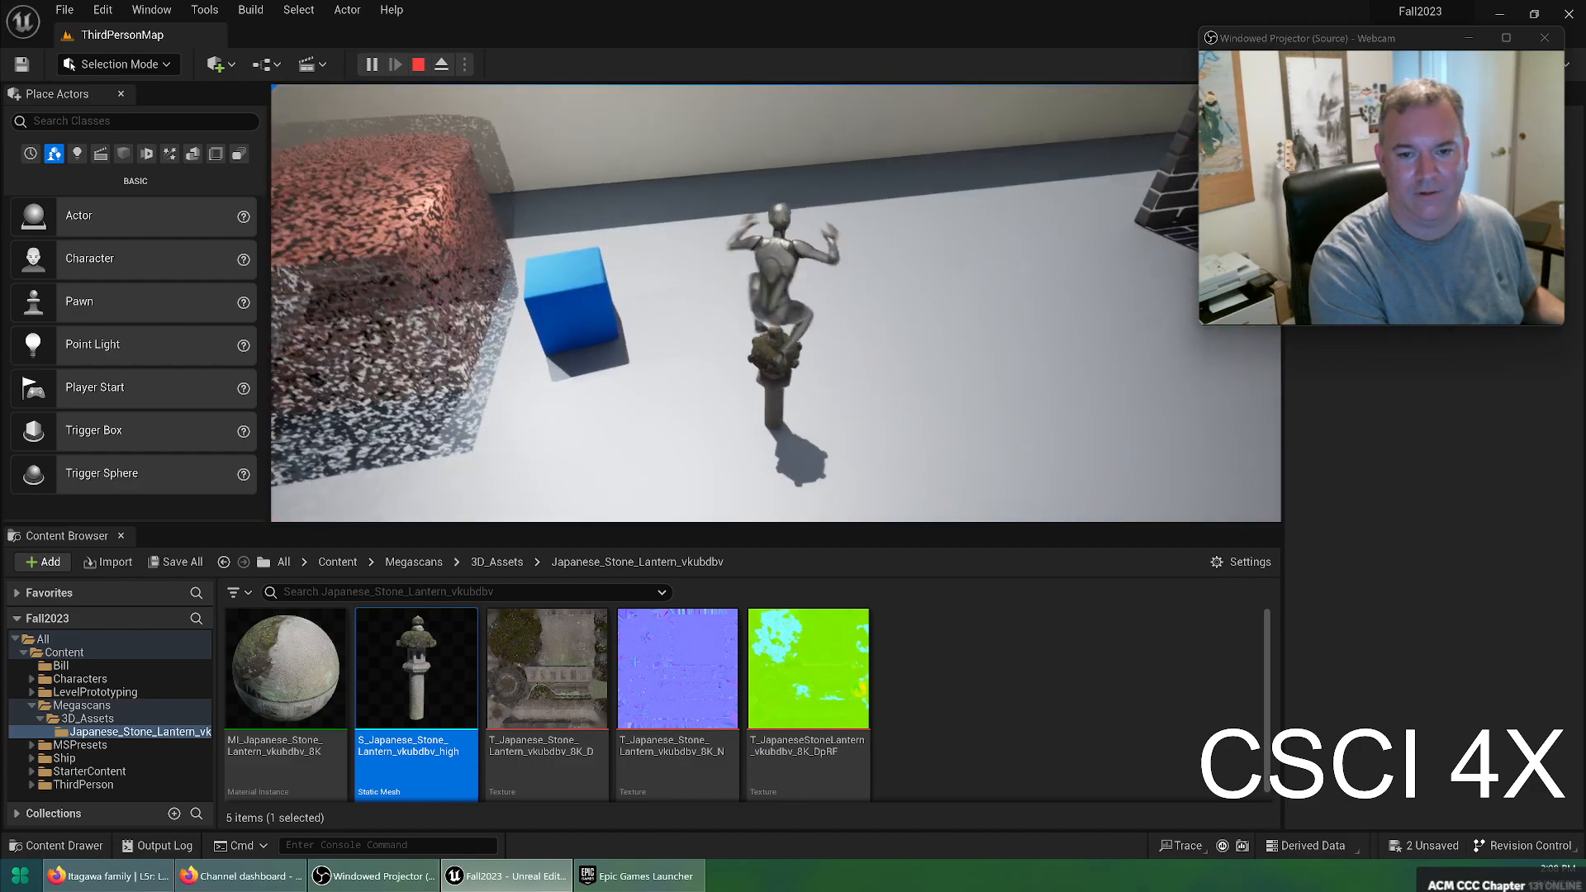
pyautogui.press('space')
pyautogui.press('w')
pyautogui.press('w')
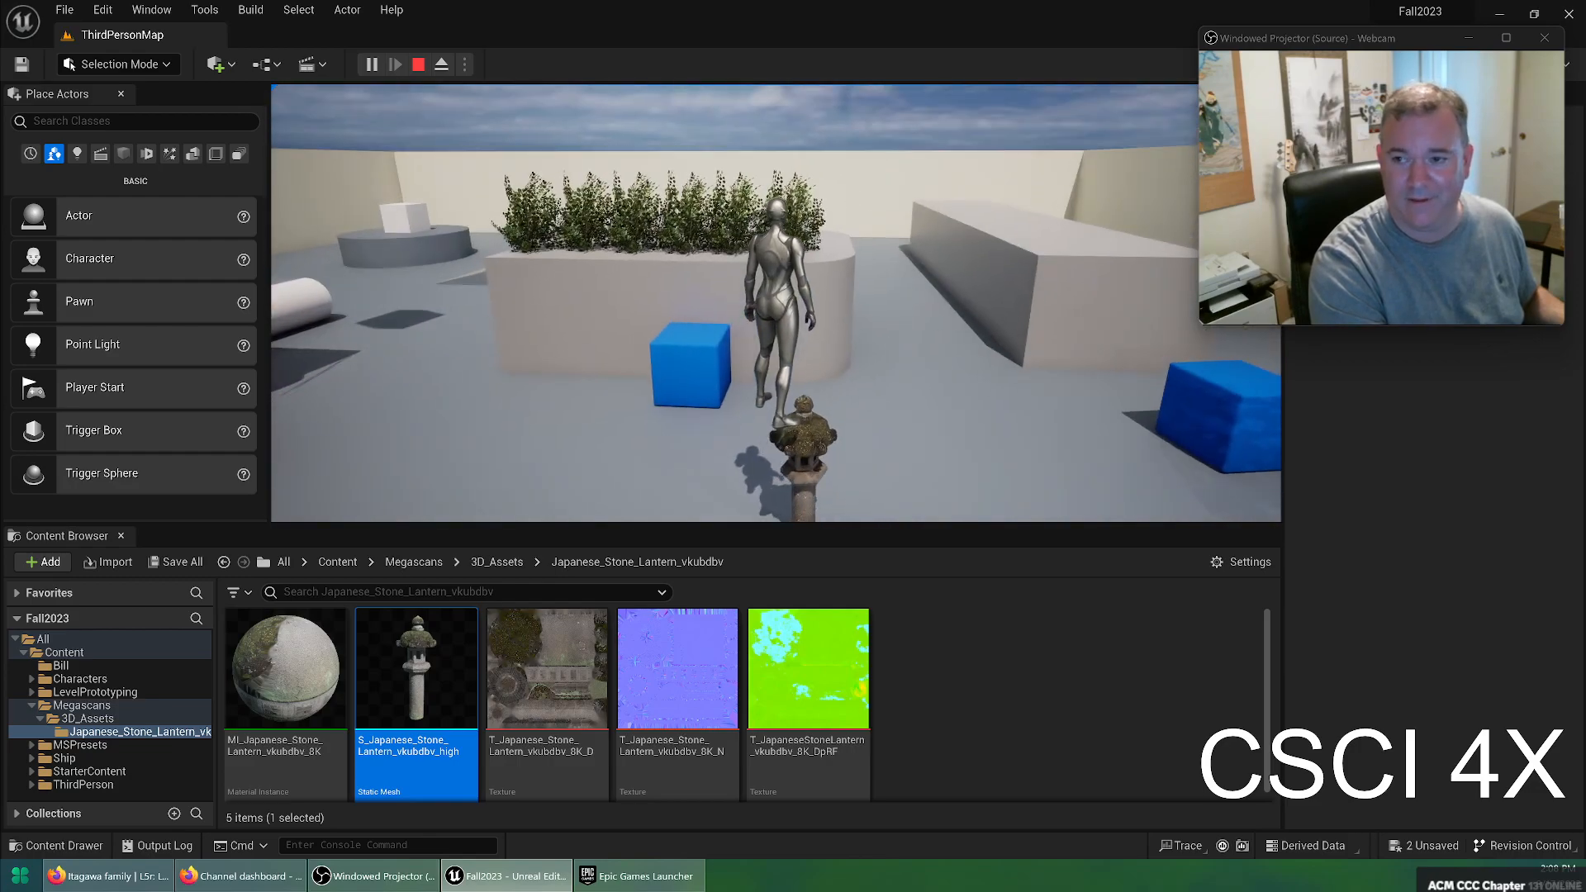
# Run and jump the character across the hedge platform and around the level's other obstacles, and stop playing
pyautogui.press('w')
pyautogui.press('space')
pyautogui.press('space')
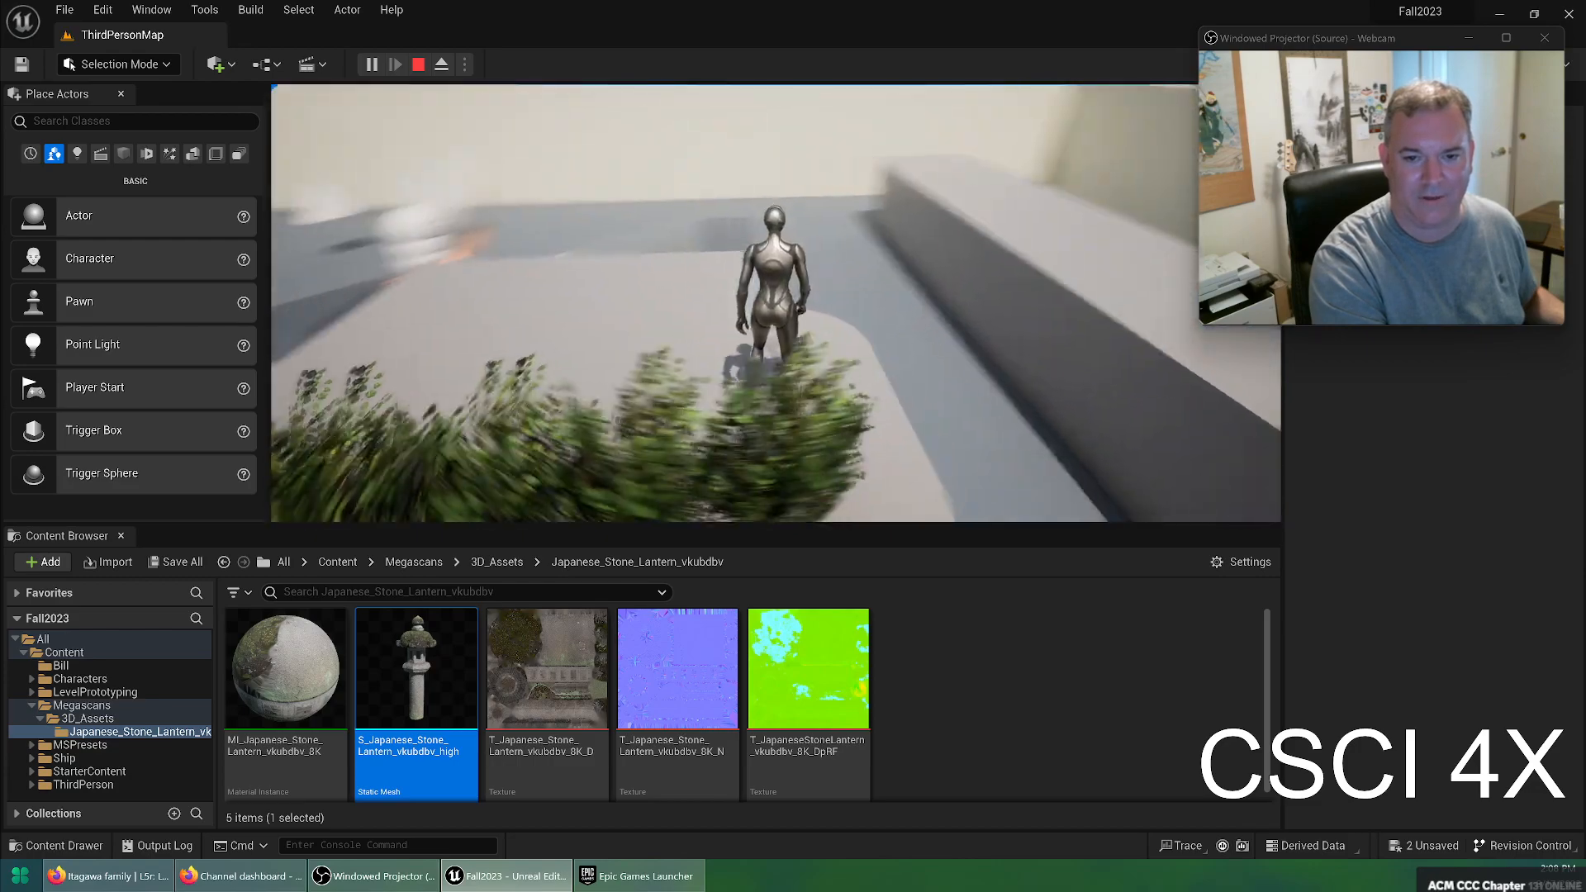
pyautogui.press('w')
pyautogui.press('w')
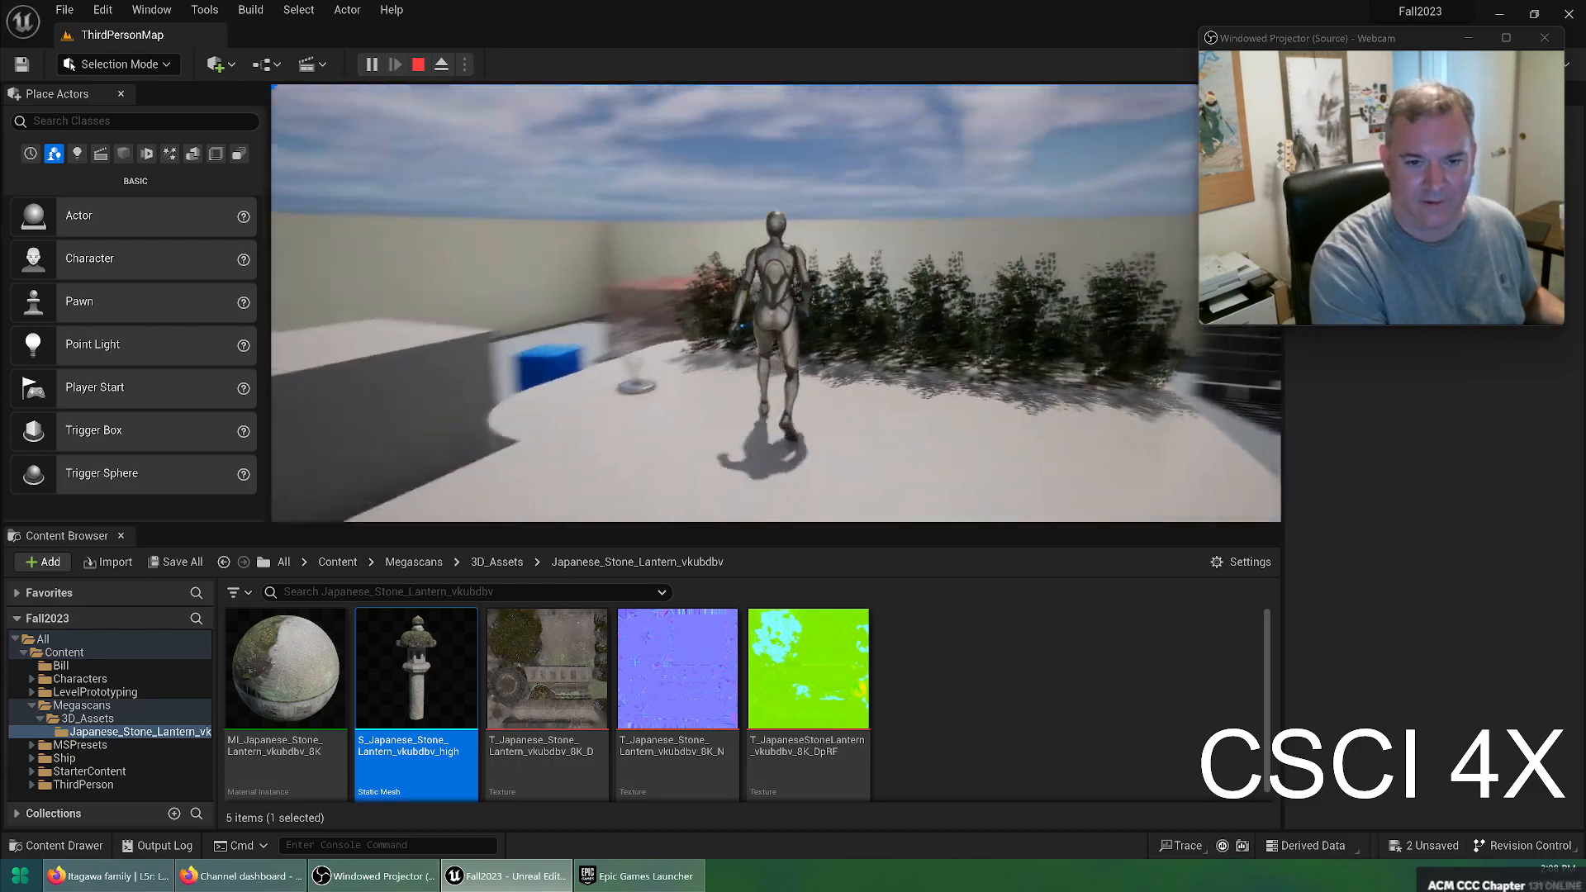
pyautogui.press('w')
pyautogui.press('a')
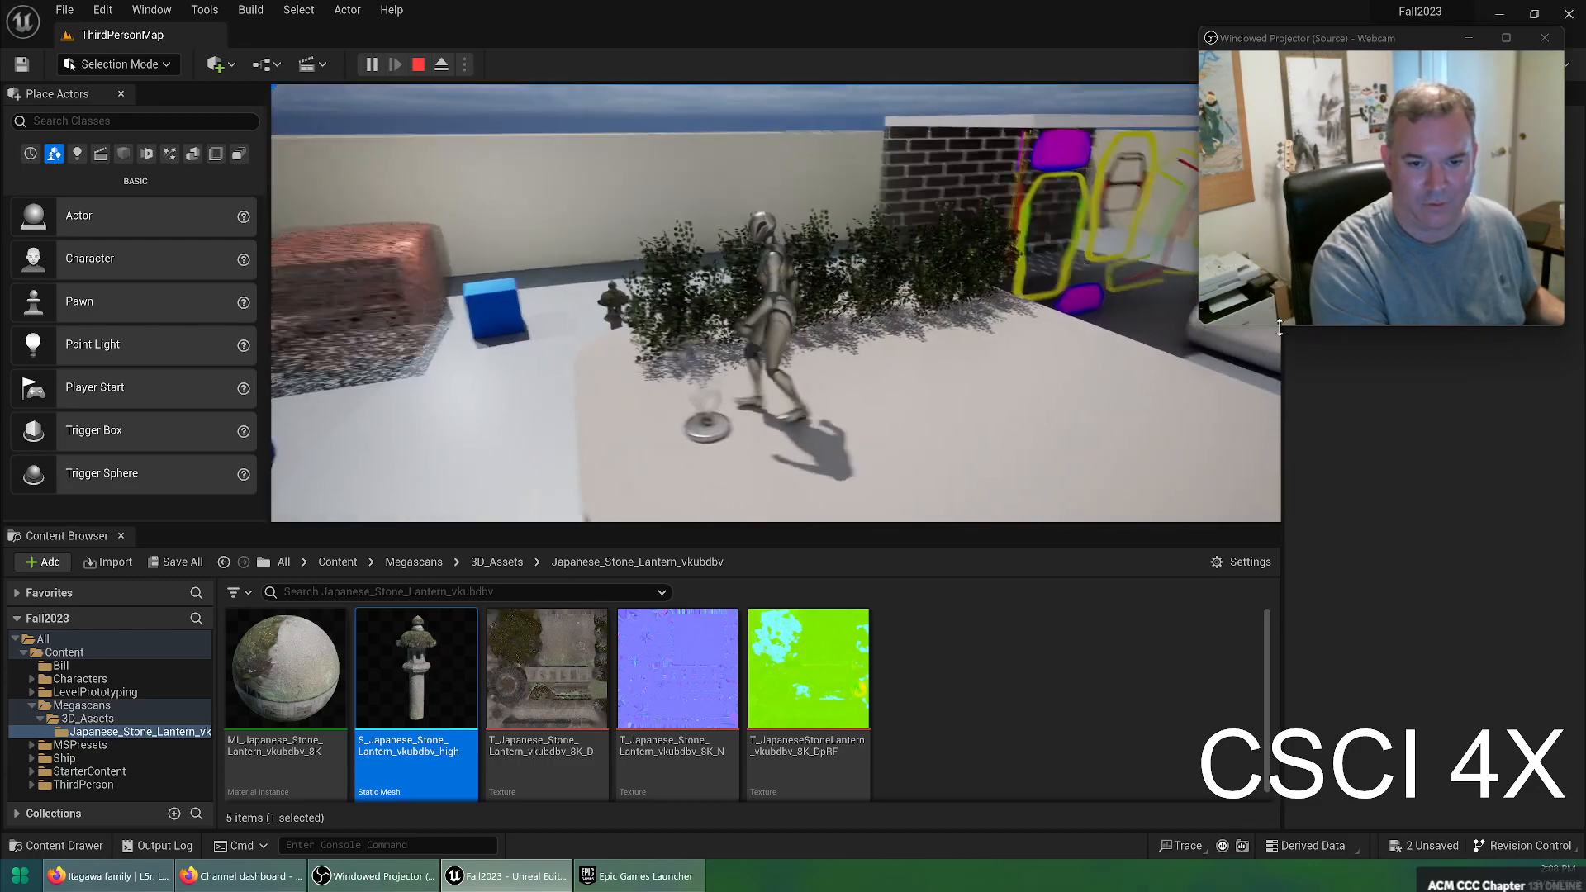
pyautogui.press('w')
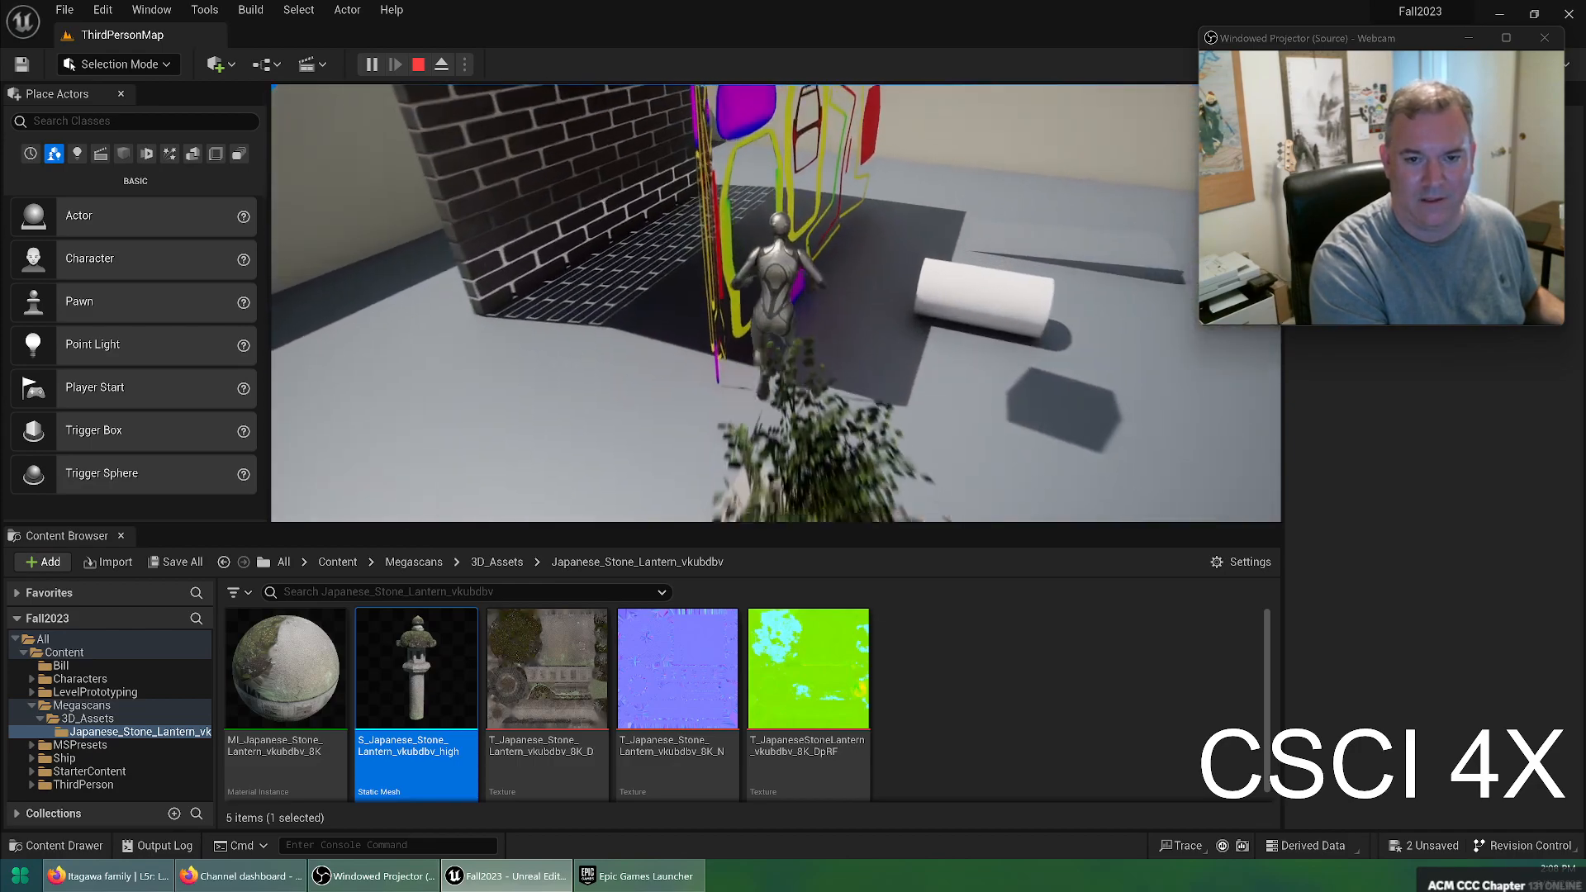
pyautogui.press('w')
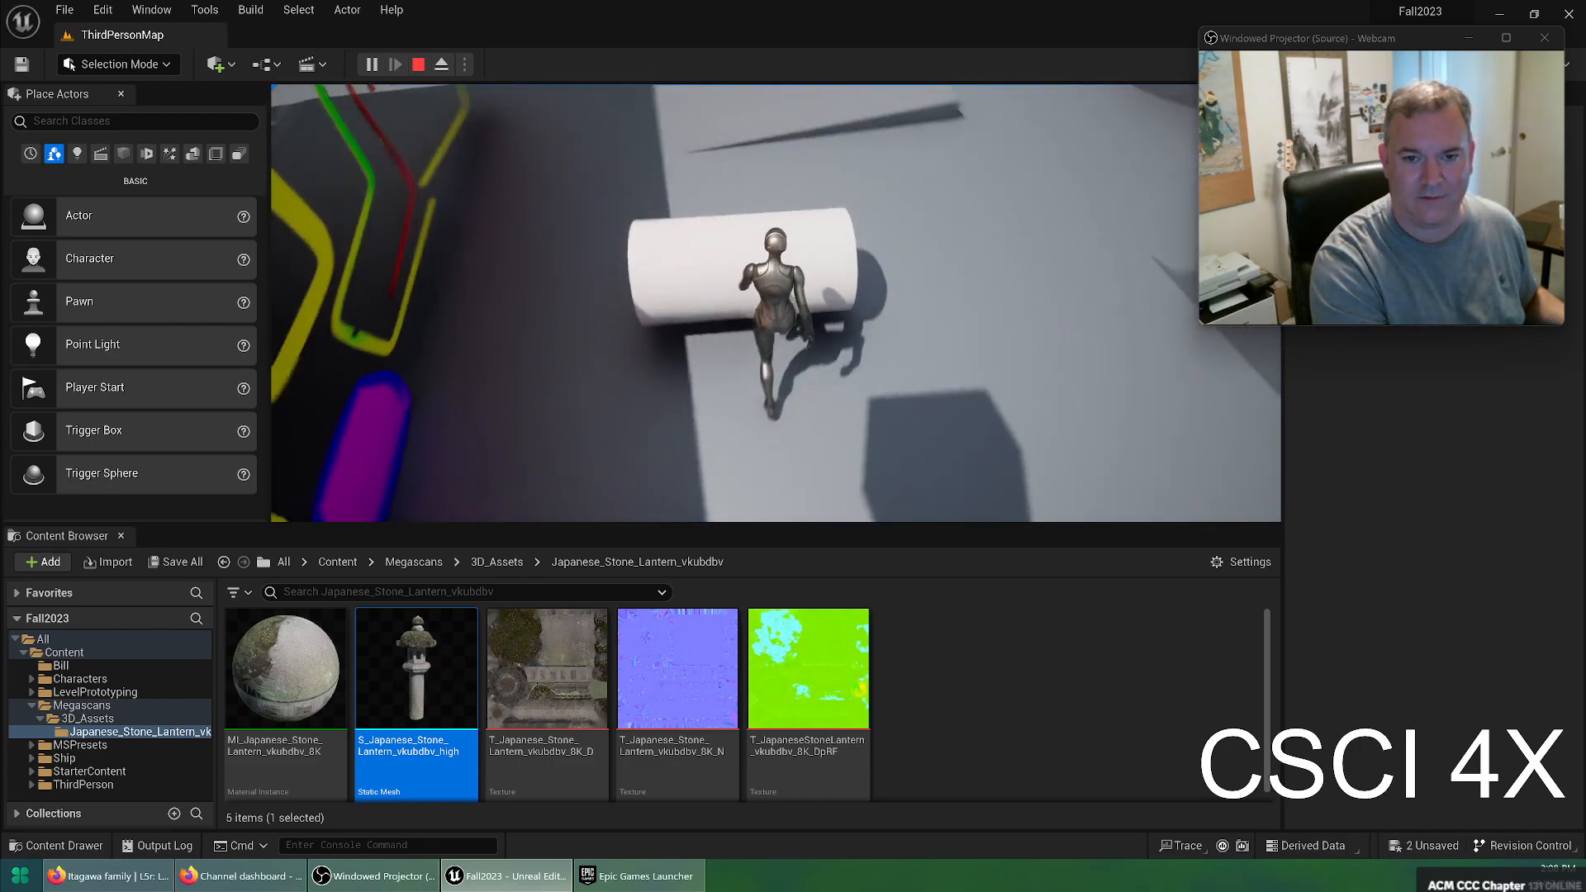
pyautogui.press('w')
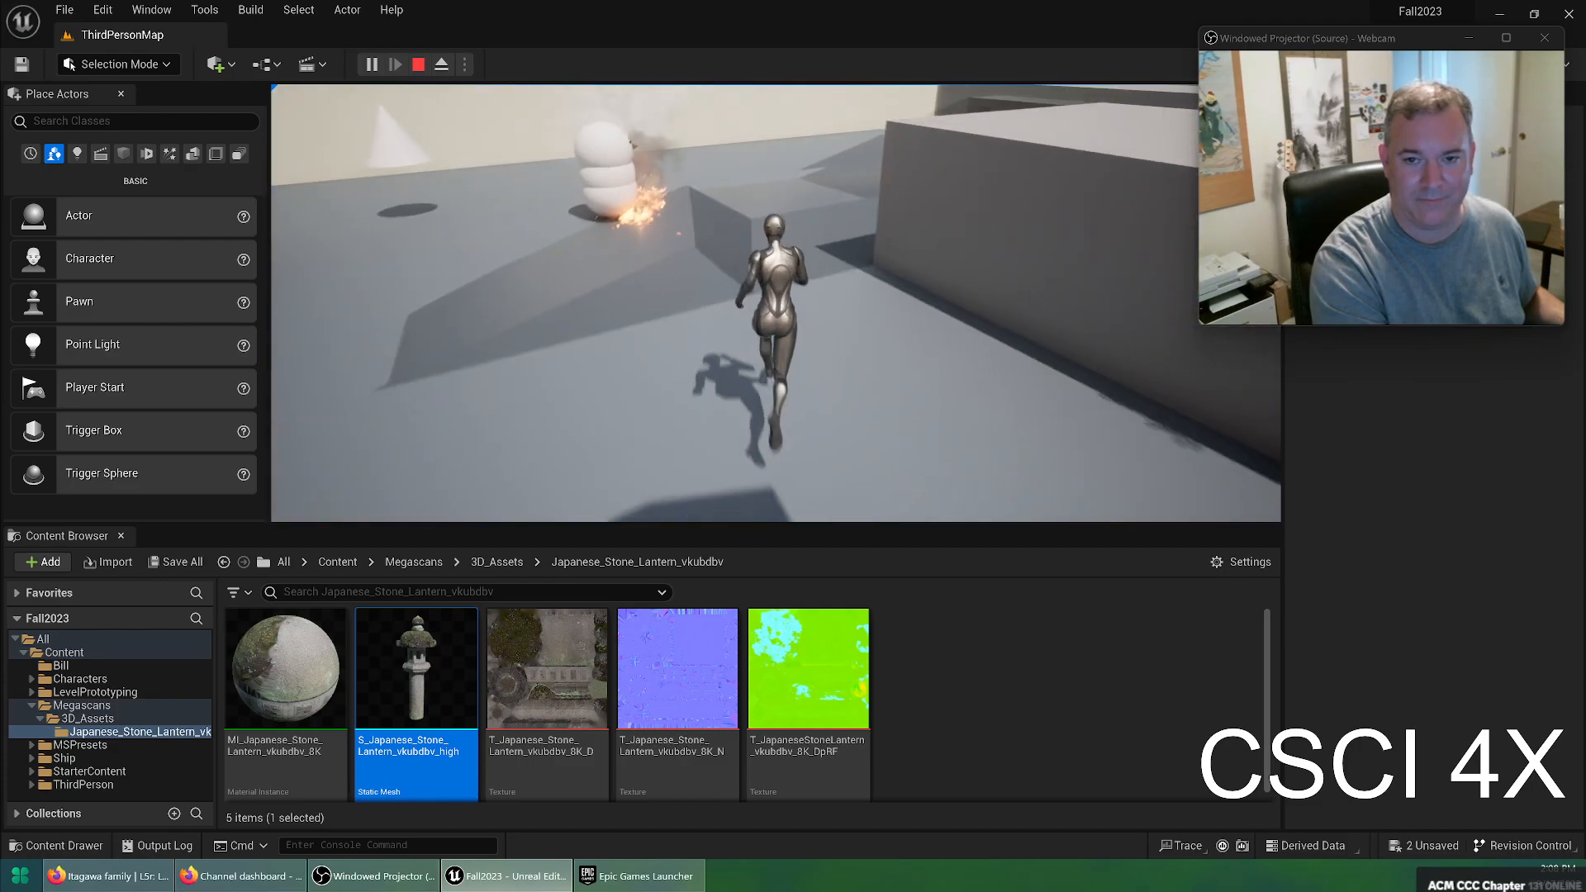
pyautogui.press('space')
pyautogui.press('w')
pyautogui.press('space')
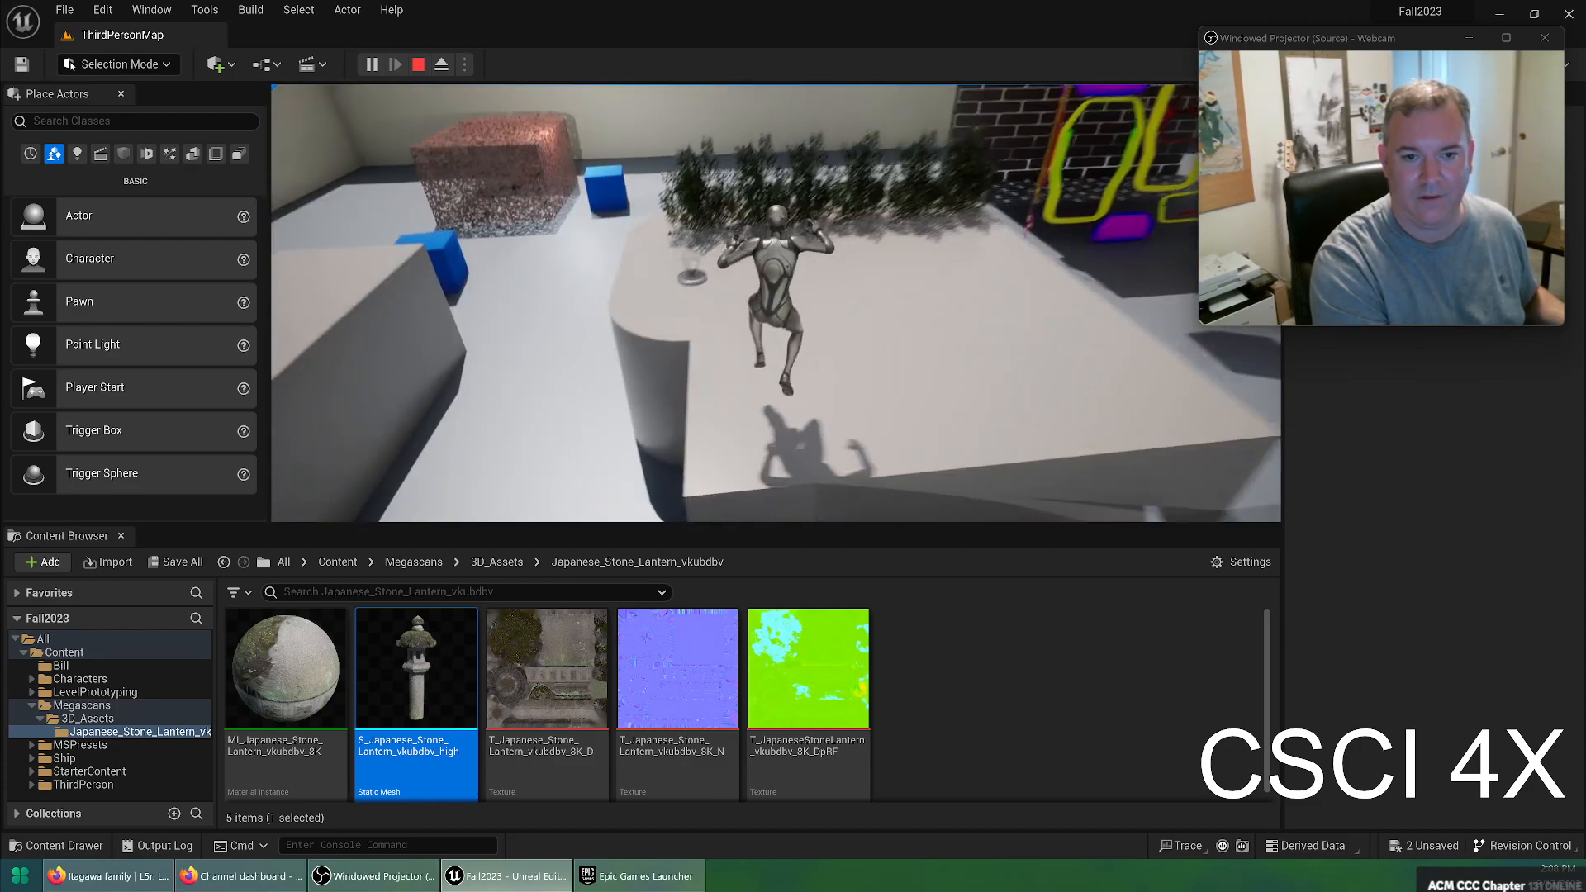
pyautogui.press('w')
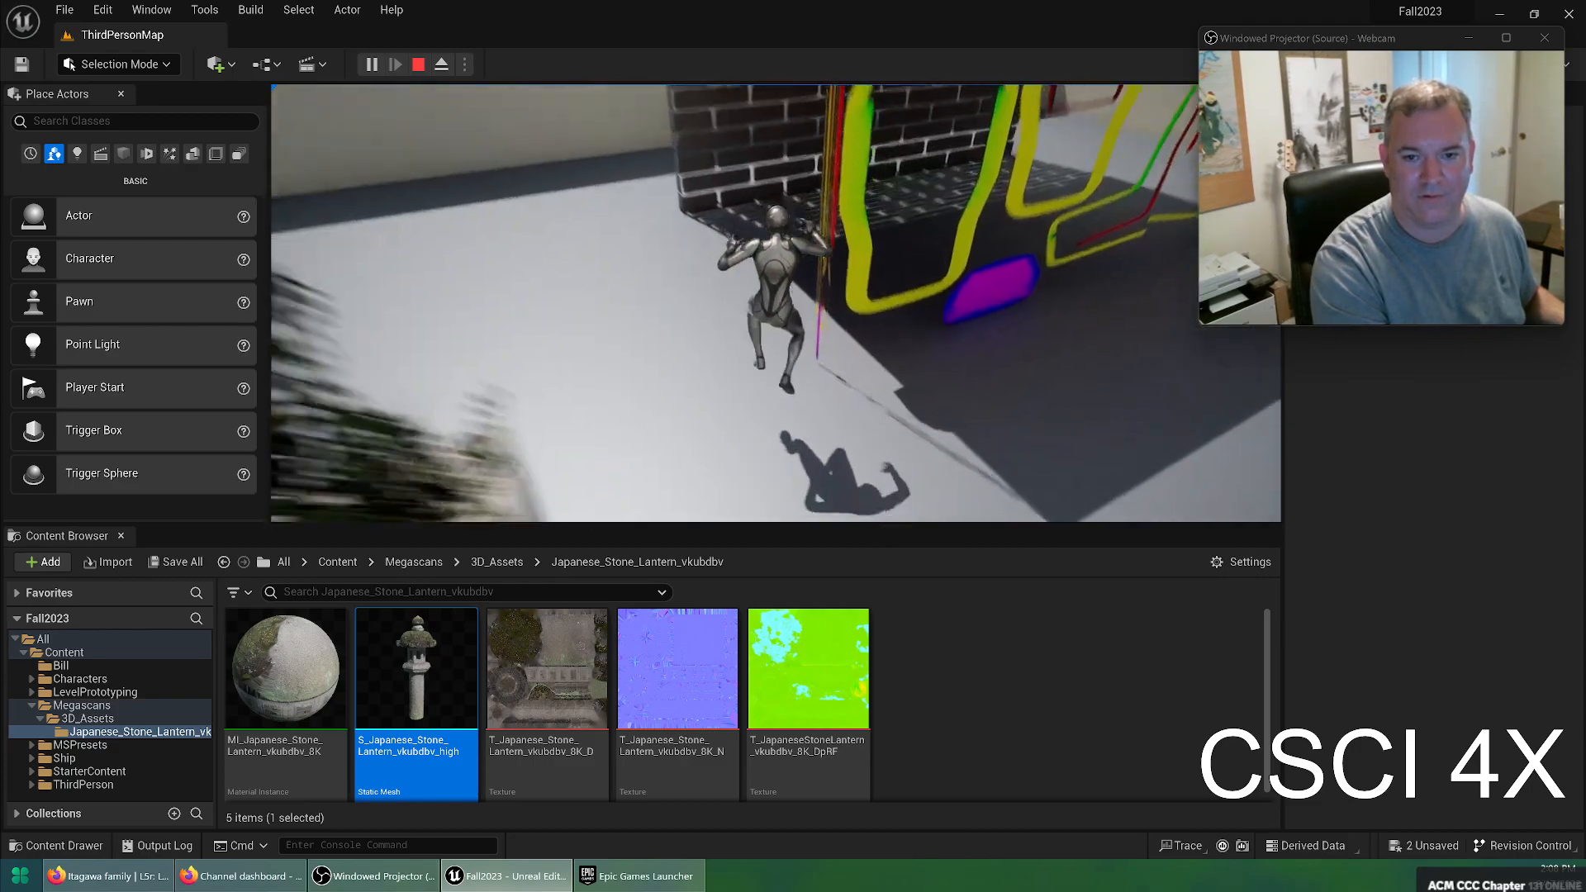
pyautogui.press('Escape')
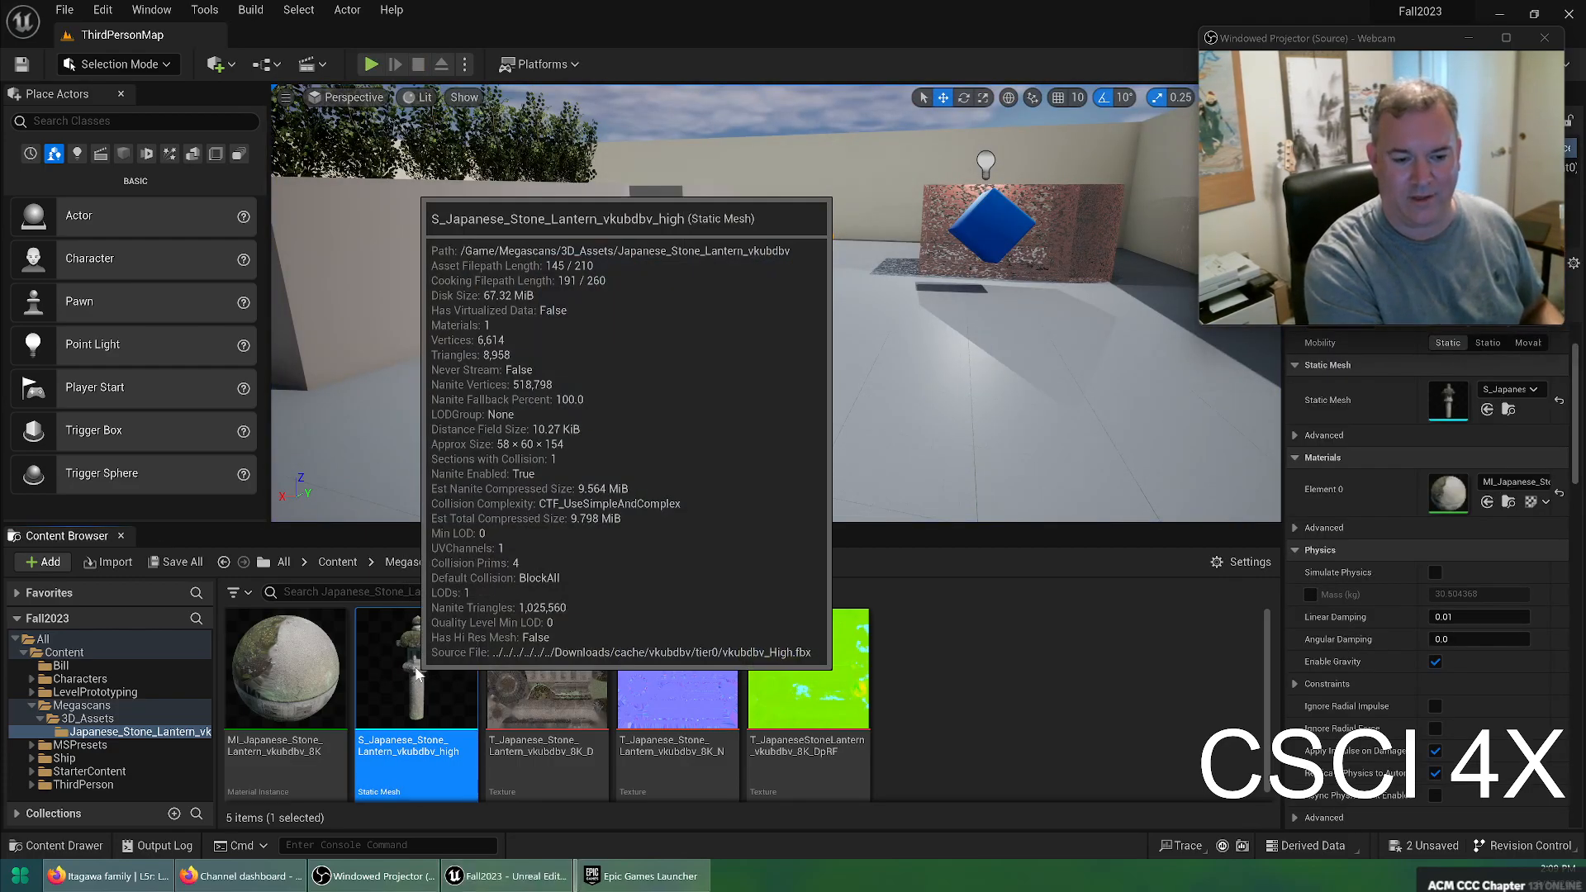
# Reopen the Japanese Stone Lantern static mesh, review its available collision options, and close the mesh editor
pyautogui.doubleClick(417, 674)
pyautogui.click(295, 117)
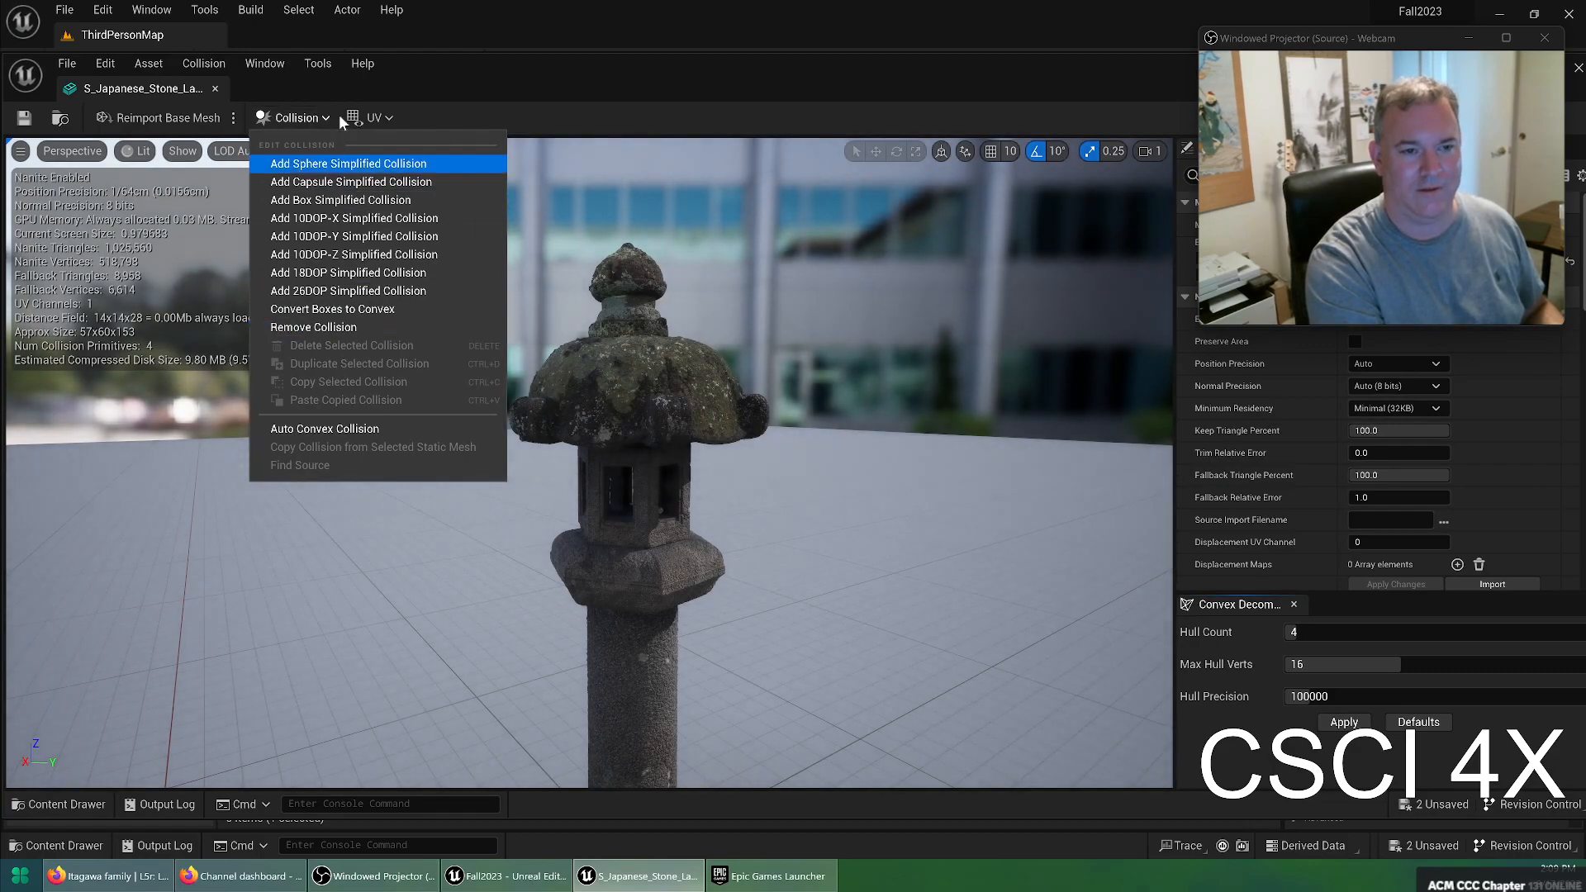
pyautogui.moveTo(284, 43); pyautogui.dragTo(285, 44)
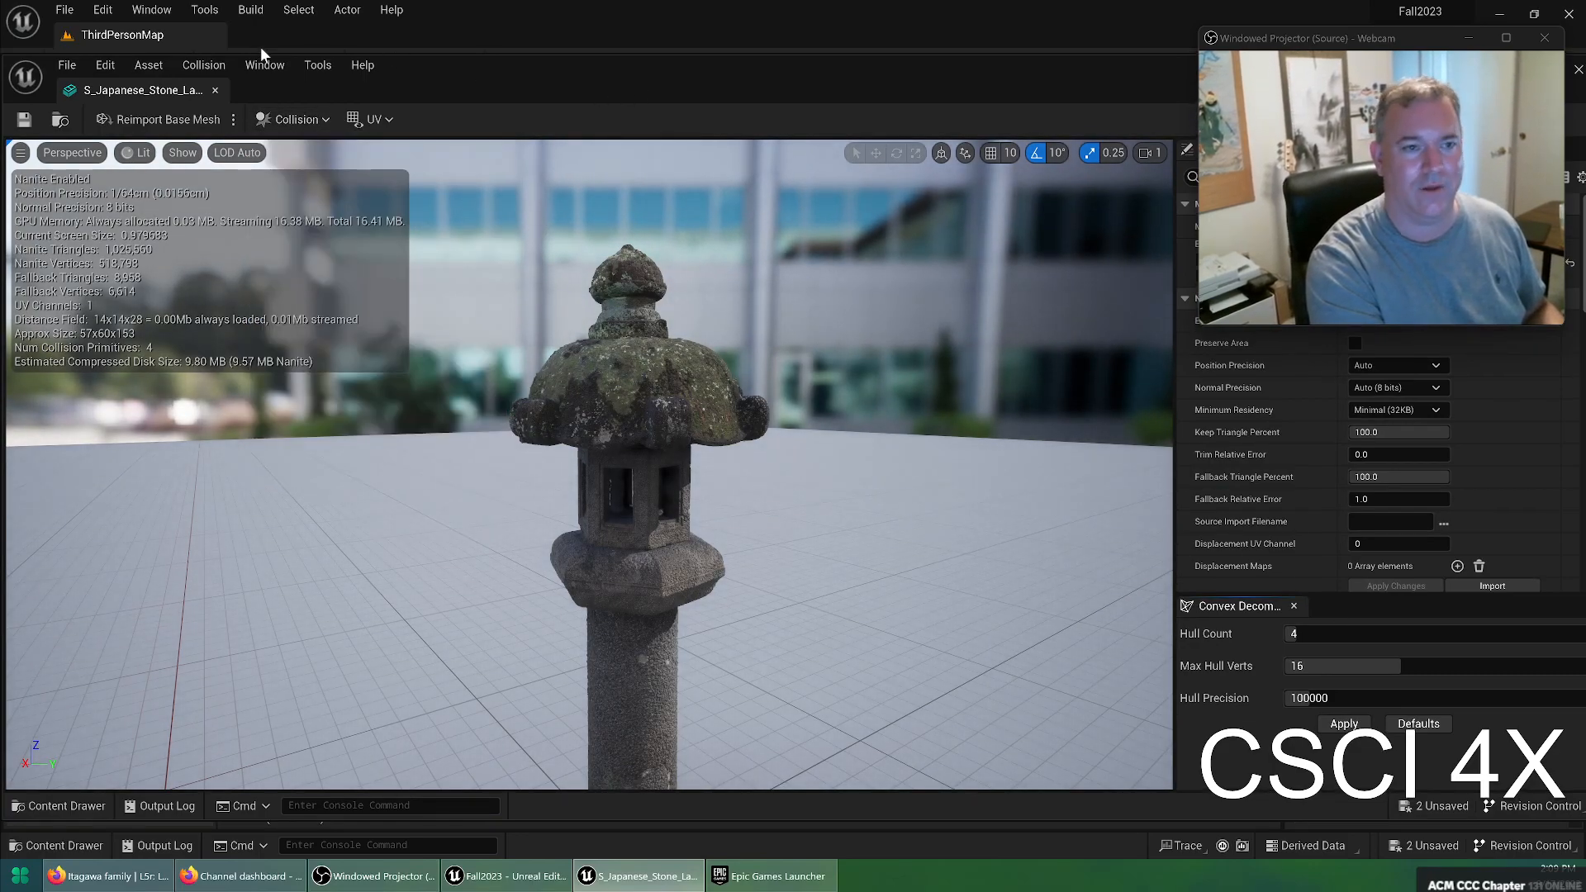
pyautogui.click(216, 90)
# Delete the four boundary walls surrounding the level's floor
pyautogui.moveTo(716, 301); pyautogui.dragTo(1025, 334, button='right')
pyautogui.moveTo(775, 302); pyautogui.dragTo(1074, 303, button='right')
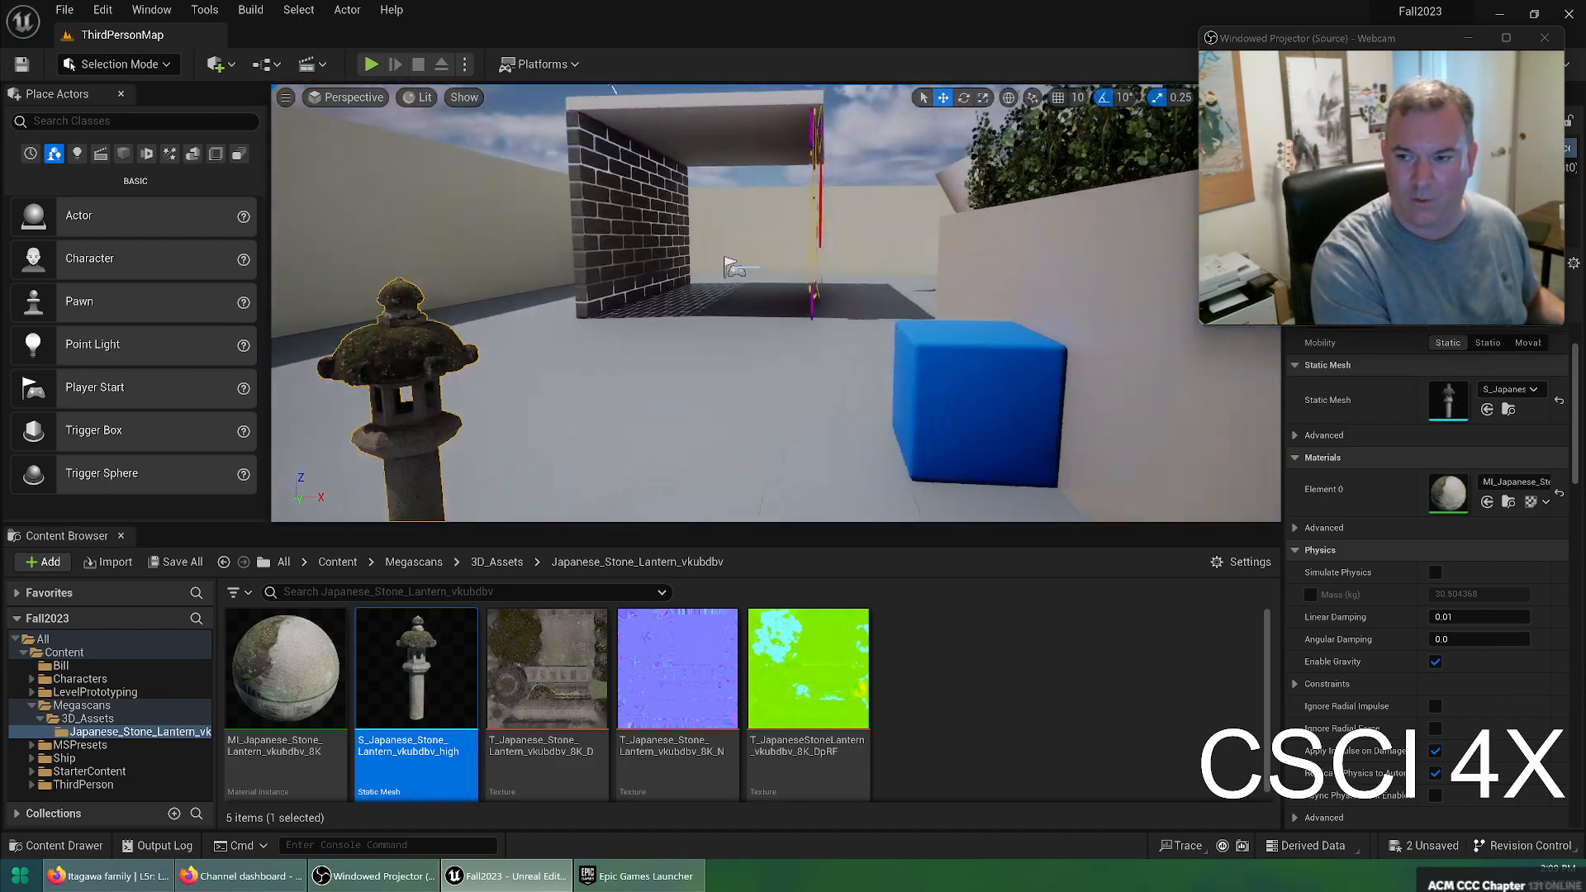
pyautogui.moveTo(775, 302); pyautogui.dragTo(1033, 297, button='right')
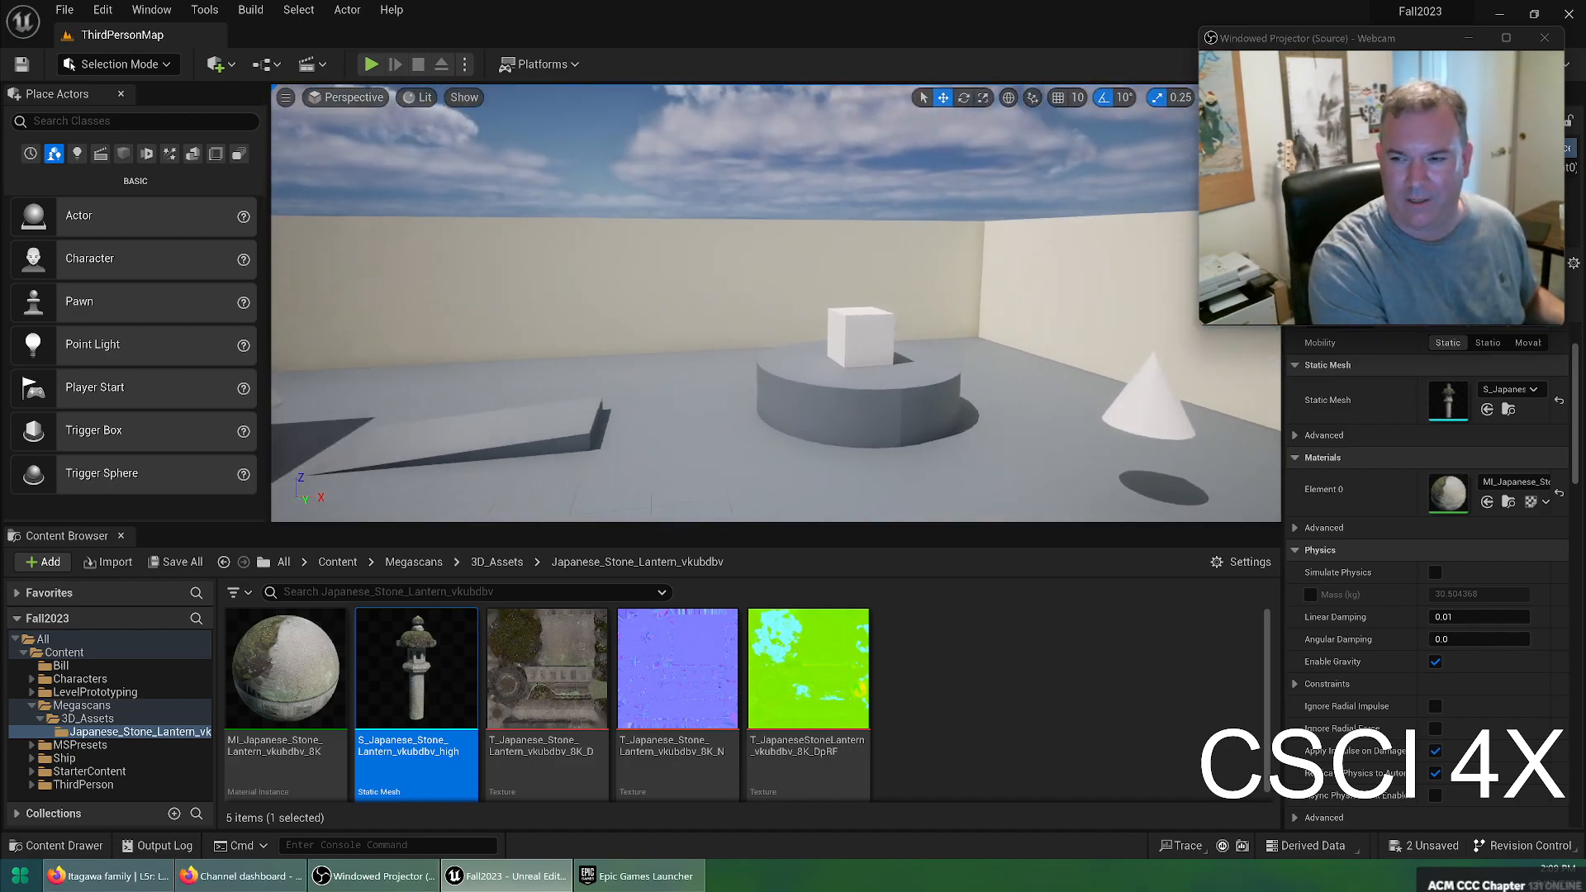
pyautogui.moveTo(775, 302); pyautogui.dragTo(671, 350, button='right')
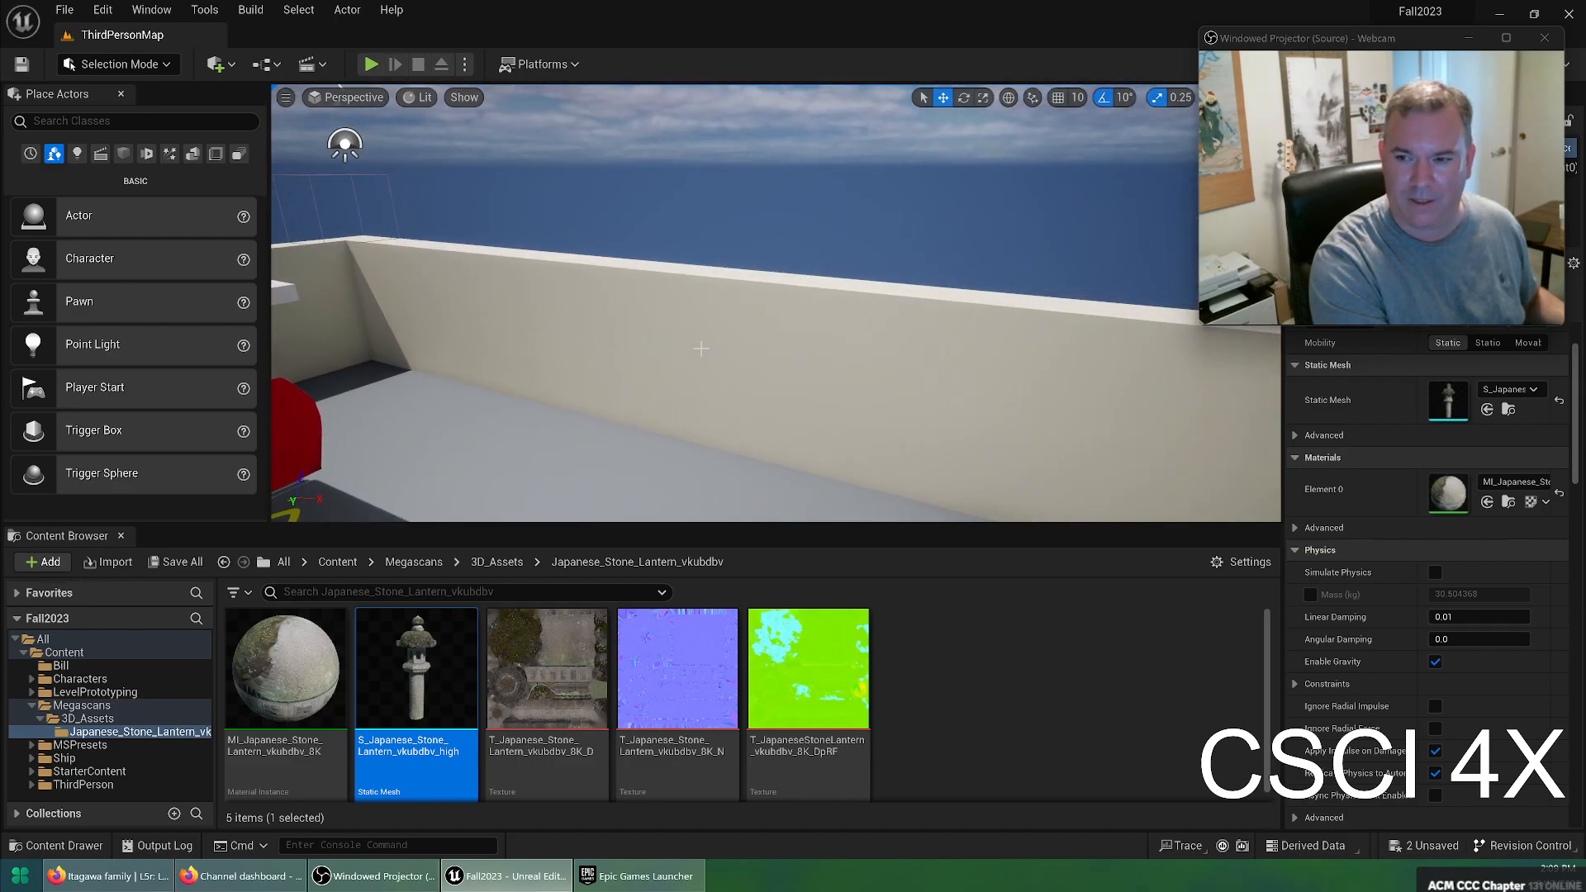
pyautogui.press('Delete')
pyautogui.moveTo(494, 385); pyautogui.dragTo(909, 351, button='right')
pyautogui.click(598, 390)
pyautogui.press('Delete')
pyautogui.click(694, 352)
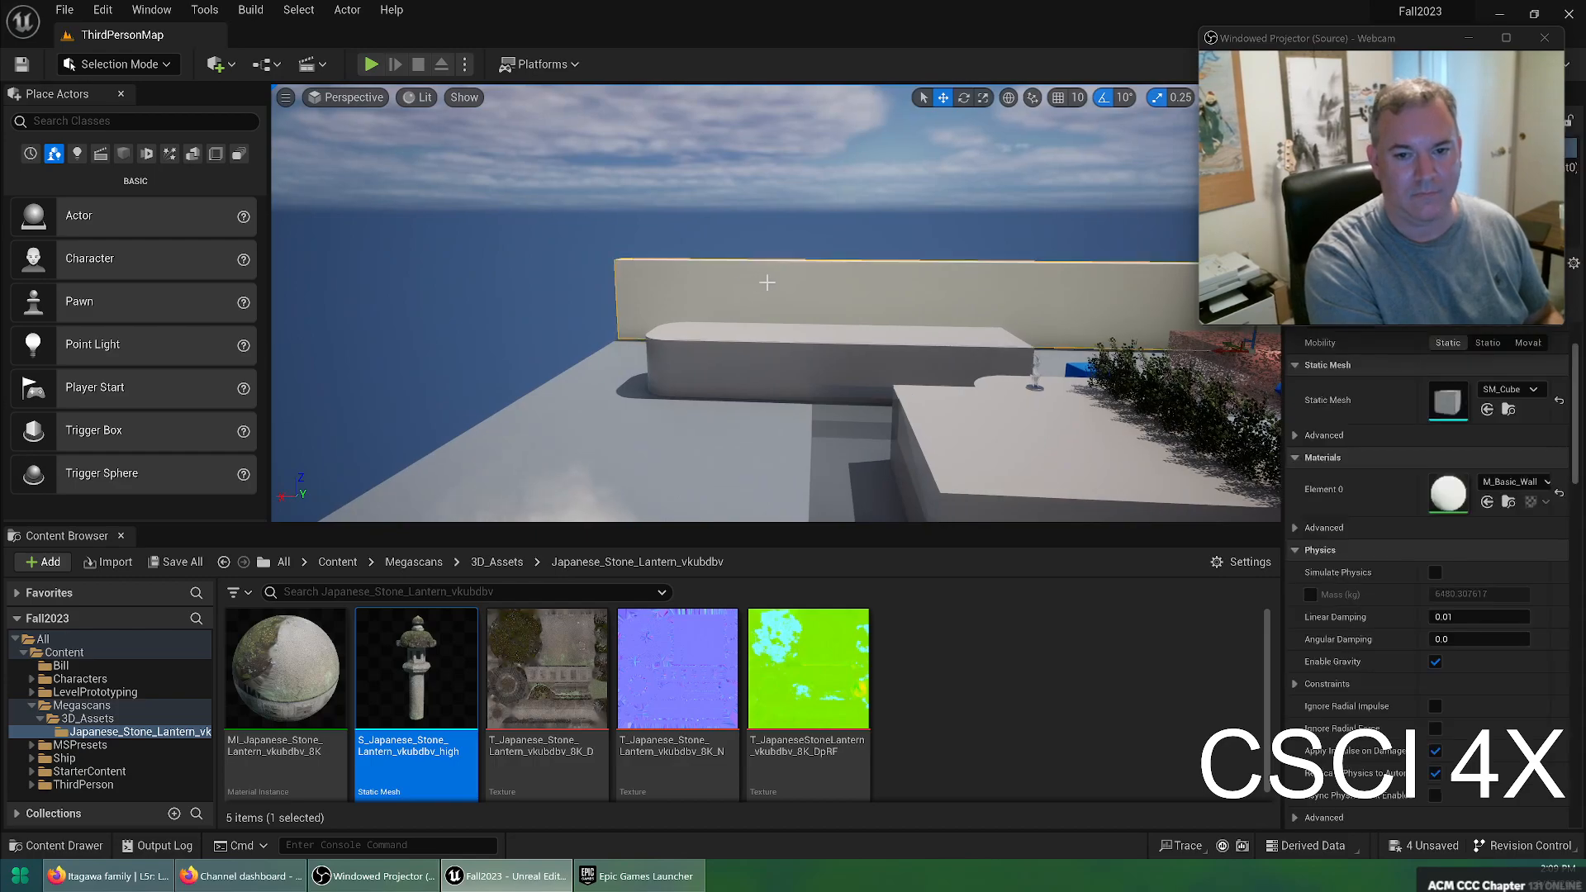
pyautogui.press('Delete')
pyautogui.moveTo(765, 276); pyautogui.dragTo(1272, 310, button='right')
pyautogui.click(963, 296)
pyautogui.press('Delete')
# Delete the "Third Person Template" text from the level floor
pyautogui.press('w')
pyautogui.press('s')
pyautogui.press('e')
pyautogui.moveTo(685, 388); pyautogui.dragTo(685, 453, button='right')
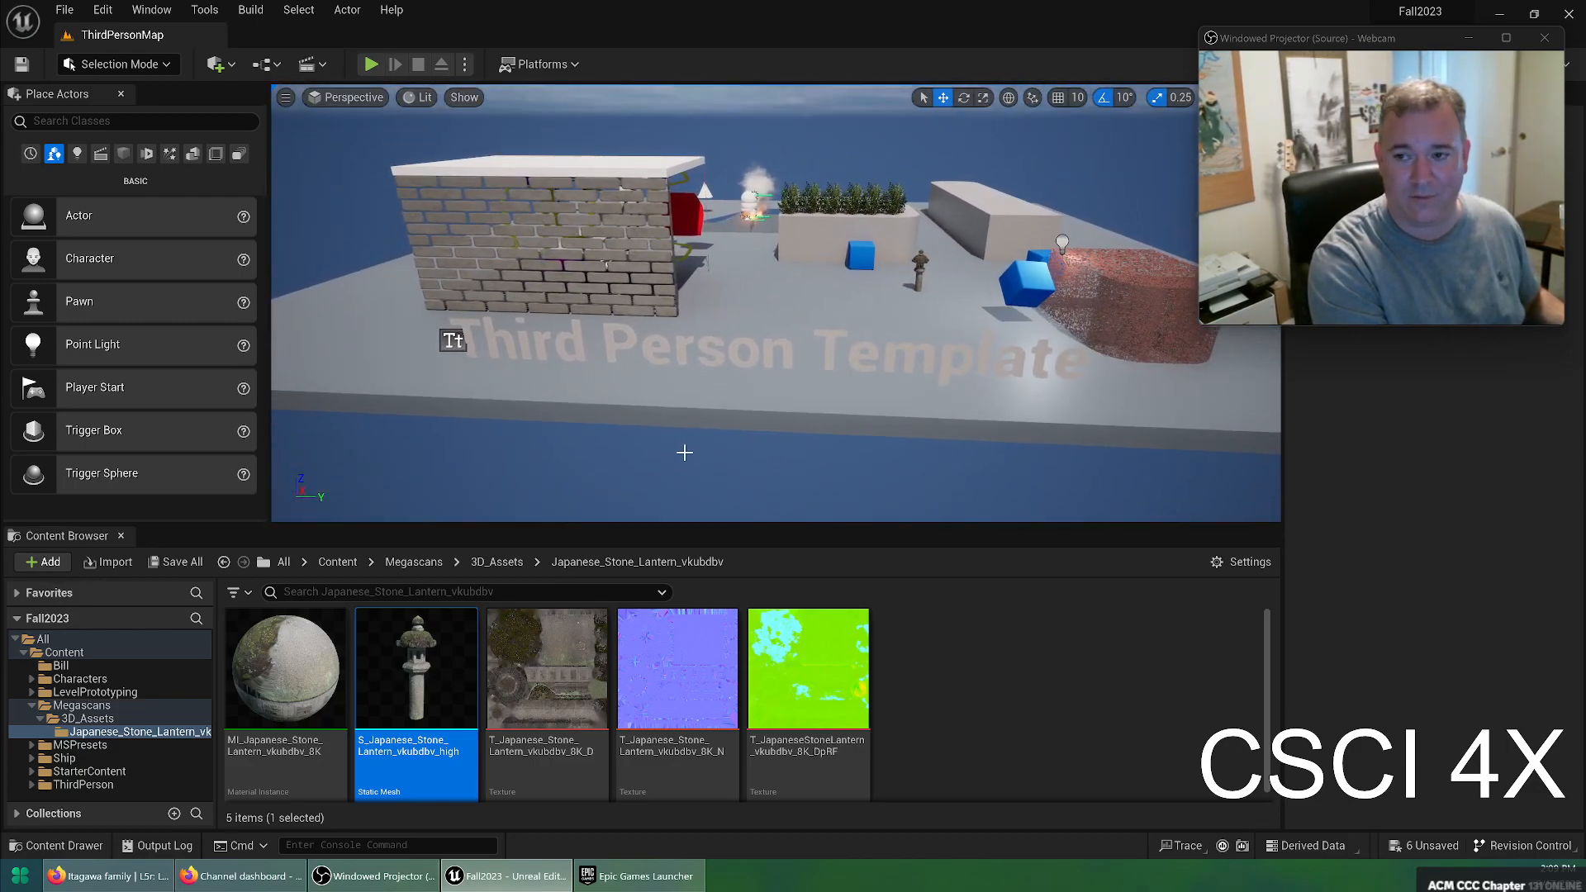
pyautogui.click(832, 348)
pyautogui.press('Delete')
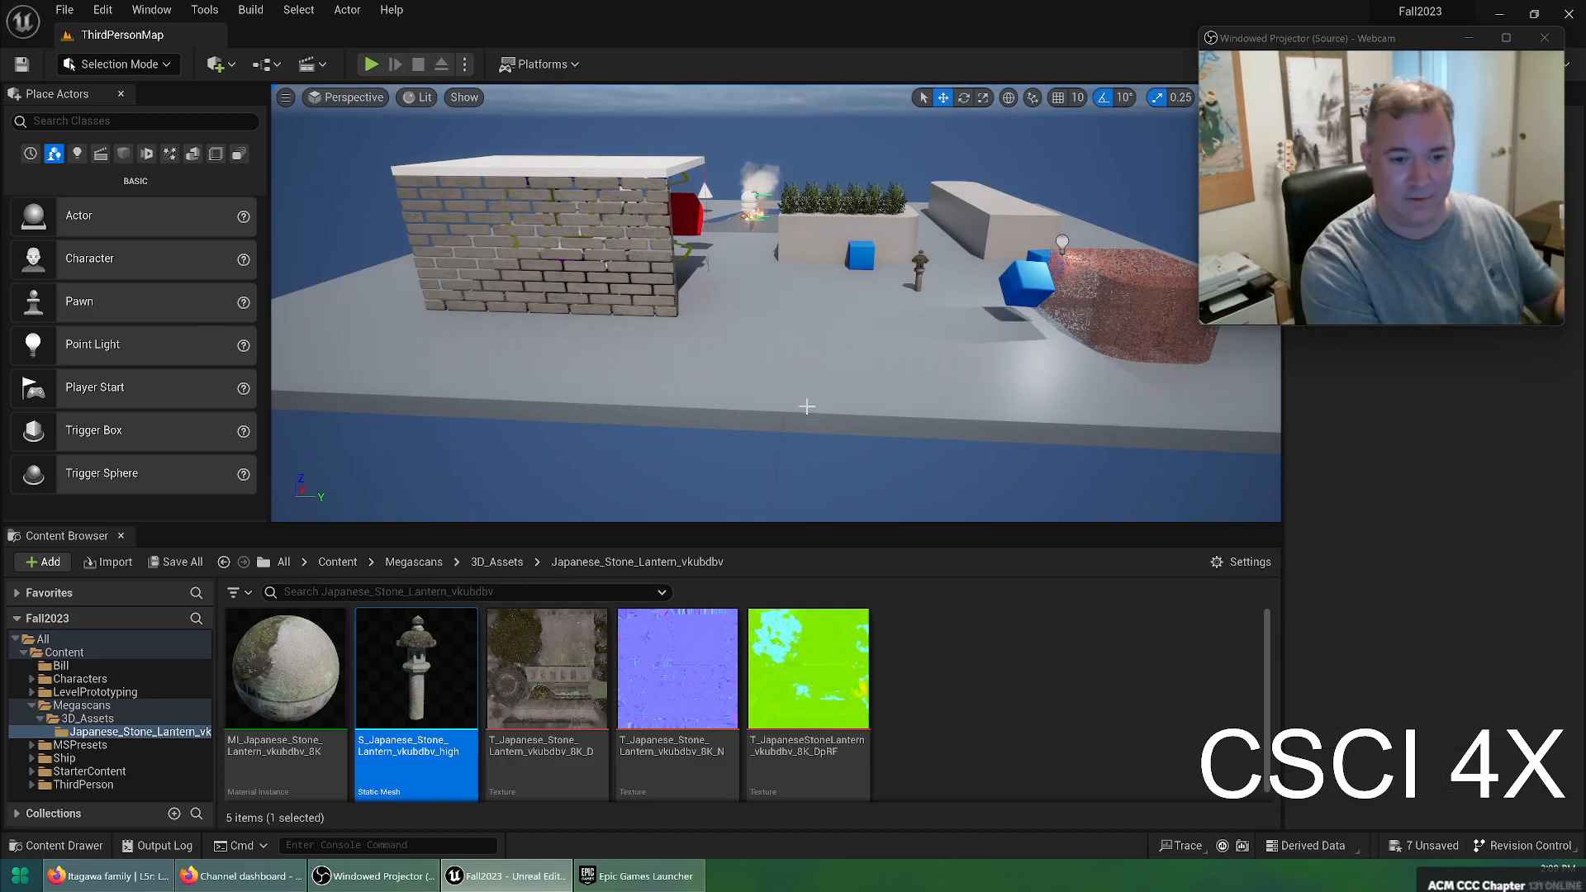
# Select the large block with the Bill_Mat material and survey the rest of the open level
pyautogui.press('w')
pyautogui.moveTo(683, 293); pyautogui.dragTo(851, 248, button='right')
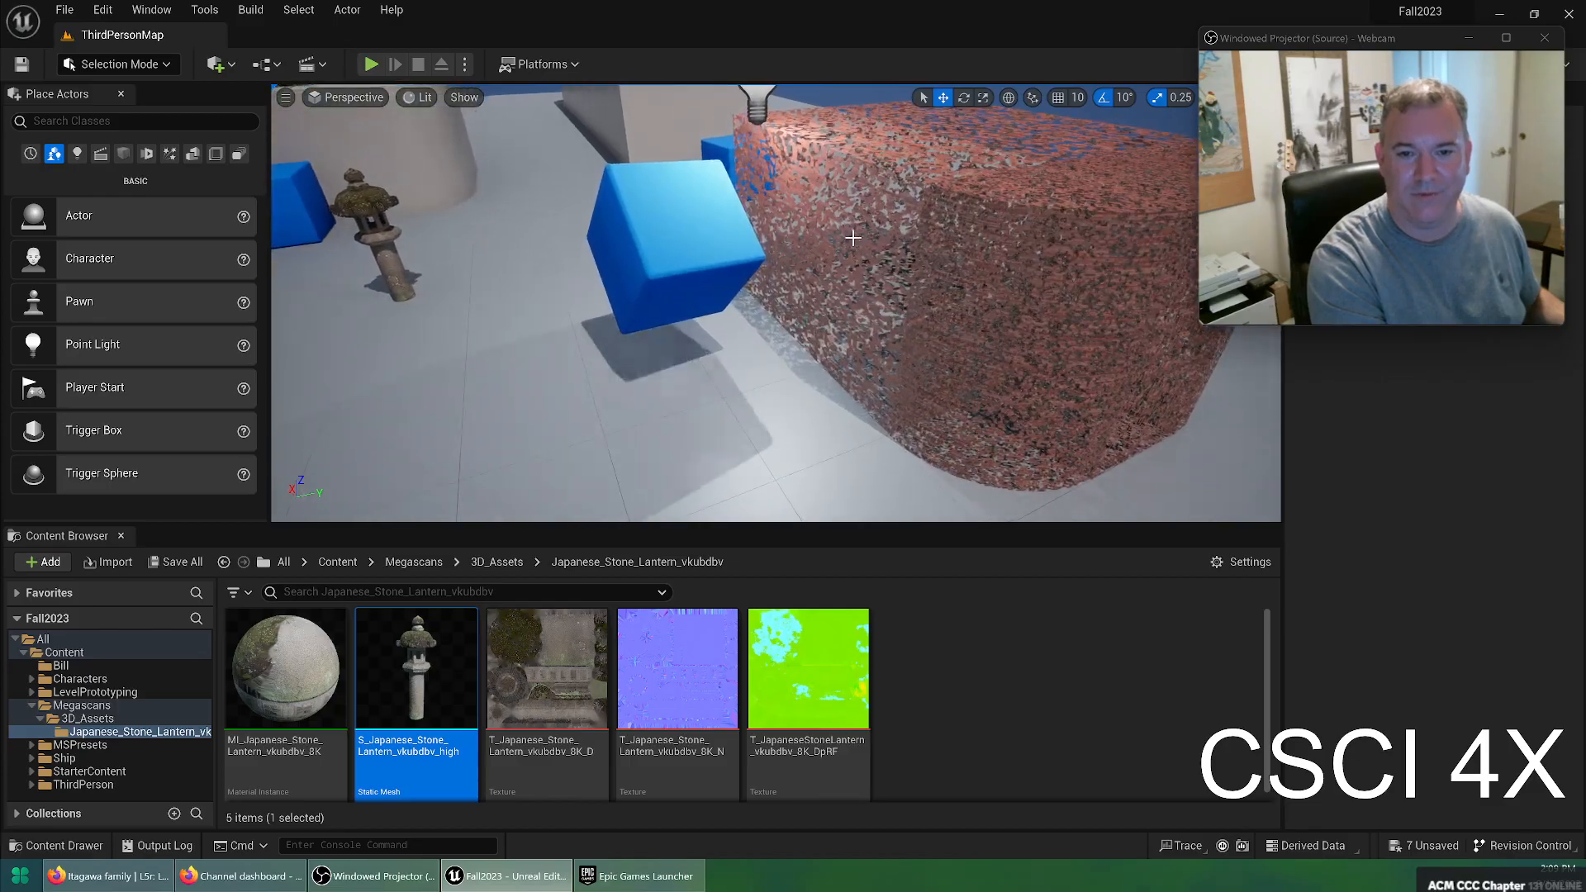
pyautogui.click(858, 236)
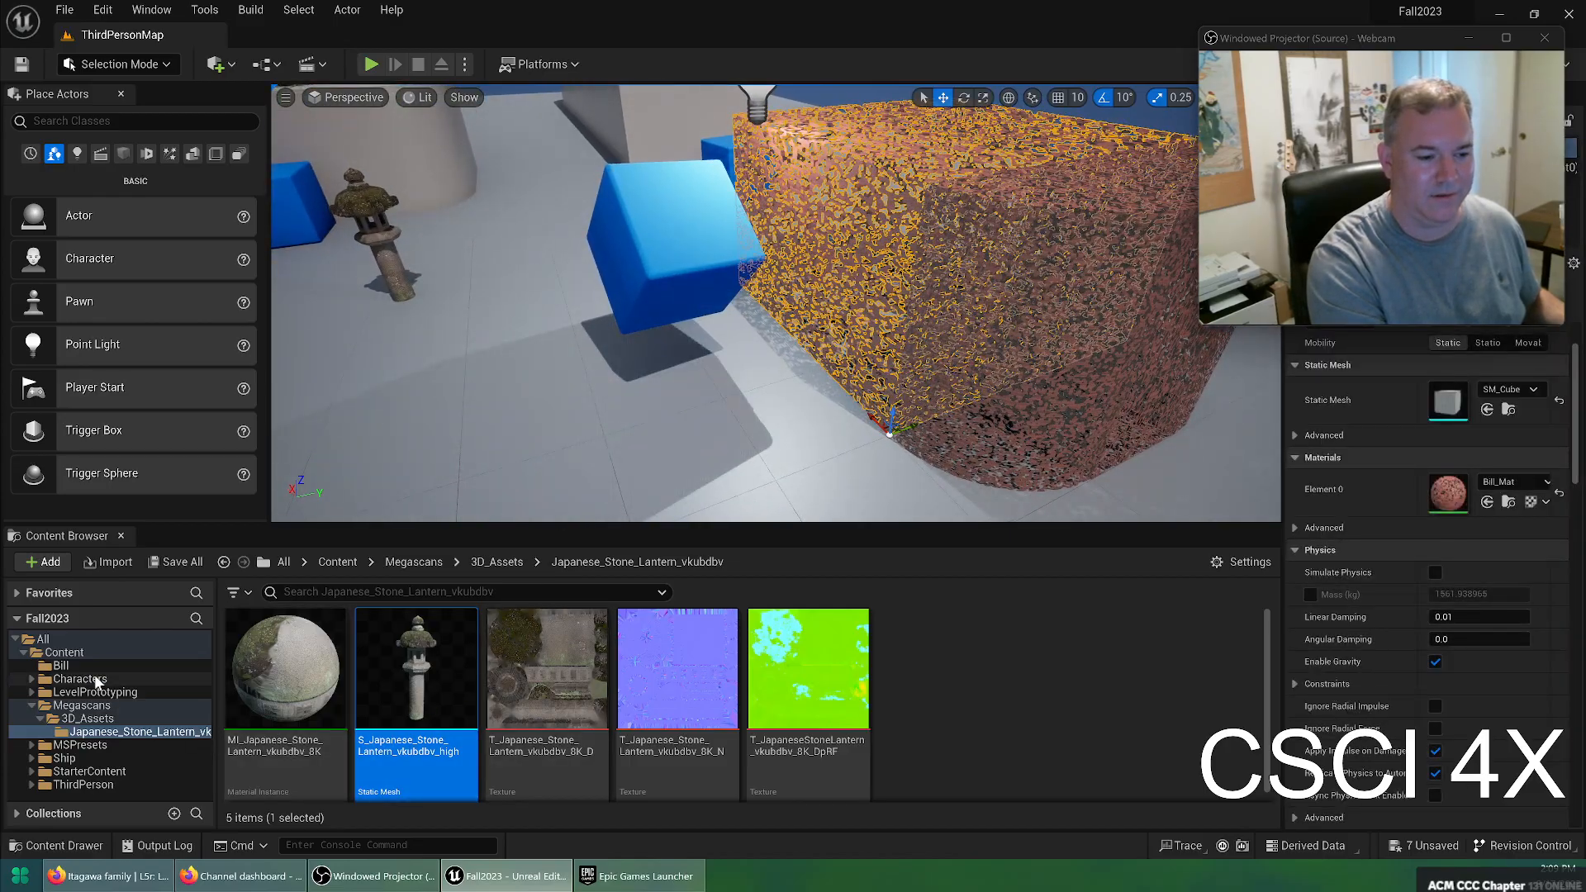
pyautogui.press('w')
pyautogui.moveTo(777, 303)
pyautogui.mouseDown(button='right')
pyautogui.moveTo(794, 281)
pyautogui.moveTo(794, 347)
pyautogui.moveTo(843, 314)
pyautogui.moveTo(644, 305)
pyautogui.moveTo(810, 318)
pyautogui.moveTo(769, 356)
pyautogui.mouseUp(button='right')
pyautogui.press('s')
pyautogui.press('w')
pyautogui.press('e')
pyautogui.press('w')
pyautogui.moveTo(934, 372); pyautogui.dragTo(857, 332, button='right')
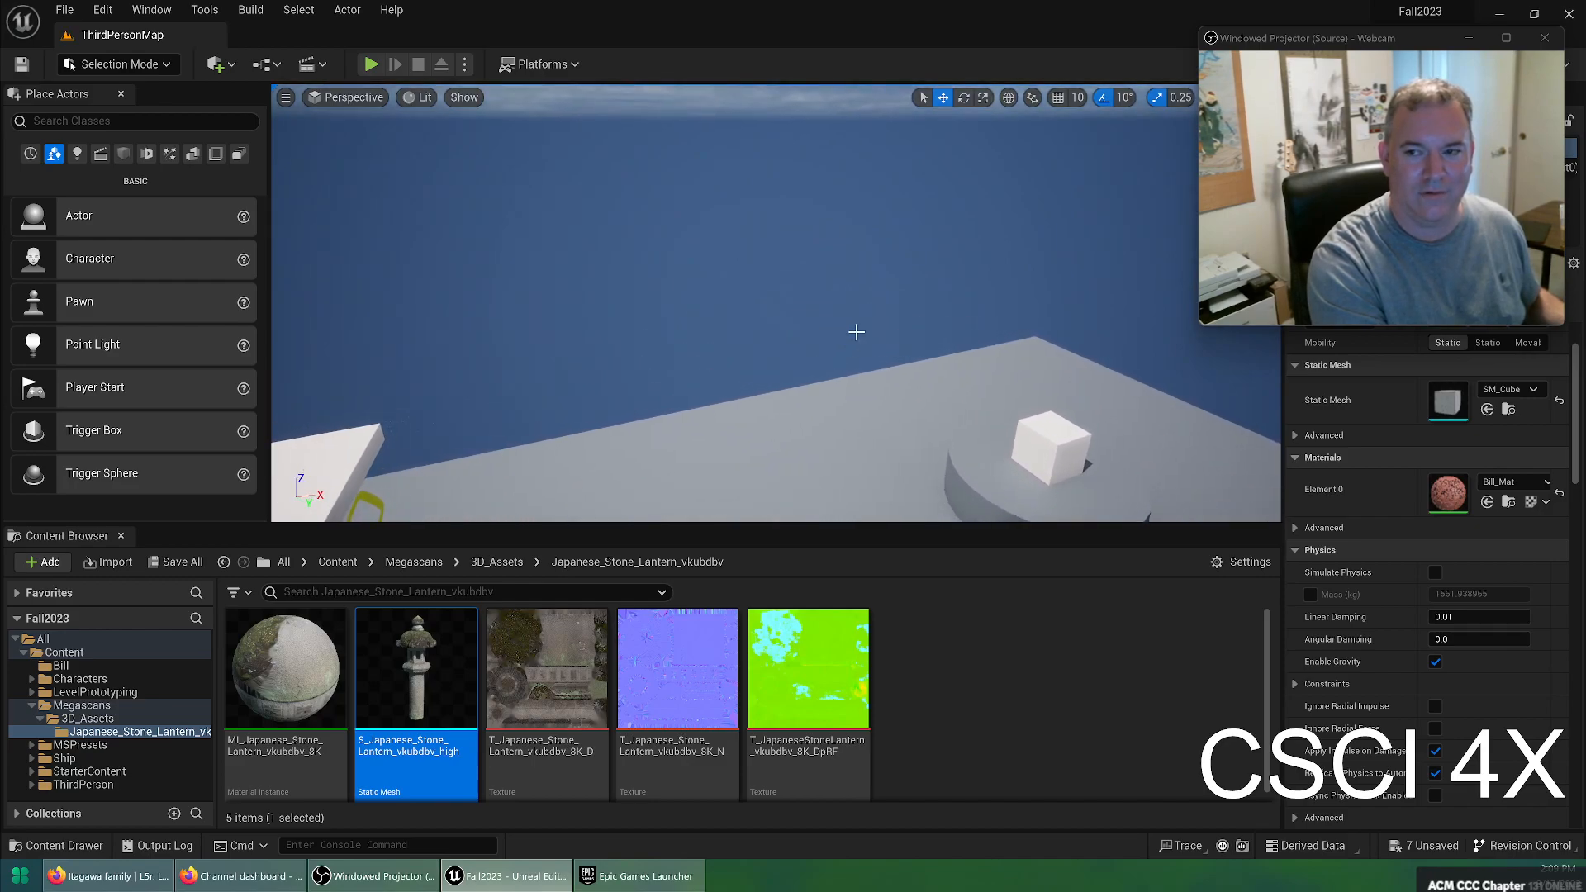
# Play-test the level by running the character off the floor's open edge, stop the session, and return to the Bill_Mat block
pyautogui.click(371, 64)
pyautogui.press('w')
pyautogui.press('w')
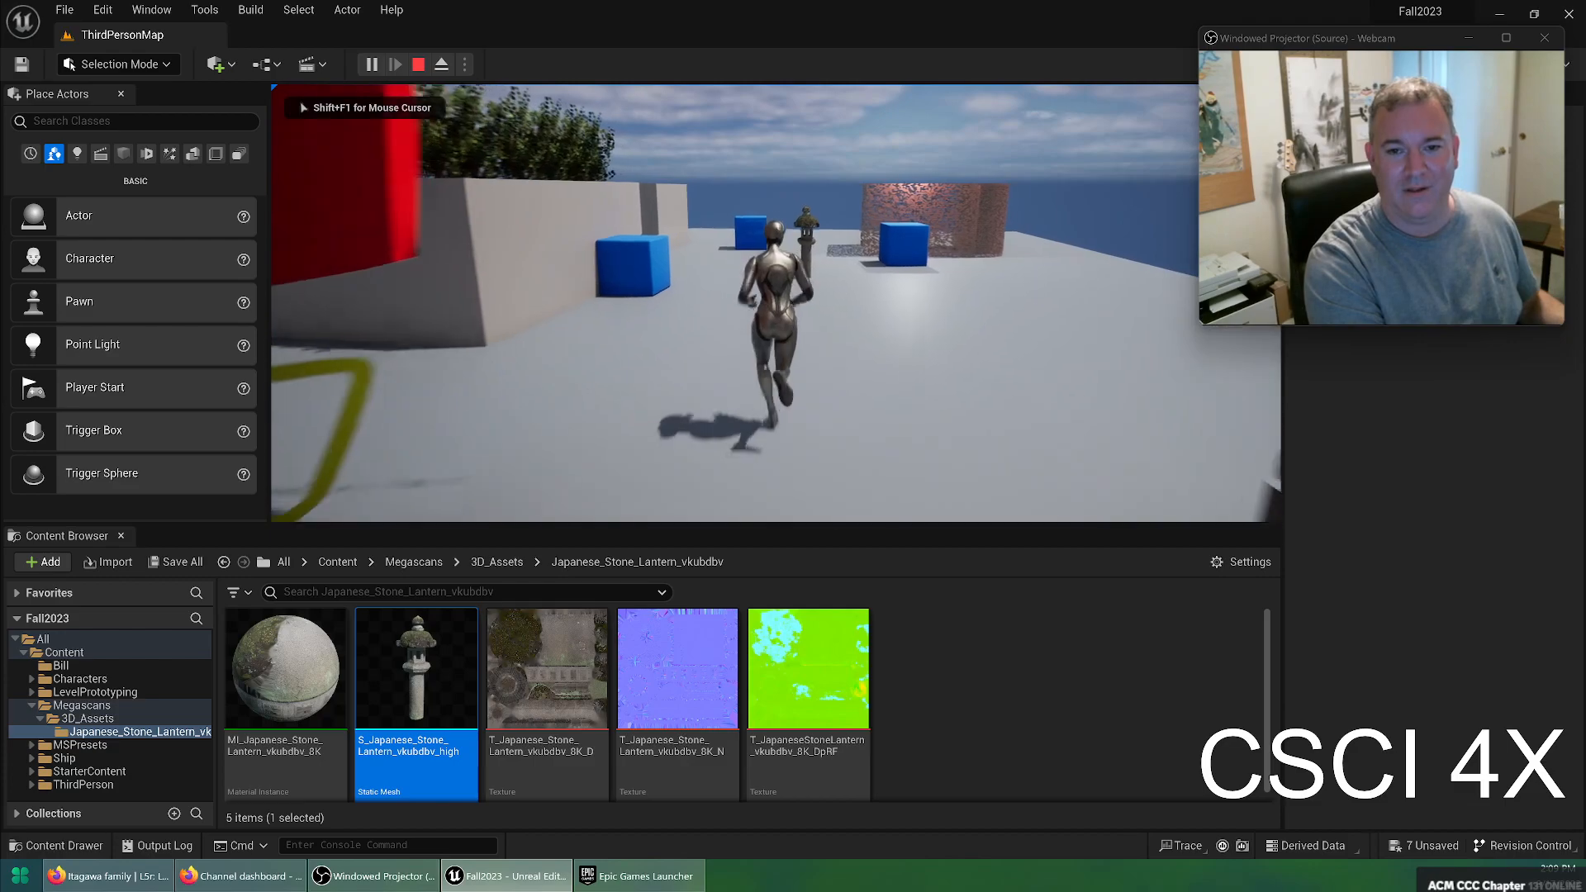
pyautogui.press('w')
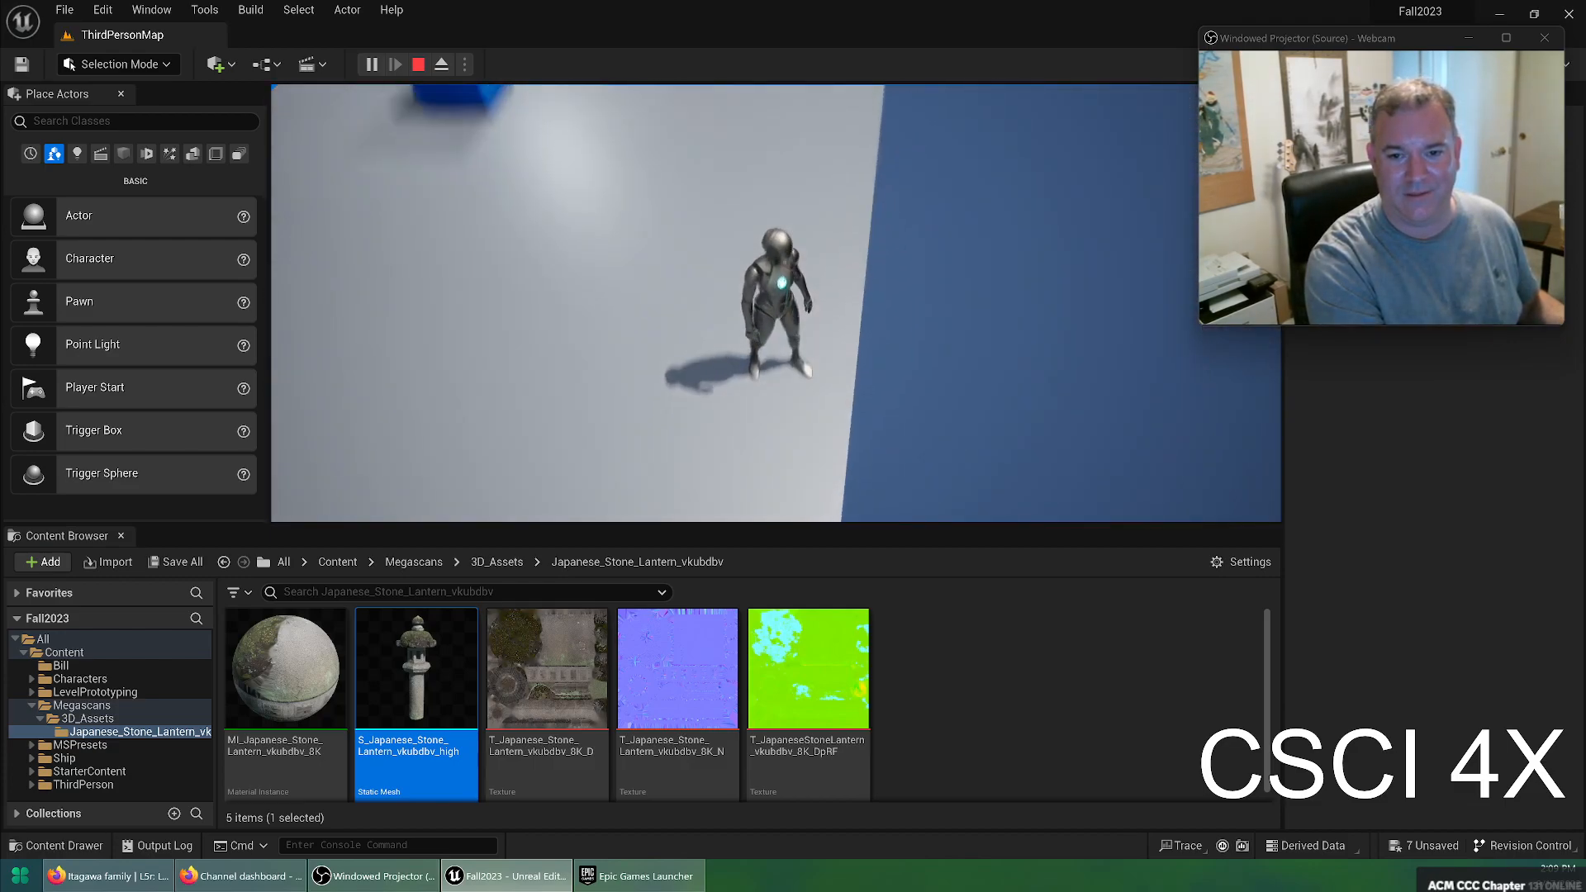
pyautogui.press('space')
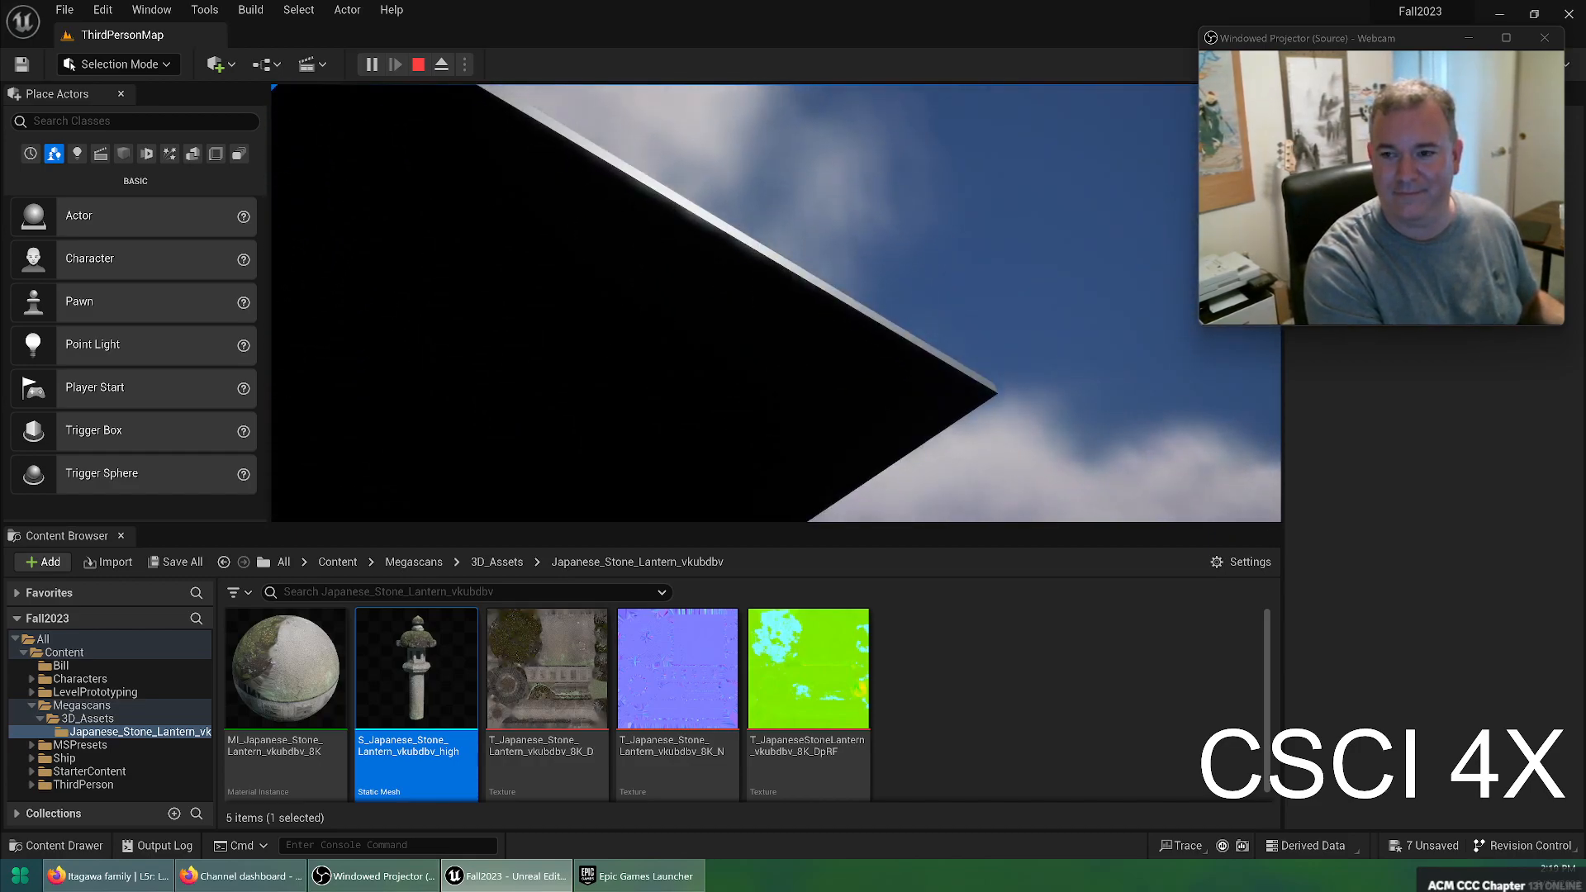
pyautogui.press('Escape')
pyautogui.moveTo(826, 265); pyautogui.dragTo(744, 505, button='right')
pyautogui.press('w')
pyautogui.press('s')
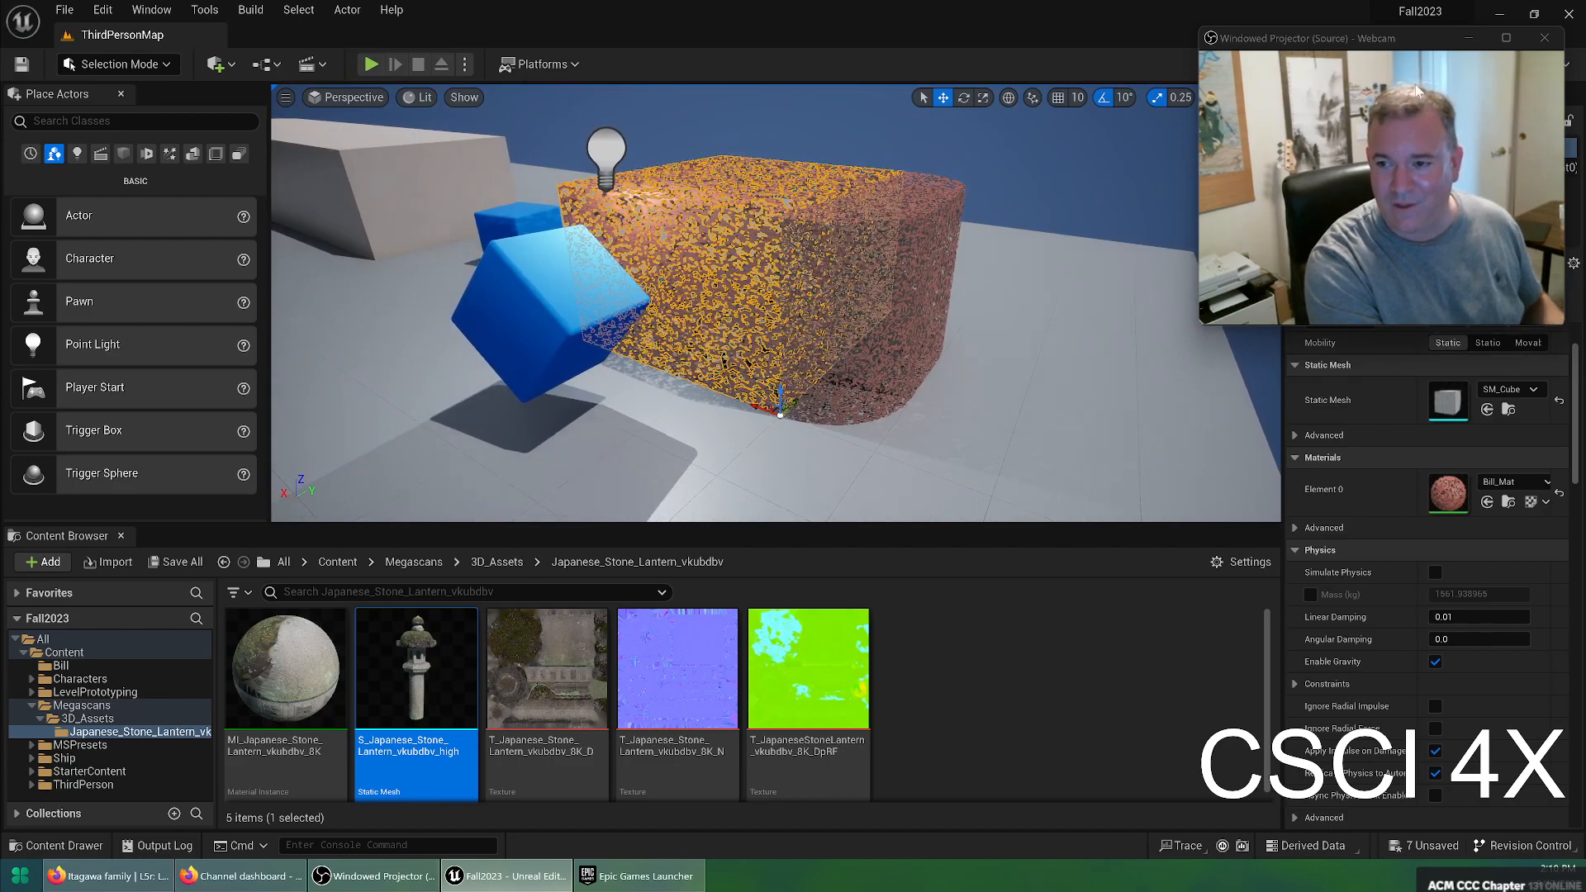
# Show the World Settings and dock them between Details and Outliner
pyautogui.moveTo(1410, 34); pyautogui.dragTo(1051, 107)
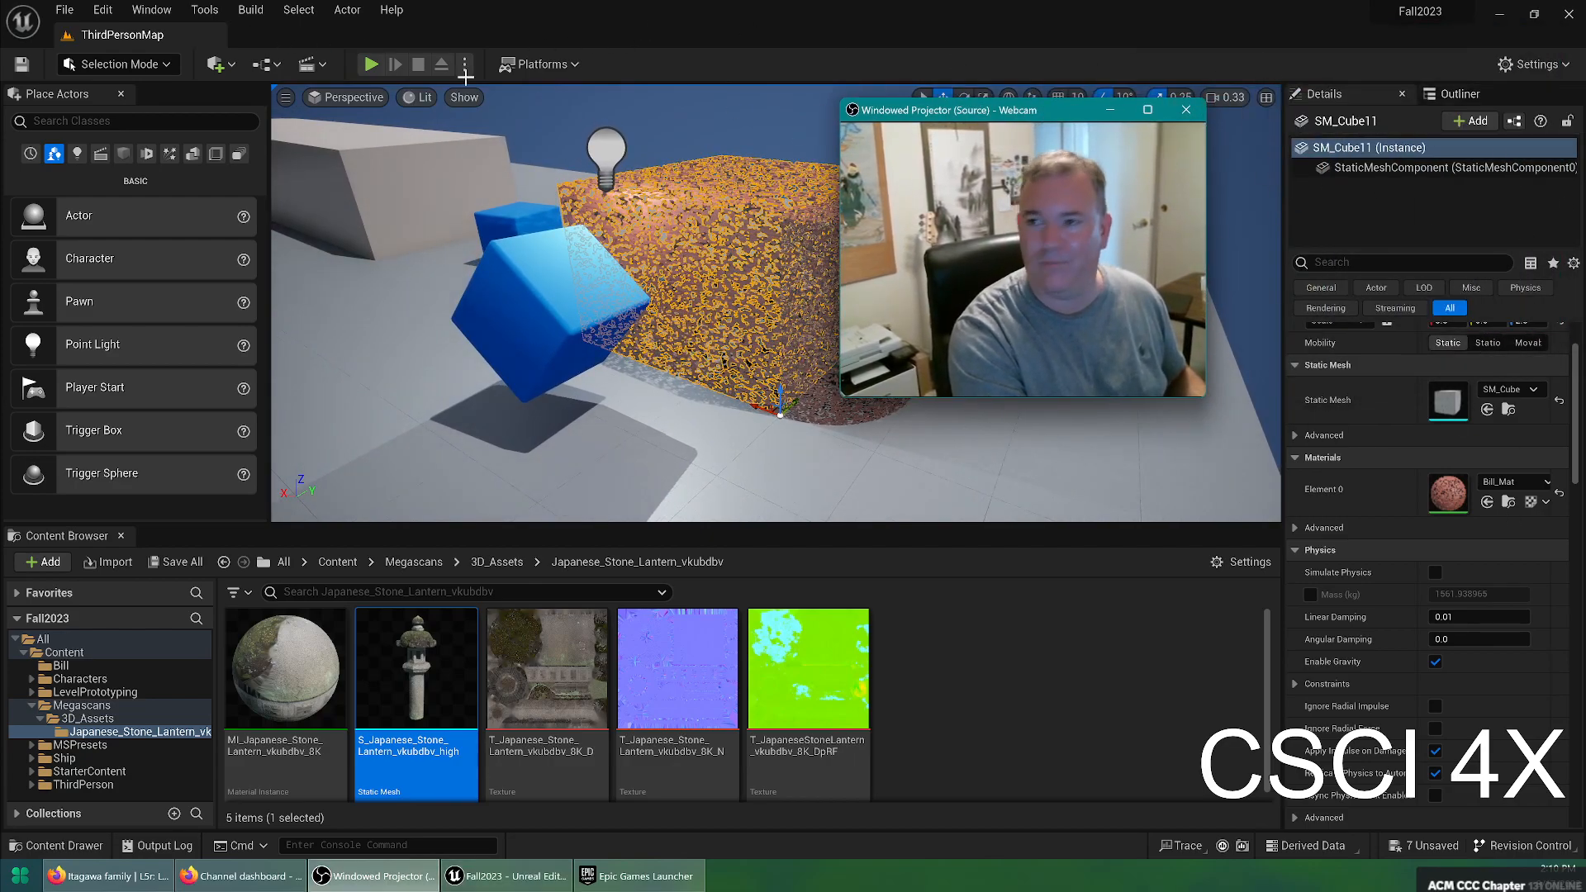
pyautogui.click(162, 10)
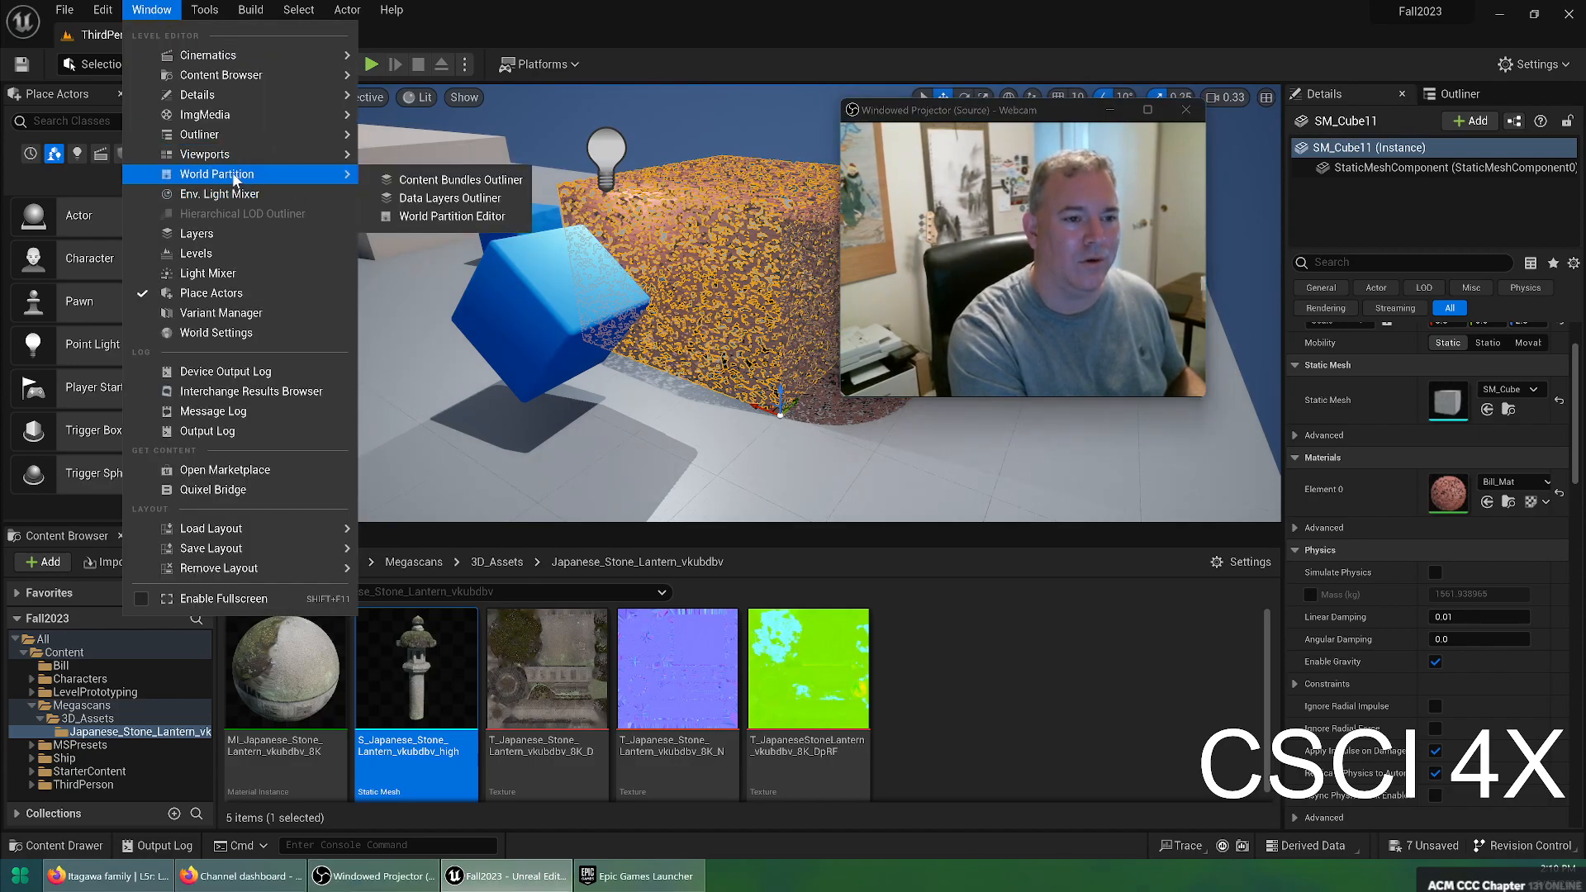
pyautogui.click(250, 331)
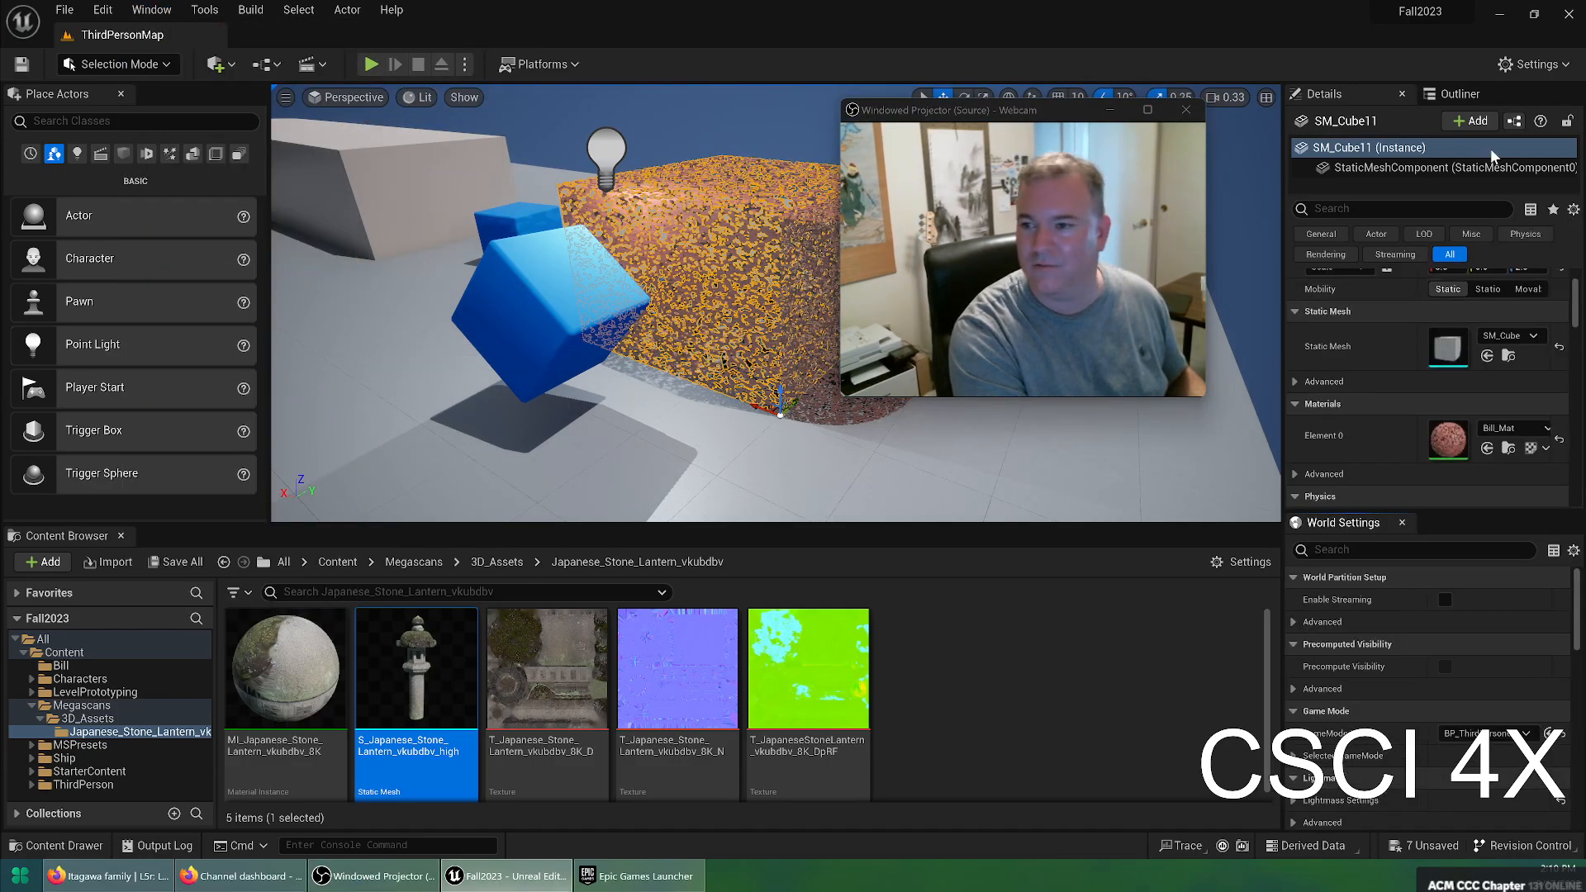
pyautogui.moveTo(1347, 526); pyautogui.dragTo(1394, 97)
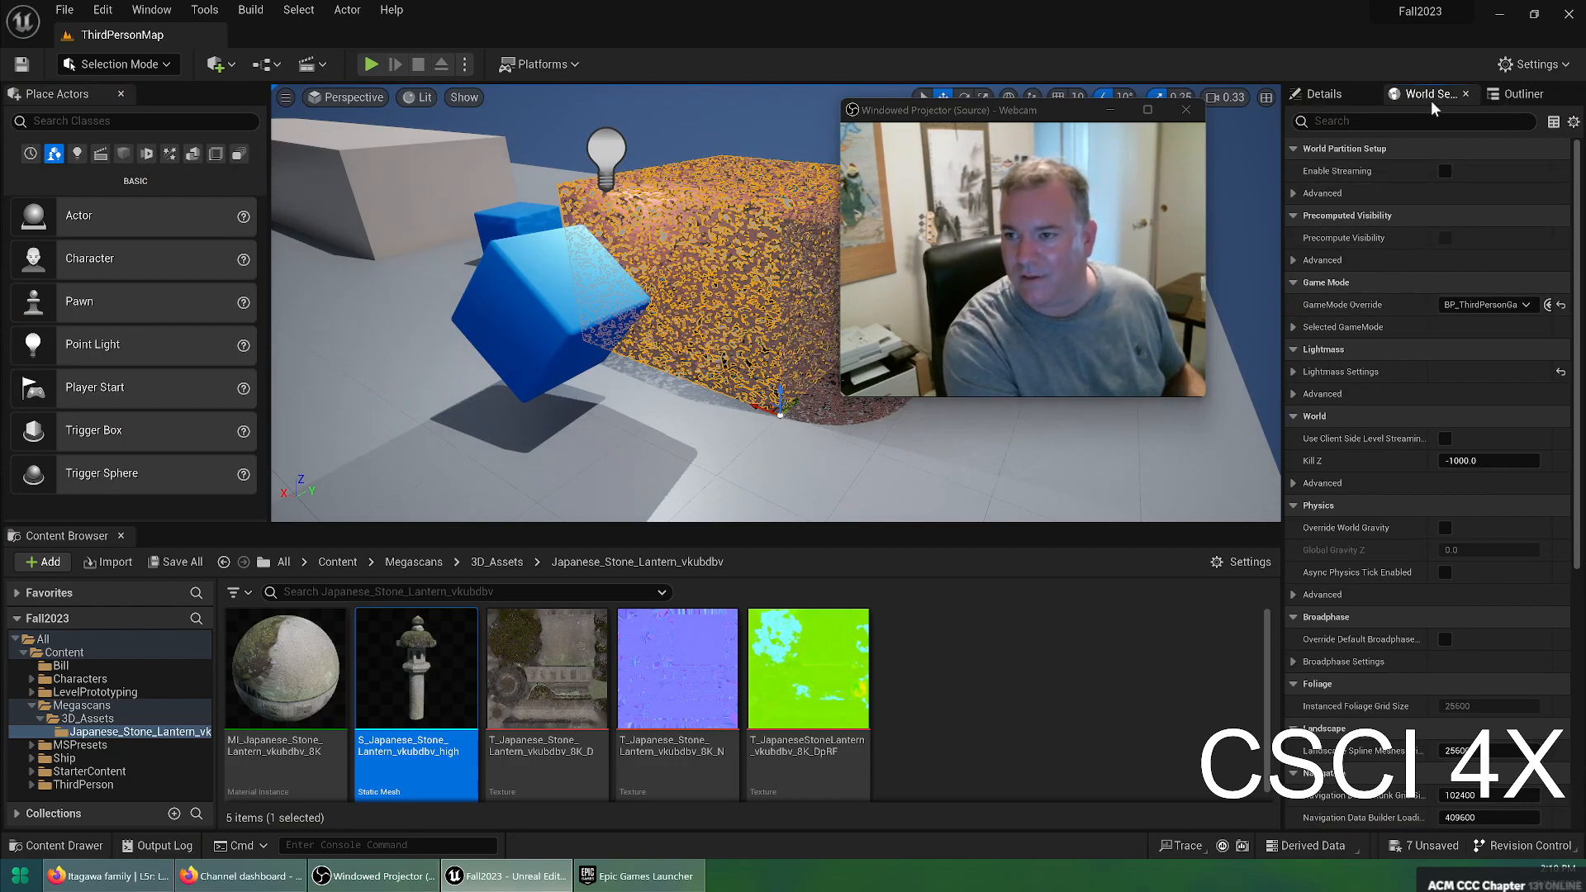
# Look through the Outliner and Details, and return to the World Settings
pyautogui.click(166, 12)
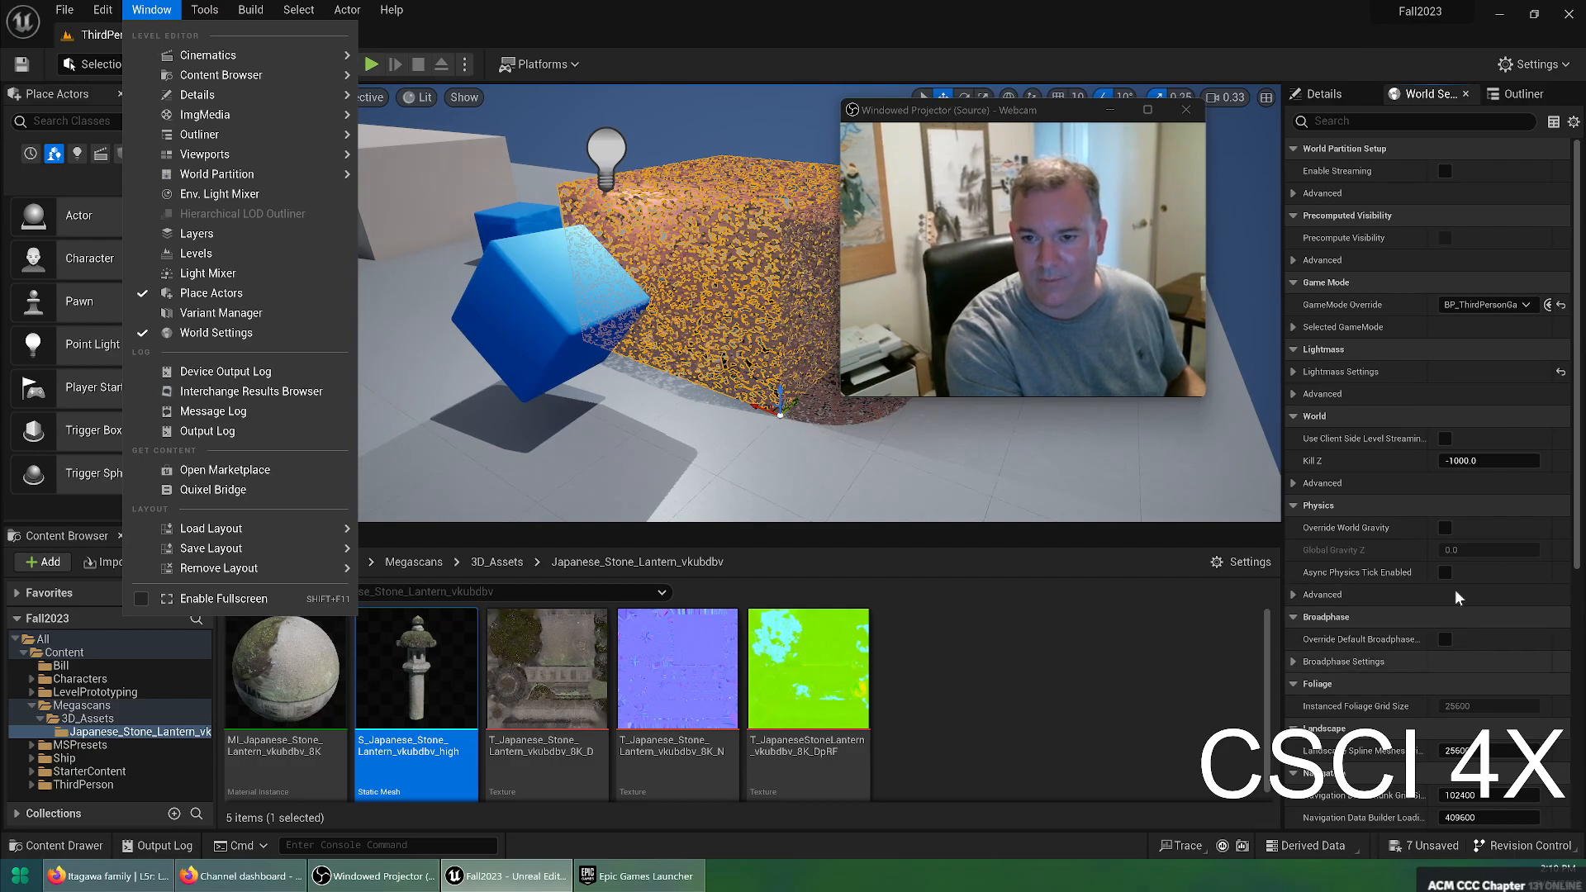
pyautogui.moveTo(1044, 119); pyautogui.dragTo(1061, 88)
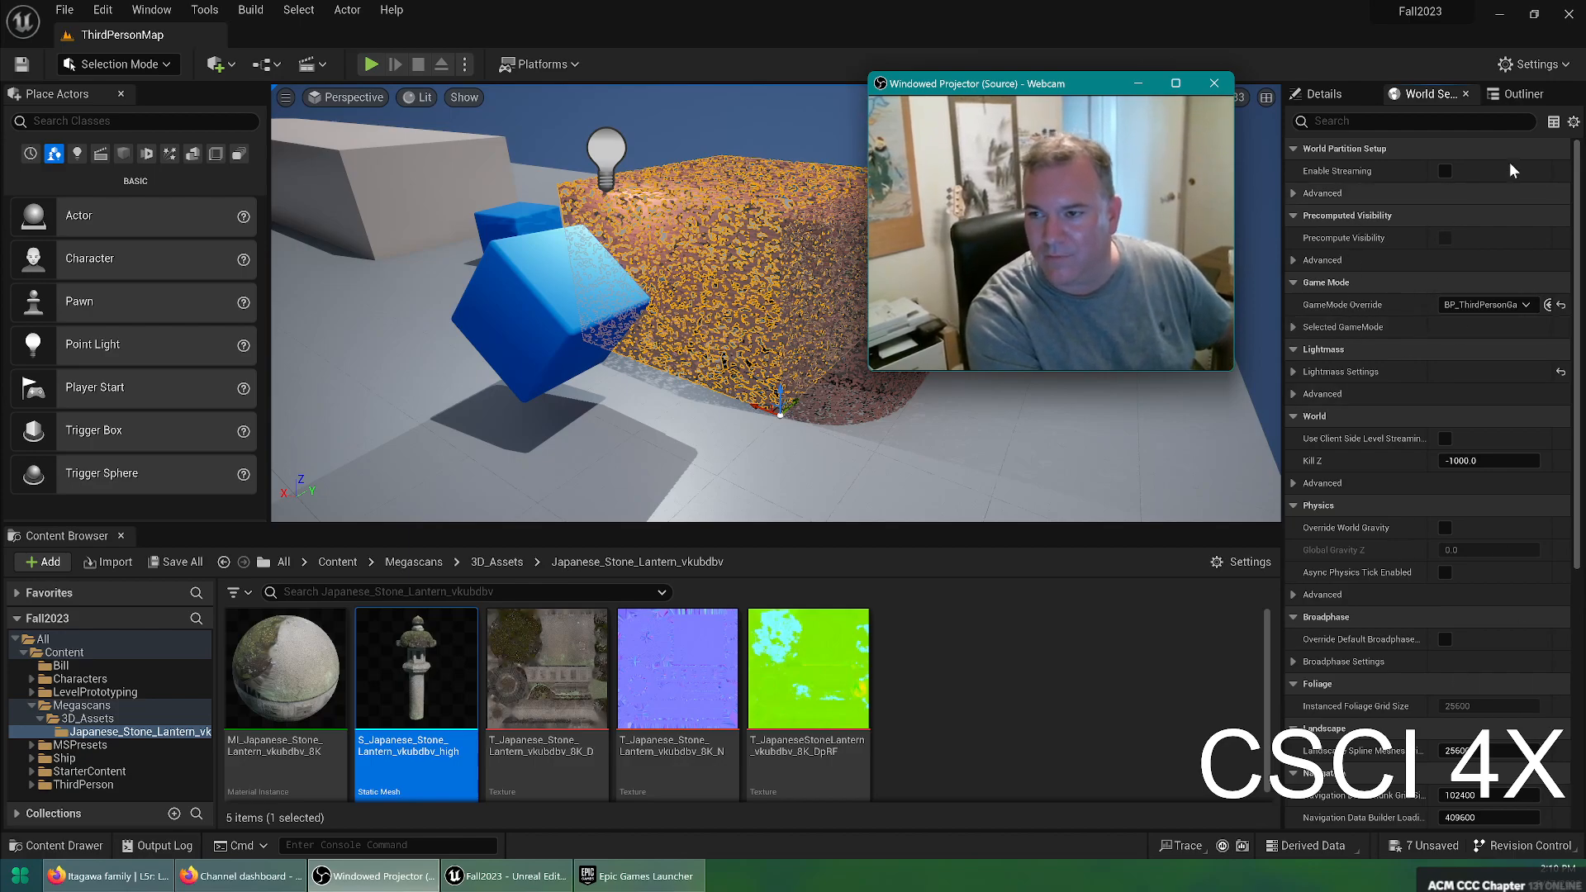
pyautogui.click(1504, 94)
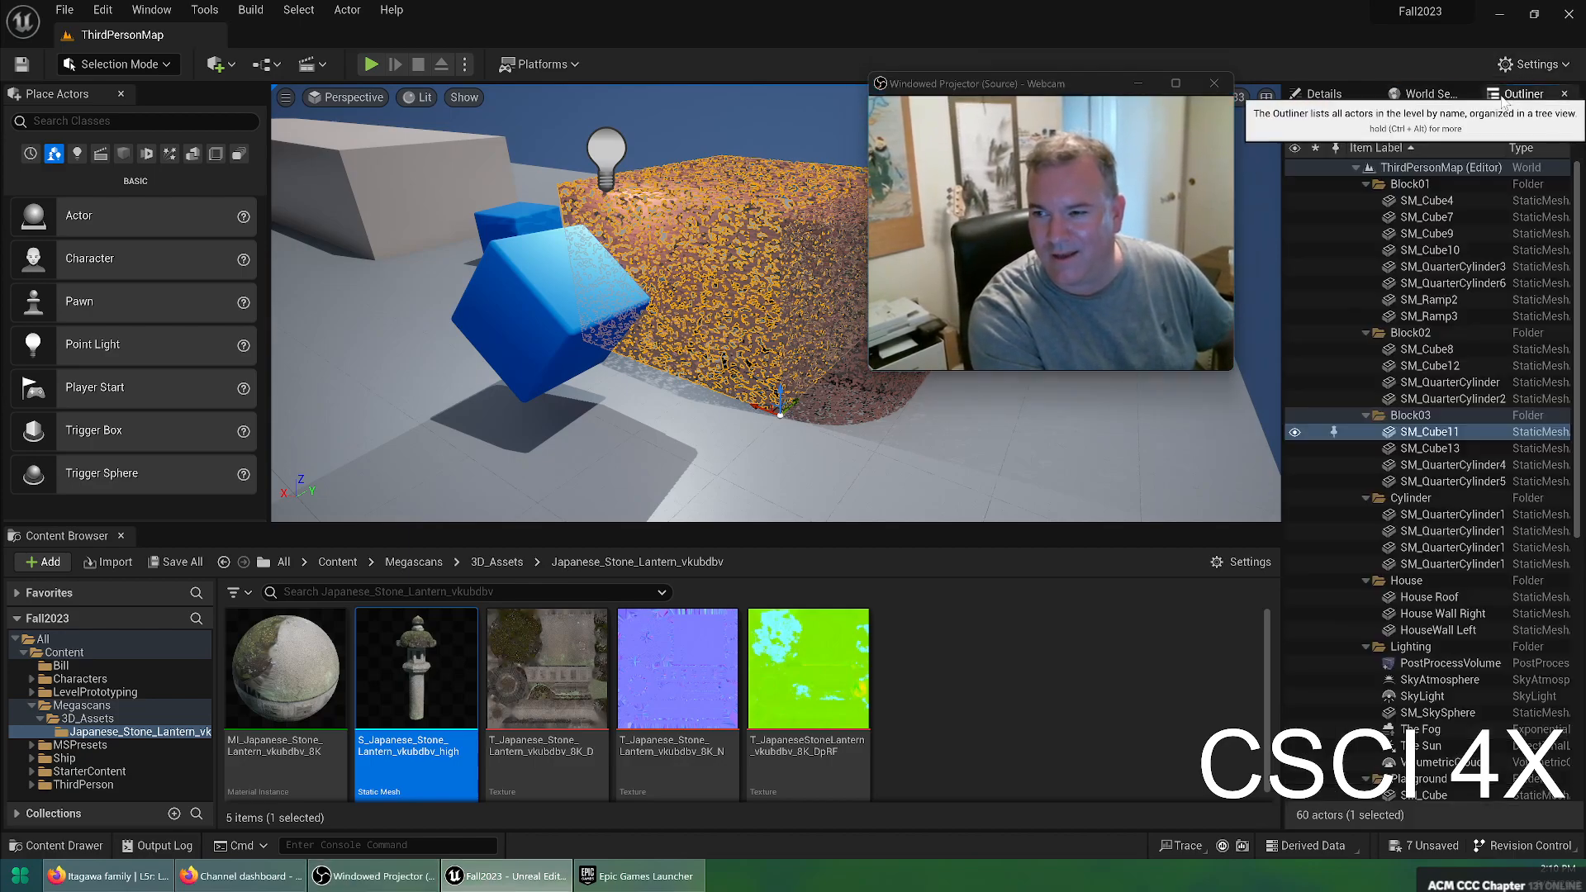
pyautogui.click(1355, 98)
pyautogui.click(1428, 94)
pyautogui.click(1496, 94)
pyautogui.click(1428, 95)
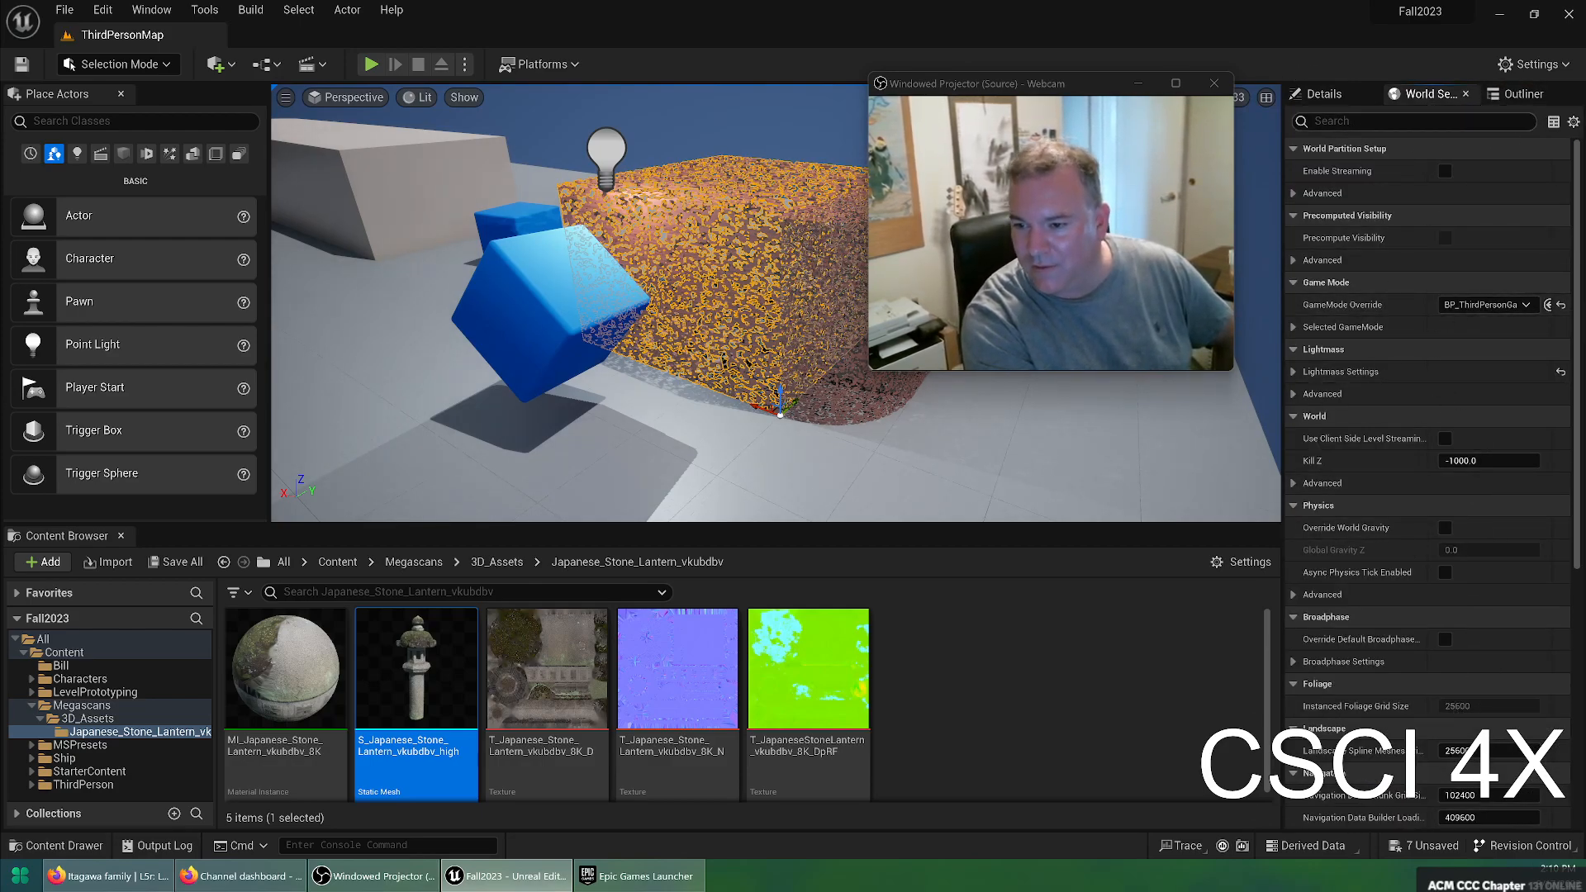
# Set the world's Kill Z to -10000.0 and save all changes
pyautogui.moveTo(1316, 466)
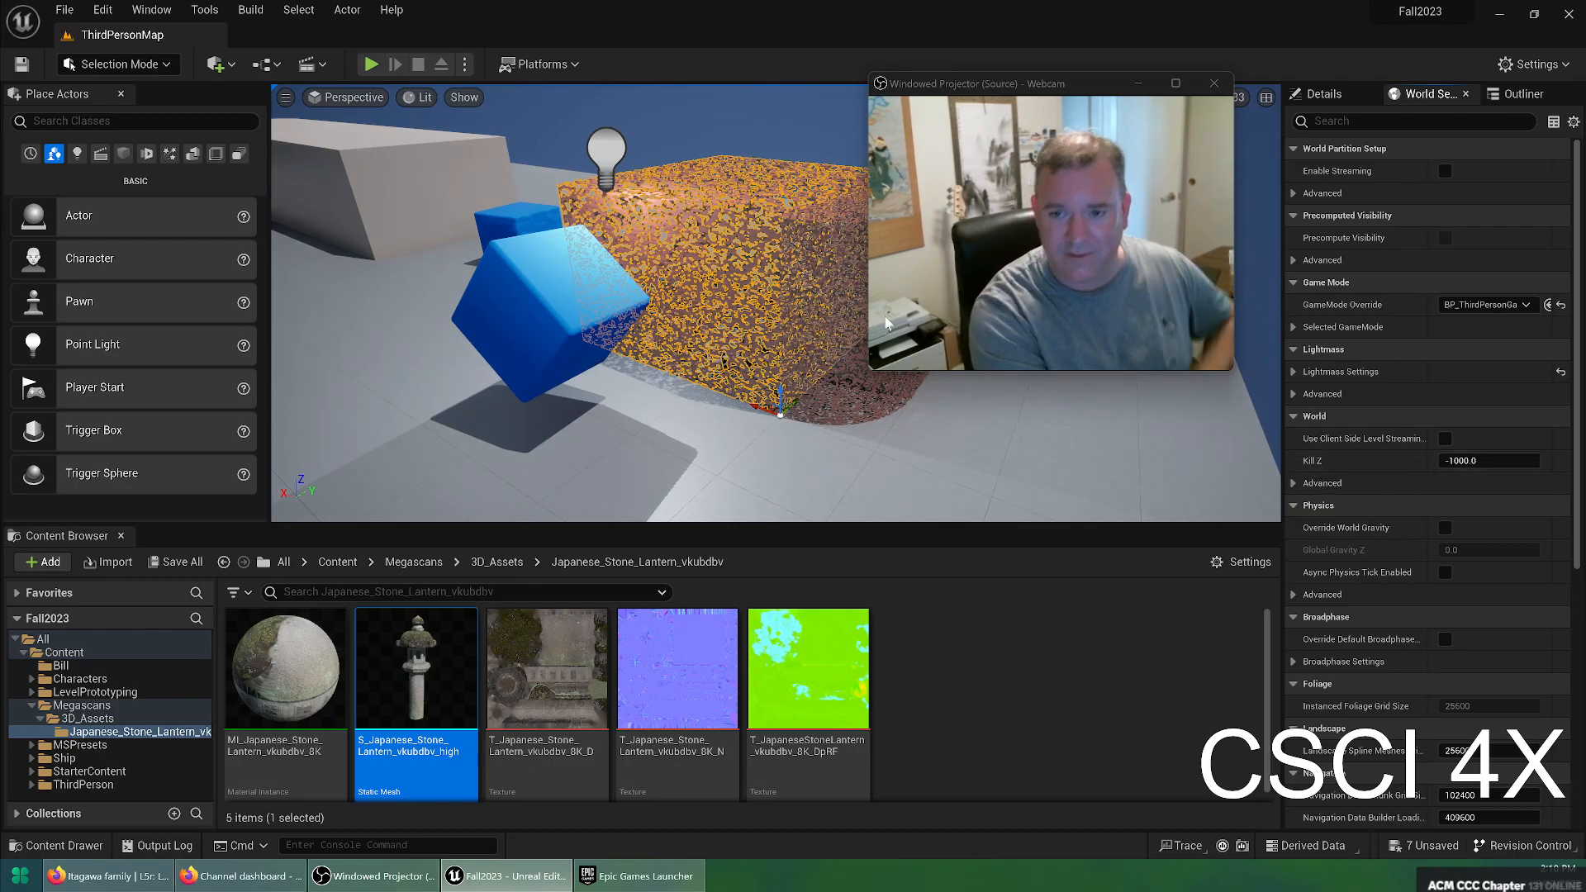
pyautogui.doubleClick(1479, 460)
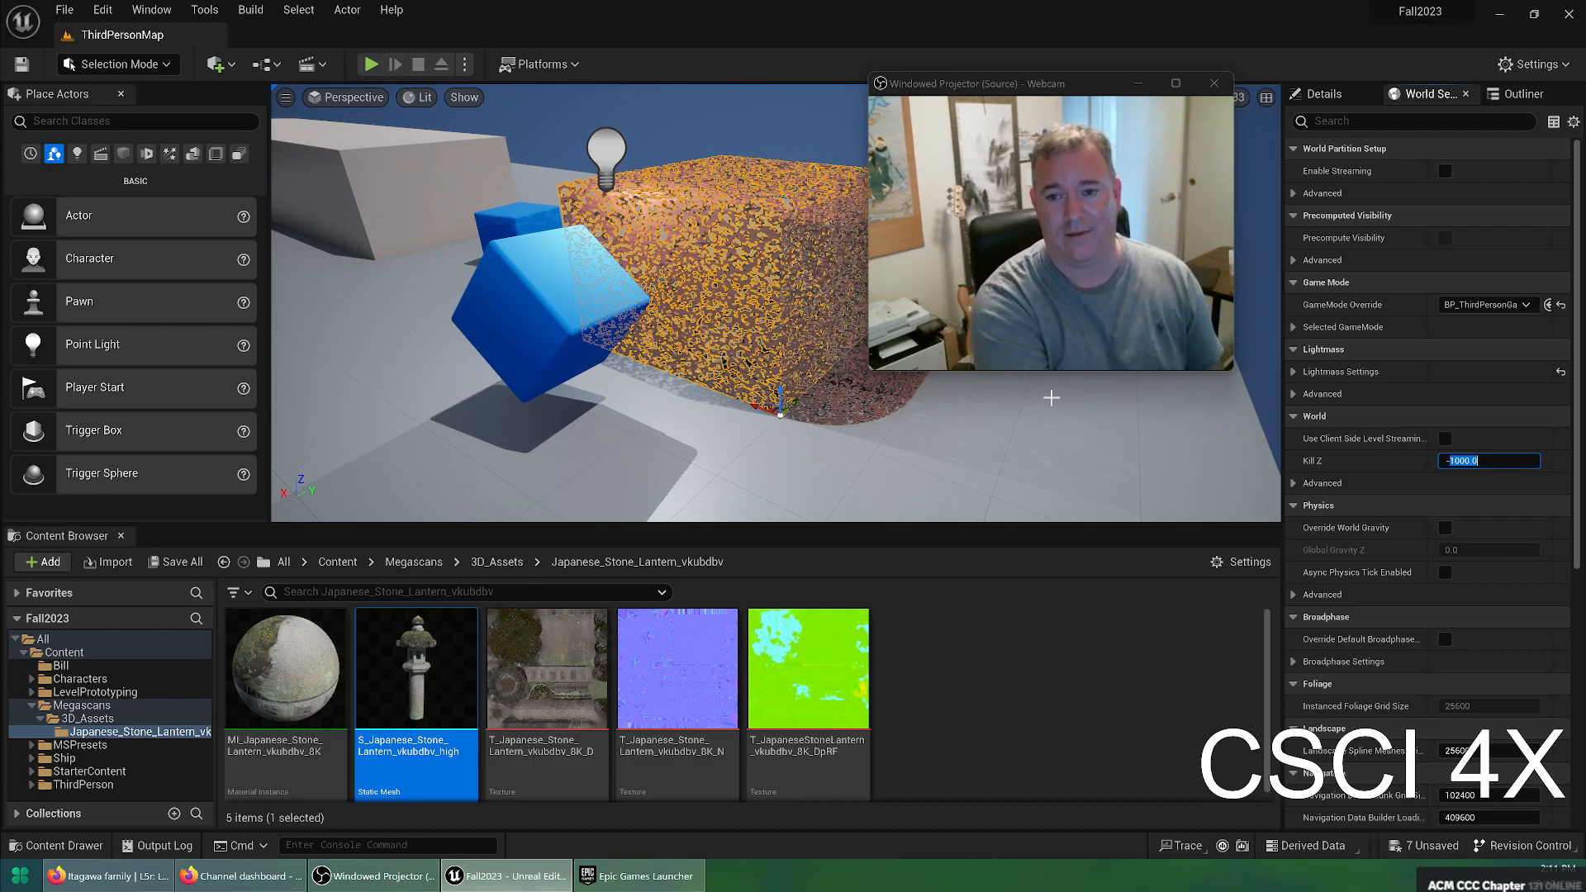
pyautogui.click(1460, 460)
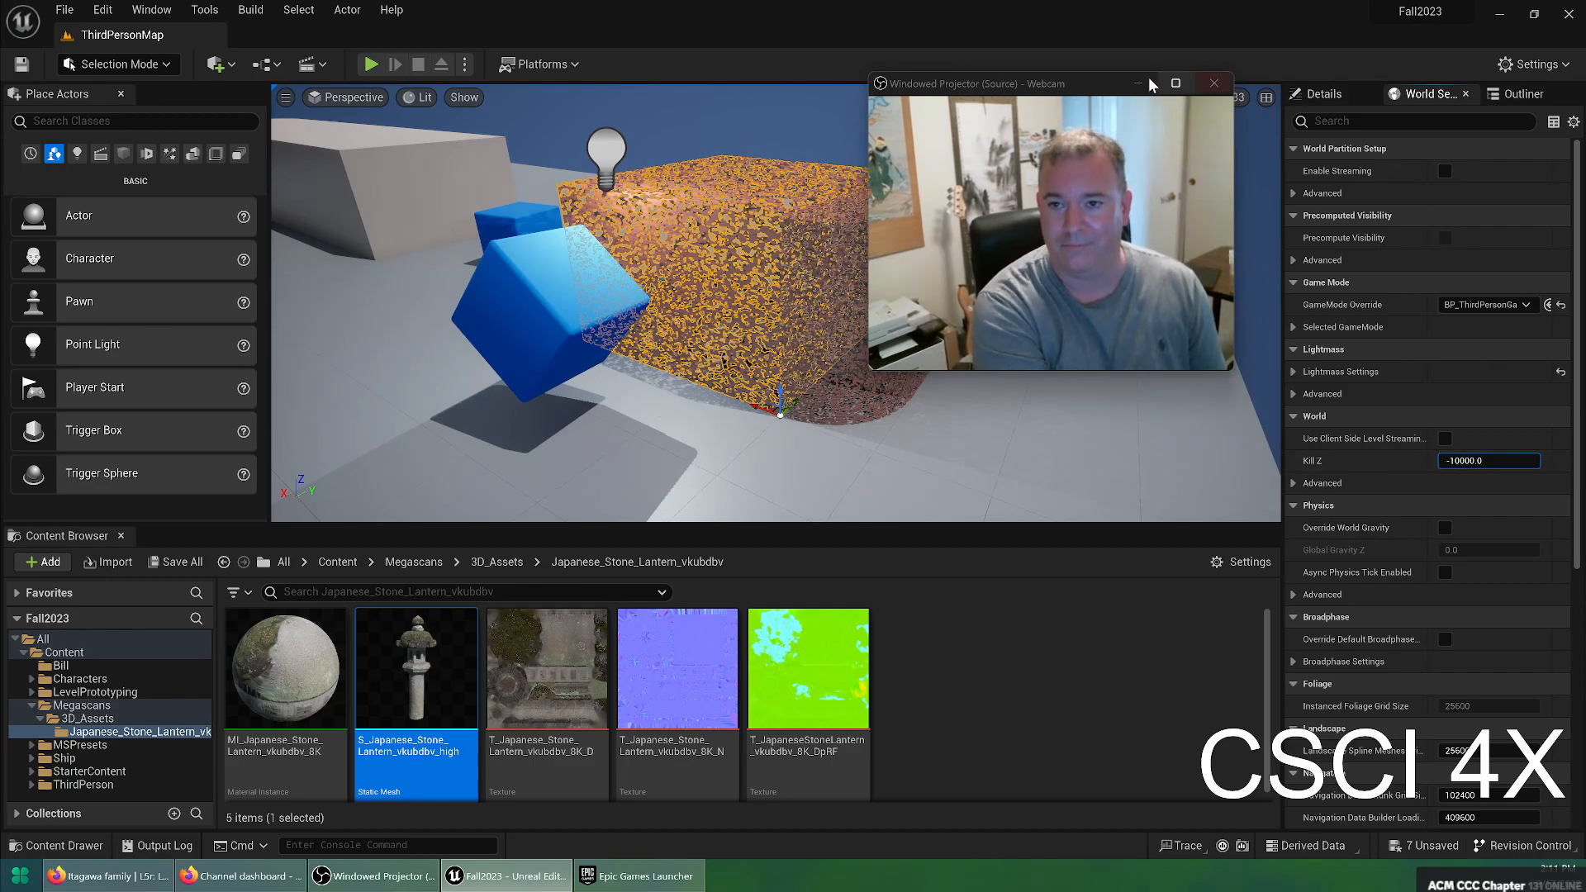
pyautogui.moveTo(1027, 91); pyautogui.dragTo(1353, 31)
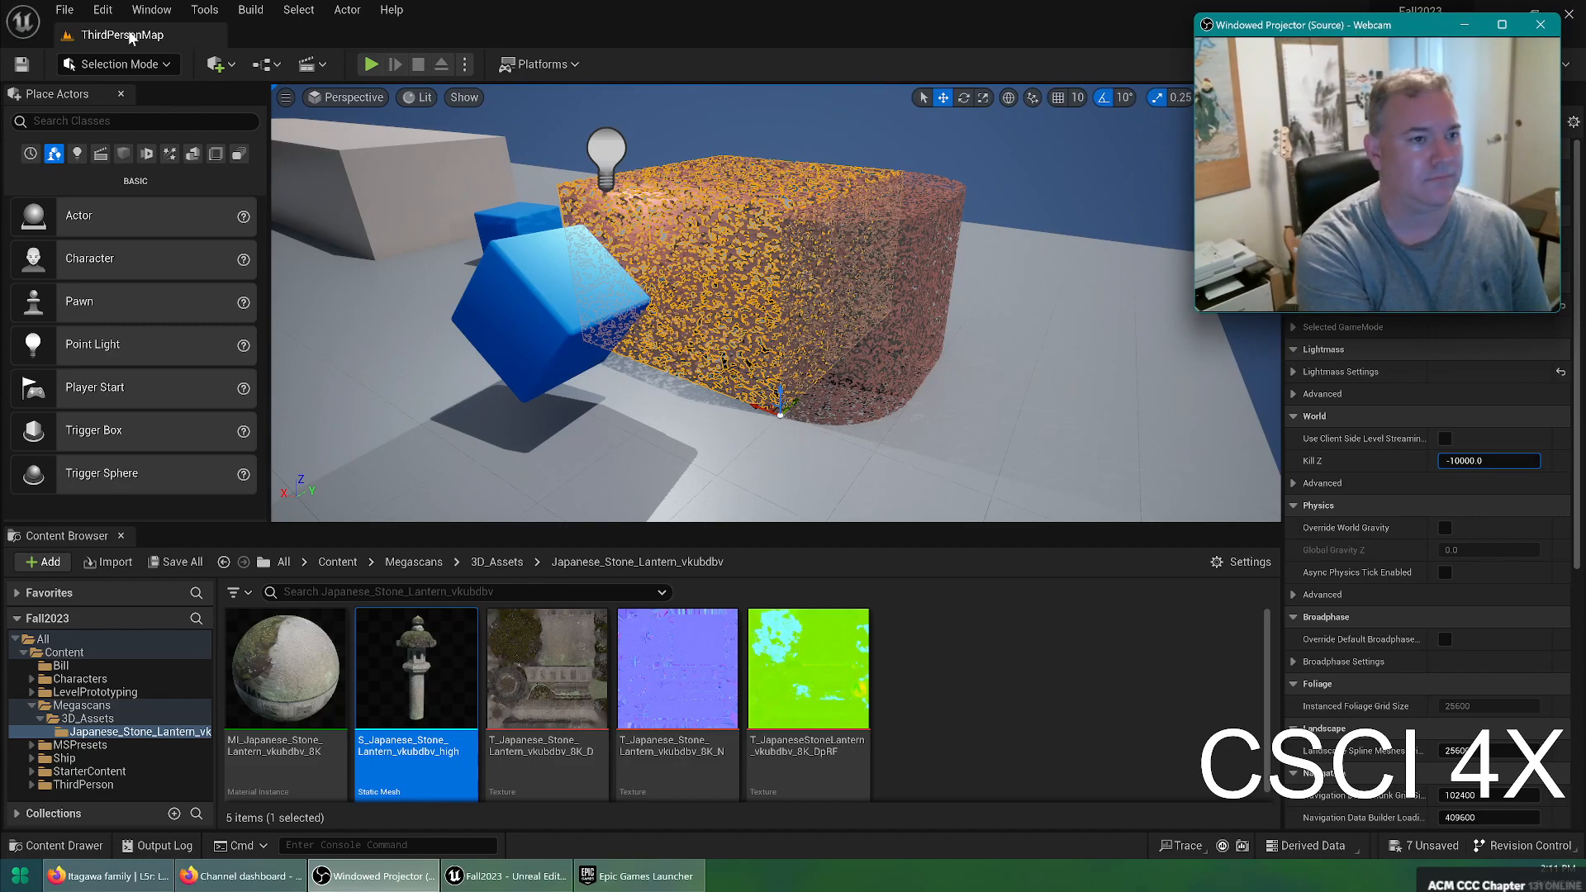
pyautogui.click(65, 12)
pyautogui.click(116, 156)
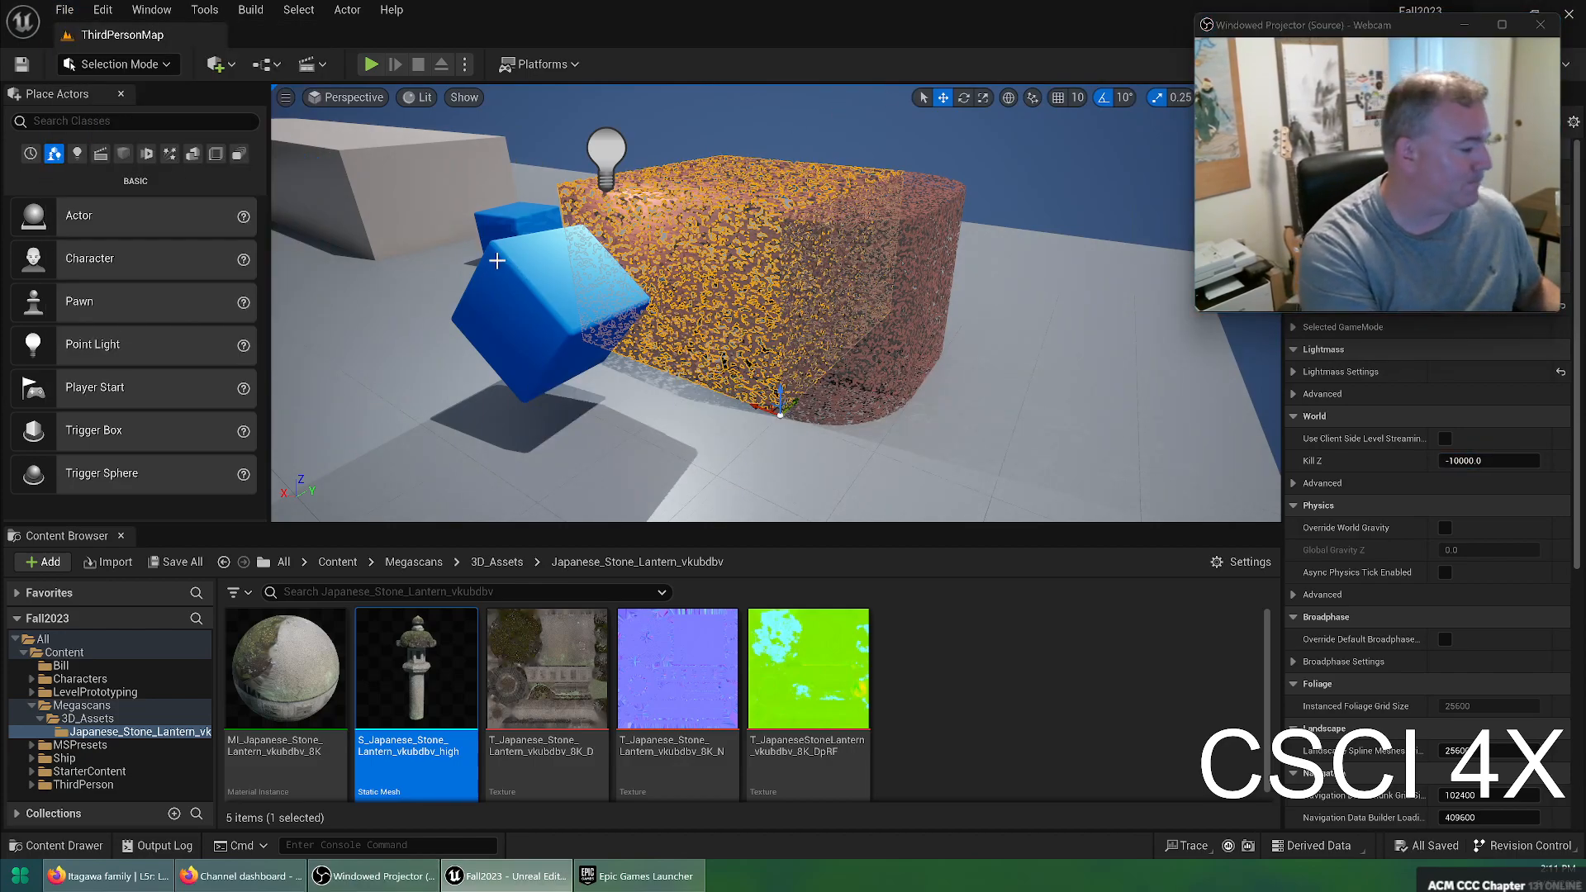
# Play-test the level by running past the hedge and snowman, jumping off the floor's edge, and stopping the session during the fall
pyautogui.click(370, 66)
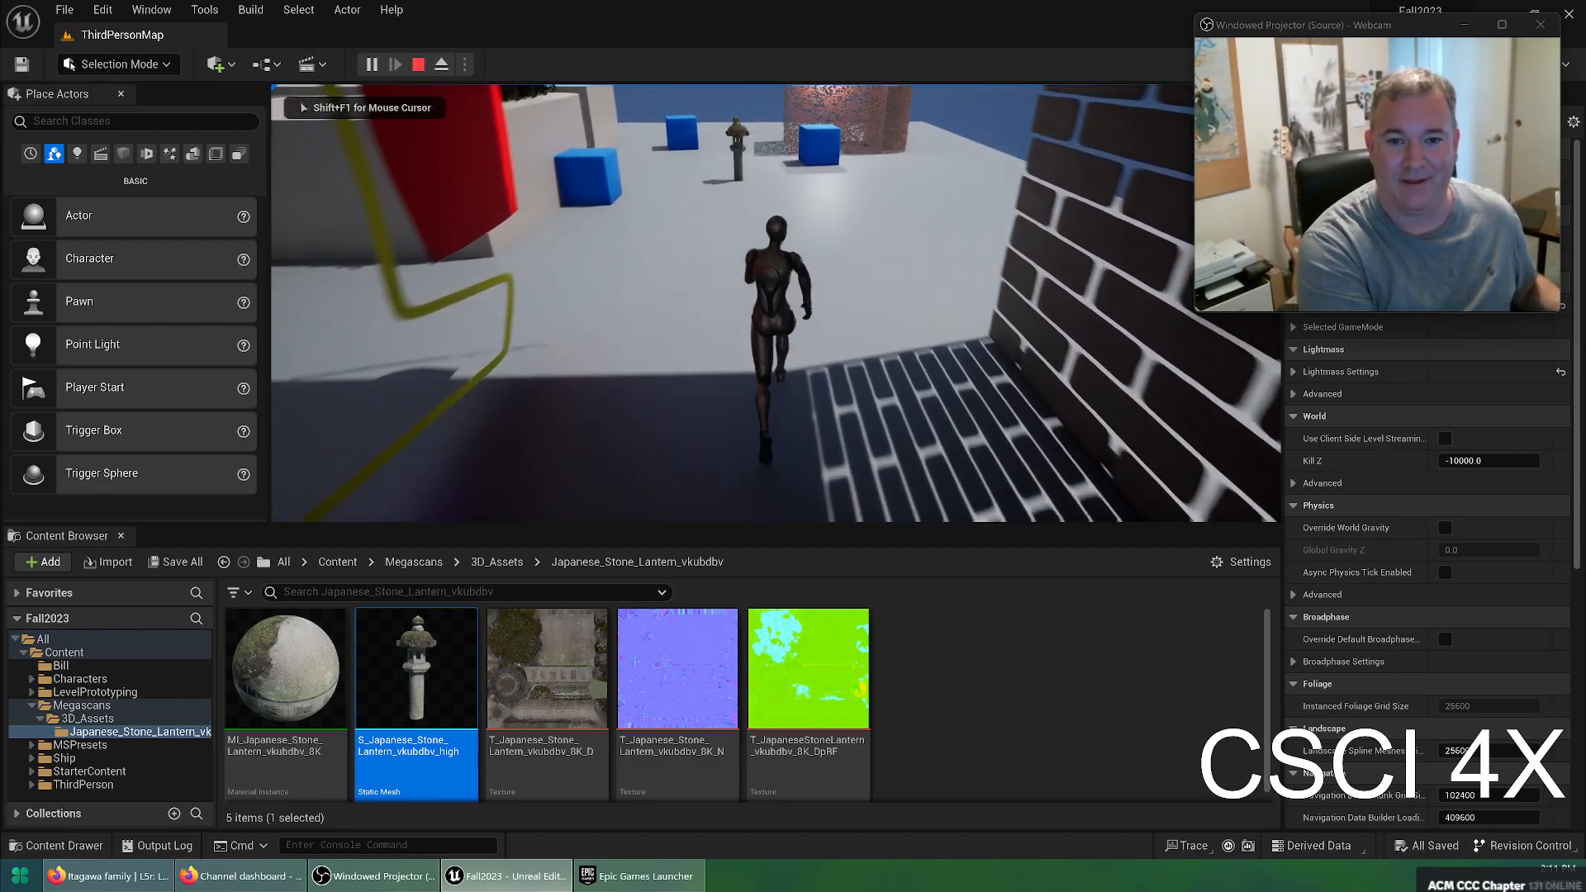
pyautogui.press('w')
pyautogui.press('space')
pyautogui.press('space')
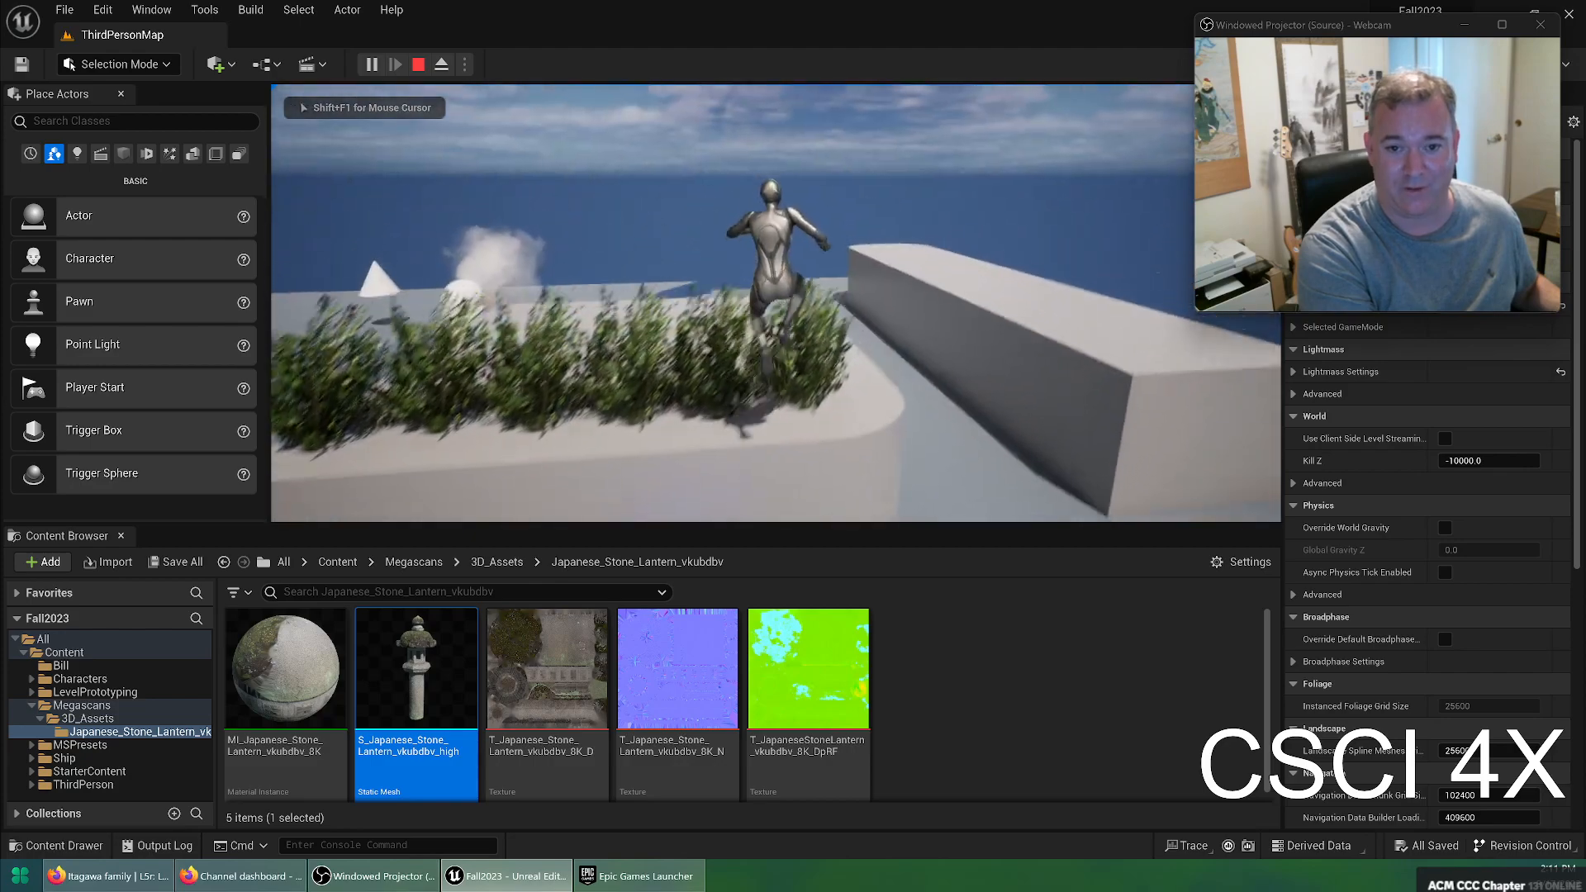
pyautogui.press('w')
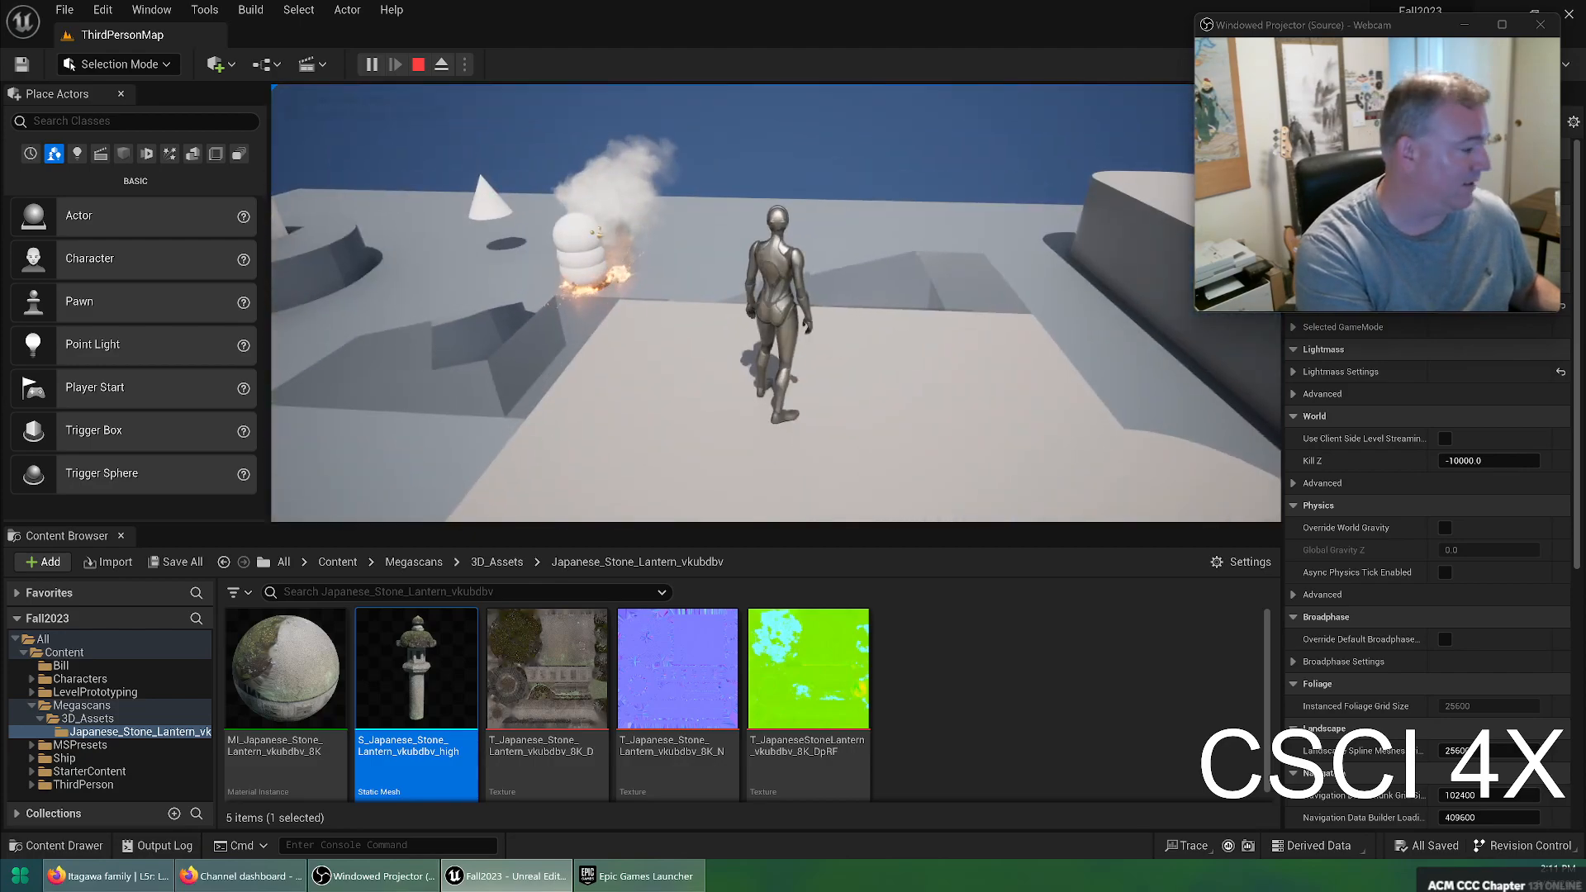
pyautogui.press('w')
pyautogui.press('space')
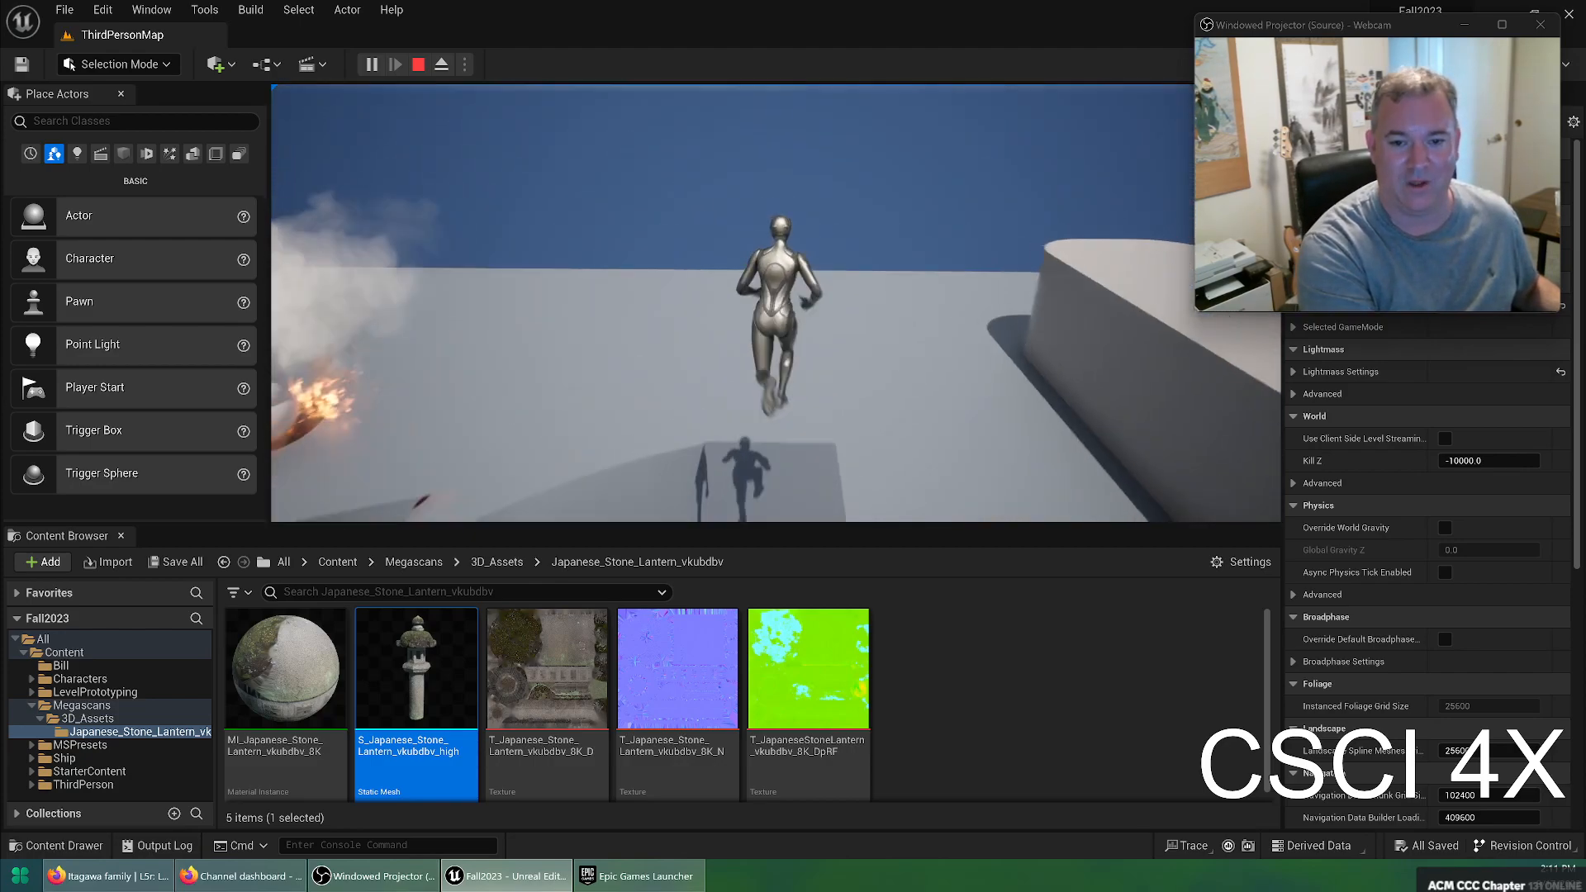
pyautogui.press('w')
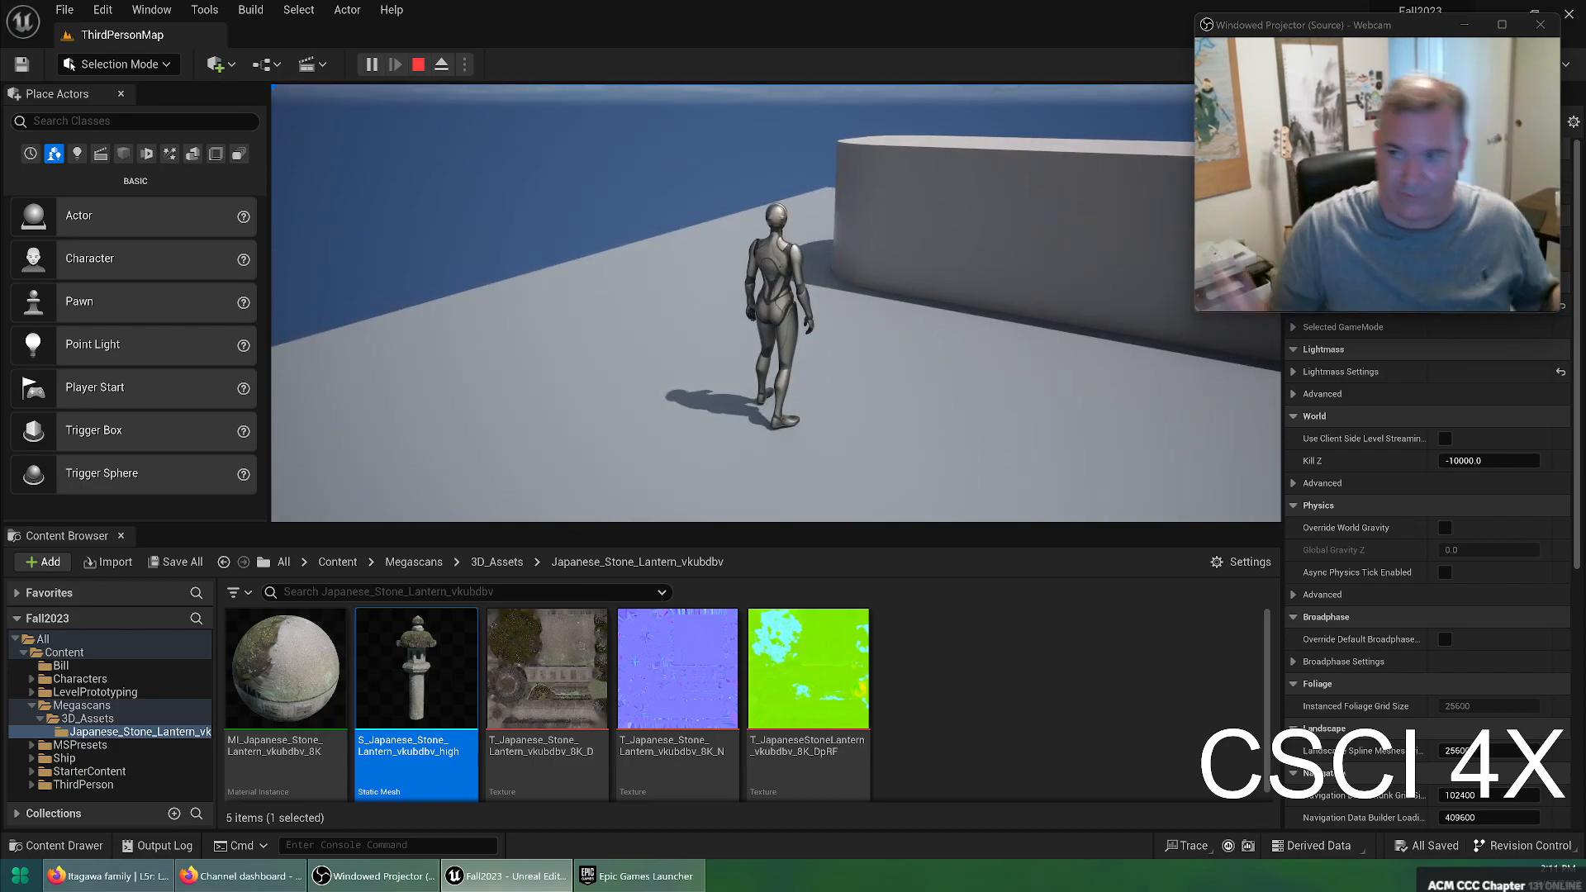
pyautogui.press('w')
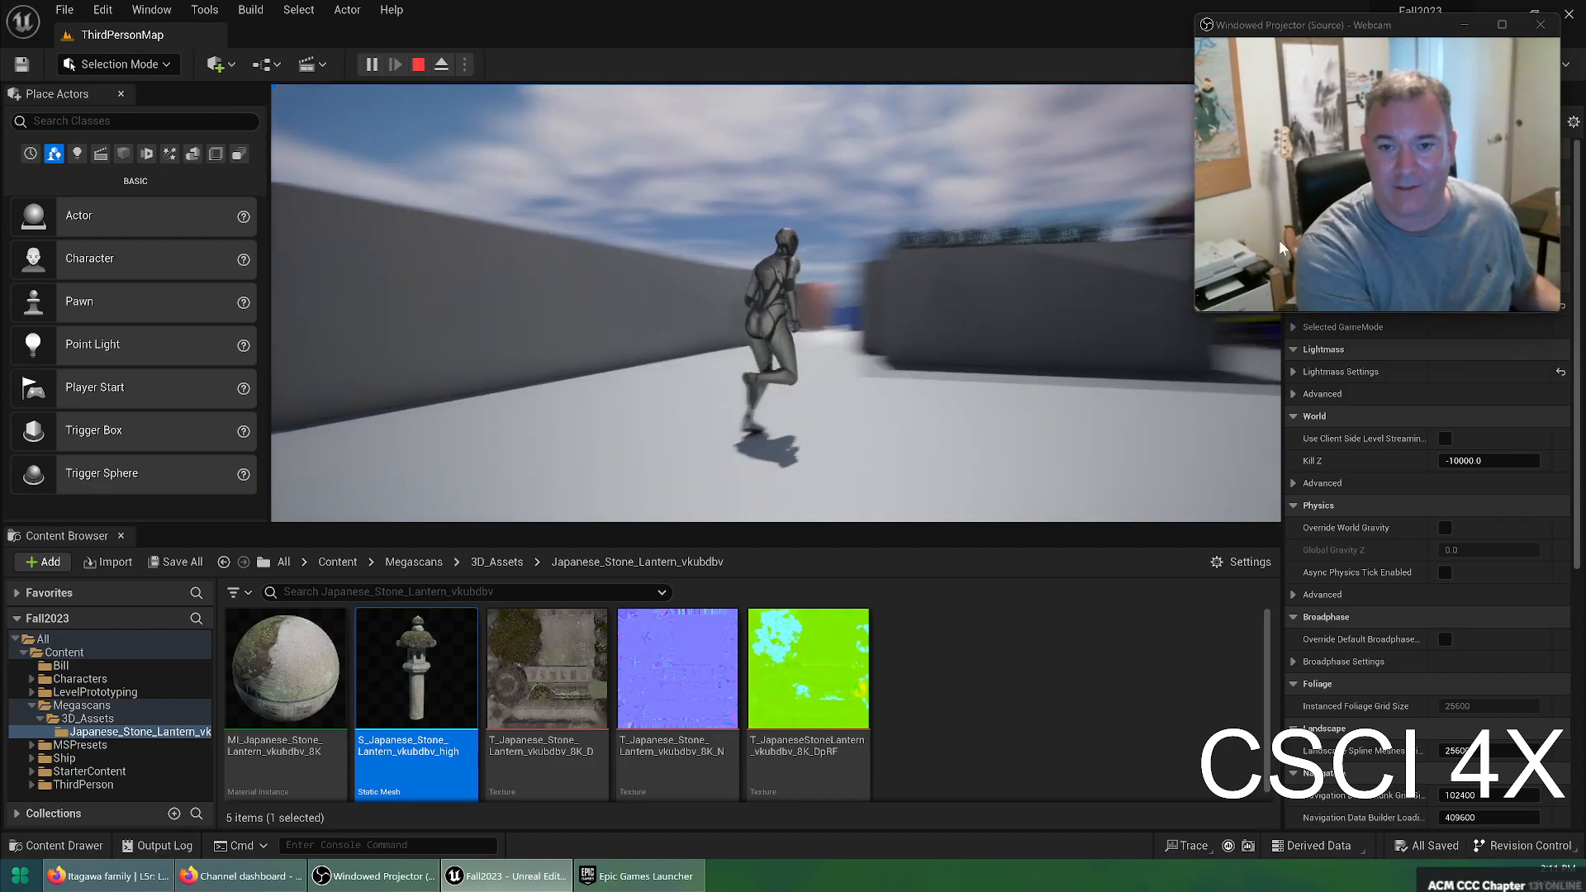
pyautogui.press('w')
pyautogui.press('space')
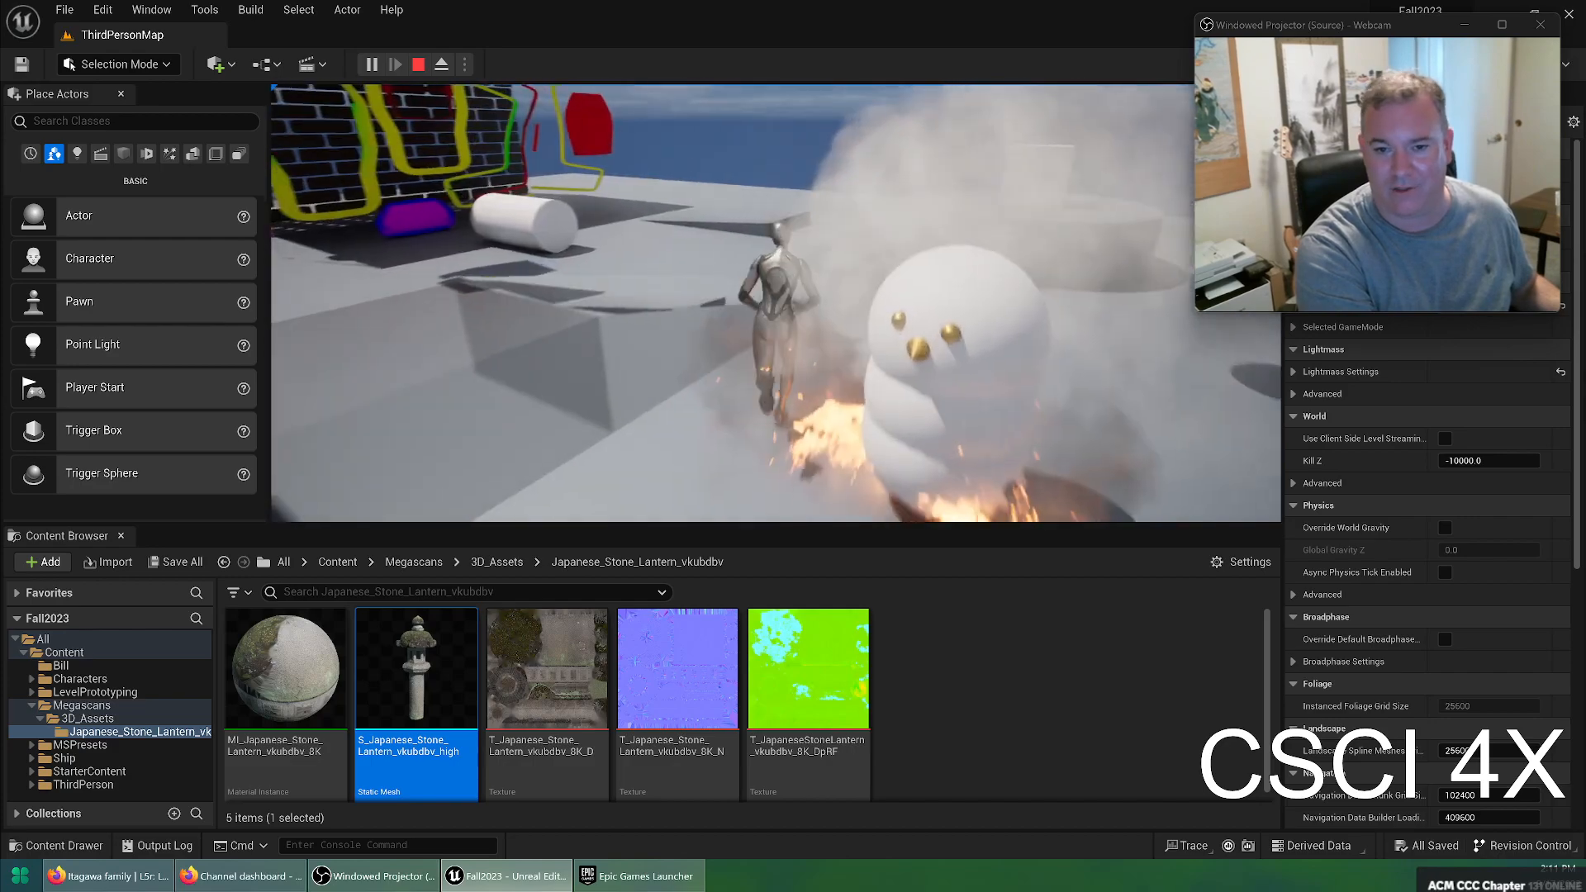
pyautogui.press('w')
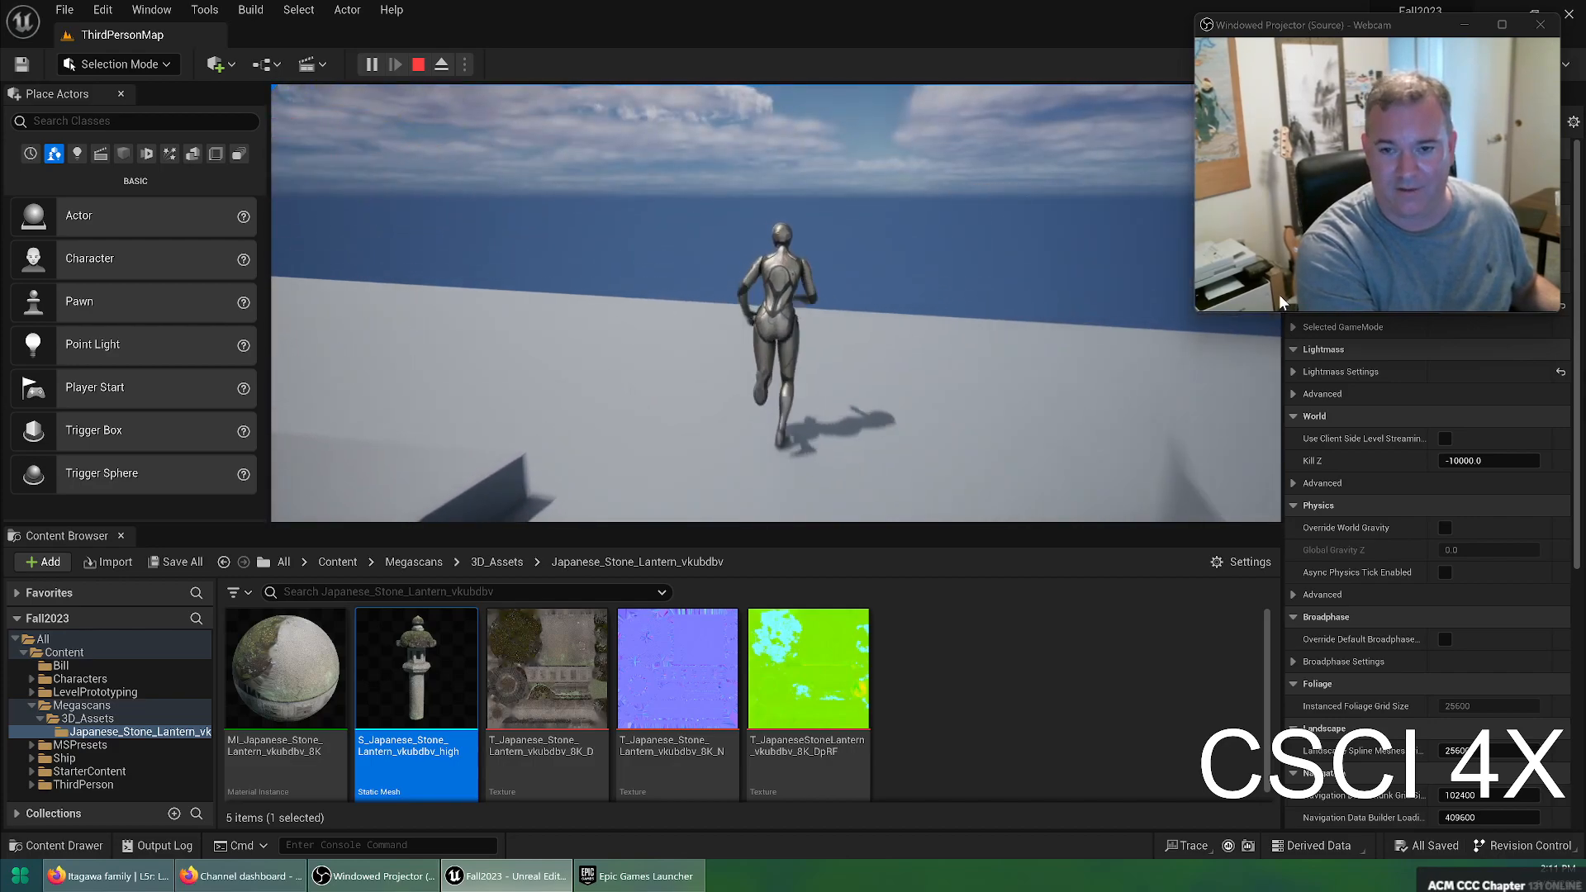
pyautogui.press('space')
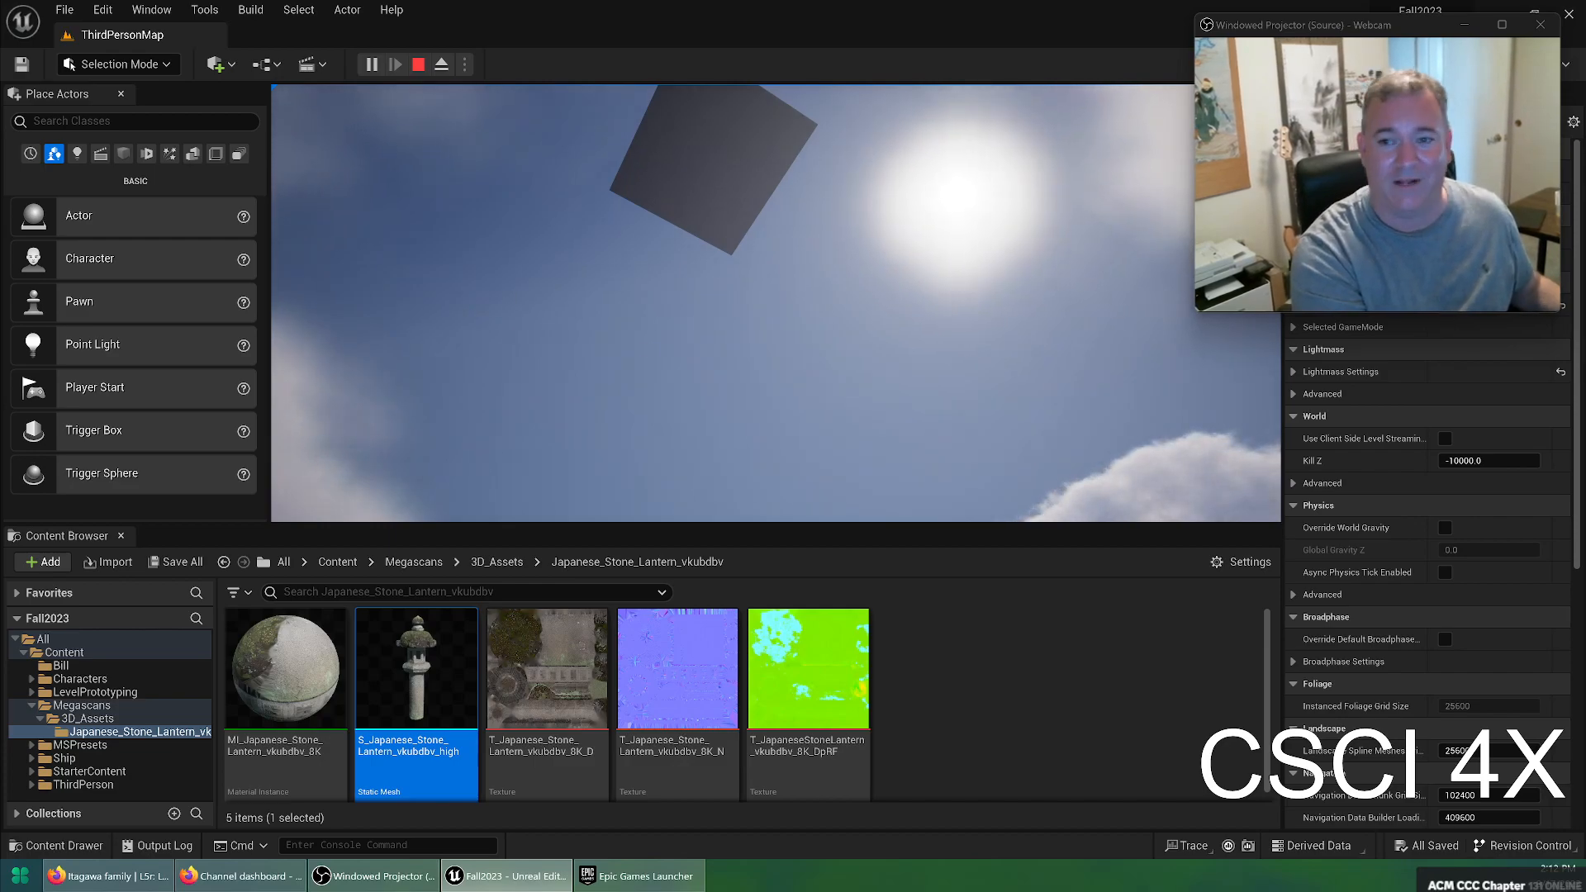
pyautogui.press('Escape')
pyautogui.moveTo(775, 303); pyautogui.dragTo(809, 339, button='right')
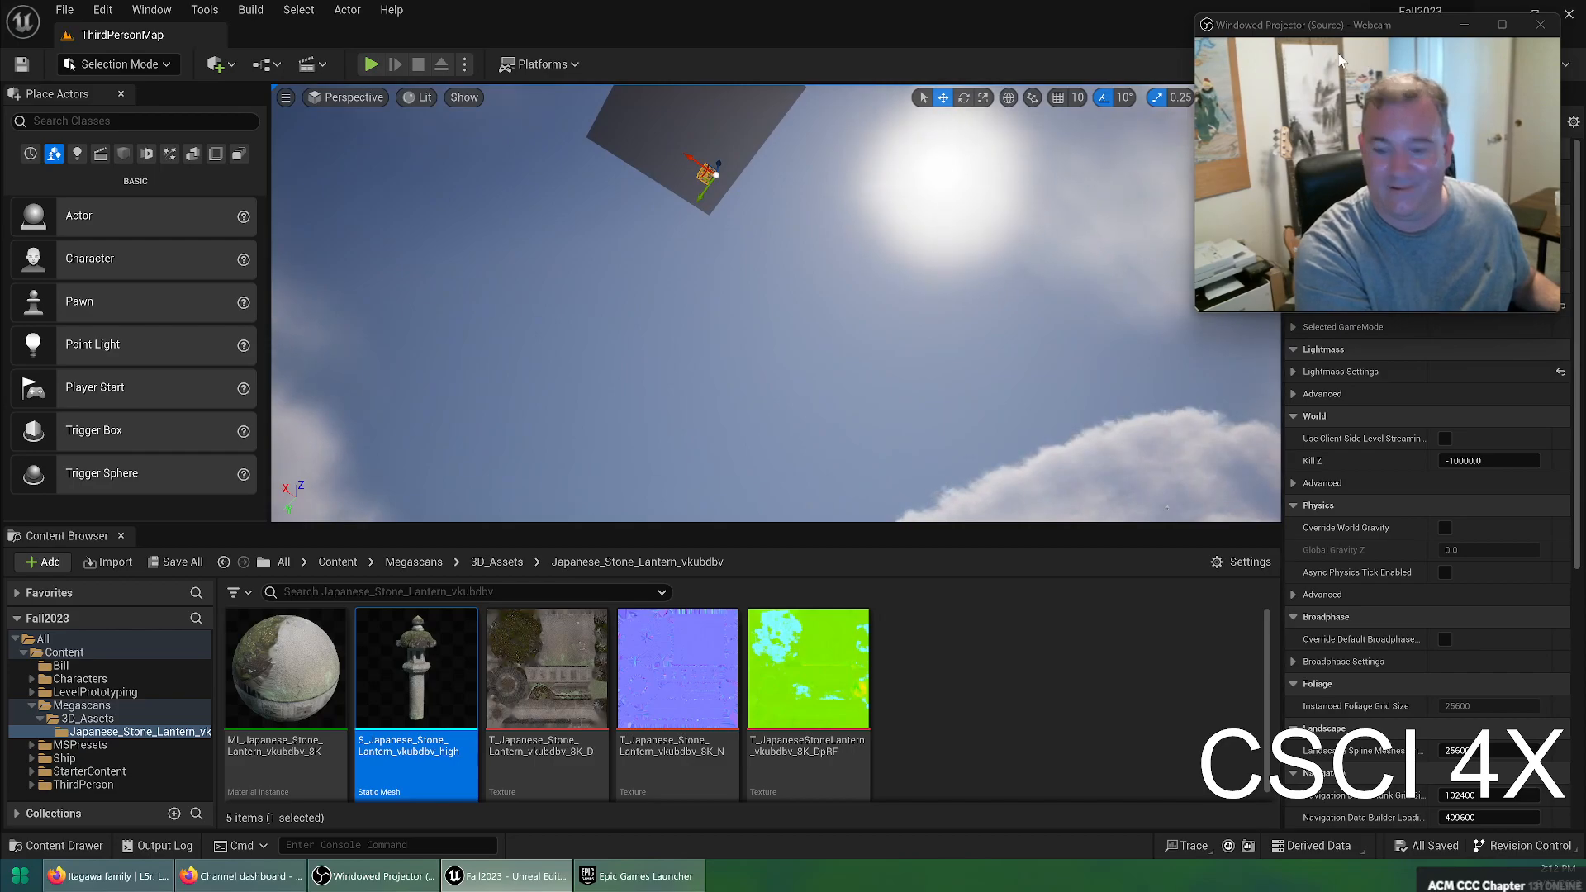
# Focus the view on SM_Cube4 from the Outliner and look over the surrounding hedge block and house
pyautogui.moveTo(1339, 24); pyautogui.dragTo(1067, 61)
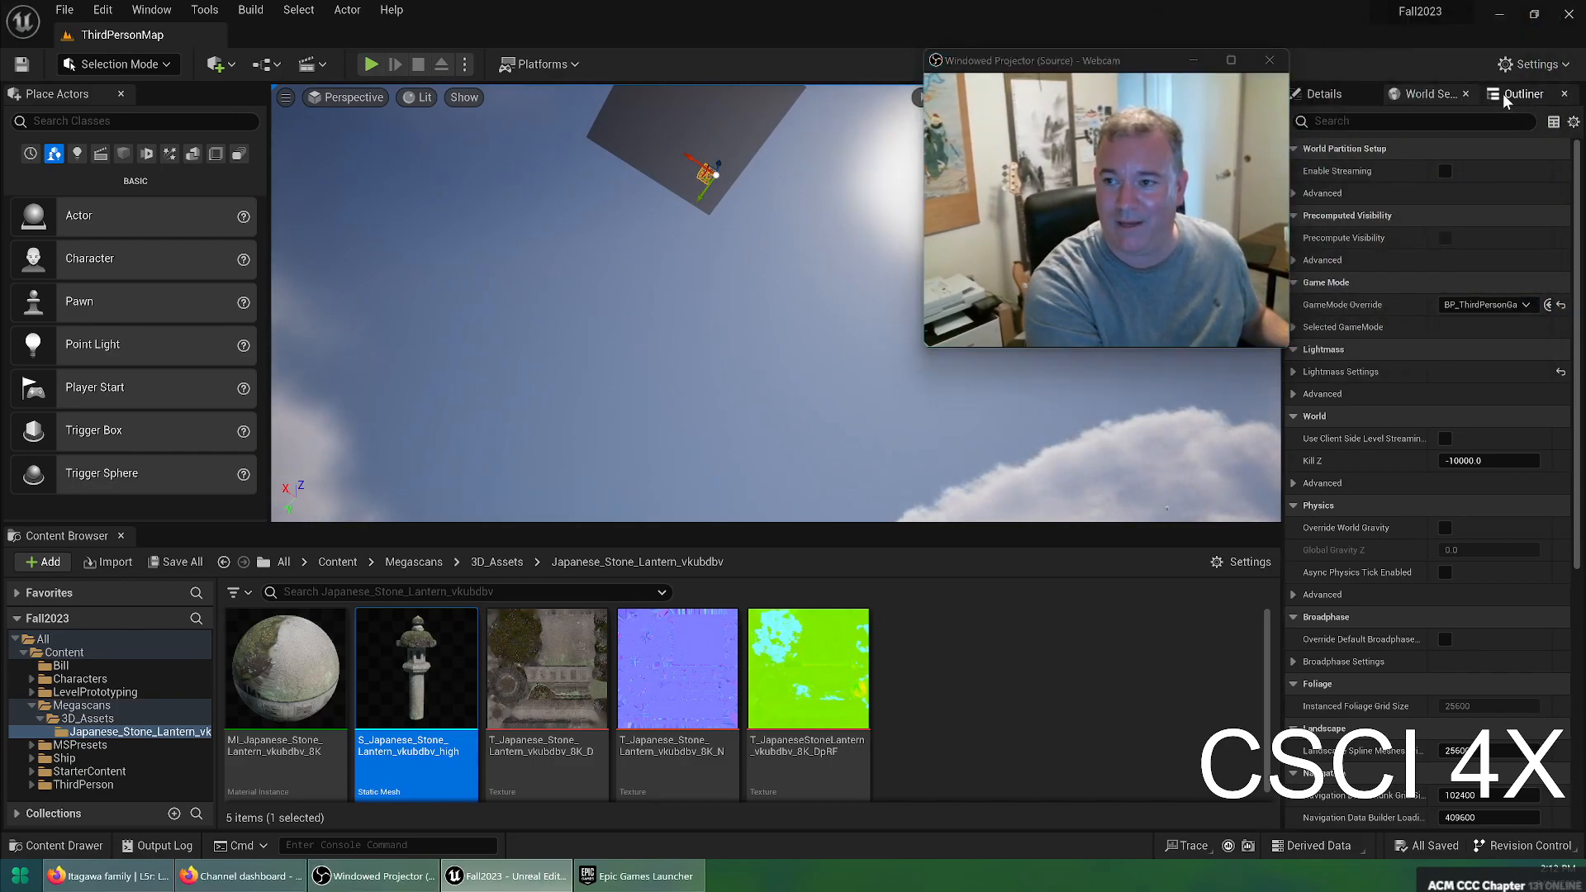
pyautogui.click(1504, 92)
pyautogui.doubleClick(1416, 200)
pyautogui.moveTo(822, 241); pyautogui.dragTo(884, 213, button='right')
pyautogui.press('w')
pyautogui.moveTo(1128, 62); pyautogui.dragTo(1389, 33)
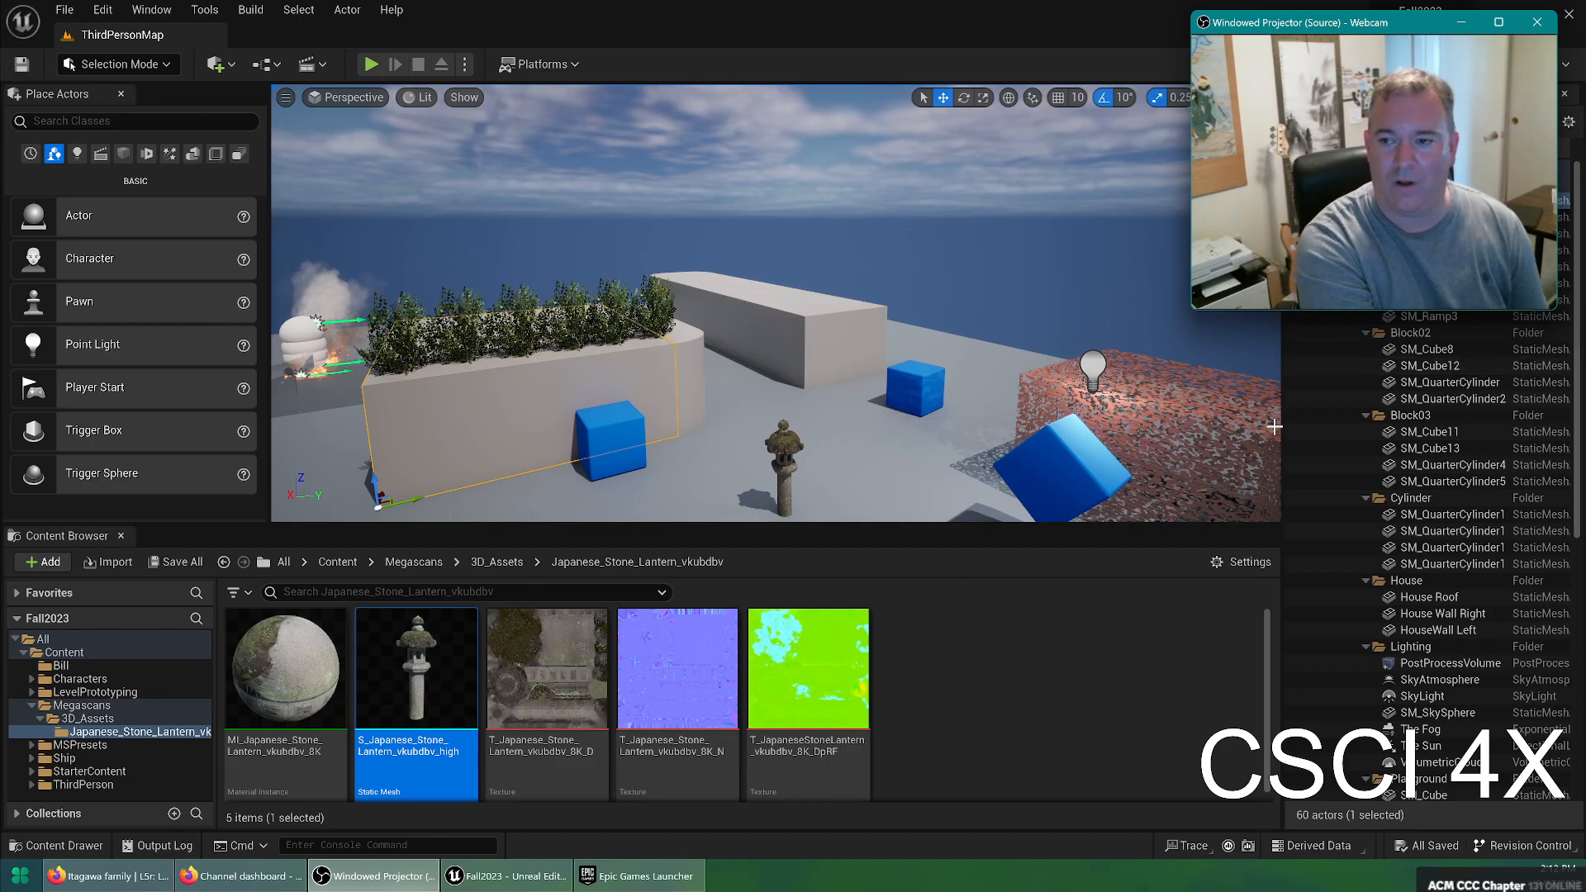
pyautogui.moveTo(801, 364); pyautogui.dragTo(652, 365, button='right')
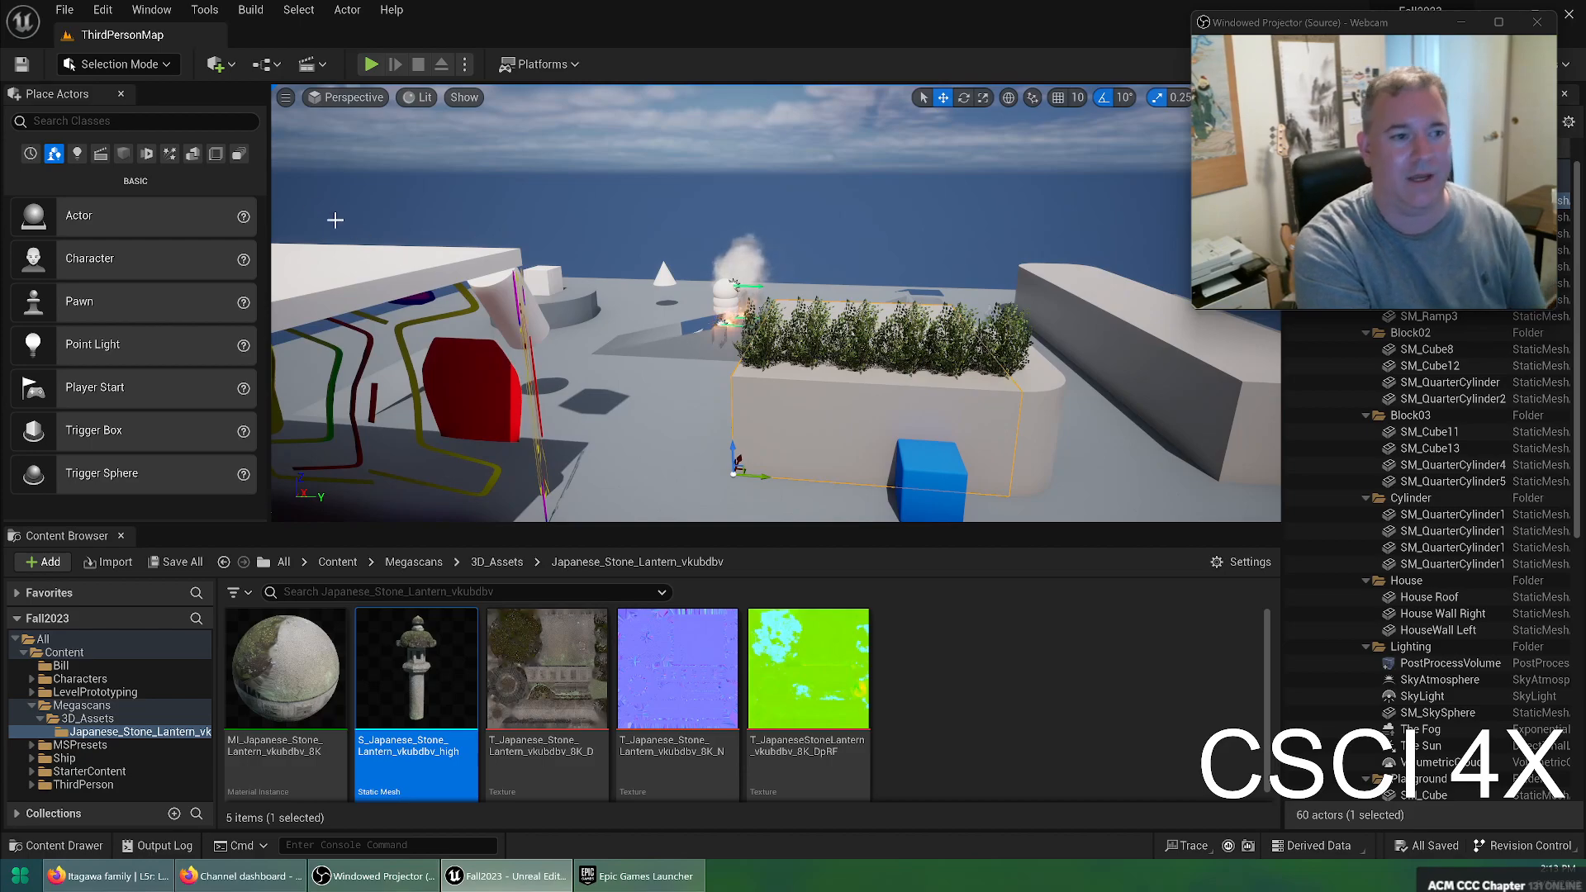
# Switch the level editor from Selection to Landscape mode
pyautogui.click(144, 66)
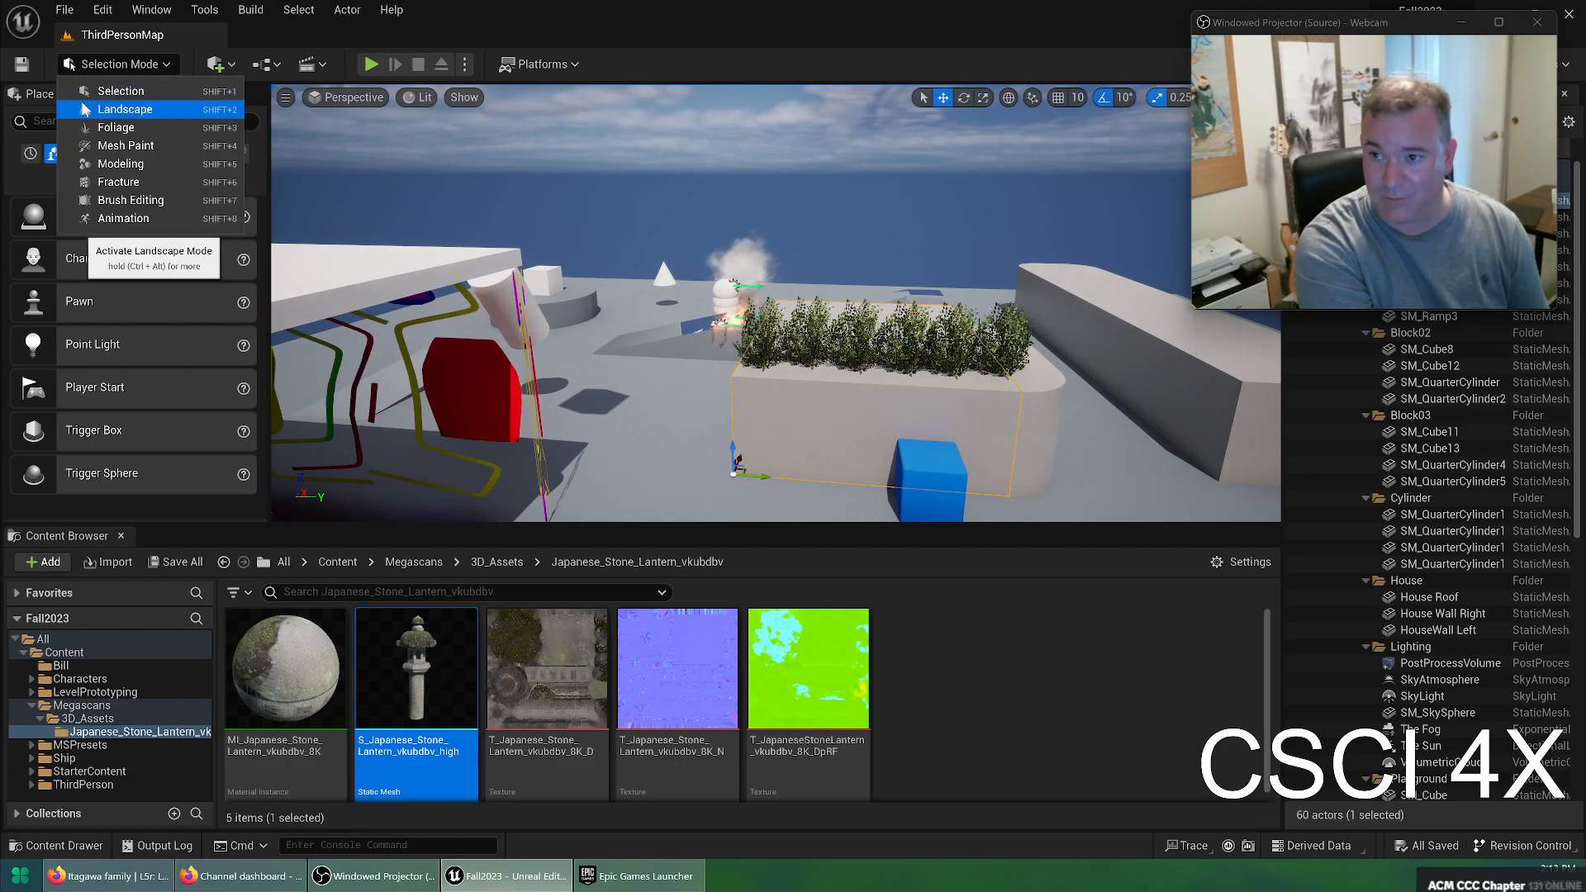
pyautogui.click(1199, 359)
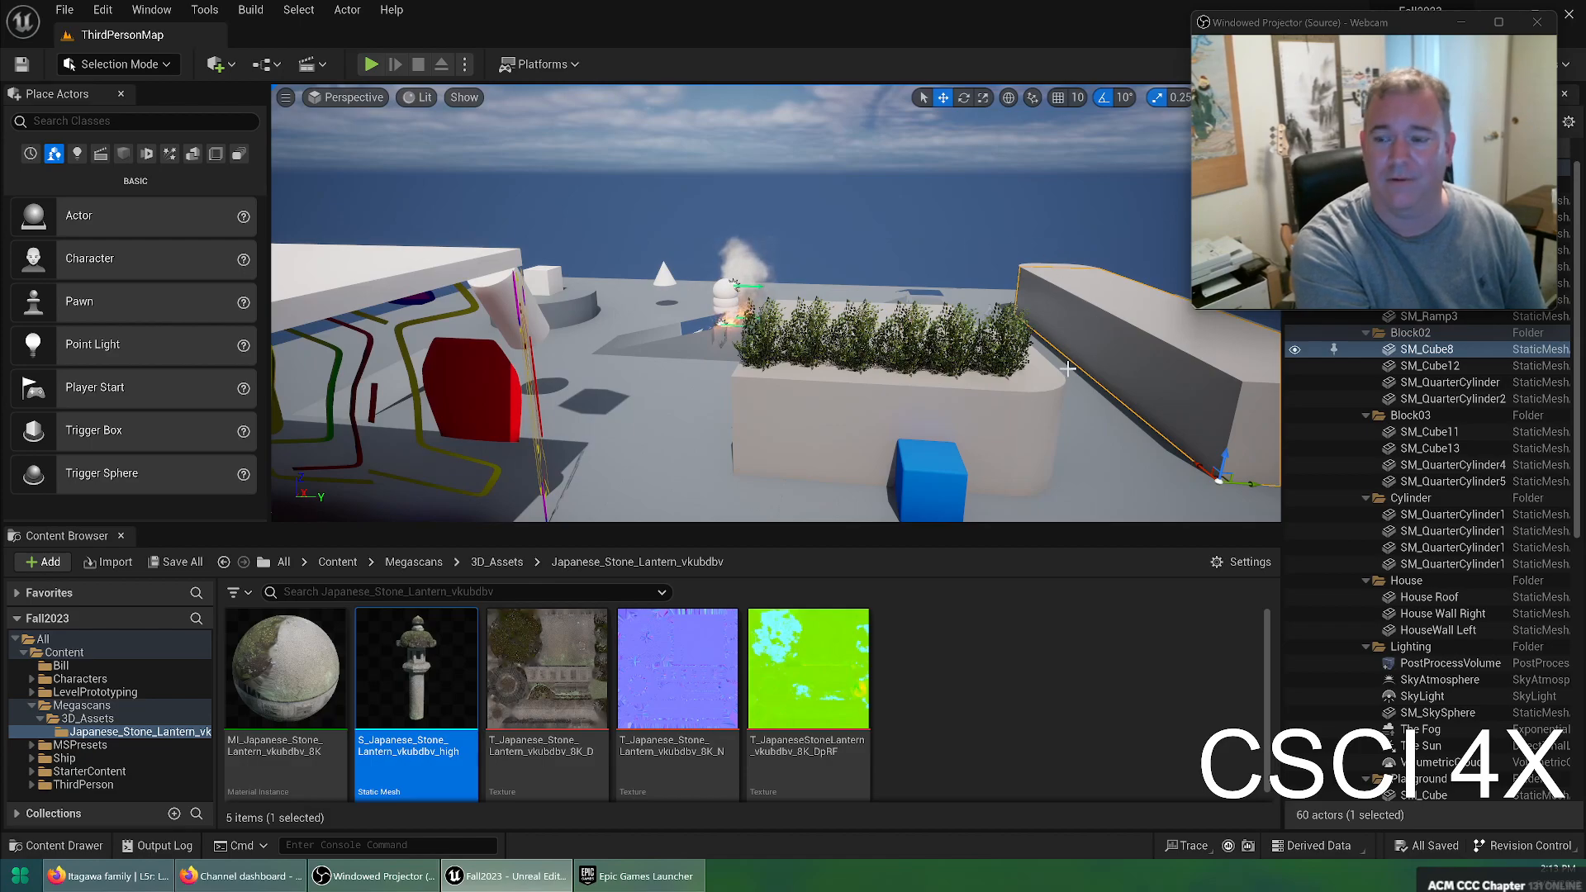
pyautogui.click(139, 66)
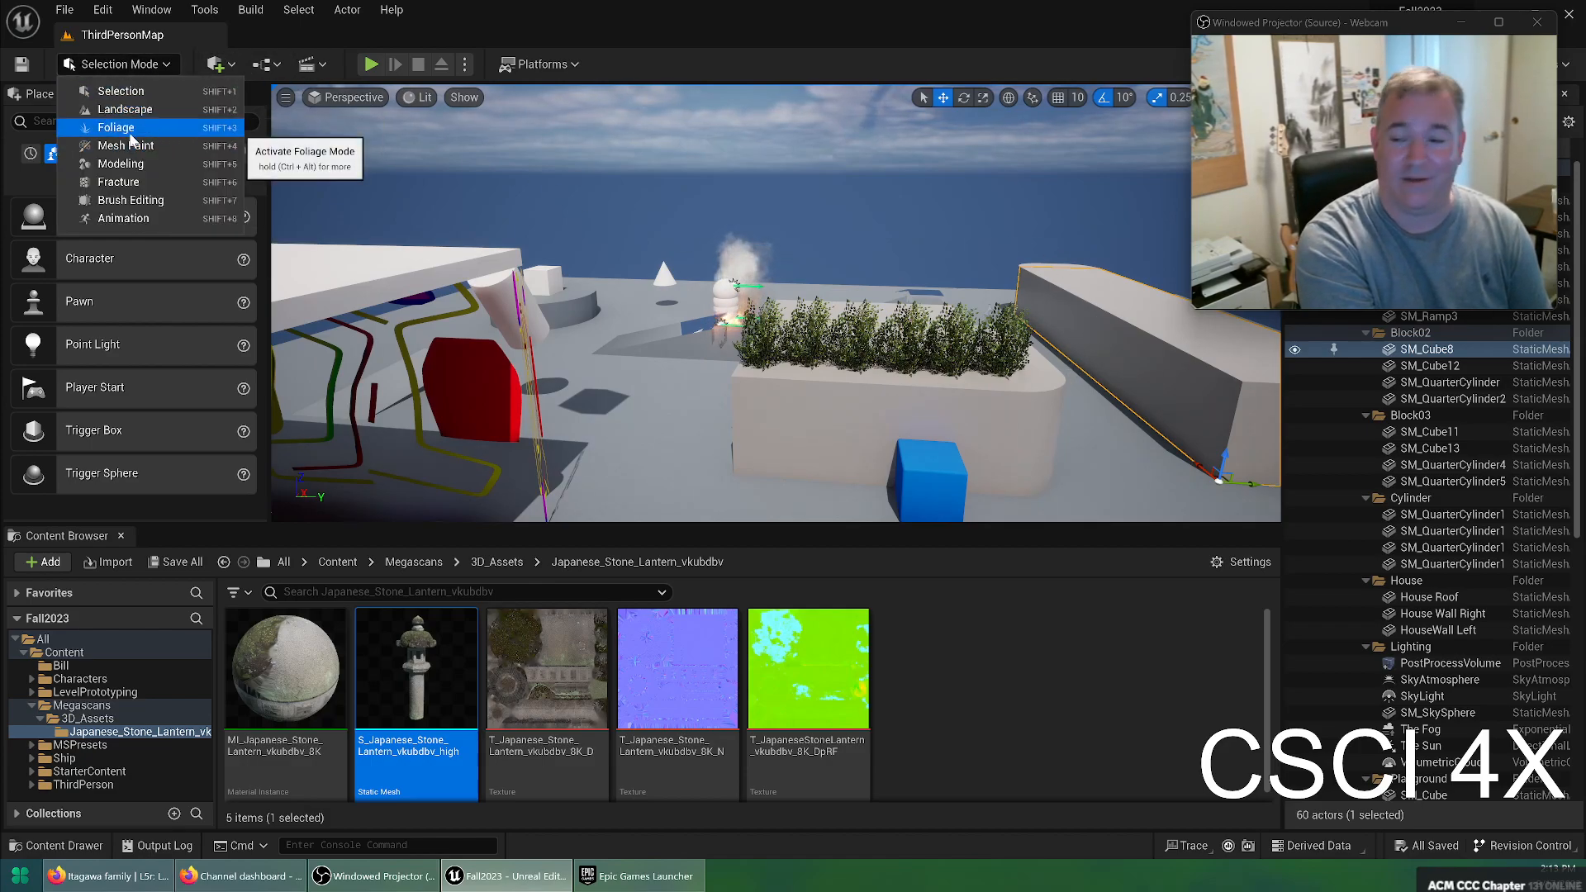
pyautogui.click(172, 110)
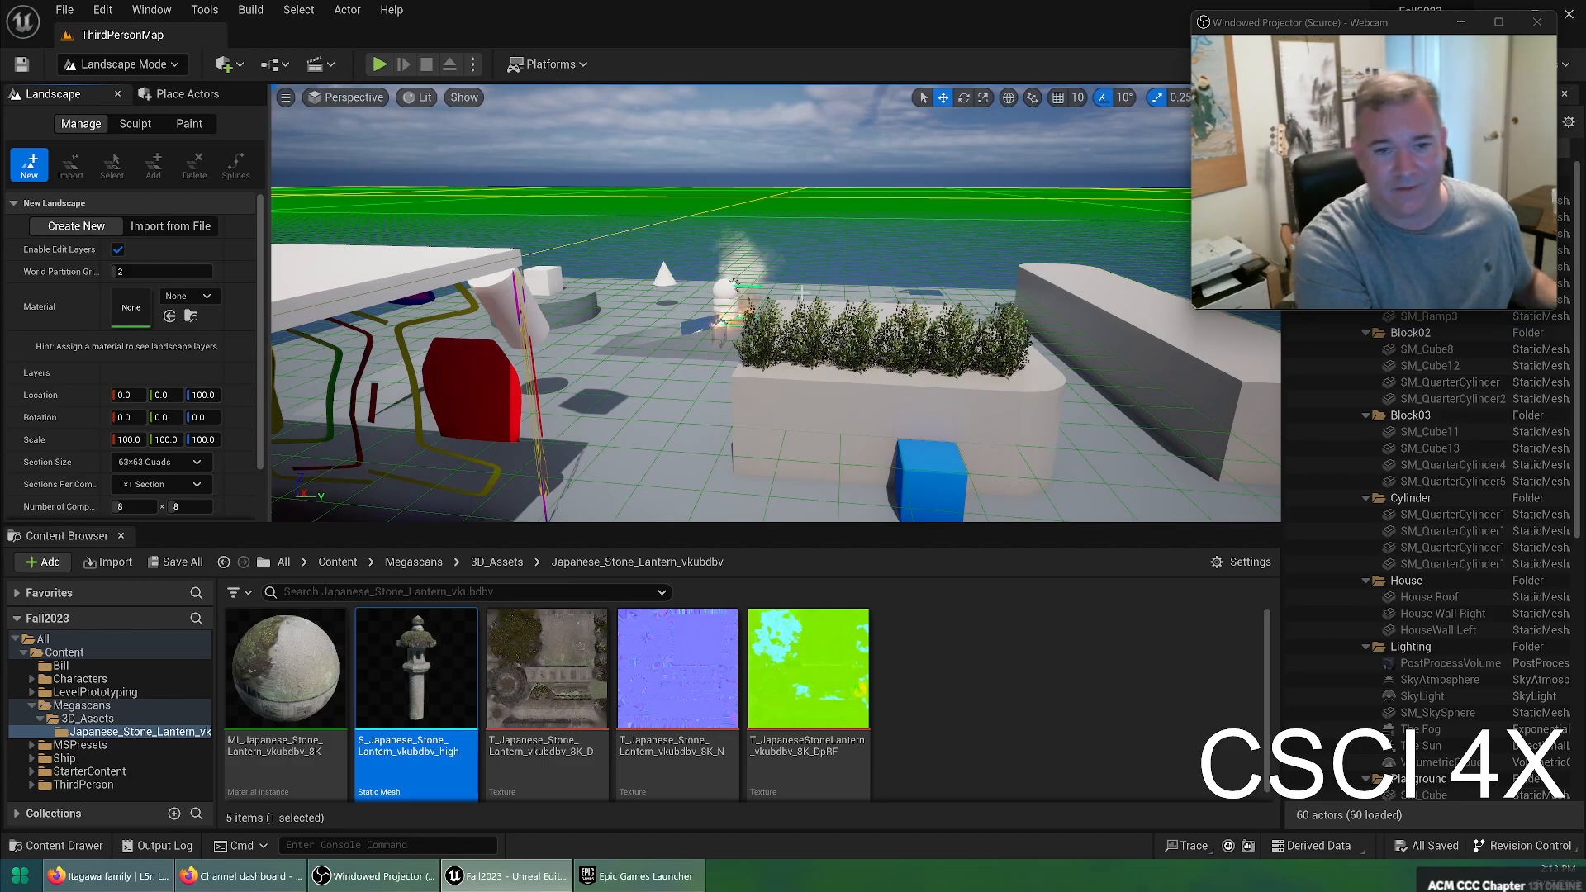
# Examine the new landscape's preview grid from above, below and beside the floor to compare their heights
pyautogui.moveTo(581, 286); pyautogui.dragTo(673, 274, button='right')
pyautogui.press('a')
pyautogui.press('w')
pyautogui.press('e')
pyautogui.press('q')
pyautogui.press('e')
pyautogui.press('q')
pyautogui.press('e')
pyautogui.press('s')
pyautogui.press('q')
pyautogui.press('q')
pyautogui.press('w')
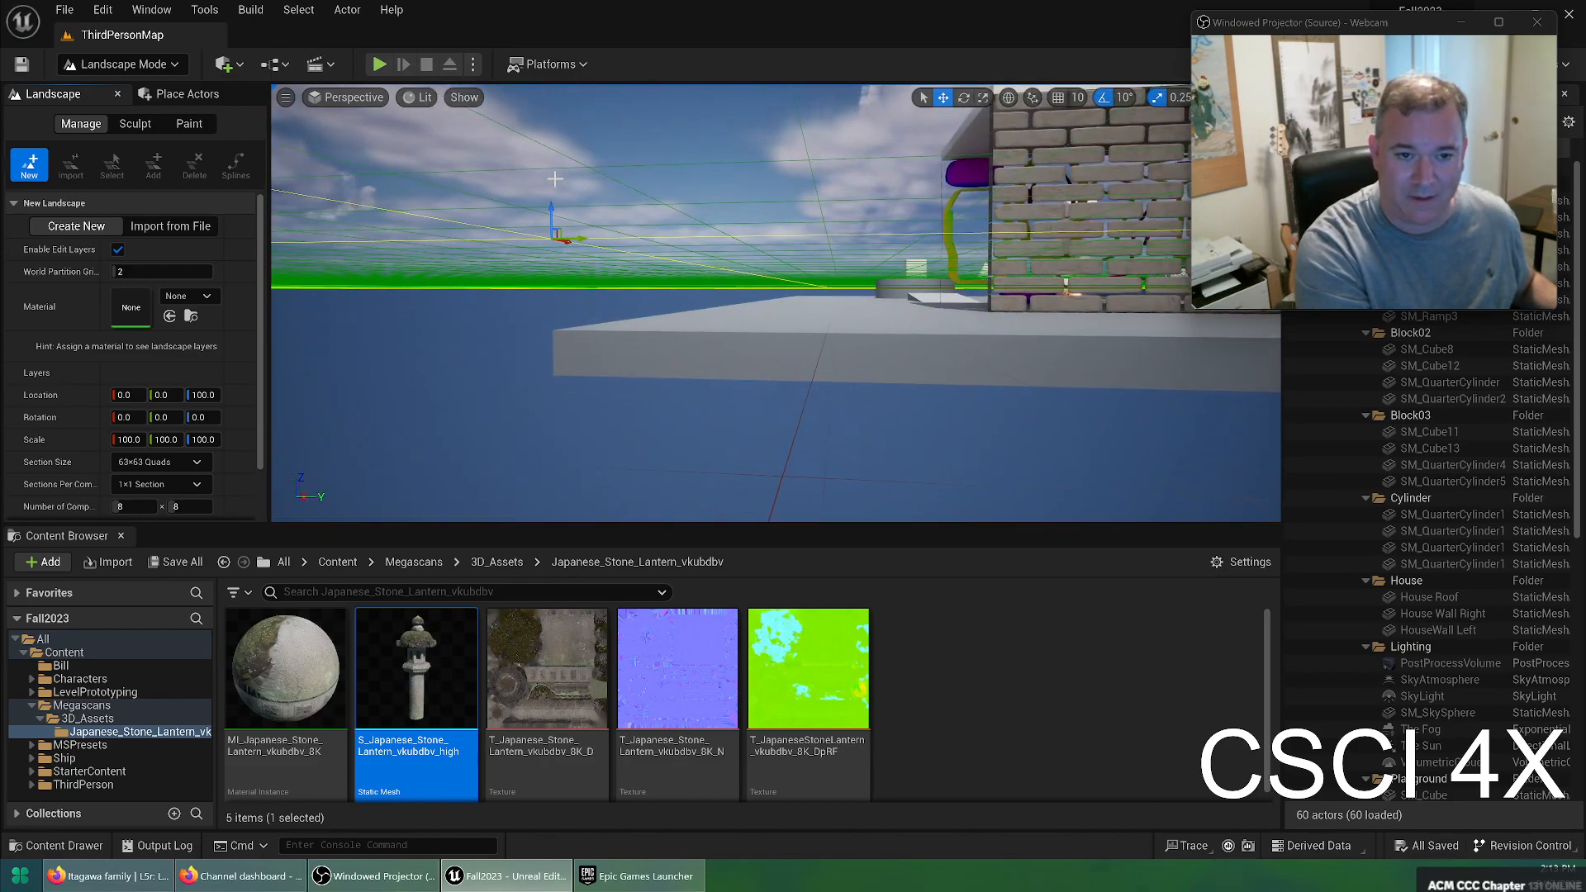
# Lower the new landscape preview to about -48 in Z and assign M_Ground_Grass as its material
pyautogui.moveTo(549, 209); pyautogui.dragTo(627, 348)
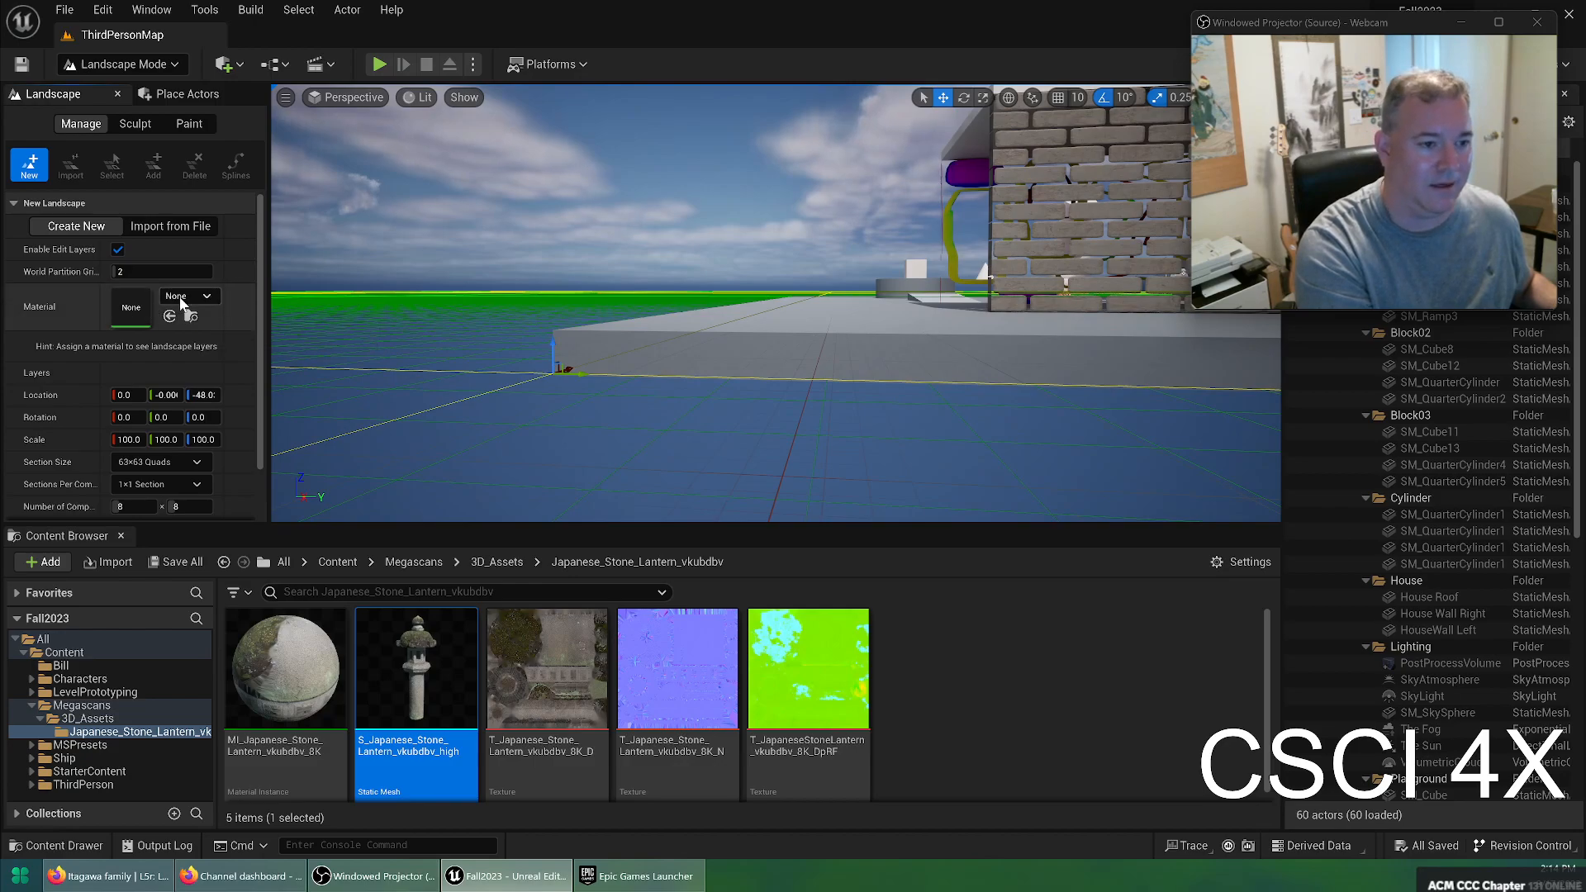
pyautogui.scroll(-2, 236, 261)
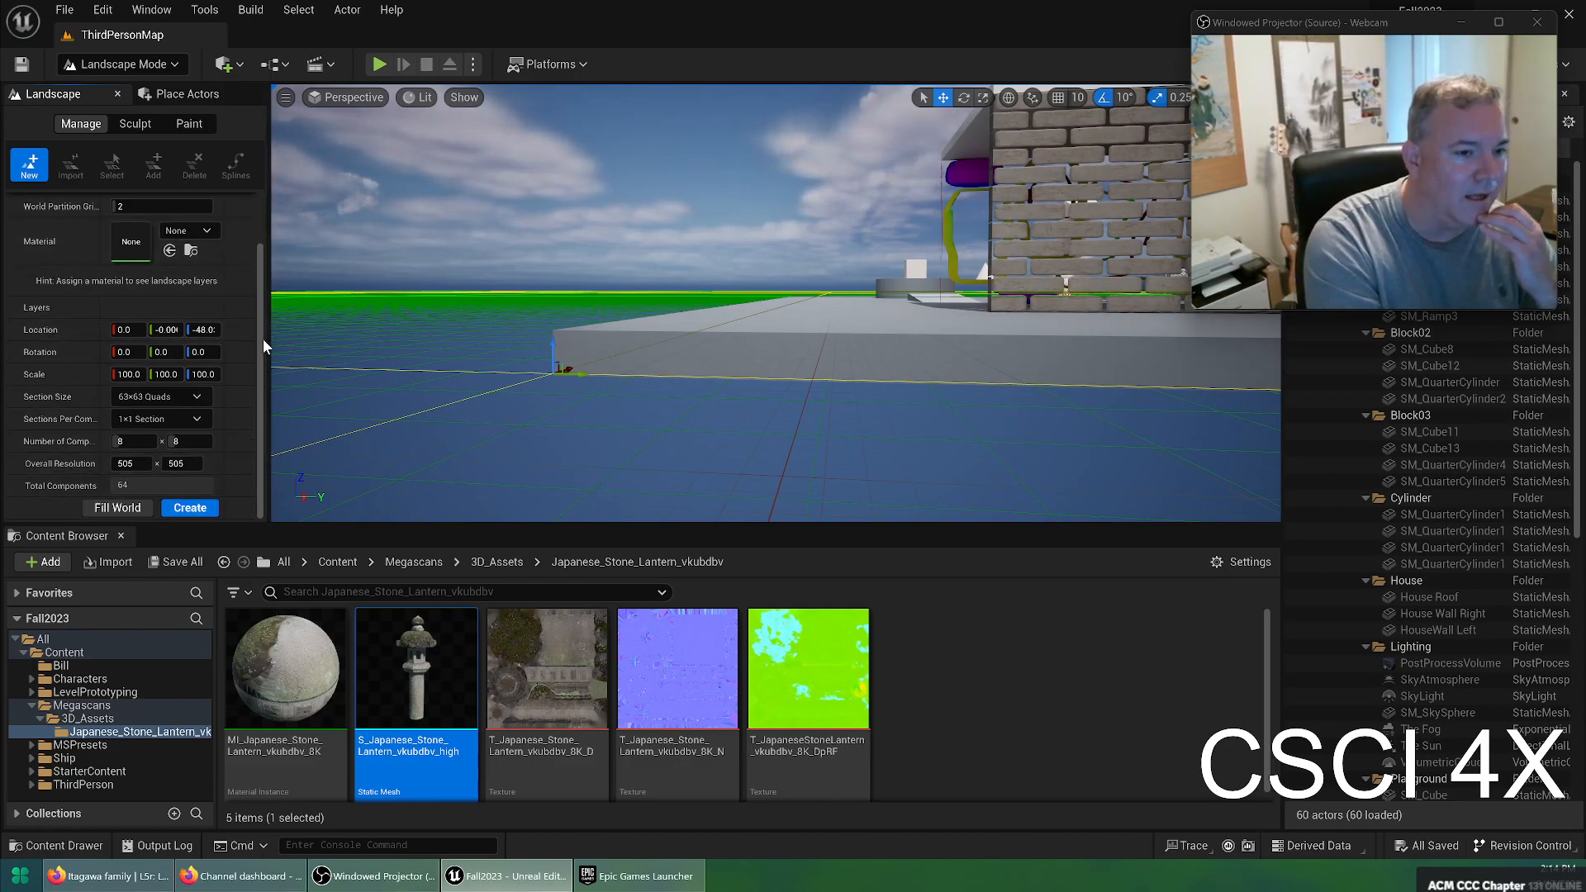
pyautogui.click(175, 233)
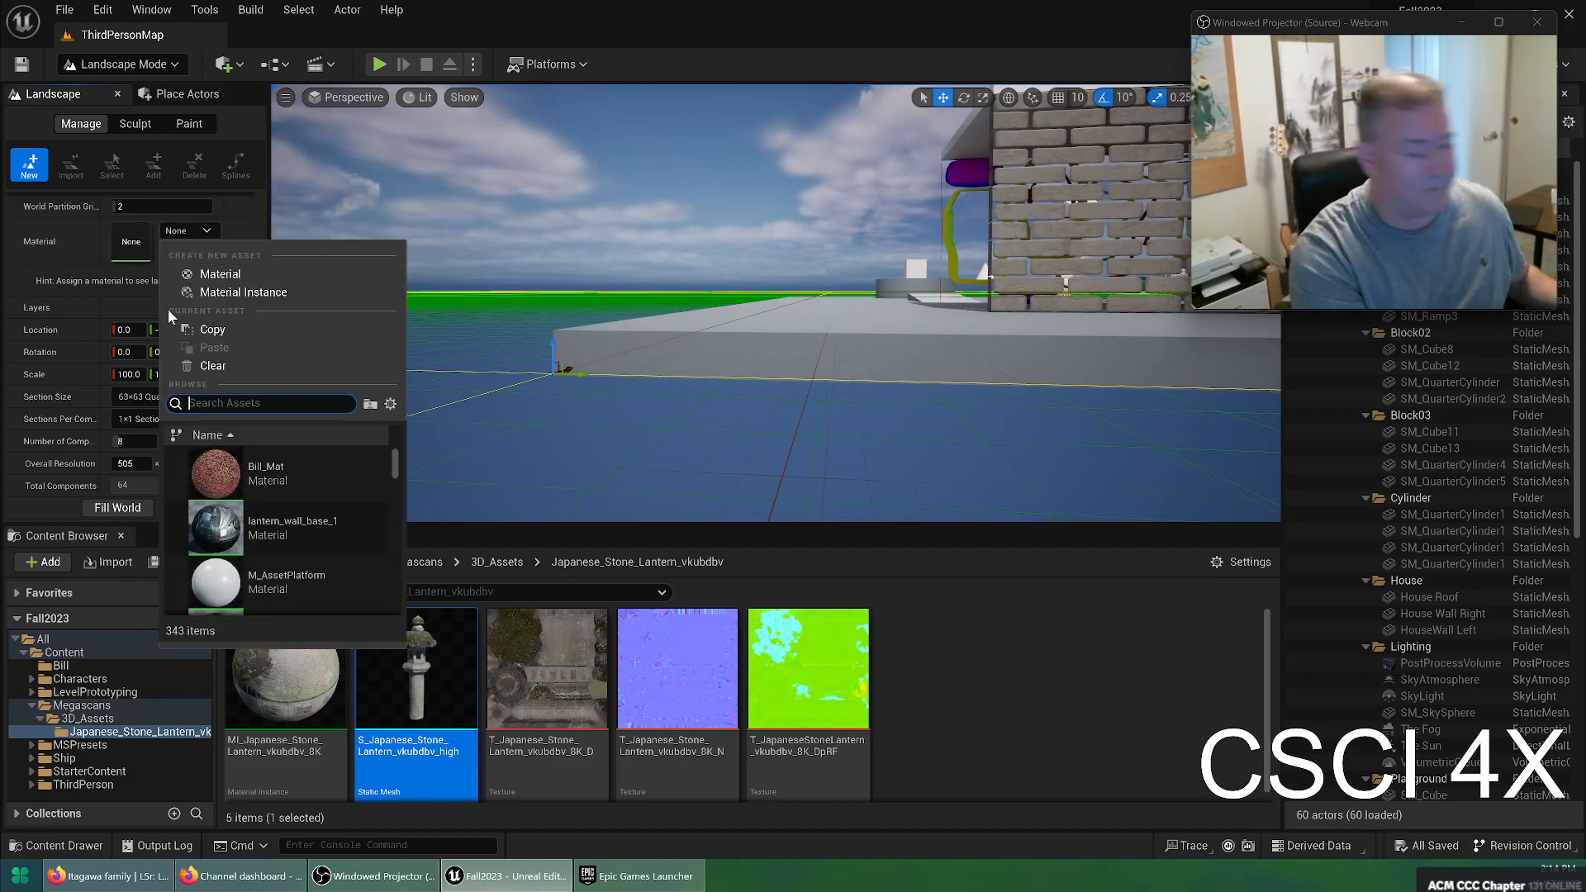
pyautogui.write('grass')
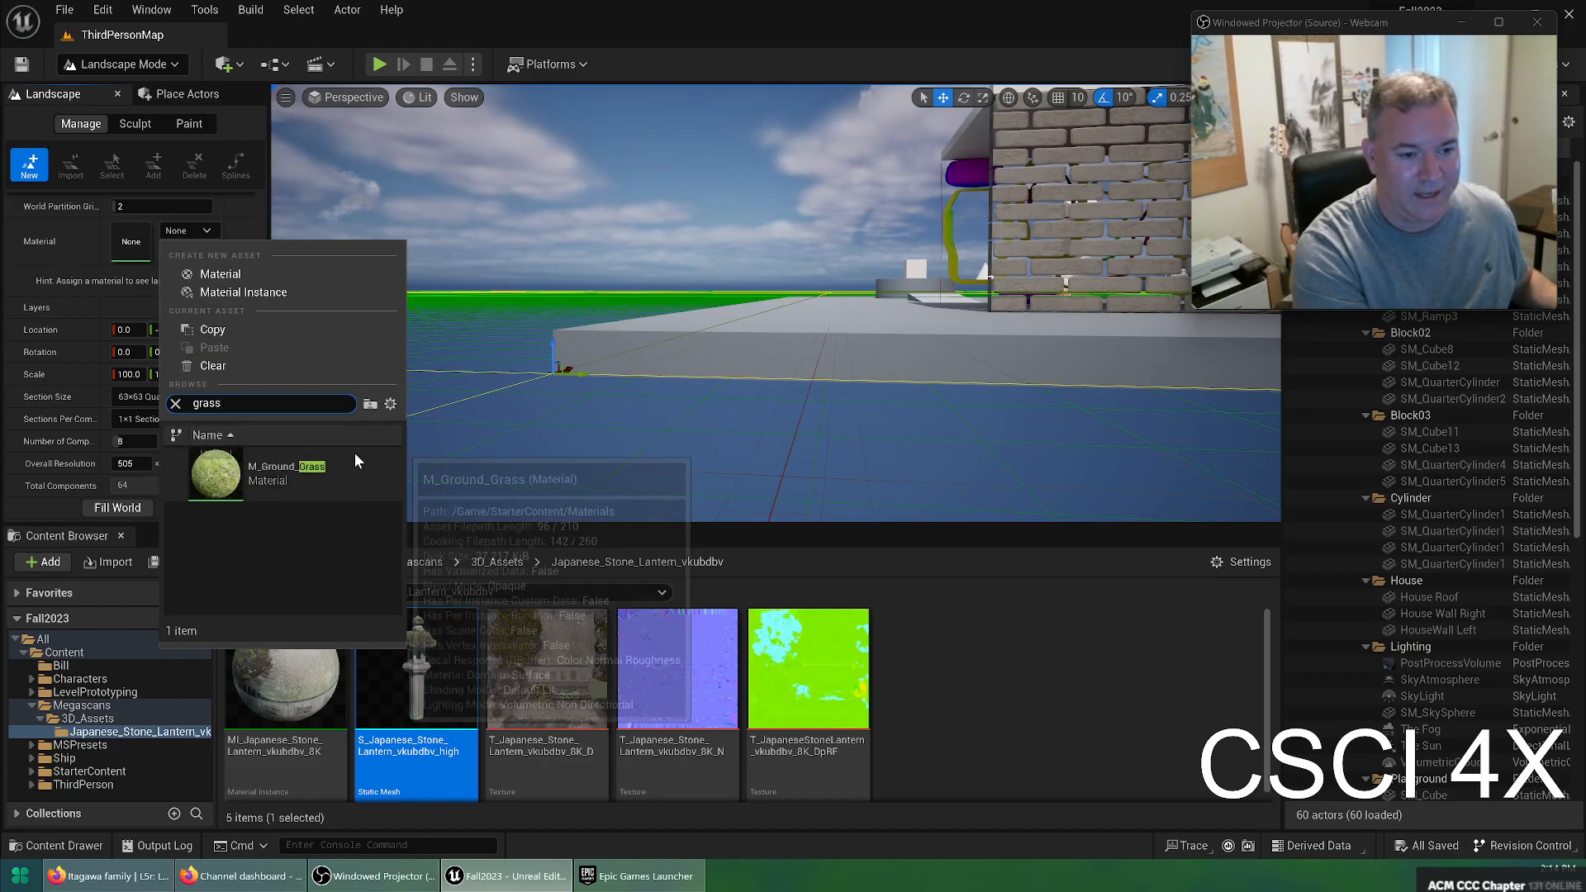
pyautogui.click(355, 461)
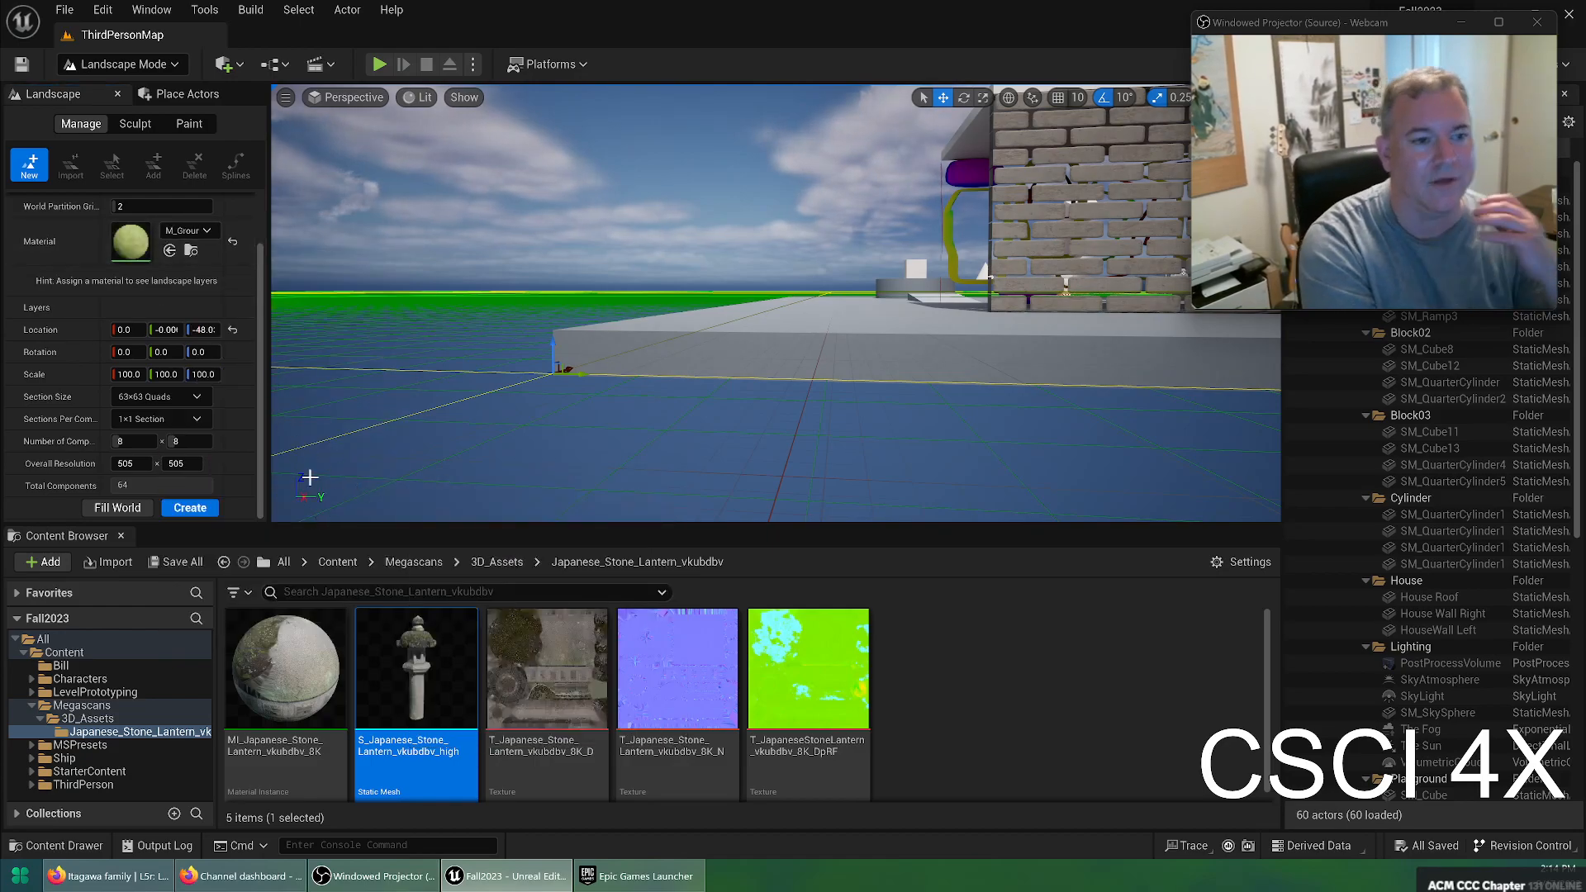
# Browse the project's available materials for other landscape ground options, including a search for "gras", and keep M_Ground_Grass
pyautogui.click(201, 236)
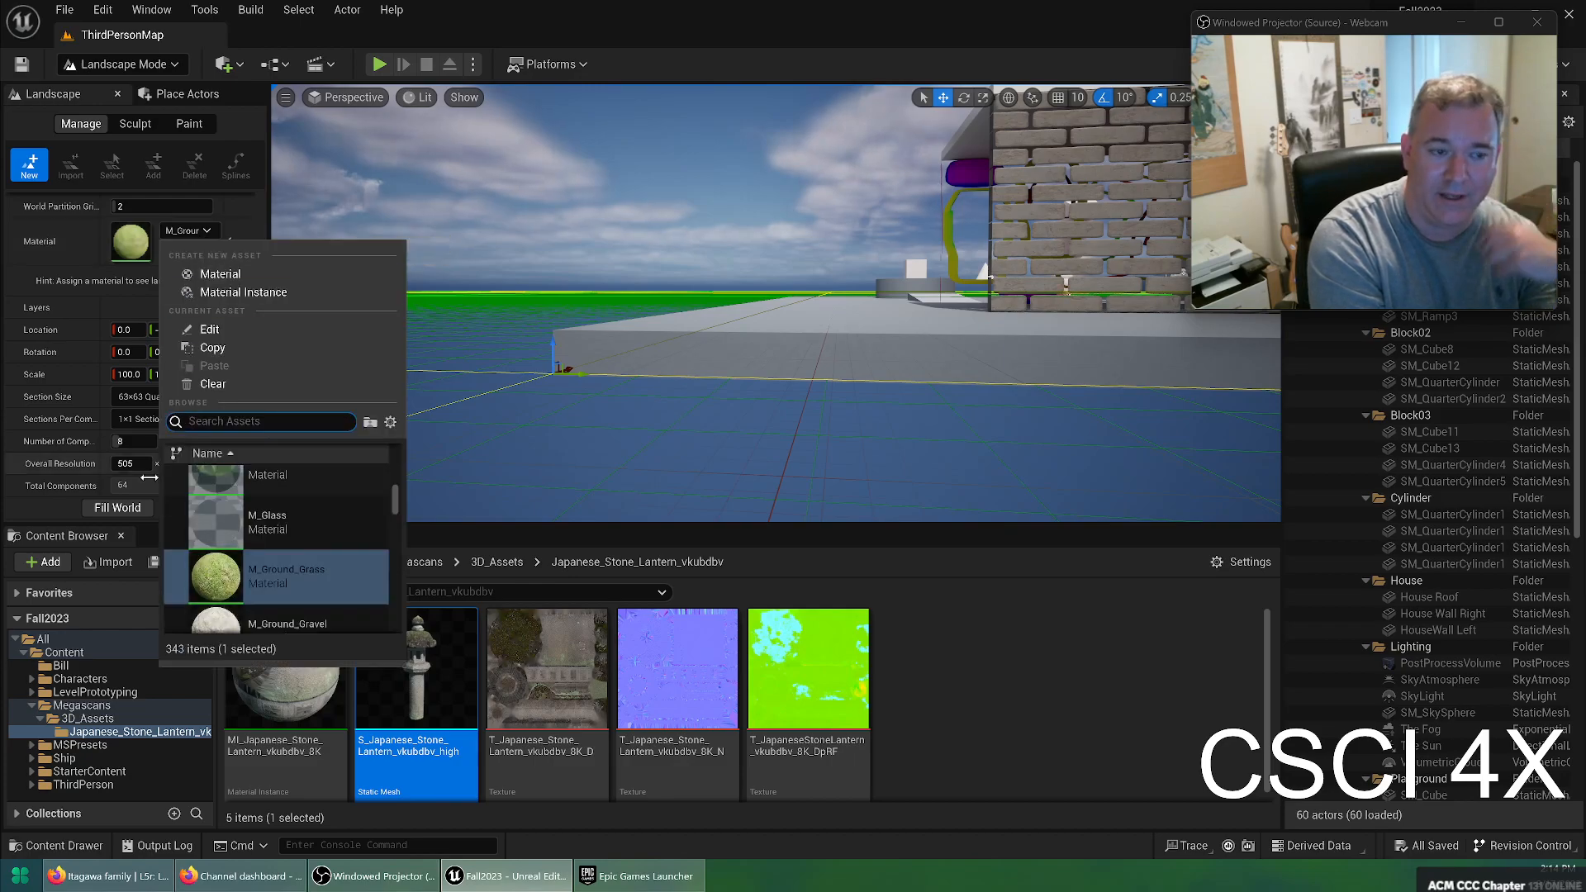
pyautogui.scroll(-5, 281, 550)
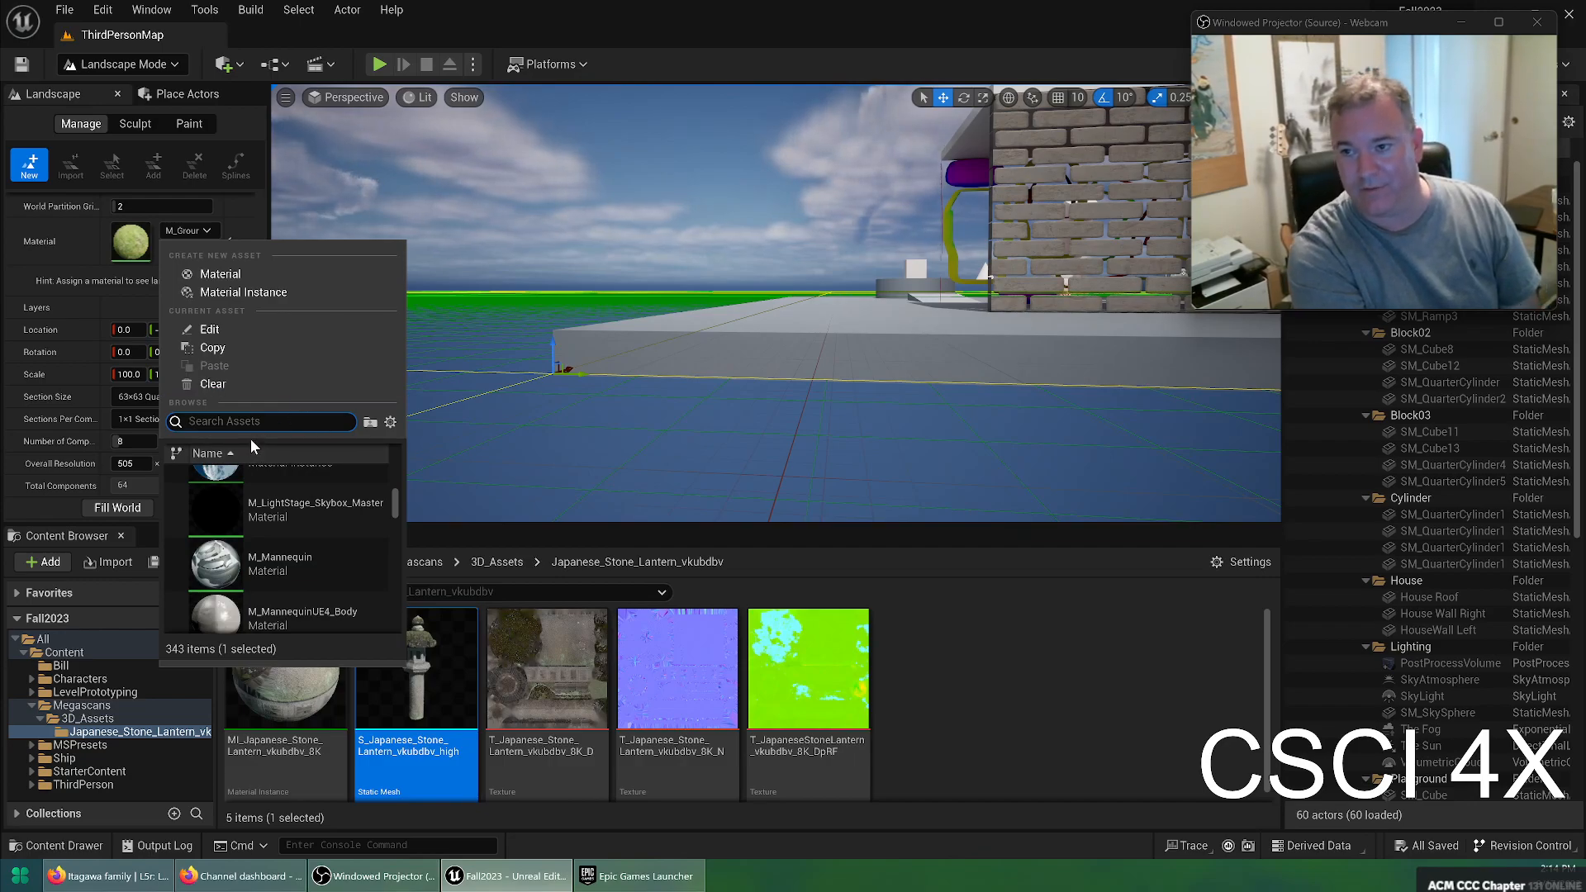
pyautogui.write('gras')
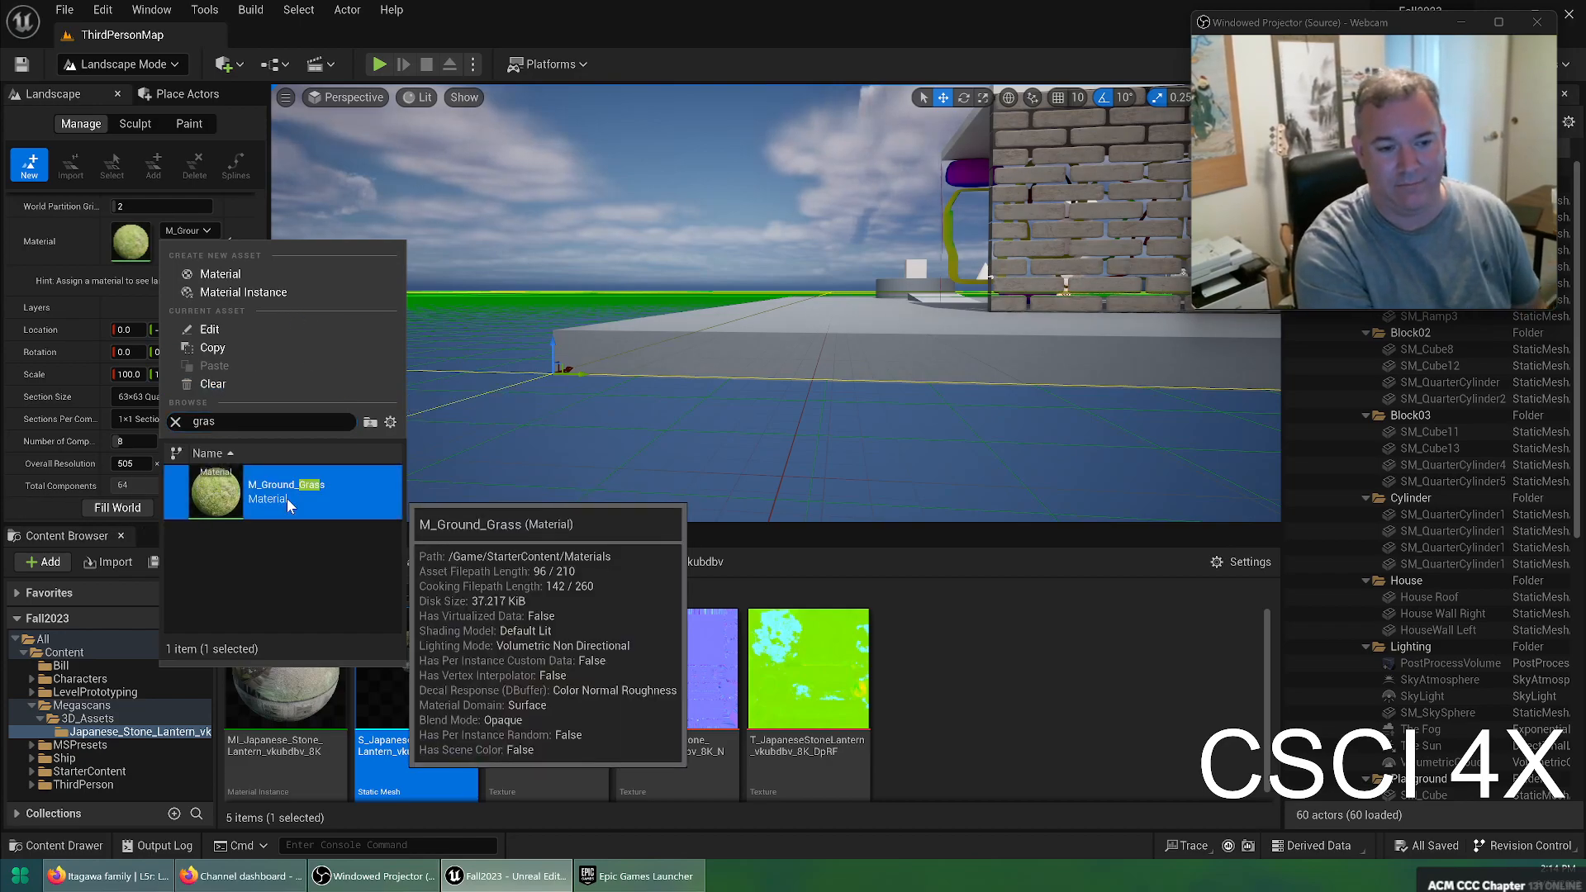
pyautogui.click(281, 421)
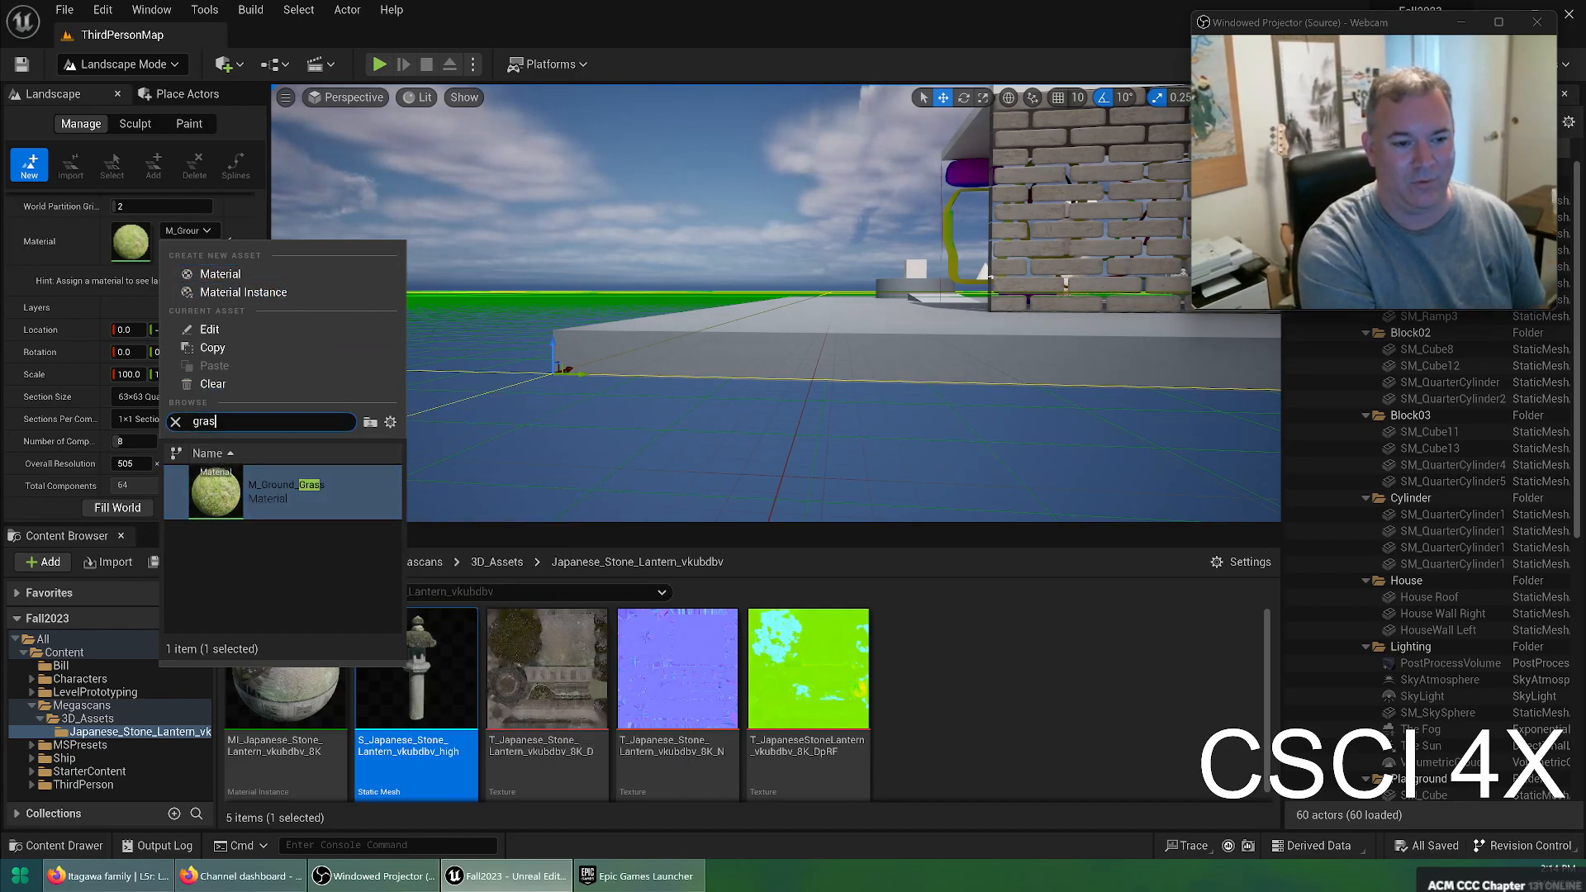
pyautogui.scroll(-10, 269, 509)
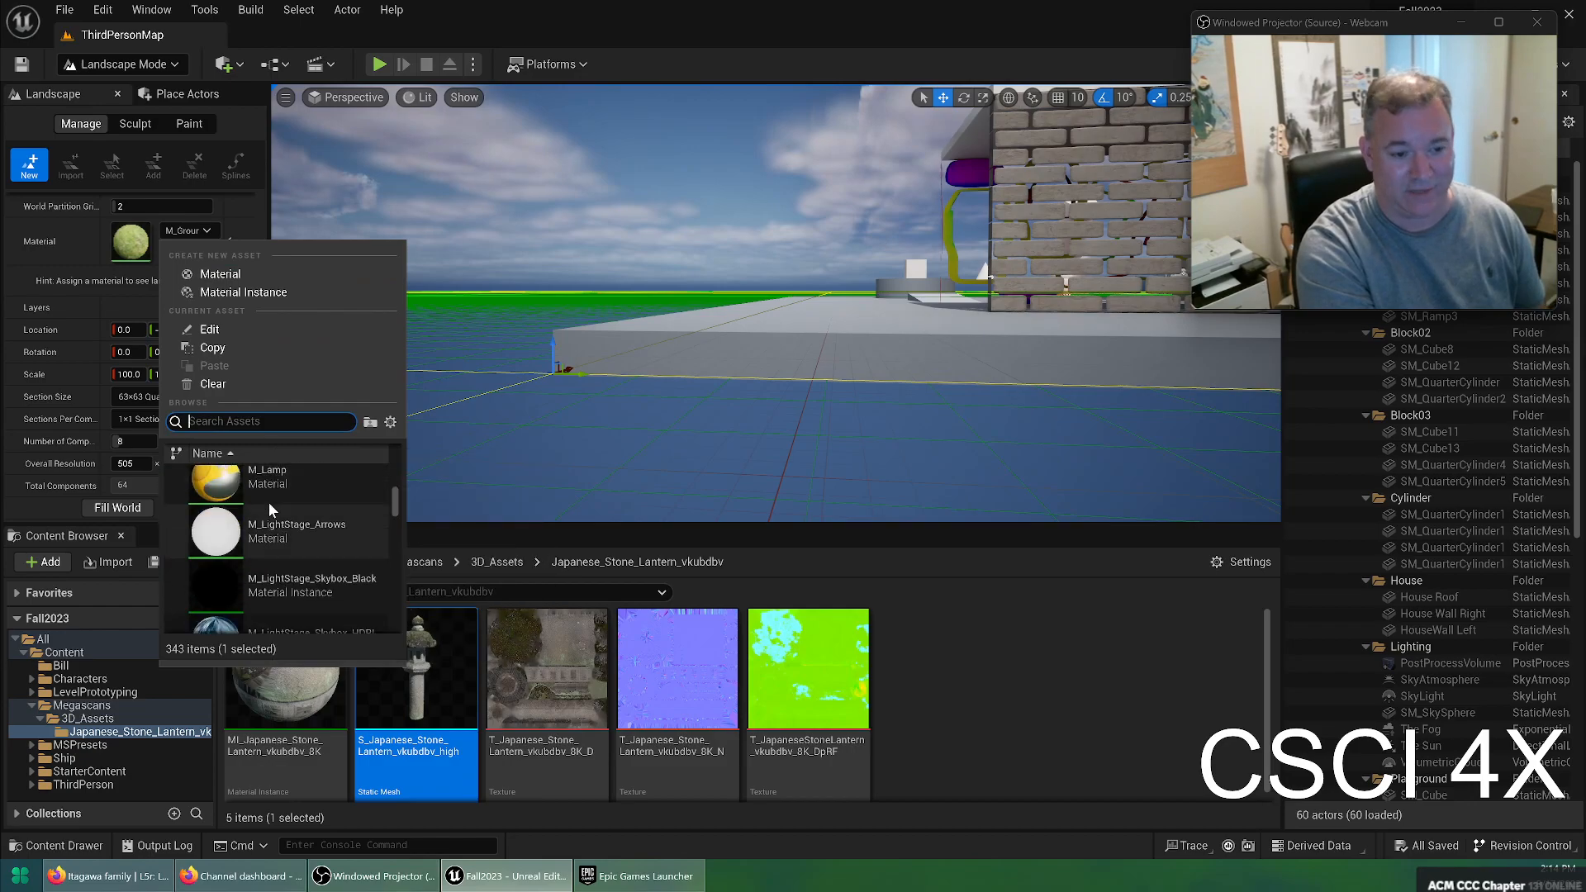
pyautogui.scroll(-5, 331, 508)
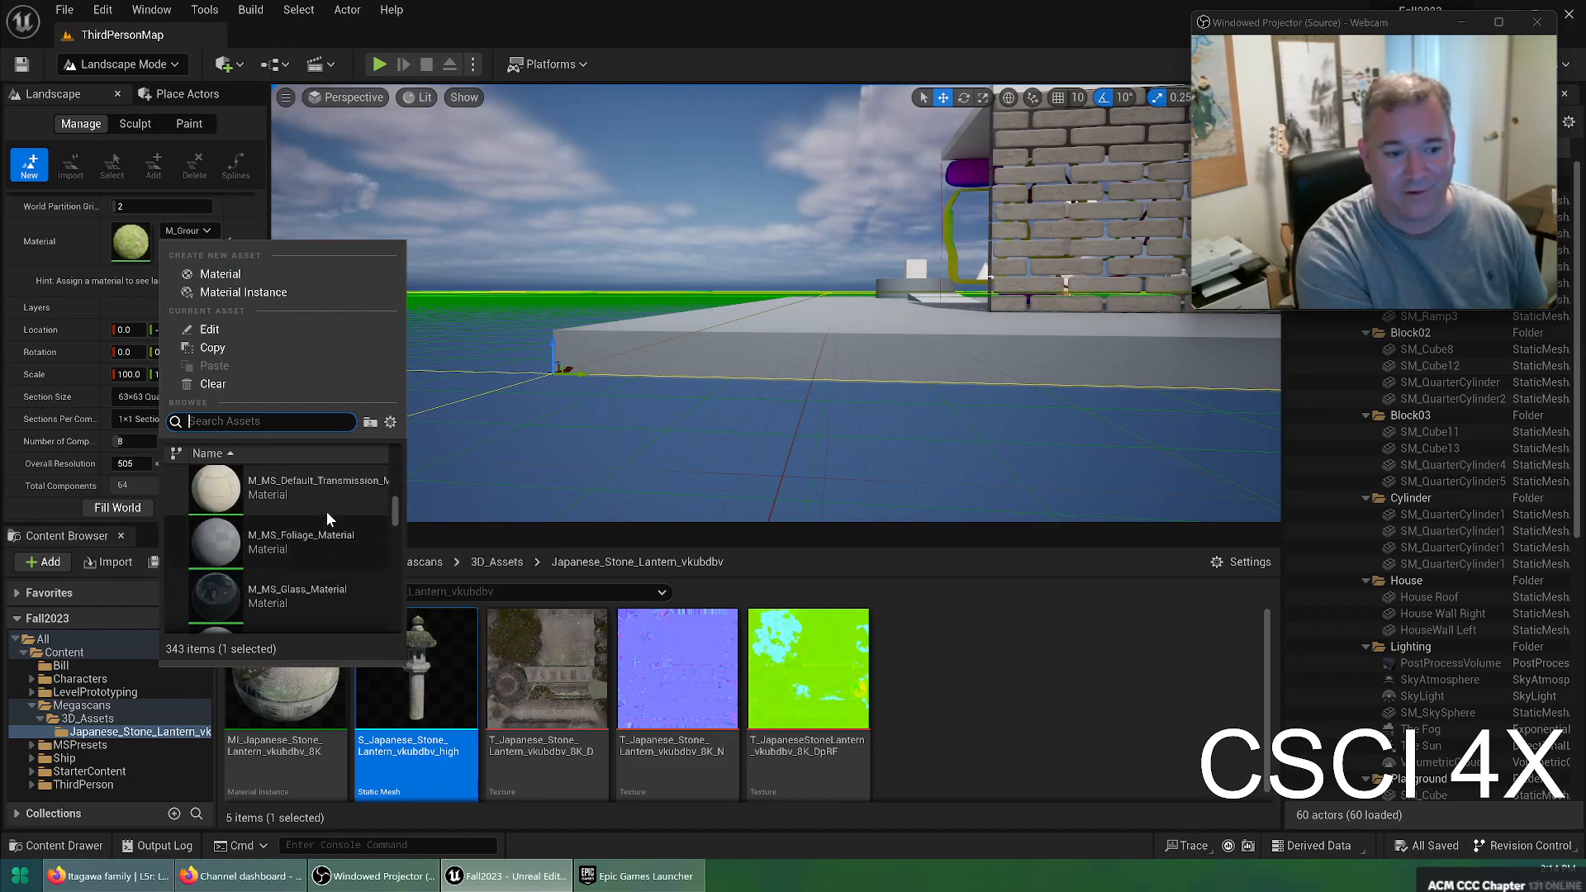
pyautogui.scroll(-5, 325, 508)
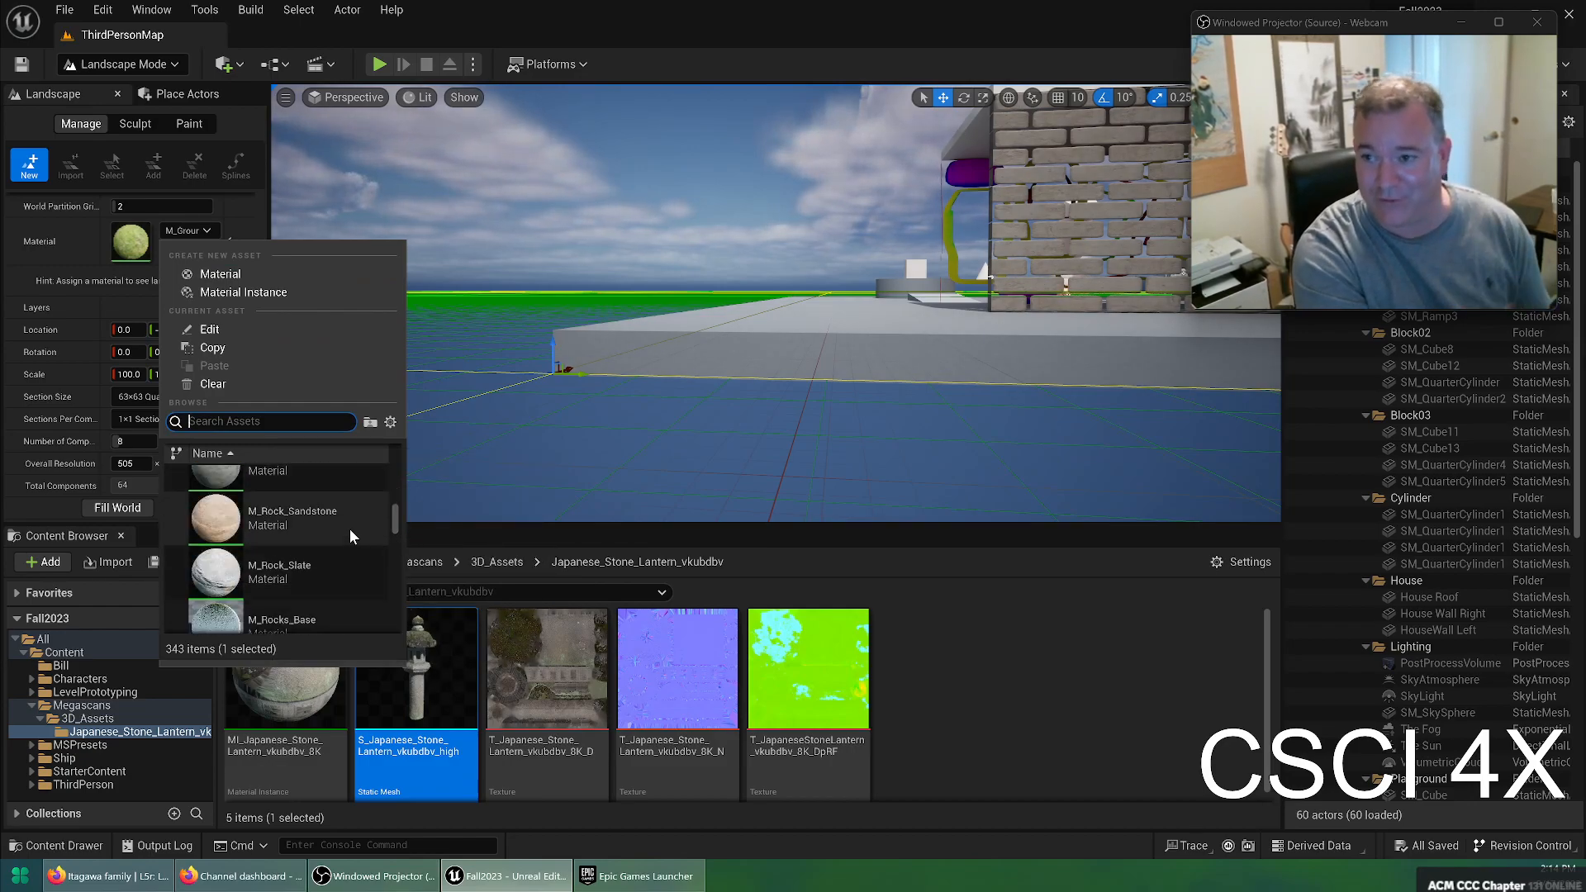
pyautogui.scroll(-3, 337, 548)
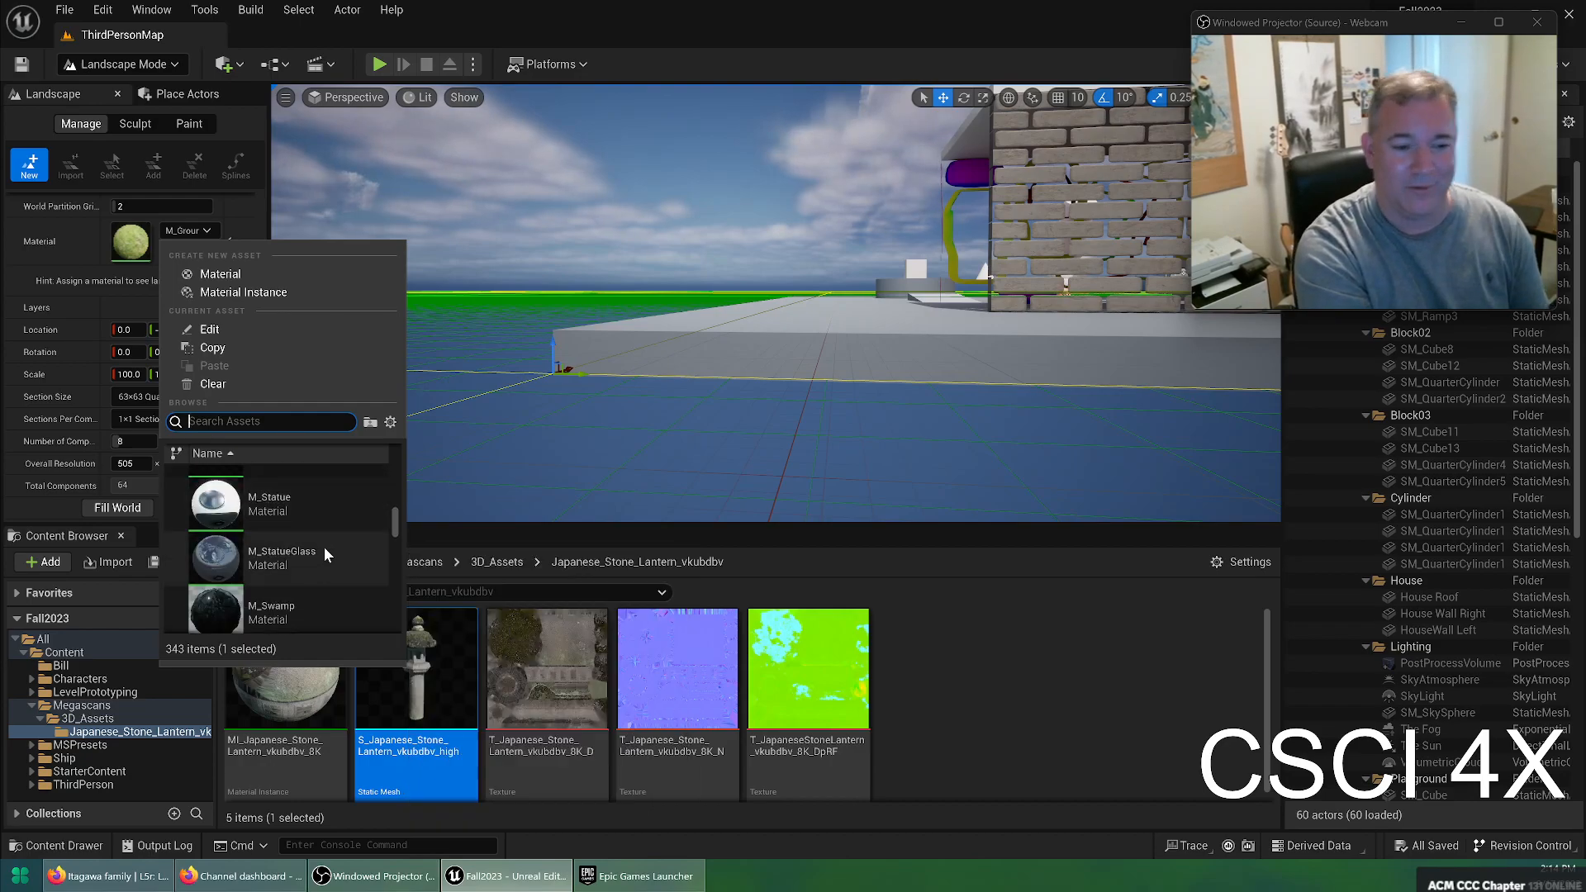
pyautogui.scroll(-3, 339, 537)
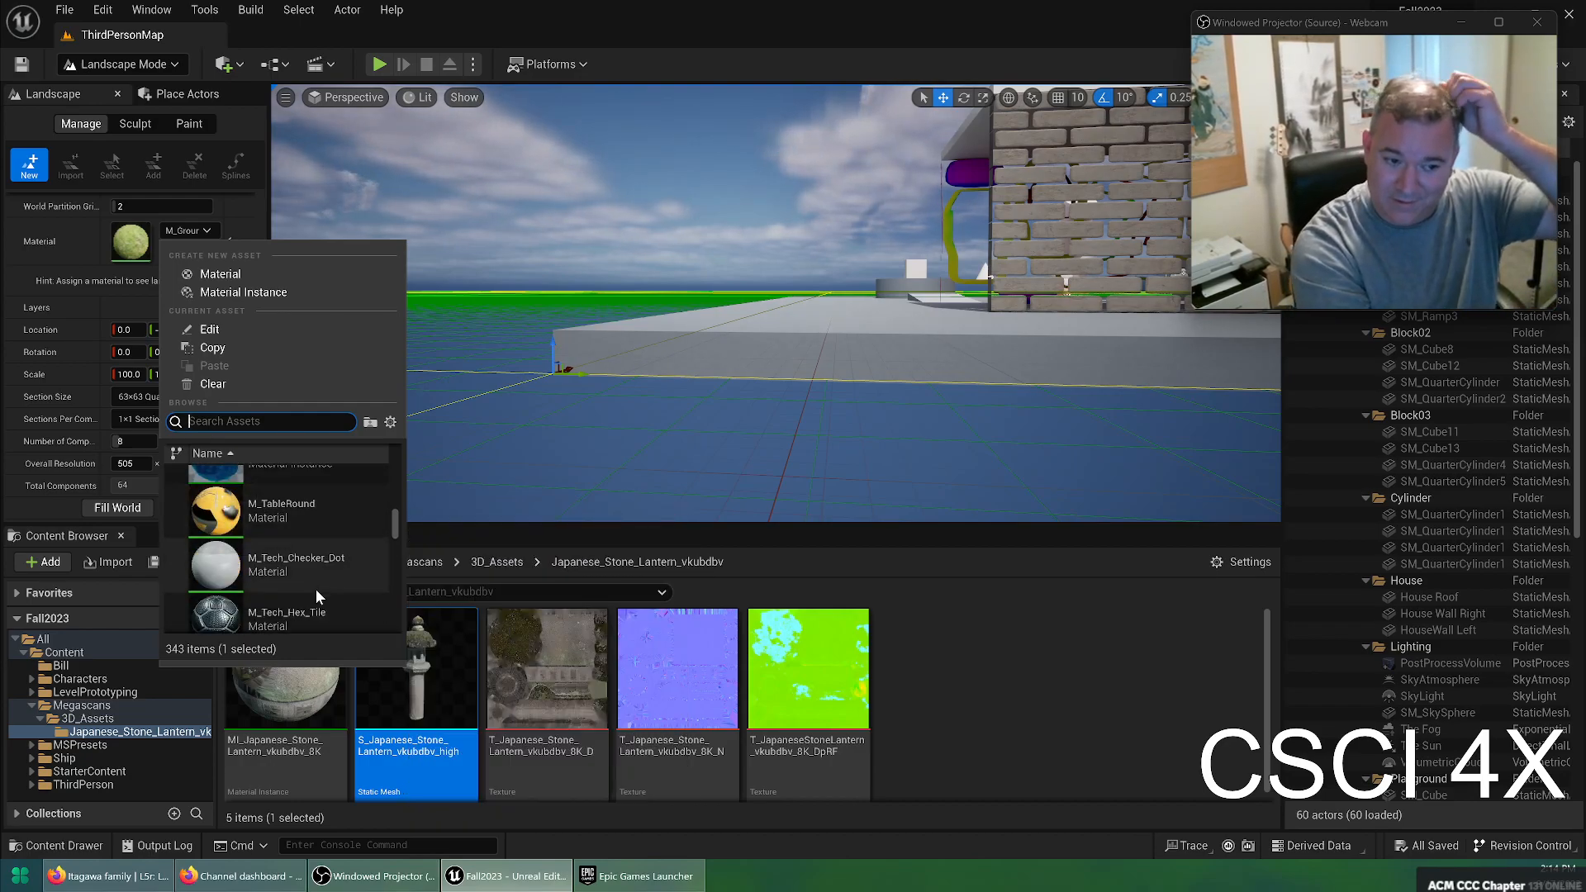
pyautogui.click(231, 207)
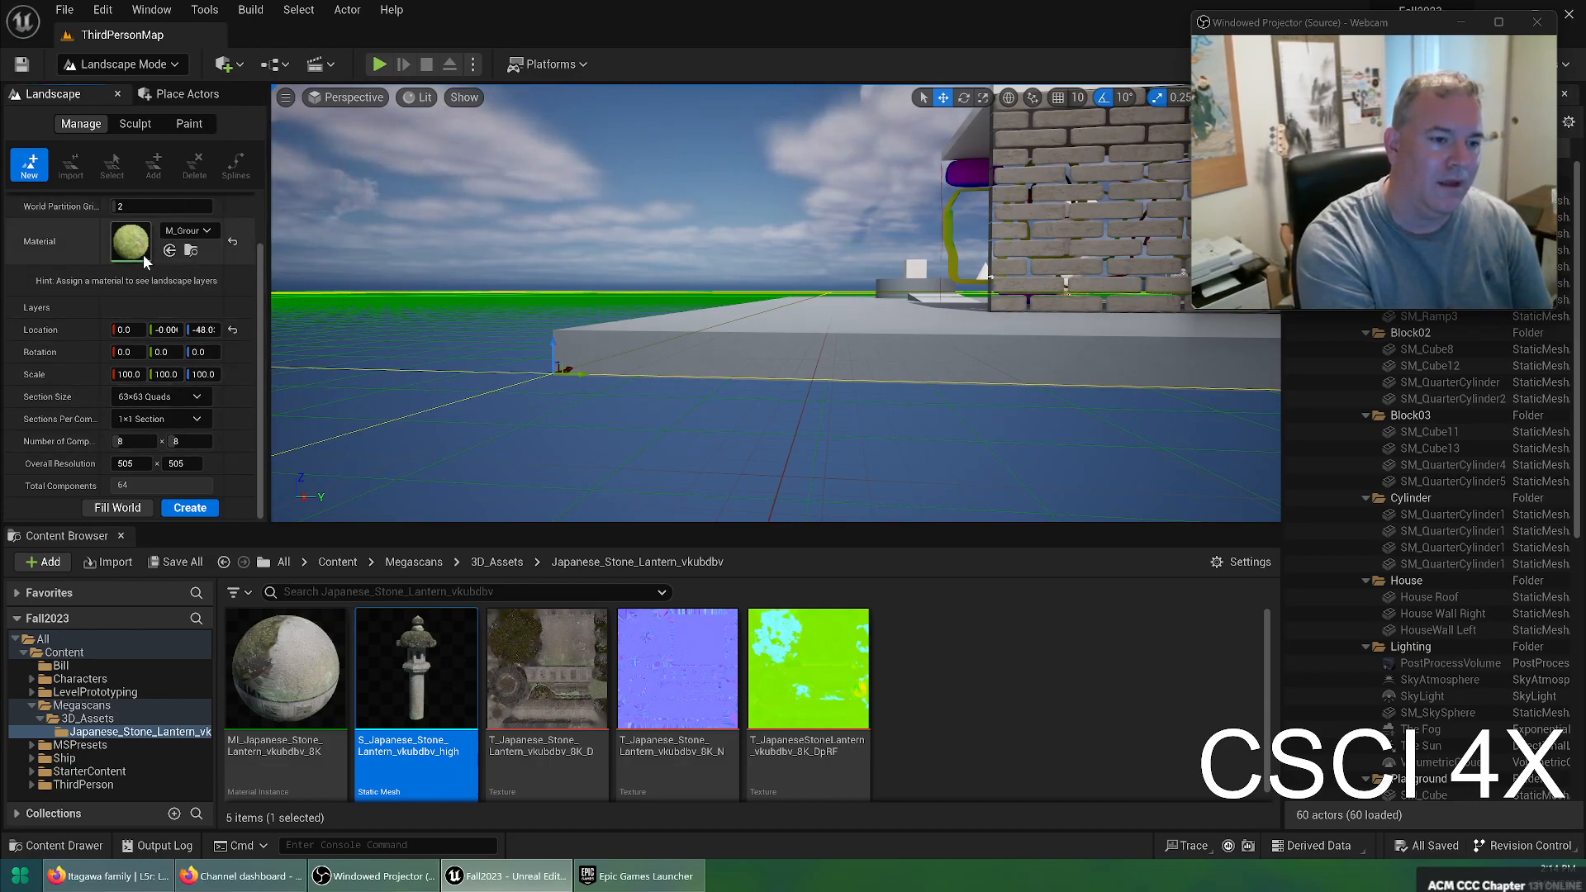
# Size the new landscape to fill the world and create it
pyautogui.click(117, 509)
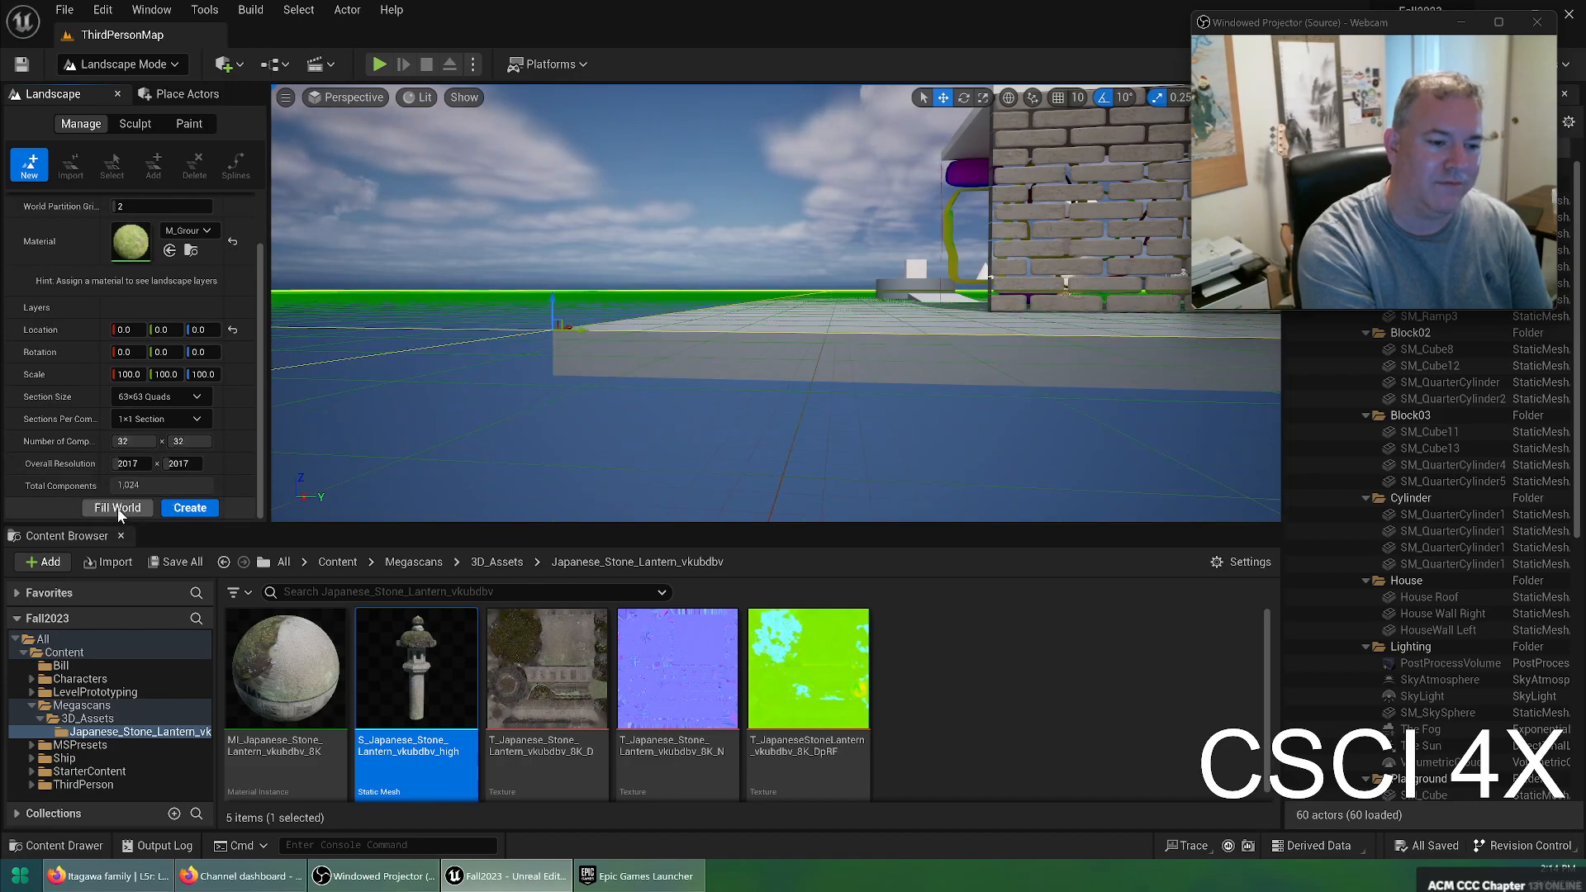
pyautogui.click(191, 509)
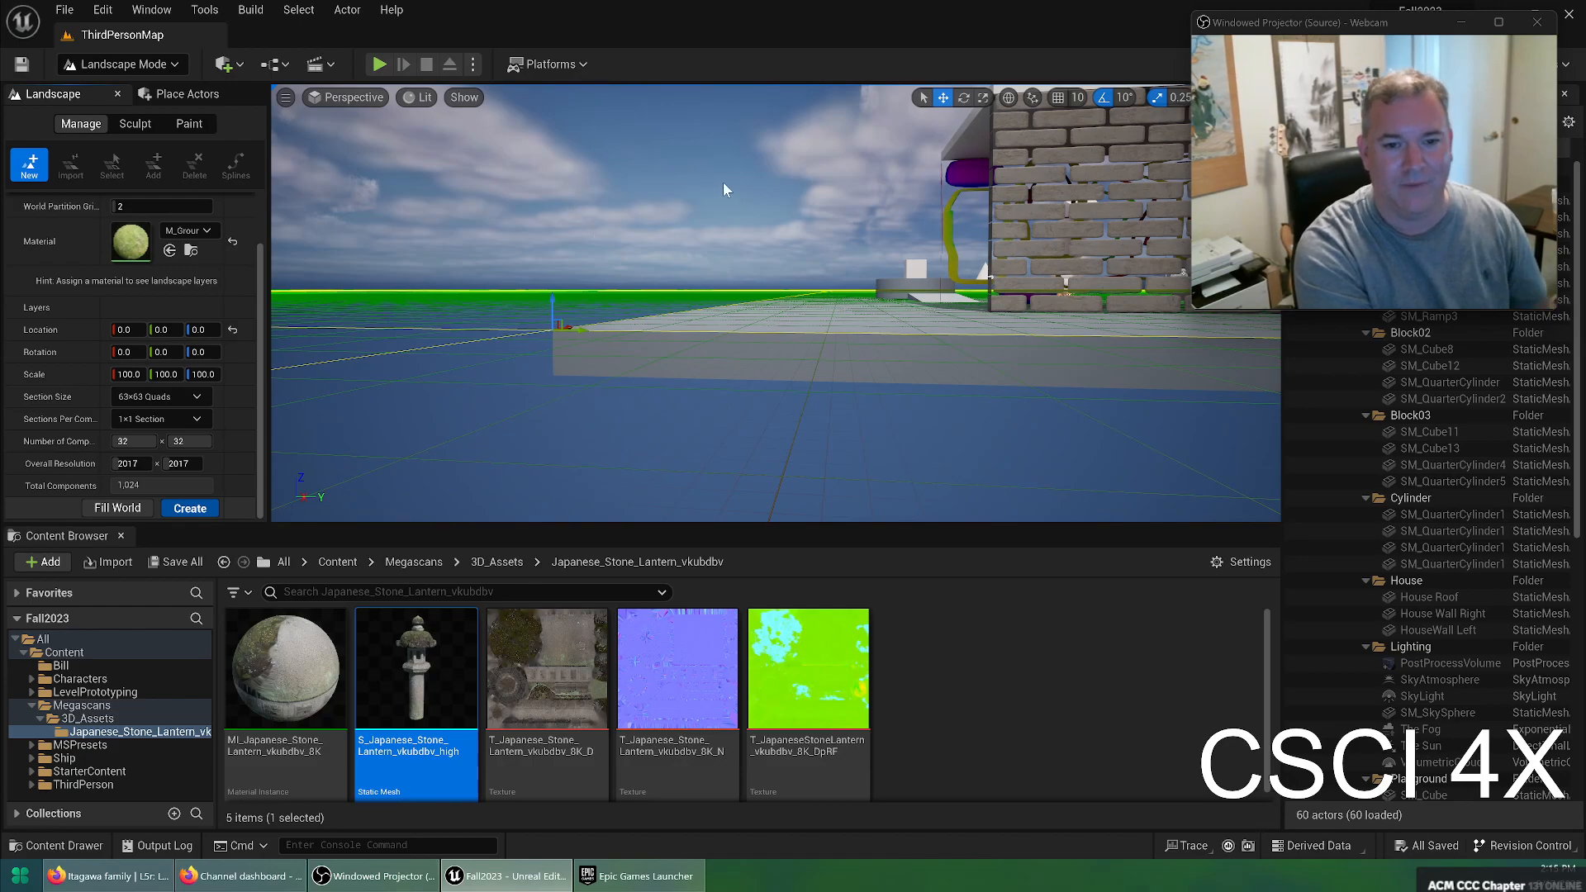
# Examine from above where the new grass landscape overlaps the level floor around the round platform, cone and snowman
pyautogui.rightClick(899, 350)
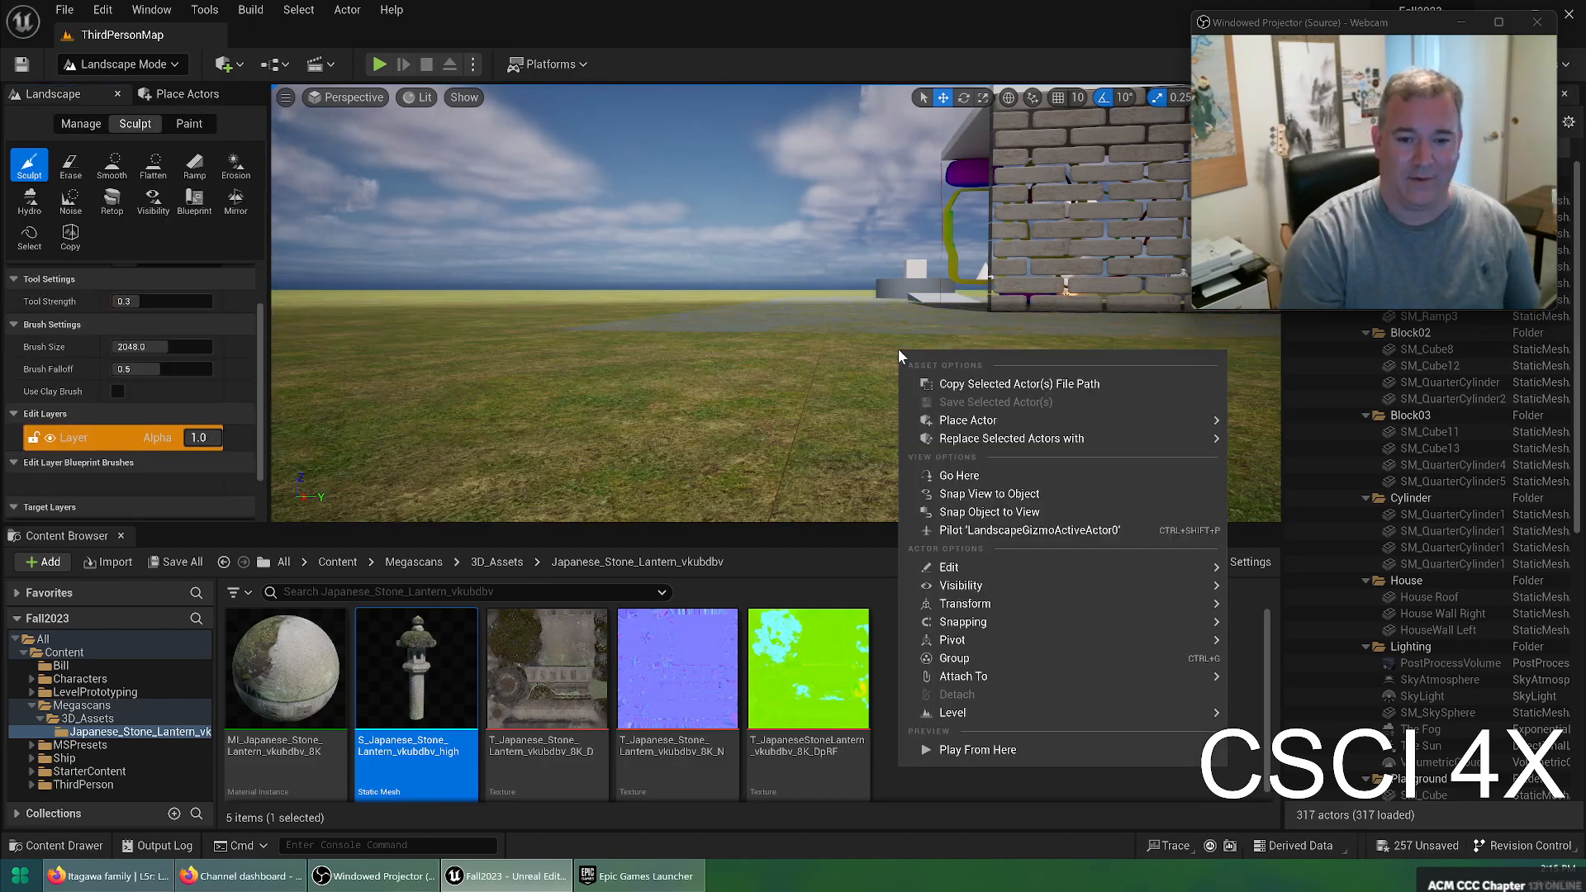
pyautogui.moveTo(899, 349)
pyautogui.mouseDown(button='right')
pyautogui.moveTo(892, 293)
pyautogui.moveTo(866, 298)
pyautogui.moveTo(744, 397)
pyautogui.moveTo(579, 288)
pyautogui.moveTo(446, 326)
pyautogui.moveTo(372, 293)
pyautogui.moveTo(401, 438)
pyautogui.moveTo(277, 335)
pyautogui.moveTo(475, 359)
pyautogui.moveTo(347, 306)
pyautogui.moveTo(364, 285)
pyautogui.moveTo(807, 369)
pyautogui.mouseUp(button='right')
pyautogui.press('w')
pyautogui.press('w')
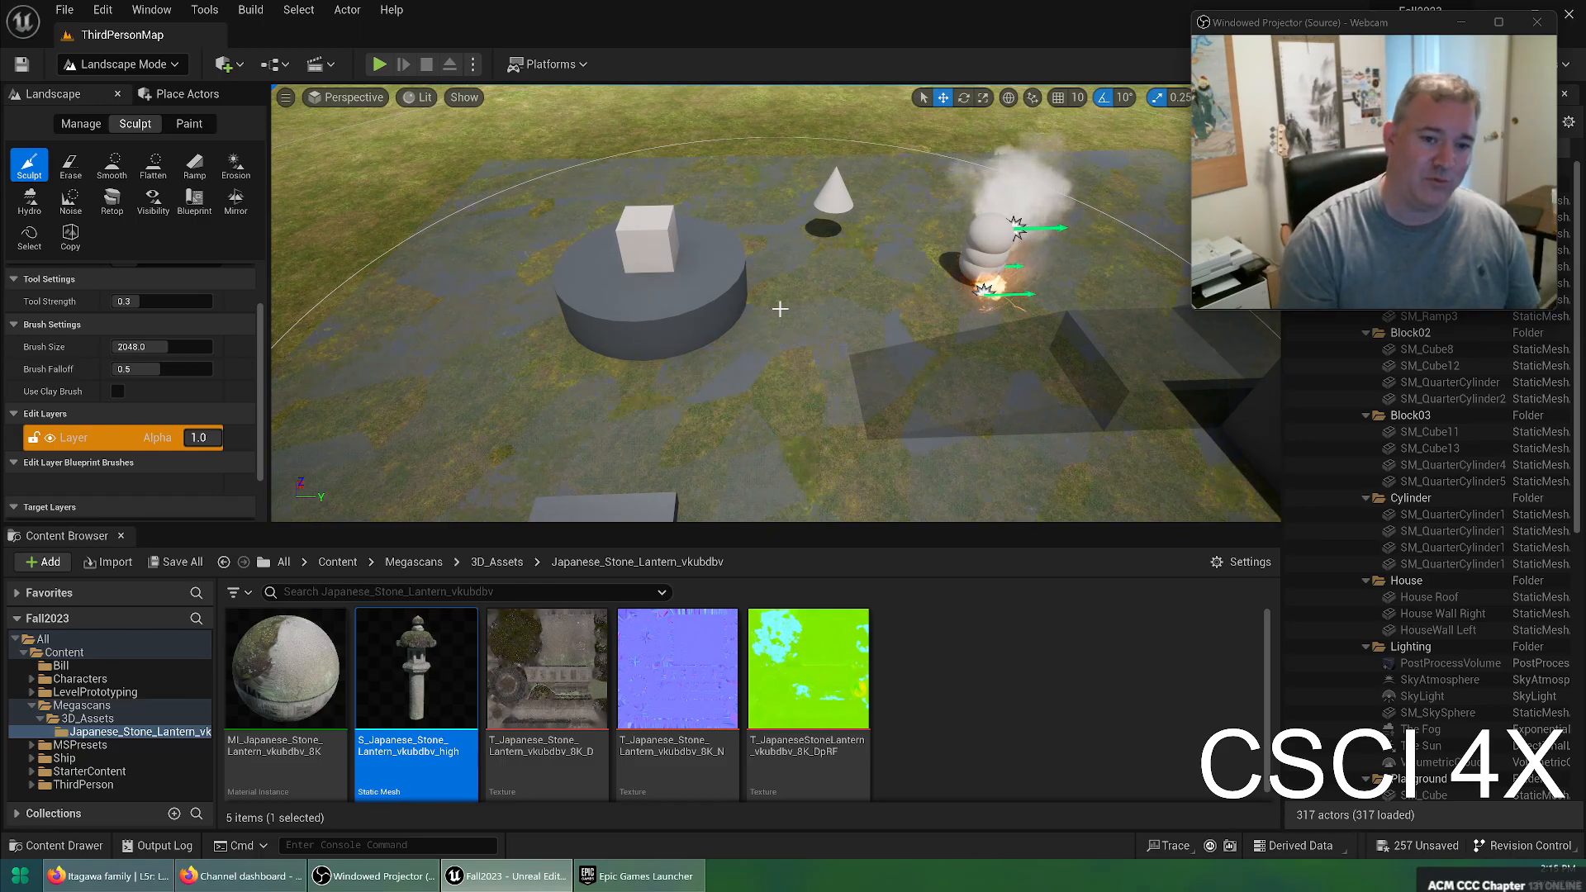
pyautogui.moveTo(709, 459)
pyautogui.mouseDown(button='right')
pyautogui.moveTo(661, 459)
pyautogui.moveTo(637, 512)
pyautogui.moveTo(628, 413)
pyautogui.moveTo(727, 505)
pyautogui.moveTo(876, 389)
pyautogui.moveTo(860, 393)
pyautogui.moveTo(884, 426)
pyautogui.moveTo(930, 392)
pyautogui.moveTo(884, 463)
pyautogui.moveTo(785, 386)
pyautogui.mouseUp(button='right')
pyautogui.press('w')
pyautogui.moveTo(785, 385); pyautogui.dragTo(821, 349)
pyautogui.click(772, 296)
pyautogui.hotkey('ctrl', 'z')
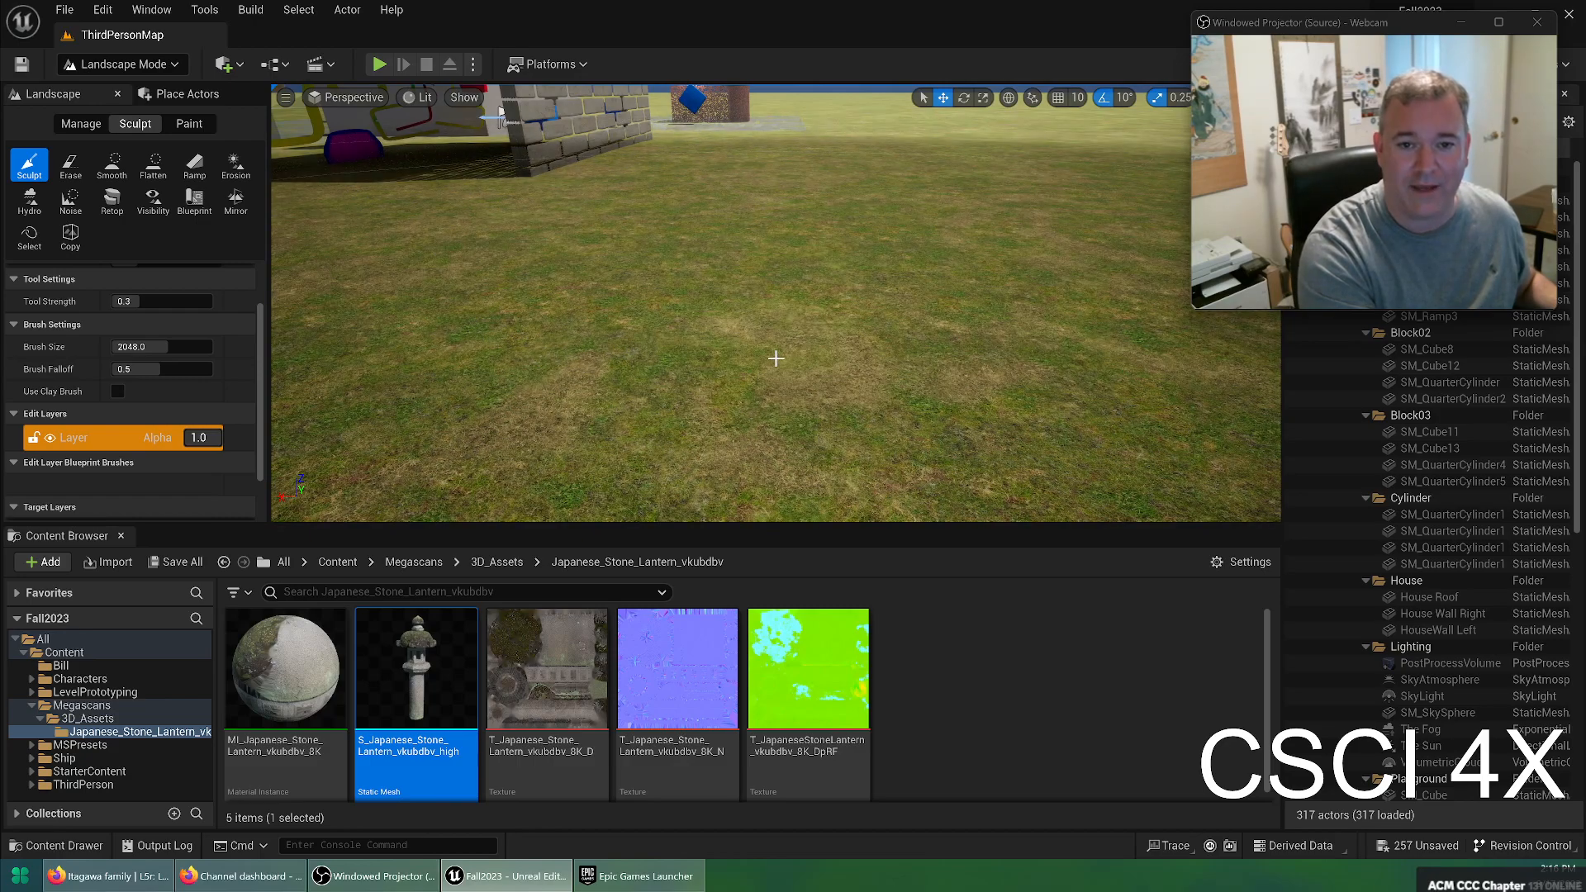
# Return the level editor to Selection mode and raise the SM_Cube floor slightly above the grass landscape
pyautogui.click(120, 63)
pyautogui.click(100, 92)
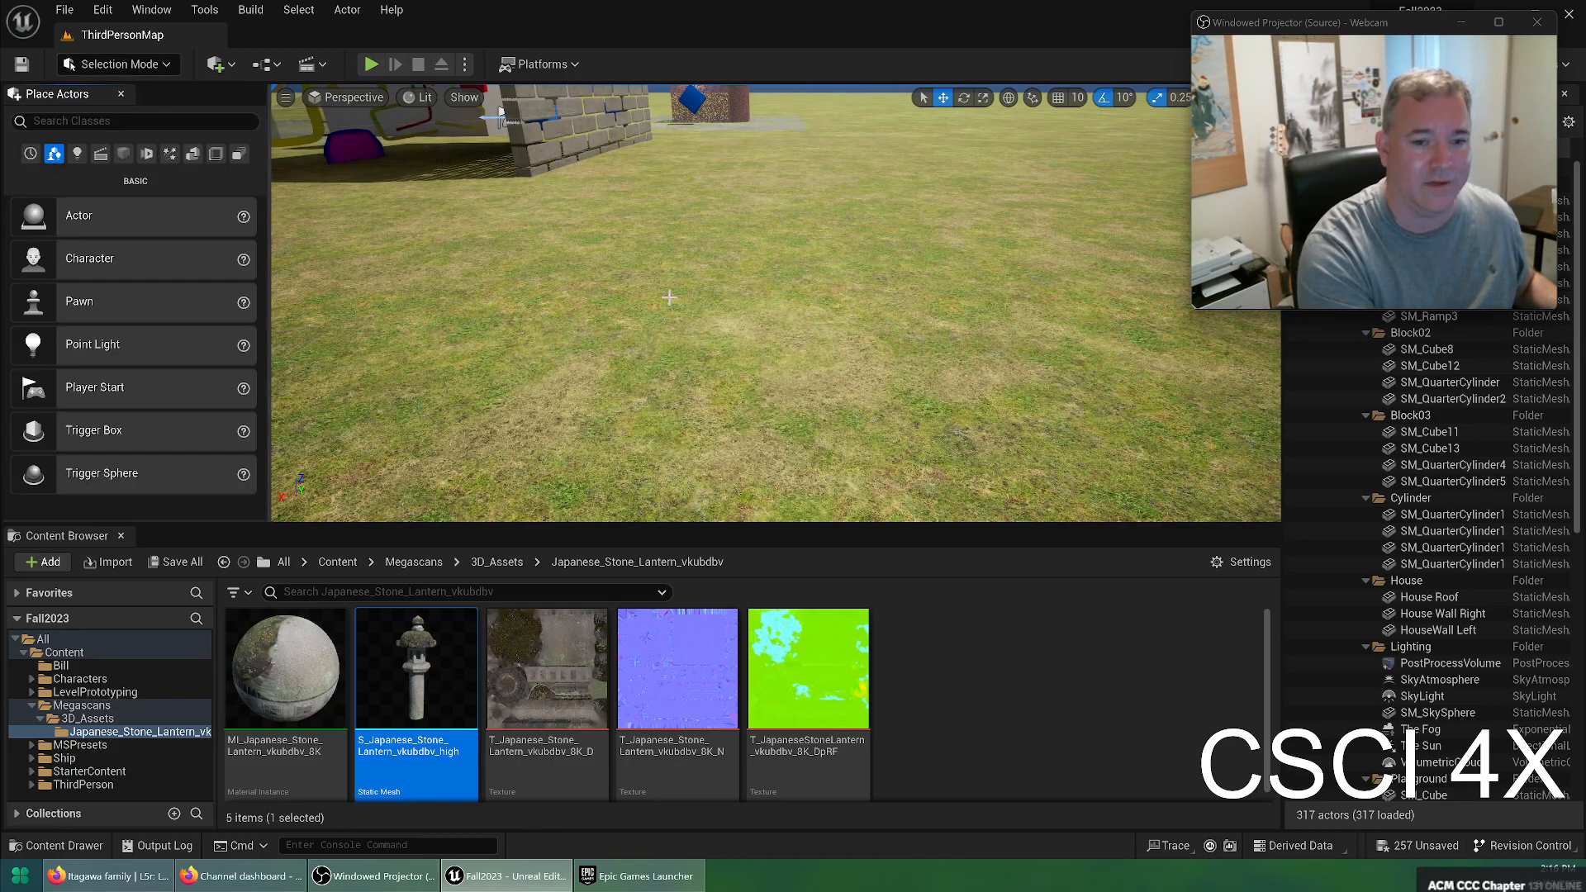
pyautogui.hotkey('ctrl', 'z')
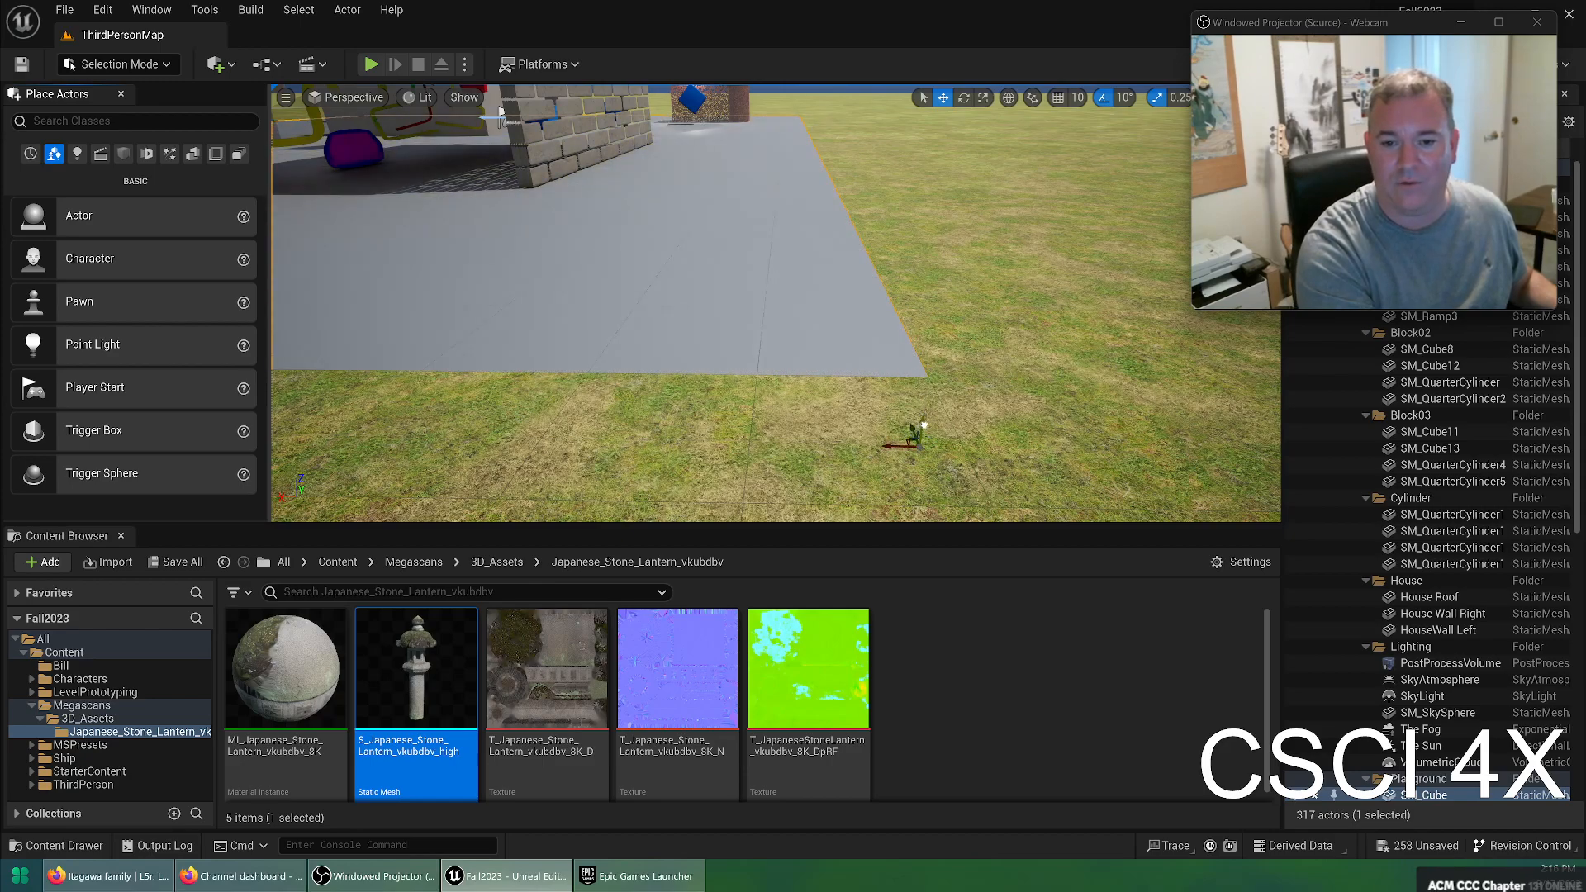
# Start a play-test and run across the floor, up the ramp and onto the round platform beside the white cube
pyautogui.click(371, 64)
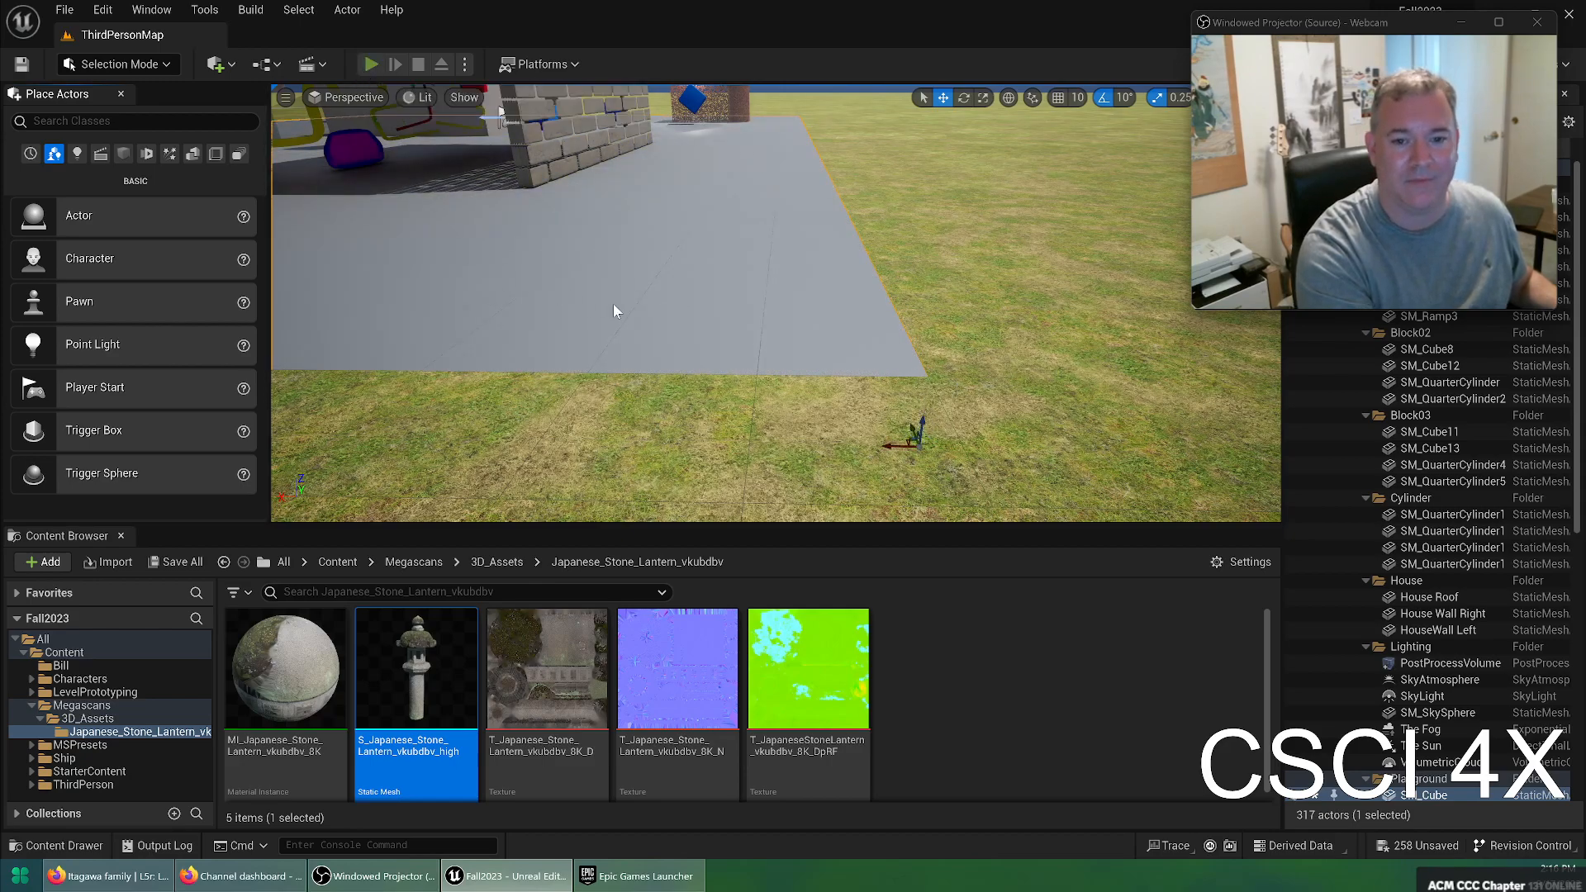
pyautogui.press('w')
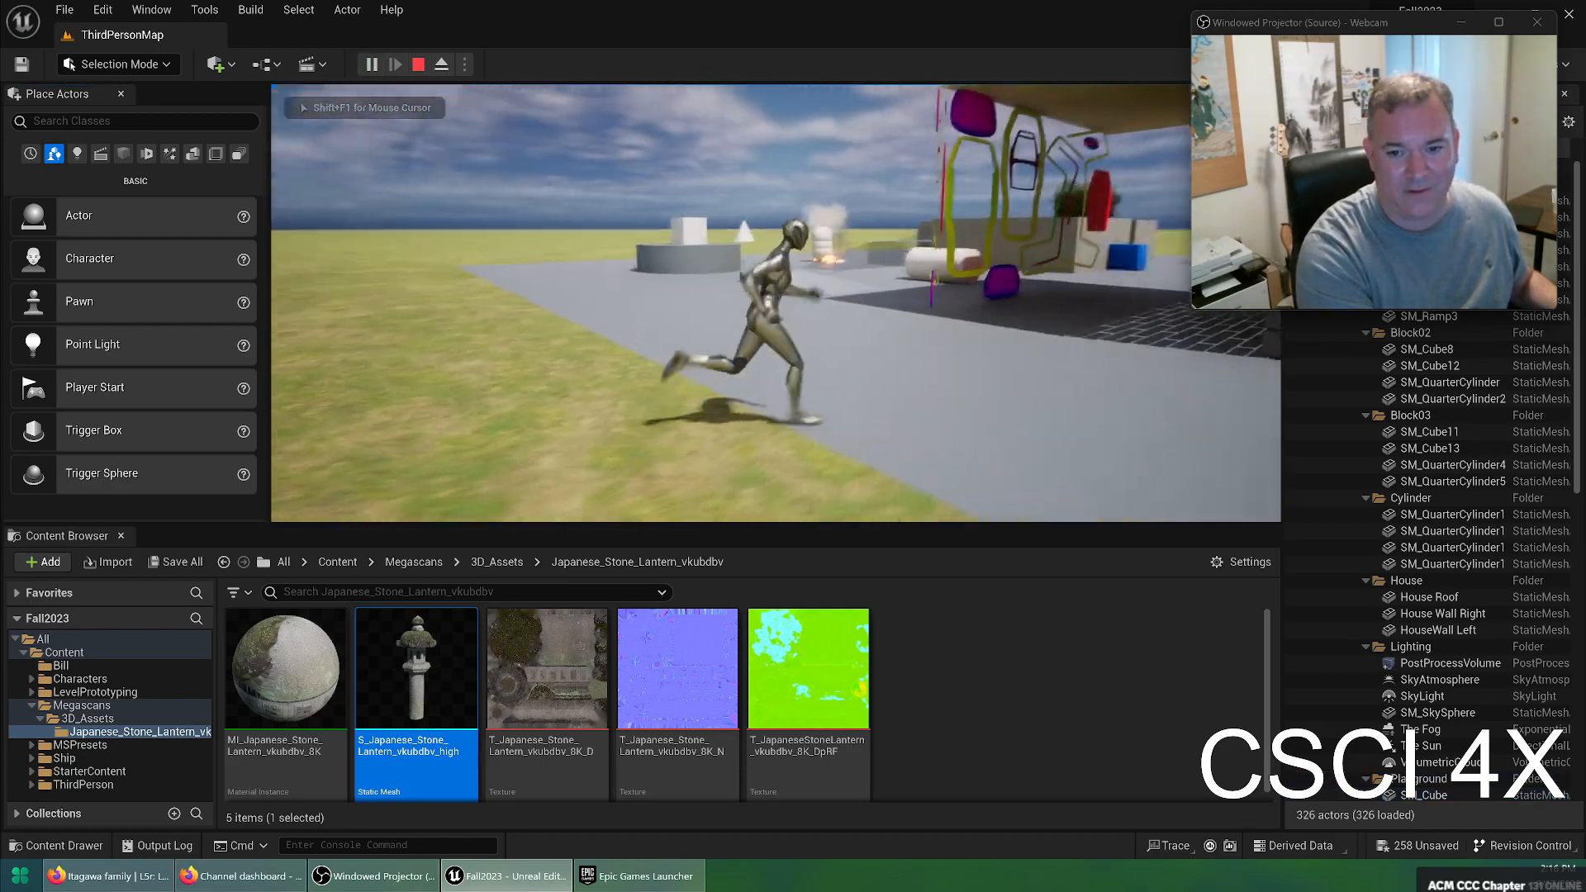
pyautogui.press('a')
pyautogui.press('w')
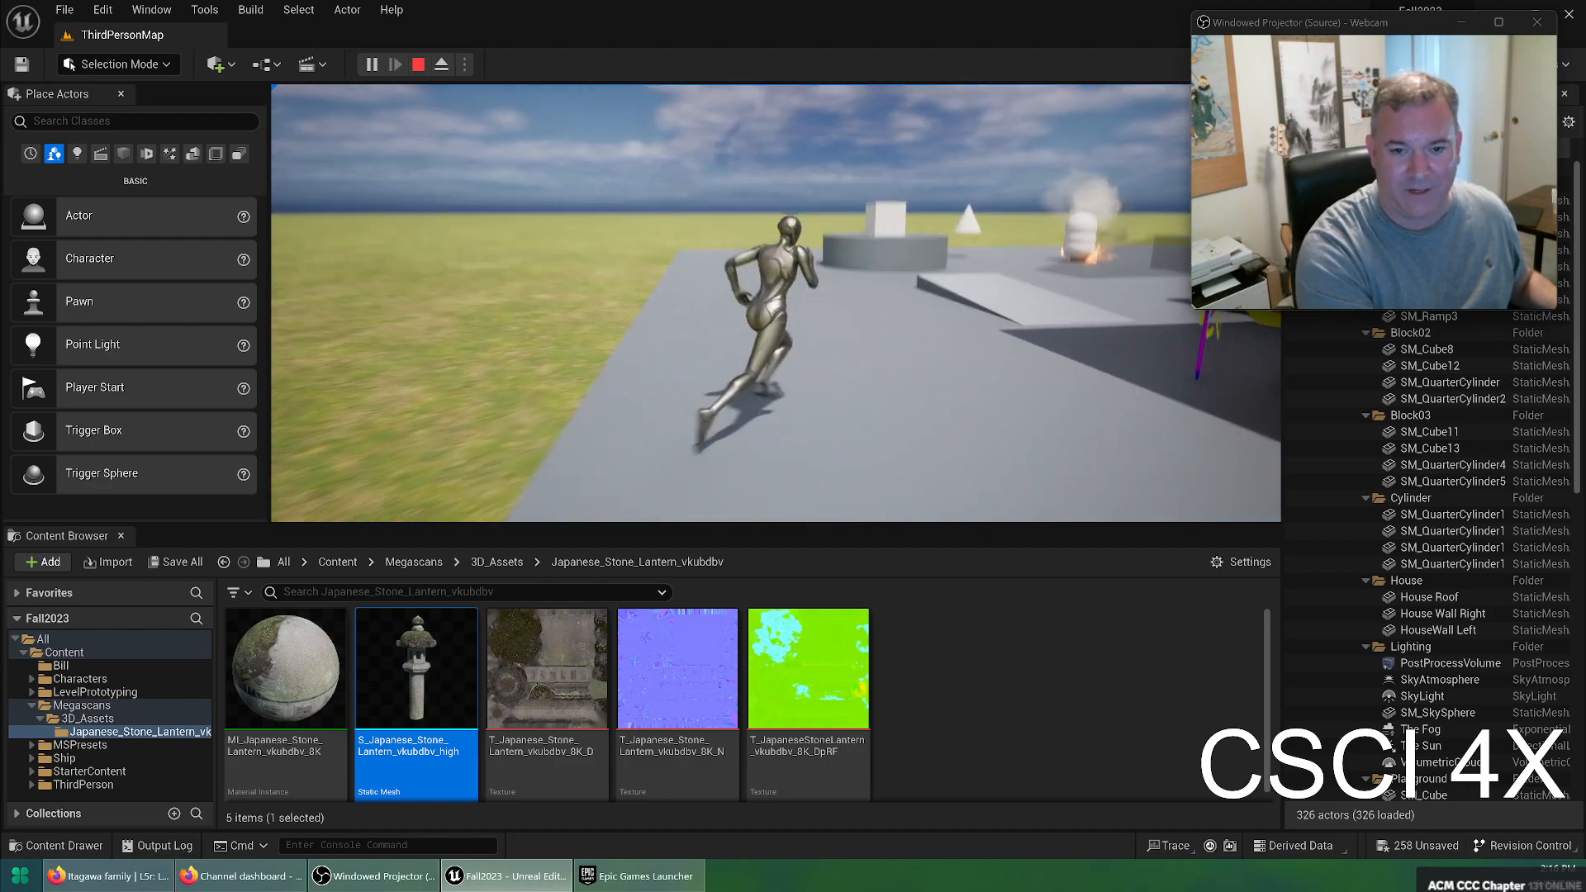
pyautogui.press('w')
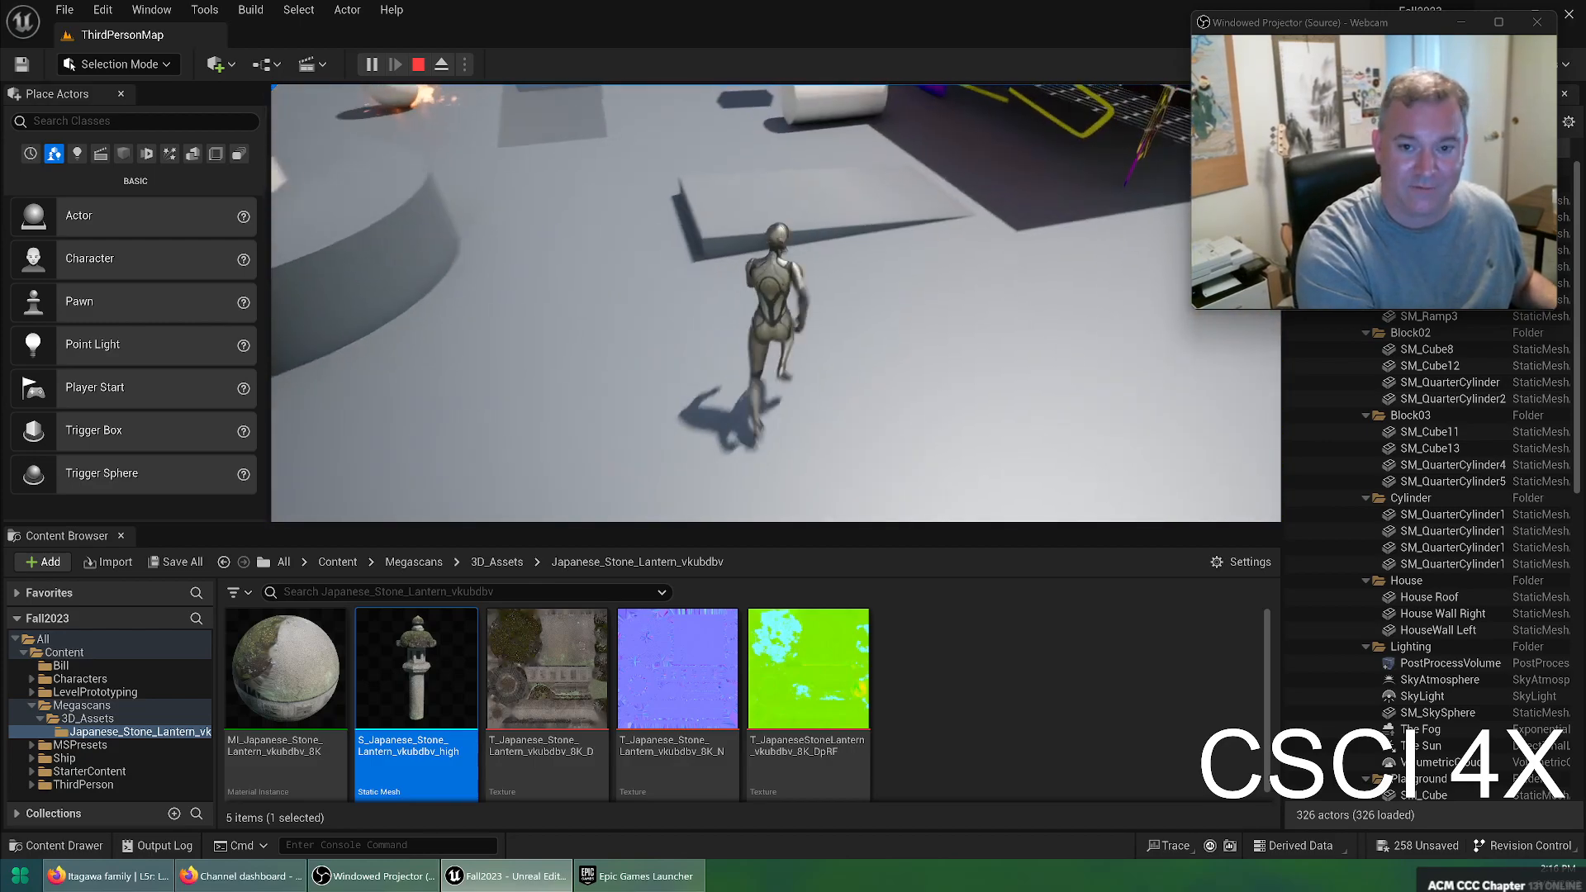
pyautogui.press('space')
pyautogui.press('w')
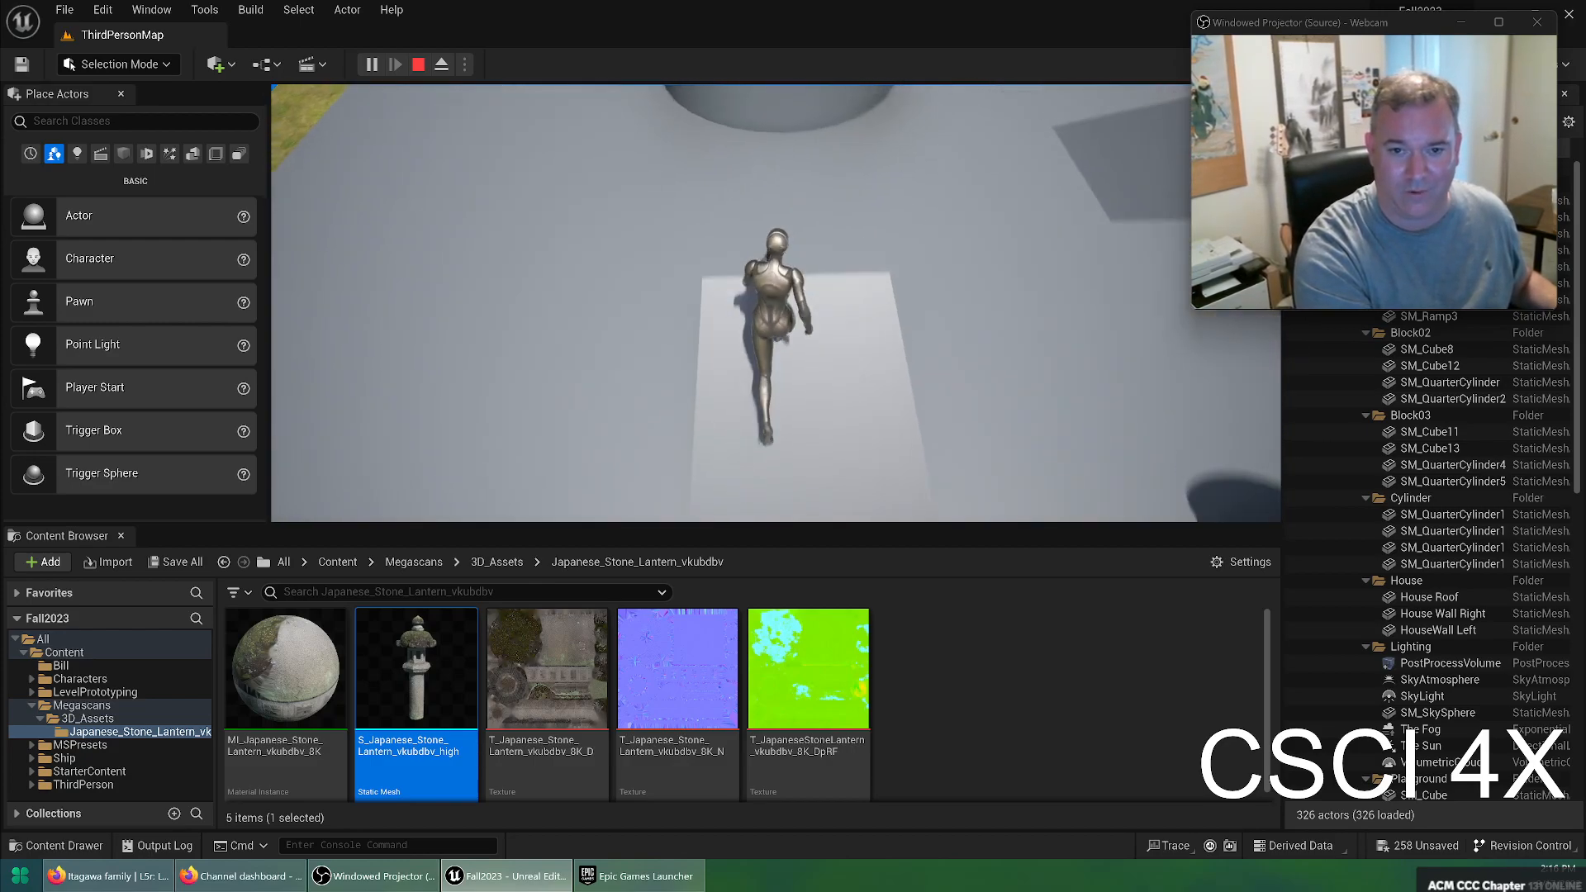
pyautogui.press('space')
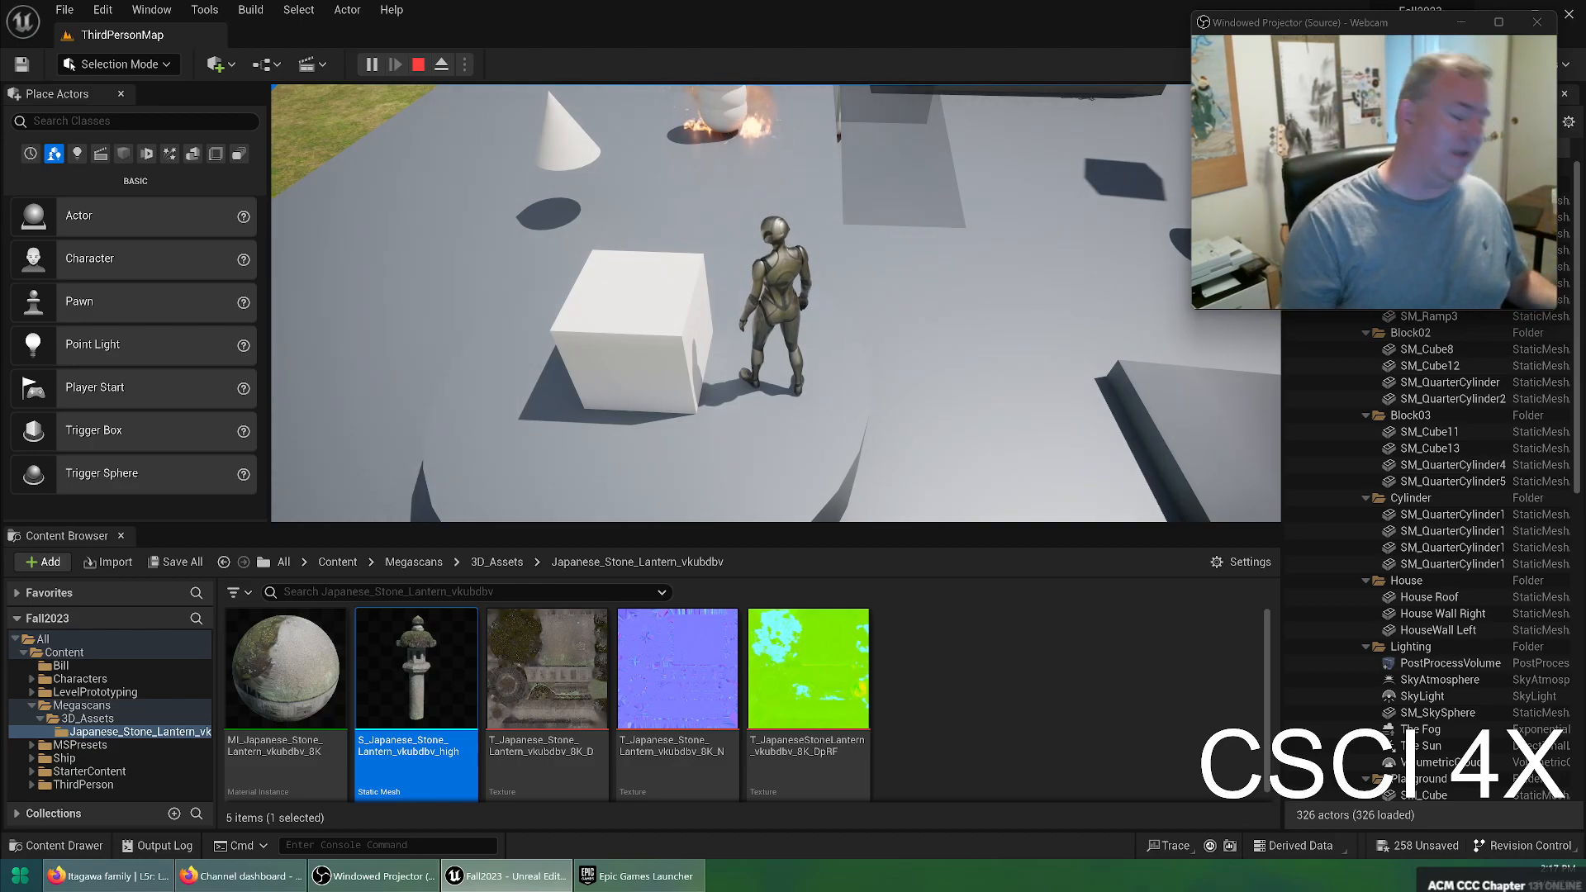
# Leave the round platform and run and jump past the house and cylinder toward the floor's grassy edge
pyautogui.press('w')
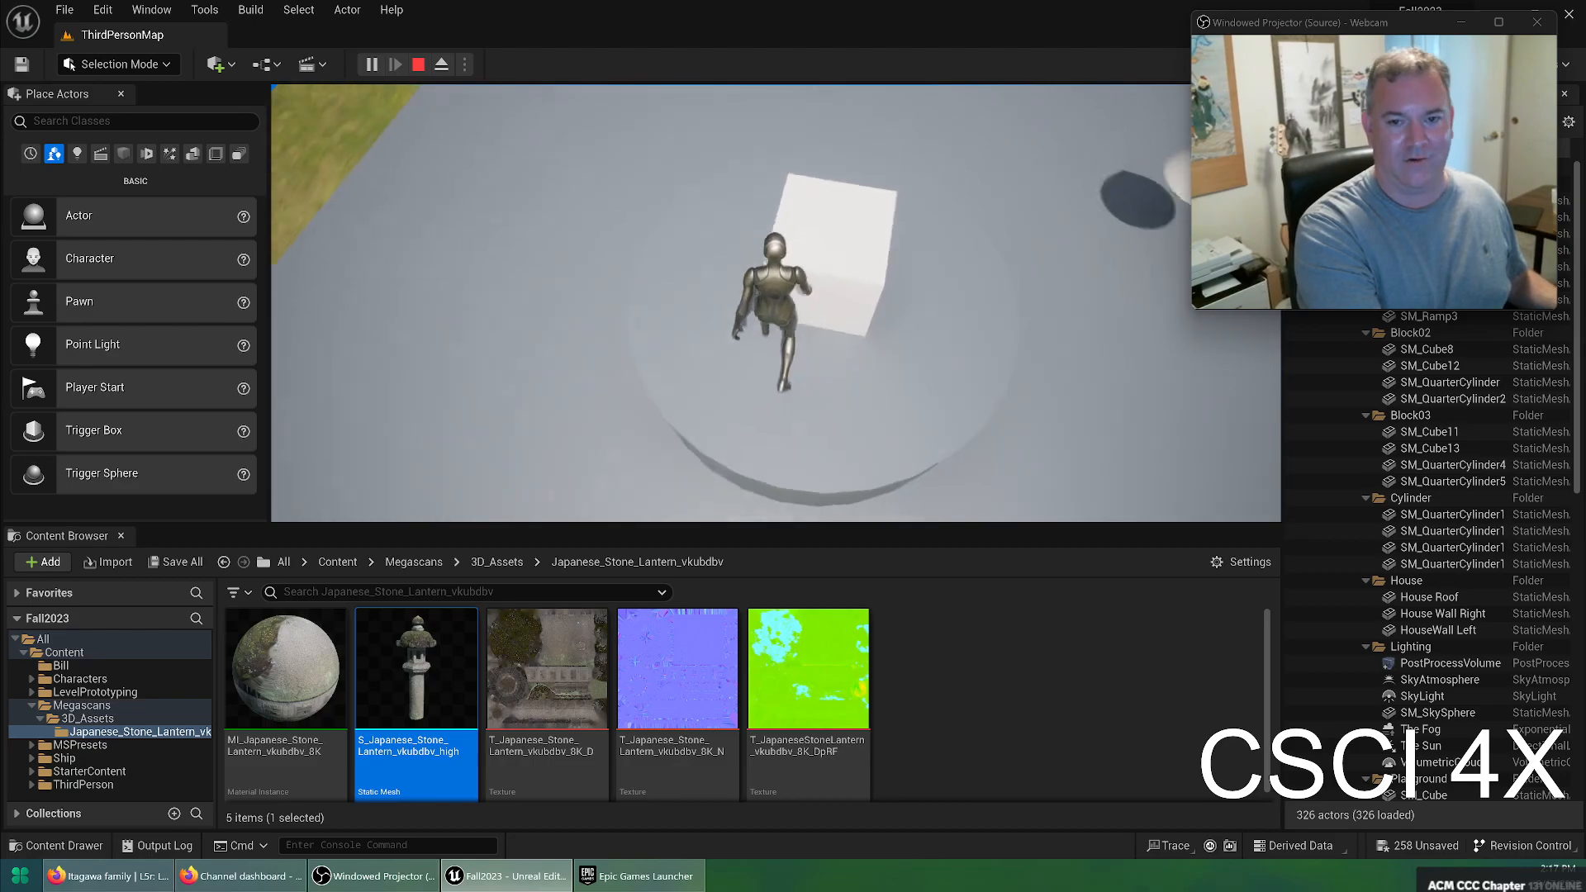
pyautogui.press('w')
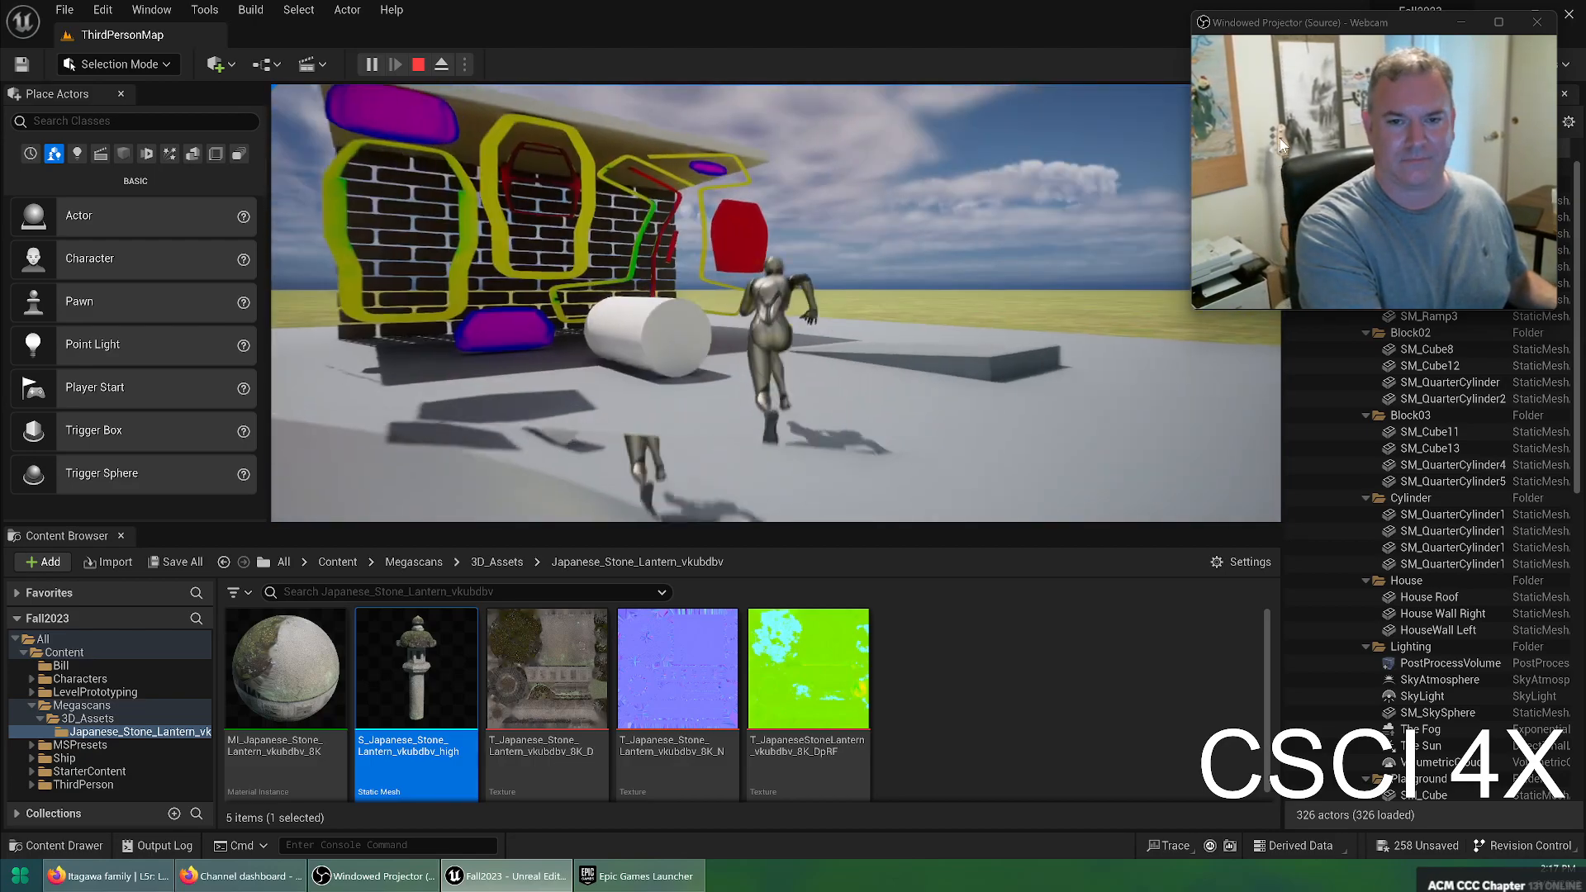
pyautogui.press('w')
pyautogui.press('space')
pyautogui.press('space')
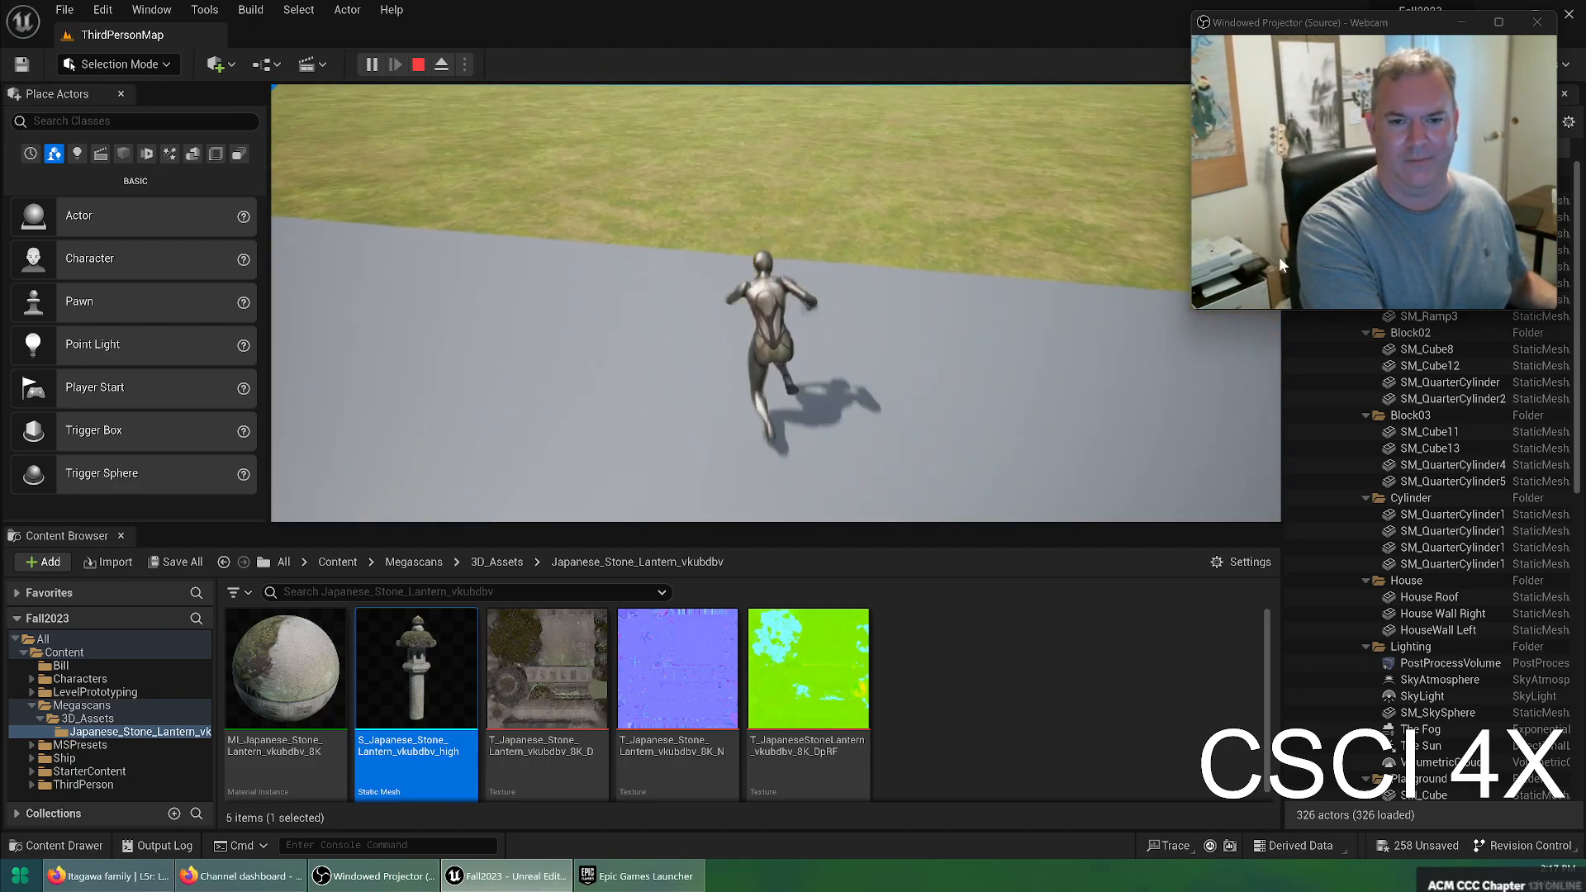
# Run across the floor's edge onto the grass landscape and back toward the brick house in the play-test
pyautogui.press('w')
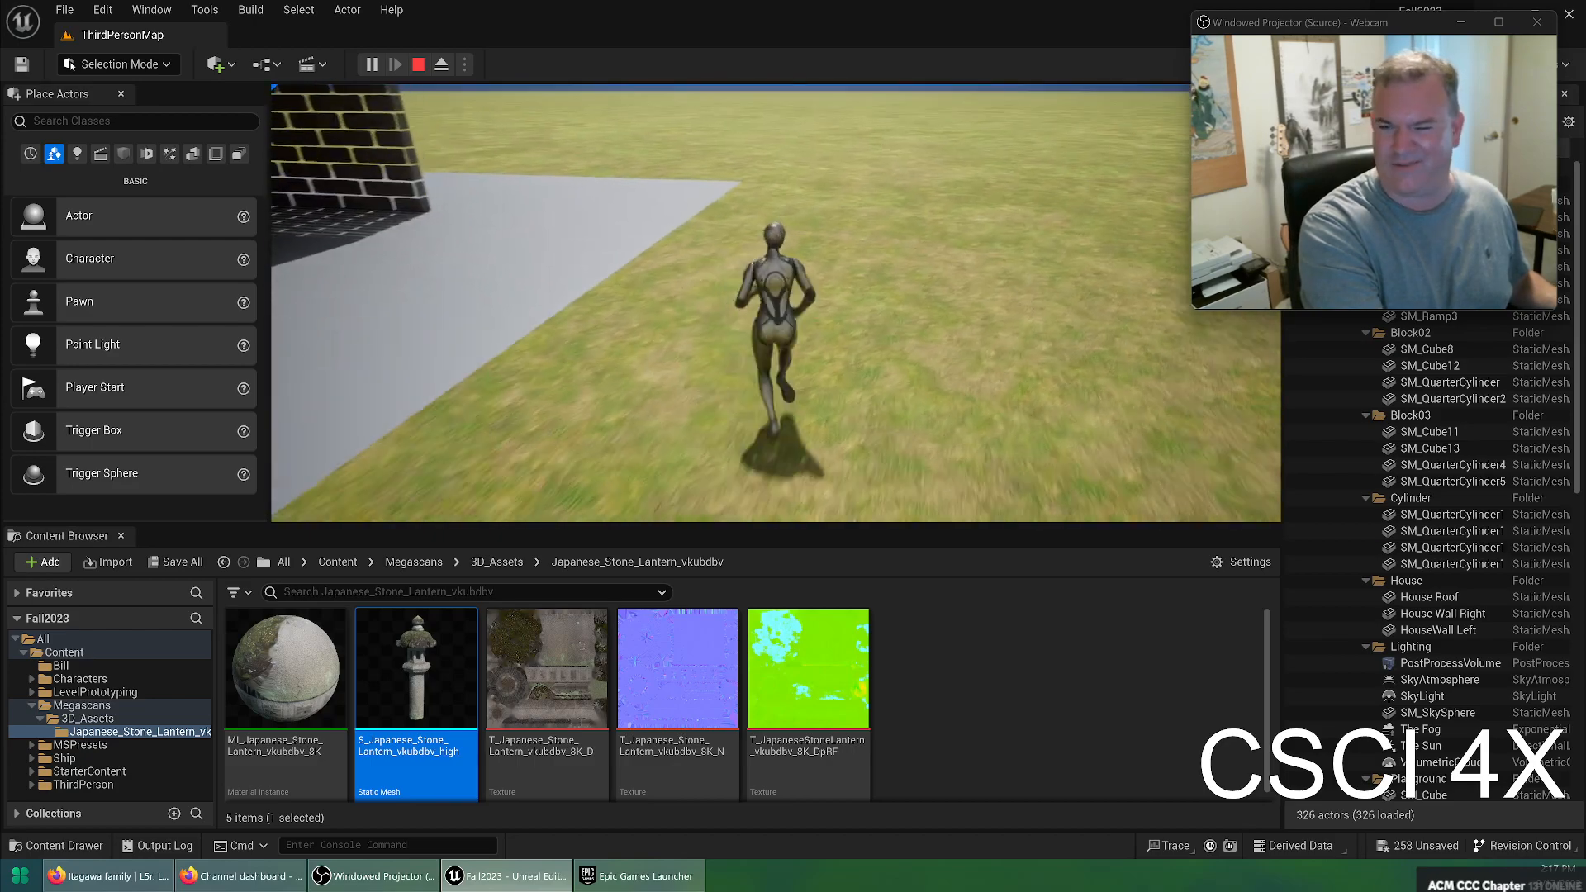
pyautogui.press('w')
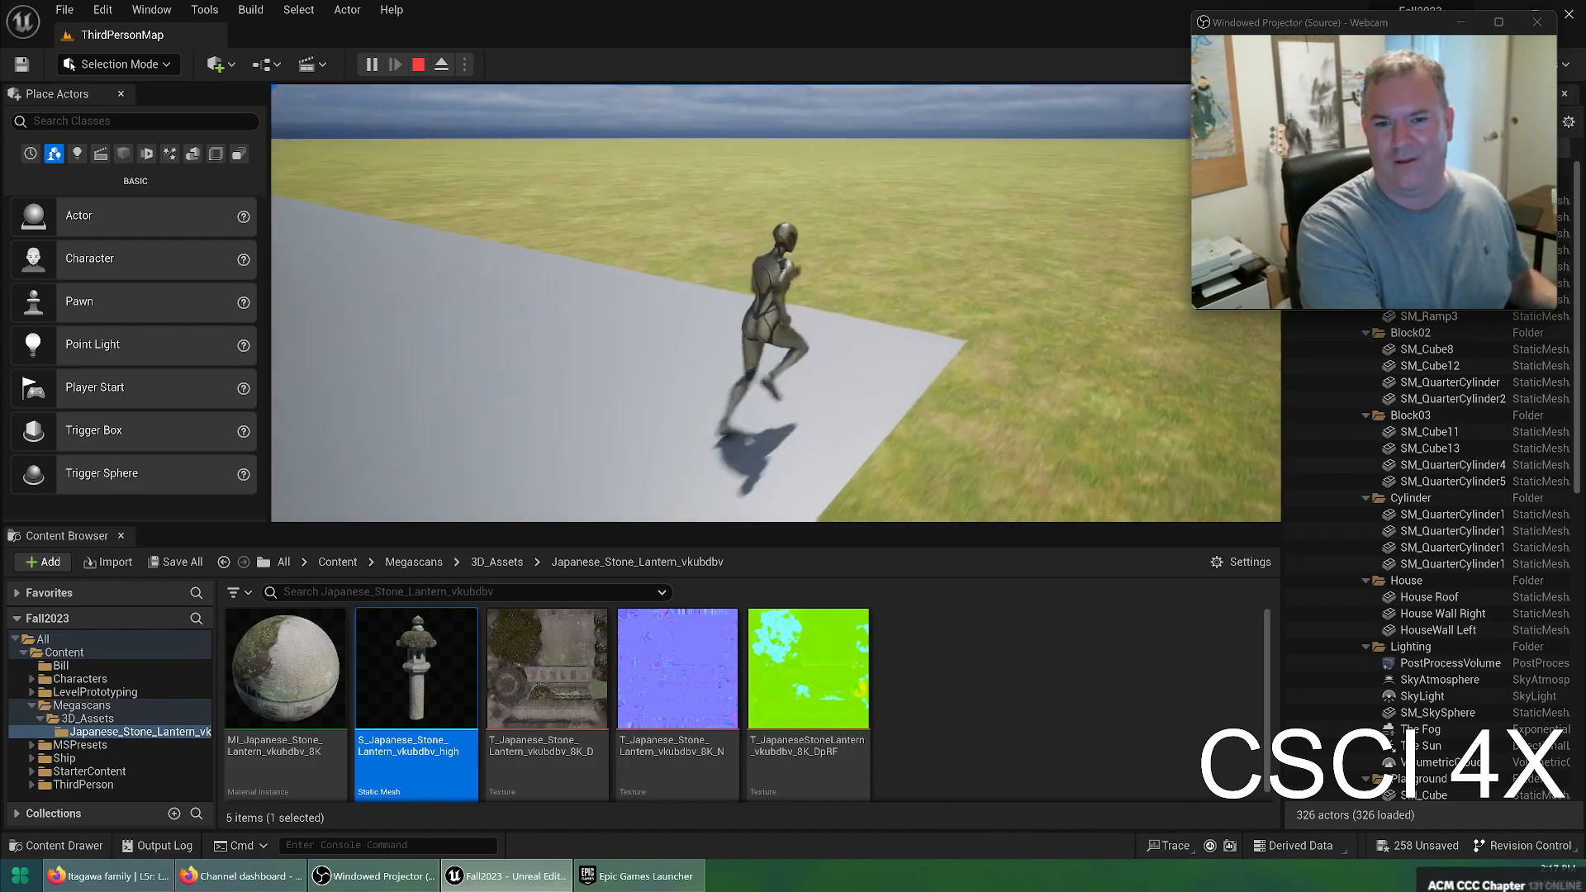
pyautogui.press('w')
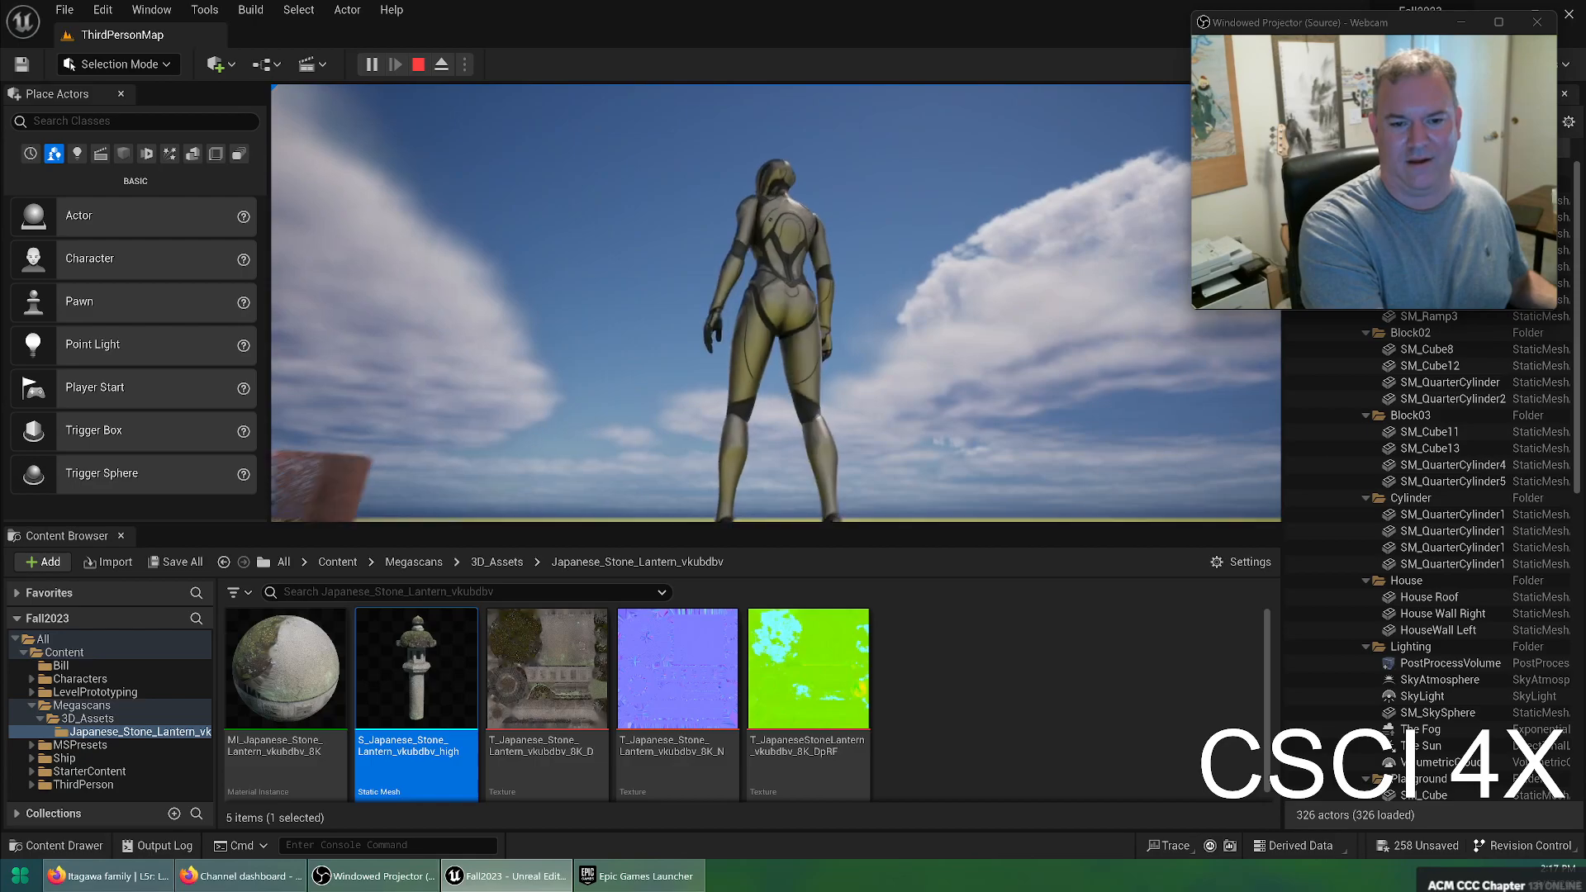
pyautogui.press('a')
pyautogui.press('w')
pyautogui.press('d')
pyautogui.press('s')
pyautogui.press('d')
pyautogui.press('w')
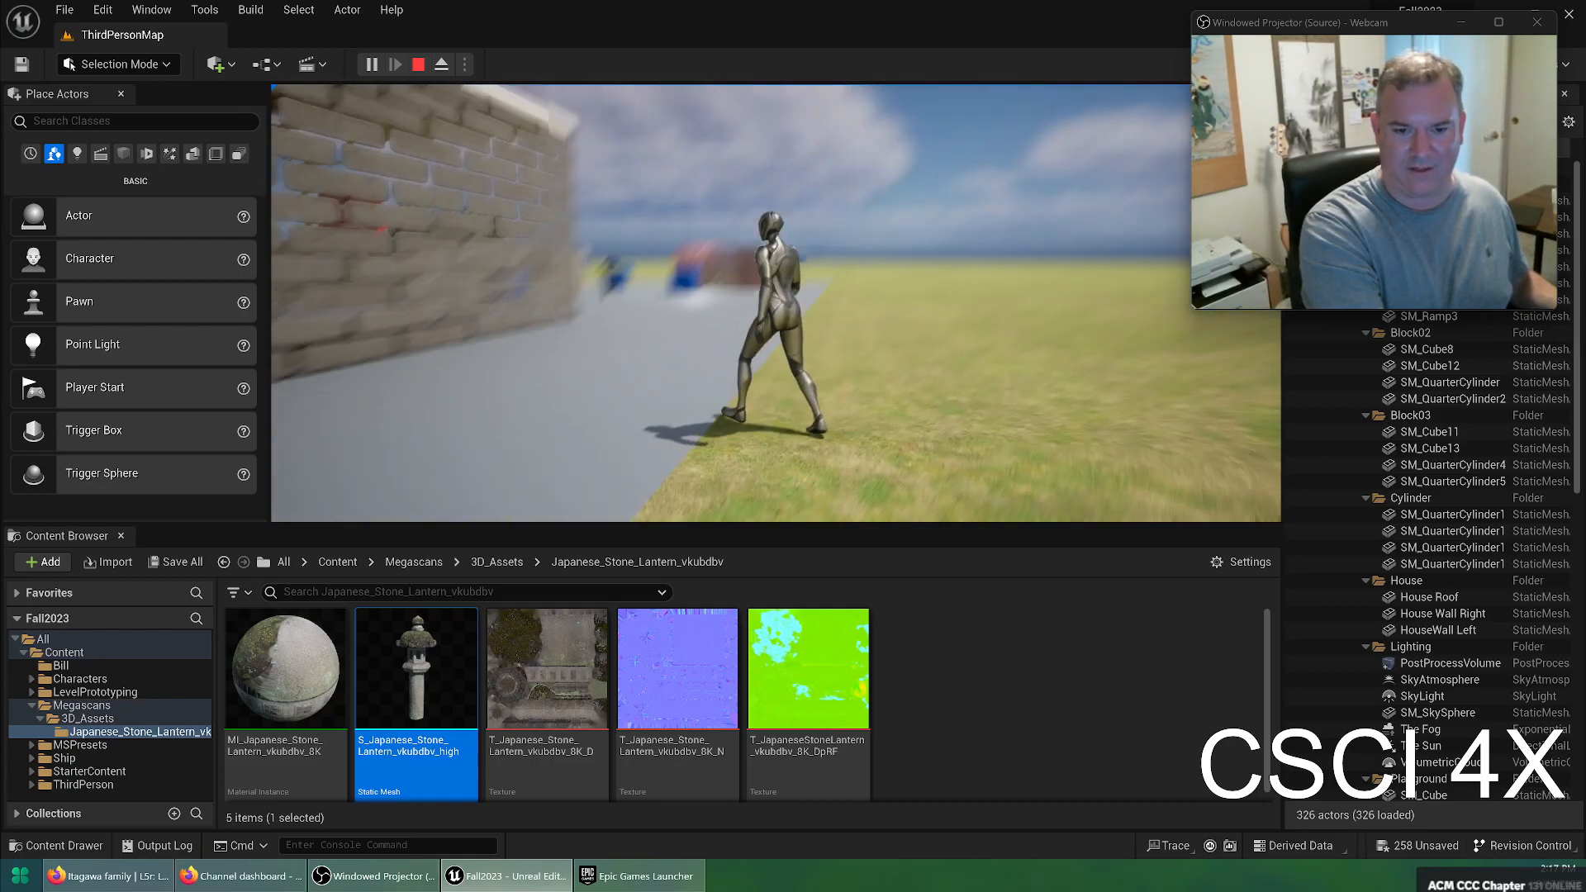
# Run and jump past the brick wall to the blue cubes beside the planter and the rounded brick block
pyautogui.press('w')
pyautogui.press('space')
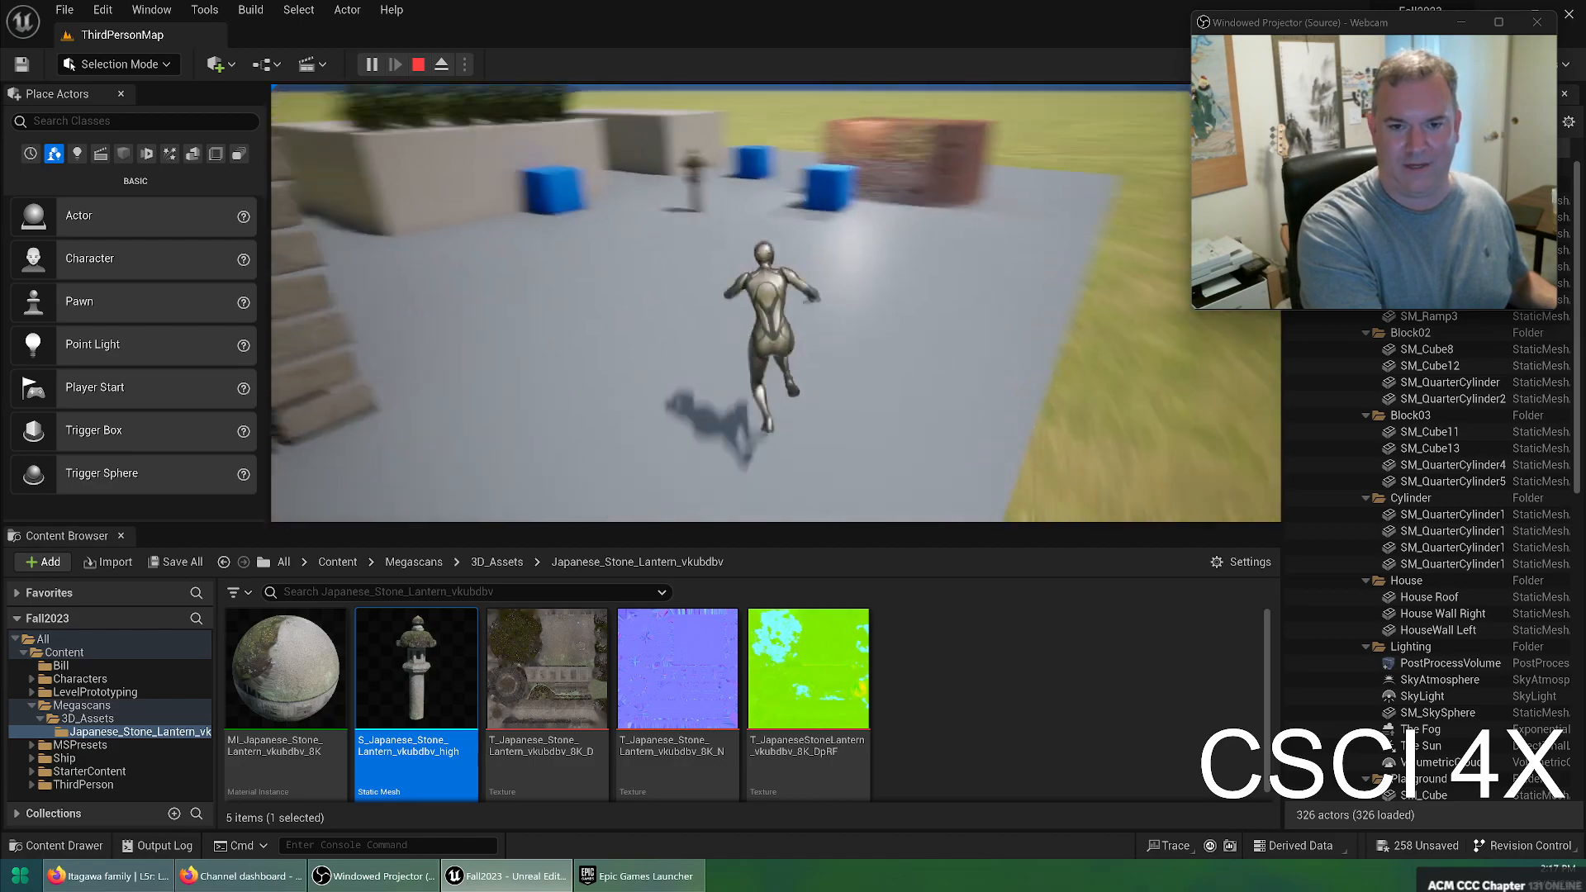
pyautogui.press('w')
pyautogui.press('space')
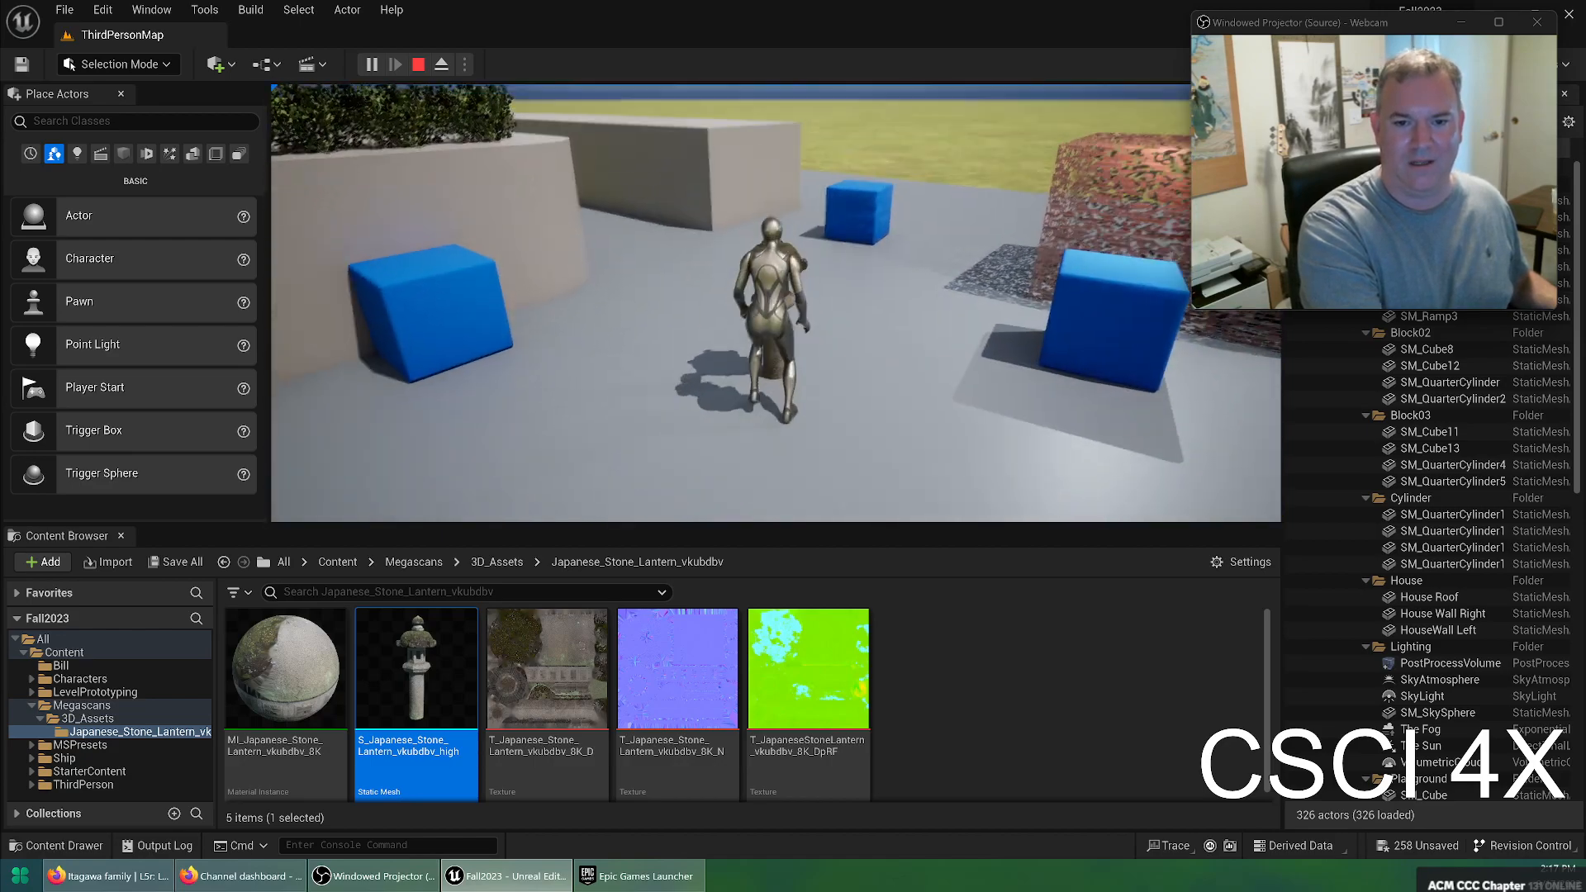
pyautogui.press('d')
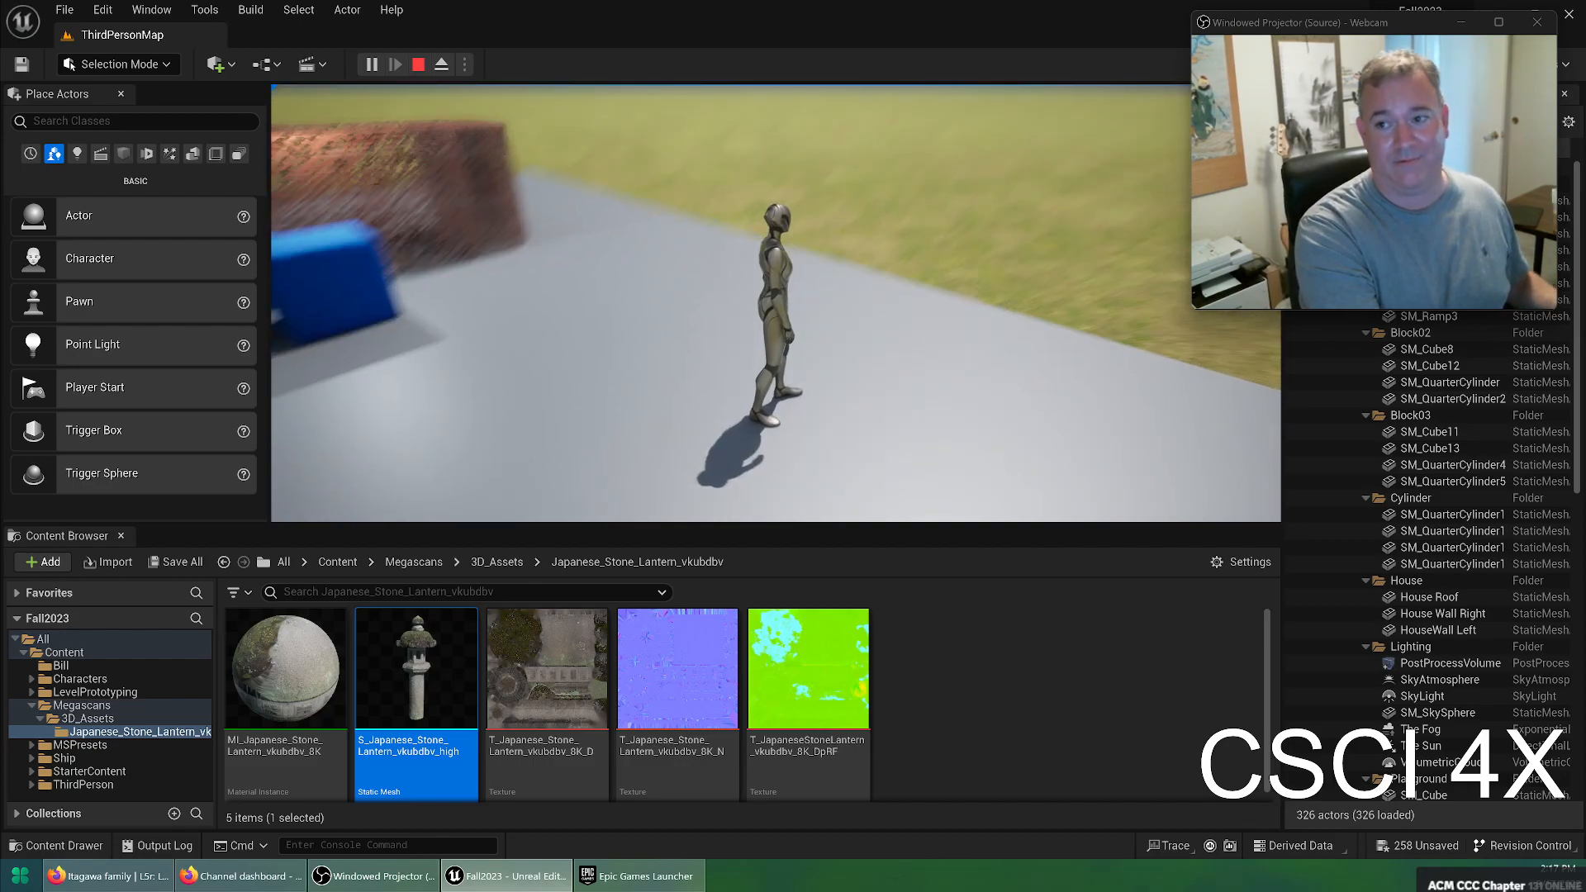
# End the play-test and save all unsaved changes in the project
pyautogui.press('Escape')
pyautogui.click(66, 9)
pyautogui.click(87, 201)
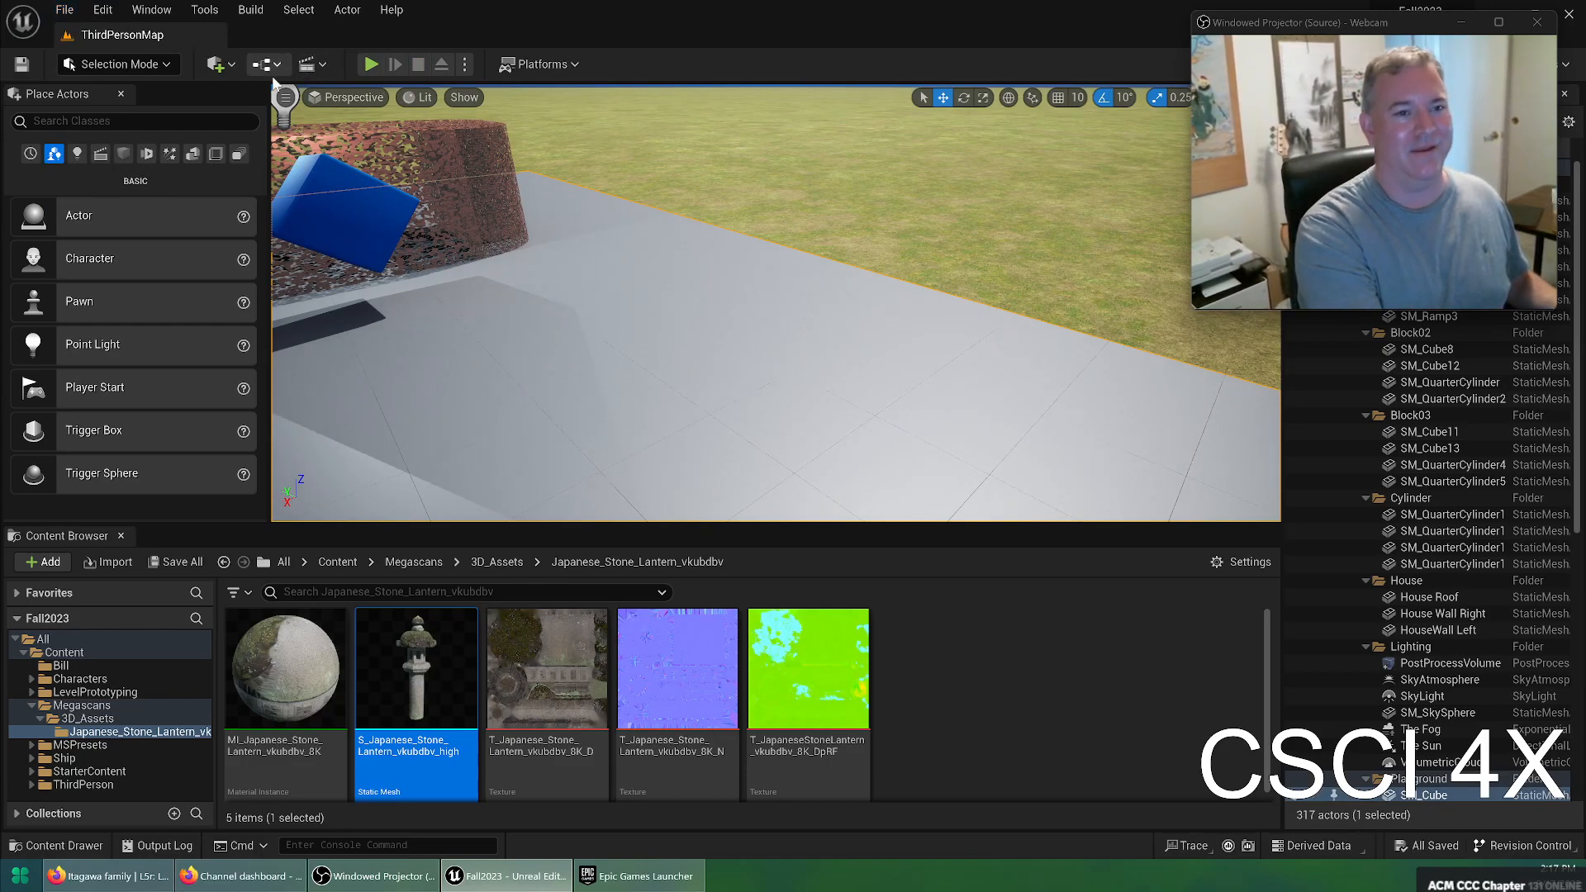
pyautogui.click(176, 64)
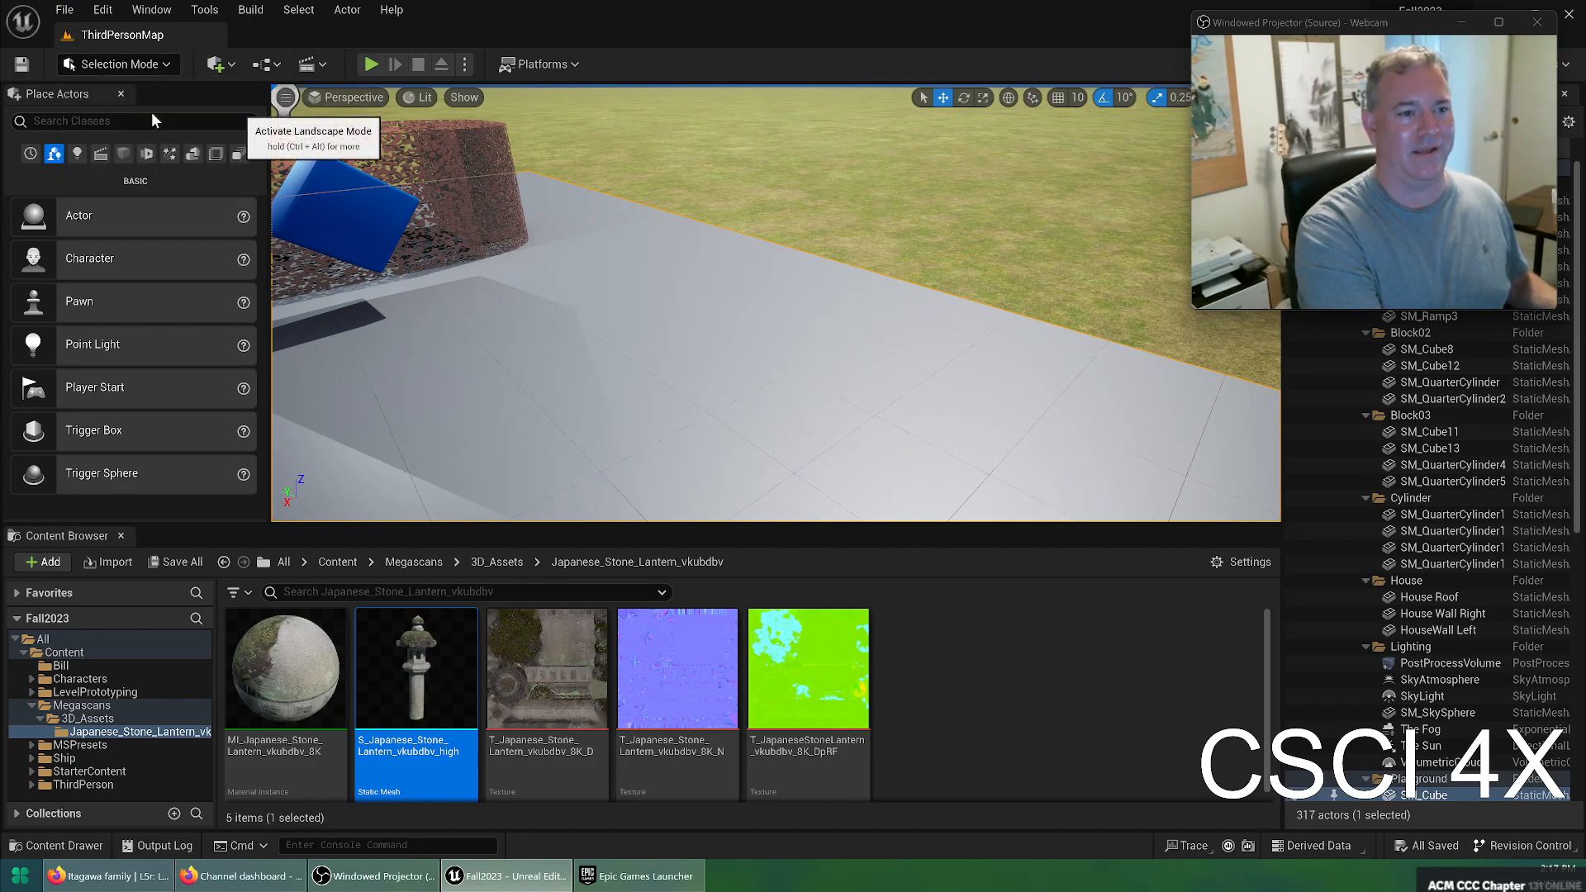
pyautogui.click(152, 112)
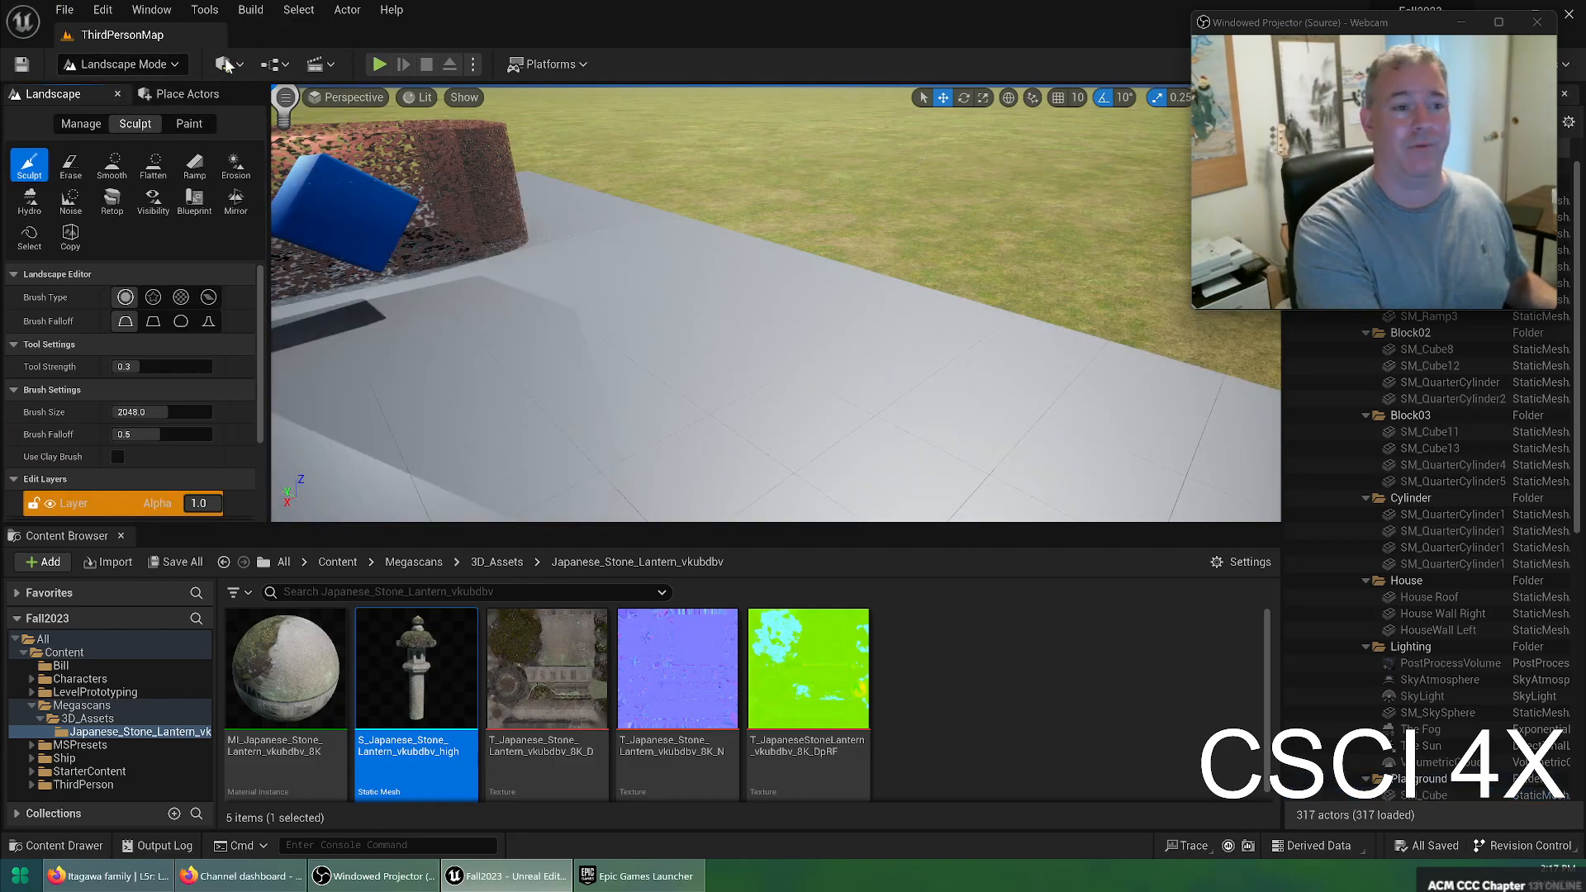
pyautogui.click(121, 63)
pyautogui.click(145, 83)
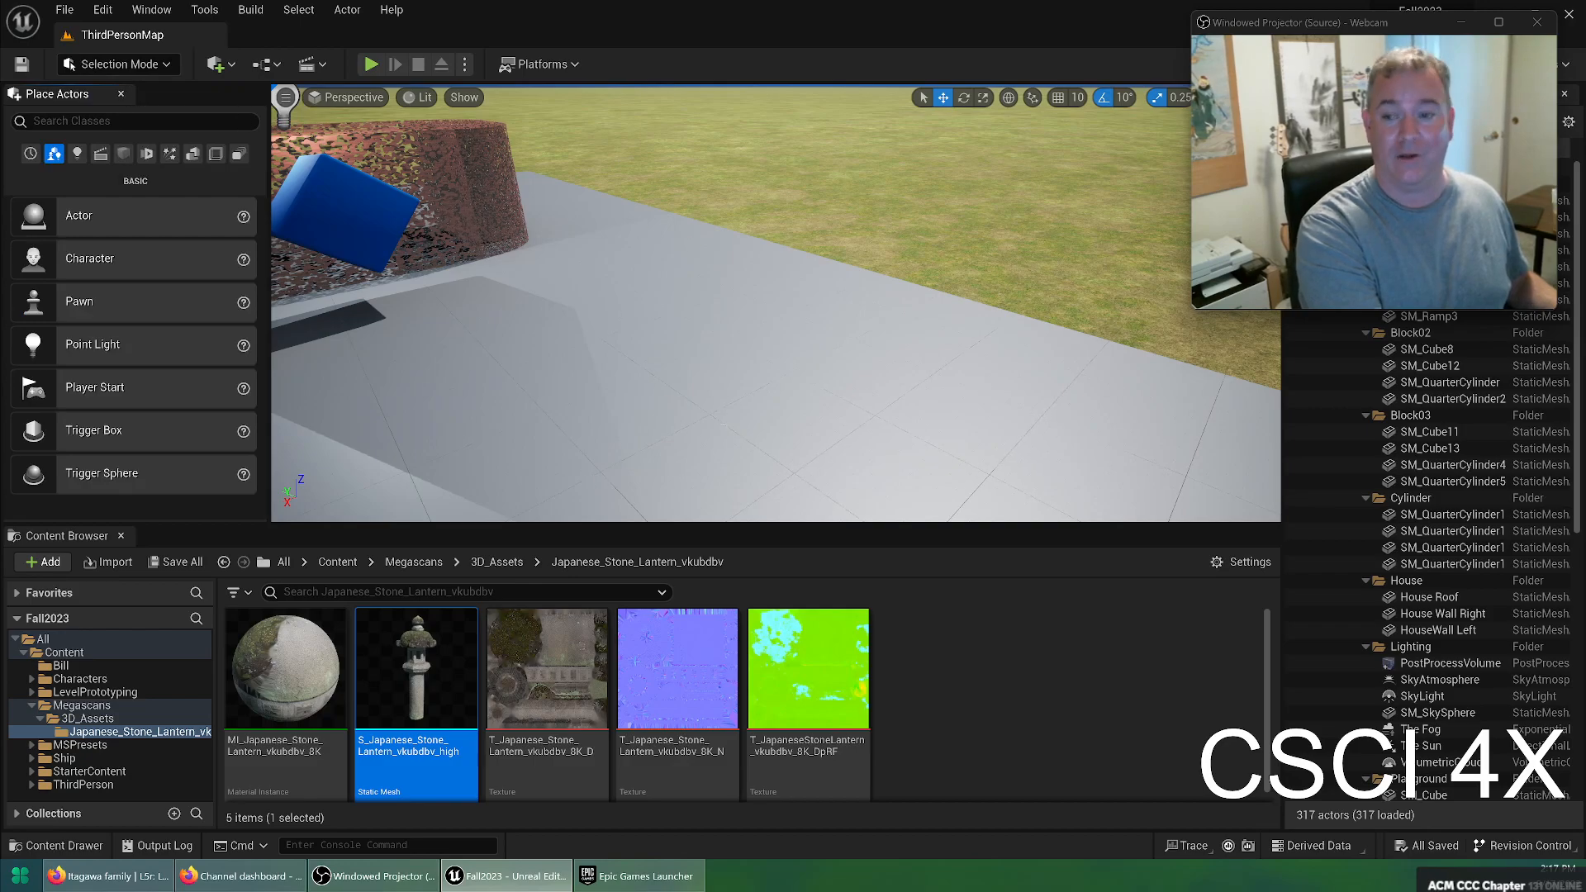
pyautogui.click(739, 329)
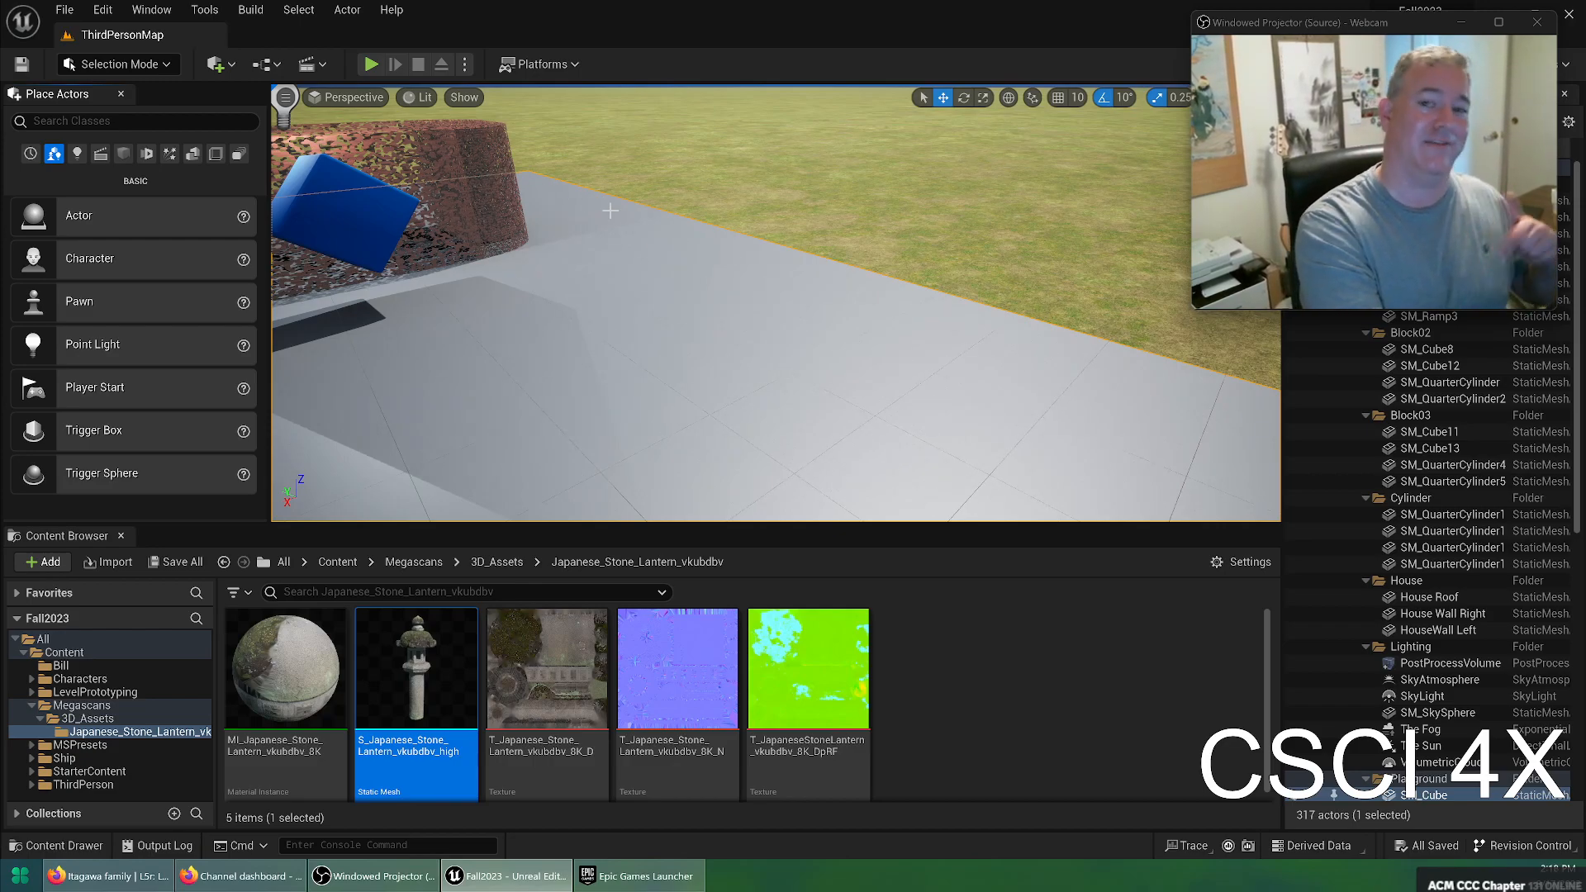
# Switch the level editor to Landscape mode, look through its Paint and Manage tools, and return to Sculpt
pyautogui.click(142, 68)
pyautogui.click(132, 107)
pyautogui.moveTo(775, 303); pyautogui.dragTo(1305, 275, button='right')
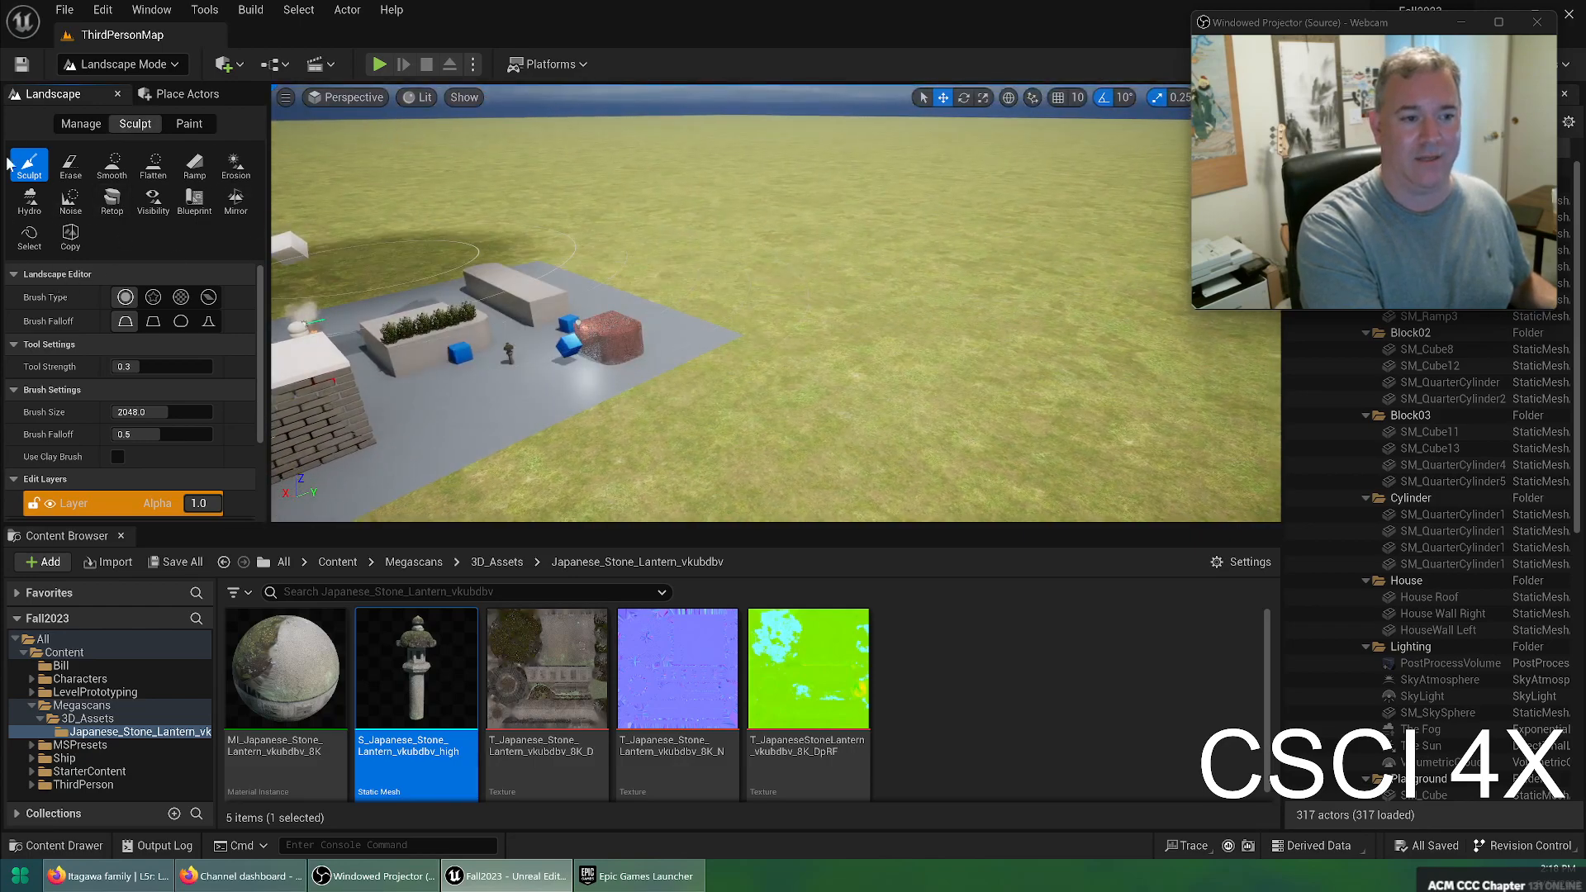
pyautogui.click(189, 123)
pyautogui.click(81, 123)
pyautogui.click(115, 124)
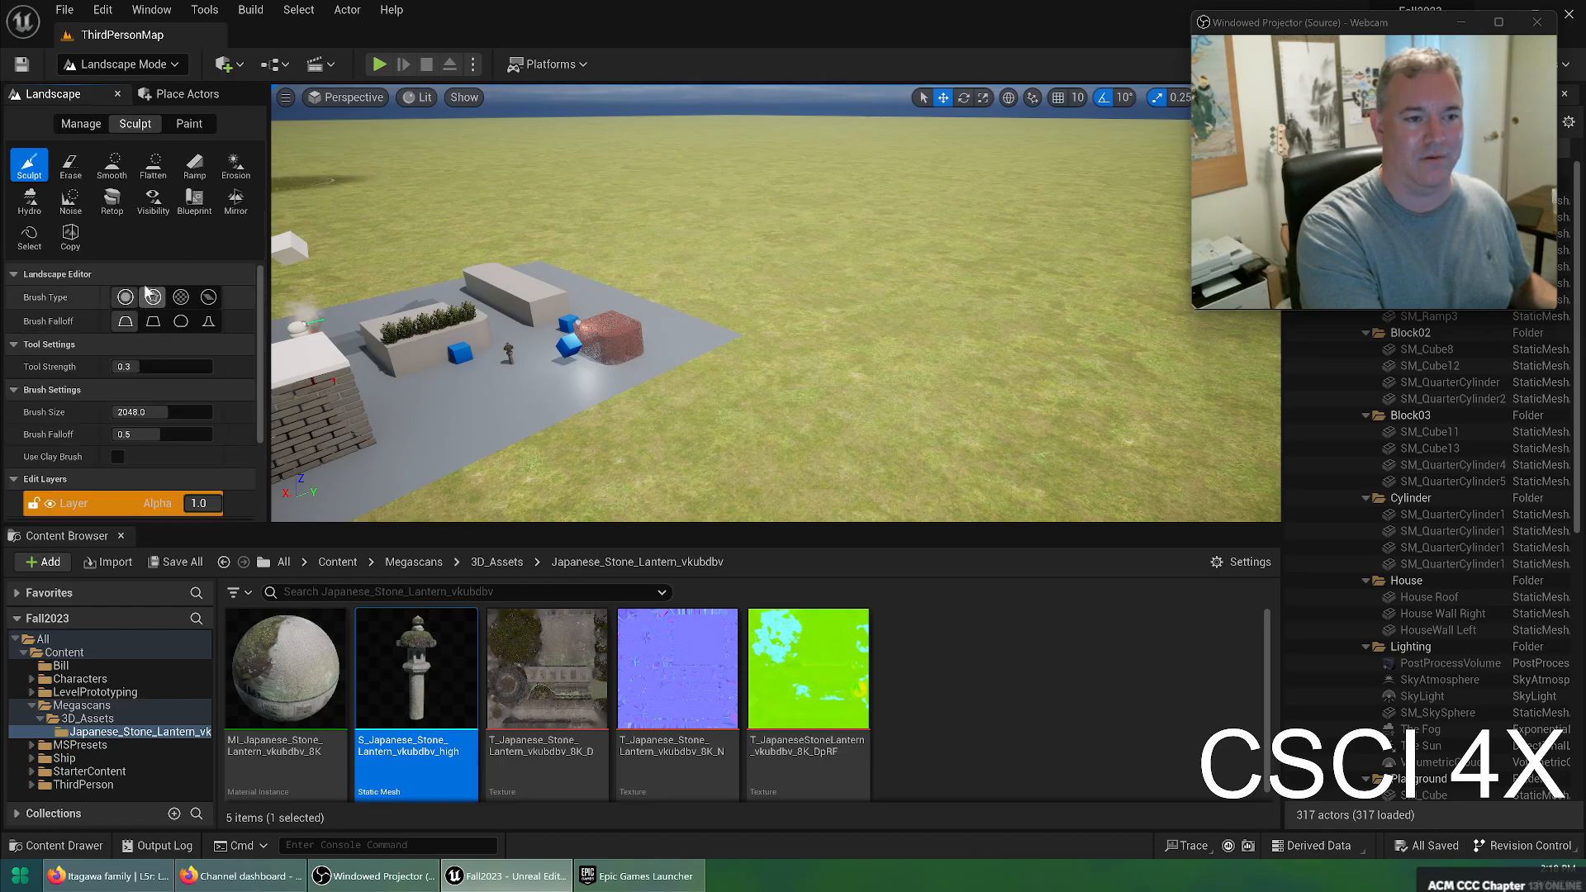
# Sculpt raised hills into the grass beyond the floor near the brick block, with brush size 2048 and strength 0.3
pyautogui.moveTo(849, 248); pyautogui.dragTo(917, 236, button='right')
pyautogui.moveTo(800, 319); pyautogui.dragTo(867, 309, button='right')
pyautogui.moveTo(801, 334); pyautogui.dragTo(801, 153)
pyautogui.moveTo(473, 146)
pyautogui.mouseDown()
pyautogui.moveTo(885, 213)
pyautogui.moveTo(1013, 270)
pyautogui.moveTo(585, 200)
pyautogui.moveTo(921, 223)
pyautogui.moveTo(690, 290)
pyautogui.moveTo(616, 255)
pyautogui.mouseUp()
pyautogui.moveTo(617, 256)
pyautogui.mouseDown(button='right')
pyautogui.moveTo(600, 264)
pyautogui.moveTo(678, 285)
pyautogui.moveTo(696, 195)
pyautogui.mouseUp(button='right')
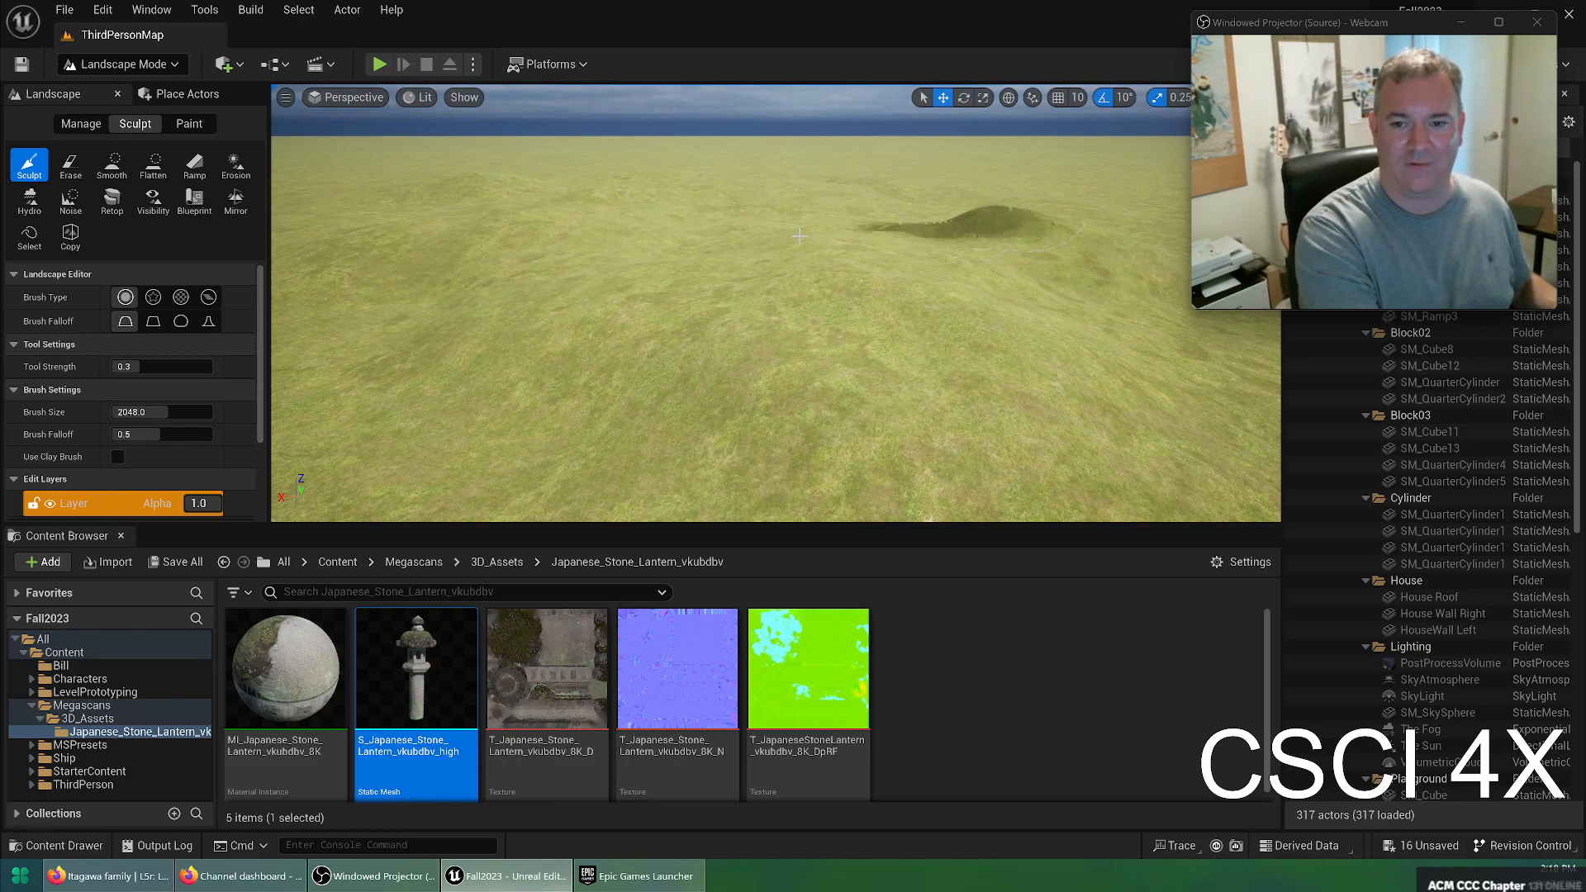
pyautogui.moveTo(487, 380); pyautogui.dragTo(380, 326, button='right')
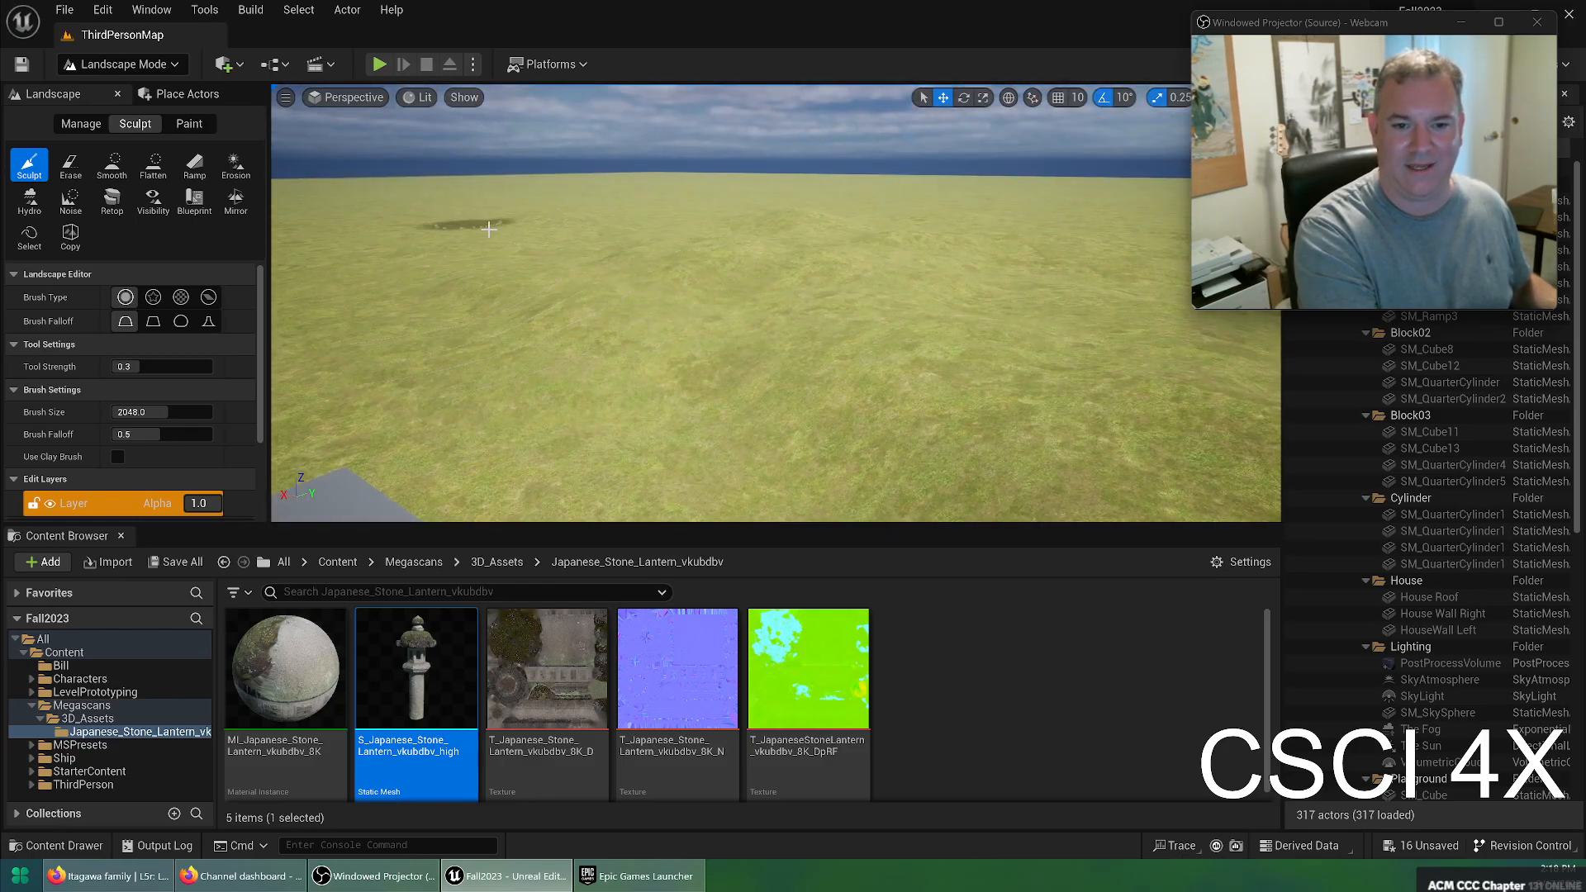
# Sculpt further hills into the grass behind the house and round platform, and undo the last stroke
pyautogui.moveTo(678, 240)
pyautogui.mouseDown(button='right')
pyautogui.moveTo(595, 243)
pyautogui.moveTo(515, 292)
pyautogui.mouseUp(button='right')
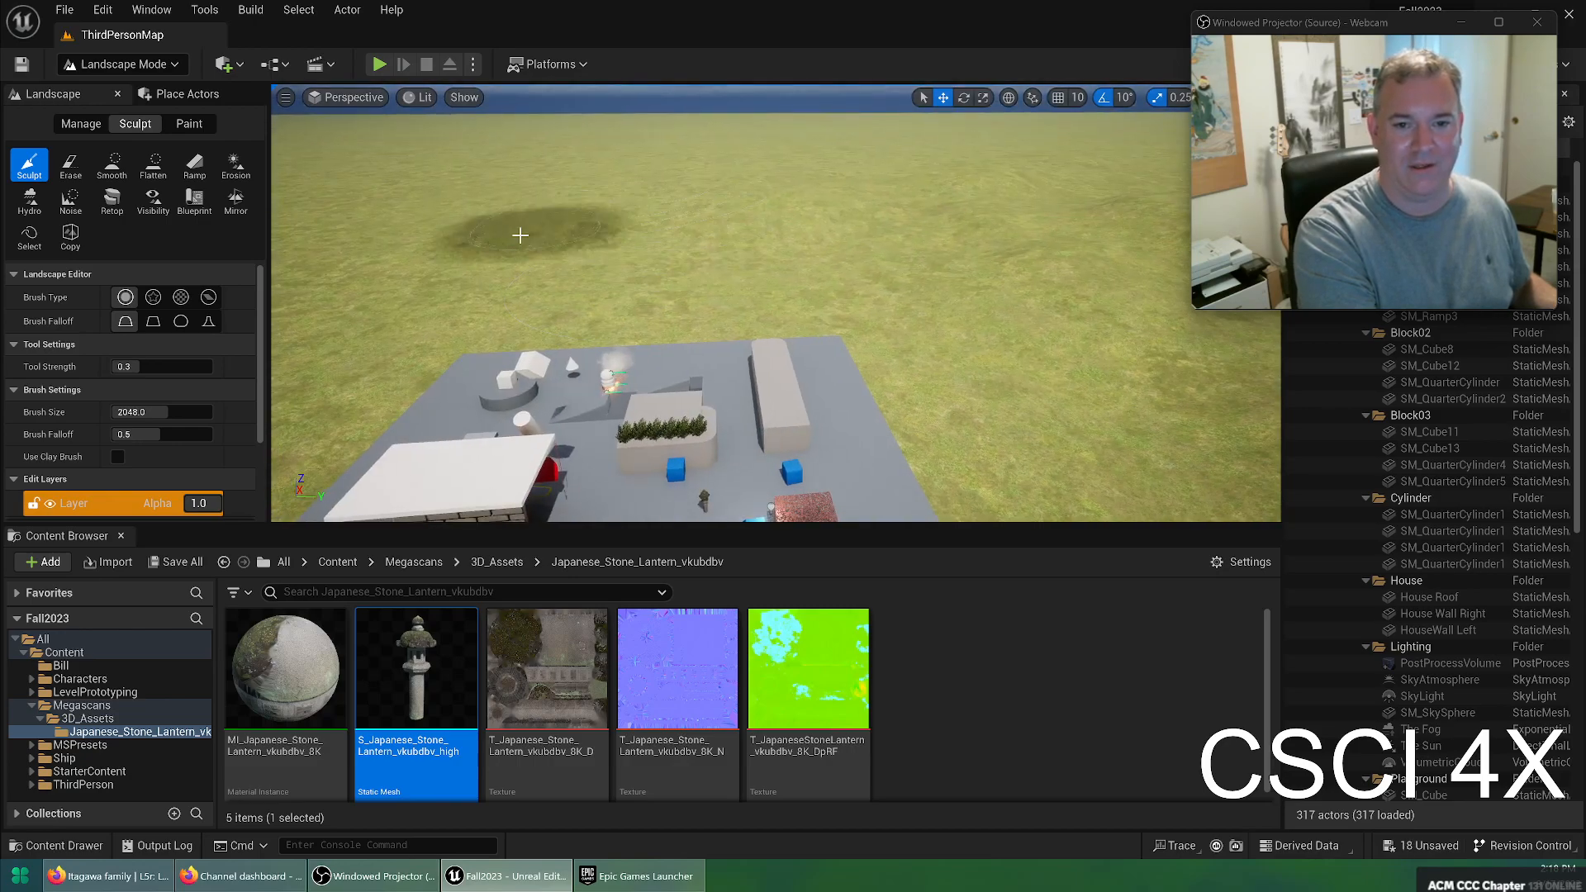
pyautogui.moveTo(738, 165); pyautogui.dragTo(734, 213, button='right')
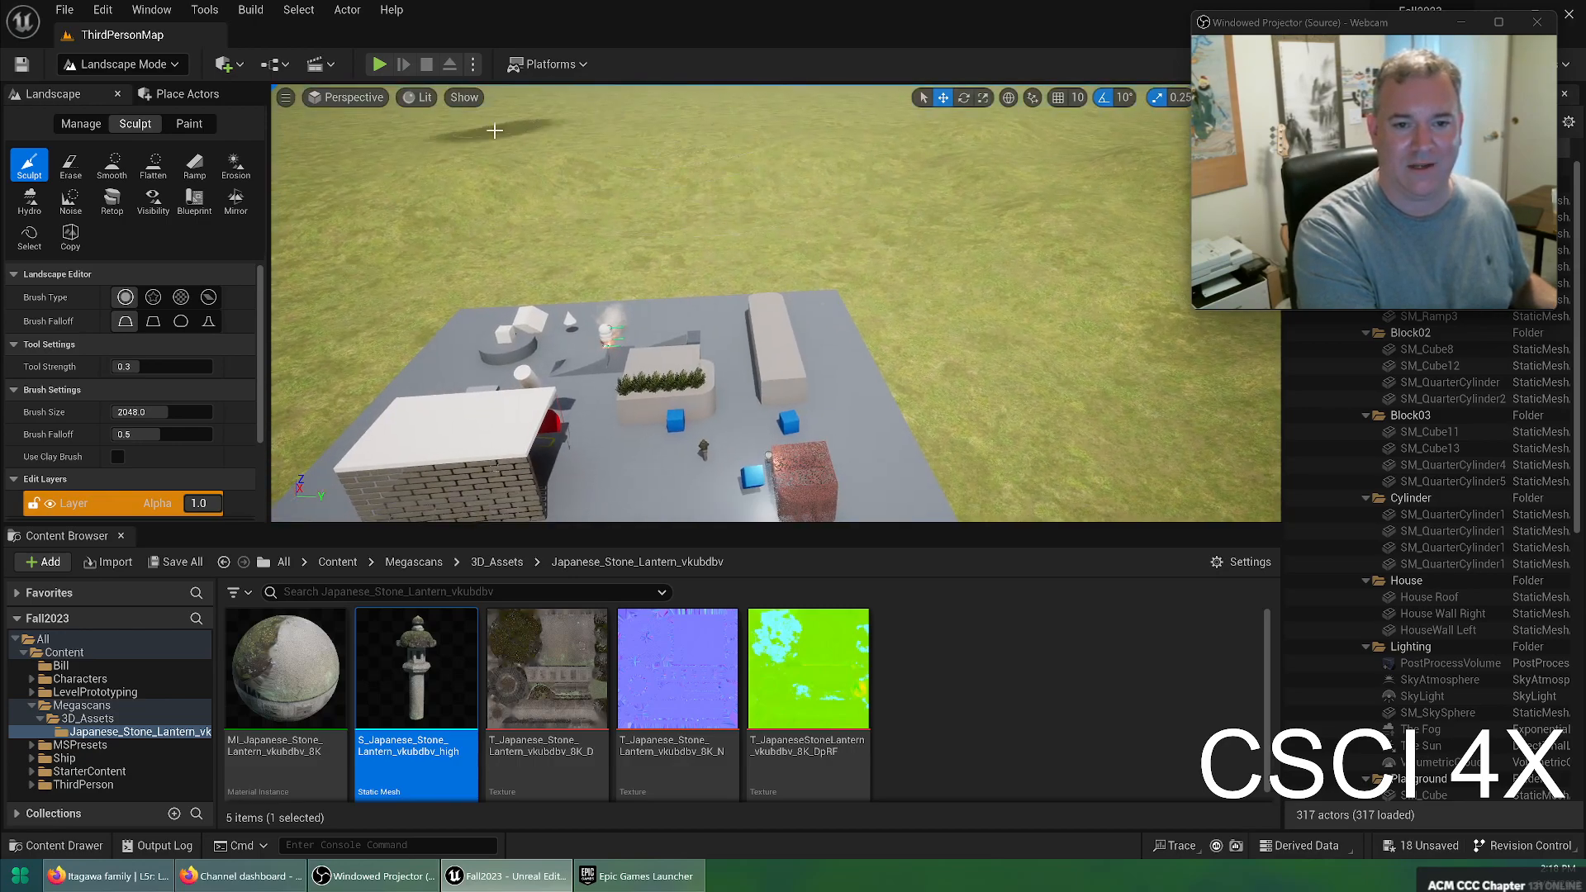
pyautogui.moveTo(483, 177); pyautogui.dragTo(427, 219, button='right')
pyautogui.moveTo(555, 213); pyautogui.dragTo(496, 214, button='right')
pyautogui.moveTo(555, 213)
pyautogui.mouseDown()
pyautogui.moveTo(496, 191)
pyautogui.moveTo(458, 150)
pyautogui.mouseUp()
pyautogui.moveTo(458, 150)
pyautogui.mouseDown(button='right')
pyautogui.moveTo(363, 114)
pyautogui.moveTo(415, 91)
pyautogui.mouseUp(button='right')
pyautogui.moveTo(866, 279); pyautogui.dragTo(866, 278)
pyautogui.hotkey('ctrl', 'z')
pyautogui.moveTo(844, 283); pyautogui.dragTo(863, 247, button='right')
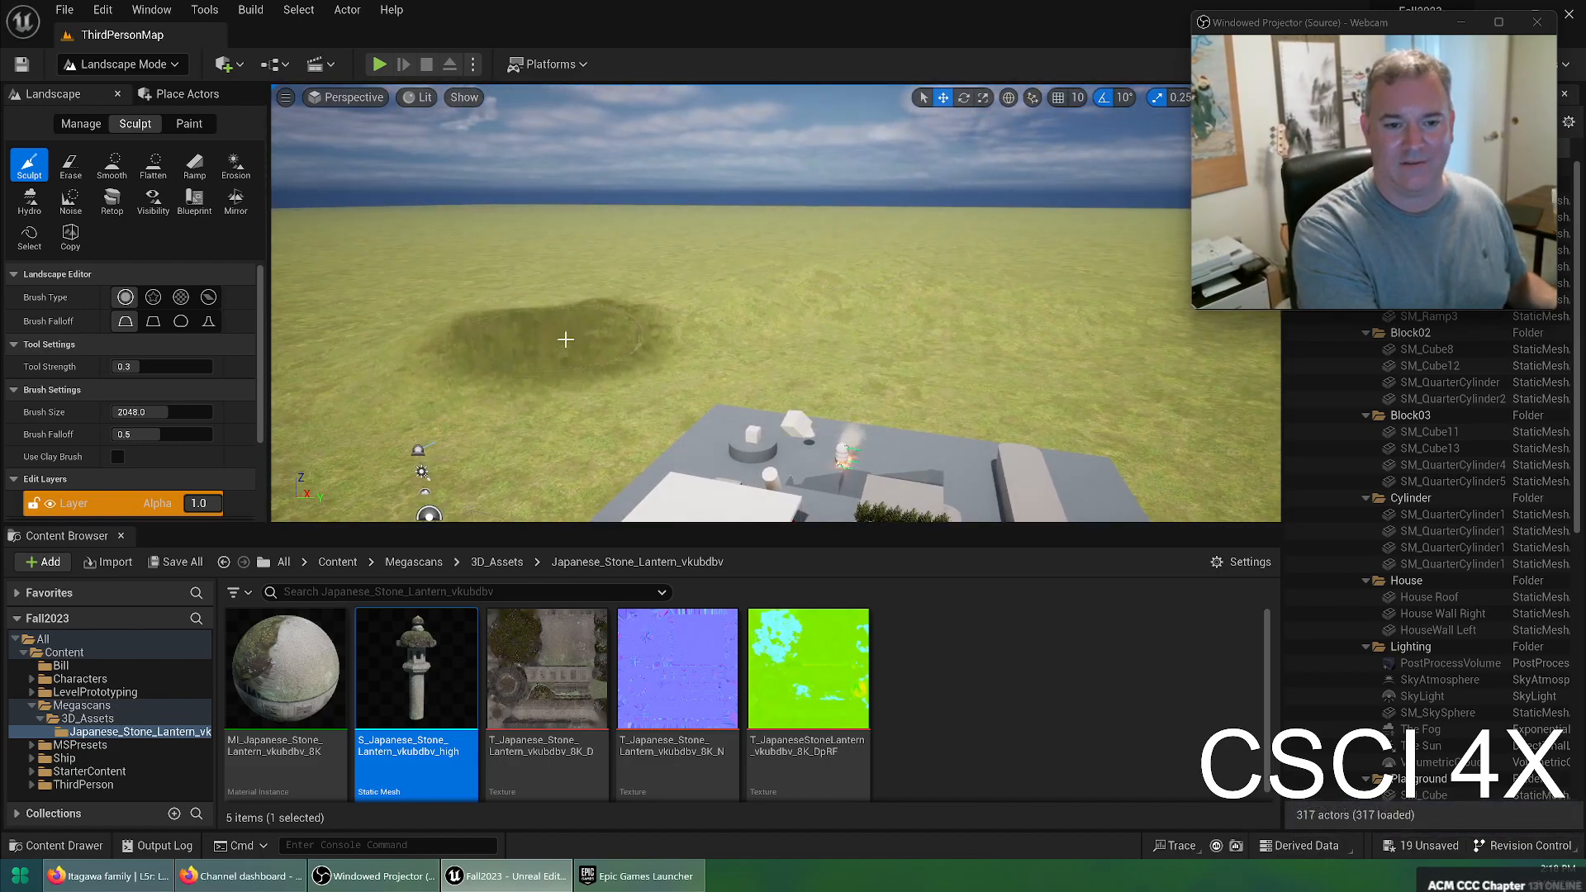
# Try sculpting a tall, steep hill on the grass beyond the floor's corner, and undo the latest sculpt strokes
pyautogui.moveTo(1071, 283)
pyautogui.mouseDown(button='right')
pyautogui.moveTo(909, 364)
pyautogui.moveTo(859, 363)
pyautogui.mouseUp(button='right')
pyautogui.moveTo(647, 247); pyautogui.dragTo(611, 148)
pyautogui.moveTo(612, 147); pyautogui.dragTo(821, 184, button='right')
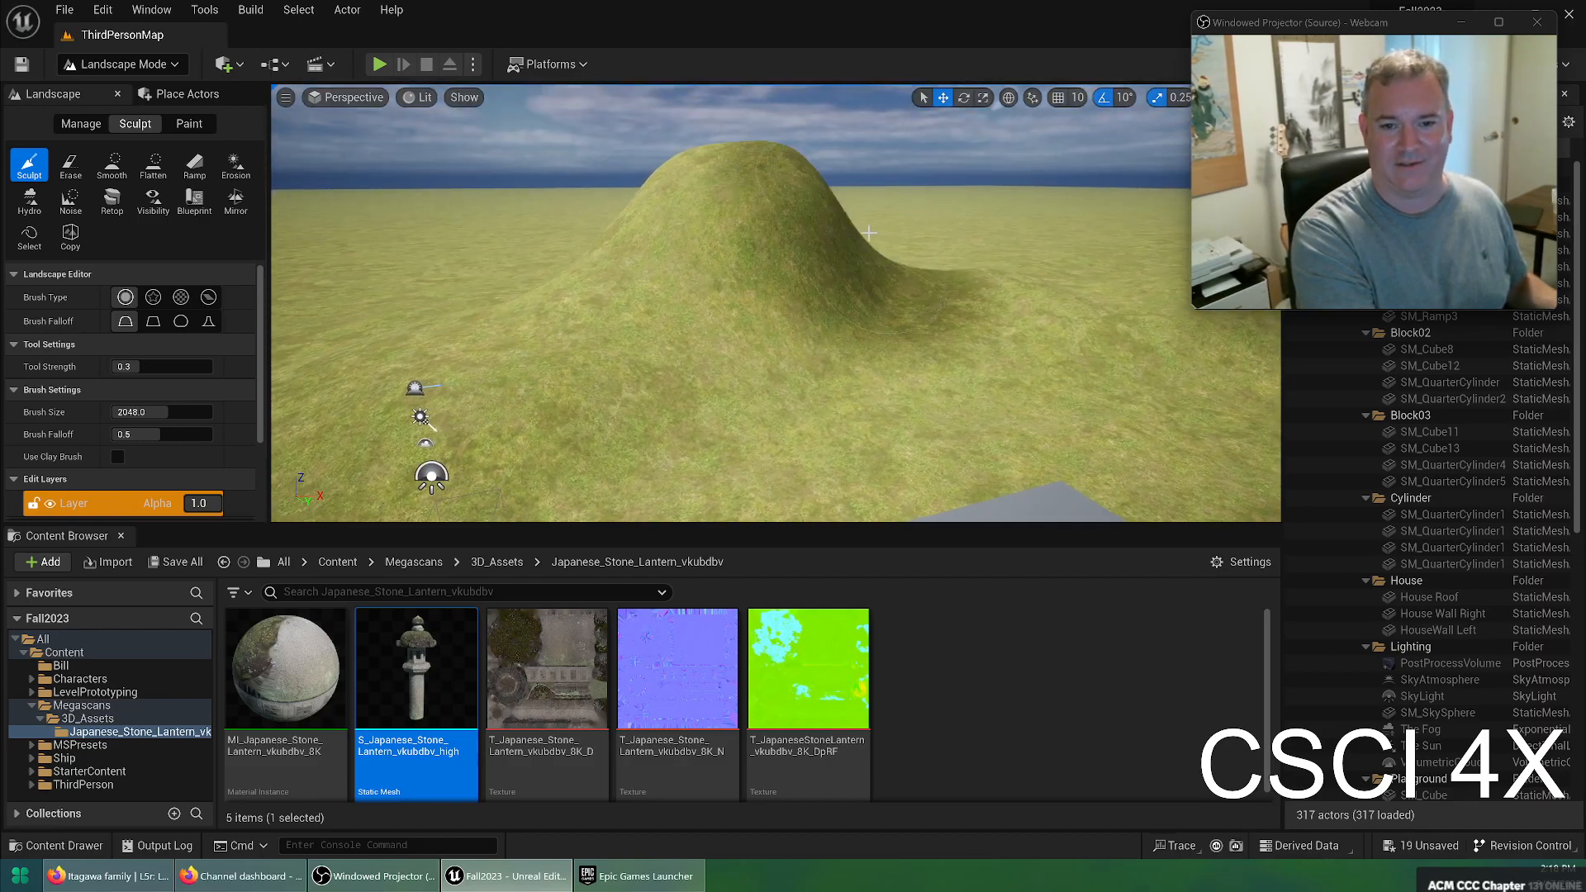
pyautogui.hotkey('ctrl', 'z')
pyautogui.hotkey('ctrl', 'z')
pyautogui.hotkey('ctrl', 'z')
pyautogui.hotkey('ctrl', 'z')
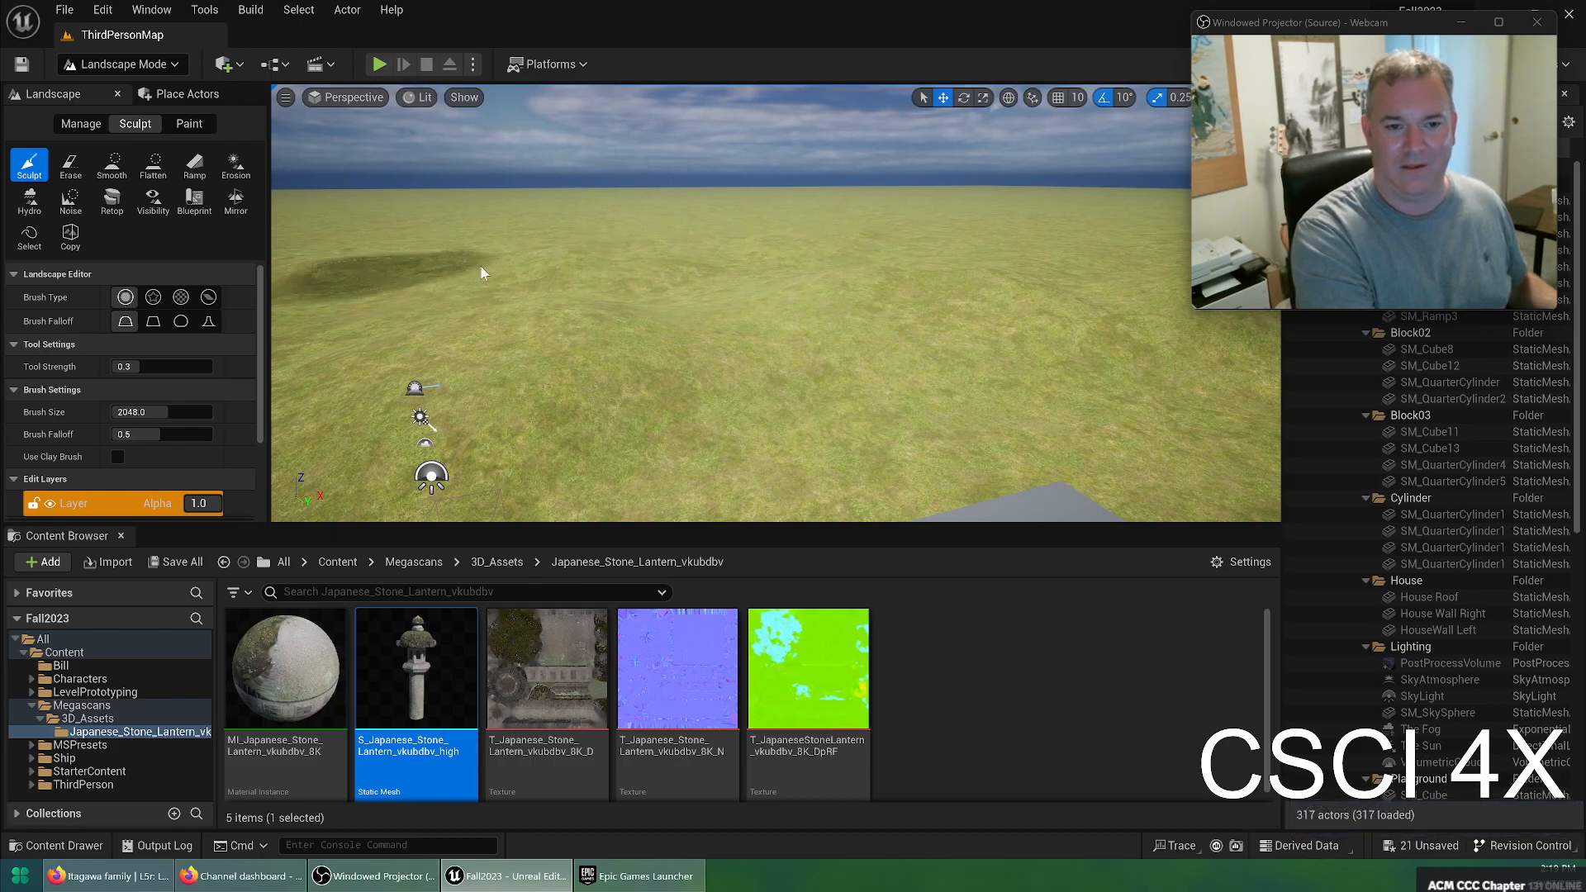
# Continue sculpting low hills around the floor toward the long rounded block, and undo the last stroke
pyautogui.moveTo(435, 272); pyautogui.dragTo(595, 234, button='right')
pyautogui.moveTo(652, 311); pyautogui.dragTo(781, 302, button='right')
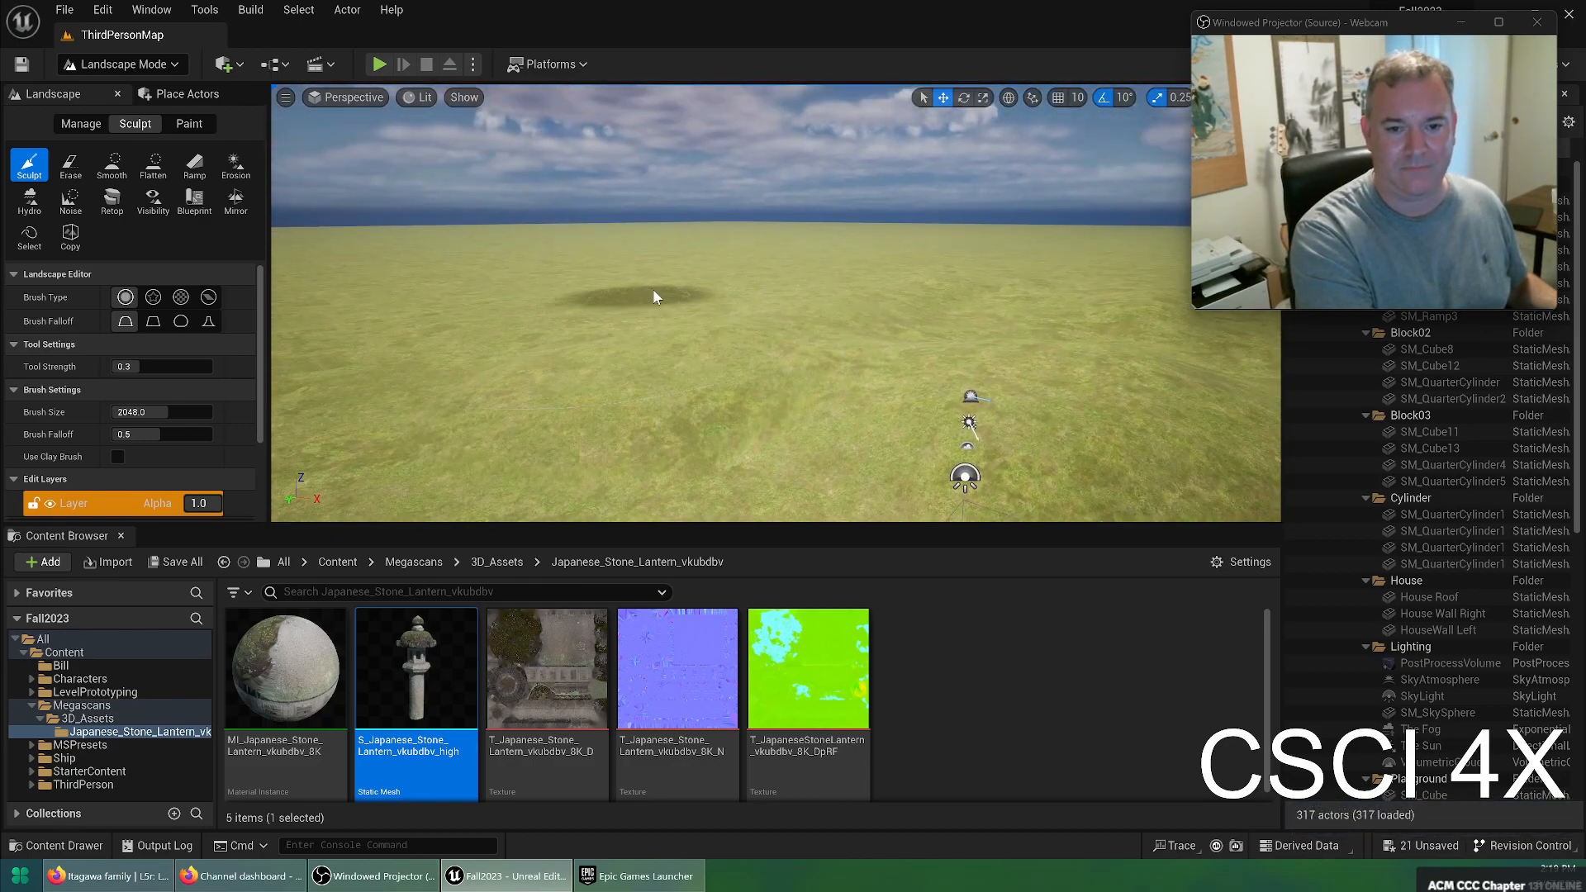
pyautogui.moveTo(595, 329); pyautogui.dragTo(765, 335, button='right')
pyautogui.moveTo(765, 334)
pyautogui.mouseDown()
pyautogui.moveTo(439, 404)
pyautogui.moveTo(582, 385)
pyautogui.mouseUp()
pyautogui.moveTo(583, 384)
pyautogui.mouseDown(button='right')
pyautogui.moveTo(929, 353)
pyautogui.moveTo(843, 389)
pyautogui.moveTo(748, 338)
pyautogui.mouseUp(button='right')
pyautogui.hotkey('ctrl', 'z')
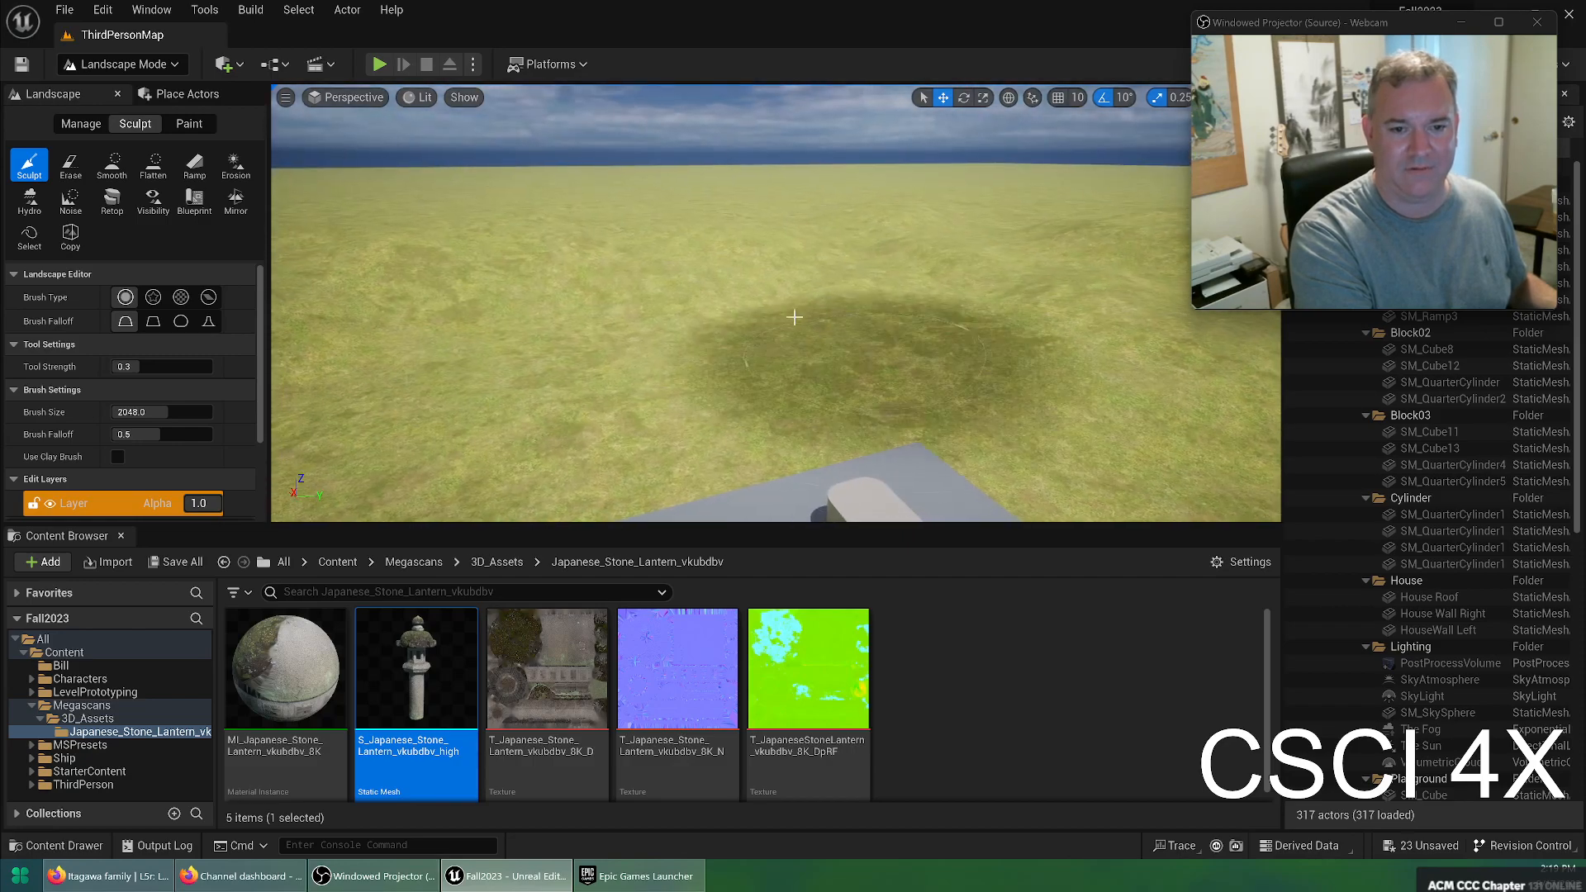
# Play-test the sculpted terrain by running over the grass and along the floor past the house and round platform
pyautogui.click(378, 63)
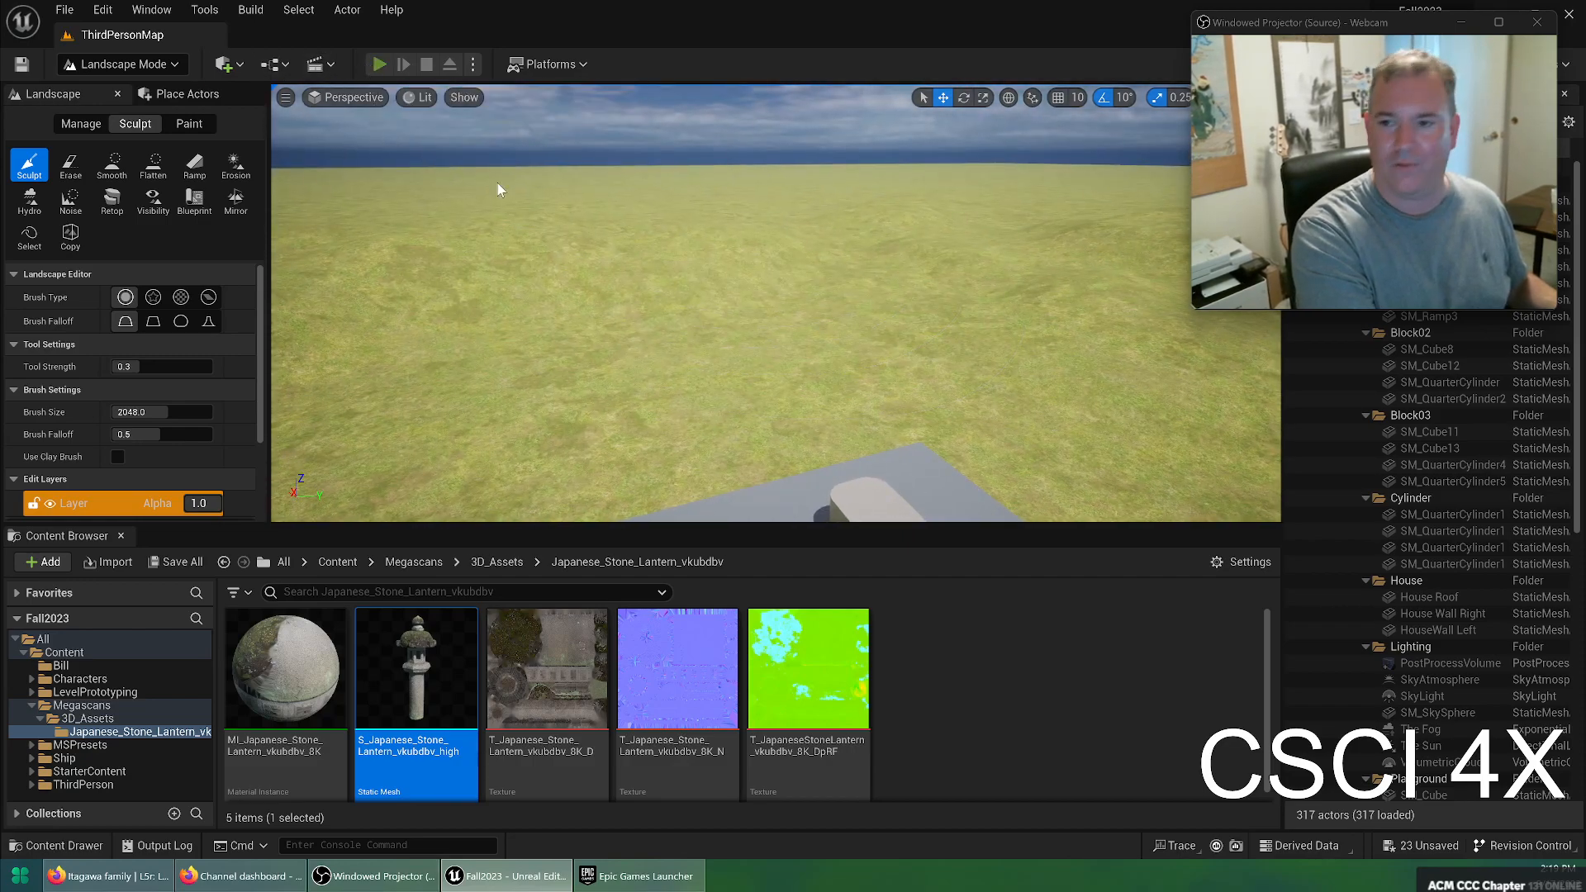
pyautogui.press('w')
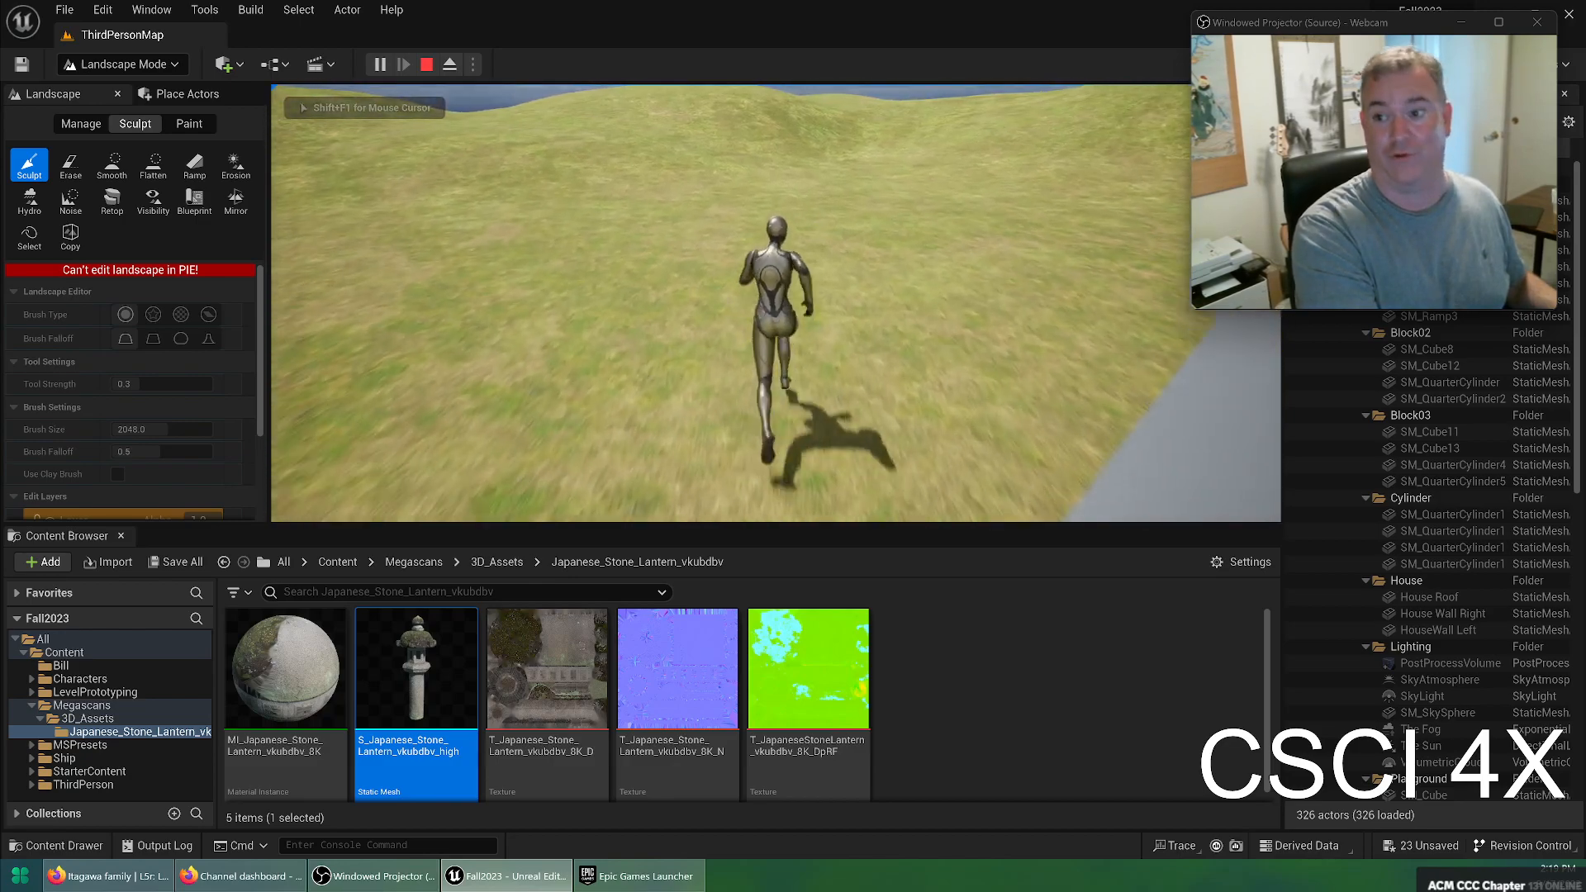
pyautogui.press('w')
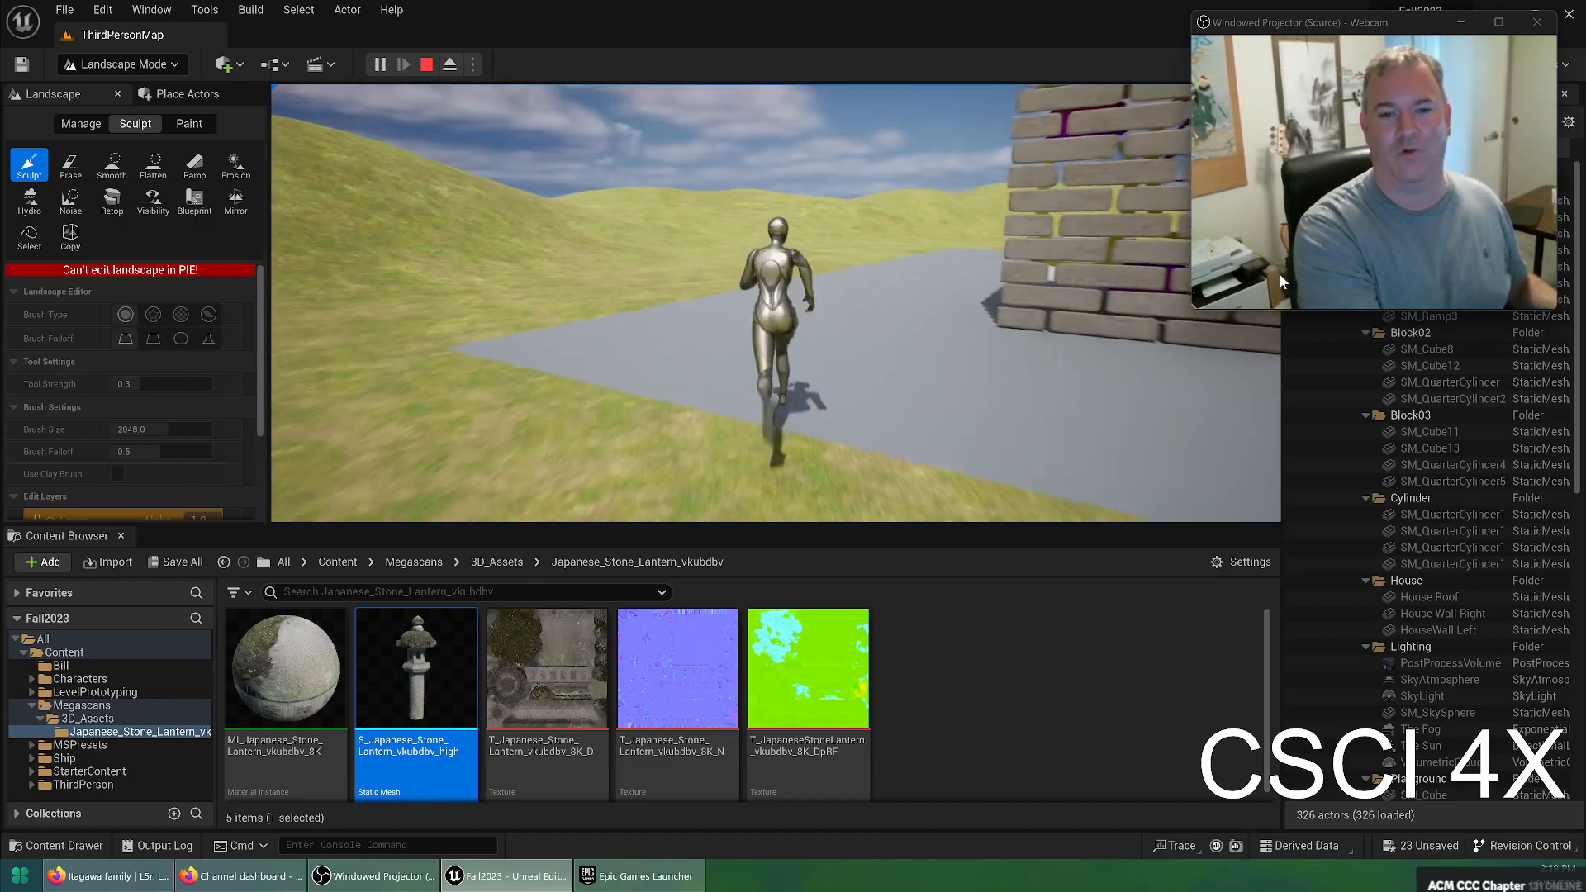
pyautogui.press('w')
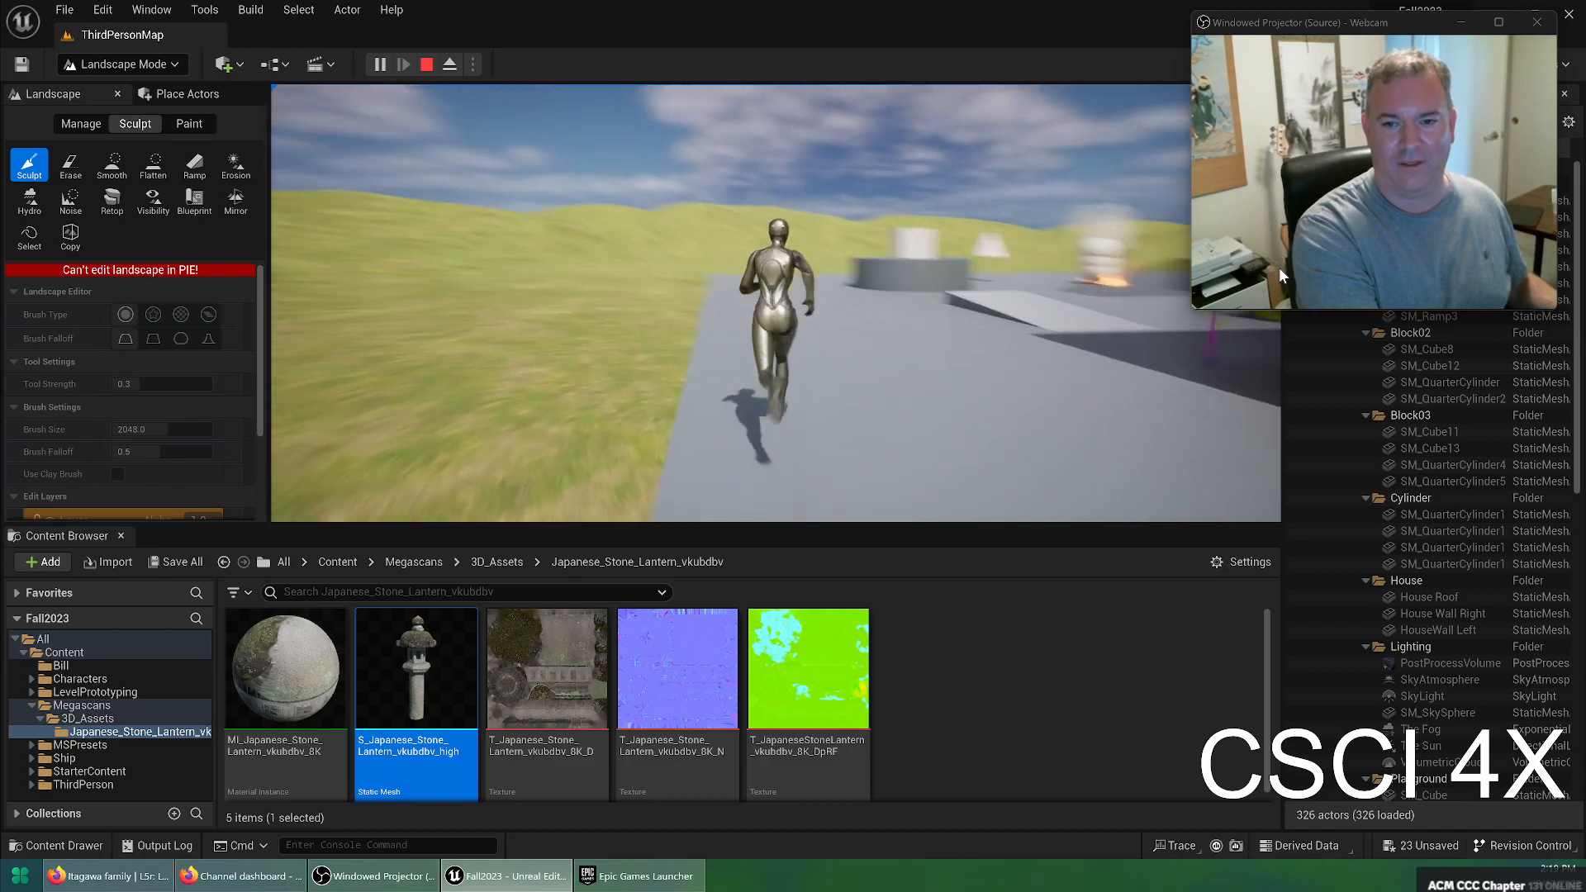
pyautogui.press('w')
pyautogui.press('w')
pyautogui.press('w')
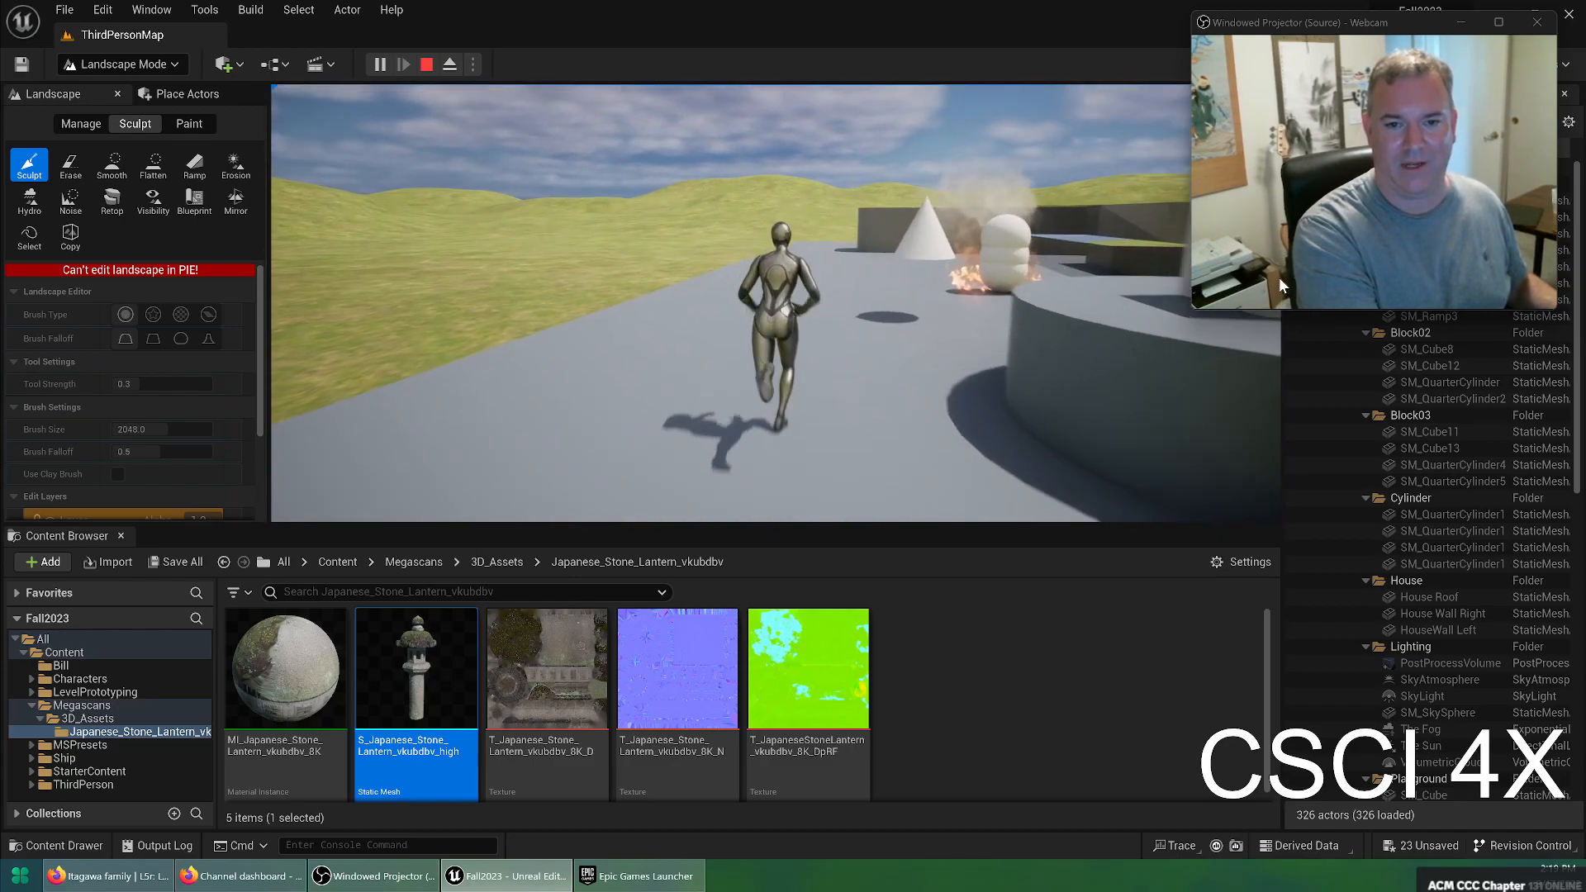
# Run and jump past the long rounded block and out onto the grass, and end the play-test
pyautogui.press('w')
pyautogui.press('space')
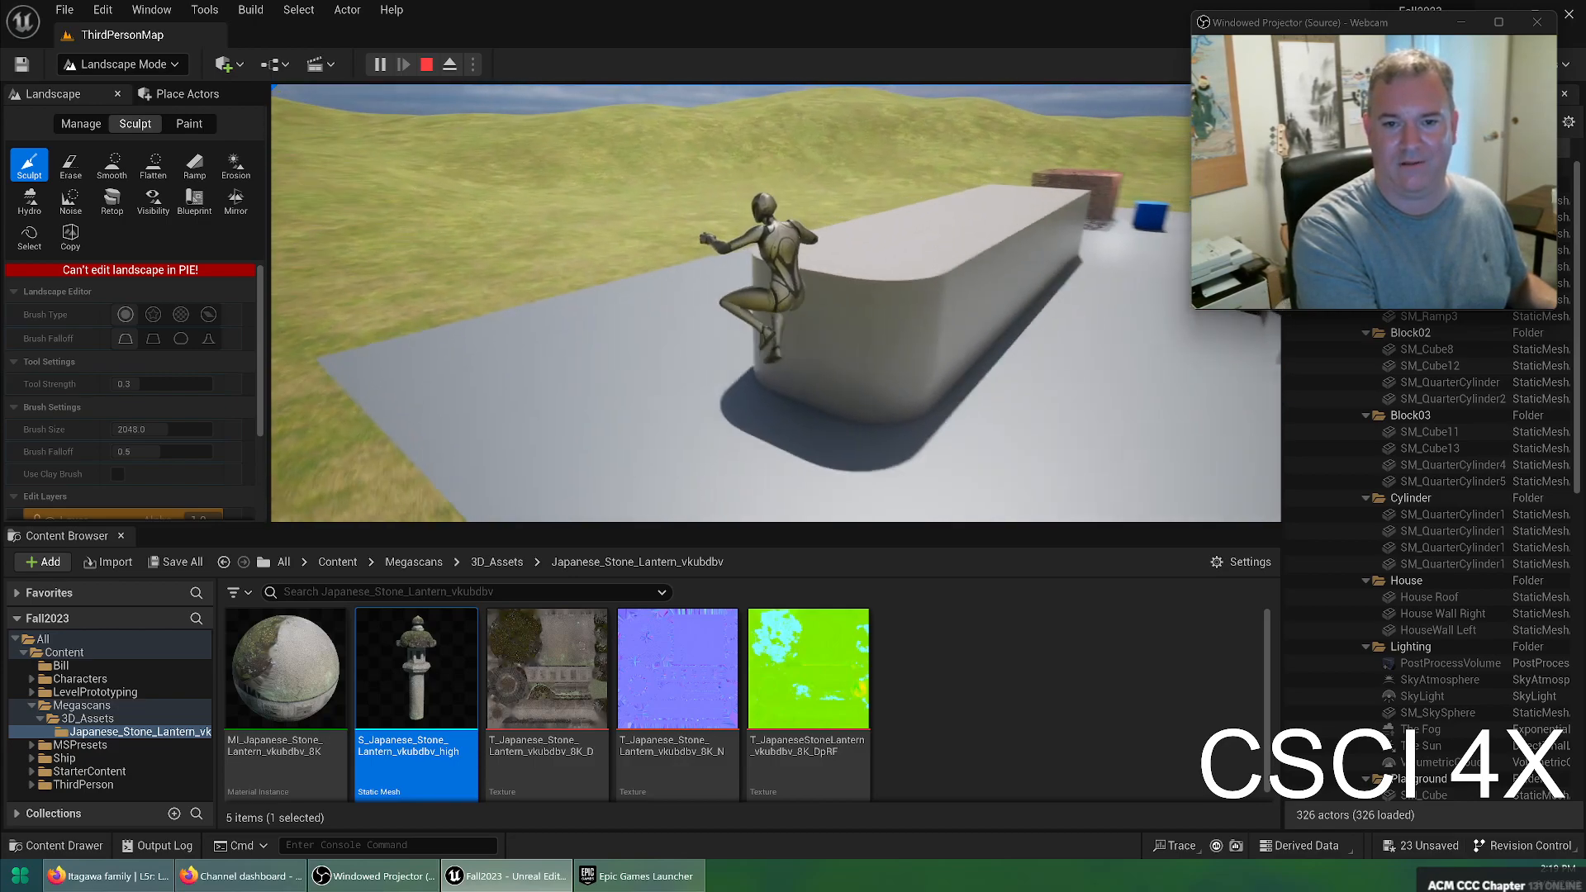
pyautogui.press('w')
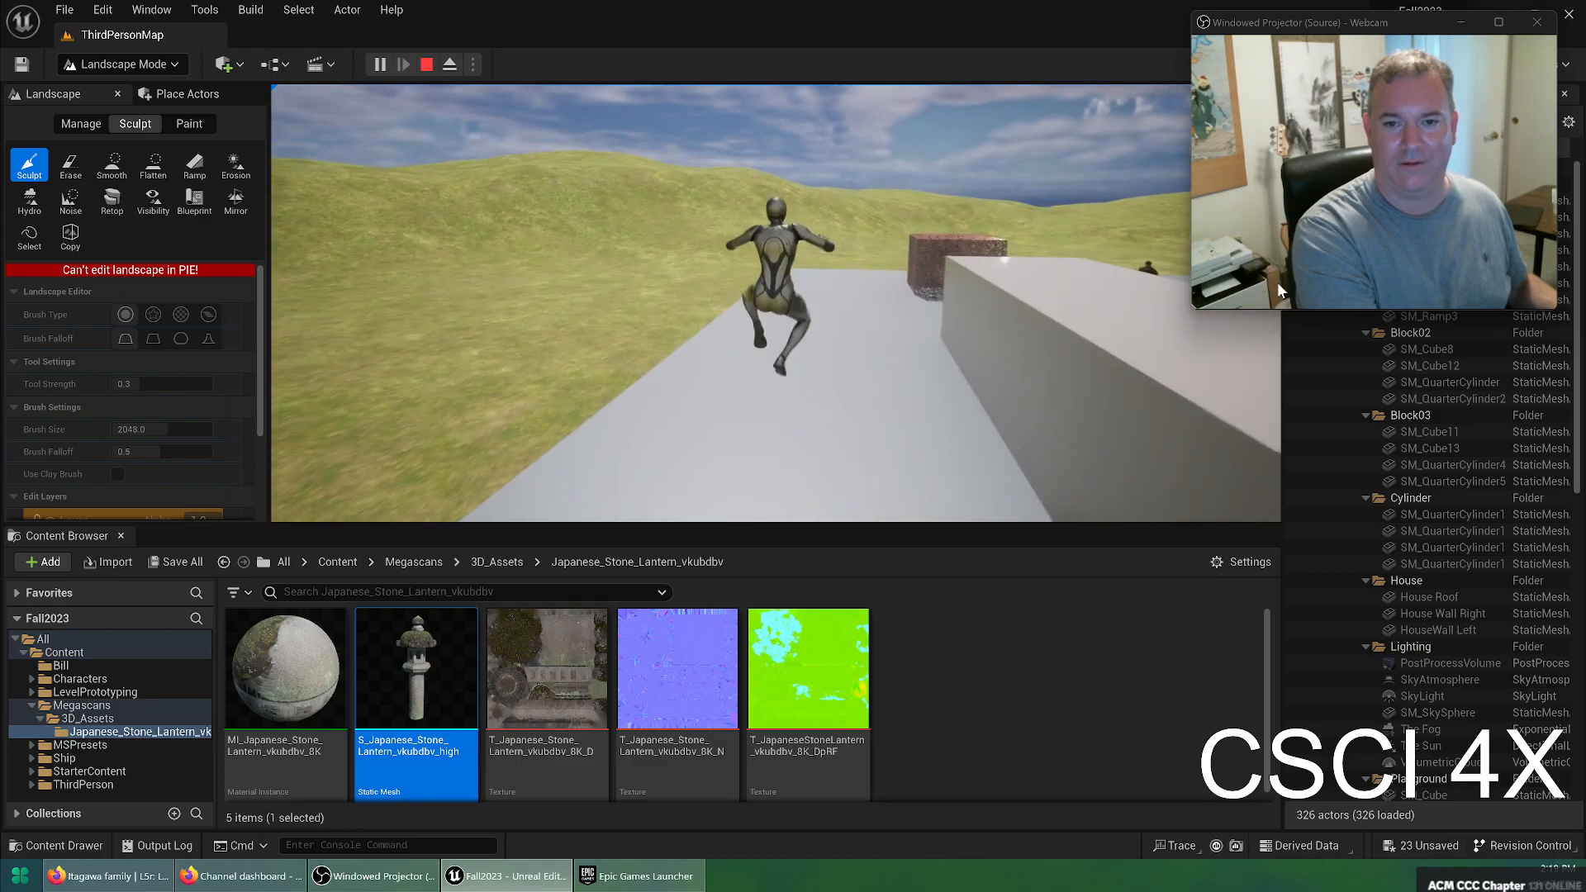
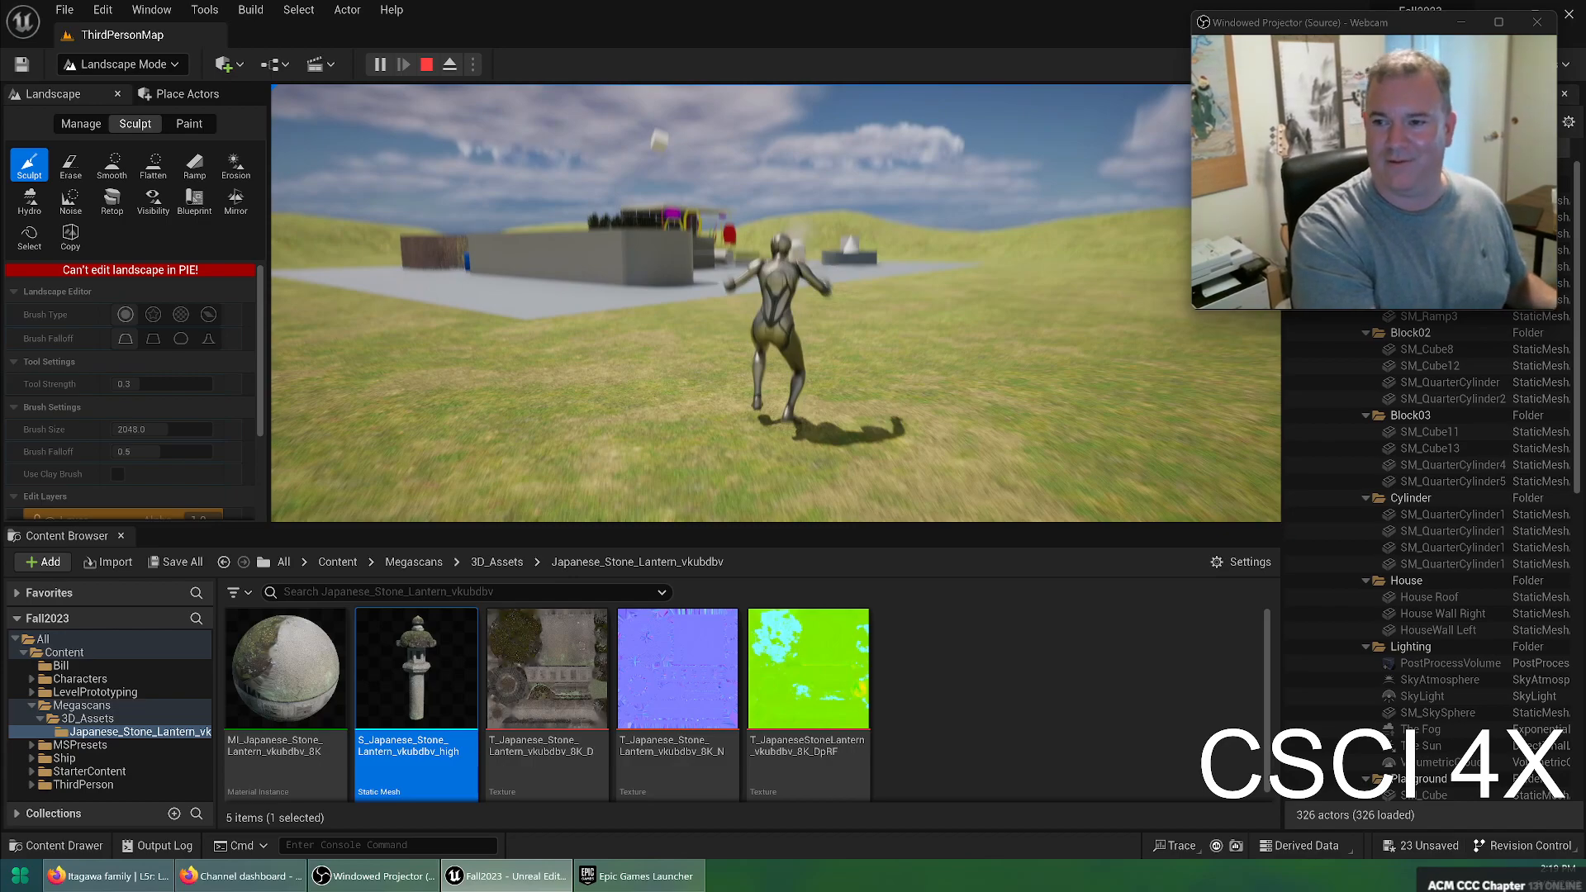
pyautogui.press('Escape')
# Try sculpting the landscape down beneath the floor's edge near the round platform, and undo the last sculpt stroke
pyautogui.moveTo(897, 282); pyautogui.dragTo(1145, 293, button='right')
pyautogui.moveTo(776, 303); pyautogui.dragTo(917, 314, button='right')
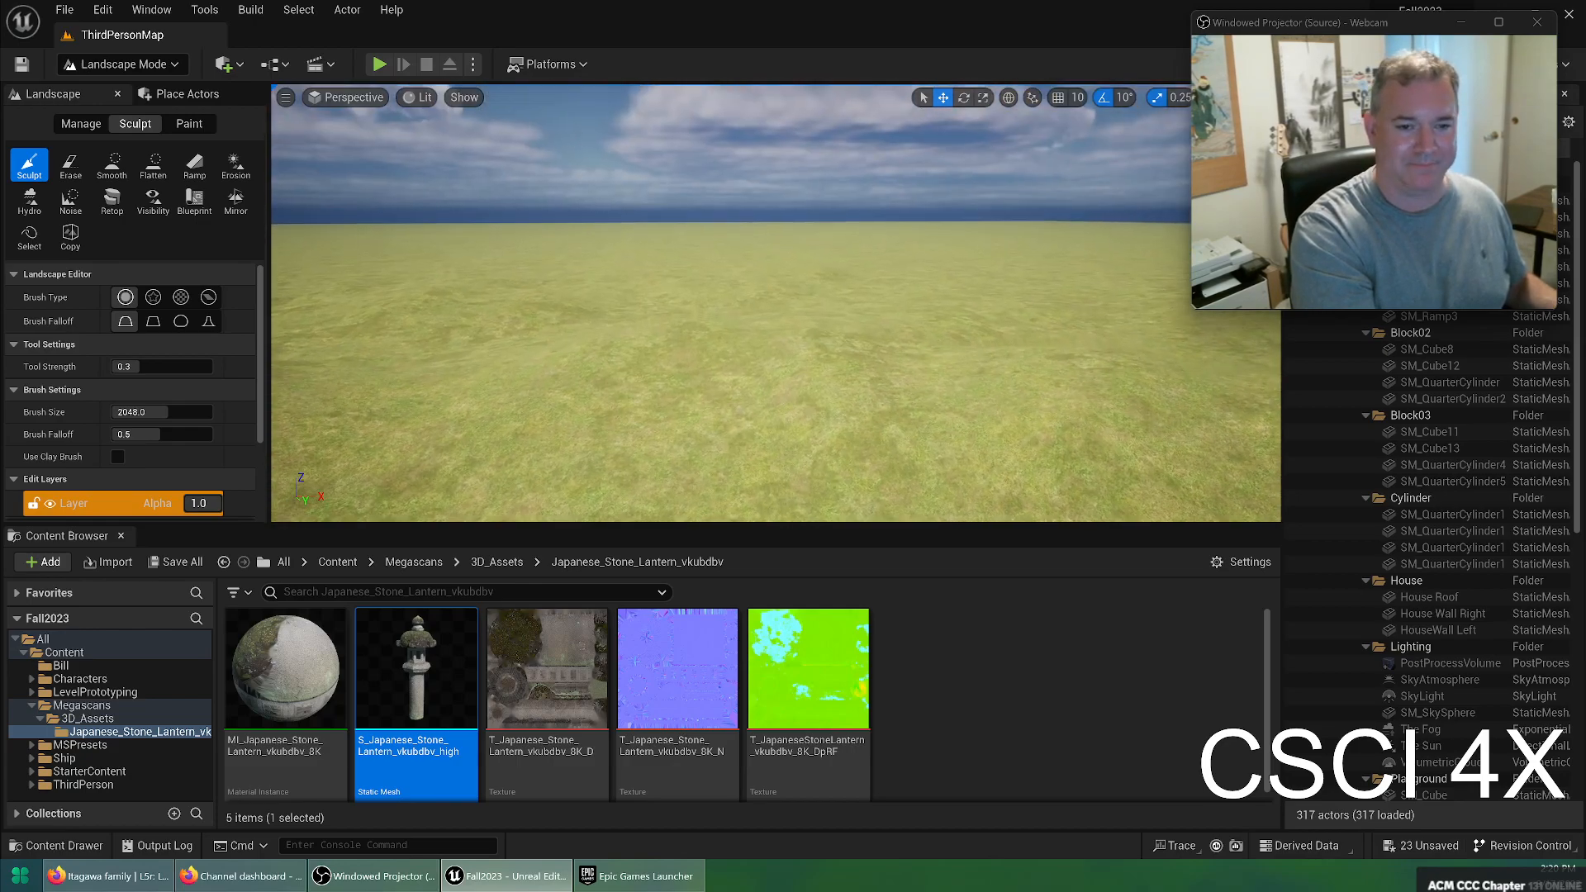
pyautogui.moveTo(776, 302); pyautogui.dragTo(942, 256, button='right')
pyautogui.moveTo(794, 356); pyautogui.dragTo(835, 354, button='right')
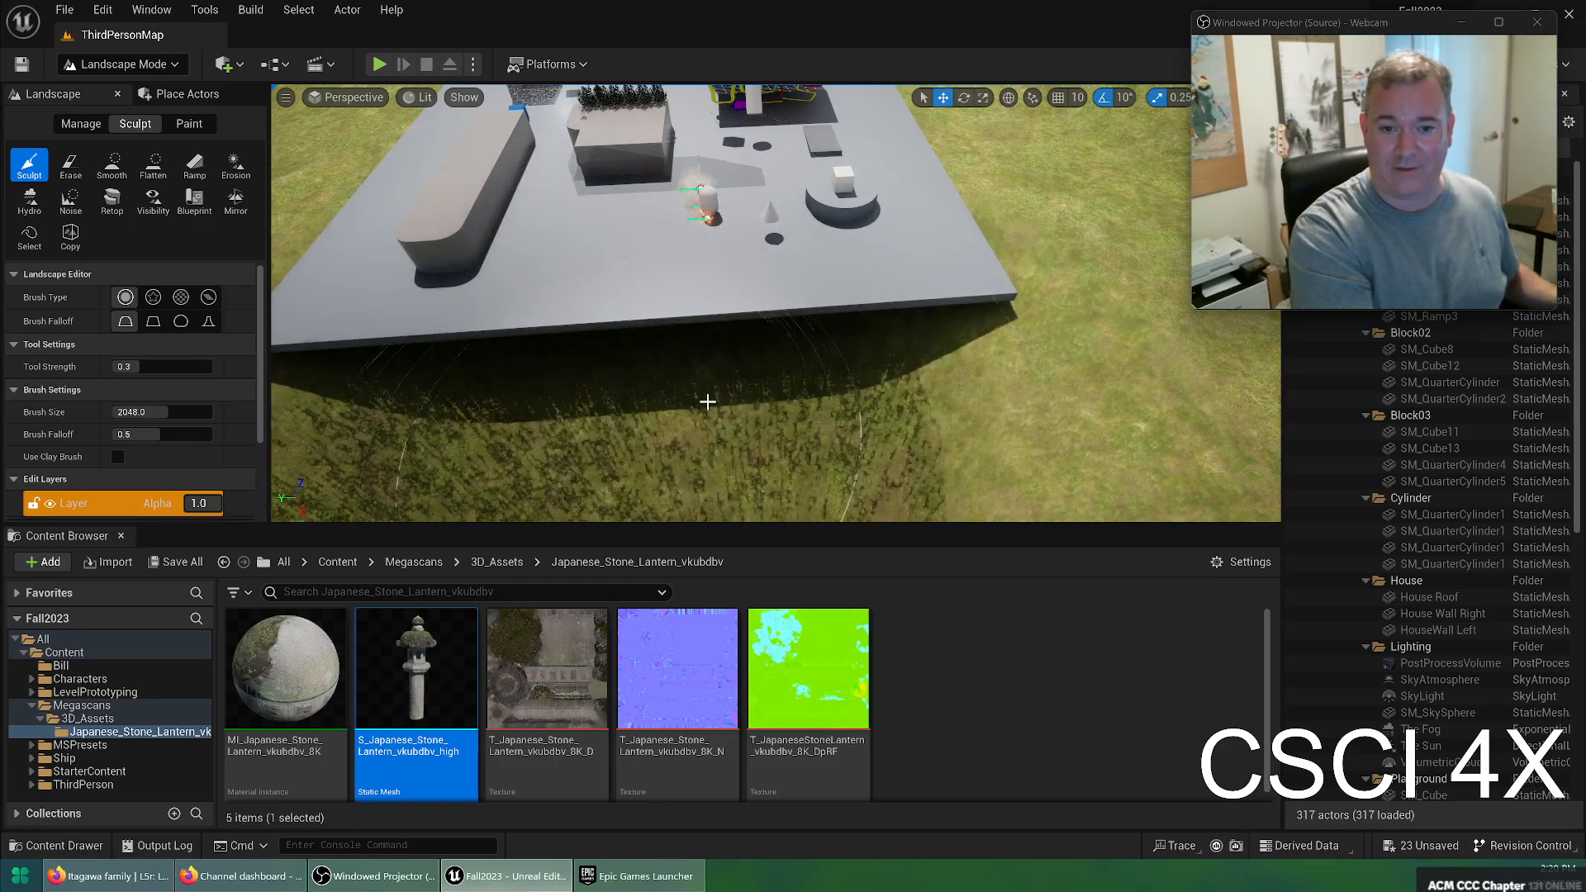
pyautogui.moveTo(656, 446)
pyautogui.mouseDown(button='right')
pyautogui.moveTo(752, 438)
pyautogui.moveTo(834, 488)
pyautogui.moveTo(743, 397)
pyautogui.moveTo(645, 463)
pyautogui.moveTo(694, 429)
pyautogui.moveTo(736, 347)
pyautogui.moveTo(810, 446)
pyautogui.moveTo(776, 371)
pyautogui.moveTo(736, 339)
pyautogui.moveTo(736, 264)
pyautogui.moveTo(768, 264)
pyautogui.moveTo(768, 413)
pyautogui.moveTo(843, 413)
pyautogui.moveTo(843, 248)
pyautogui.moveTo(892, 331)
pyautogui.moveTo(896, 380)
pyautogui.mouseUp(button='right')
pyautogui.press('e')
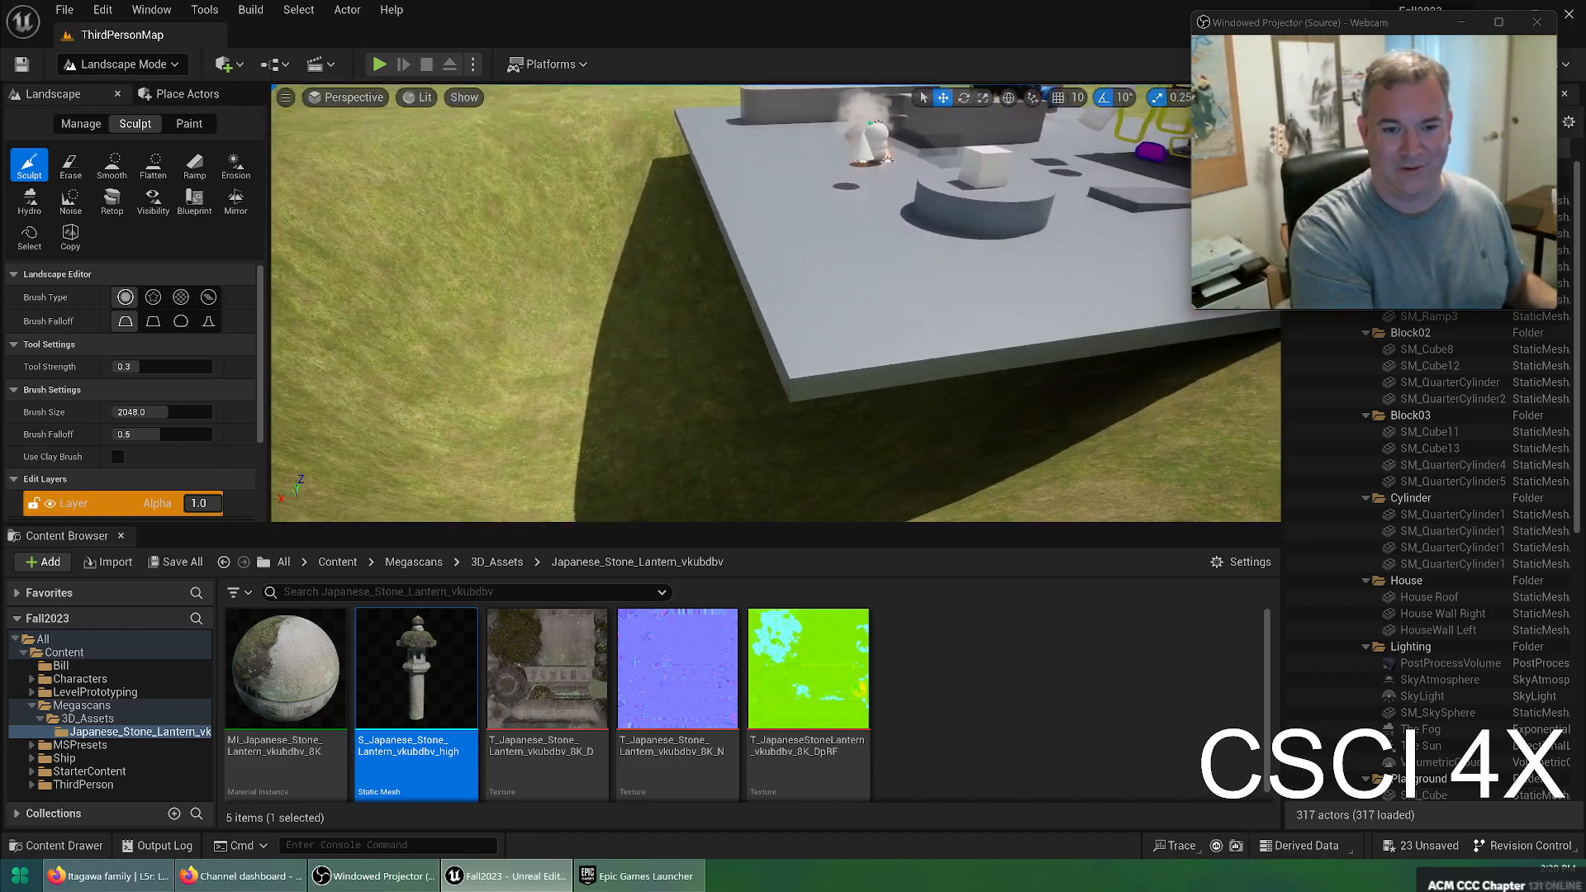
pyautogui.hotkey('ctrl', 'z')
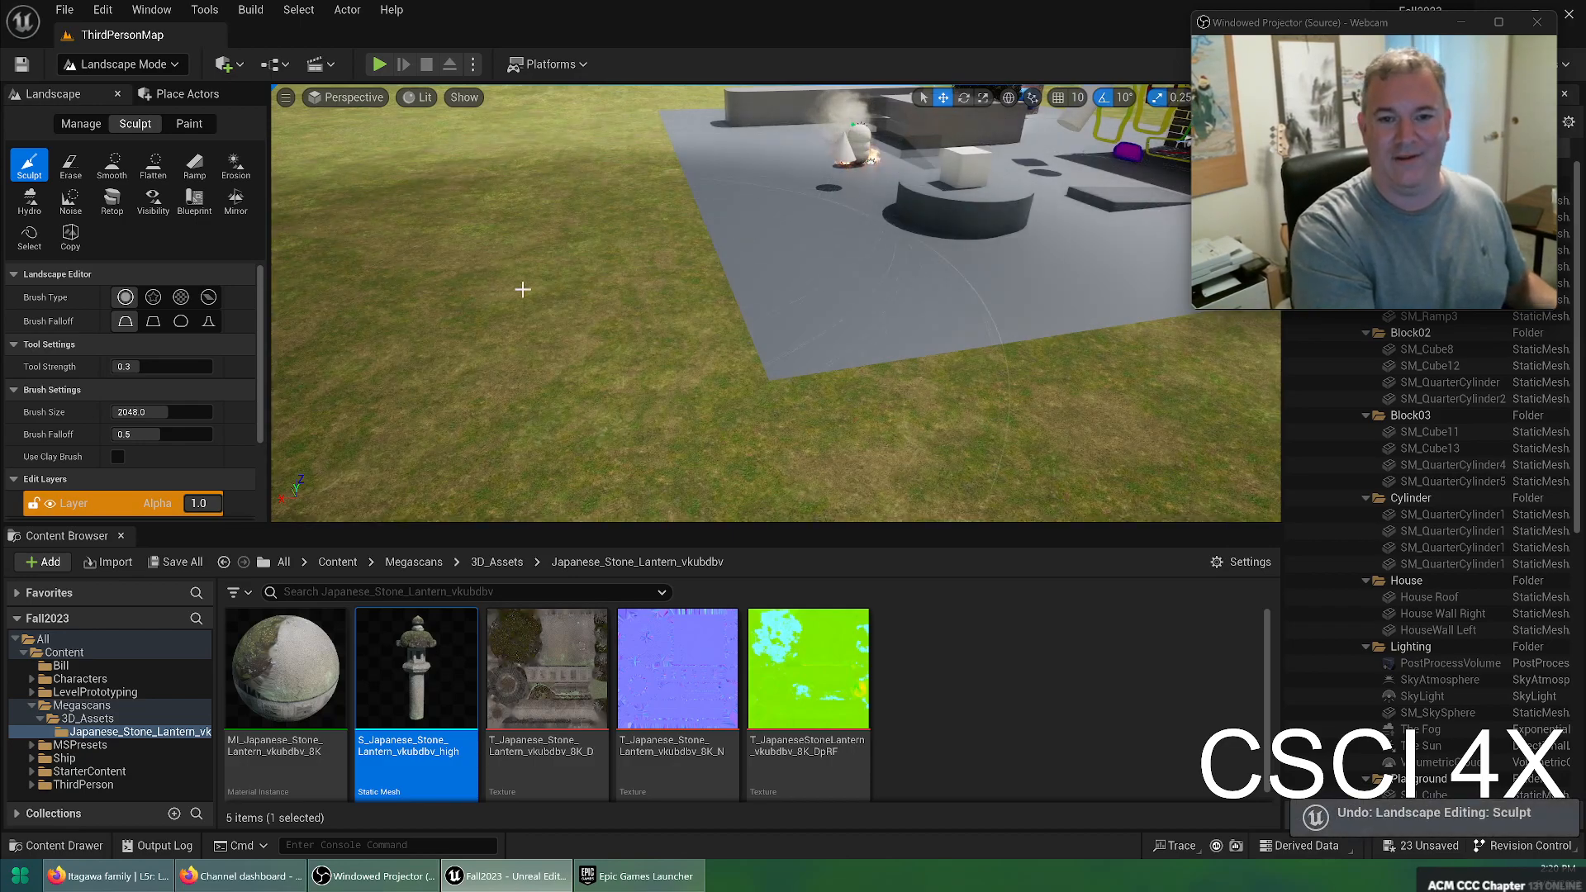
# Try sculpting the grassy hill beside the floor's corner near the brick wall, and undo the sculpt strokes
pyautogui.moveTo(810, 241); pyautogui.dragTo(513, 207, button='right')
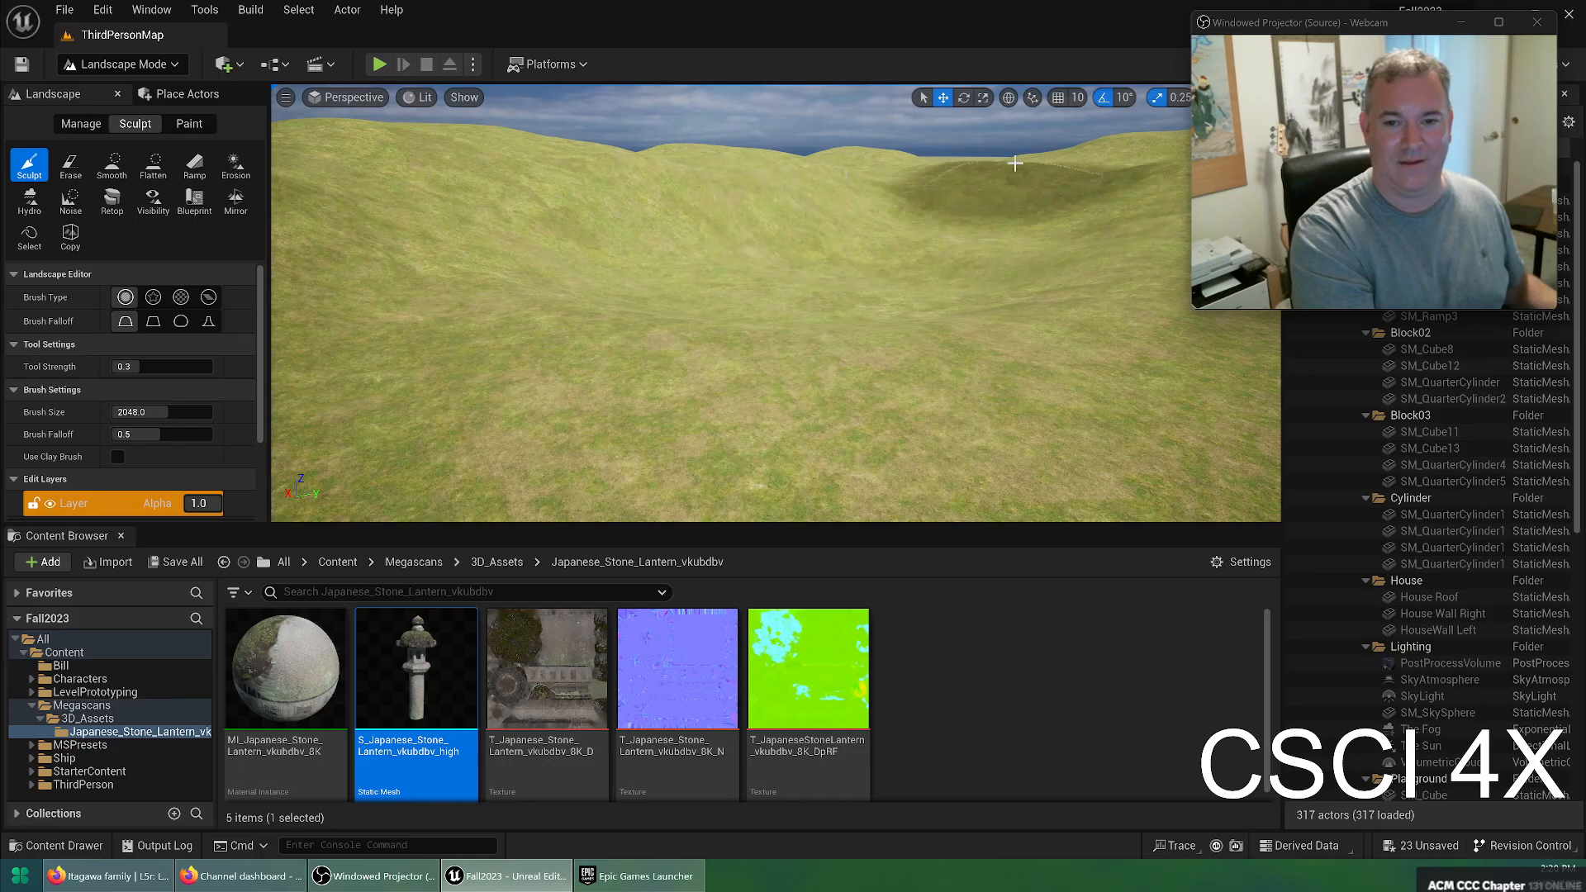
pyautogui.moveTo(652, 361)
pyautogui.mouseDown(button='right')
pyautogui.moveTo(1016, 281)
pyautogui.moveTo(1157, 289)
pyautogui.mouseUp(button='right')
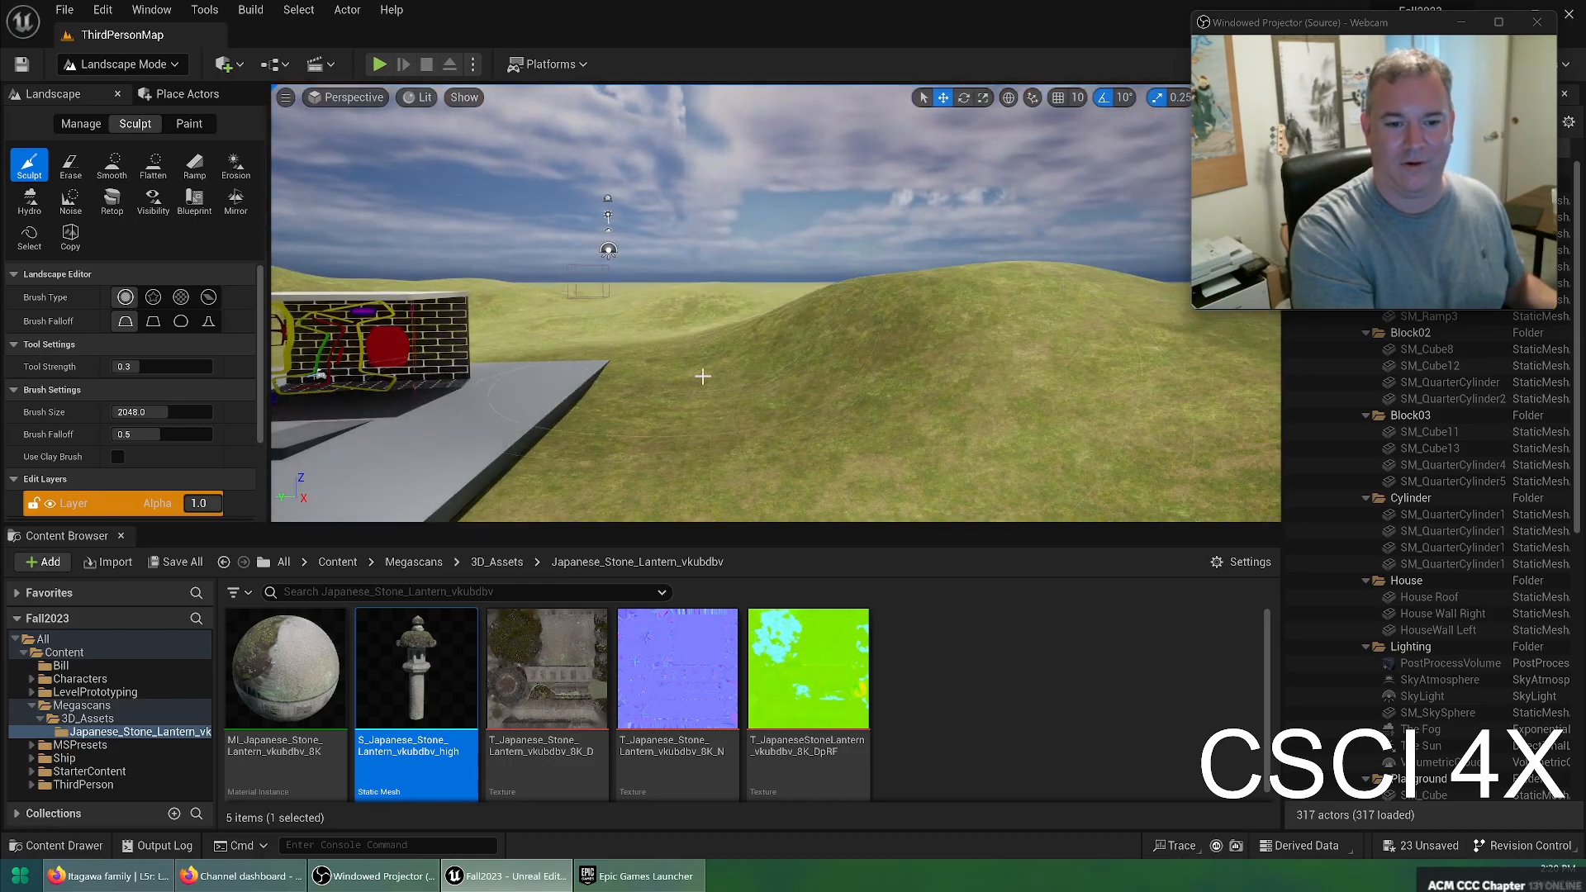
pyautogui.hotkey('ctrl', 'z')
pyautogui.moveTo(730, 342); pyautogui.dragTo(582, 391, button='right')
pyautogui.press('e')
pyautogui.press('w')
pyautogui.moveTo(582, 392); pyautogui.dragTo(661, 359)
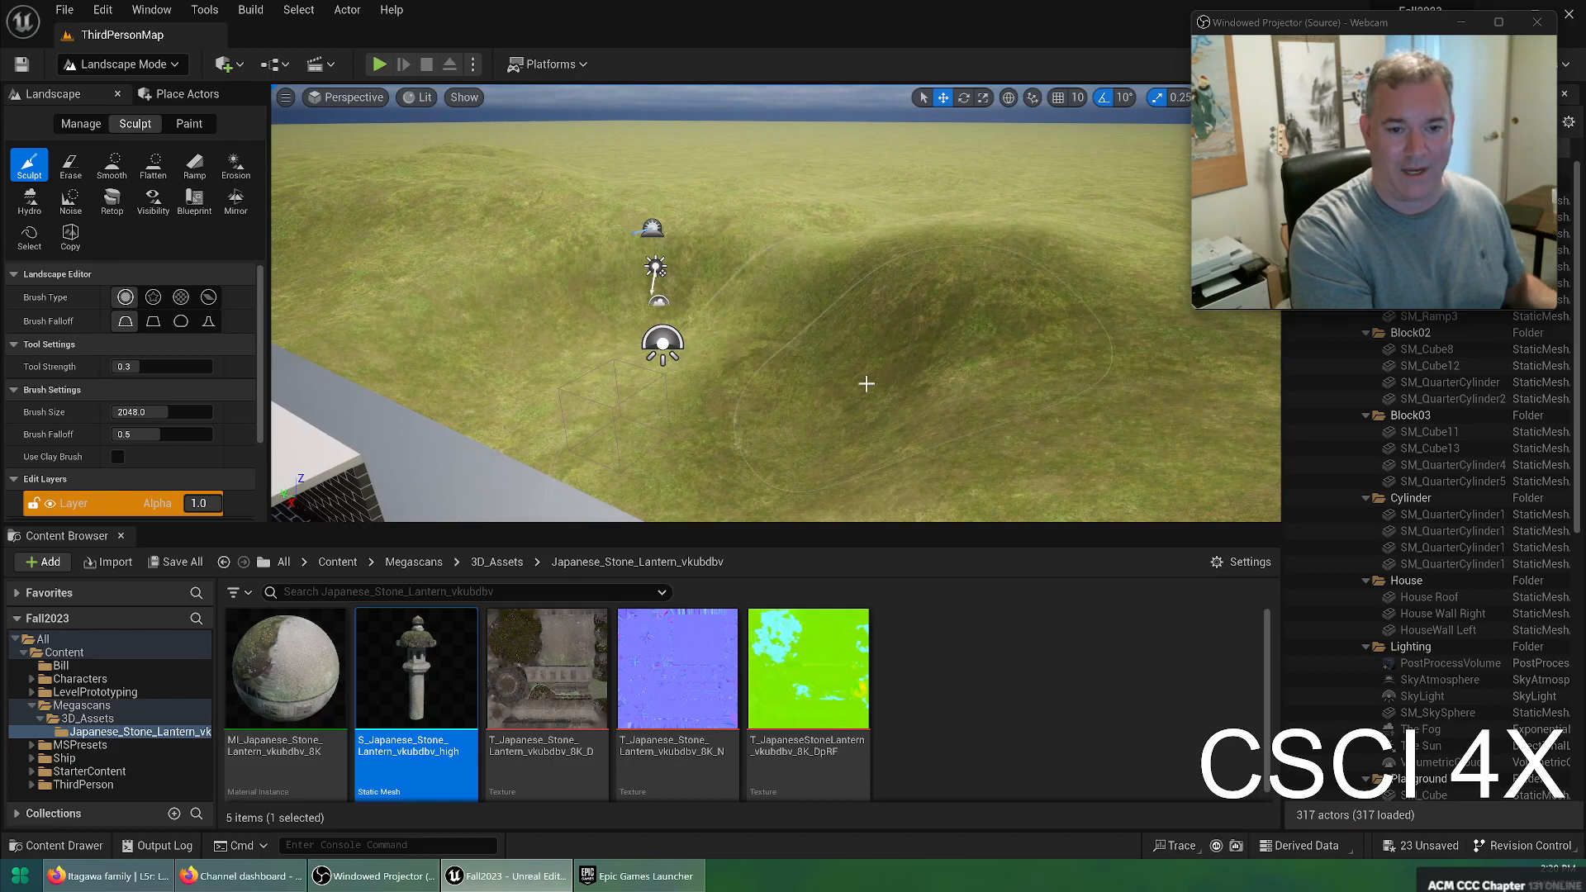
pyautogui.hotkey('ctrl', 'z')
# Set the brush size to about 857 and the falloff to 1.0, test a sculpt stroke beside the floor, and undo it
pyautogui.moveTo(165, 411); pyautogui.dragTo(135, 412)
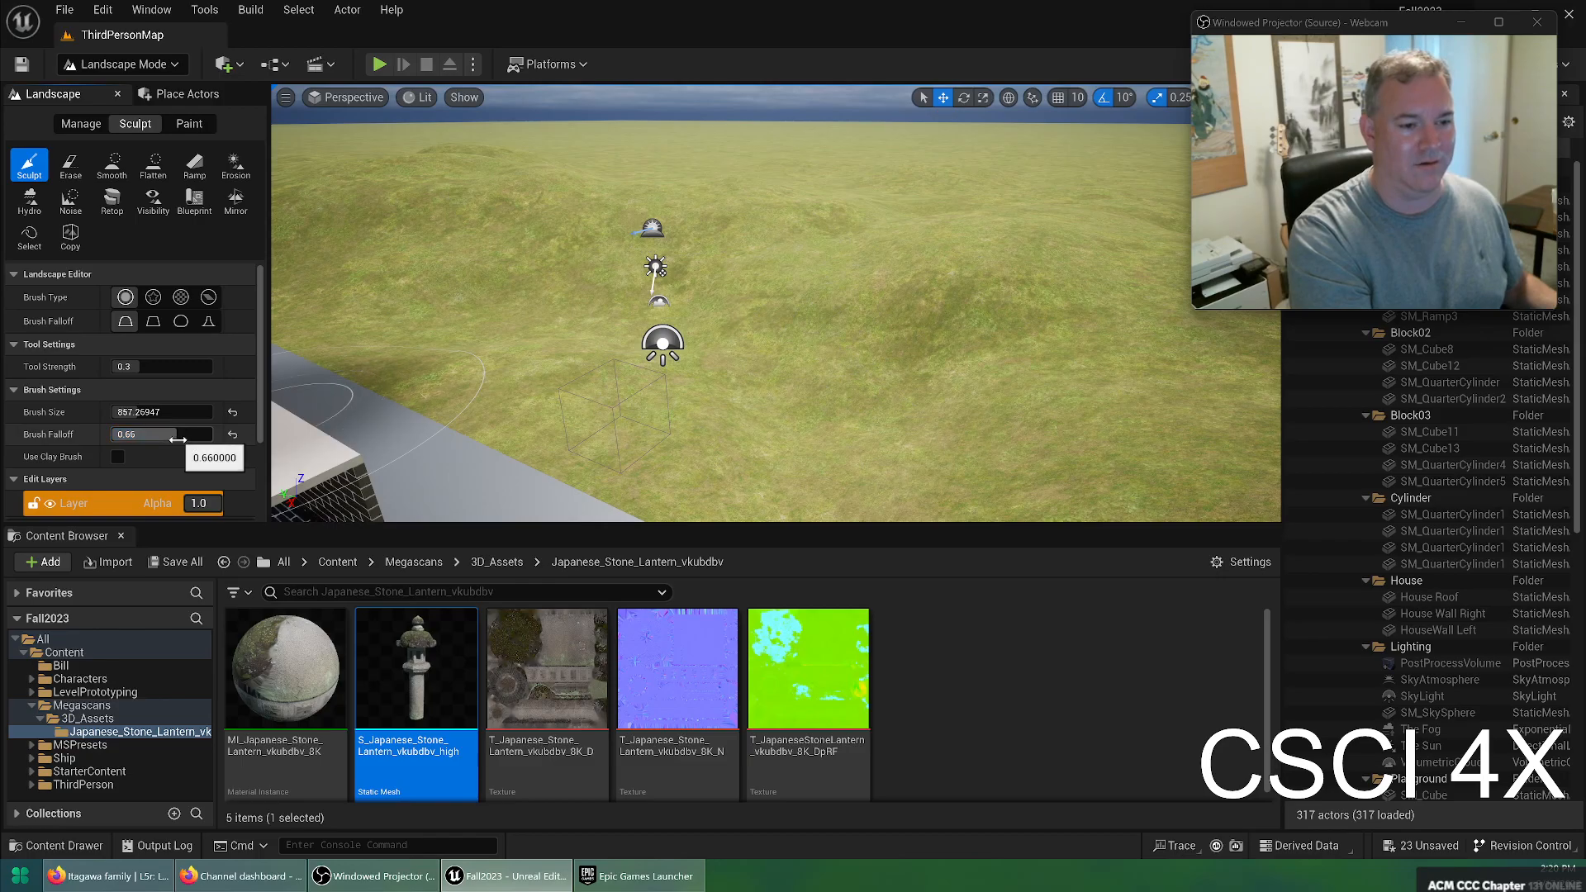
pyautogui.moveTo(179, 439); pyautogui.dragTo(213, 436)
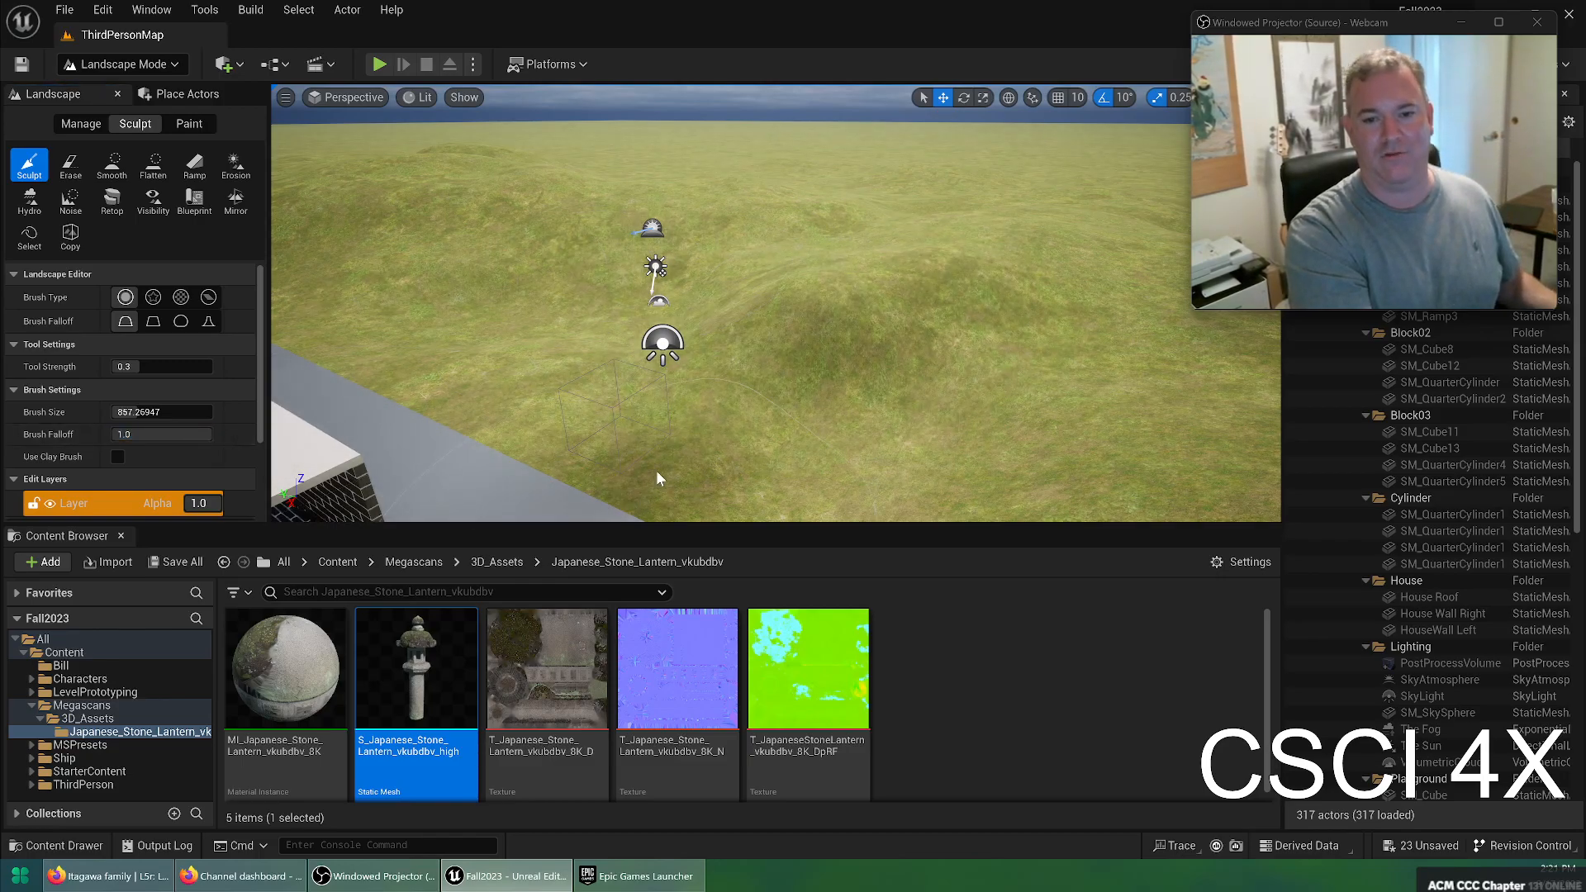
pyautogui.hotkey('ctrl', 'z')
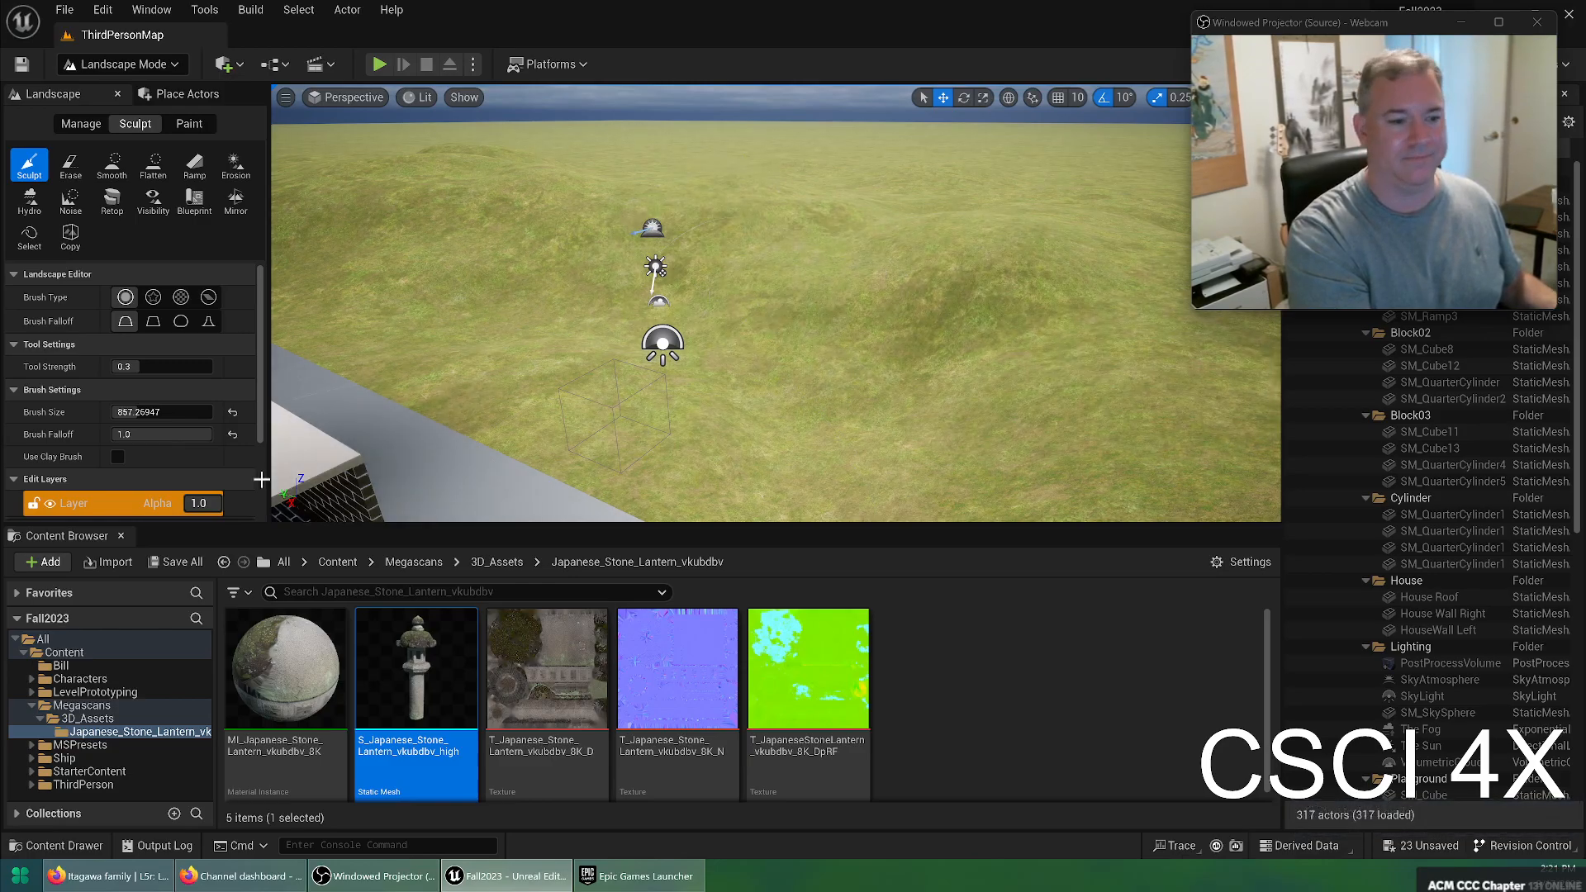
# Set the brush falloff to 0.116, test a hard-edged sculpt stroke on the grass beside the floor, and undo it
pyautogui.moveTo(150, 434); pyautogui.dragTo(122, 434)
pyautogui.moveTo(793, 347)
pyautogui.mouseDown()
pyautogui.moveTo(810, 308)
pyautogui.moveTo(708, 314)
pyautogui.moveTo(740, 361)
pyautogui.mouseUp()
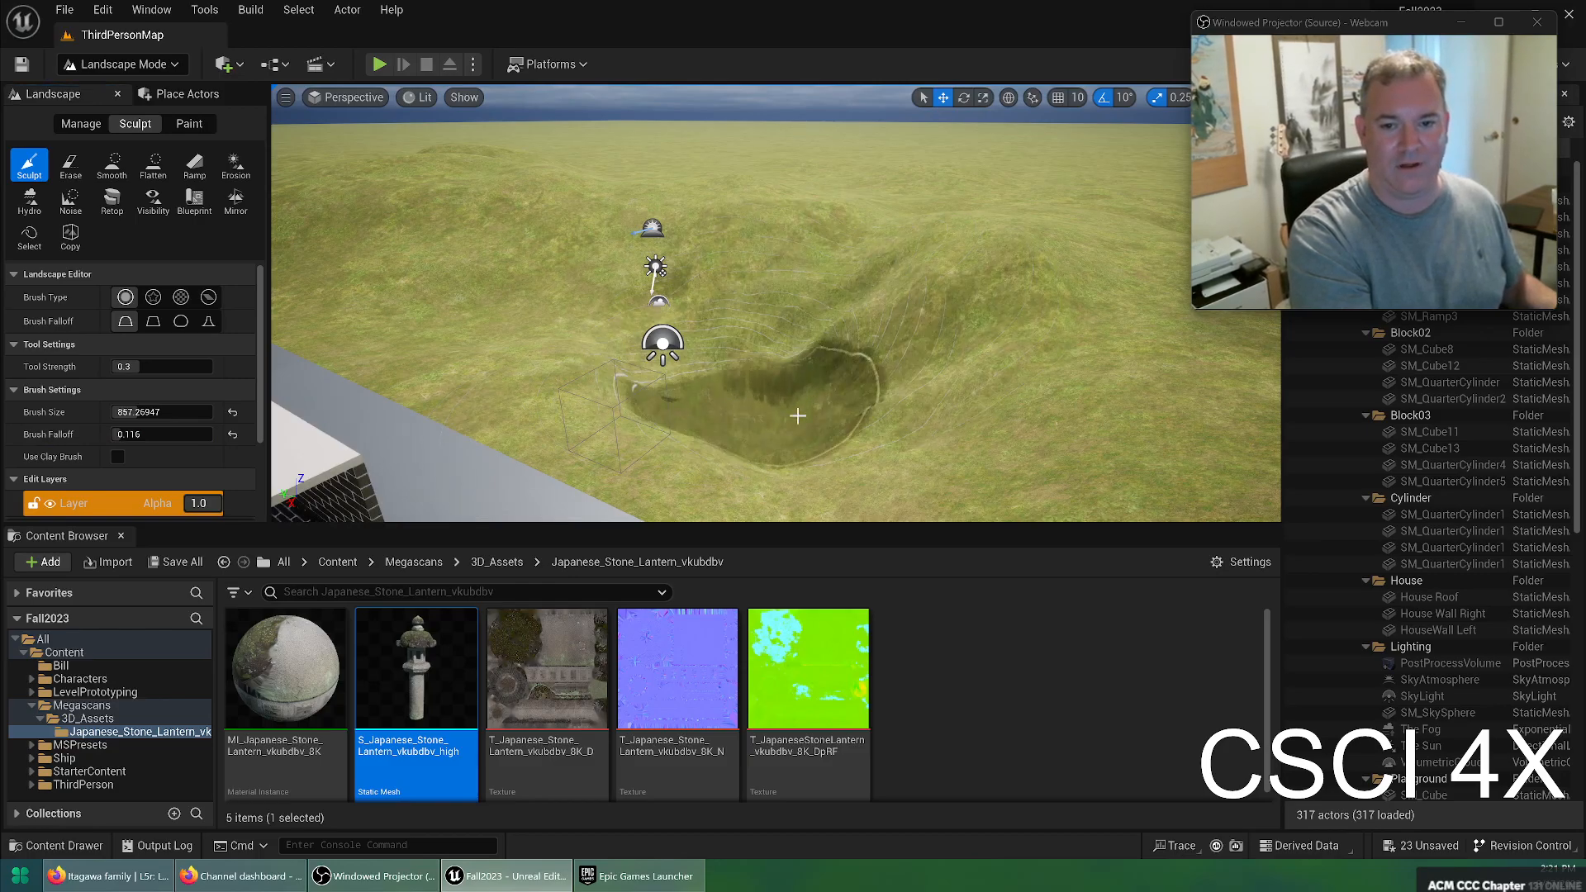
pyautogui.hotkey('ctrl', 'z')
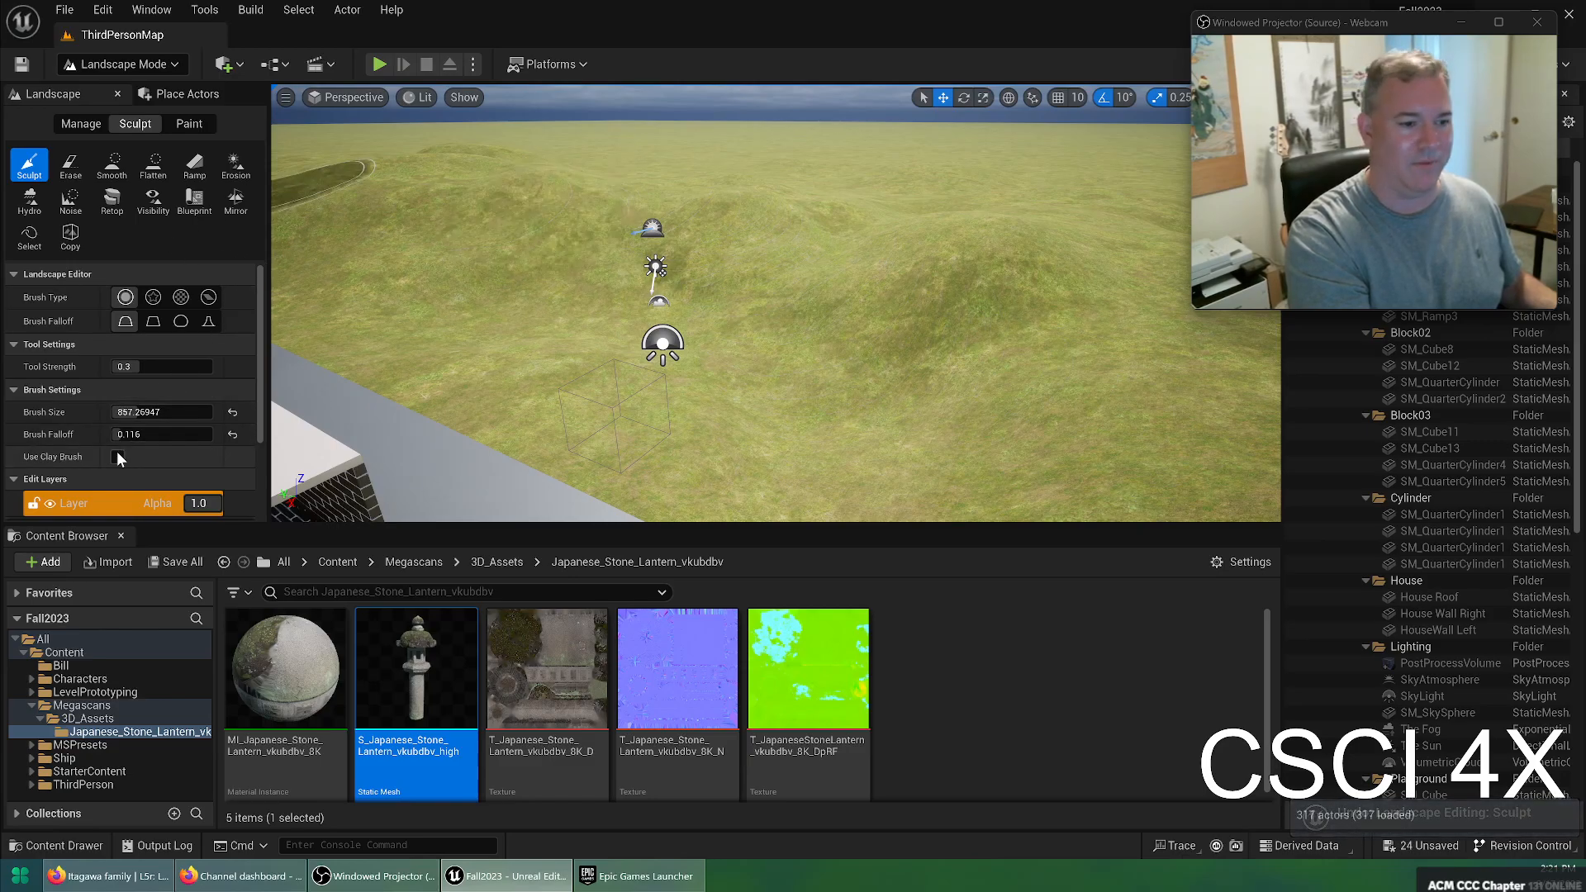
# Turn on the clay brush, test a sculpt stroke between the hills, and undo it
pyautogui.click(117, 456)
pyautogui.moveTo(801, 308)
pyautogui.mouseDown()
pyautogui.moveTo(974, 301)
pyautogui.moveTo(641, 276)
pyautogui.moveTo(846, 350)
pyautogui.moveTo(811, 267)
pyautogui.mouseUp()
pyautogui.moveTo(811, 267)
pyautogui.mouseDown(button='right')
pyautogui.moveTo(694, 371)
pyautogui.moveTo(603, 363)
pyautogui.moveTo(620, 265)
pyautogui.moveTo(810, 262)
pyautogui.mouseUp(button='right')
pyautogui.press('w')
pyautogui.hotkey('ctrl', 'z')
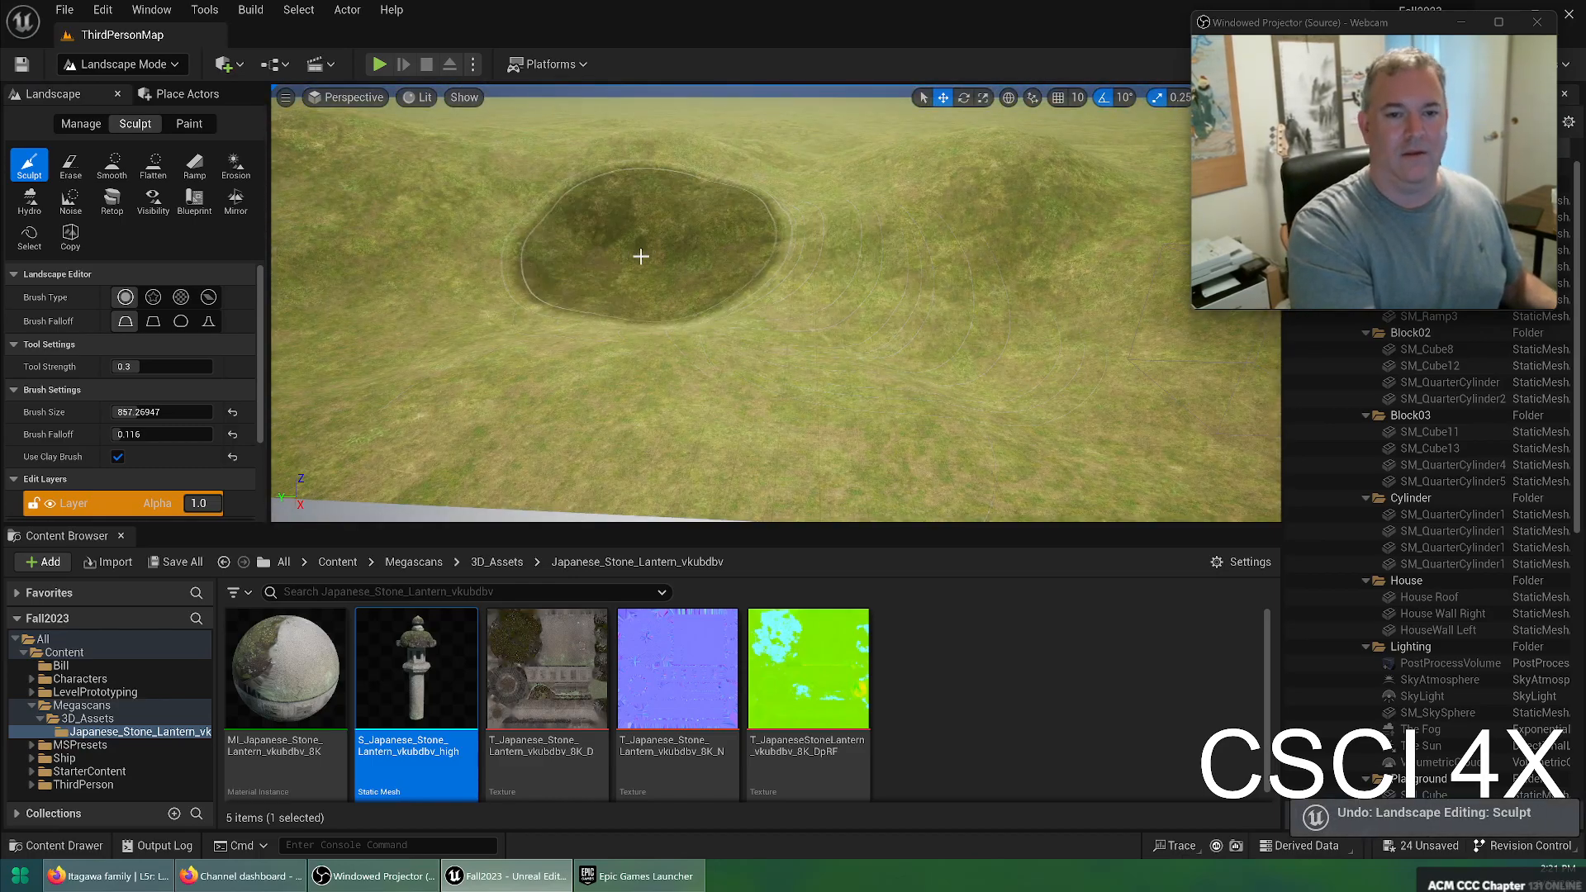
# Dig a steep-sided hollow into the grass between the hills by lowering the landscape with the clay brush
pyautogui.scroll(-3, 173, 431)
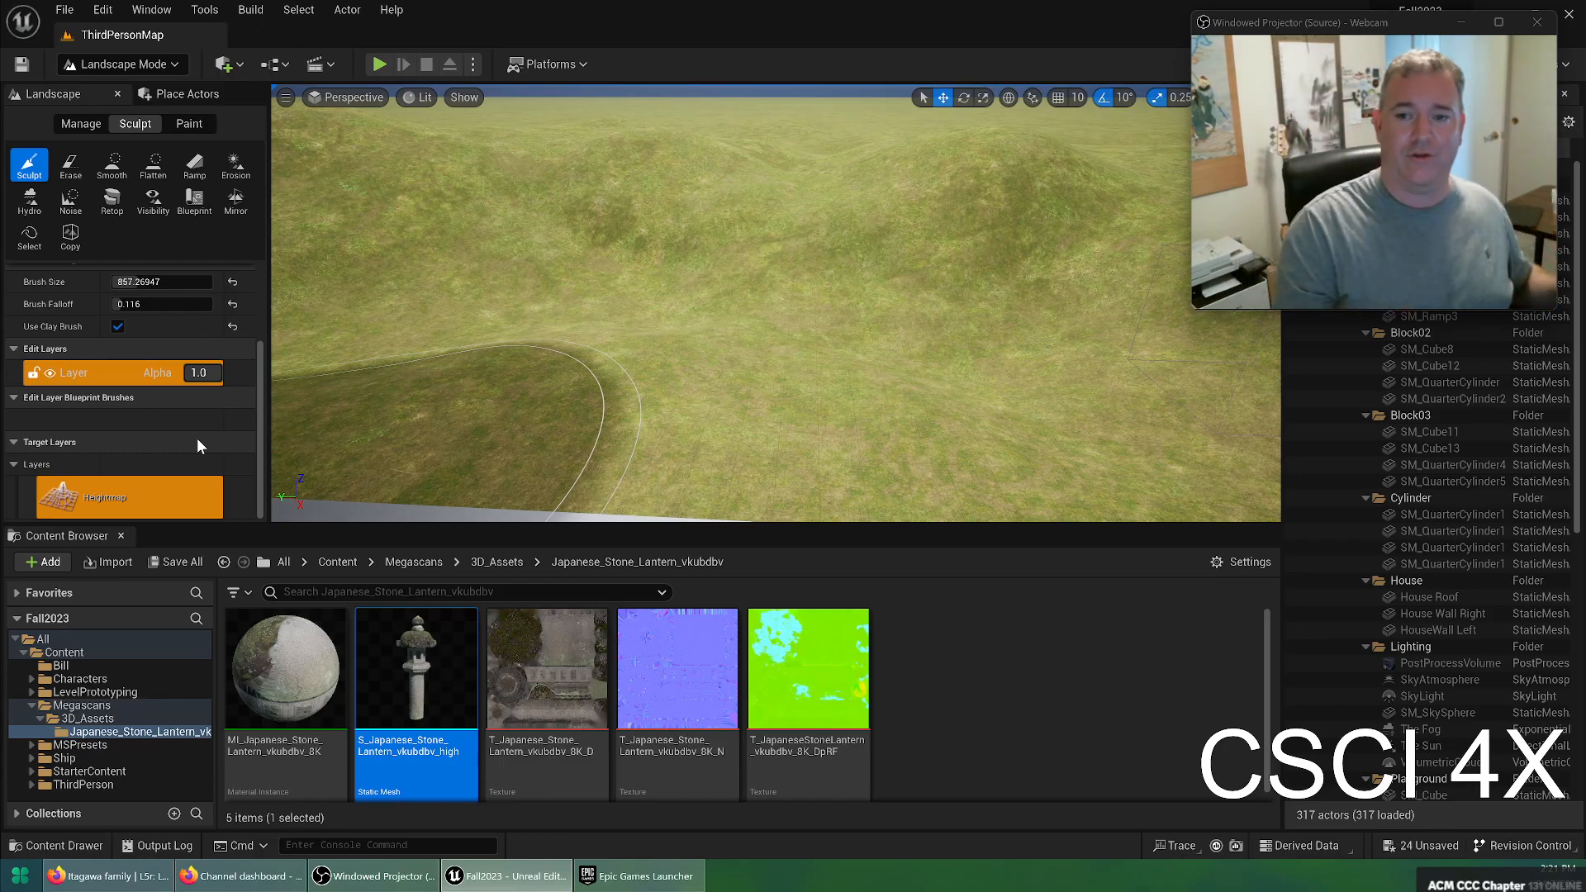
pyautogui.moveTo(573, 411)
pyautogui.mouseDown(button='right')
pyautogui.moveTo(702, 381)
pyautogui.moveTo(1099, 364)
pyautogui.moveTo(1173, 426)
pyautogui.moveTo(1248, 437)
pyautogui.moveTo(1141, 388)
pyautogui.moveTo(1033, 396)
pyautogui.moveTo(377, 346)
pyautogui.mouseUp(button='right')
pyautogui.press('w')
pyautogui.moveTo(568, 319)
pyautogui.keyDown('shift'); pyautogui.mouseDown()
pyautogui.moveTo(453, 255)
pyautogui.moveTo(545, 336)
pyautogui.moveTo(686, 231)
pyautogui.moveTo(701, 459)
pyautogui.mouseUp(); pyautogui.keyUp('shift')
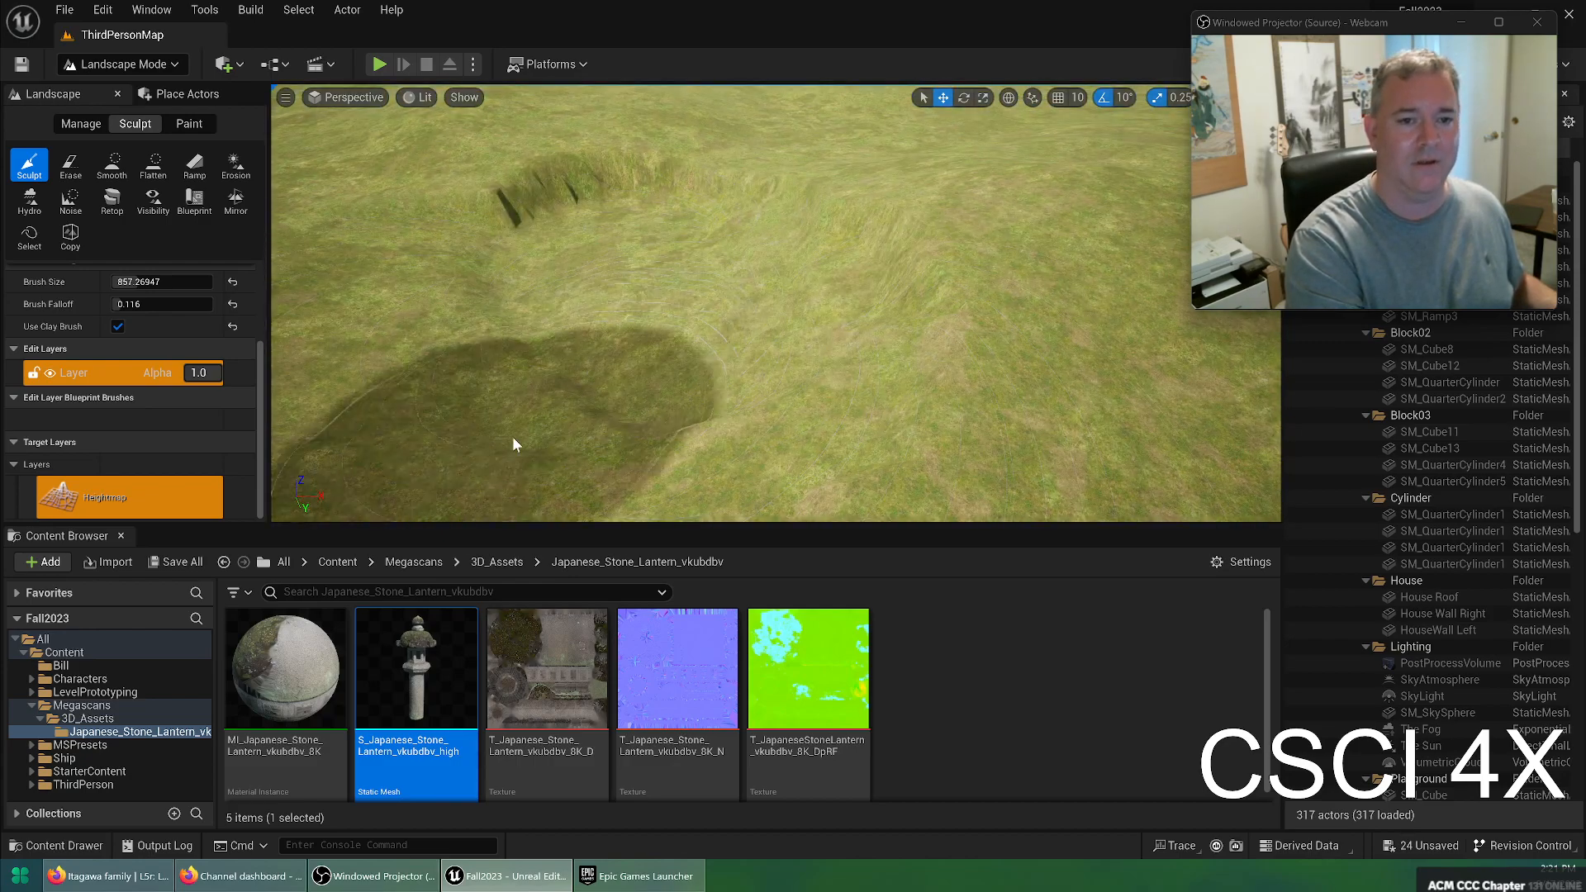
# Set the brush falloff to 0.408, lower the hollow's steep edge further, and turn off the clay brush
pyautogui.moveTo(155, 310); pyautogui.dragTo(168, 310)
pyautogui.moveTo(527, 305)
pyautogui.keyDown('shift'); pyautogui.mouseDown()
pyautogui.moveTo(478, 255)
pyautogui.moveTo(566, 218)
pyautogui.moveTo(520, 508)
pyautogui.moveTo(520, 331)
pyautogui.mouseUp(); pyautogui.keyUp('shift')
pyautogui.click(119, 326)
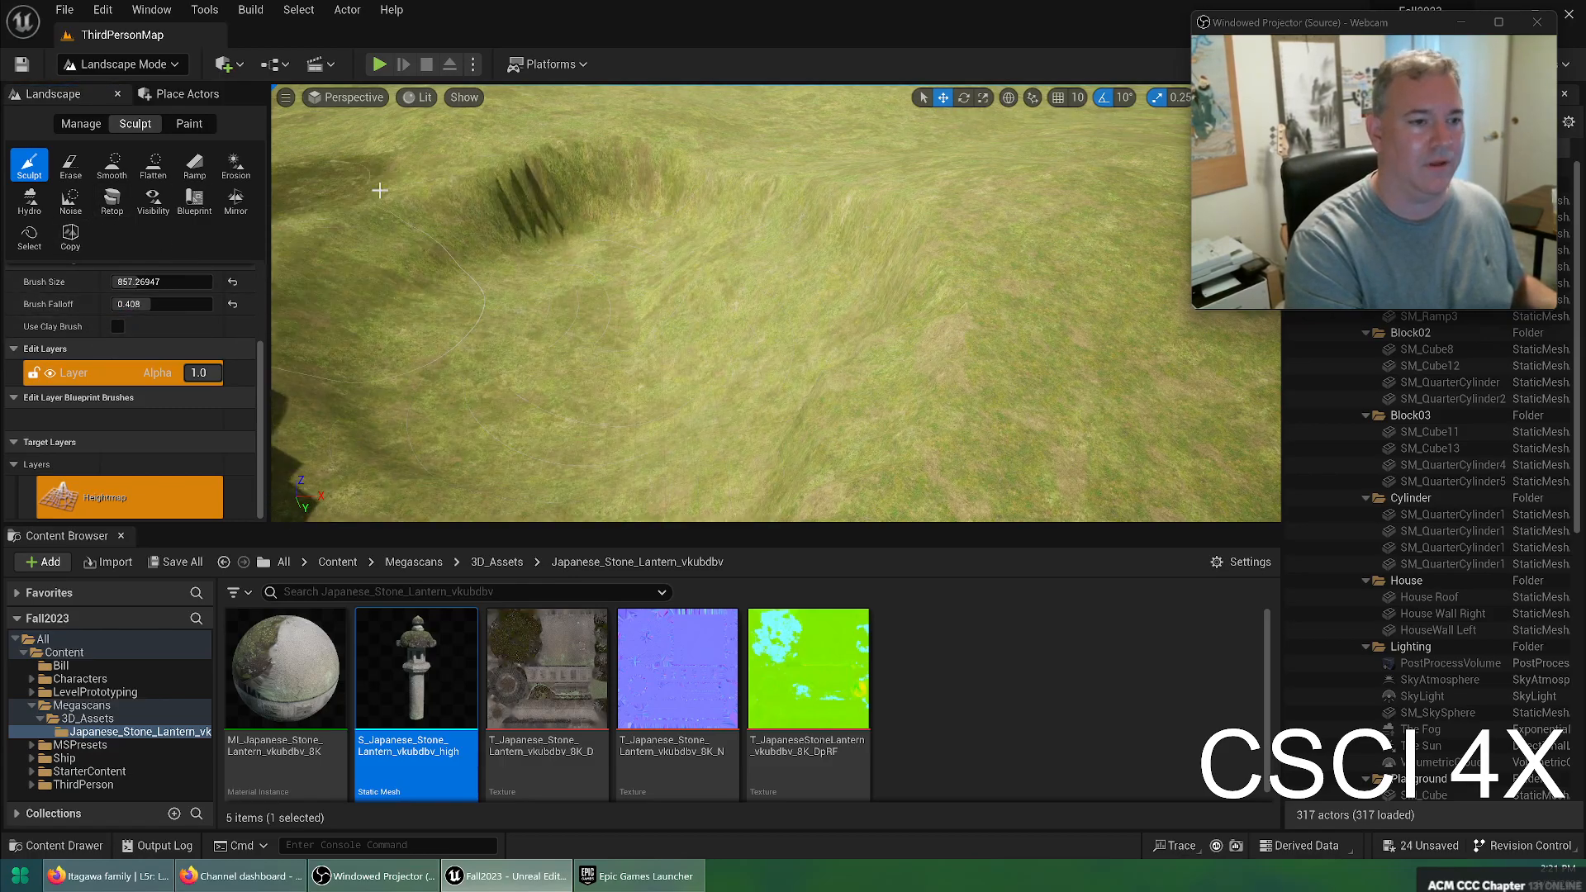
# Smooth the jagged sides of the hollow and the adjoining grass slope with the Smooth tool
pyautogui.click(116, 170)
pyautogui.moveTo(513, 215)
pyautogui.mouseDown()
pyautogui.moveTo(578, 199)
pyautogui.moveTo(727, 331)
pyautogui.moveTo(630, 246)
pyautogui.moveTo(514, 363)
pyautogui.mouseUp()
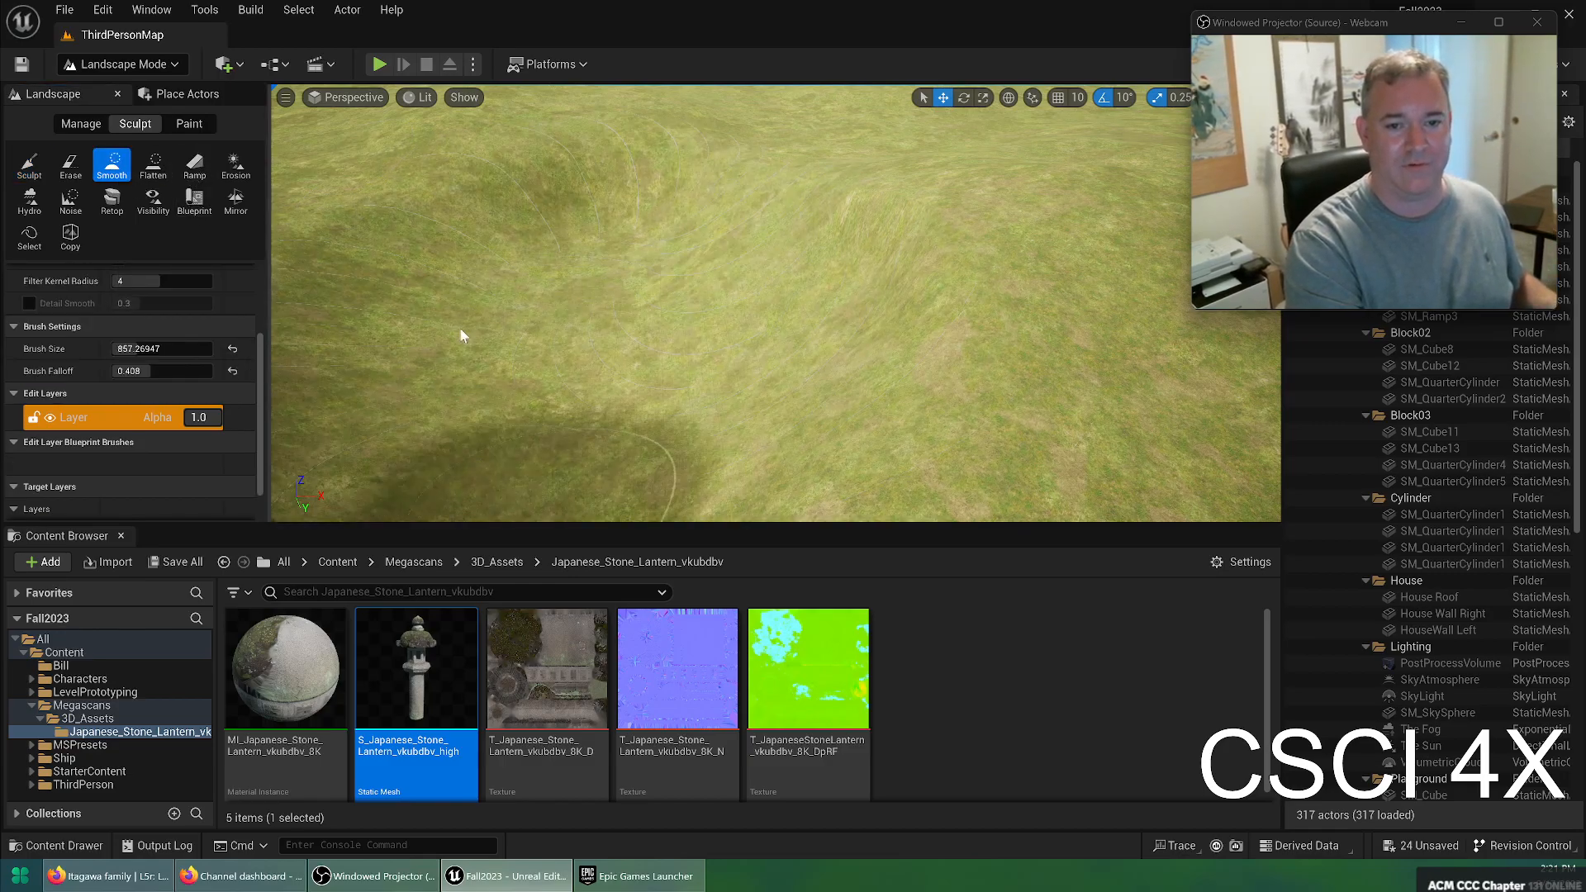
pyautogui.moveTo(496, 430)
pyautogui.mouseDown(button='right')
pyautogui.moveTo(297, 434)
pyautogui.moveTo(364, 413)
pyautogui.moveTo(380, 471)
pyautogui.moveTo(347, 504)
pyautogui.mouseUp(button='right')
pyautogui.moveTo(836, 455)
pyautogui.mouseDown()
pyautogui.moveTo(913, 326)
pyautogui.moveTo(772, 375)
pyautogui.moveTo(1029, 292)
pyautogui.moveTo(1057, 414)
pyautogui.mouseUp()
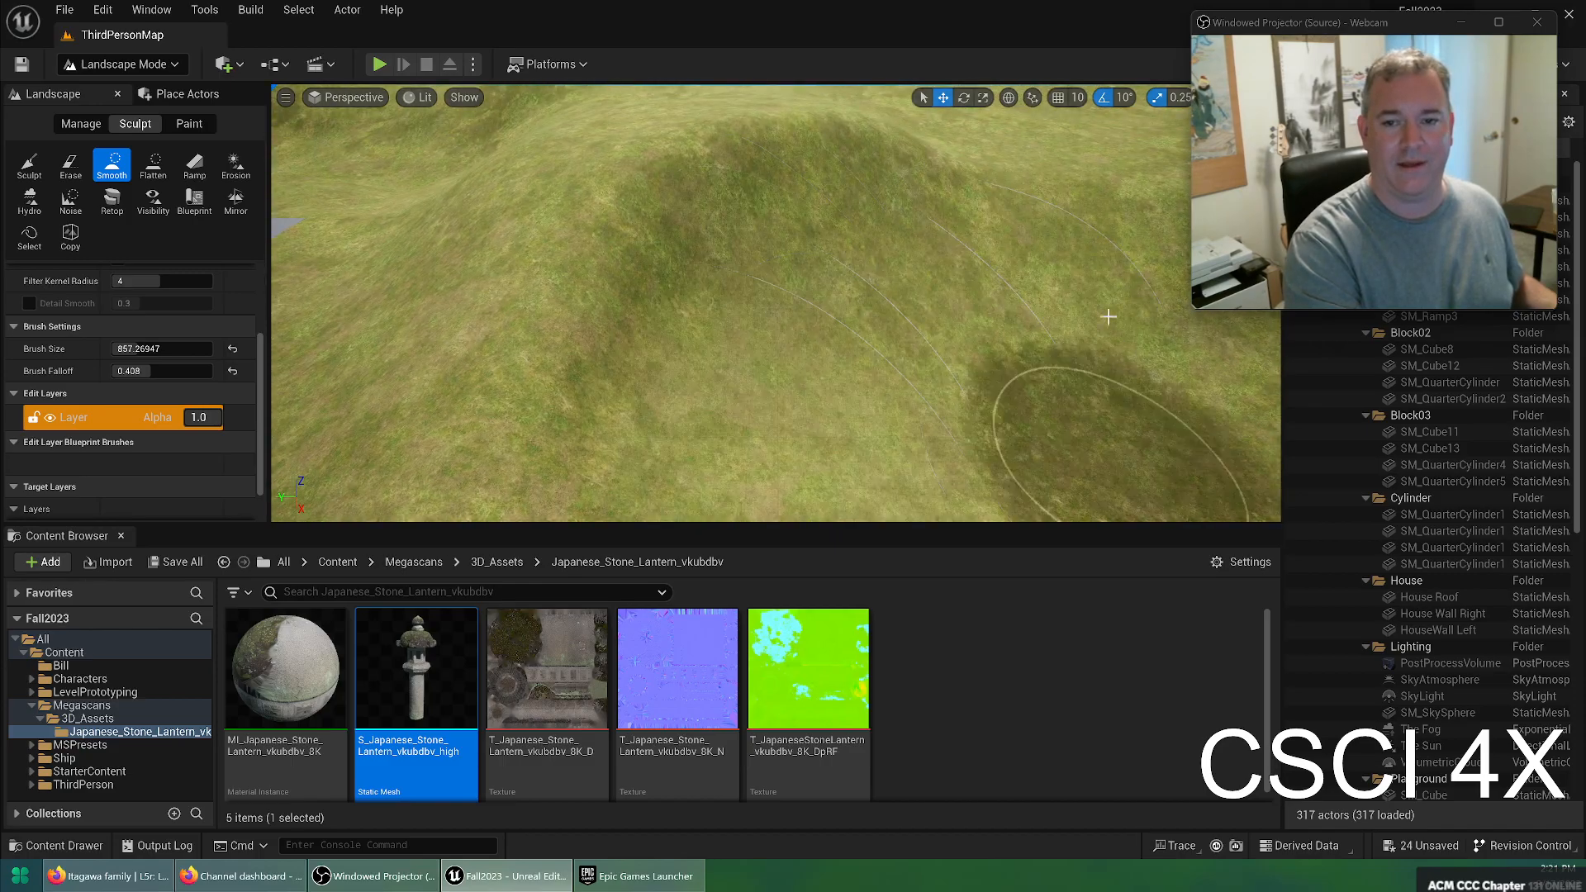
# Continue smoothing the ground along the valley between the surrounding hills
pyautogui.moveTo(975, 463); pyautogui.dragTo(1174, 476, button='right')
pyautogui.moveTo(793, 380); pyautogui.dragTo(748, 379, button='right')
pyautogui.moveTo(615, 454)
pyautogui.mouseDown(button='right')
pyautogui.moveTo(603, 521)
pyautogui.moveTo(529, 516)
pyautogui.moveTo(719, 462)
pyautogui.moveTo(826, 397)
pyautogui.moveTo(801, 388)
pyautogui.moveTo(950, 438)
pyautogui.moveTo(1000, 487)
pyautogui.moveTo(1050, 397)
pyautogui.moveTo(1032, 380)
pyautogui.moveTo(909, 372)
pyautogui.moveTo(653, 463)
pyautogui.moveTo(776, 396)
pyautogui.moveTo(678, 347)
pyautogui.moveTo(611, 380)
pyautogui.moveTo(595, 356)
pyautogui.moveTo(602, 454)
pyautogui.mouseUp(button='right')
pyautogui.moveTo(777, 317); pyautogui.dragTo(683, 316, button='right')
pyautogui.moveTo(646, 318)
pyautogui.mouseDown()
pyautogui.moveTo(581, 436)
pyautogui.moveTo(662, 336)
pyautogui.moveTo(809, 298)
pyautogui.mouseUp()
pyautogui.moveTo(809, 298)
pyautogui.mouseDown(button='right')
pyautogui.moveTo(735, 322)
pyautogui.moveTo(611, 298)
pyautogui.moveTo(748, 247)
pyautogui.moveTo(621, 307)
pyautogui.mouseUp(button='right')
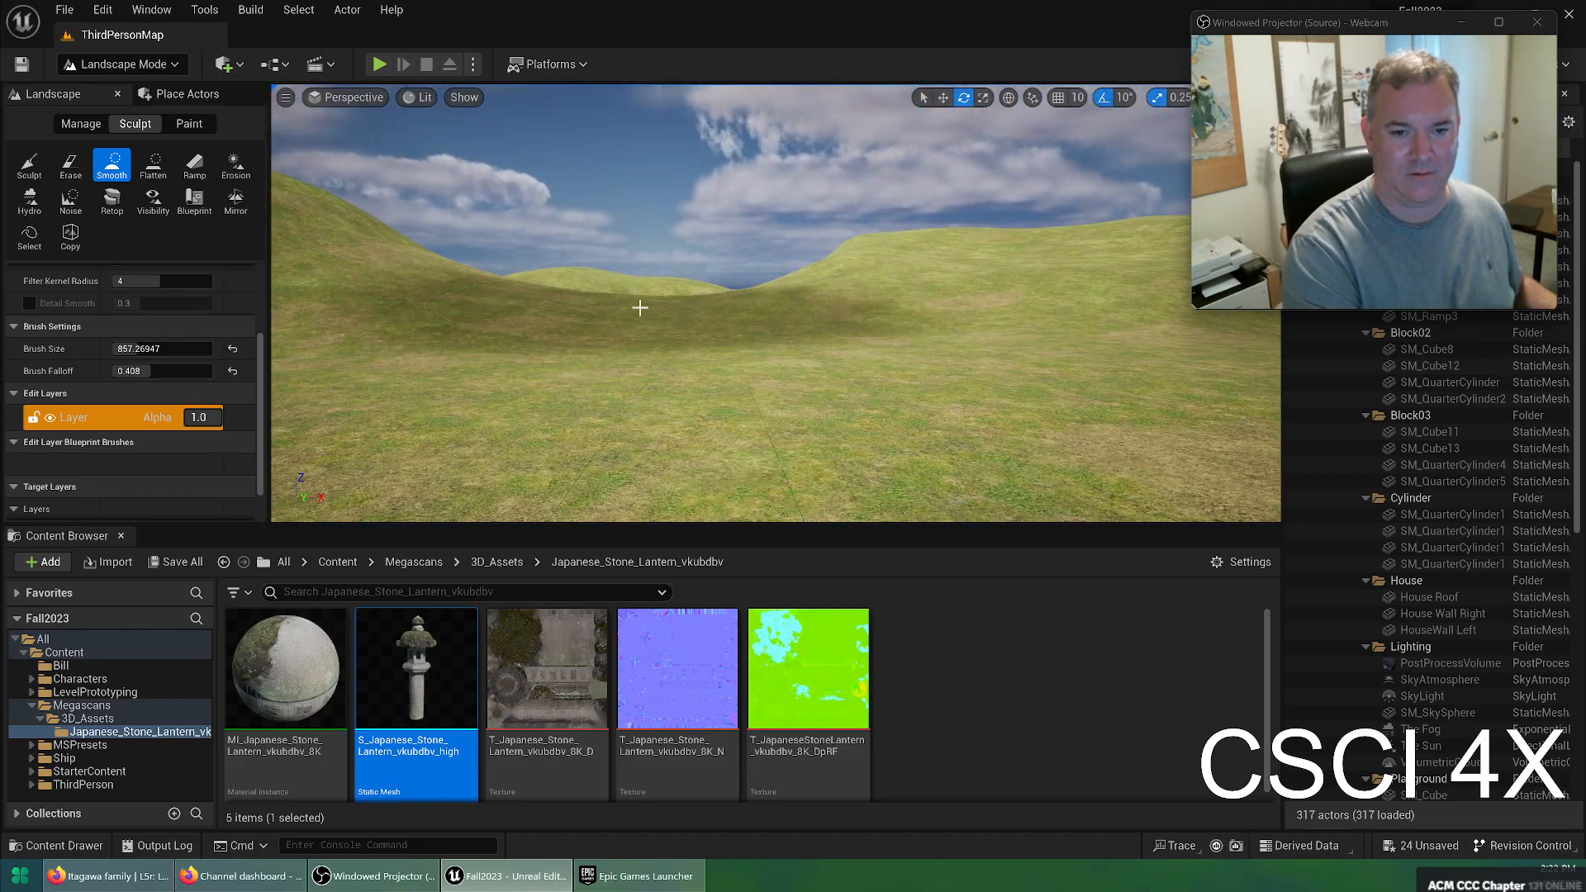
pyautogui.moveTo(734, 305)
pyautogui.mouseDown(button='right')
pyautogui.moveTo(734, 376)
pyautogui.moveTo(733, 305)
pyautogui.mouseUp(button='right')
pyautogui.press('w')
pyautogui.moveTo(733, 305)
pyautogui.mouseDown()
pyautogui.moveTo(602, 336)
pyautogui.moveTo(671, 363)
pyautogui.moveTo(557, 322)
pyautogui.moveTo(637, 312)
pyautogui.moveTo(506, 396)
pyautogui.moveTo(599, 314)
pyautogui.moveTo(524, 295)
pyautogui.moveTo(438, 304)
pyautogui.moveTo(760, 370)
pyautogui.mouseUp()
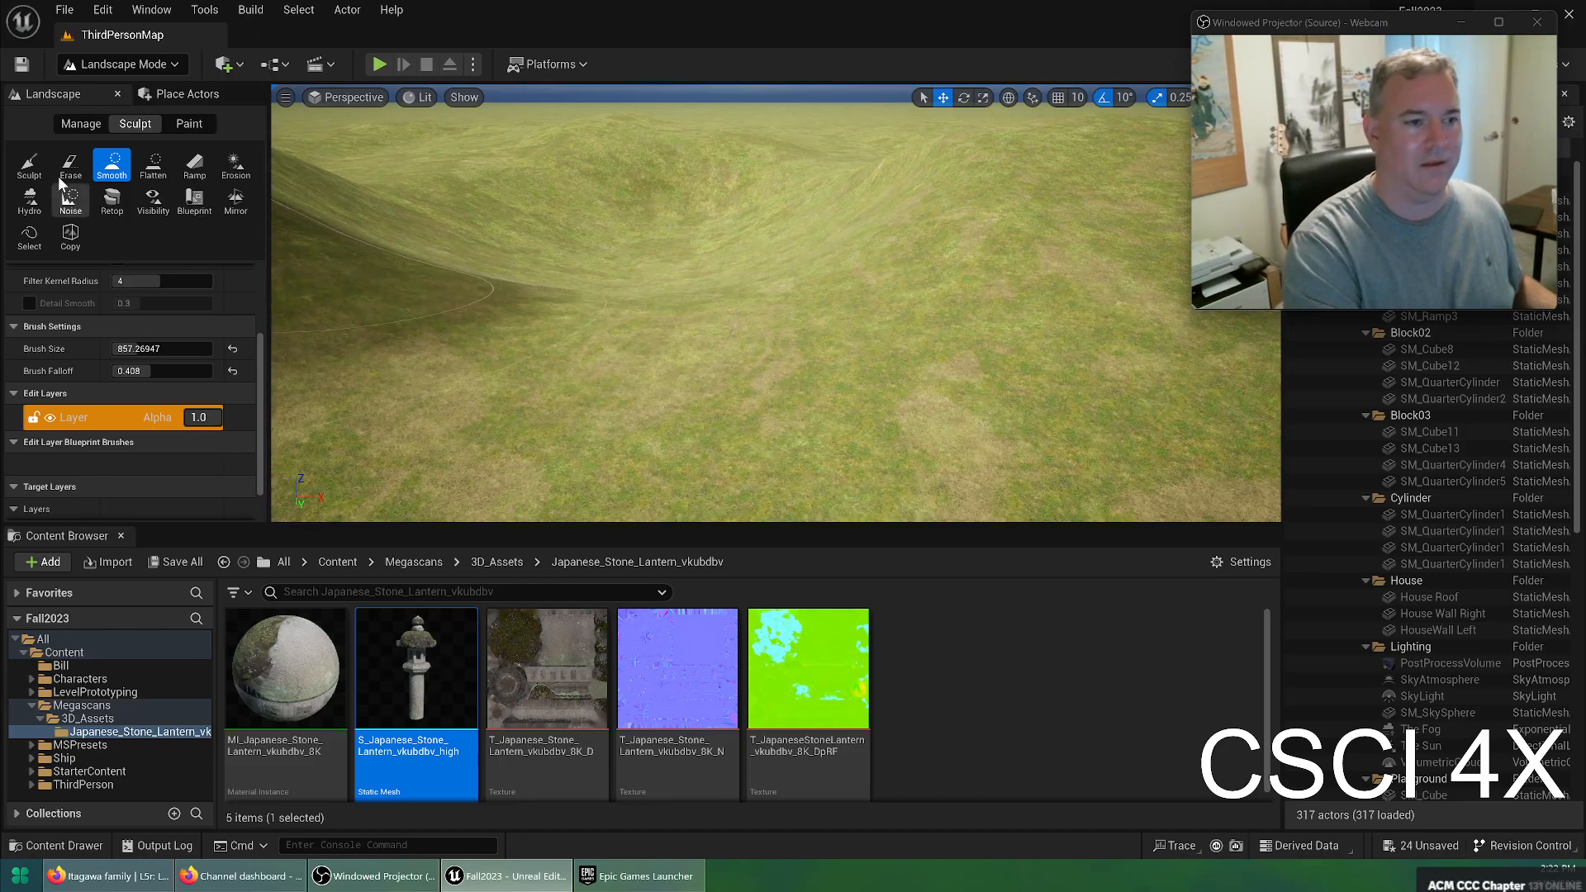
# Sculpt the terrain across the valley between the hills, and switch to the Smooth tool
pyautogui.click(29, 166)
pyautogui.moveTo(488, 258)
pyautogui.mouseDown()
pyautogui.moveTo(549, 319)
pyautogui.moveTo(934, 473)
pyautogui.mouseUp()
pyautogui.moveTo(733, 382); pyautogui.dragTo(628, 397, button='right')
pyautogui.click(112, 165)
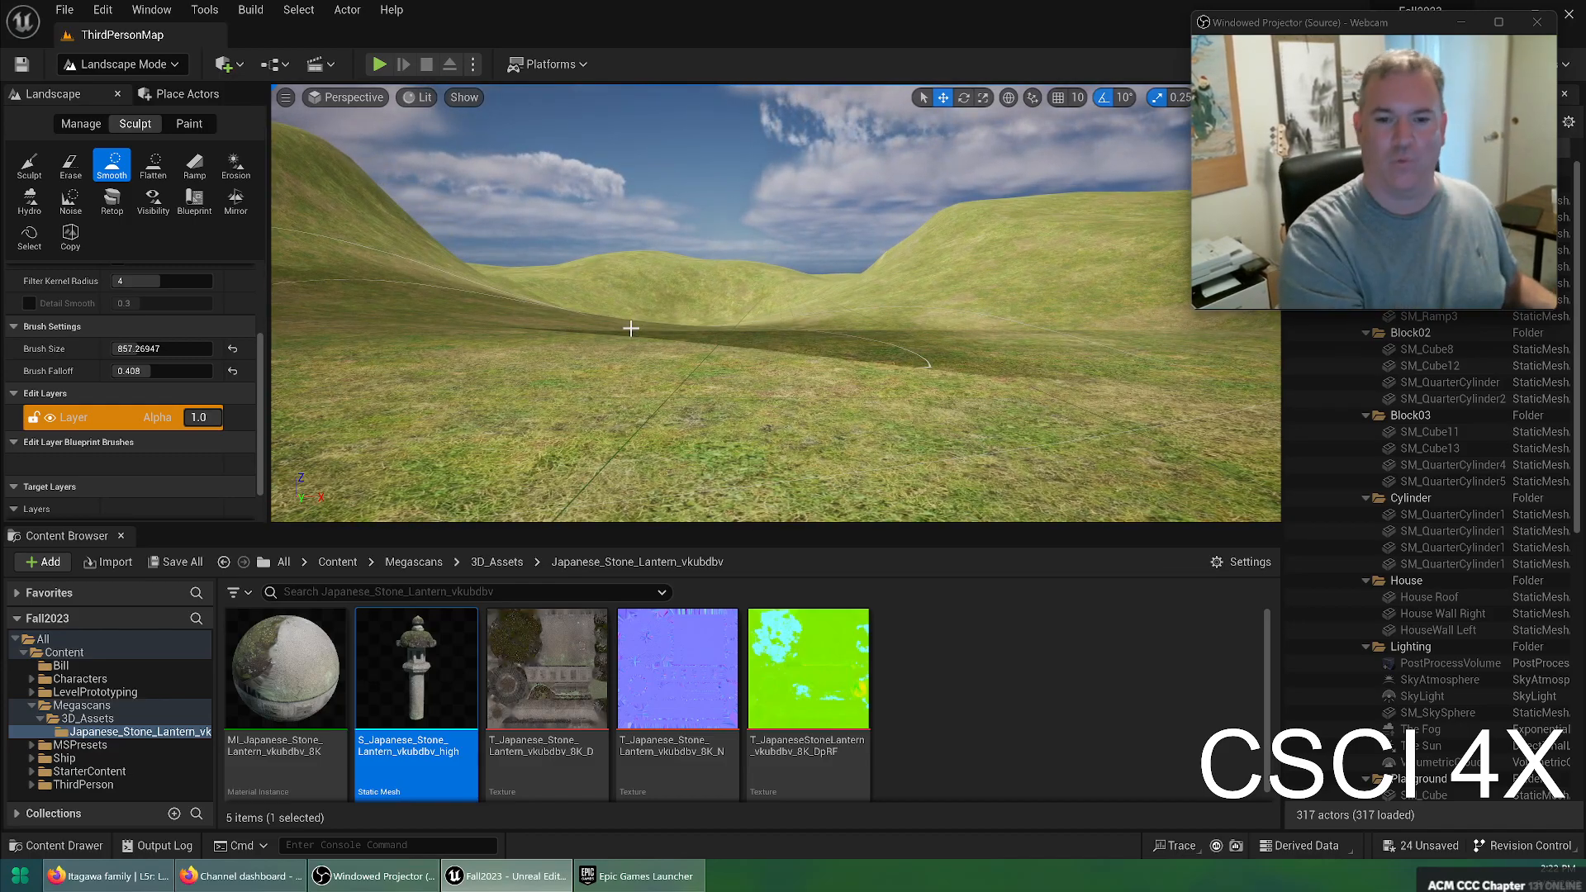
pyautogui.moveTo(775, 302); pyautogui.dragTo(744, 354, button='right')
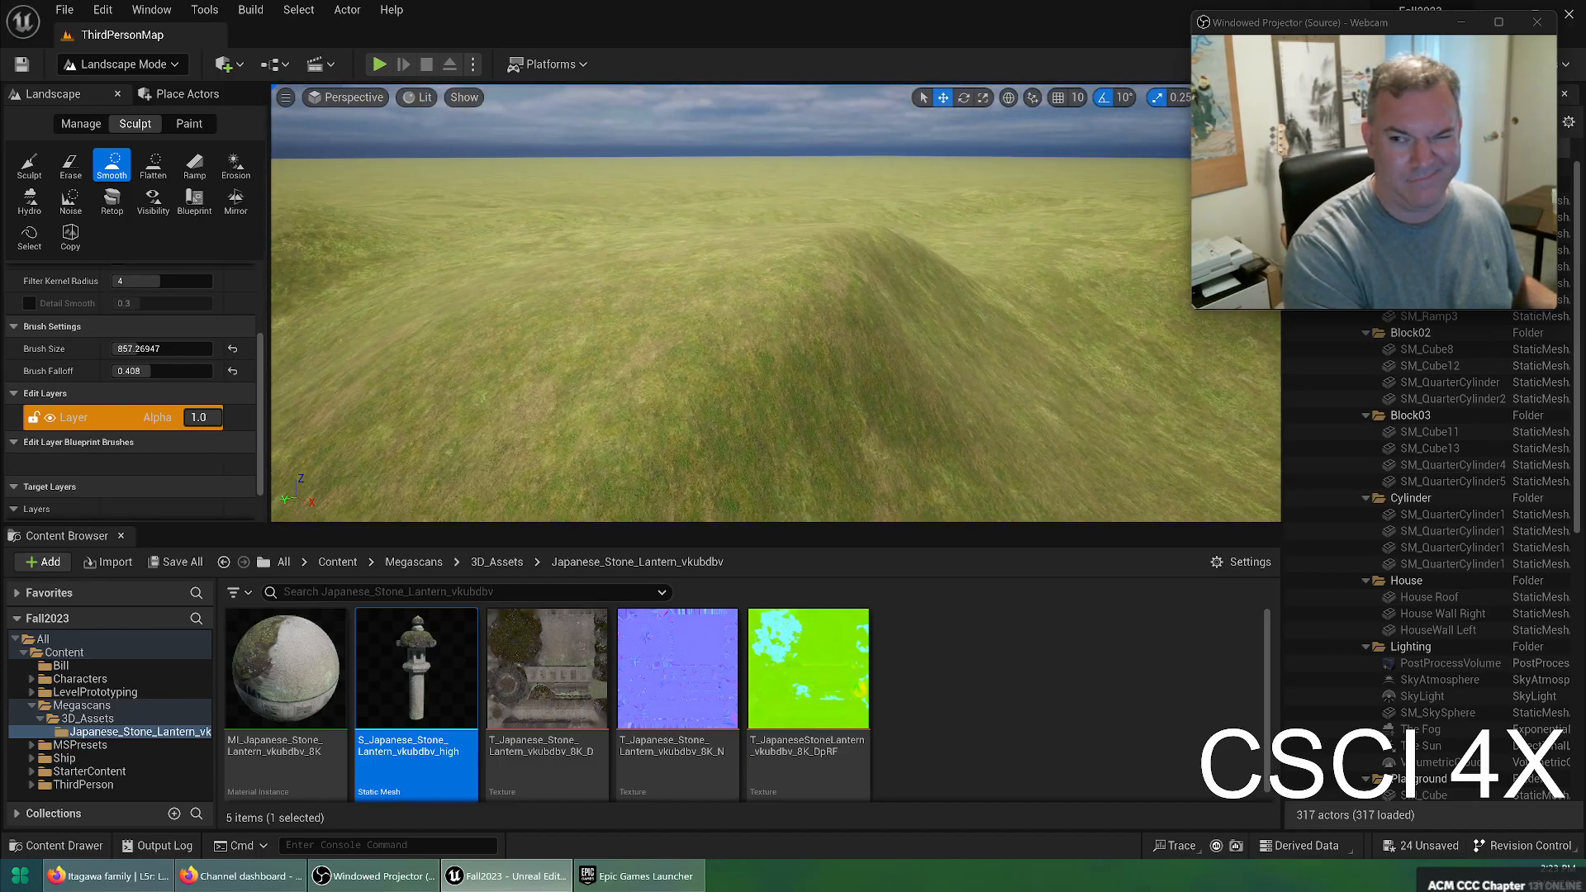
# Flatten the top of the grassy ridge into a level plateau with the Flatten tool
pyautogui.click(163, 163)
pyautogui.moveTo(641, 330)
pyautogui.mouseDown()
pyautogui.moveTo(744, 248)
pyautogui.moveTo(729, 379)
pyautogui.mouseUp()
pyautogui.moveTo(730, 379)
pyautogui.mouseDown(button='right')
pyautogui.moveTo(867, 462)
pyautogui.moveTo(909, 355)
pyautogui.moveTo(777, 389)
pyautogui.moveTo(761, 438)
pyautogui.moveTo(769, 380)
pyautogui.moveTo(719, 319)
pyautogui.mouseUp(button='right')
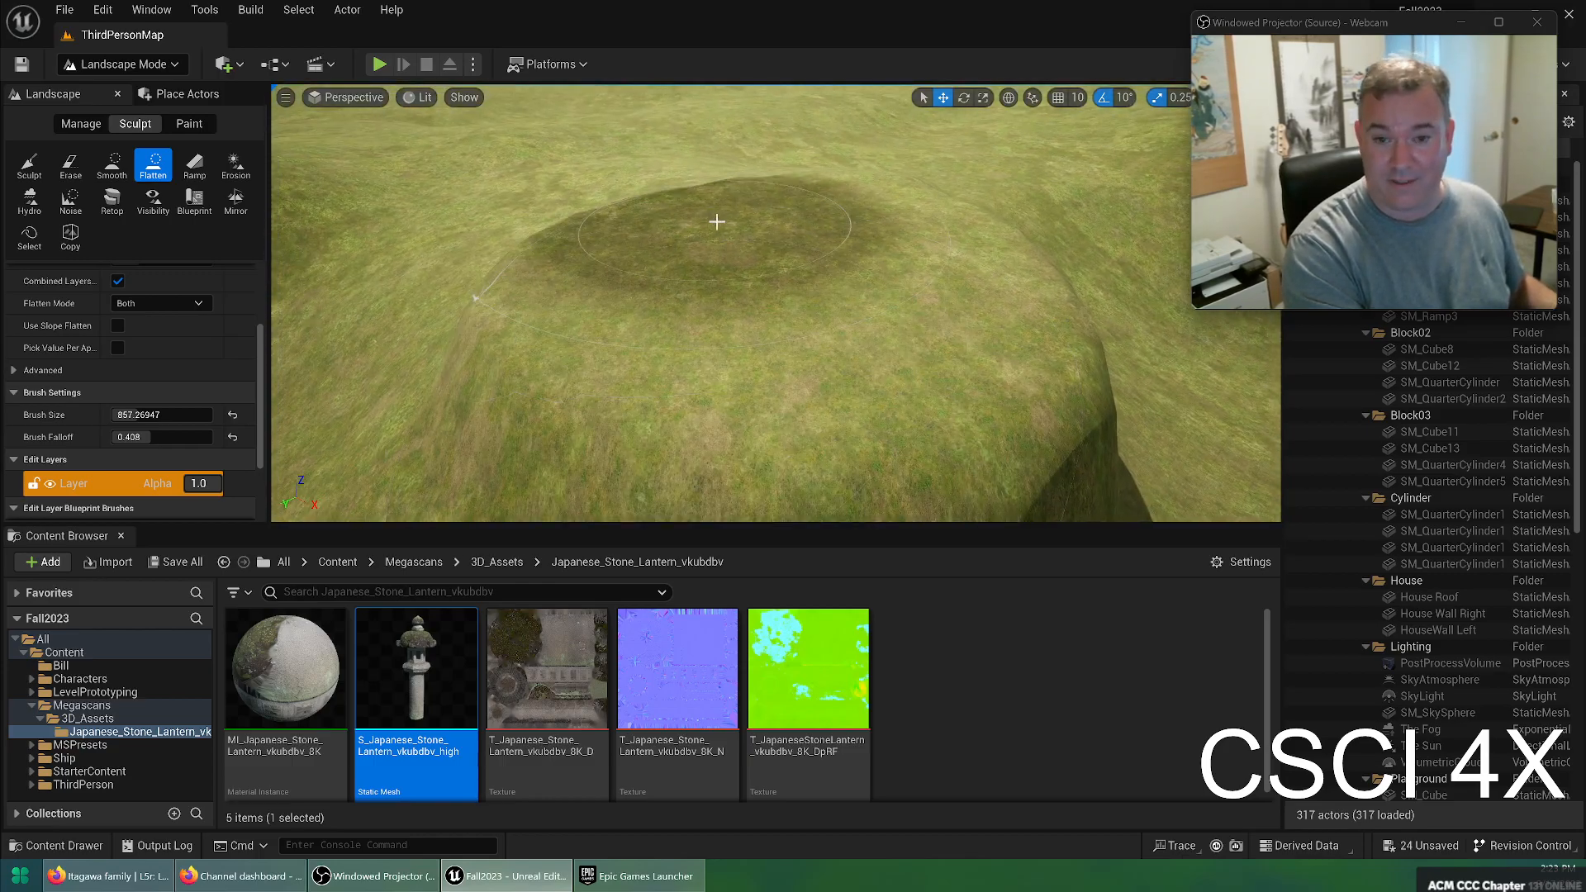
# Try sculpting and smoothing the grass along the floor's edge near the round platform, and undo those strokes
pyautogui.moveTo(637, 241)
pyautogui.mouseDown(button='right')
pyautogui.moveTo(496, 306)
pyautogui.moveTo(372, 294)
pyautogui.moveTo(356, 264)
pyautogui.moveTo(289, 265)
pyautogui.moveTo(326, 223)
pyautogui.mouseUp(button='right')
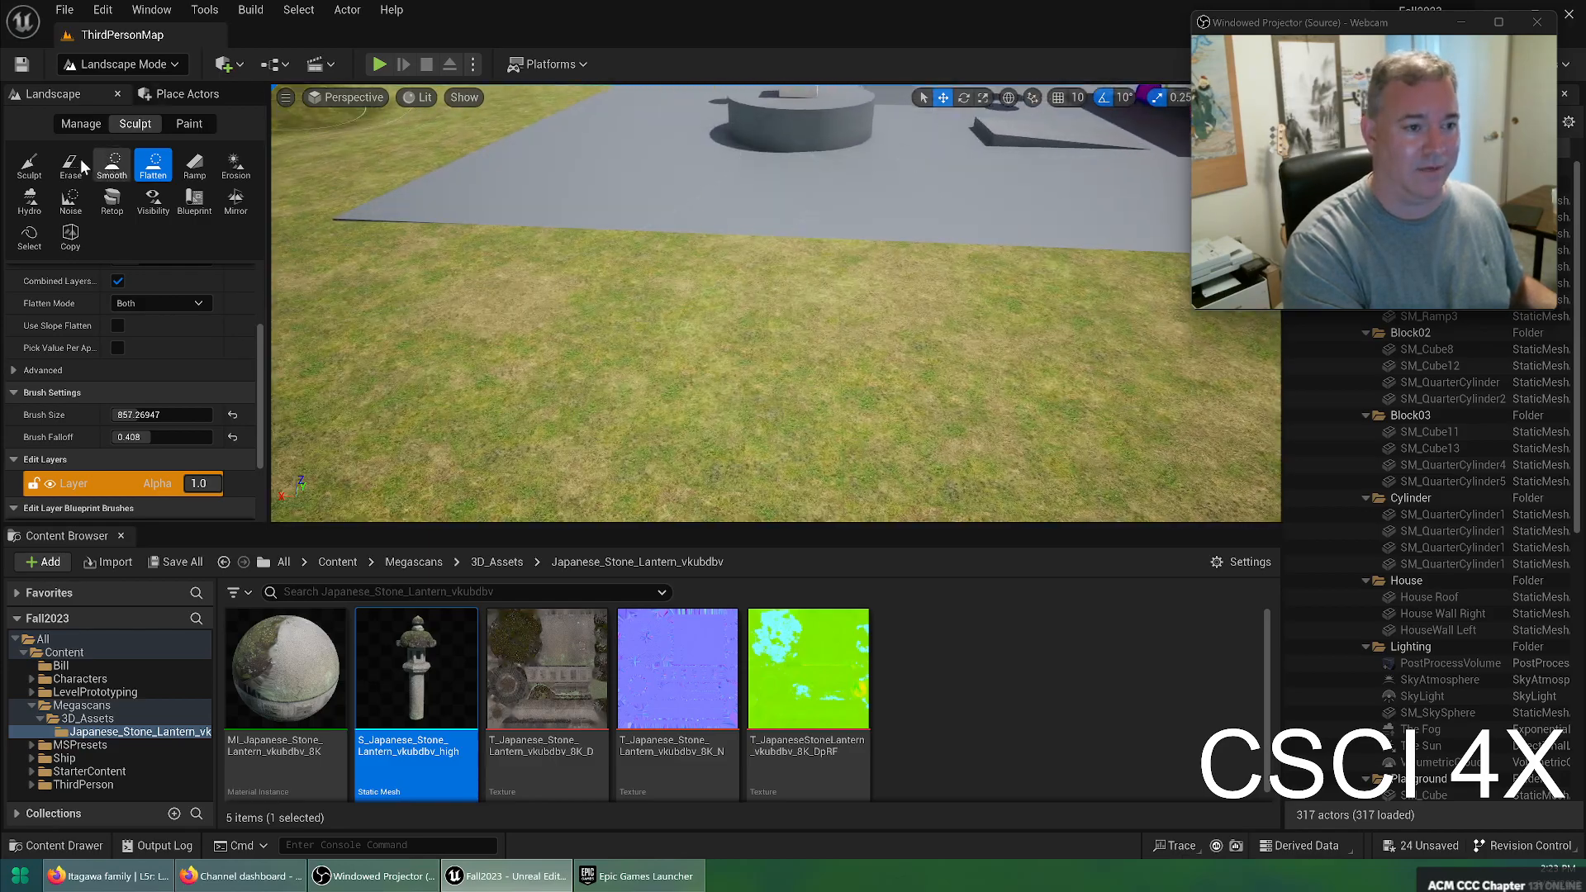
pyautogui.click(29, 165)
pyautogui.moveTo(1070, 347); pyautogui.dragTo(1151, 255, button='right')
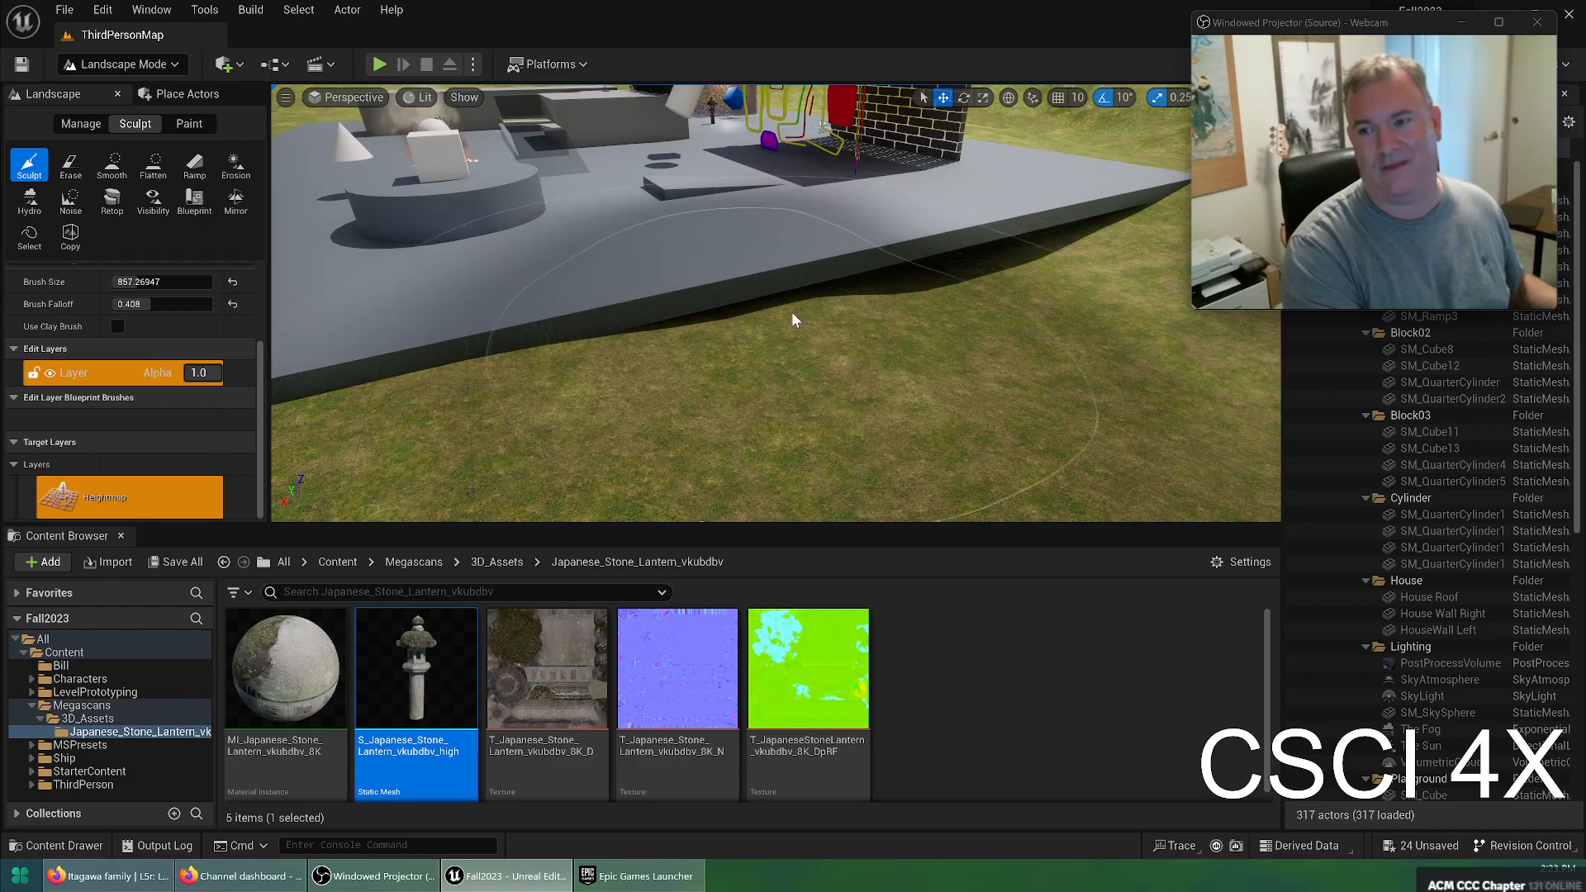
pyautogui.click(117, 168)
pyautogui.moveTo(772, 329)
pyautogui.mouseDown()
pyautogui.moveTo(881, 355)
pyautogui.moveTo(931, 266)
pyautogui.moveTo(809, 386)
pyautogui.mouseUp()
pyautogui.moveTo(809, 386); pyautogui.dragTo(984, 386, button='right')
pyautogui.moveTo(809, 386)
pyautogui.mouseDown()
pyautogui.moveTo(765, 276)
pyautogui.moveTo(791, 283)
pyautogui.mouseUp()
pyautogui.hotkey('ctrl', 'z')
pyautogui.hotkey('ctrl', 'z')
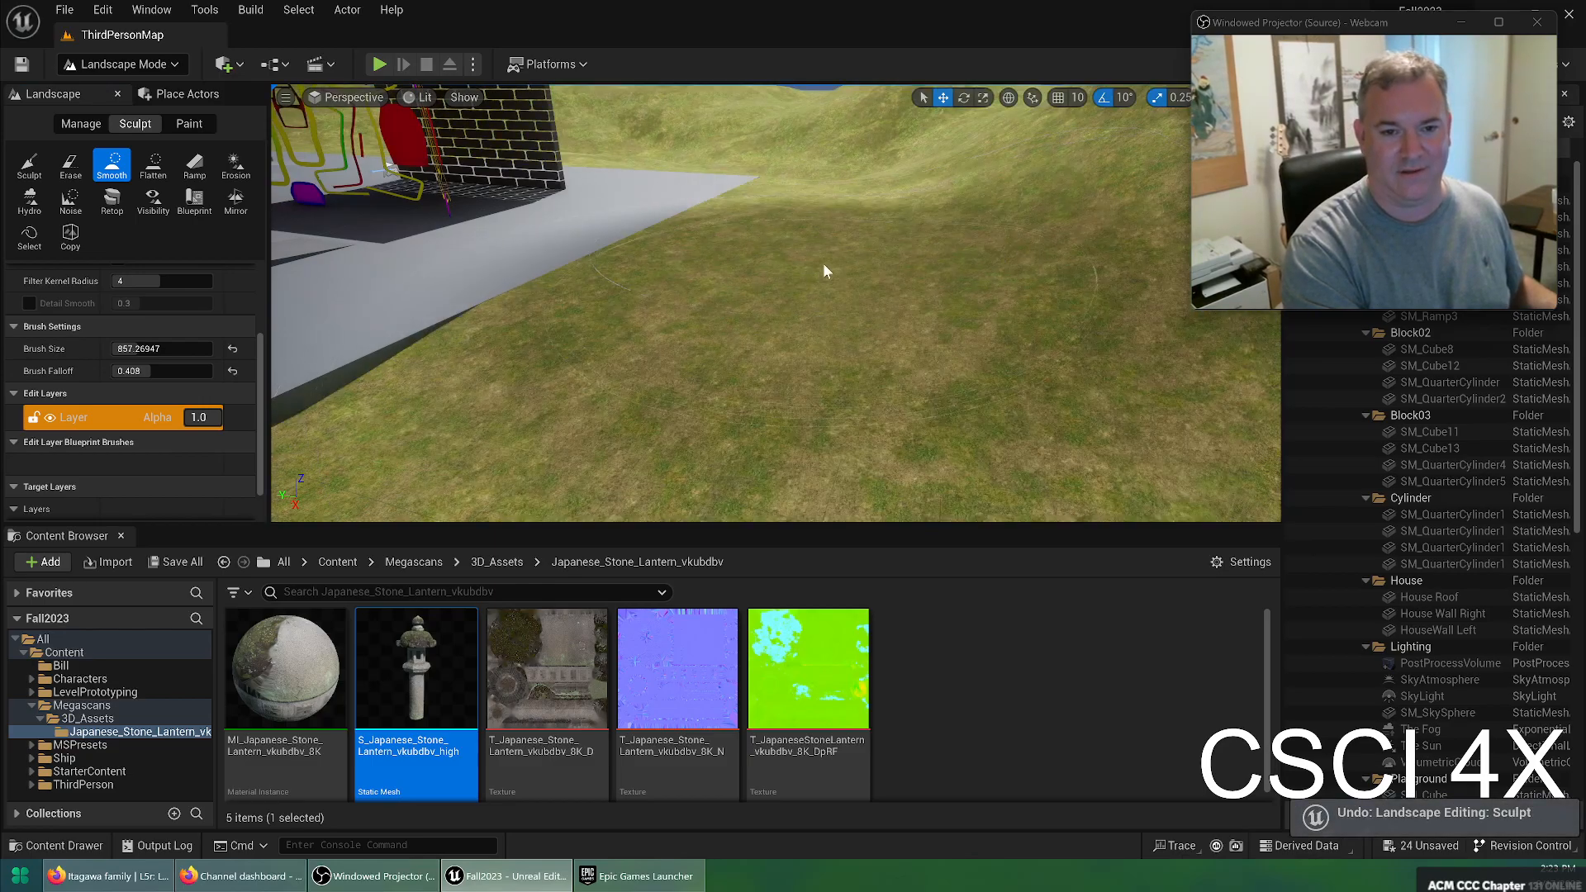
pyautogui.moveTo(807, 294); pyautogui.dragTo(446, 293, button='right')
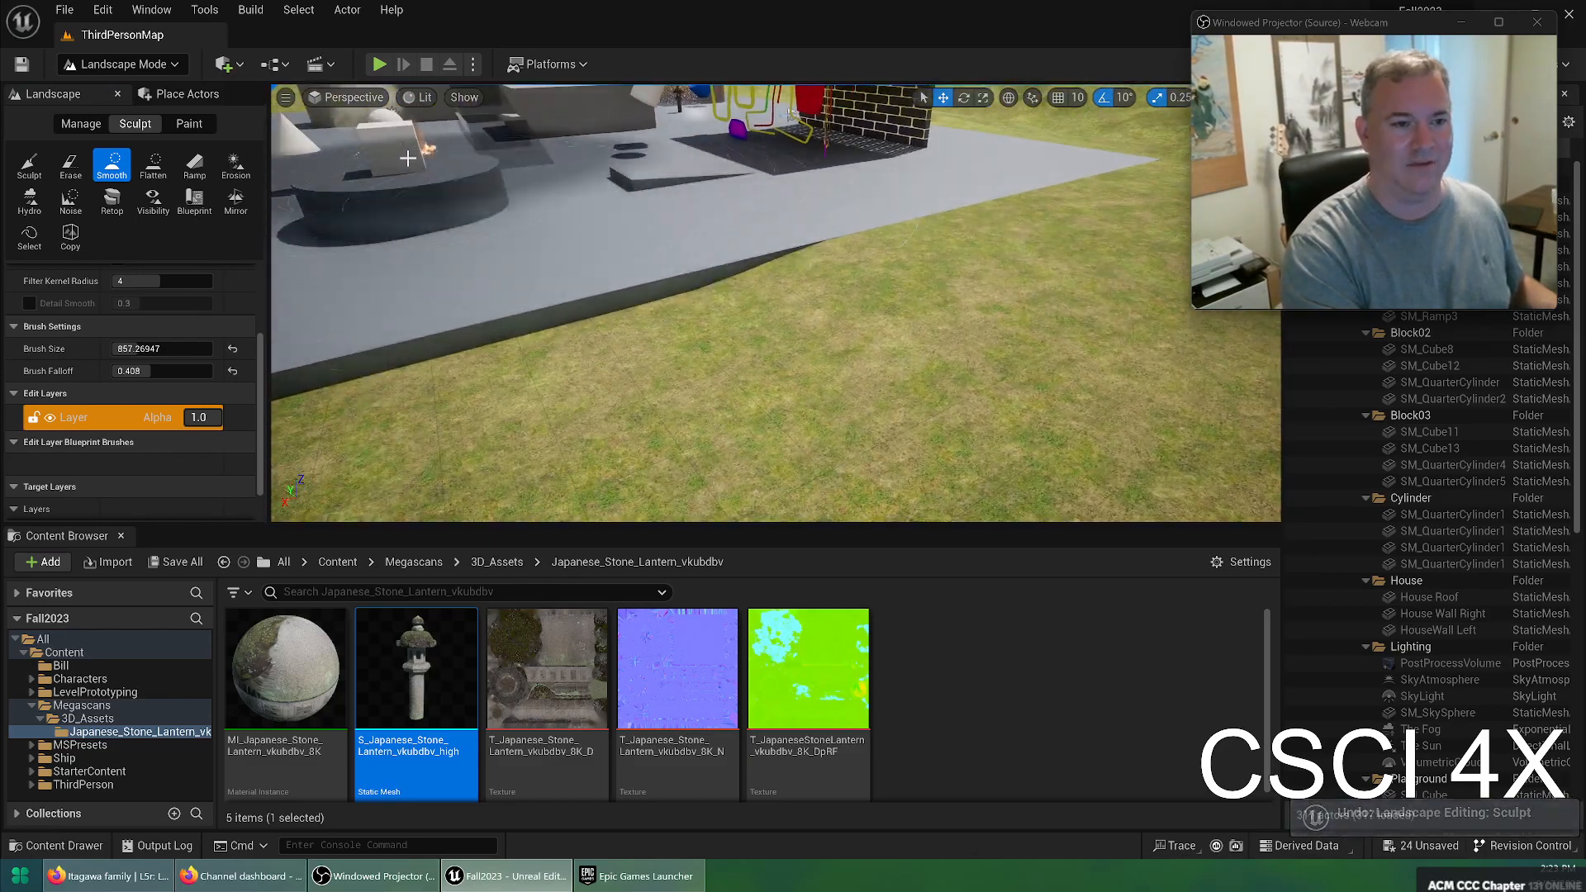
# Flatten more of the hilltop plateau with the Flatten tool to extend its level surface
pyautogui.click(157, 169)
pyautogui.moveTo(776, 382)
pyautogui.mouseDown(button='right')
pyautogui.moveTo(876, 289)
pyautogui.moveTo(743, 289)
pyautogui.moveTo(645, 314)
pyautogui.moveTo(876, 239)
pyautogui.moveTo(925, 247)
pyautogui.moveTo(975, 199)
pyautogui.moveTo(512, 264)
pyautogui.moveTo(429, 256)
pyautogui.moveTo(347, 149)
pyautogui.moveTo(488, 165)
pyautogui.moveTo(430, 248)
pyautogui.moveTo(553, 215)
pyautogui.moveTo(653, 351)
pyautogui.mouseUp(button='right')
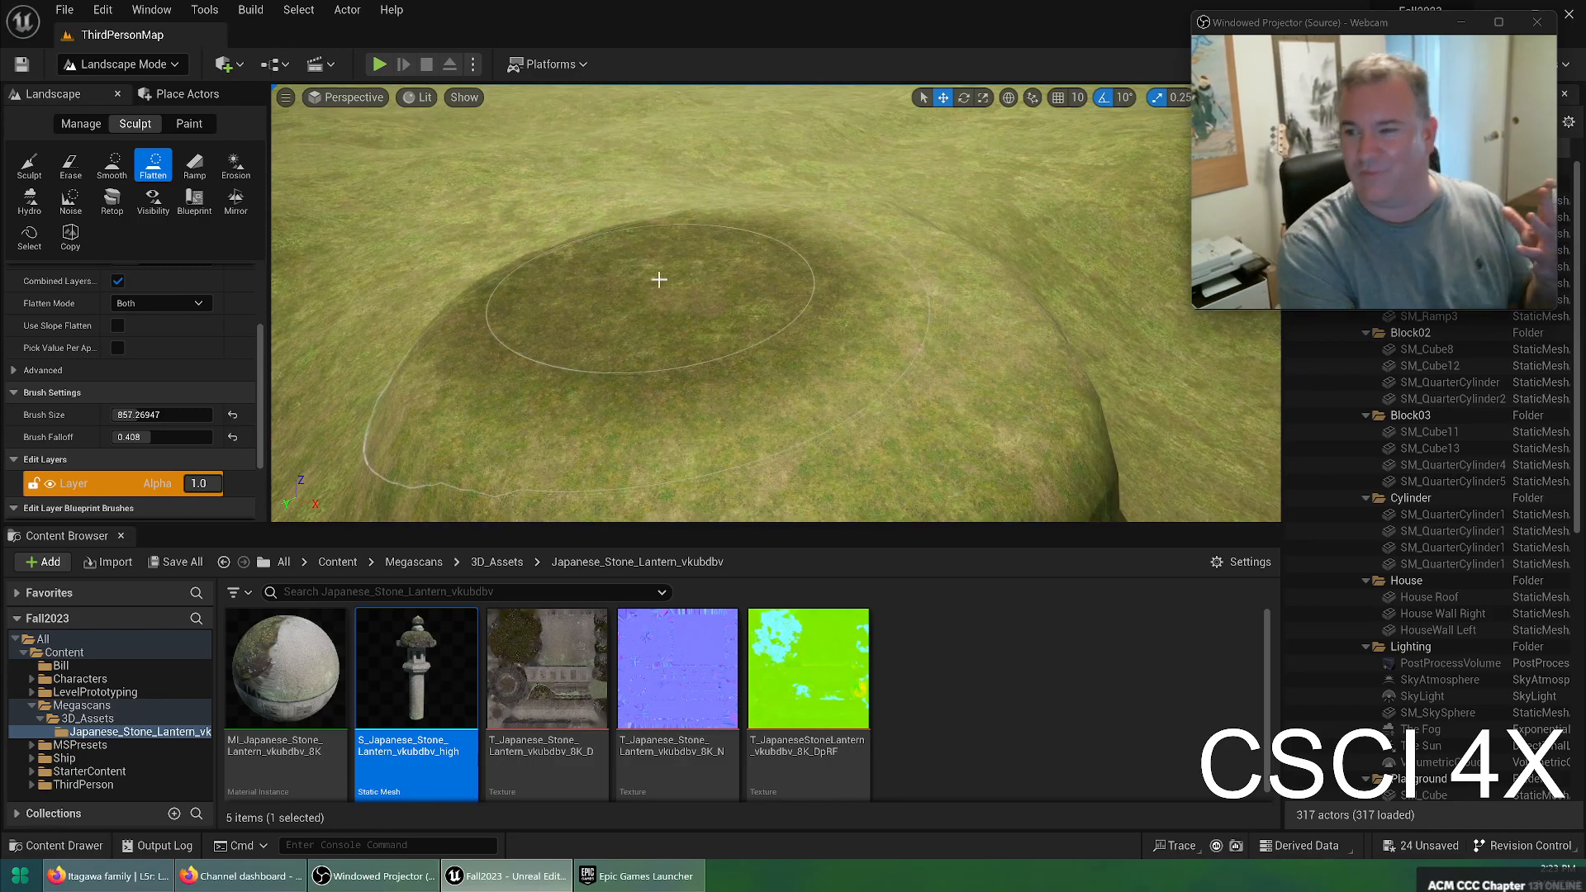
pyautogui.moveTo(818, 379)
pyautogui.mouseDown(button='right')
pyautogui.moveTo(868, 413)
pyautogui.moveTo(673, 350)
pyautogui.mouseUp(button='right')
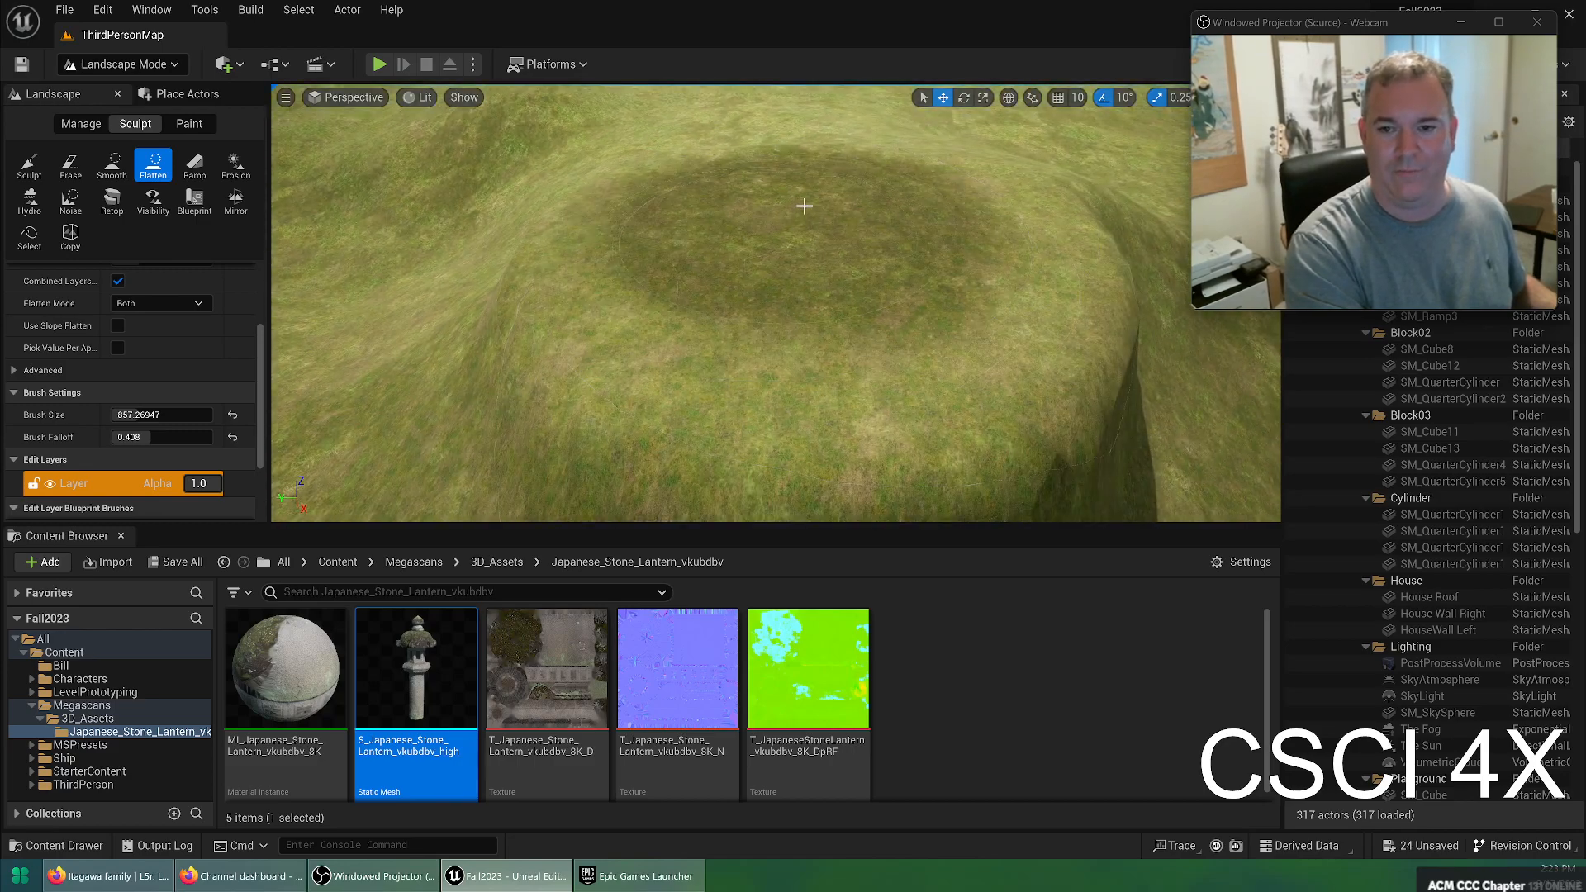
pyautogui.moveTo(845, 141)
pyautogui.mouseDown()
pyautogui.moveTo(825, 166)
pyautogui.moveTo(687, 184)
pyautogui.moveTo(1037, 276)
pyautogui.moveTo(727, 280)
pyautogui.mouseUp()
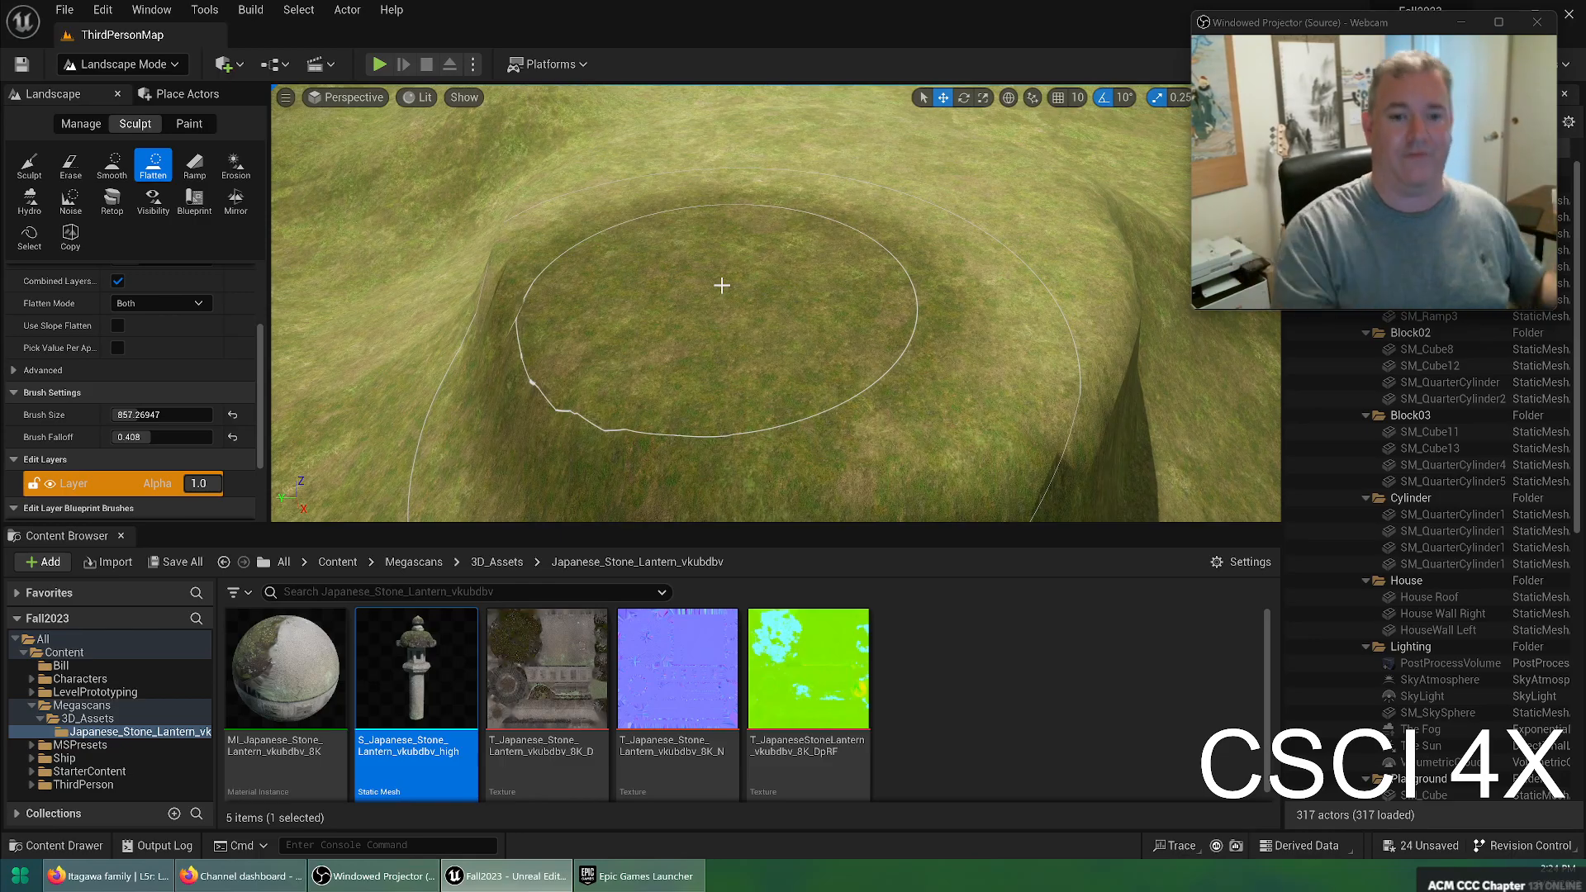
# Try placing ramp points from the grass beside the floor up to the flattened hilltop, and undo the attempt
pyautogui.click(196, 172)
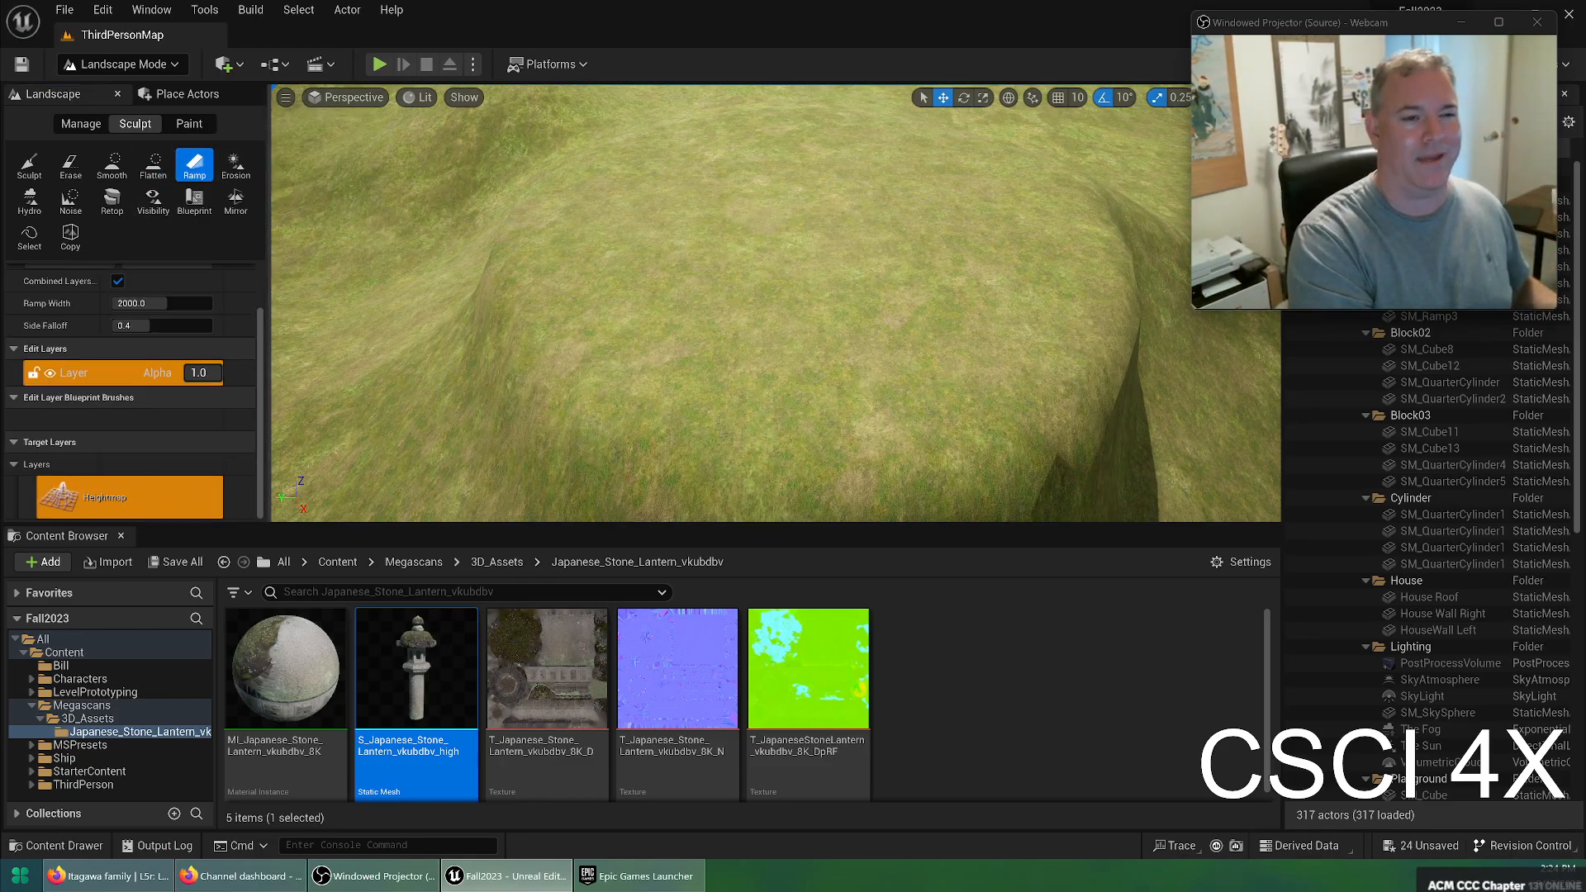
pyautogui.moveTo(766, 274); pyautogui.dragTo(845, 277)
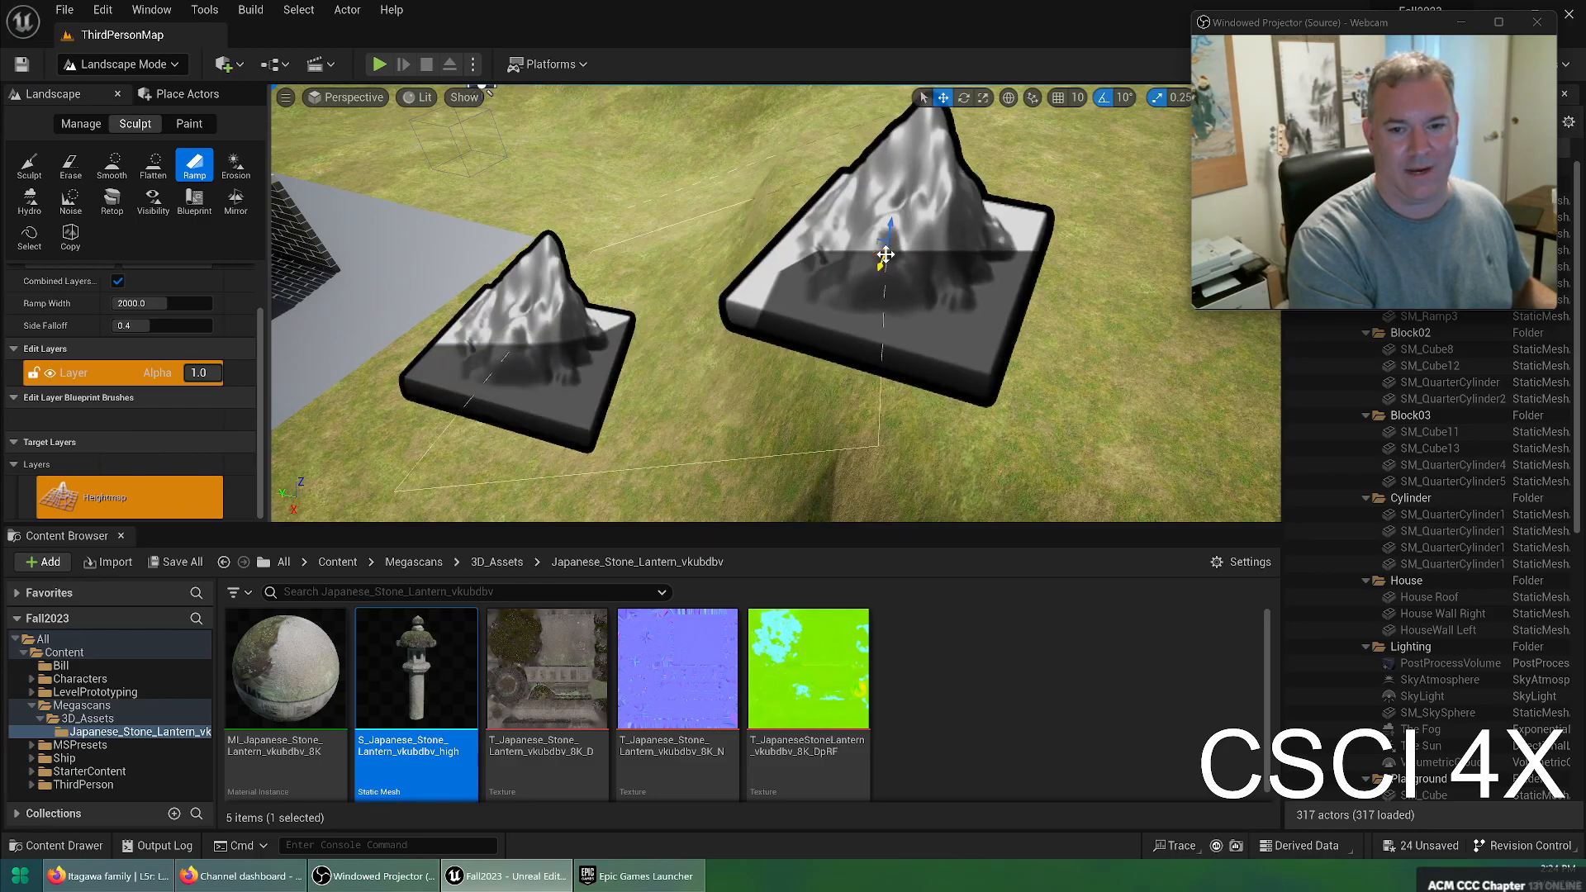
pyautogui.moveTo(886, 210); pyautogui.dragTo(1044, 260)
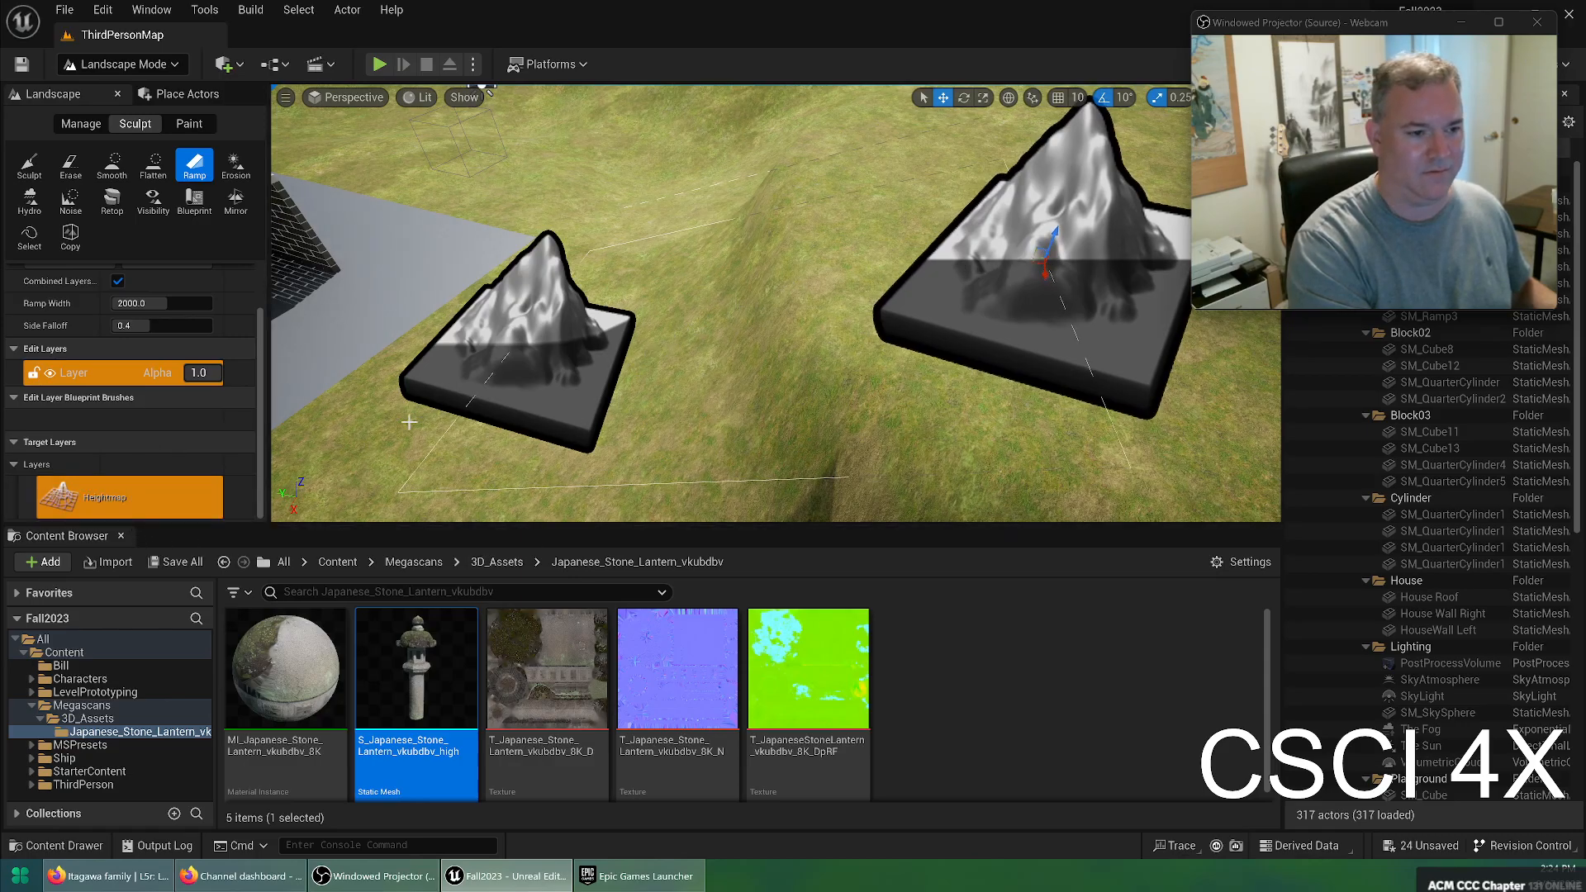
pyautogui.click(635, 189)
pyautogui.click(911, 250)
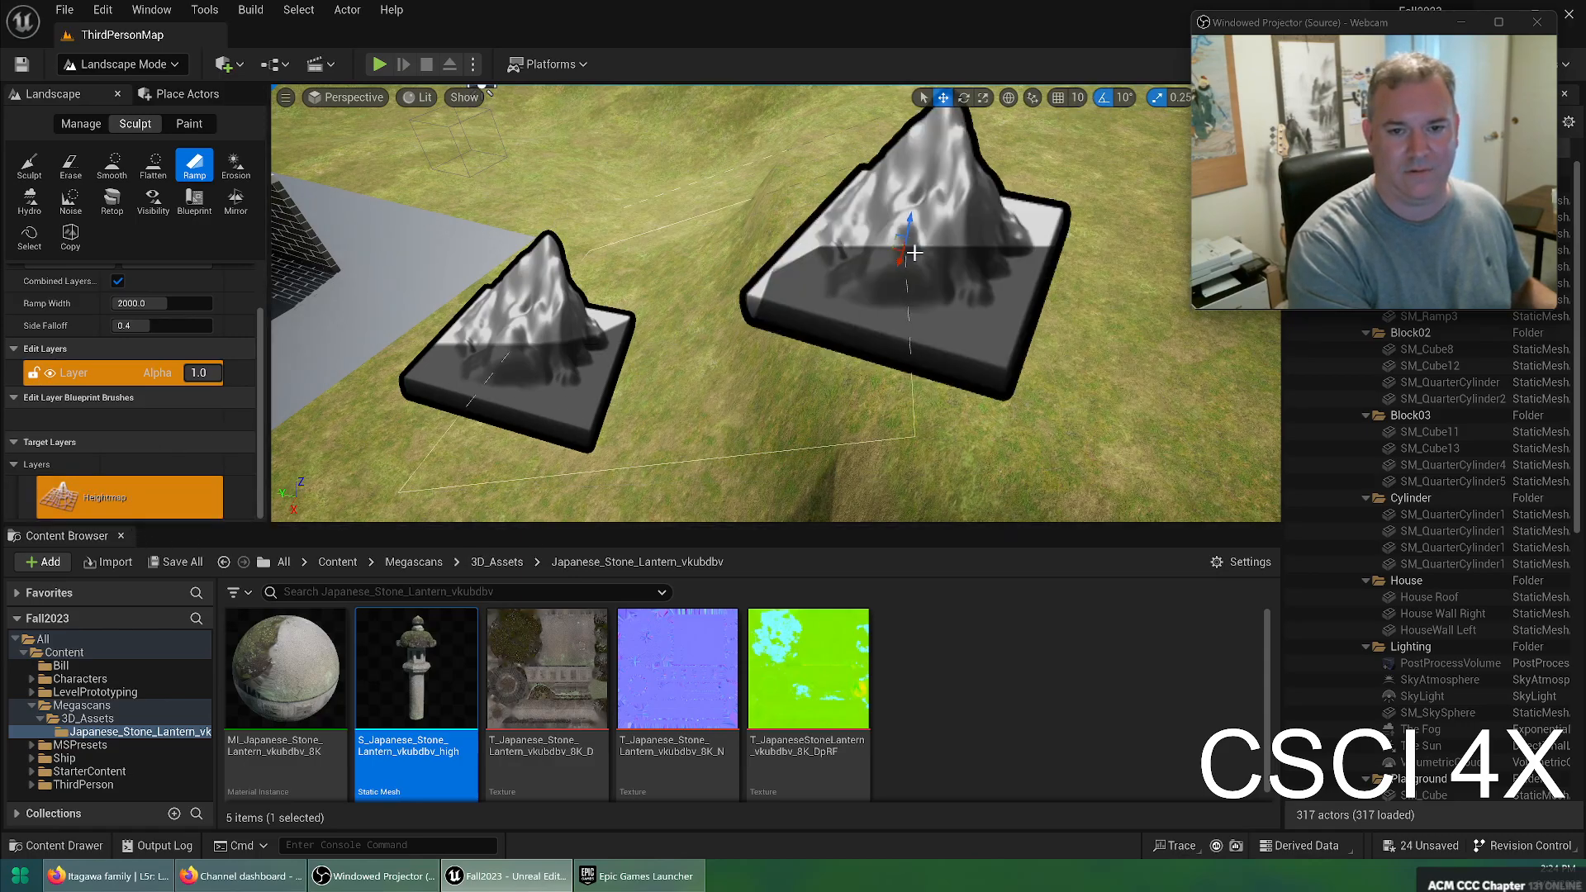
pyautogui.moveTo(909, 227); pyautogui.dragTo(1022, 299)
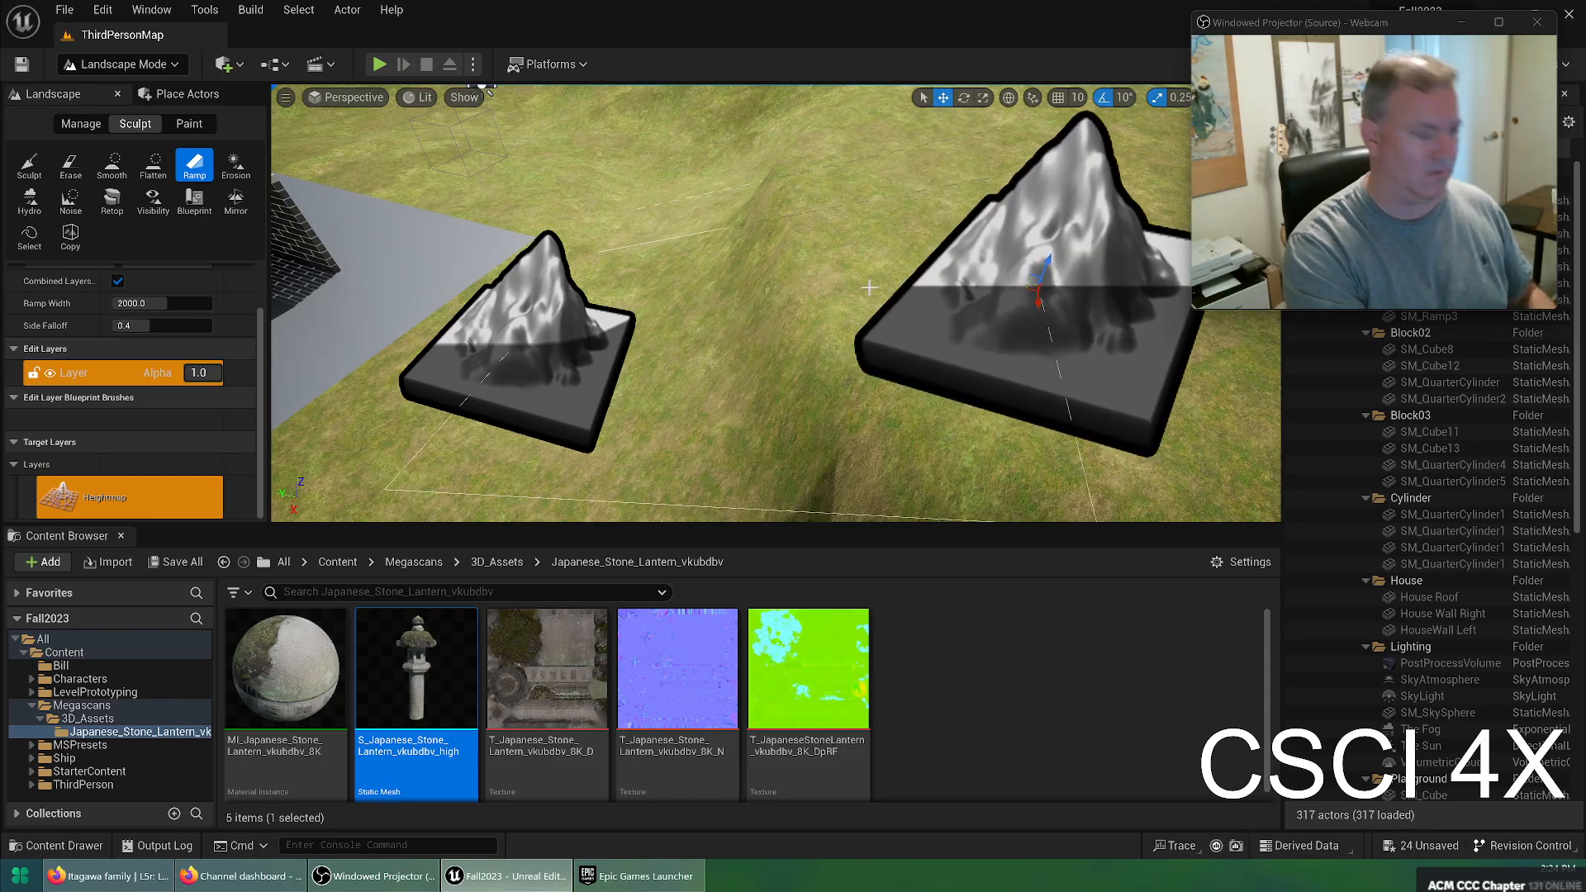
pyautogui.press('Return')
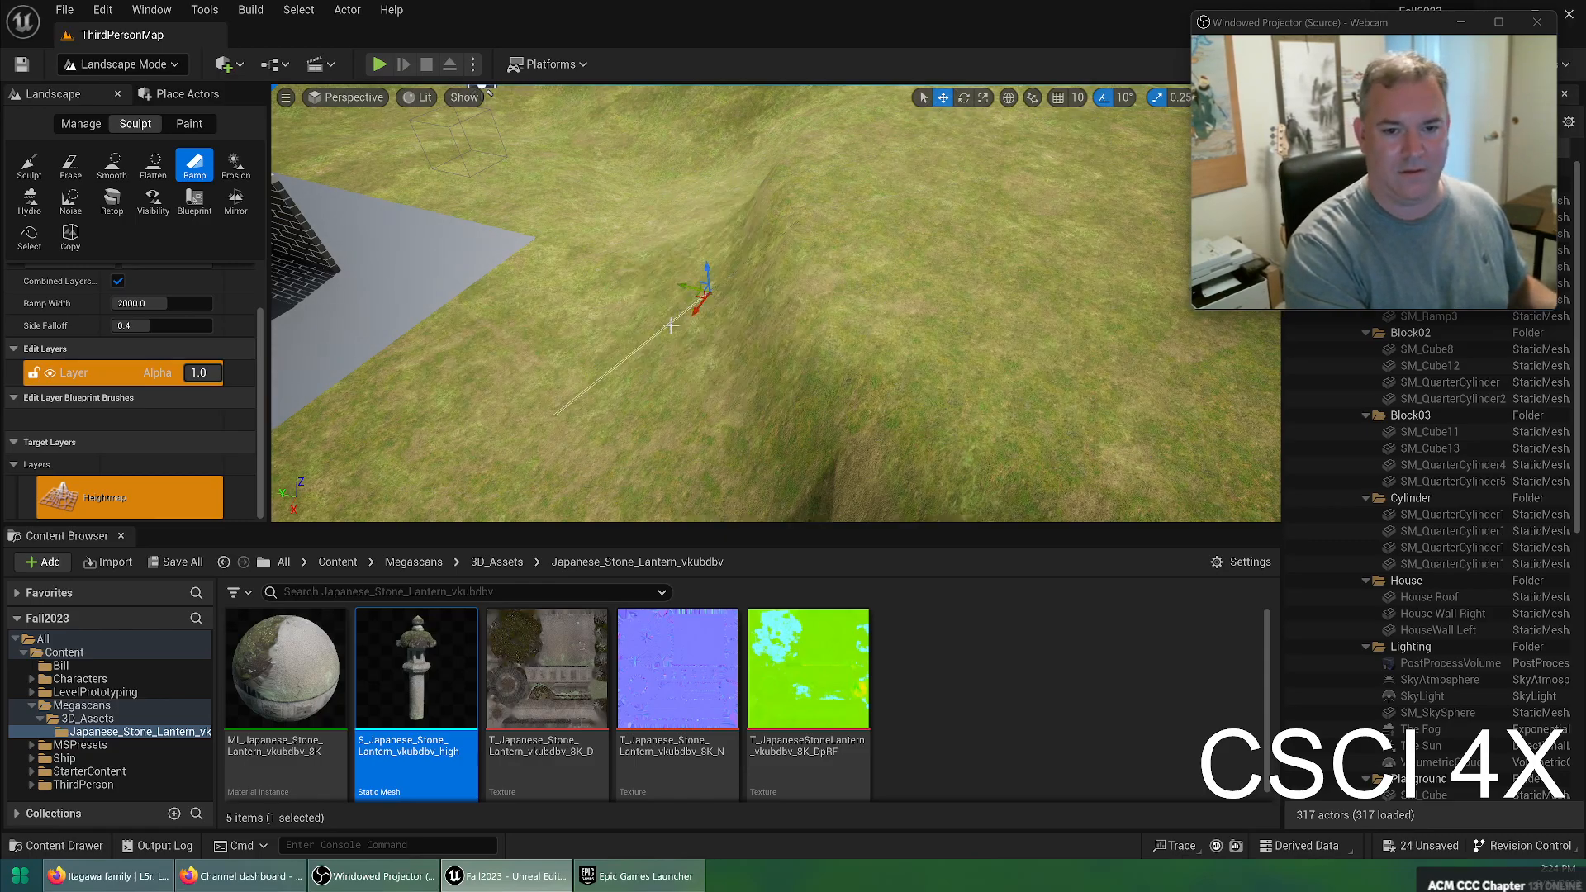
pyautogui.hotkey('ctrl', 'z')
pyautogui.hotkey('ctrl', 'z')
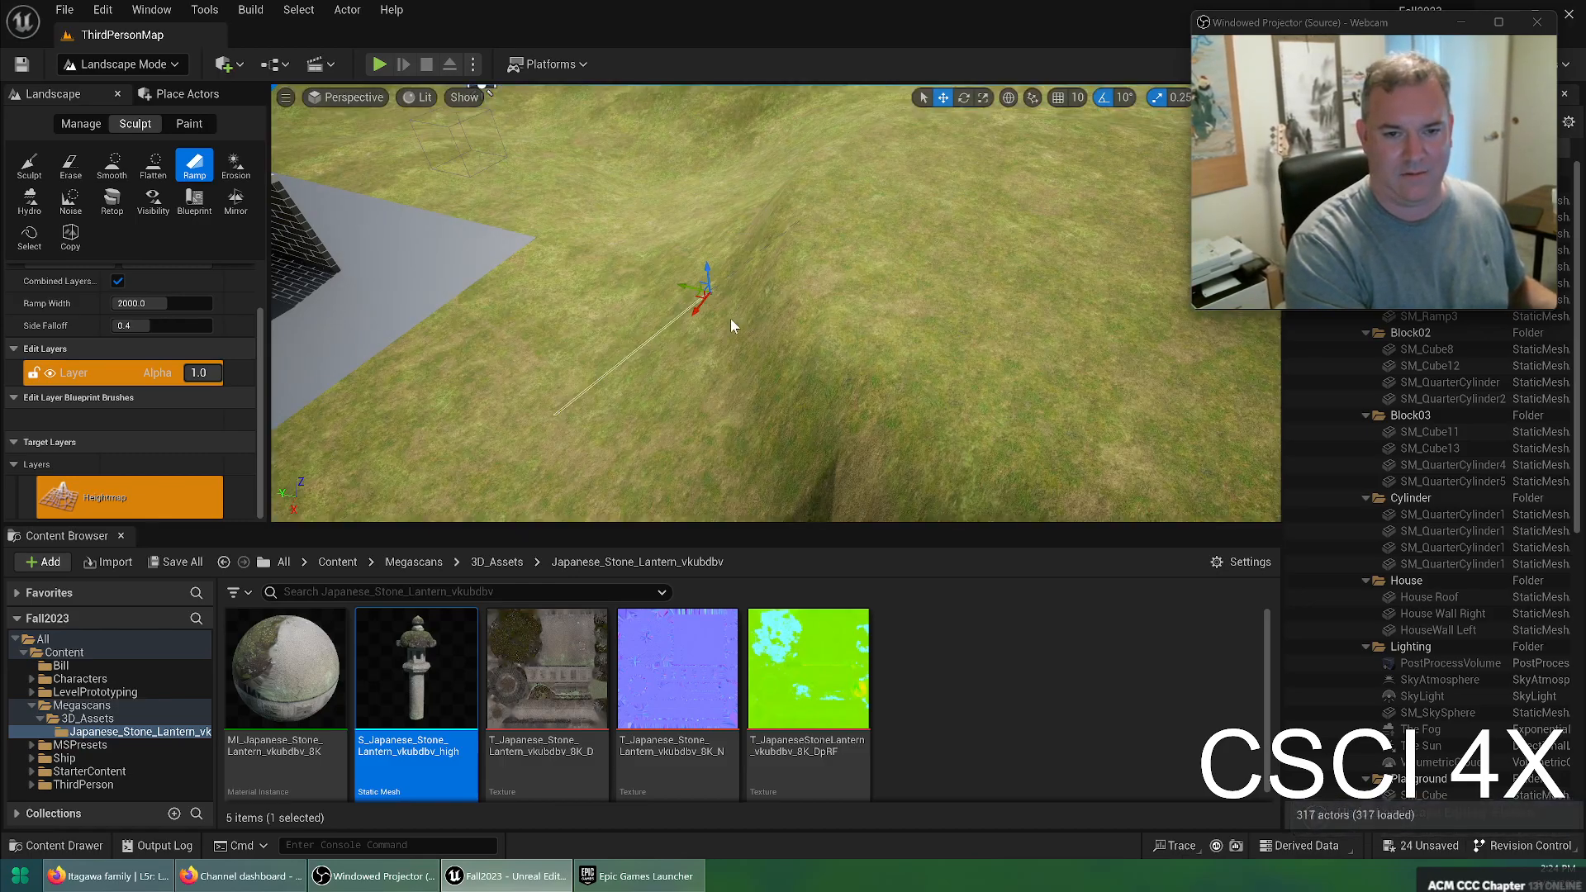
# Build a 2000-wide ramp from the grass beside the floor up the slope to the flattened hilltop with the Ramp tool
pyautogui.moveTo(501, 362); pyautogui.dragTo(1062, 246)
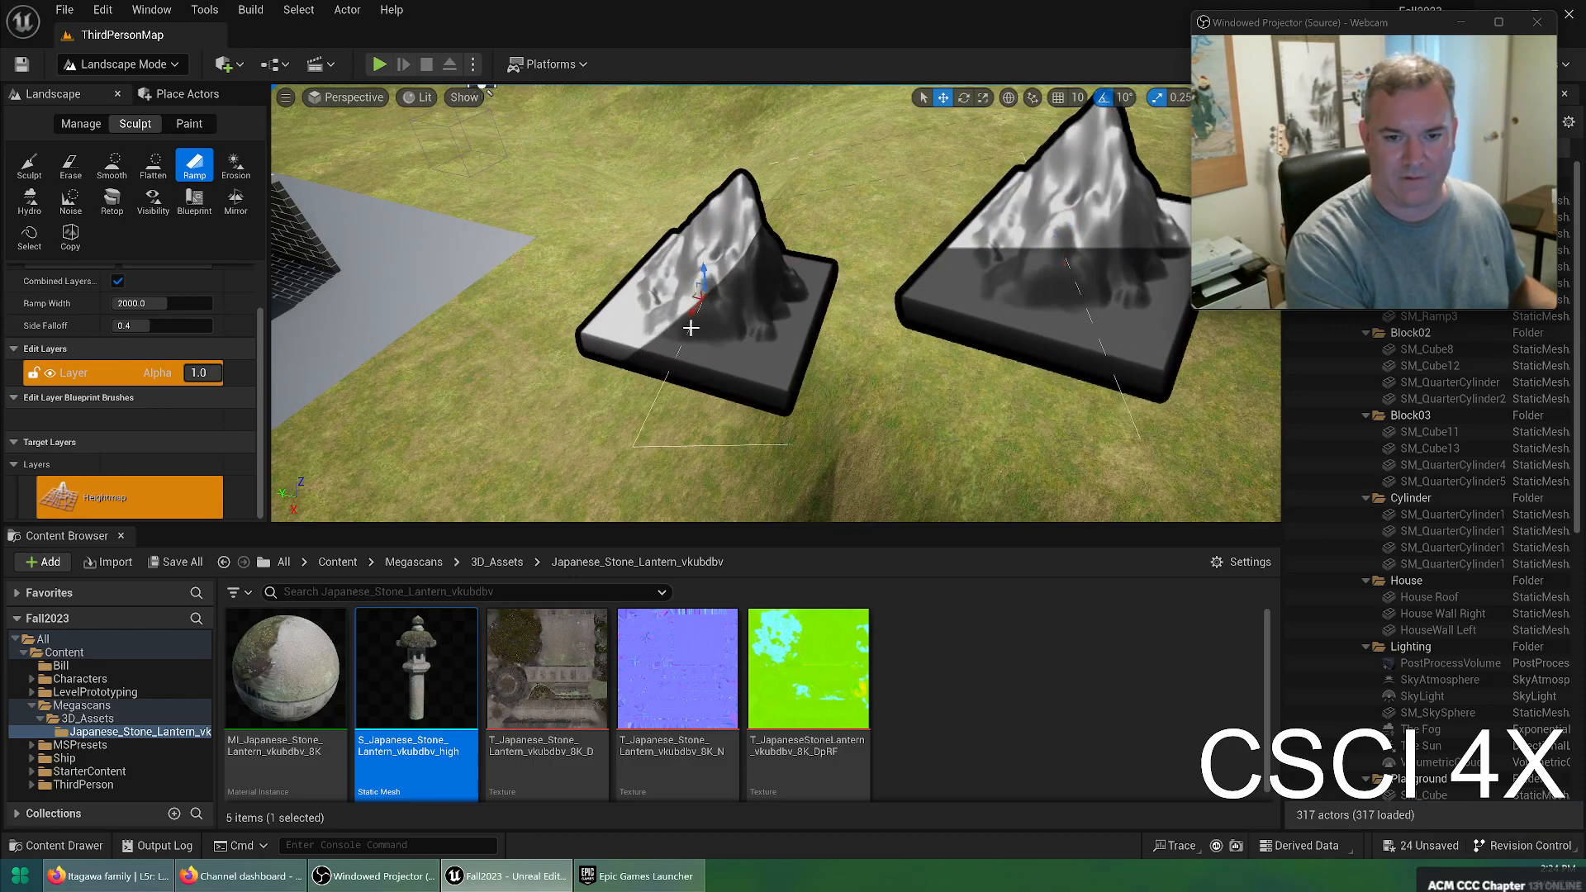
pyautogui.moveTo(706, 269)
pyautogui.mouseDown()
pyautogui.moveTo(702, 319)
pyautogui.moveTo(628, 339)
pyautogui.moveTo(430, 320)
pyautogui.mouseUp()
pyautogui.scroll(2, 154, 324)
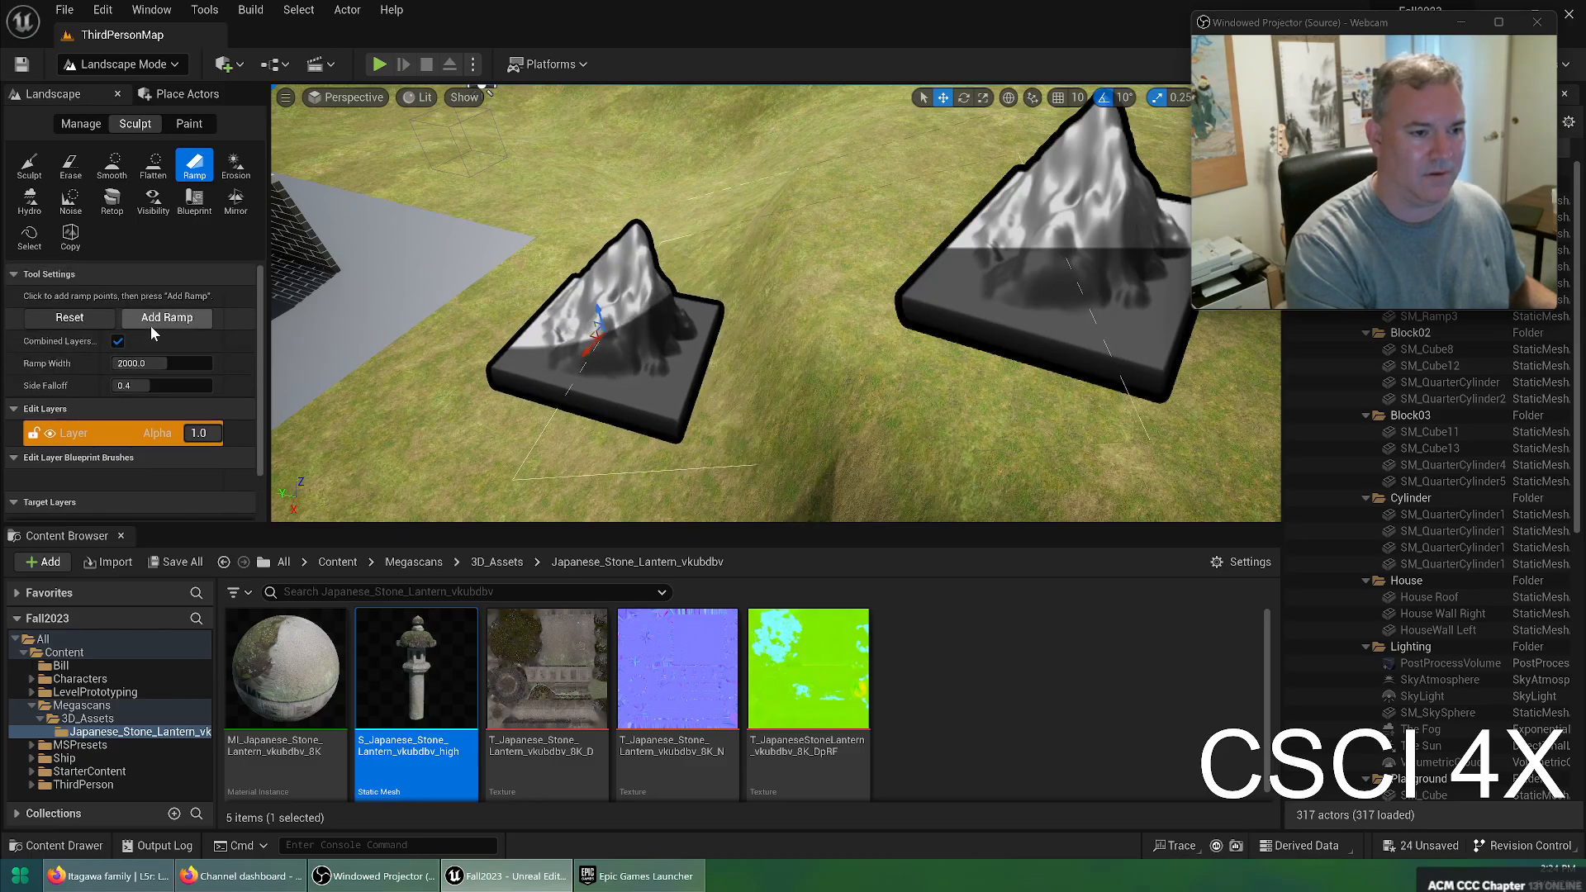
pyautogui.click(168, 319)
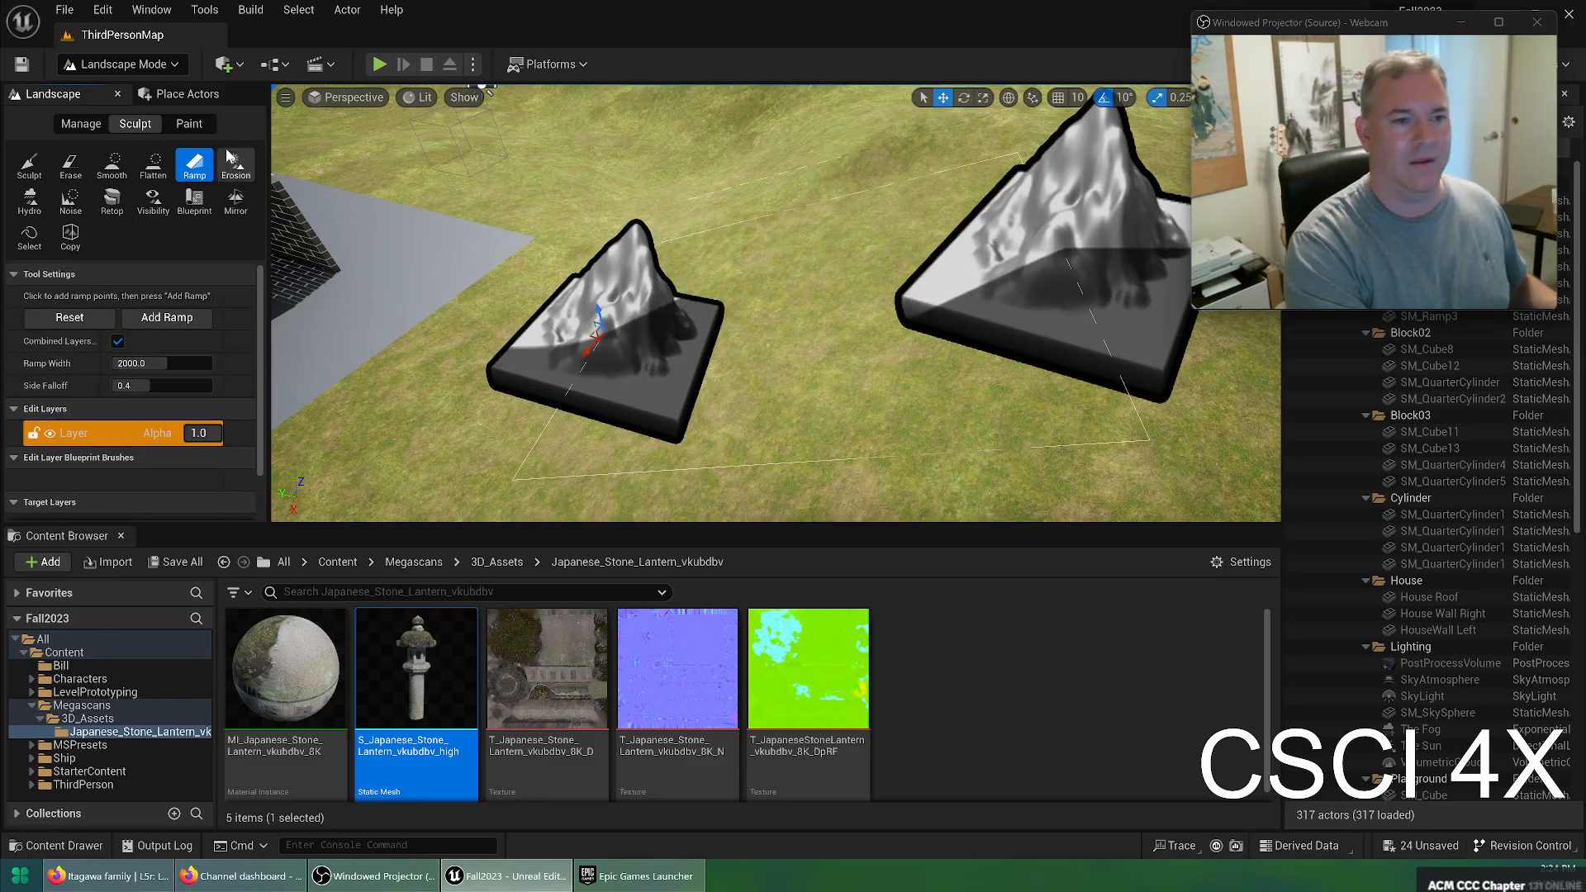
# Try raising a steep mound on the grassy slope with the Sculpt tool, and undo it
pyautogui.click(31, 160)
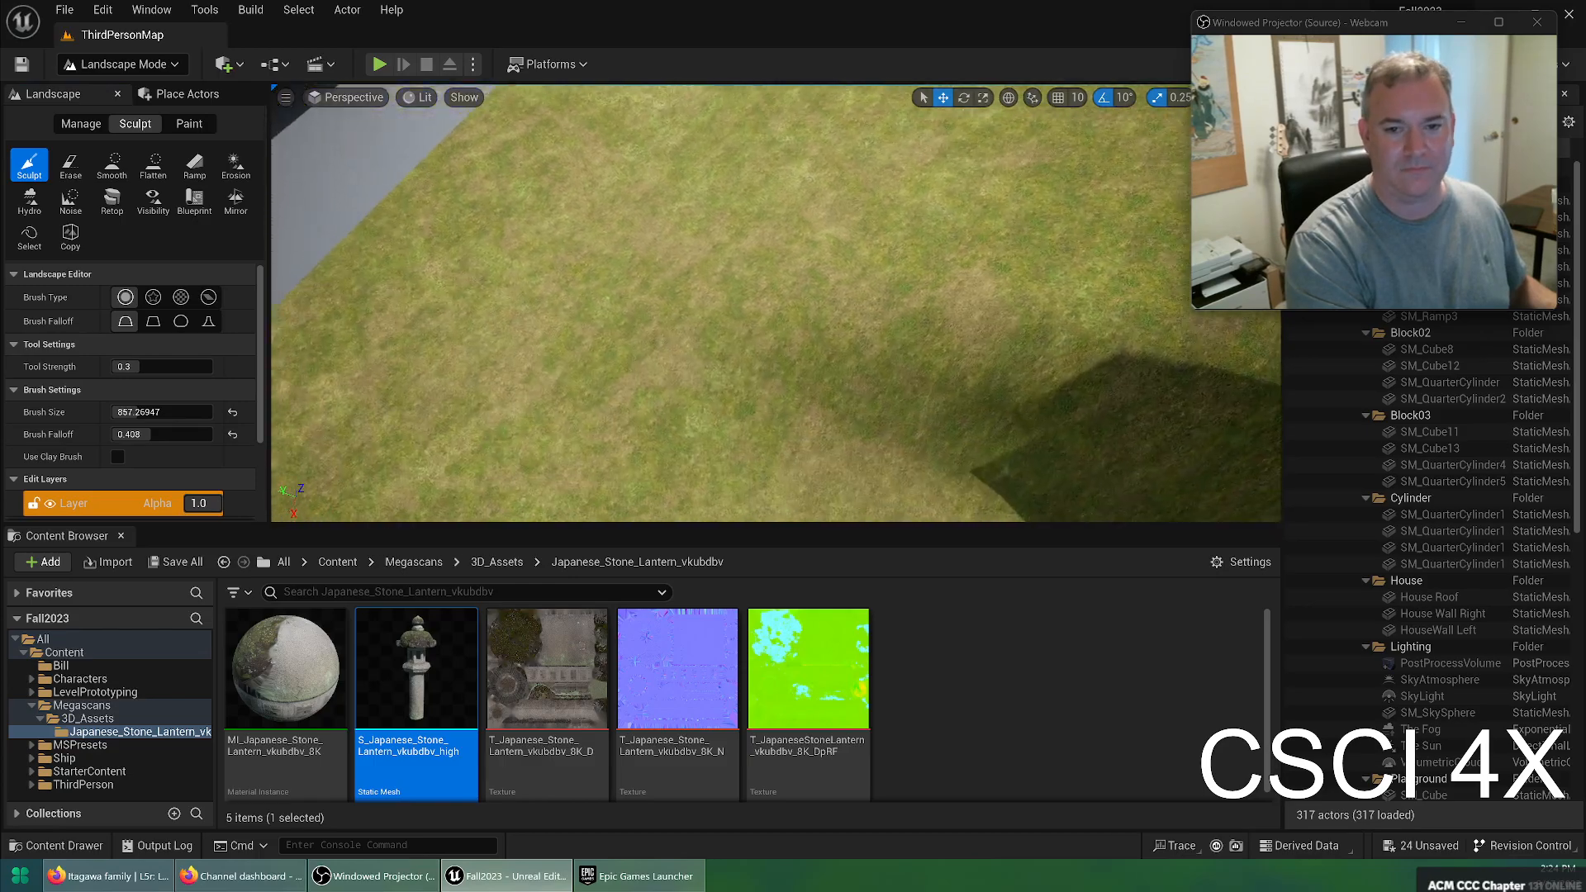
pyautogui.moveTo(776, 303); pyautogui.dragTo(974, 206, button='right')
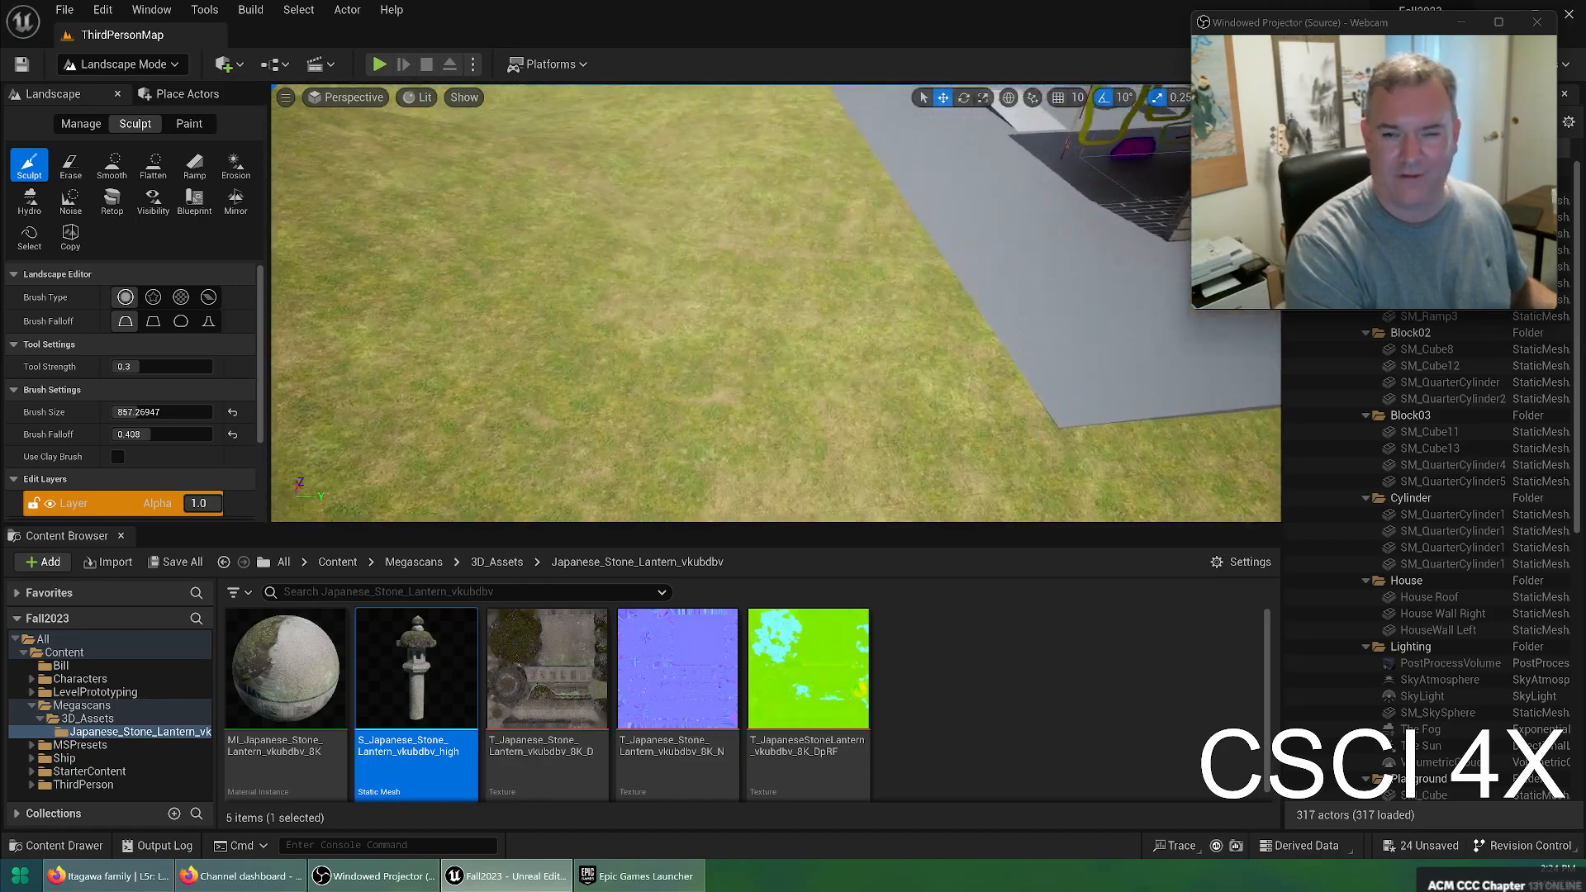
pyautogui.moveTo(776, 303)
pyautogui.mouseDown(button='right')
pyautogui.moveTo(793, 294)
pyautogui.moveTo(727, 248)
pyautogui.moveTo(859, 273)
pyautogui.moveTo(794, 240)
pyautogui.moveTo(579, 223)
pyautogui.moveTo(562, 207)
pyautogui.moveTo(537, 215)
pyautogui.moveTo(578, 211)
pyautogui.moveTo(595, 272)
pyautogui.moveTo(591, 248)
pyautogui.moveTo(380, 248)
pyautogui.moveTo(479, 306)
pyautogui.moveTo(561, 318)
pyautogui.moveTo(669, 276)
pyautogui.moveTo(851, 273)
pyautogui.moveTo(810, 268)
pyautogui.mouseUp(button='right')
pyautogui.press('w')
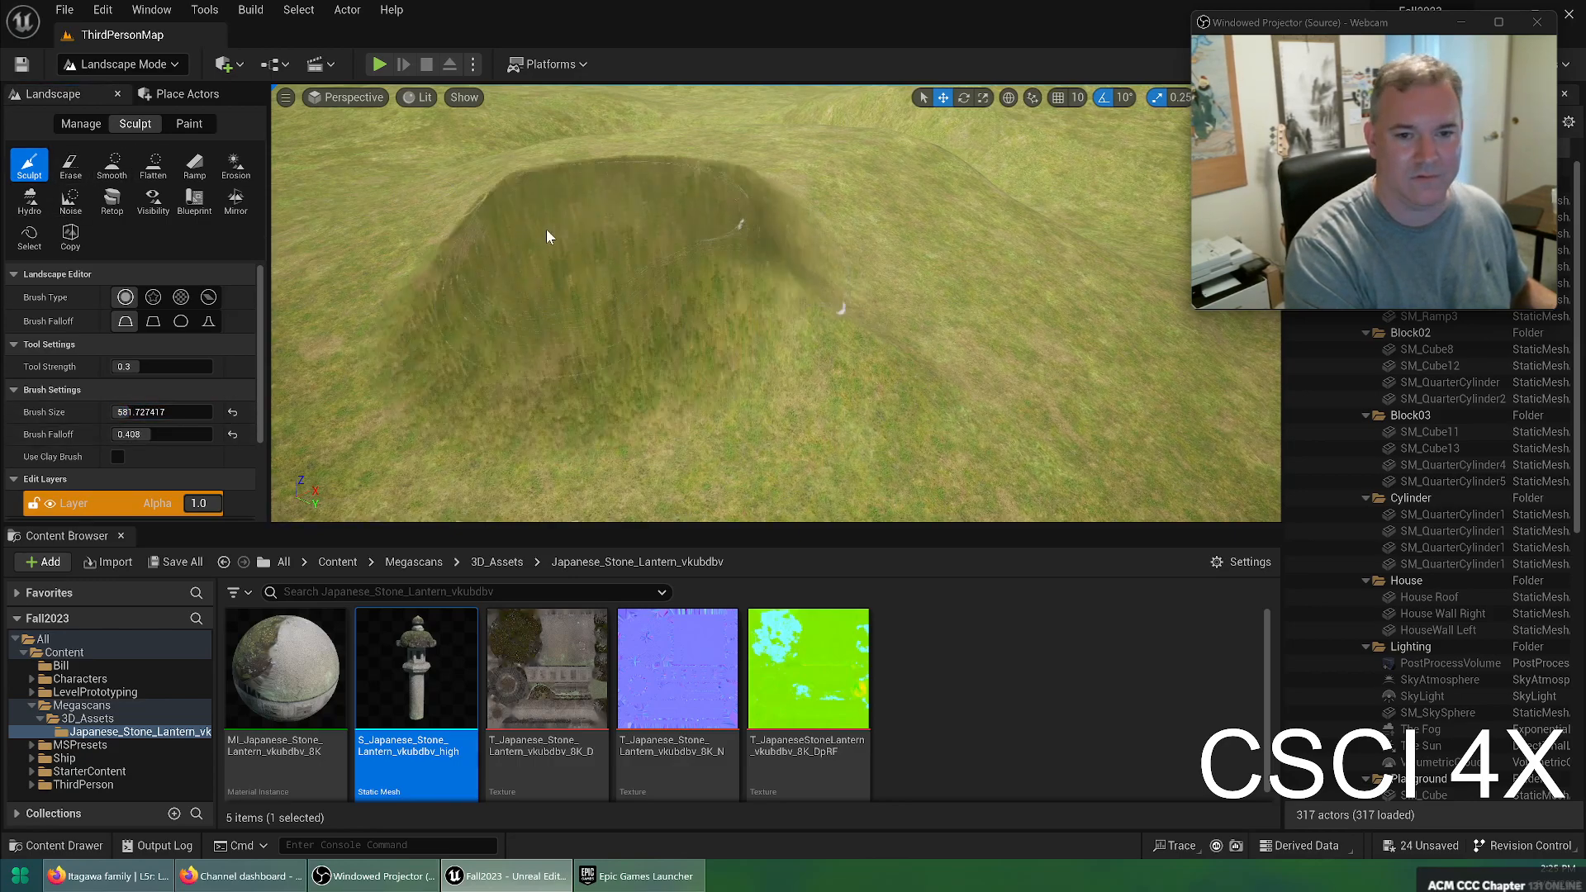
pyautogui.click(481, 372)
pyautogui.hotkey('ctrl', 'z')
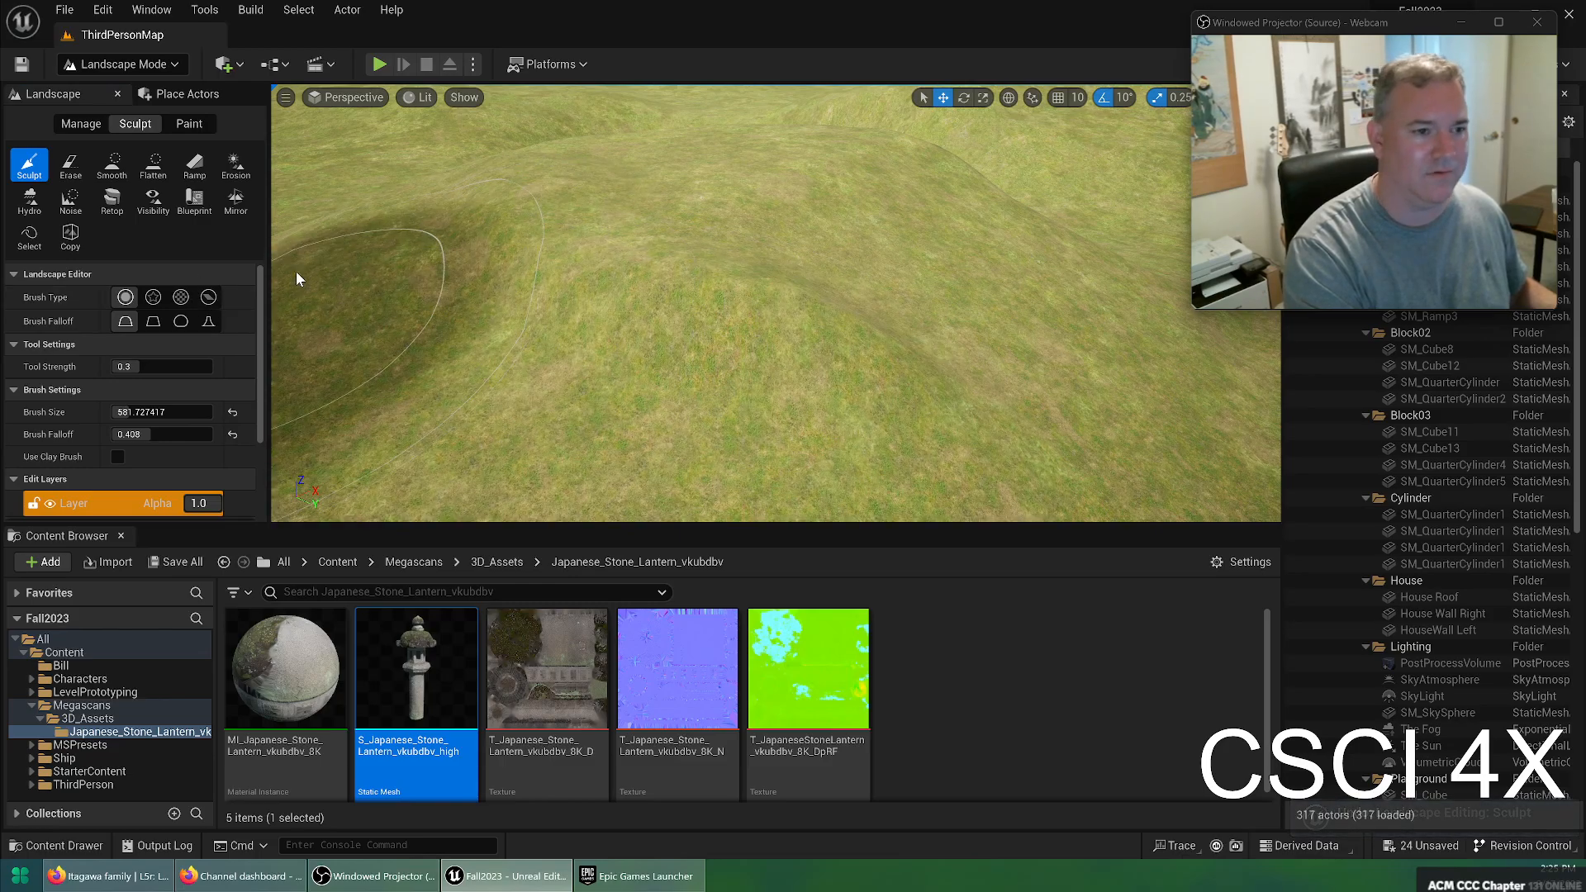
# Try roughening the grassy slope with the Noise tool in Both mode, and undo the stroke
pyautogui.click(71, 200)
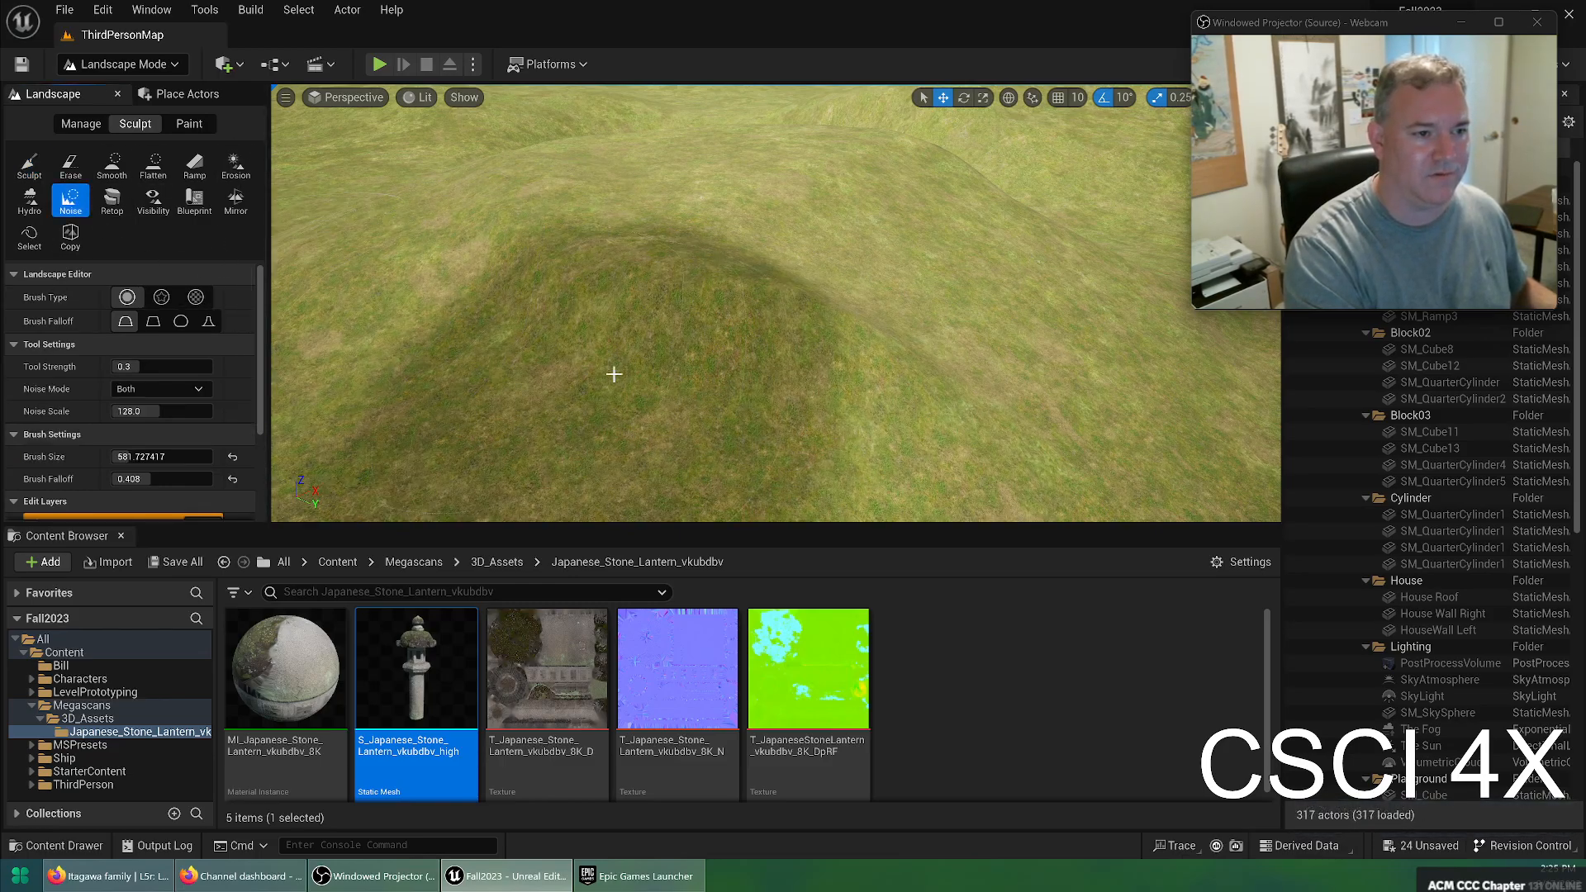
pyautogui.moveTo(404, 323)
pyautogui.mouseDown()
pyautogui.moveTo(581, 244)
pyautogui.moveTo(603, 133)
pyautogui.moveTo(488, 181)
pyautogui.moveTo(679, 195)
pyautogui.mouseUp()
pyautogui.moveTo(619, 263)
pyautogui.mouseDown(button='right')
pyautogui.moveTo(743, 314)
pyautogui.moveTo(694, 372)
pyautogui.moveTo(510, 488)
pyautogui.moveTo(628, 305)
pyautogui.moveTo(686, 348)
pyautogui.moveTo(661, 339)
pyautogui.moveTo(475, 428)
pyautogui.mouseUp(button='right')
pyautogui.hotkey('ctrl', 'z')
# Set the Noise tool's mode to Add and its brush size to 8192 for the open plain
pyautogui.click(151, 421)
pyautogui.moveTo(538, 322); pyautogui.dragTo(347, 302, button='right')
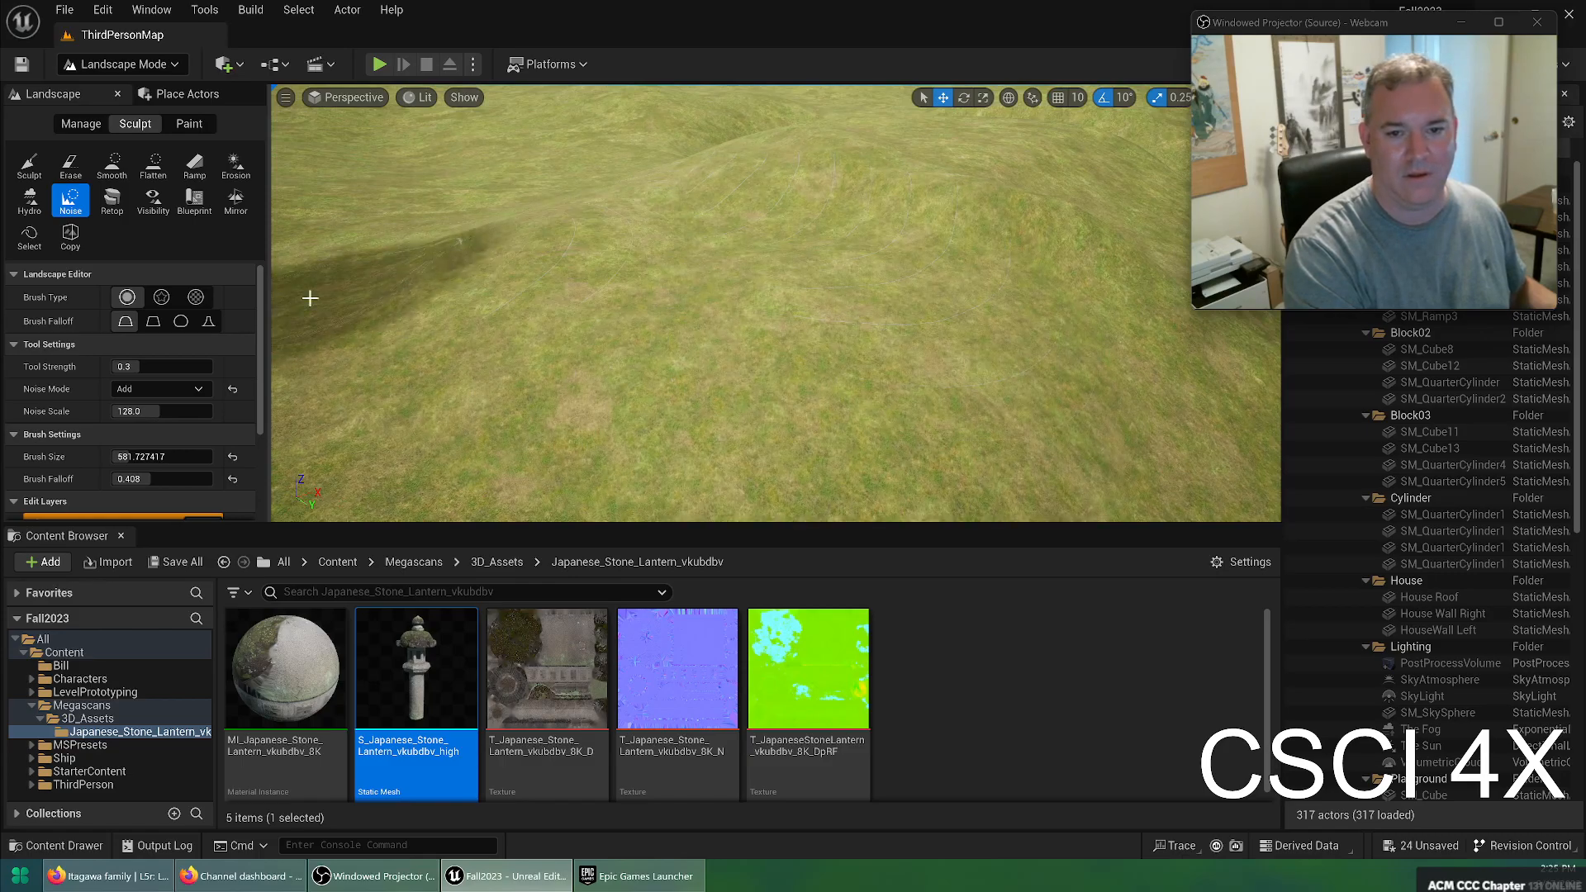
pyautogui.moveTo(826, 345)
pyautogui.mouseDown(button='right')
pyautogui.moveTo(785, 322)
pyautogui.moveTo(736, 231)
pyautogui.moveTo(735, 273)
pyautogui.mouseUp(button='right')
pyautogui.press('w')
pyautogui.moveTo(156, 456); pyautogui.dragTo(217, 456)
pyautogui.press('w')
pyautogui.moveTo(578, 285)
pyautogui.mouseDown(button='right')
pyautogui.moveTo(549, 248)
pyautogui.moveTo(545, 285)
pyautogui.moveTo(541, 269)
pyautogui.mouseUp(button='right')
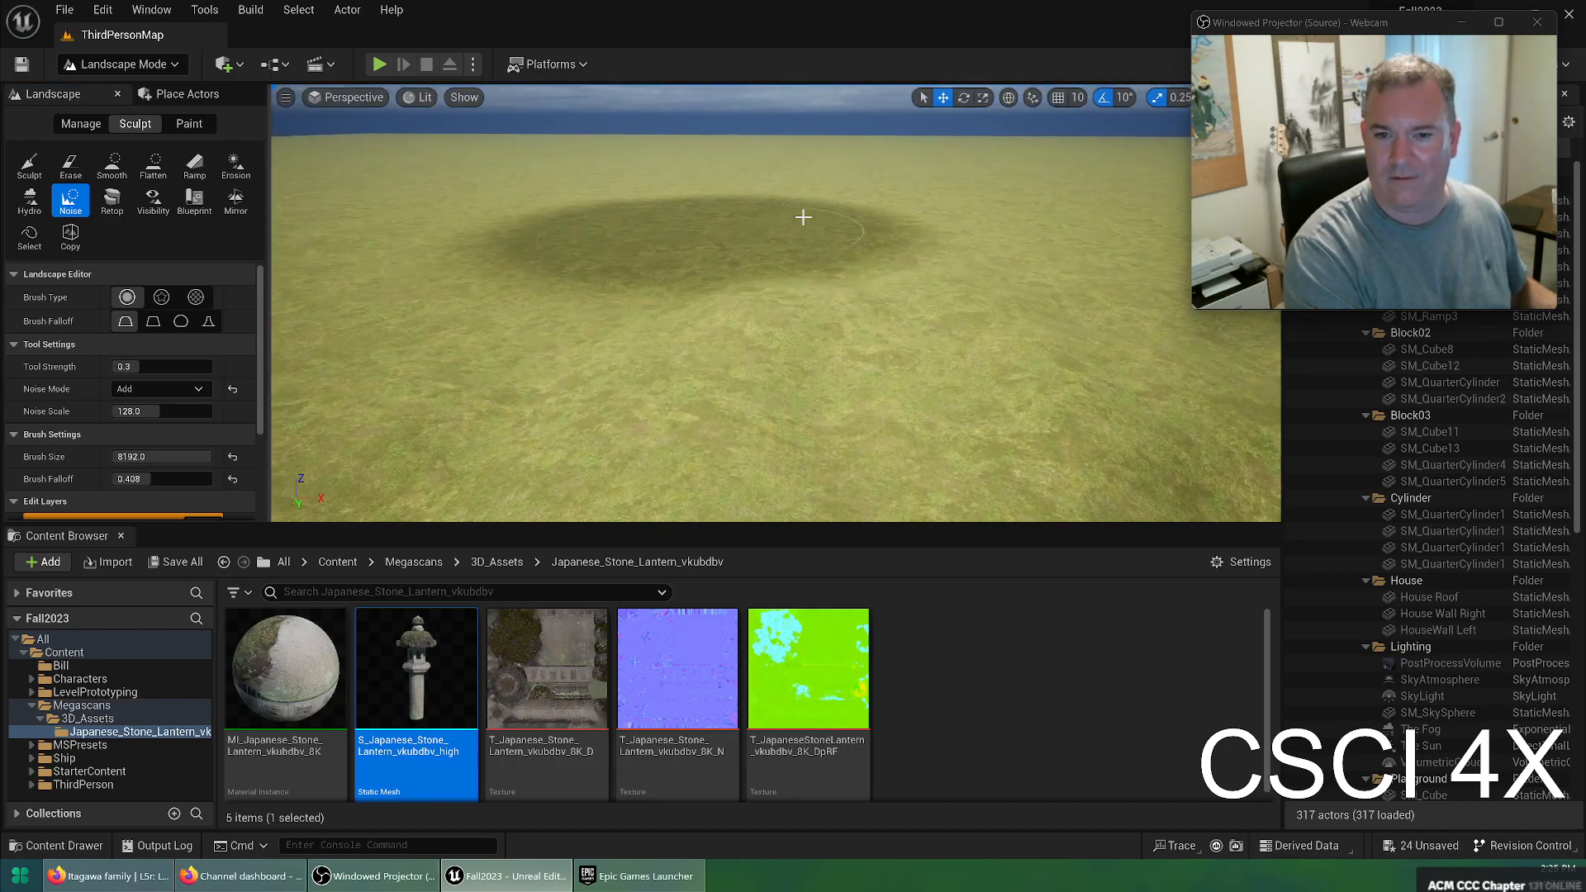
# Try large noise strokes on the open plain at tool strength 0.3, and undo them
pyautogui.moveTo(808, 191)
pyautogui.mouseDown()
pyautogui.moveTo(903, 166)
pyautogui.moveTo(890, 213)
pyautogui.moveTo(489, 228)
pyautogui.mouseUp()
pyautogui.hotkey('ctrl', 'z')
pyautogui.hotkey('ctrl', 'z')
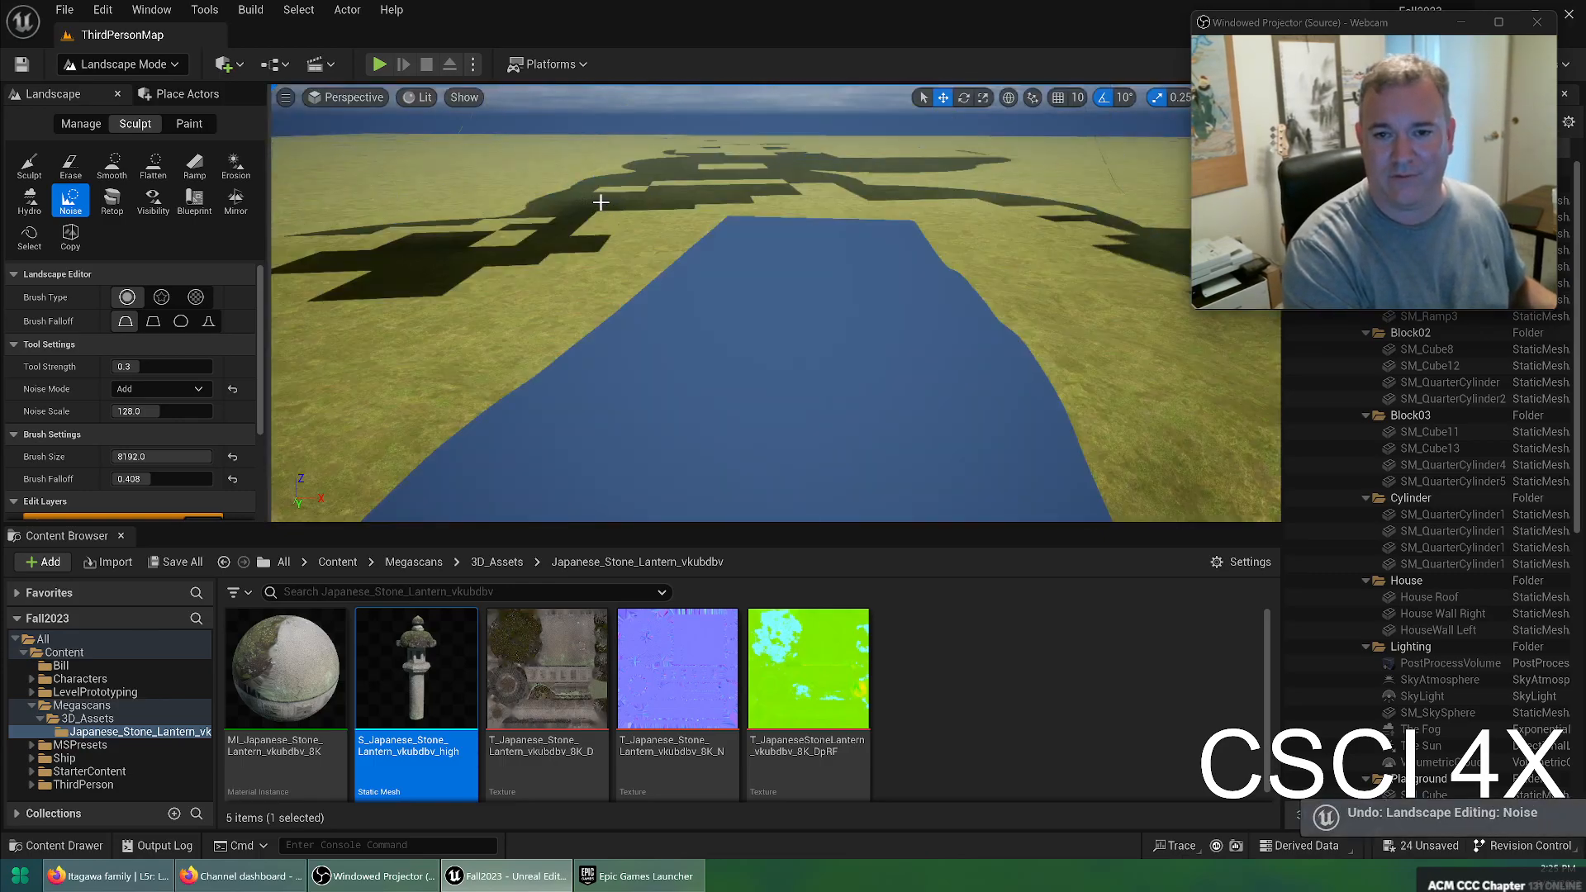
pyautogui.moveTo(861, 188)
pyautogui.mouseDown()
pyautogui.moveTo(711, 239)
pyautogui.moveTo(729, 262)
pyautogui.mouseUp()
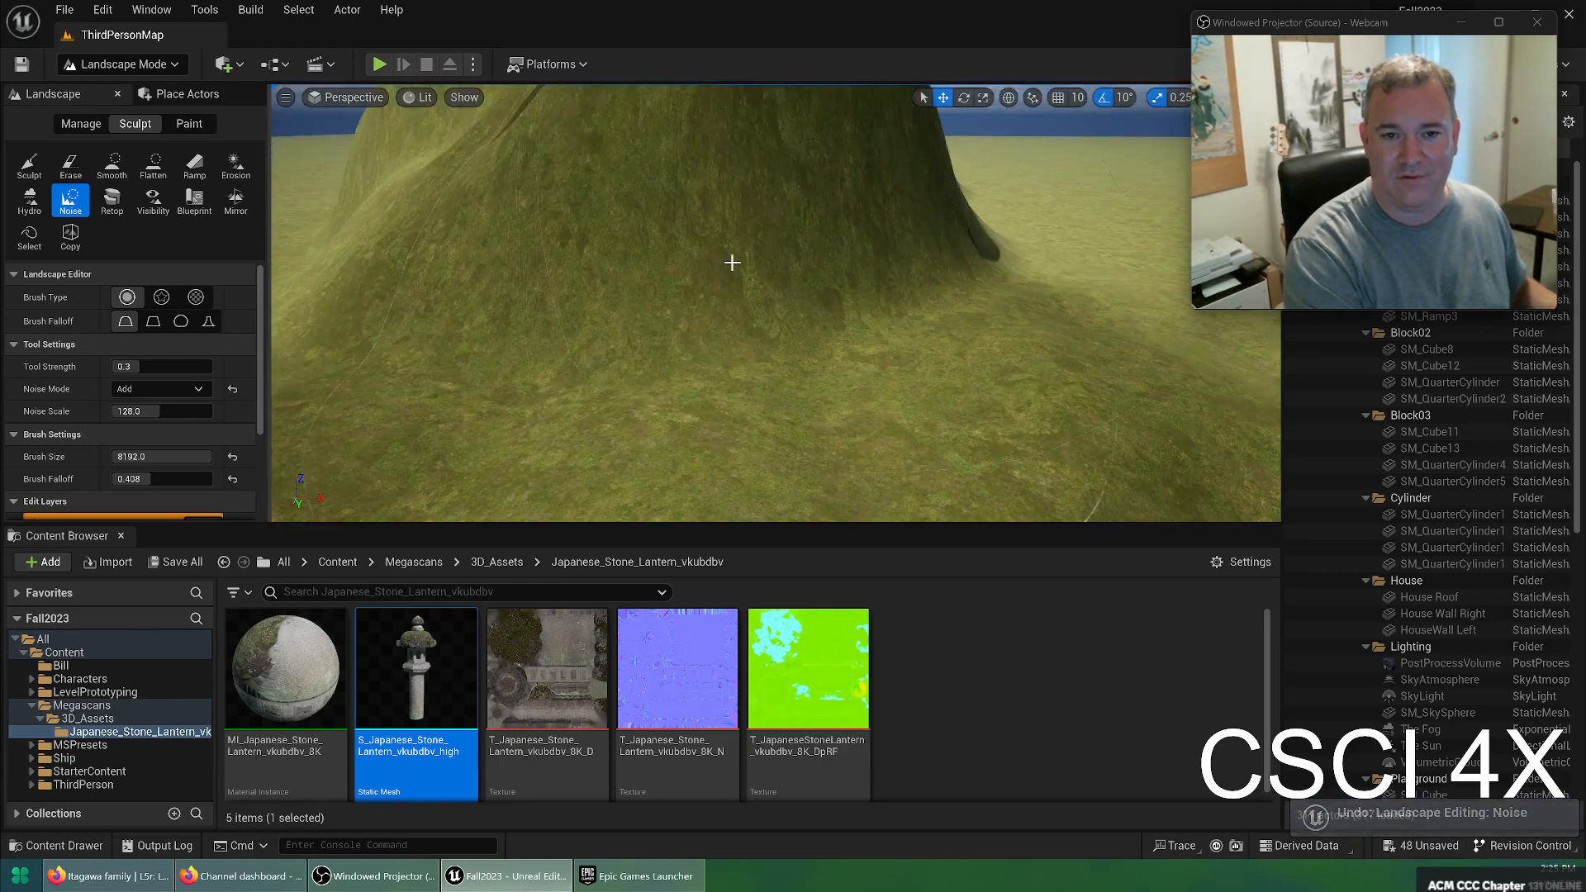
pyautogui.hotkey('ctrl', 'z')
pyautogui.hotkey('ctrl', 'z')
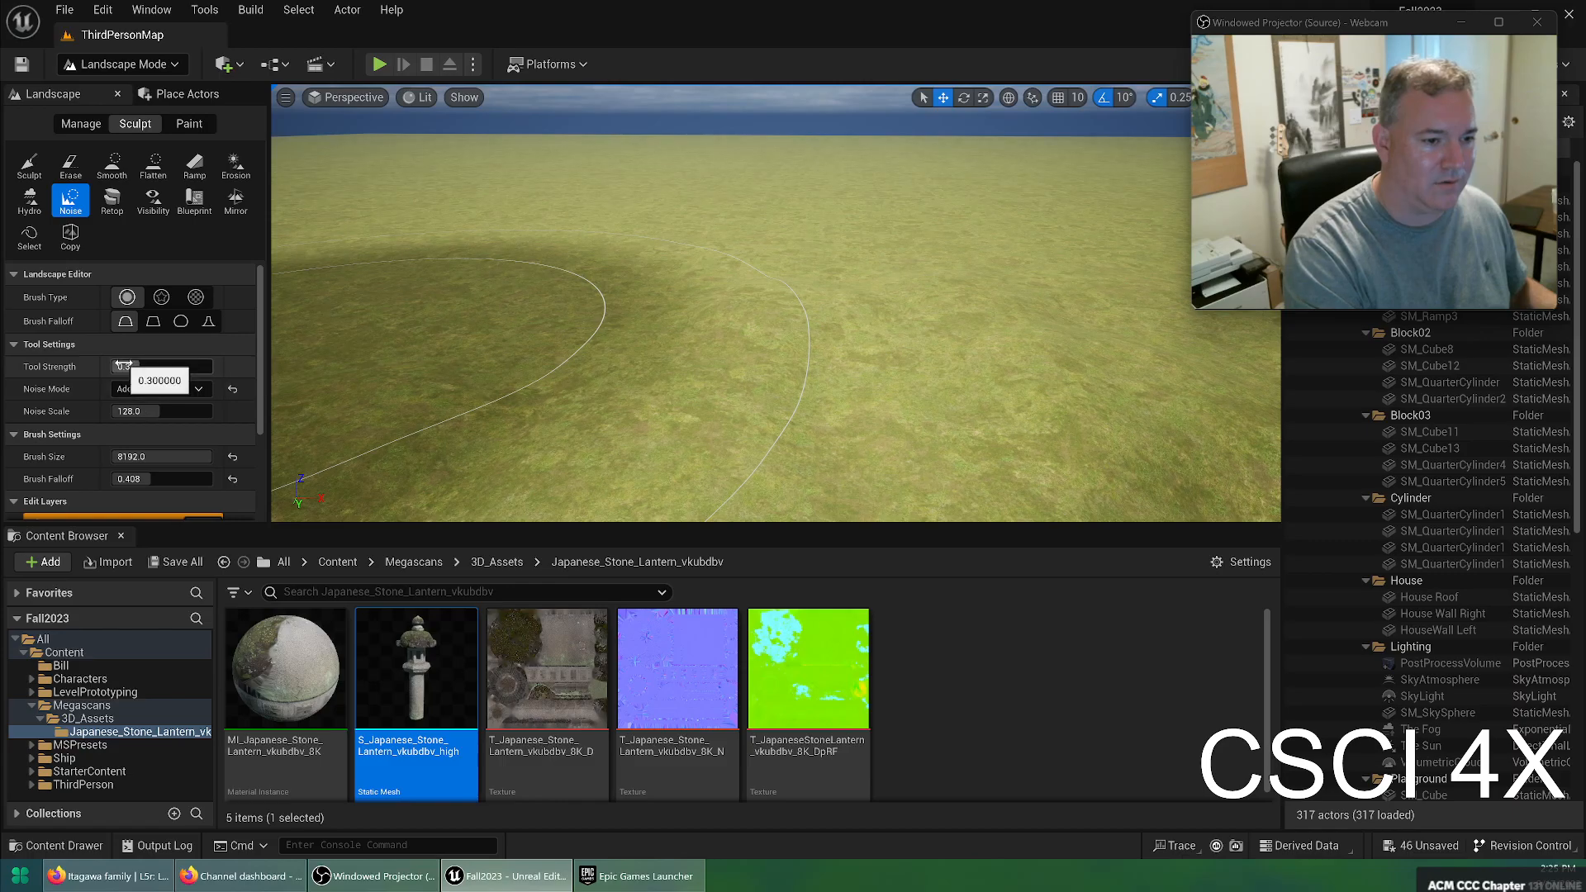
# Reduce the noise tool strength to 0.096 and raise bumpy hills across the distant plain
pyautogui.moveTo(462, 273)
pyautogui.mouseDown()
pyautogui.moveTo(449, 163)
pyautogui.moveTo(839, 170)
pyautogui.moveTo(566, 198)
pyautogui.mouseUp()
pyautogui.hotkey('ctrl', 'z')
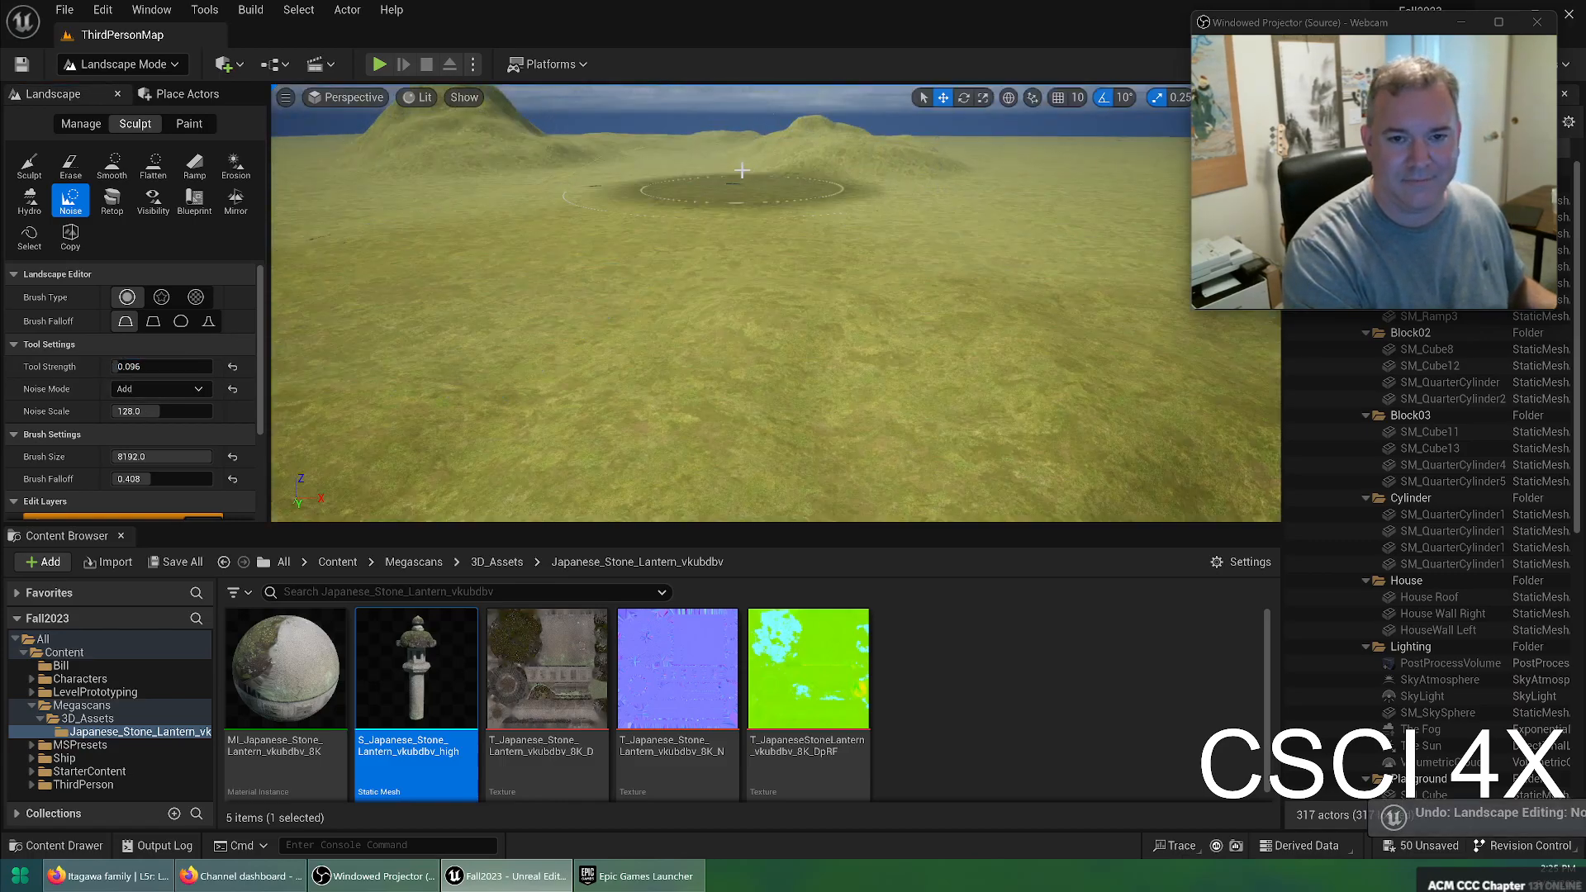
pyautogui.moveTo(946, 195); pyautogui.dragTo(1013, 166, button='right')
pyautogui.moveTo(1088, 206)
pyautogui.mouseDown()
pyautogui.moveTo(1027, 213)
pyautogui.moveTo(1078, 249)
pyautogui.moveTo(1033, 240)
pyautogui.mouseUp()
pyautogui.moveTo(1033, 240); pyautogui.dragTo(967, 248, button='right')
pyautogui.moveTo(1147, 128)
pyautogui.mouseDown(button='right')
pyautogui.moveTo(998, 136)
pyautogui.moveTo(1047, 140)
pyautogui.mouseUp(button='right')
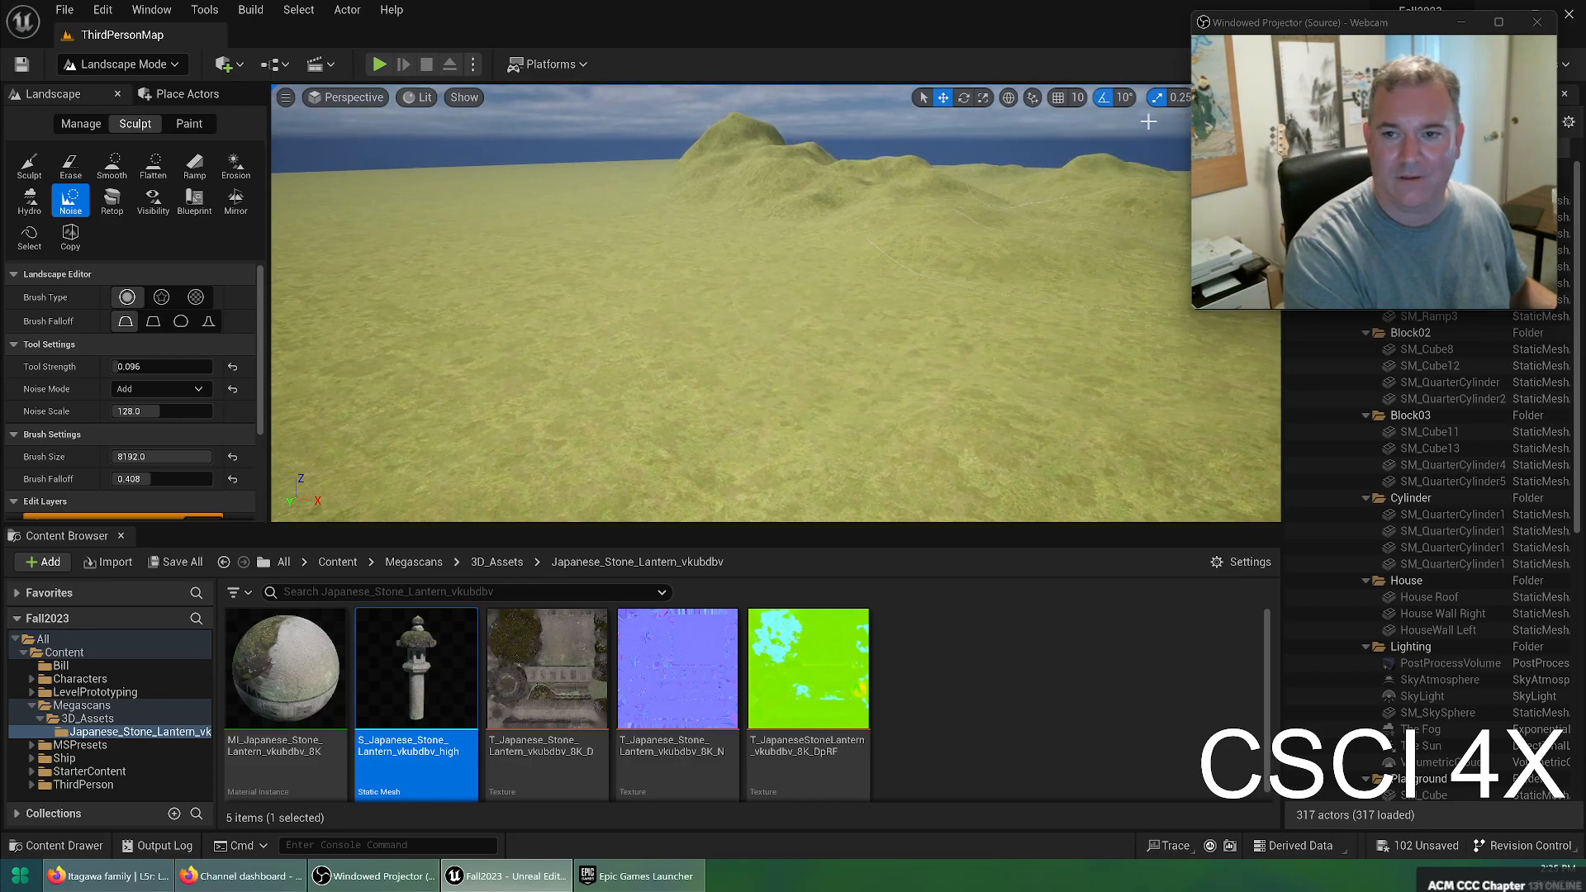
# Set the viewport camera speed to 8 and fly up over the landscape
pyautogui.moveTo(1304, 31); pyautogui.dragTo(1281, 148)
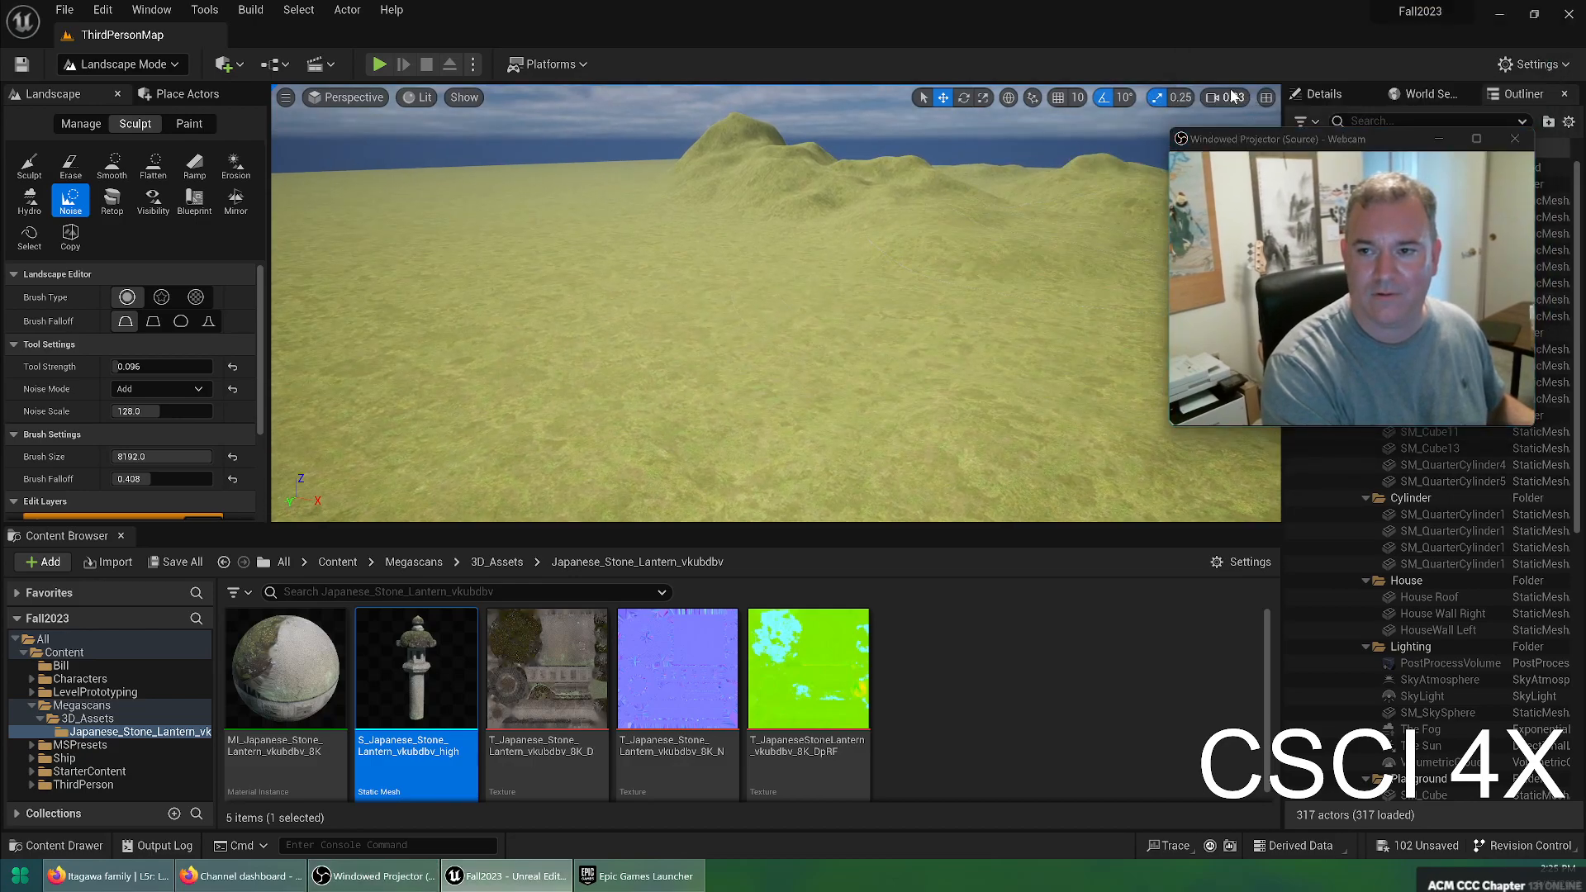
pyautogui.click(1214, 98)
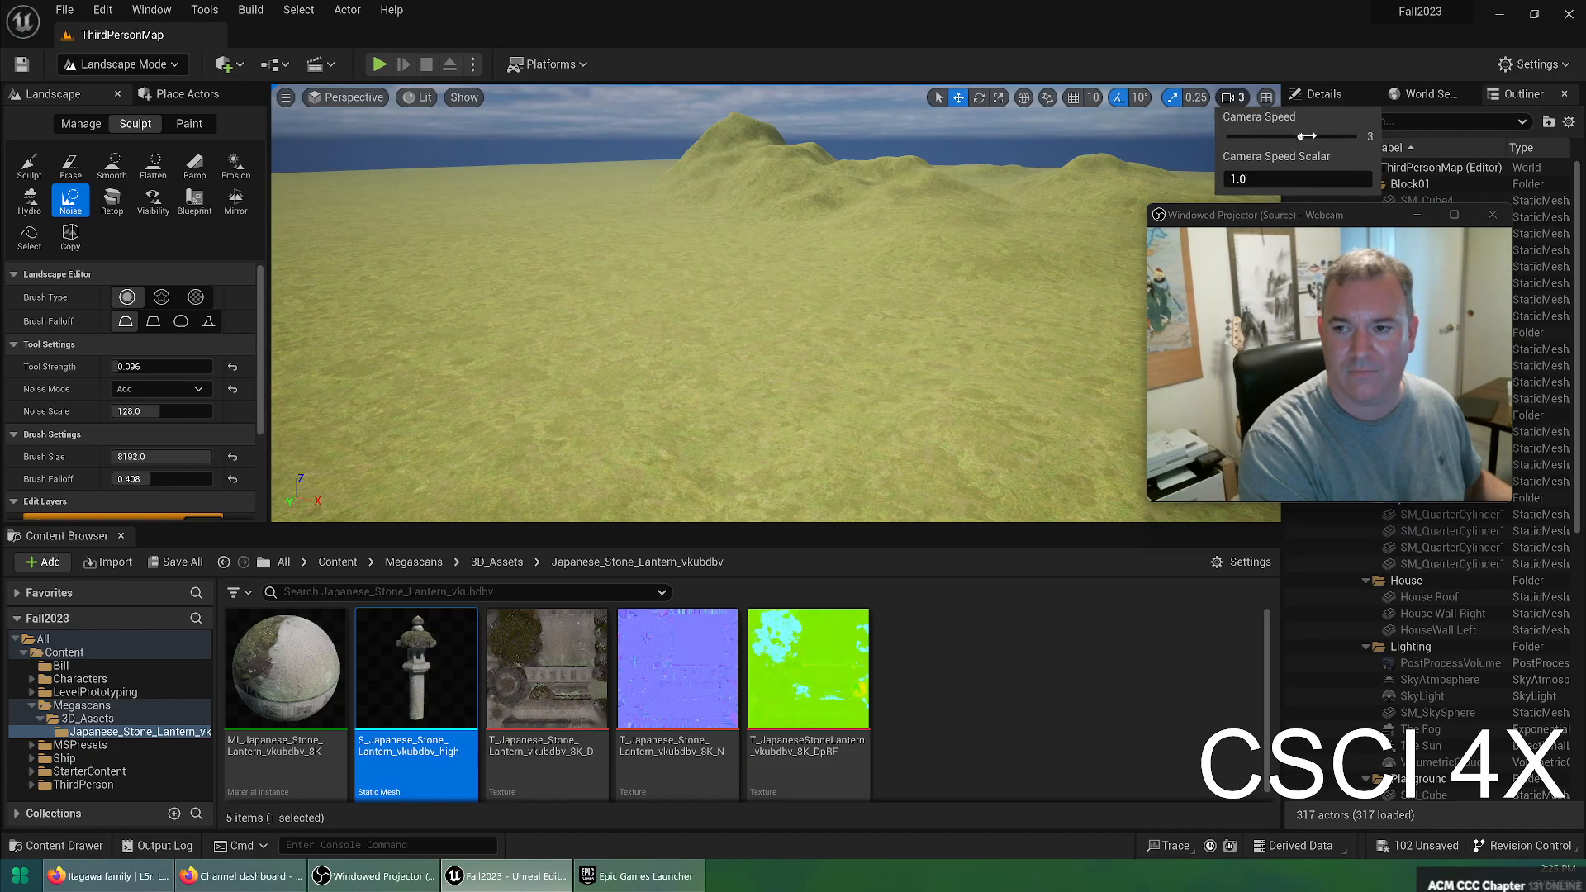
pyautogui.moveTo(977, 266)
pyautogui.mouseDown(button='right')
pyautogui.moveTo(976, 347)
pyautogui.moveTo(992, 297)
pyautogui.moveTo(1025, 355)
pyautogui.moveTo(1083, 314)
pyautogui.moveTo(827, 188)
pyautogui.mouseUp(button='right')
pyautogui.press('w')
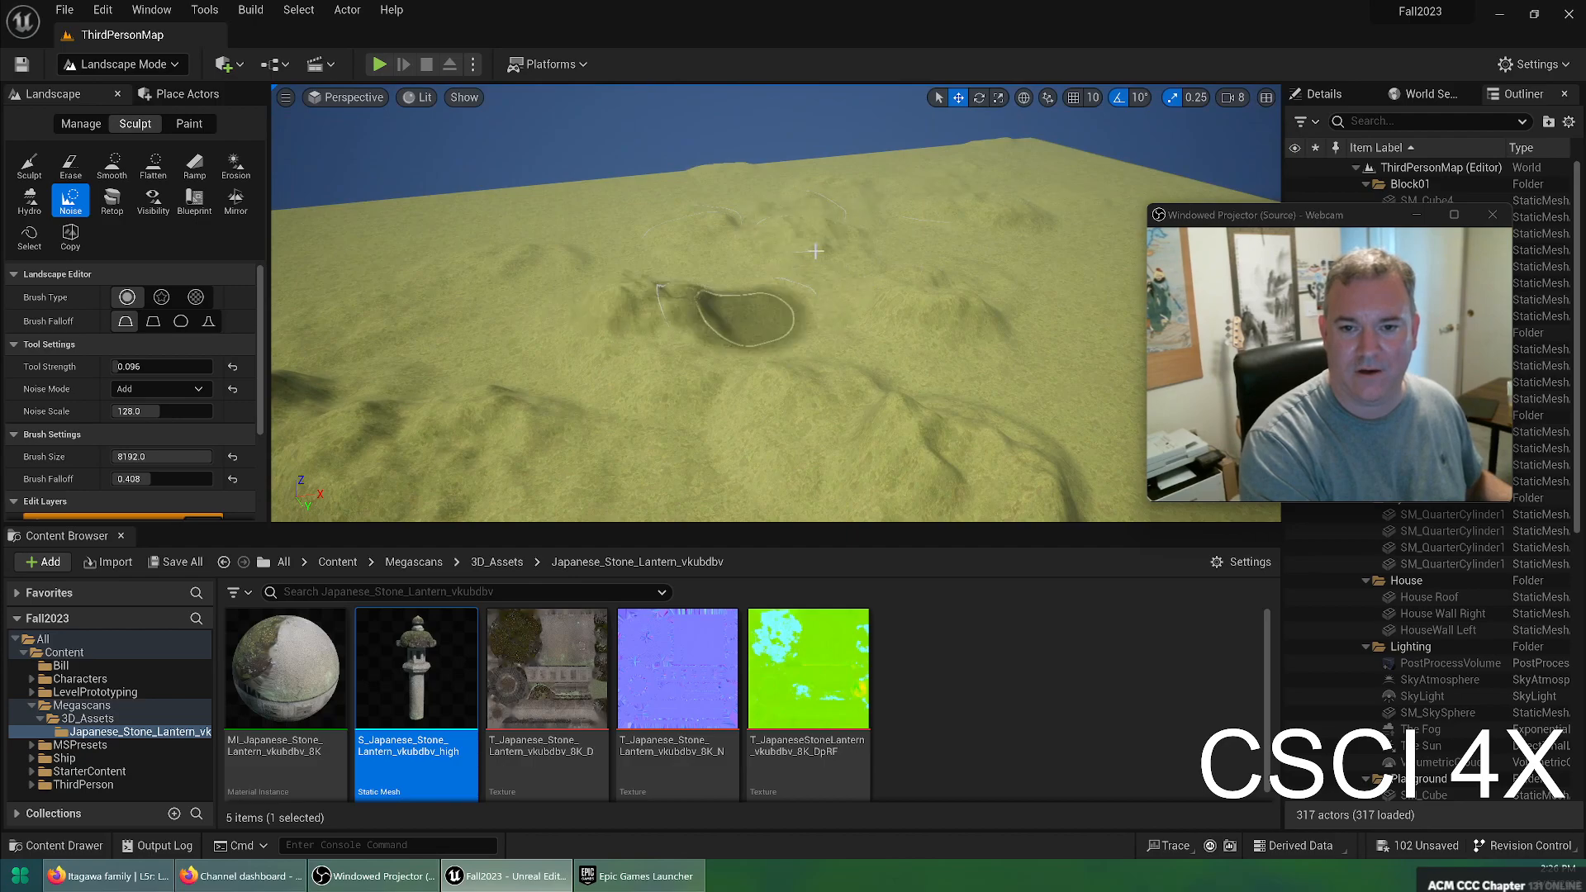
# Spread more noise hills across the landscape using Add mode at brush size 8192
pyautogui.moveTo(1038, 414); pyautogui.dragTo(1047, 220)
pyautogui.rightClick(752, 269)
pyautogui.moveTo(898, 272); pyautogui.dragTo(579, 223, button='right')
pyautogui.moveTo(800, 423); pyautogui.dragTo(698, 228)
# Switch the noise mode to Both and brush uneven peaks and dips into the terrain
pyautogui.click(198, 389)
pyautogui.click(160, 417)
pyautogui.moveTo(480, 372); pyautogui.dragTo(637, 343)
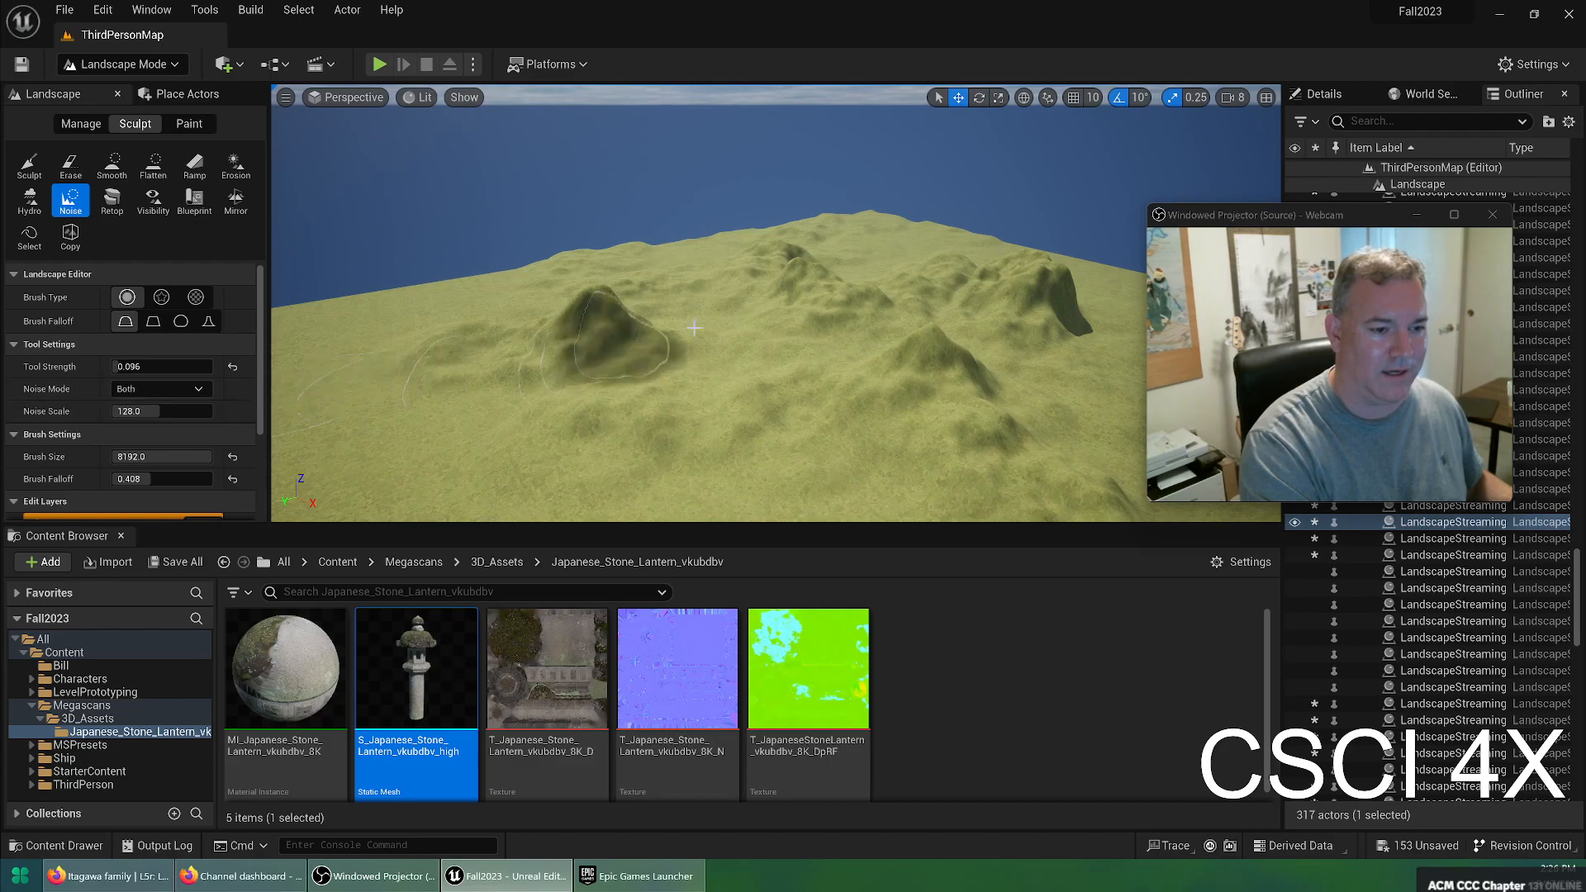
# Set the noise brush size to 16000 and roughen wide stretches of the landscape into rugged mountains
pyautogui.moveTo(719, 299); pyautogui.dragTo(471, 299, button='right')
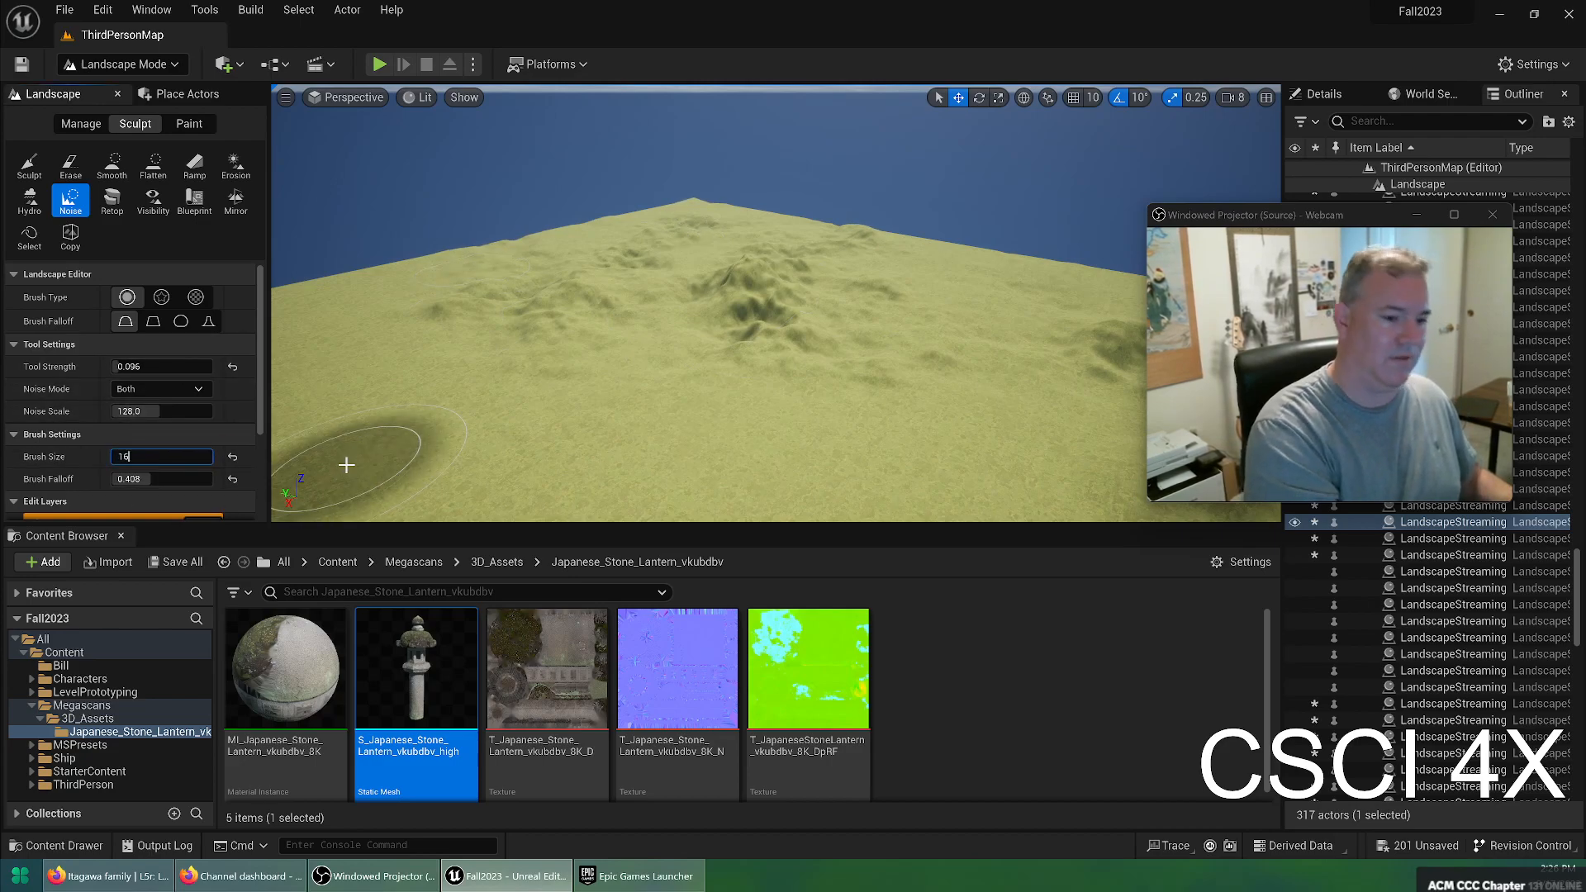
pyautogui.moveTo(346, 465)
pyautogui.mouseDown()
pyautogui.moveTo(1009, 400)
pyautogui.moveTo(672, 372)
pyautogui.moveTo(895, 218)
pyautogui.mouseUp()
pyautogui.moveTo(964, 296); pyautogui.dragTo(768, 372, button='right')
pyautogui.moveTo(806, 329)
pyautogui.mouseDown()
pyautogui.moveTo(619, 247)
pyautogui.moveTo(555, 175)
pyautogui.moveTo(407, 368)
pyautogui.moveTo(433, 341)
pyautogui.mouseUp()
pyautogui.rightClick(541, 332)
pyautogui.moveTo(832, 315)
pyautogui.mouseDown(button='right')
pyautogui.moveTo(702, 347)
pyautogui.moveTo(702, 397)
pyautogui.mouseUp(button='right')
pyautogui.moveTo(744, 190)
pyautogui.mouseDown()
pyautogui.moveTo(578, 166)
pyautogui.moveTo(335, 252)
pyautogui.mouseUp()
pyautogui.moveTo(880, 383); pyautogui.dragTo(744, 273, button='right')
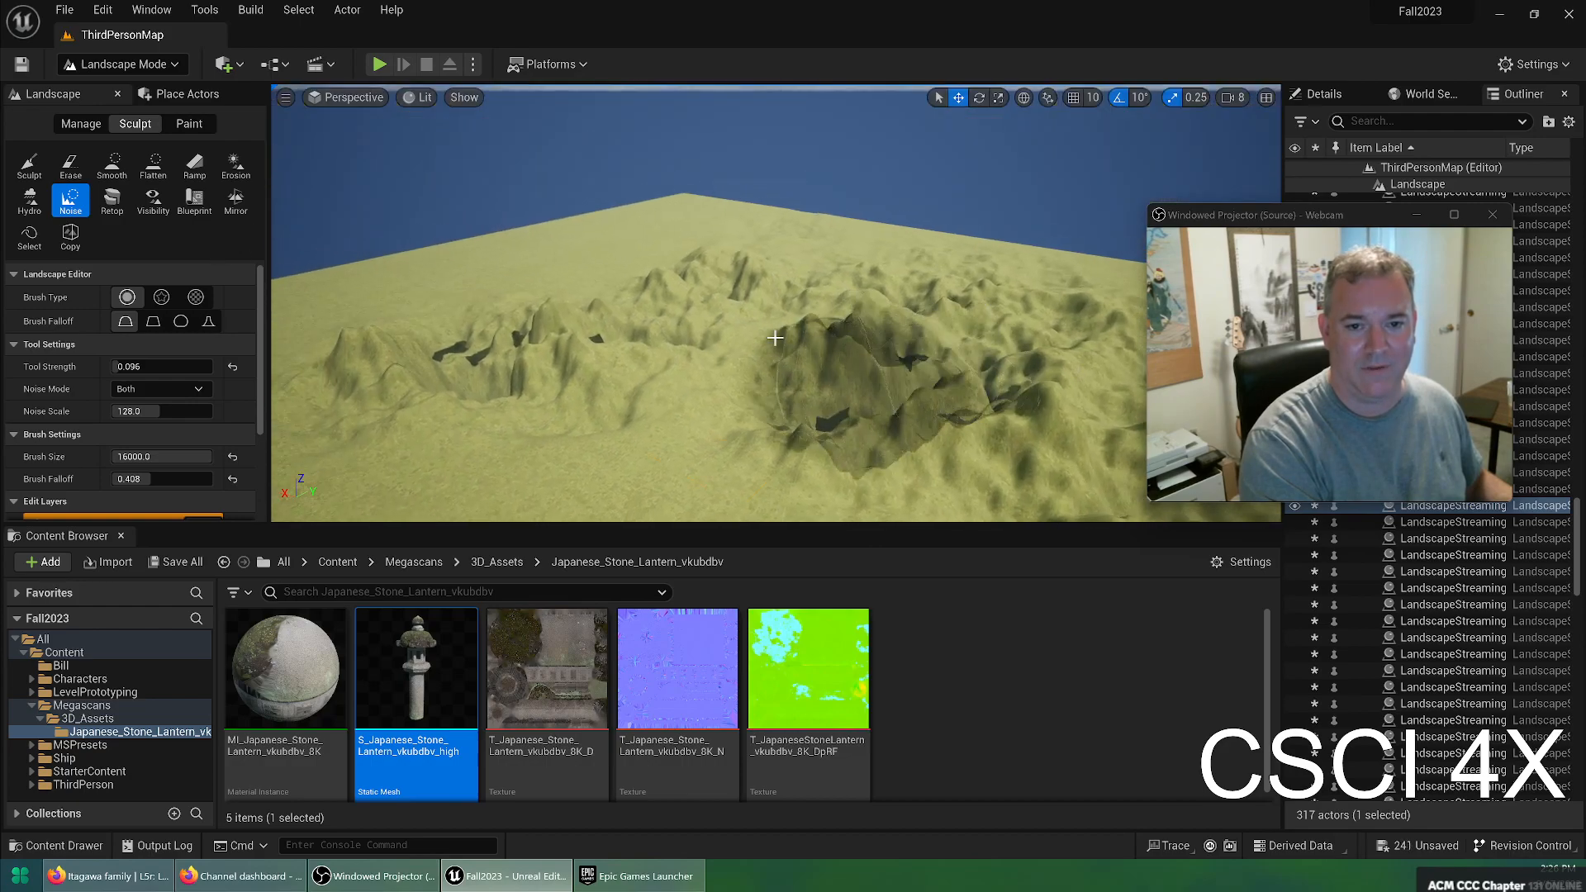
# Extend the noise terrain over the remaining smooth areas toward the landscape's far edges
pyautogui.moveTo(604, 233)
pyautogui.mouseDown()
pyautogui.moveTo(369, 329)
pyautogui.moveTo(413, 384)
pyautogui.moveTo(984, 369)
pyautogui.moveTo(874, 360)
pyautogui.moveTo(677, 389)
pyautogui.mouseUp()
pyautogui.moveTo(677, 389)
pyautogui.mouseDown(button='right')
pyautogui.moveTo(578, 413)
pyautogui.moveTo(430, 388)
pyautogui.moveTo(297, 330)
pyautogui.moveTo(409, 355)
pyautogui.mouseUp(button='right')
pyautogui.moveTo(686, 273); pyautogui.dragTo(669, 301)
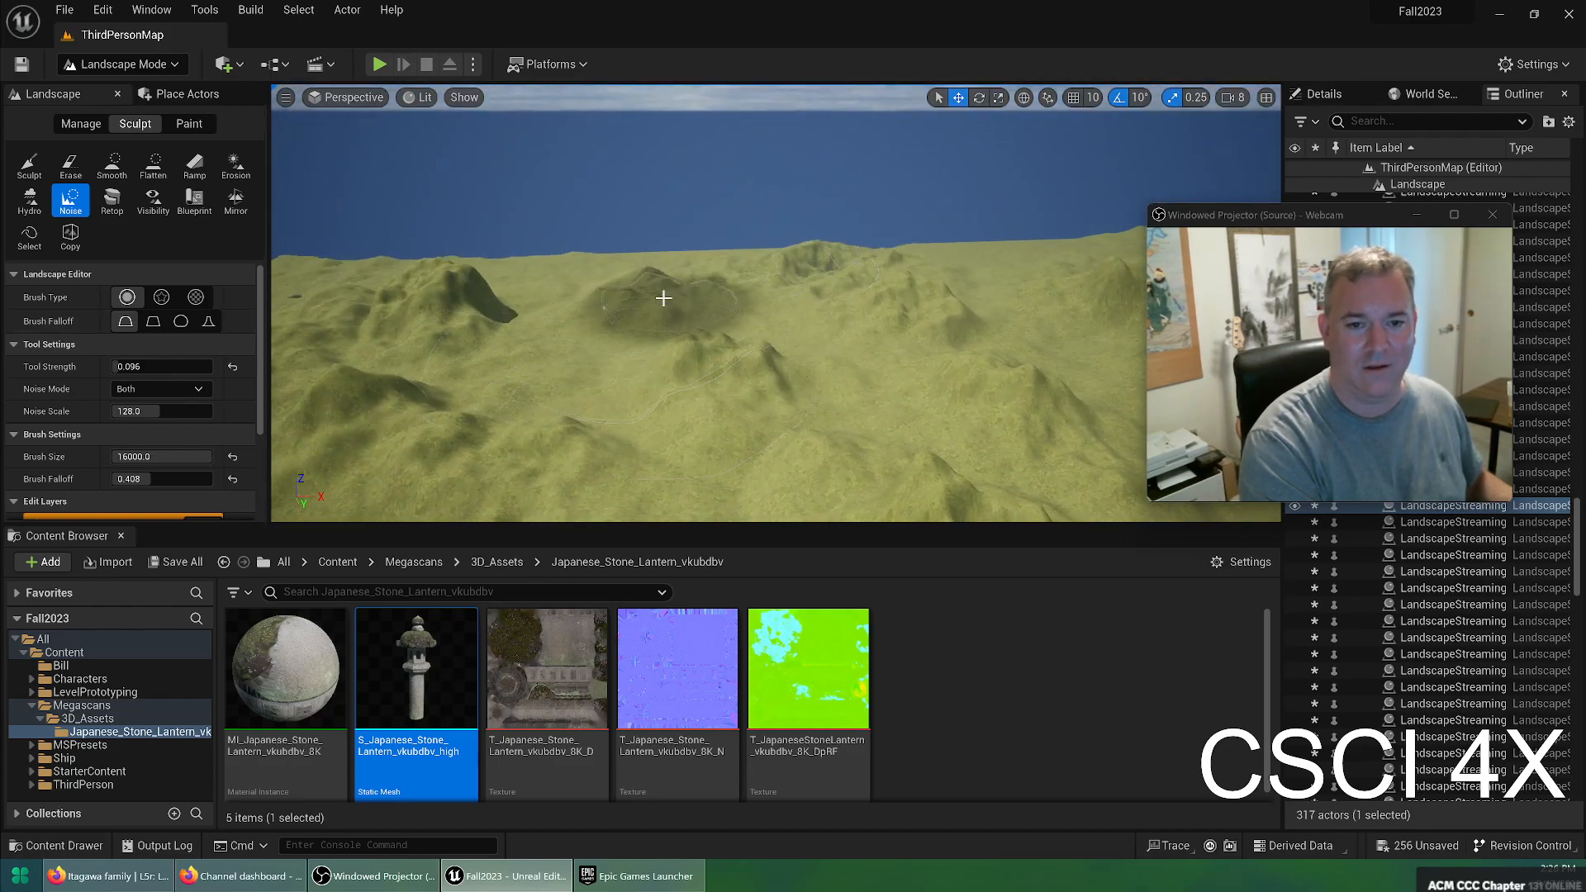
pyautogui.moveTo(892, 291); pyautogui.dragTo(791, 297, button='right')
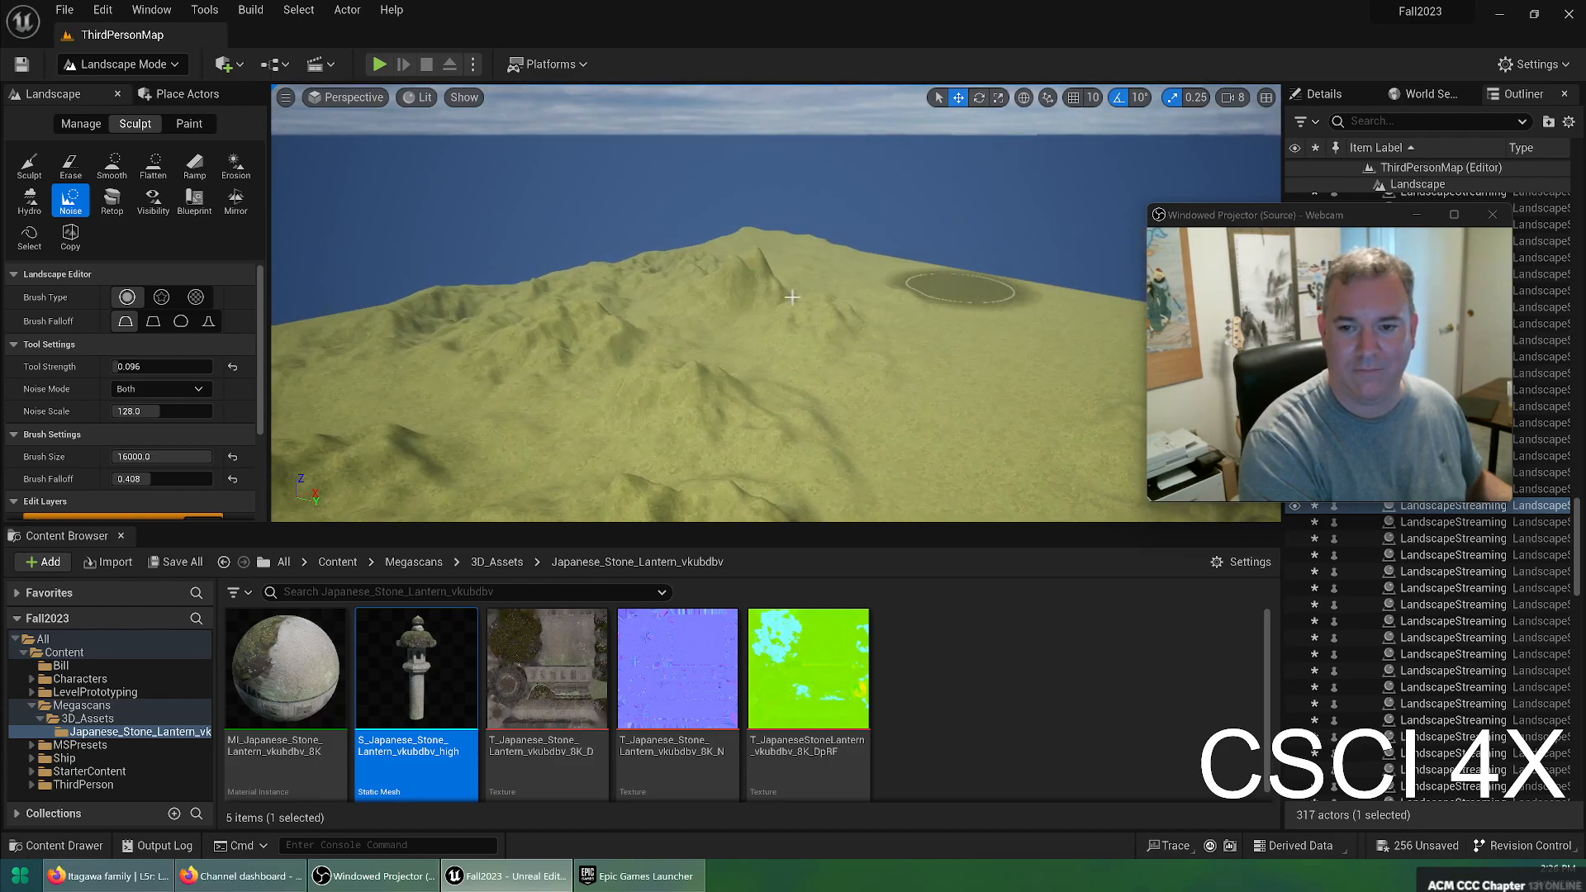
pyautogui.moveTo(789, 275)
pyautogui.mouseDown()
pyautogui.moveTo(920, 454)
pyautogui.moveTo(729, 287)
pyautogui.mouseUp()
# Erode the steep rugged slopes on both sides of the flat valley with the Erosion tool
pyautogui.moveTo(623, 509); pyautogui.dragTo(884, 562, button='right')
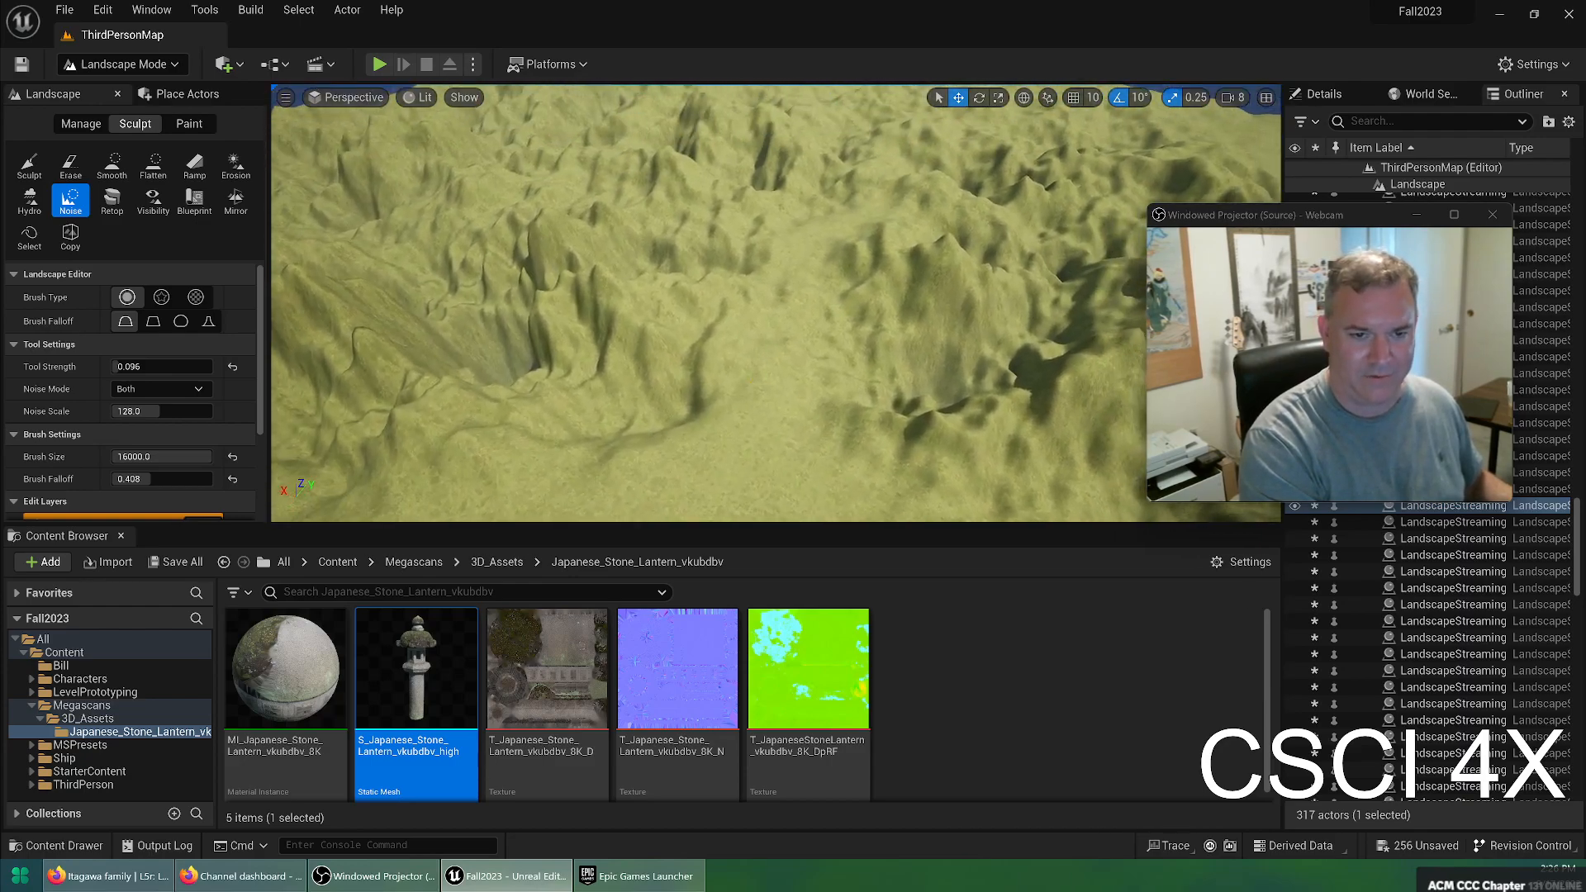
pyautogui.click(114, 165)
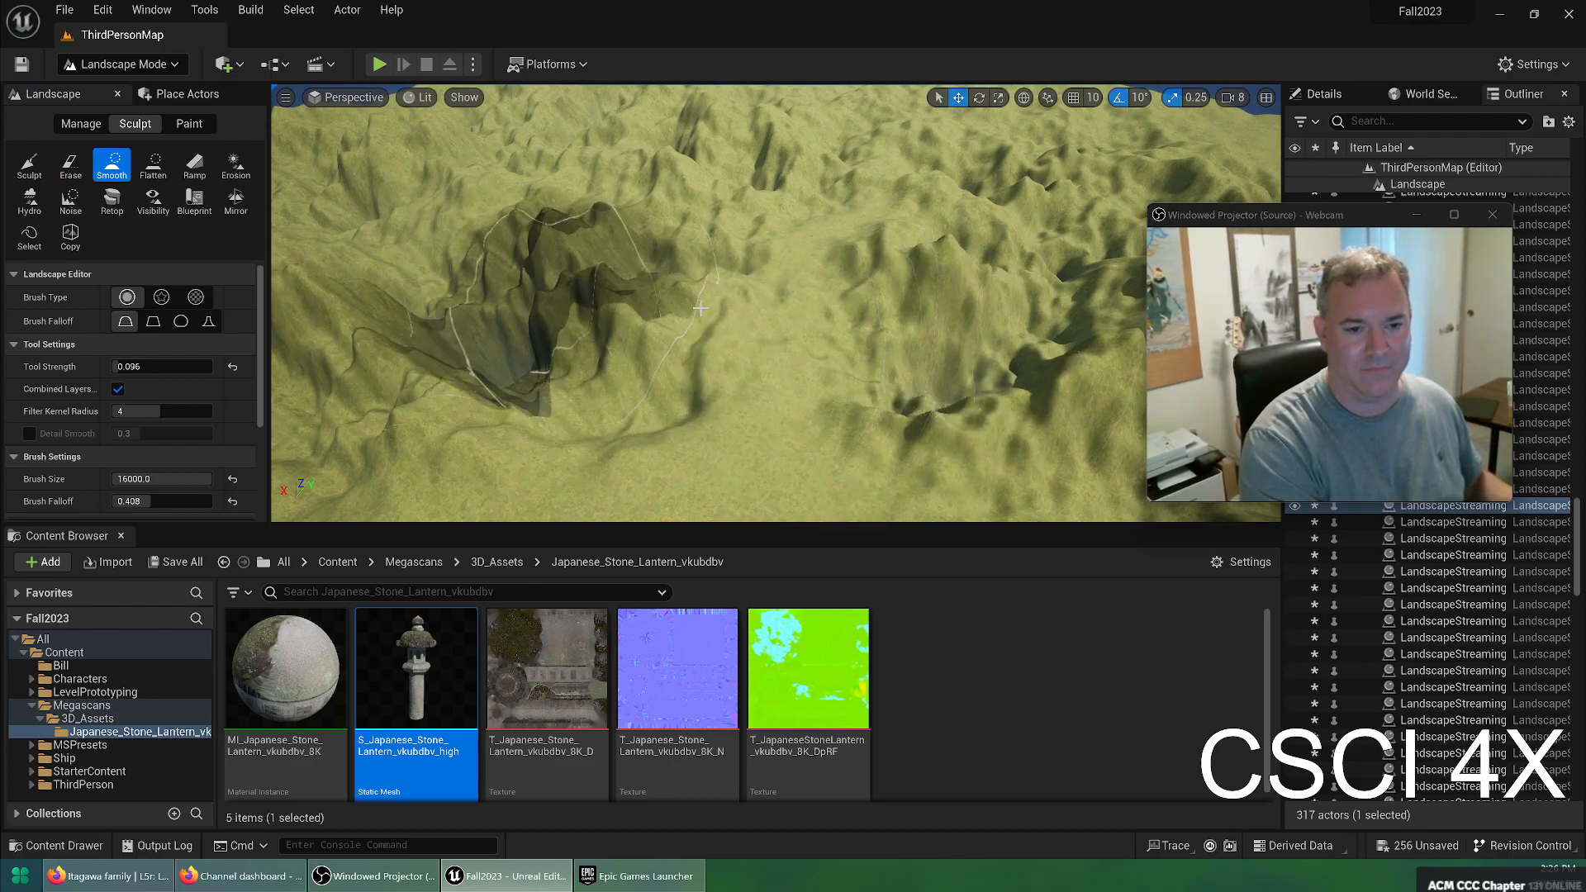
pyautogui.click(234, 165)
pyautogui.moveTo(526, 241)
pyautogui.mouseDown()
pyautogui.moveTo(606, 255)
pyautogui.moveTo(706, 370)
pyautogui.moveTo(1062, 339)
pyautogui.mouseUp()
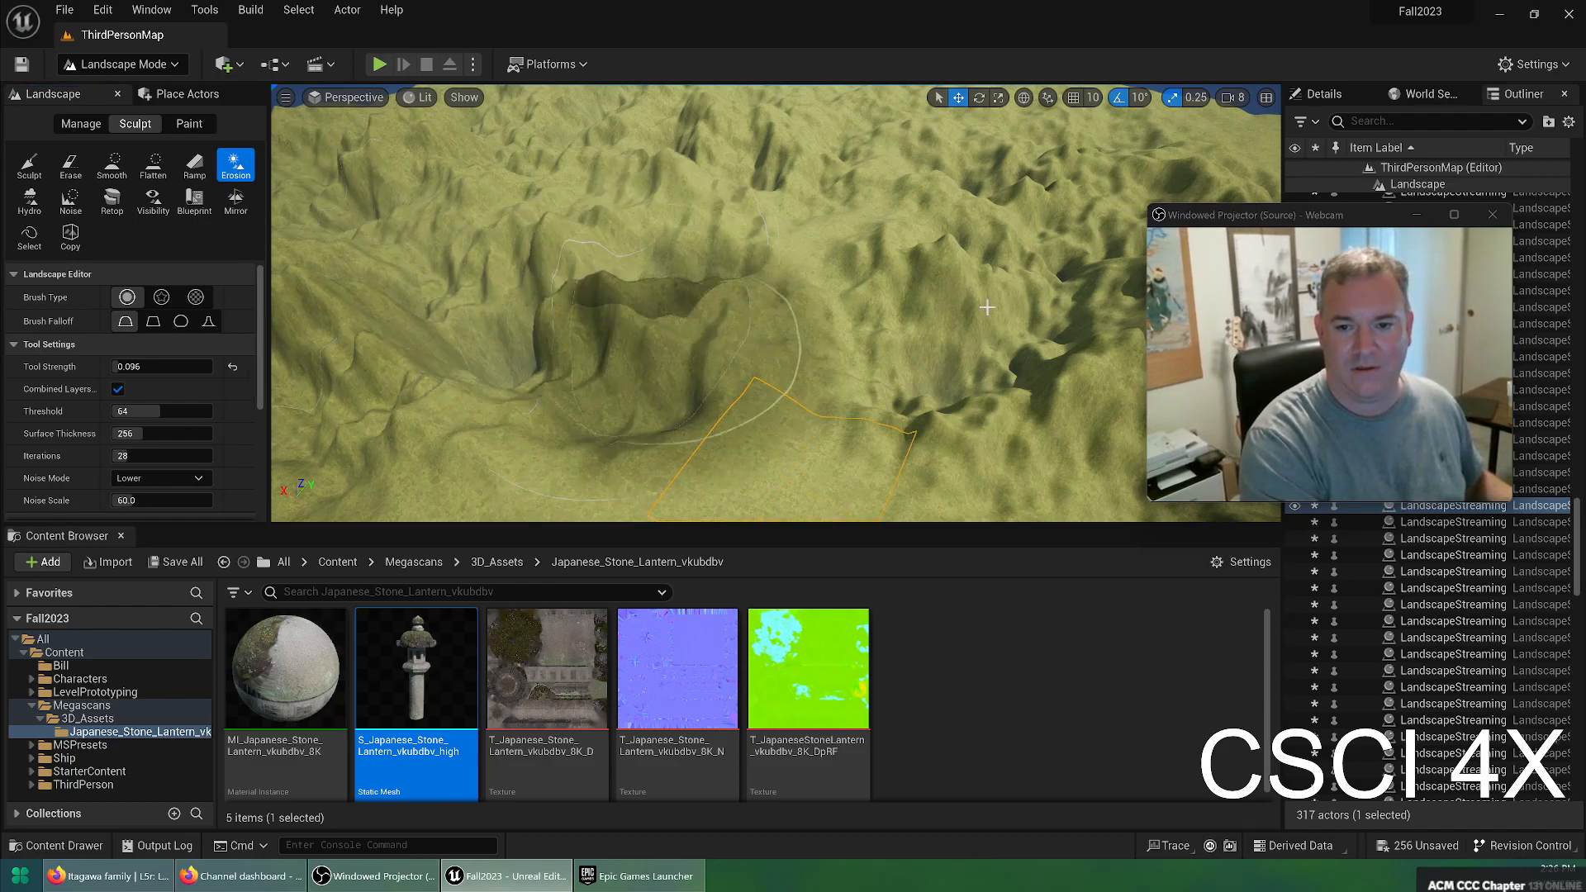
# Wear down the mountain peaks and neighbouring ridges with further Erosion strokes at strength 0.096
pyautogui.moveTo(1072, 420)
pyautogui.mouseDown(button='right')
pyautogui.moveTo(1276, 471)
pyautogui.moveTo(1314, 438)
pyautogui.moveTo(1273, 422)
pyautogui.moveTo(1231, 467)
pyautogui.moveTo(1256, 438)
pyautogui.moveTo(975, 372)
pyautogui.moveTo(684, 454)
pyautogui.mouseUp(button='right')
pyautogui.press('w')
pyautogui.press('w')
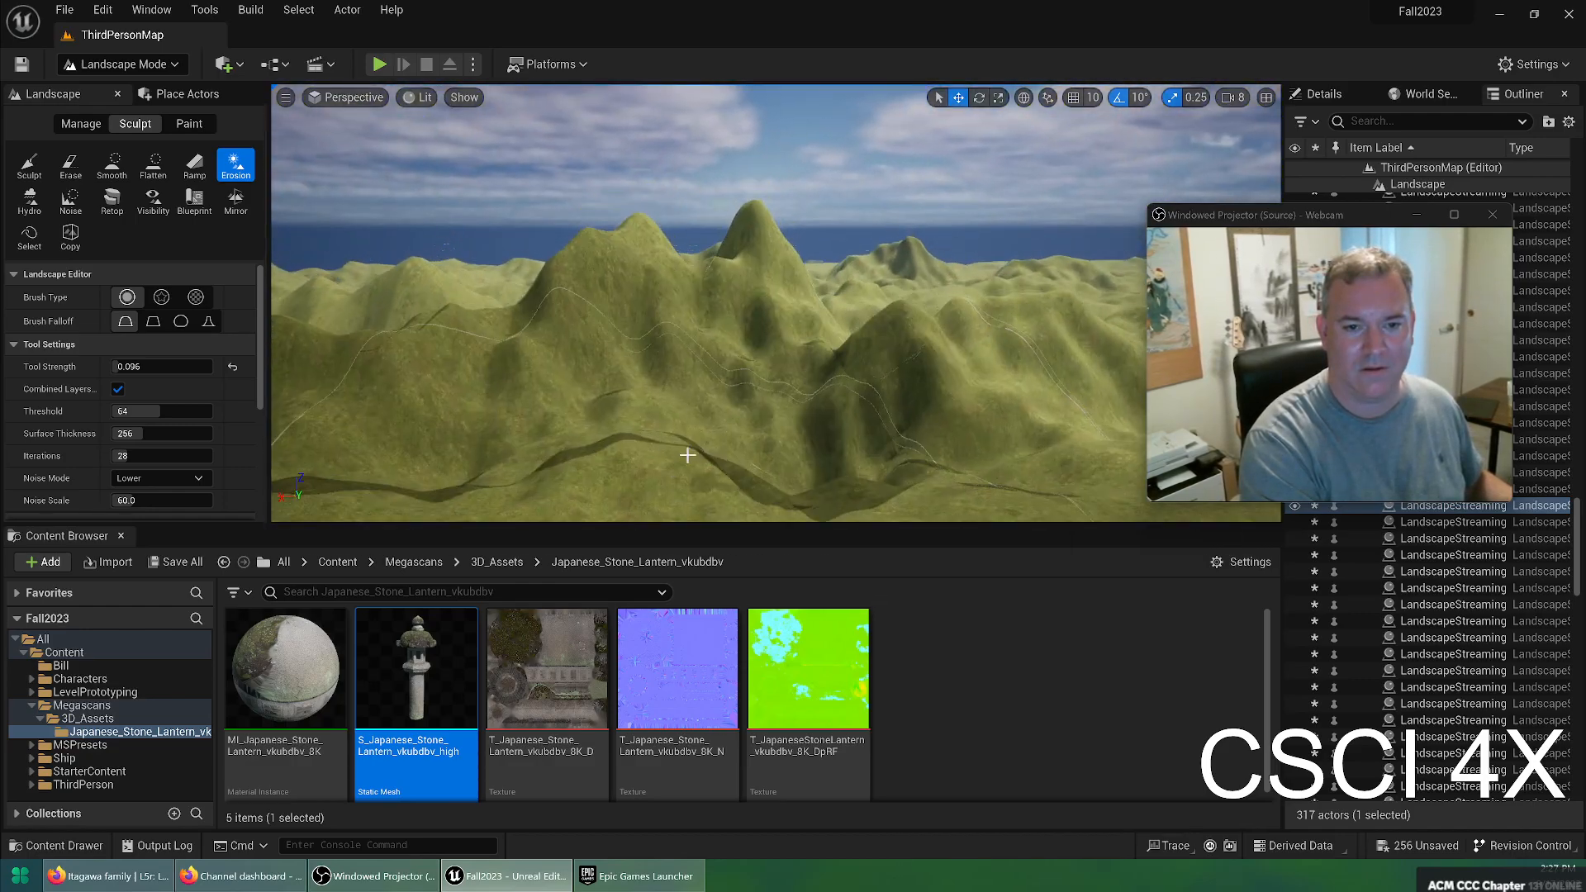
pyautogui.moveTo(792, 367)
pyautogui.mouseDown()
pyautogui.moveTo(850, 355)
pyautogui.moveTo(765, 379)
pyautogui.moveTo(779, 400)
pyautogui.mouseUp()
pyautogui.moveTo(621, 429); pyautogui.dragTo(709, 275, button='right')
pyautogui.moveTo(875, 283)
pyautogui.mouseDown()
pyautogui.moveTo(975, 354)
pyautogui.moveTo(1037, 283)
pyautogui.moveTo(998, 252)
pyautogui.moveTo(968, 308)
pyautogui.moveTo(826, 347)
pyautogui.moveTo(364, 400)
pyautogui.moveTo(487, 364)
pyautogui.moveTo(614, 391)
pyautogui.mouseUp()
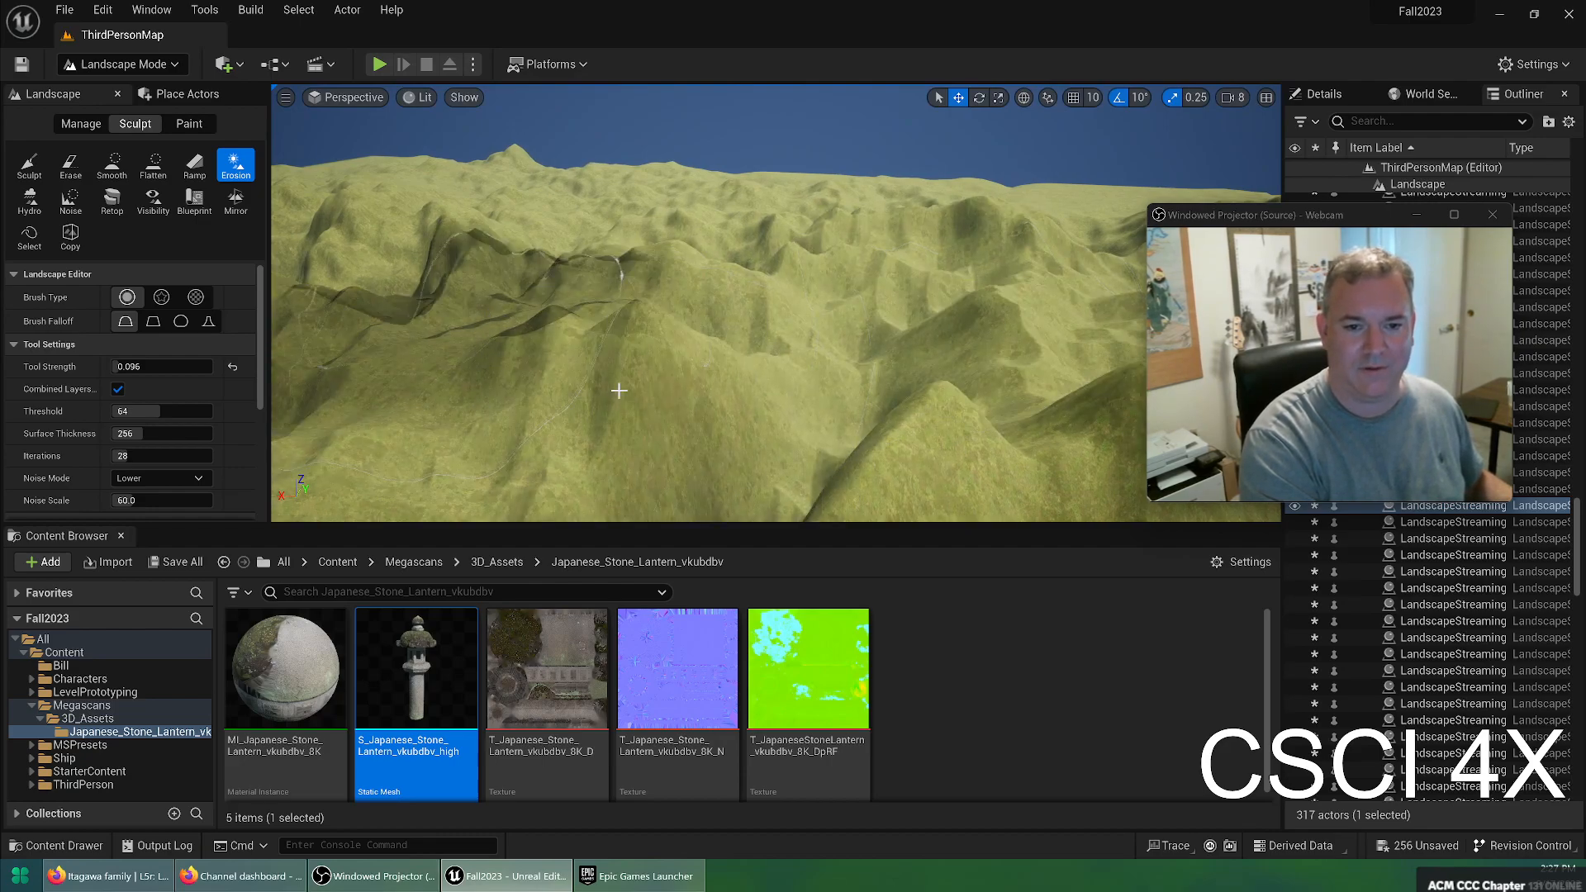
pyautogui.moveTo(697, 342); pyautogui.dragTo(582, 296)
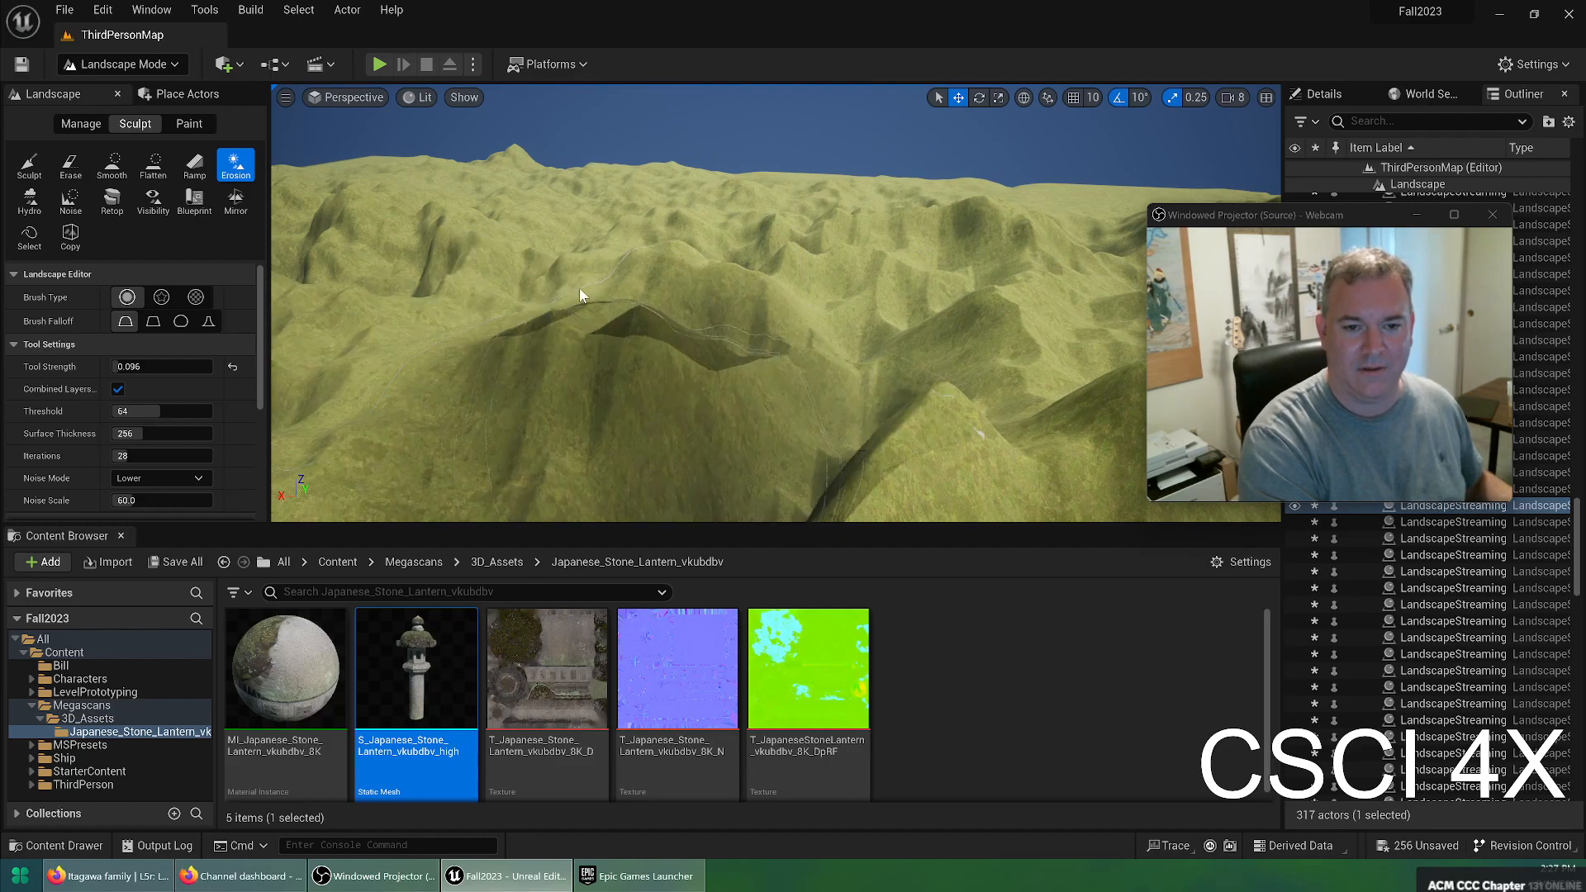
# Apply Hydro erosion across the valley and the slope beside it at brush size 16000
pyautogui.click(28, 201)
pyautogui.moveTo(545, 224); pyautogui.dragTo(364, 306, button='right')
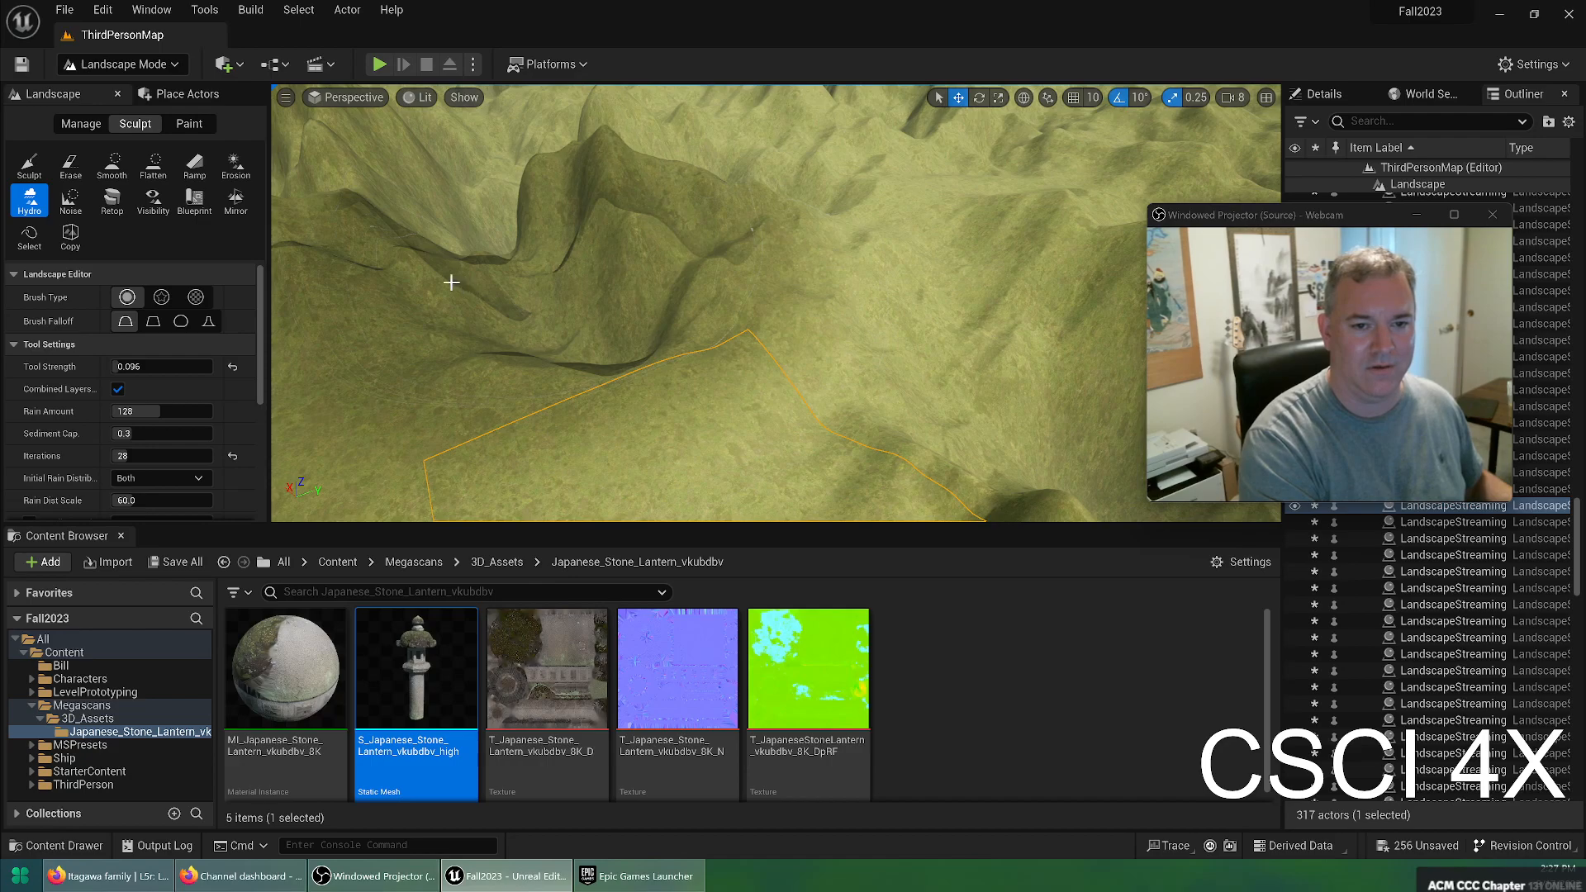
pyautogui.moveTo(562, 388)
pyautogui.mouseDown()
pyautogui.moveTo(733, 272)
pyautogui.moveTo(637, 265)
pyautogui.moveTo(927, 293)
pyautogui.mouseUp()
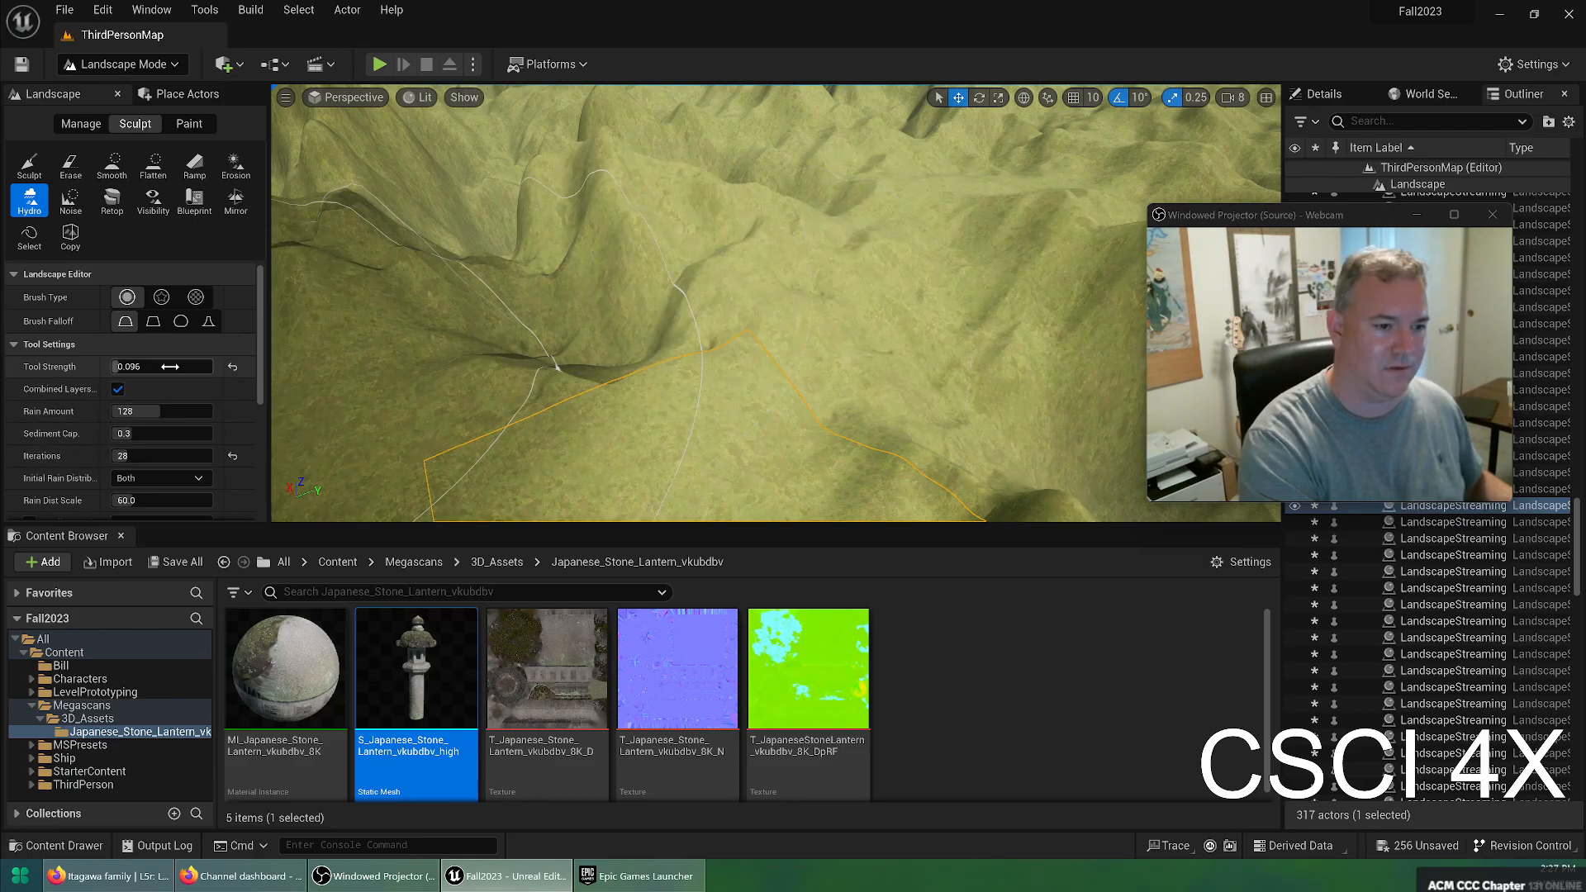
# Set the Hydro brush size to 4000 and carve rain erosion into the mountain slopes
pyautogui.scroll(-3, 169, 367)
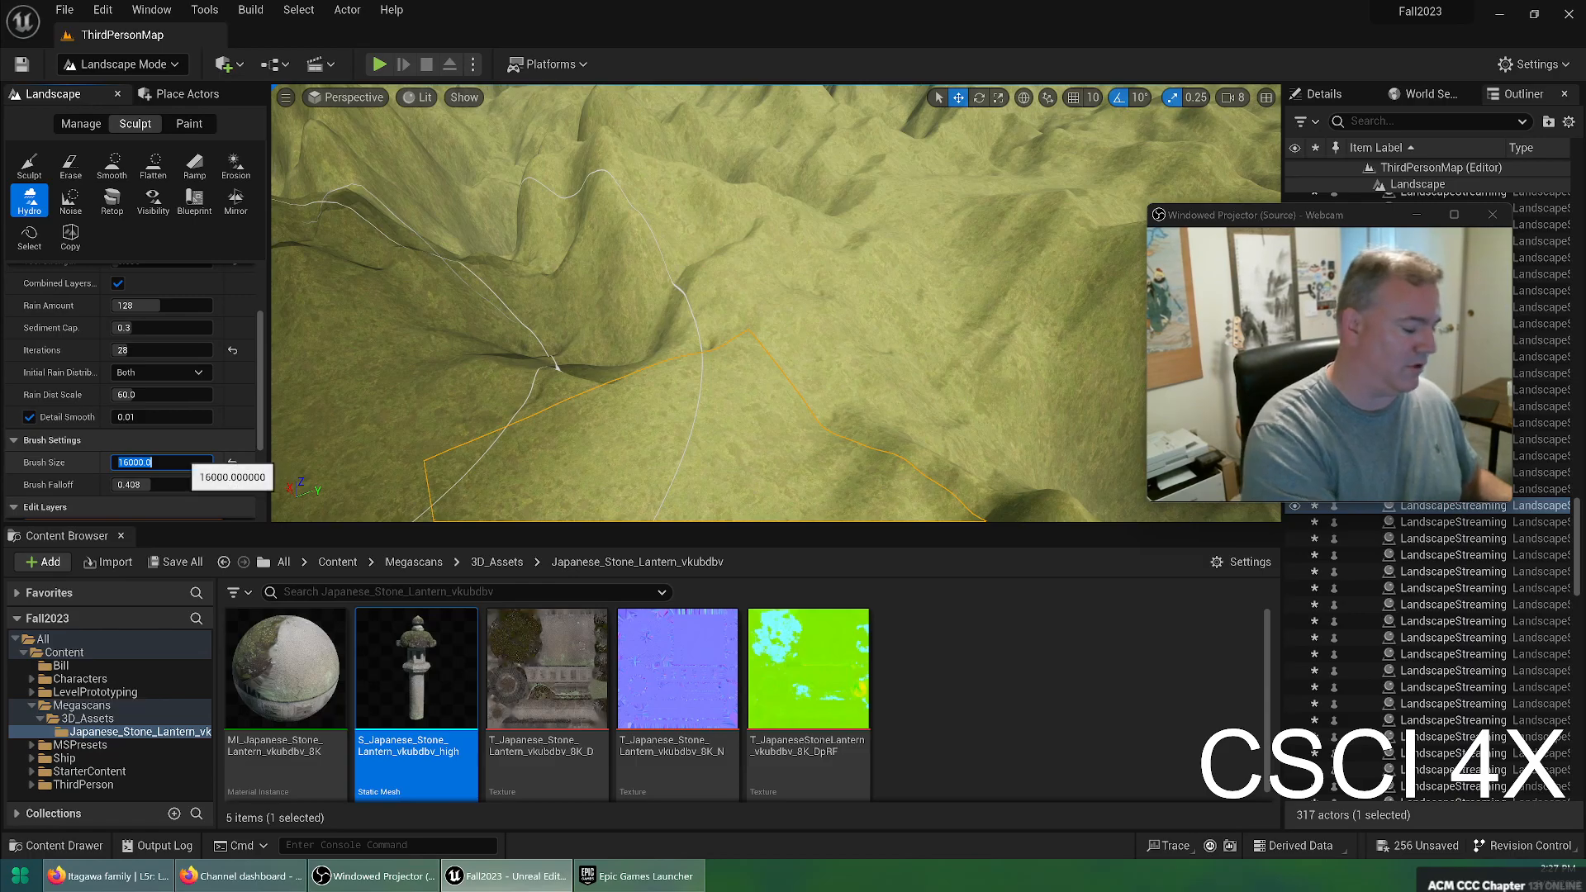
pyautogui.write('00')
pyautogui.press('Return')
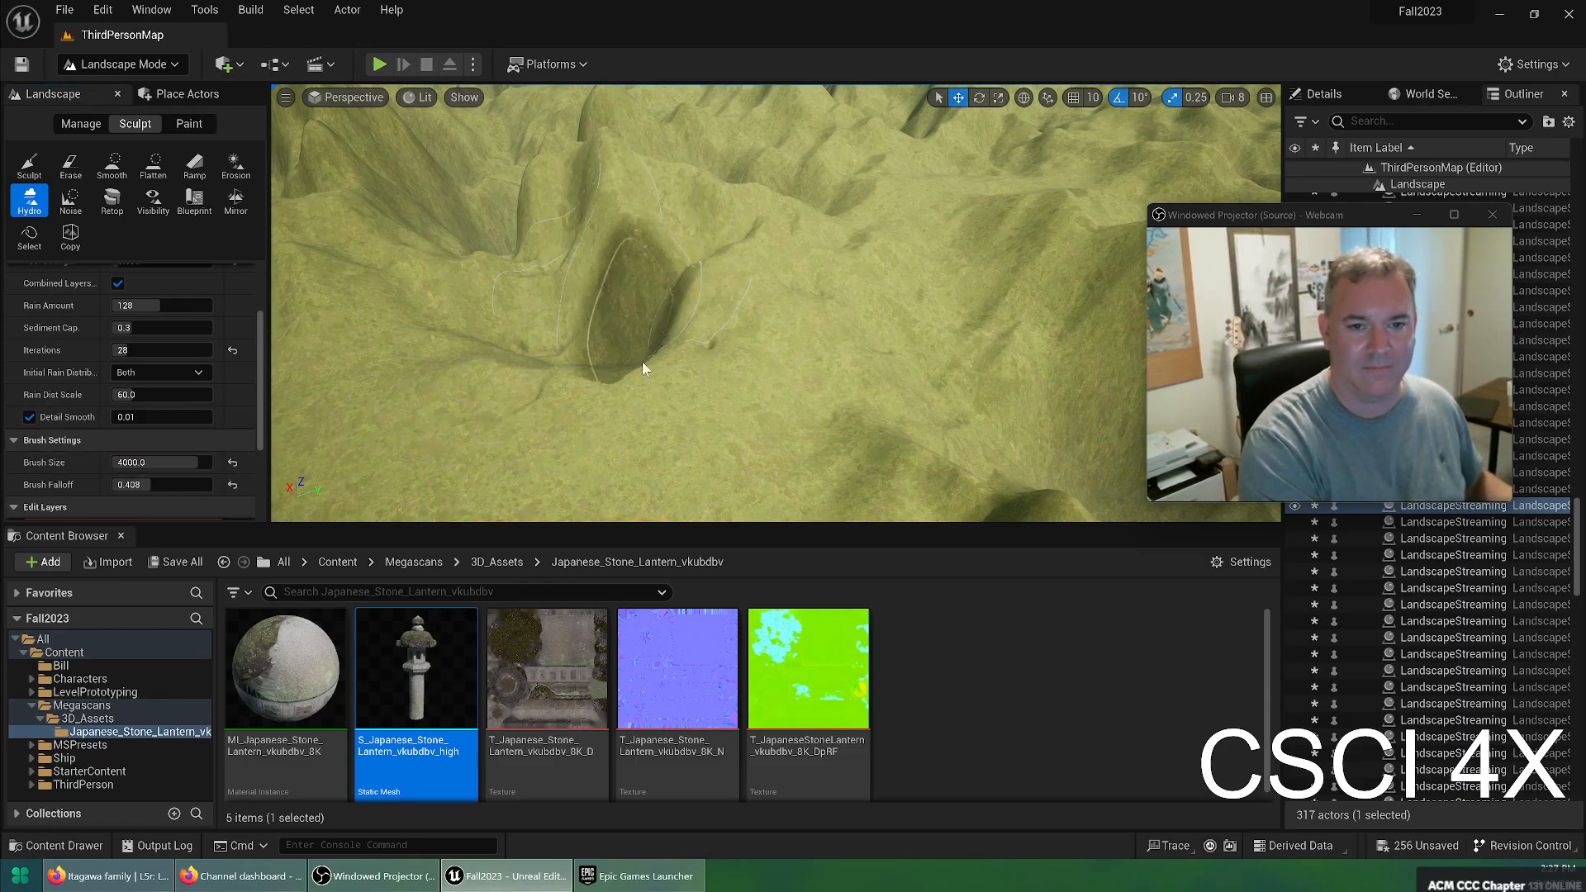
pyautogui.moveTo(592, 324)
pyautogui.mouseDown(button='right')
pyautogui.moveTo(661, 371)
pyautogui.moveTo(609, 216)
pyautogui.mouseUp(button='right')
pyautogui.moveTo(669, 320)
pyautogui.mouseDown()
pyautogui.moveTo(795, 215)
pyautogui.moveTo(770, 369)
pyautogui.moveTo(464, 404)
pyautogui.moveTo(758, 221)
pyautogui.moveTo(736, 212)
pyautogui.moveTo(793, 337)
pyautogui.moveTo(691, 471)
pyautogui.moveTo(828, 278)
pyautogui.mouseUp()
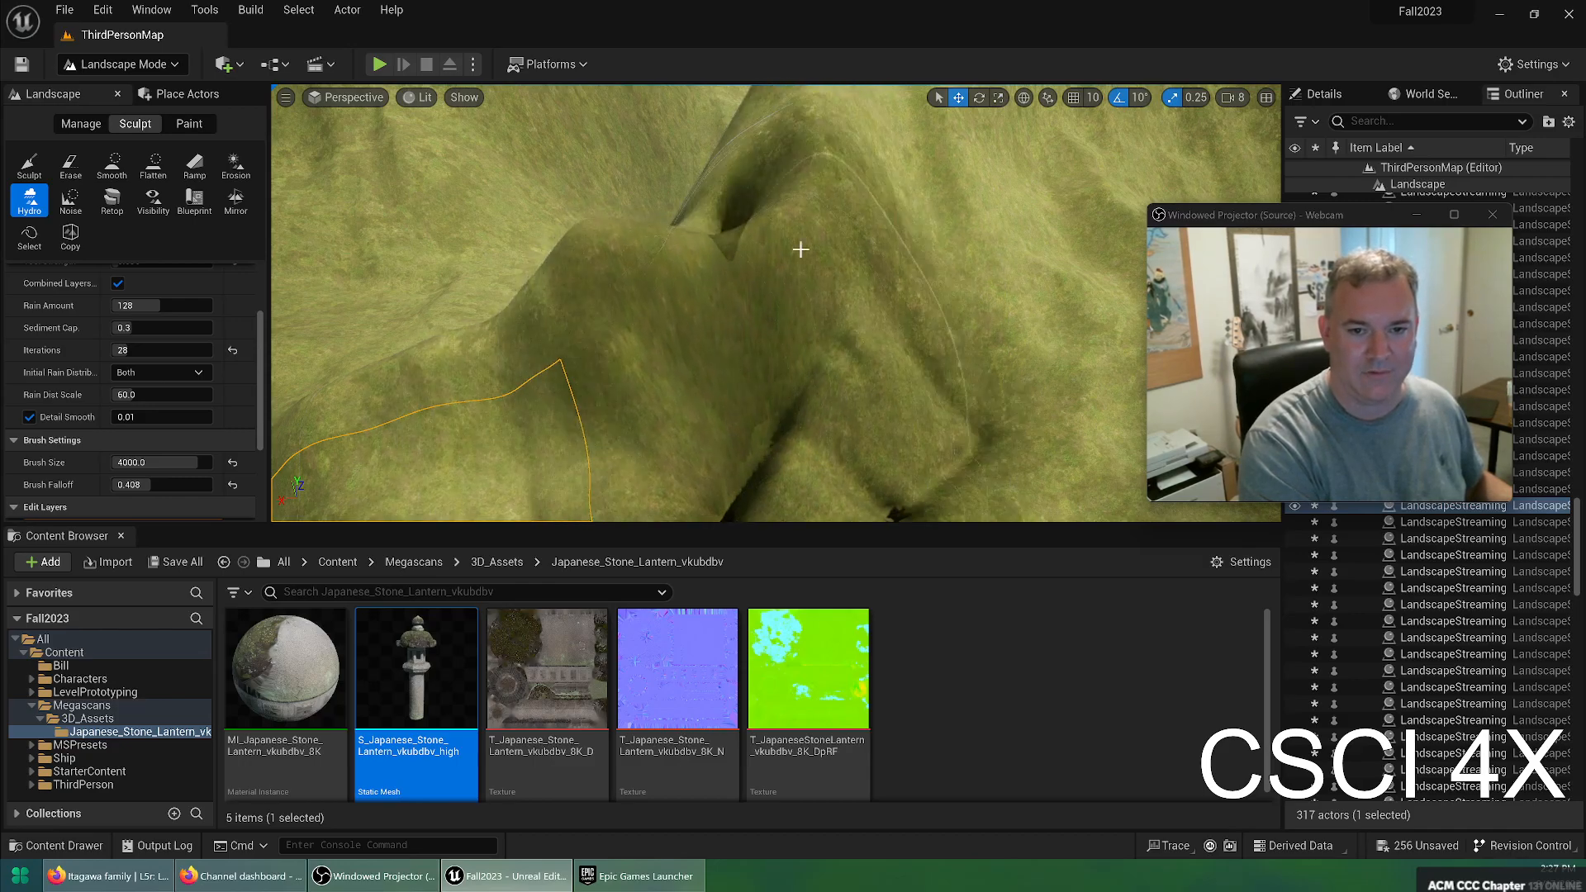
pyautogui.moveTo(776, 255)
pyautogui.mouseDown(button='right')
pyautogui.moveTo(926, 181)
pyautogui.moveTo(626, 341)
pyautogui.mouseUp(button='right')
pyautogui.moveTo(626, 341)
pyautogui.mouseDown()
pyautogui.moveTo(685, 228)
pyautogui.moveTo(756, 451)
pyautogui.moveTo(574, 165)
pyautogui.moveTo(578, 418)
pyautogui.mouseUp()
pyautogui.moveTo(499, 372); pyautogui.dragTo(618, 364, button='right')
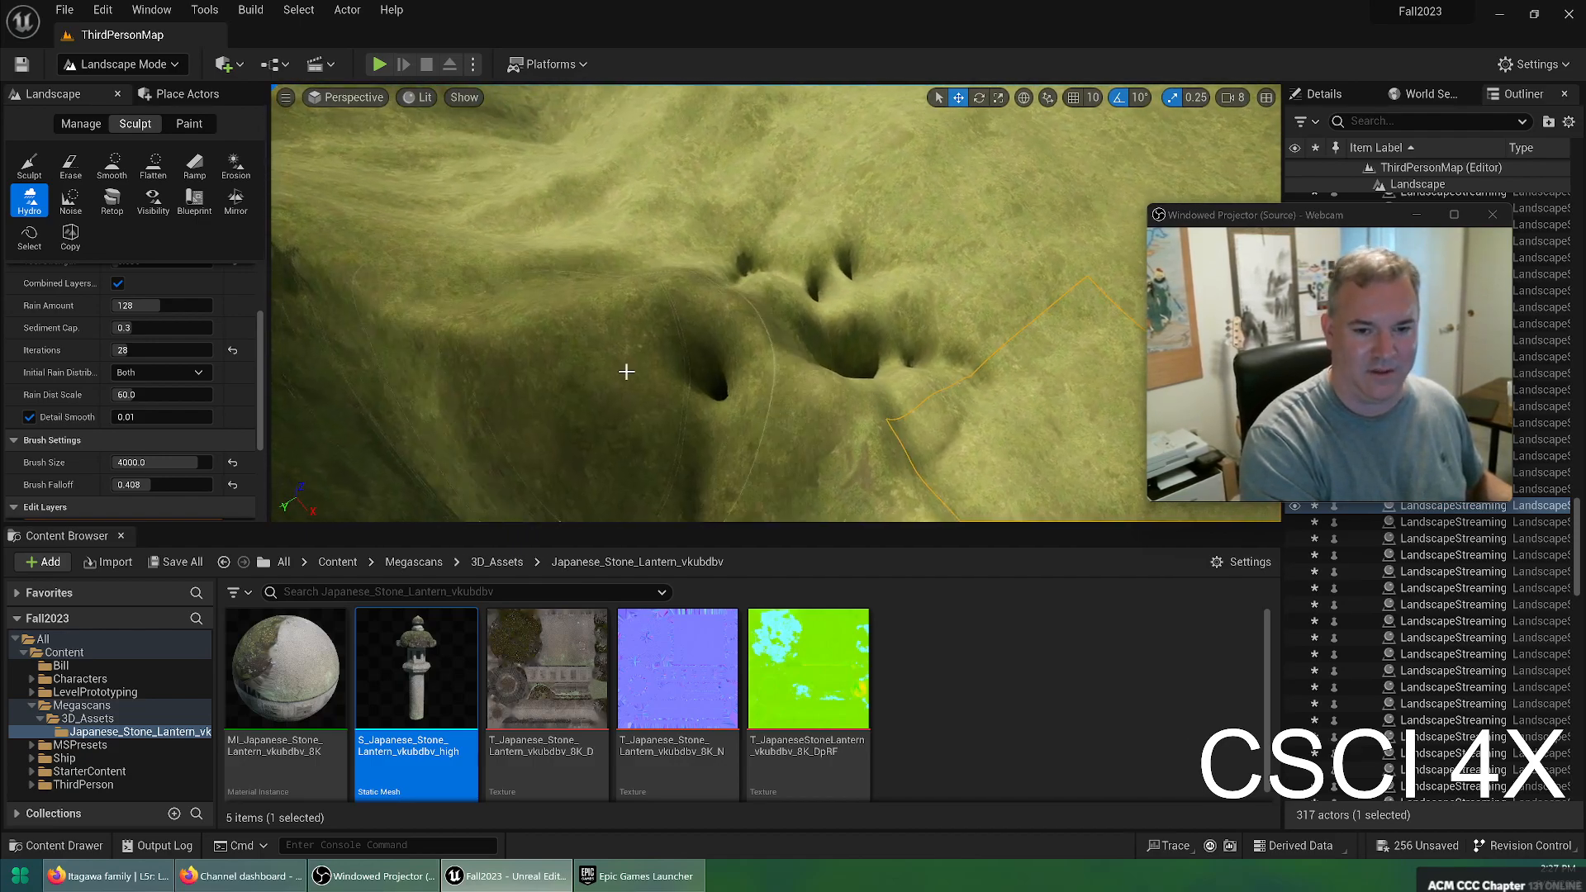
# Carve another Hydro erosion stroke into the mountain slope beside the deep pits
pyautogui.moveTo(579, 432)
pyautogui.mouseDown(button='right')
pyautogui.moveTo(661, 434)
pyautogui.moveTo(579, 433)
pyautogui.mouseUp(button='right')
pyautogui.moveTo(579, 432)
pyautogui.mouseDown()
pyautogui.moveTo(840, 212)
pyautogui.moveTo(974, 202)
pyautogui.moveTo(635, 395)
pyautogui.moveTo(632, 344)
pyautogui.moveTo(860, 325)
pyautogui.moveTo(603, 223)
pyautogui.moveTo(464, 301)
pyautogui.mouseUp()
# Smooth the cratered ground and the tall steep peaks with the Smooth tool at brush size 8192
pyautogui.click(113, 165)
pyautogui.moveTo(579, 389); pyautogui.dragTo(749, 400, button='right')
pyautogui.moveTo(798, 188)
pyautogui.mouseDown(button='right')
pyautogui.moveTo(776, 215)
pyautogui.moveTo(777, 133)
pyautogui.moveTo(785, 190)
pyautogui.moveTo(626, 276)
pyautogui.mouseUp(button='right')
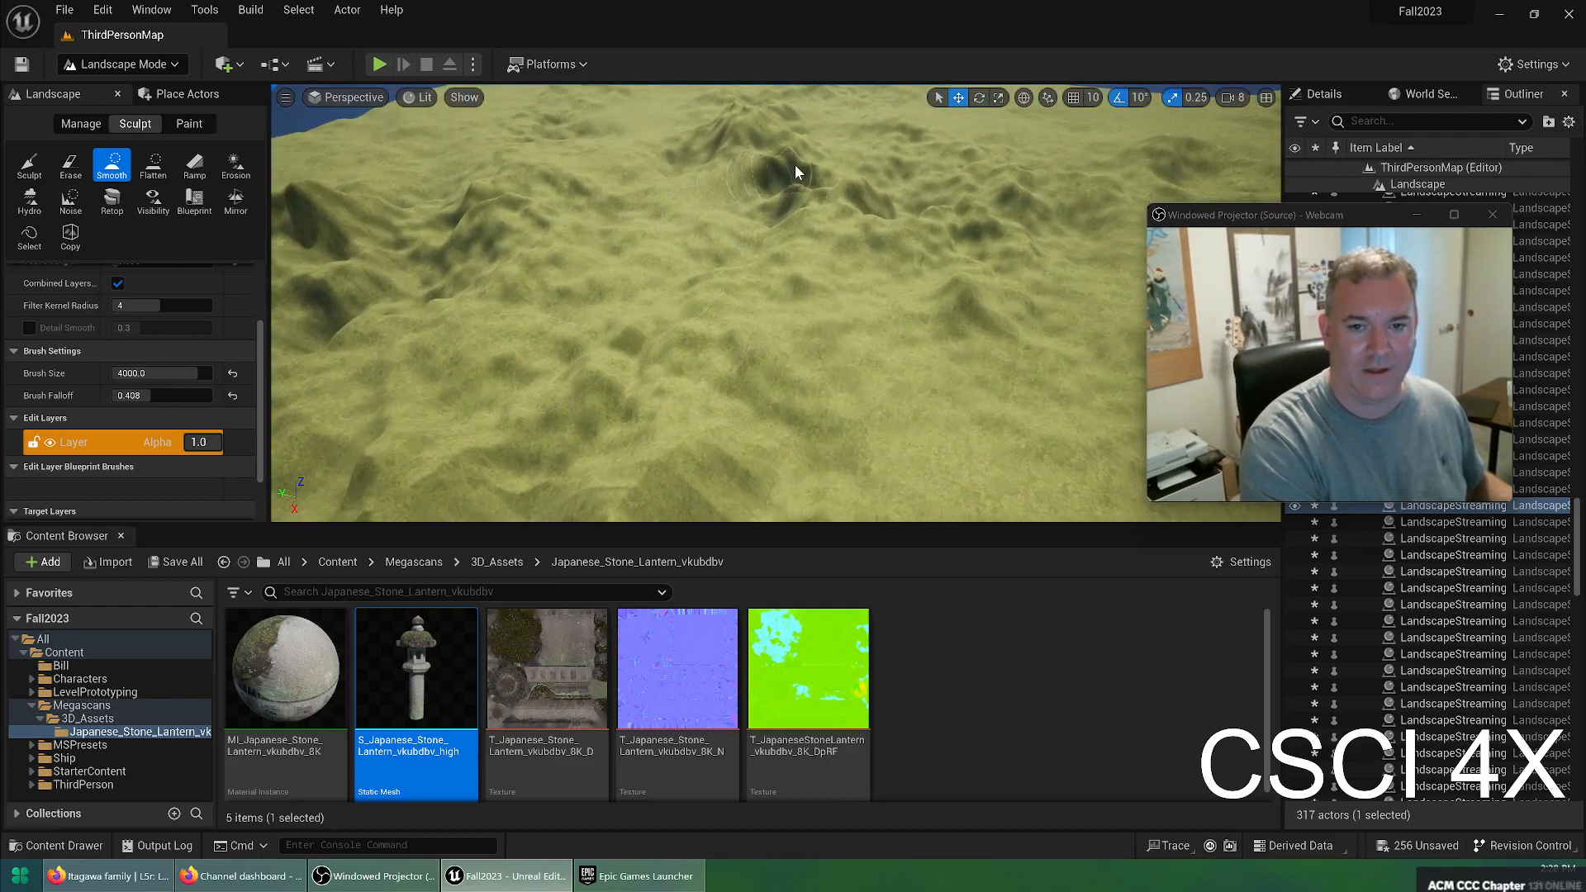
pyautogui.moveTo(650, 259)
pyautogui.mouseDown(button='right')
pyautogui.moveTo(650, 169)
pyautogui.moveTo(665, 161)
pyautogui.moveTo(665, 252)
pyautogui.moveTo(703, 281)
pyautogui.moveTo(669, 342)
pyautogui.mouseUp(button='right')
pyautogui.press('w')
pyautogui.moveTo(171, 373); pyautogui.dragTo(240, 373)
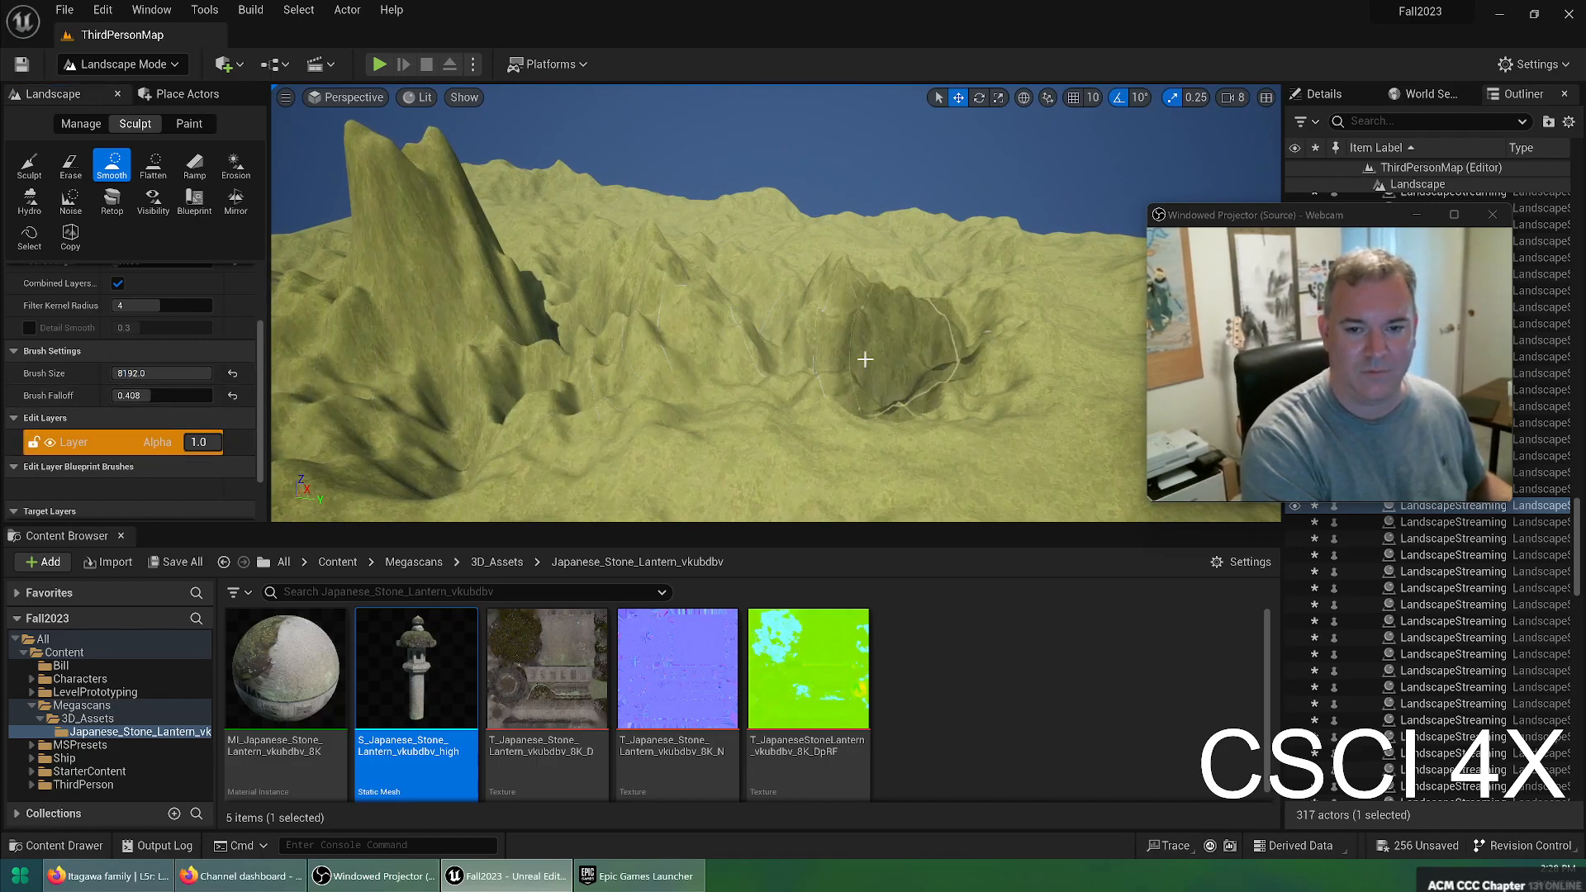
pyautogui.moveTo(456, 452)
pyautogui.mouseDown()
pyautogui.moveTo(482, 354)
pyautogui.moveTo(669, 347)
pyautogui.moveTo(232, 330)
pyautogui.moveTo(224, 404)
pyautogui.moveTo(561, 247)
pyautogui.mouseUp()
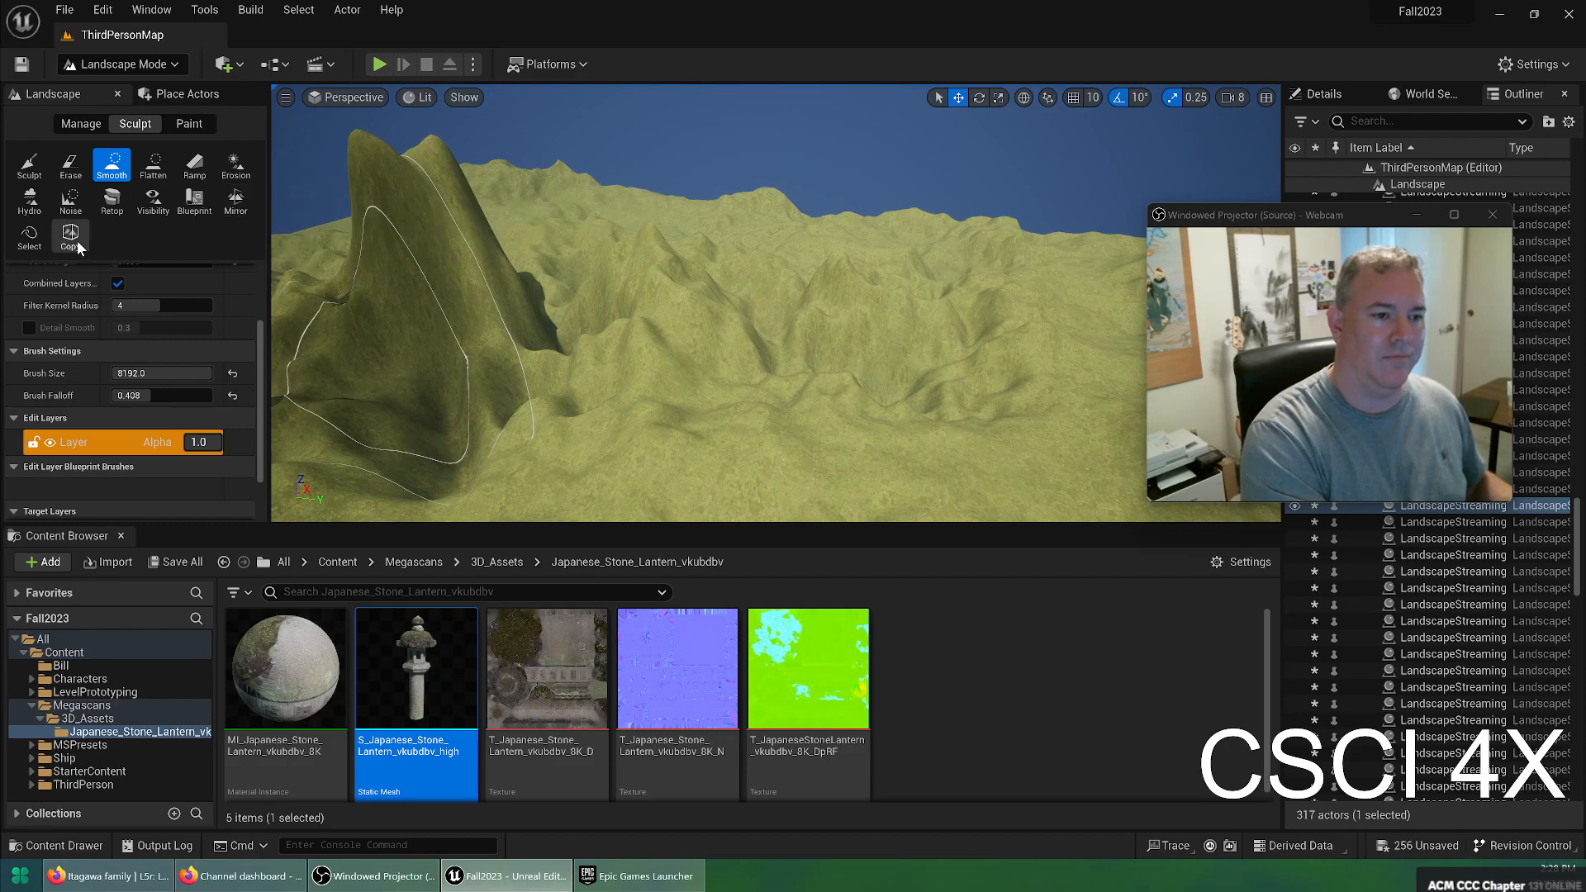
# Level parts of the steep peaks and the ground around them with the Flatten tool at strength 0.096
pyautogui.click(162, 163)
pyautogui.moveTo(590, 328); pyautogui.dragTo(744, 496, button='right')
pyautogui.moveTo(591, 328)
pyautogui.mouseDown()
pyautogui.moveTo(496, 343)
pyautogui.moveTo(446, 306)
pyautogui.moveTo(395, 227)
pyautogui.mouseUp()
pyautogui.moveTo(500, 149)
pyautogui.mouseDown()
pyautogui.moveTo(719, 421)
pyautogui.moveTo(496, 244)
pyautogui.moveTo(459, 309)
pyautogui.moveTo(685, 314)
pyautogui.moveTo(521, 315)
pyautogui.mouseUp()
pyautogui.moveTo(521, 315)
pyautogui.mouseDown(button='right')
pyautogui.moveTo(744, 322)
pyautogui.moveTo(793, 347)
pyautogui.mouseUp(button='right')
pyautogui.moveTo(537, 439)
pyautogui.mouseDown(button='right')
pyautogui.moveTo(397, 432)
pyautogui.moveTo(364, 409)
pyautogui.mouseUp(button='right')
pyautogui.moveTo(731, 450)
pyautogui.mouseDown()
pyautogui.moveTo(512, 376)
pyautogui.moveTo(765, 411)
pyautogui.mouseUp()
# Play the level and run the character across the floor, onto the grass and up the sculpted hill
pyautogui.moveTo(764, 411)
pyautogui.mouseDown(button='right')
pyautogui.moveTo(959, 463)
pyautogui.moveTo(975, 446)
pyautogui.moveTo(860, 517)
pyautogui.moveTo(917, 467)
pyautogui.moveTo(893, 314)
pyautogui.moveTo(603, 333)
pyautogui.mouseUp(button='right')
pyautogui.press('w')
pyautogui.press('w')
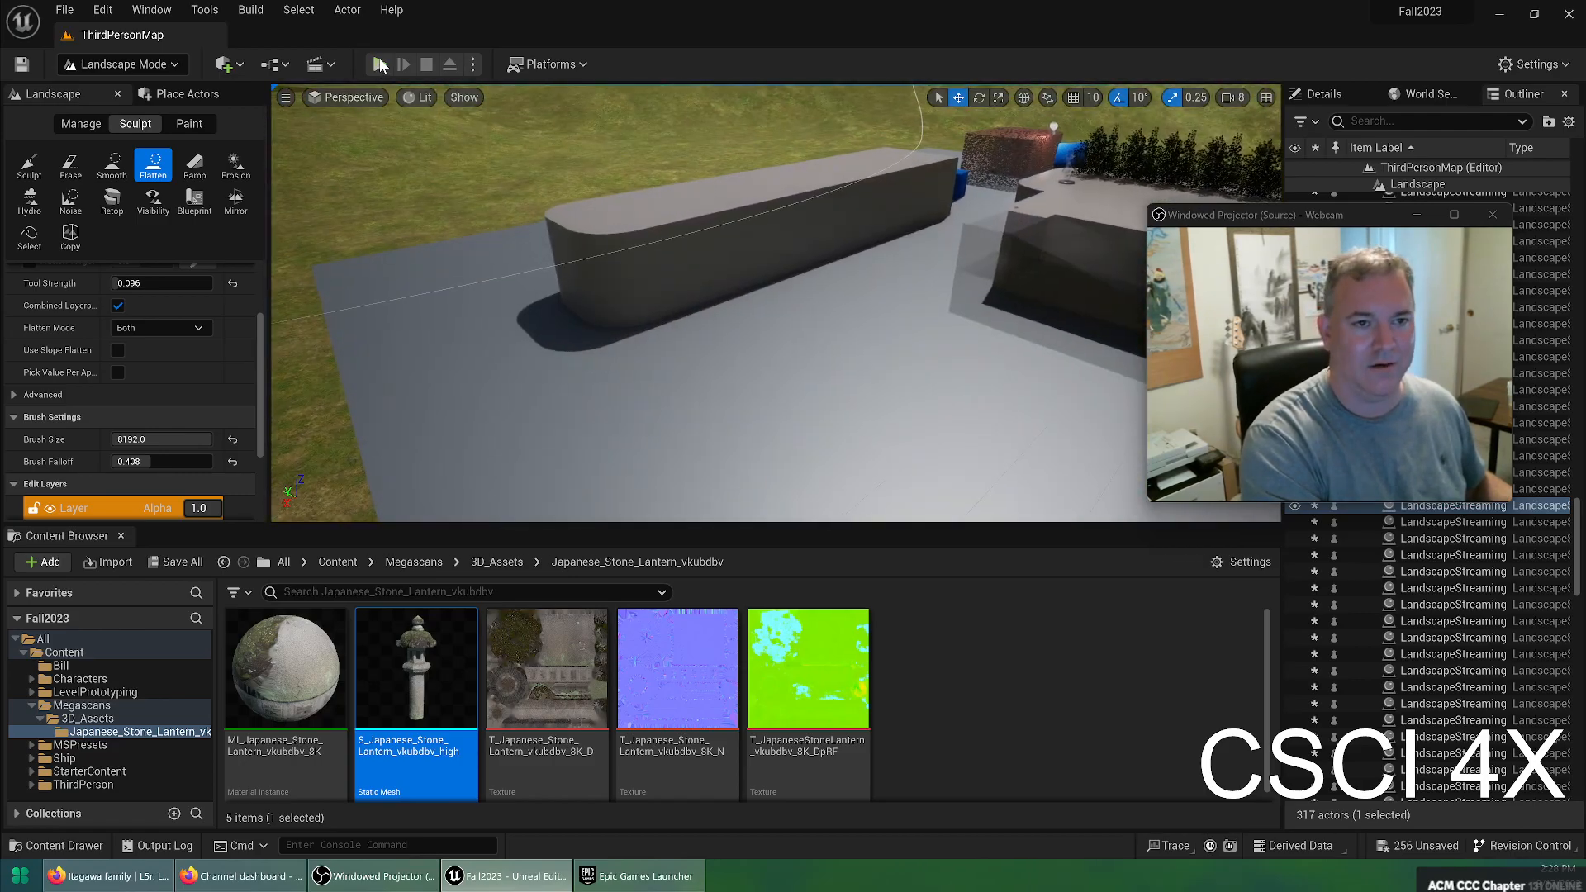
pyautogui.hotkey('alt', 'p')
pyautogui.press('w')
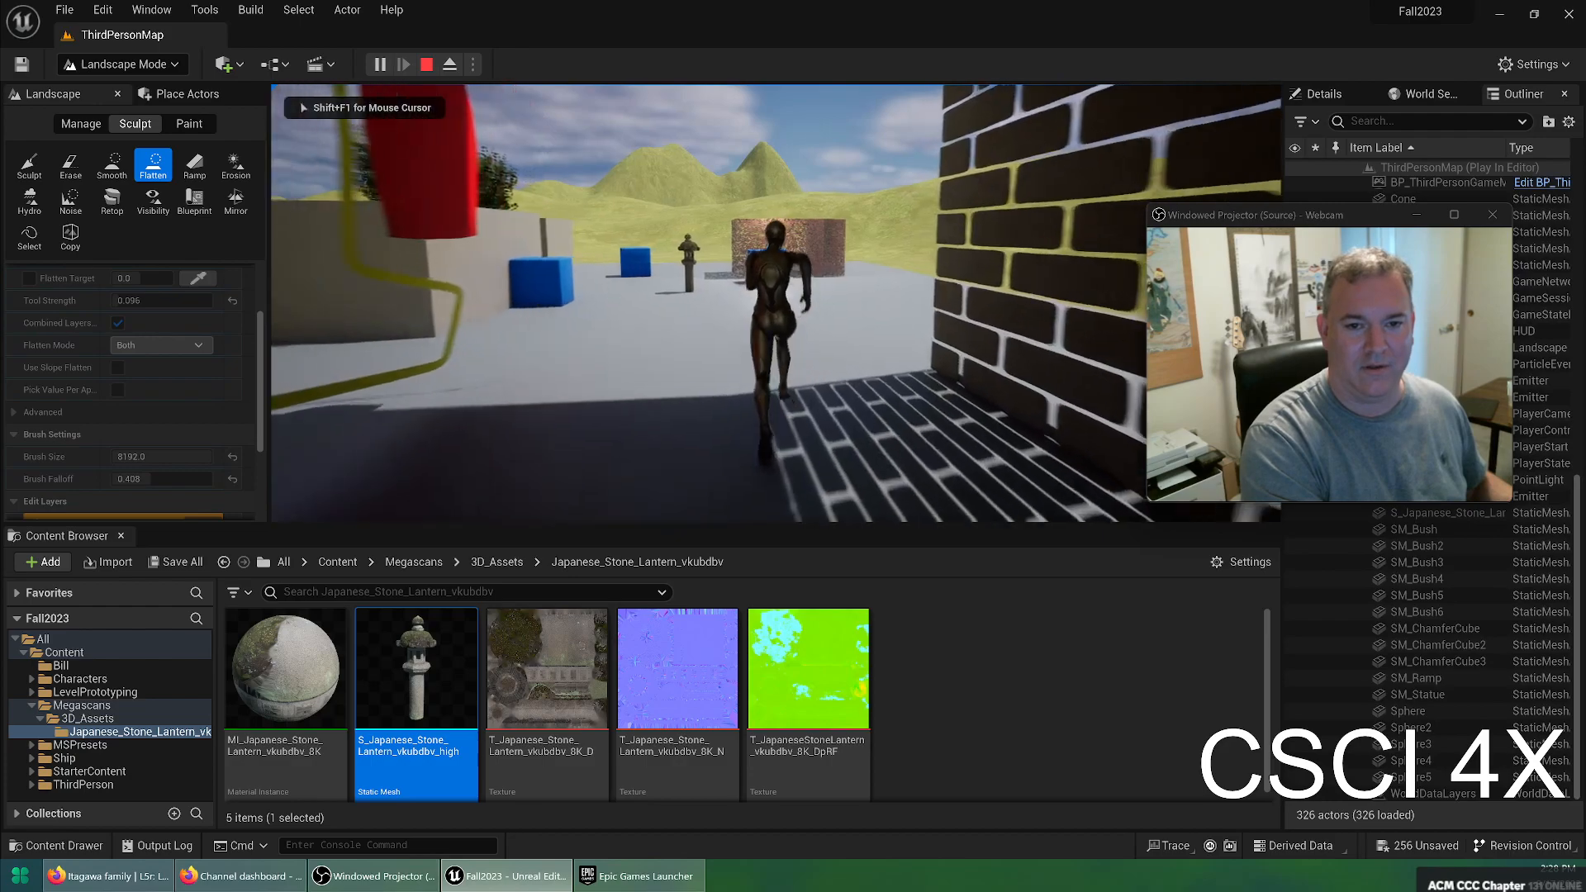
pyautogui.press('w')
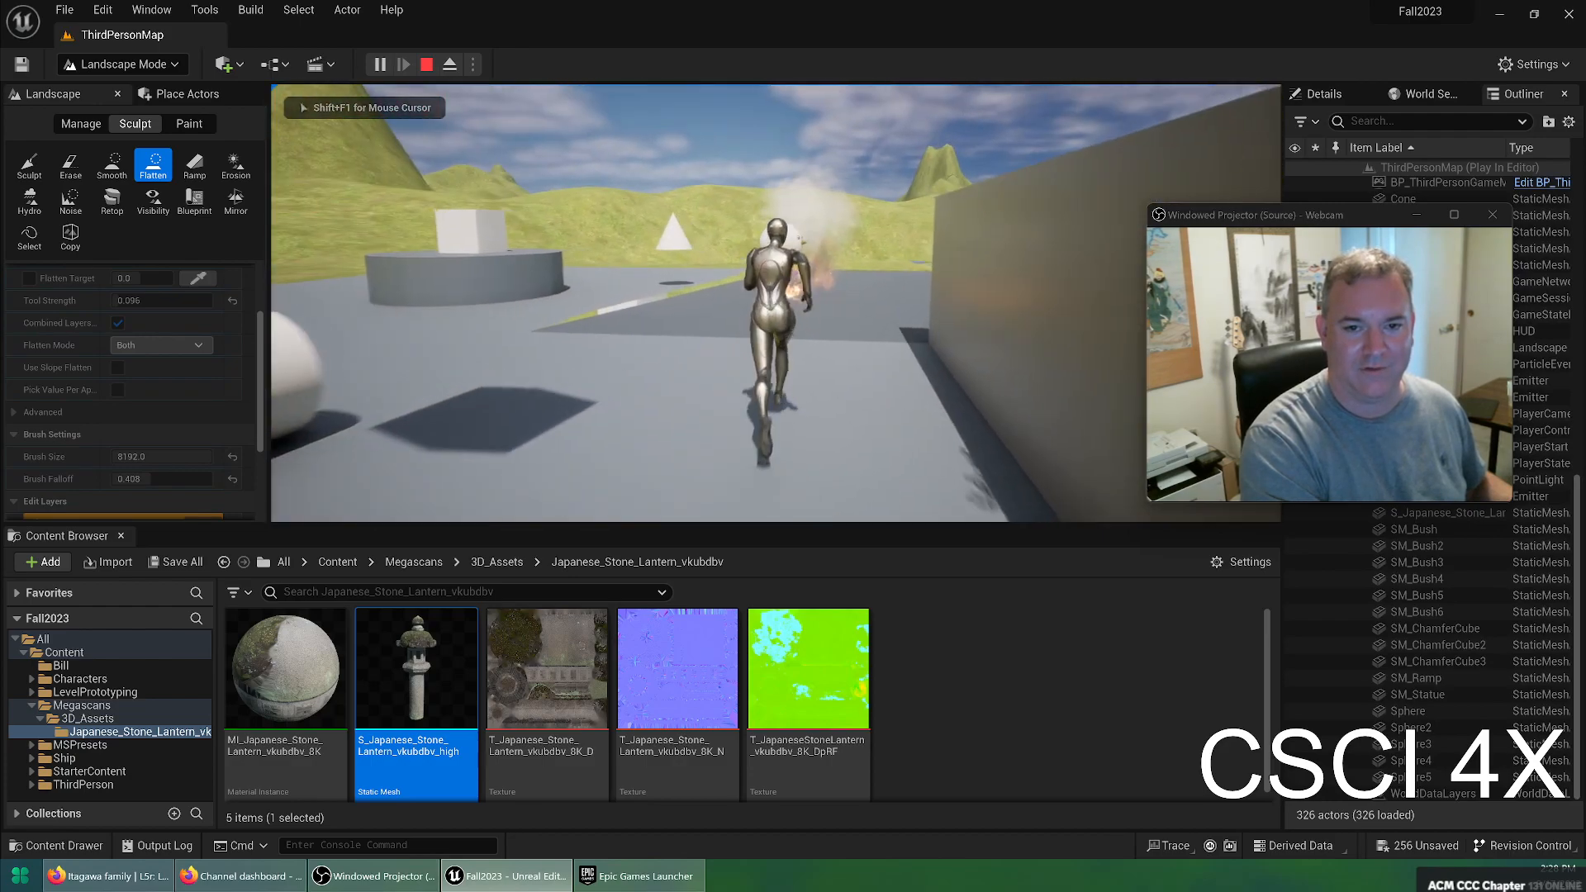
pyautogui.press('w')
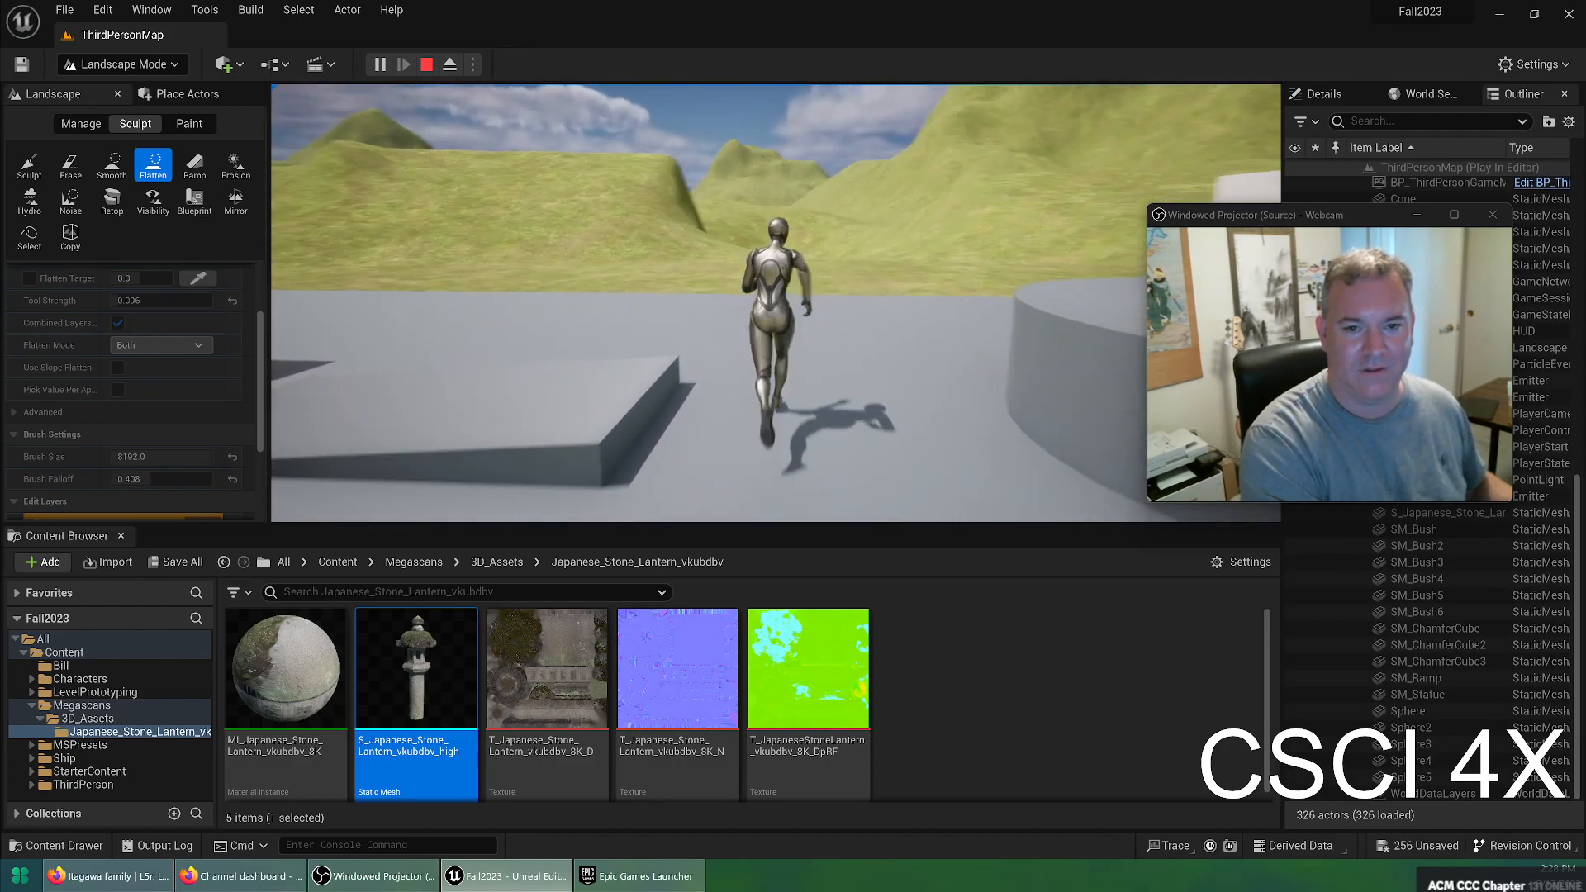
pyautogui.press('w')
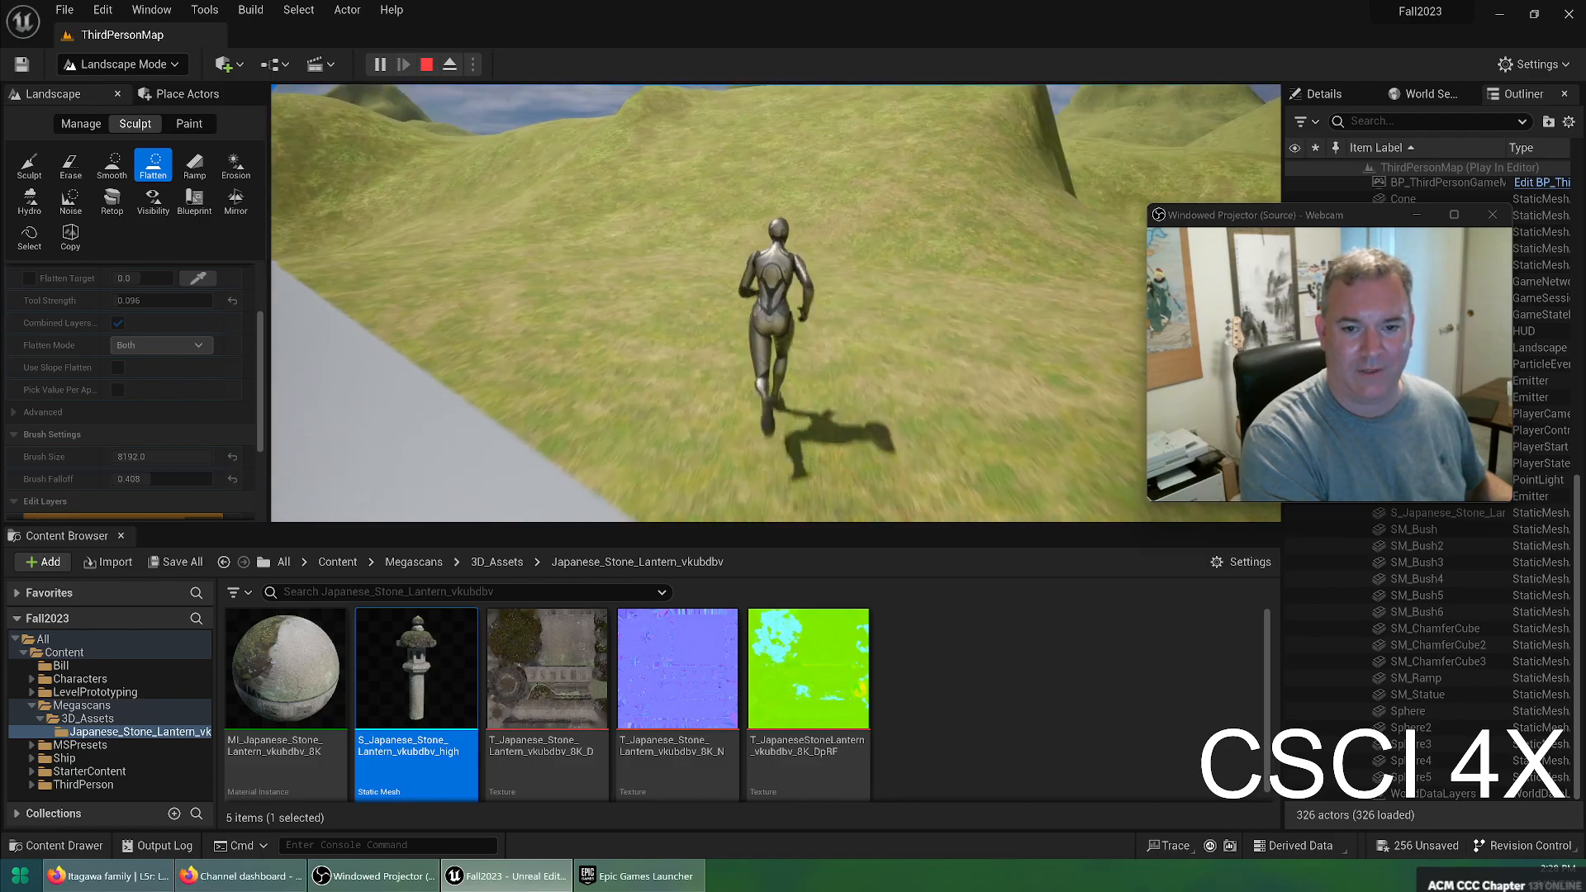
pyautogui.press('w')
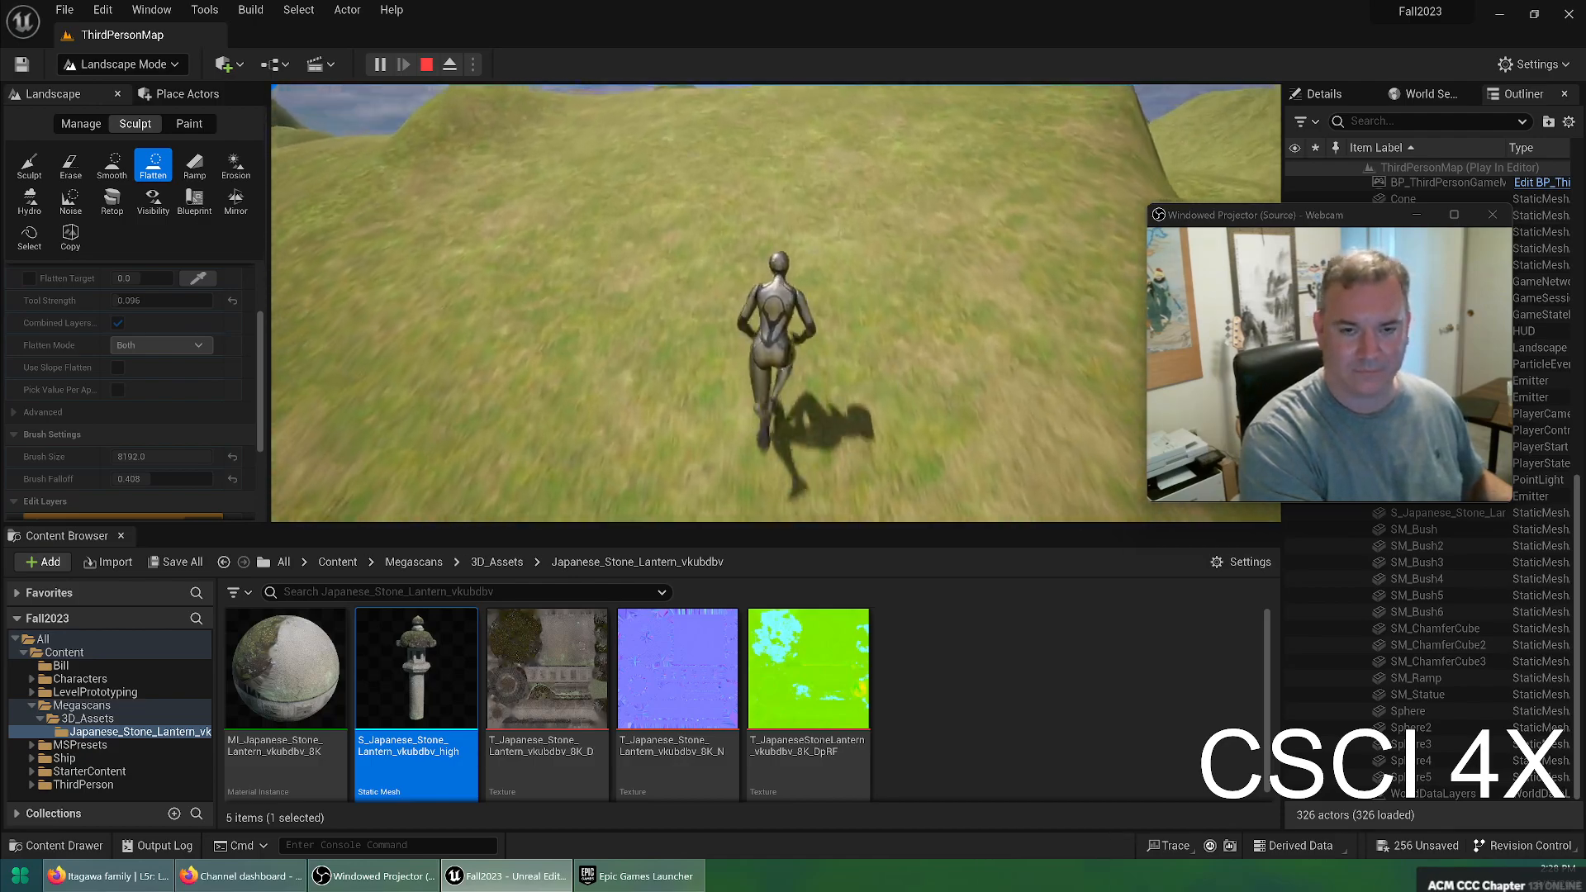
pyautogui.press('w')
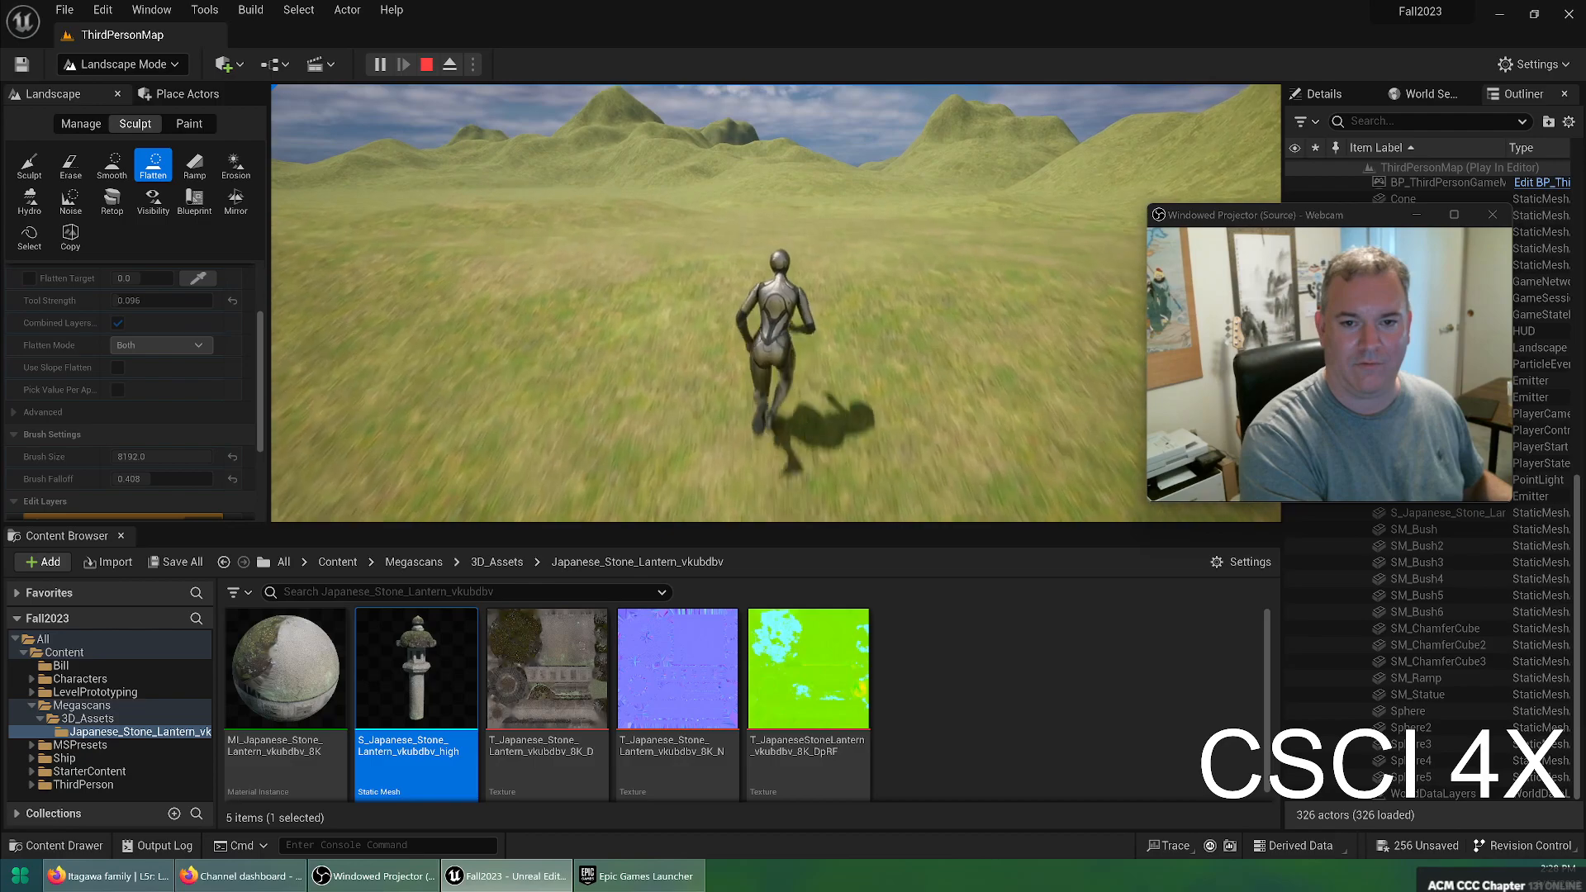
pyautogui.press('w')
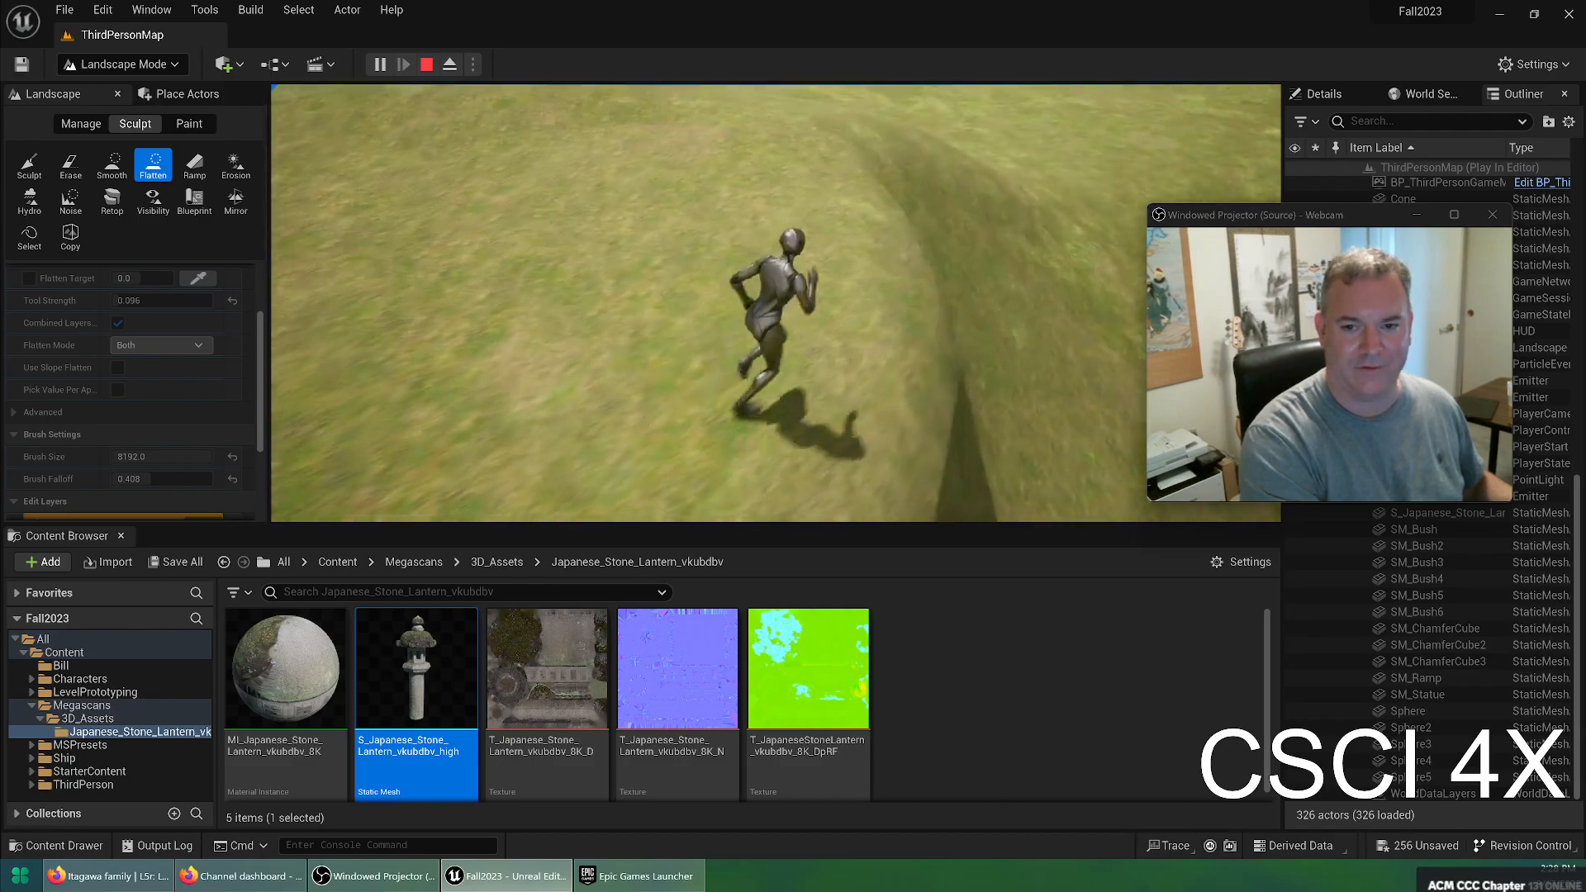
pyautogui.press('w')
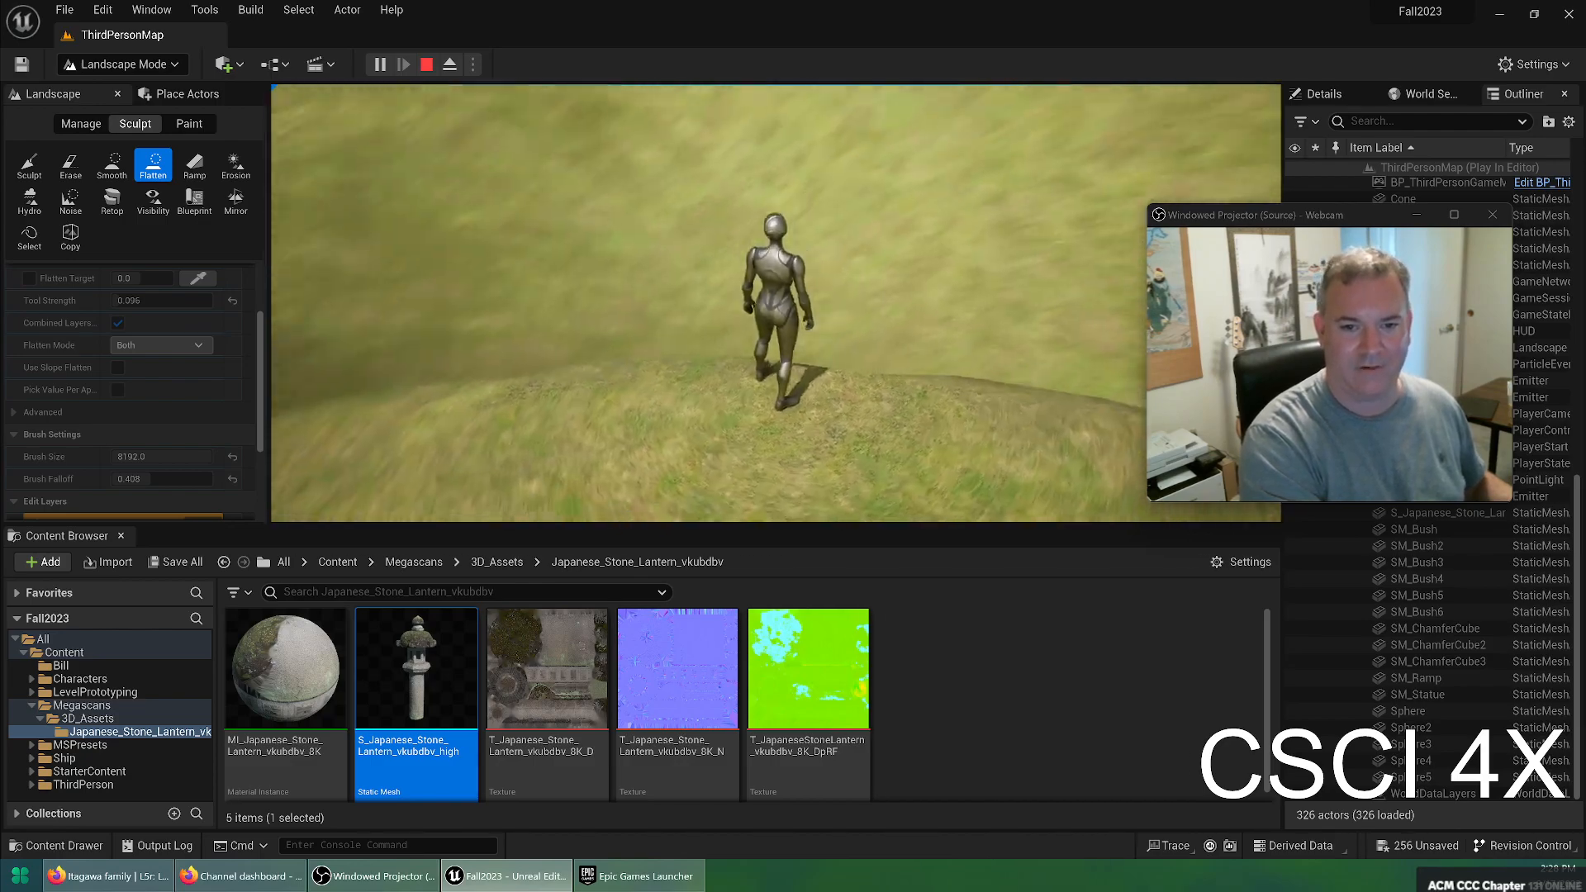
# Jump and run the character through the grass valley to check the terrain, and end the play session
pyautogui.press('space')
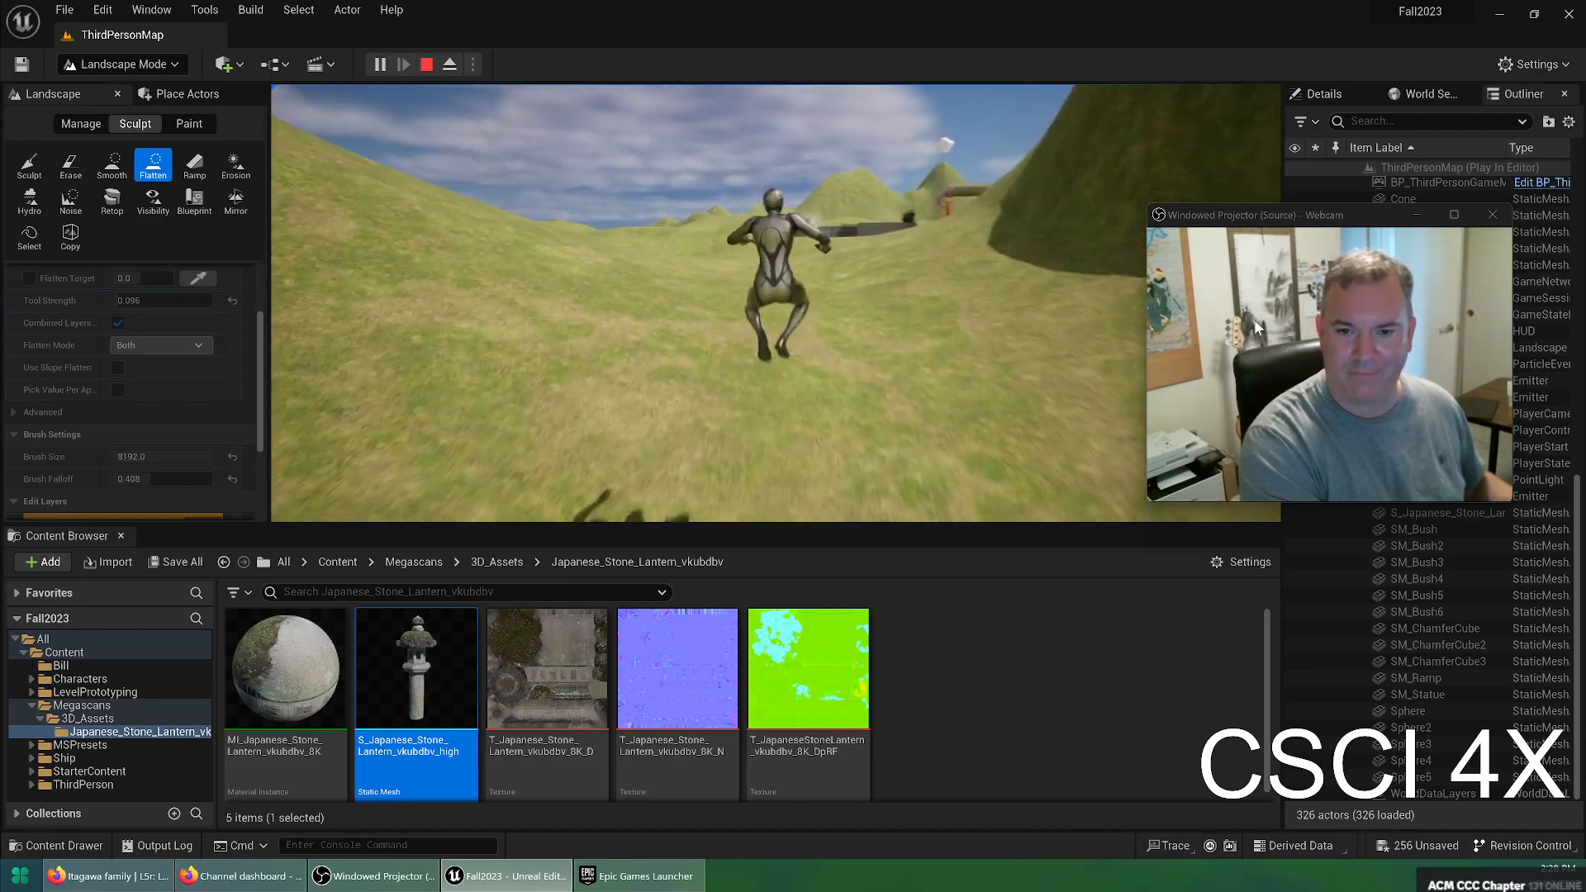
pyautogui.press('w')
pyautogui.press('space')
pyautogui.press('space')
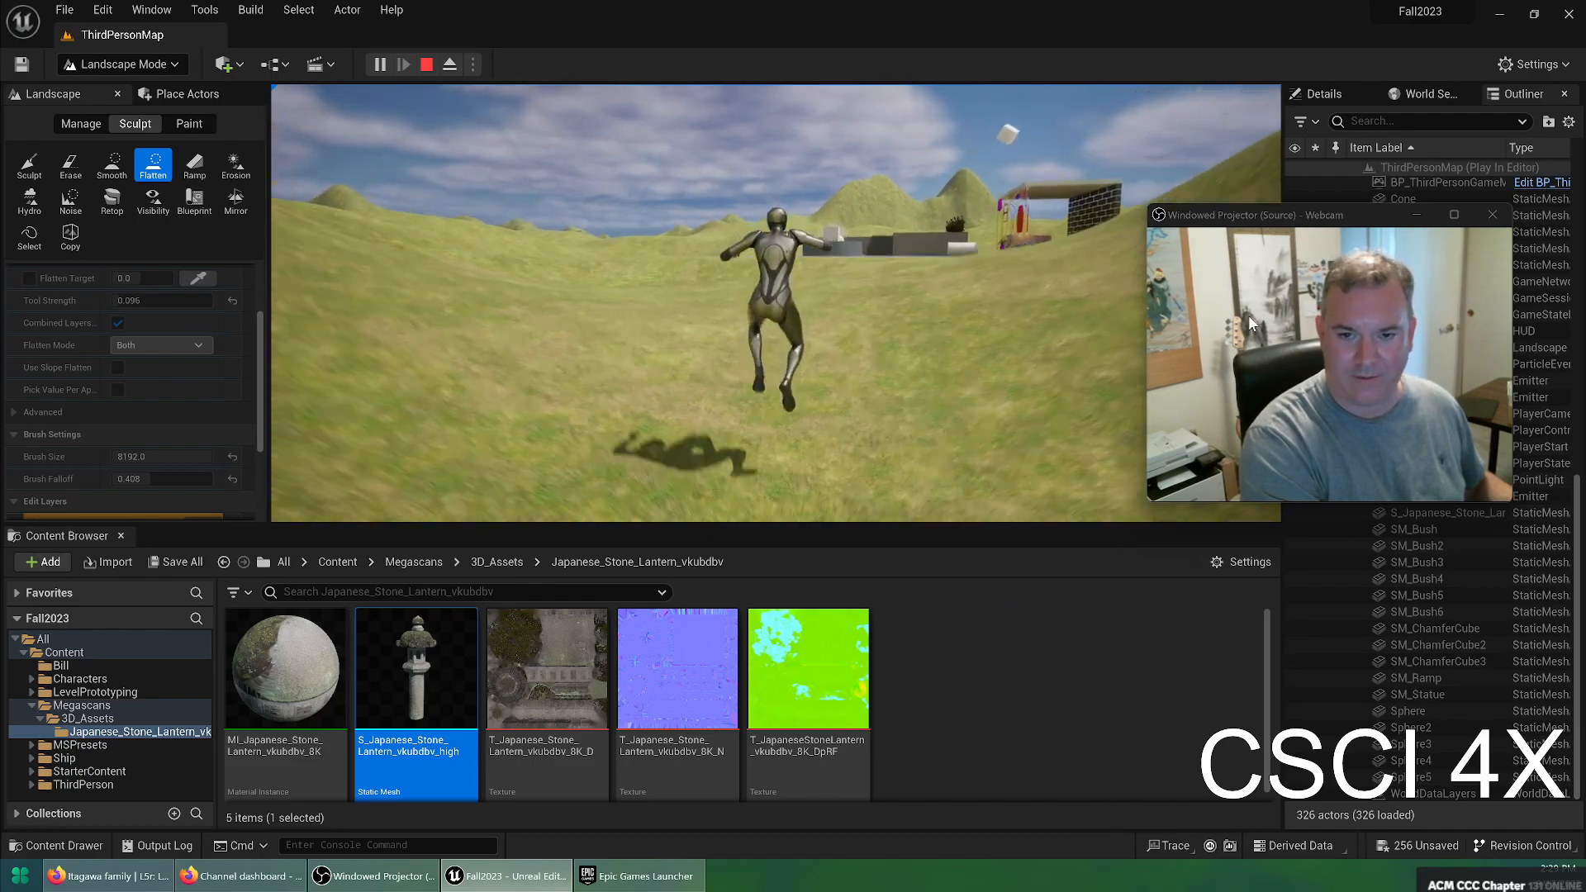
pyautogui.press('space')
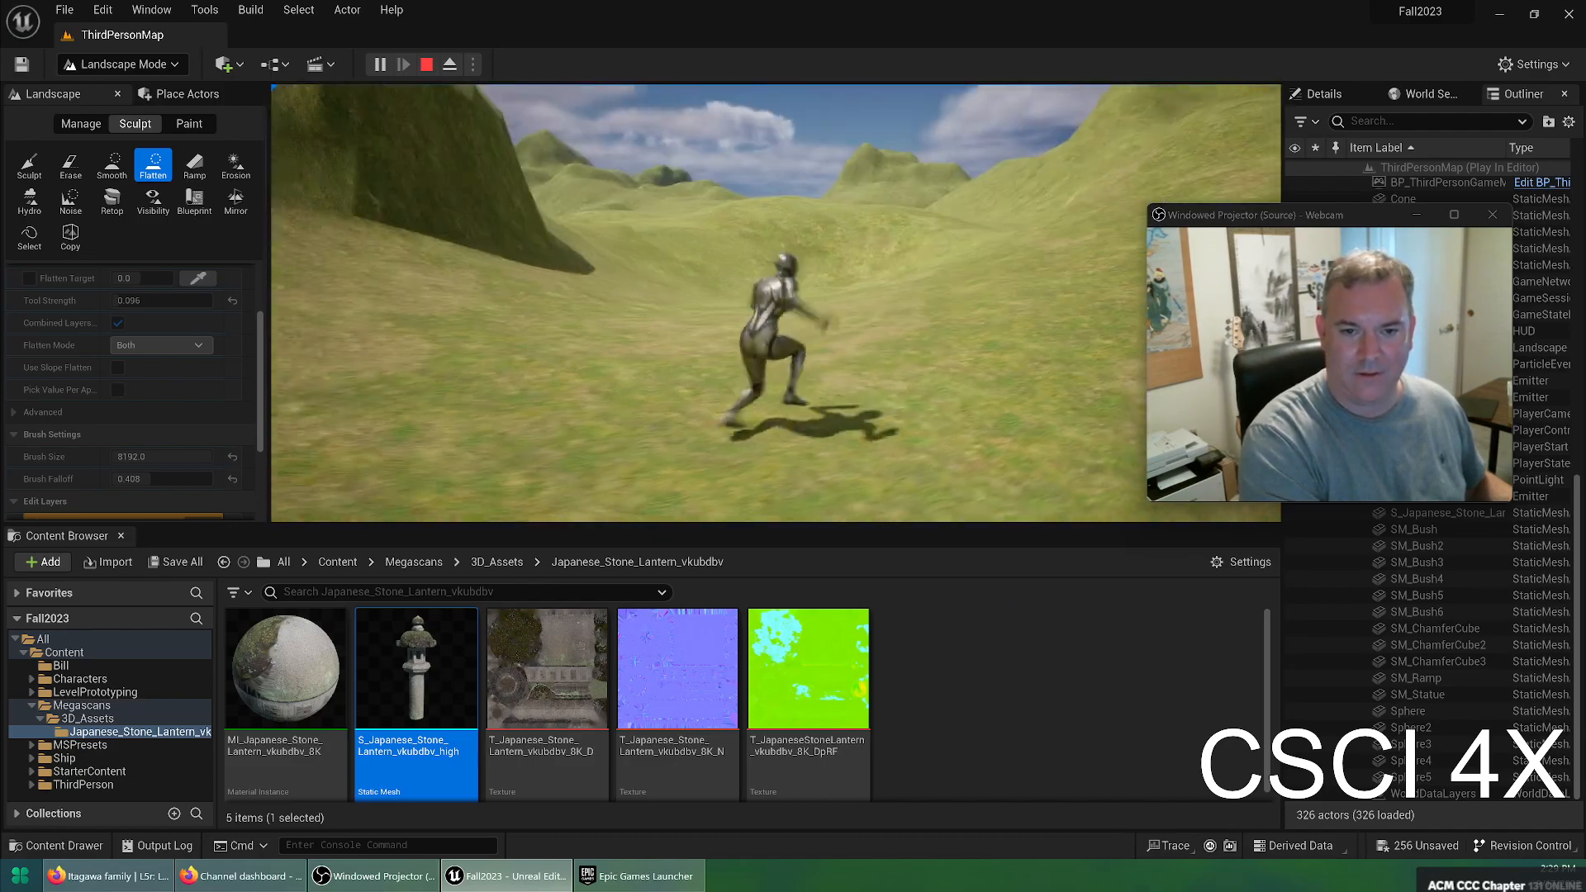
pyautogui.press('space')
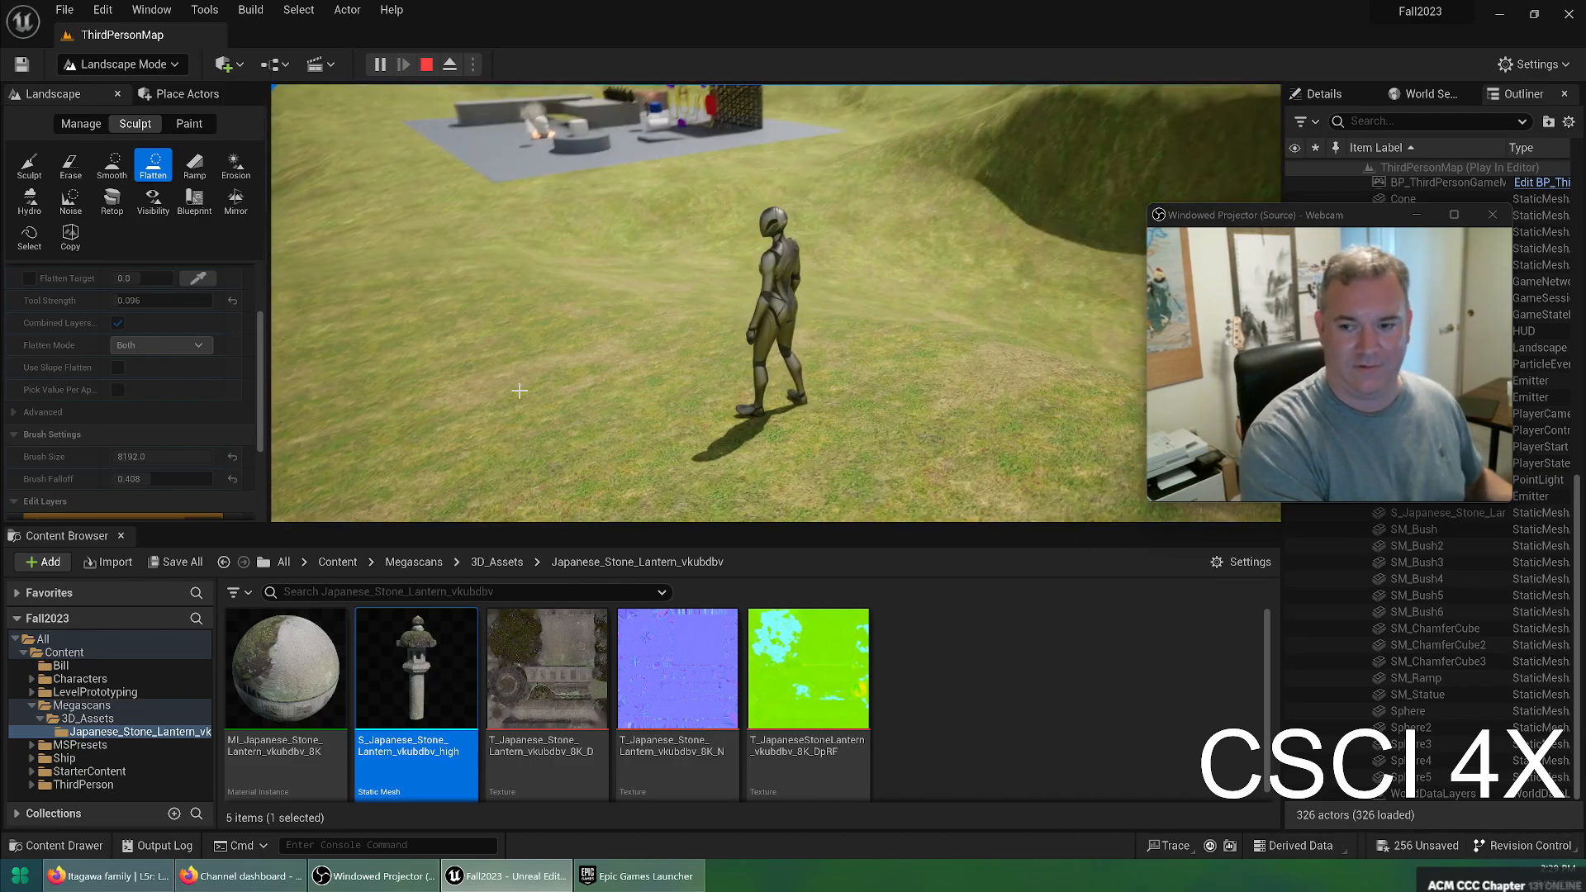
pyautogui.press('Escape')
# Set the Noise tool's mode to Add and raise rounded hills on the low terrain beside the mountain ridge
pyautogui.moveTo(776, 302)
pyautogui.mouseDown(button='right')
pyautogui.moveTo(847, 215)
pyautogui.moveTo(888, 195)
pyautogui.moveTo(744, 170)
pyautogui.moveTo(818, 157)
pyautogui.mouseUp(button='right')
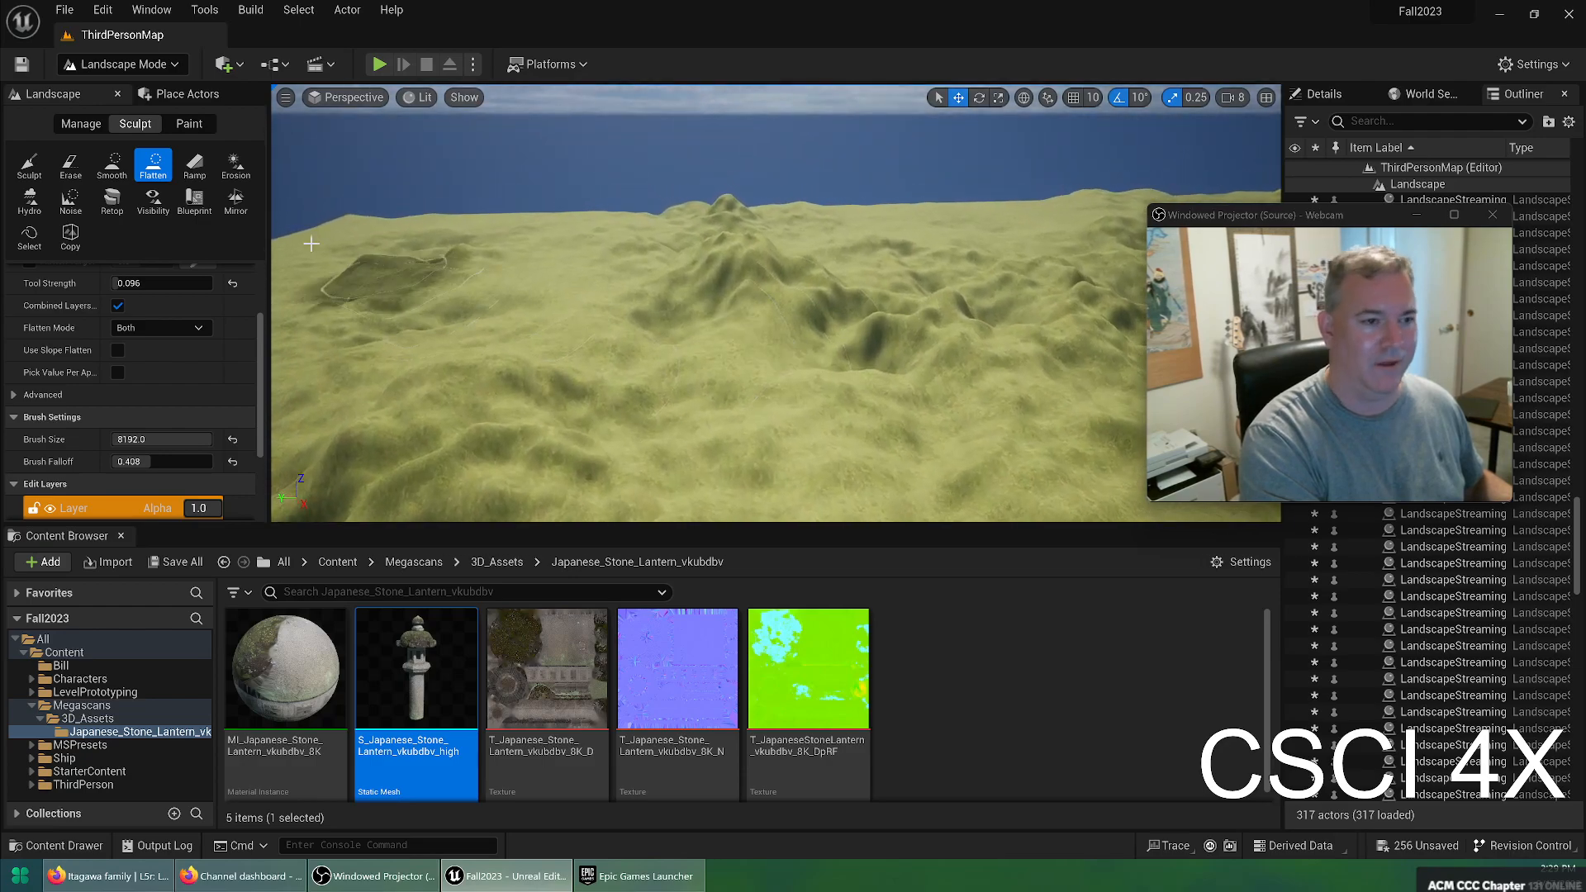
pyautogui.click(80, 204)
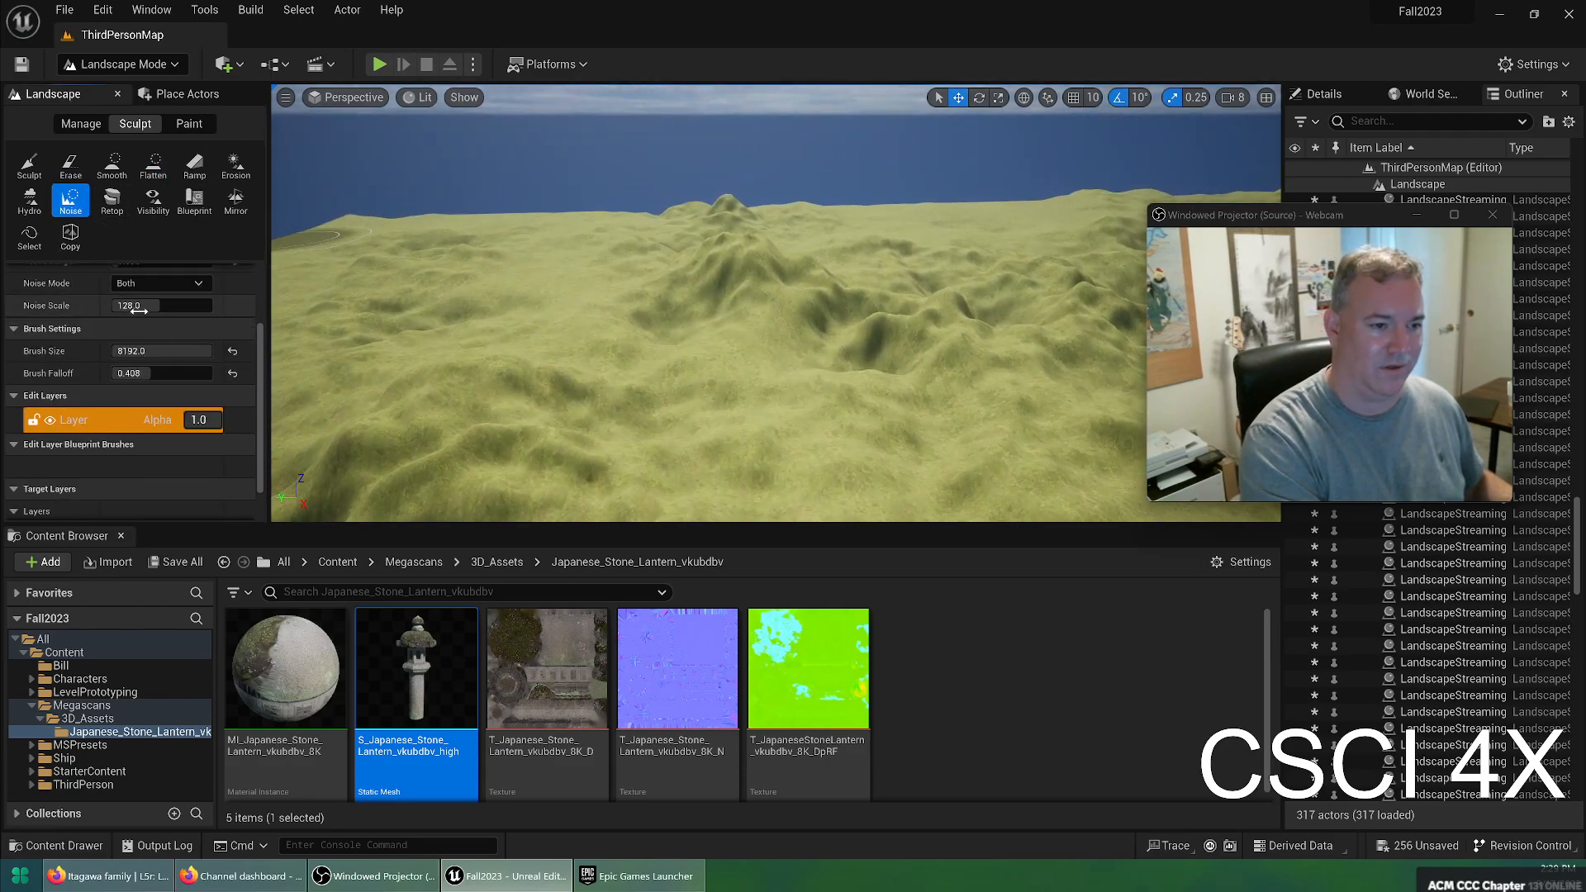
pyautogui.scroll(2, 140, 328)
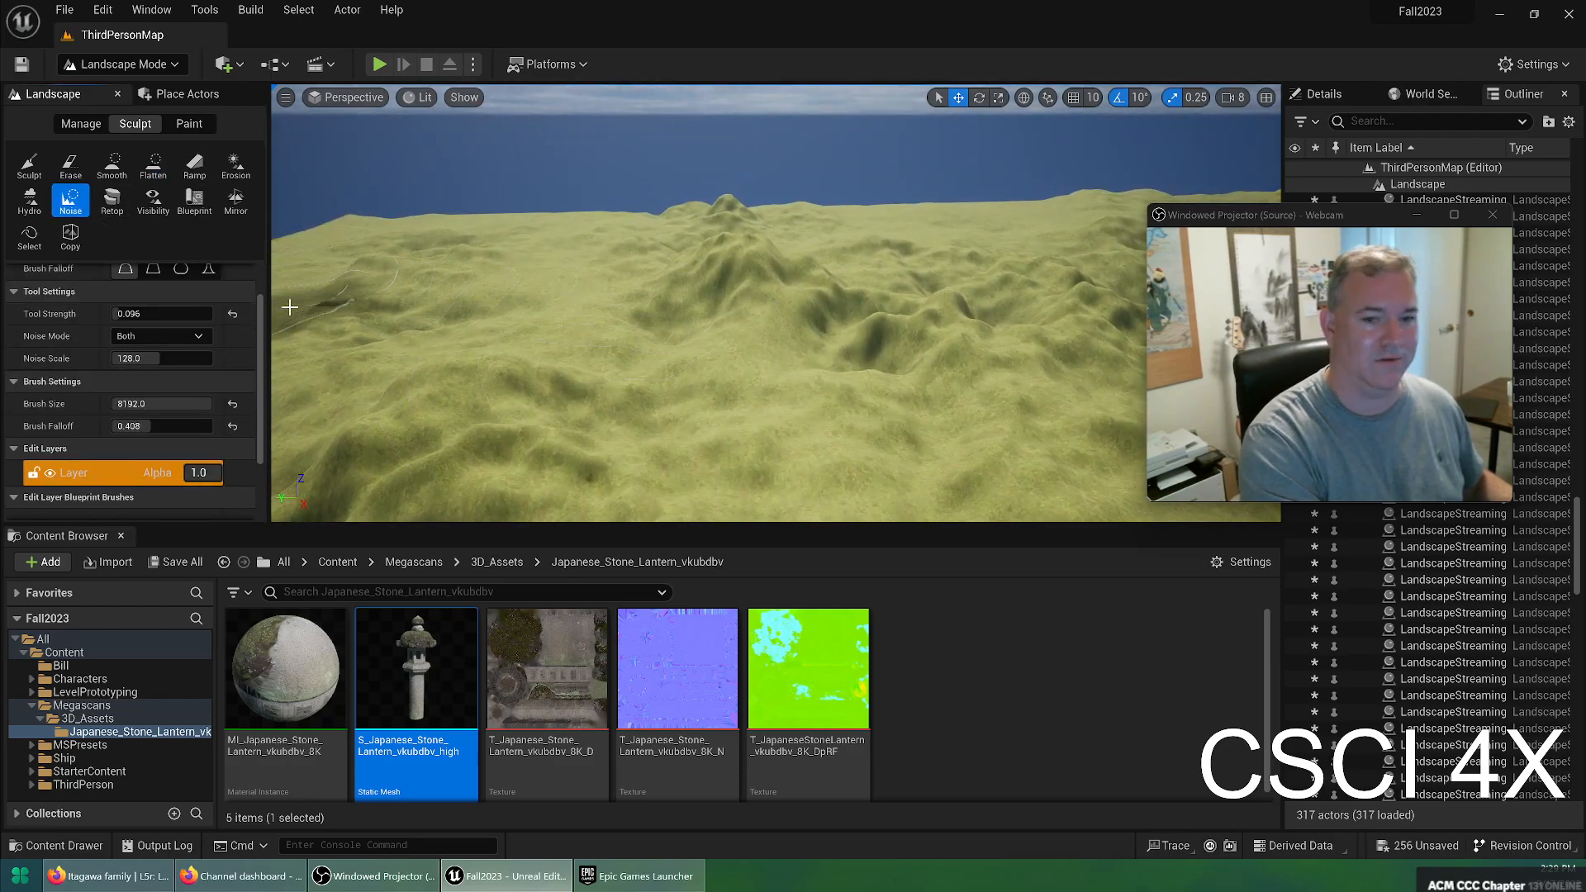
pyautogui.click(173, 339)
pyautogui.click(149, 368)
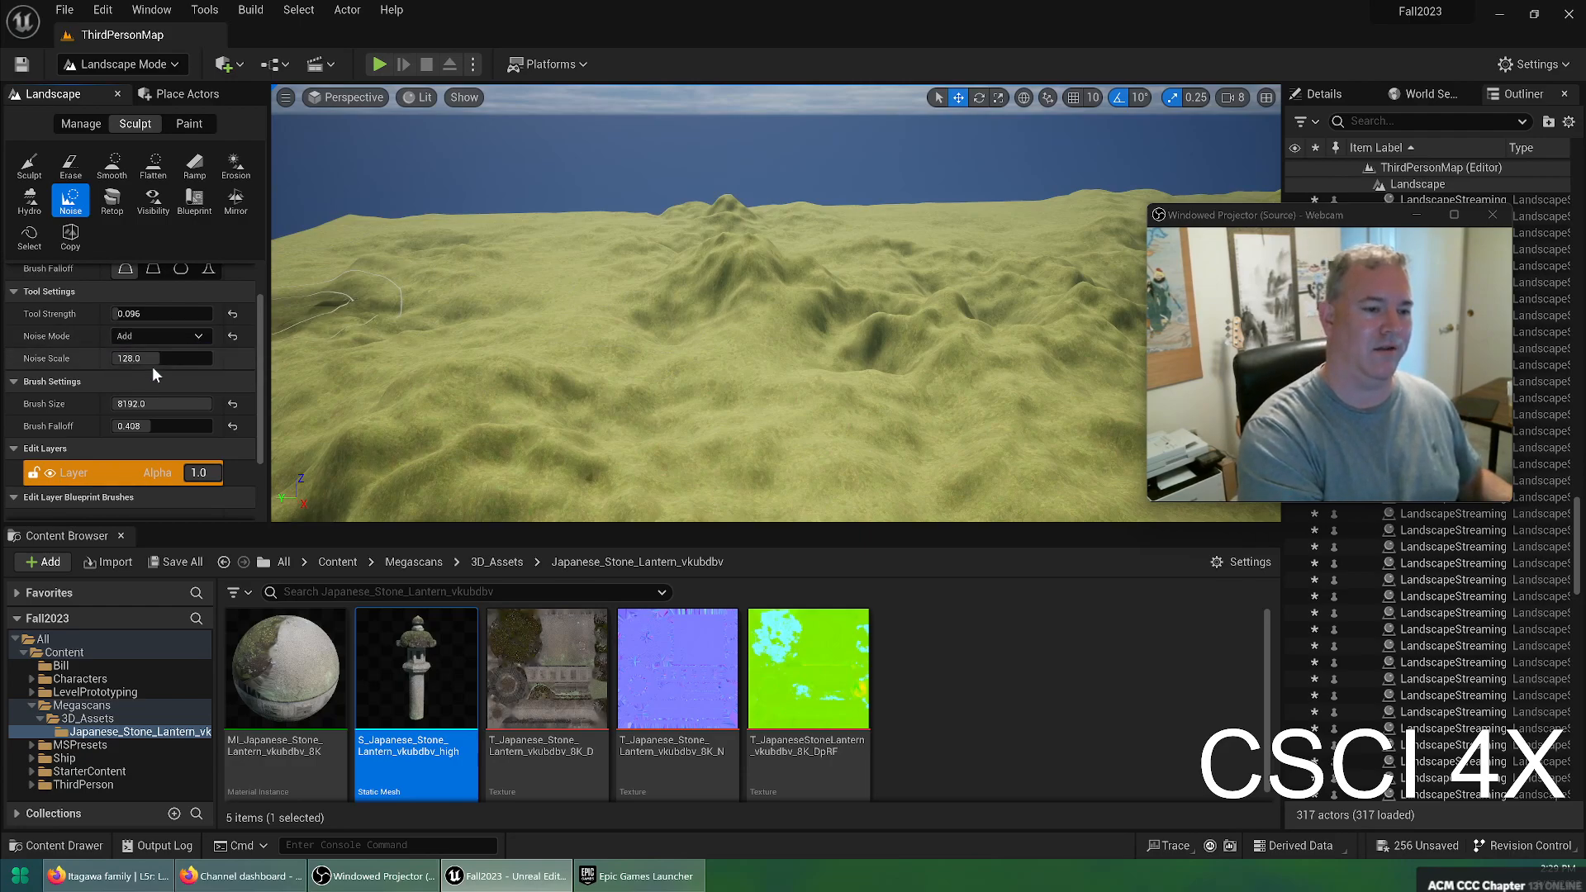
pyautogui.moveTo(525, 218); pyautogui.dragTo(601, 327)
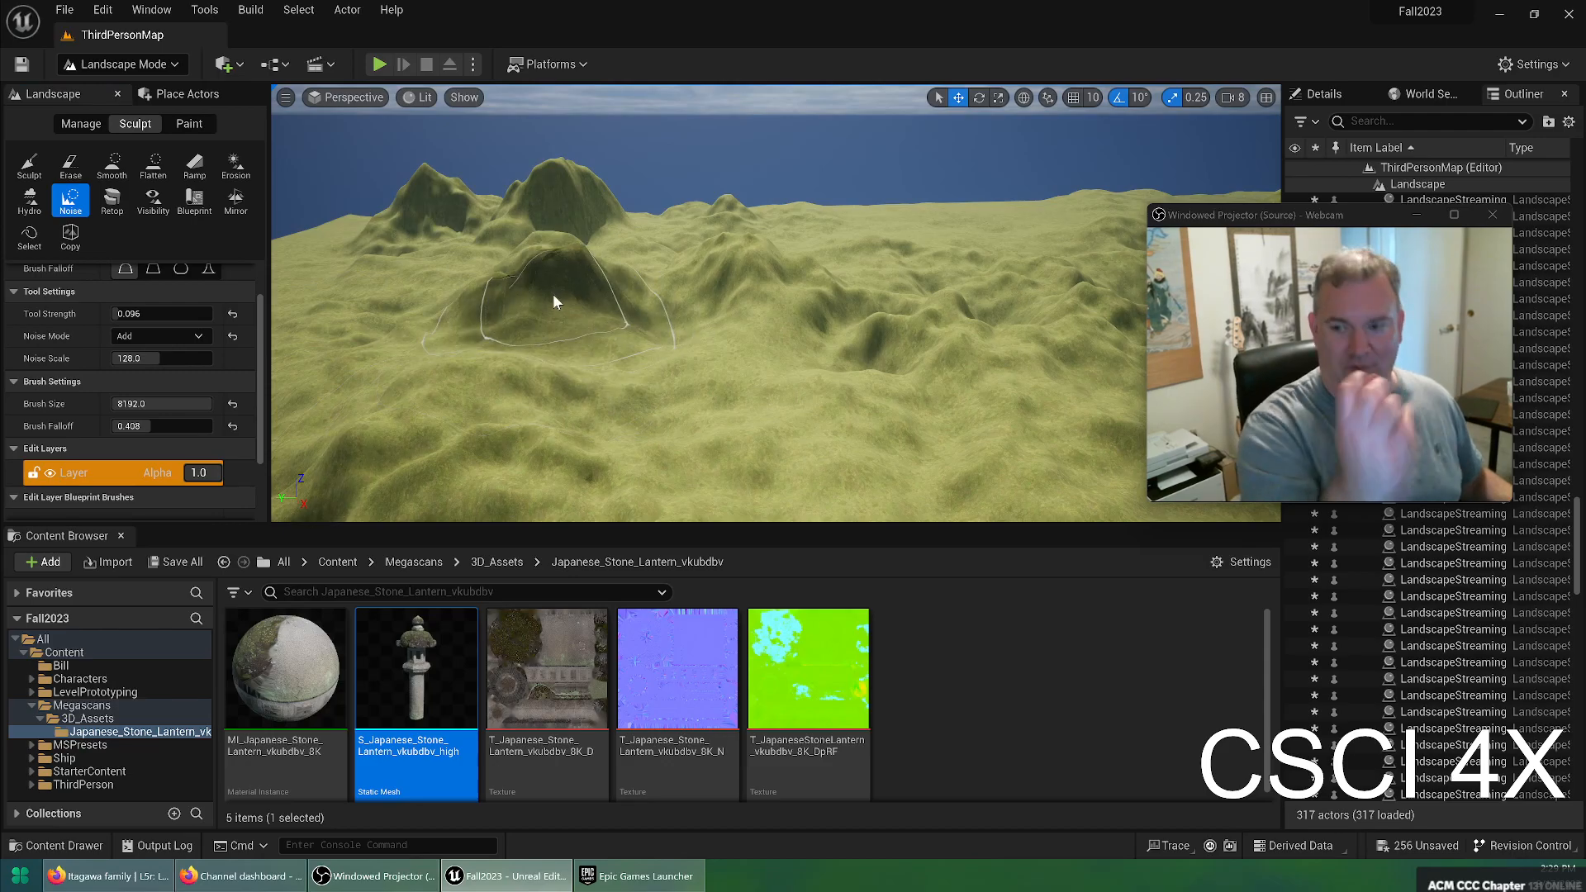
# Apply a further Noise stroke in Add mode across the mountain slopes at brush size 8192
pyautogui.moveTo(368, 265); pyautogui.dragTo(440, 298, button='right')
pyautogui.press('w')
pyautogui.press('w')
pyautogui.press('s')
pyautogui.moveTo(810, 133); pyautogui.dragTo(712, 181, button='right')
pyautogui.moveTo(711, 181)
pyautogui.mouseDown()
pyautogui.moveTo(299, 274)
pyautogui.moveTo(863, 128)
pyautogui.moveTo(504, 338)
pyautogui.mouseUp()
pyautogui.moveTo(783, 241); pyautogui.dragTo(677, 248, button='right')
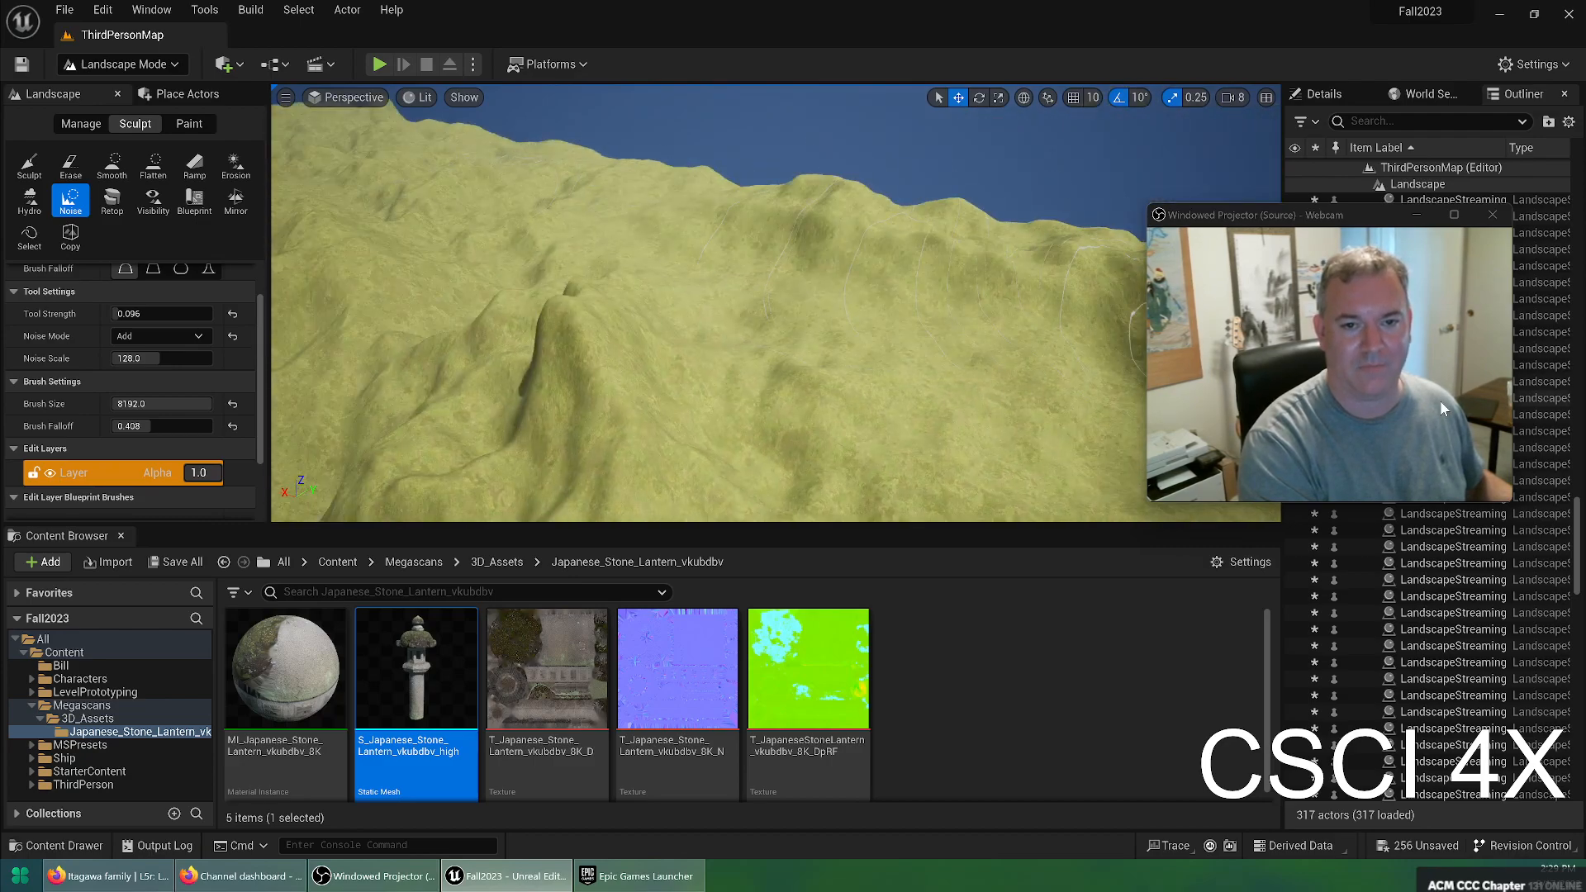
pyautogui.moveTo(866, 320)
pyautogui.mouseDown(button='right')
pyautogui.moveTo(595, 320)
pyautogui.moveTo(520, 349)
pyautogui.moveTo(446, 310)
pyautogui.moveTo(488, 318)
pyautogui.mouseUp(button='right')
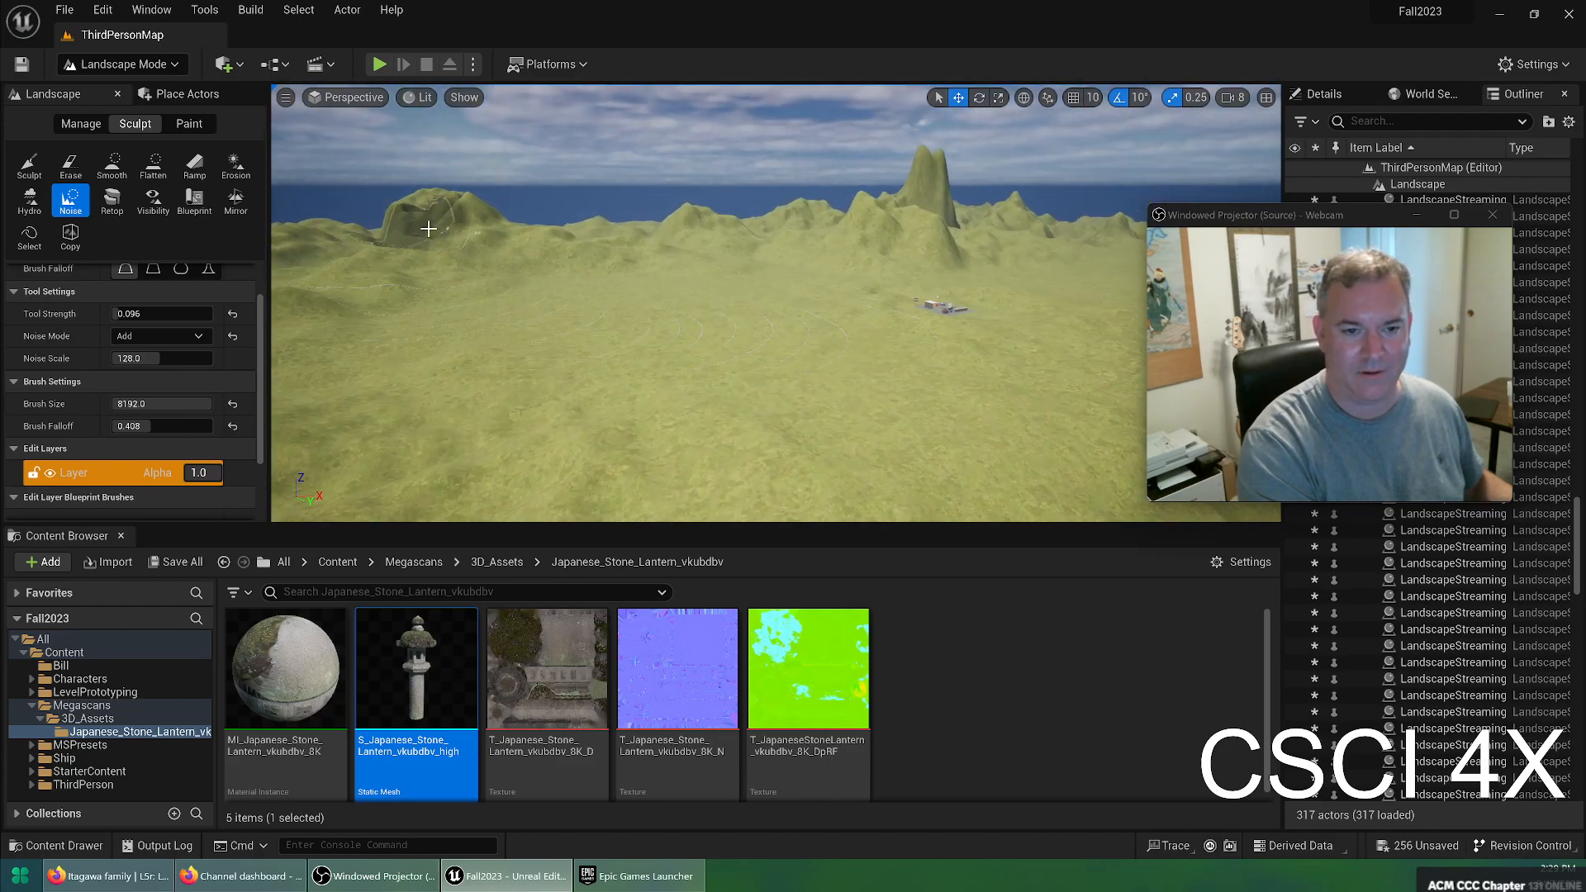
pyautogui.moveTo(700, 373)
pyautogui.mouseDown(button='right')
pyautogui.moveTo(843, 447)
pyautogui.moveTo(711, 364)
pyautogui.moveTo(700, 372)
pyautogui.mouseUp(button='right')
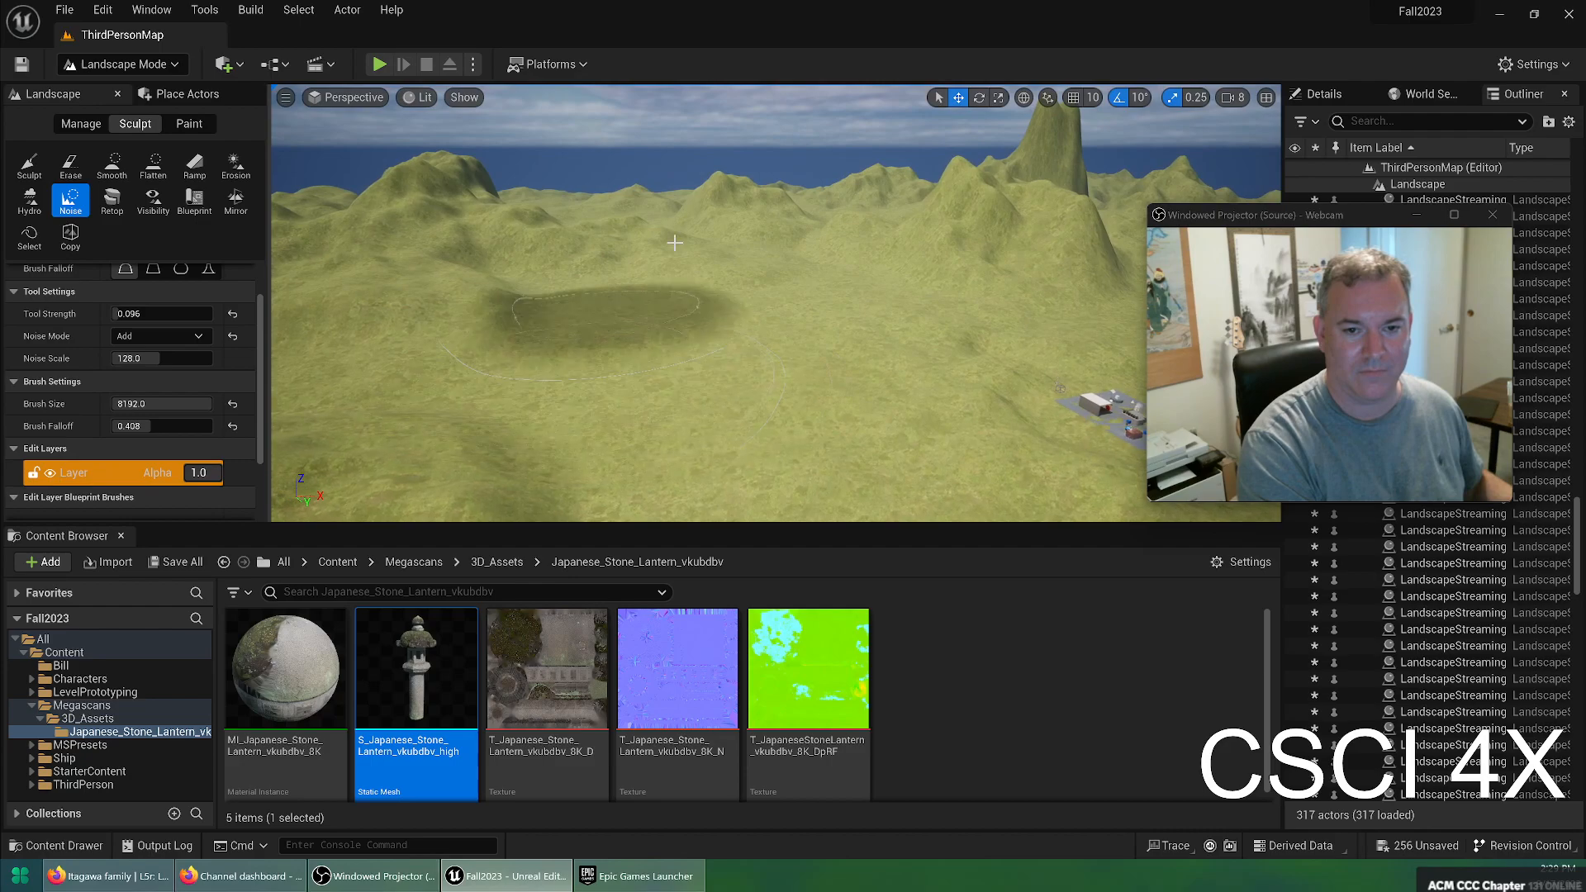
pyautogui.moveTo(563, 349)
pyautogui.mouseDown(button='right')
pyautogui.moveTo(653, 368)
pyautogui.moveTo(678, 396)
pyautogui.moveTo(743, 388)
pyautogui.moveTo(694, 347)
pyautogui.moveTo(760, 331)
pyautogui.moveTo(747, 443)
pyautogui.mouseUp(button='right')
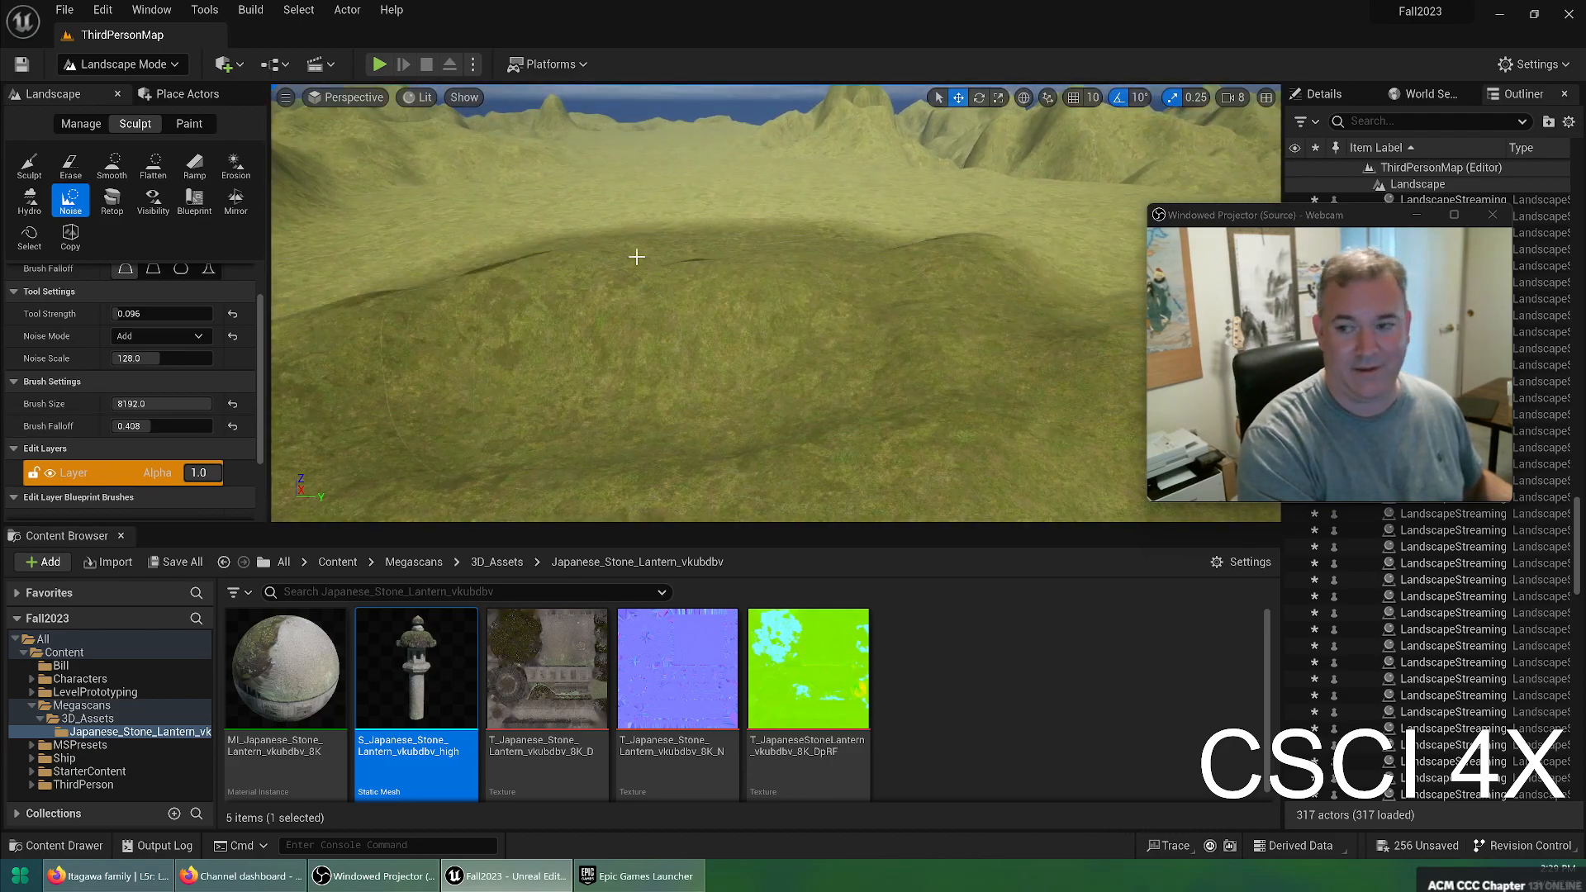
pyautogui.click(81, 122)
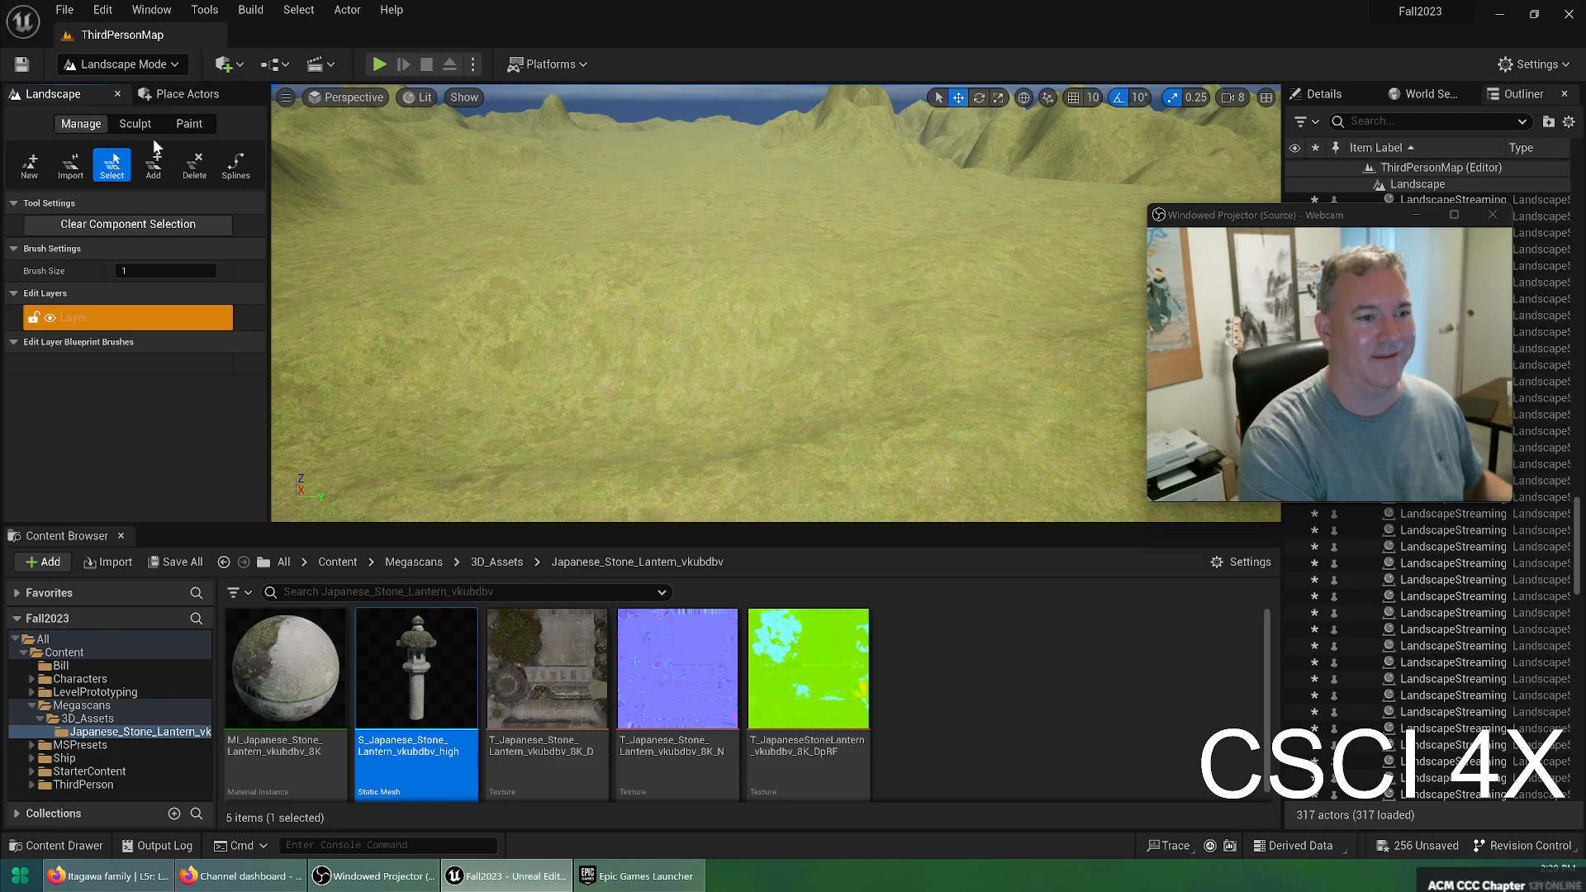
pyautogui.click(175, 122)
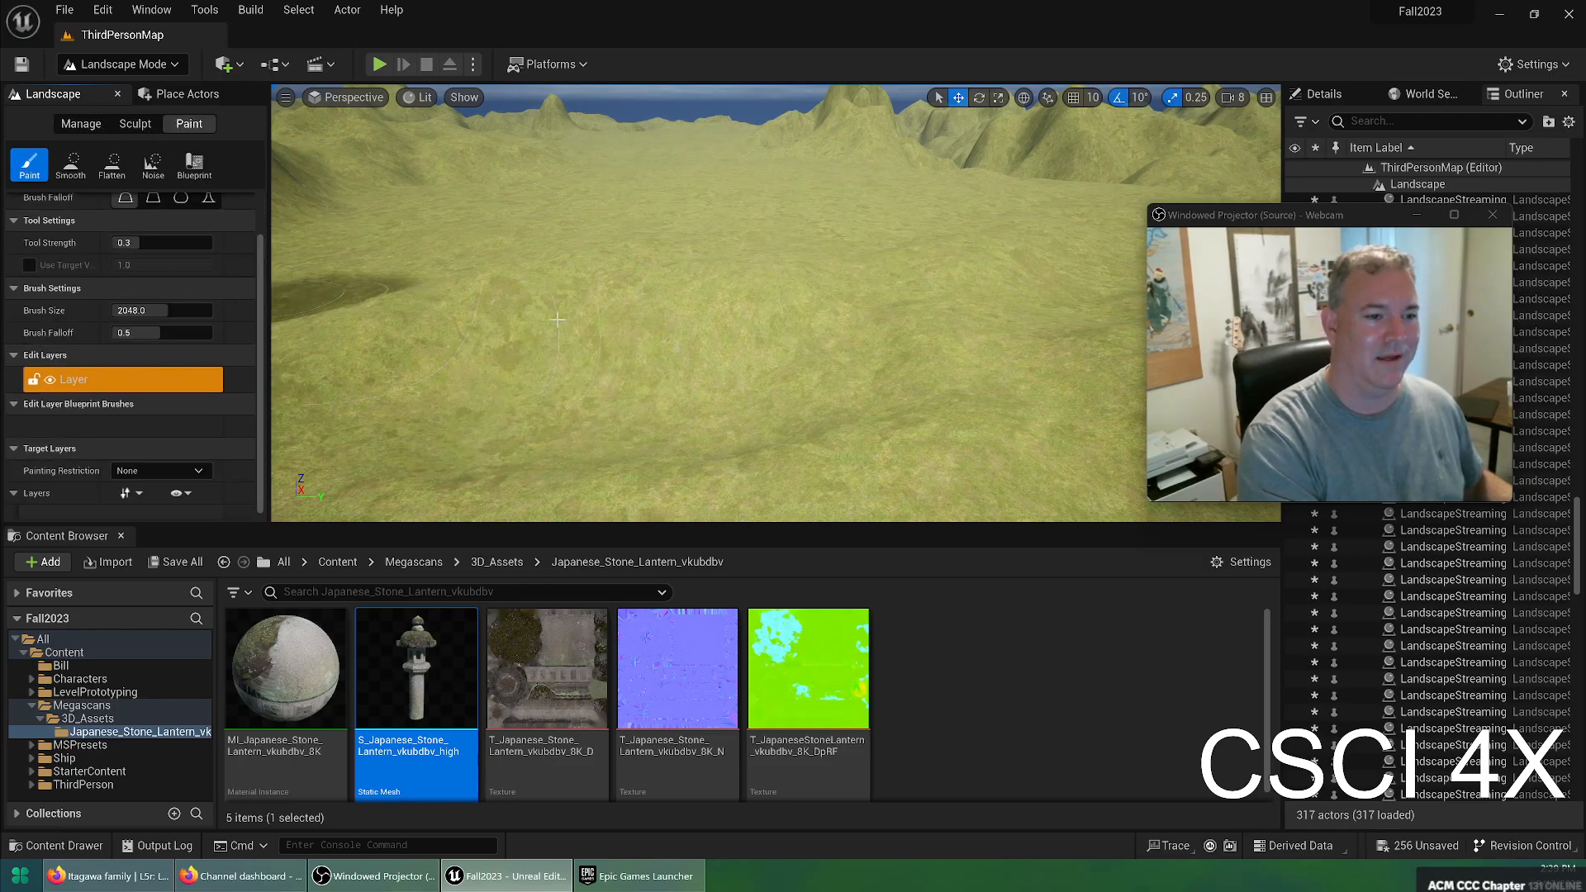
pyautogui.click(135, 124)
# Switch the editor to Foliage mode and look through the StarterContent folder for usable assets
pyautogui.click(119, 66)
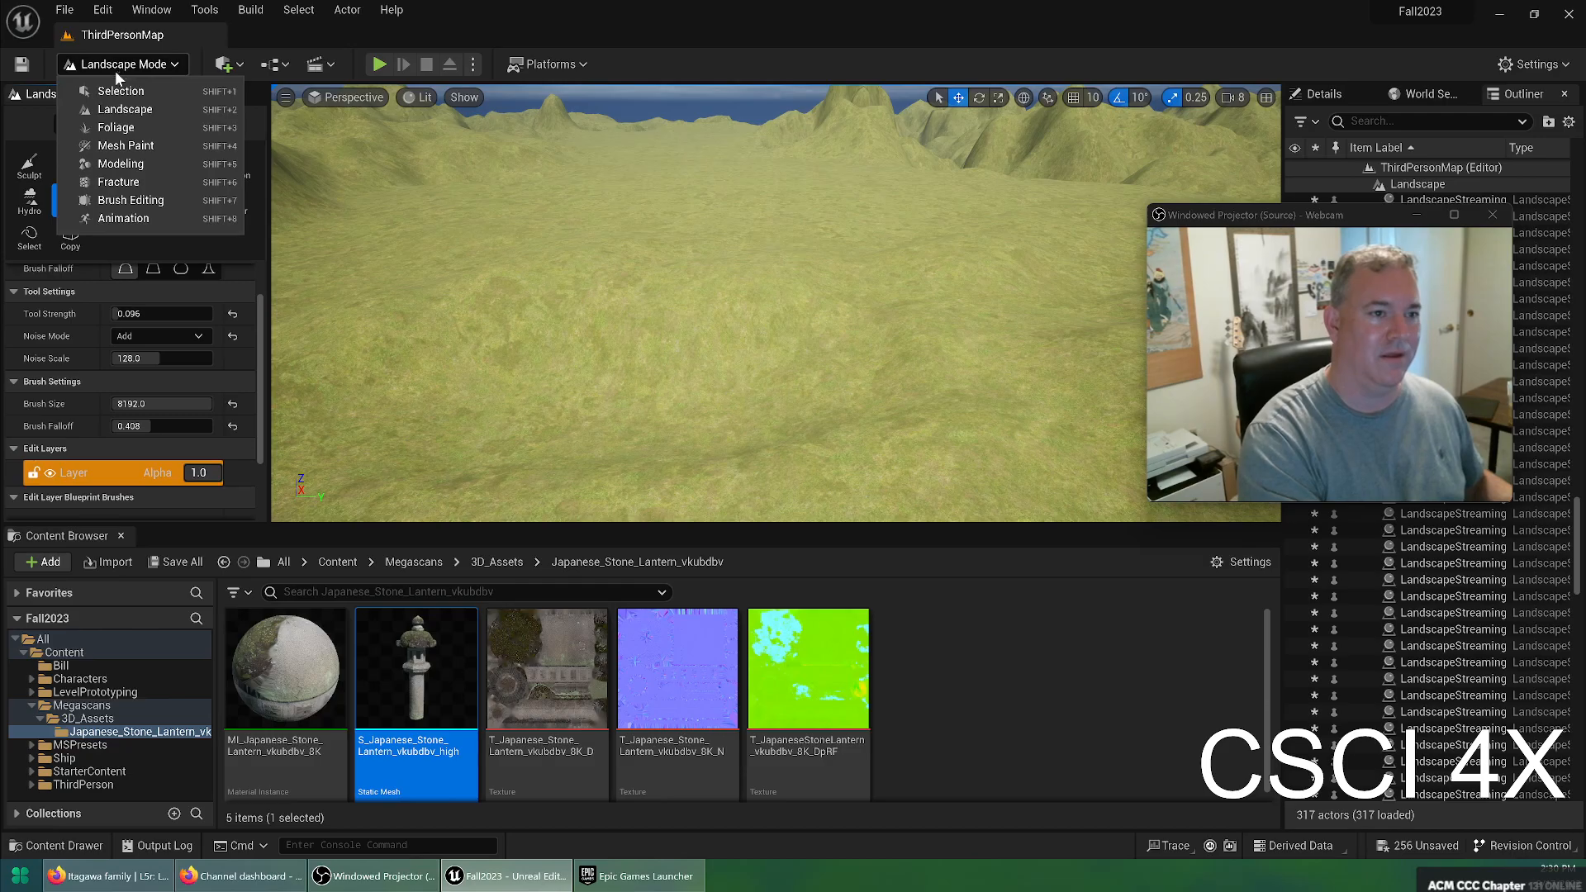
pyautogui.click(117, 128)
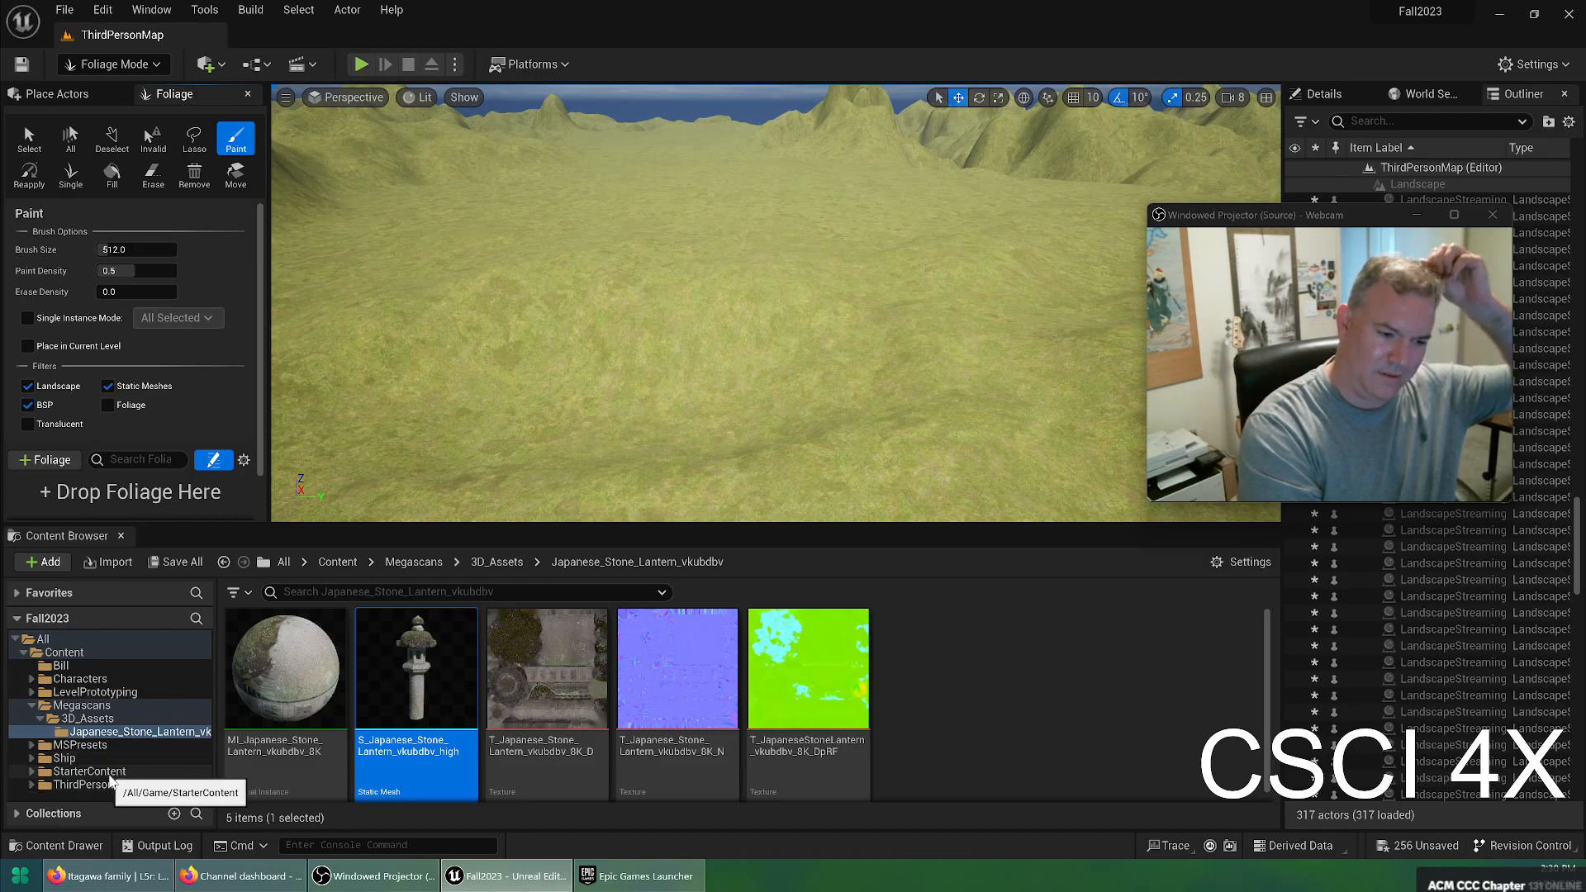
pyautogui.click(112, 770)
pyautogui.scroll(-2, 914, 669)
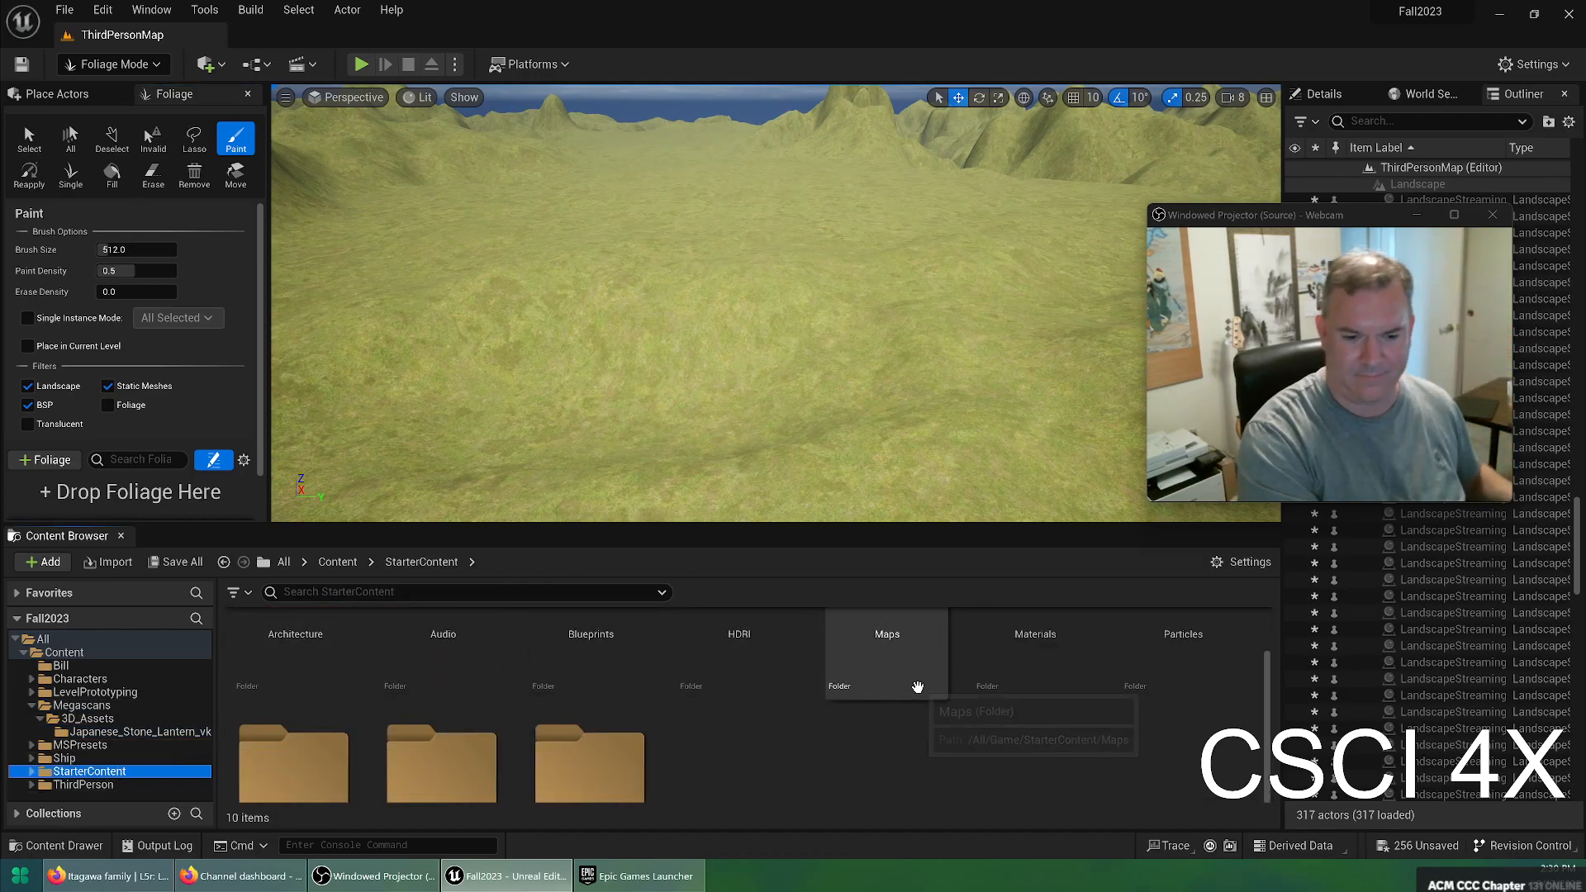
pyautogui.scroll(1, 864, 655)
pyautogui.scroll(1, 826, 657)
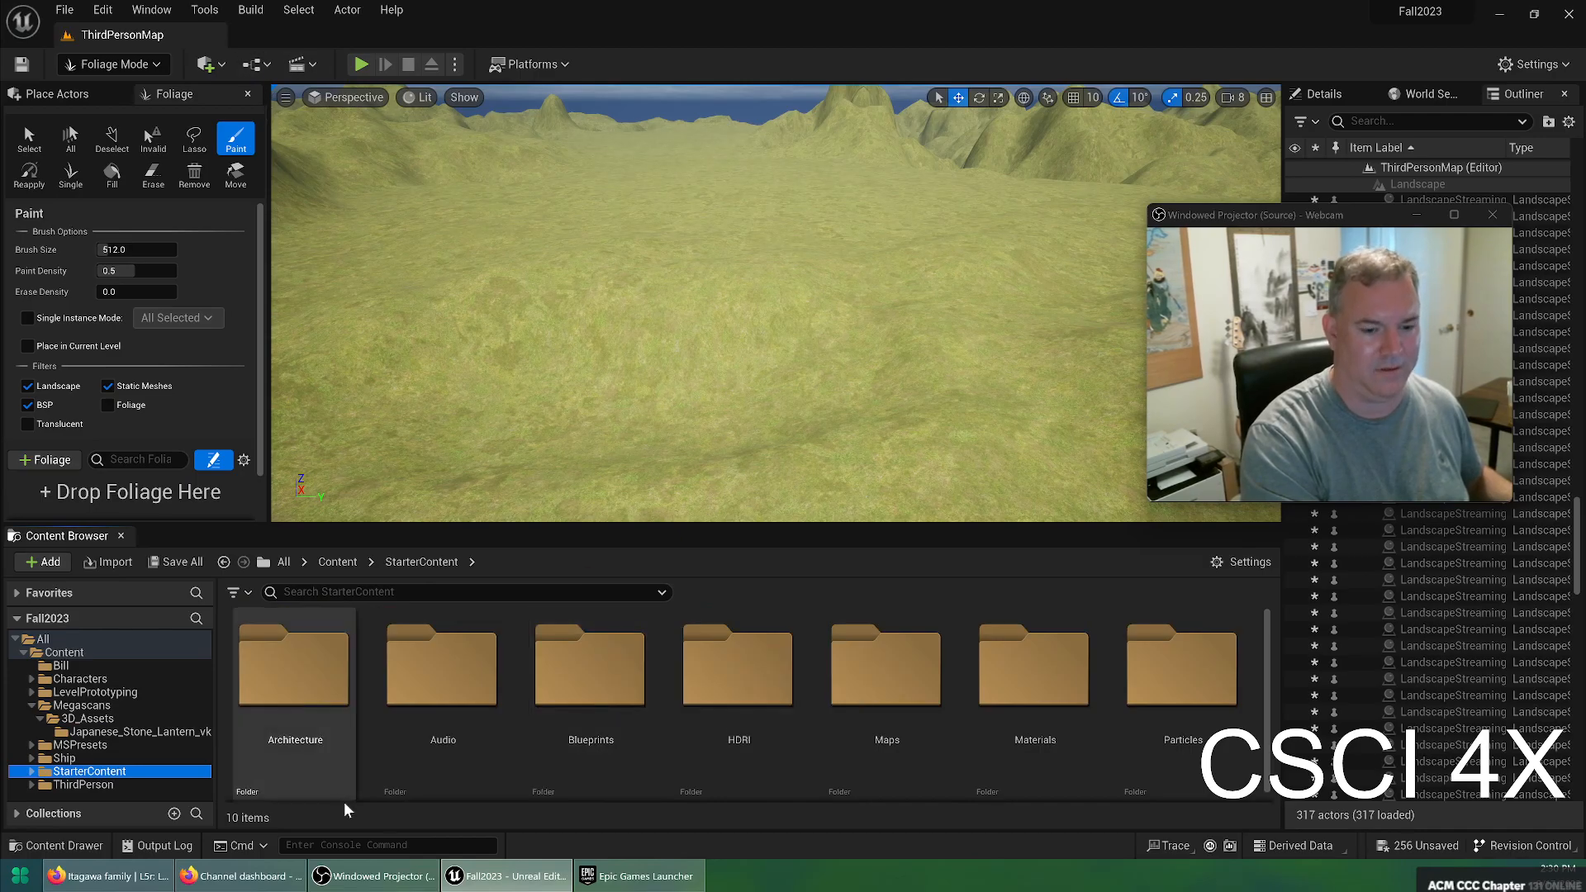
# Switch to the Epic Games Launcher and search the Vault for "flower"
pyautogui.click(640, 875)
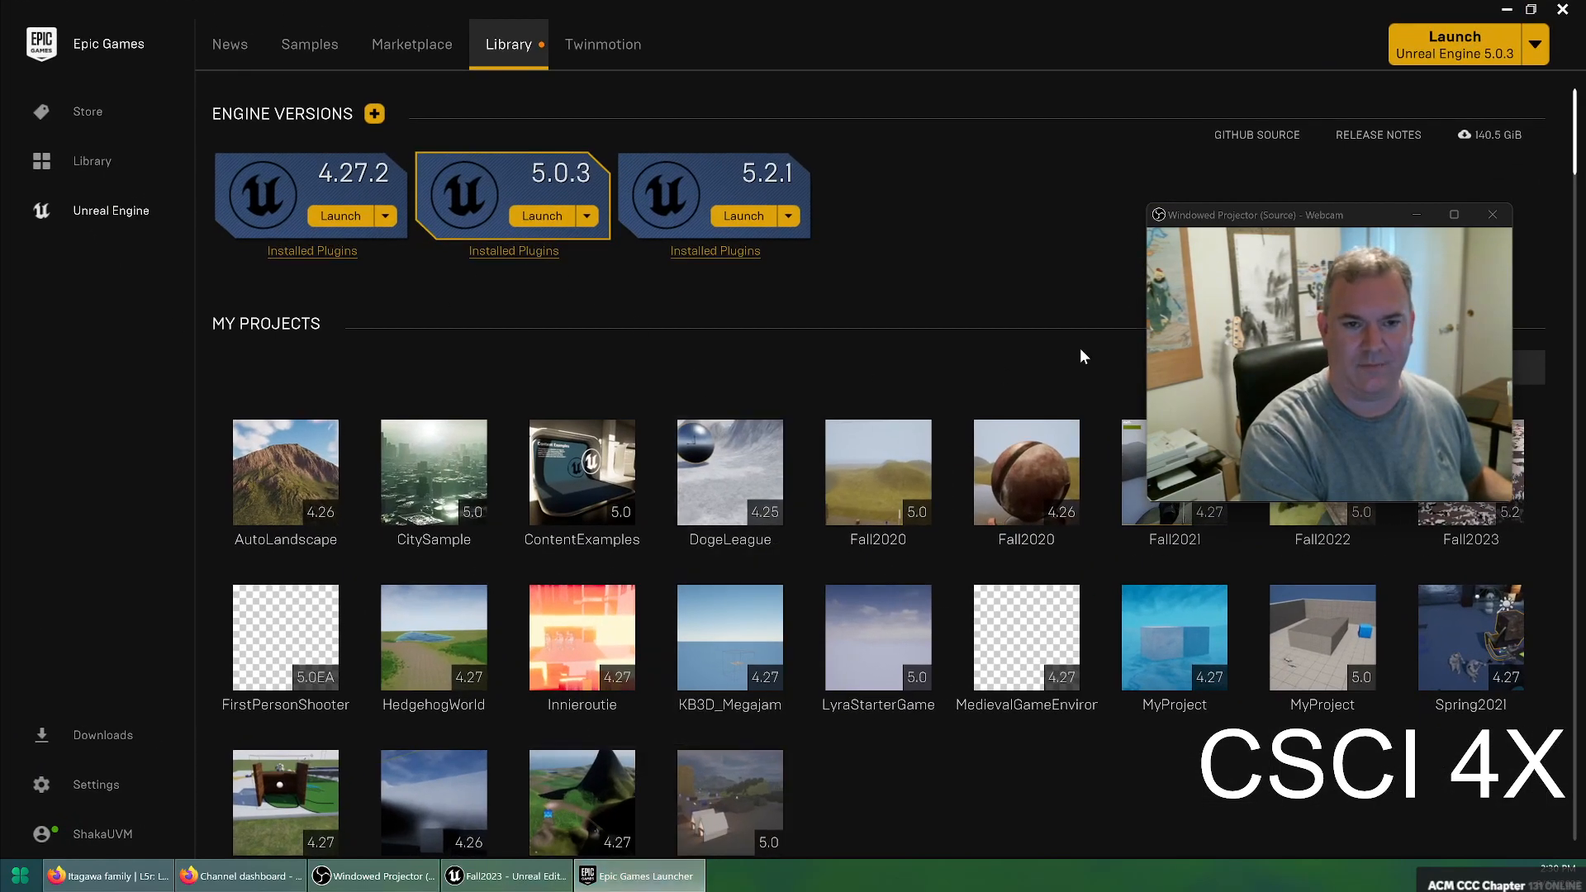
pyautogui.scroll(-2, 1074, 715)
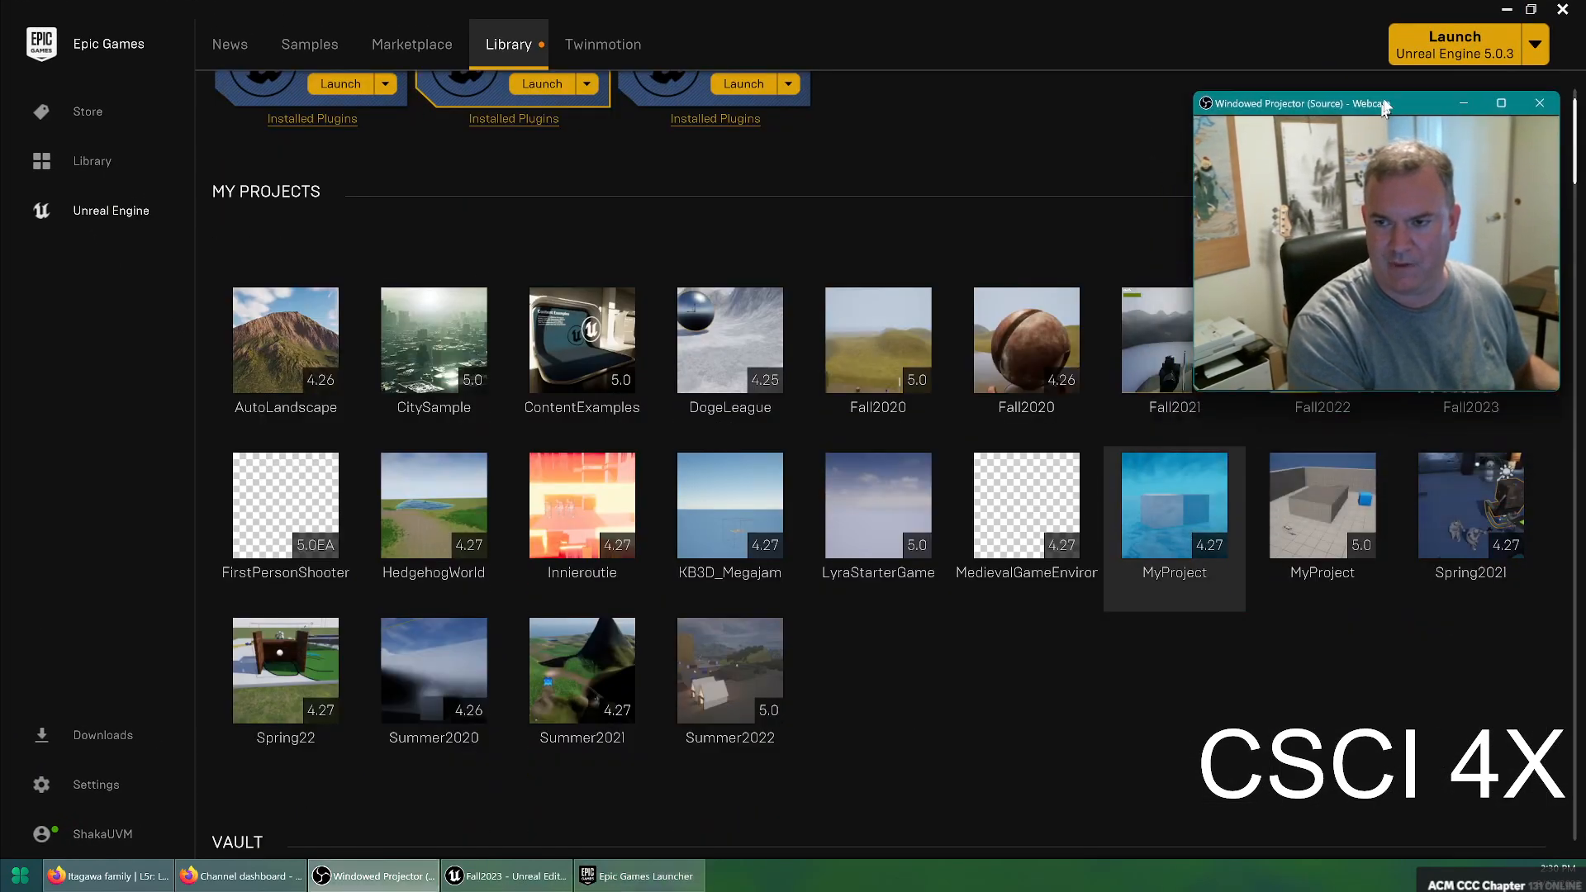
pyautogui.scroll(-4, 1133, 390)
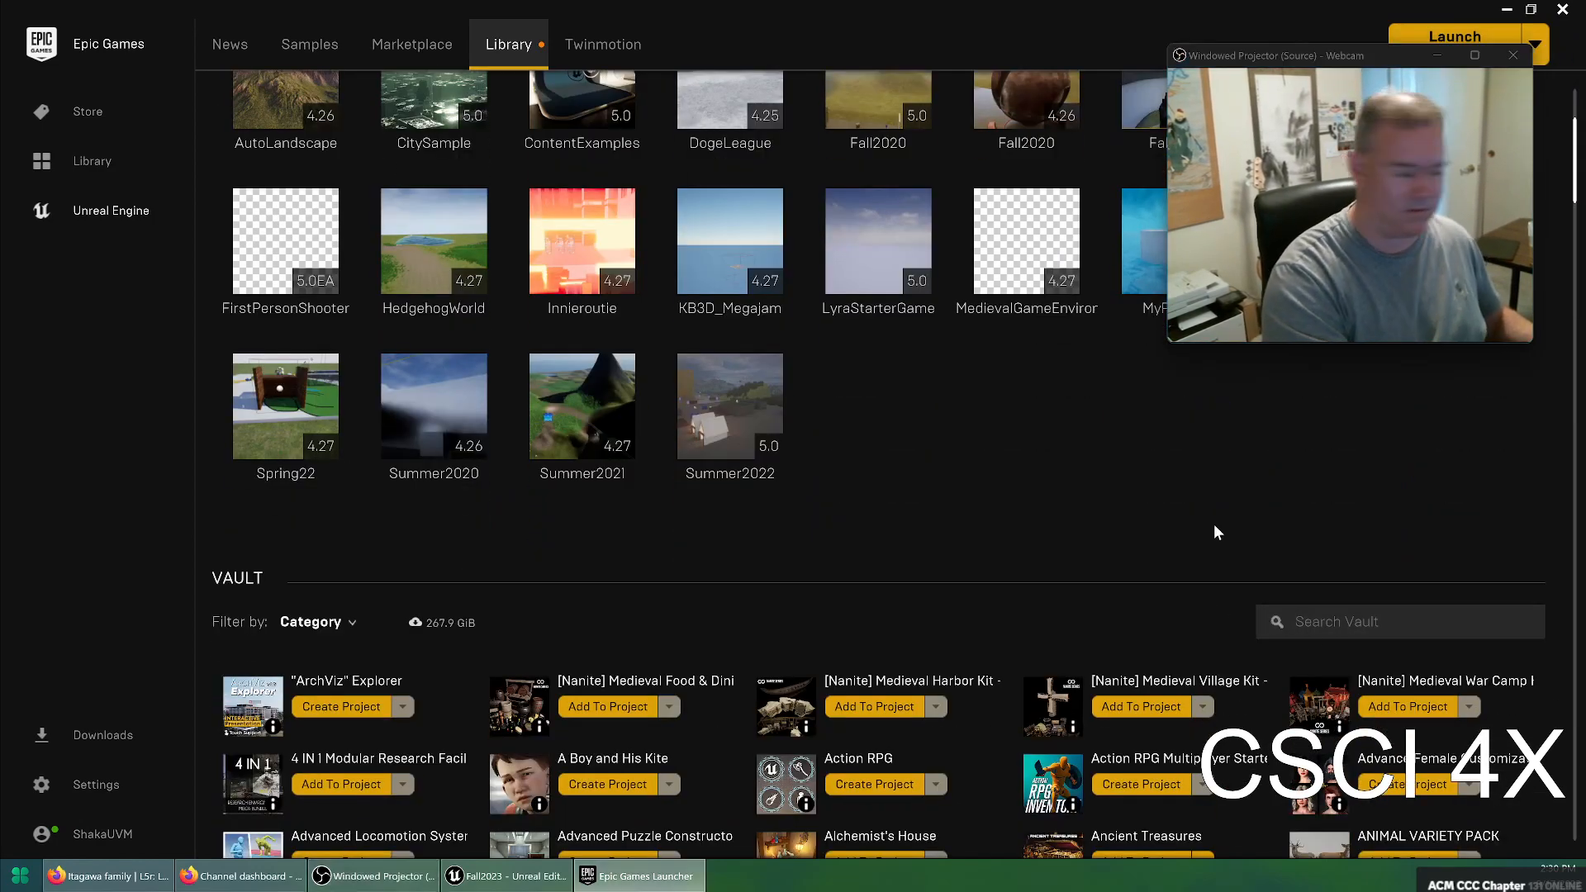
pyautogui.write('flower')
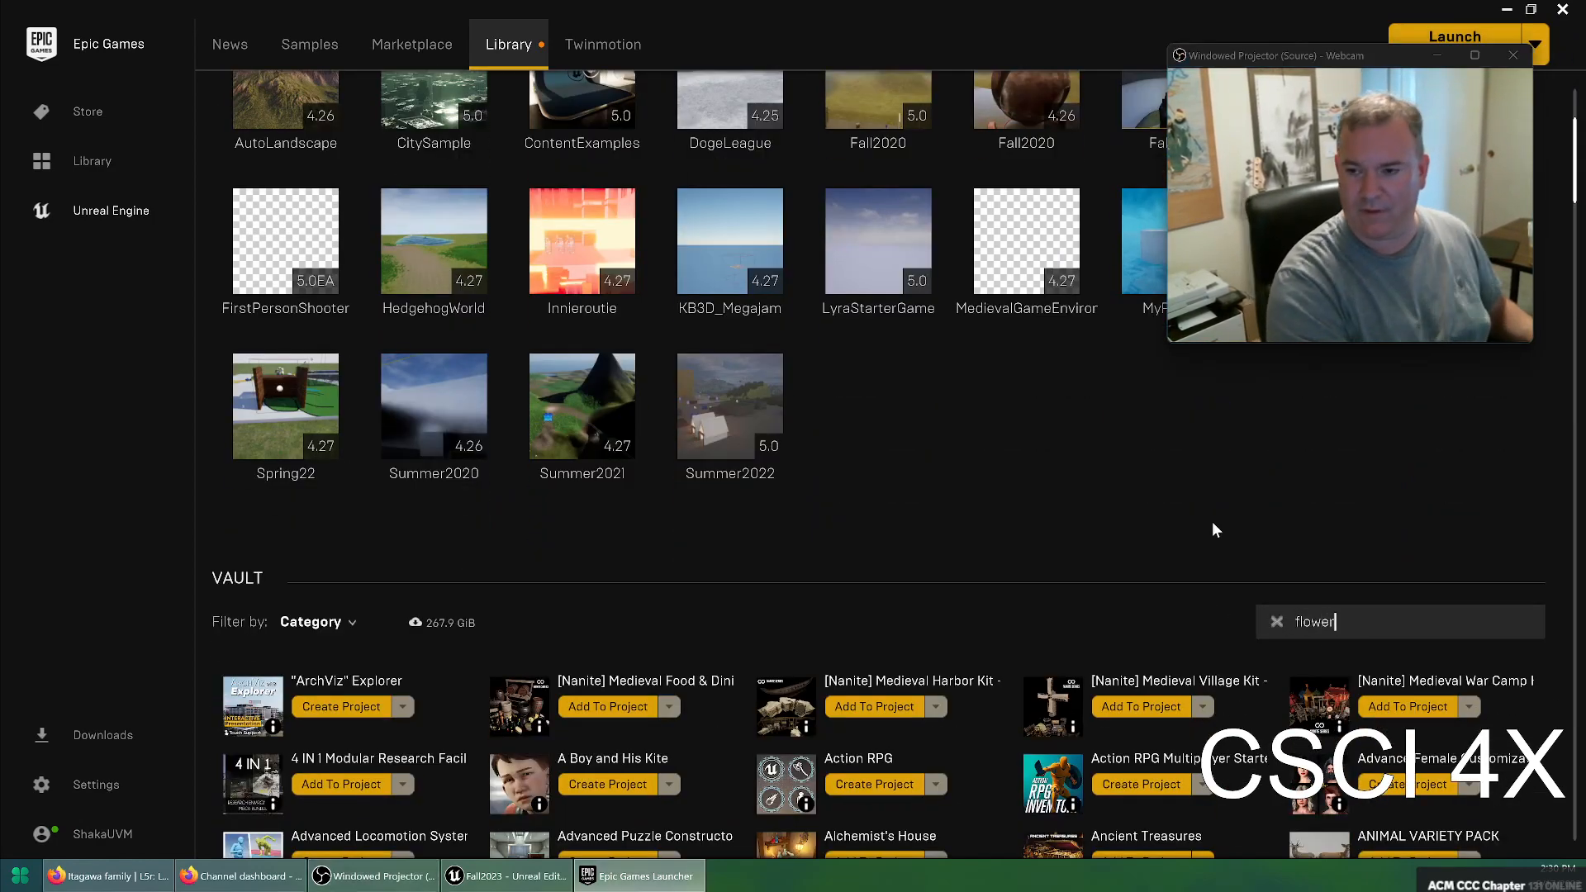
# Browse the owned Vault assets for a flower and plant pack suitable for foliage
pyautogui.scroll(-3, 1386, 497)
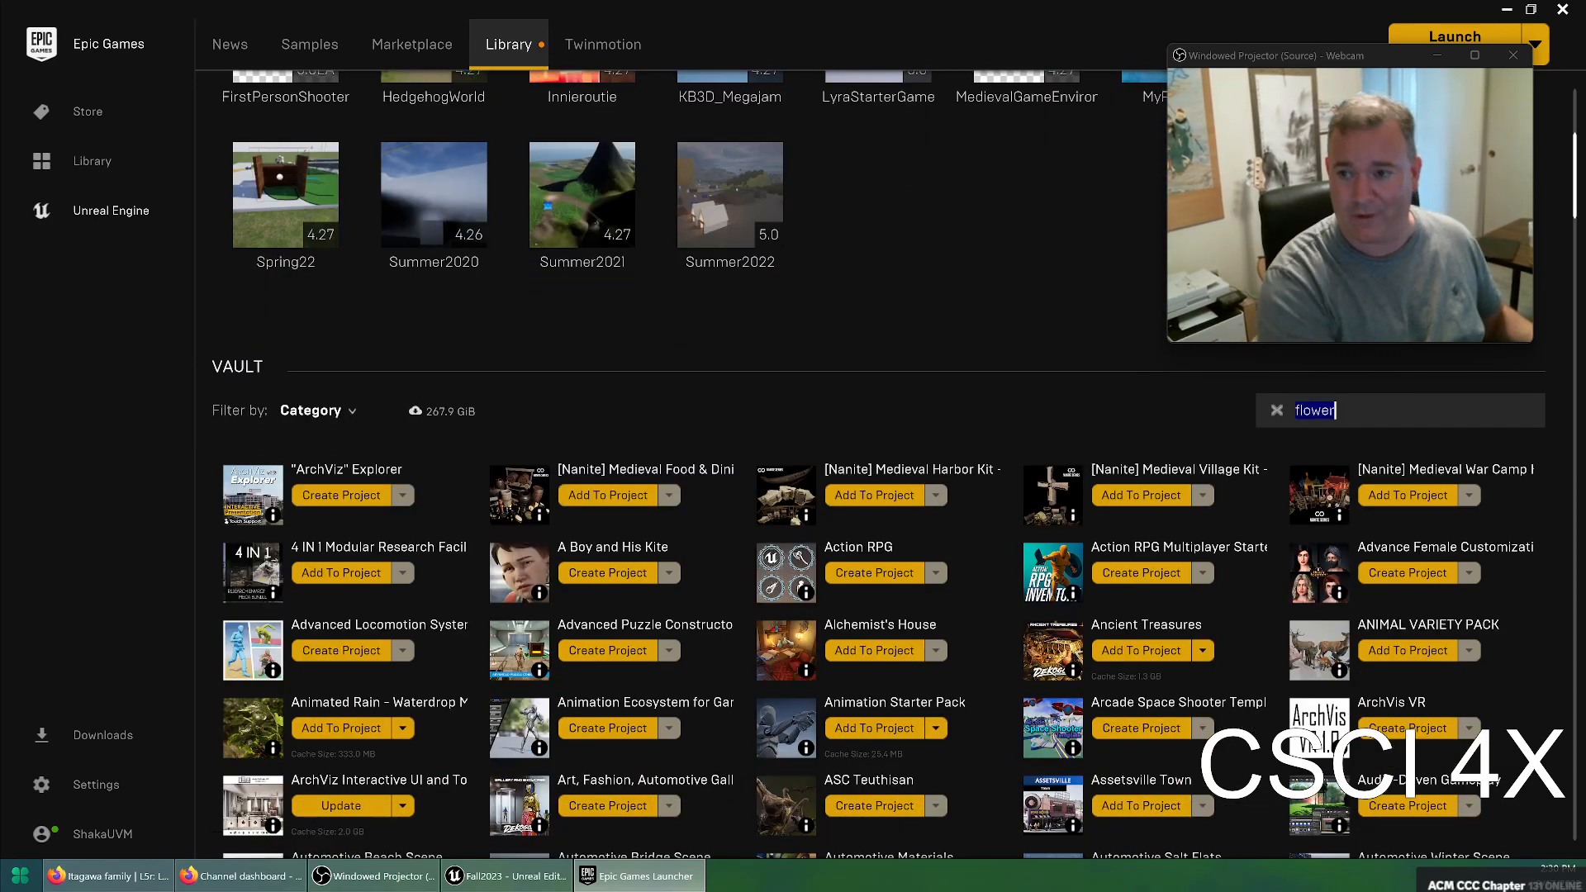
pyautogui.scroll(-10, 1043, 761)
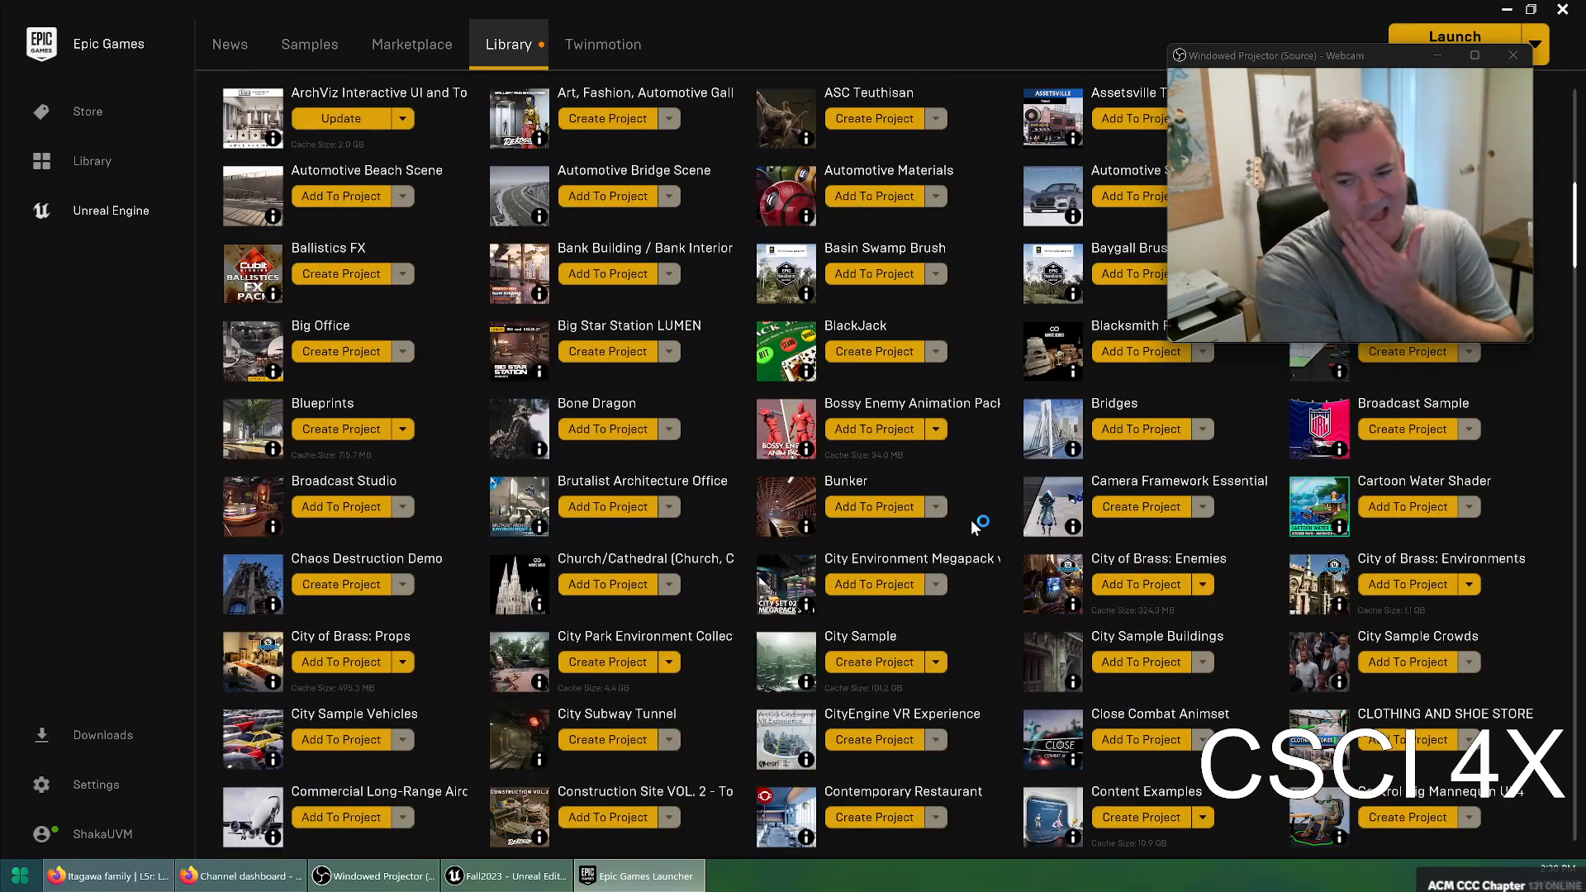
pyautogui.scroll(-4, 1016, 488)
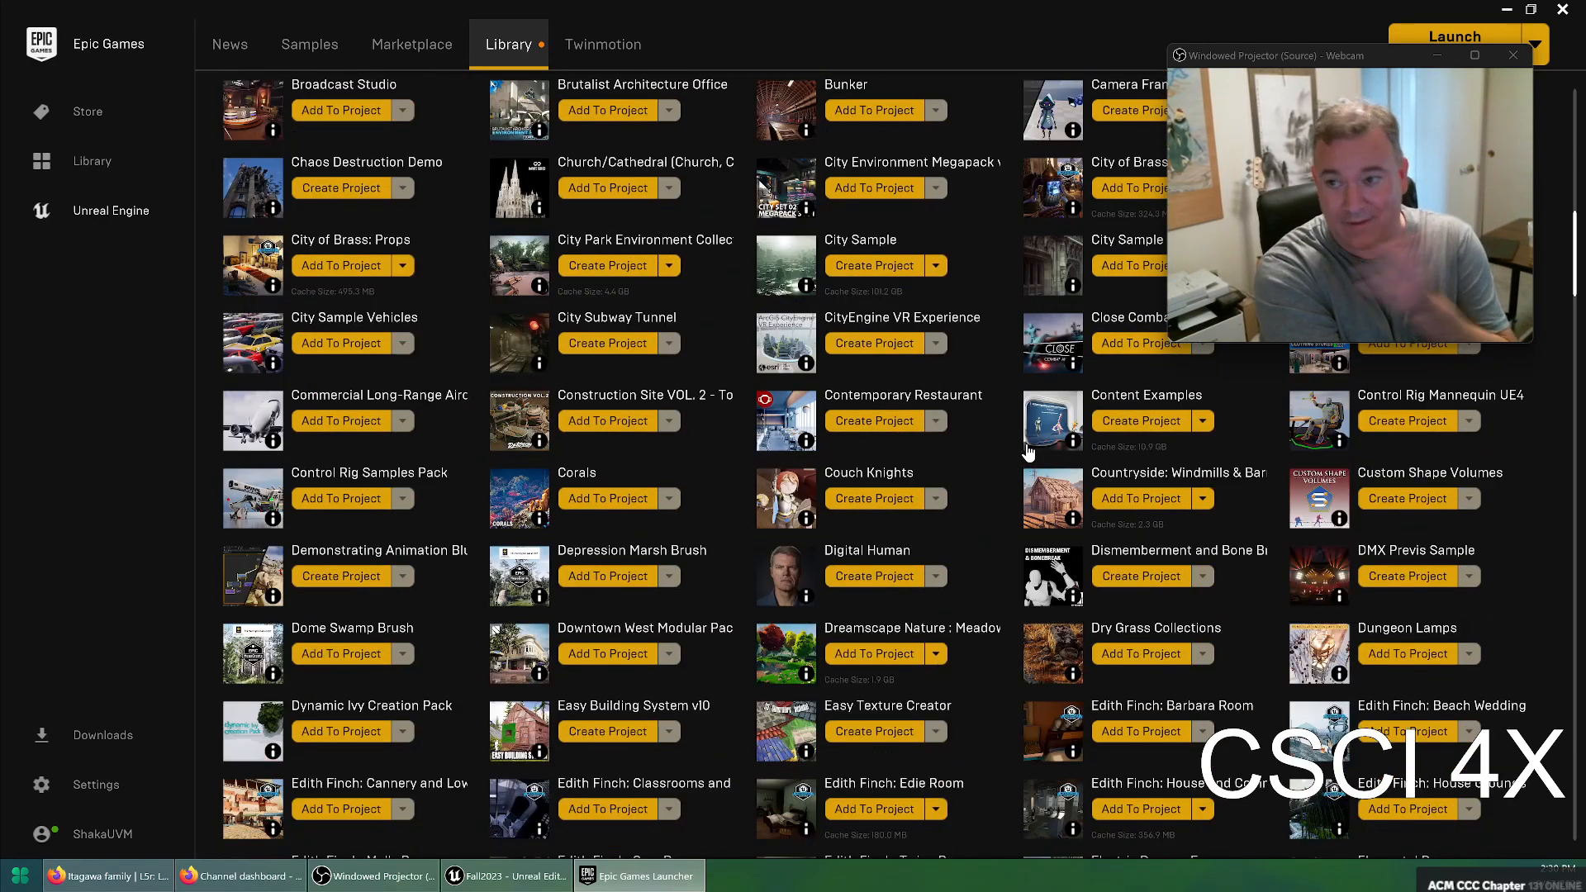
pyautogui.scroll(-1, 950, 520)
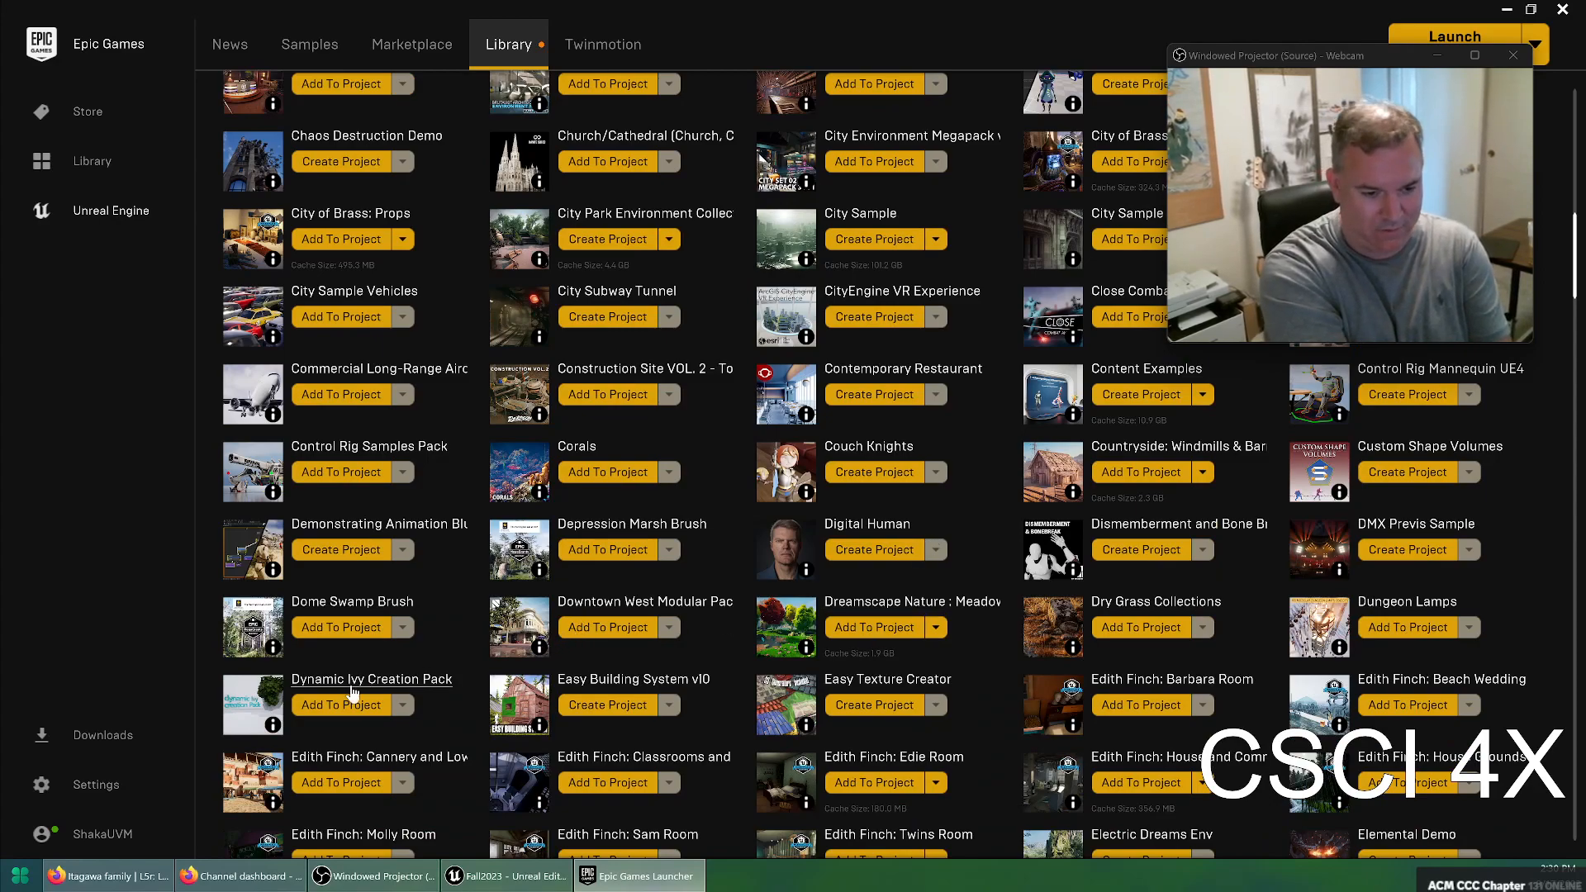
pyautogui.scroll(-1, 812, 559)
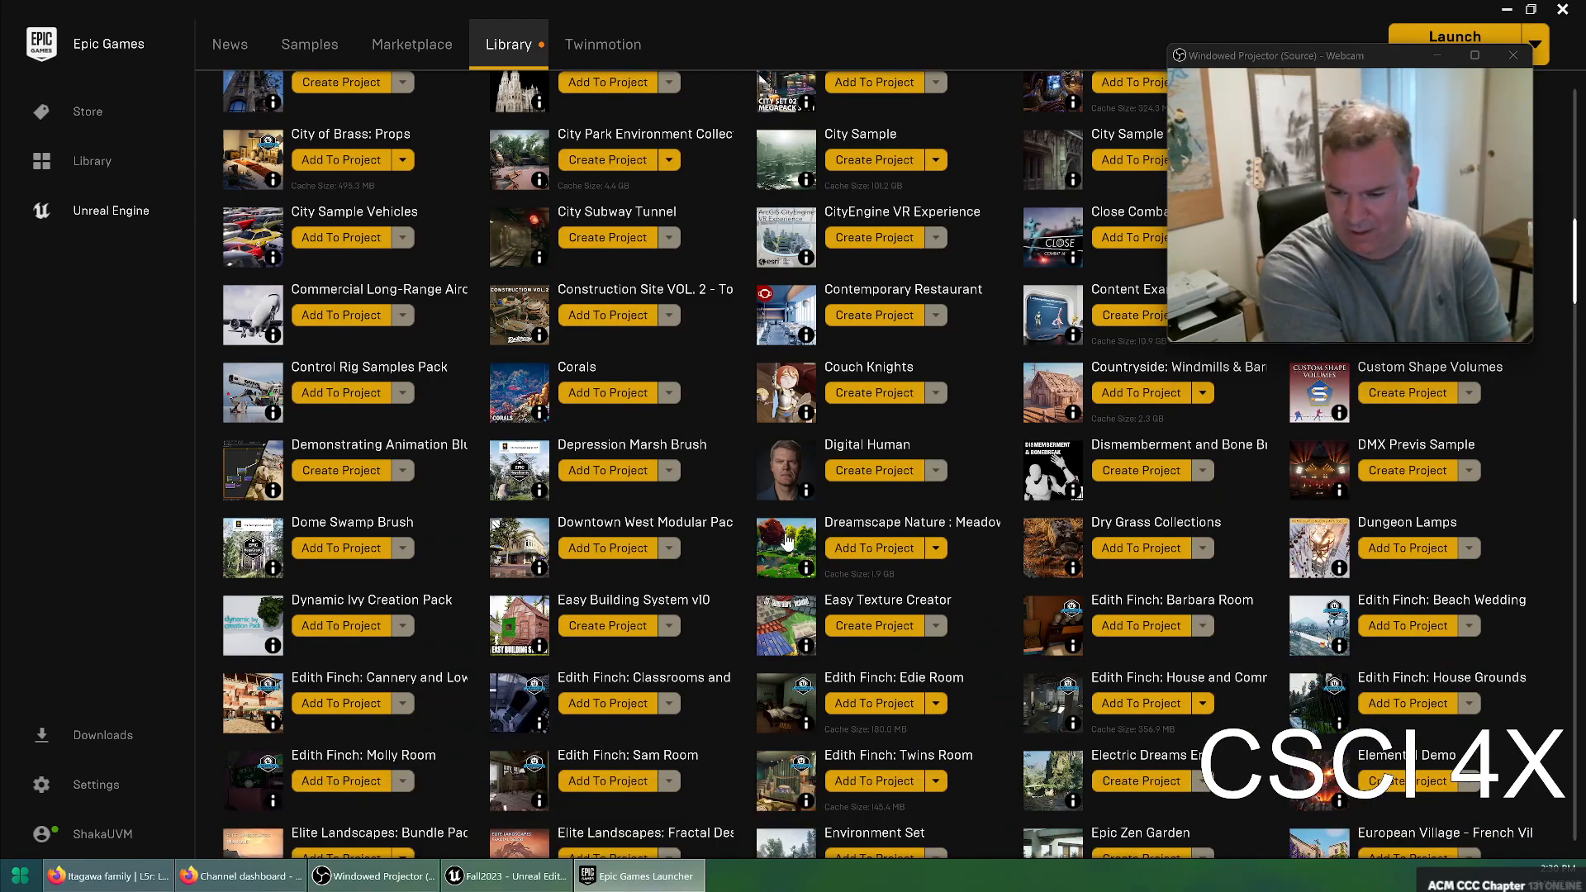
pyautogui.scroll(-2, 791, 568)
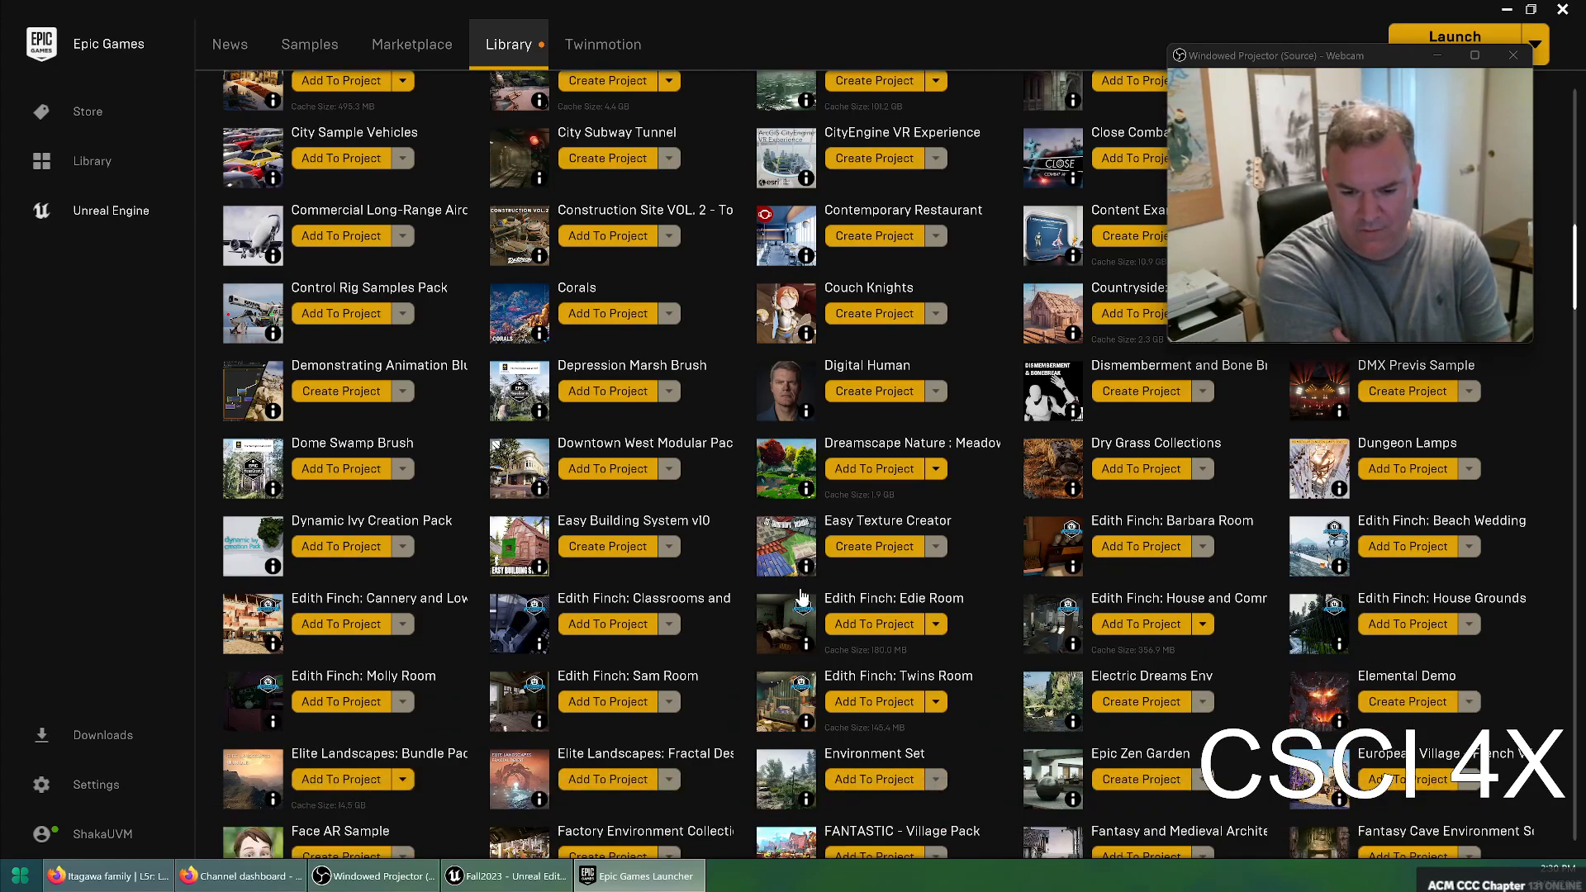
pyautogui.scroll(-4, 810, 632)
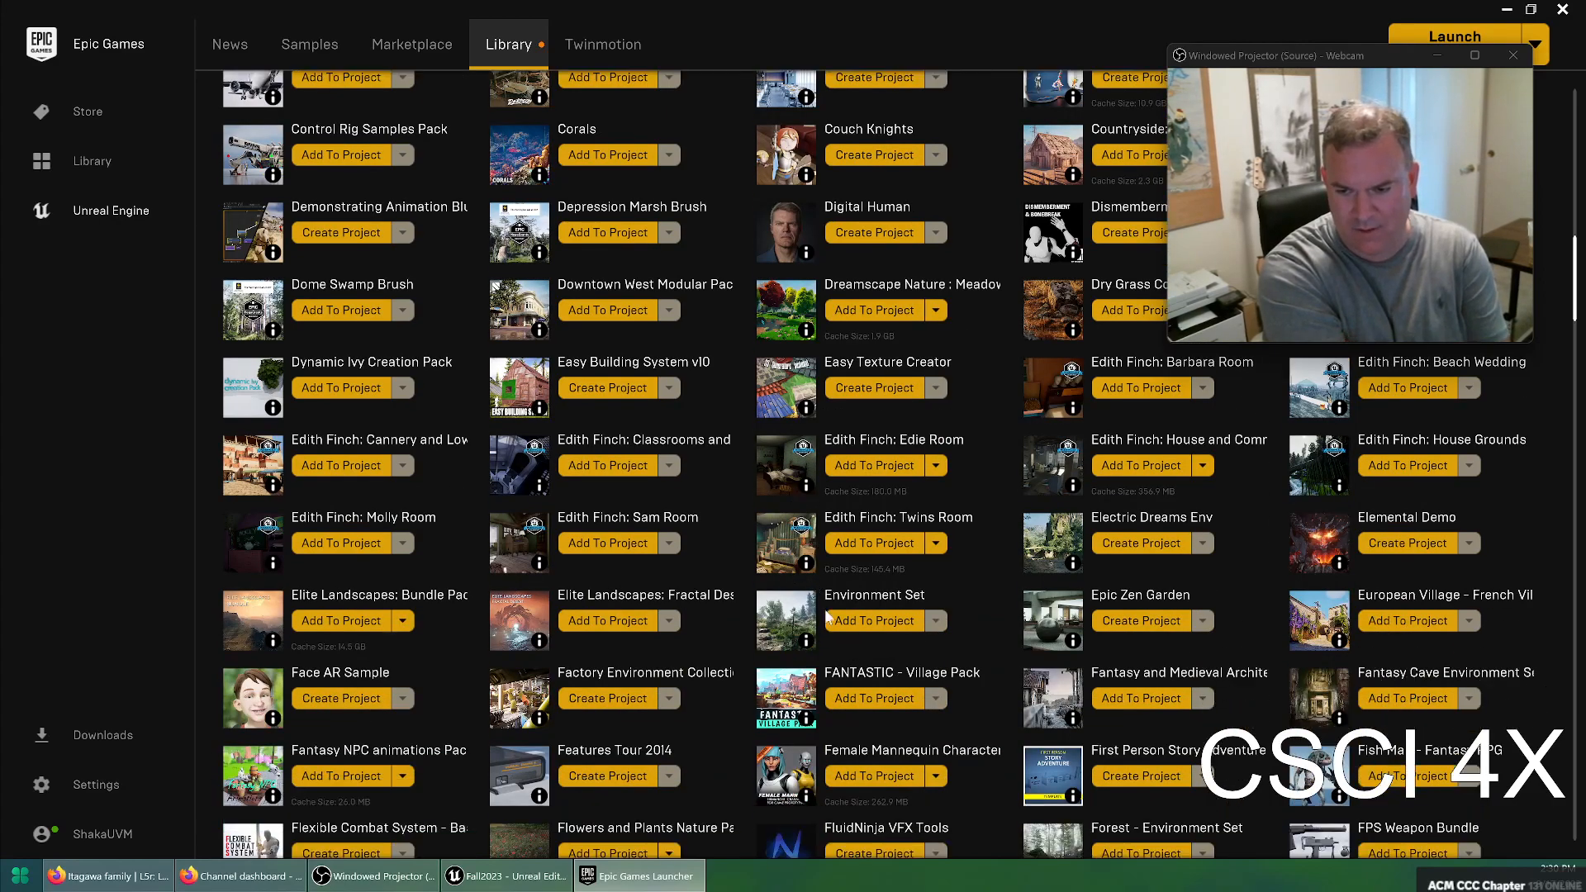
pyautogui.scroll(4, 944, 552)
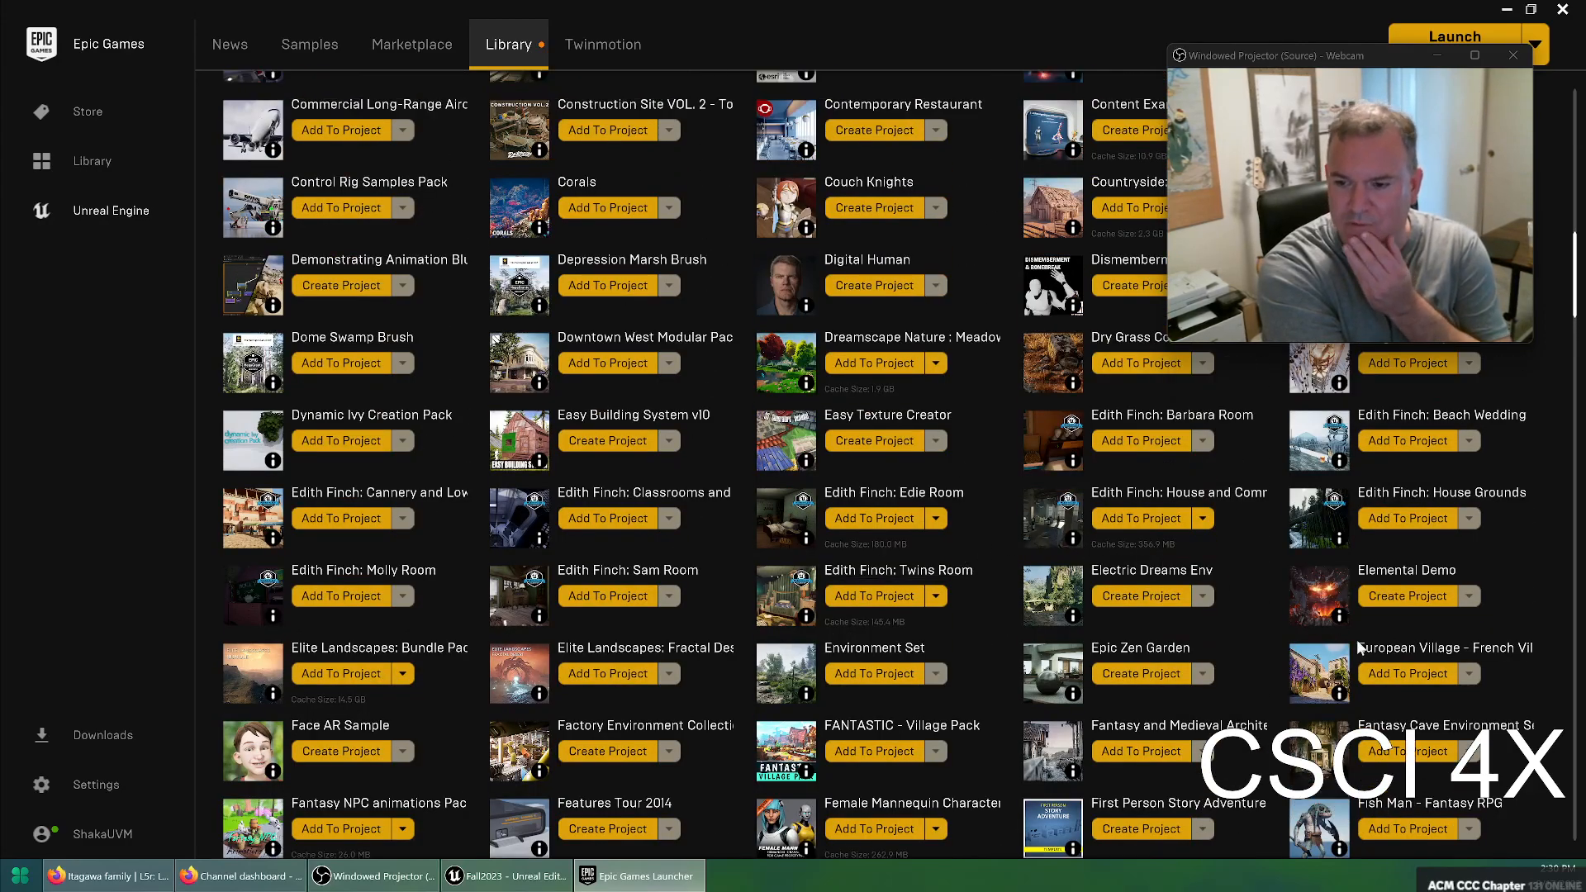
pyautogui.scroll(-3, 930, 662)
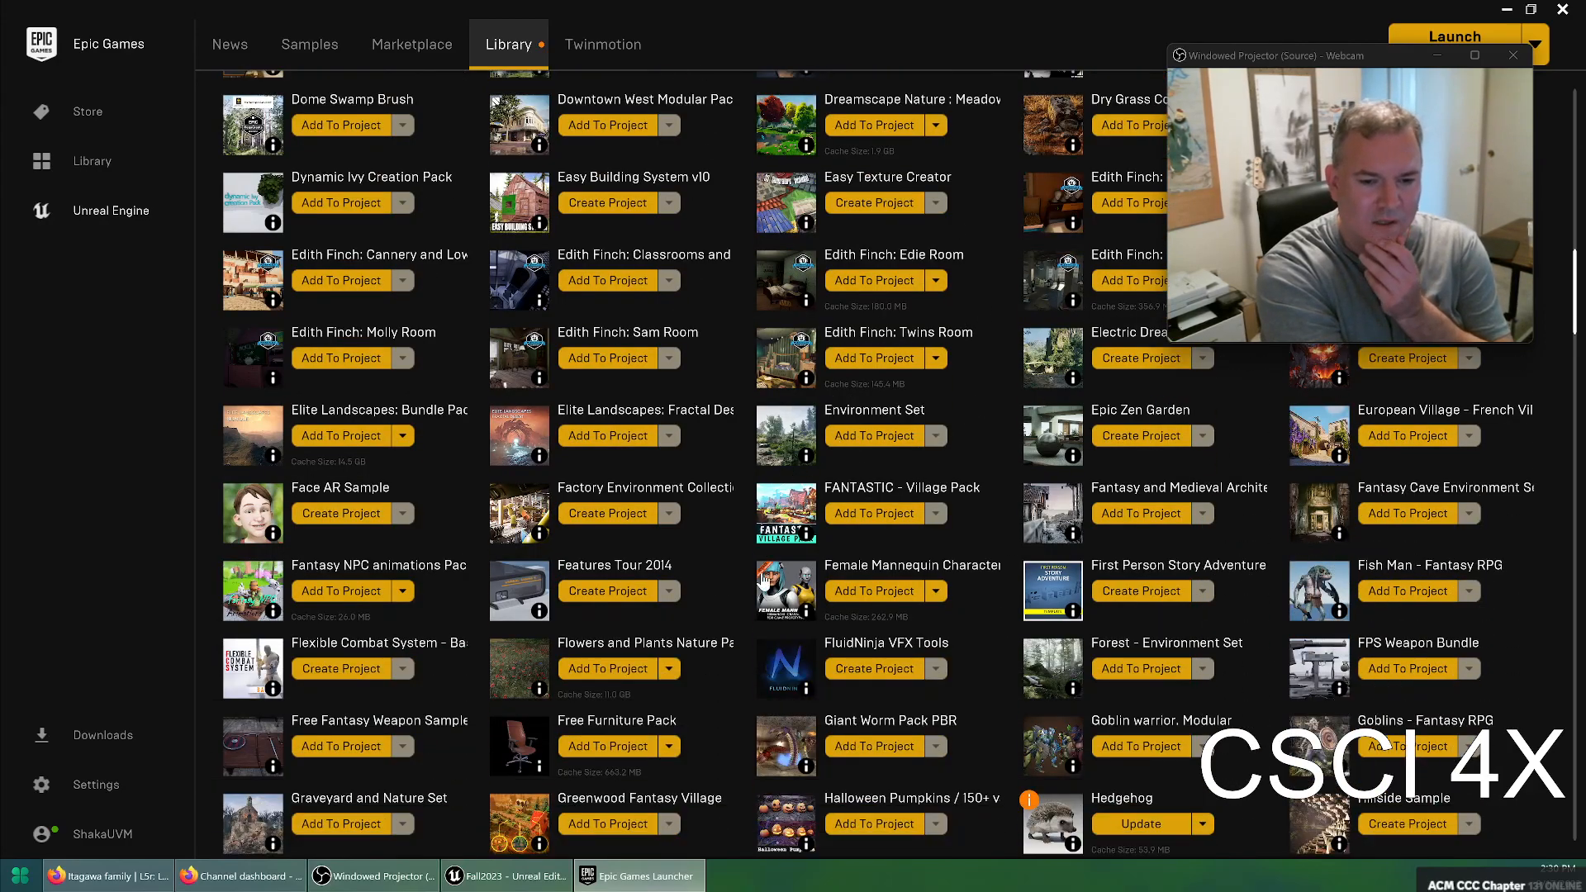
pyautogui.moveTo(813, 538)
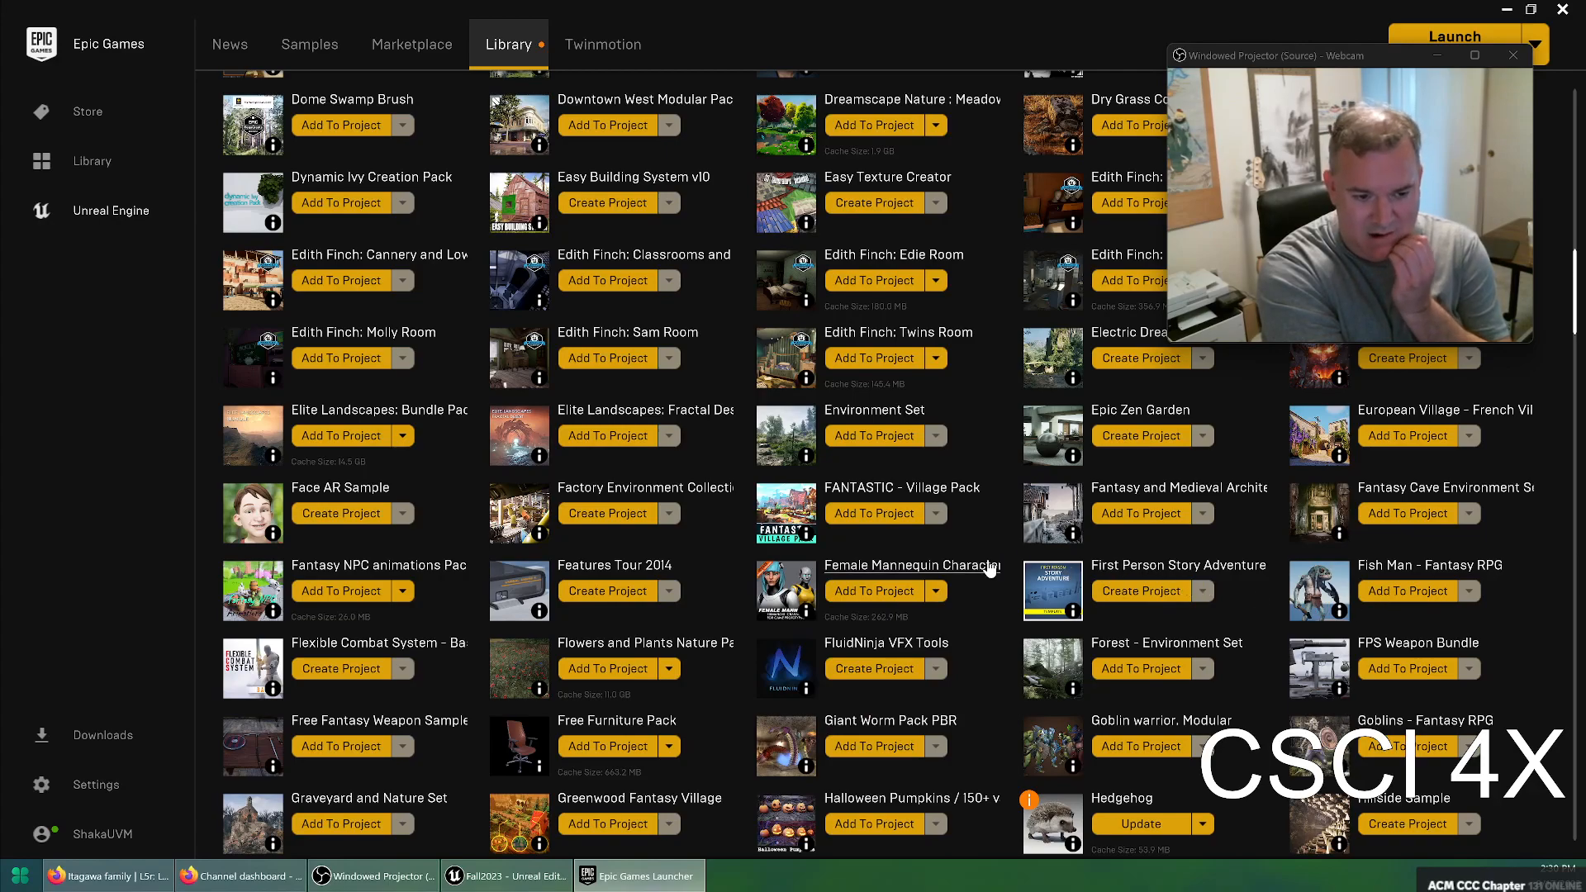
# Add the Flowers and Plants Nature pack to the Fall2023 project and return to the Unreal Editor
pyautogui.click(608, 668)
pyautogui.scroll(-2, 926, 453)
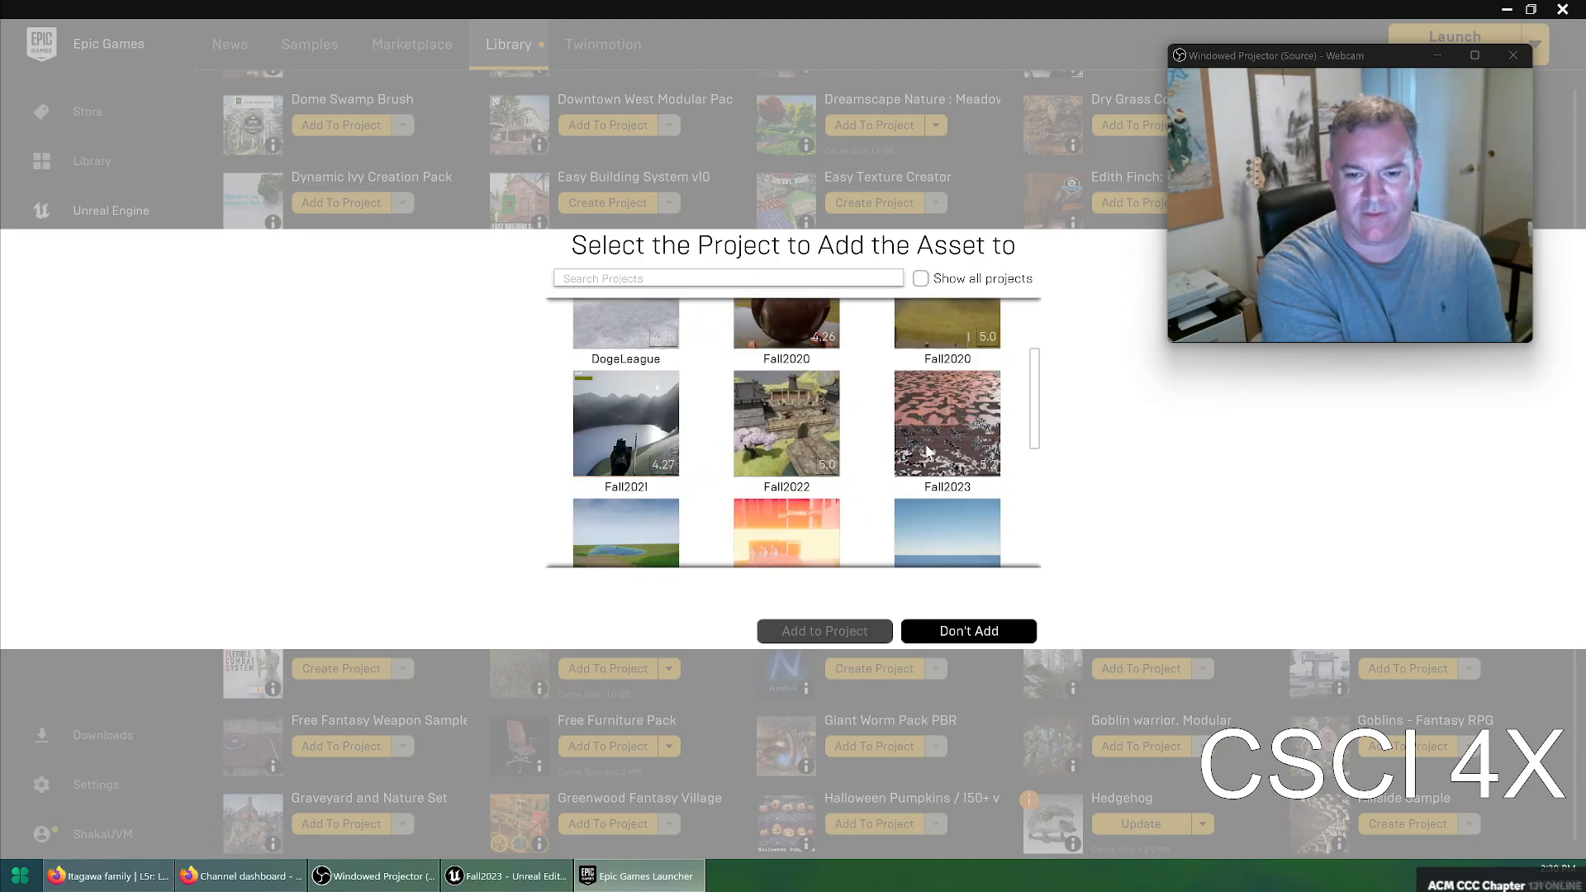
pyautogui.click(925, 453)
pyautogui.click(825, 631)
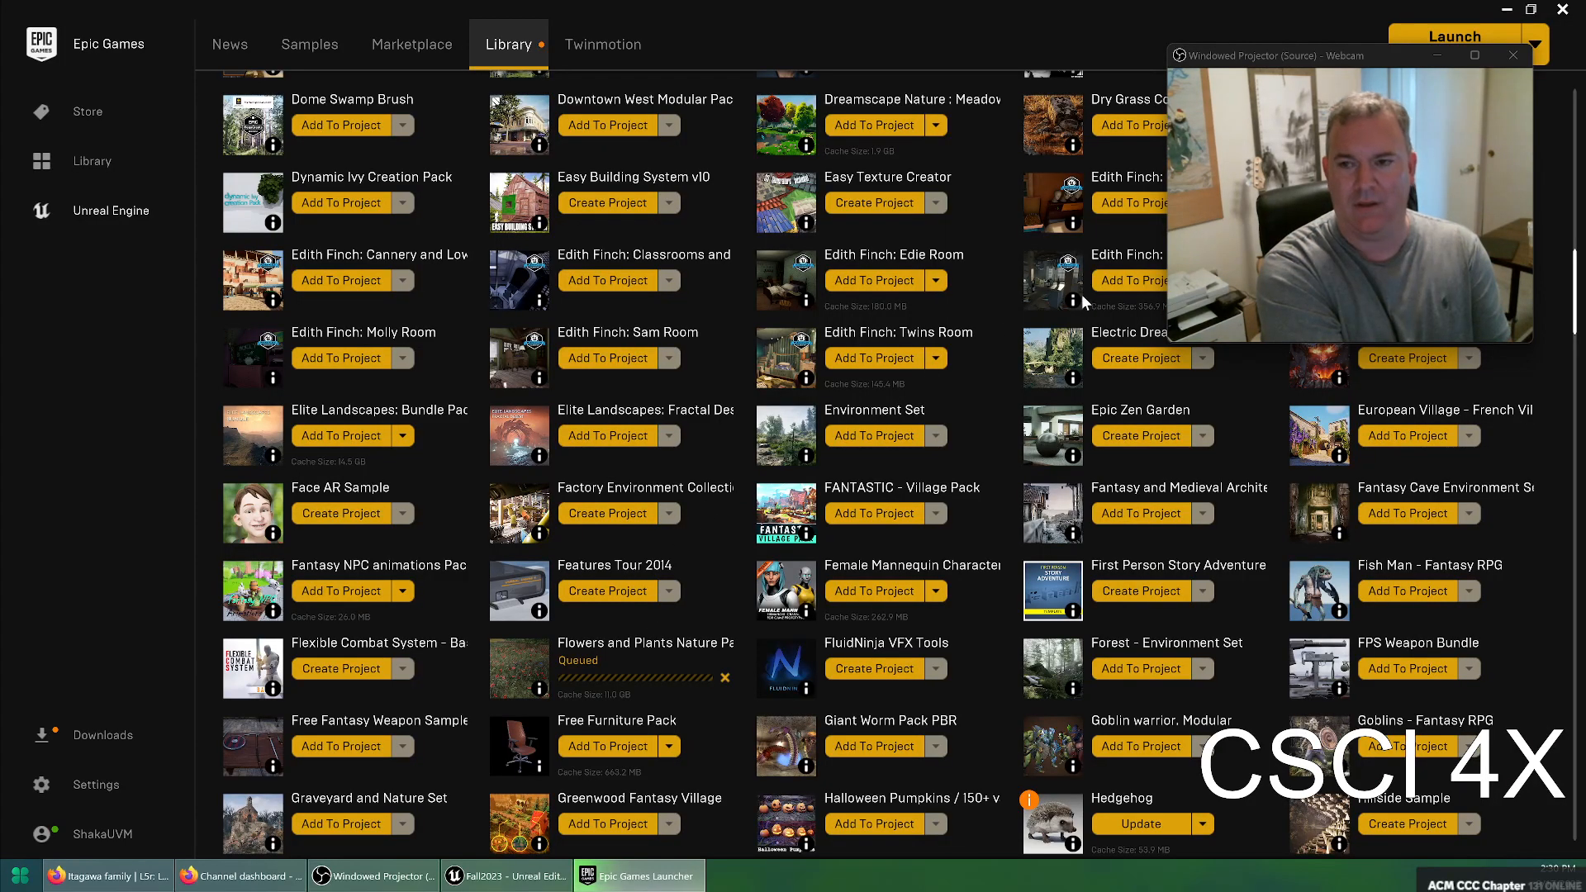
pyautogui.click(1509, 9)
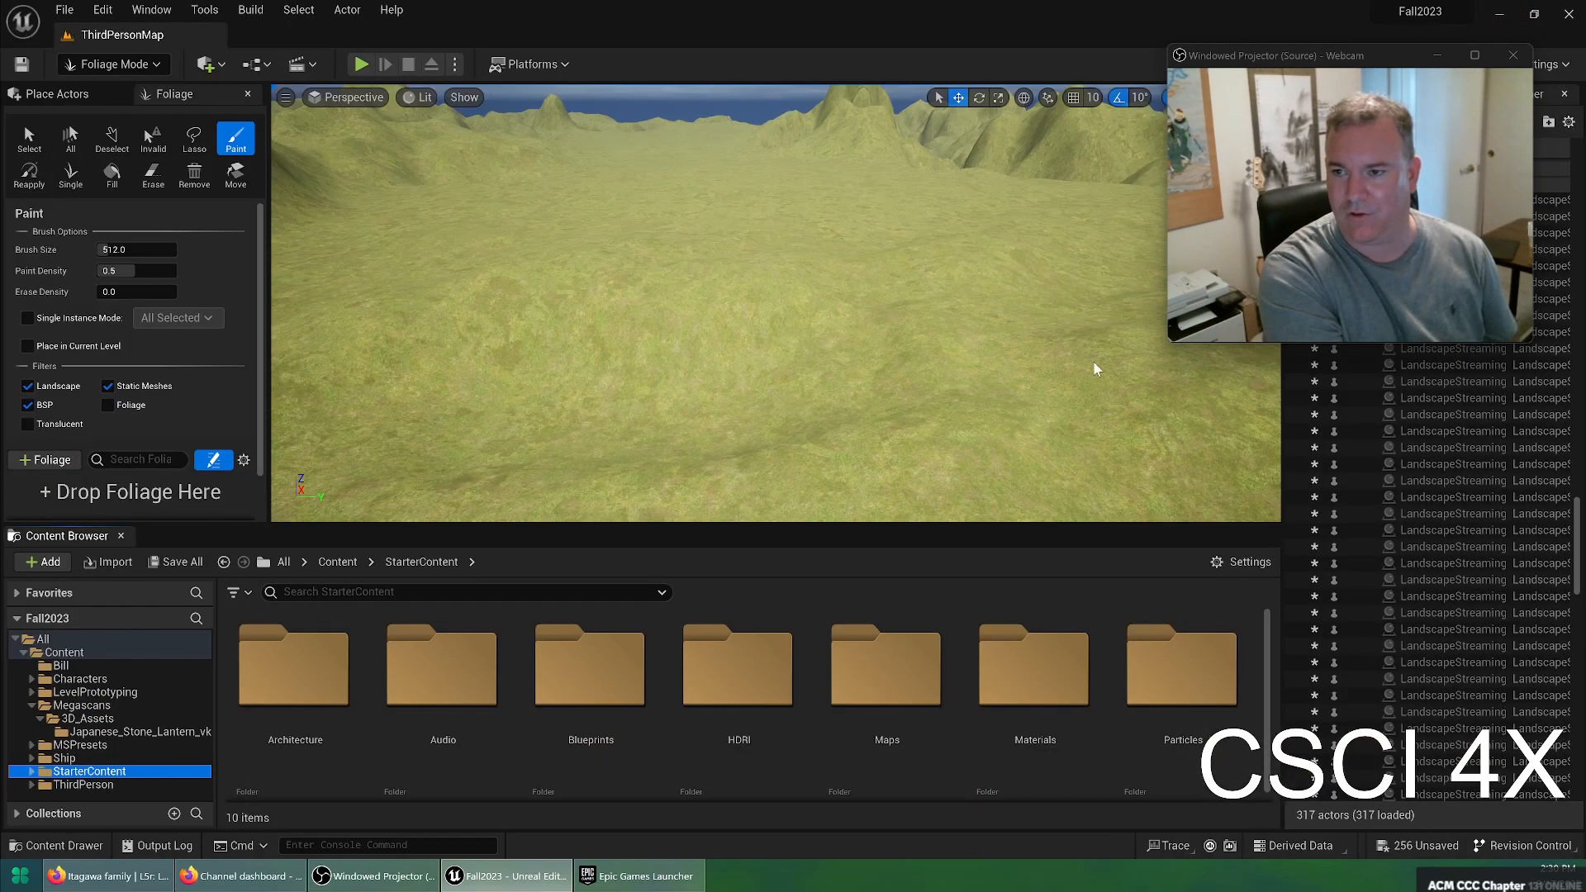
# Place a Plane shape on the landscape inside the sculpted hollow
pyautogui.moveTo(1002, 292); pyautogui.dragTo(648, 456, button='right')
pyautogui.press('w')
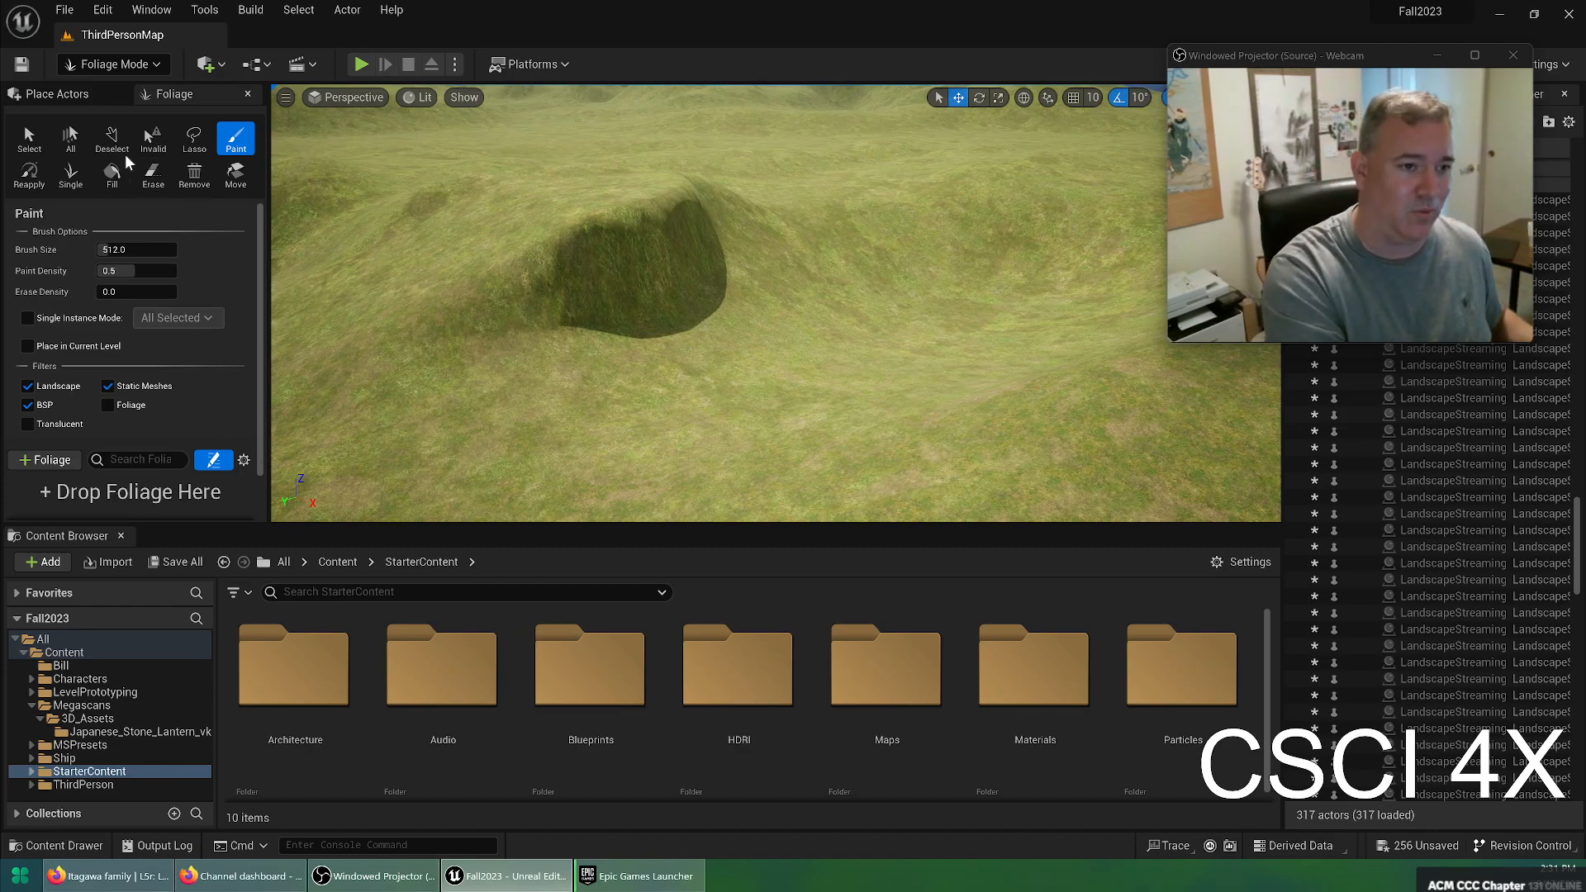
pyautogui.click(91, 96)
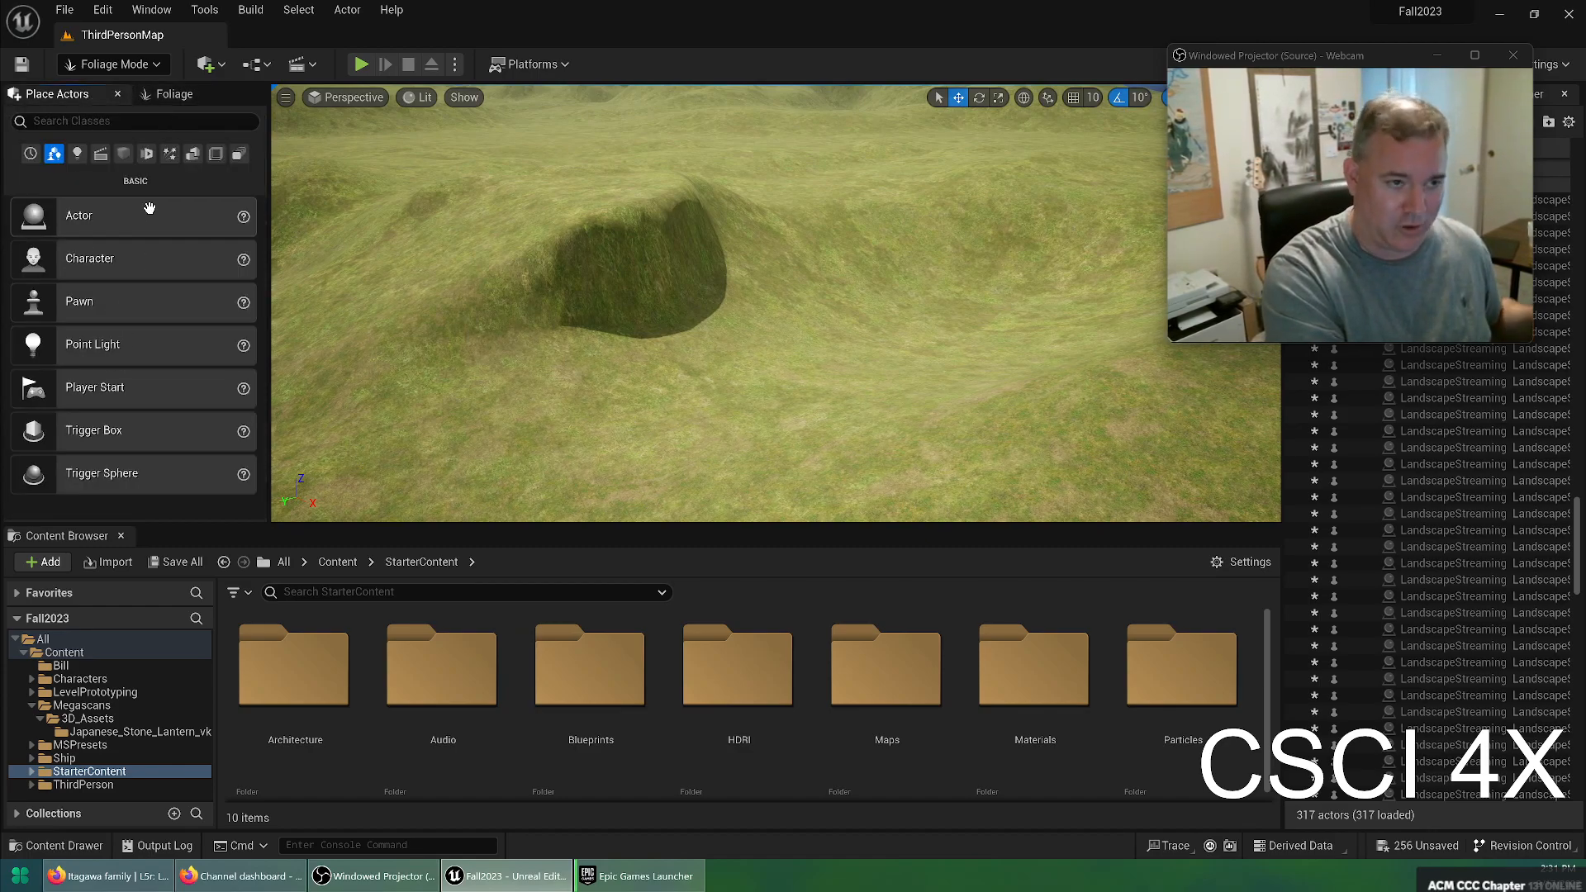
pyautogui.click(125, 152)
pyautogui.moveTo(54, 388); pyautogui.dragTo(840, 334)
pyautogui.moveTo(943, 359); pyautogui.dragTo(1157, 425, button='right')
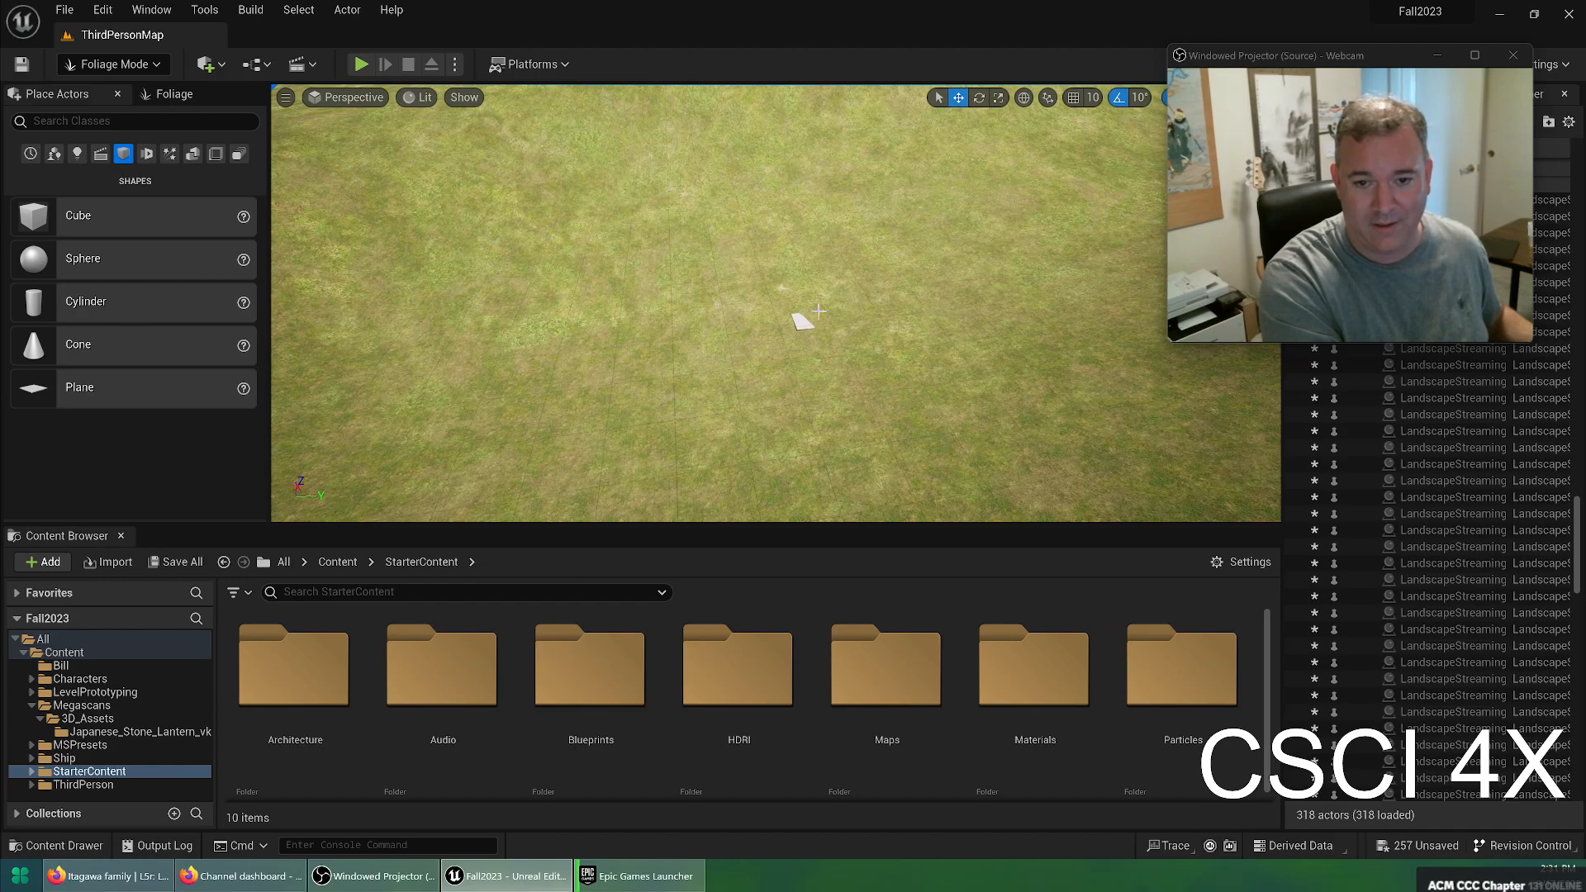
# Switch to Selection mode, select the new plane and scale it up in X and Y across the hollow
pyautogui.click(130, 66)
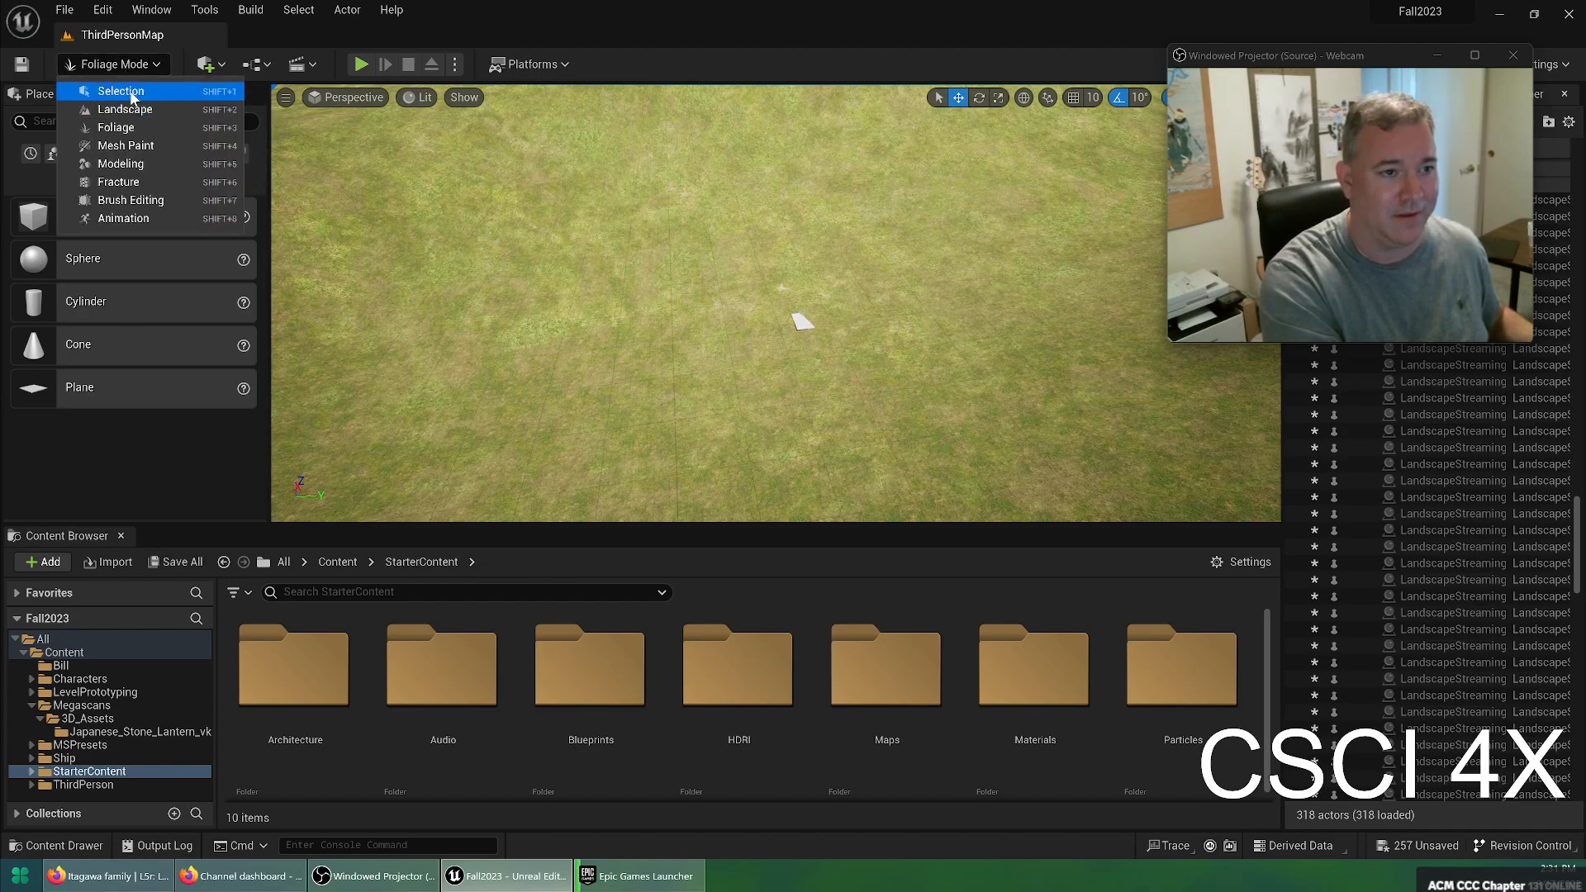
pyautogui.click(132, 95)
pyautogui.click(797, 322)
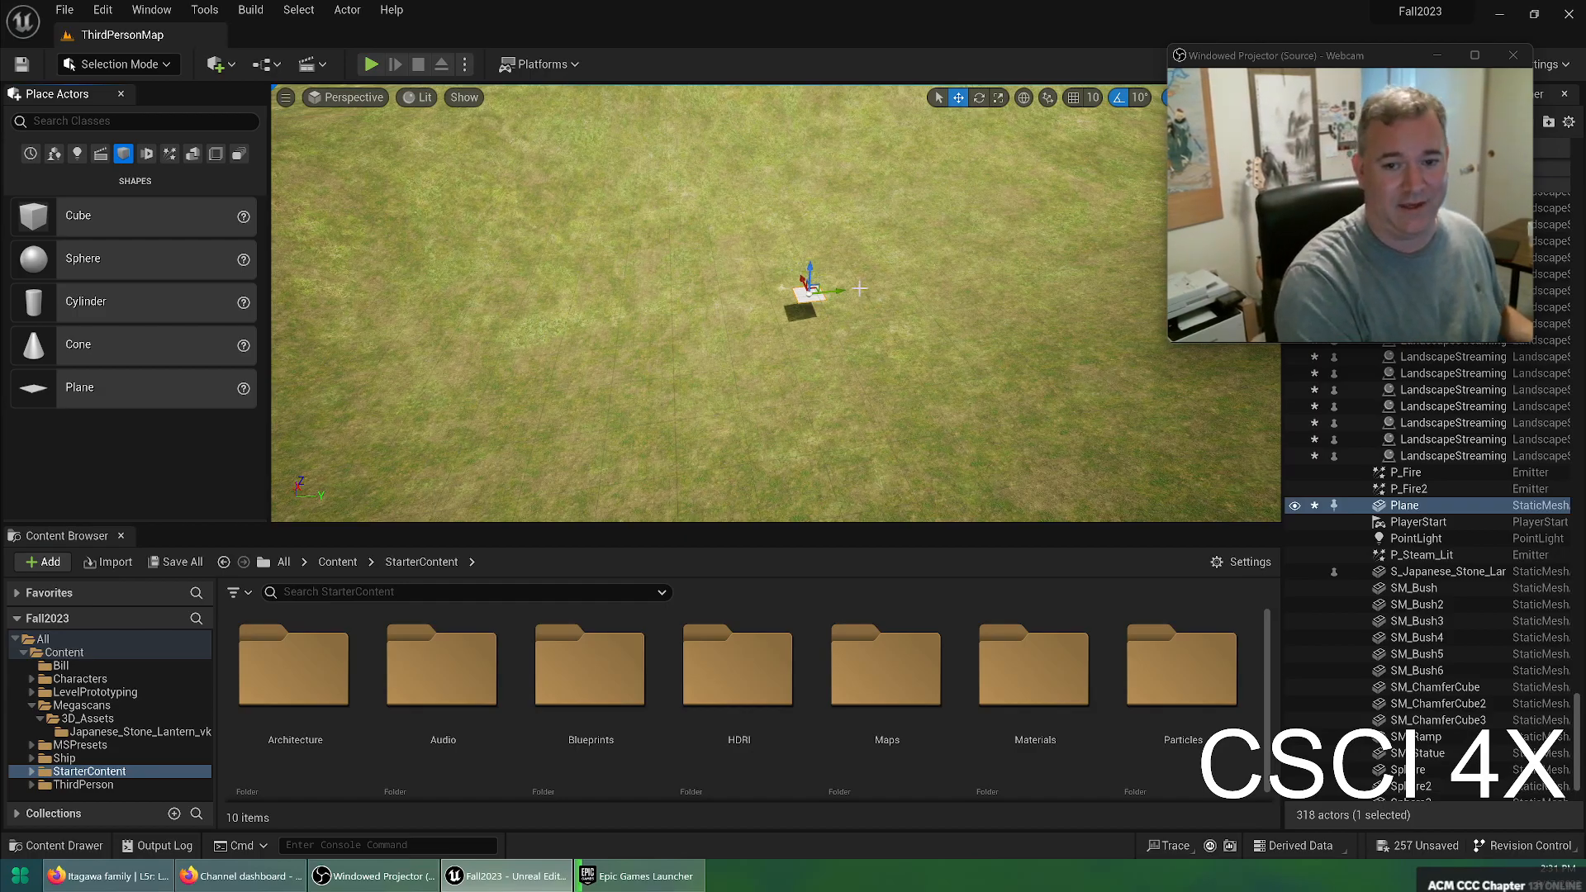
pyautogui.press('r')
pyautogui.keyDown('alt'); pyautogui.moveTo(868, 261); pyautogui.dragTo(598, 326); pyautogui.keyUp('alt')
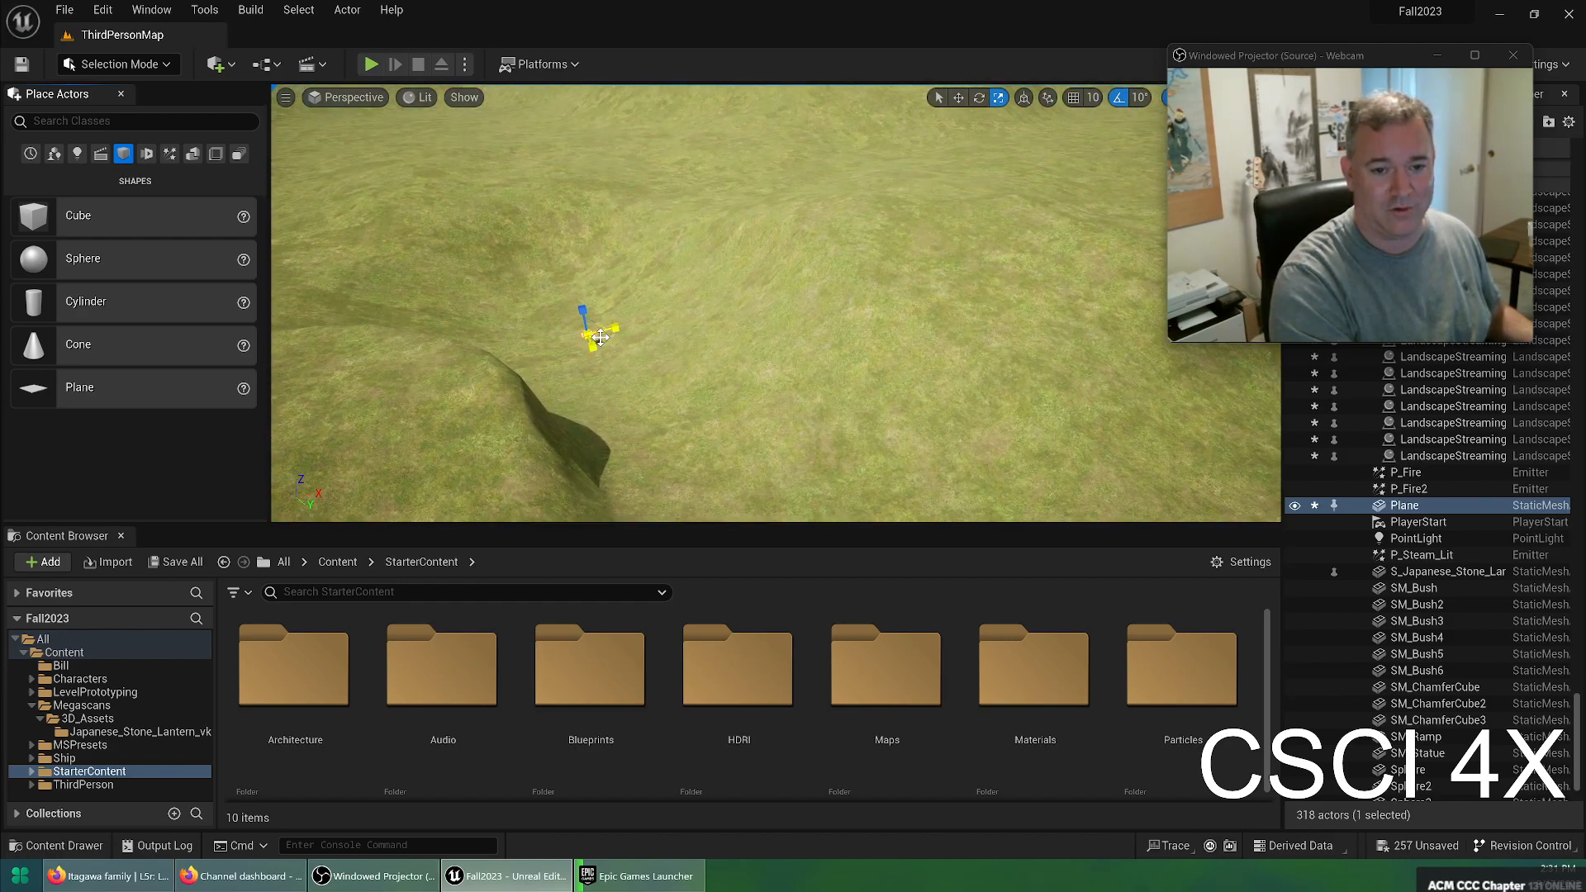
pyautogui.moveTo(602, 338); pyautogui.dragTo(636, 337)
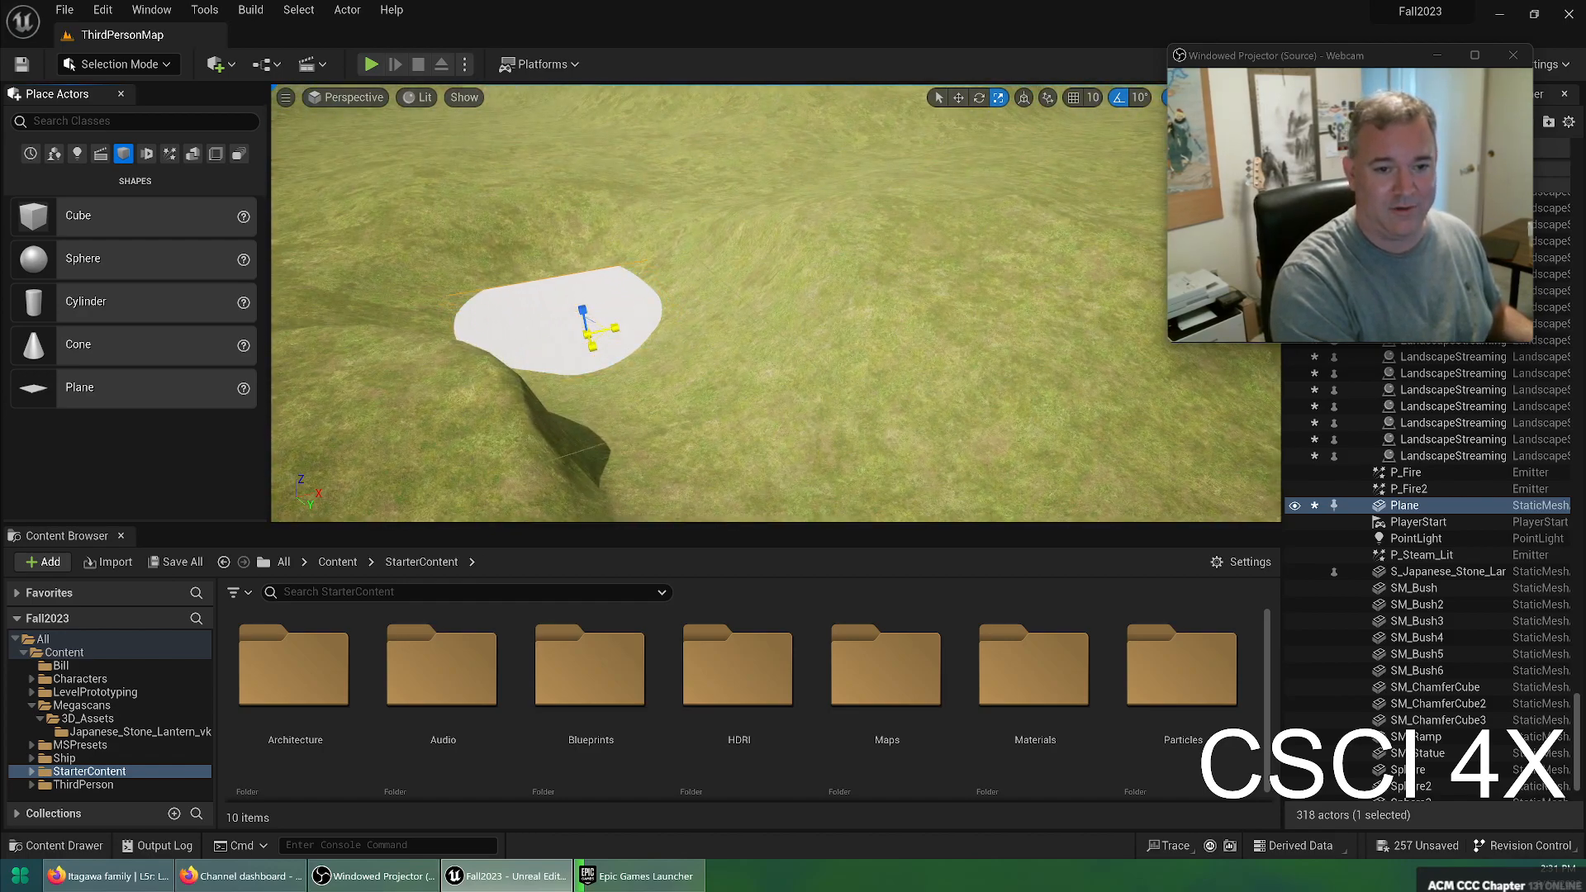
# Enlarge the plane further, stretching it along its Y axis to cover the basin like a water surface
pyautogui.moveTo(587, 288); pyautogui.dragTo(750, 289, button='right')
pyautogui.moveTo(712, 302); pyautogui.dragTo(723, 263)
pyautogui.moveTo(724, 262); pyautogui.dragTo(835, 274, button='right')
pyautogui.moveTo(700, 308)
pyautogui.mouseDown()
pyautogui.moveTo(704, 329)
pyautogui.moveTo(711, 286)
pyautogui.moveTo(724, 335)
pyautogui.moveTo(733, 301)
pyautogui.moveTo(739, 334)
pyautogui.moveTo(752, 318)
pyautogui.moveTo(757, 333)
pyautogui.moveTo(706, 328)
pyautogui.mouseUp()
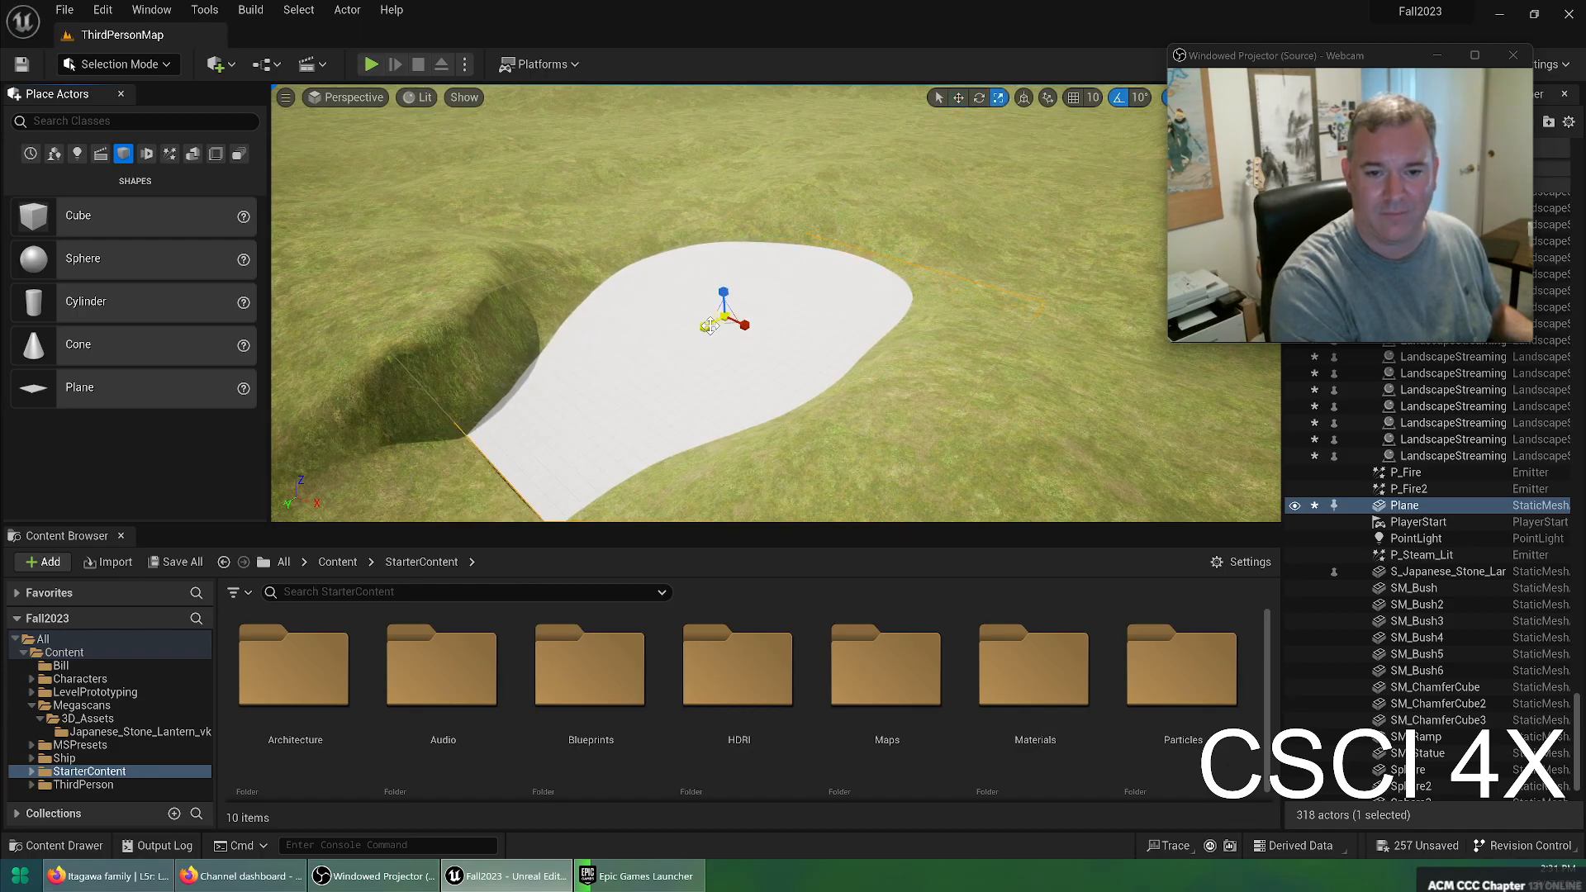
pyautogui.moveTo(680, 275)
pyautogui.mouseDown(button='right')
pyautogui.moveTo(628, 308)
pyautogui.moveTo(578, 289)
pyautogui.moveTo(679, 274)
pyautogui.moveTo(661, 253)
pyautogui.mouseUp(button='right')
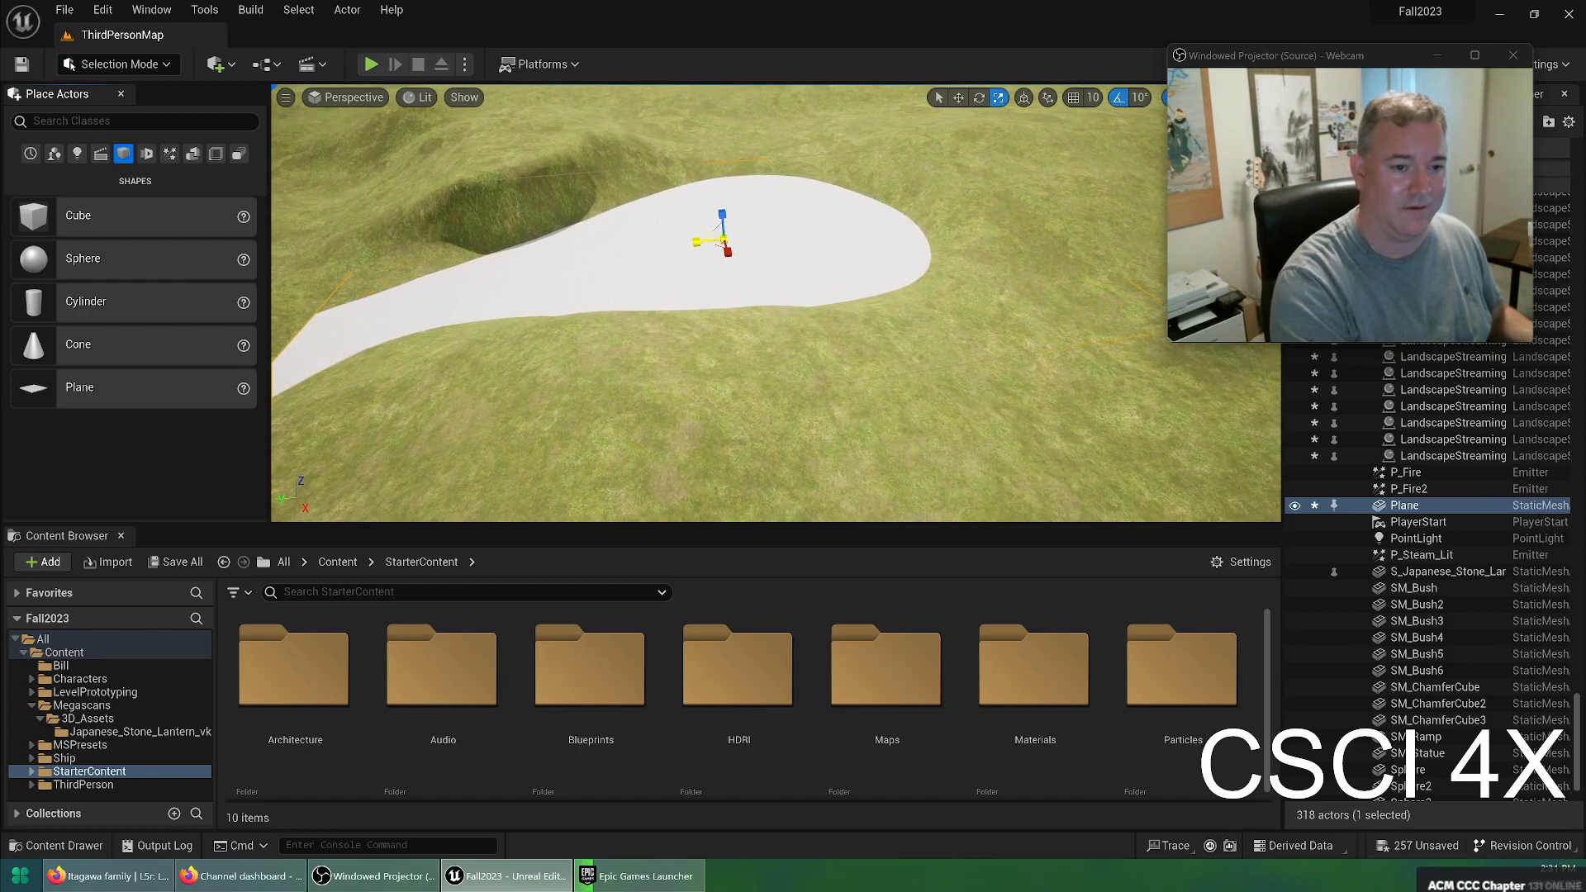
# Adjust the plane's height slightly with the move gizmo so that it fits the sculpted basin
pyautogui.moveTo(794, 254); pyautogui.dragTo(801, 221, button='right')
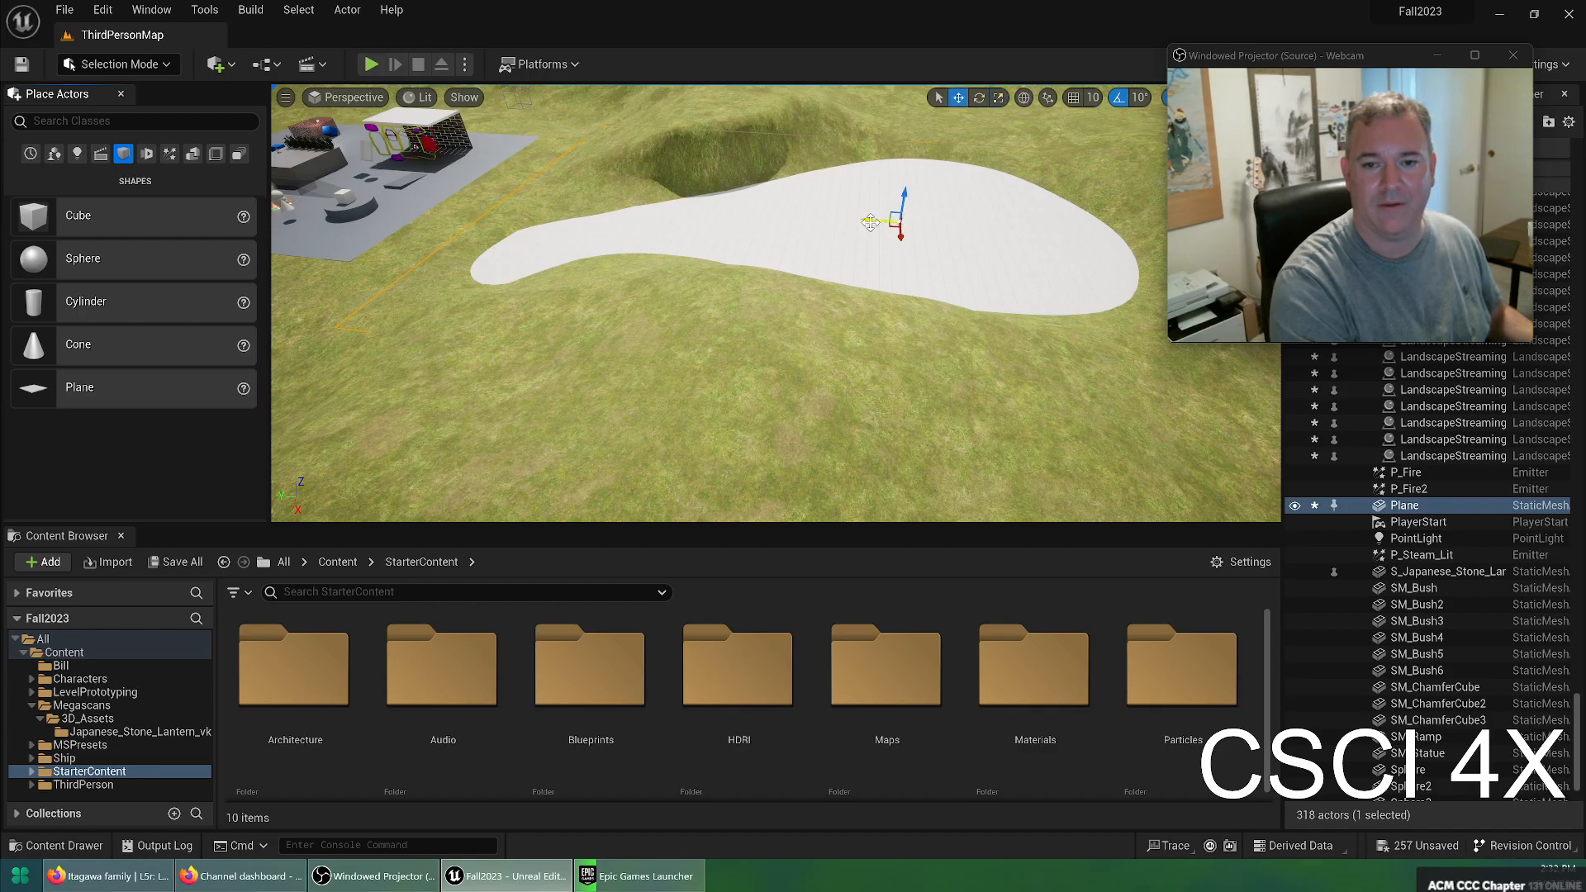
pyautogui.moveTo(910, 199); pyautogui.dragTo(913, 194)
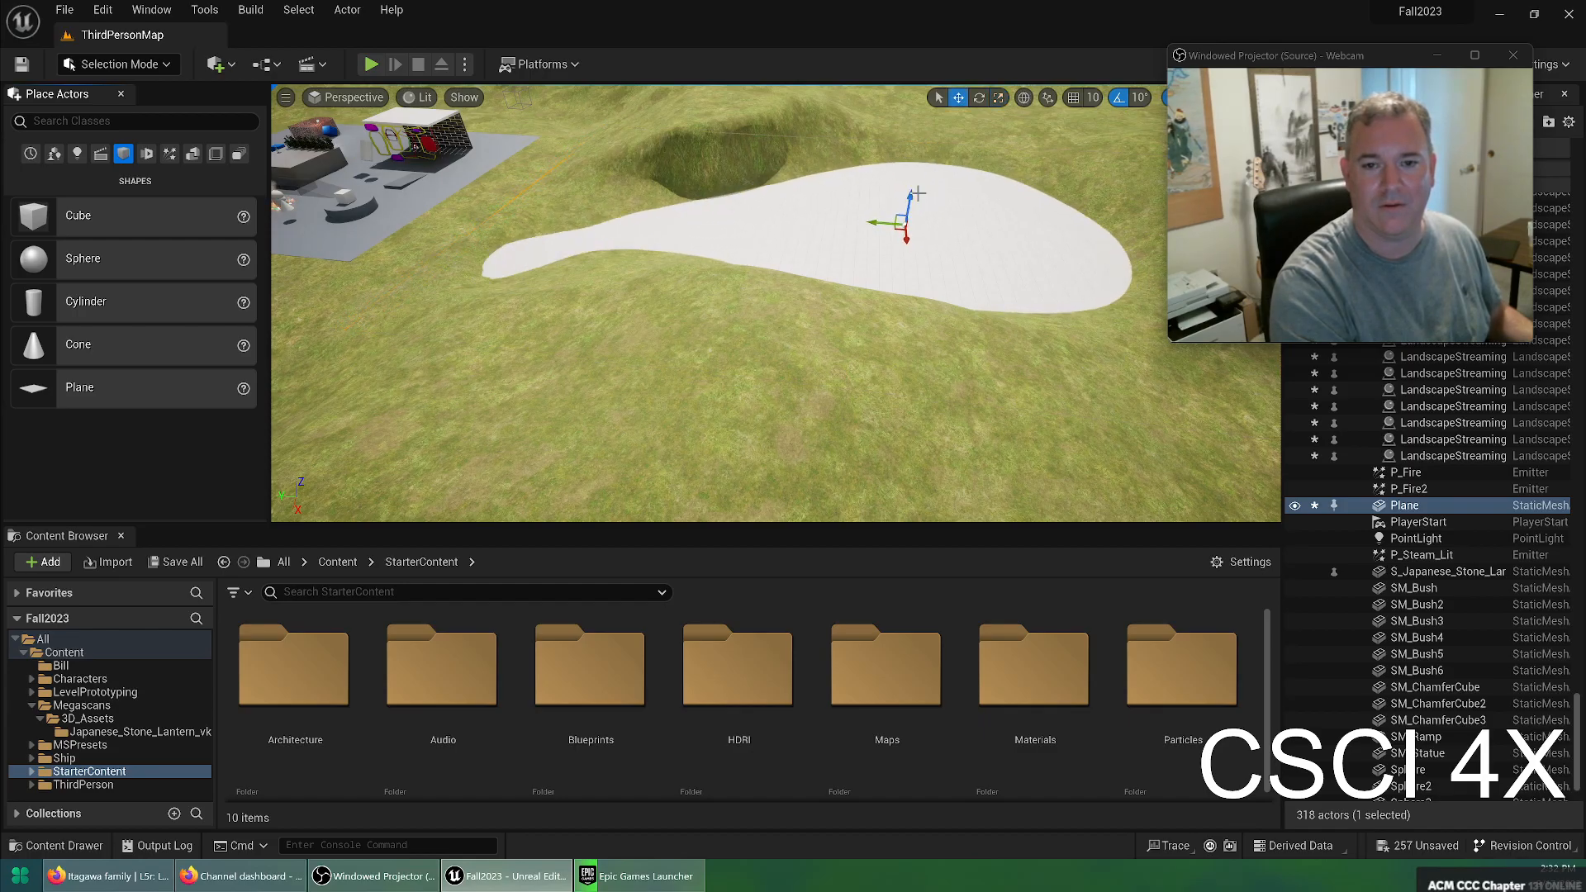
pyautogui.moveTo(880, 247); pyautogui.dragTo(1033, 256, button='right')
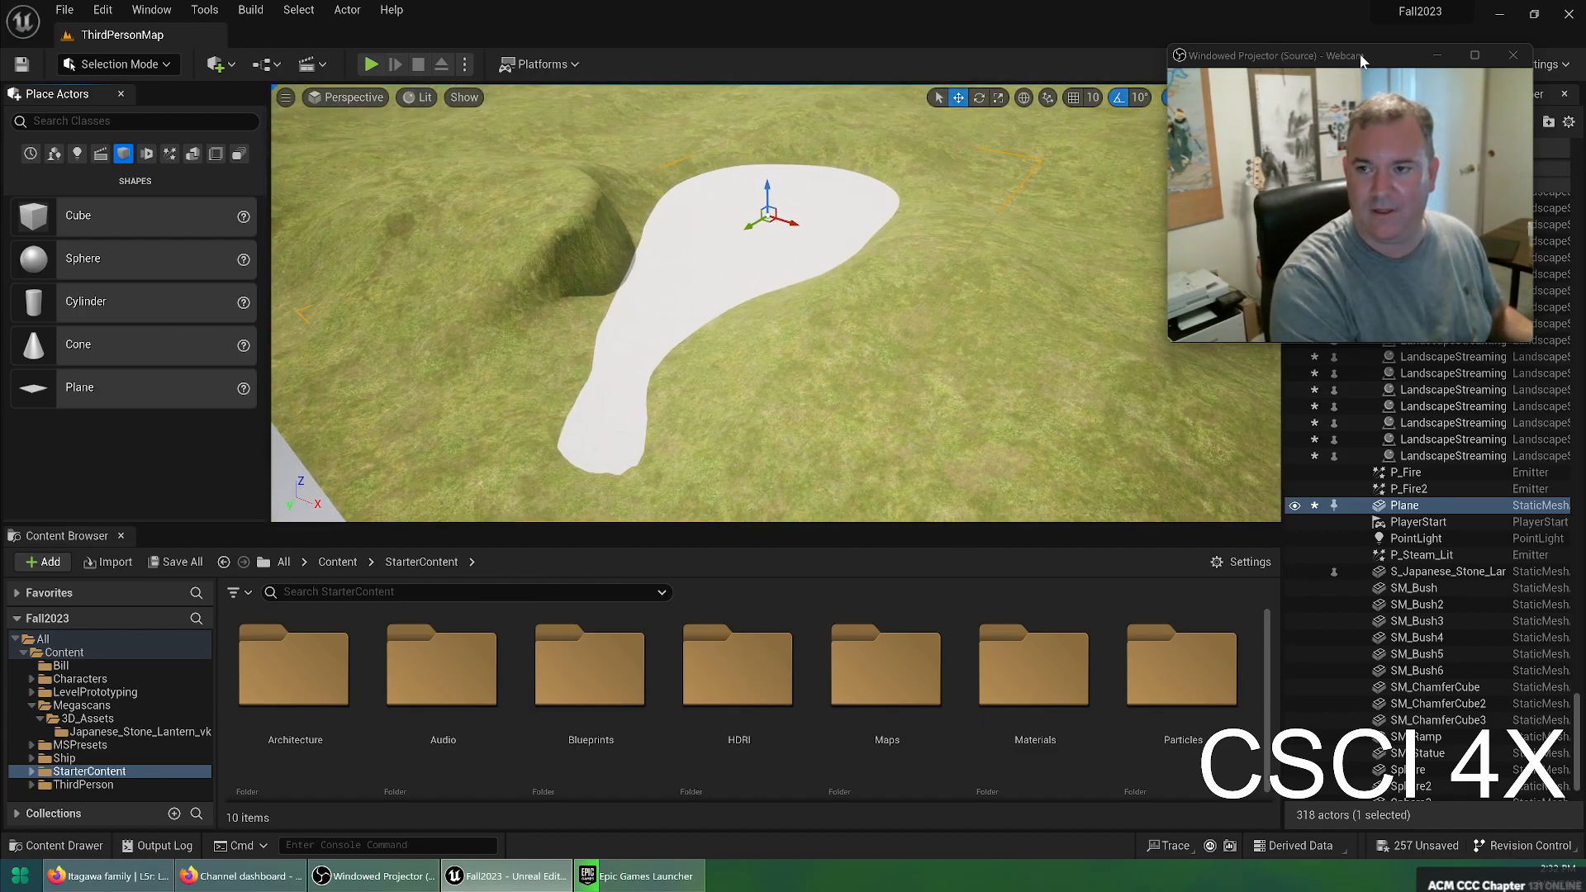
# Move the webcam window off the plane's details and assign the M_Water_Ocean material to the plane
pyautogui.moveTo(1360, 58); pyautogui.dragTo(1064, 57)
pyautogui.click(1323, 93)
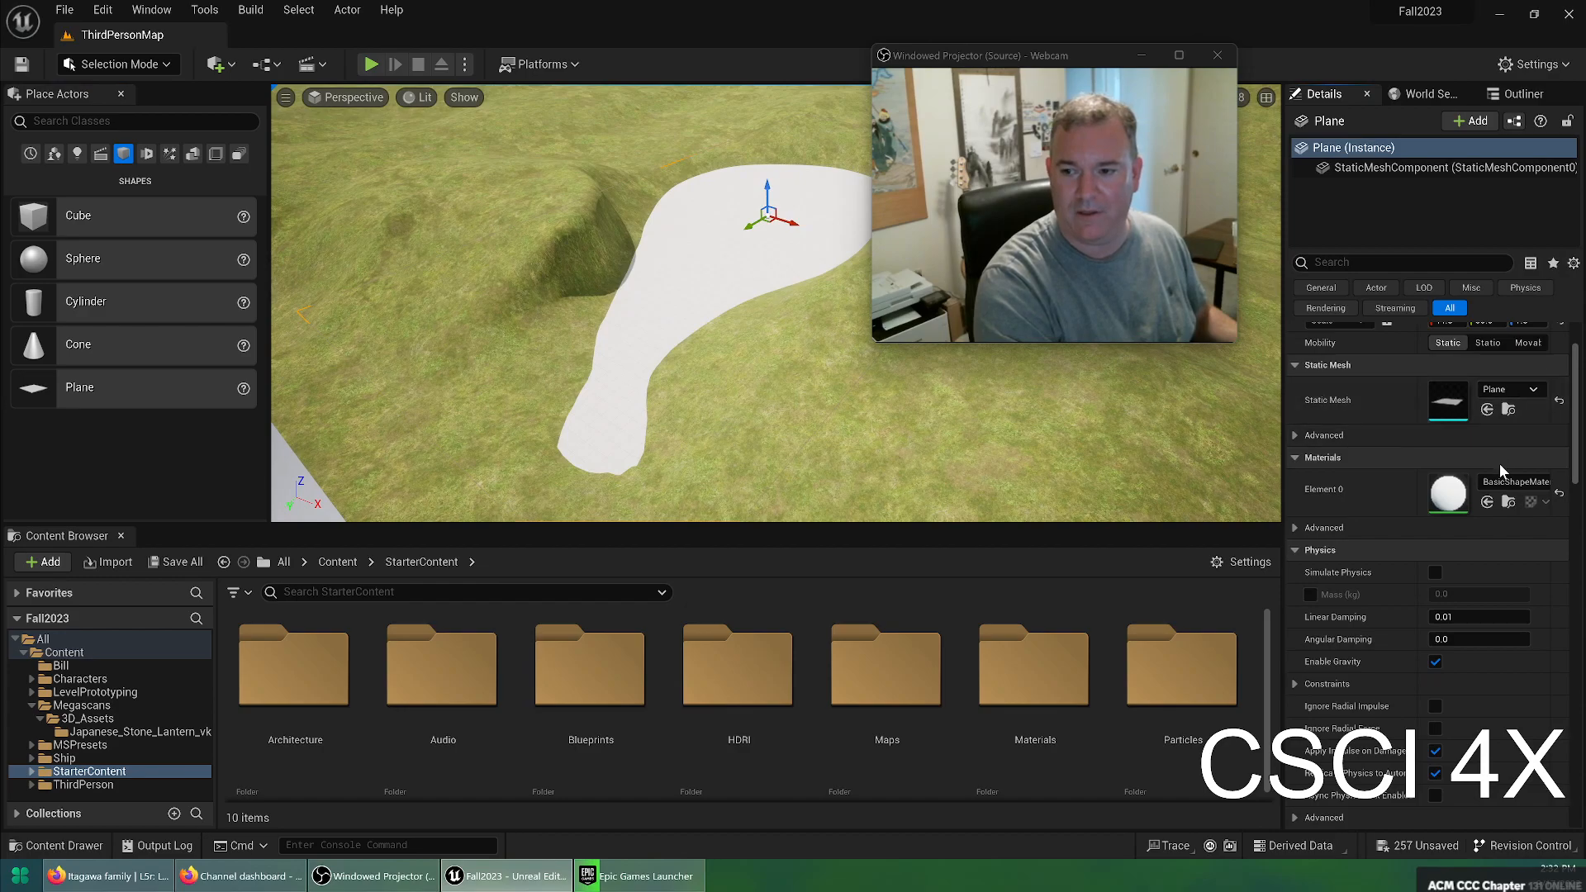
pyautogui.click(1525, 481)
pyautogui.write('water')
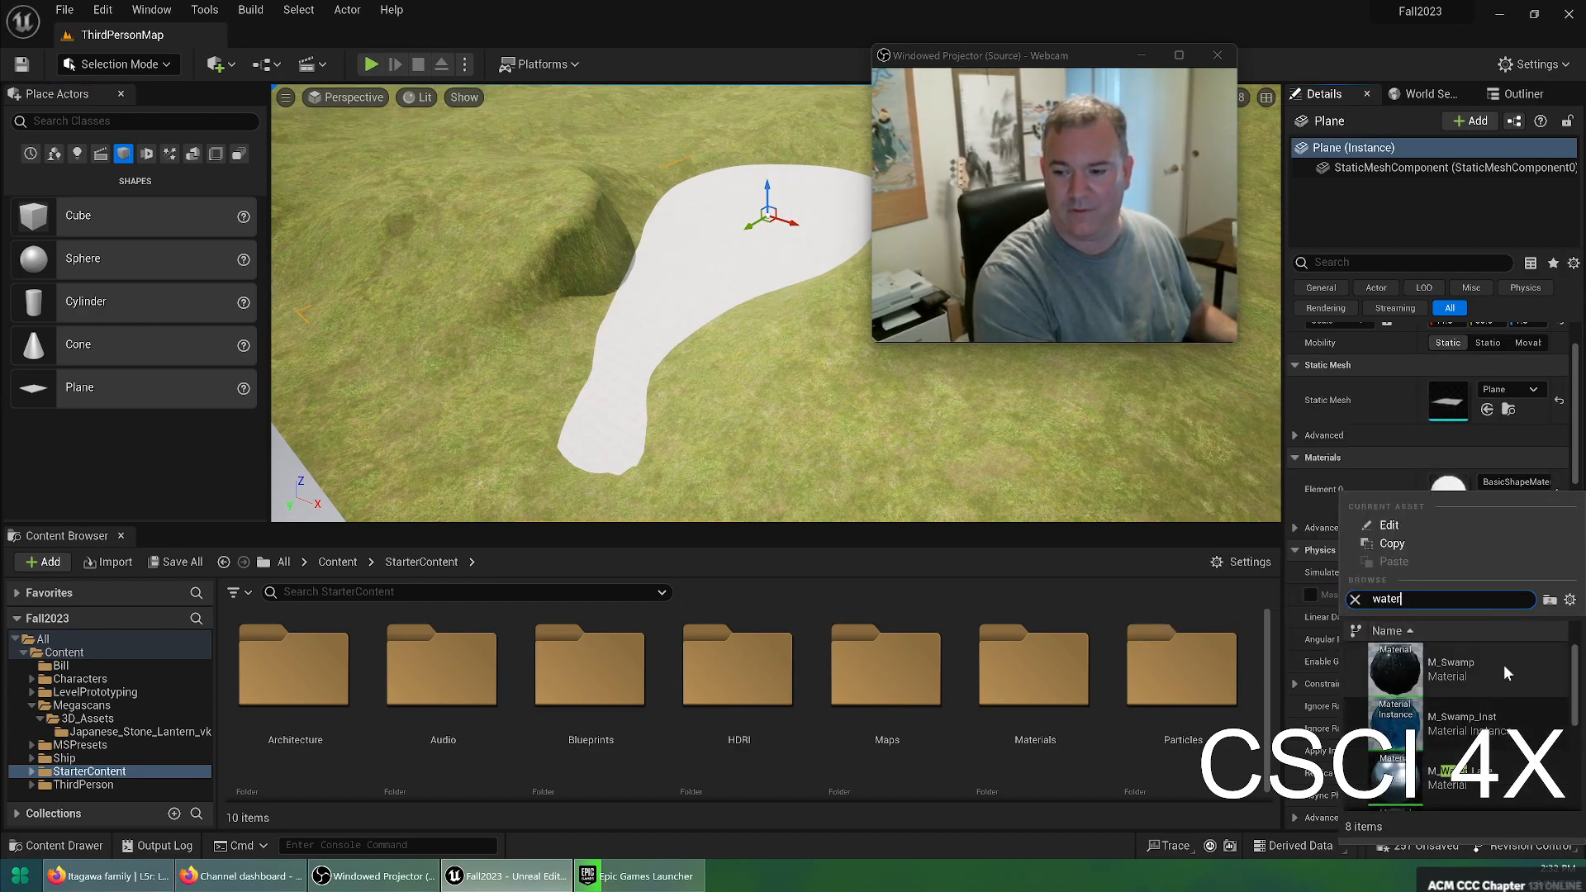
pyautogui.scroll(-3, 1512, 686)
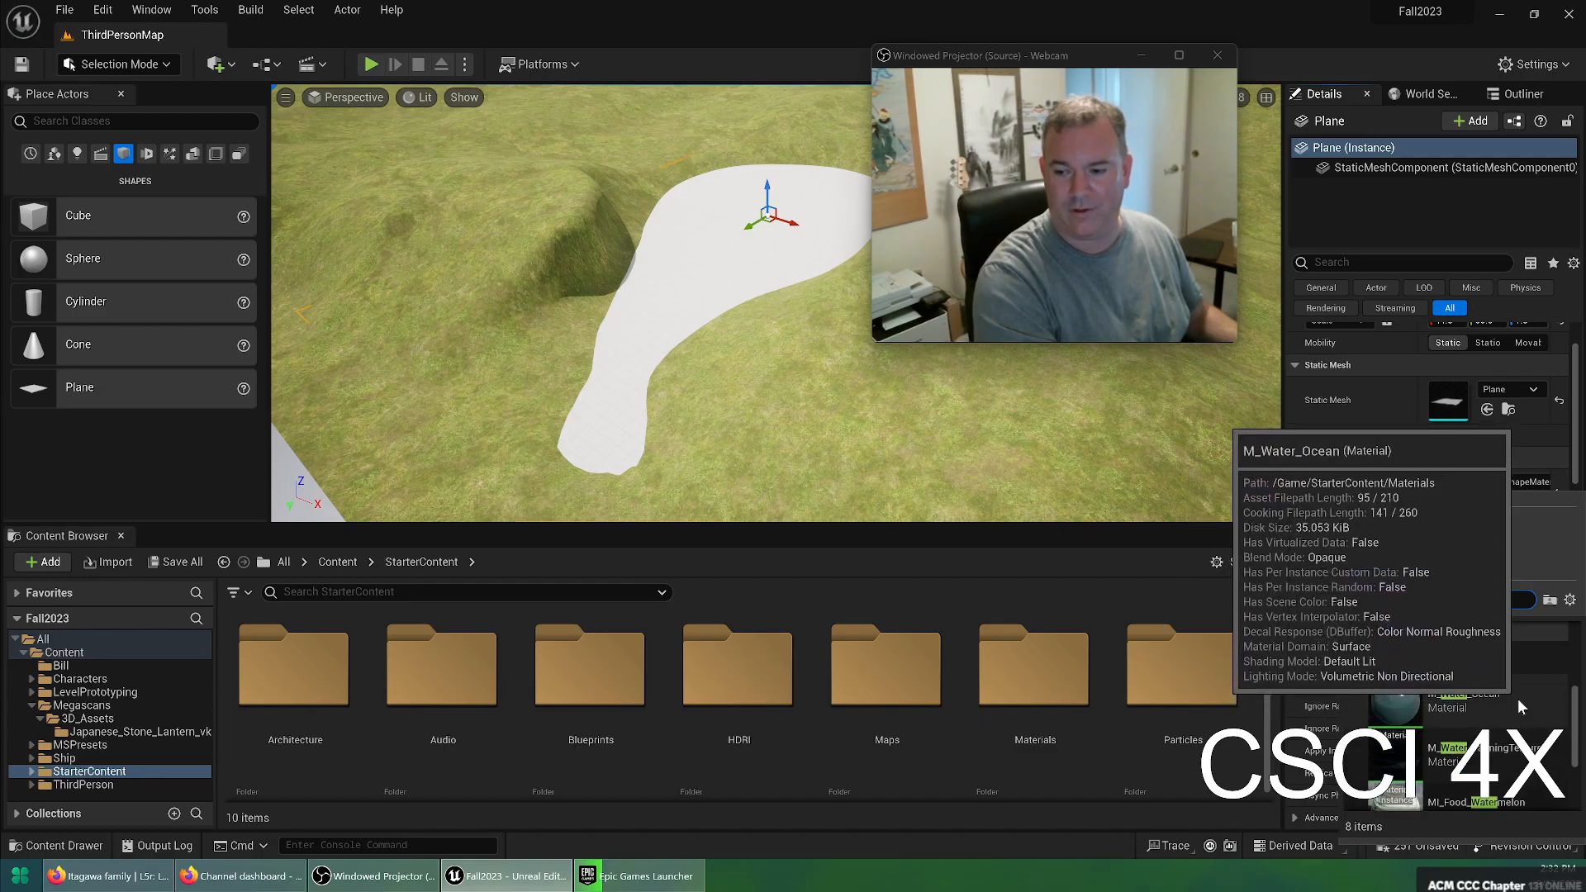
pyautogui.click(1518, 699)
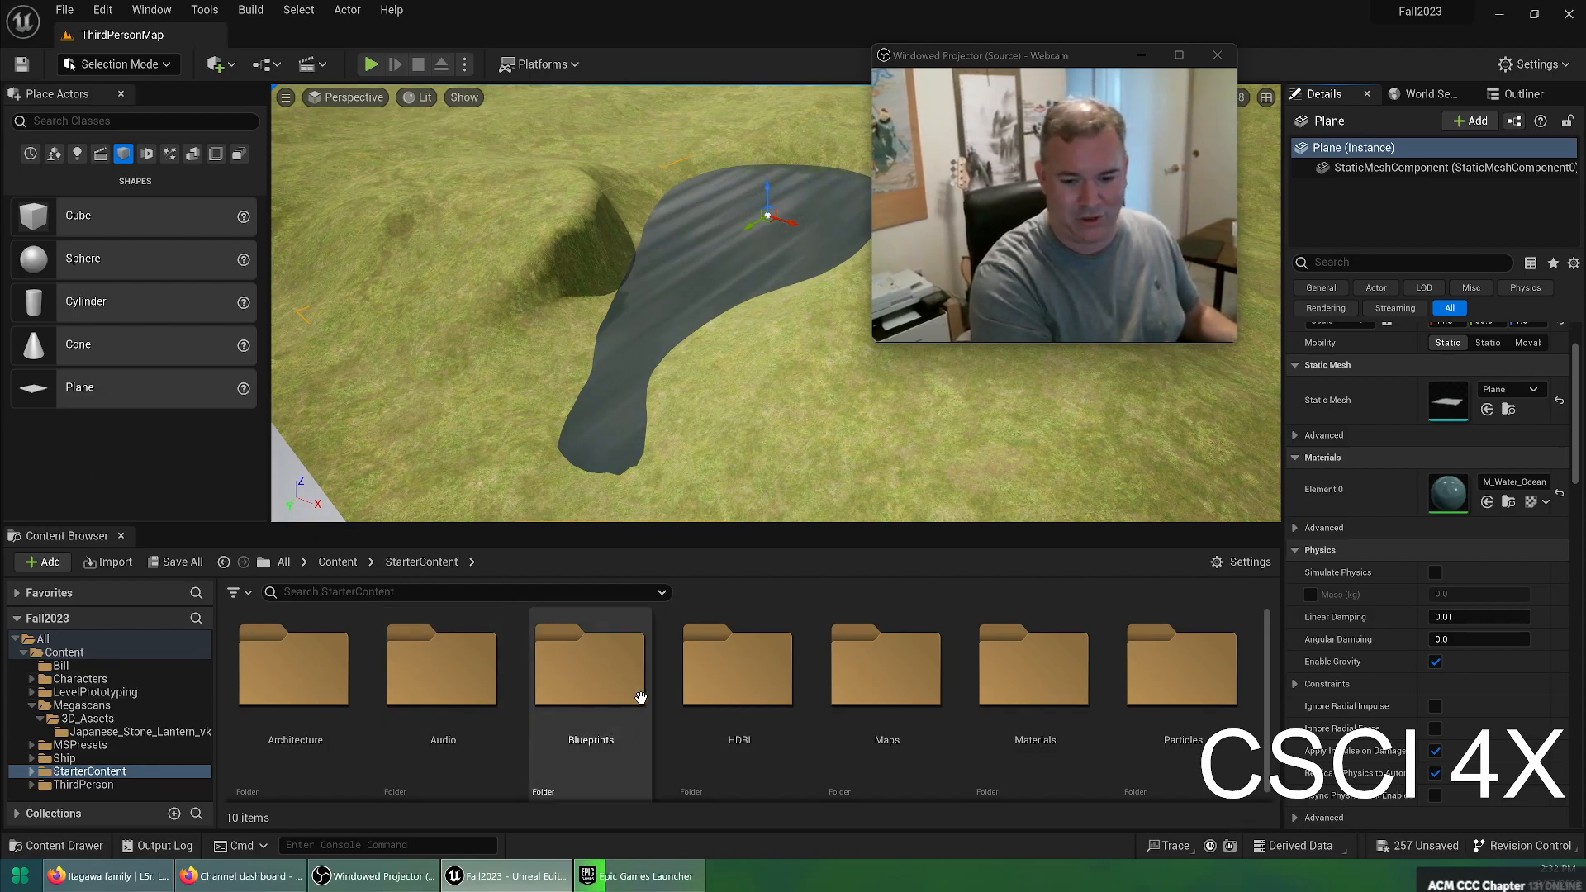
# Find M_Water_Ocean in the StarterContent Materials folder and duplicate it, accepting the default name
pyautogui.scroll(-3, 698, 694)
pyautogui.scroll(2, 757, 694)
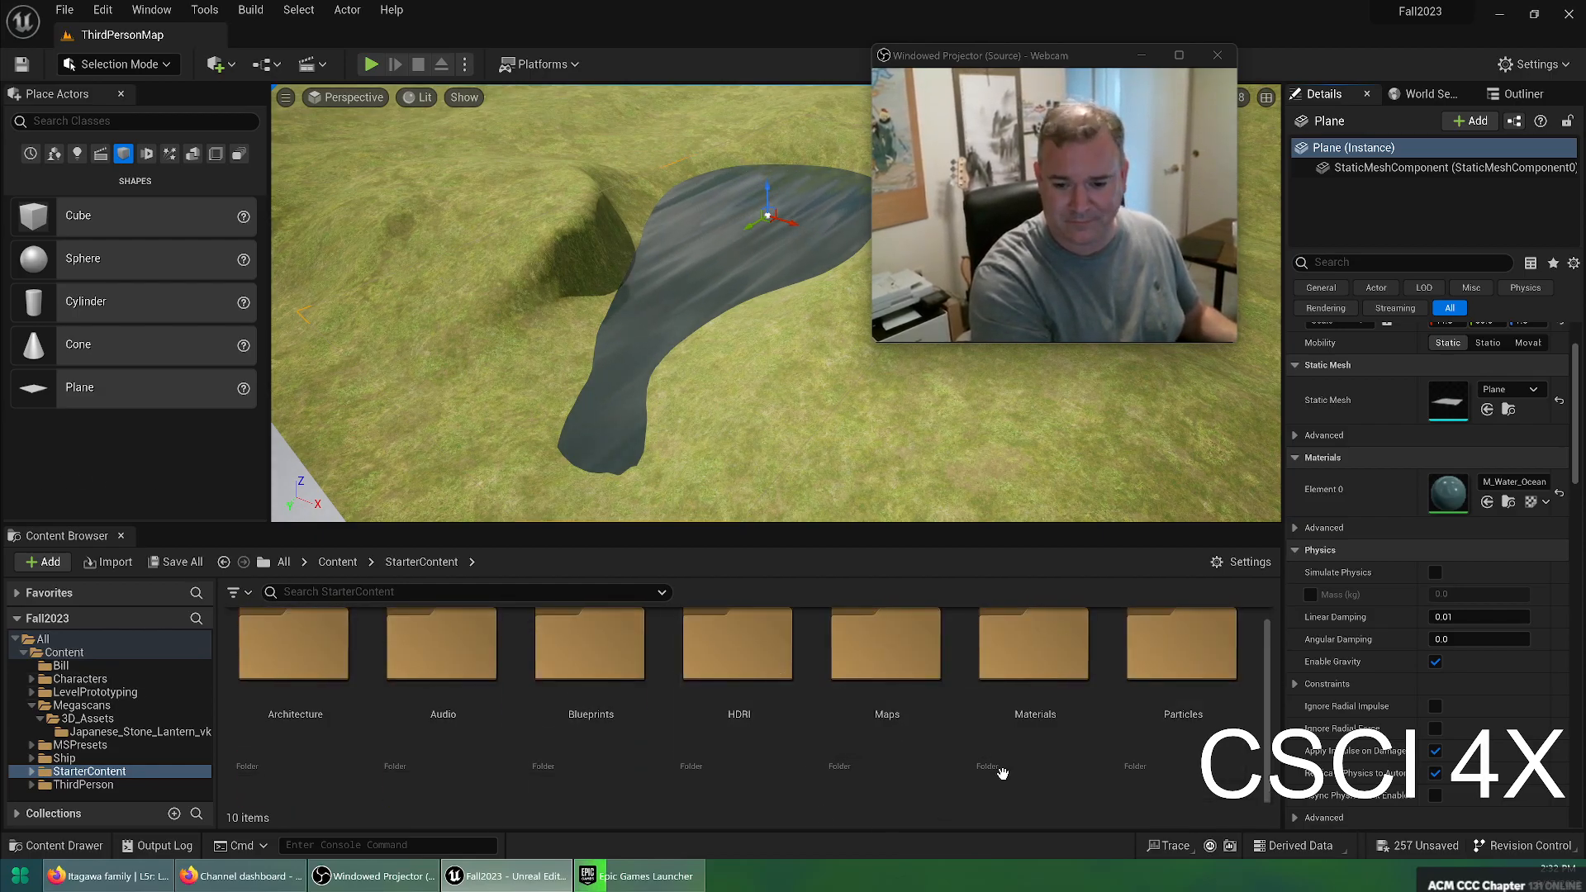
pyautogui.doubleClick(1064, 647)
pyautogui.write('ocean')
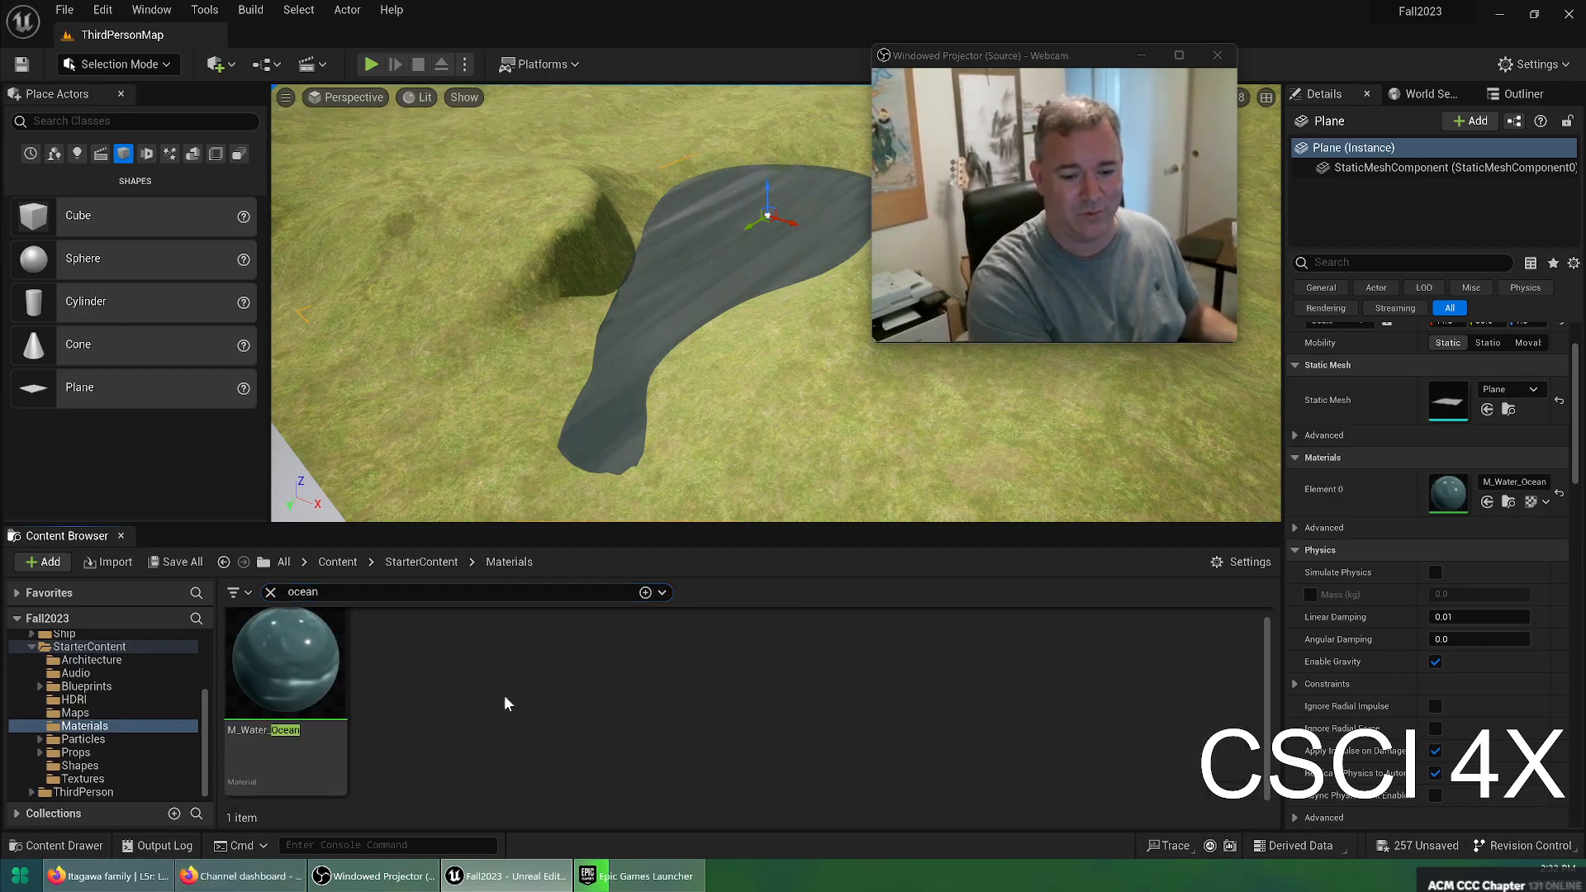
pyautogui.click(281, 647)
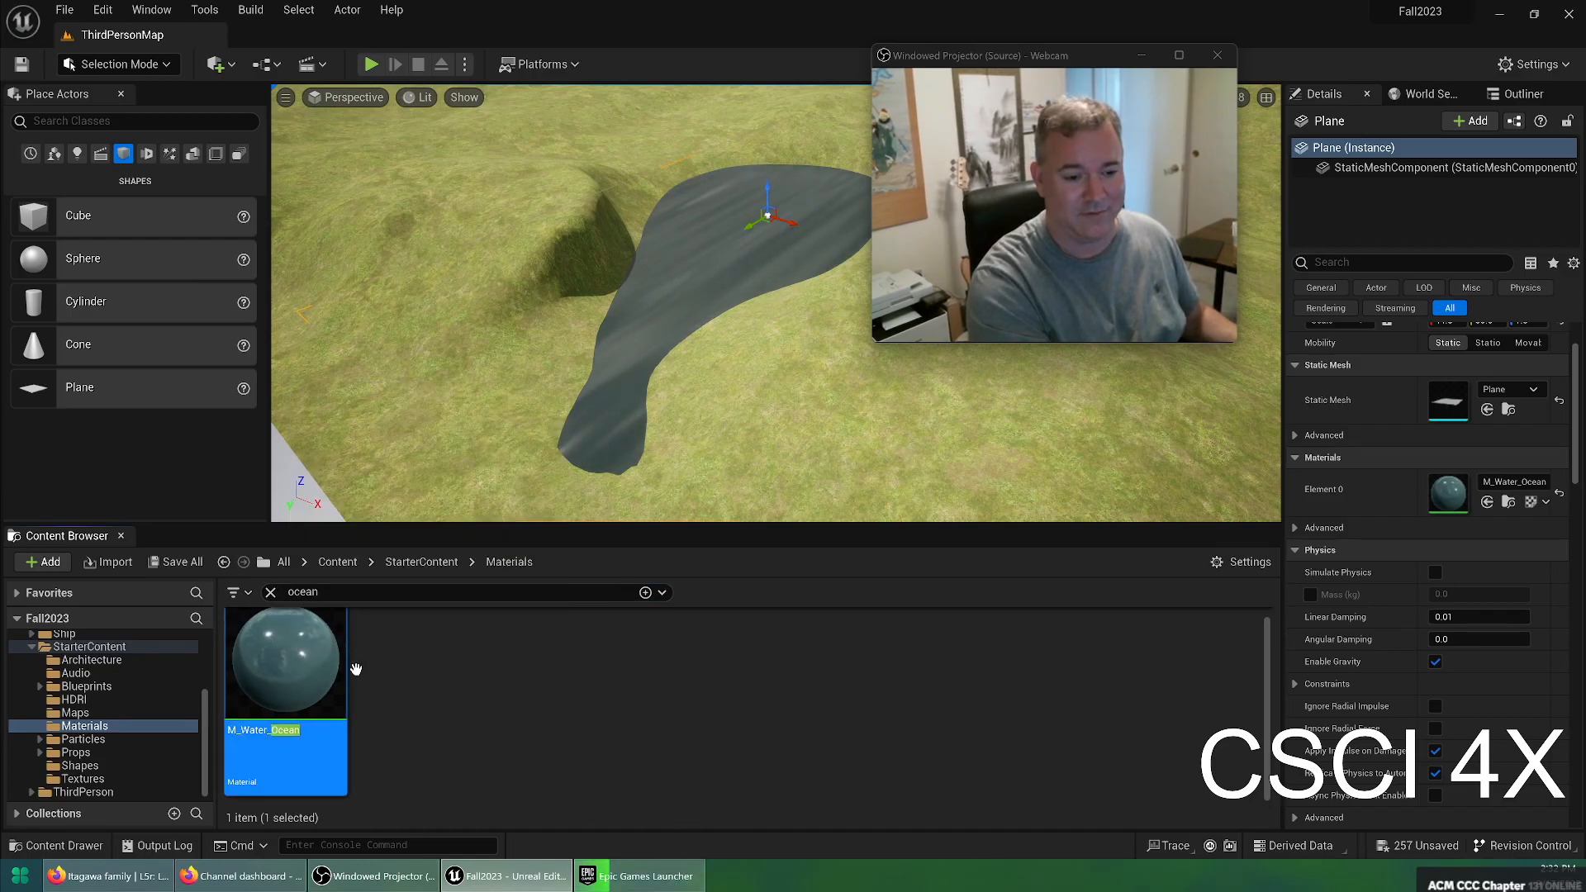
pyautogui.rightClick(327, 663)
pyautogui.click(474, 334)
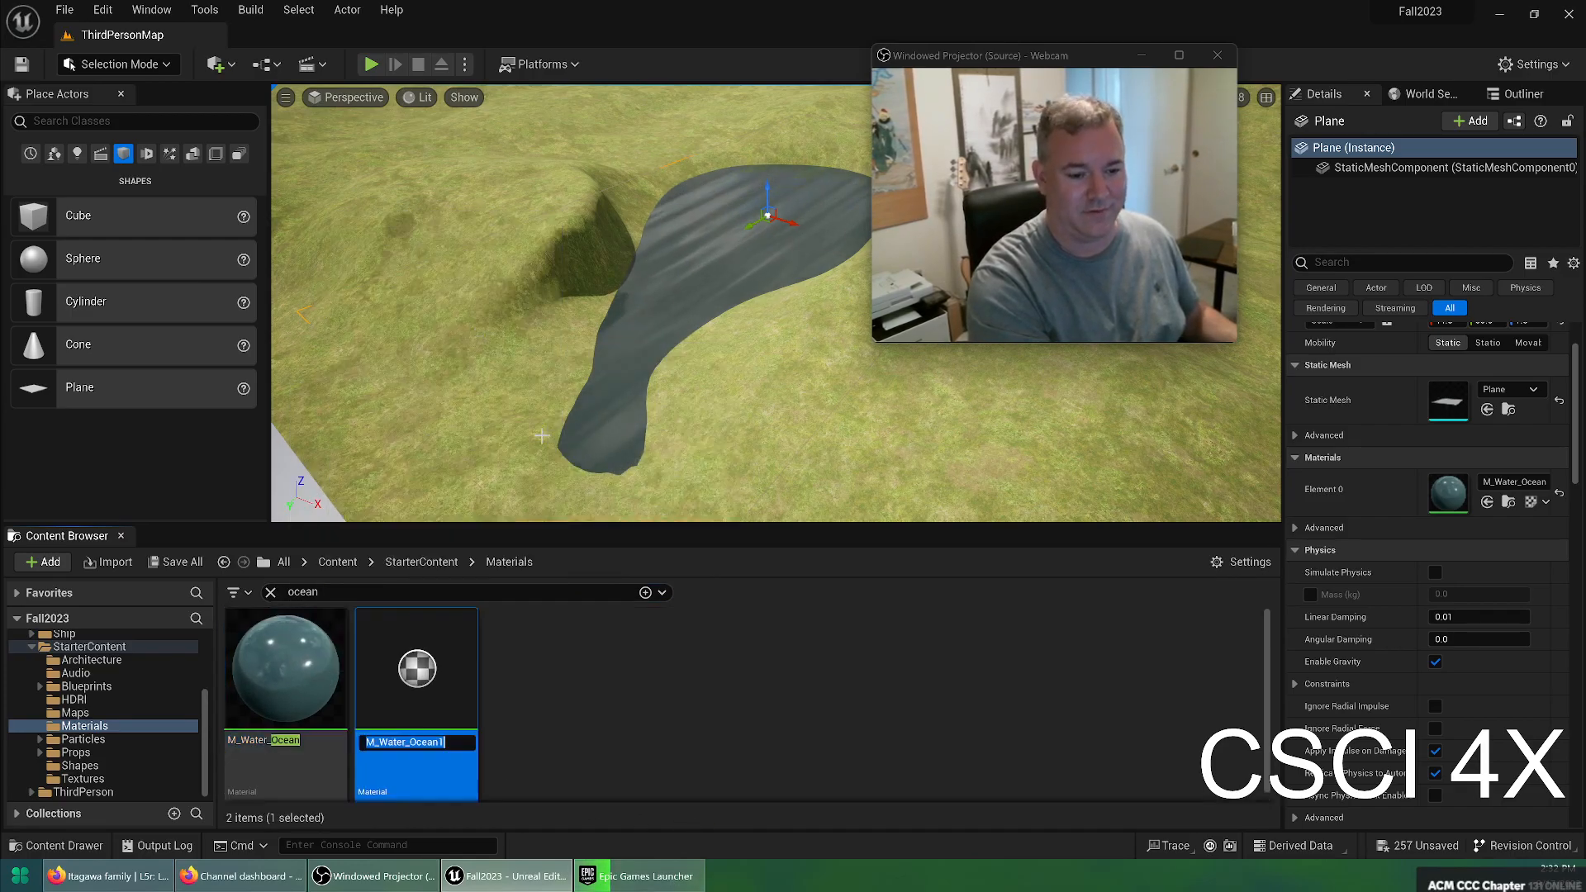
pyautogui.press('Return')
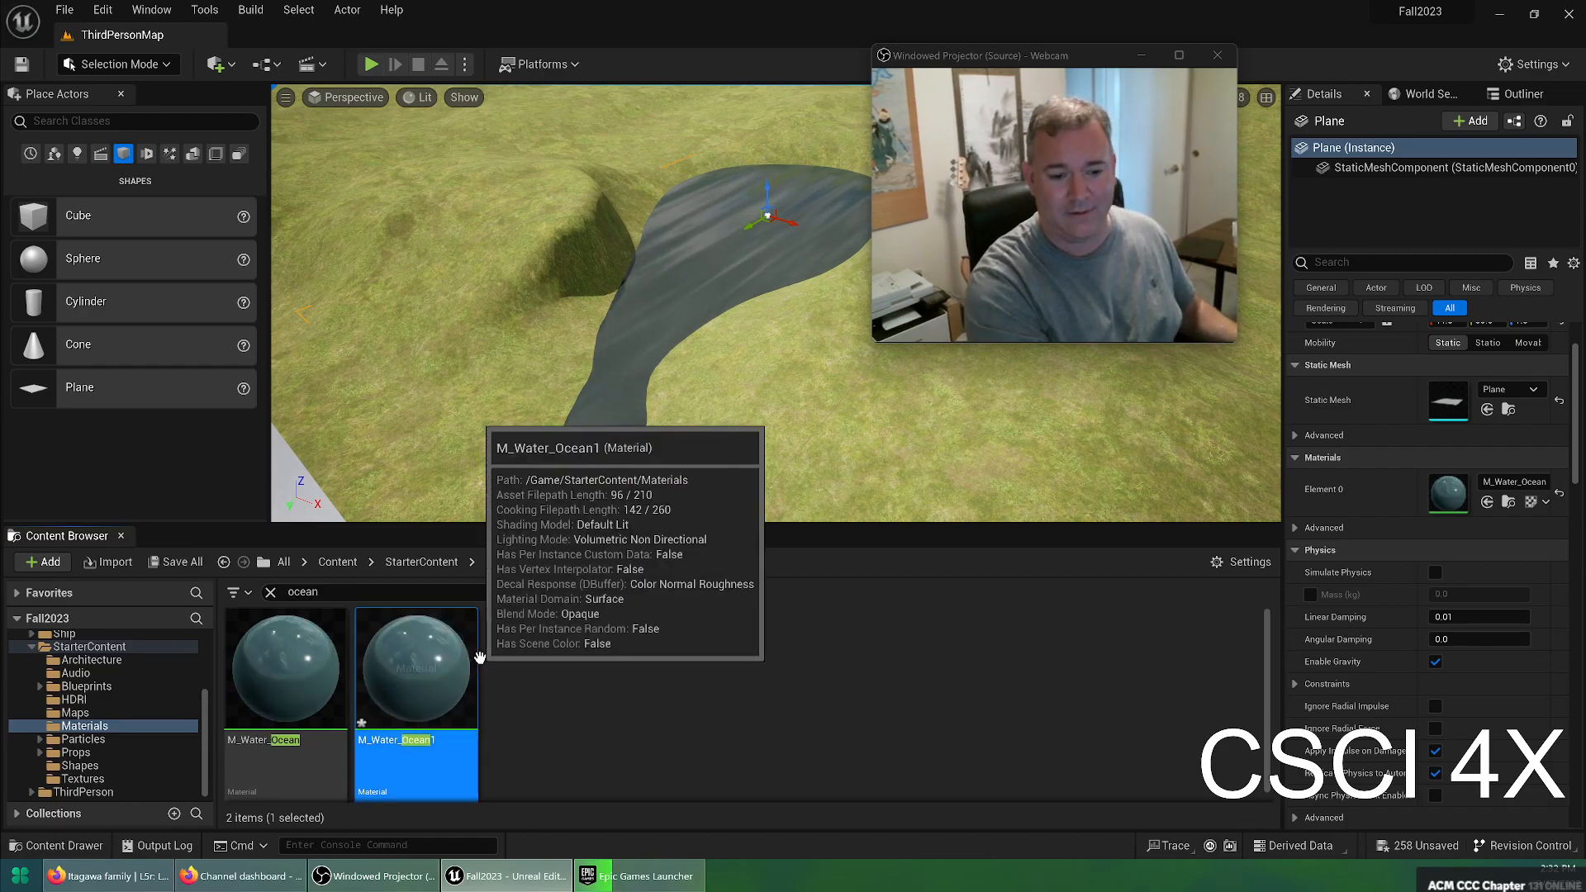
# Move the duplicated water material into the personal folder under Content, open that folder and undo the accidental cut of the plane
pyautogui.press('Delete')
pyautogui.scroll(5, 51, 744)
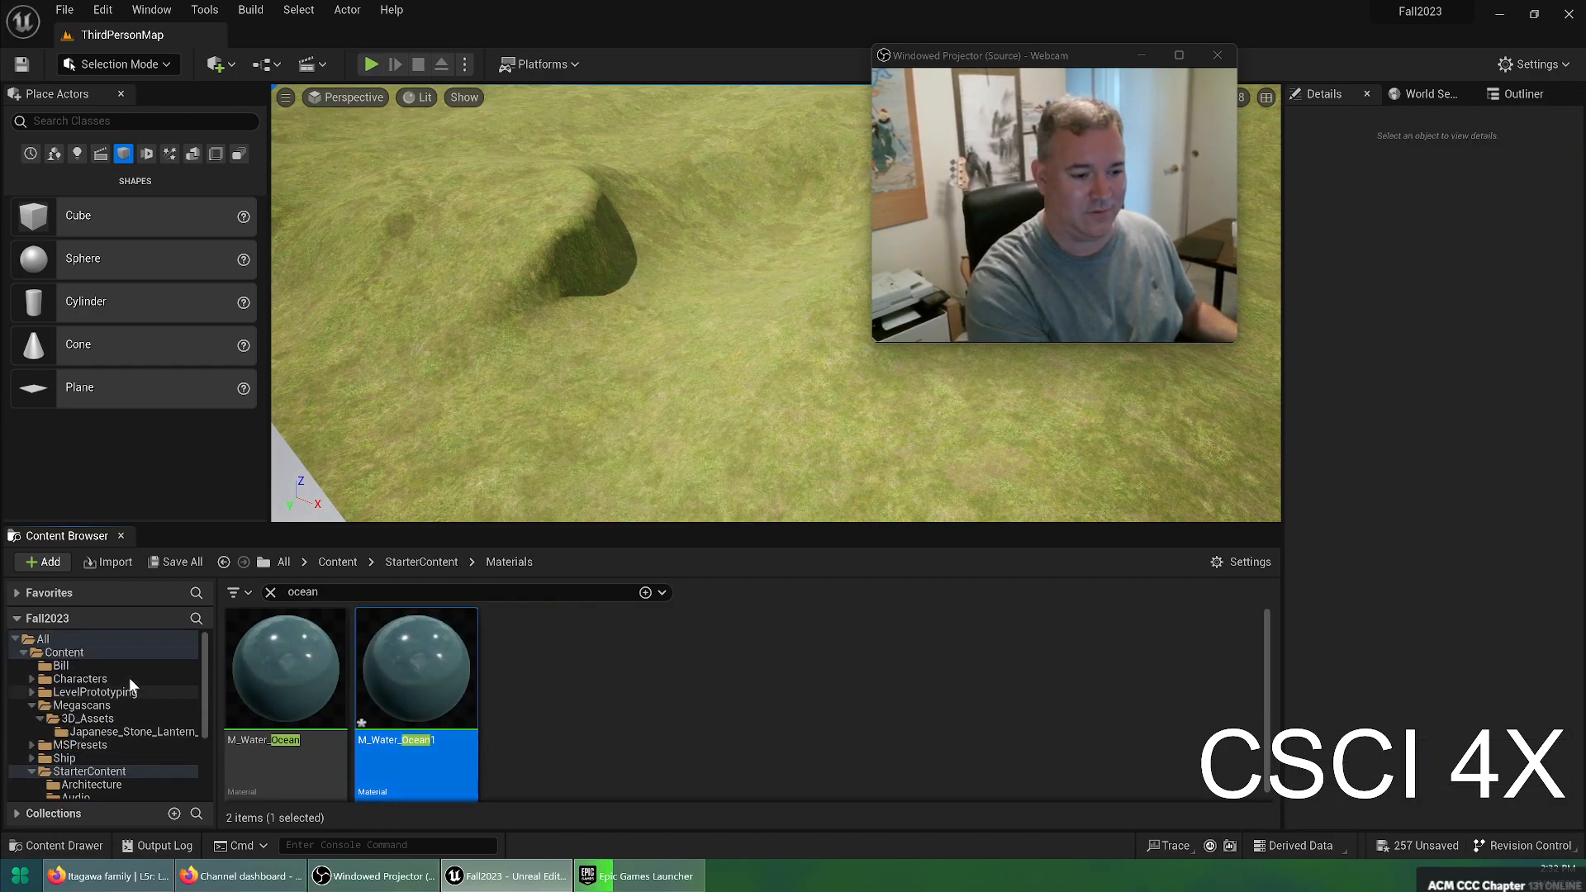
pyautogui.moveTo(415, 669); pyautogui.dragTo(66, 670)
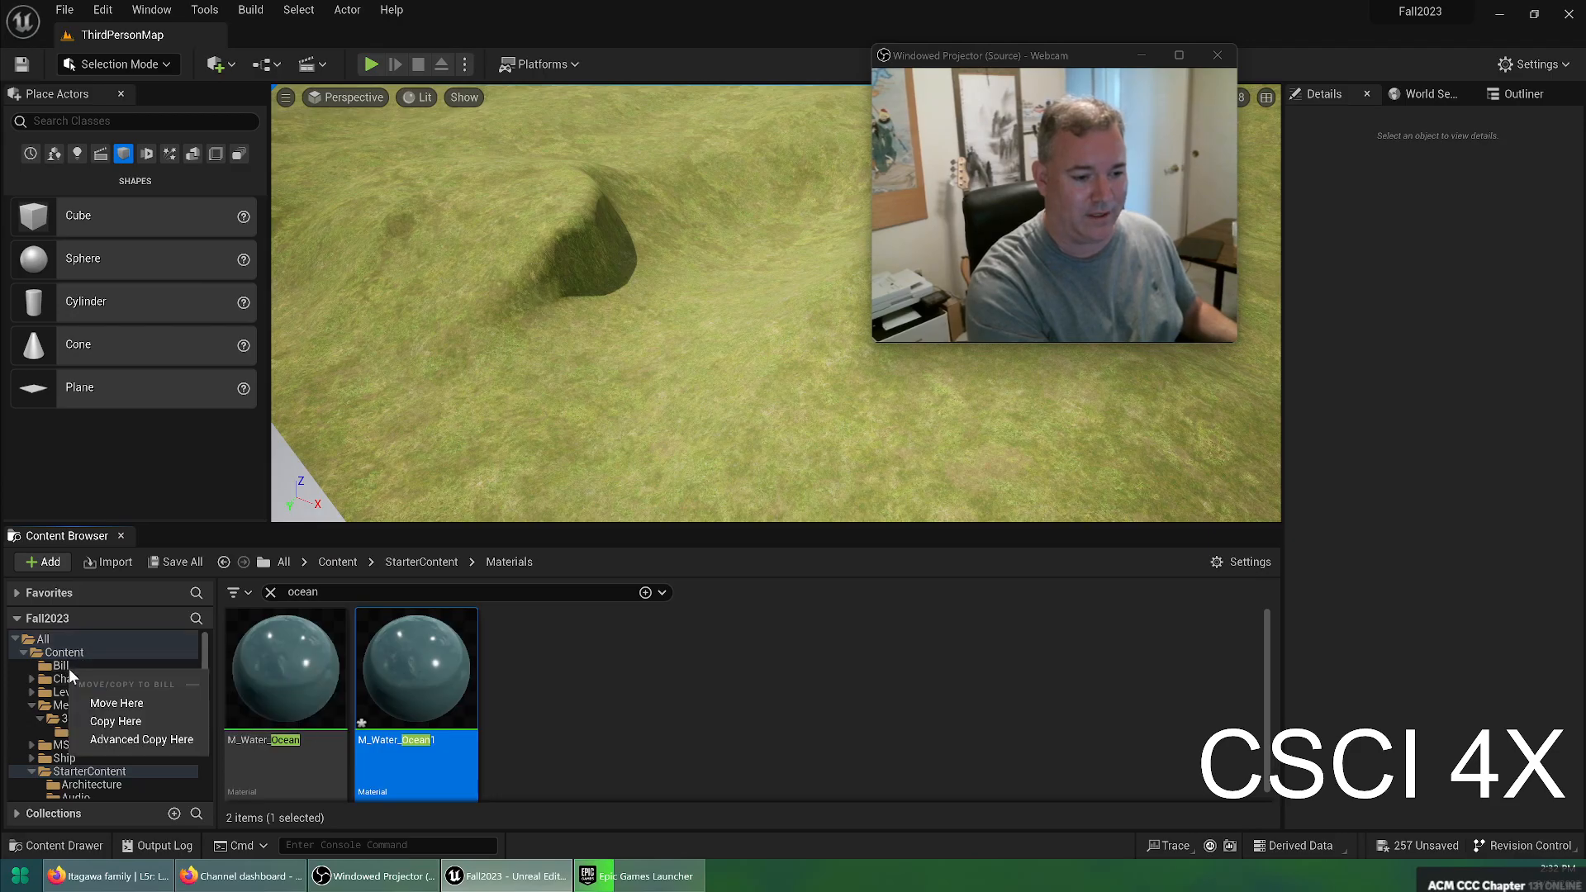
pyautogui.click(116, 702)
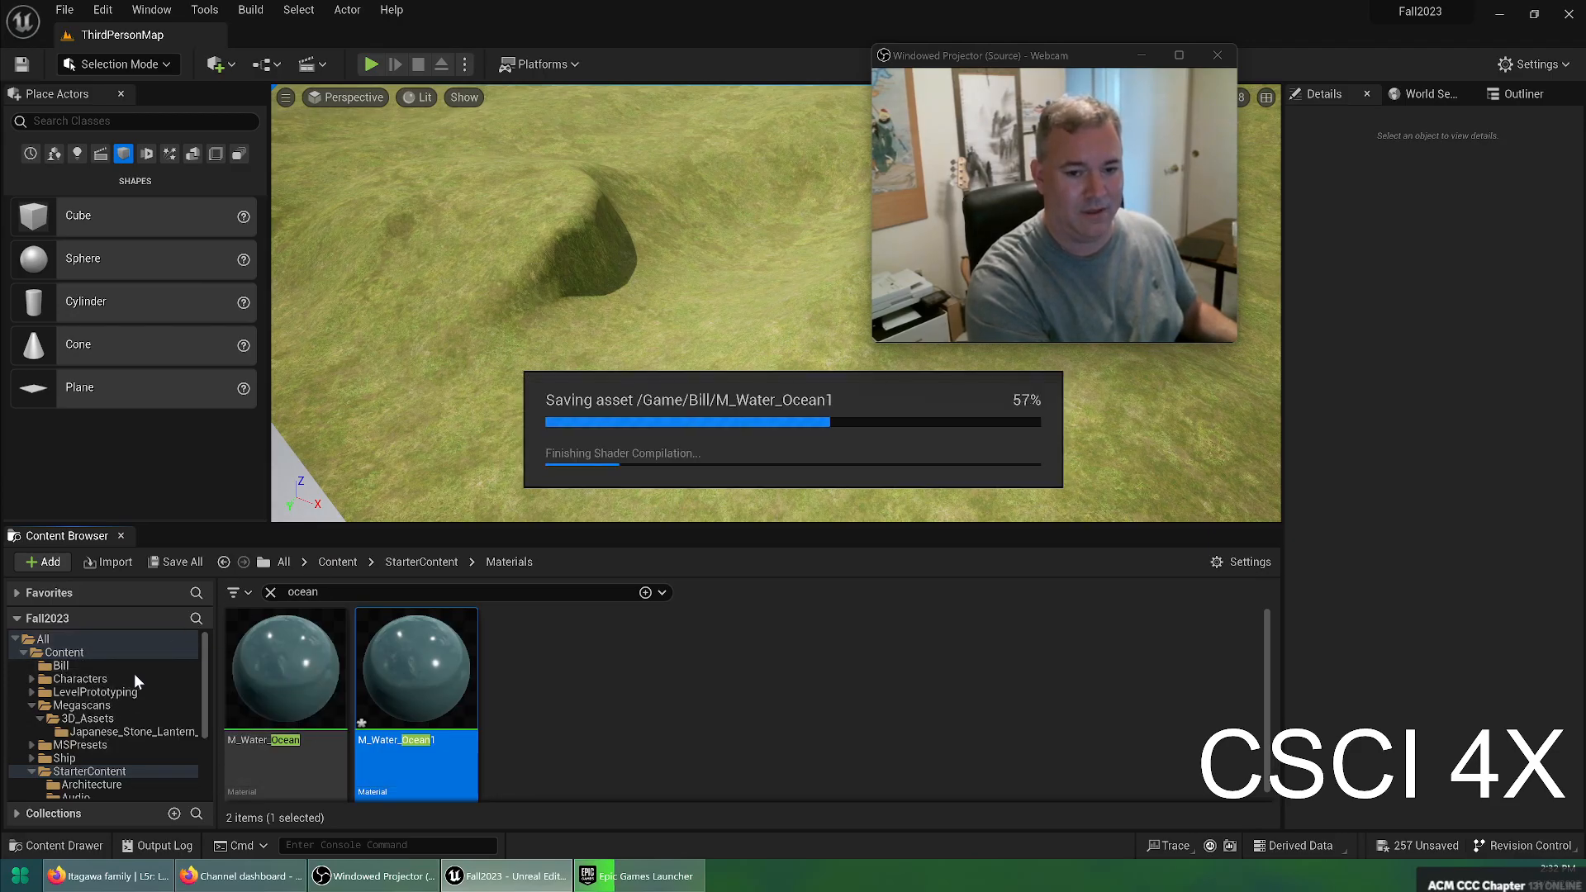
pyautogui.click(61, 667)
pyautogui.hotkey('ctrl', 'z')
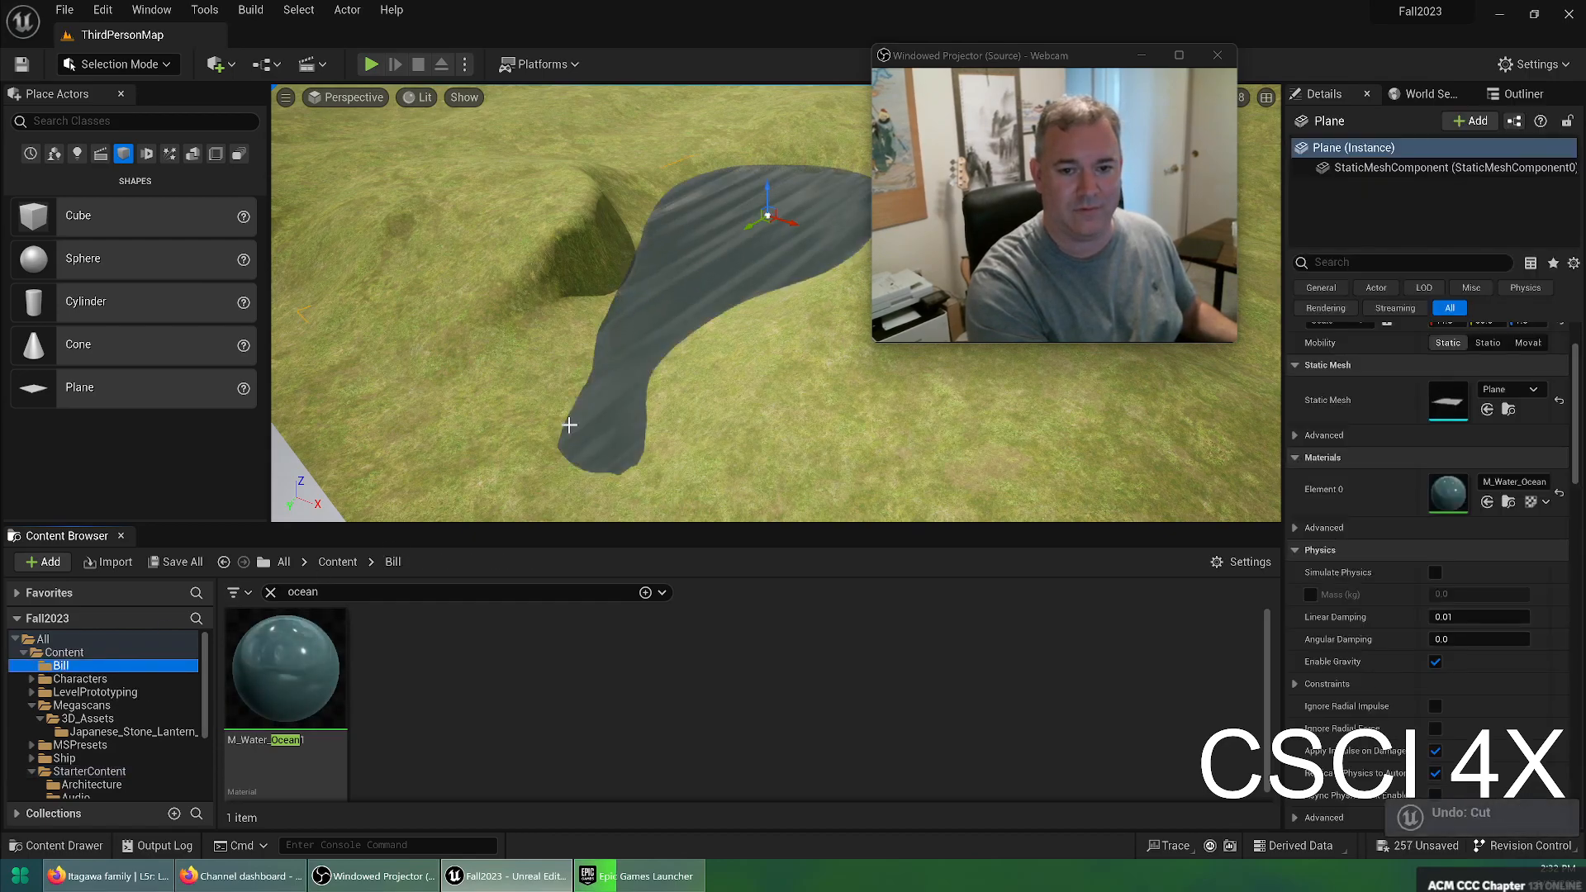
# Assign M_Water_Ocean1 to the plane and open the material's graph at the upper TexCoord node
pyautogui.moveTo(312, 673); pyautogui.dragTo(1535, 502)
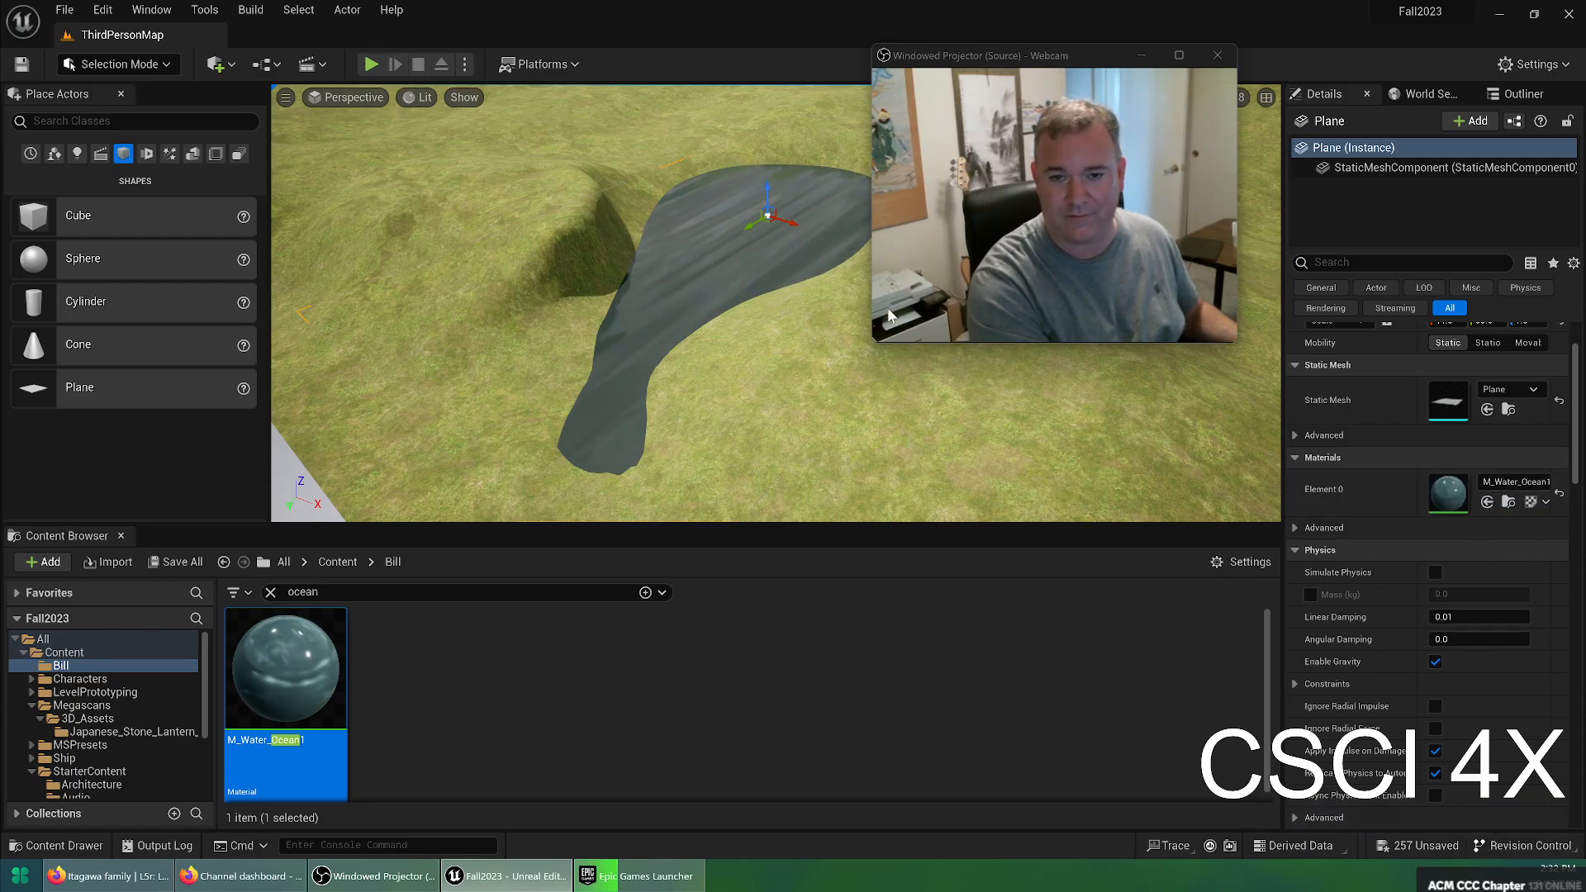
pyautogui.doubleClick(284, 632)
pyautogui.scroll(-4, 579, 446)
pyautogui.moveTo(640, 413); pyautogui.dragTo(916, 454, button='right')
pyautogui.moveTo(717, 442); pyautogui.dragTo(932, 507, button='right')
pyautogui.moveTo(662, 428)
pyautogui.mouseDown(button='right')
pyautogui.moveTo(700, 530)
pyautogui.moveTo(877, 658)
pyautogui.mouseUp(button='right')
pyautogui.moveTo(629, 343); pyautogui.dragTo(885, 321, button='right')
pyautogui.click(587, 339)
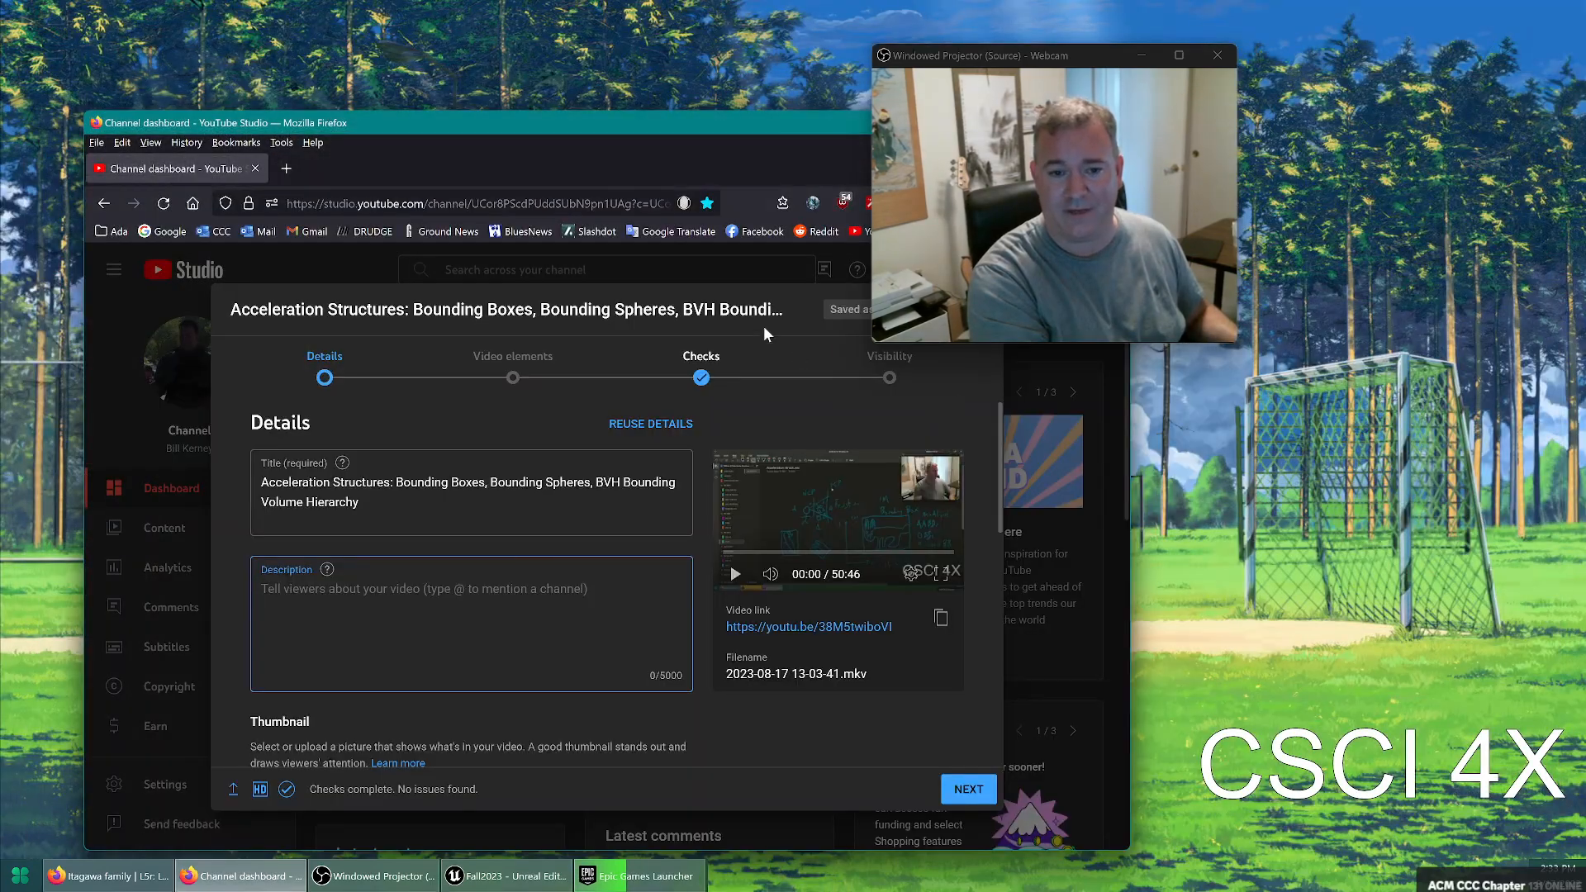
# Check the Flowers and Plants Nature Pack download in the Epic Games Launcher and return to the Unreal Editor
pyautogui.click(638, 874)
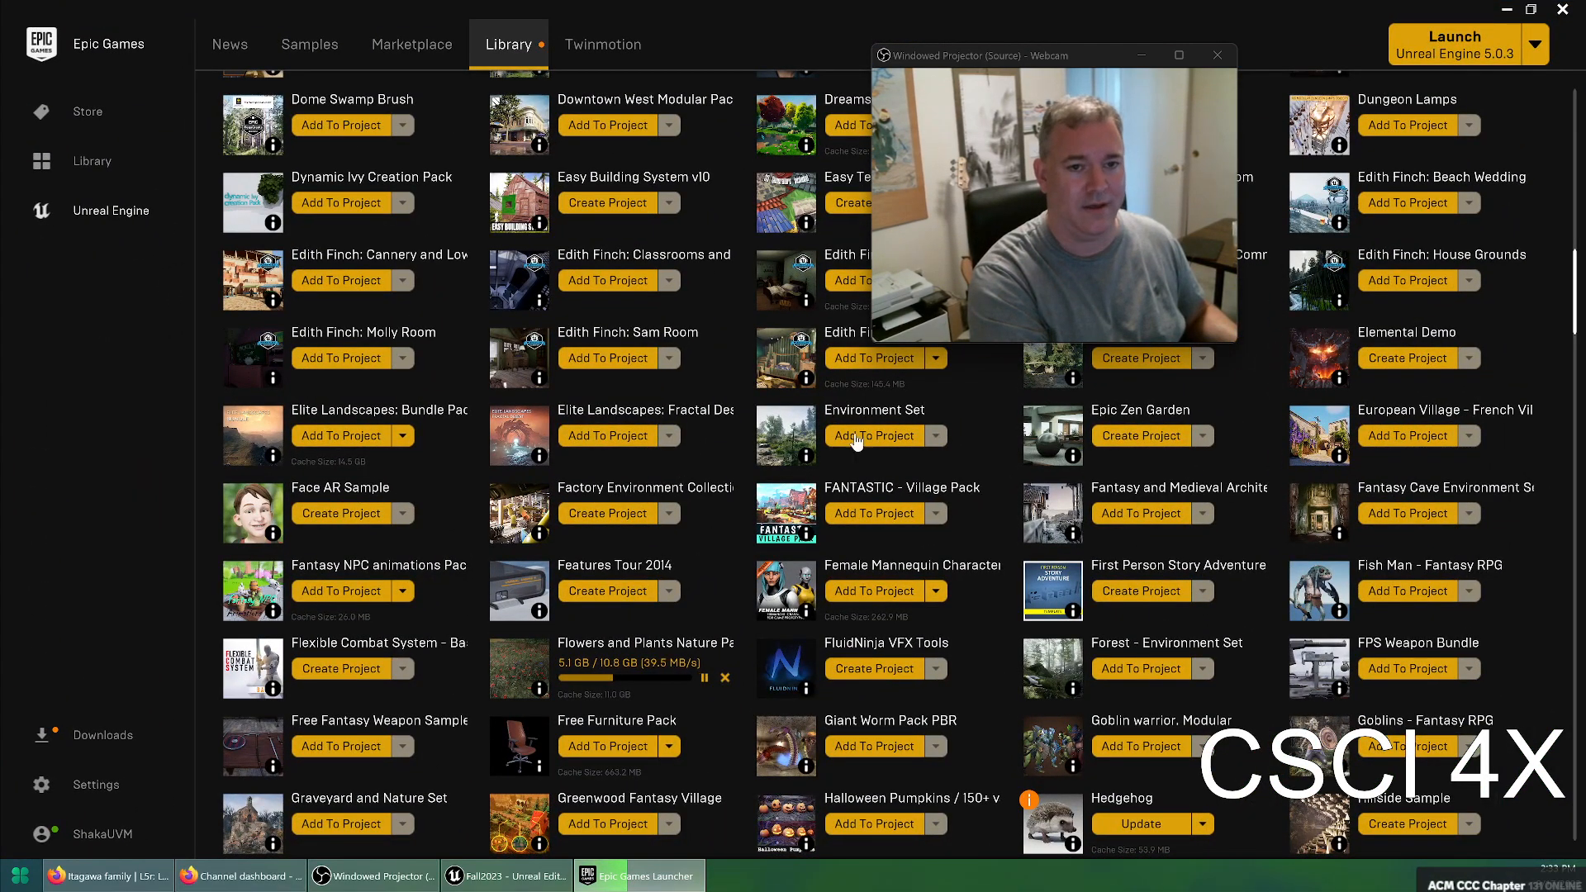
pyautogui.click(101, 737)
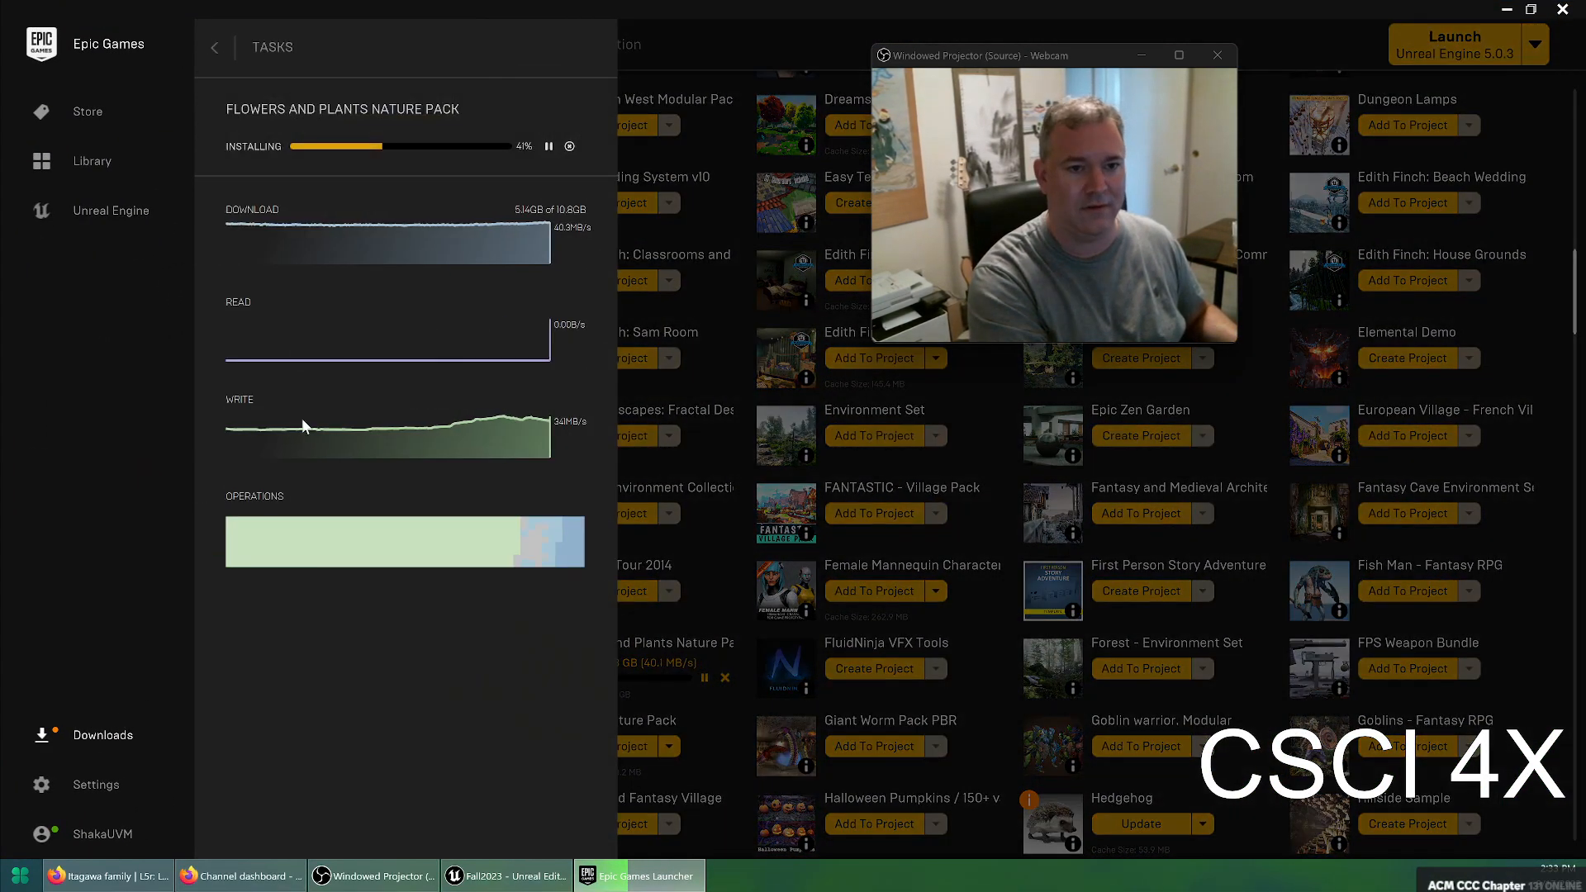
pyautogui.click(526, 879)
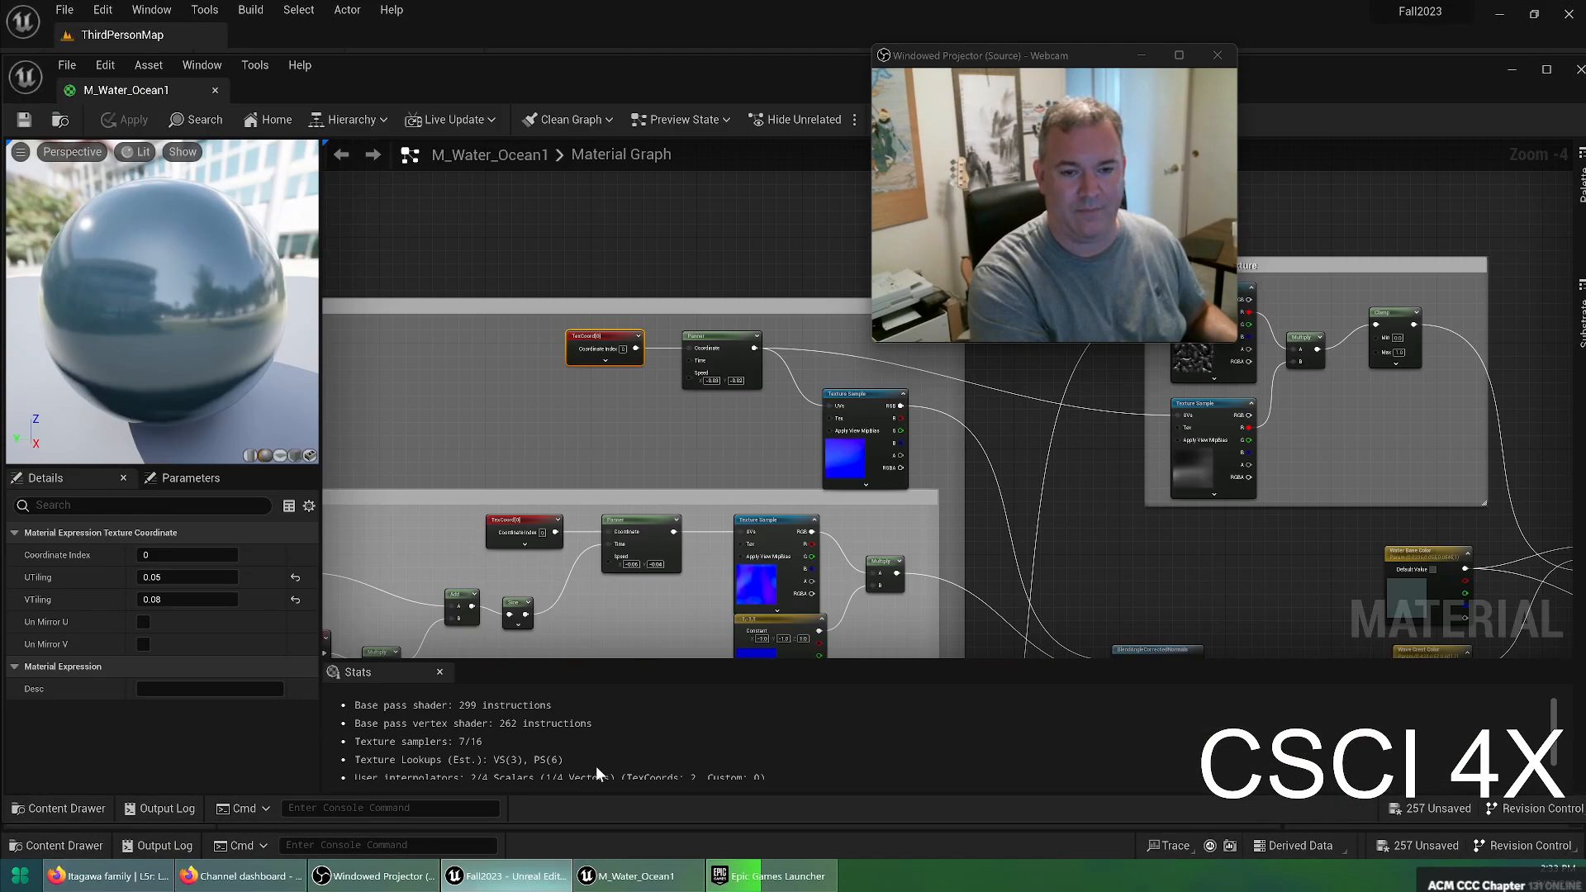
# Dock the M_Water_Ocean1 material editor beside the ThirdPersonMap level and return to the level
pyautogui.moveTo(163, 89); pyautogui.dragTo(252, 35)
pyautogui.click(170, 35)
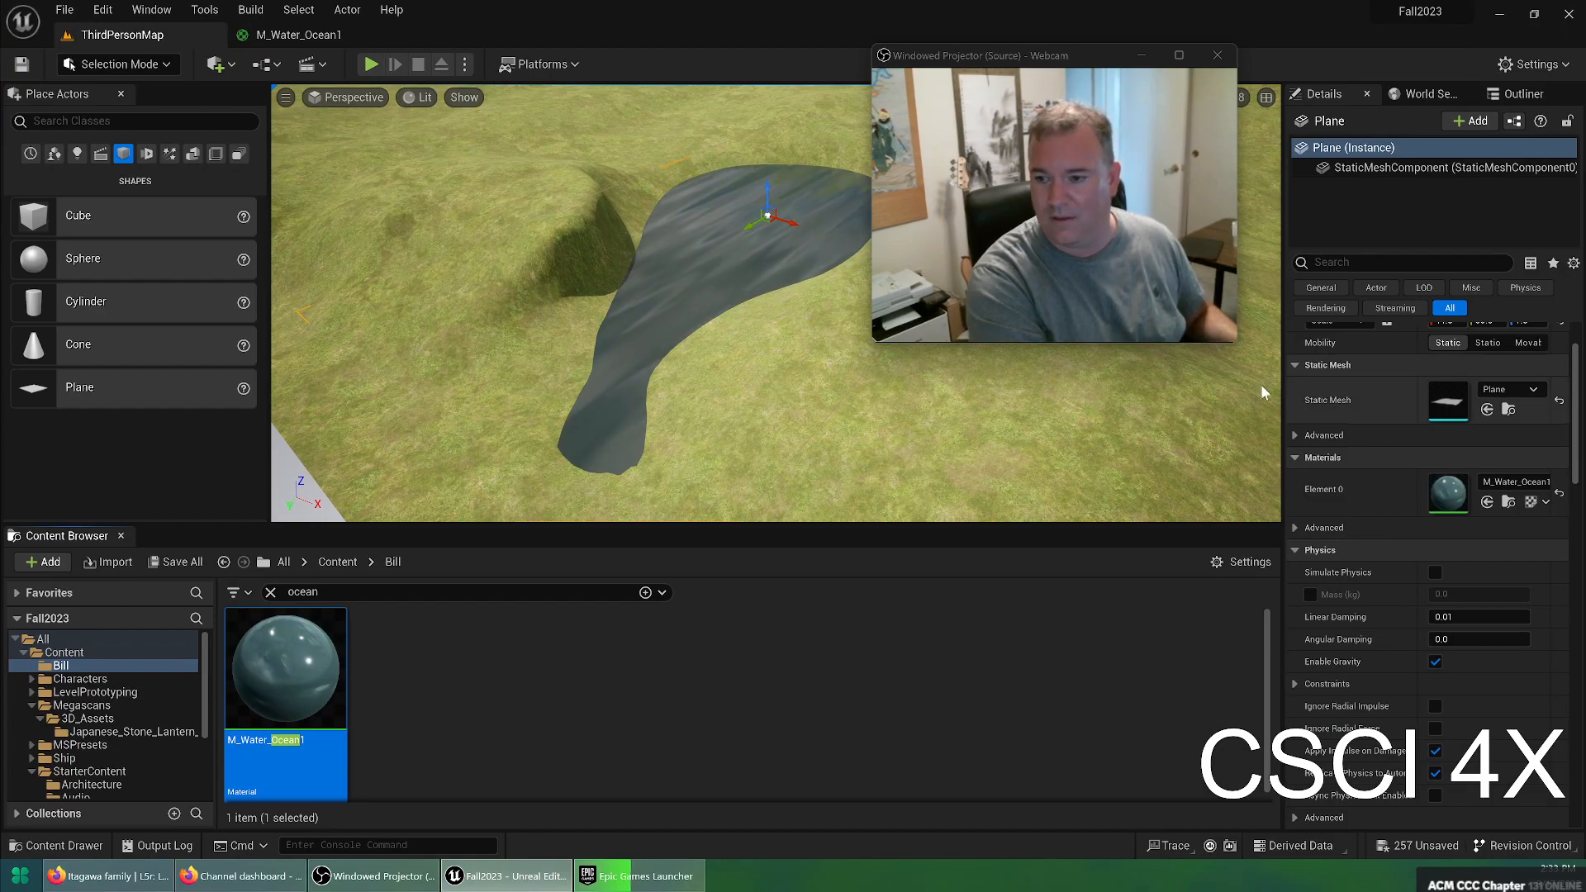
# Set the water plane's scale to 50 in both X and Y
pyautogui.scroll(2, 1514, 529)
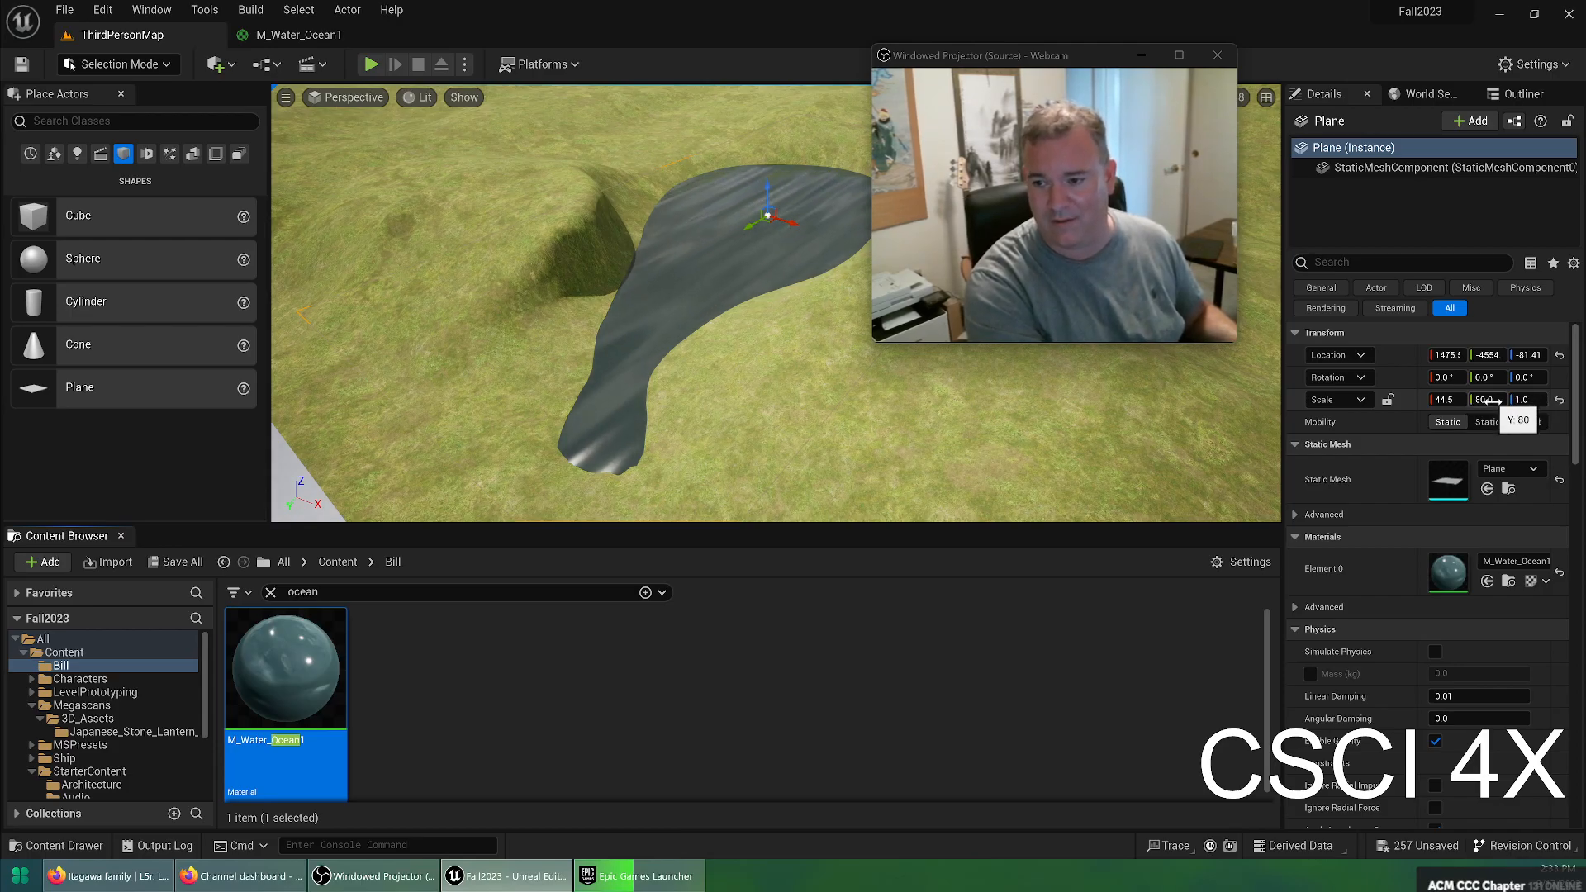
pyautogui.click(1445, 401)
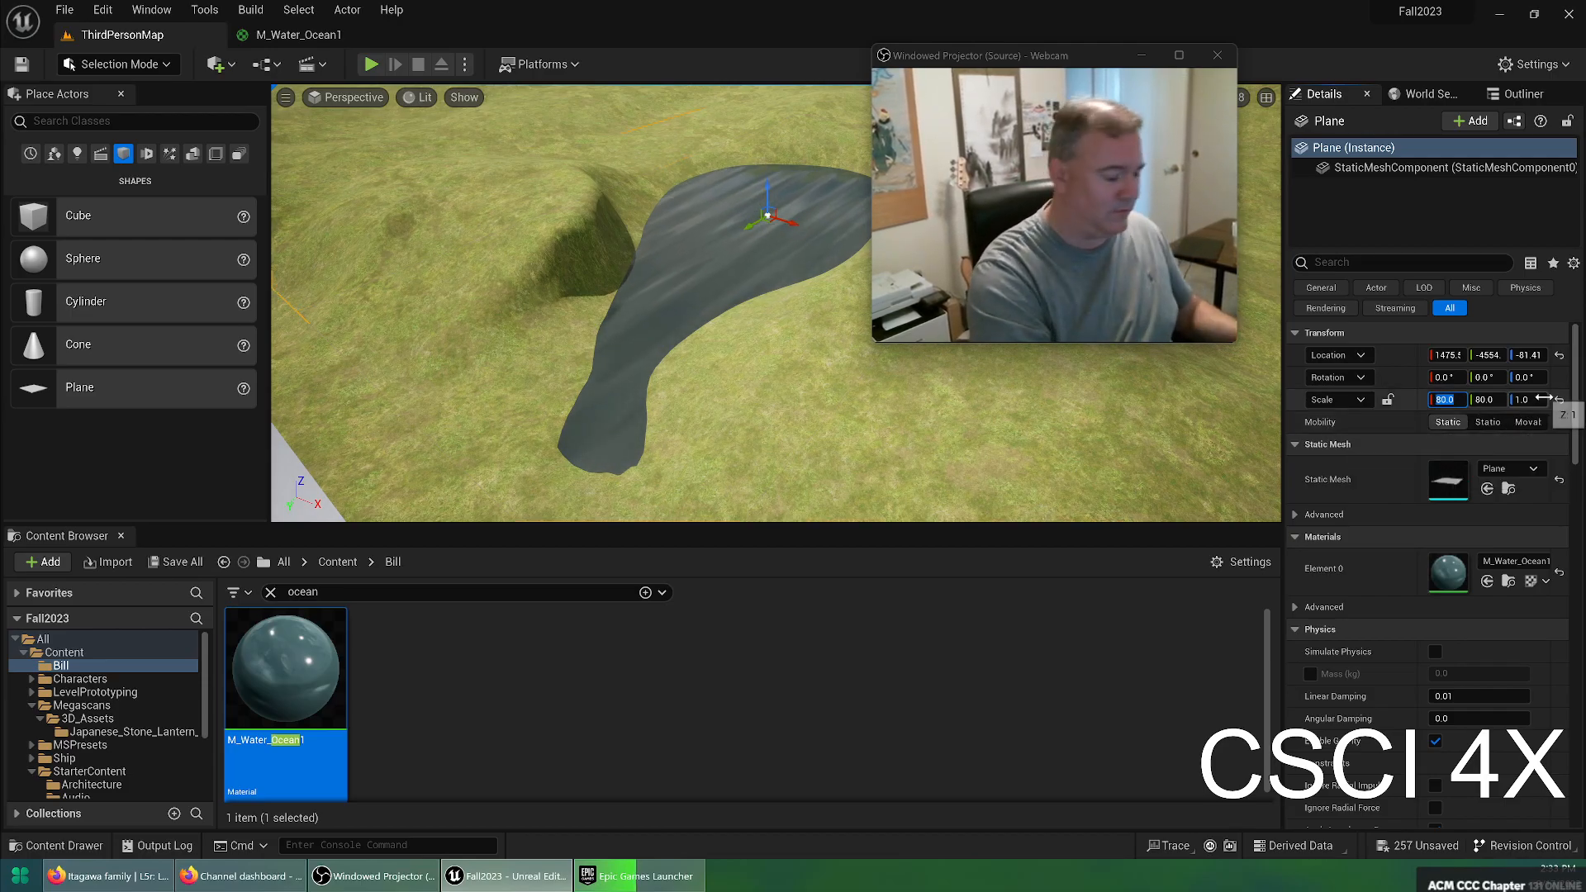
pyautogui.write('50')
pyautogui.press('Return')
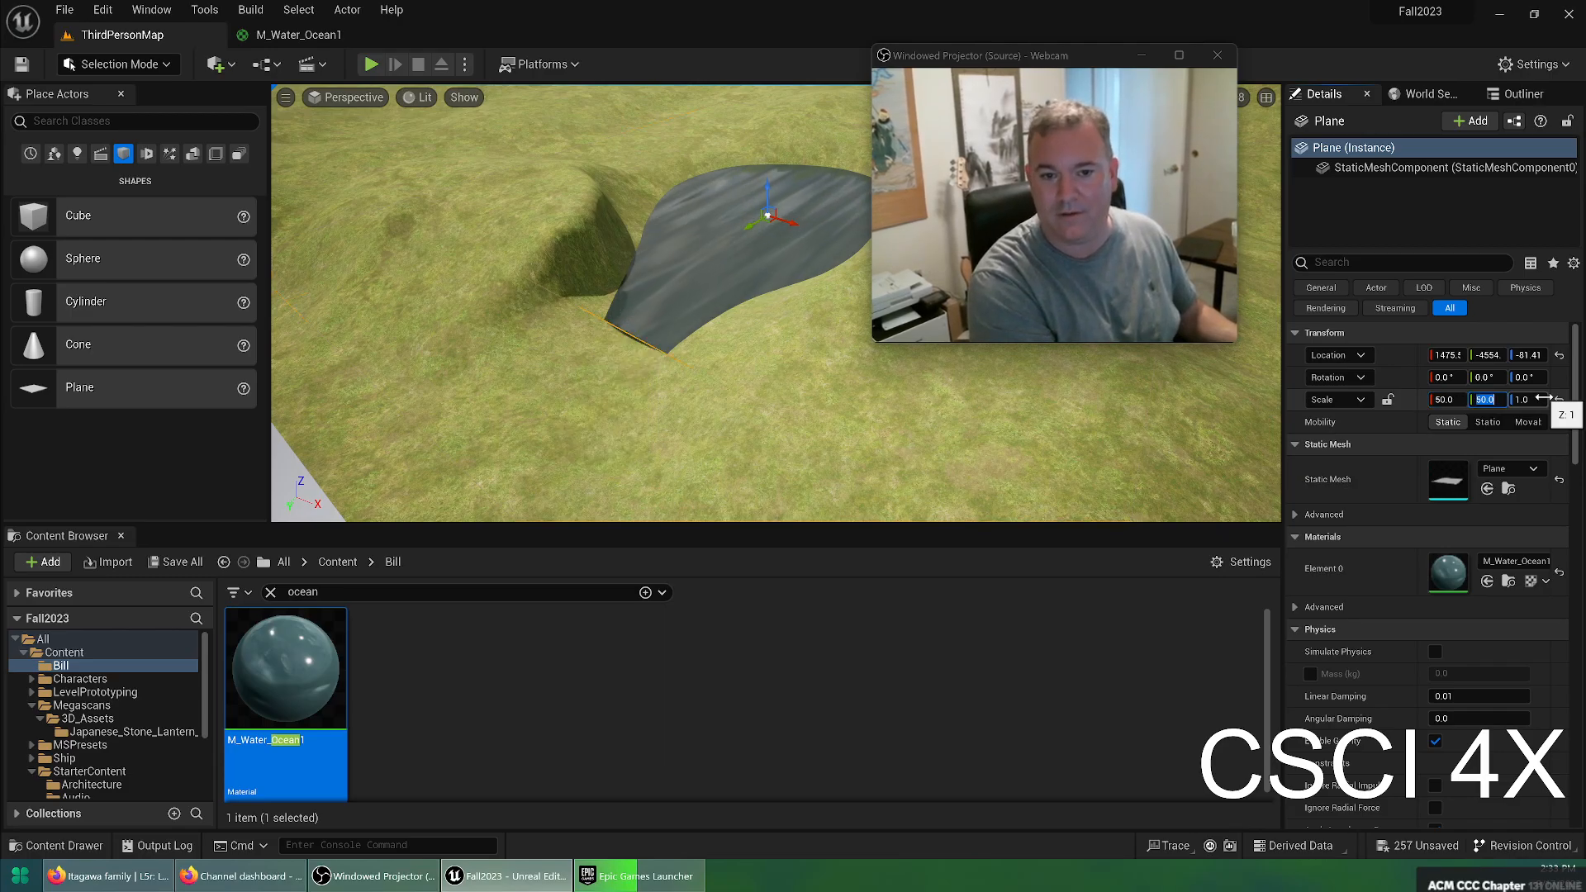
# Lower the water plane in the basin to a Z location of about -138
pyautogui.moveTo(790, 236); pyautogui.dragTo(795, 285, button='right')
pyautogui.moveTo(737, 313); pyautogui.dragTo(783, 320)
pyautogui.moveTo(845, 347); pyautogui.dragTo(855, 413, button='right')
pyautogui.moveTo(735, 429); pyautogui.dragTo(737, 432, button='right')
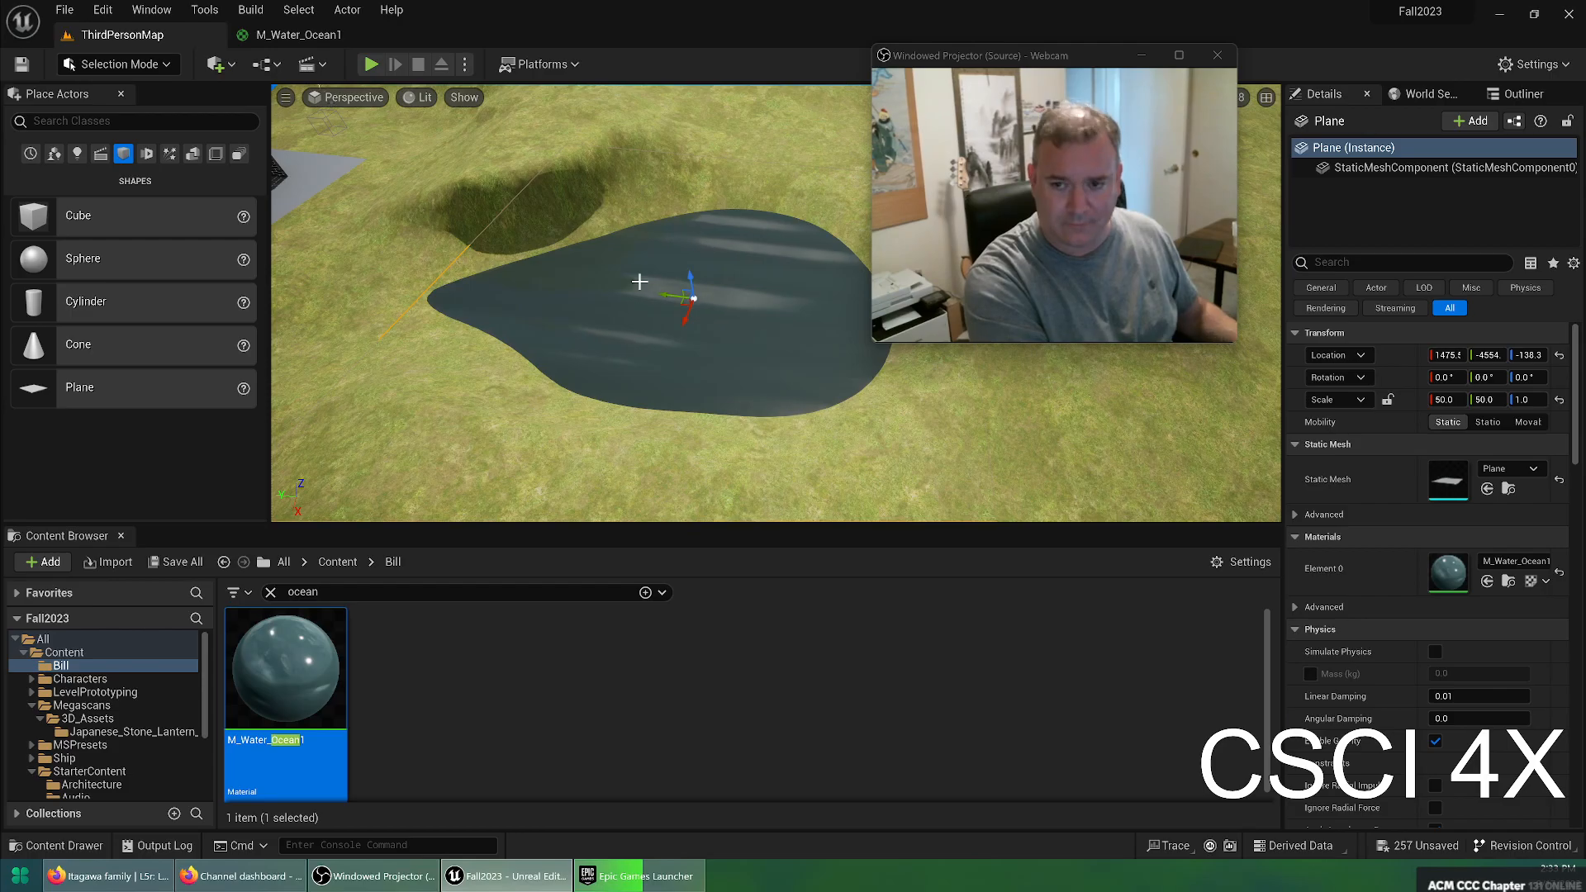
# Reopen M_Water_Ocean1 and set the upper TexCoord node's UTiling to 2.5 and VTiling to 4
pyautogui.doubleClick(280, 667)
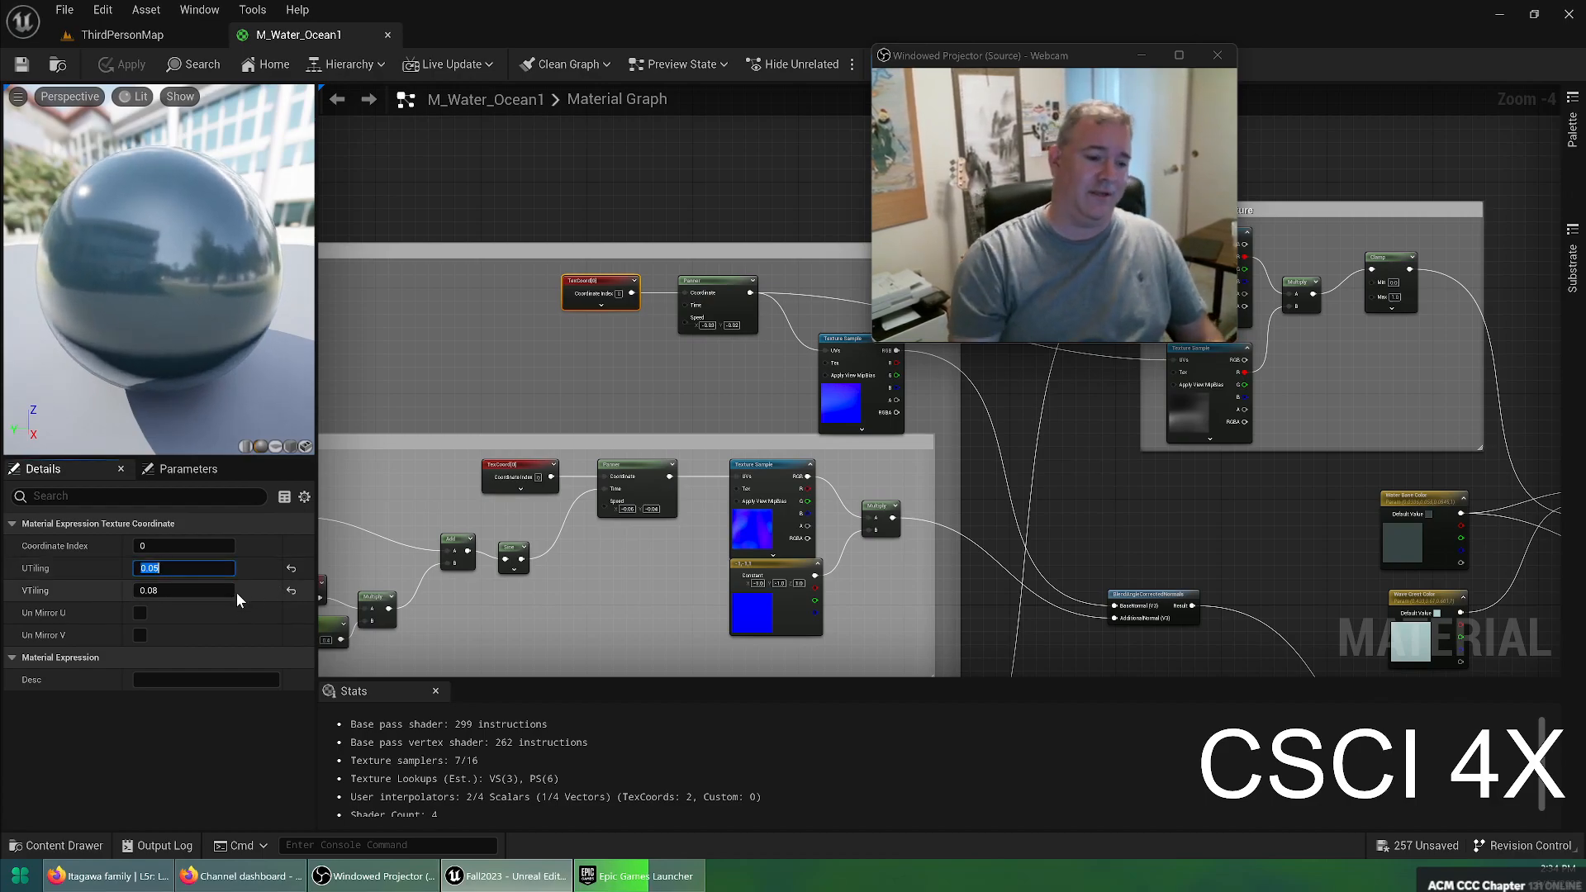
pyautogui.write('2.5')
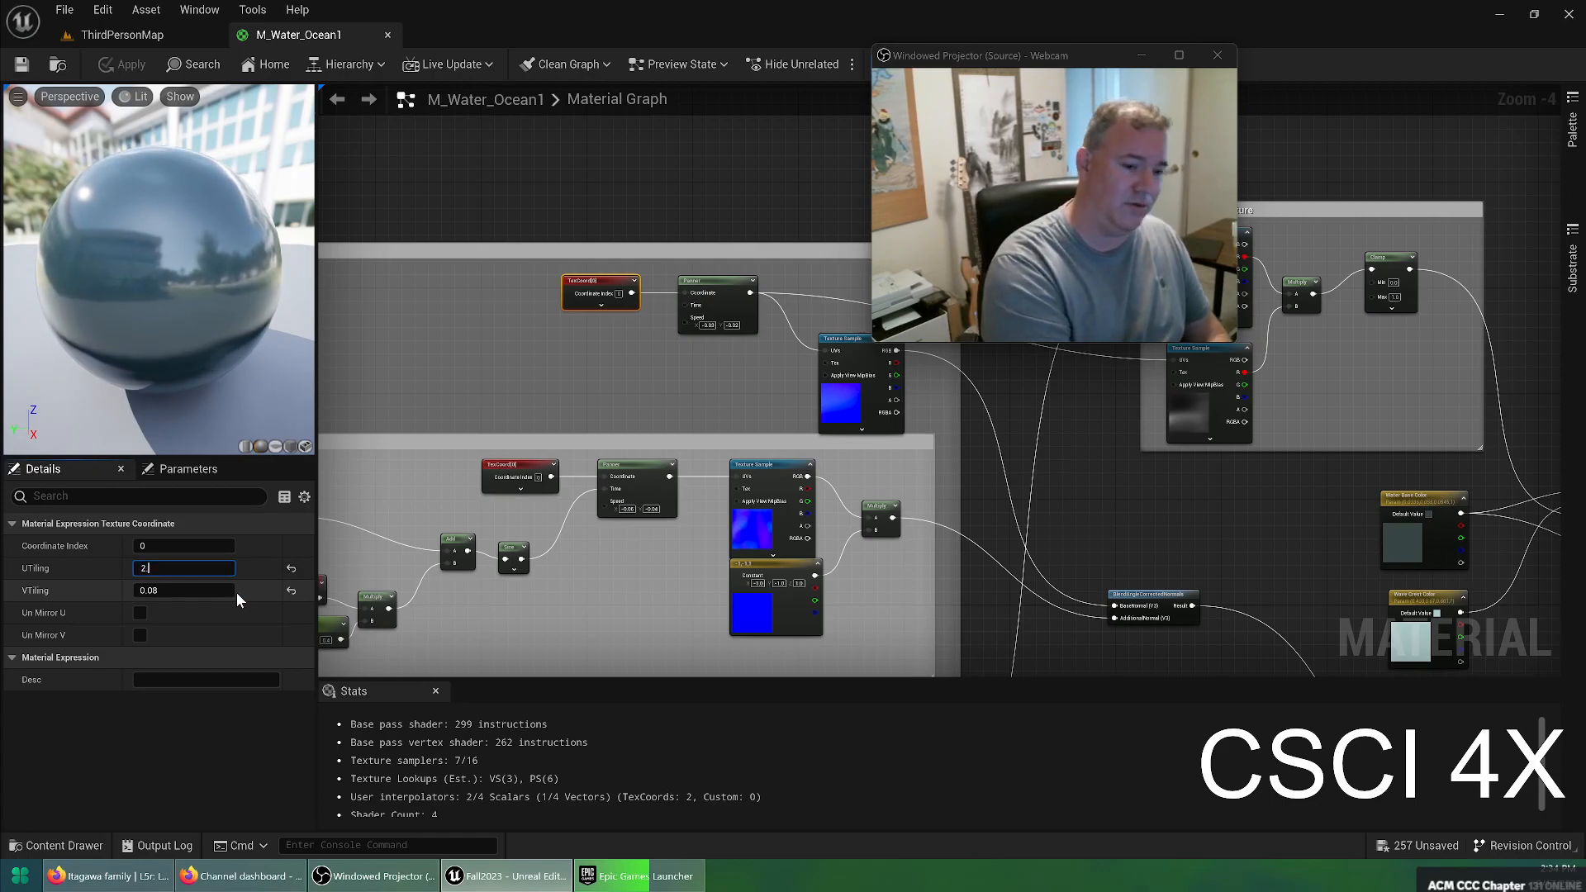
pyautogui.press('Return')
pyautogui.click(193, 592)
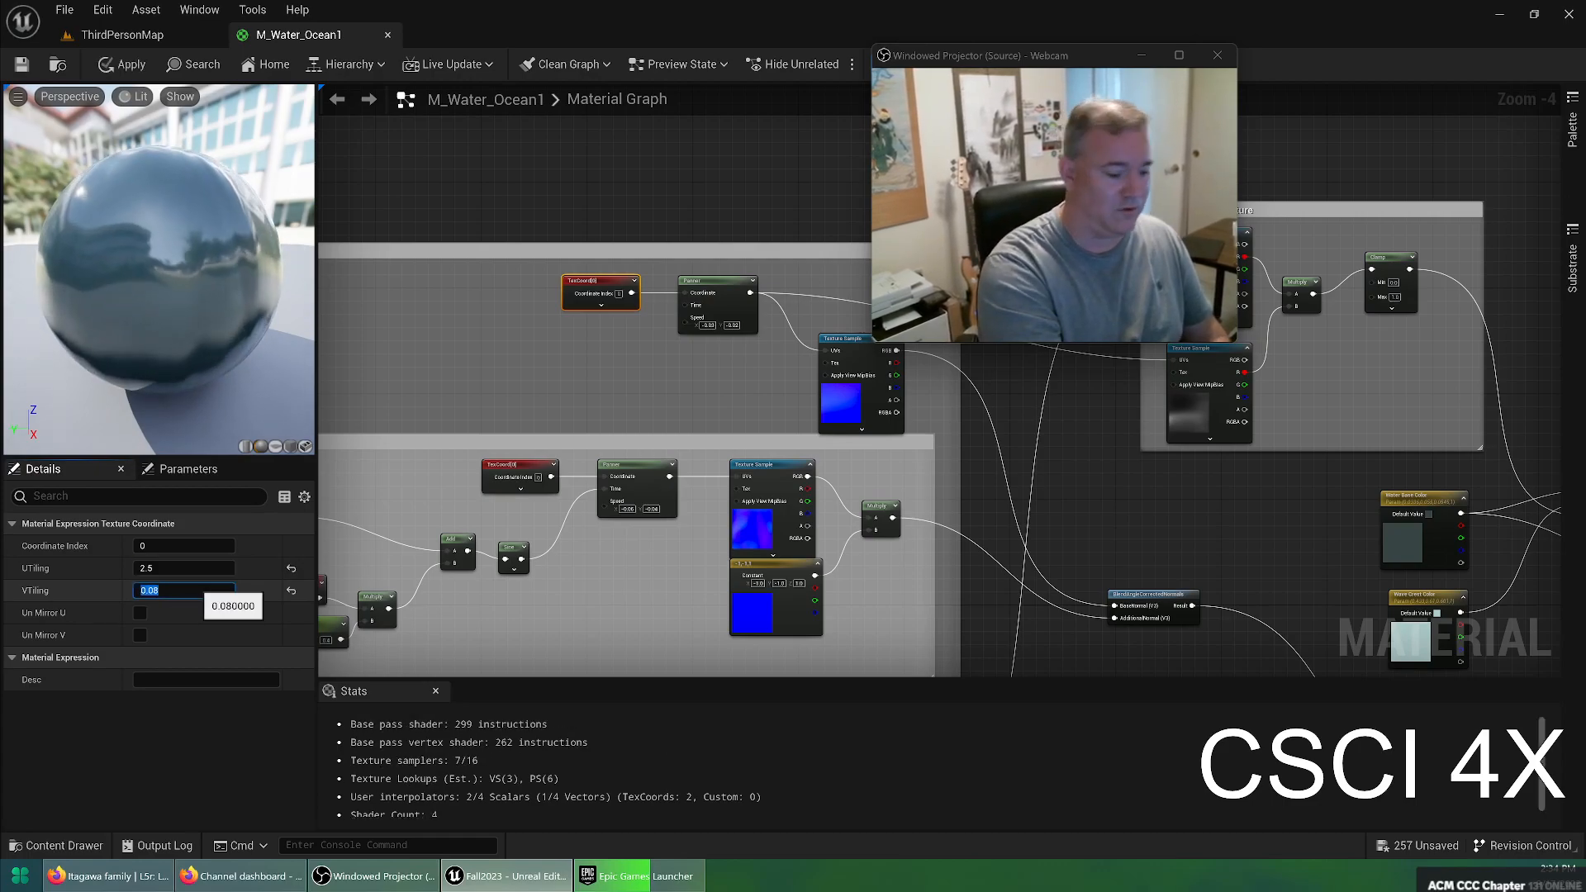
pyautogui.write('4')
pyautogui.press('Return')
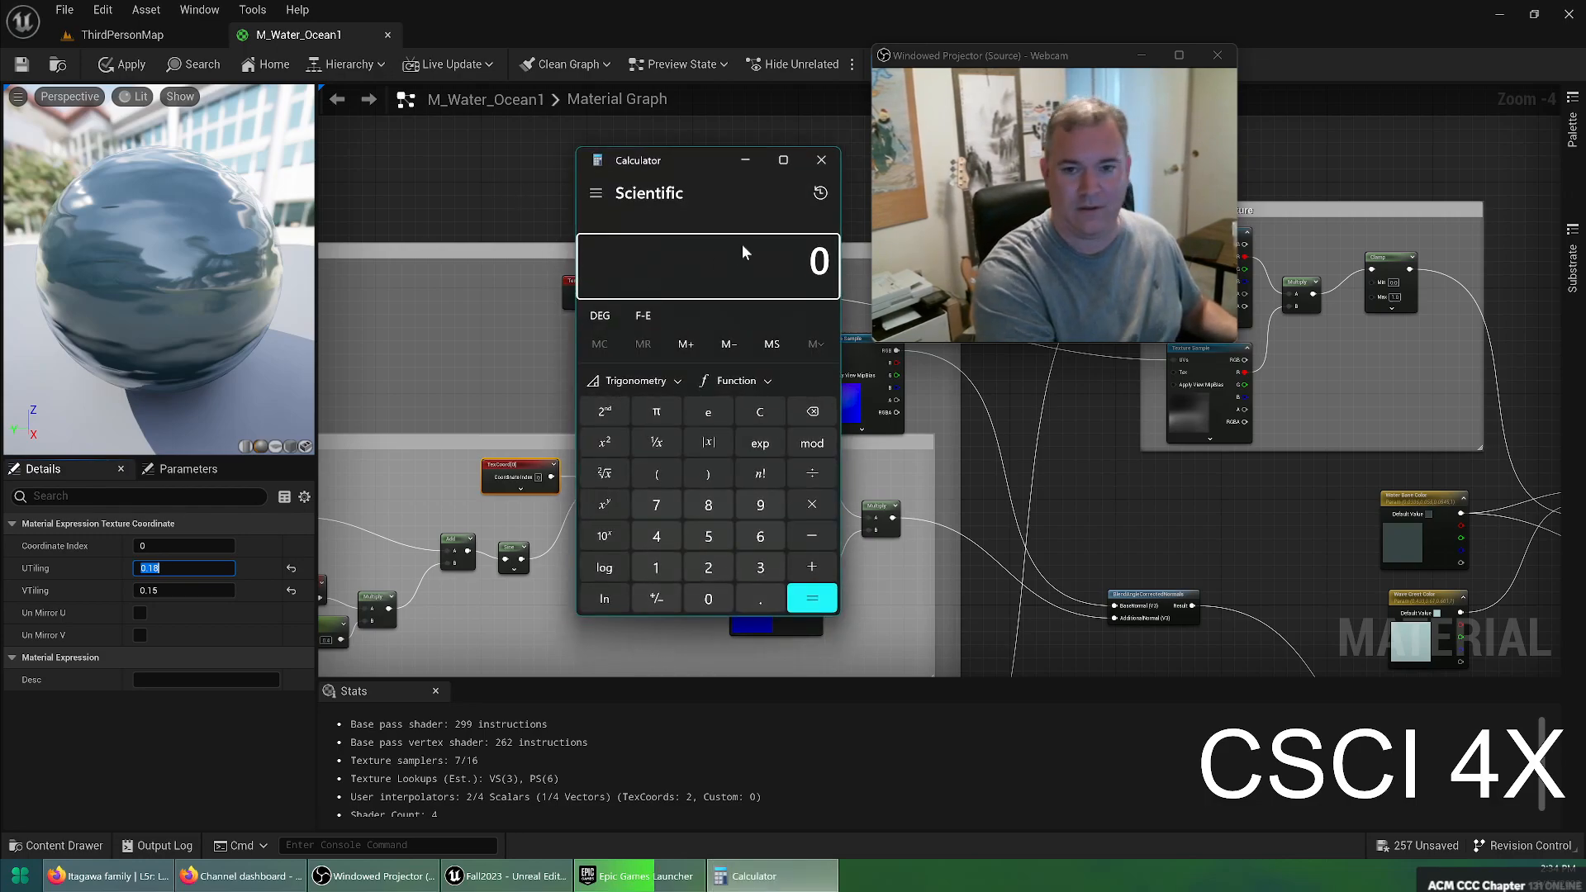
# Calculate 0.18 × 50 in the Calculator and set the lower TexCoord node's UTiling to 9
pyautogui.moveTo(693, 167); pyautogui.dragTo(715, 141)
pyautogui.write('.18*50')
pyautogui.press('Return')
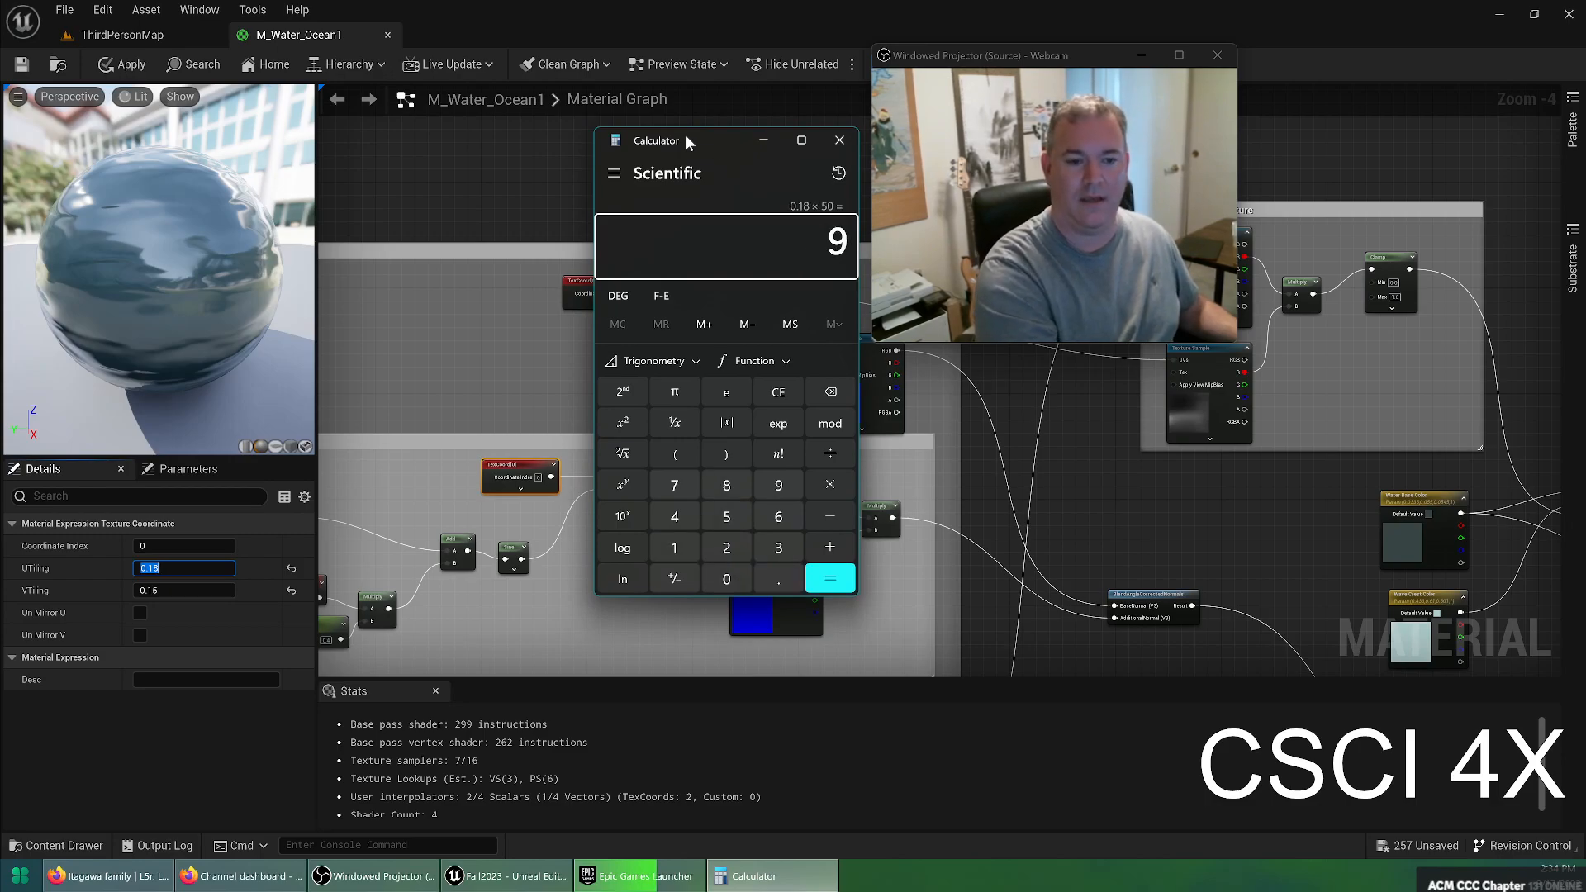
pyautogui.click(176, 567)
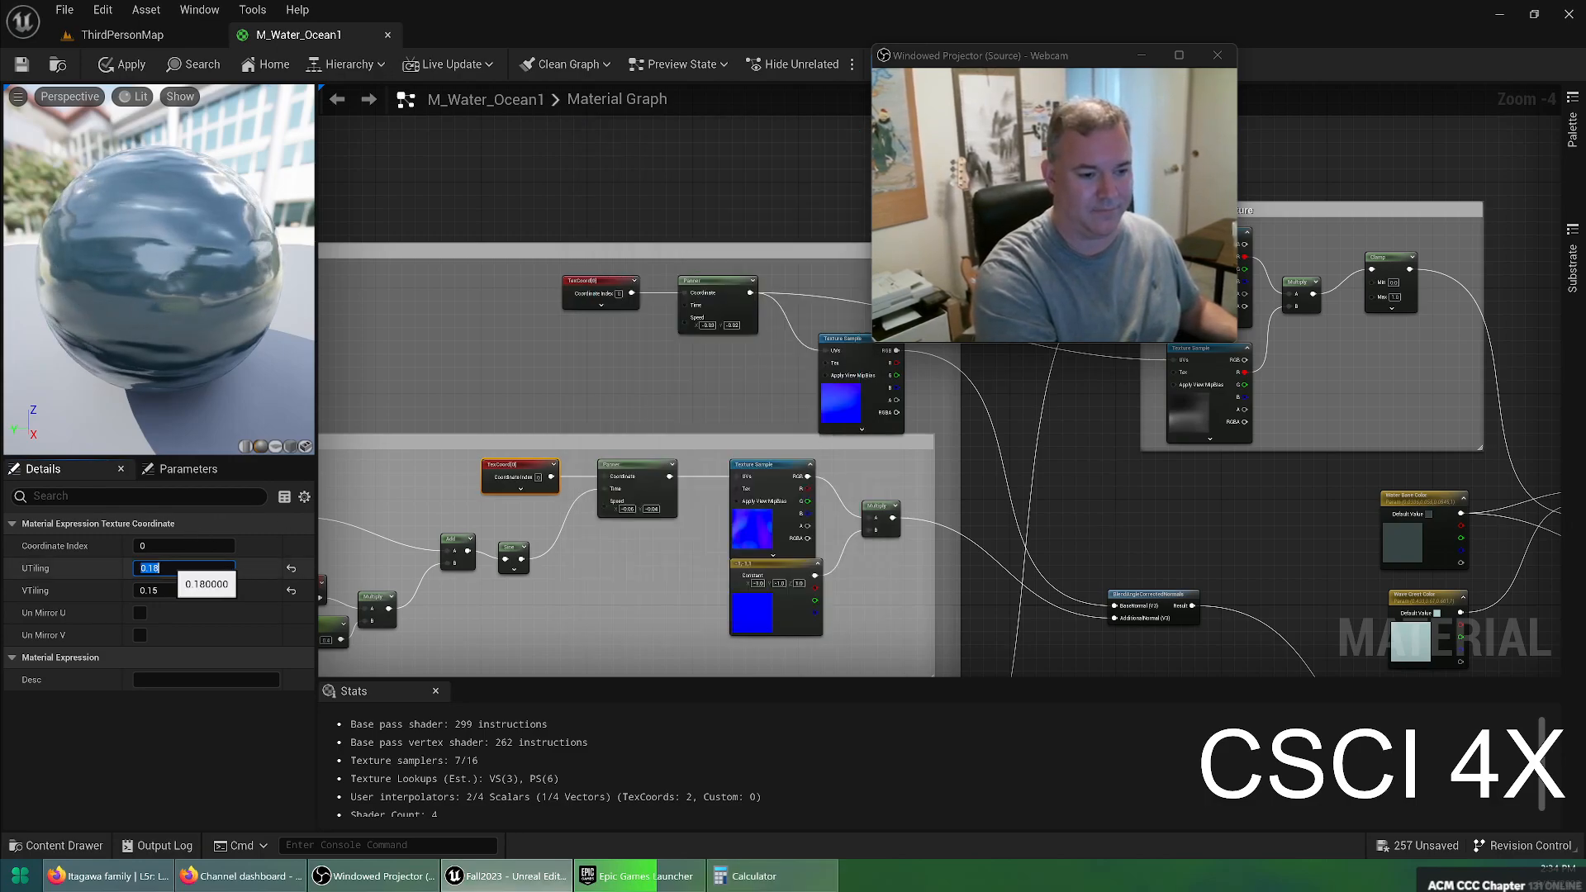
pyautogui.write('9')
pyautogui.press('Return')
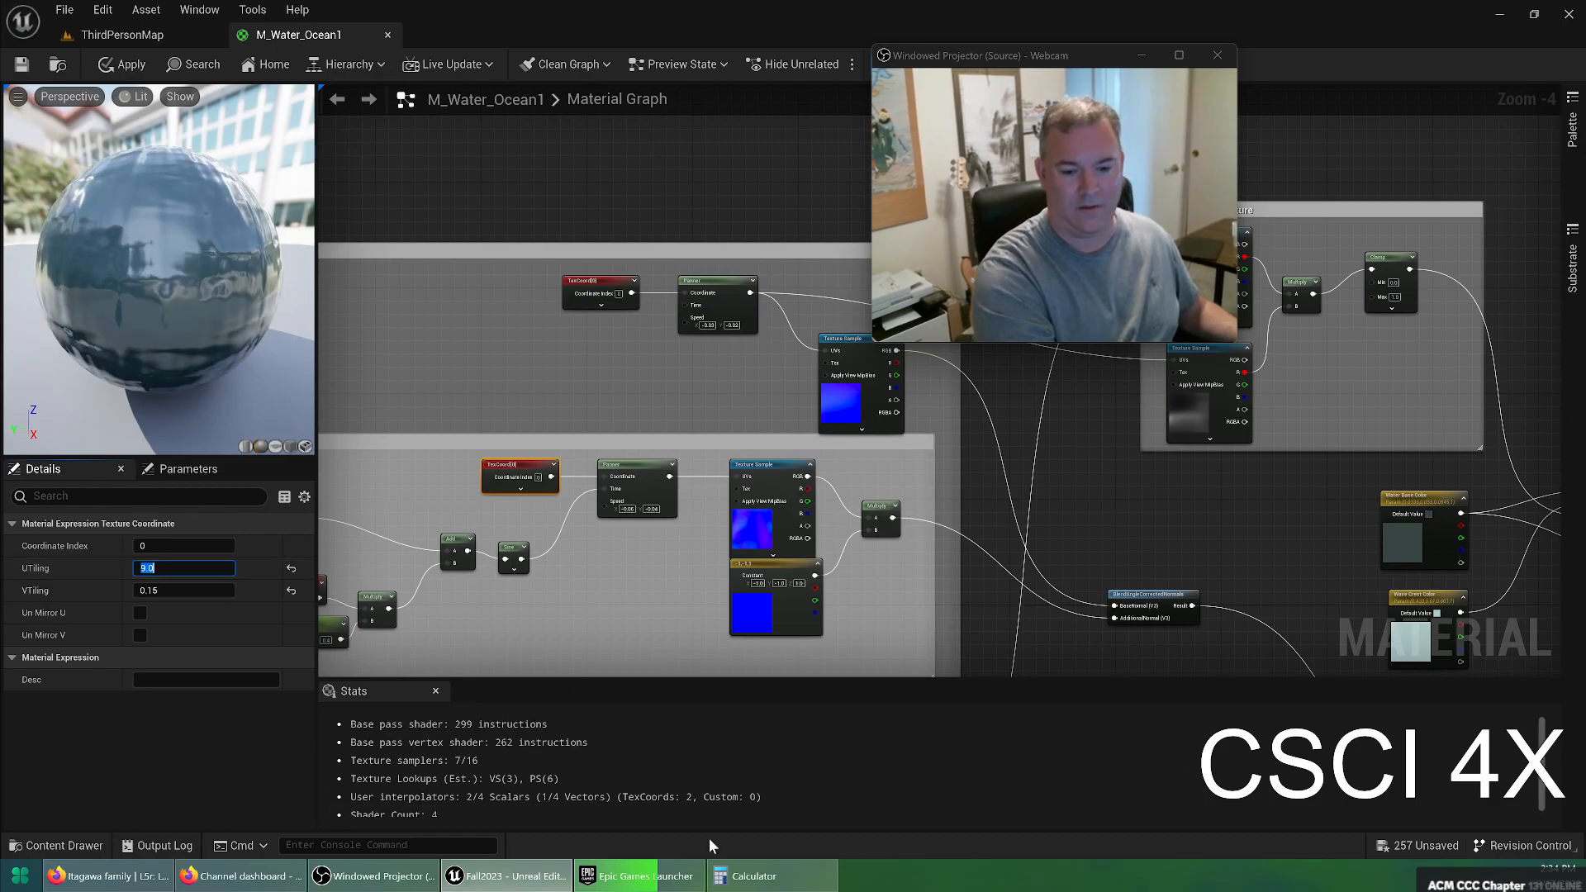
# Calculate 50 × 0.15 in the Calculator and set the lower TexCoord node's VTiling to 7.5
pyautogui.click(740, 876)
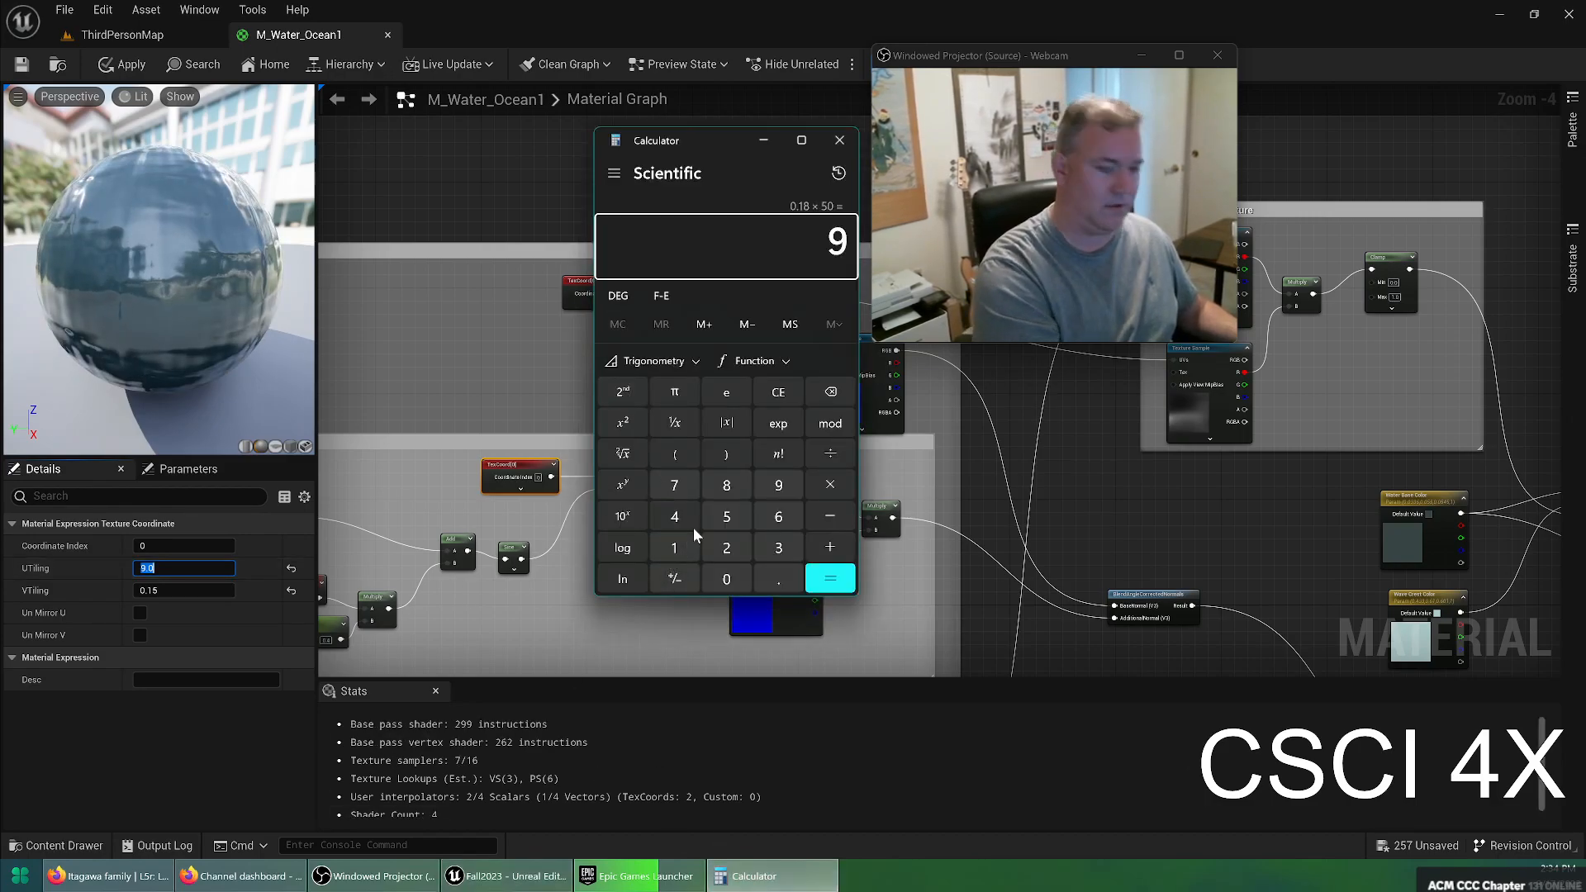
pyautogui.write('.15')
pyautogui.press('Return')
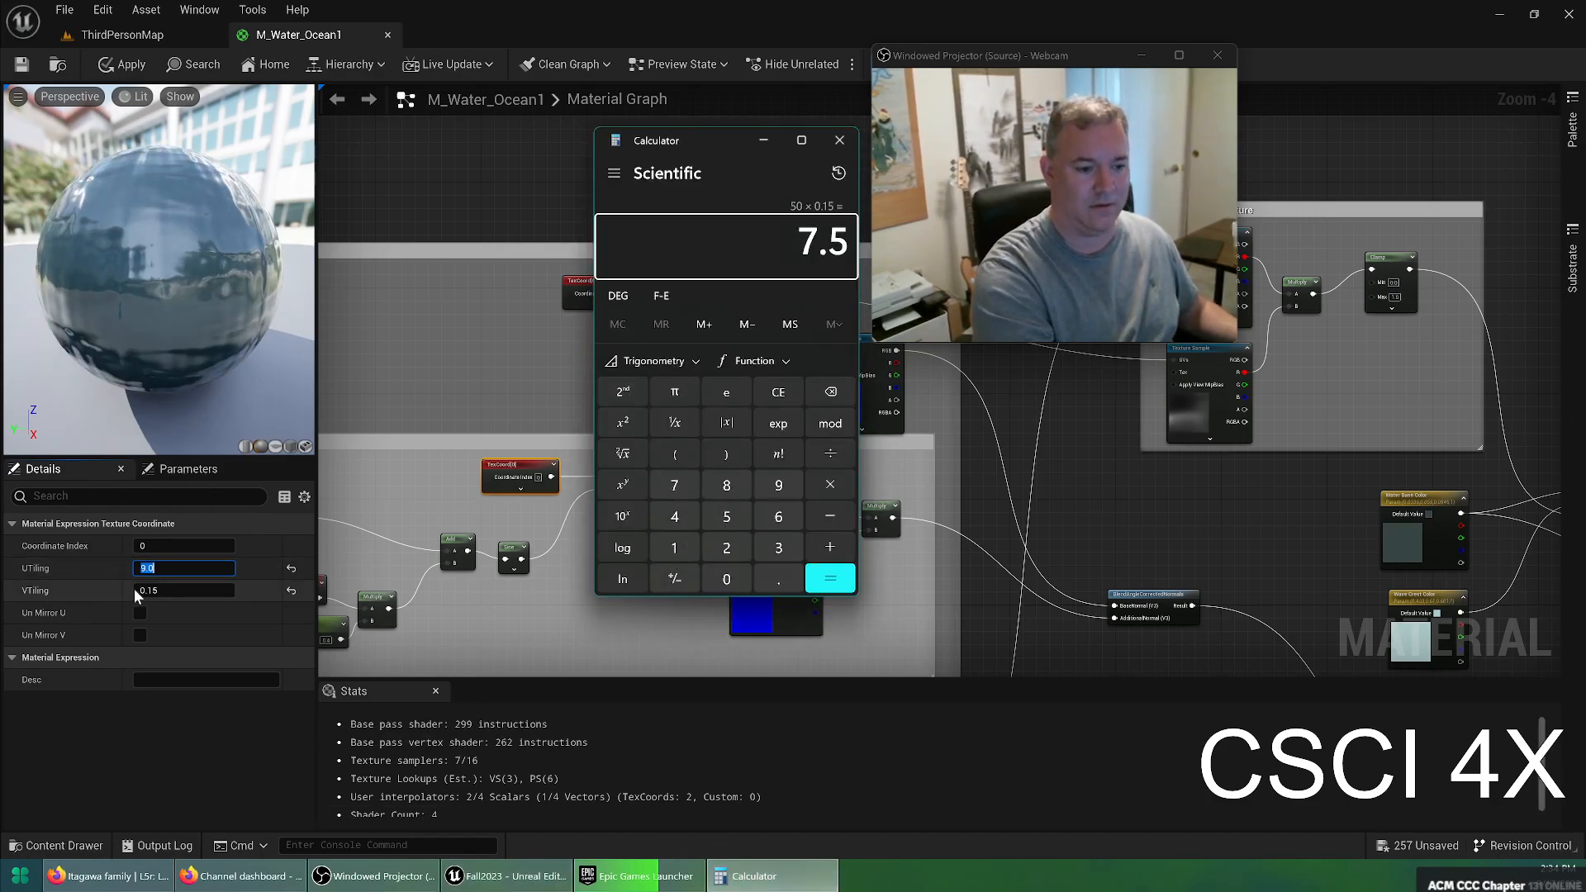
pyautogui.click(176, 585)
pyautogui.click(176, 589)
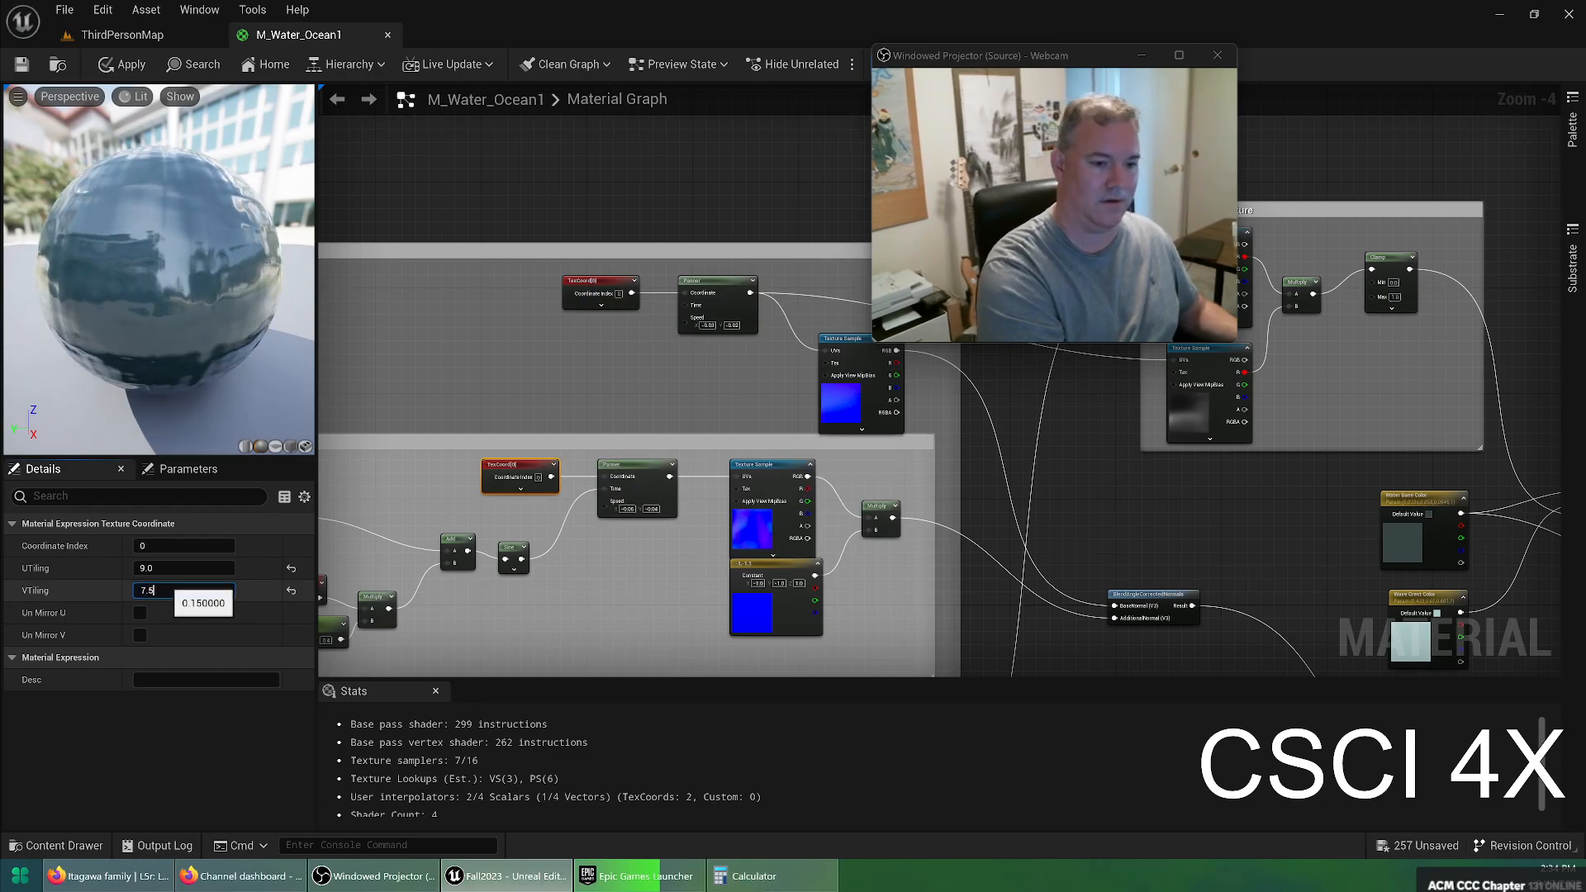
pyautogui.write('7.5')
pyautogui.press('Return')
# Calculate 0.75 × 50 in the Calculator and set UTiling and VTiling of the small-waves TexCoord node to 37.5
pyautogui.moveTo(384, 504); pyautogui.dragTo(776, 374, button='right')
pyautogui.moveTo(1021, 481); pyautogui.dragTo(686, 643, button='right')
pyautogui.moveTo(974, 494)
pyautogui.mouseDown(button='right')
pyautogui.moveTo(719, 602)
pyautogui.moveTo(550, 647)
pyautogui.mouseUp(button='right')
pyautogui.moveTo(675, 573); pyautogui.dragTo(424, 299, button='right')
pyautogui.moveTo(721, 488)
pyautogui.mouseDown(button='right')
pyautogui.moveTo(548, 220)
pyautogui.moveTo(558, 202)
pyautogui.mouseUp(button='right')
pyautogui.moveTo(527, 430); pyautogui.dragTo(750, 235, button='right')
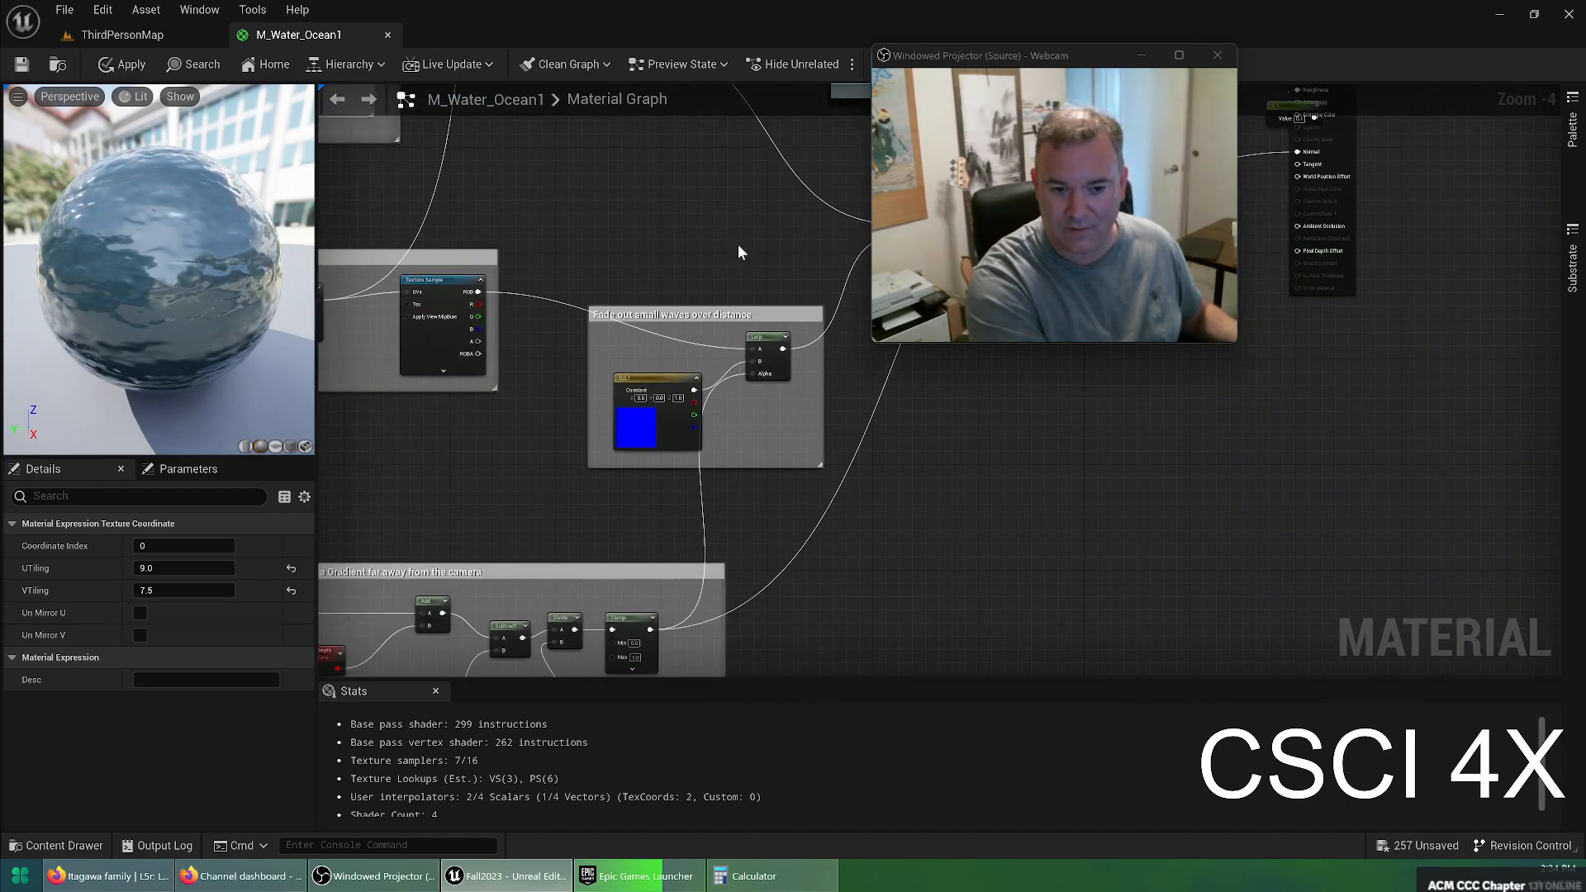
pyautogui.moveTo(538, 484); pyautogui.dragTo(751, 354, button='right')
pyautogui.moveTo(423, 263); pyautogui.dragTo(667, 323, button='right')
pyautogui.click(646, 236)
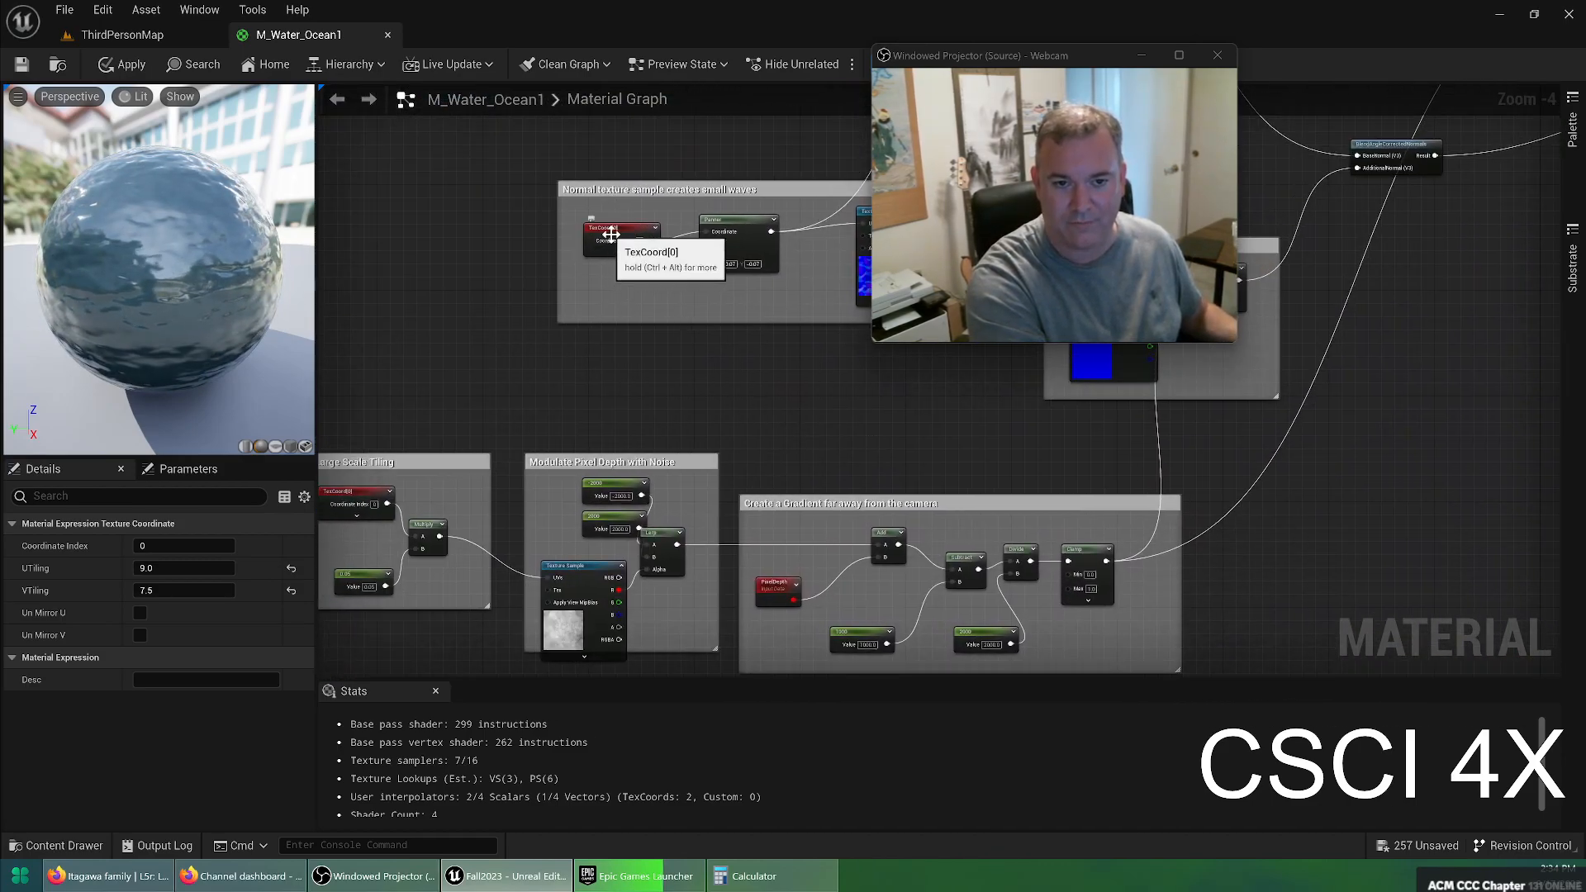
pyautogui.click(720, 874)
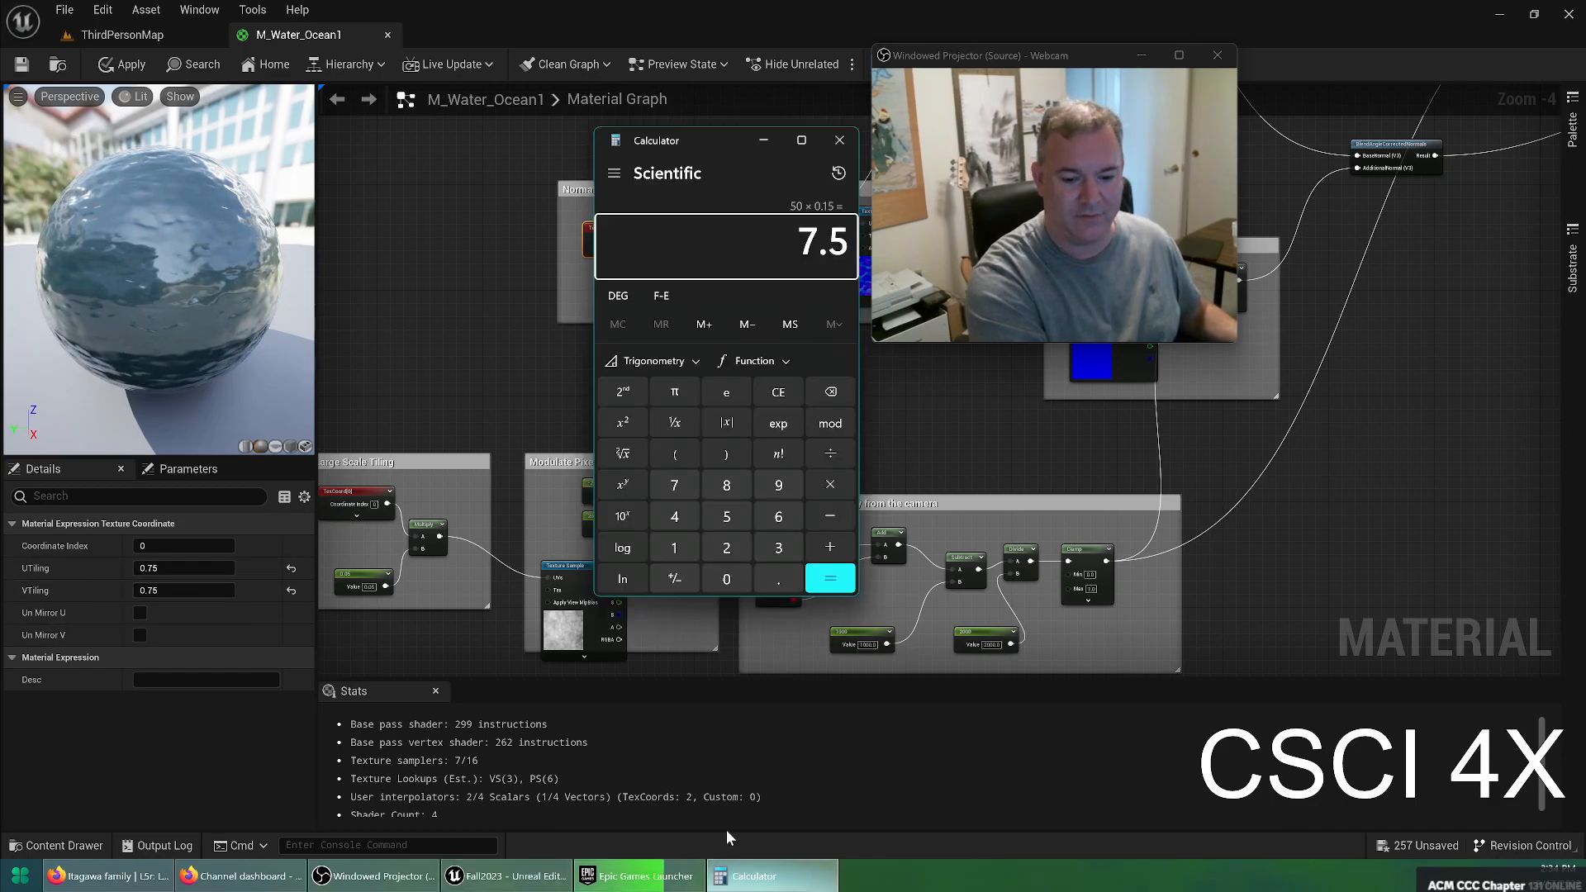
pyautogui.write('0.75*50')
pyautogui.press('Return')
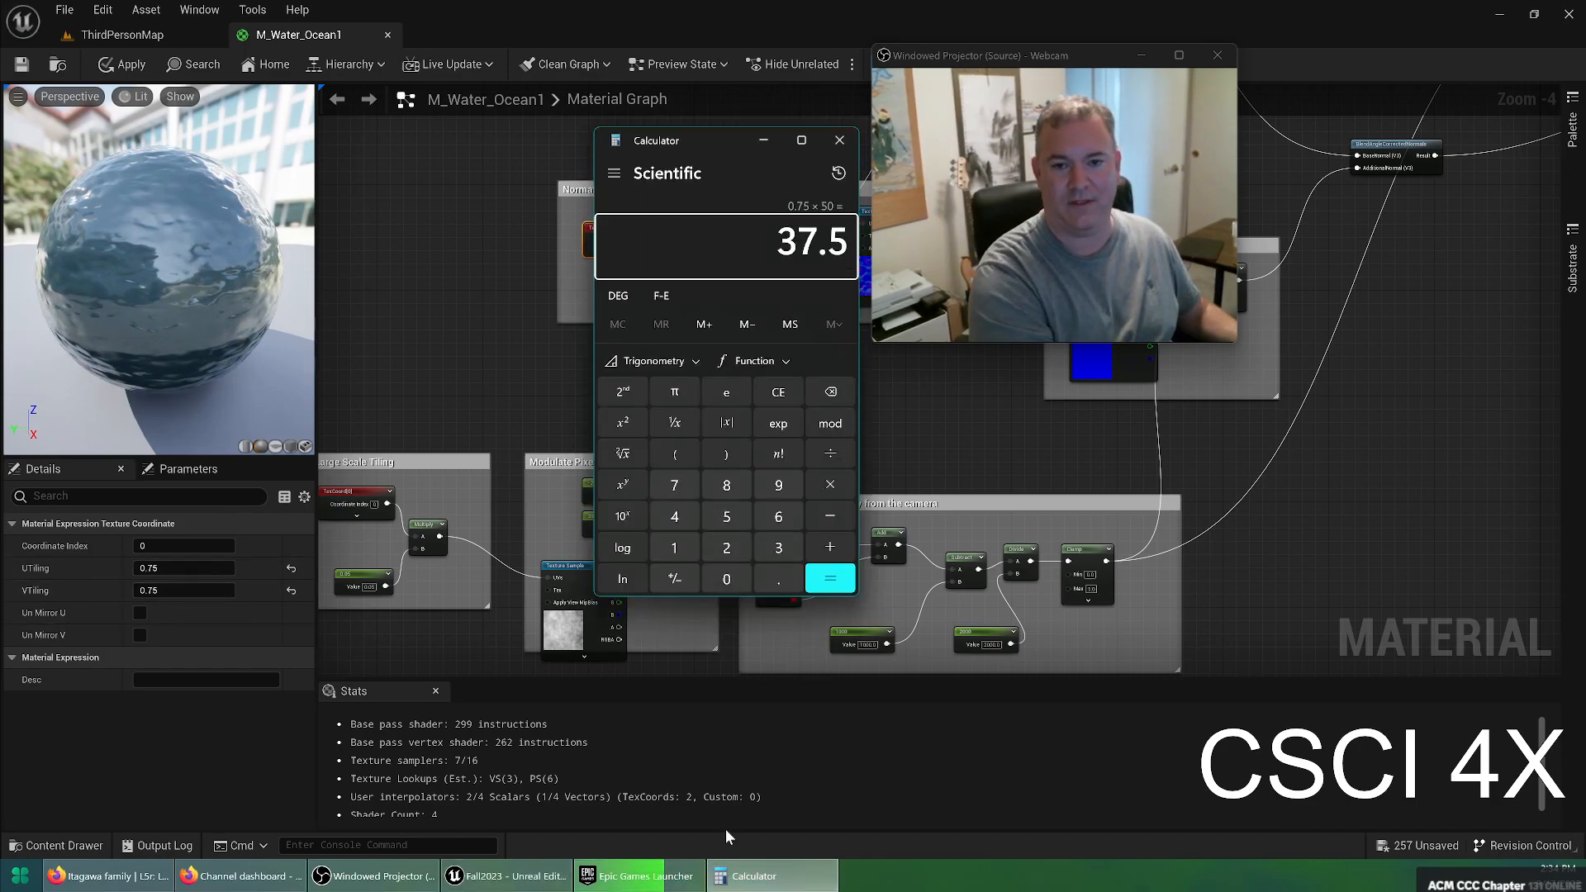
pyautogui.click(184, 568)
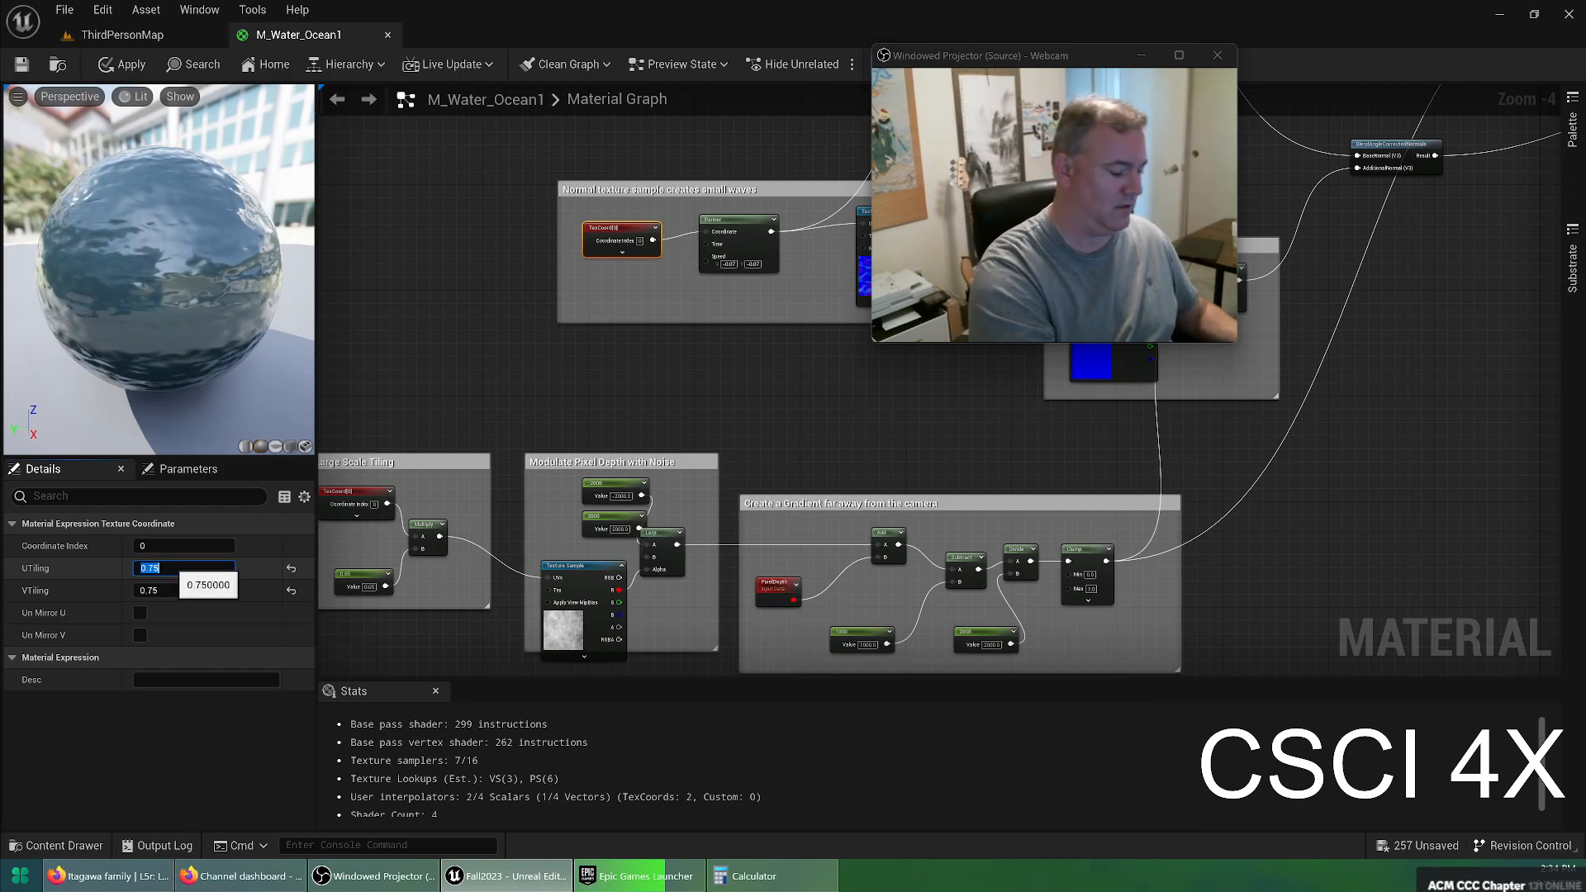
pyautogui.write('37.5')
pyautogui.press('Tab')
pyautogui.write('37.5')
pyautogui.press('Return')
# Set UTiling and VTiling of the Large Scale Tiling TexCoord node to 50, then save and close the material
pyautogui.moveTo(576, 438); pyautogui.dragTo(669, 300, button='right')
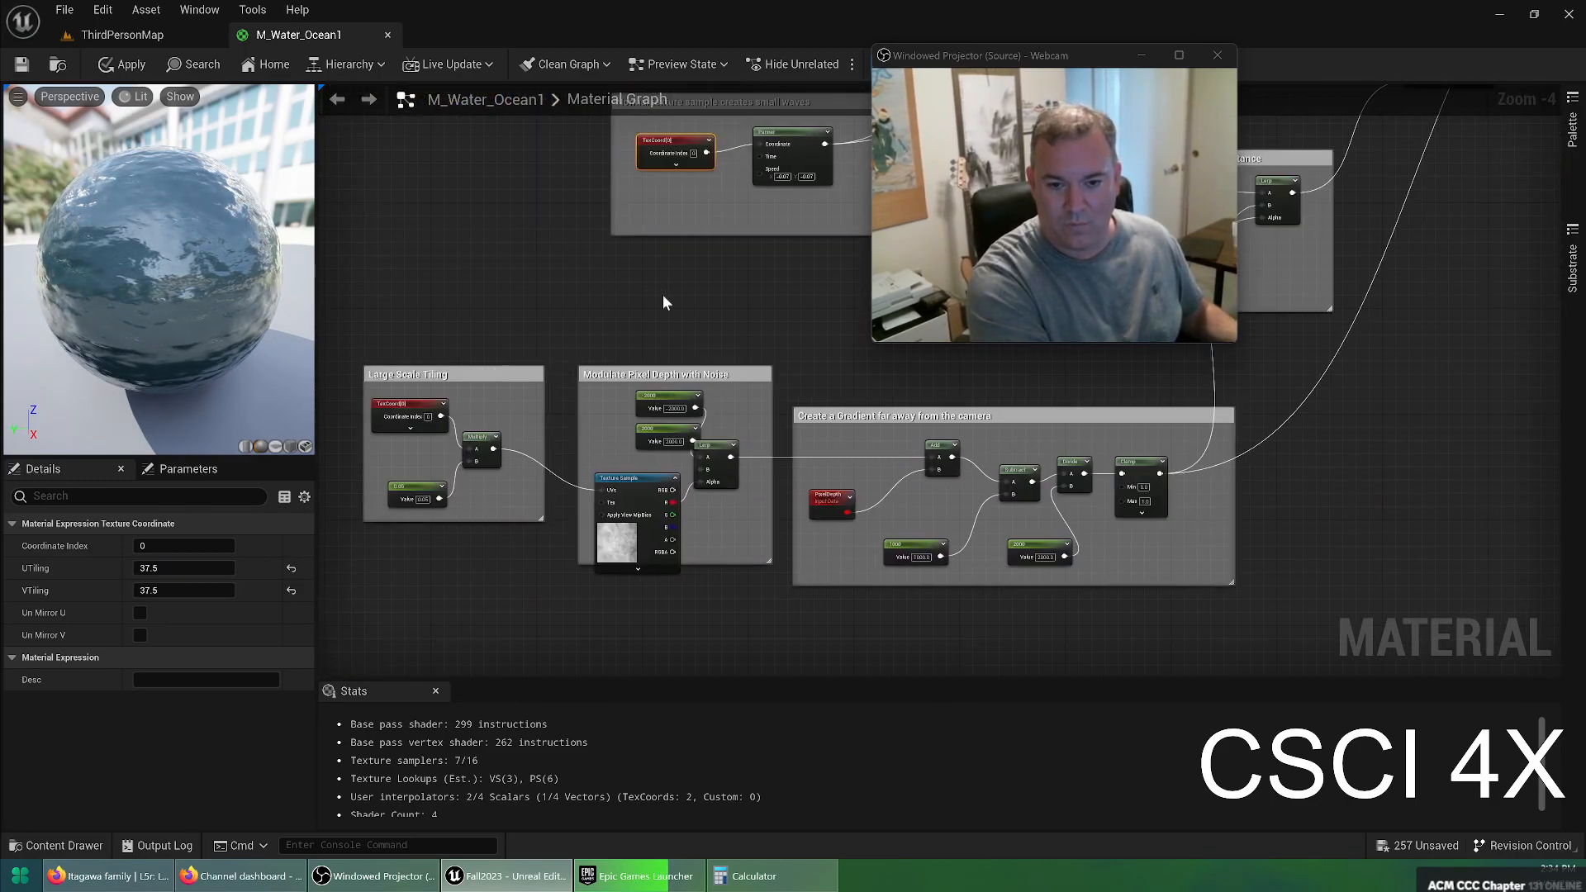
pyautogui.click(406, 404)
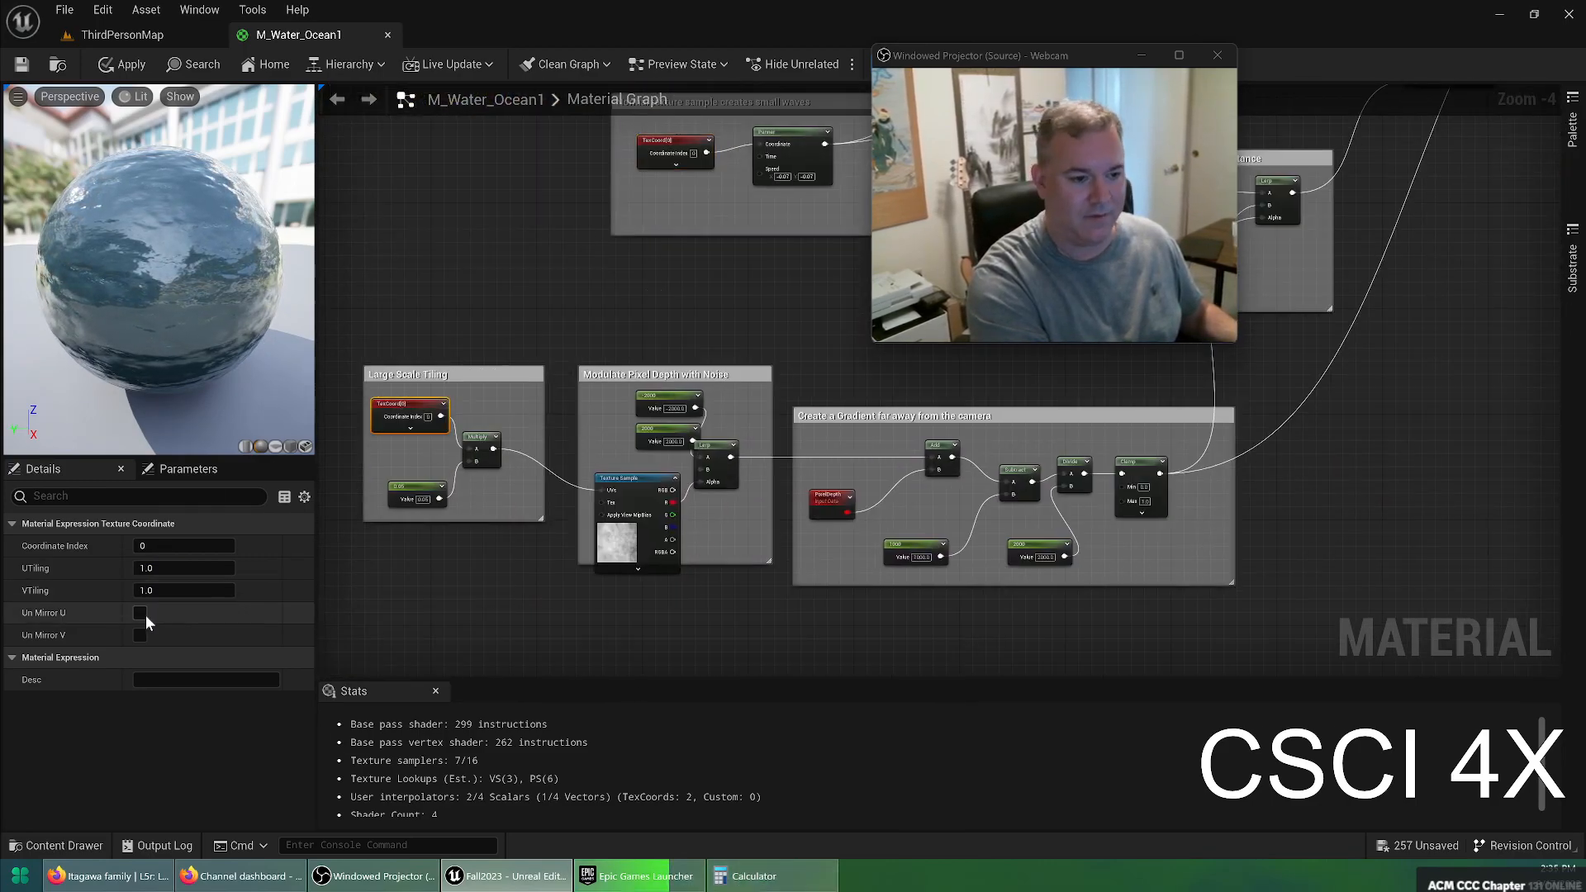
pyautogui.click(183, 567)
pyautogui.write('50')
pyautogui.press('Tab')
pyautogui.write('50')
pyautogui.press('Return')
pyautogui.click(22, 64)
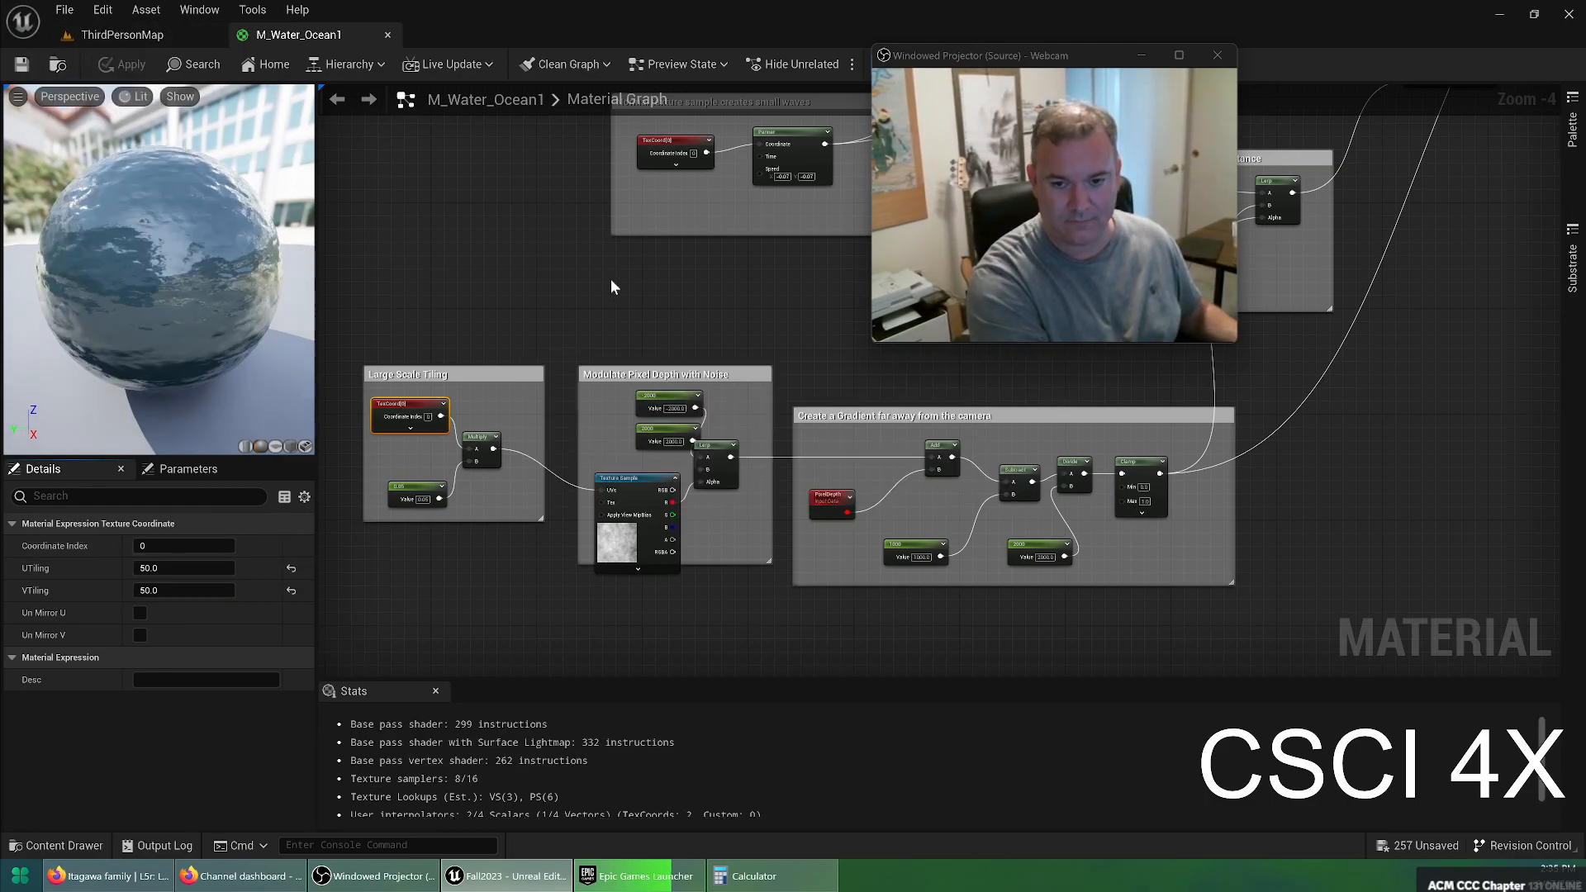
pyautogui.click(387, 34)
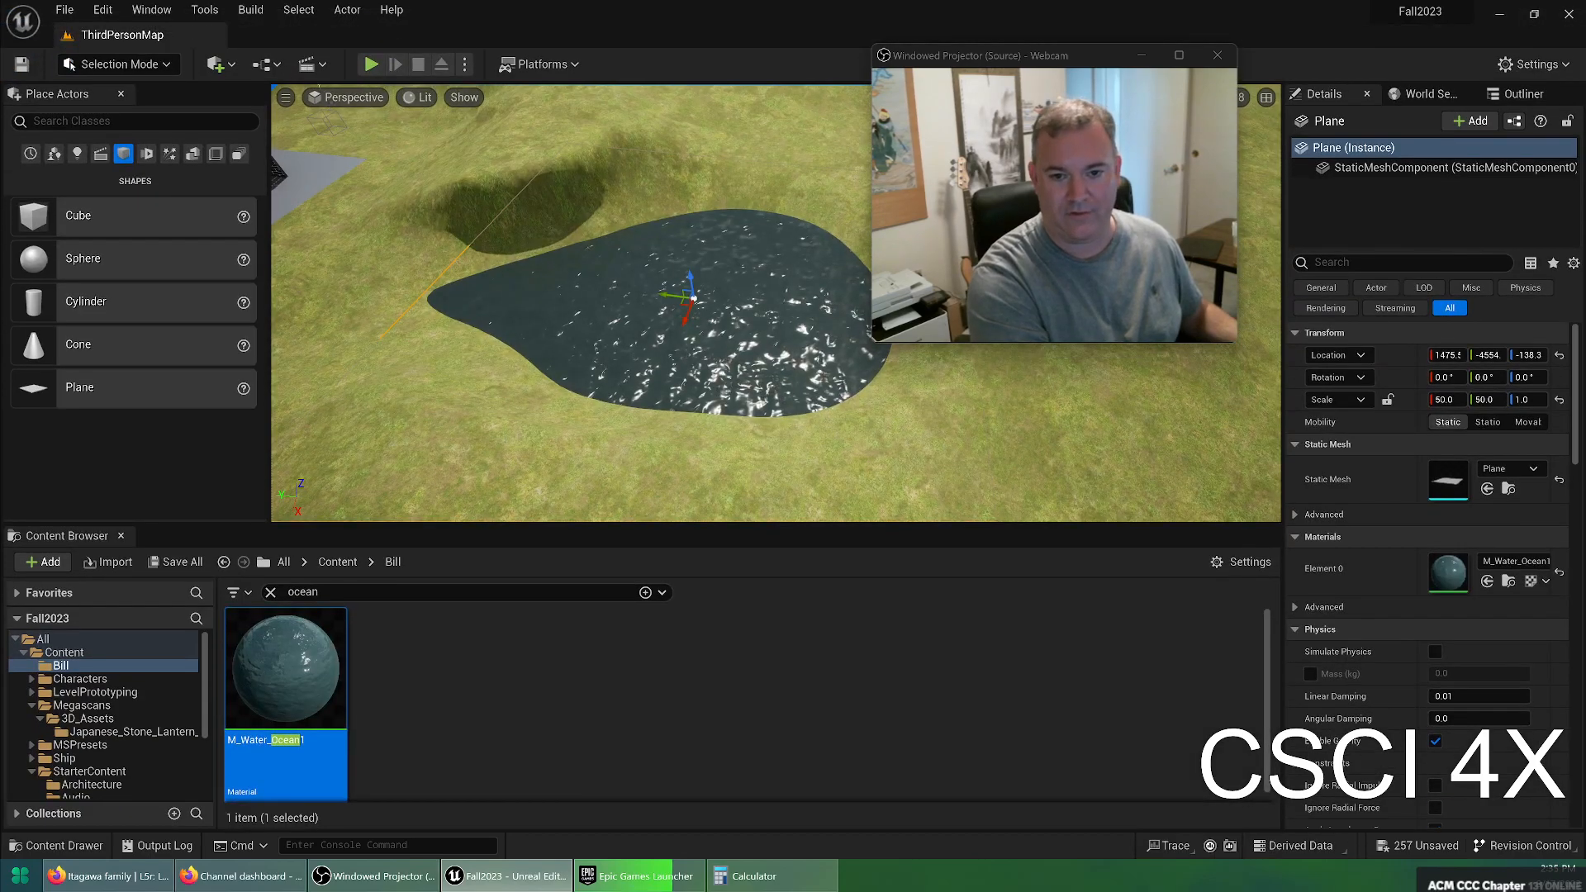
# Inspect the retiled water surface in the basin from close up and from several angles in the level viewport
pyautogui.moveTo(661, 302); pyautogui.dragTo(885, 206, button='right')
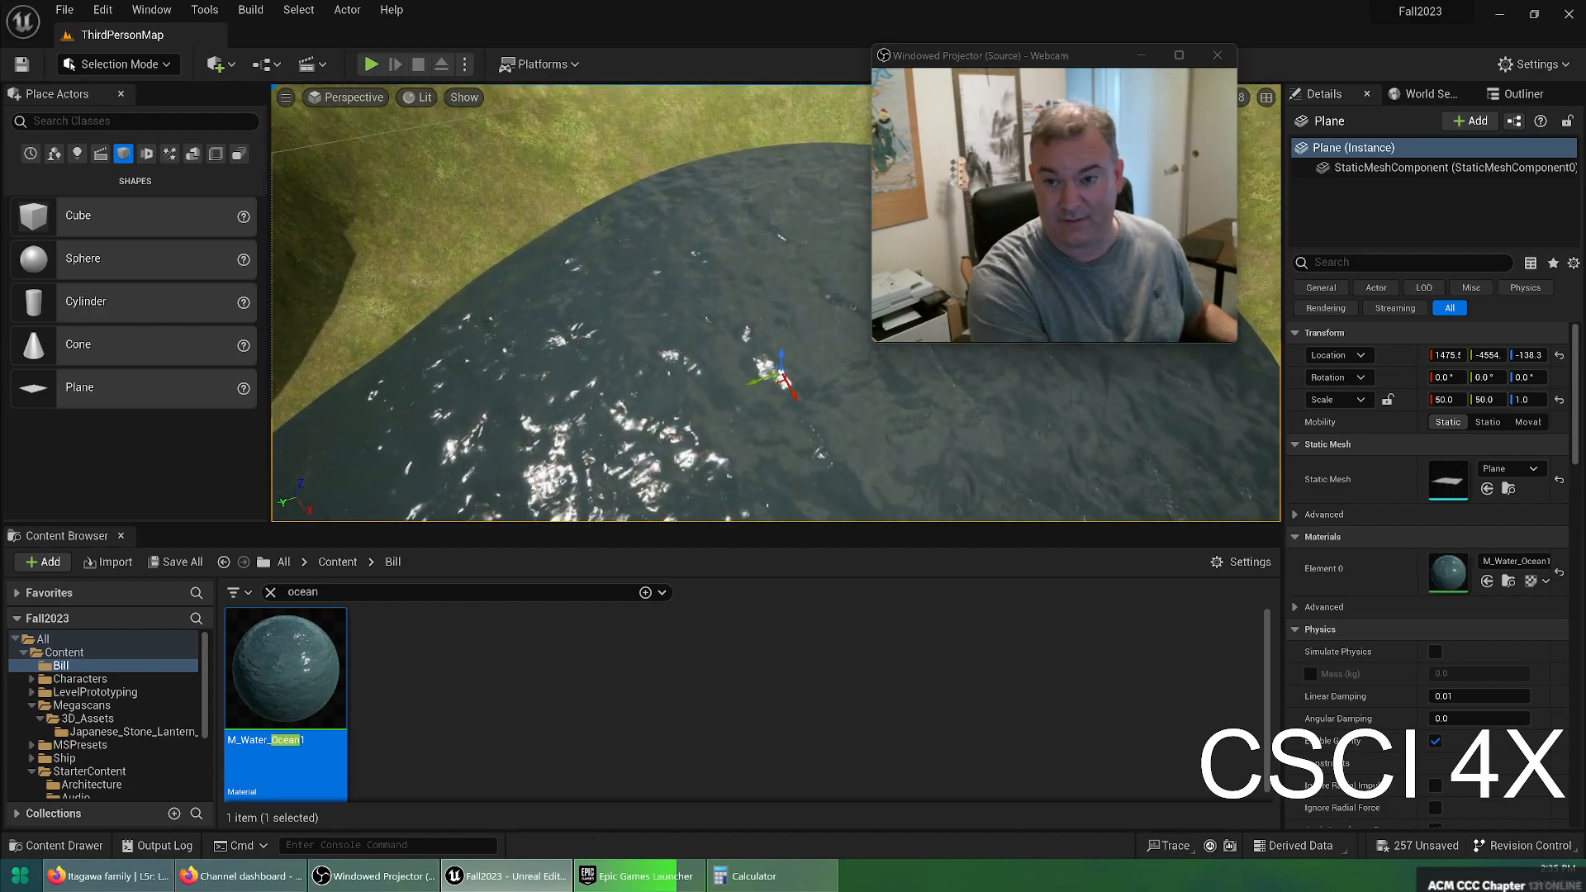
pyautogui.moveTo(1018, 65); pyautogui.dragTo(1351, 27)
pyautogui.moveTo(890, 241); pyautogui.dragTo(1038, 287, button='right')
pyautogui.press('w')
pyautogui.press('d')
pyautogui.press('w')
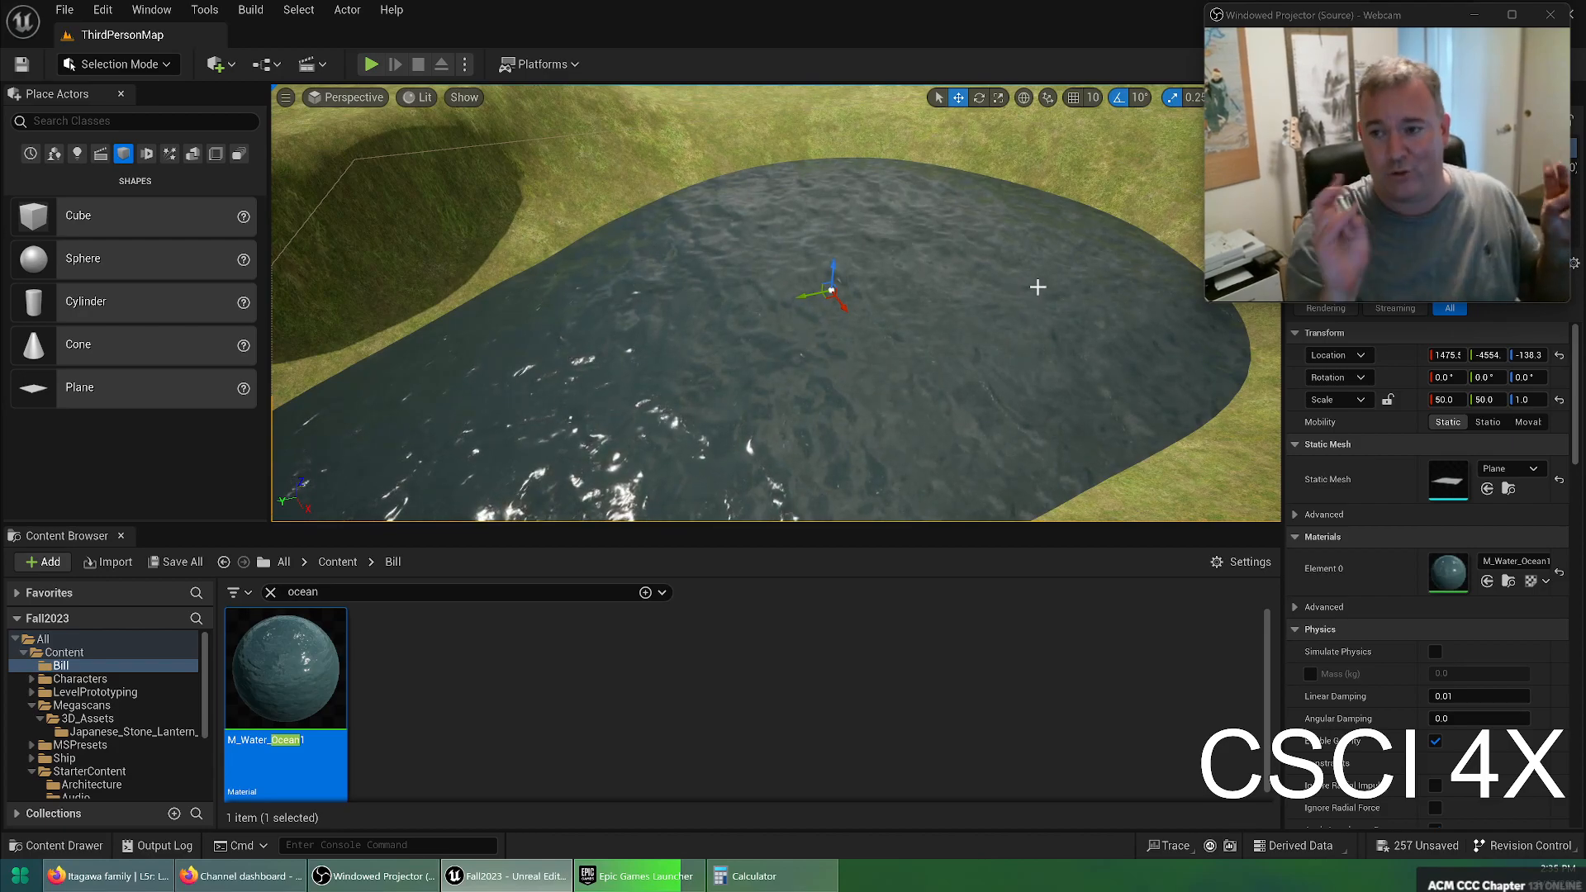
# Play-test the level by running and jumping the character across the basin's water surface, and end the play session
pyautogui.click(372, 63)
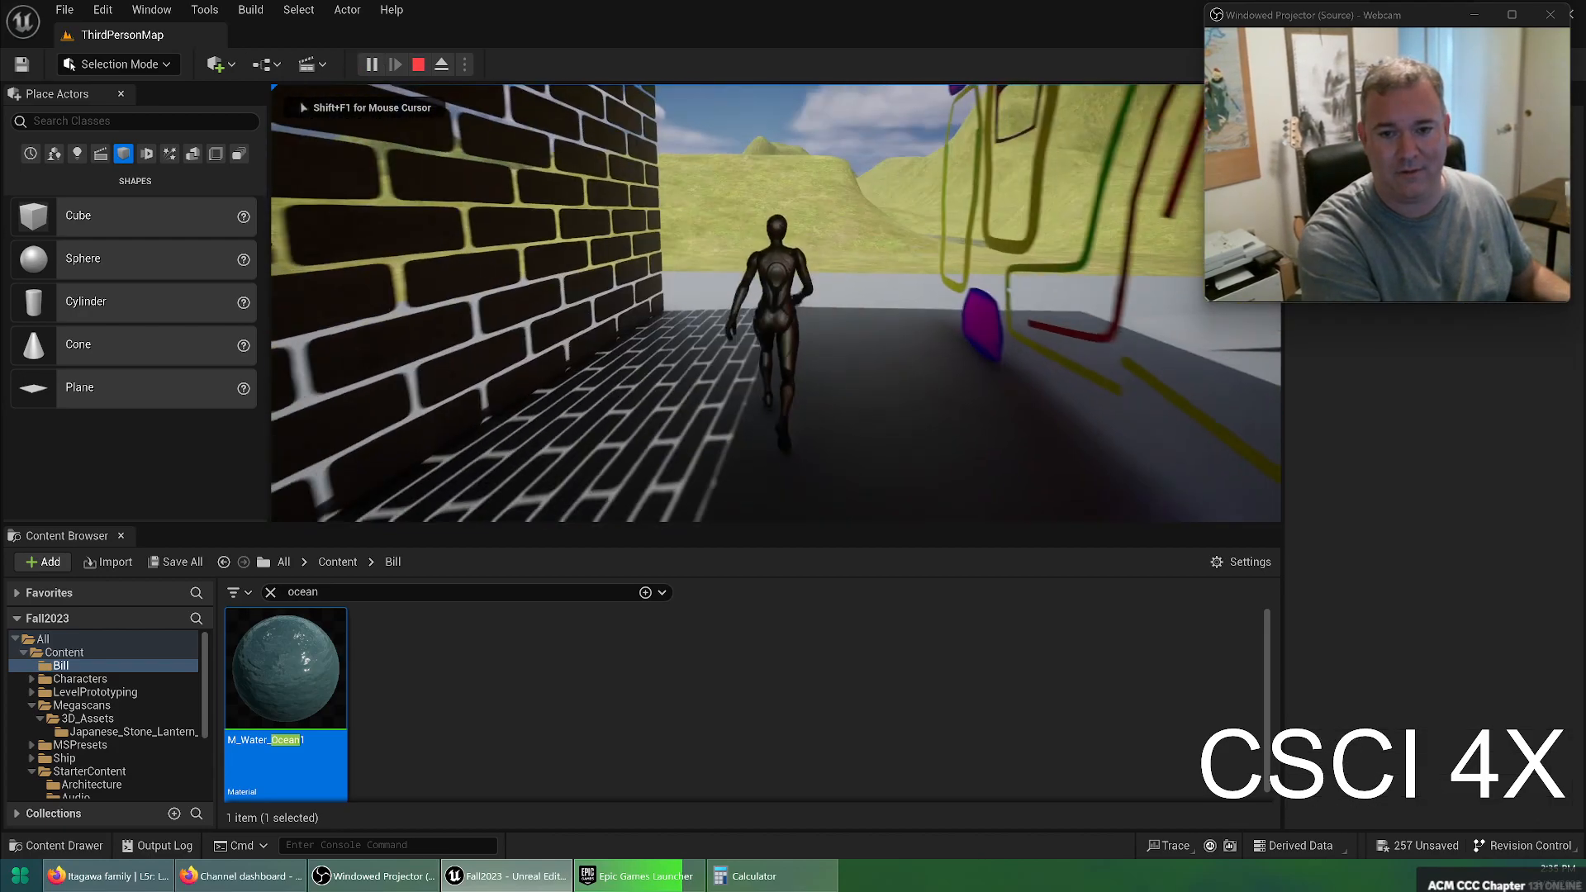
pyautogui.press('w')
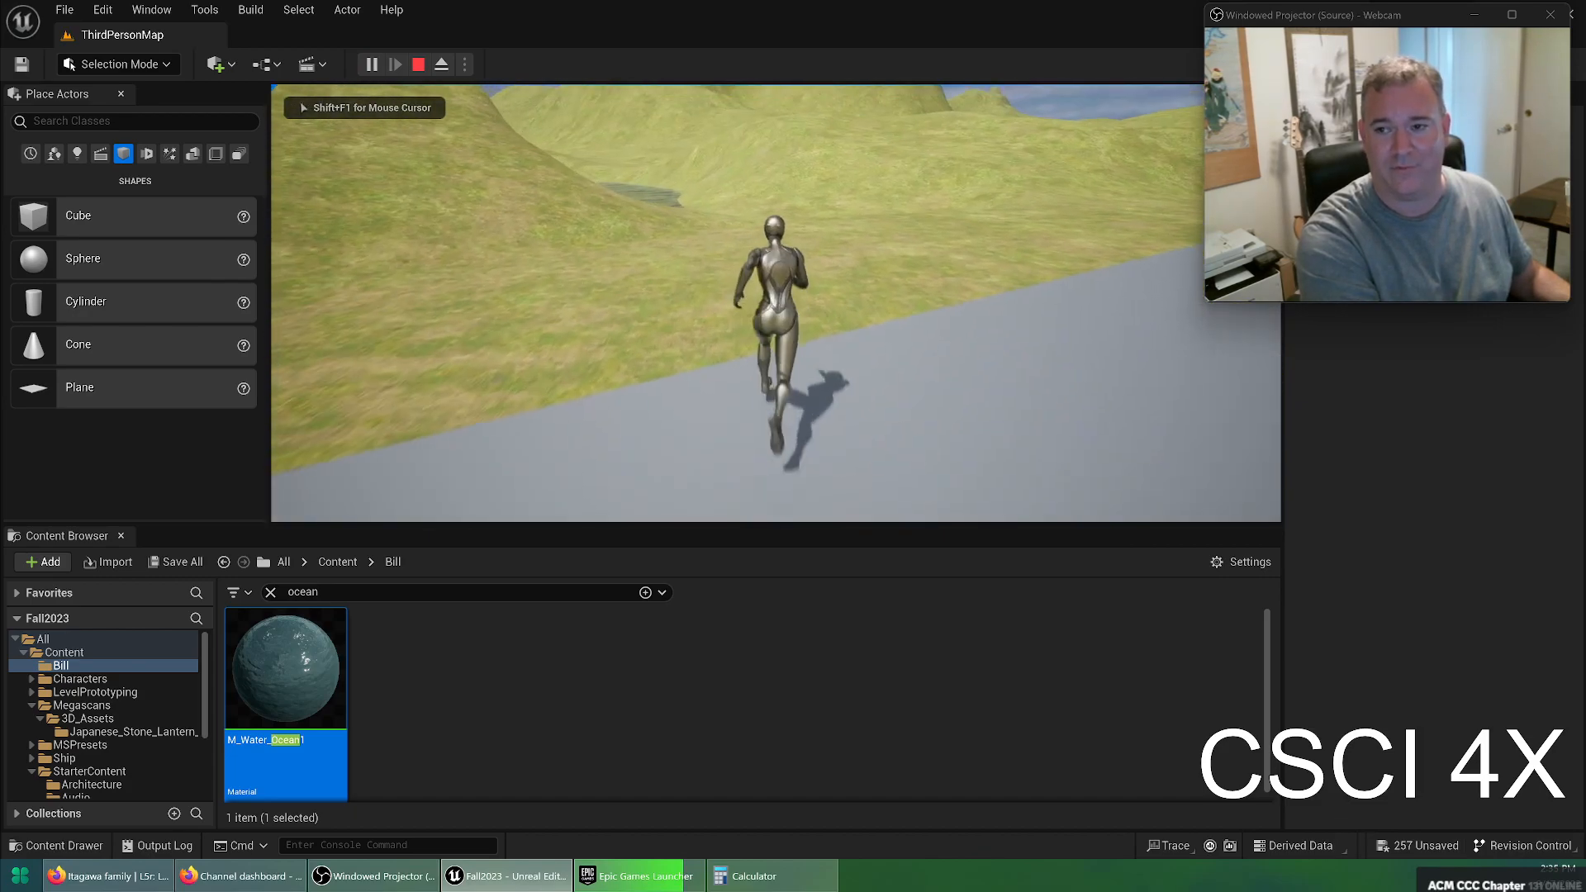
pyautogui.press('space')
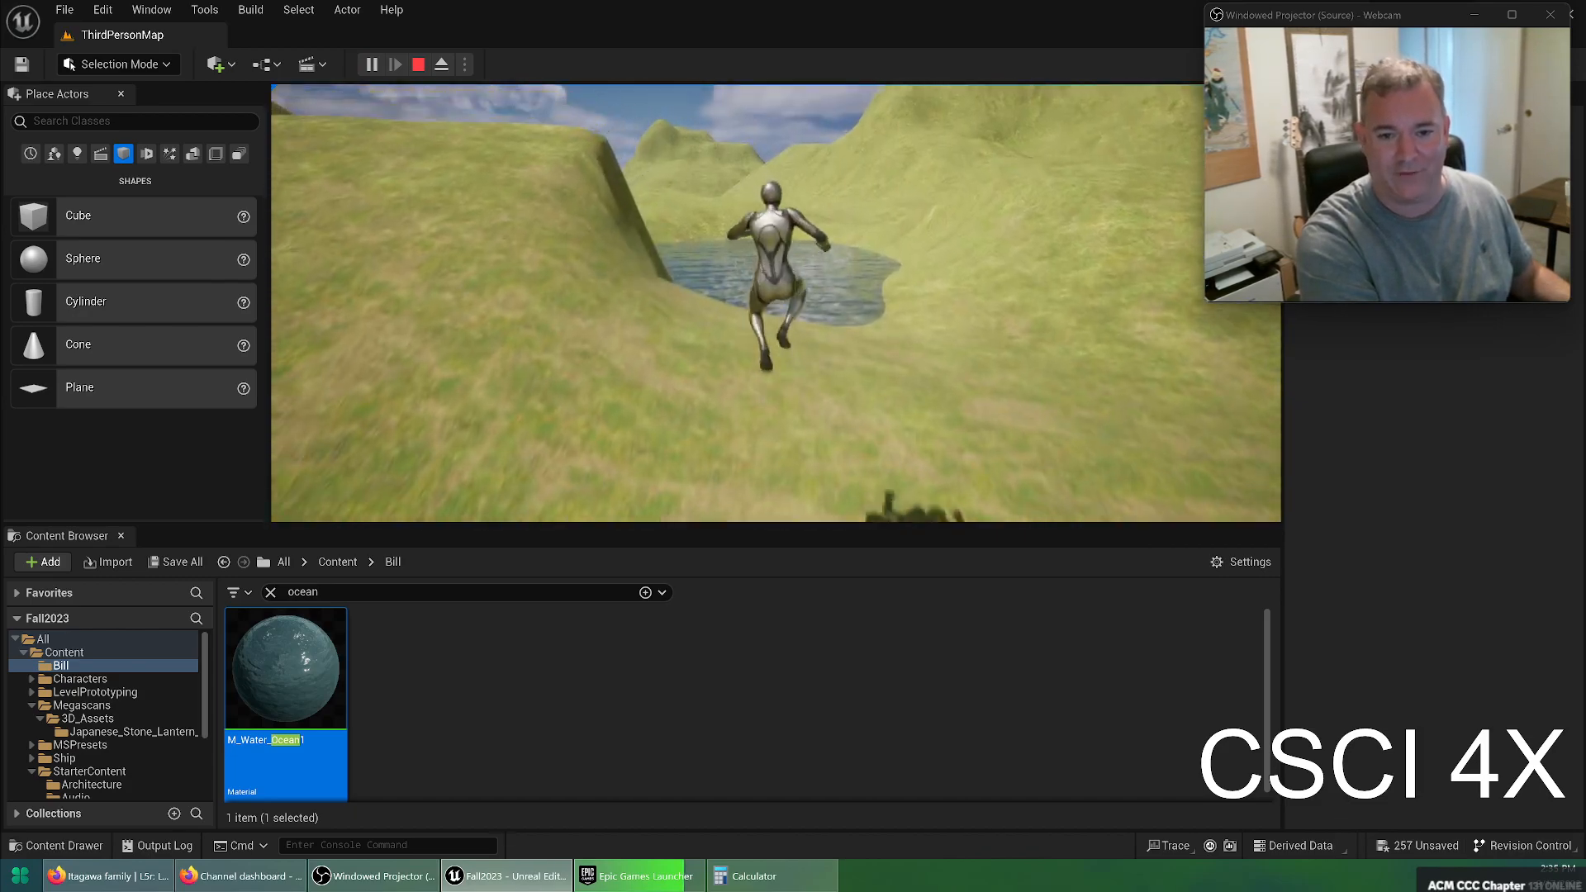
pyautogui.press('w')
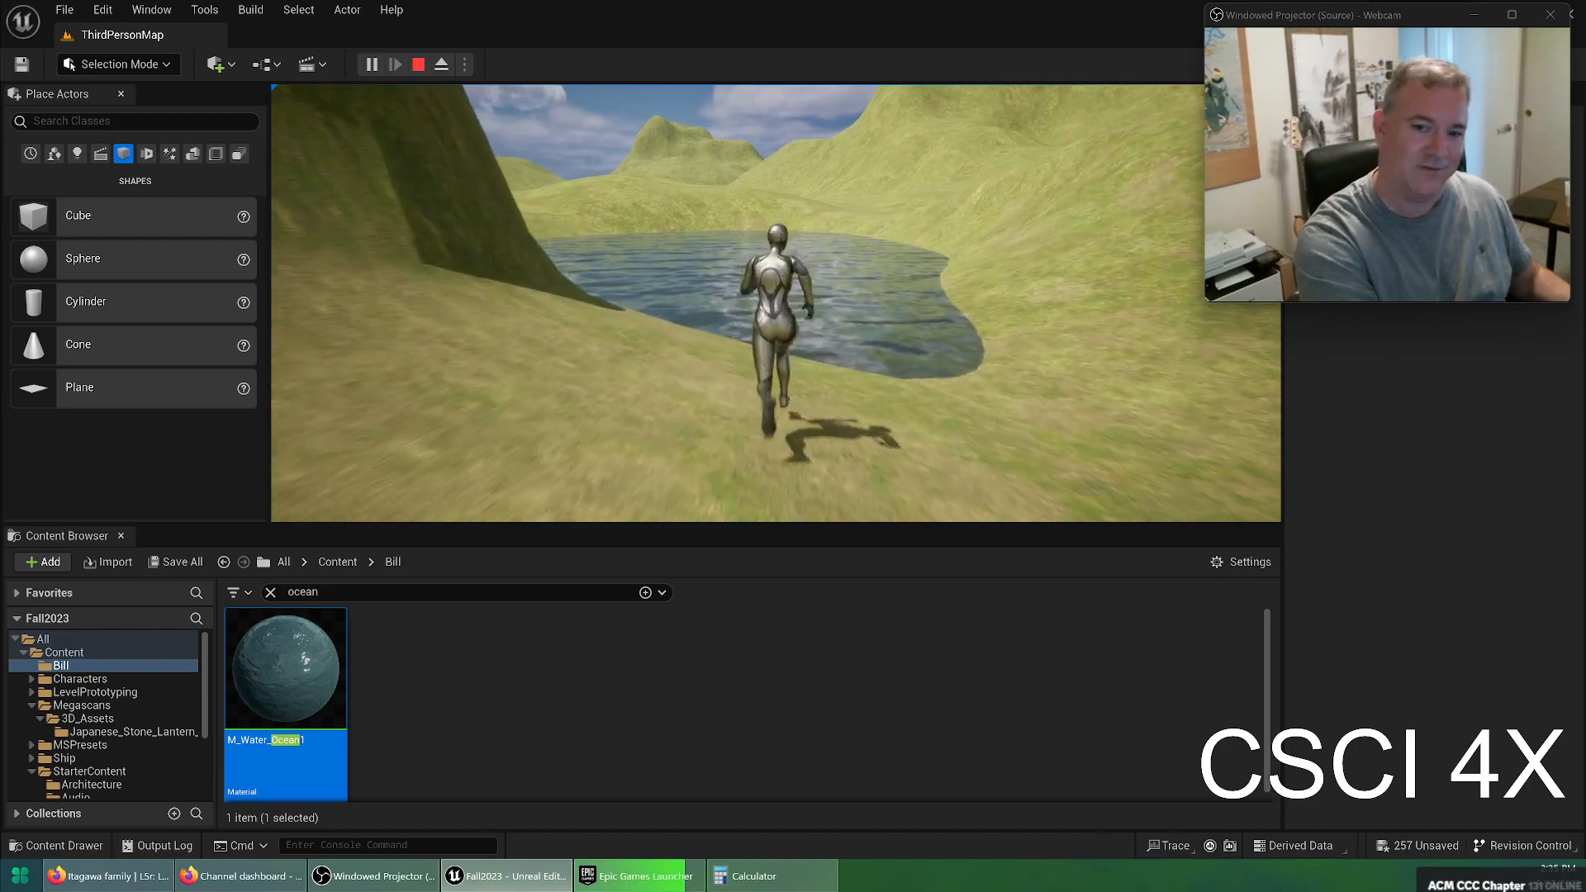
pyautogui.press('w')
pyautogui.press('d')
pyautogui.press('w')
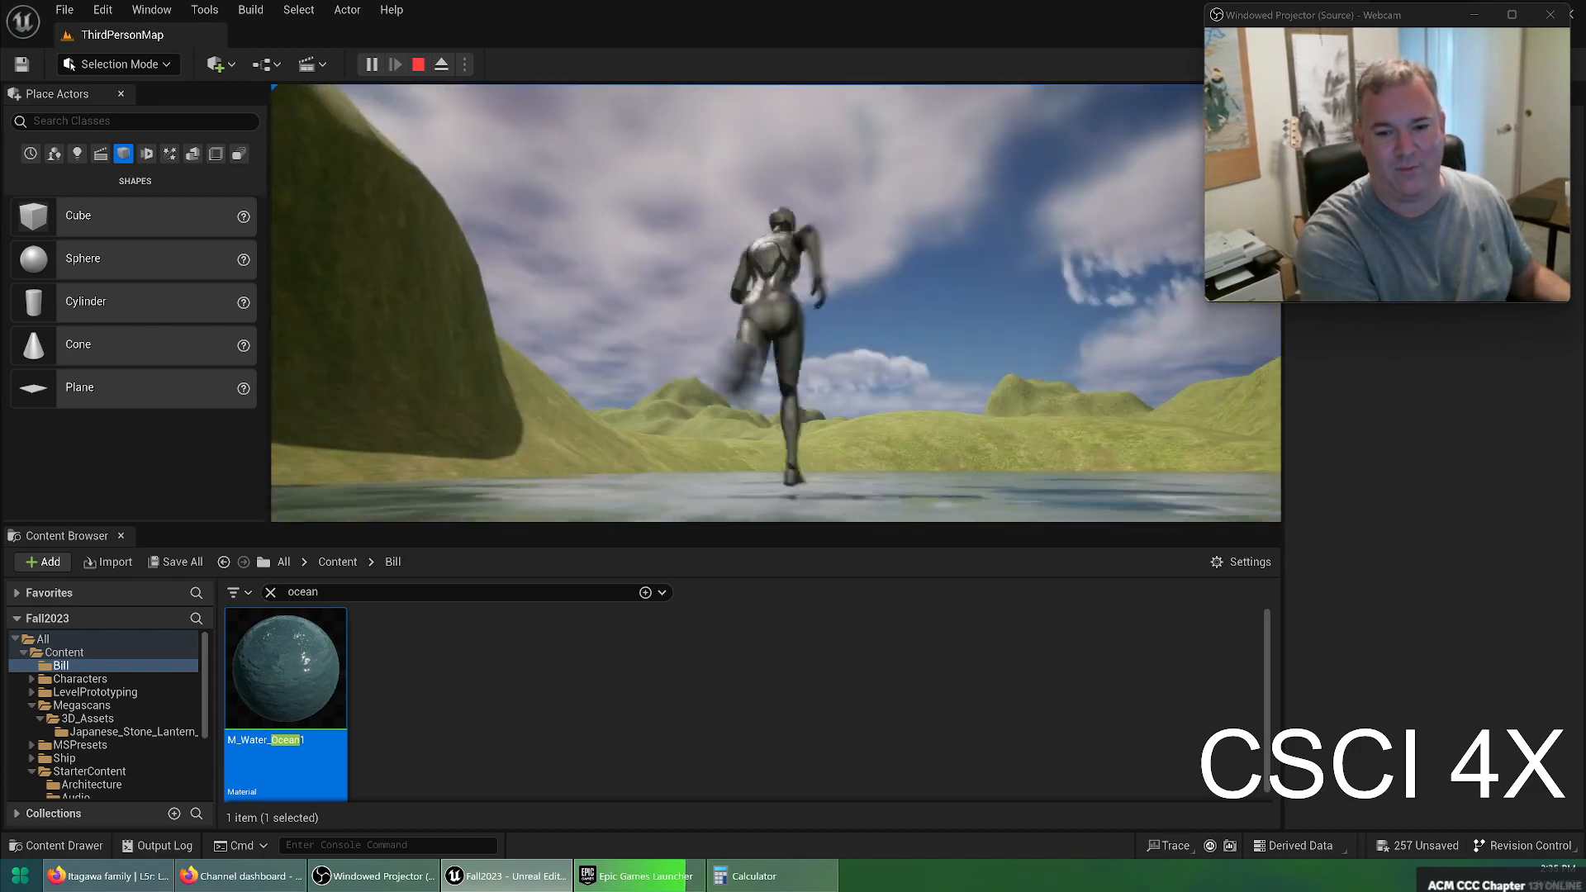
pyautogui.press('w')
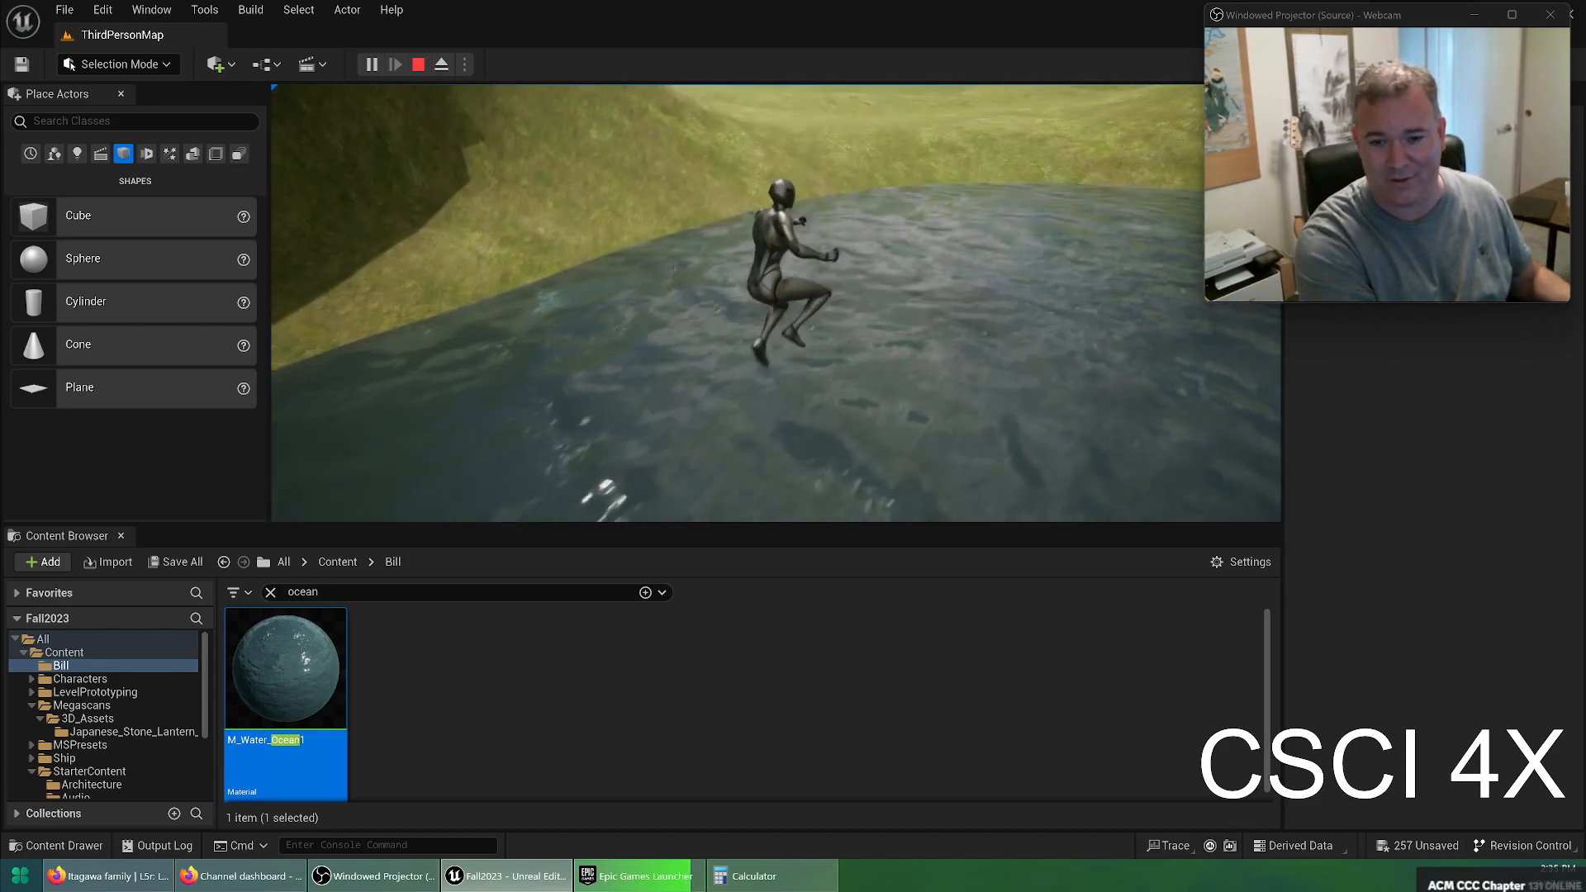
pyautogui.press('w')
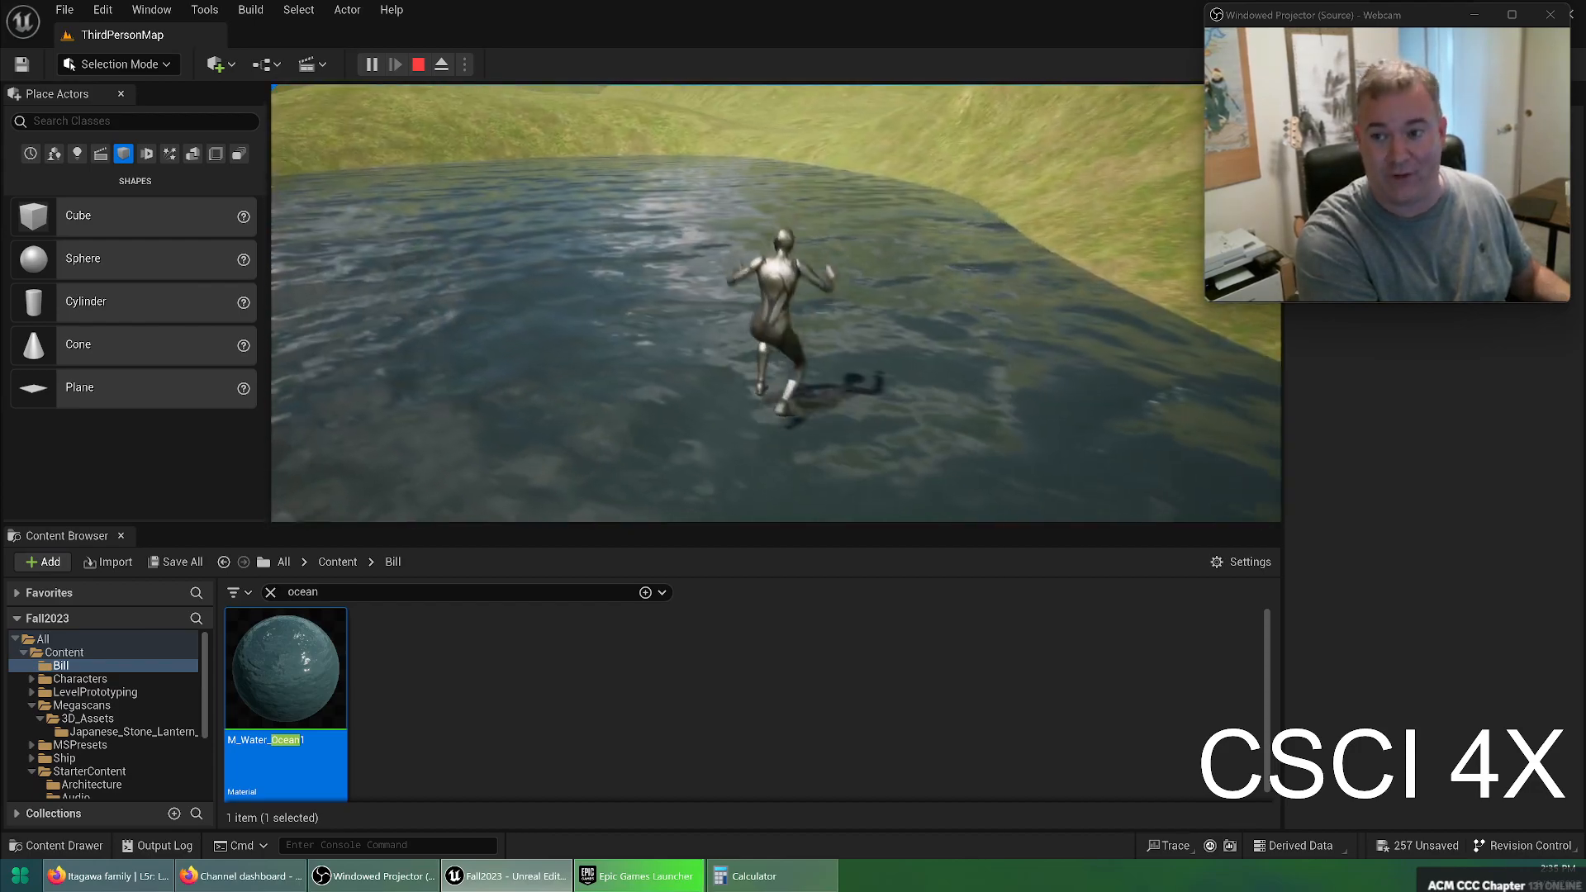
pyautogui.press('s')
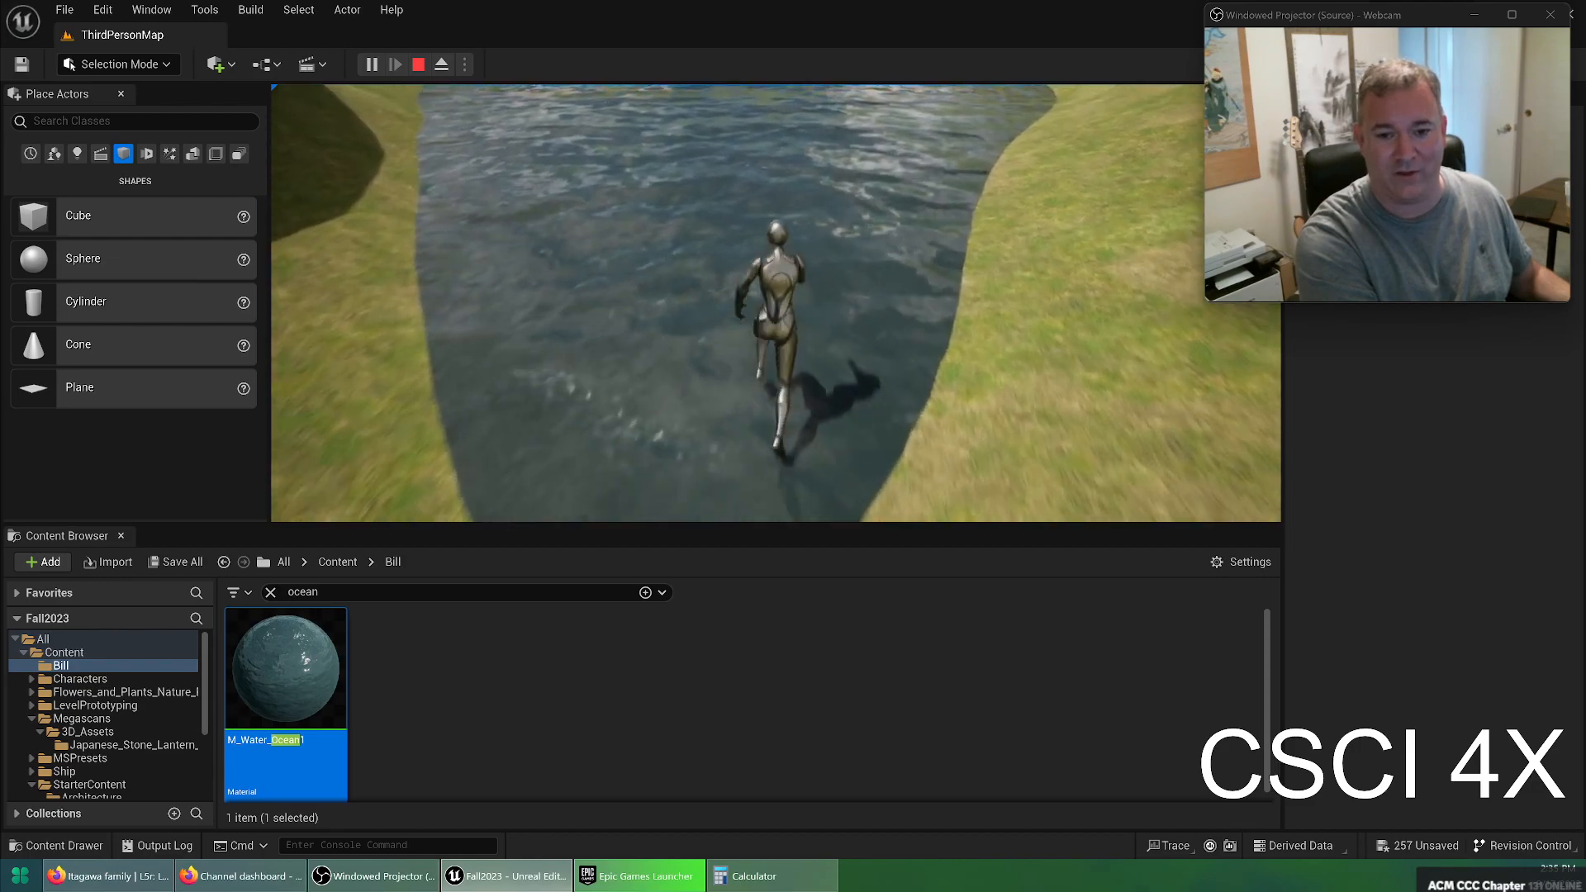
pyautogui.press('space')
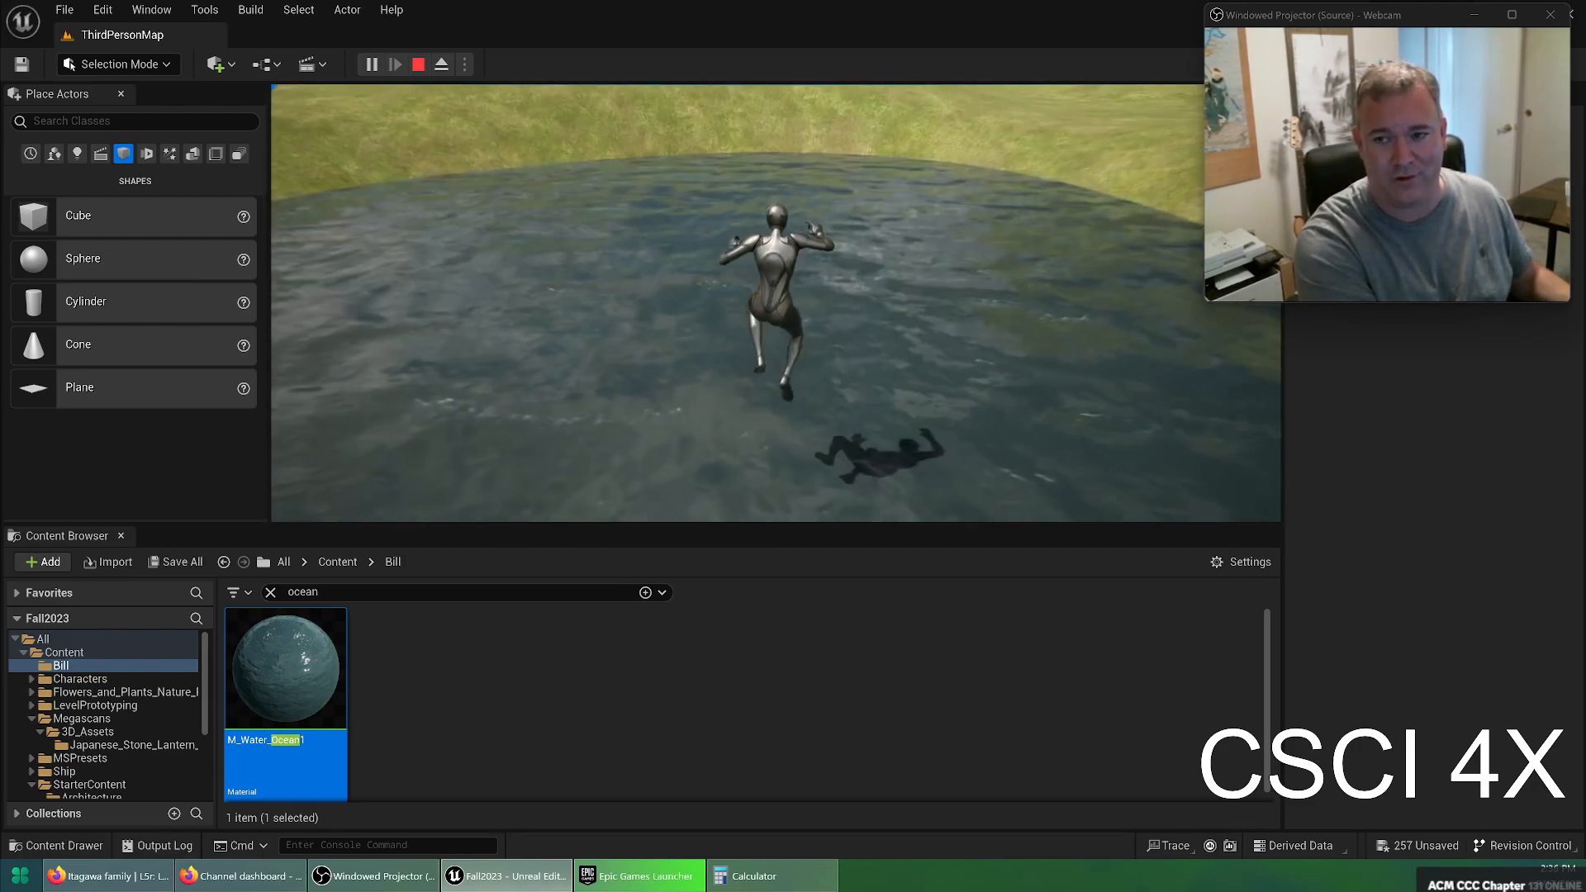
pyautogui.press('w')
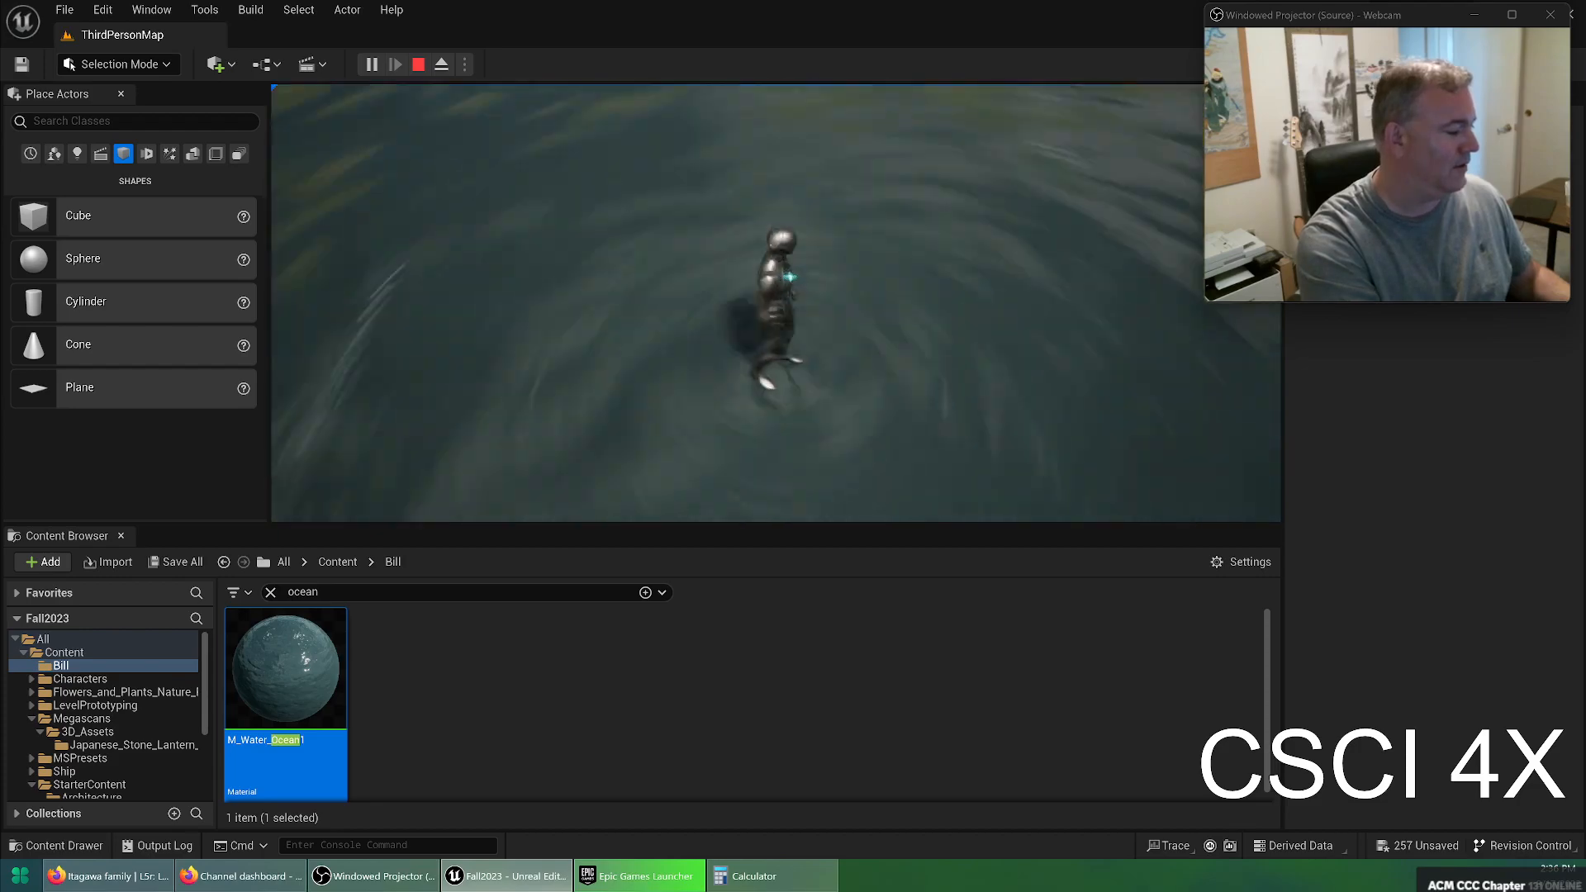
pyautogui.press('Escape')
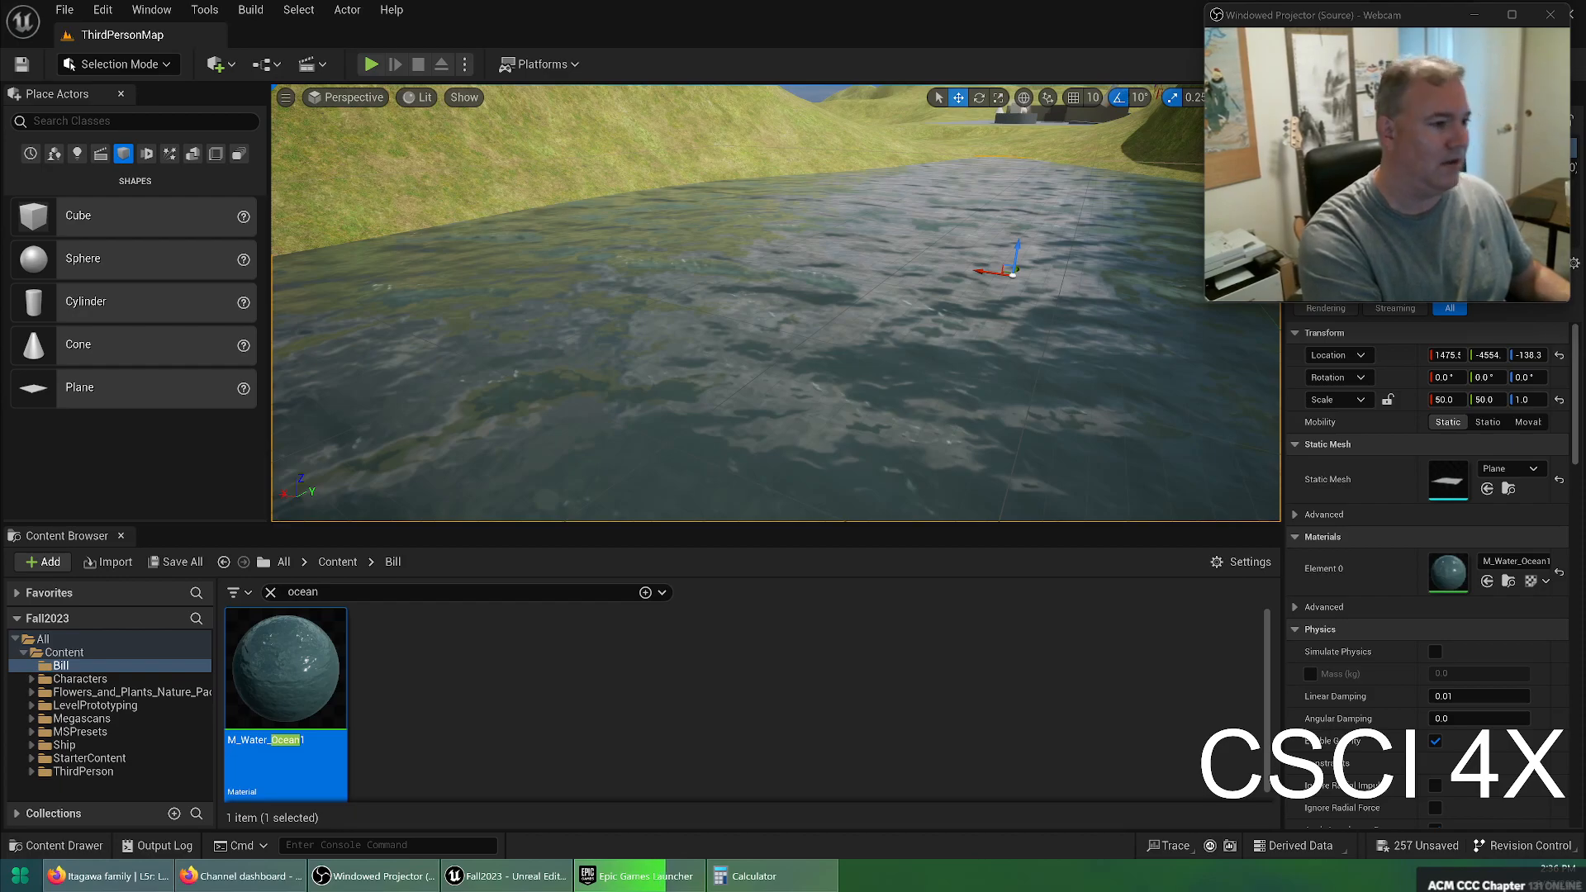
# Reopen M_Water_Ocean1, review the tiling of its upper, lower and small-waves TexCoord nodes, and close it without applying changes
pyautogui.moveTo(807, 227); pyautogui.dragTo(1198, 330, button='right')
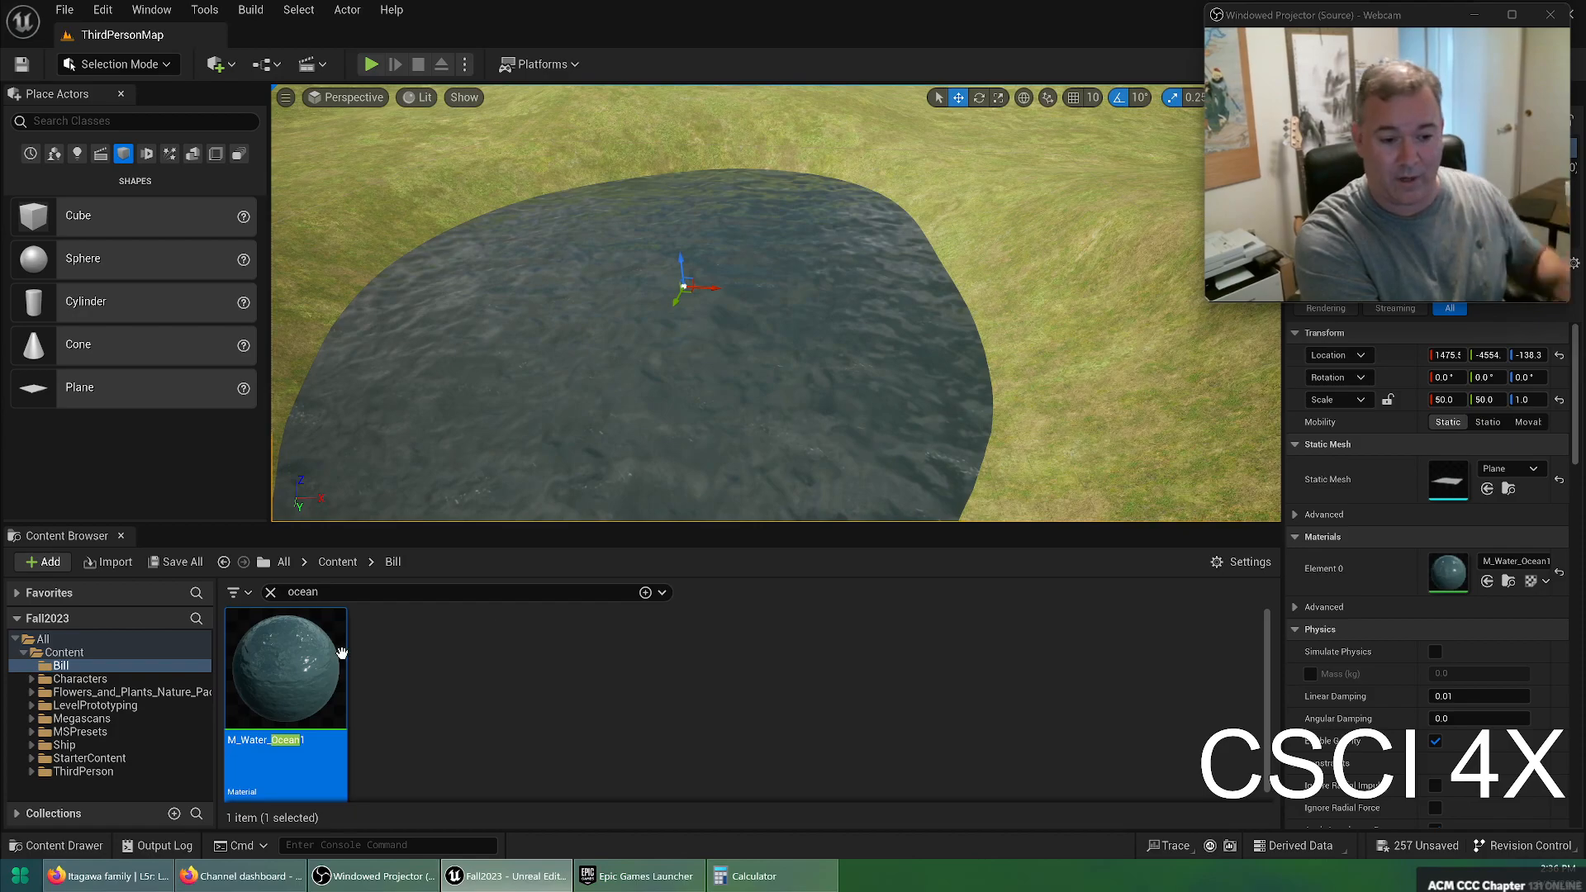
pyautogui.doubleClick(289, 669)
pyautogui.moveTo(1005, 364); pyautogui.dragTo(879, 439, button='right')
pyautogui.moveTo(1091, 361); pyautogui.dragTo(910, 380)
pyautogui.moveTo(746, 345); pyautogui.dragTo(1158, 672, button='right')
pyautogui.moveTo(825, 234); pyautogui.dragTo(1349, 477, button='right')
pyautogui.moveTo(584, 333); pyautogui.dragTo(1130, 441, button='right')
pyautogui.scroll(-2, 1130, 441)
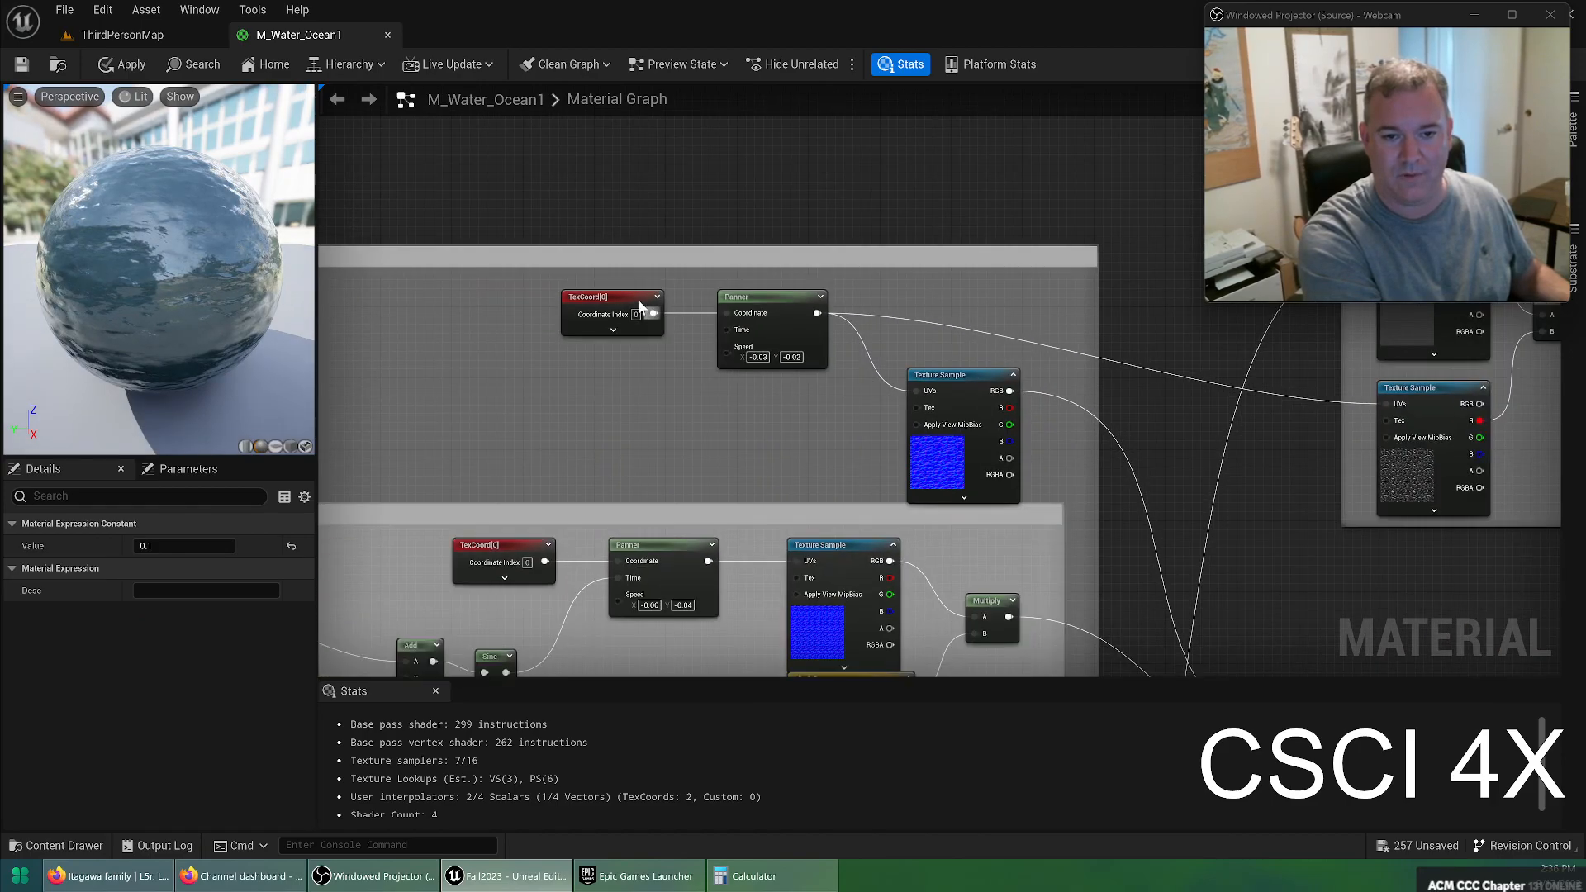
pyautogui.click(606, 299)
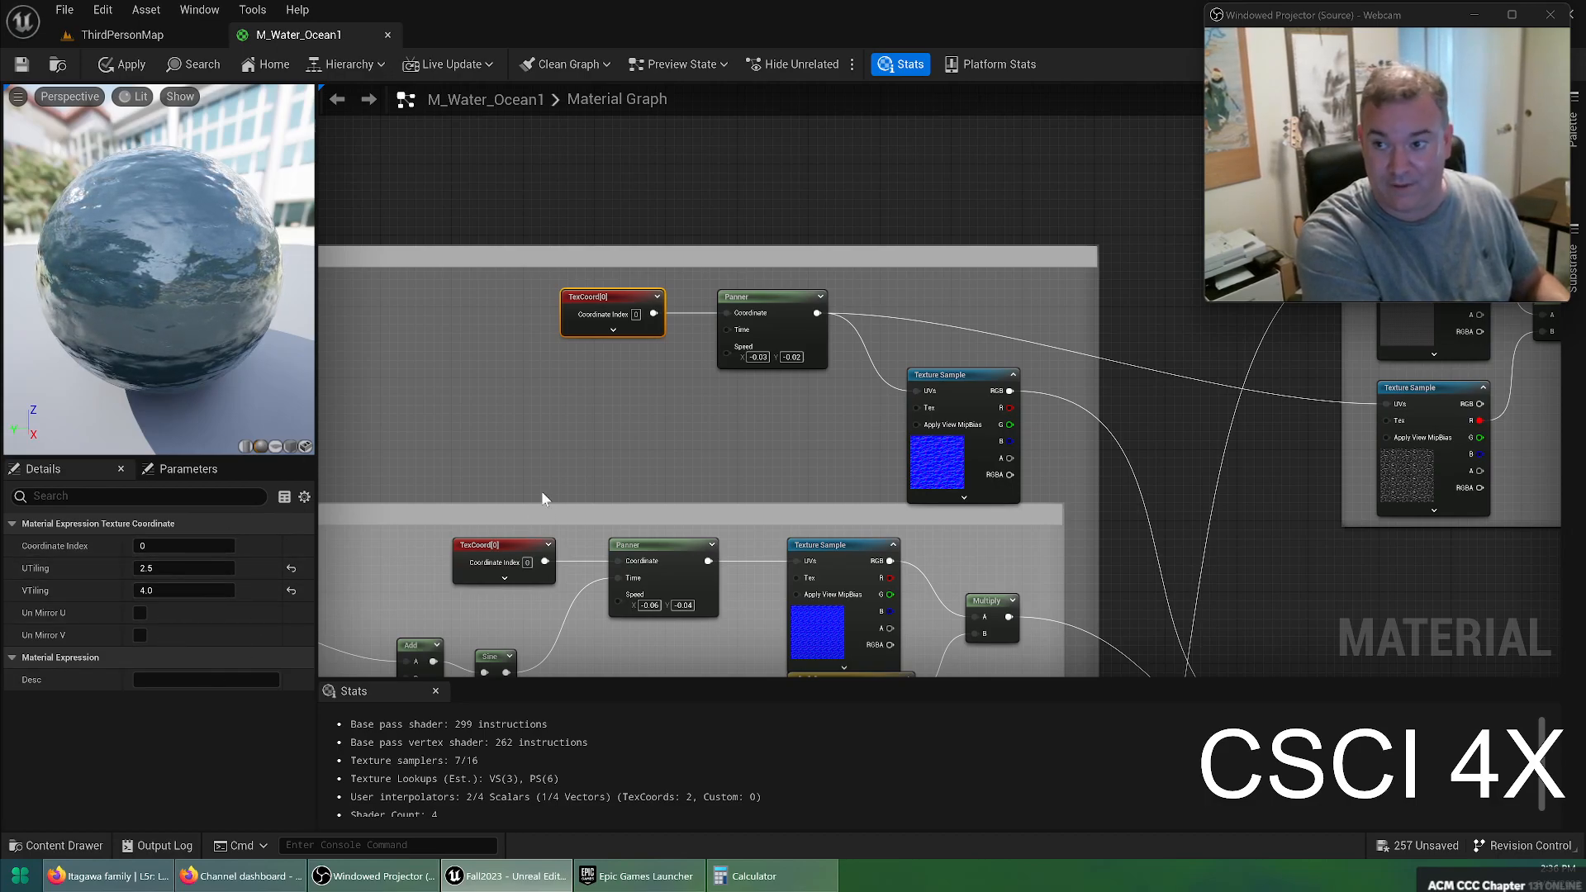
pyautogui.moveTo(540, 492); pyautogui.dragTo(717, 305, button='right')
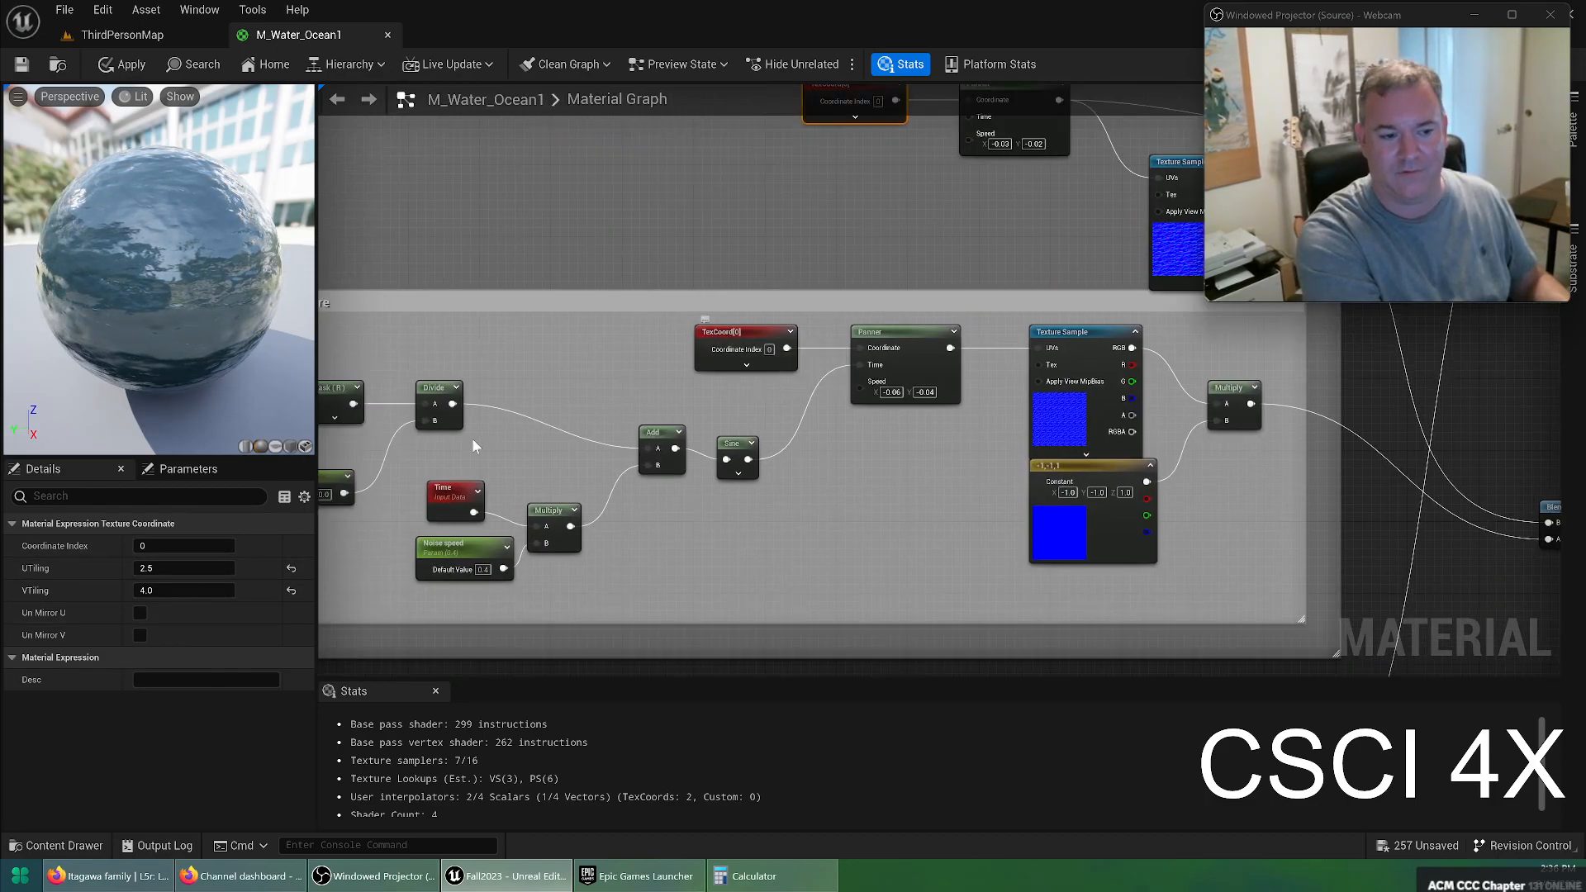
pyautogui.moveTo(563, 396); pyautogui.dragTo(653, 303, button='right')
pyautogui.moveTo(949, 392); pyautogui.dragTo(621, 485, button='right')
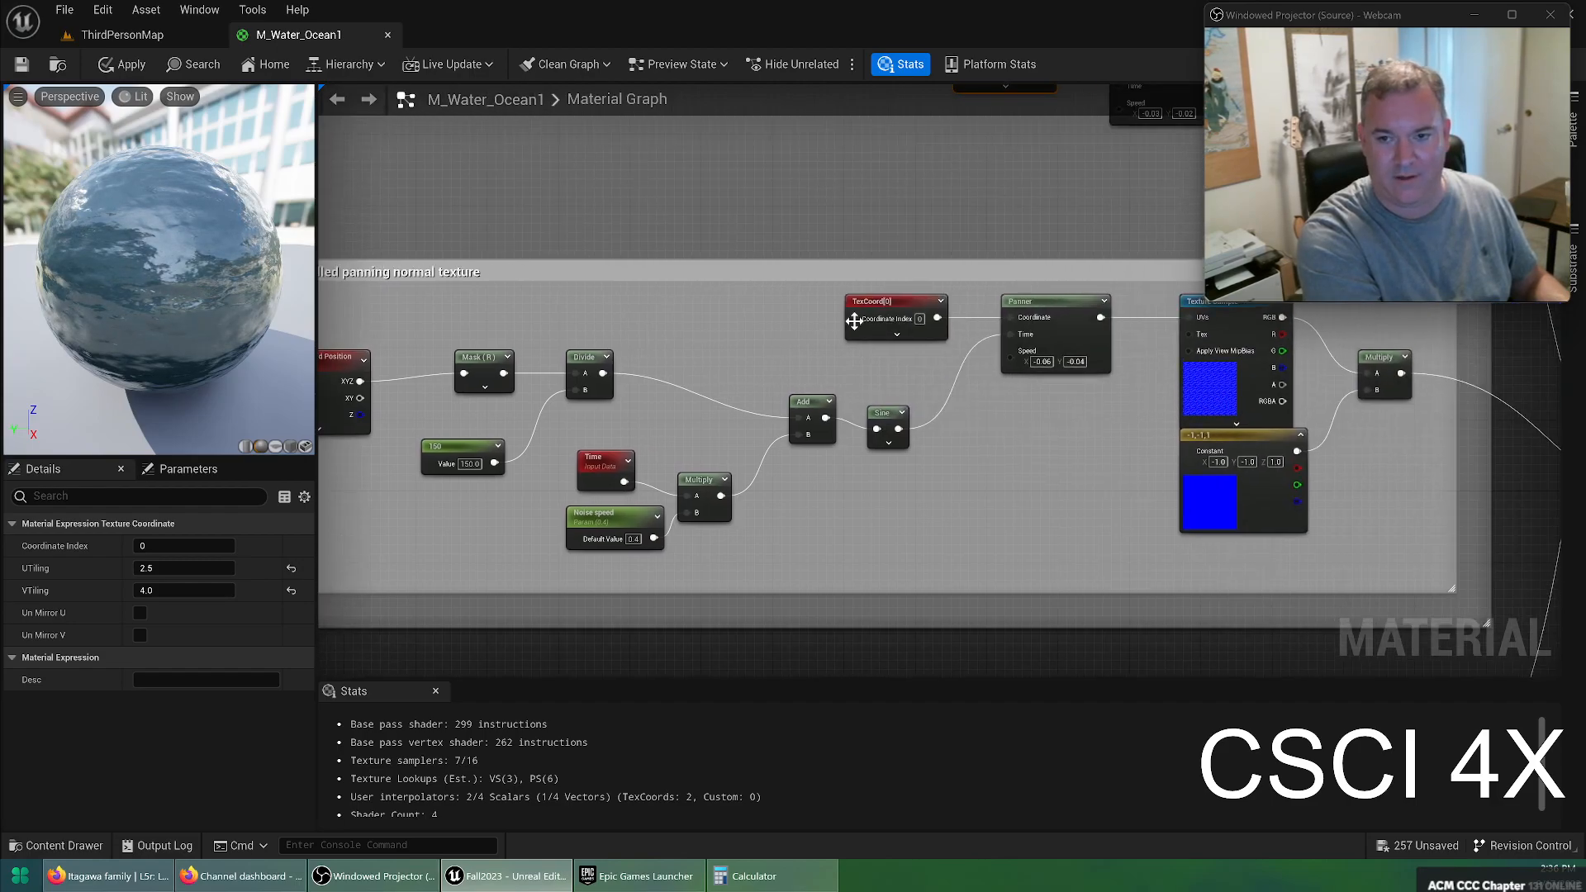
pyautogui.click(883, 304)
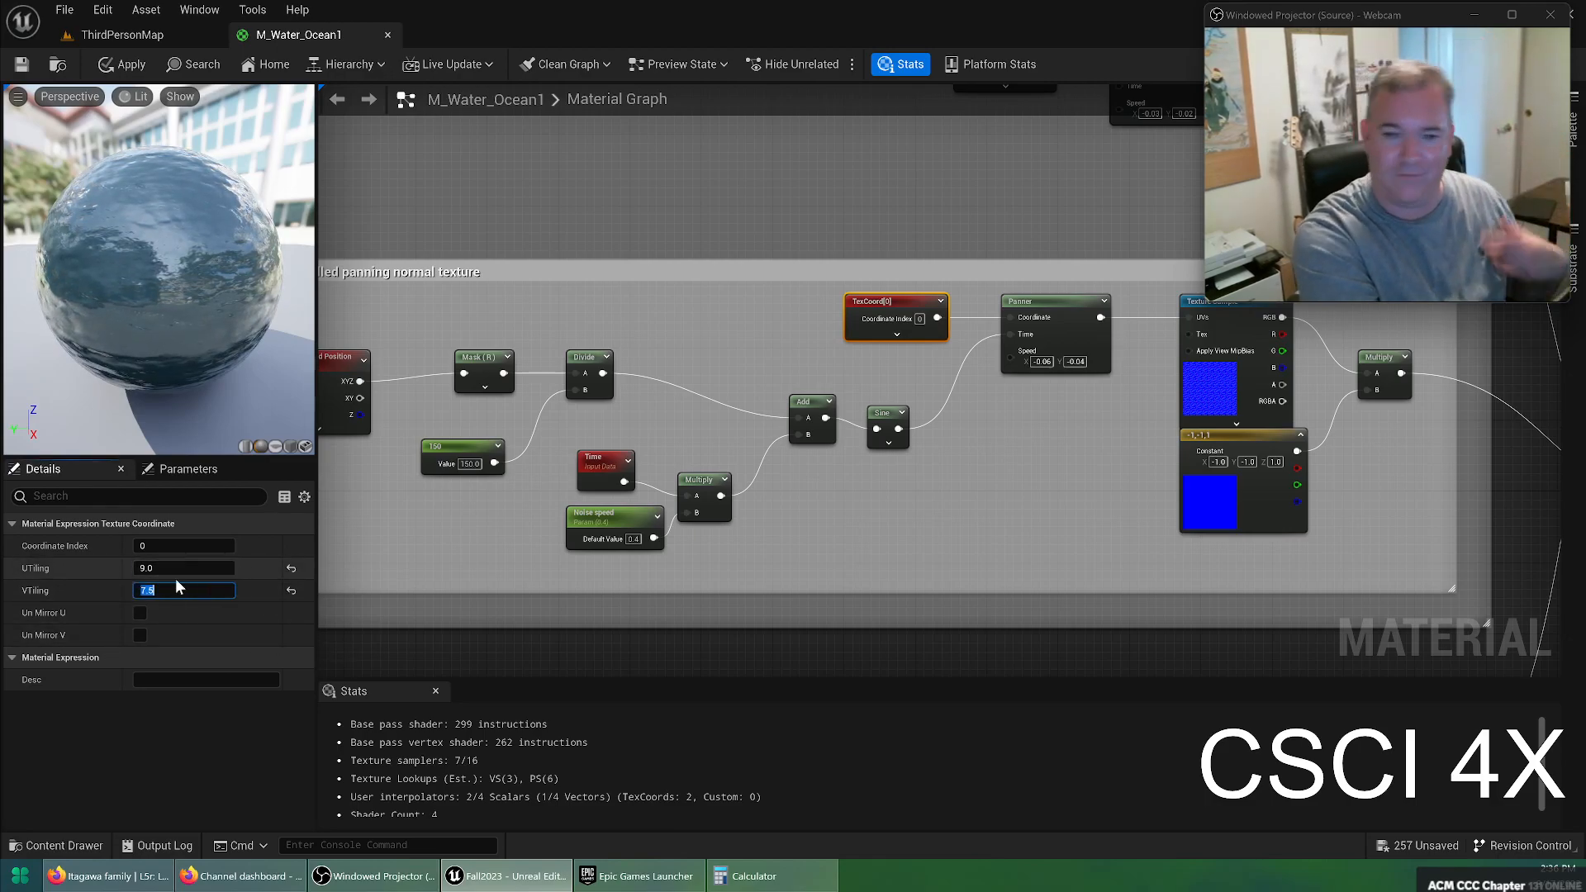
pyautogui.moveTo(863, 661); pyautogui.dragTo(980, 453, button='right')
pyautogui.scroll(-1, 980, 453)
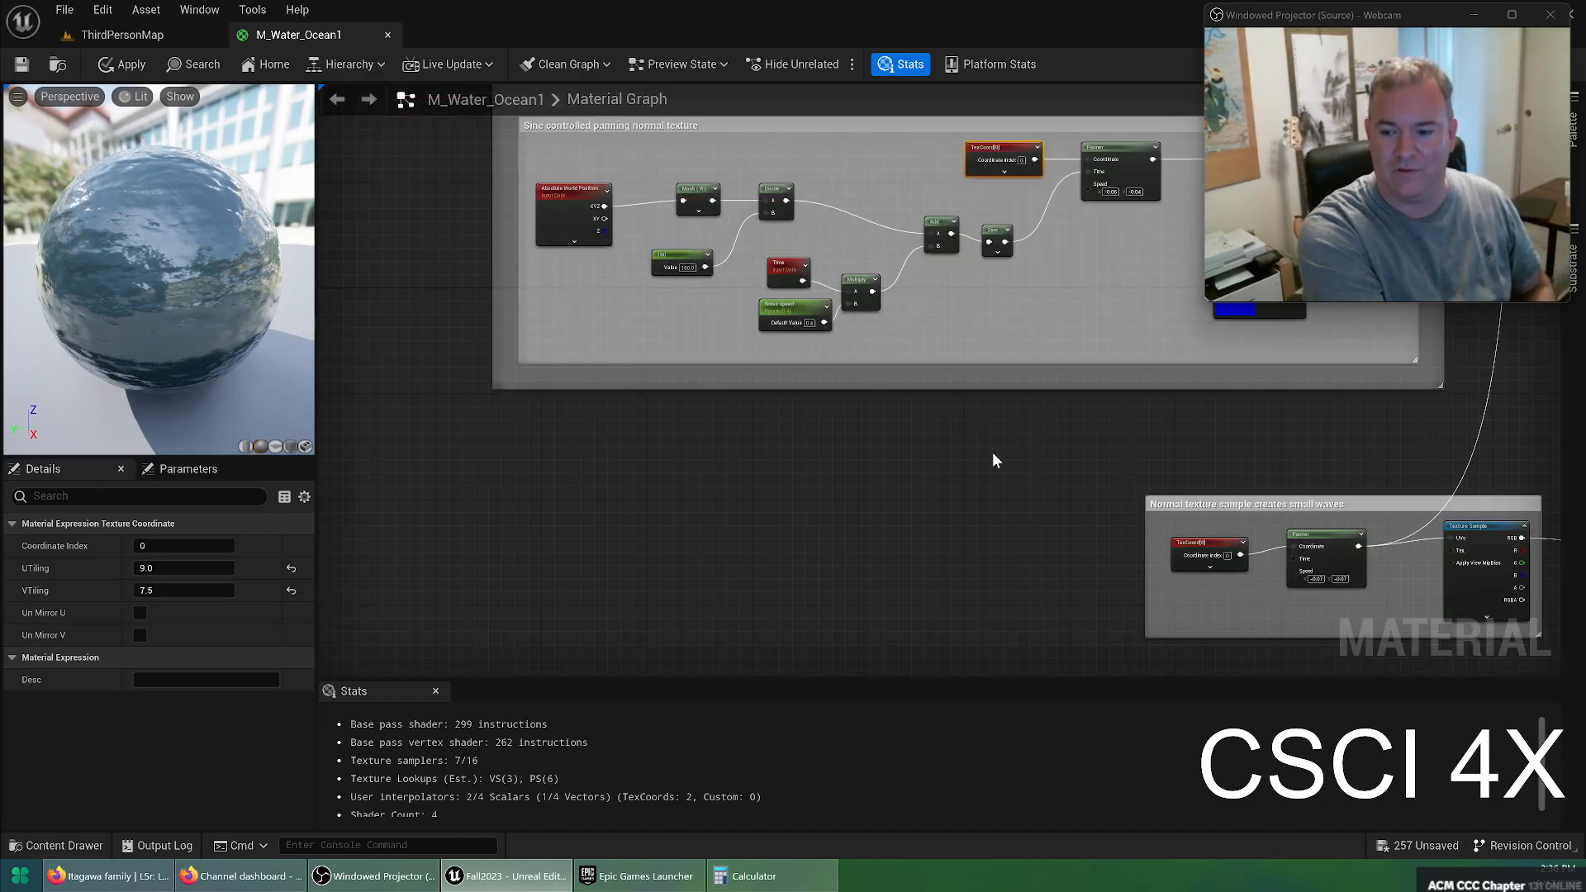
pyautogui.moveTo(1118, 560); pyautogui.dragTo(769, 435, button='right')
pyautogui.click(825, 420)
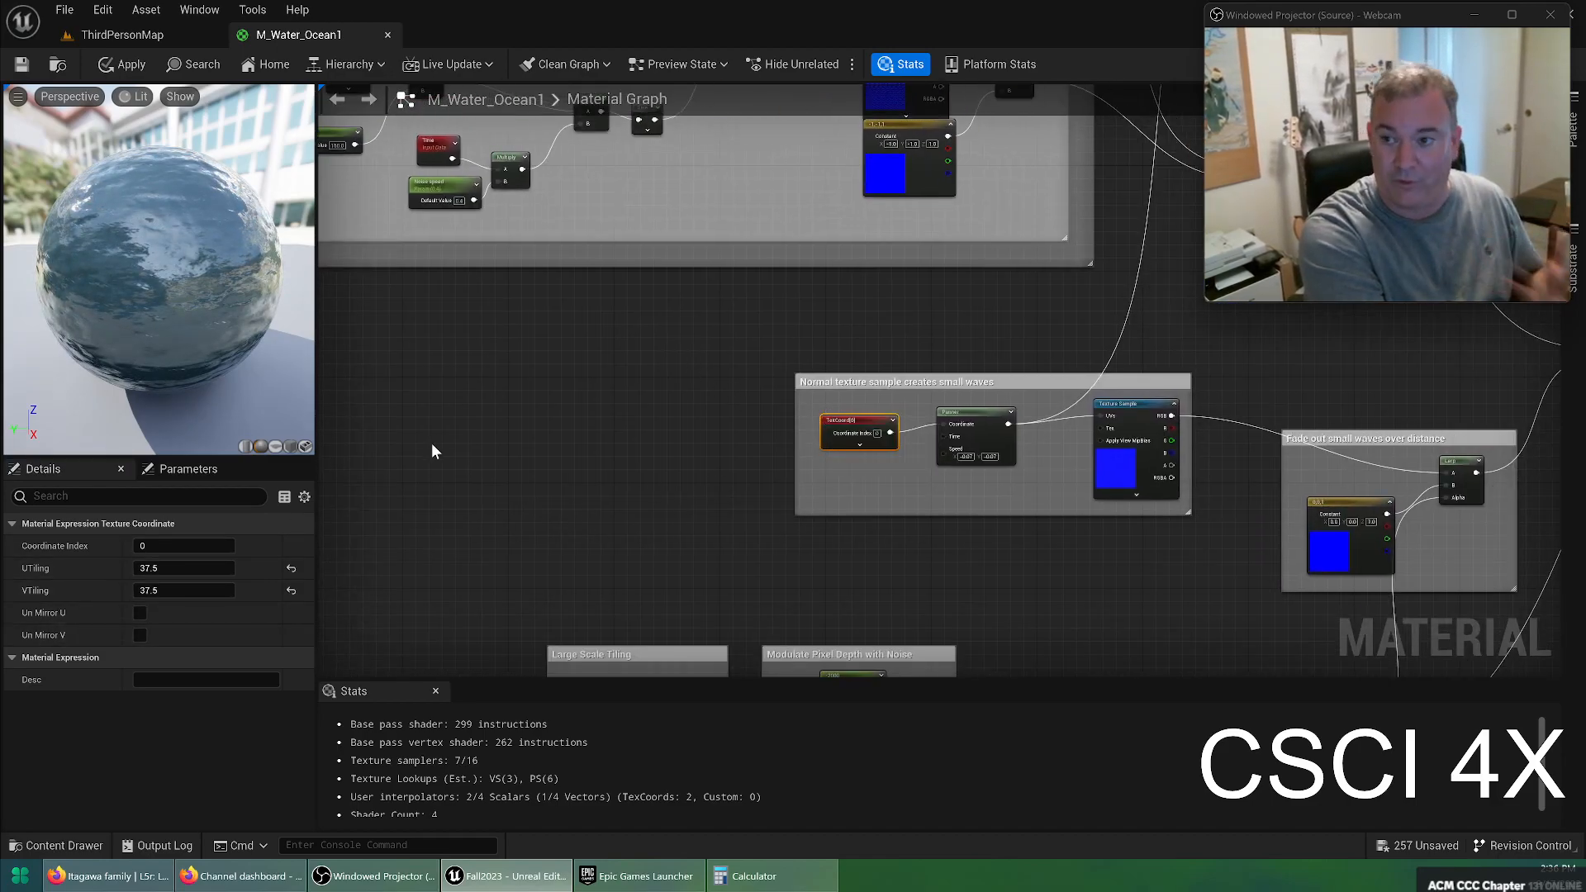
pyautogui.click(388, 35)
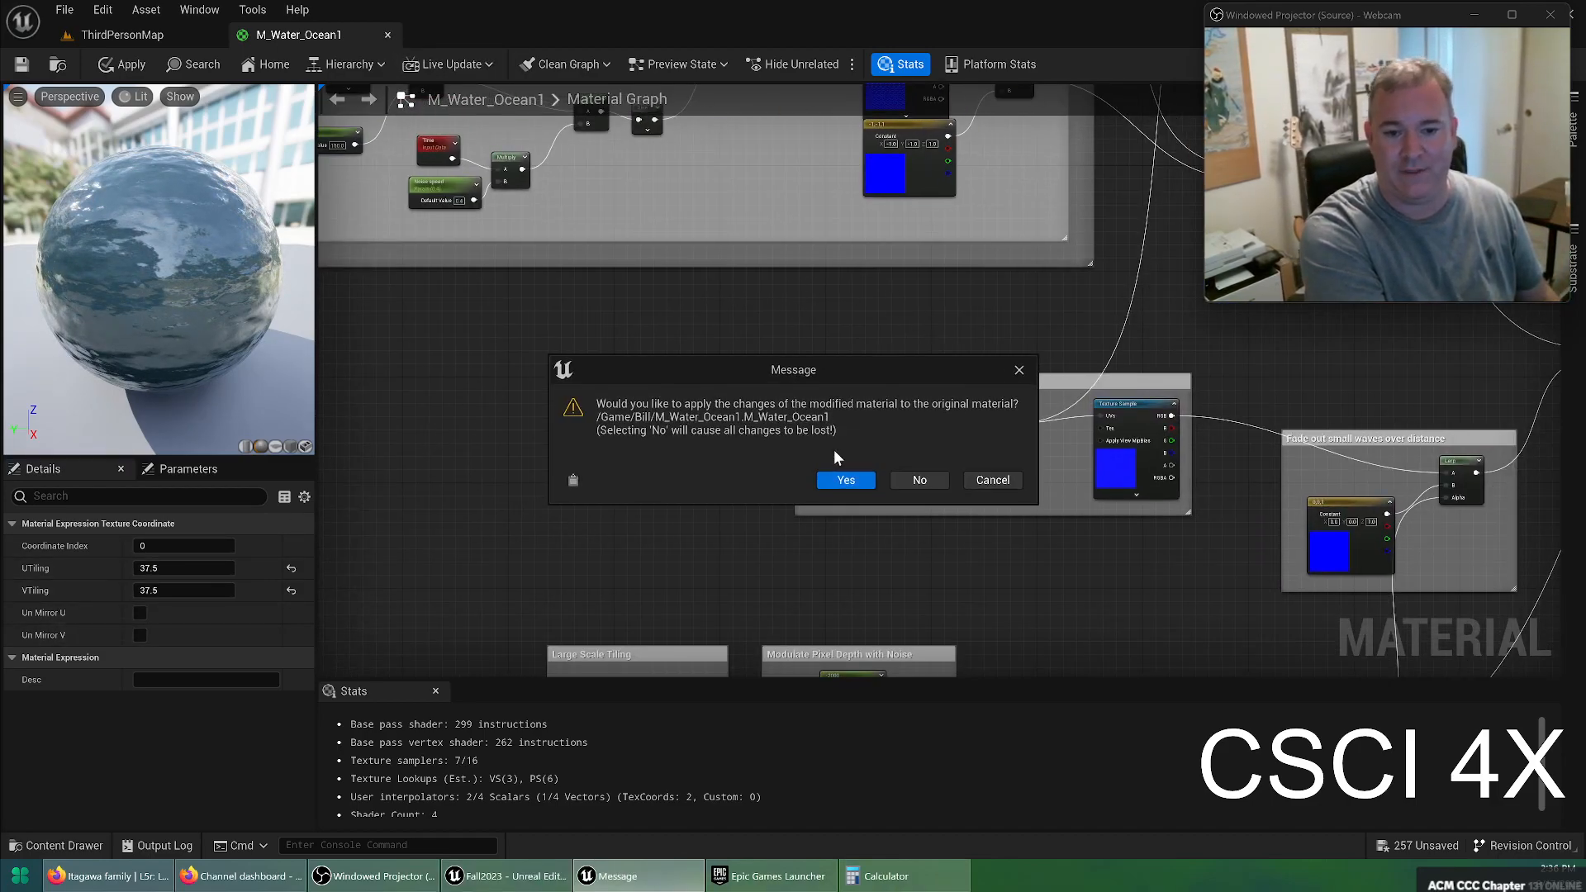
pyautogui.click(909, 484)
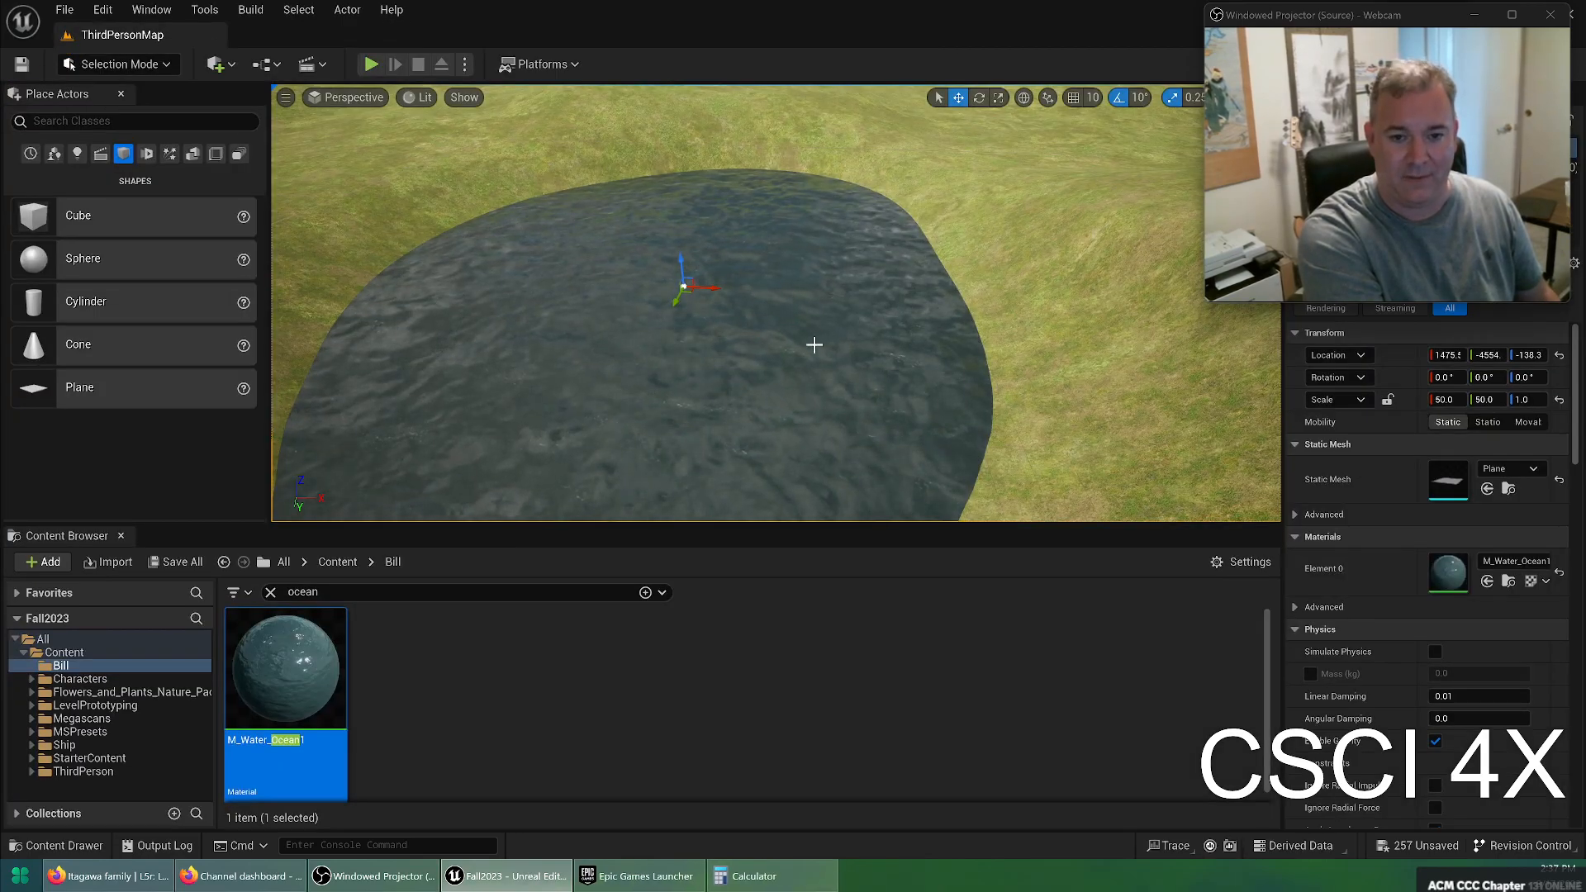
pyautogui.moveTo(114, 389); pyautogui.dragTo(389, 245)
pyautogui.moveTo(612, 407); pyautogui.dragTo(609, 404)
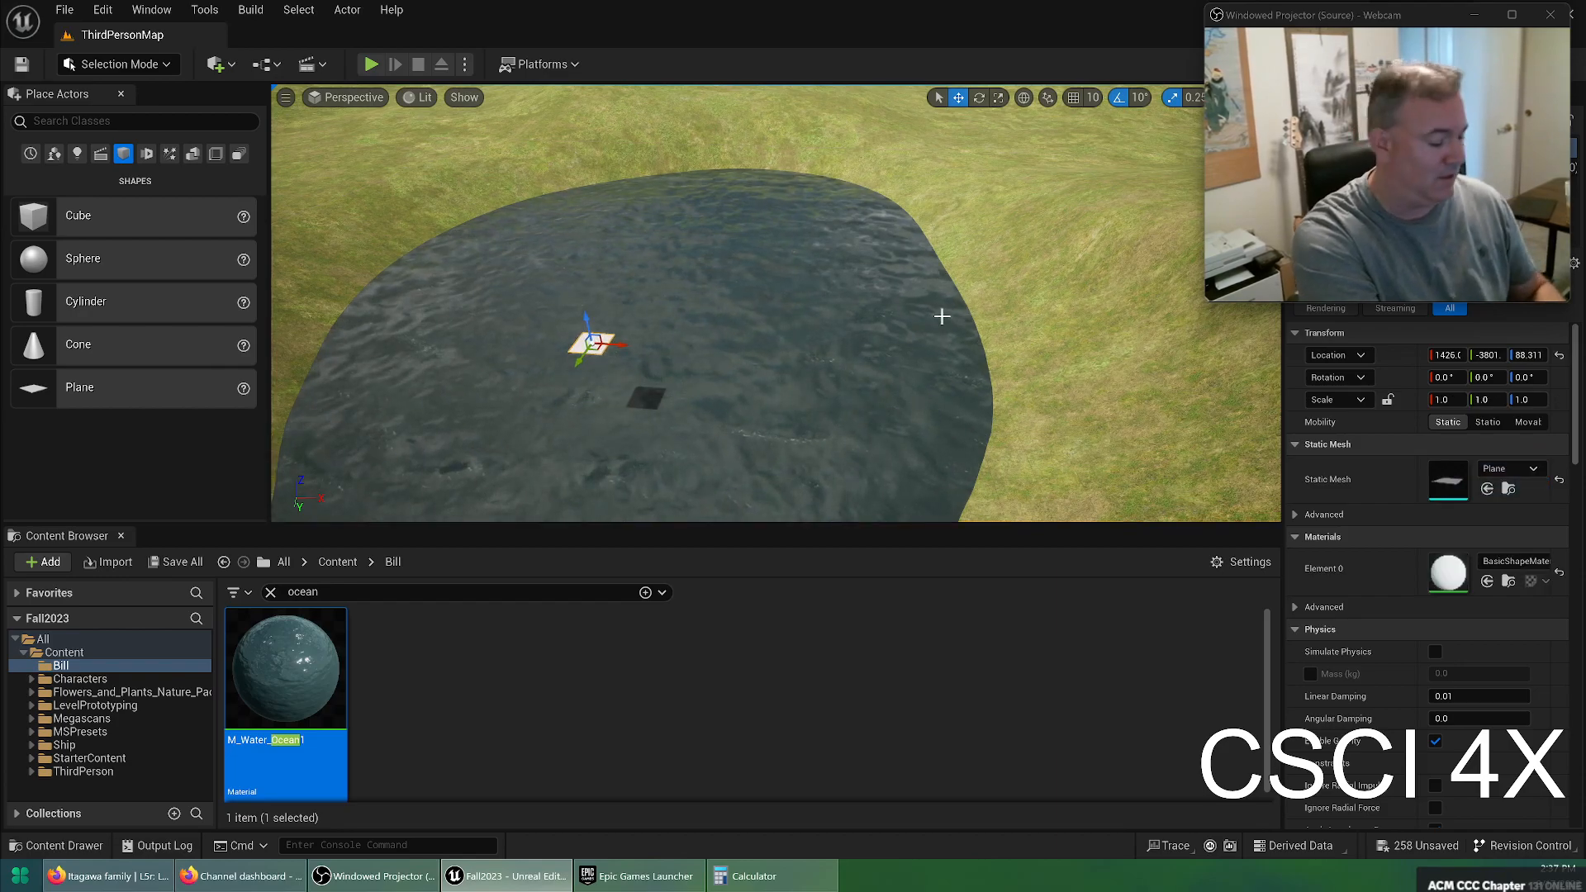
pyautogui.hotkey('ctrl', 'z')
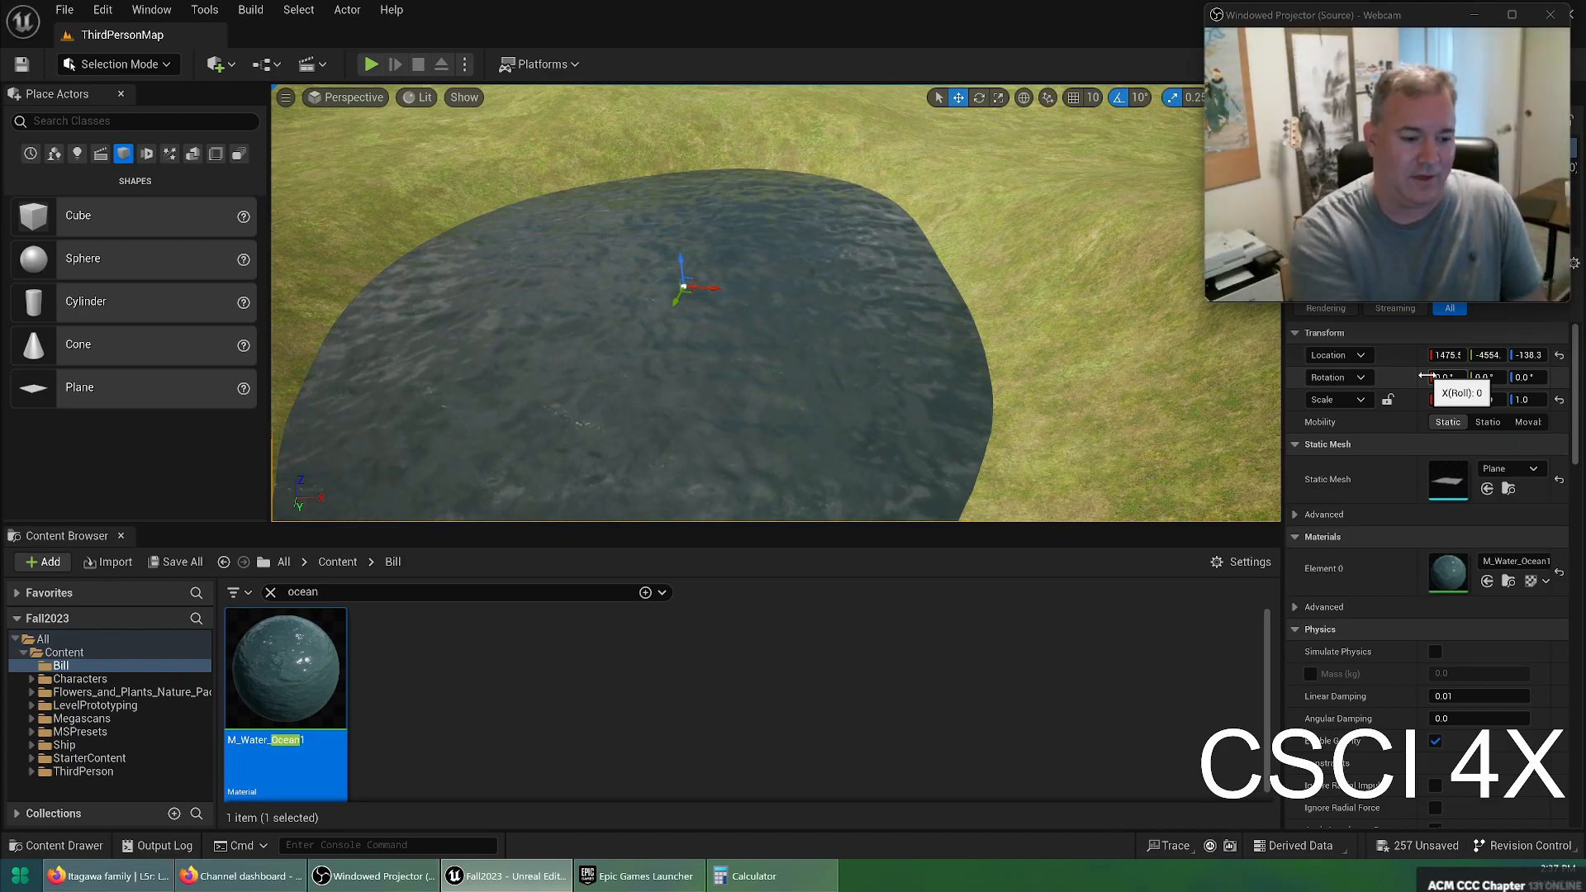
# Apply the original M_Water_Ocean from StarterContent to the basin water plane for comparison, and reapply M_Water_Ocean1 from the Bill folder
pyautogui.click(106, 759)
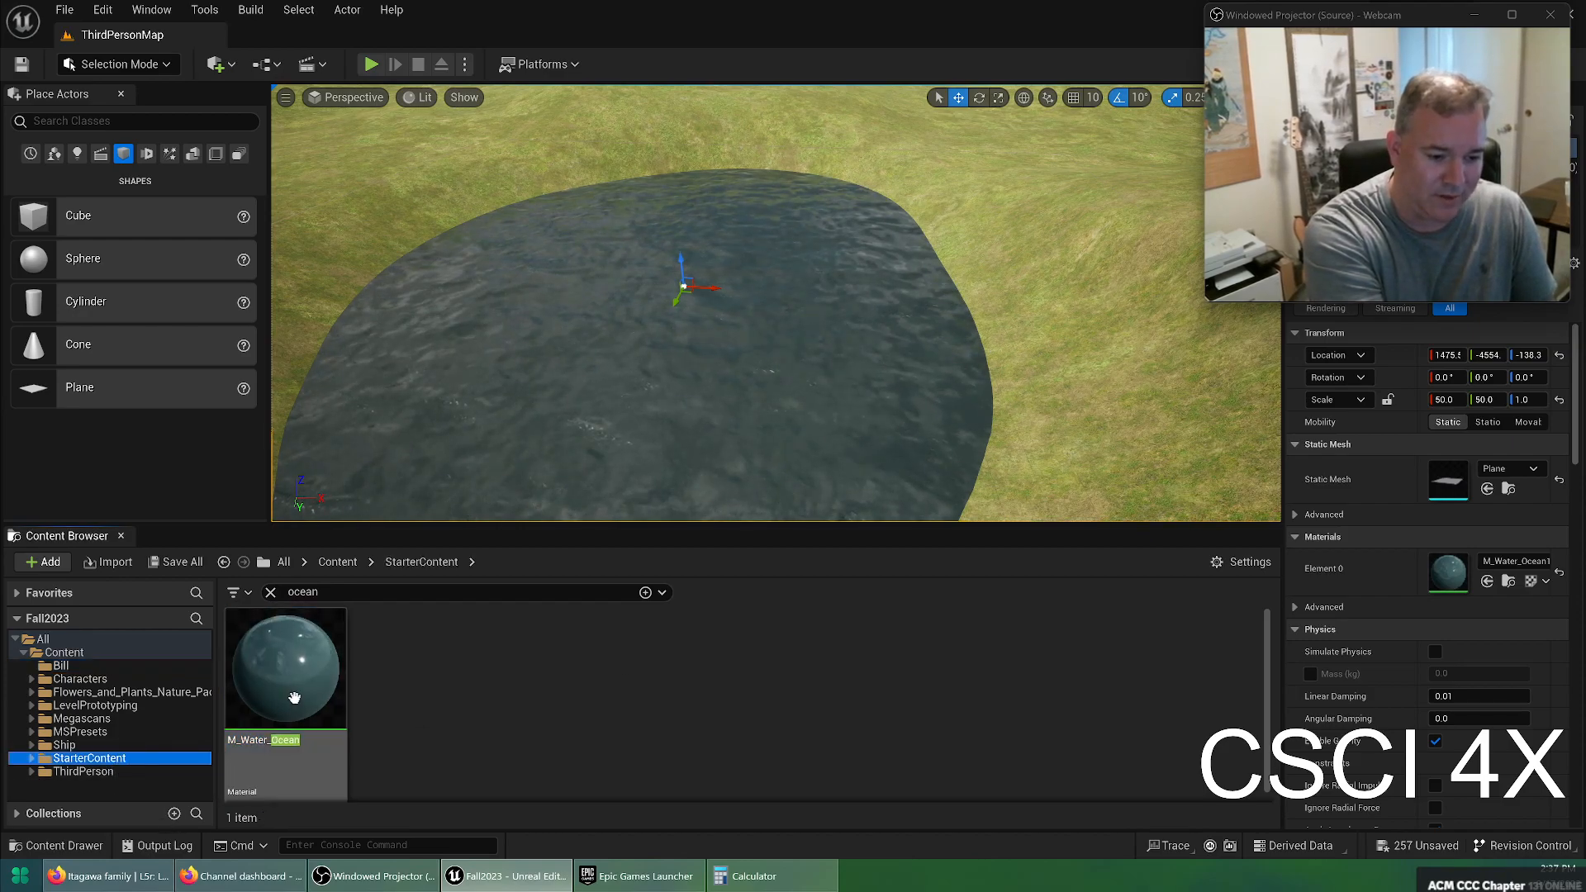
pyautogui.moveTo(285, 669); pyautogui.dragTo(579, 379)
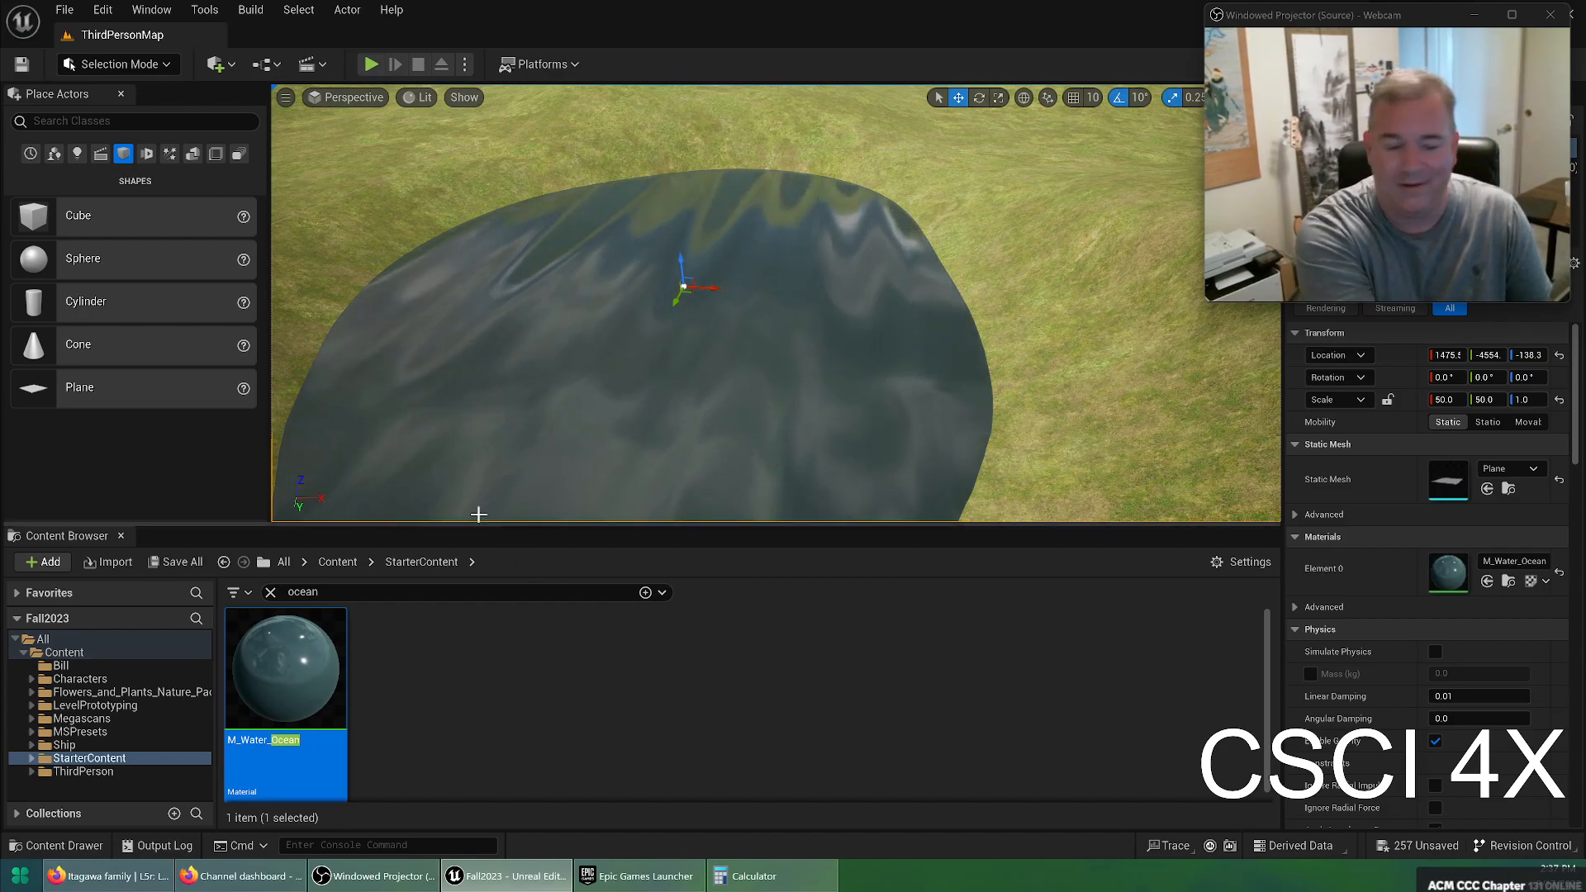
pyautogui.click(102, 666)
pyautogui.moveTo(286, 669); pyautogui.dragTo(595, 351)
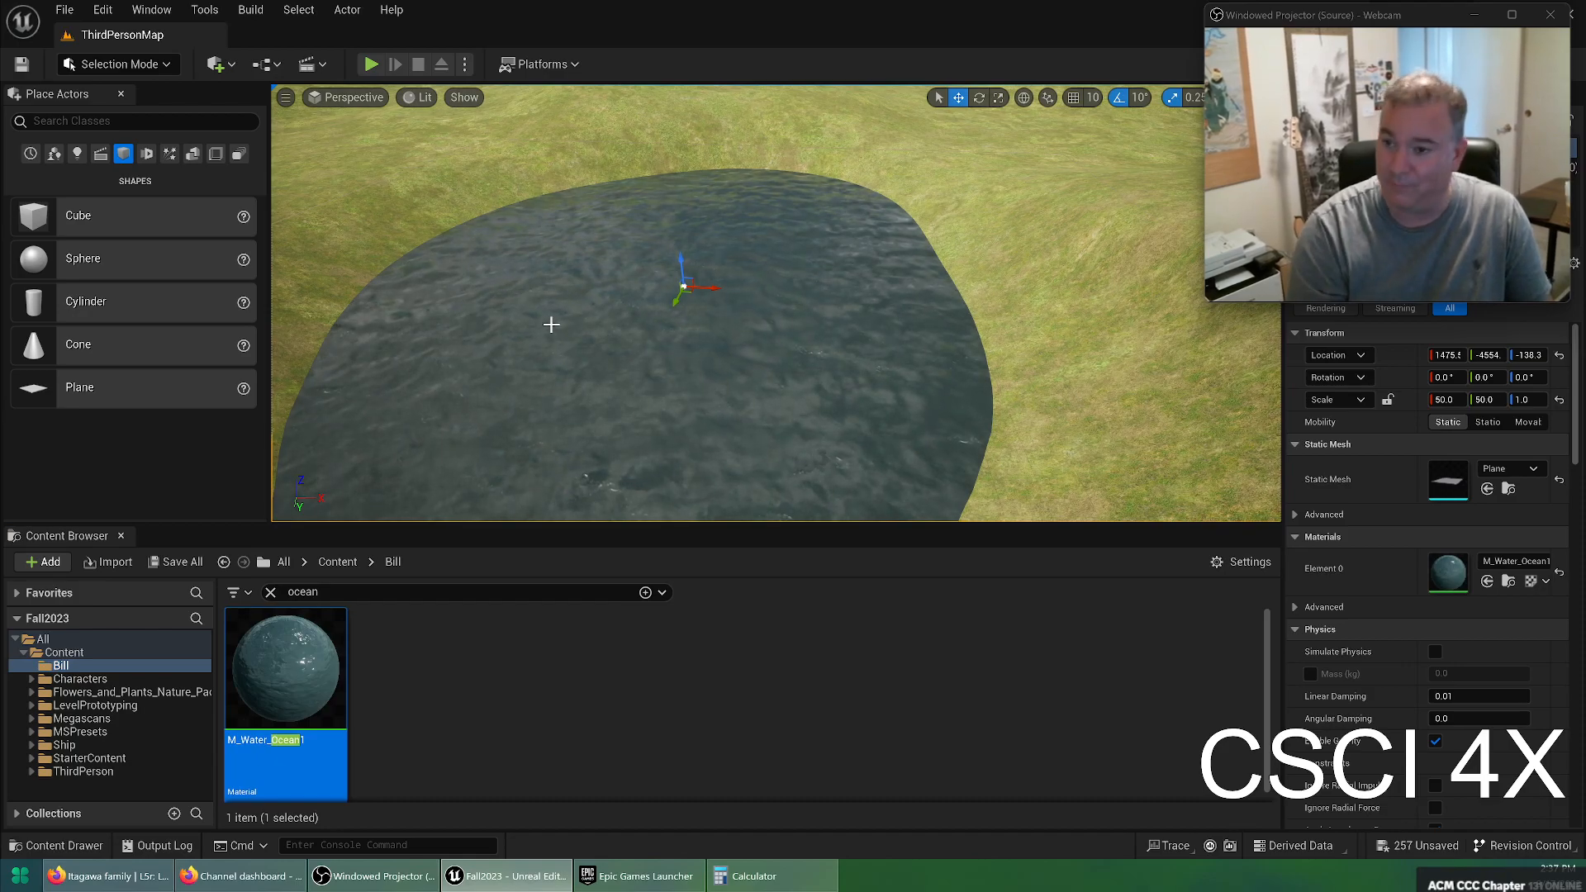
# Start a play-test and run the character from the starting platform down the grassy slope and onto the basin's water
pyautogui.click(371, 64)
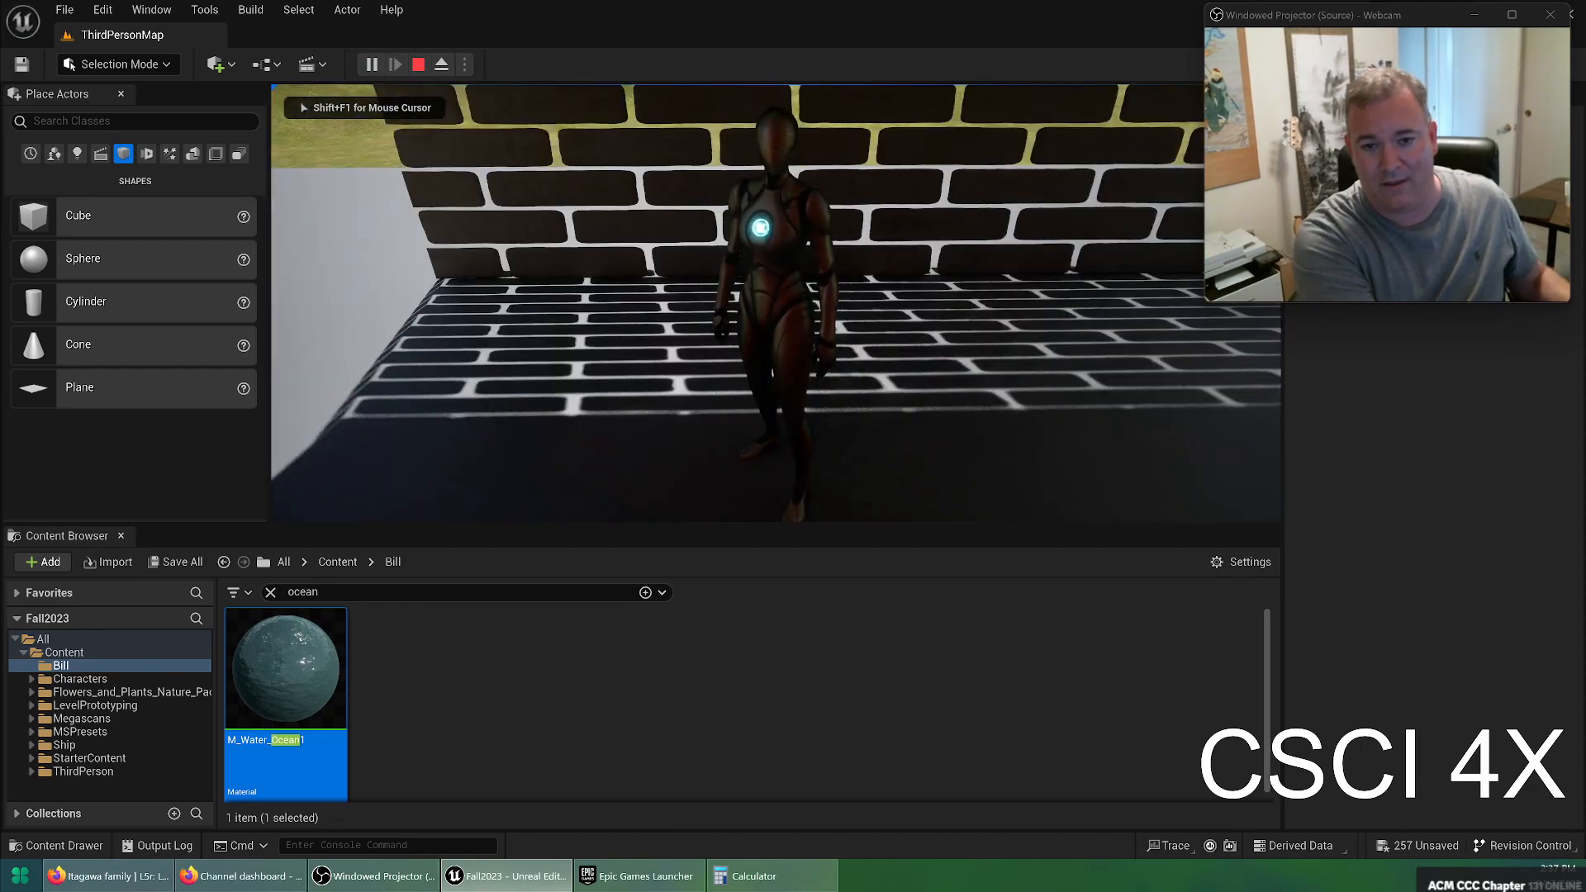
pyautogui.press('w')
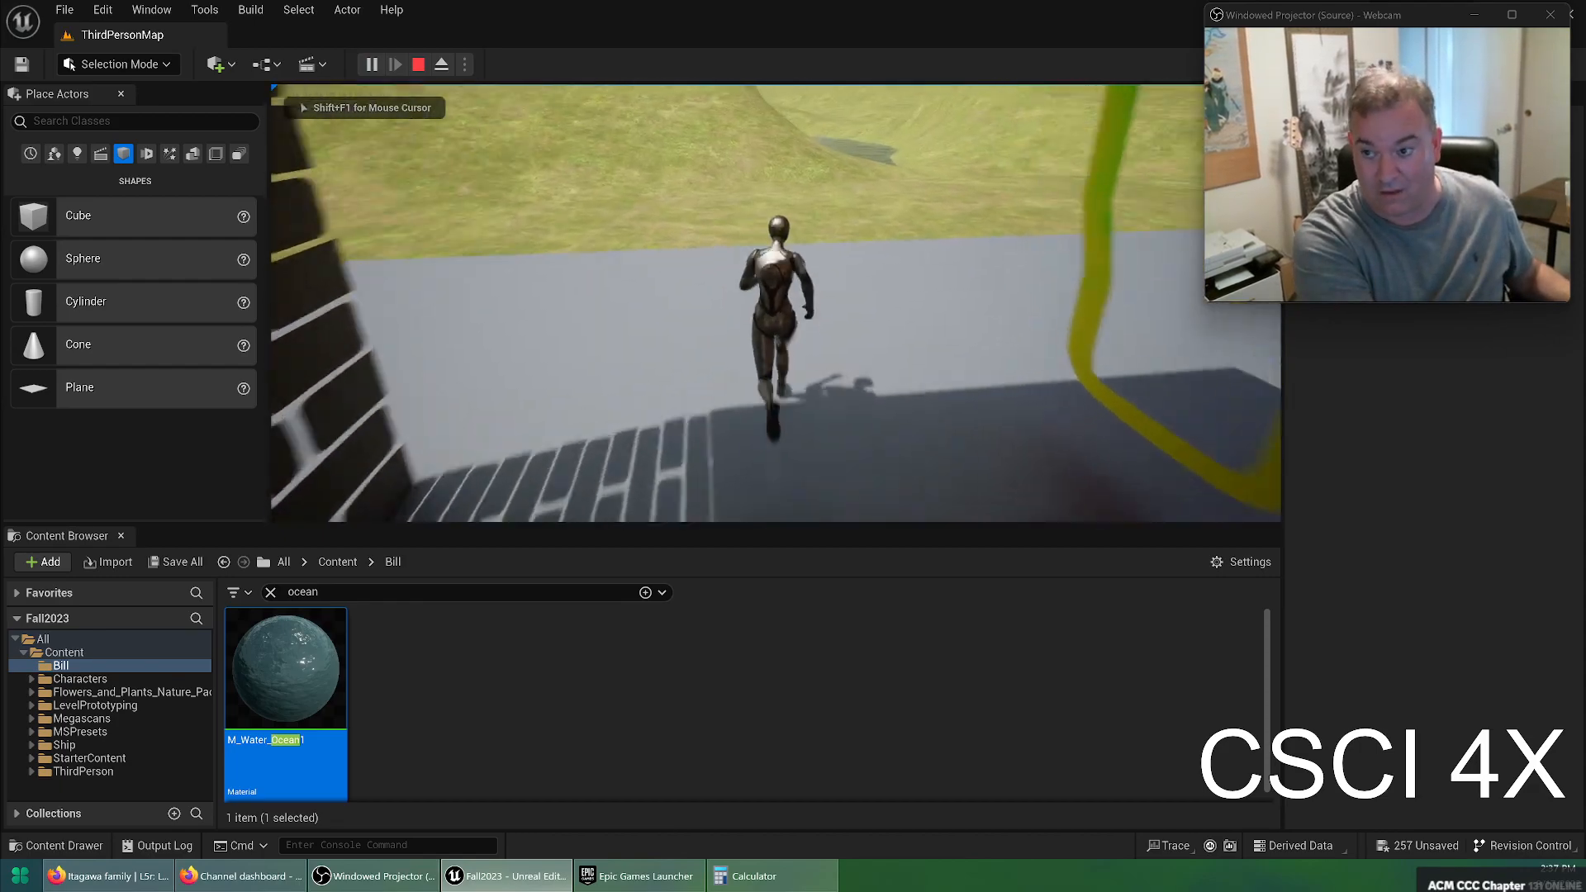
pyautogui.press('d')
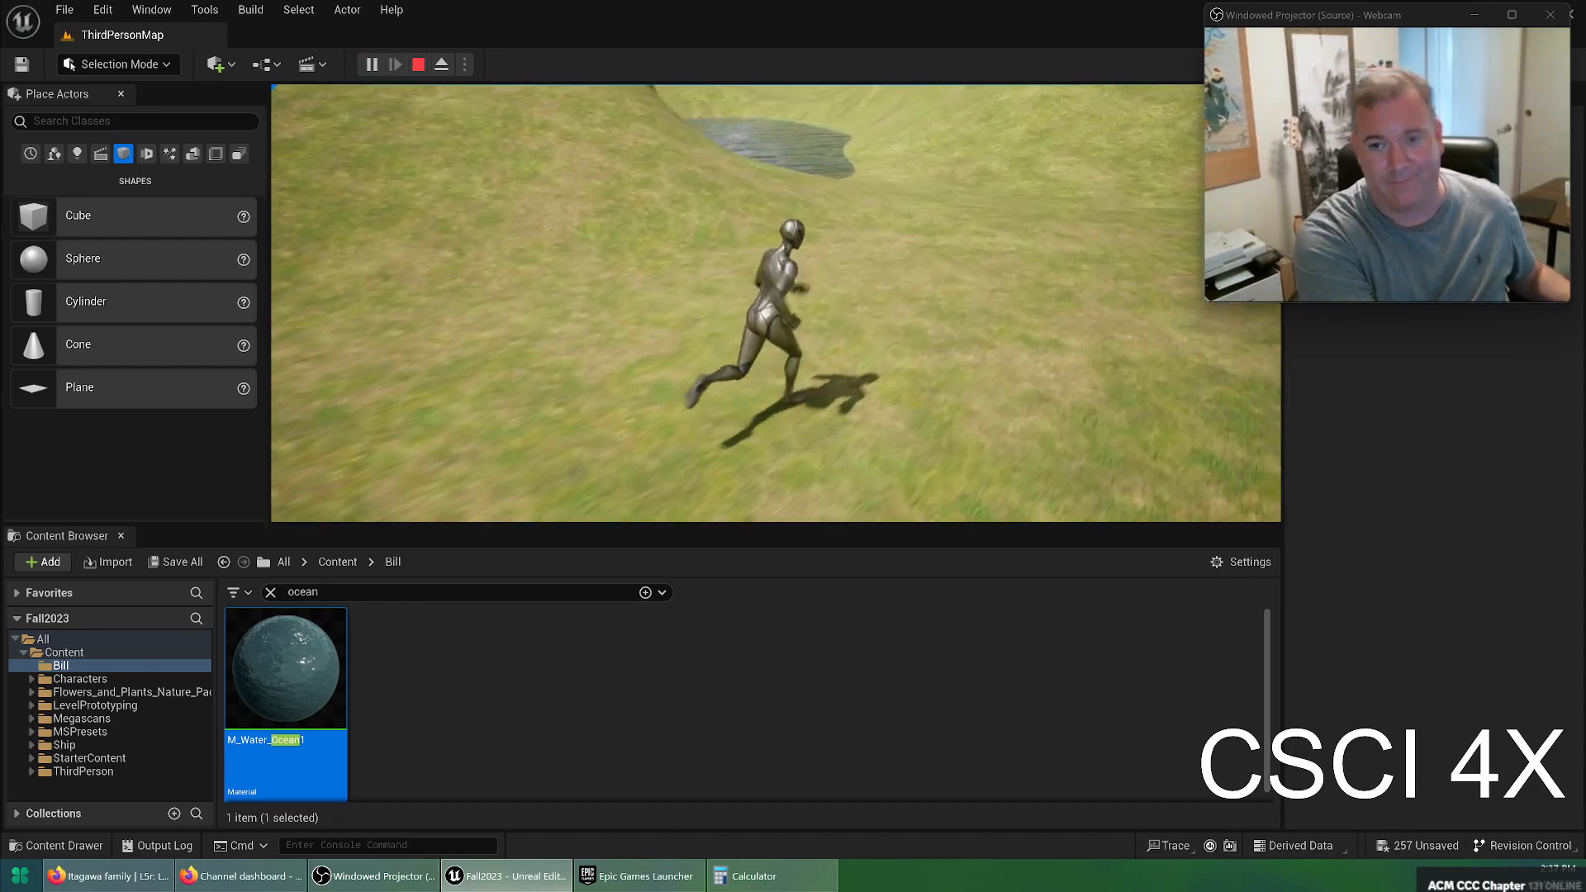
pyautogui.press('w')
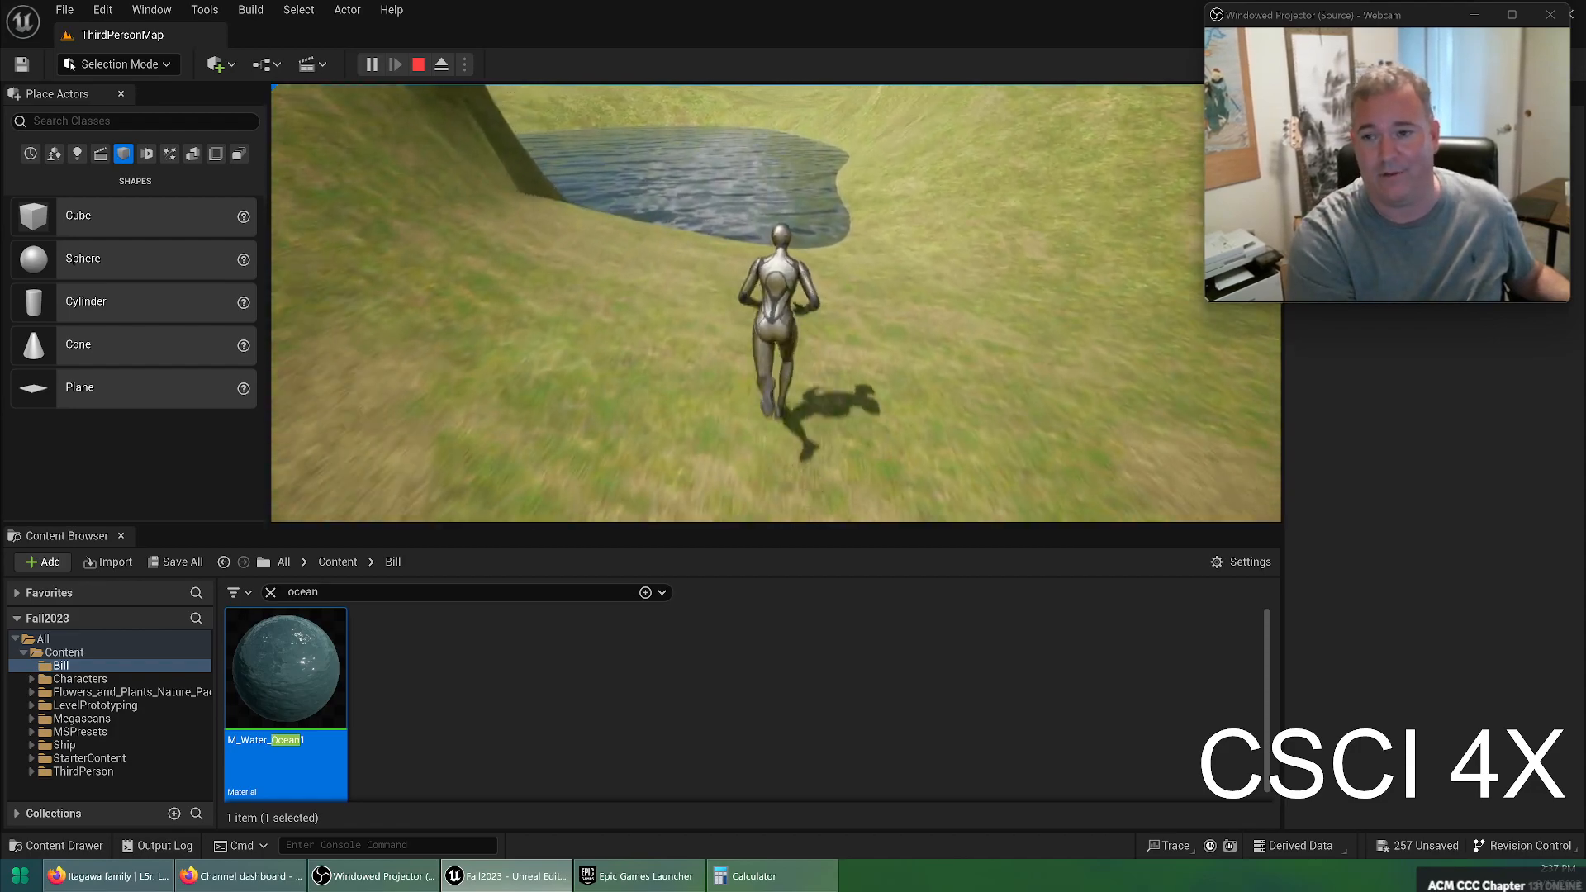
pyautogui.press('w')
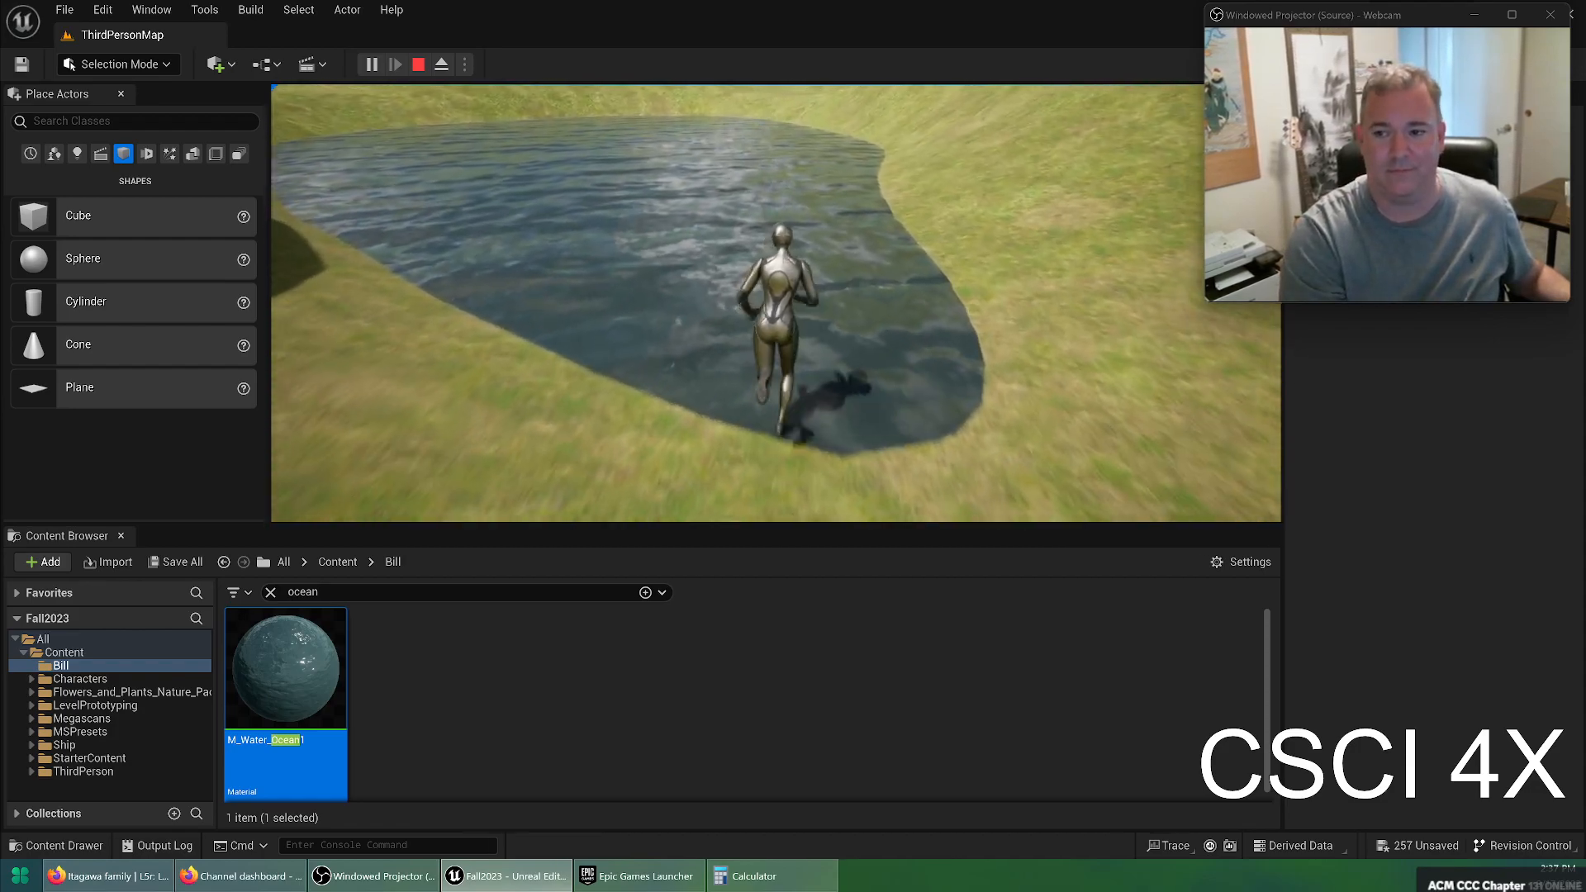
pyautogui.press('w')
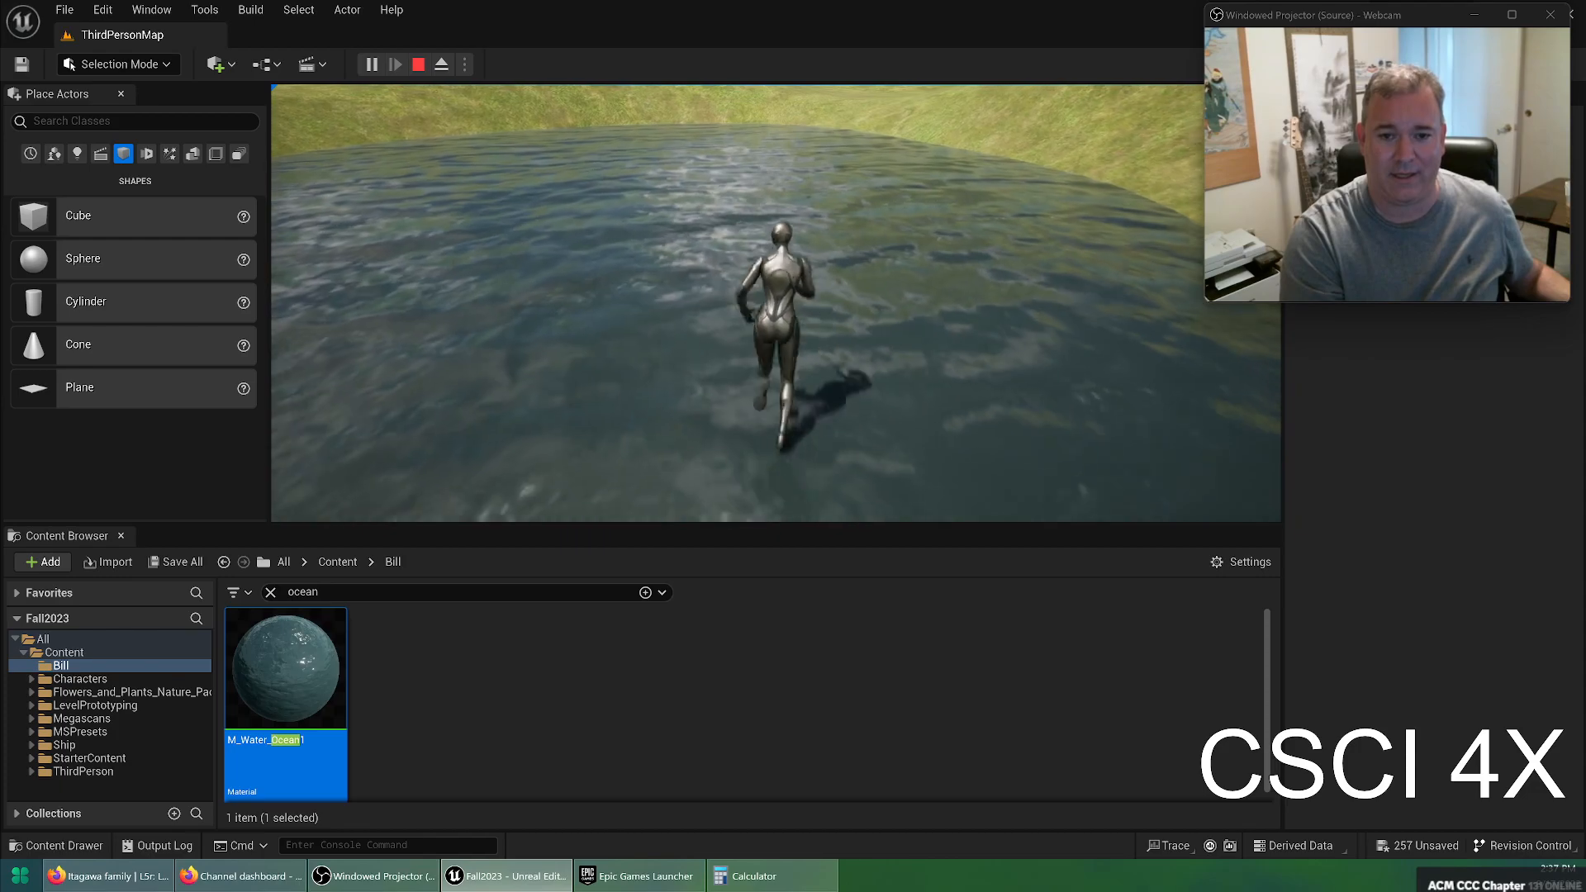
pyautogui.press('w')
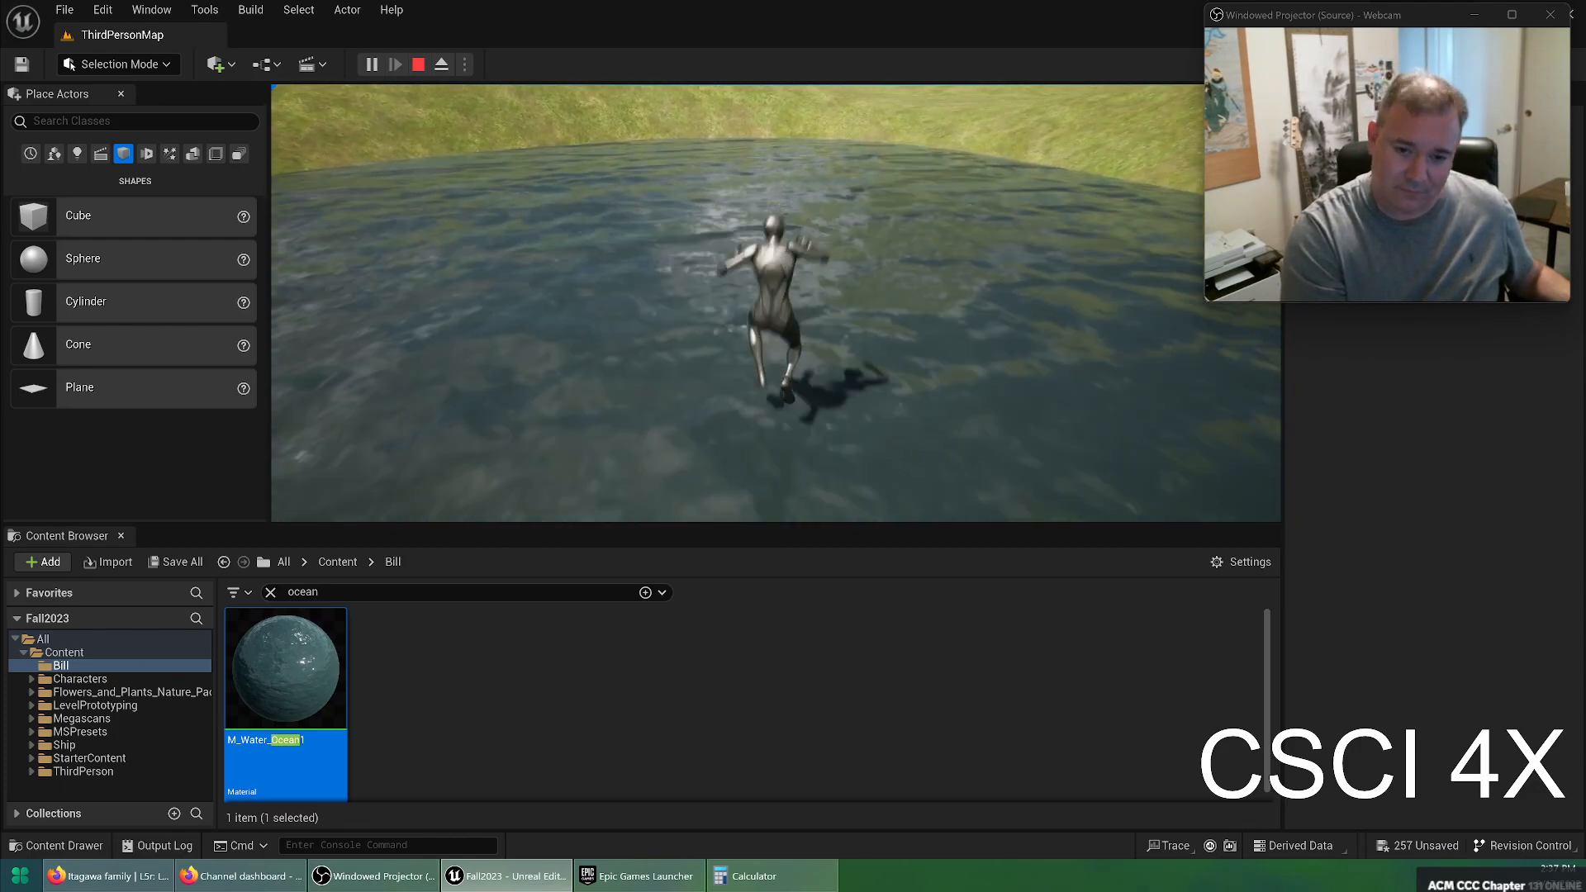
# Jump and run the character back and forth across the water and up onto the bank, and end the play session
pyautogui.press('space')
pyautogui.press('space')
pyautogui.press('space')
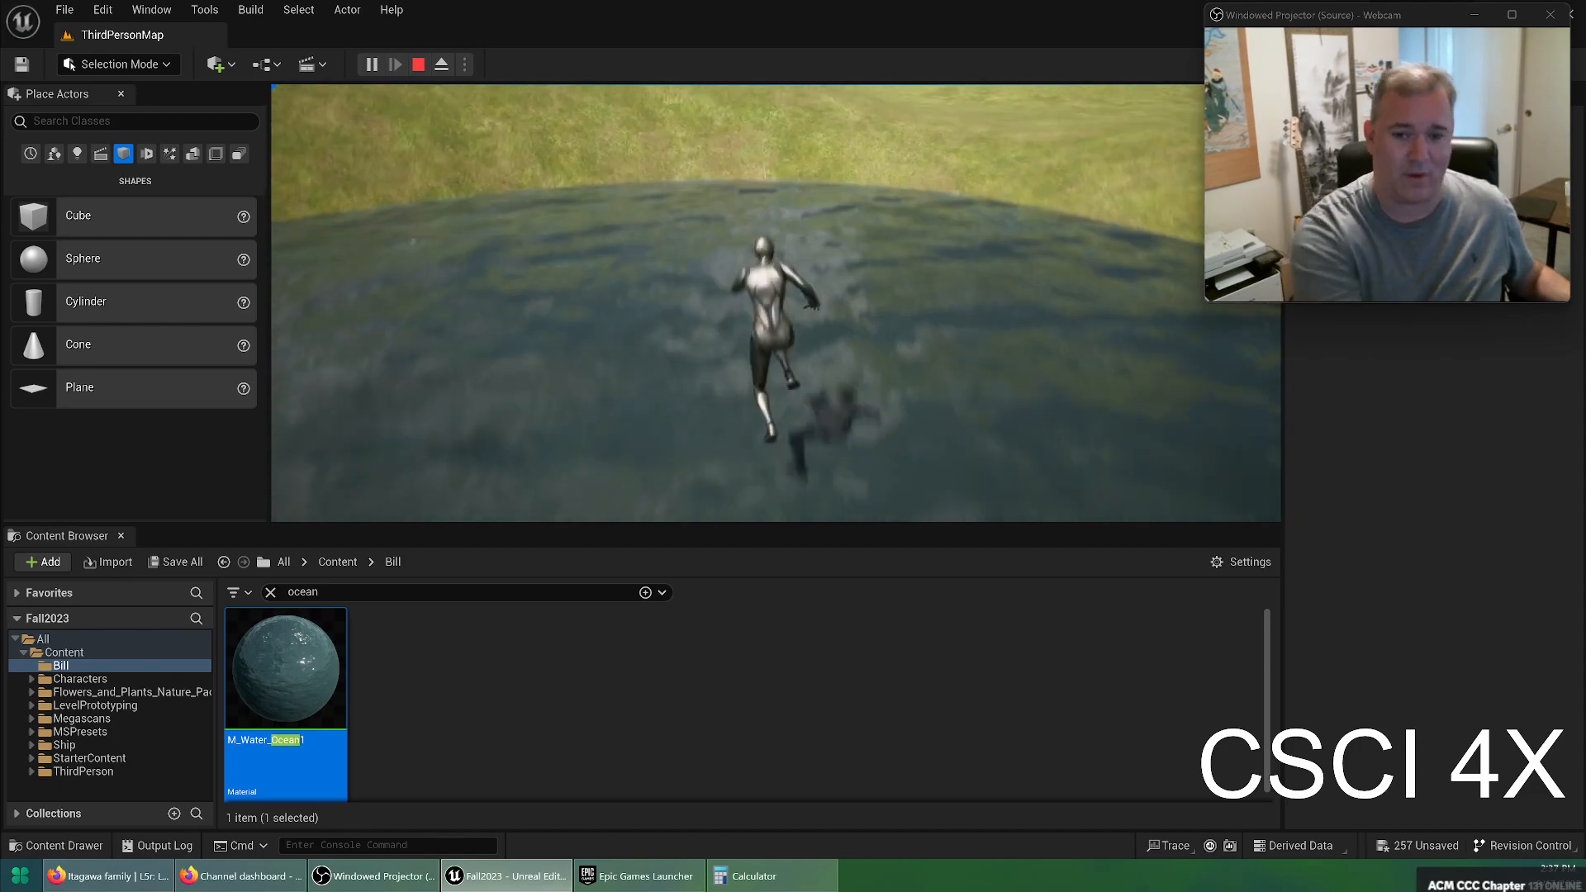
pyautogui.press('space')
pyautogui.press('space')
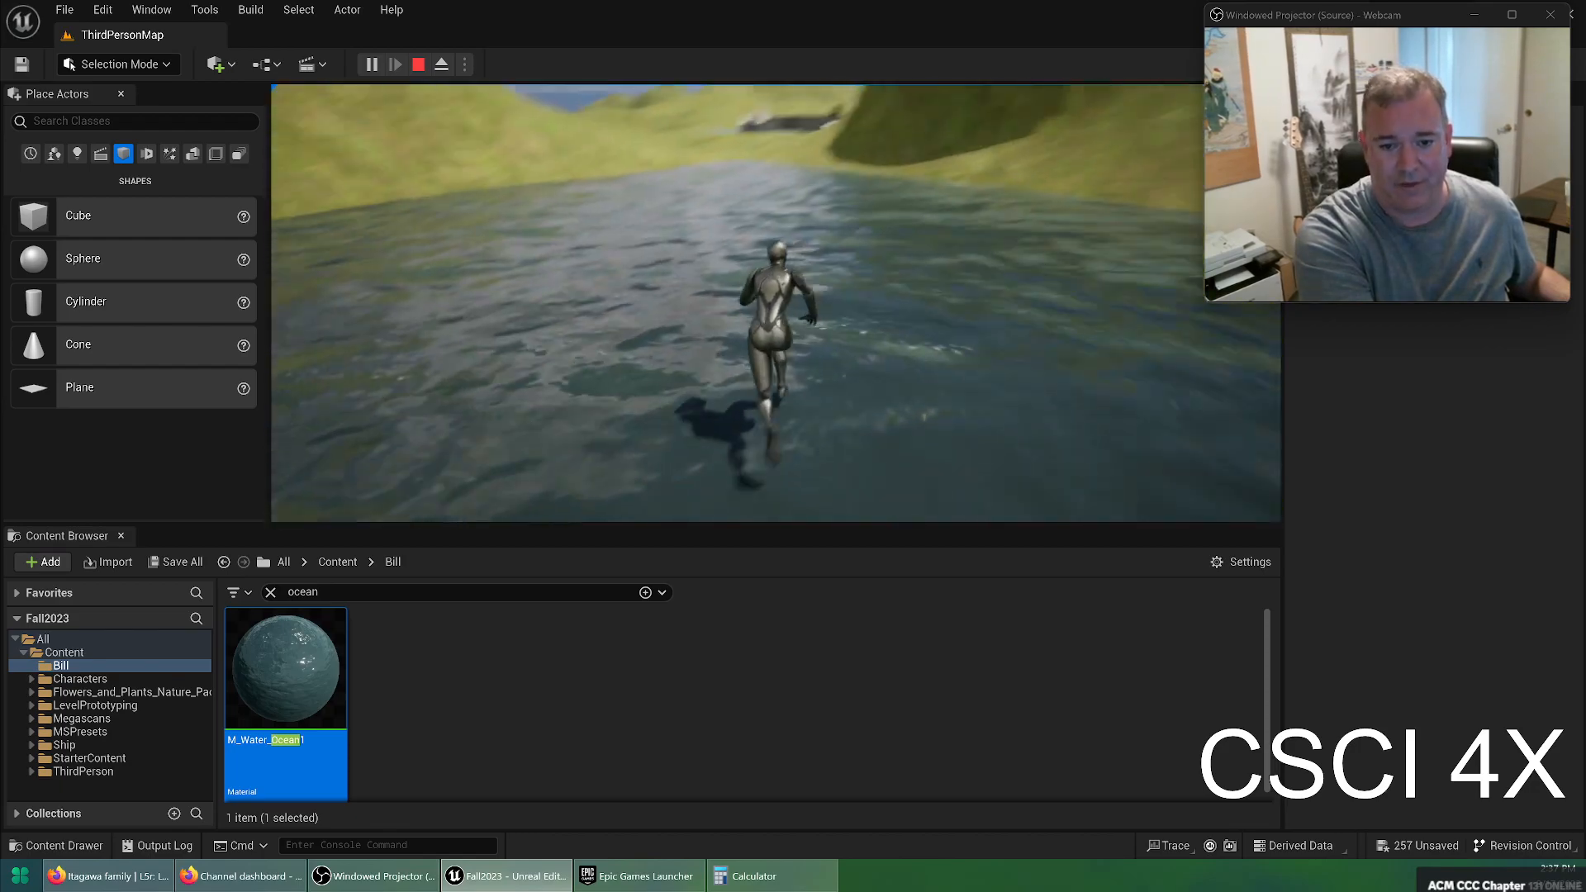
pyautogui.press('w')
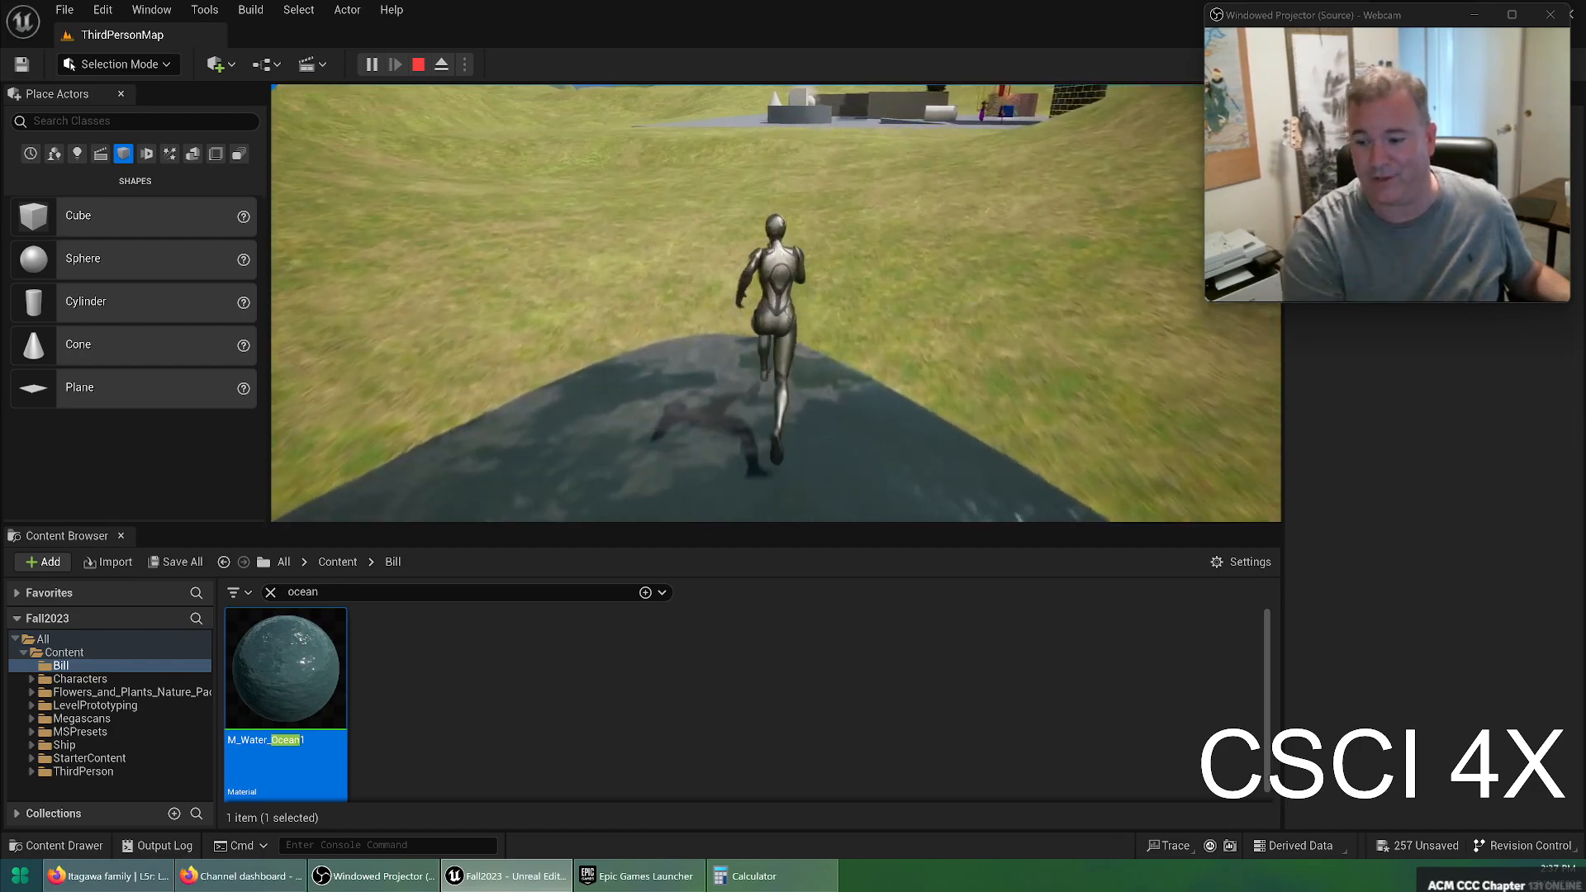
pyautogui.press('w')
pyautogui.press('space')
pyautogui.press('space')
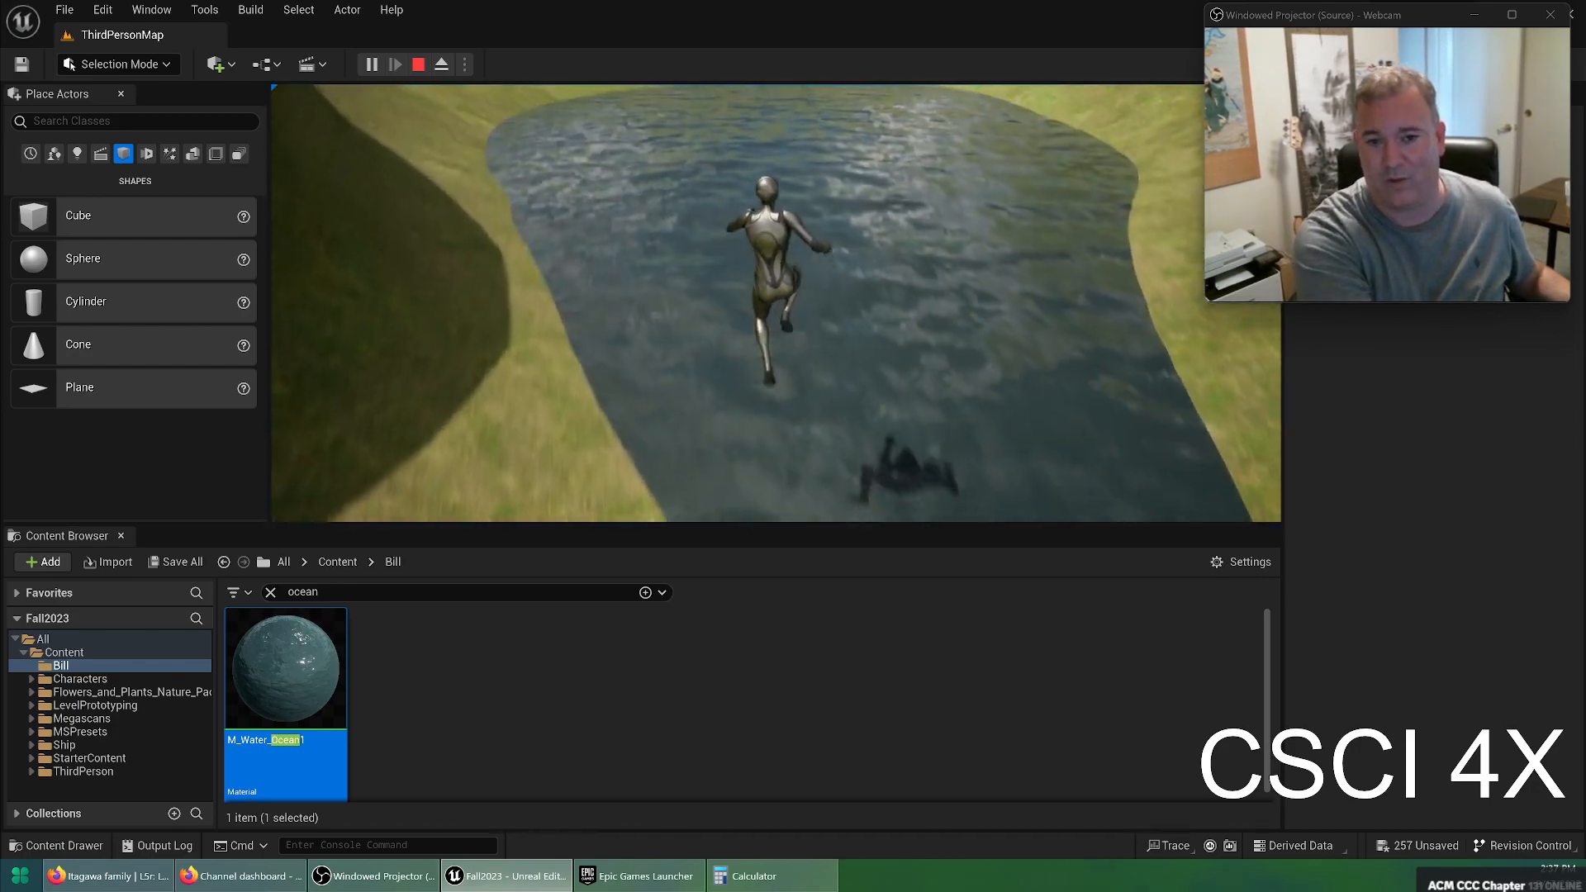
pyautogui.press('space')
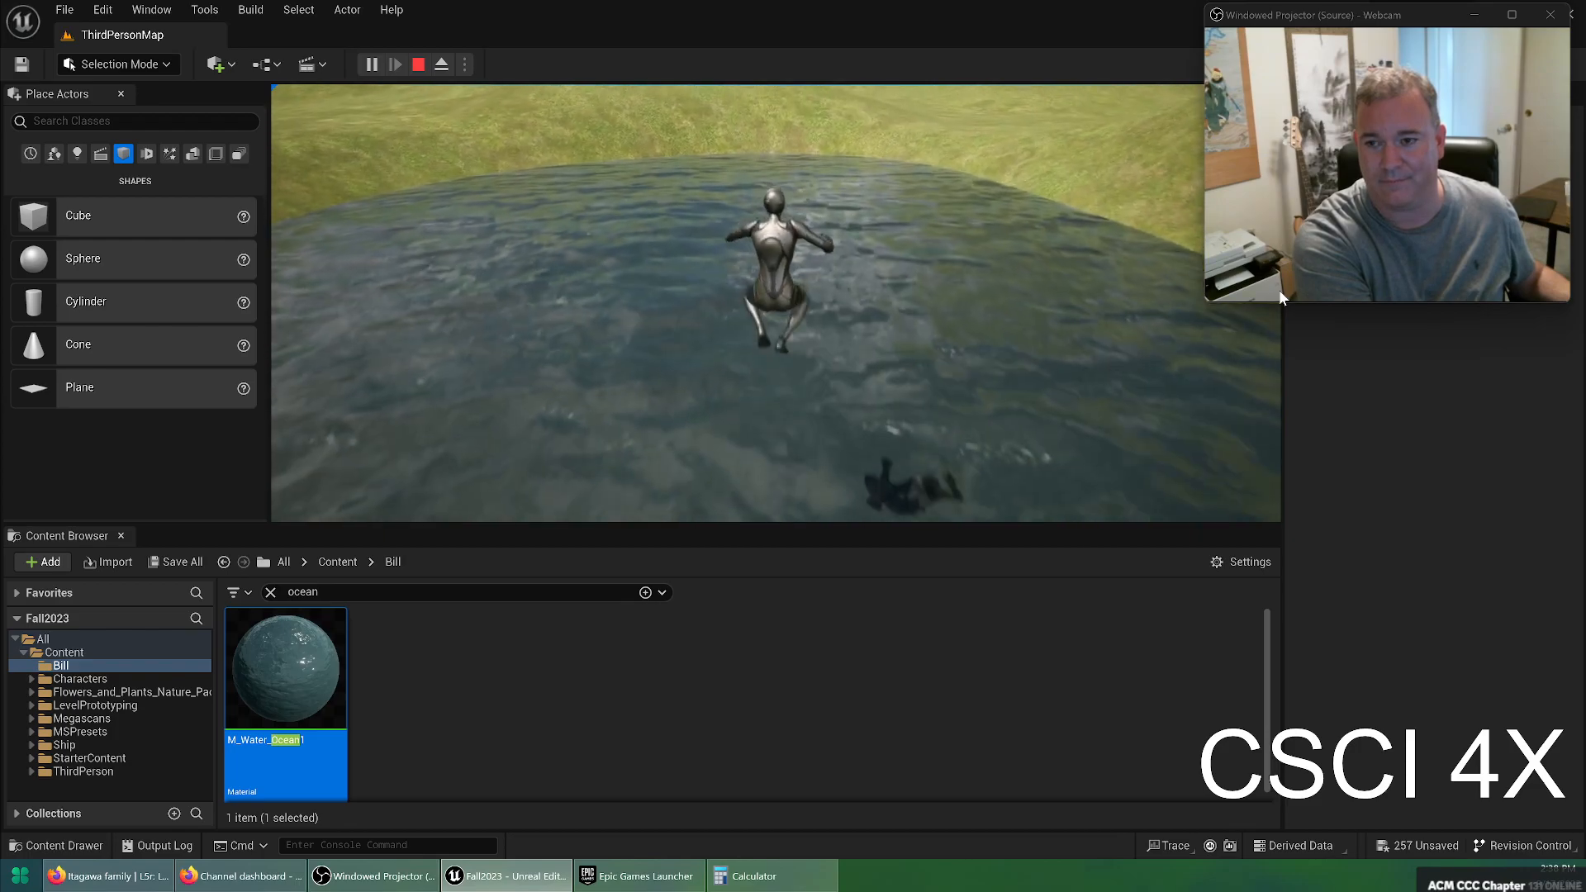
pyautogui.press('d')
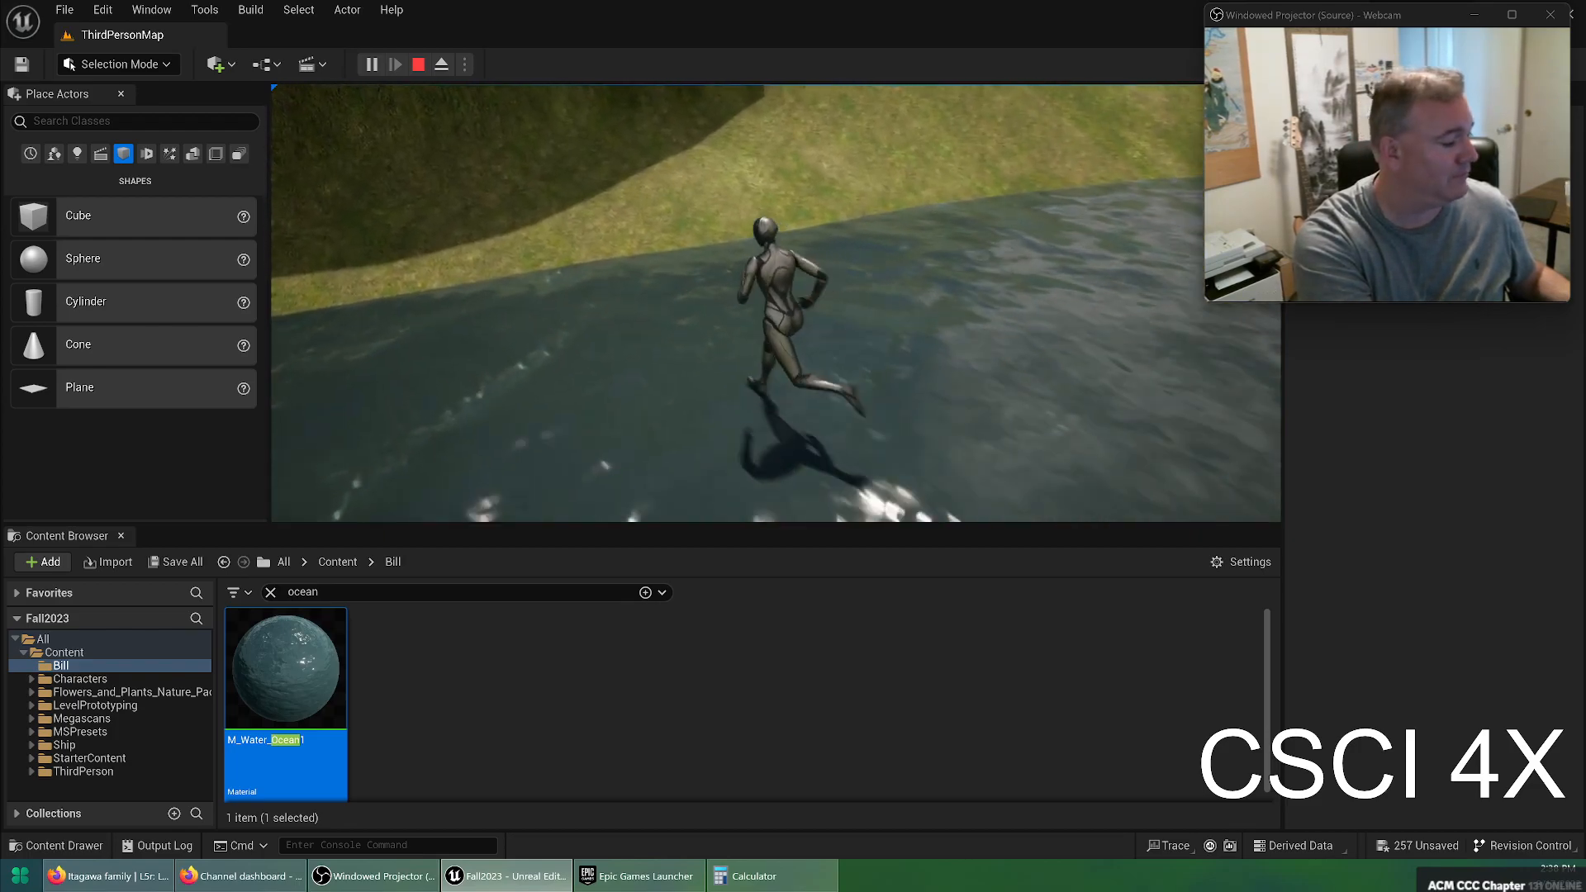
pyautogui.press('w')
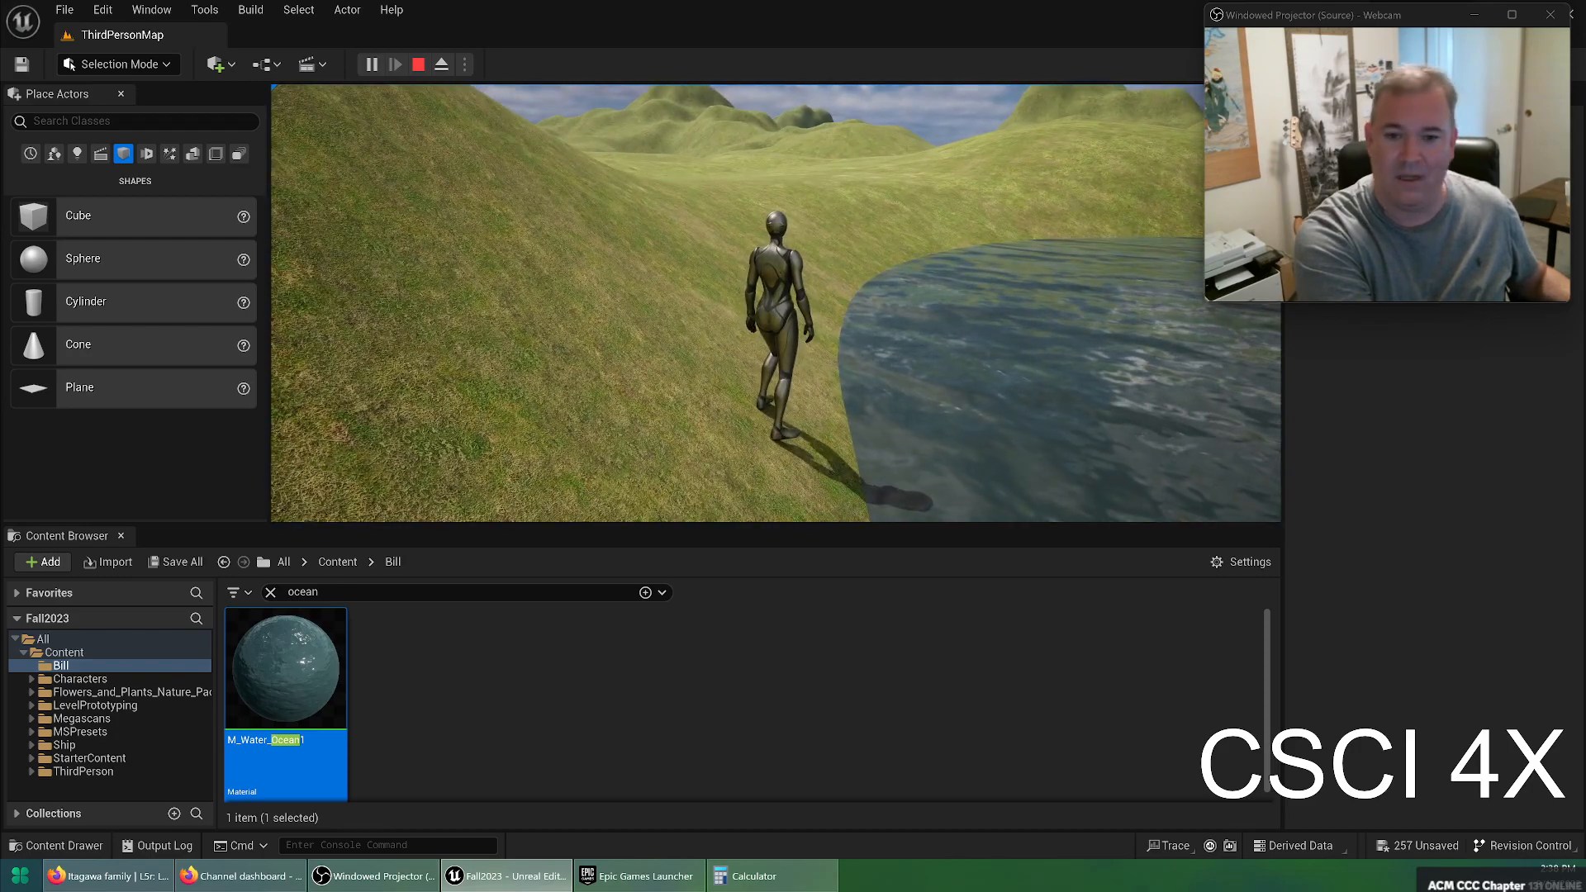
pyautogui.press('Escape')
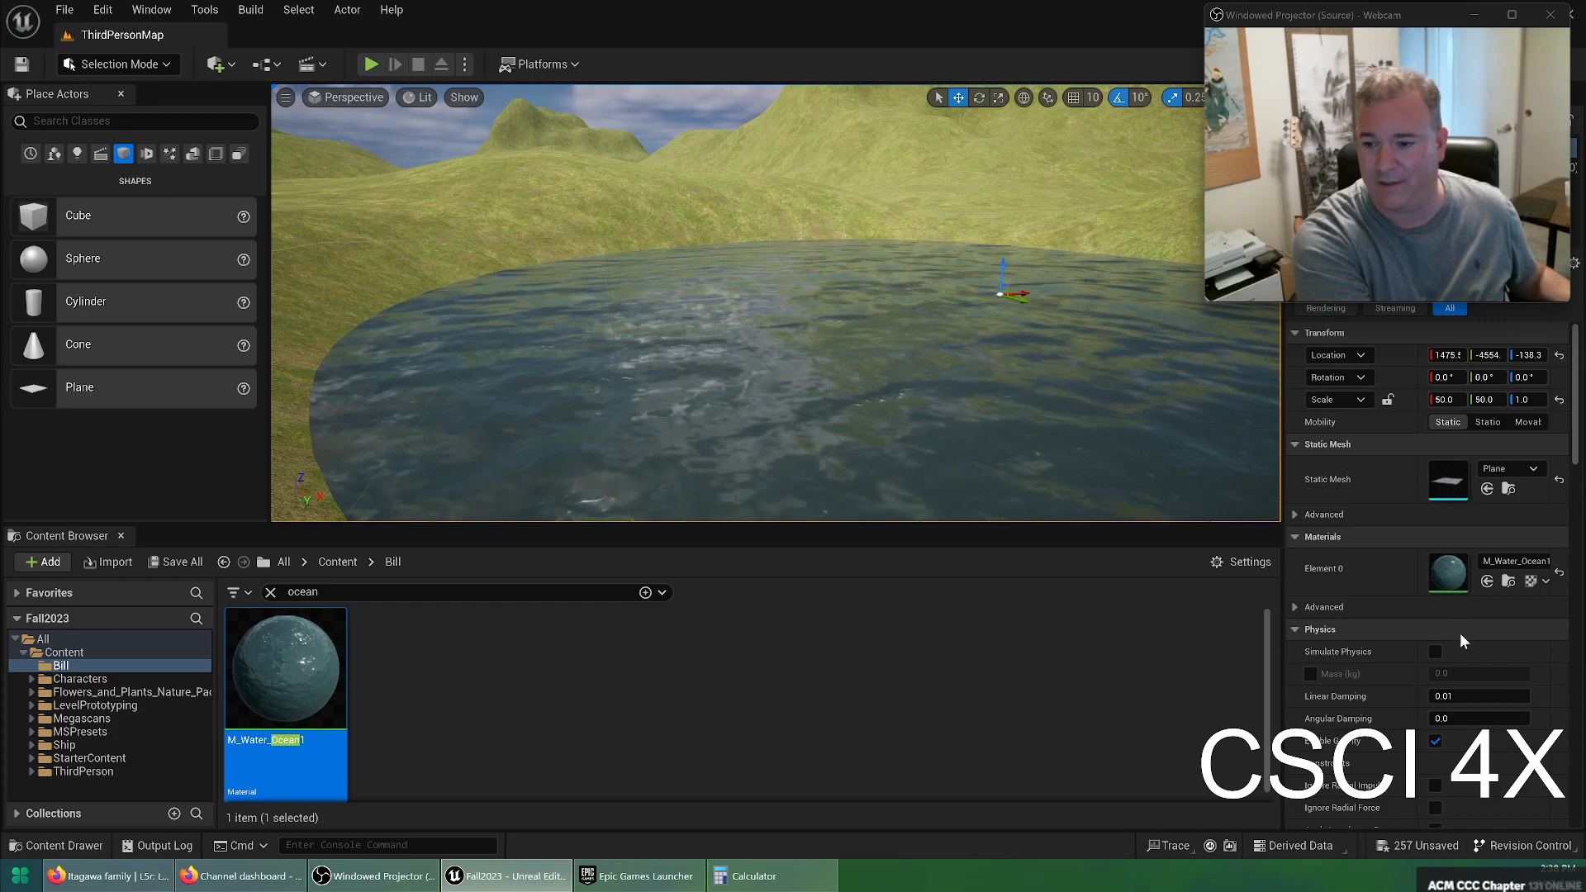
# Set the basin water plane's Collision Presets to NoCollision
pyautogui.scroll(-5, 1461, 633)
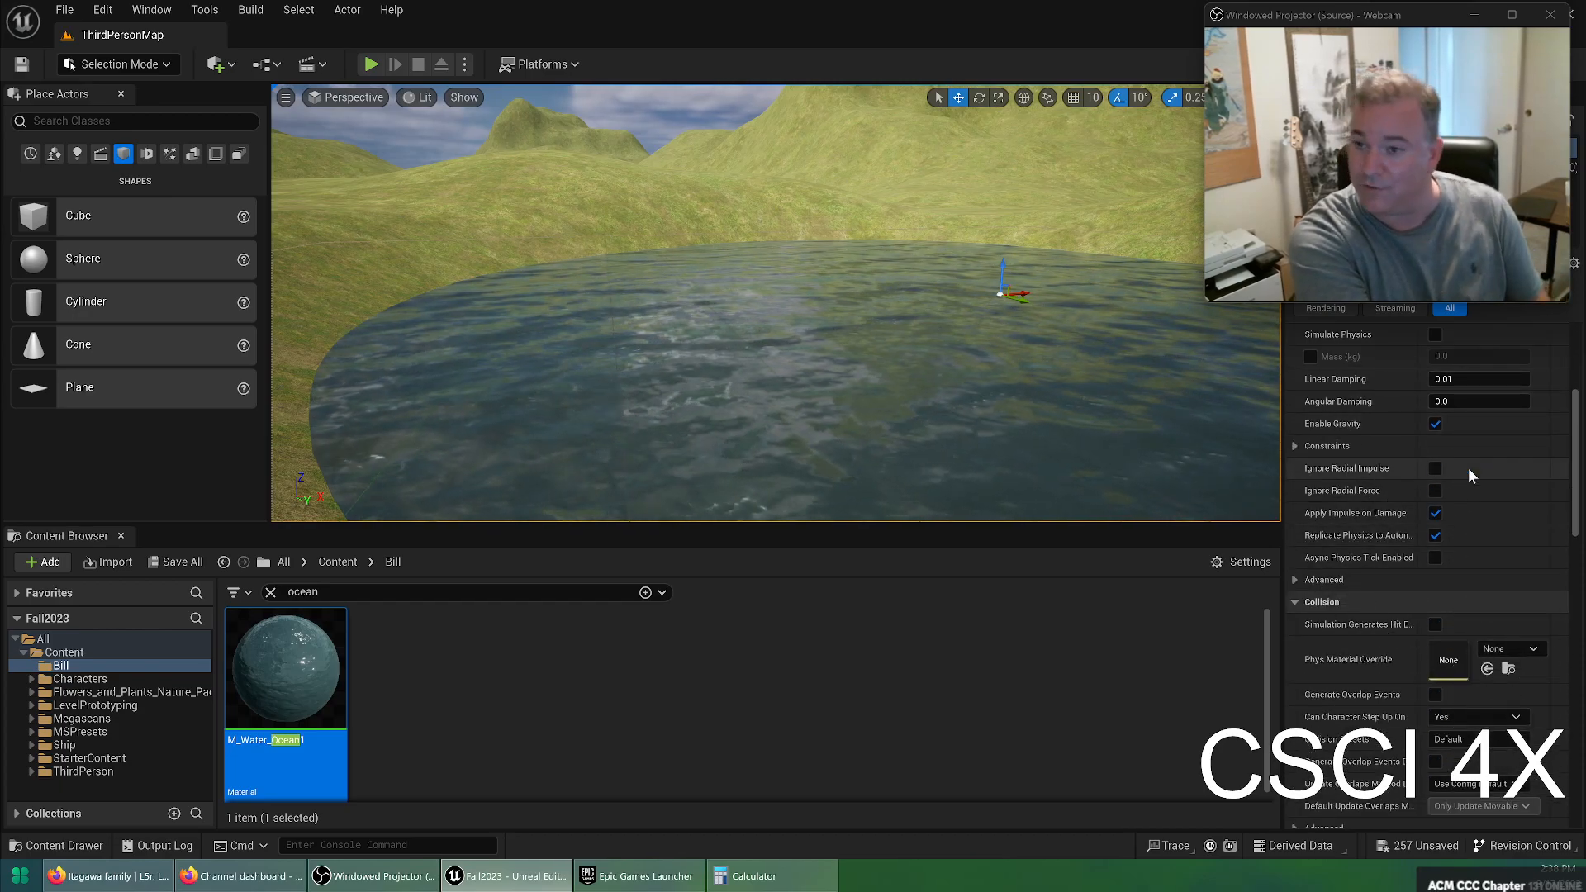
pyautogui.scroll(2, 1469, 468)
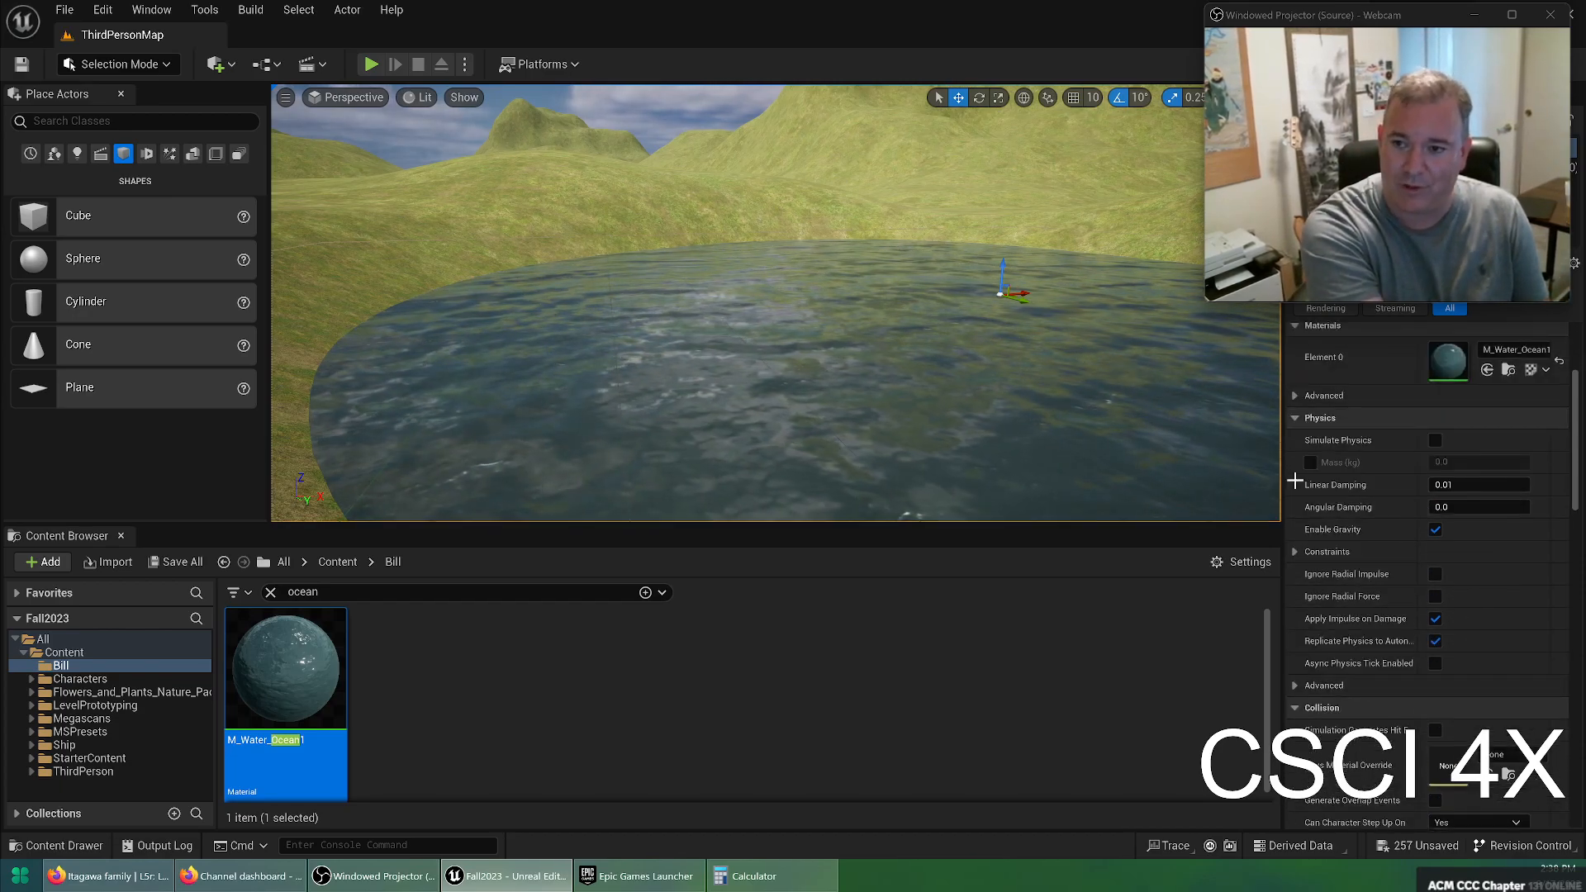
pyautogui.scroll(-3, 1465, 543)
pyautogui.moveTo(1407, 30)
pyautogui.mouseDown()
pyautogui.moveTo(1029, 93)
pyautogui.moveTo(1401, 50)
pyautogui.moveTo(1388, 28)
pyautogui.mouseUp()
pyautogui.scroll(-2, 1386, 573)
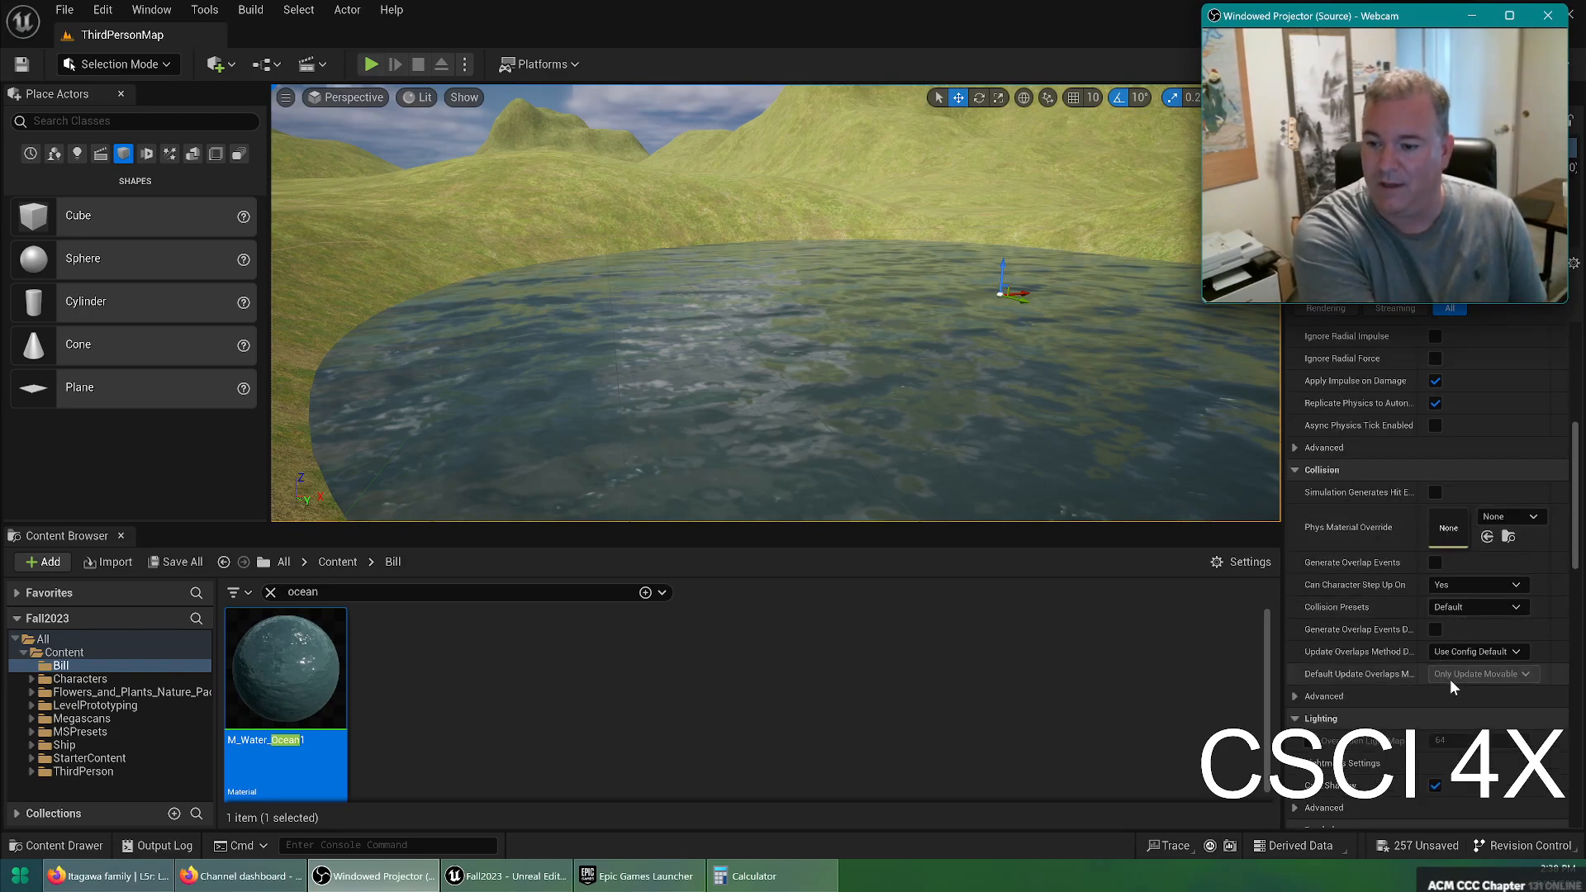
pyautogui.scroll(-1, 1475, 578)
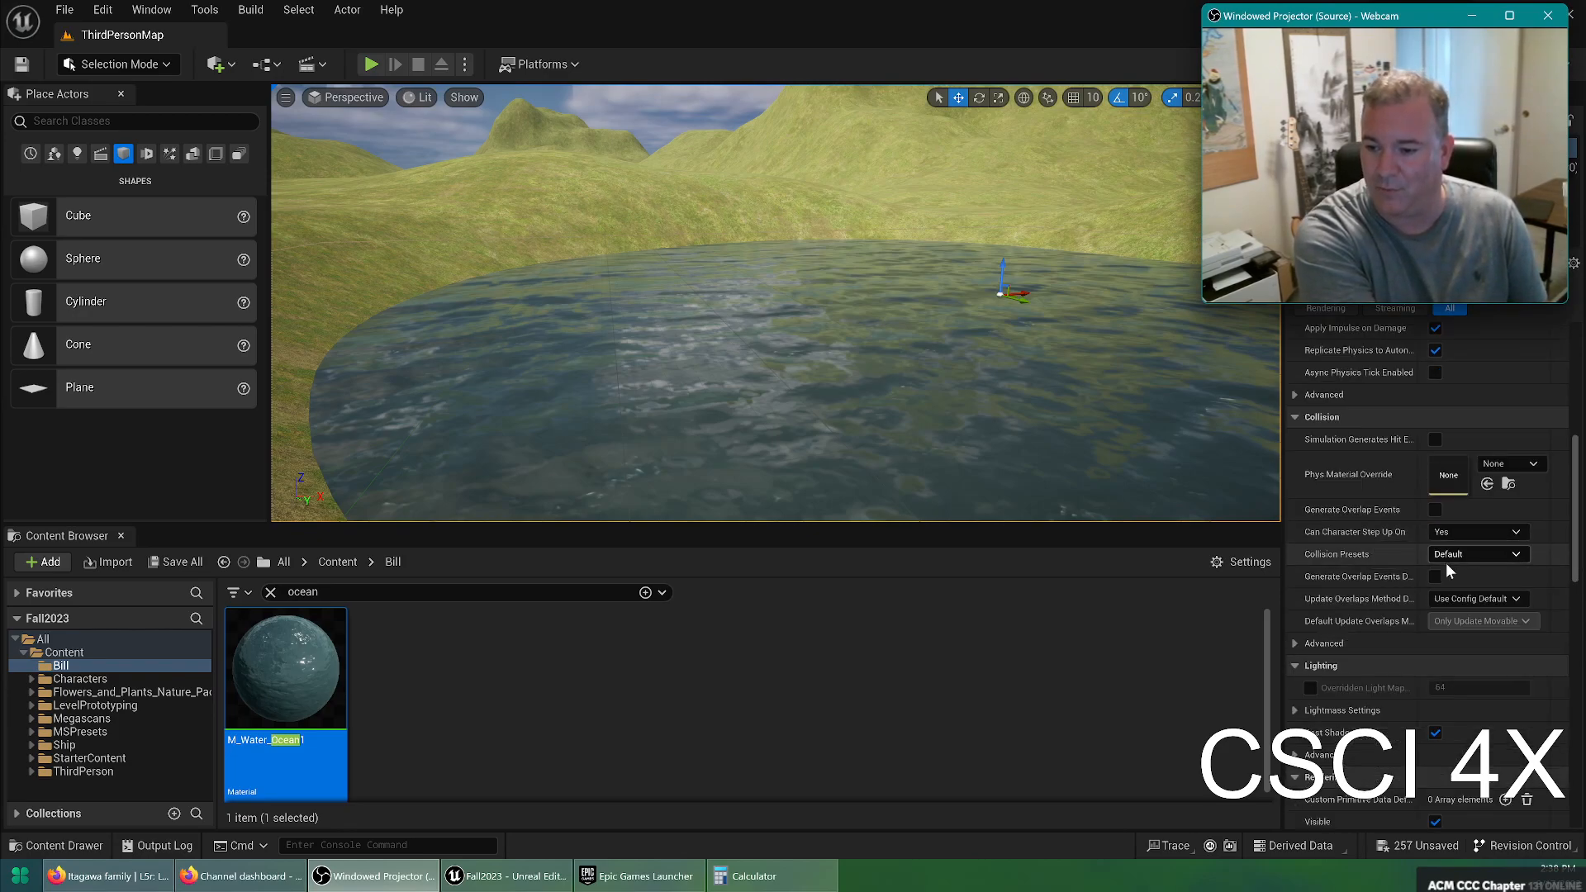
pyautogui.click(1459, 555)
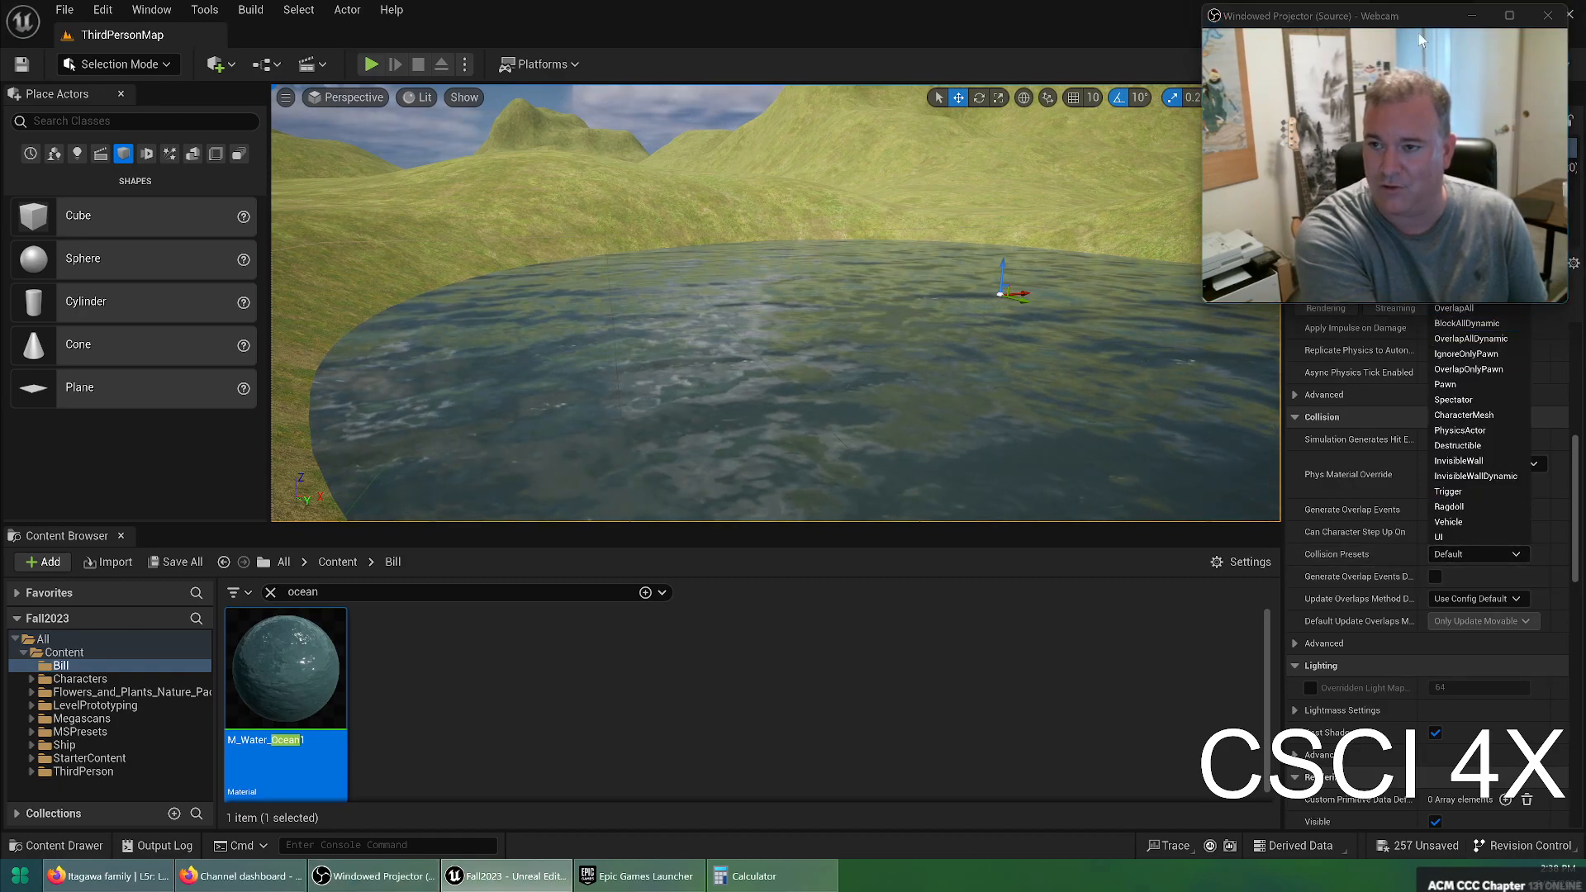
pyautogui.moveTo(1420, 16); pyautogui.dragTo(1181, 93)
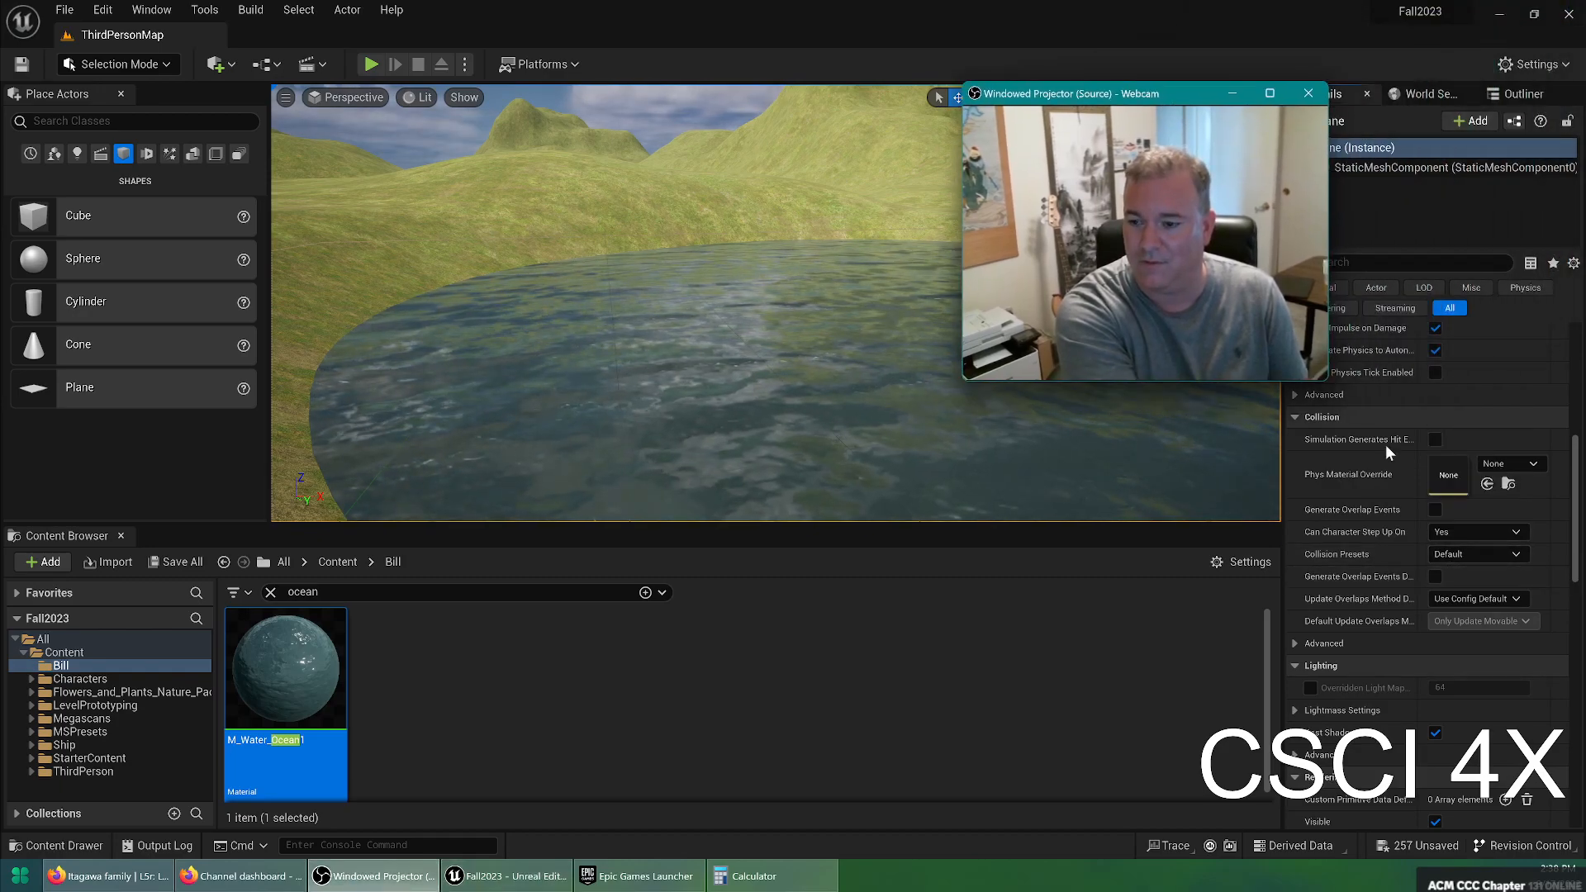
pyautogui.click(1471, 554)
pyautogui.click(1487, 280)
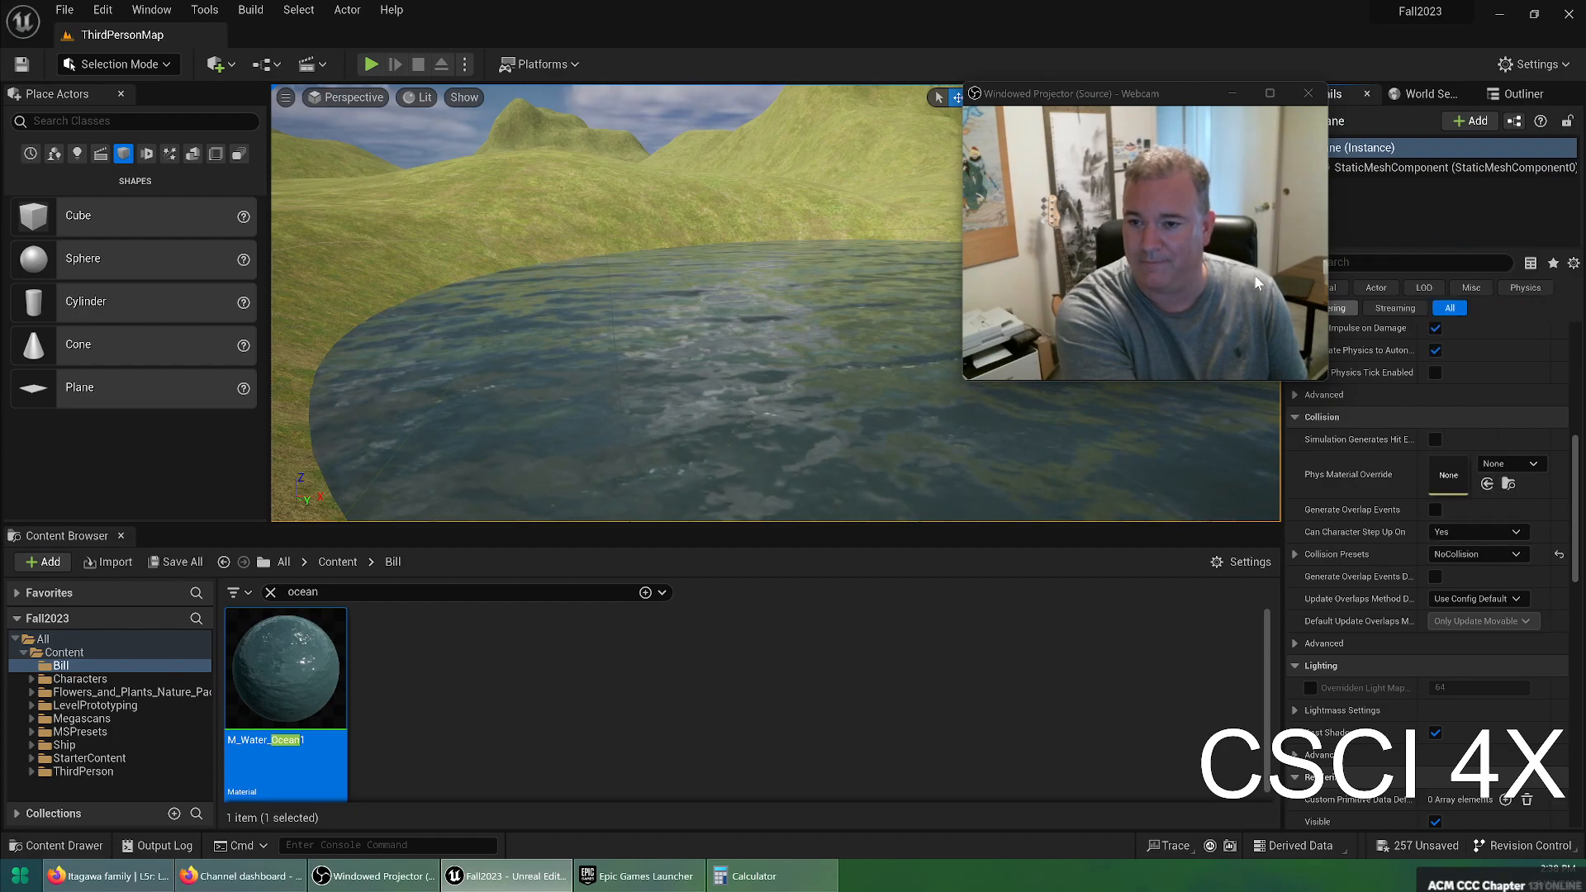
pyautogui.moveTo(1187, 95); pyautogui.dragTo(1404, 79)
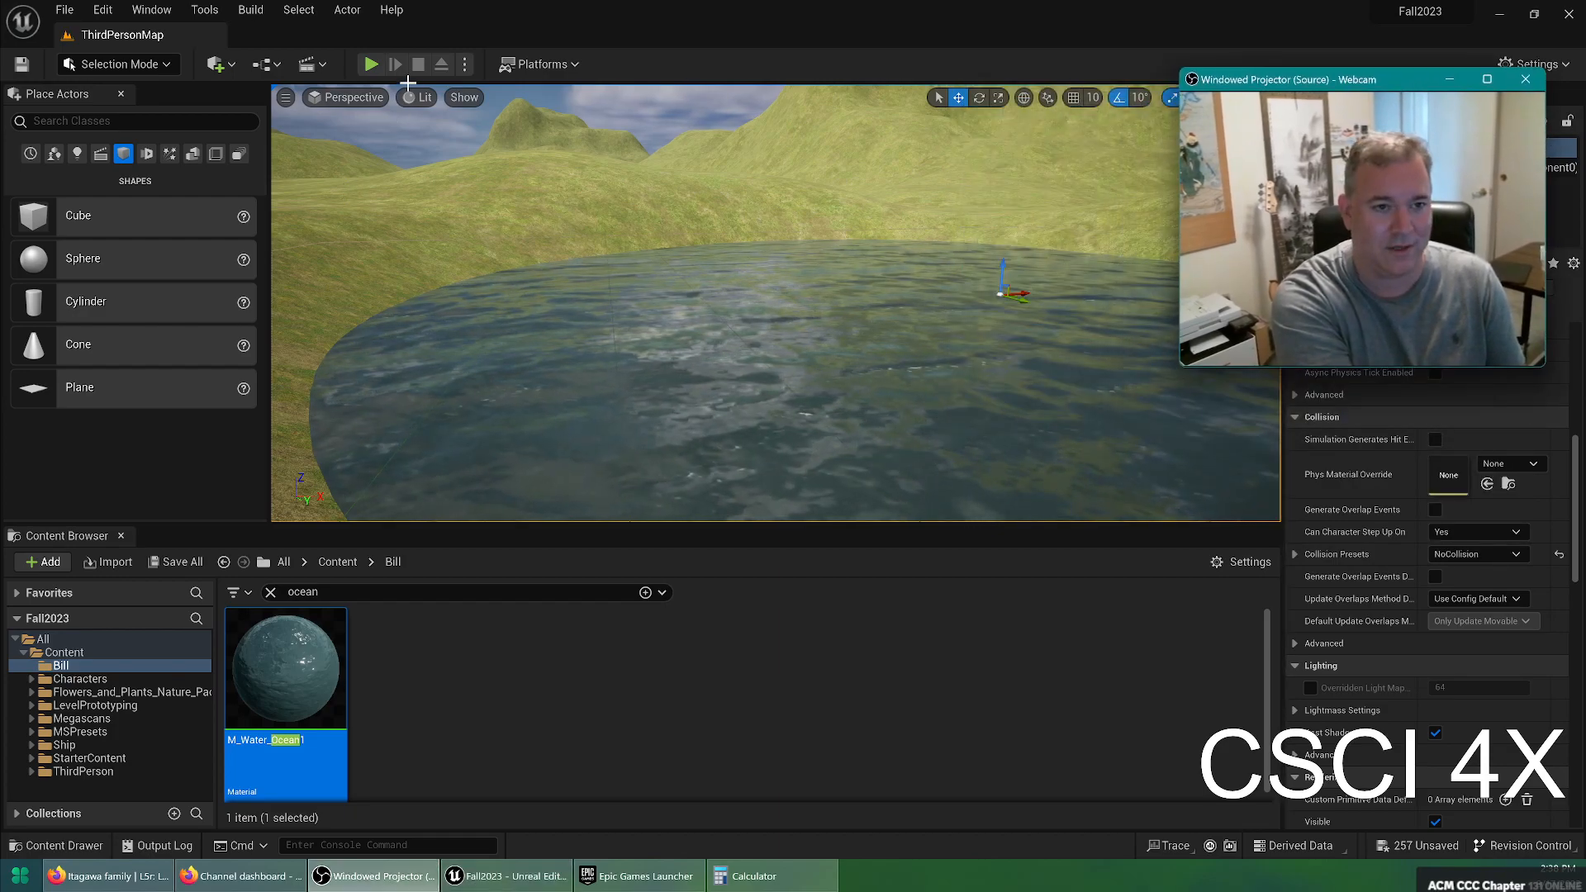
# Start a play-test and run the character from the starting platform down the grassy slope and into the basin's water
pyautogui.click(372, 65)
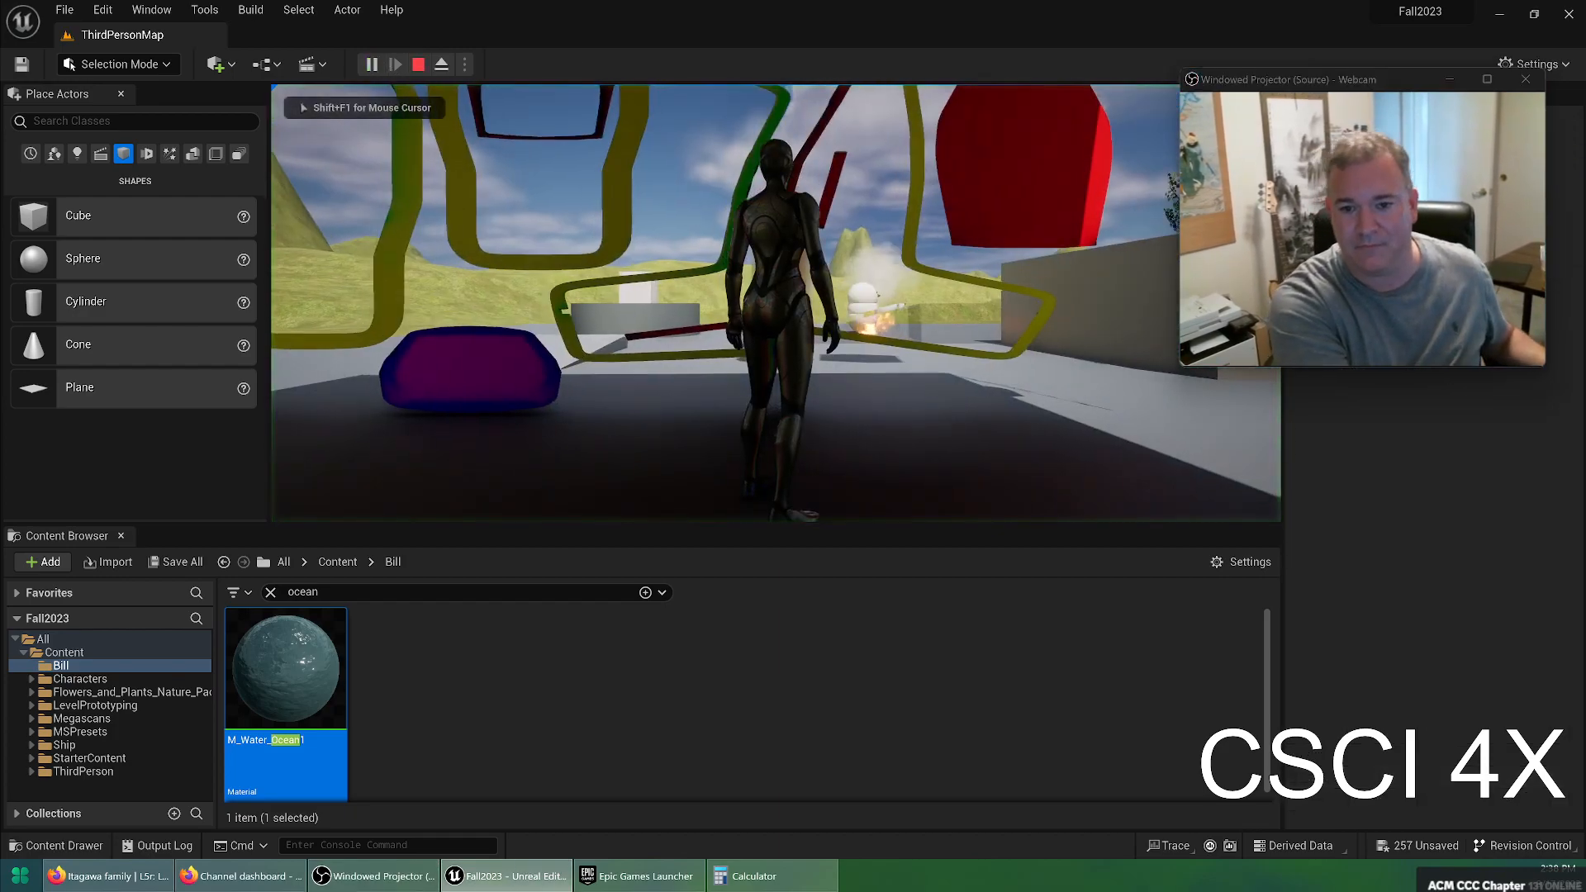
pyautogui.press('w')
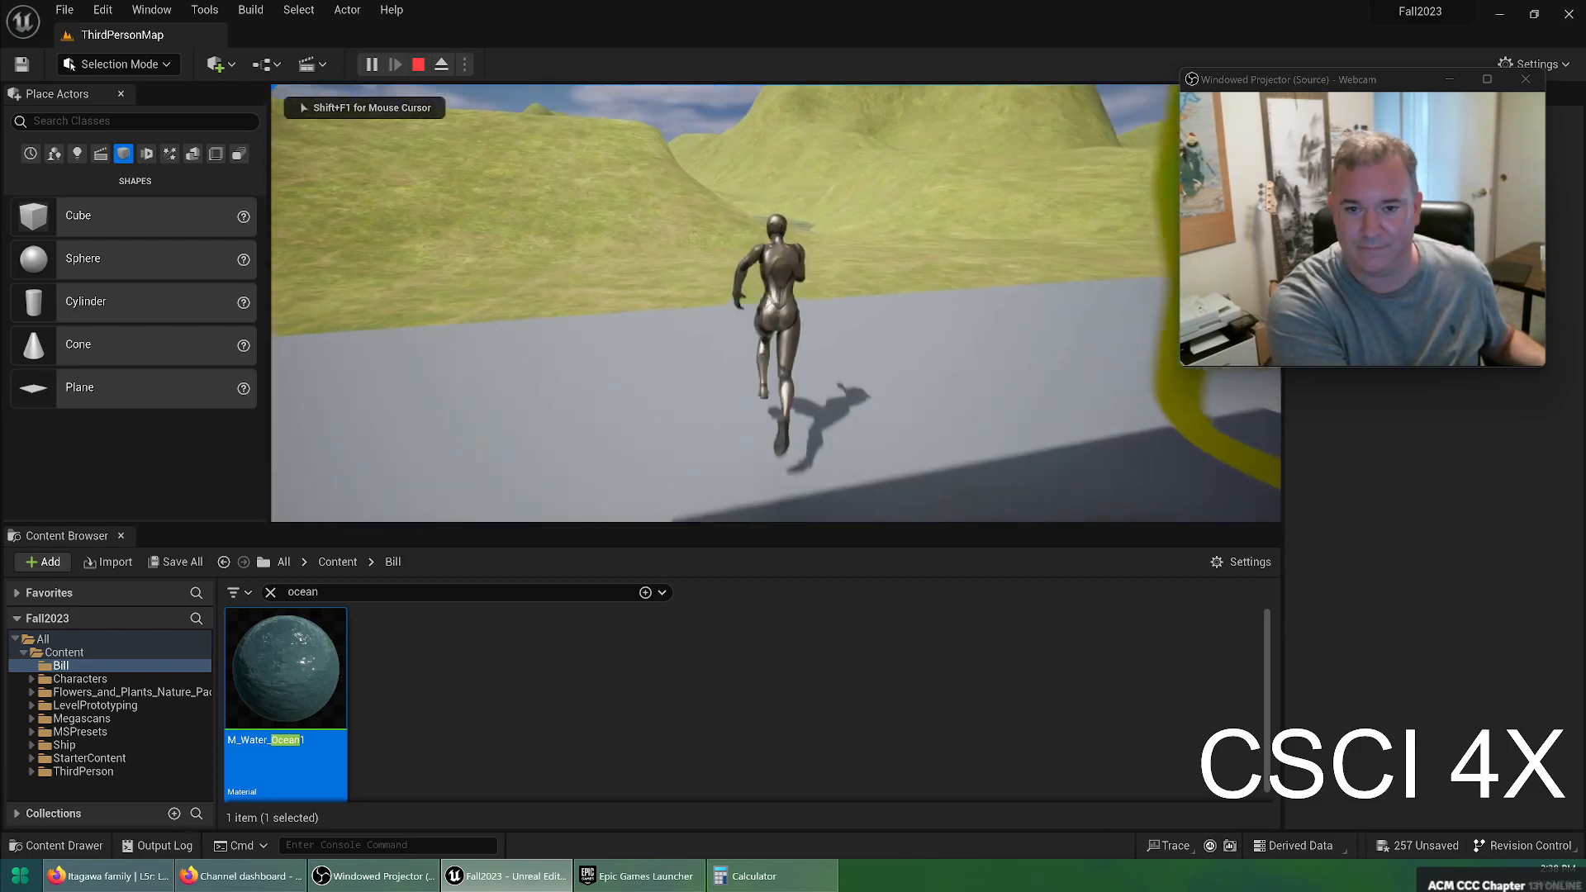
pyautogui.press('w')
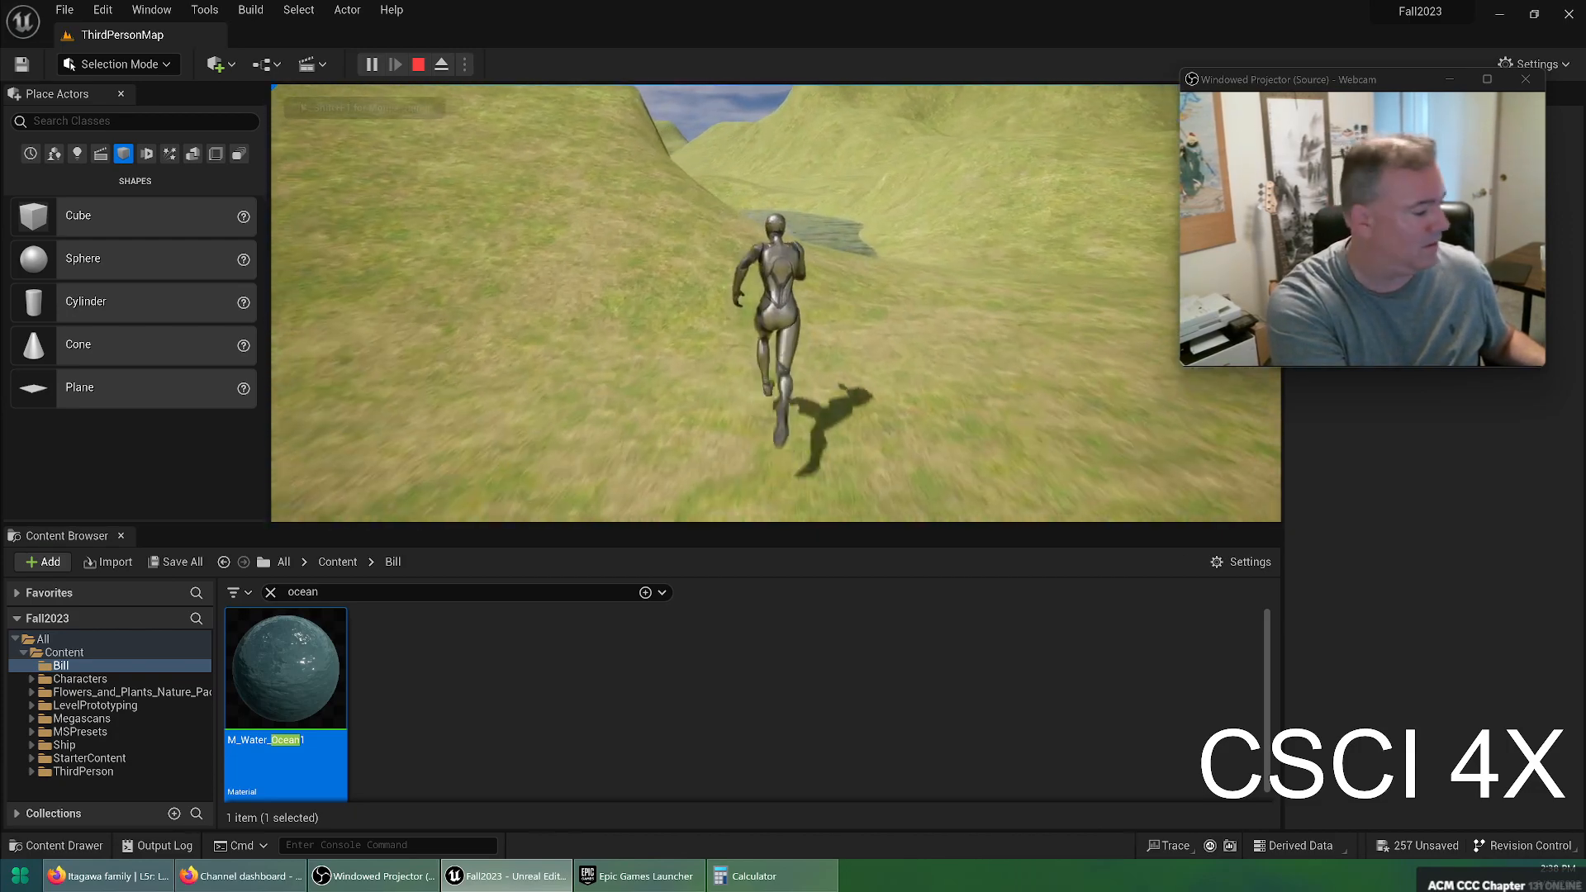
pyautogui.press('w')
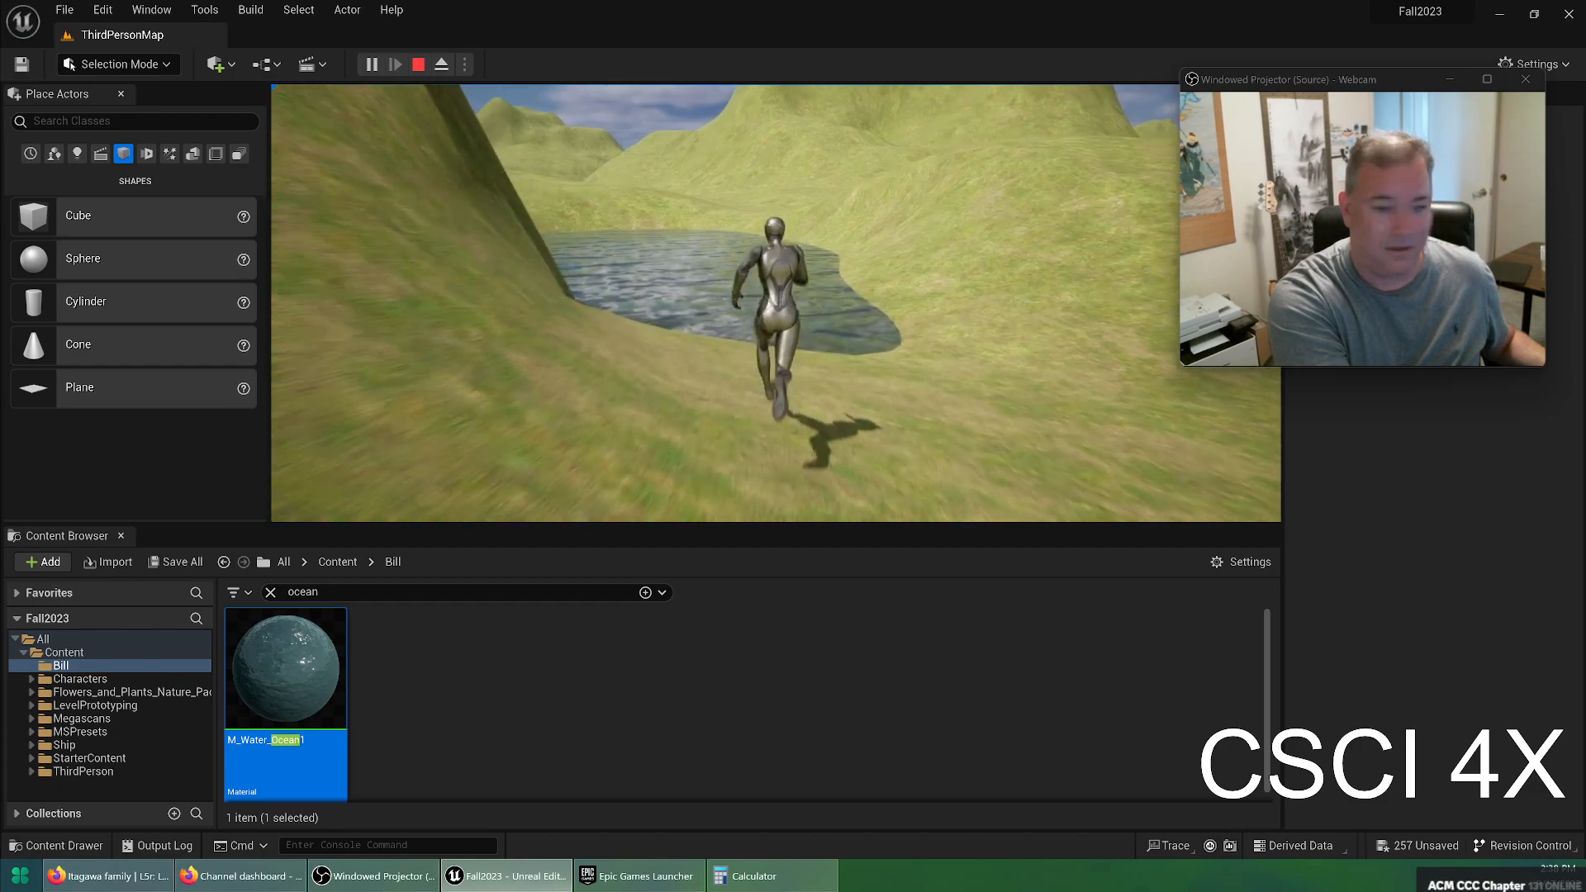
pyautogui.press('w')
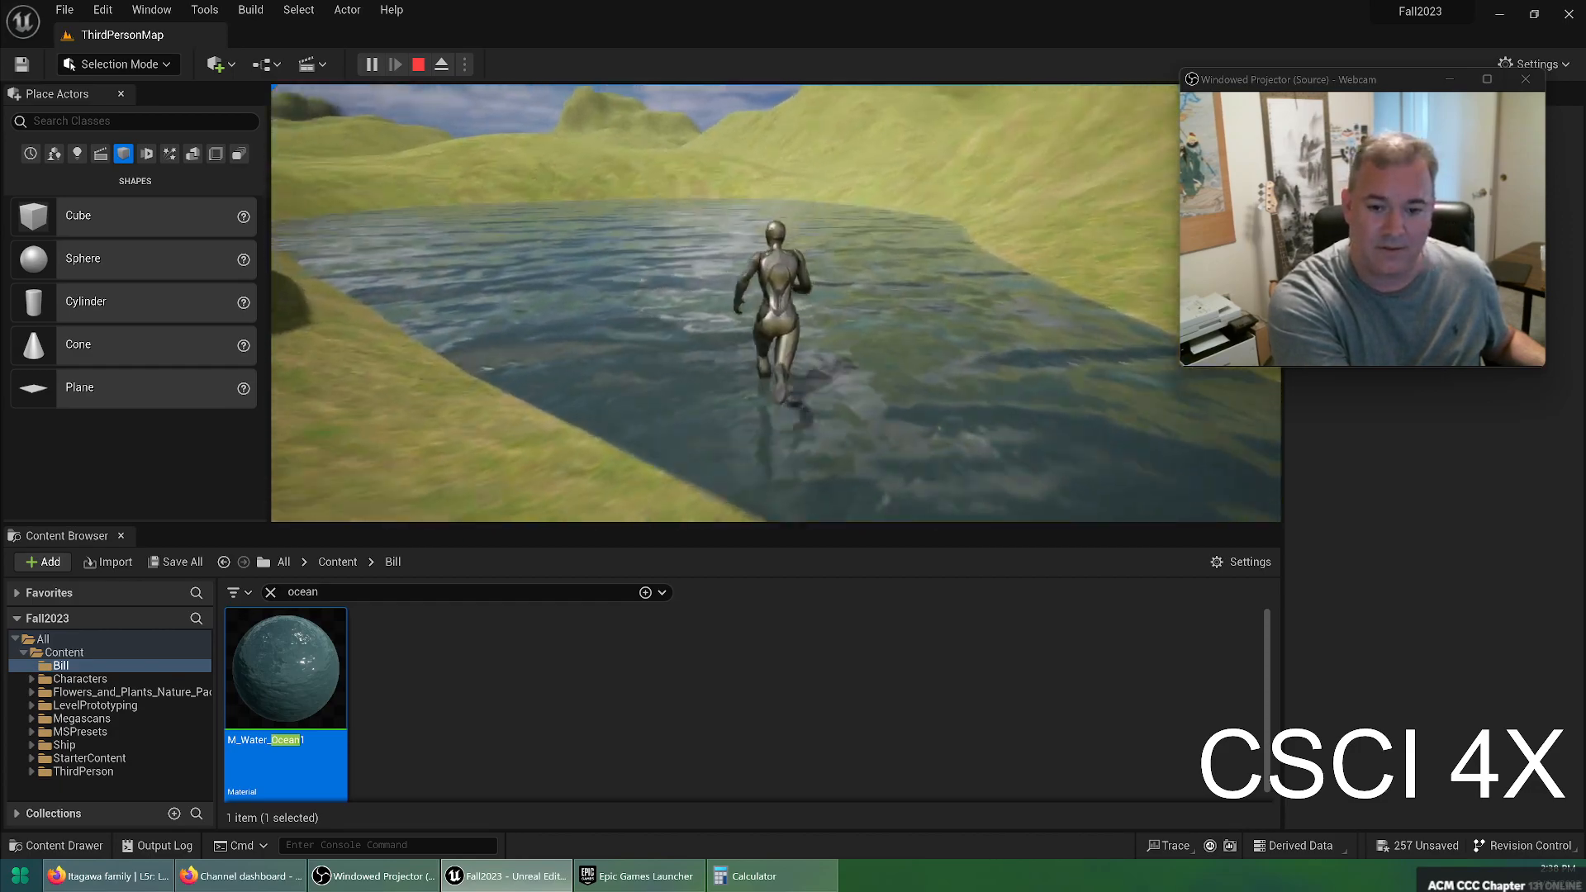
pyautogui.press('w')
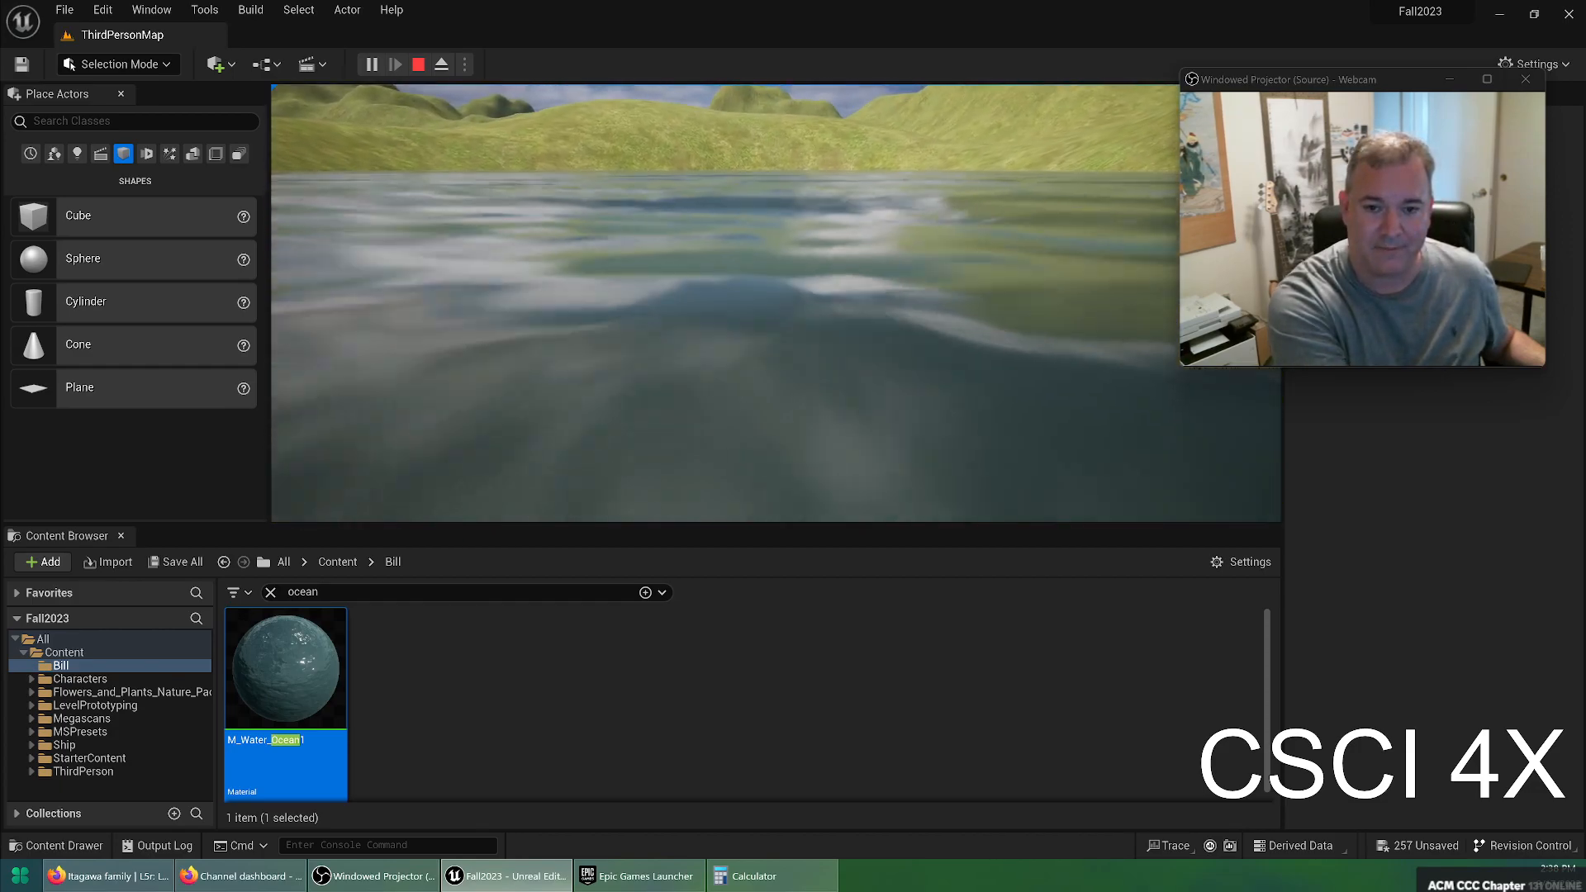
pyautogui.press('w')
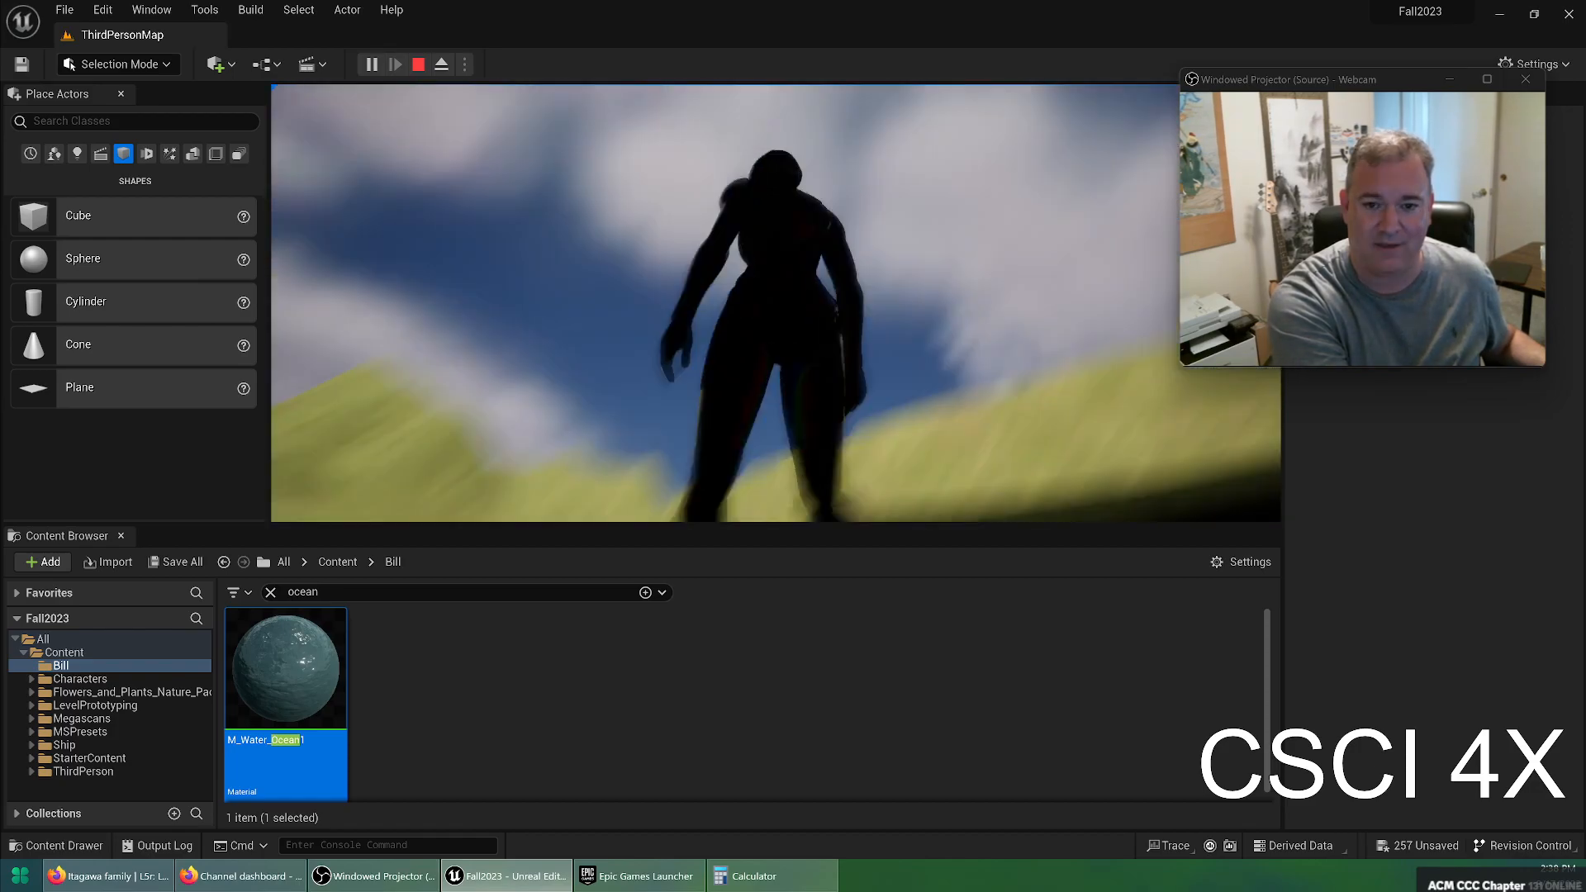
# Run the character along the submerged basin floor and shoreline, jump out onto the bank, and end the play session
pyautogui.press('w')
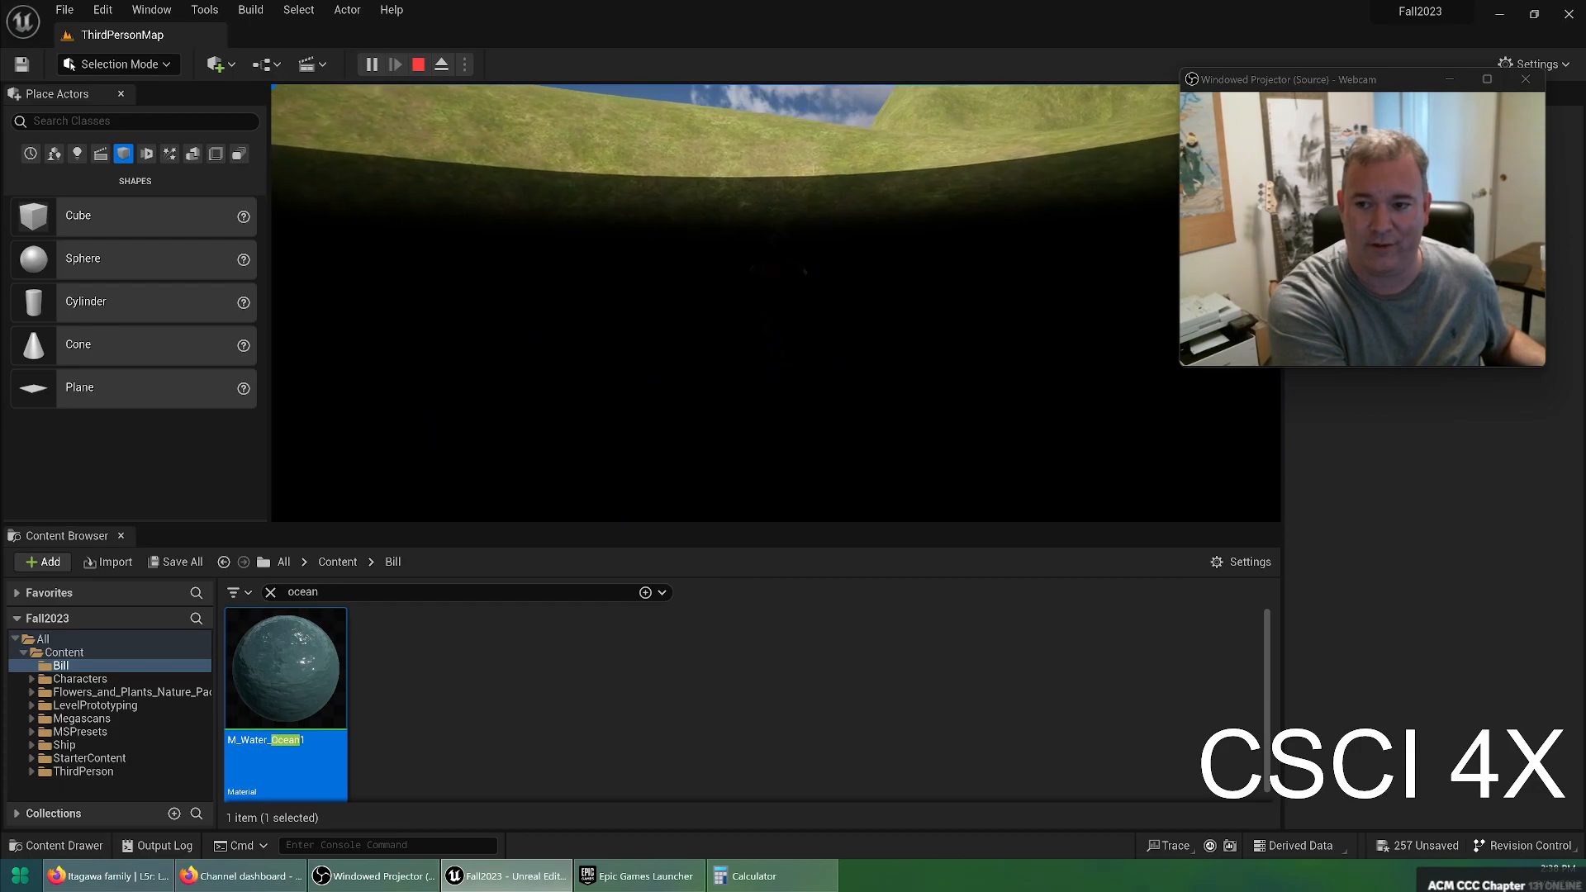
pyautogui.press('w')
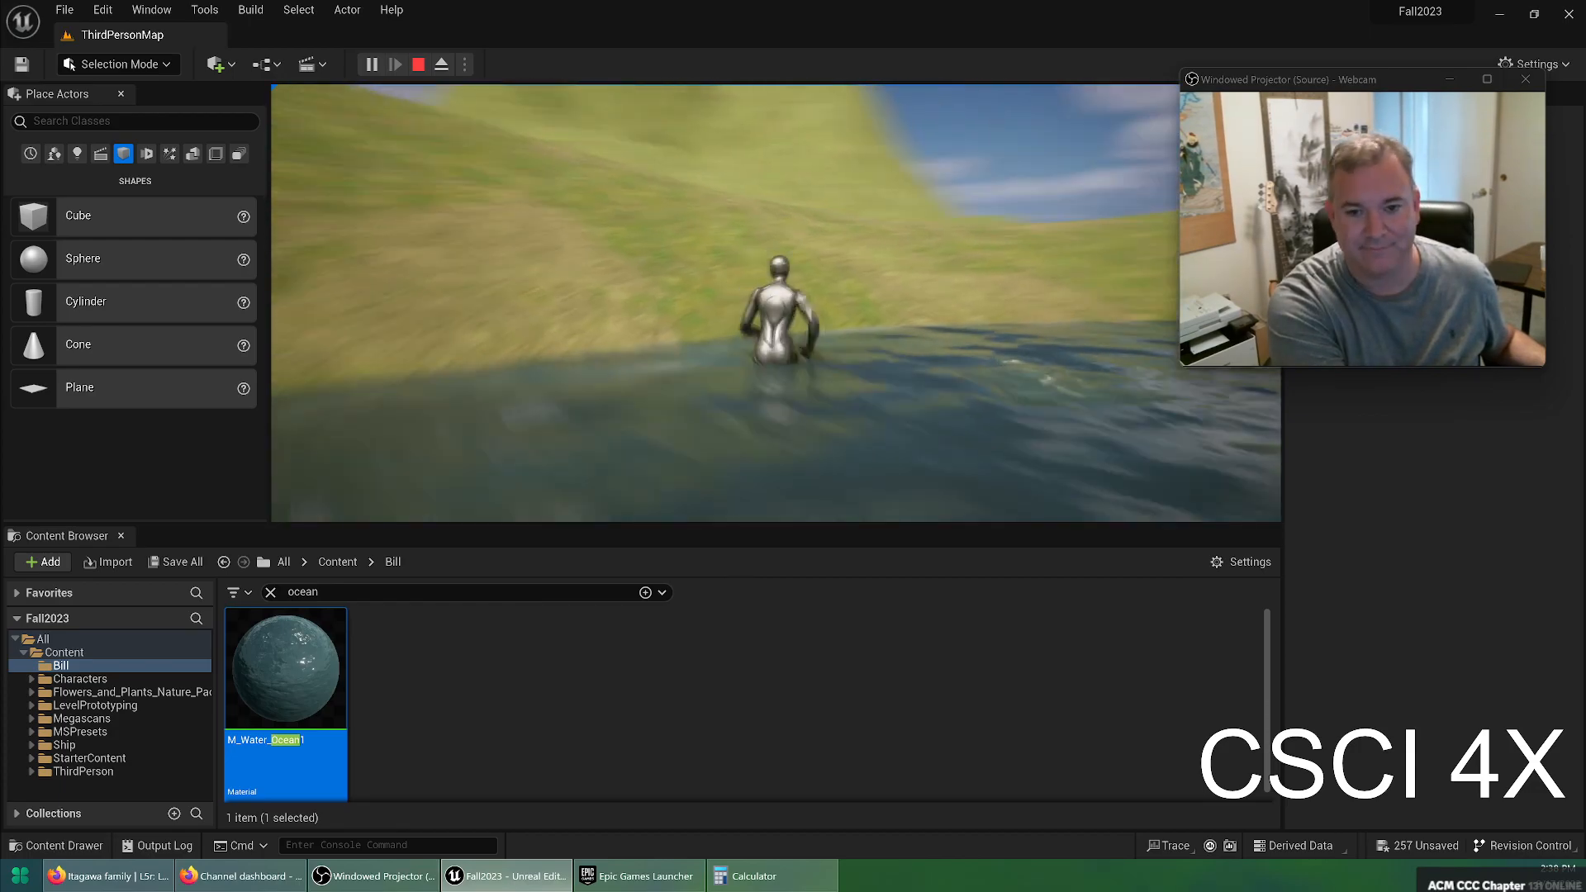
pyautogui.press('w')
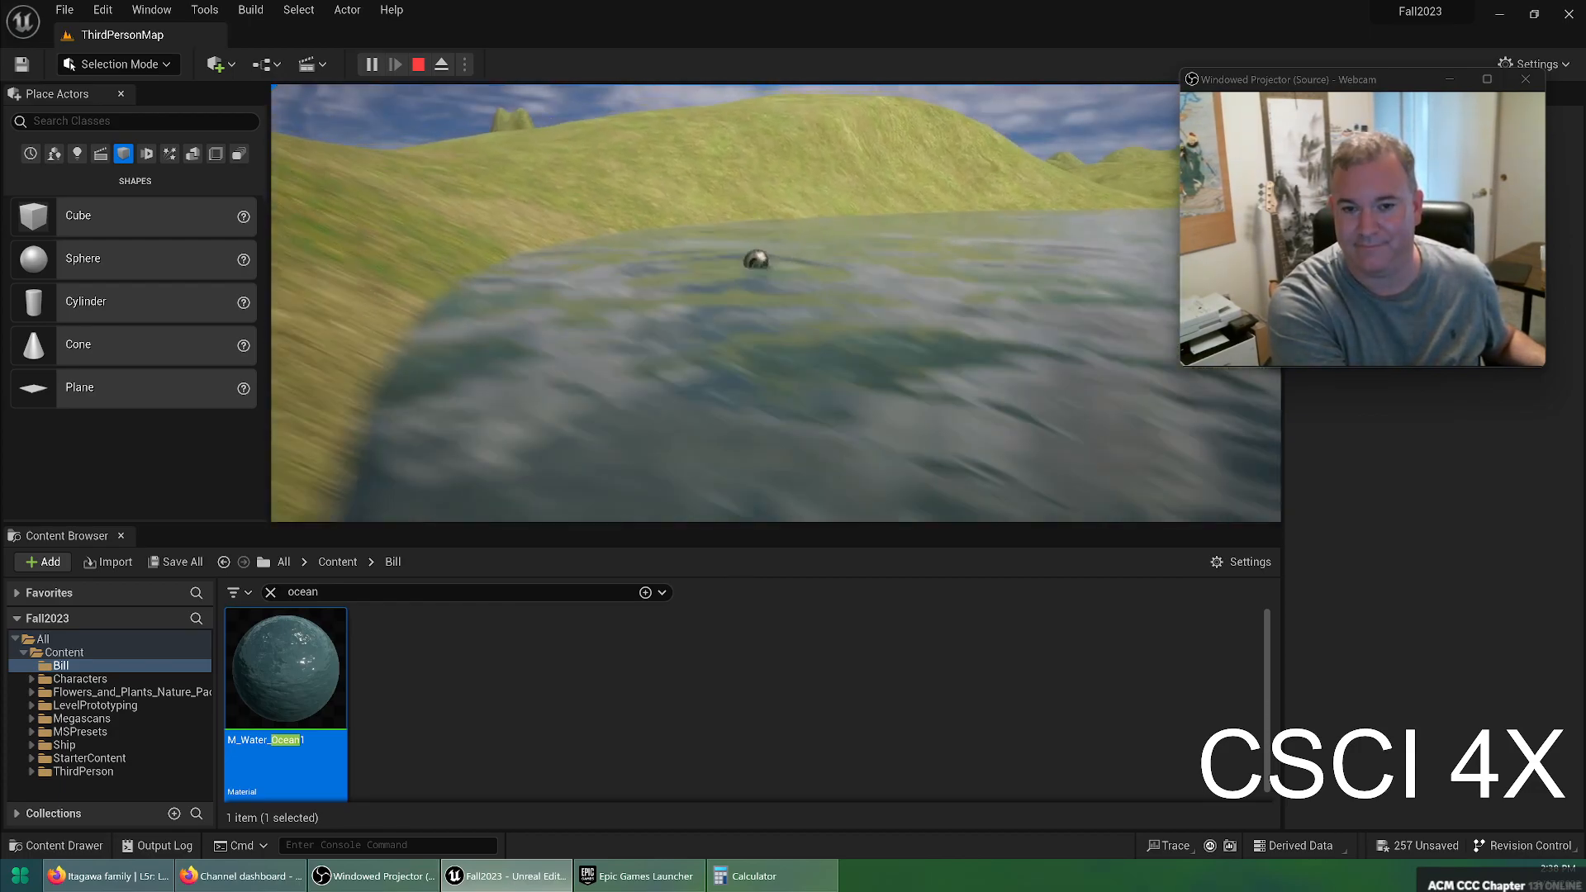
pyautogui.press('w')
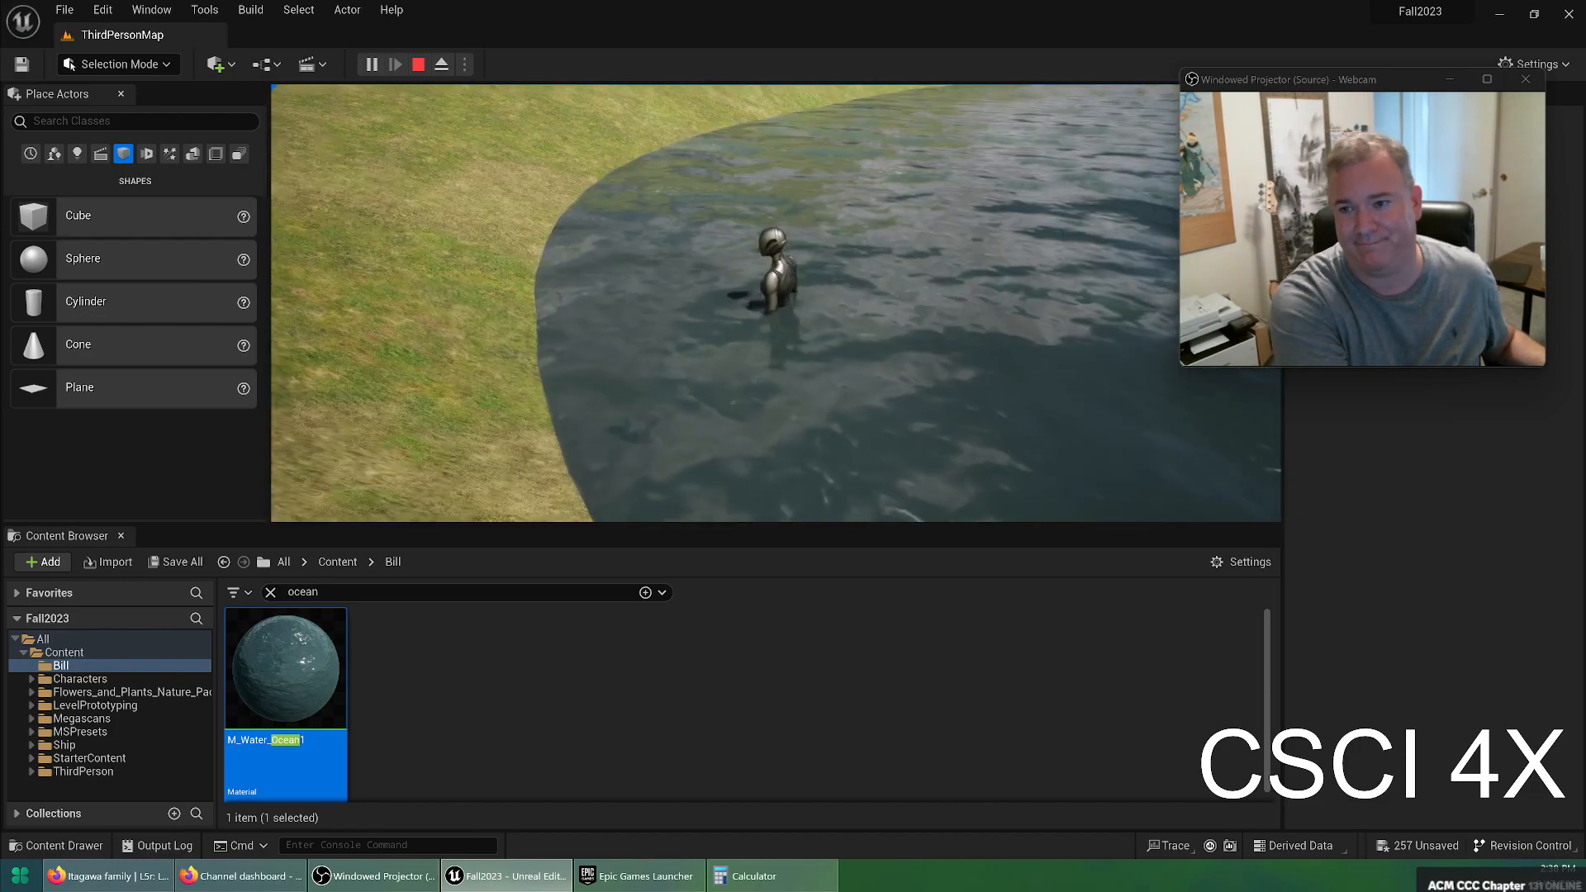
pyautogui.press('w')
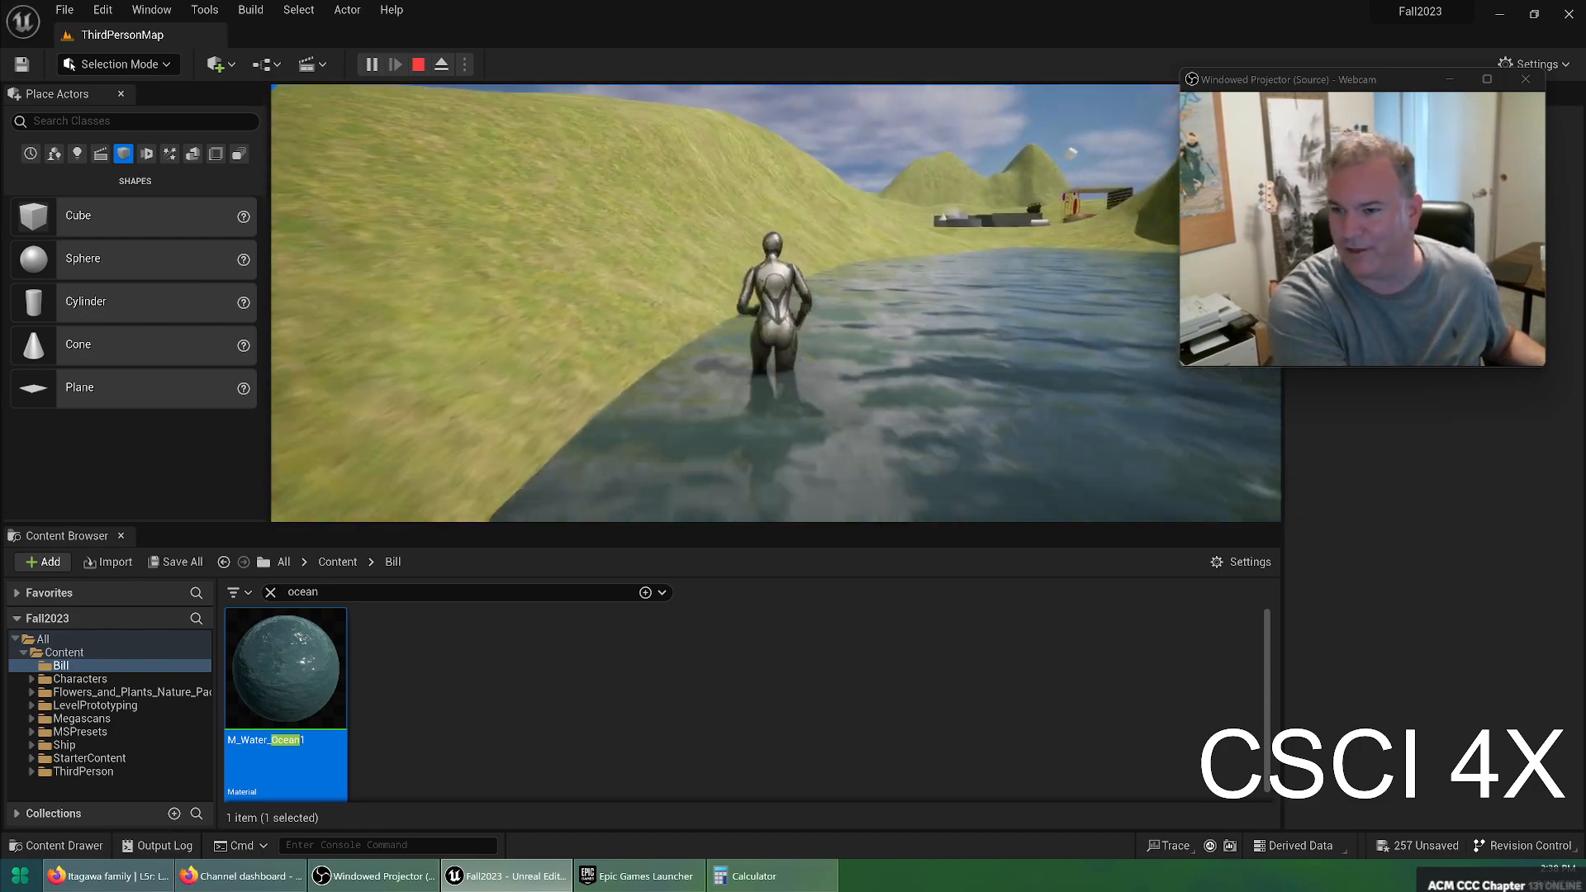
pyautogui.press('space')
pyautogui.press('w')
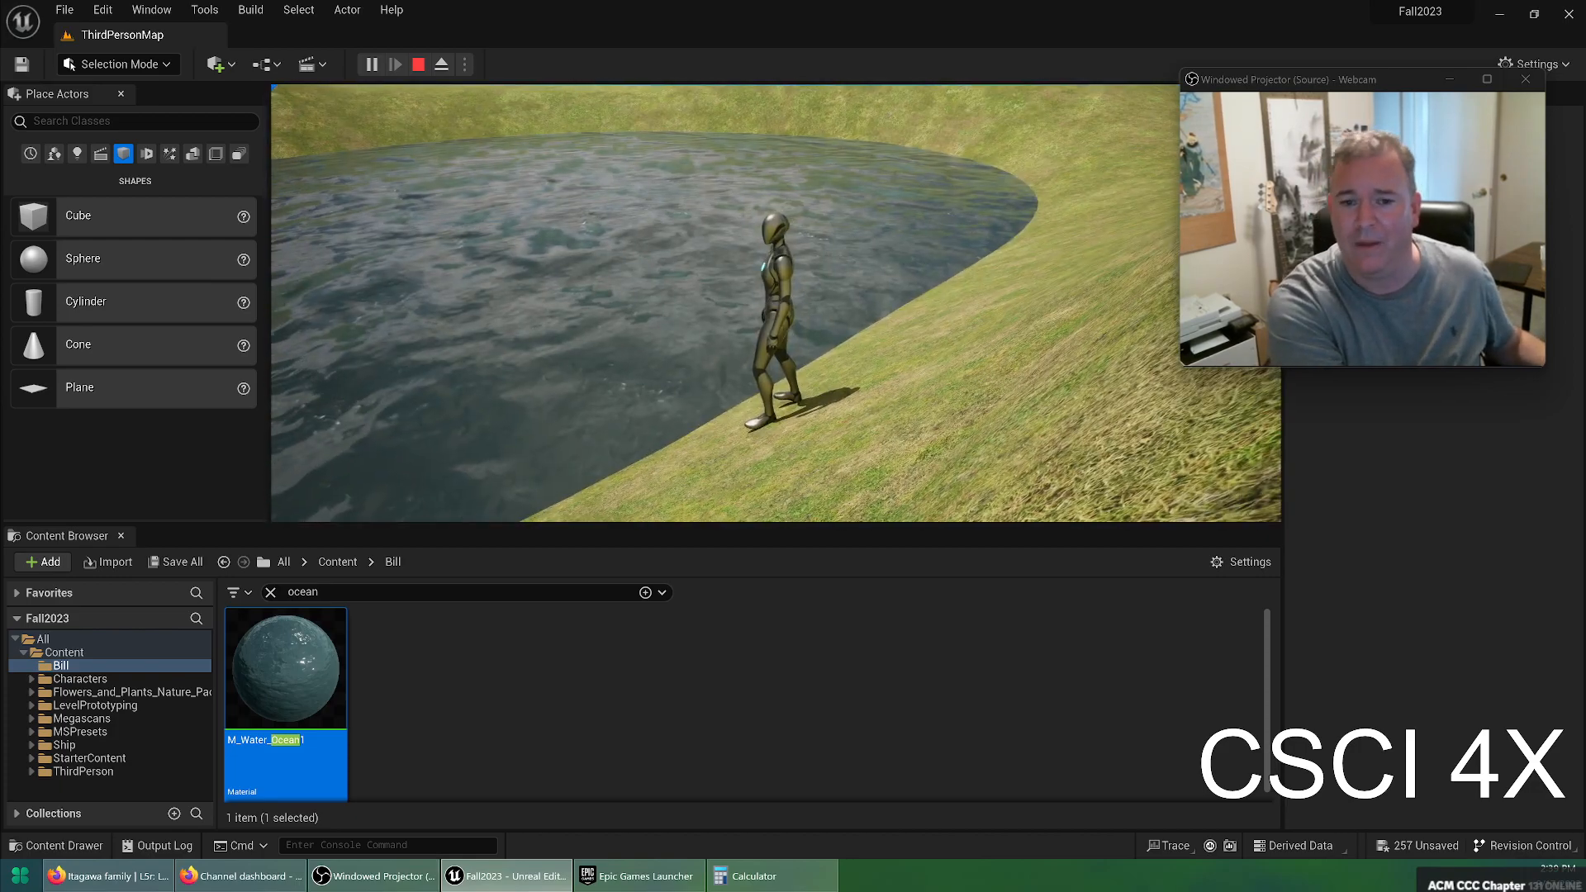
pyautogui.press('Escape')
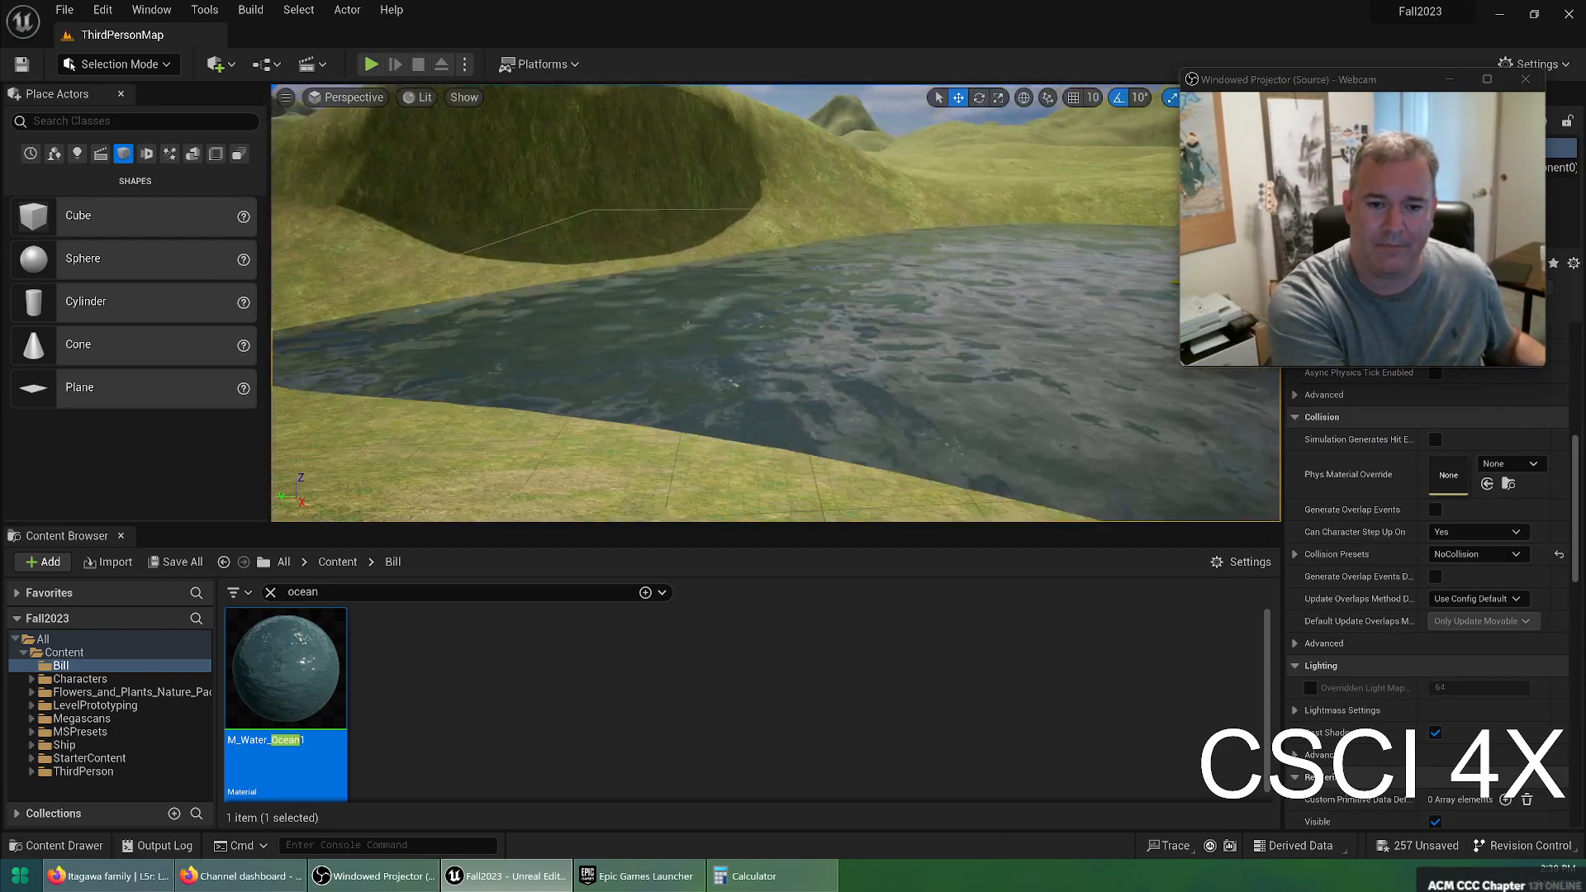
# Clear the ocean search filter in the Ship folder and browse the meshes in its Pirate subfolder
pyautogui.moveTo(776, 303); pyautogui.dragTo(529, 330, button='right')
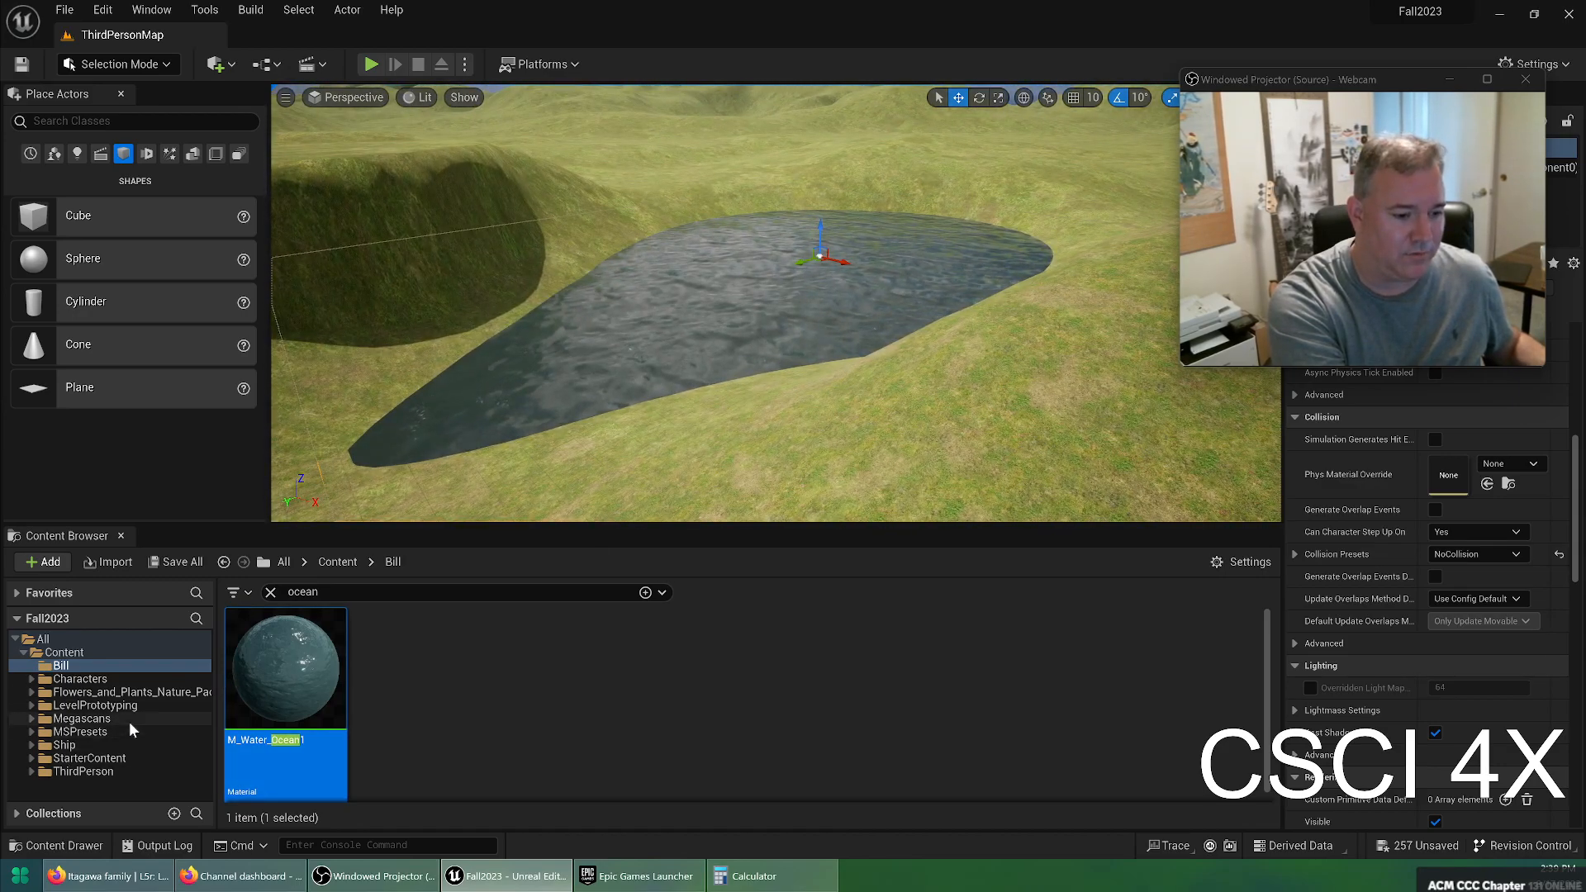
pyautogui.click(109, 745)
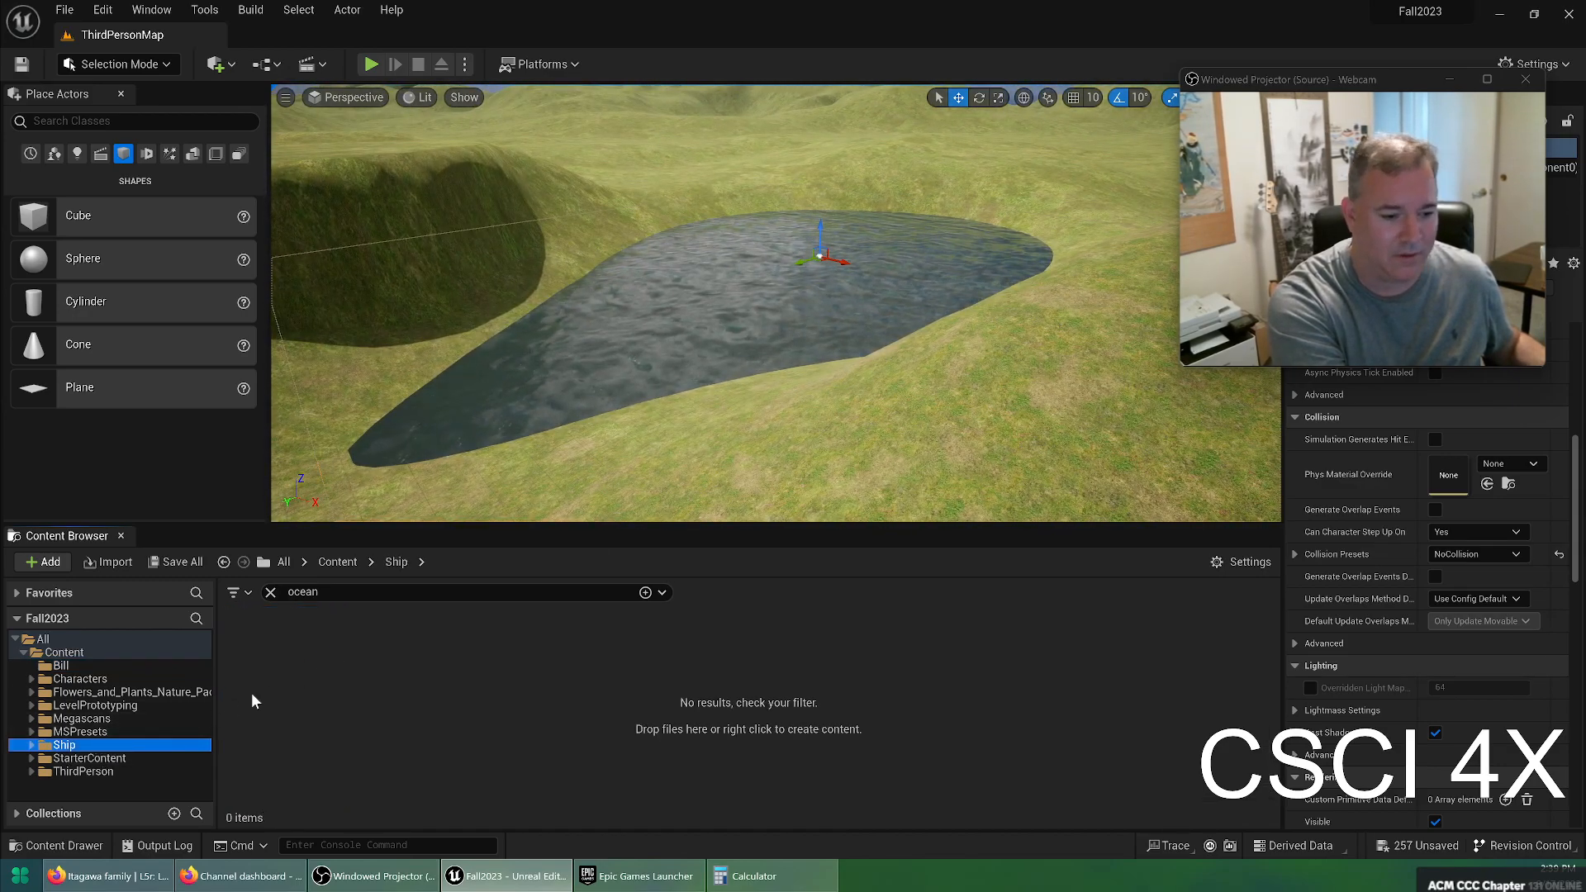
pyautogui.click(269, 593)
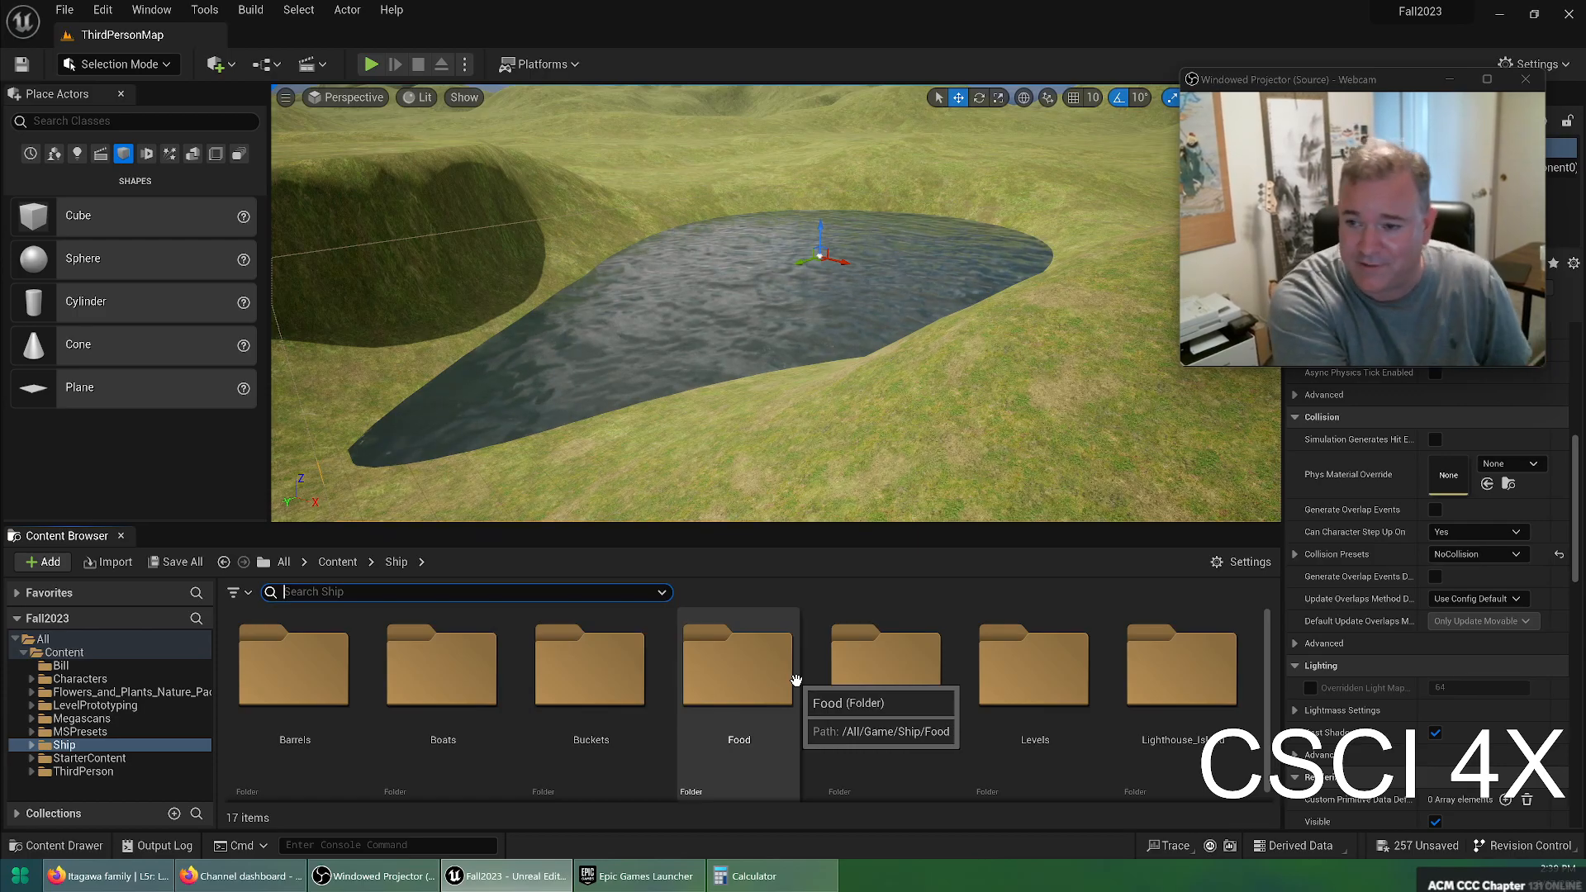
pyautogui.scroll(-2, 885, 665)
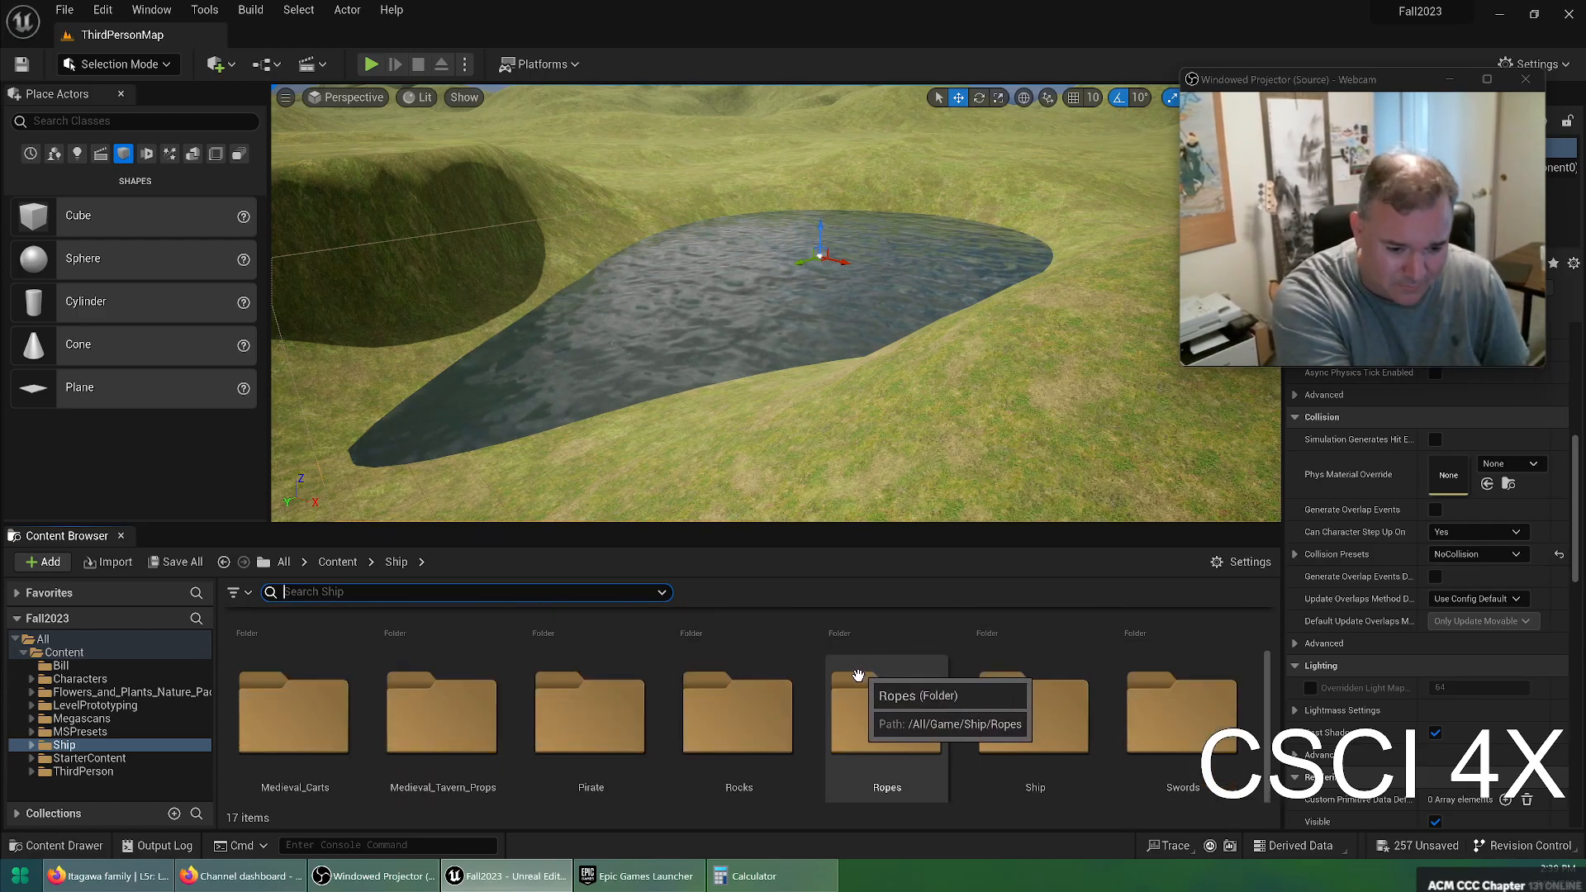
pyautogui.doubleClick(587, 686)
pyautogui.doubleClick(547, 661)
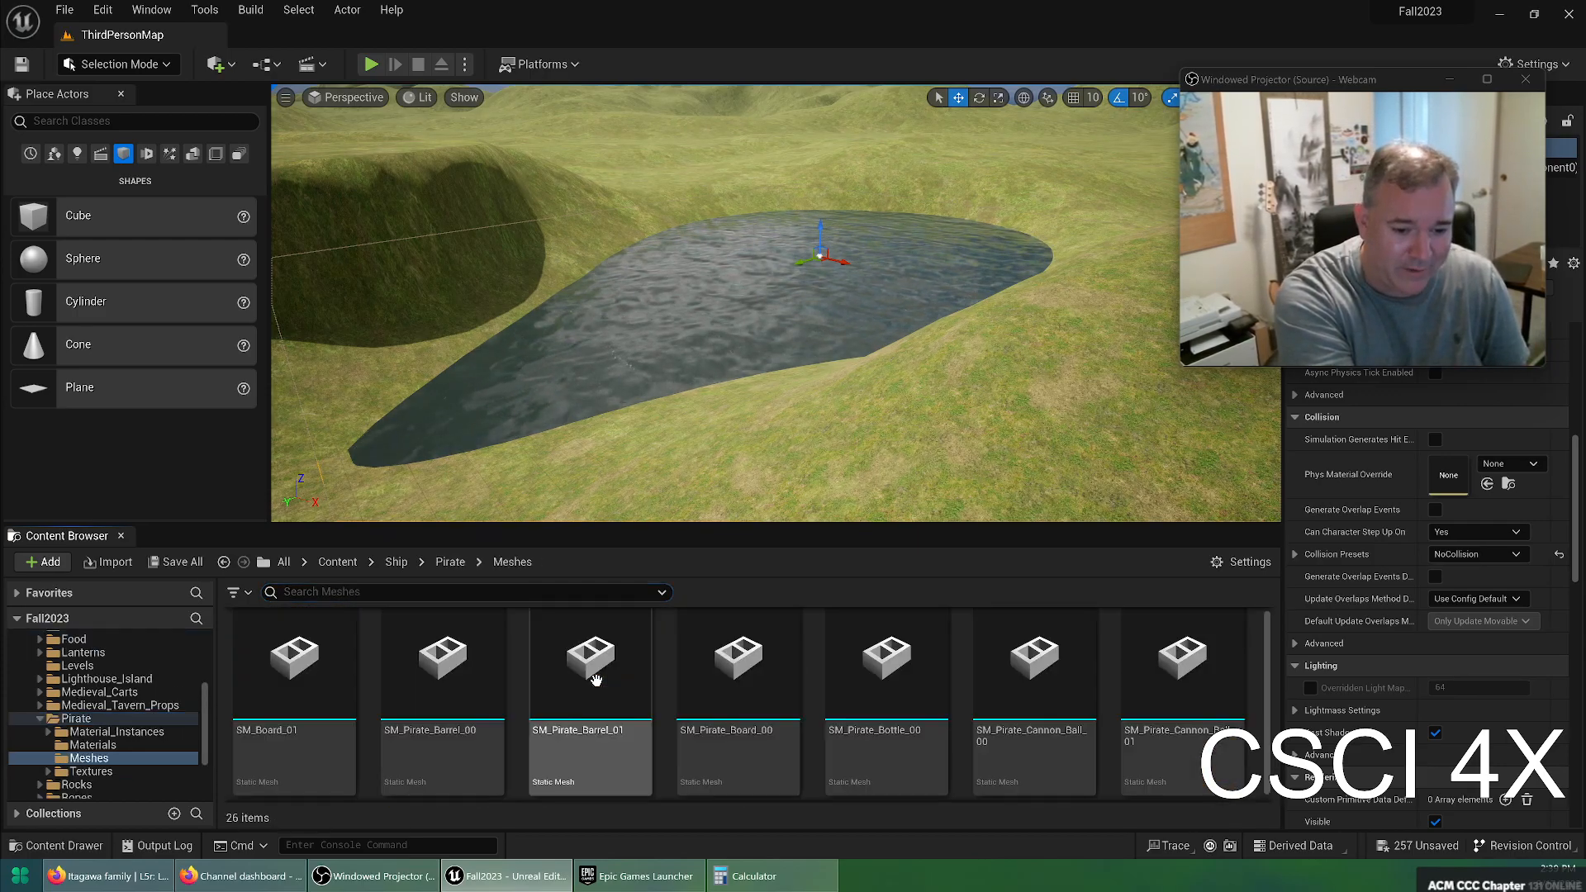
pyautogui.scroll(-6, 1096, 697)
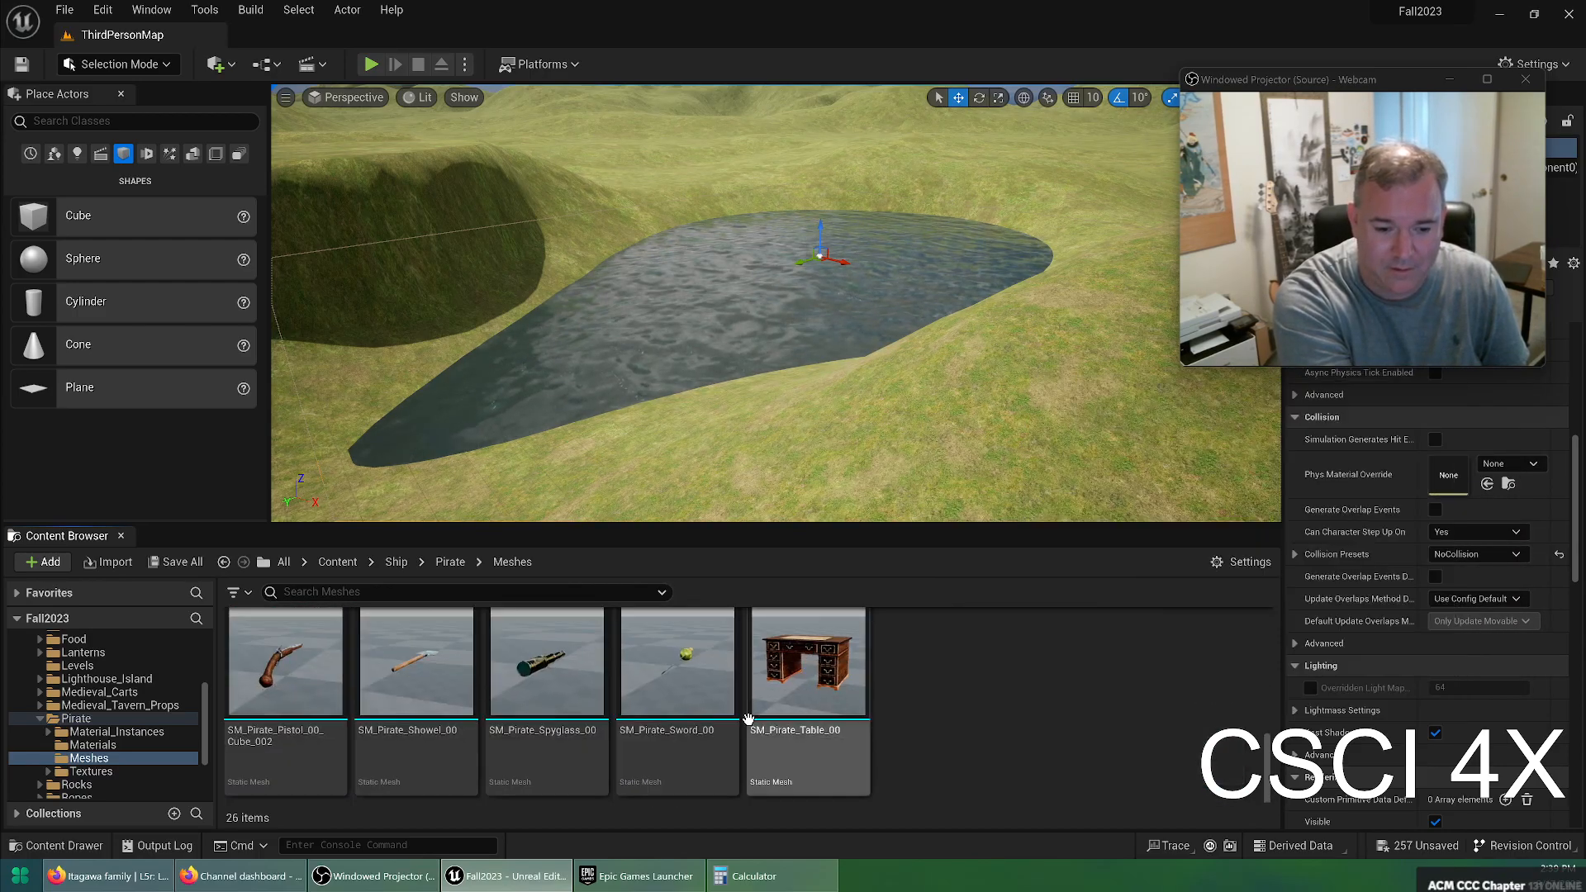
# Try placing the SM_Water mesh from the Lighthouse_Island Meshes folder at the basin, and undo the placement
pyautogui.click(103, 679)
pyautogui.doubleClick(680, 662)
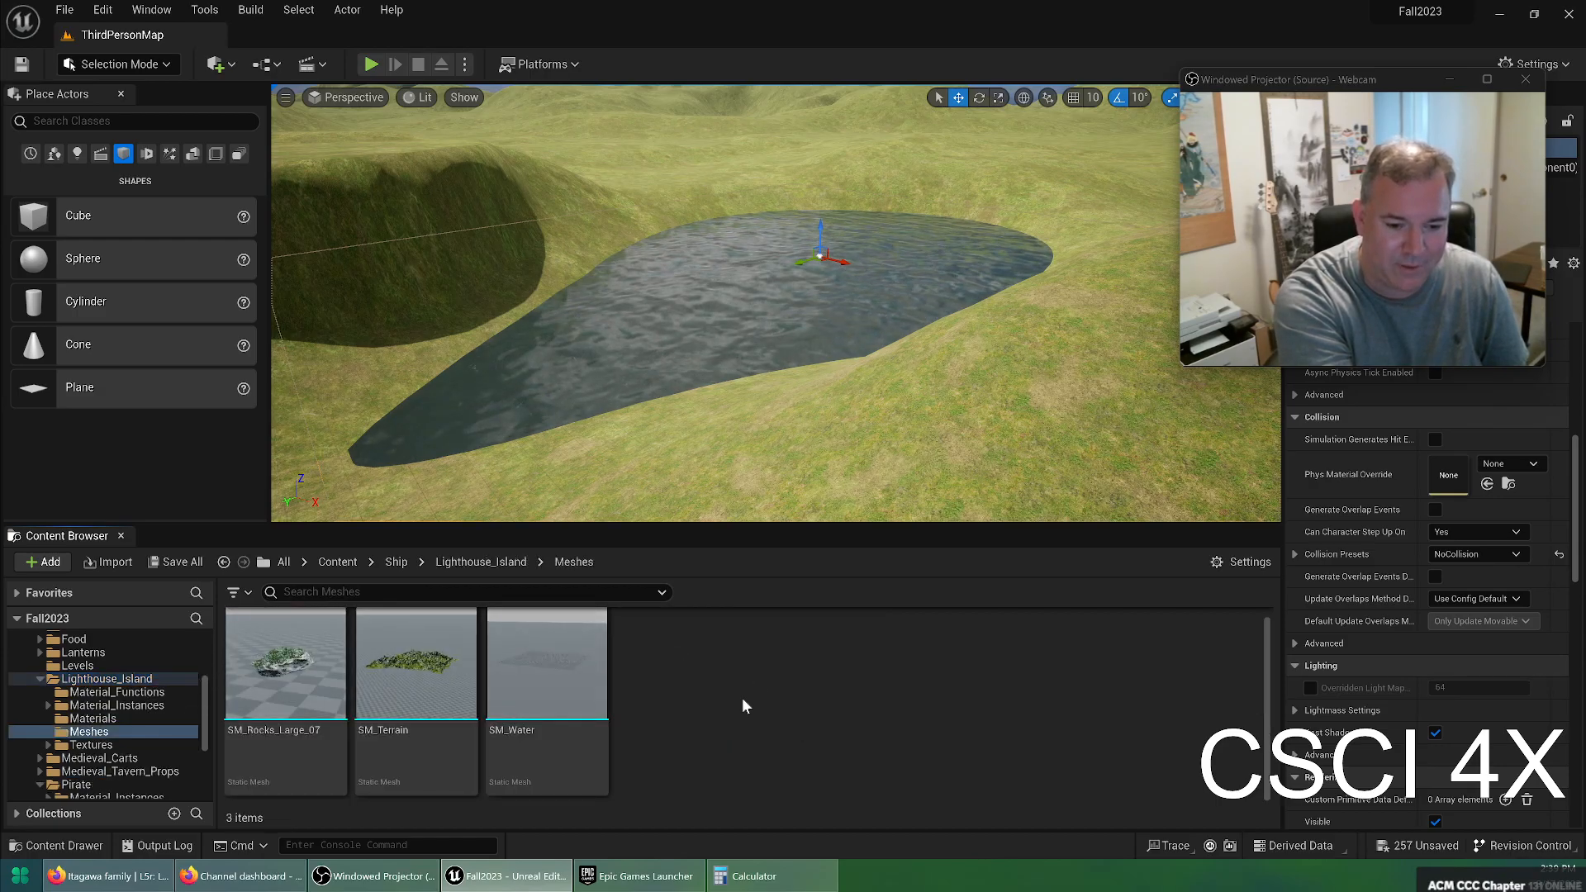
pyautogui.scroll(1, 99, 750)
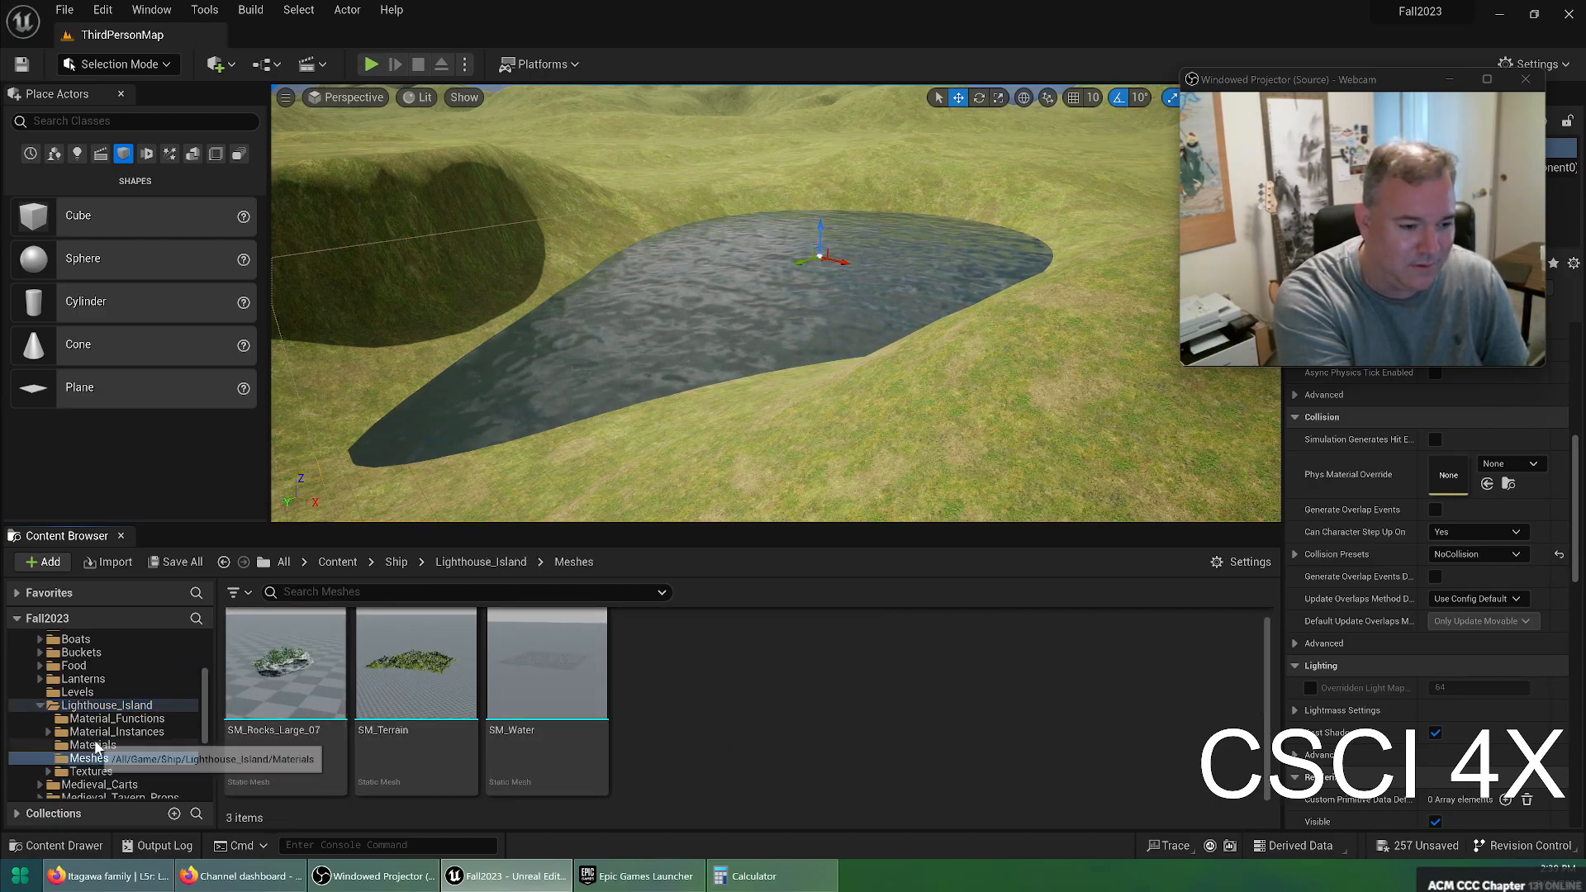
pyautogui.click(599, 690)
pyautogui.doubleClick(533, 658)
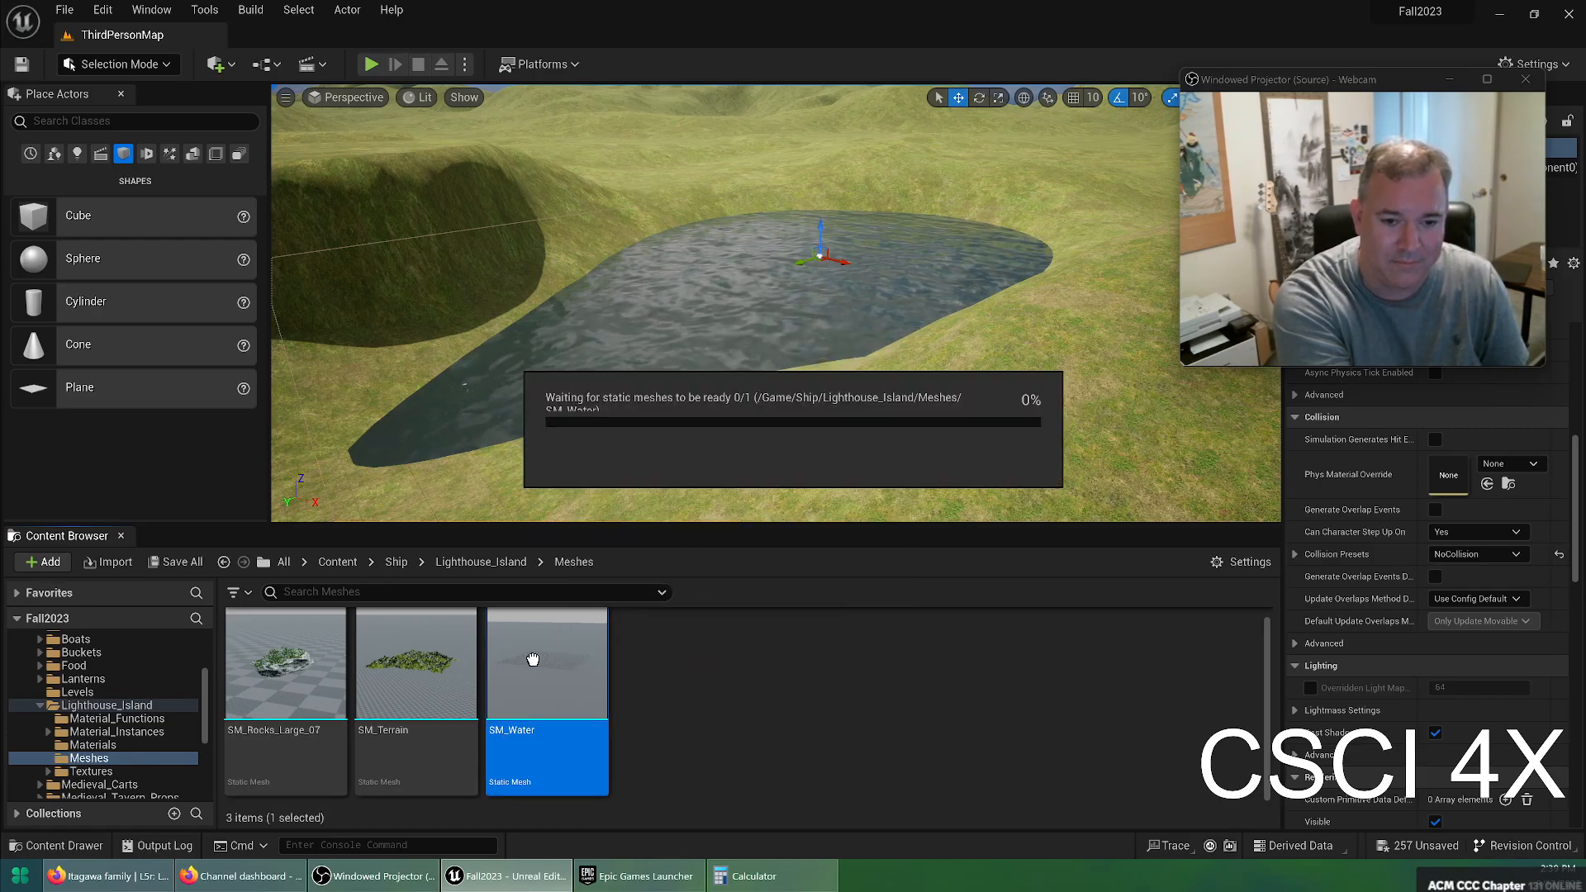
pyautogui.moveTo(537, 678); pyautogui.dragTo(777, 468)
pyautogui.moveTo(768, 344); pyautogui.dragTo(780, 390, button='right')
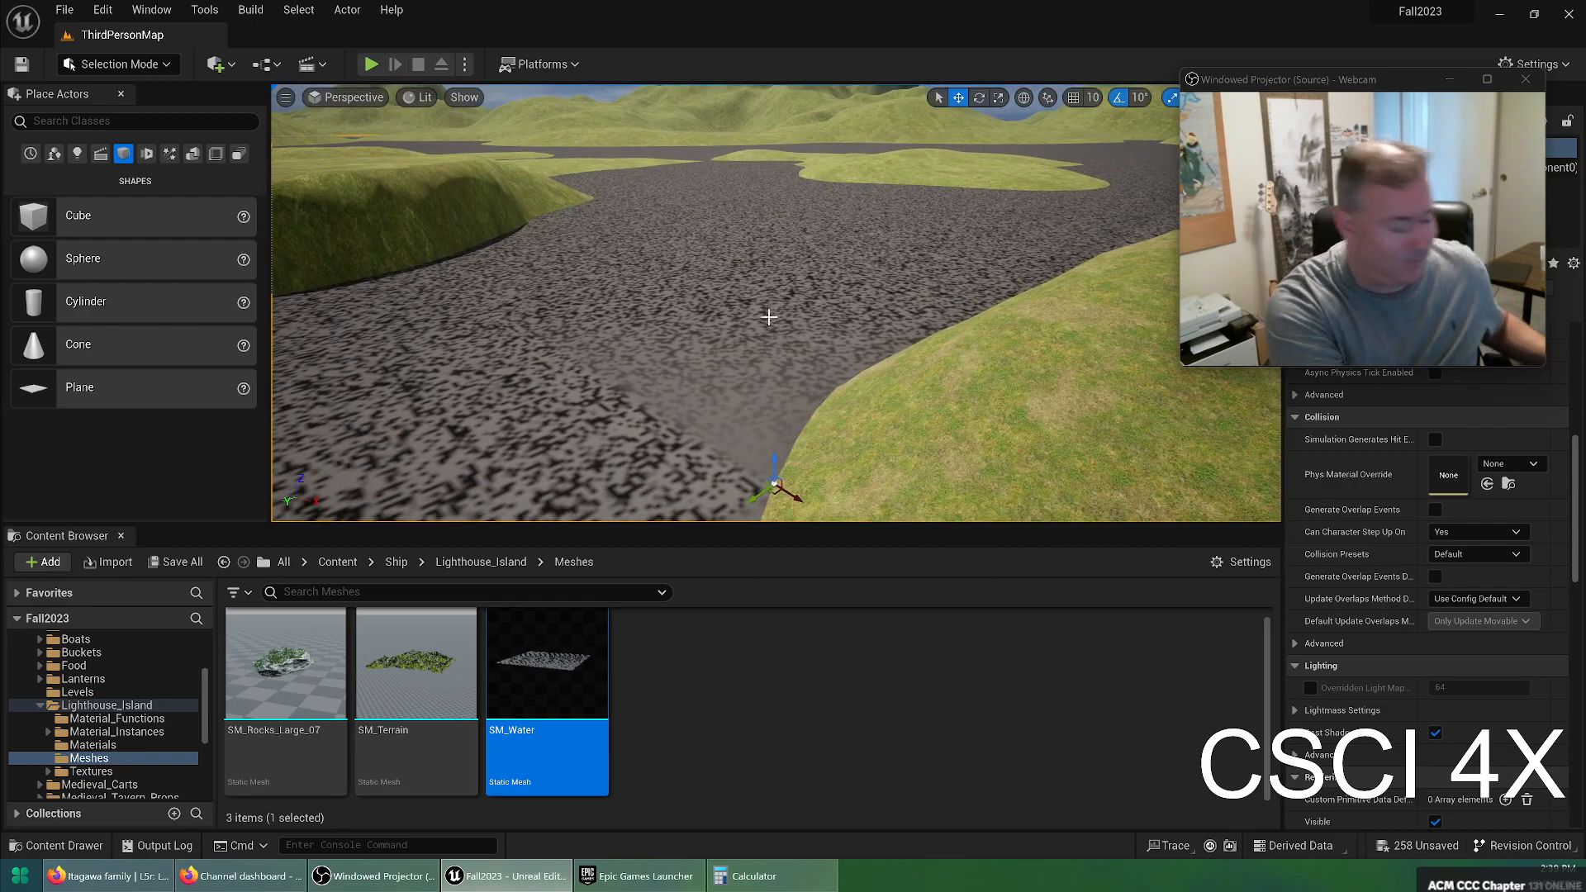
pyautogui.hotkey('ctrl', 'z')
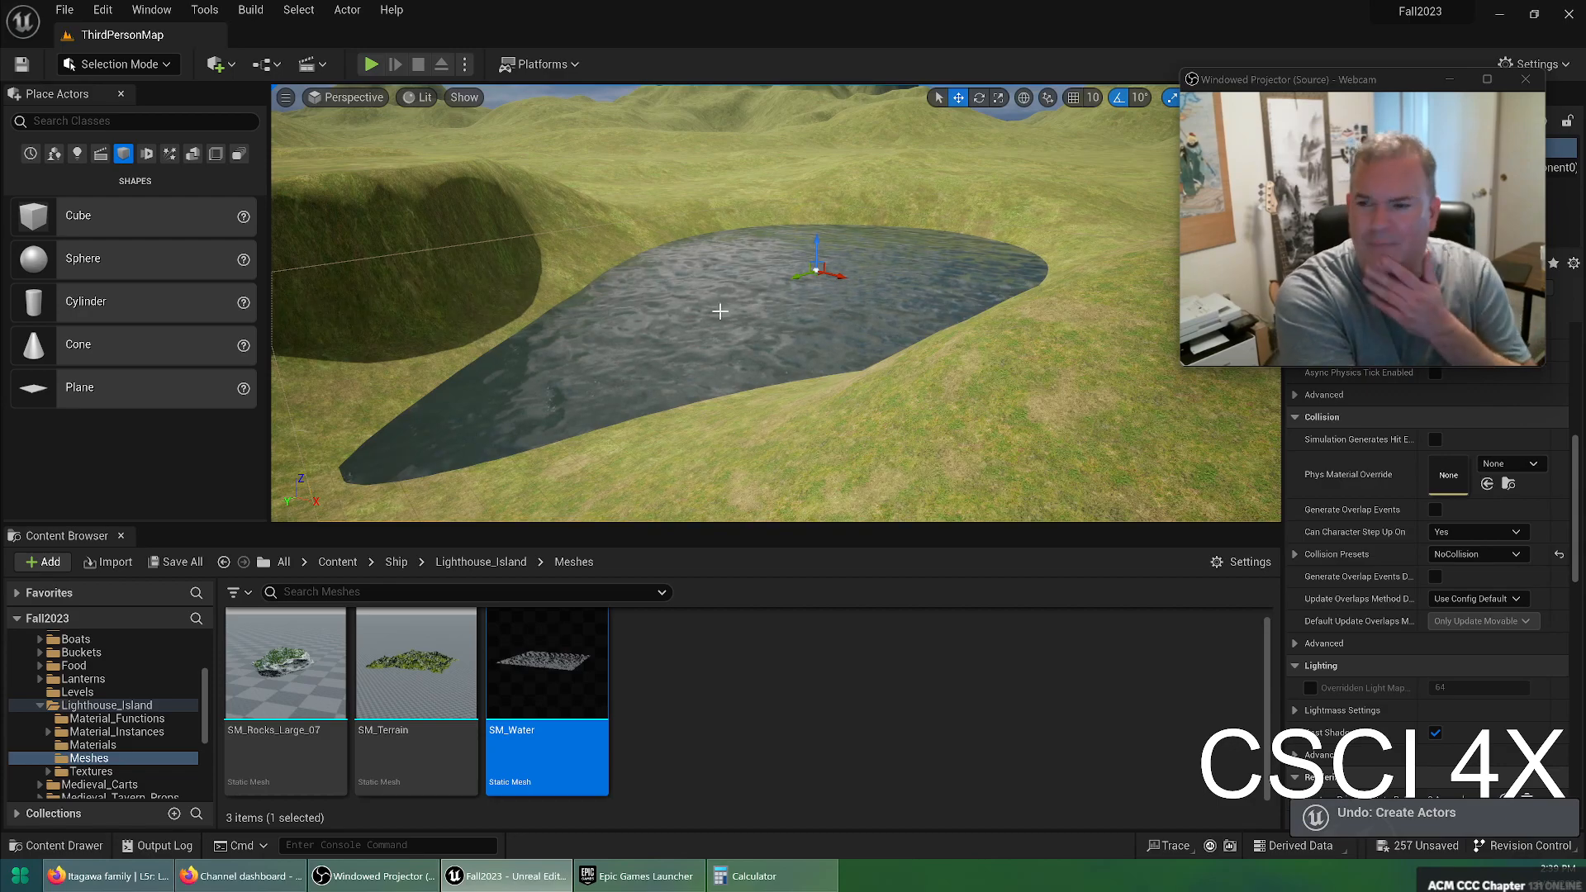
# Try SM_Water at the basin's shore again by running the character onto it in a play-test, and undo its placement
pyautogui.moveTo(546, 678); pyautogui.dragTo(657, 430)
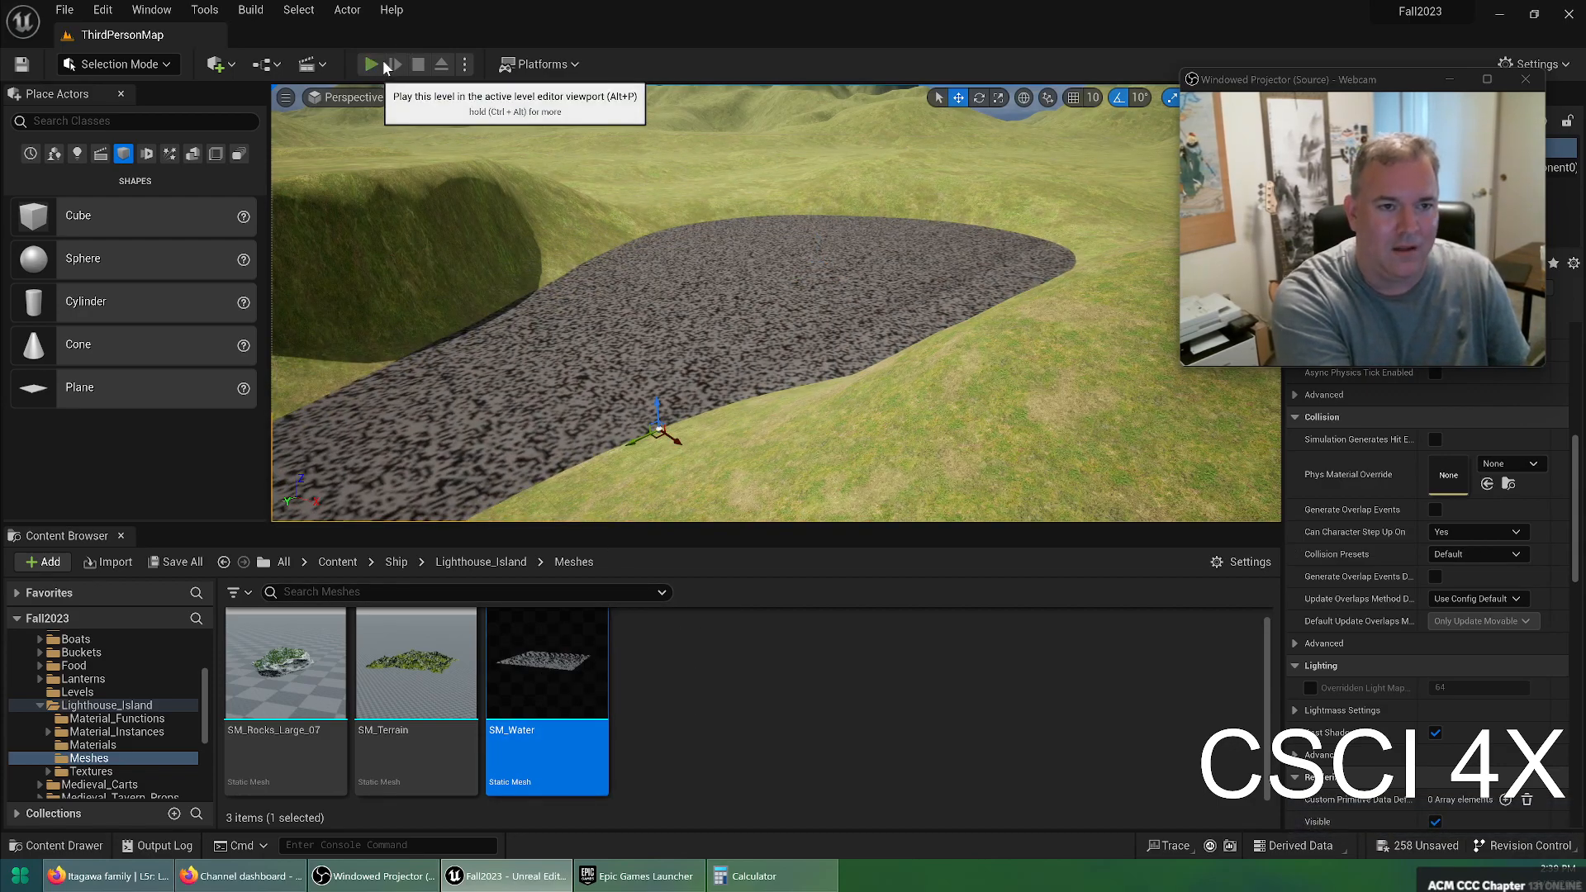
pyautogui.click(374, 63)
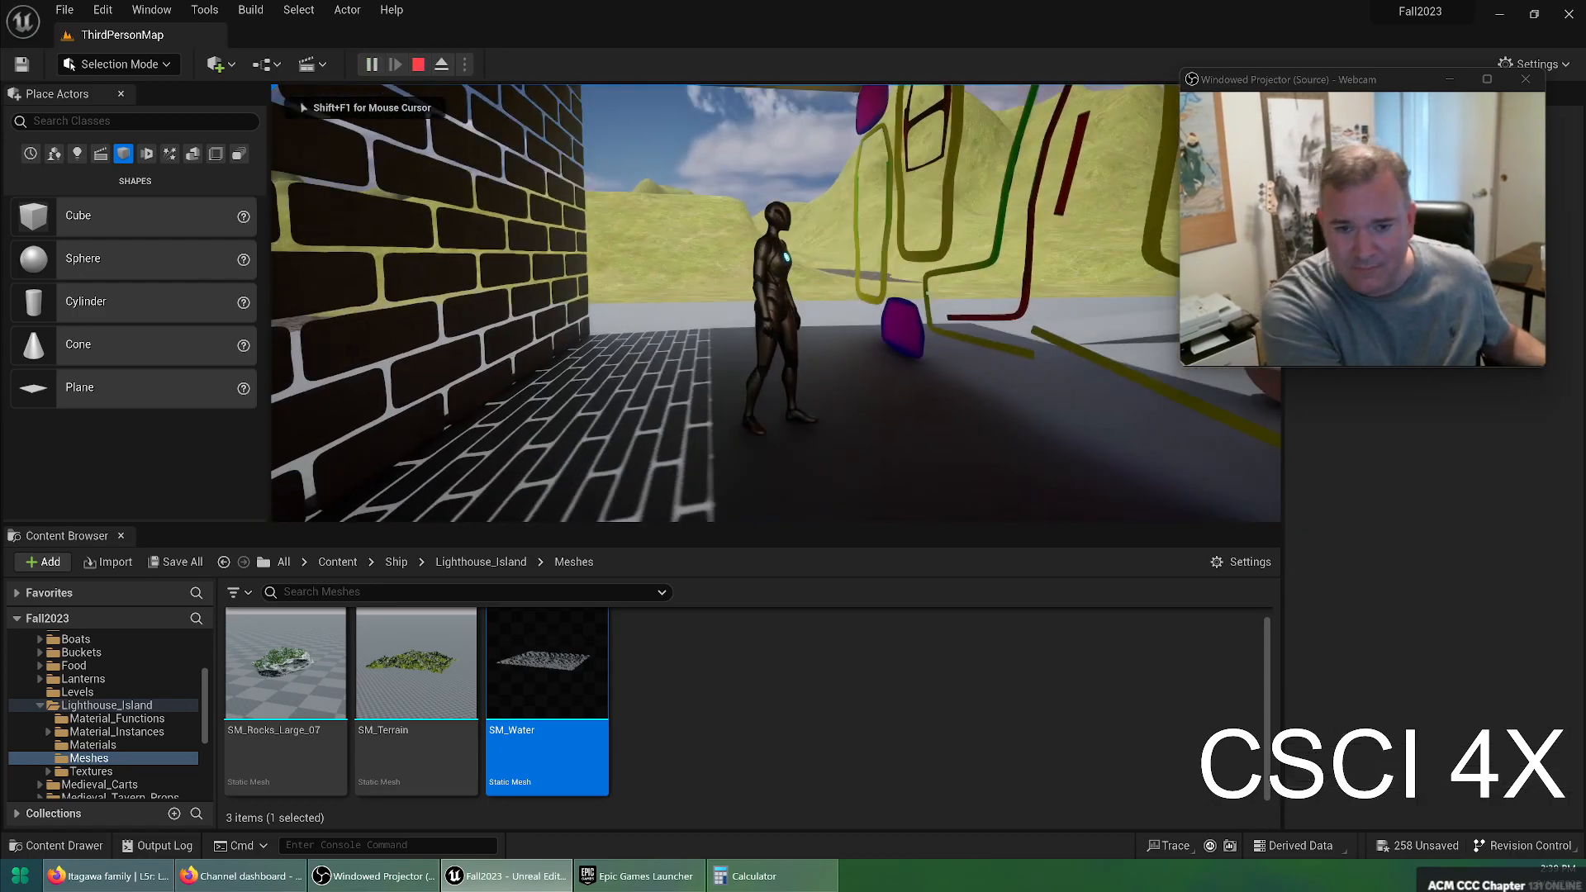
pyautogui.press('w')
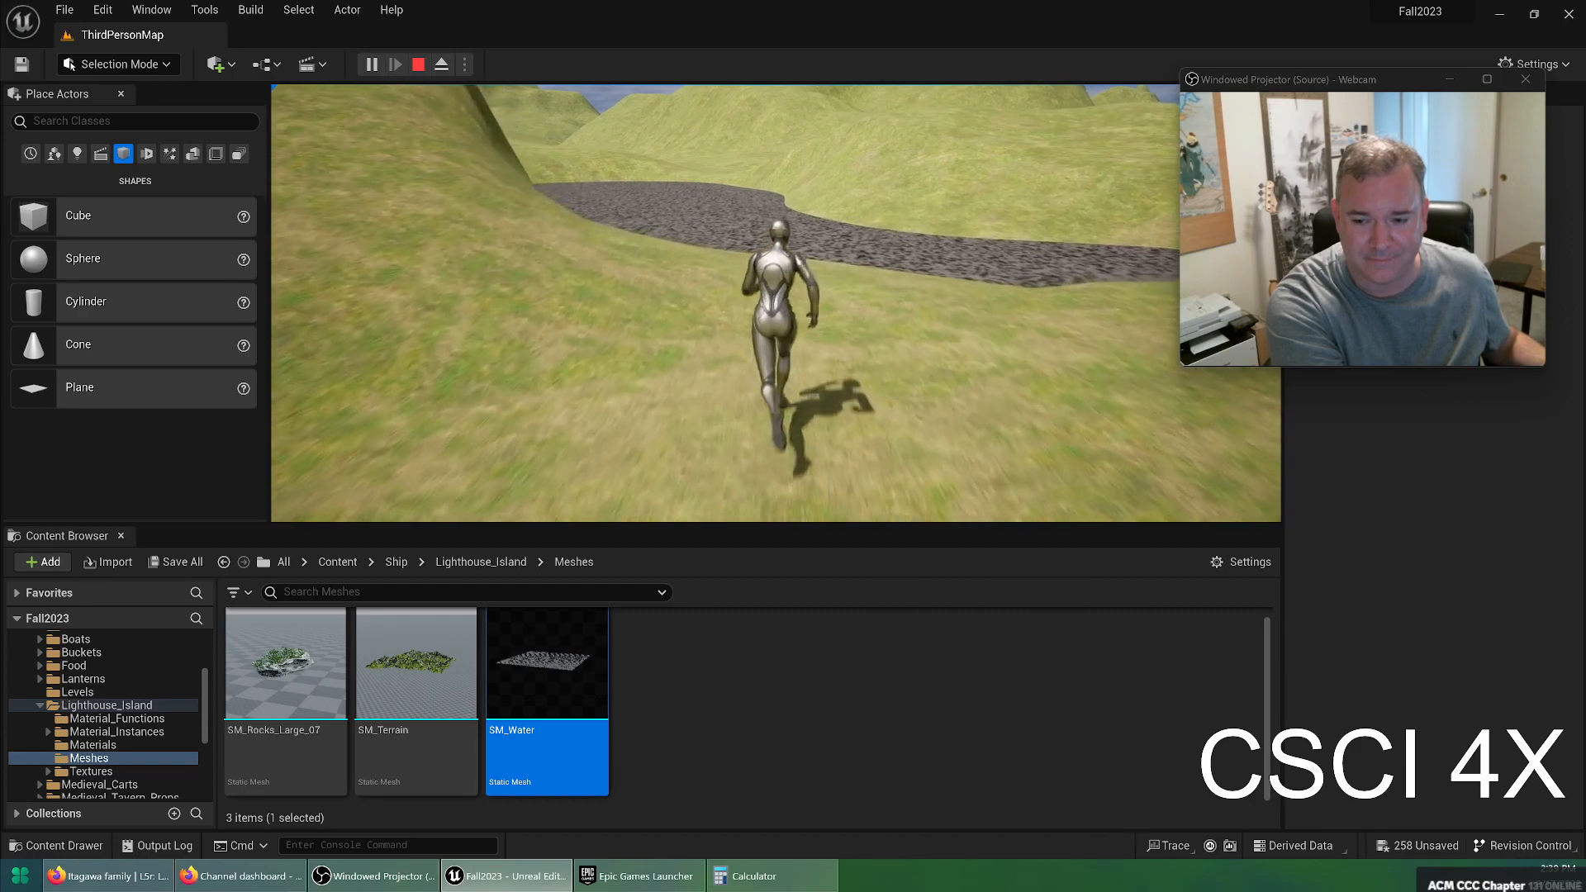
pyautogui.press('d')
pyautogui.press('w')
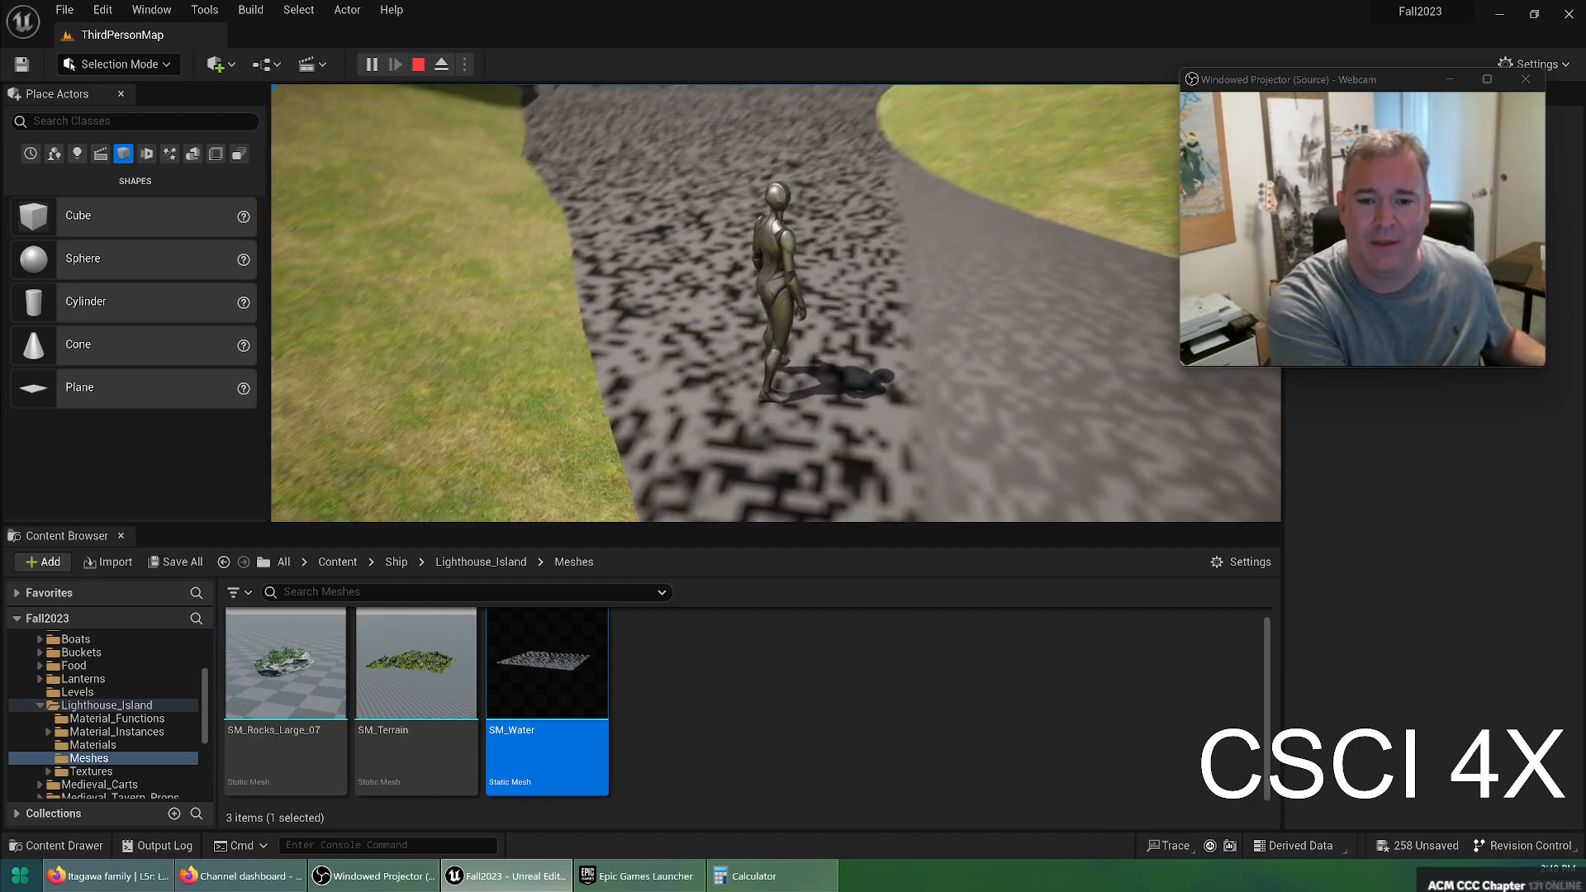
pyautogui.press('Escape')
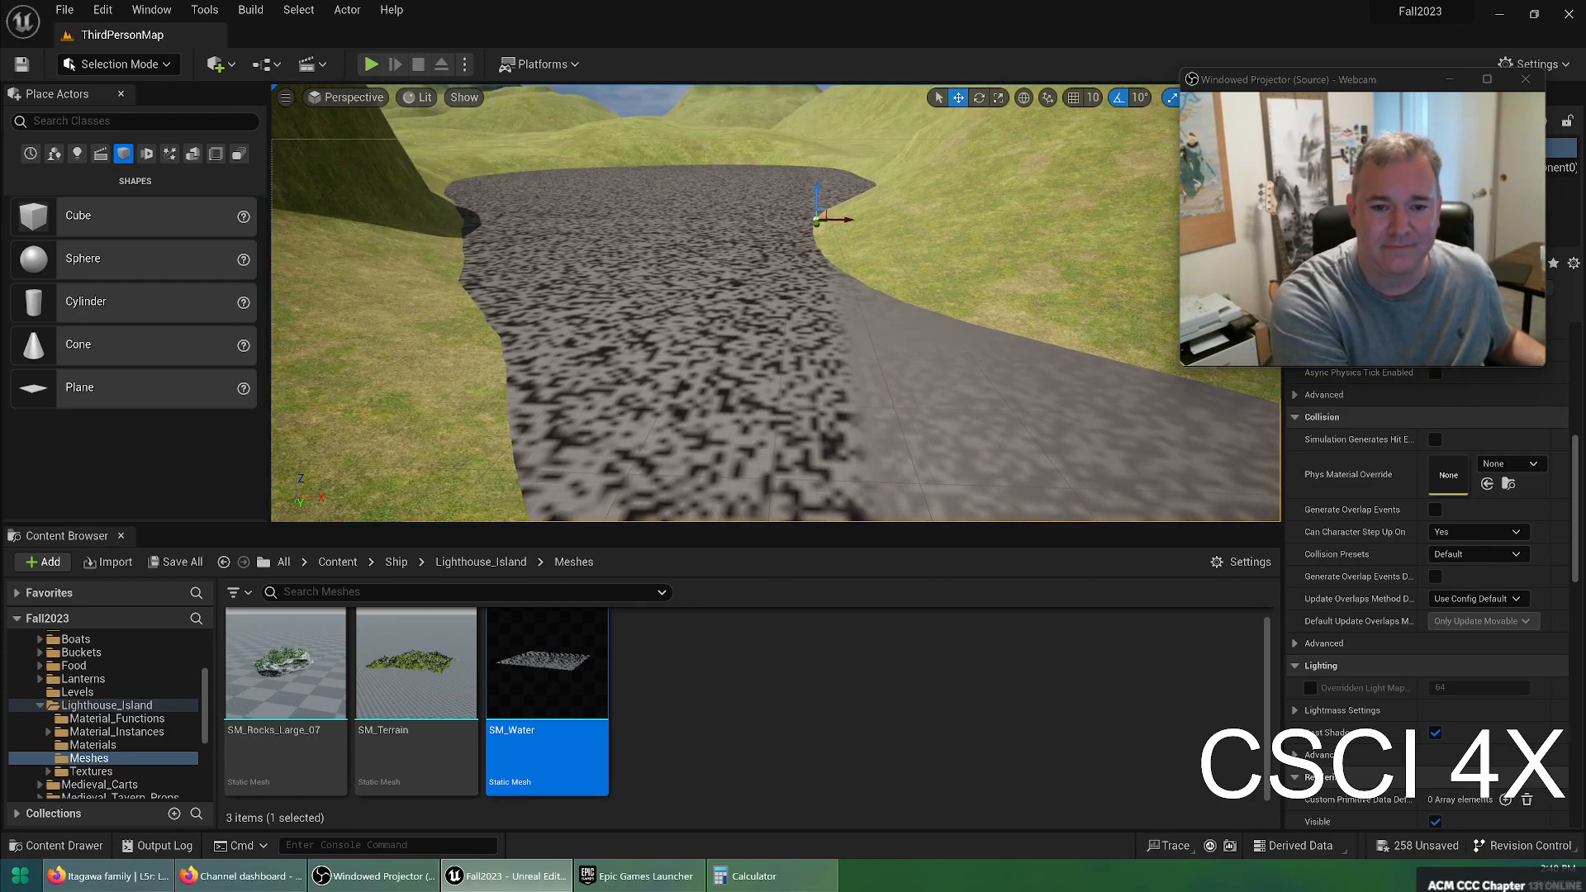
pyautogui.hotkey('ctrl', 'z')
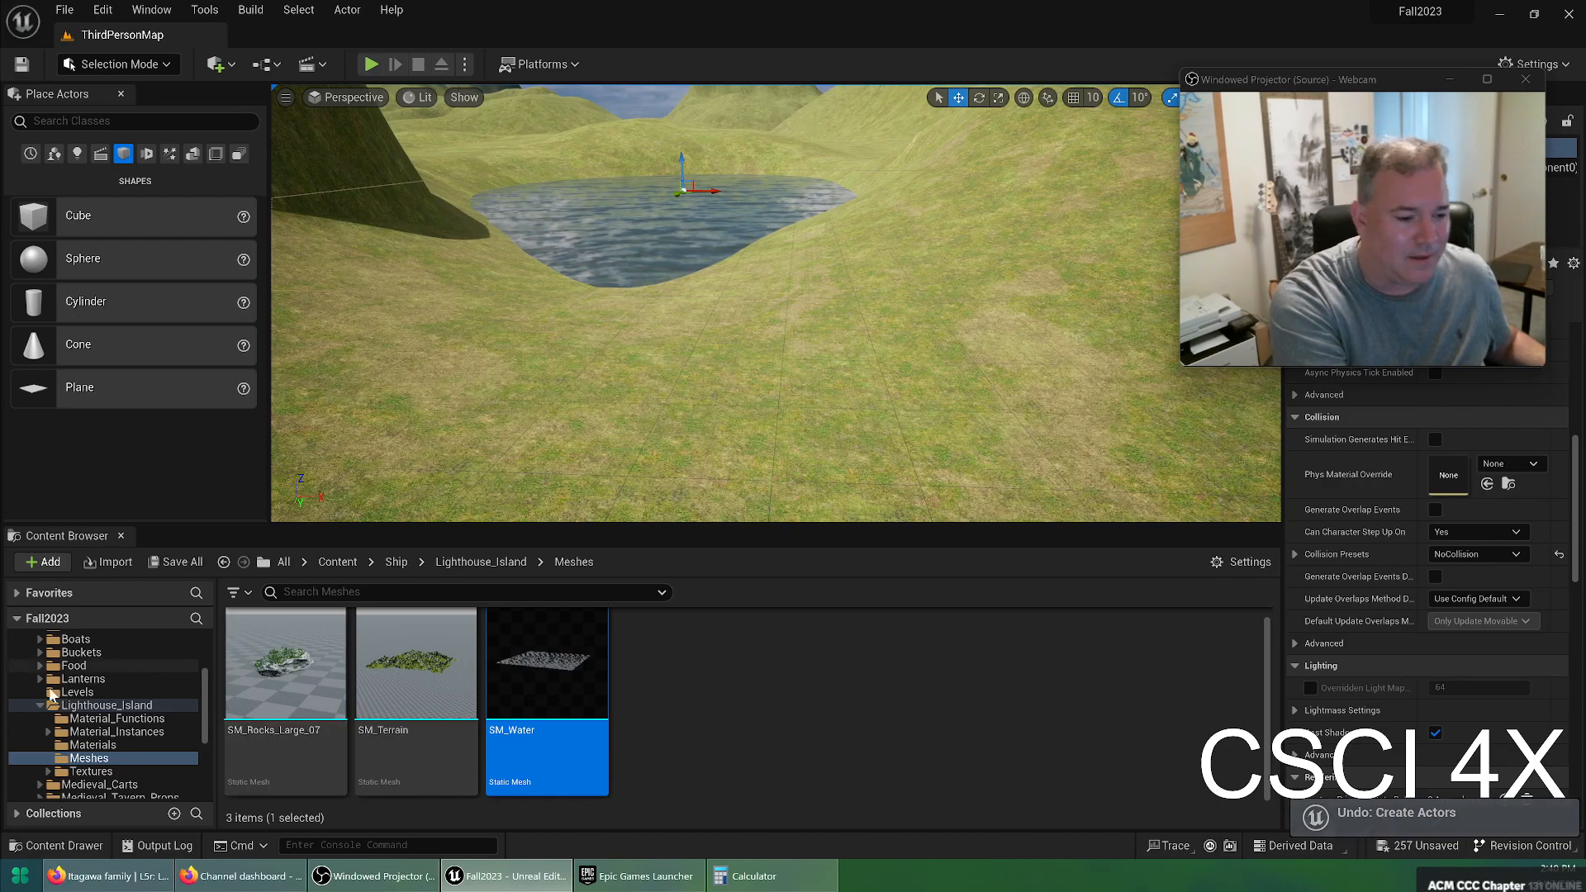
# Browse the Meshes folders of the Ship pack's Boats and Ship subfolders for a vessel to place at the basin
pyautogui.scroll(2, 73, 716)
pyautogui.click(76, 694)
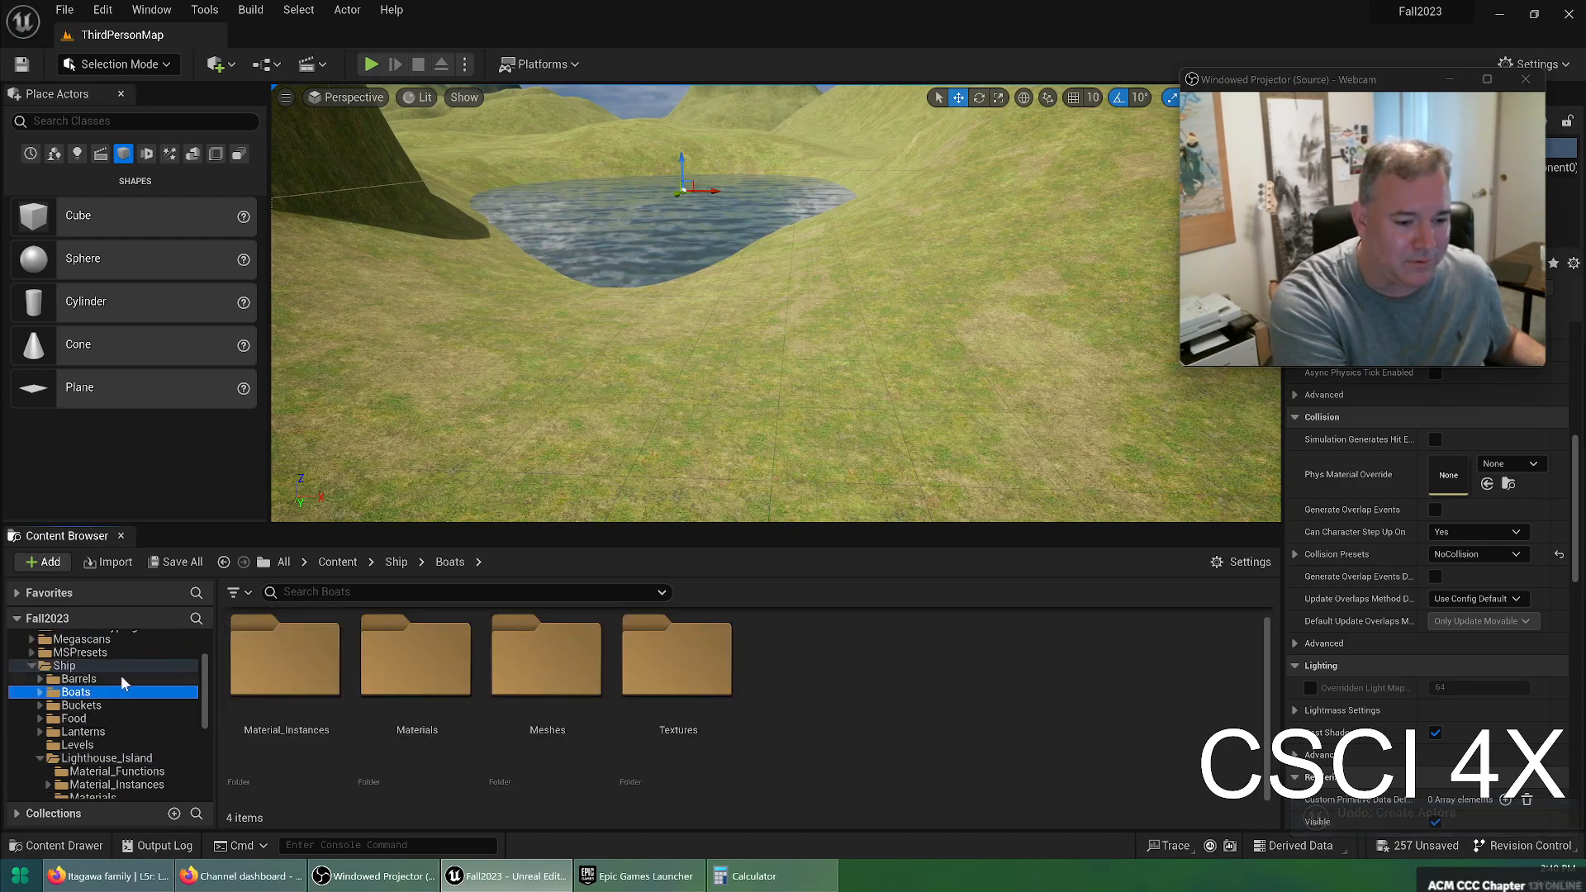
pyautogui.doubleClick(549, 662)
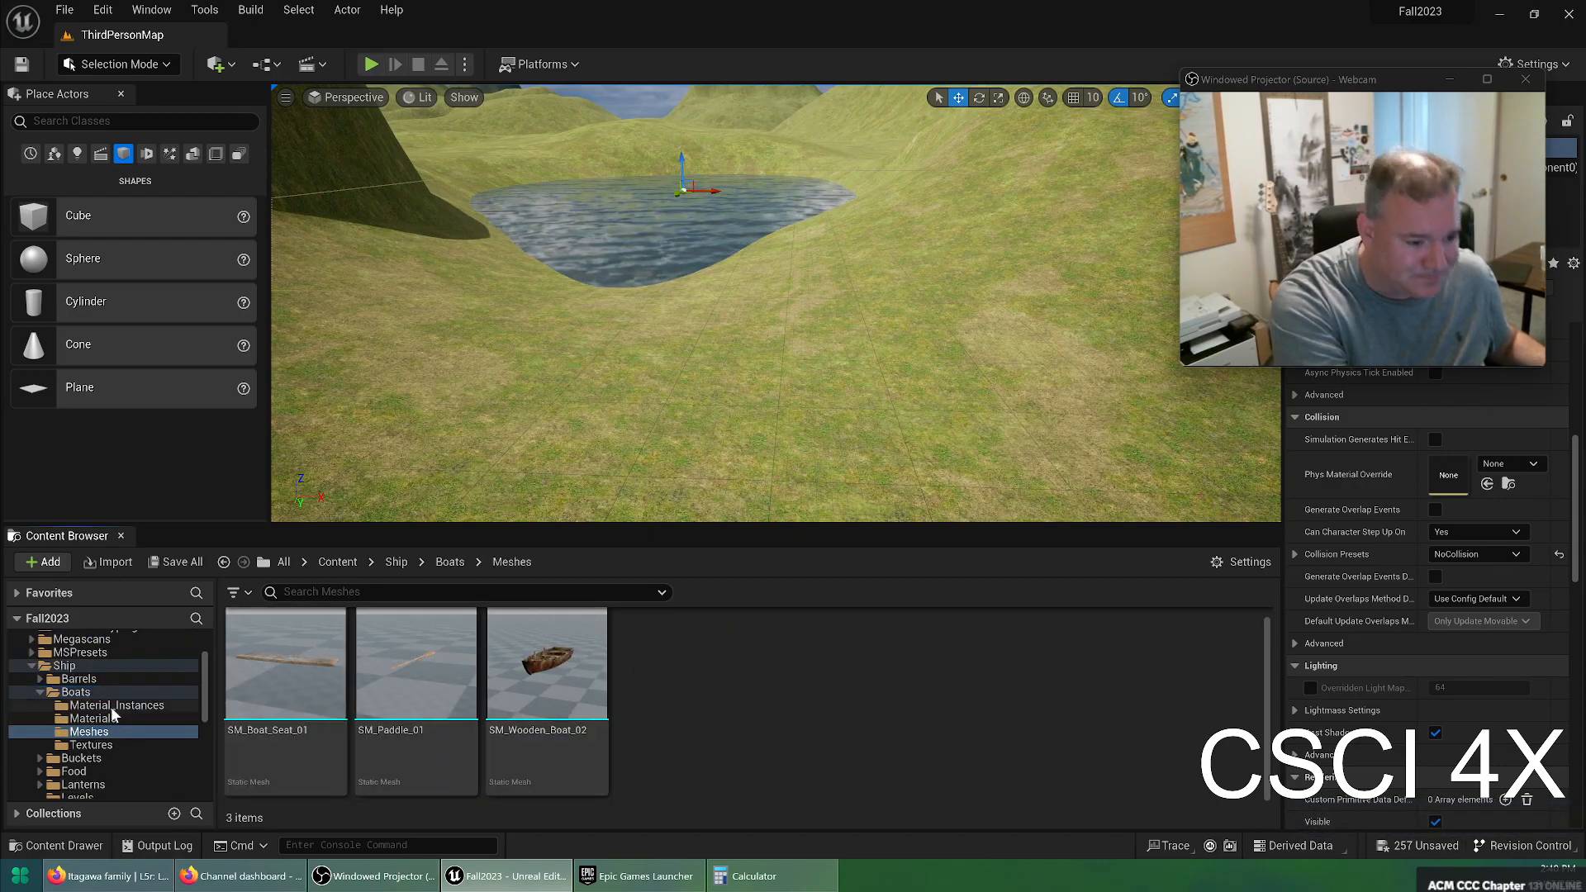
pyautogui.scroll(-5, 120, 766)
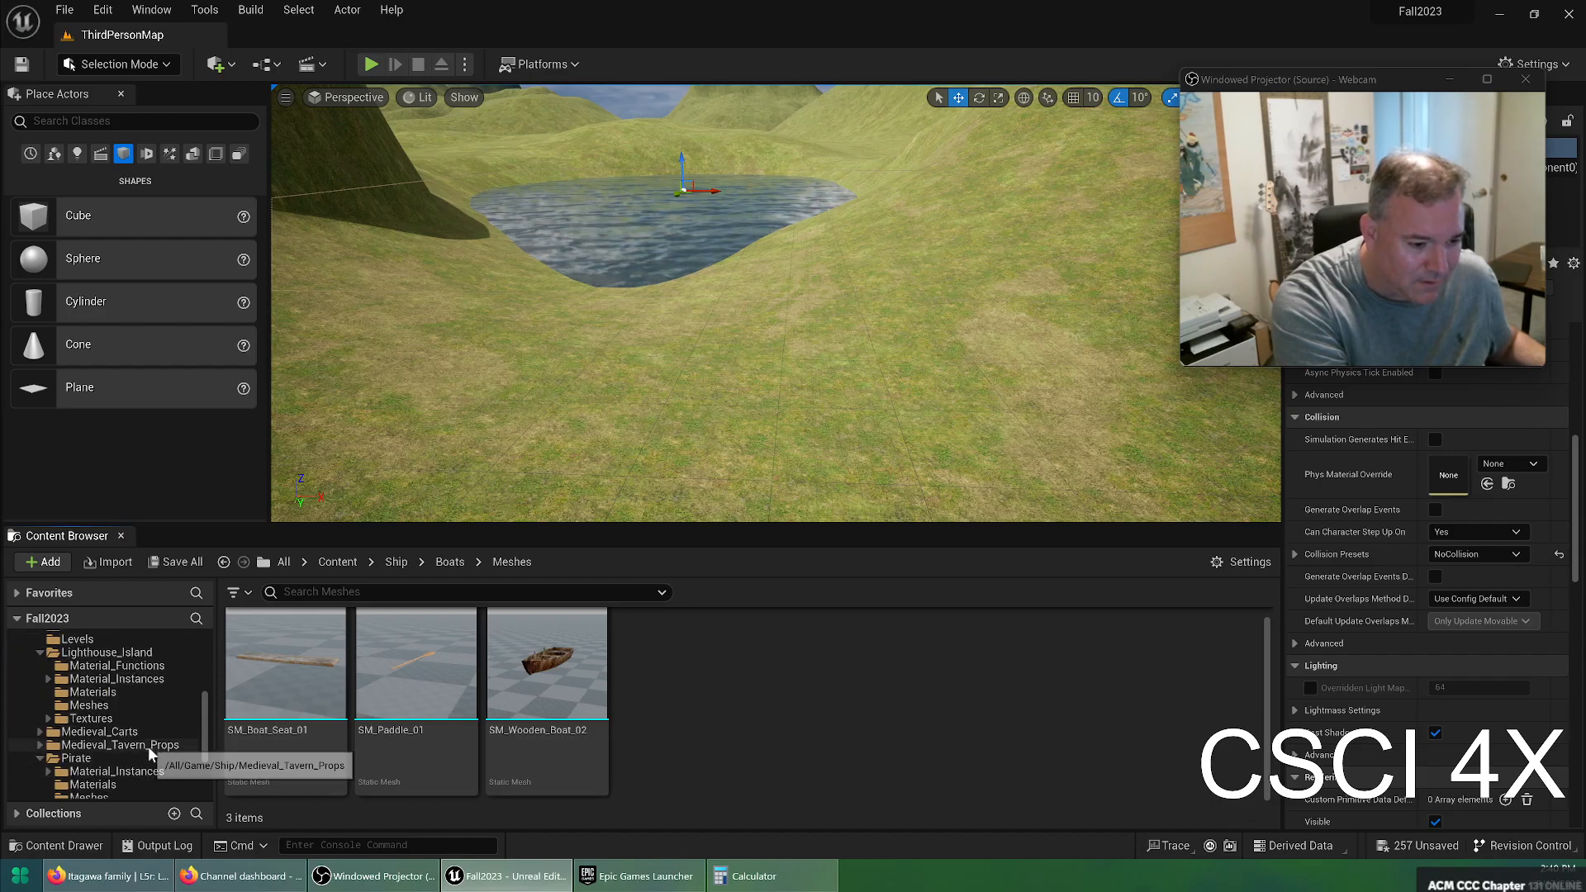
pyautogui.click(73, 771)
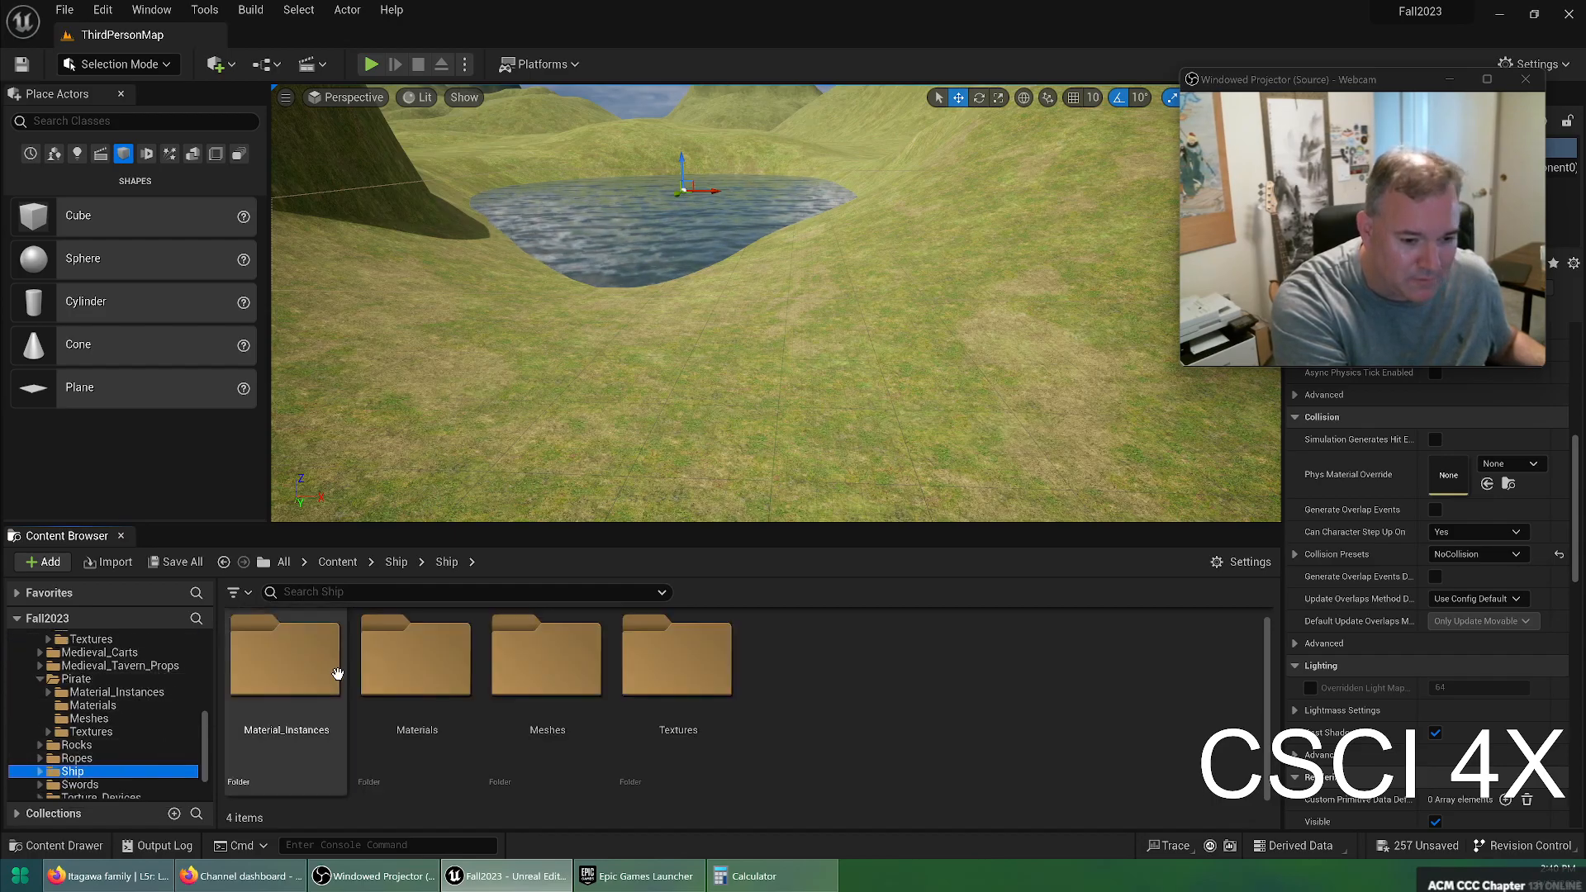
pyautogui.doubleClick(600, 663)
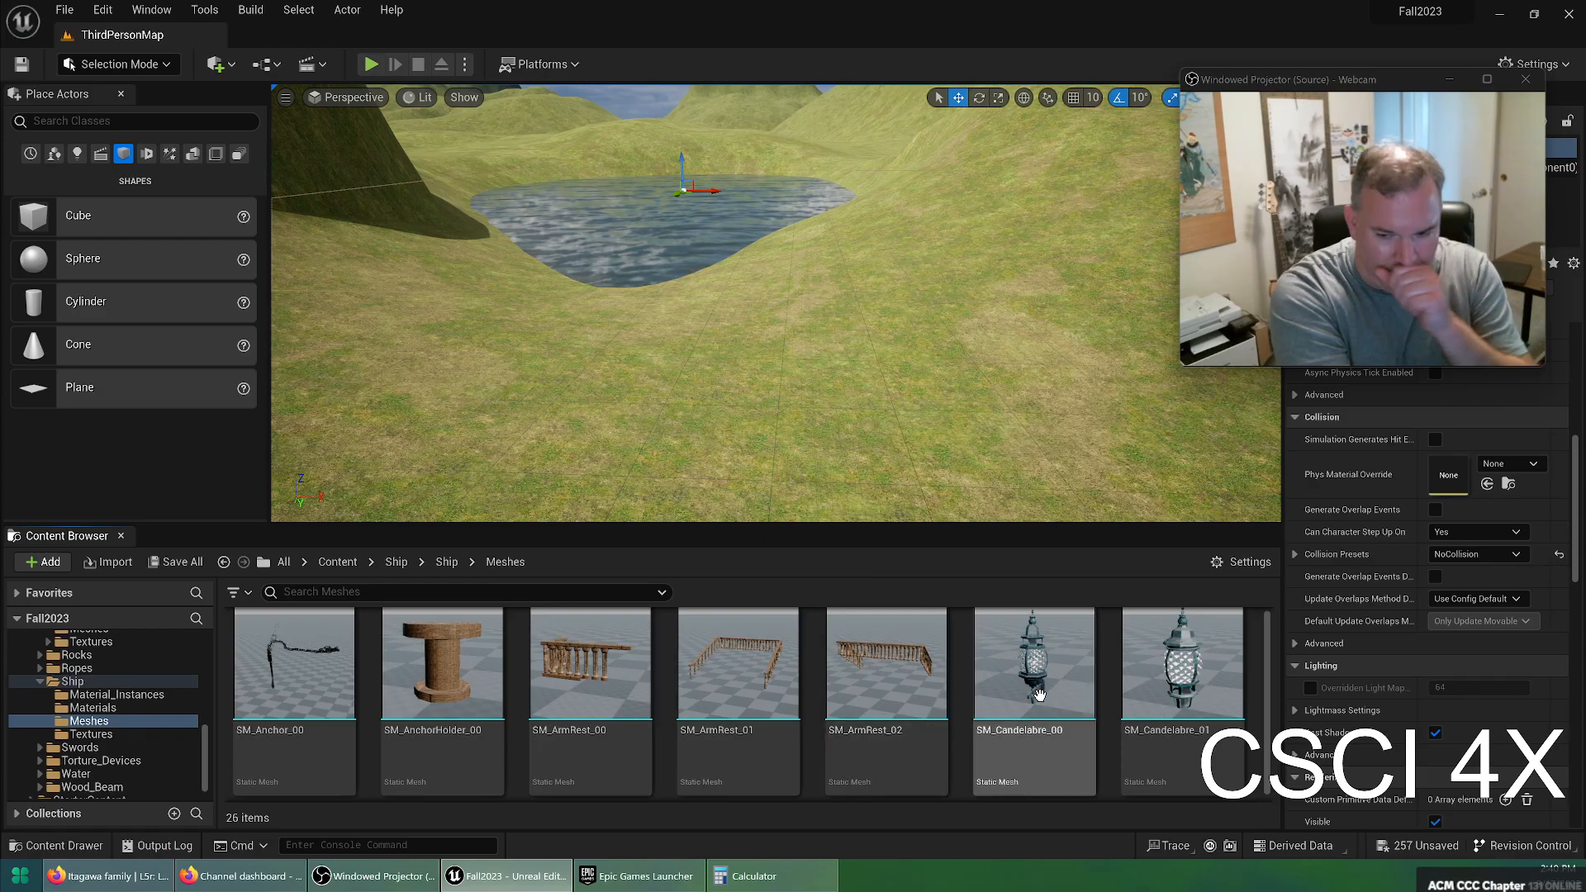
pyautogui.scroll(-2, 995, 707)
pyautogui.scroll(-3, 995, 708)
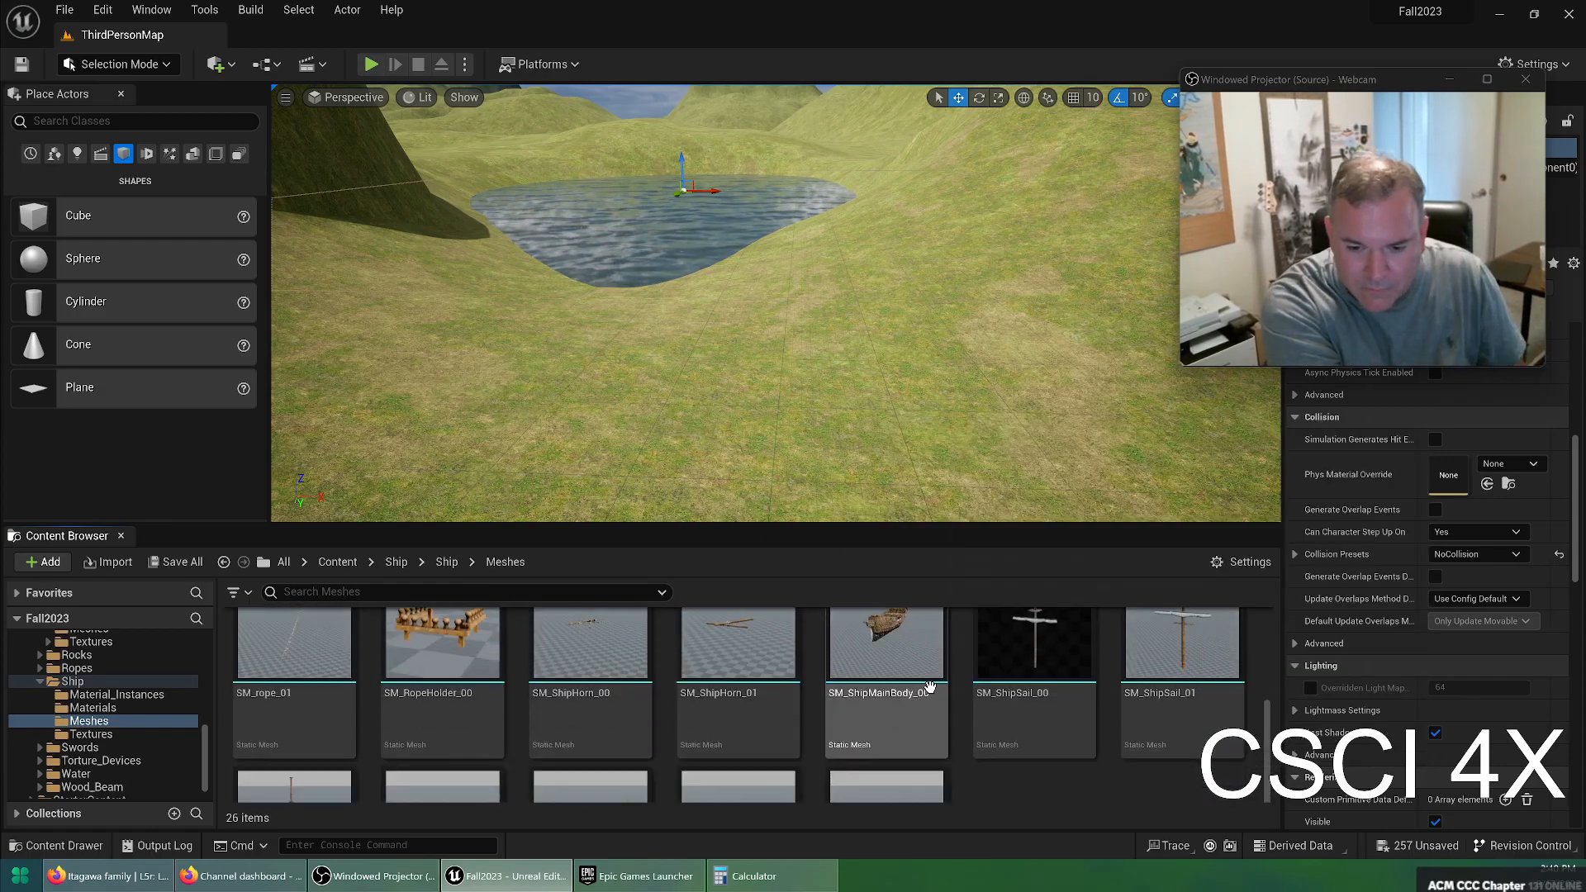
# Try placing the SM_ShipMainBody_00 hull over the basin, shift it along the water, and undo the placement
pyautogui.moveTo(768, 338); pyautogui.dragTo(660, 250)
pyautogui.moveTo(767, 290); pyautogui.dragTo(819, 347, button='right')
pyautogui.moveTo(656, 314)
pyautogui.mouseDown(button='right')
pyautogui.moveTo(628, 256)
pyautogui.moveTo(657, 313)
pyautogui.mouseUp(button='right')
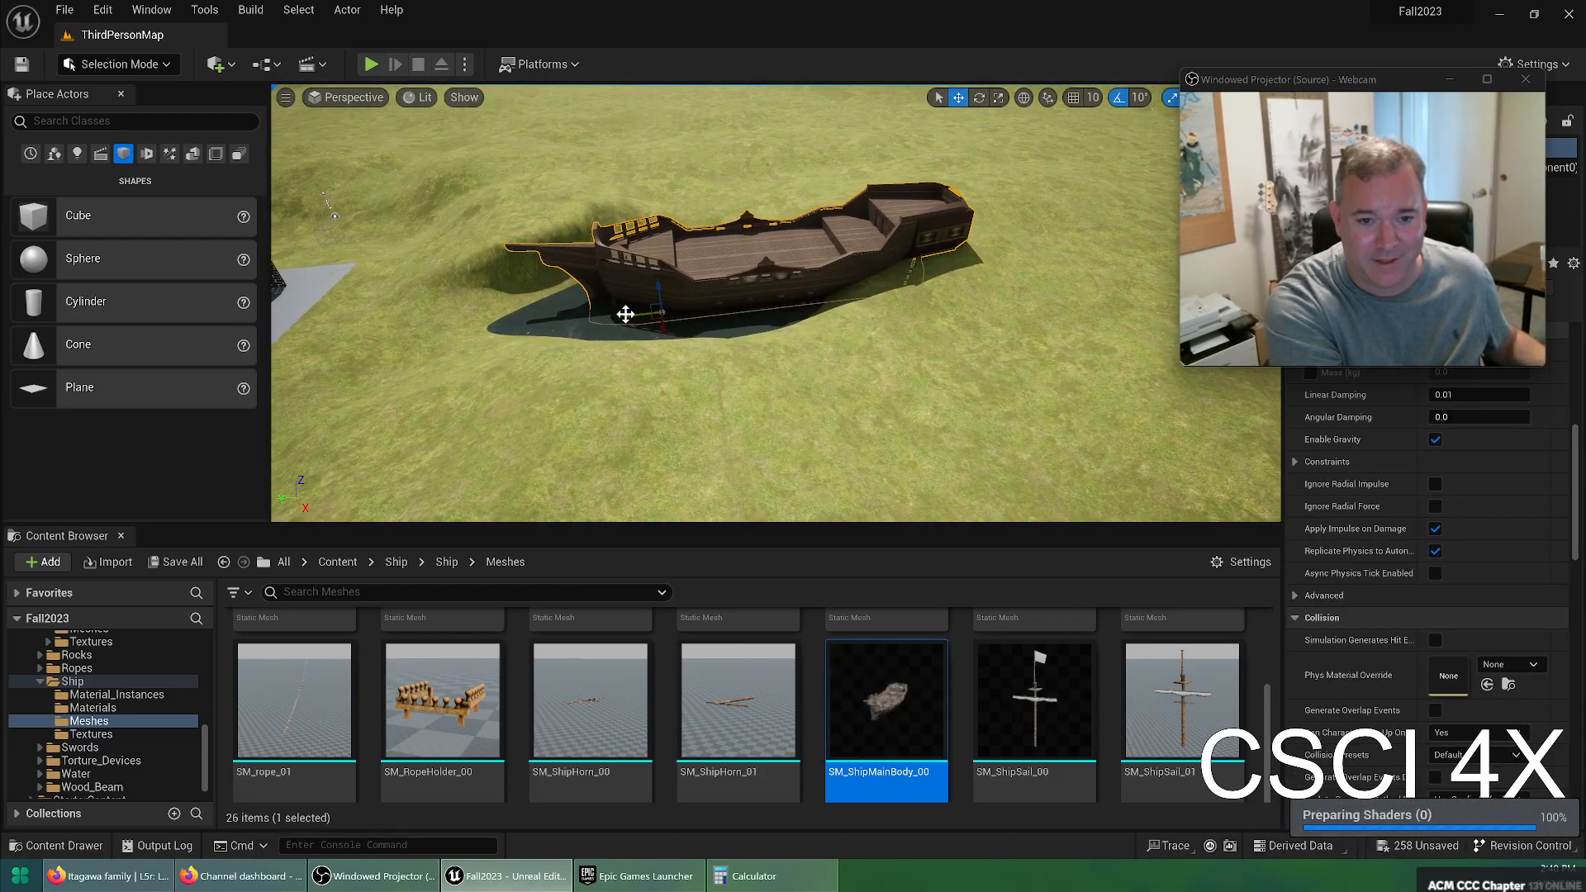
pyautogui.moveTo(540, 323); pyautogui.dragTo(512, 329)
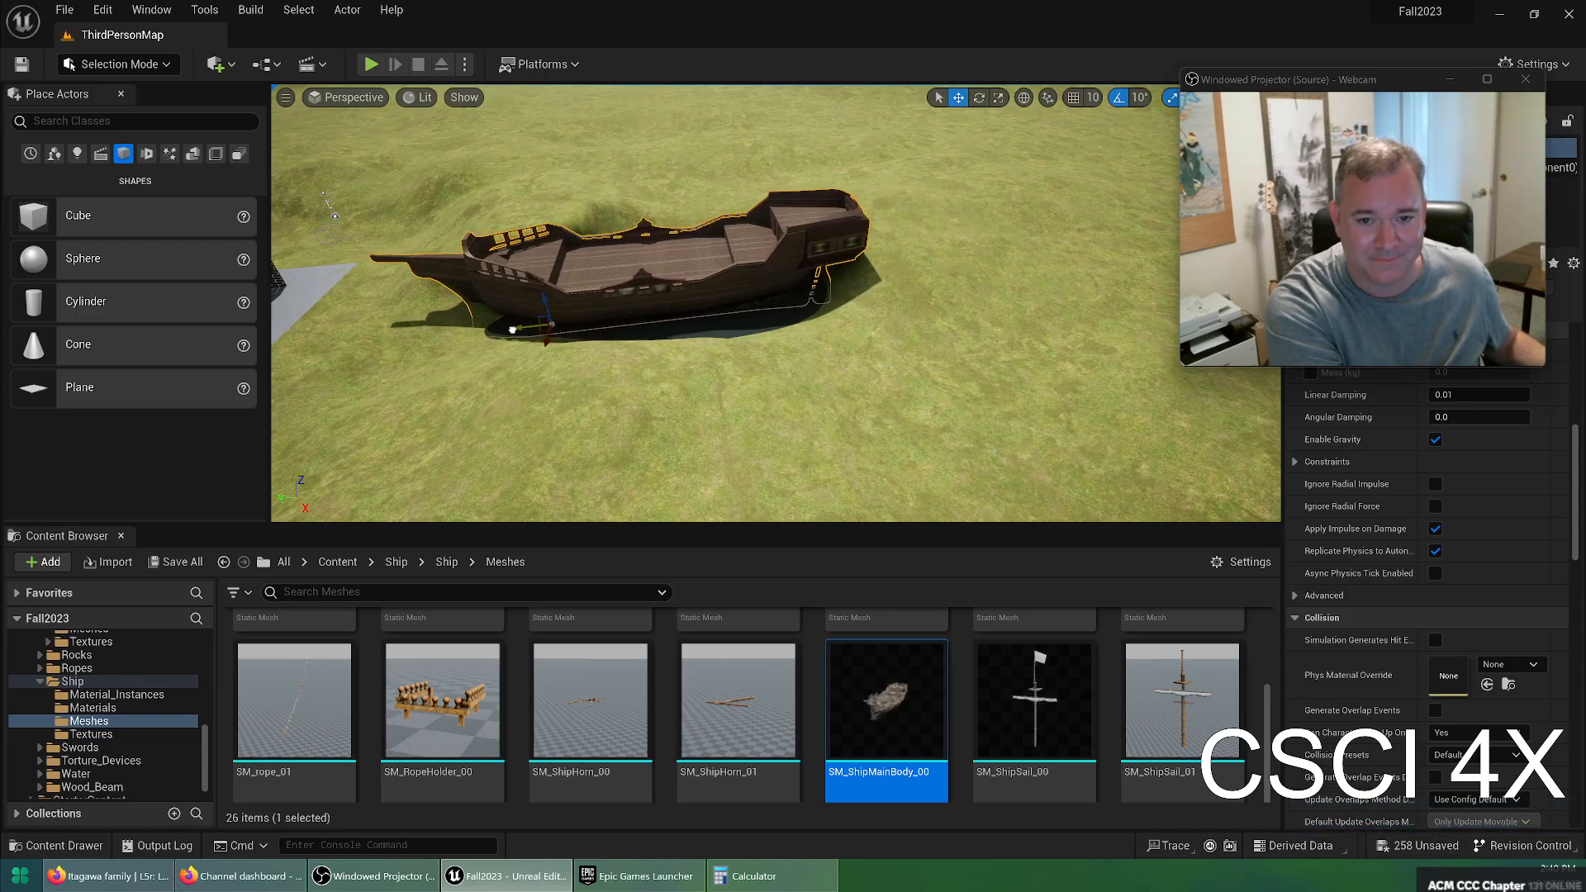
pyautogui.moveTo(470, 385); pyautogui.dragTo(837, 384, button='right')
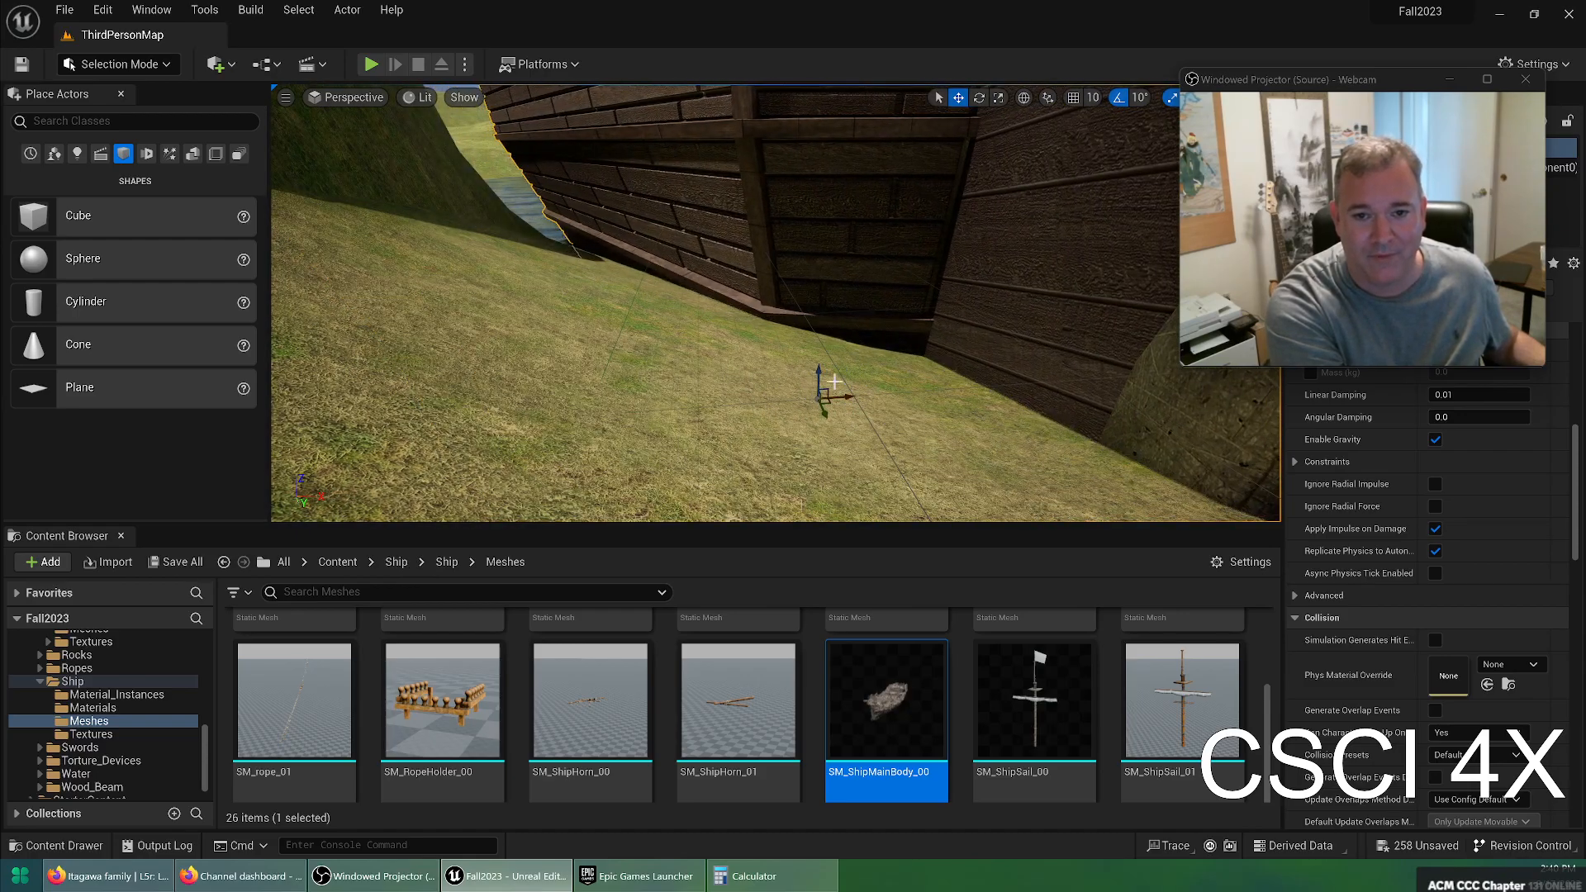
pyautogui.press('f')
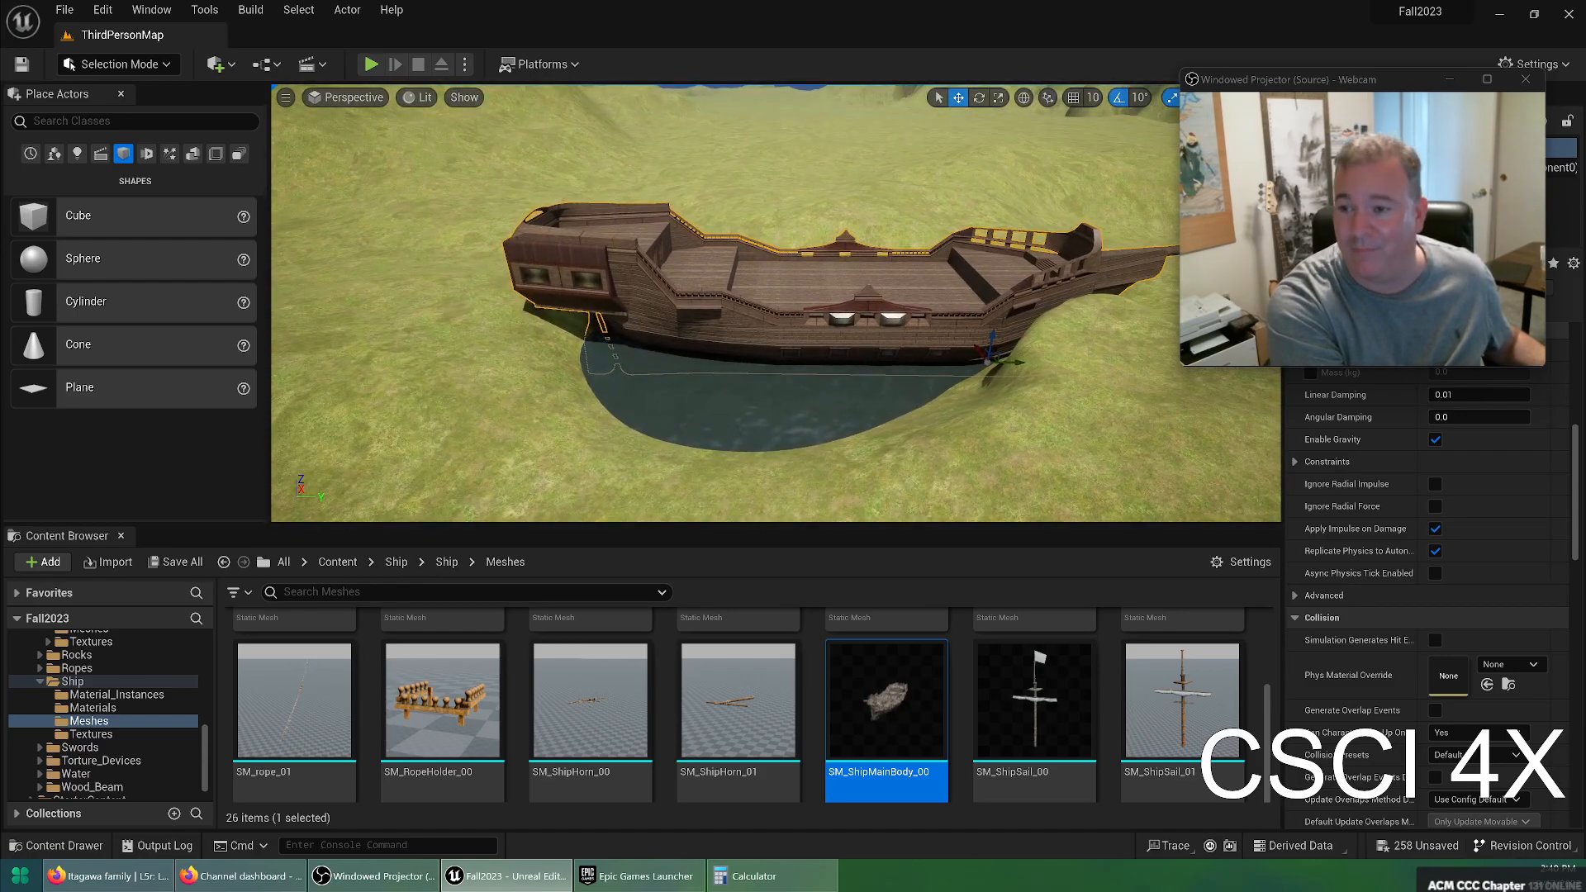
pyautogui.moveTo(776, 302); pyautogui.dragTo(1000, 283, button='right')
pyautogui.moveTo(787, 407); pyautogui.dragTo(787, 409, button='right')
pyautogui.hotkey('ctrl', 'z')
pyautogui.hotkey('ctrl', 'z')
pyautogui.hotkey('ctrl', 'z')
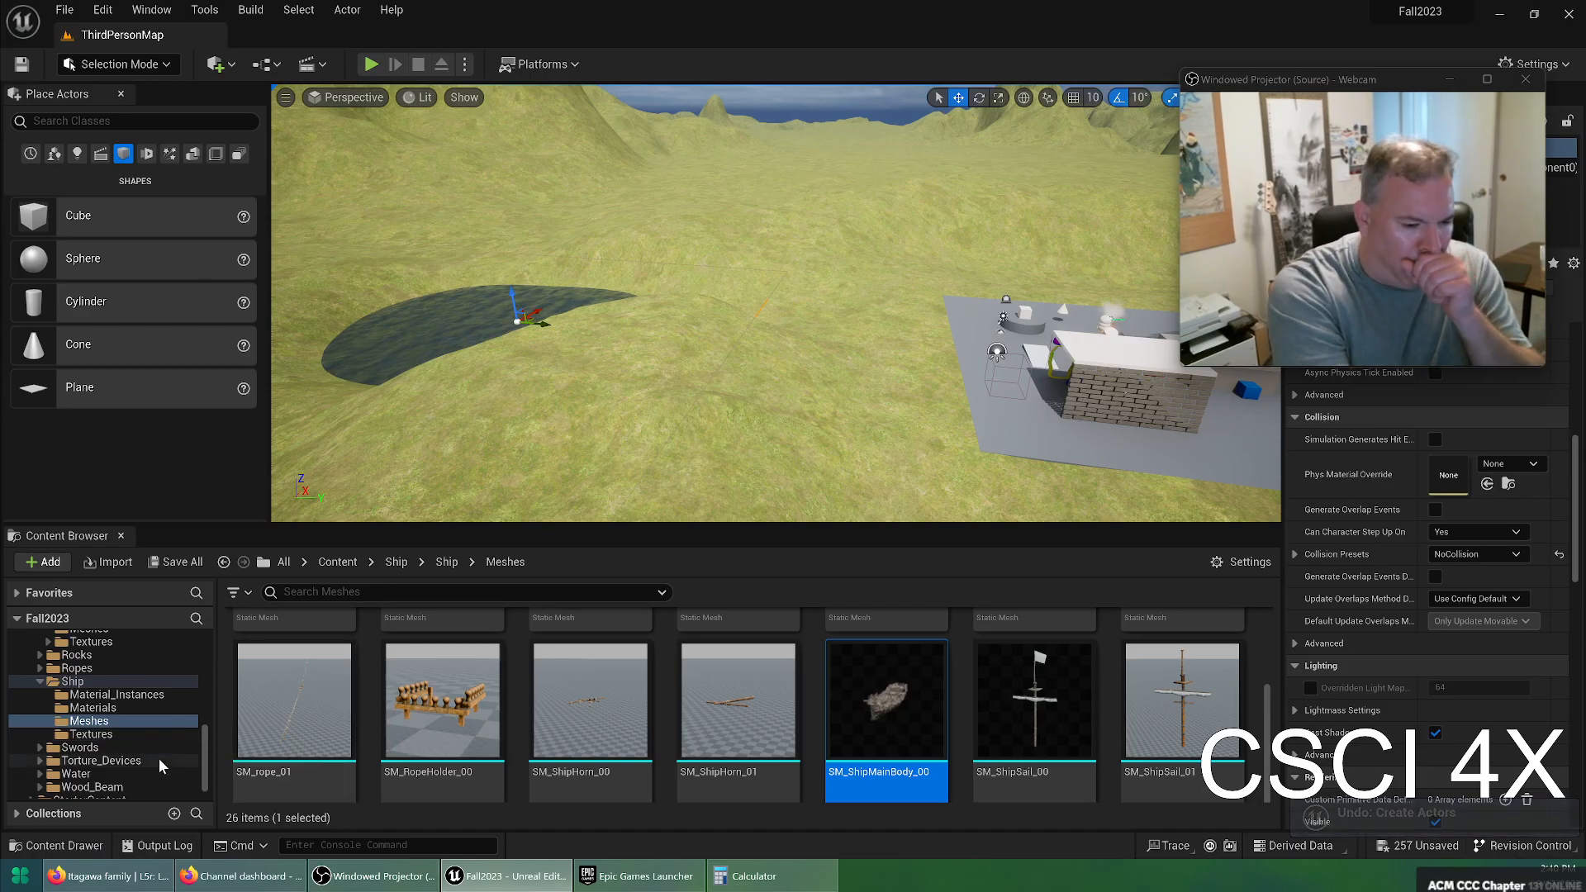
# Place the SM_Wooden_Boat_02 mesh from the Boats Meshes folder on the grass beside the basin
pyautogui.scroll(5, 130, 708)
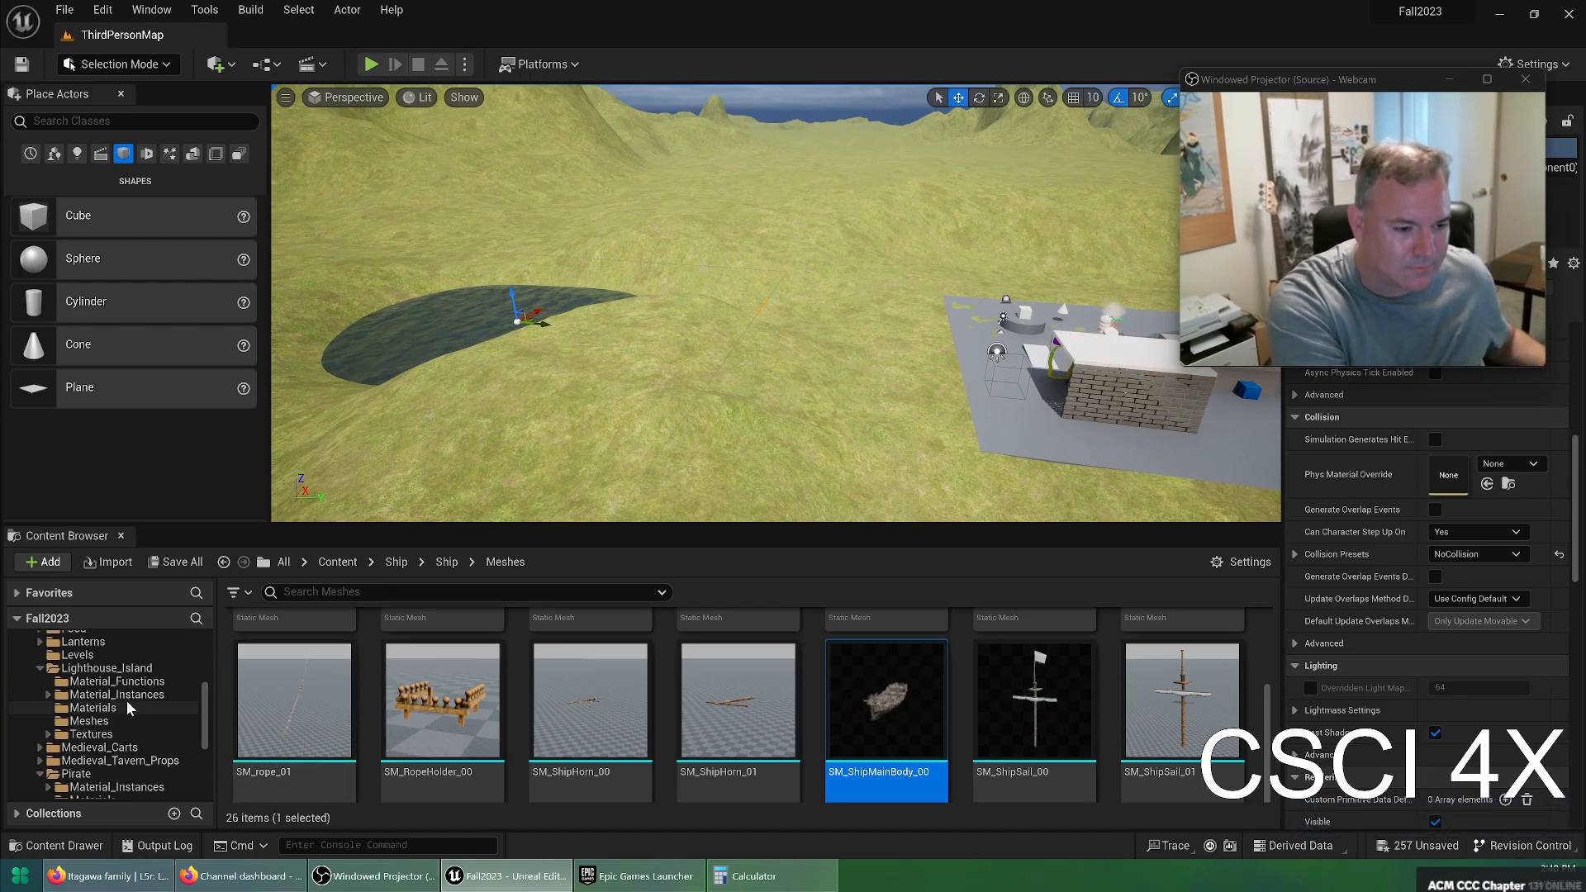
pyautogui.click(99, 680)
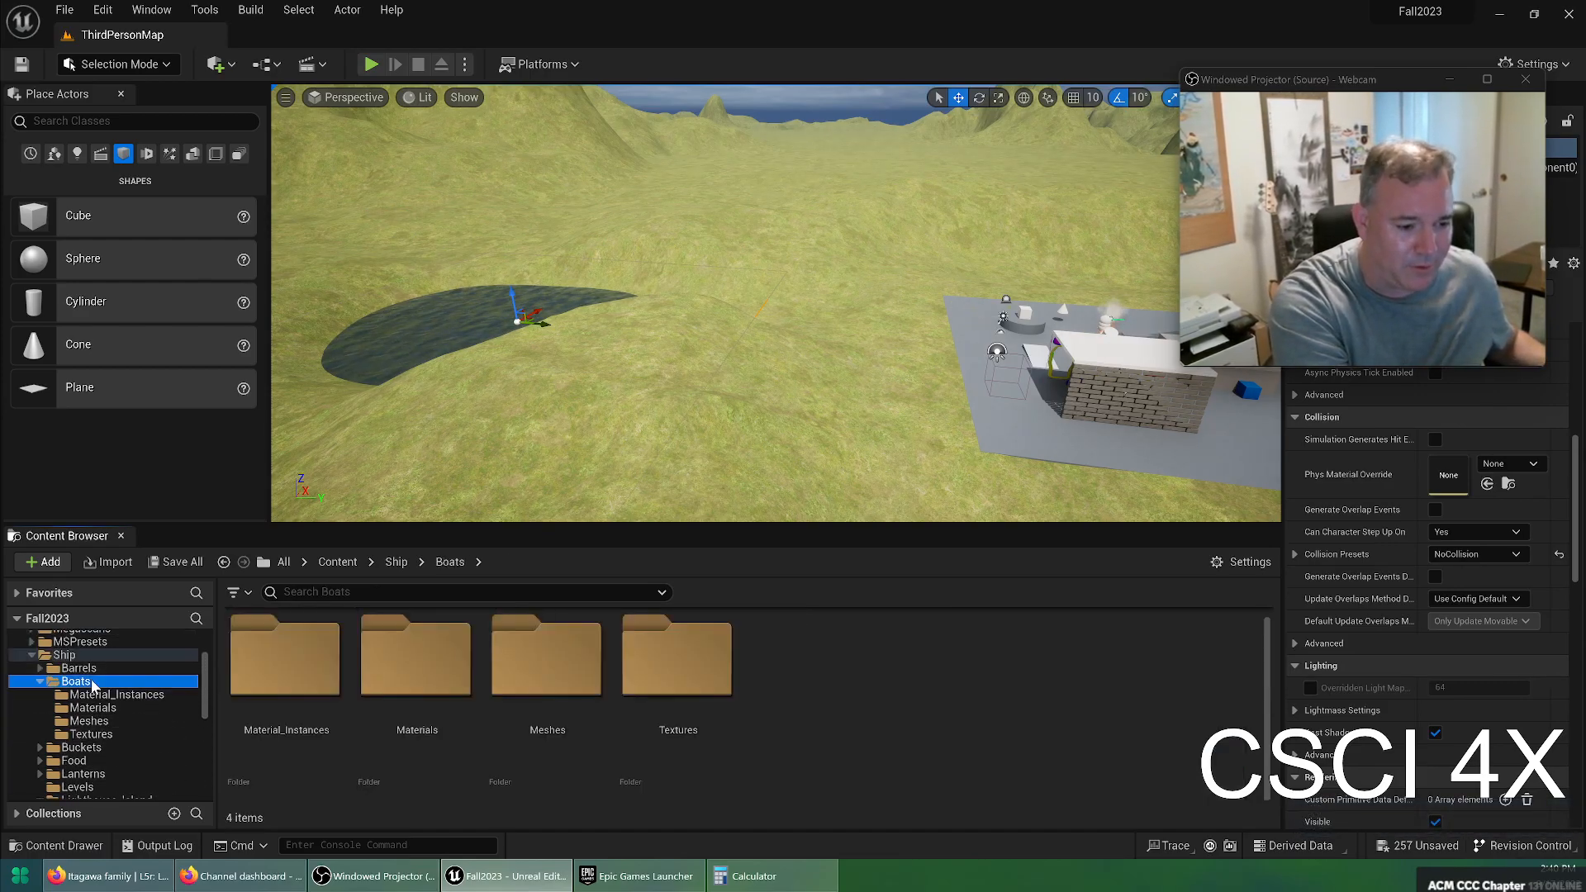
pyautogui.doubleClick(542, 653)
pyautogui.moveTo(547, 665); pyautogui.dragTo(622, 463)
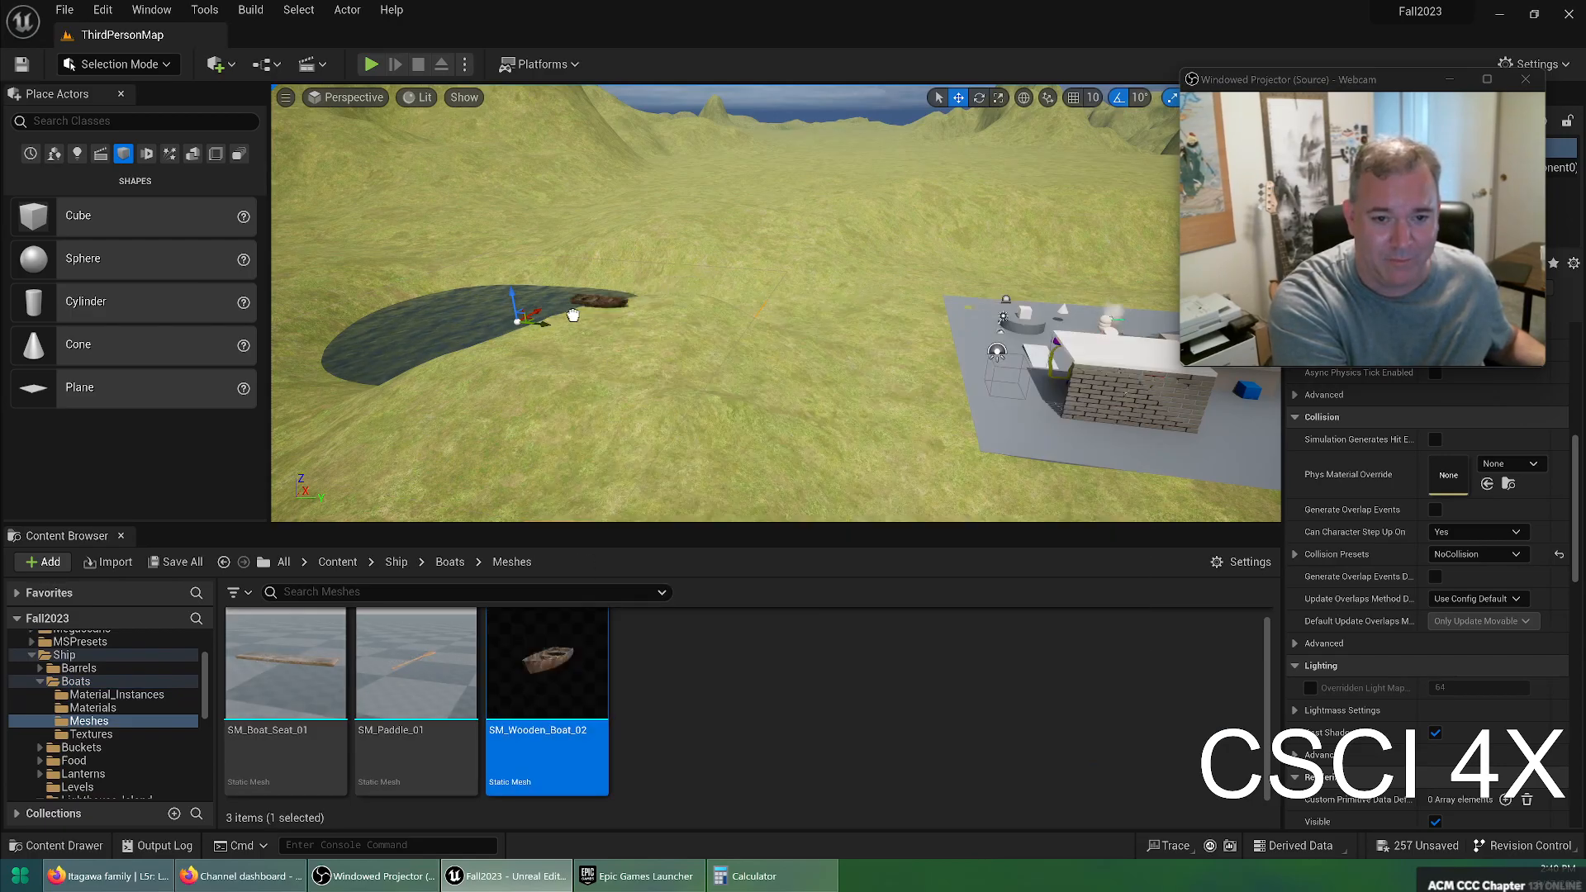
pyautogui.moveTo(780, 306); pyautogui.dragTo(807, 309, button='right')
pyautogui.scroll(1, 807, 309)
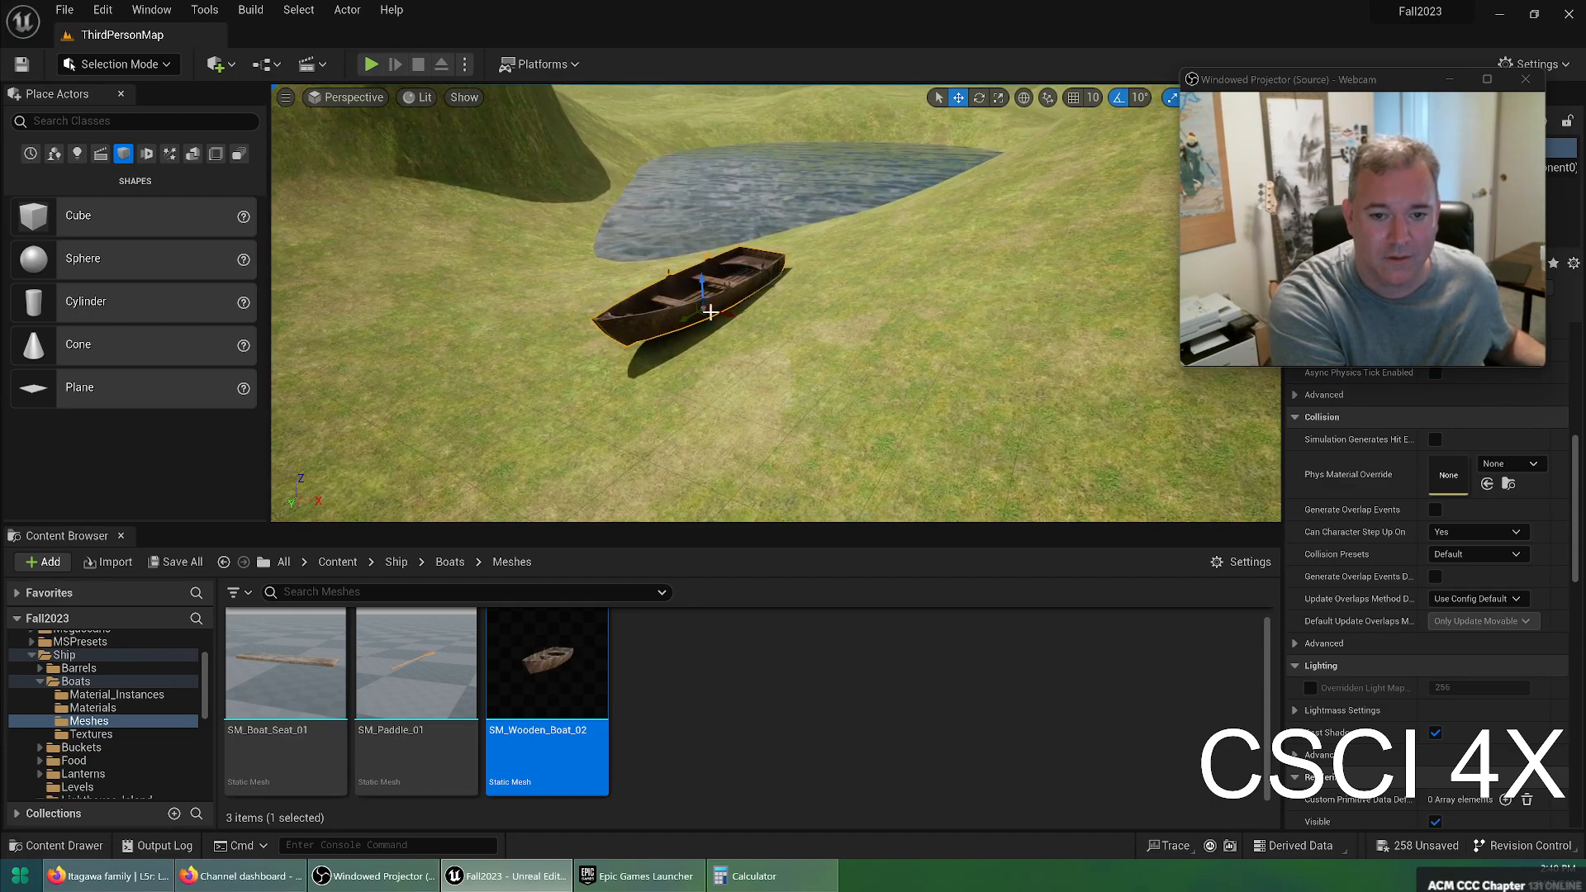
# Move the wooden boat to the basin's edge so that its stern lies over the water and its bow on the bank
pyautogui.keyDown('shift'); pyautogui.moveTo(725, 314); pyautogui.dragTo(702, 291); pyautogui.keyUp('shift')
pyautogui.moveTo(703, 283)
pyautogui.mouseDown(button='right')
pyautogui.moveTo(703, 248)
pyautogui.moveTo(644, 330)
pyautogui.moveTo(744, 314)
pyautogui.moveTo(688, 285)
pyautogui.mouseUp(button='right')
pyautogui.moveTo(655, 266); pyautogui.dragTo(865, 256)
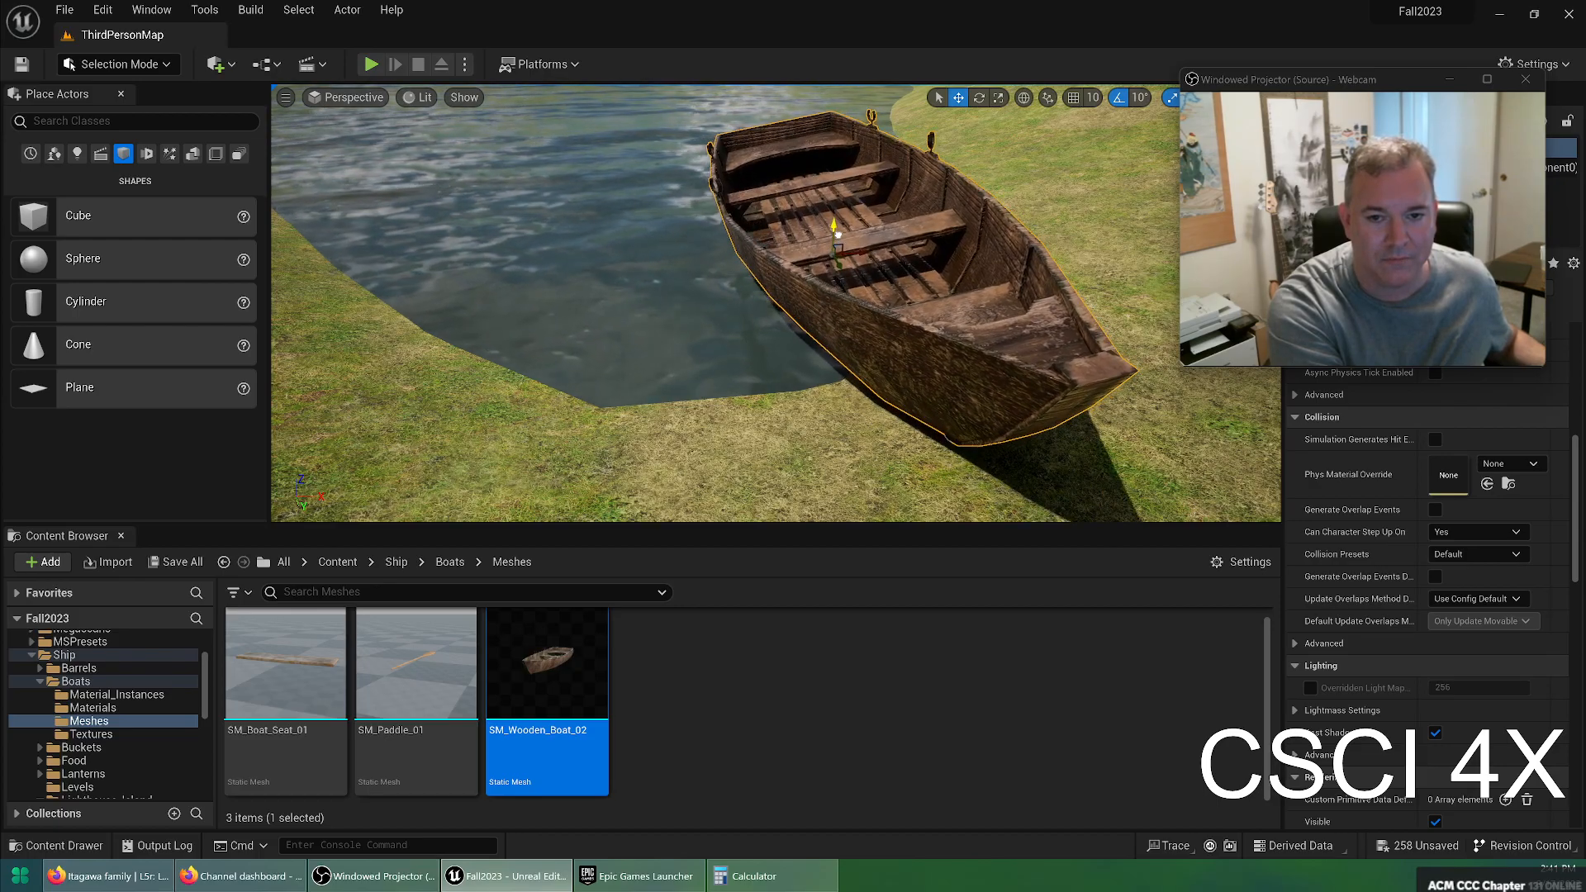
pyautogui.moveTo(896, 282); pyautogui.dragTo(929, 306, button='right')
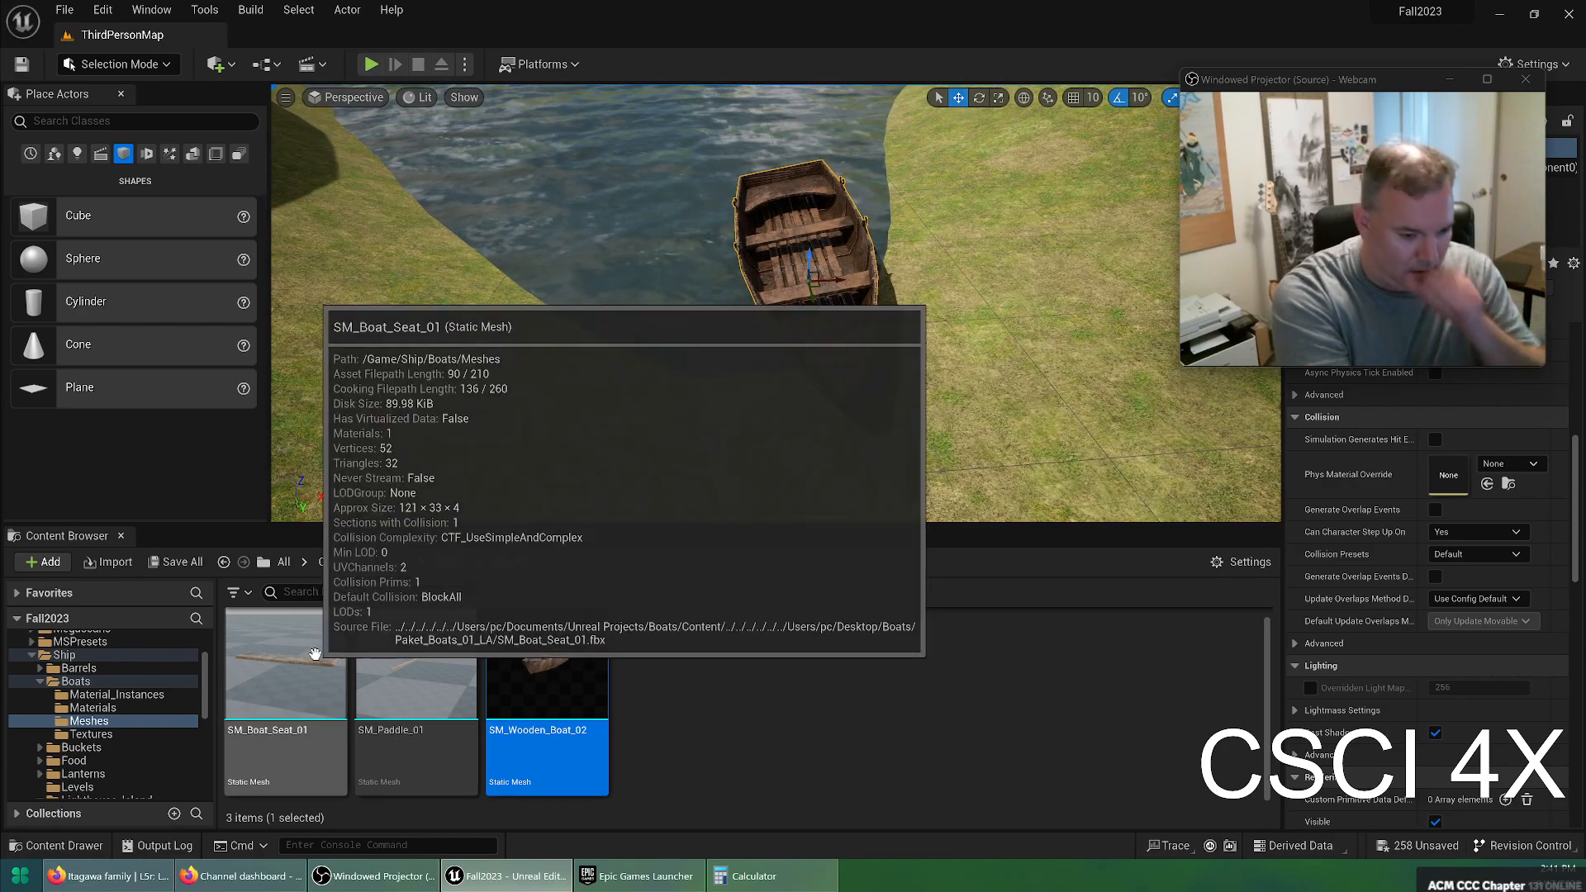
# Place SM_Paddle_01 on the bank side of the wooden boat, leaning across its rim
pyautogui.moveTo(365, 630); pyautogui.dragTo(805, 350)
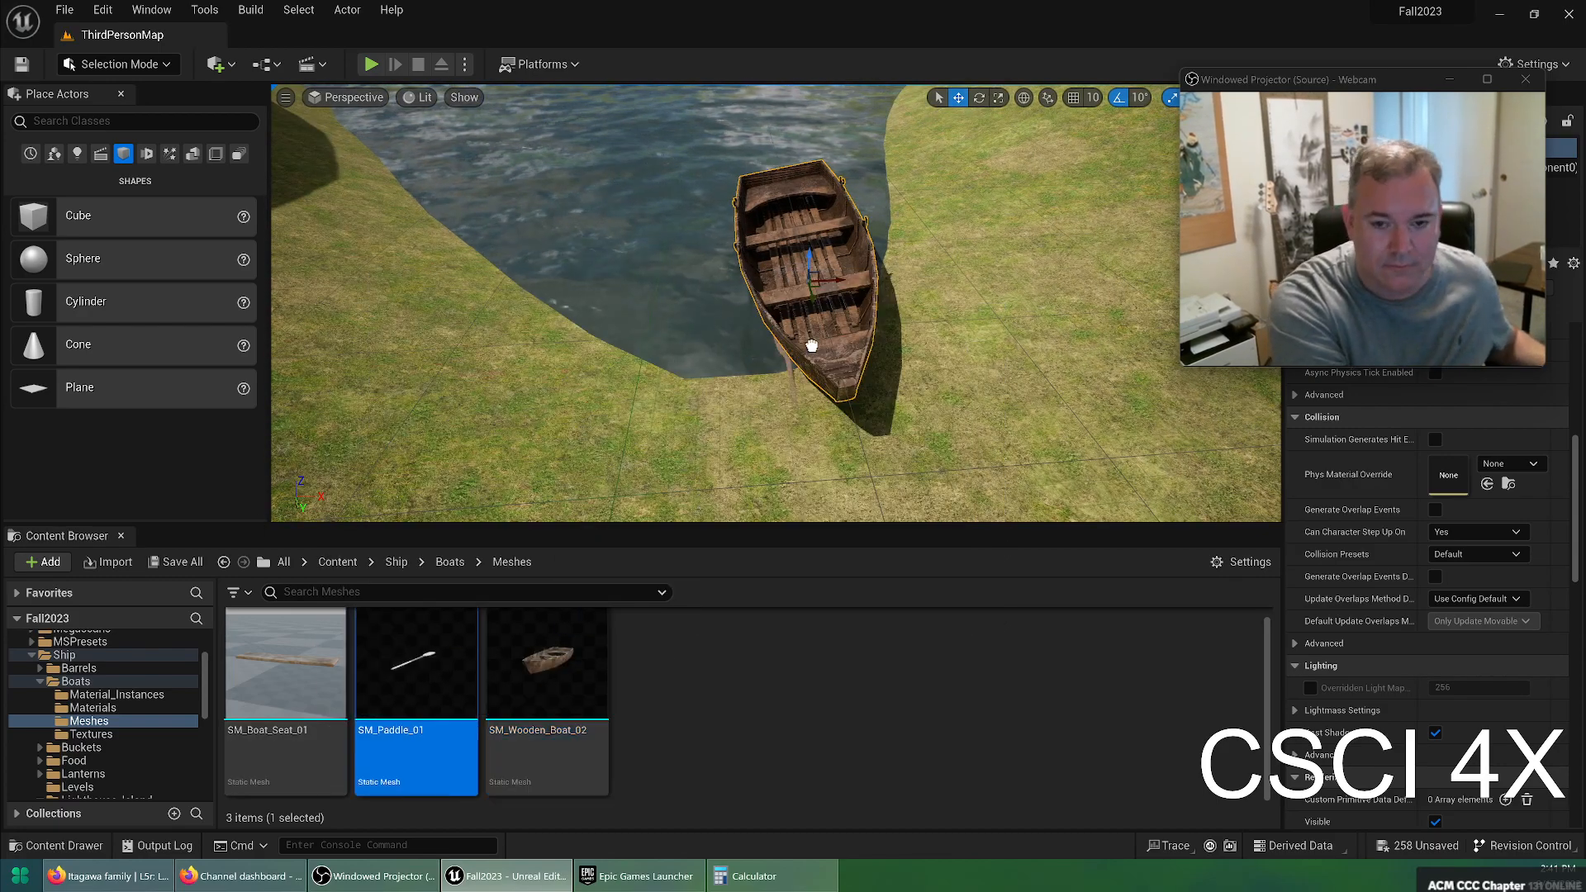
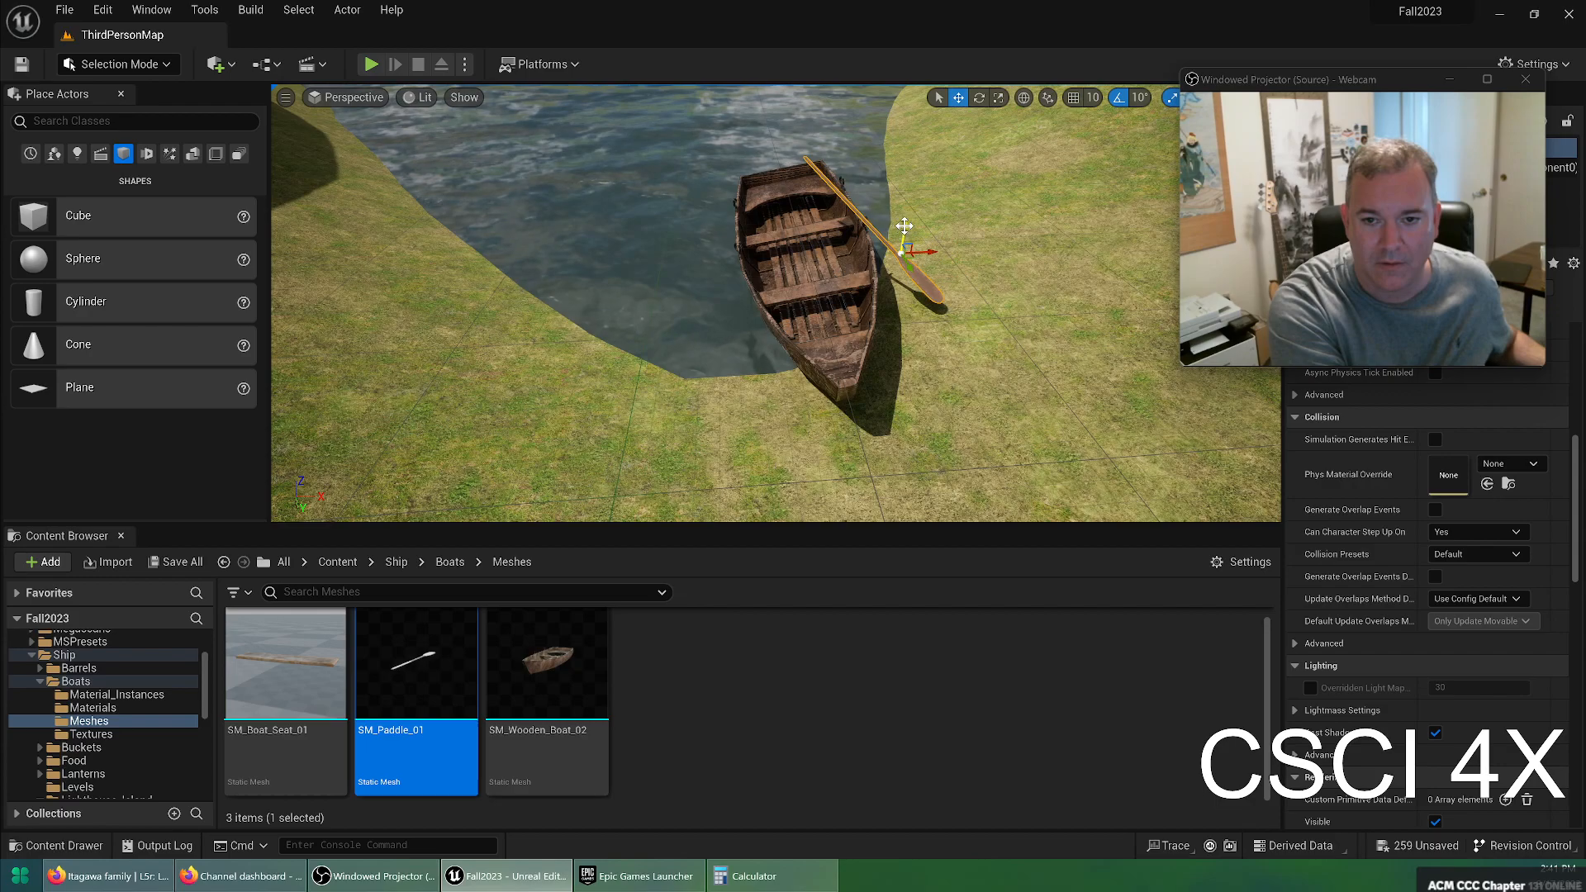
pyautogui.moveTo(832, 263)
pyautogui.mouseDown(button='right')
pyautogui.moveTo(832, 99)
pyautogui.moveTo(802, 263)
pyautogui.moveTo(834, 256)
pyautogui.mouseUp(button='right')
pyautogui.moveTo(1240, 85); pyautogui.dragTo(1206, 161)
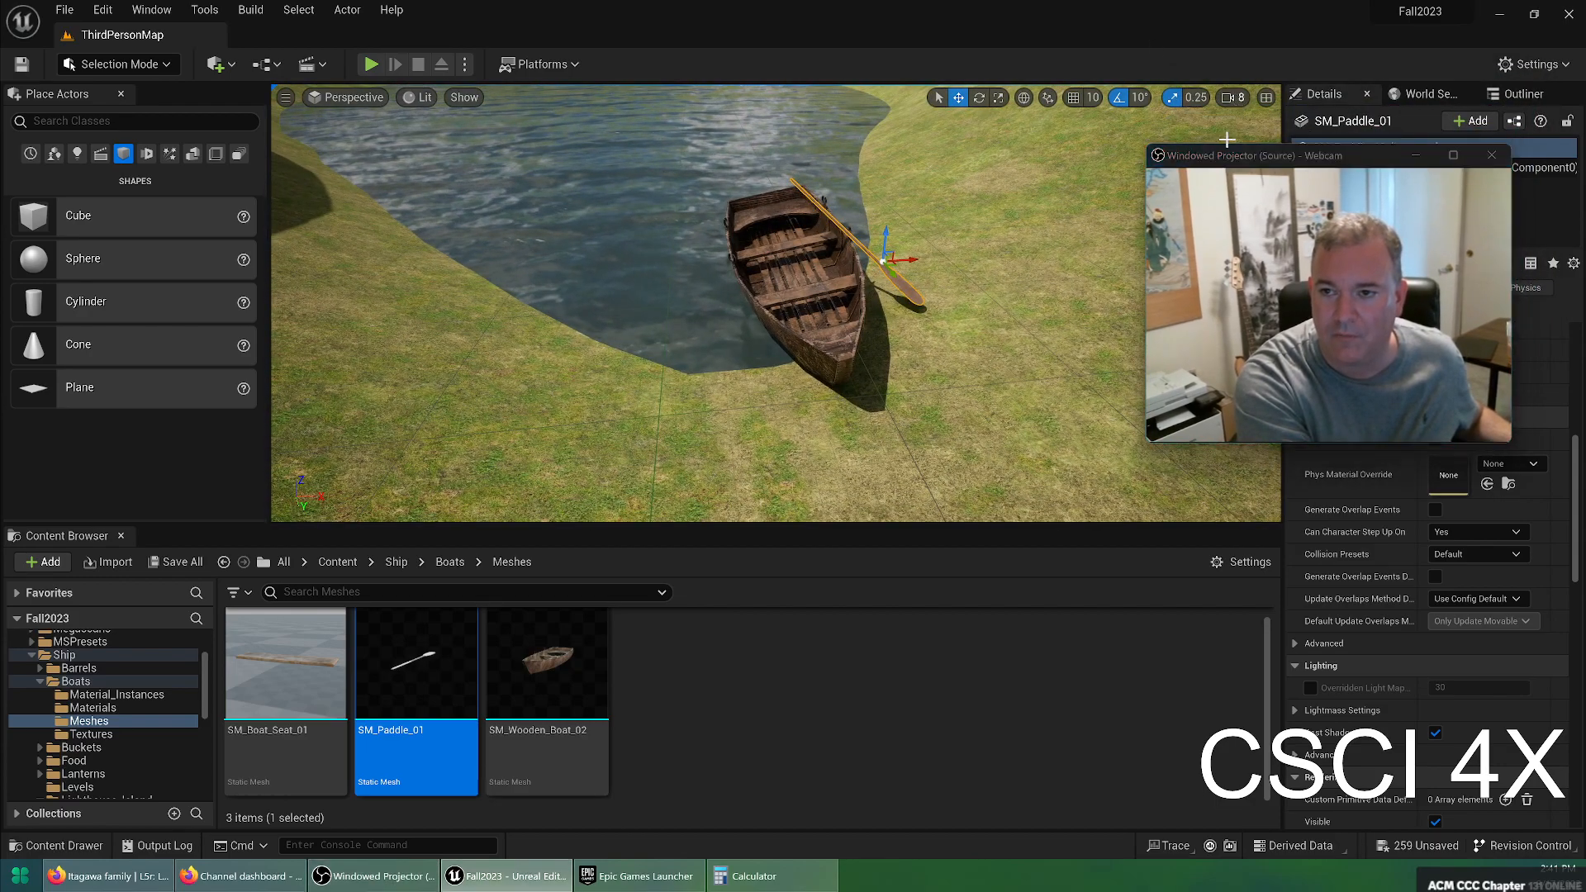
pyautogui.moveTo(913, 274); pyautogui.dragTo(957, 260, button='right')
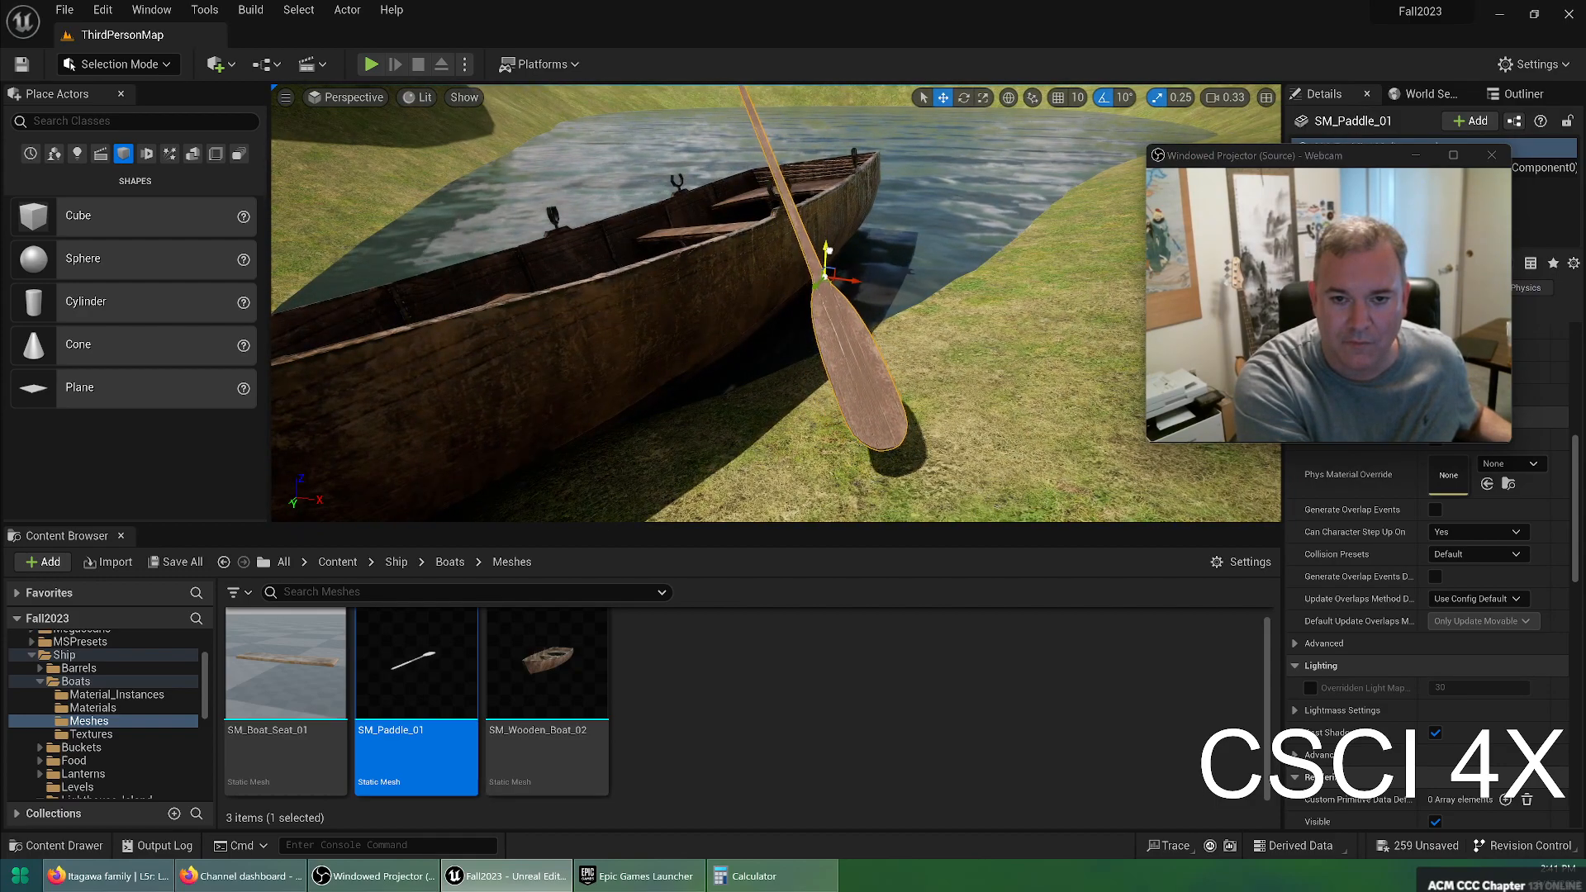
pyautogui.moveTo(820, 285)
pyautogui.mouseDown(button='right')
pyautogui.moveTo(924, 330)
pyautogui.moveTo(810, 307)
pyautogui.mouseUp(button='right')
# Add a second paddle on the water side of the boat and rotate it to point toward the hull
pyautogui.moveTo(596, 471); pyautogui.dragTo(597, 472)
pyautogui.moveTo(597, 471); pyautogui.dragTo(637, 480, button='right')
pyautogui.press('e')
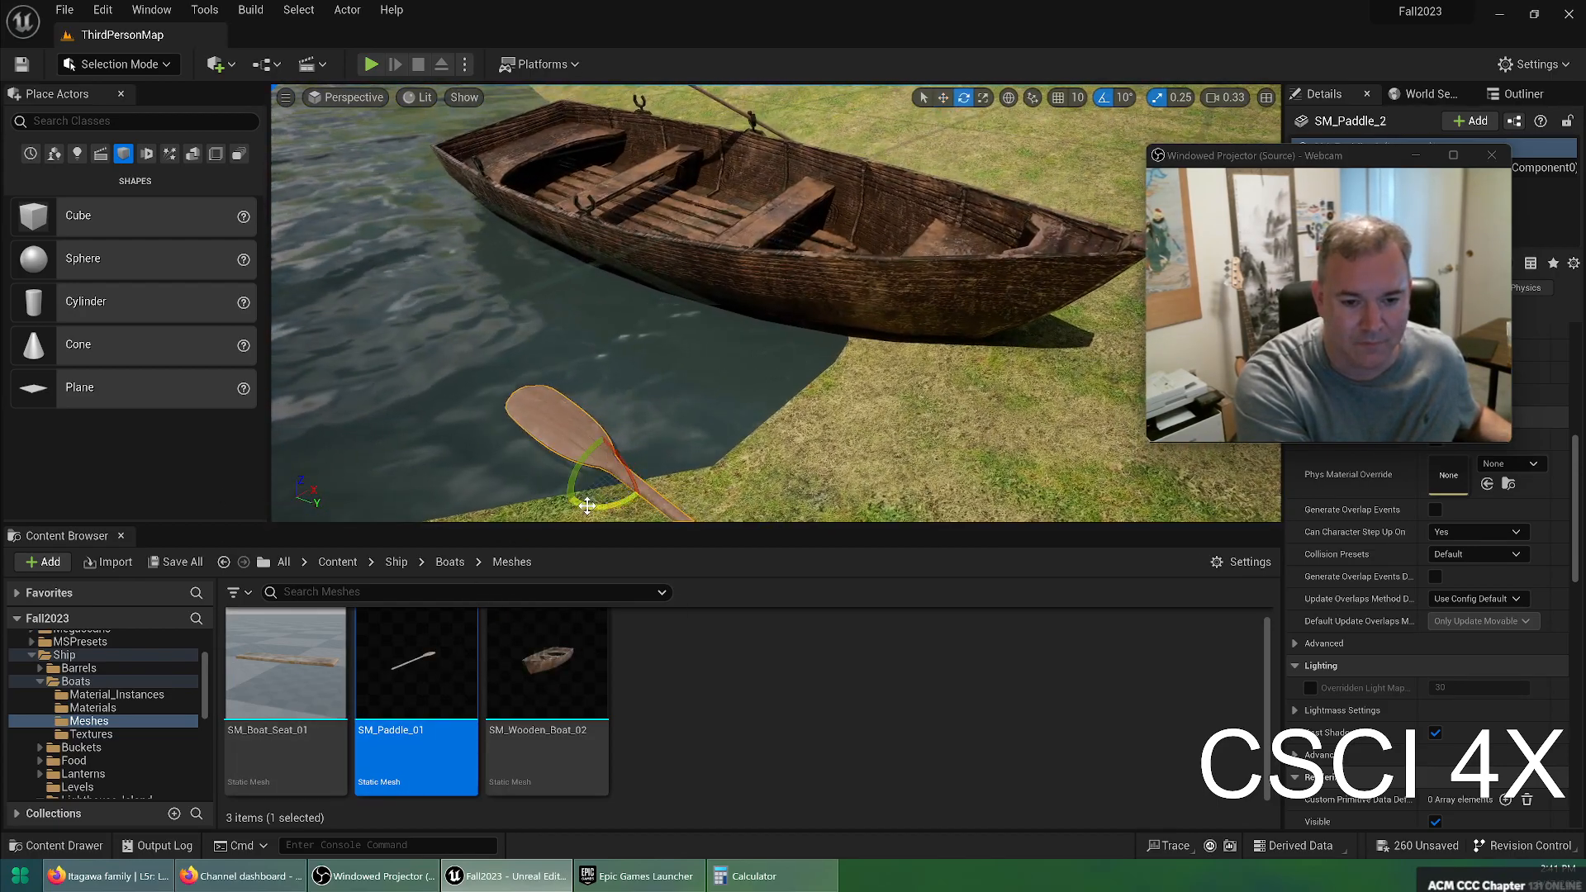
pyautogui.moveTo(634, 394)
pyautogui.mouseDown(button='right')
pyautogui.moveTo(591, 389)
pyautogui.moveTo(634, 394)
pyautogui.mouseUp(button='right')
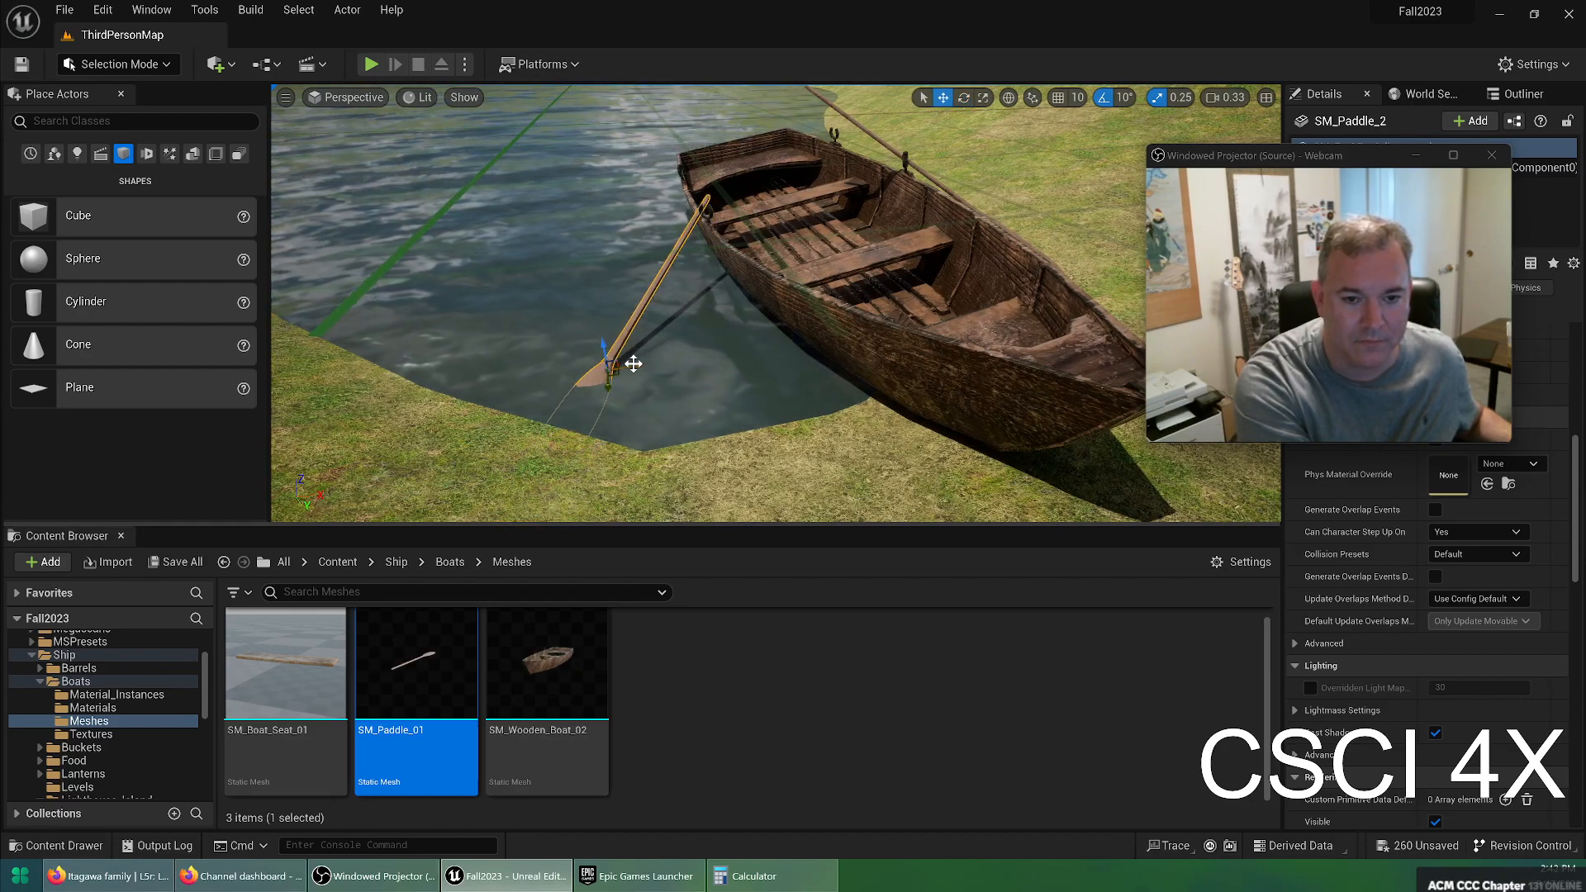
# Position the second paddle in the oarlock on the boat's water side, with its blade just above the water
pyautogui.moveTo(654, 365); pyautogui.dragTo(836, 396, button='right')
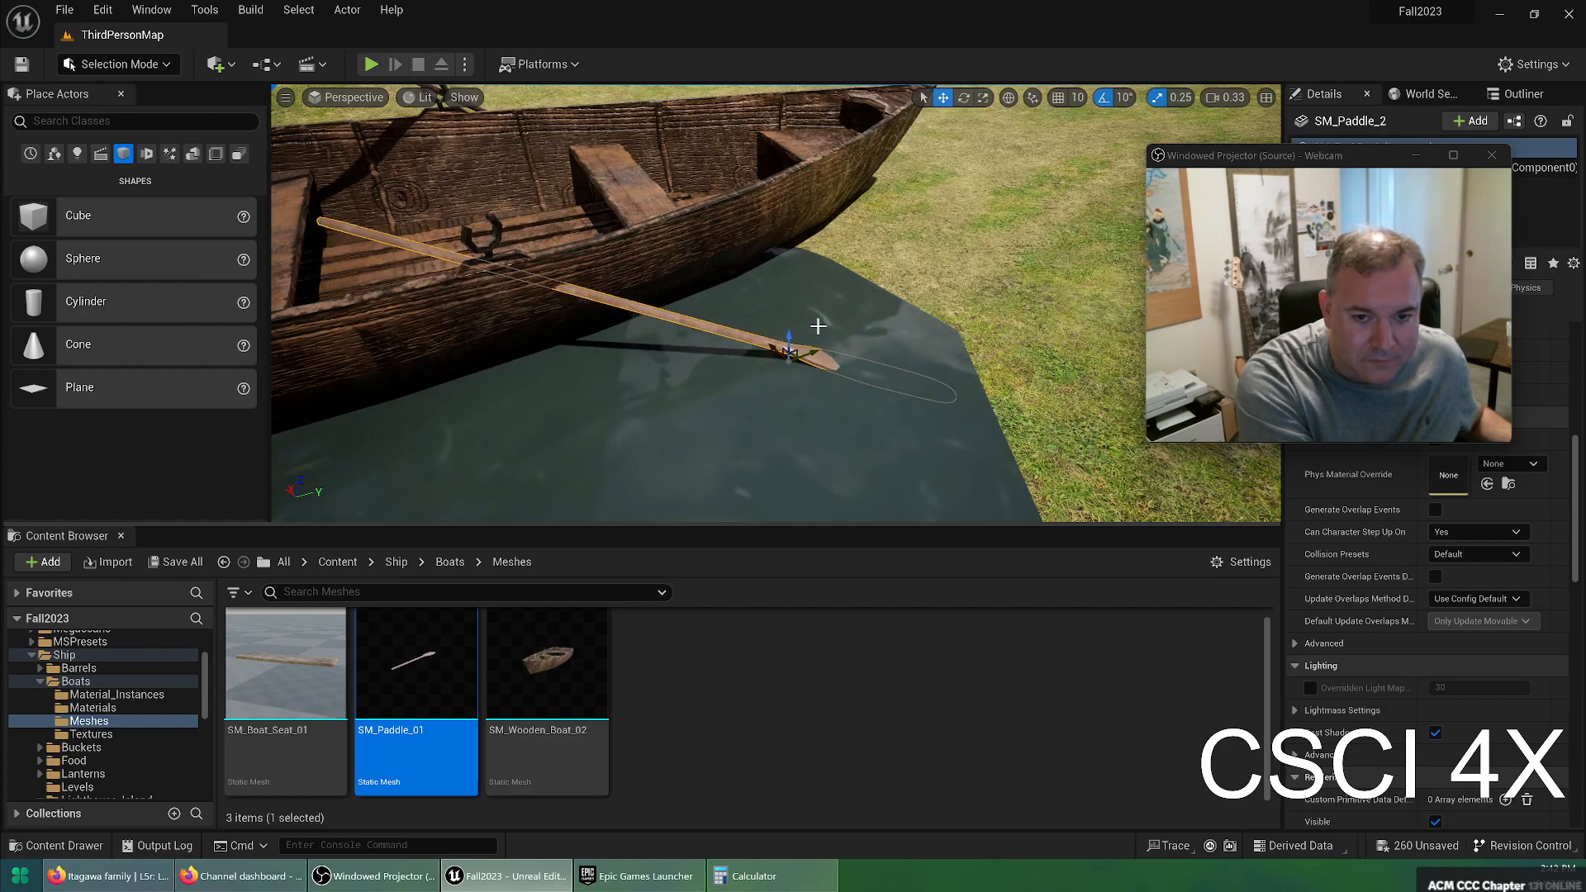
pyautogui.moveTo(830, 294); pyautogui.dragTo(517, 425, button='right')
pyautogui.moveTo(500, 397); pyautogui.dragTo(451, 396)
pyautogui.moveTo(450, 397); pyautogui.dragTo(347, 388, button='right')
pyautogui.moveTo(630, 274); pyautogui.dragTo(630, 315, button='right')
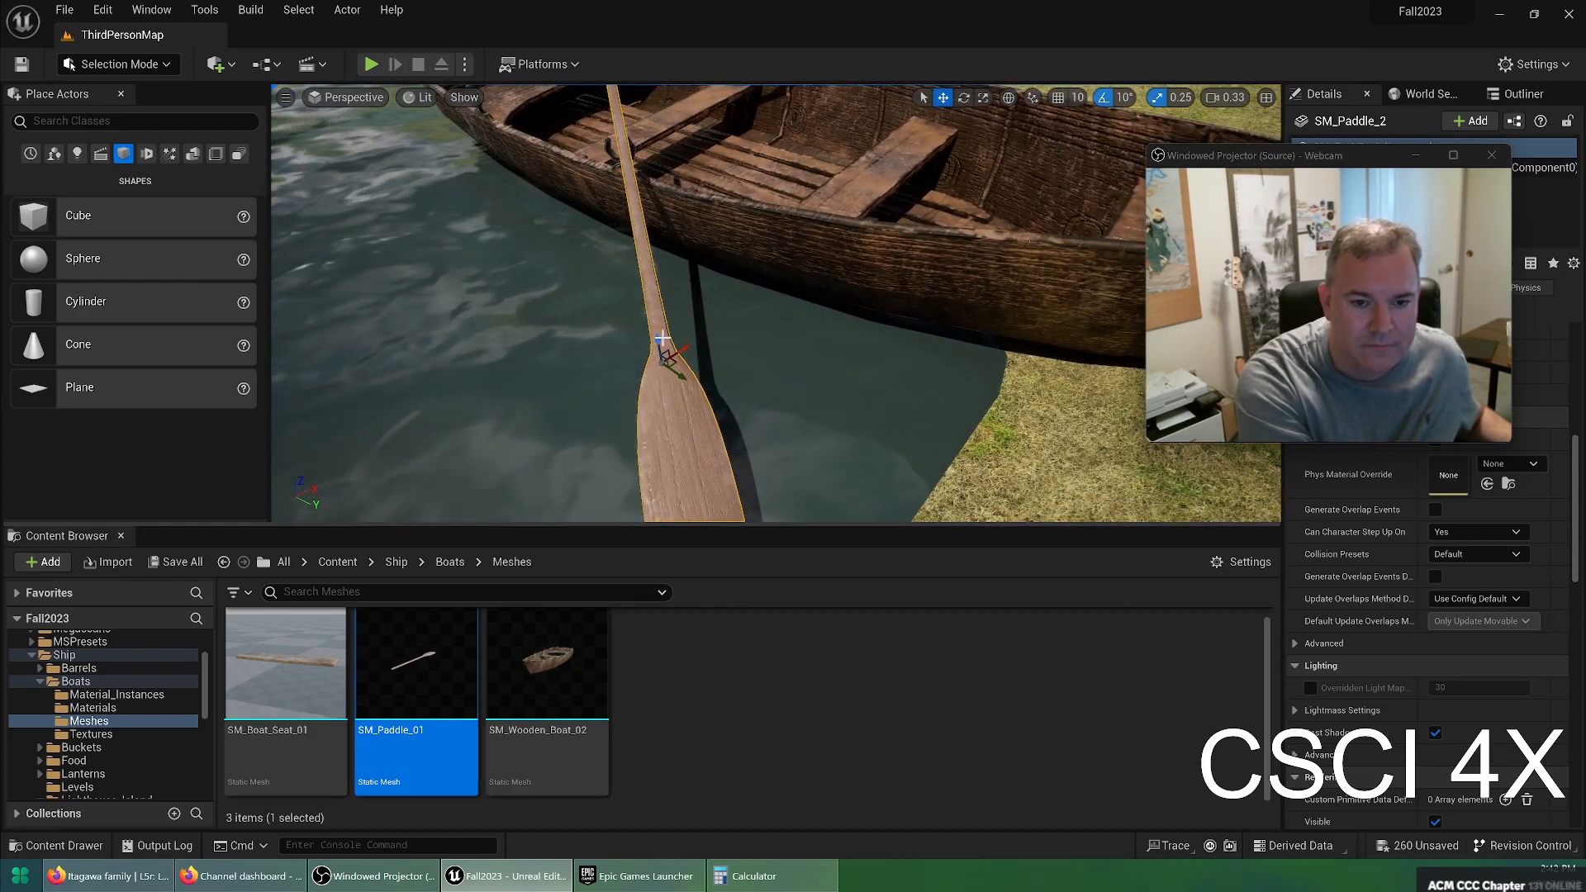
pyautogui.moveTo(661, 339); pyautogui.dragTo(680, 410)
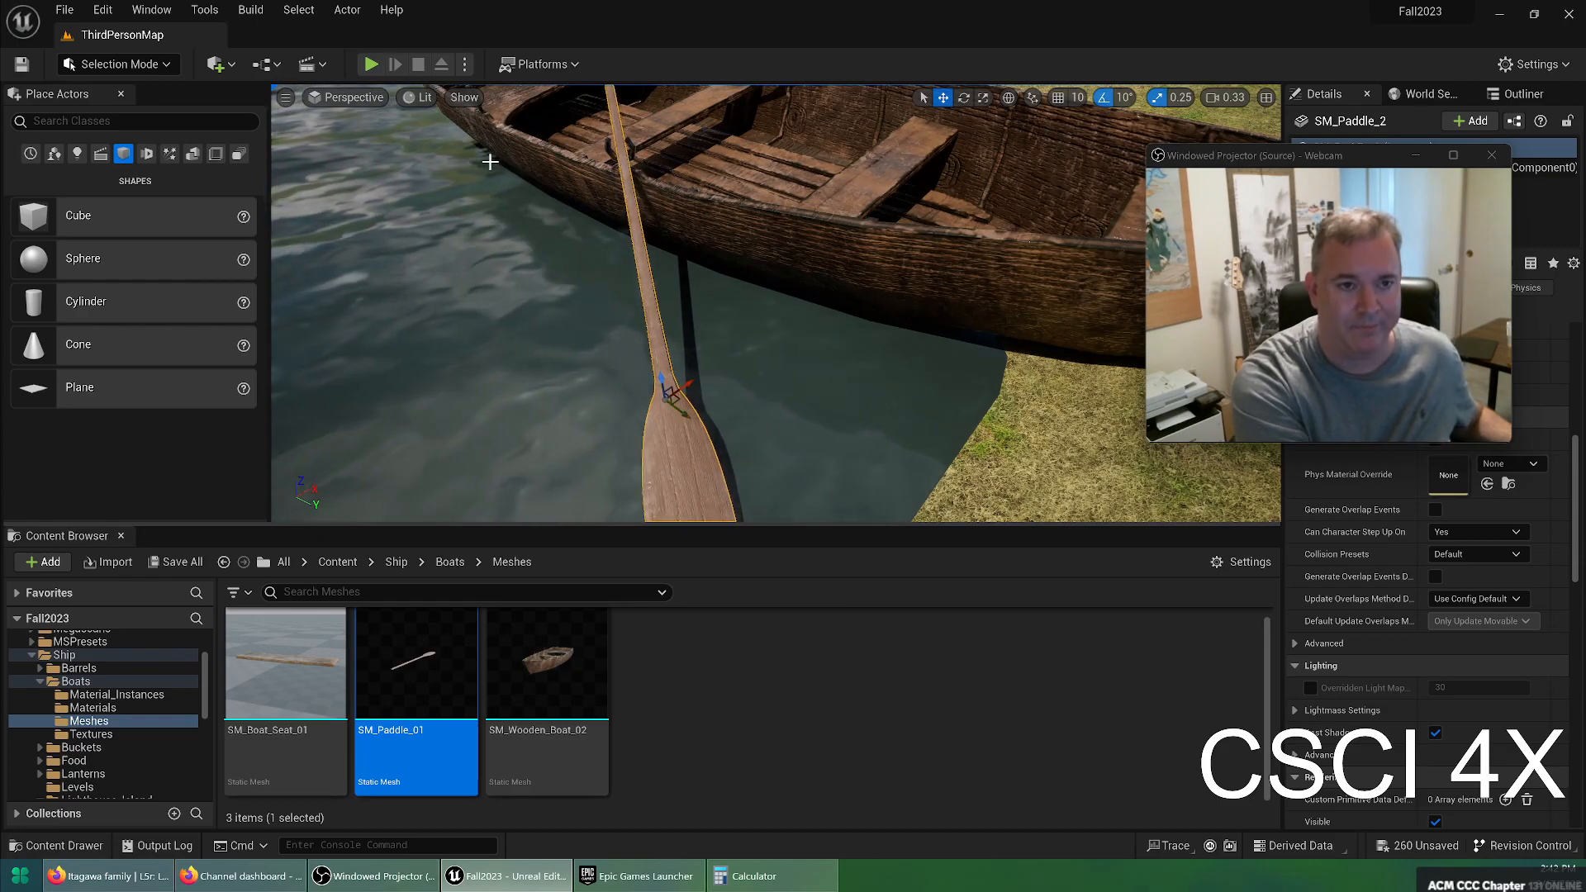
# Play-test the level by running the character to the boat, jumping onto it, and stepping back to the bank
pyautogui.click(478, 329)
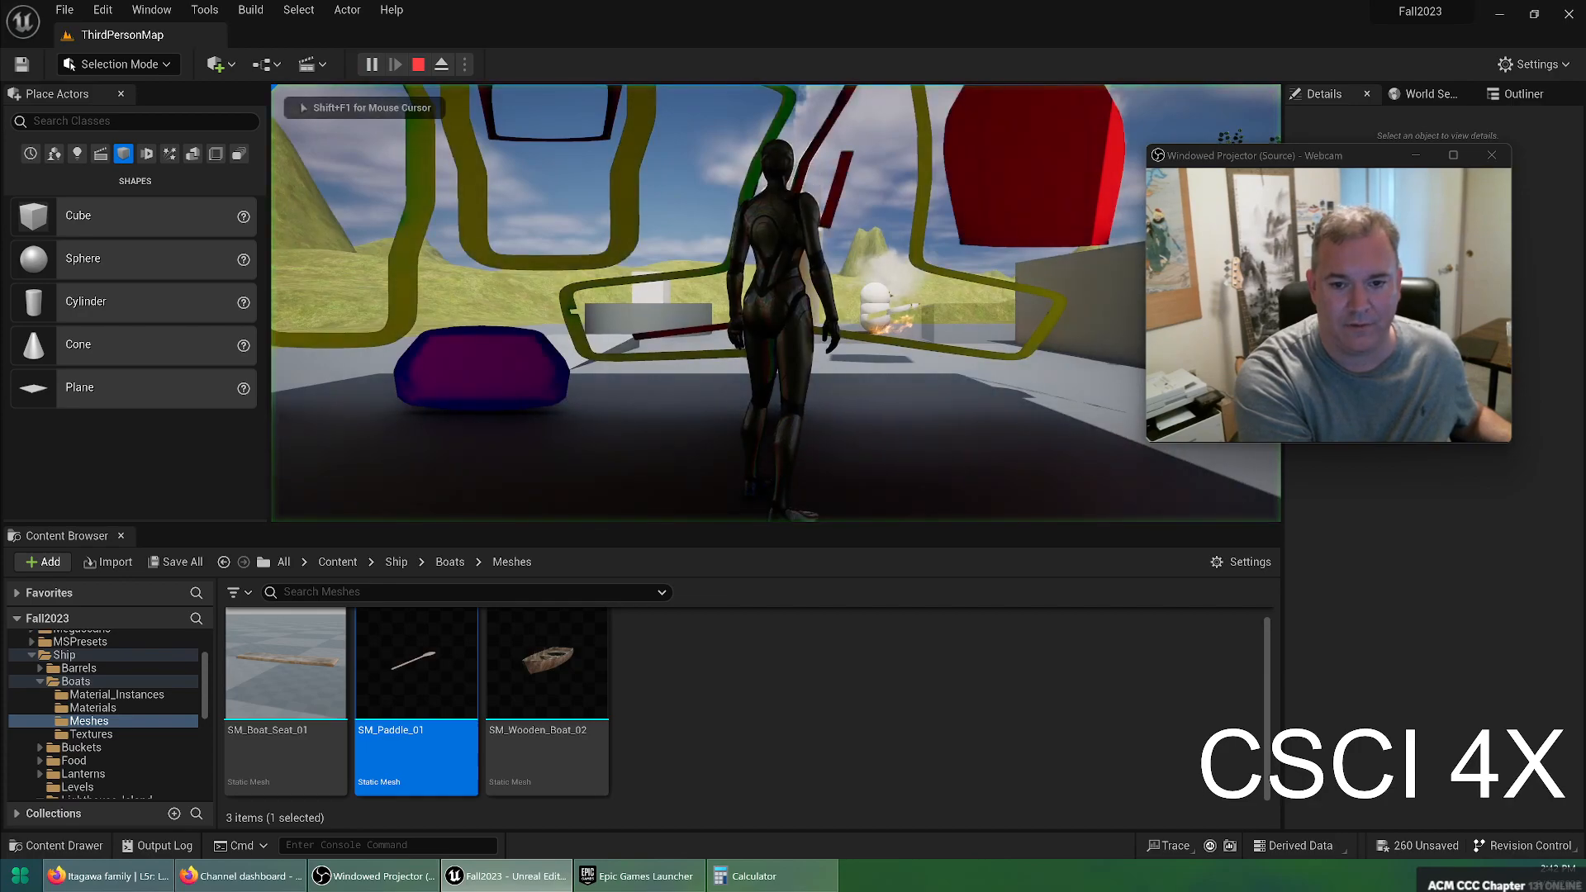
pyautogui.press('w')
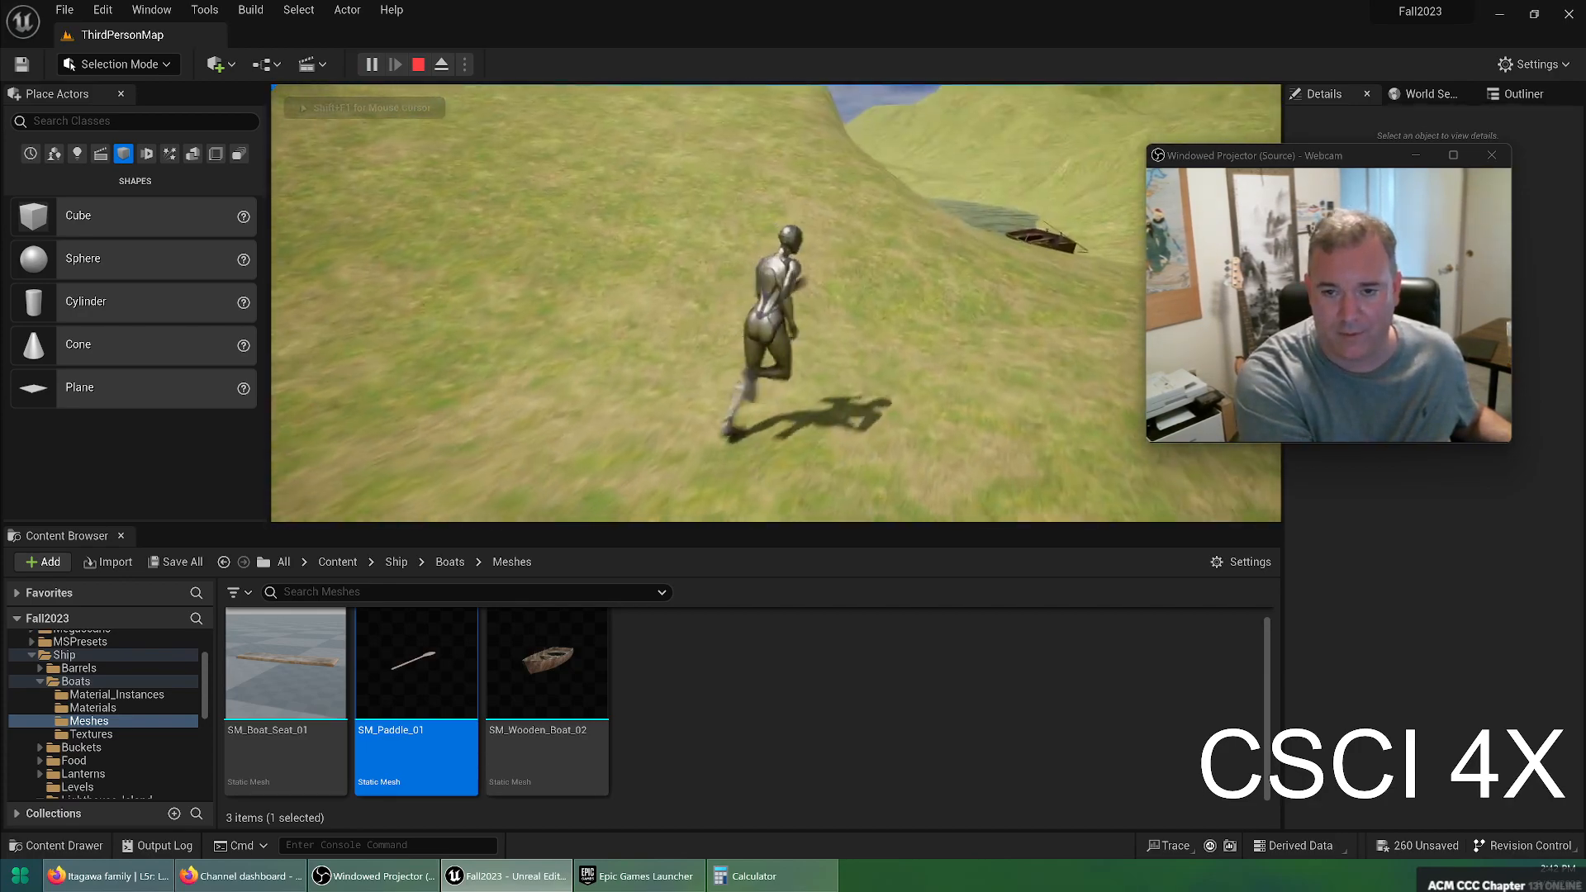
pyautogui.press('w')
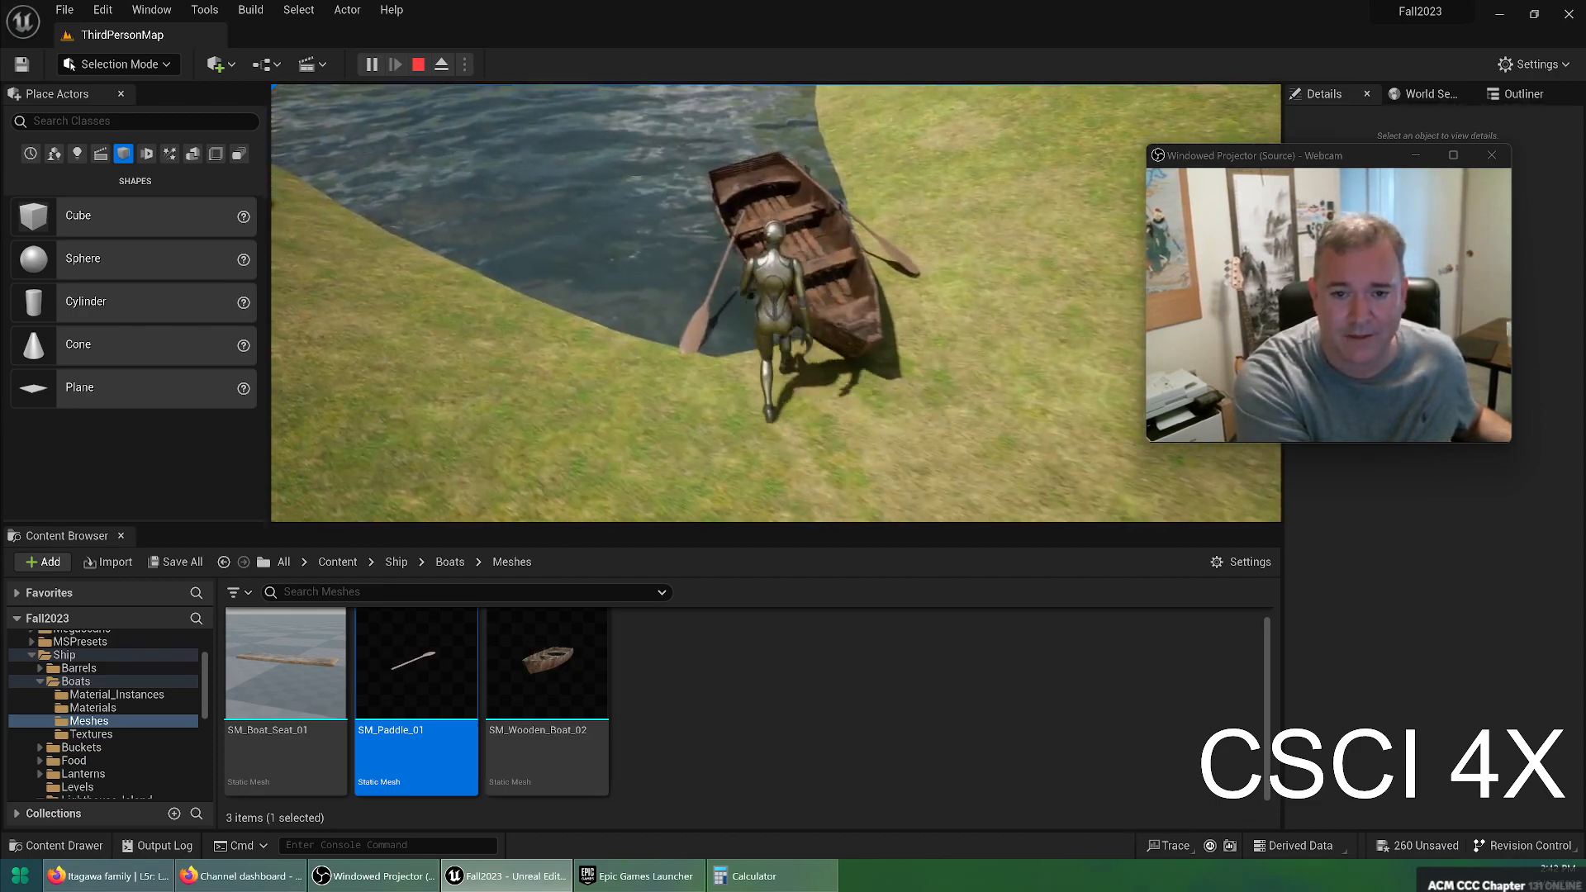
pyautogui.press('space')
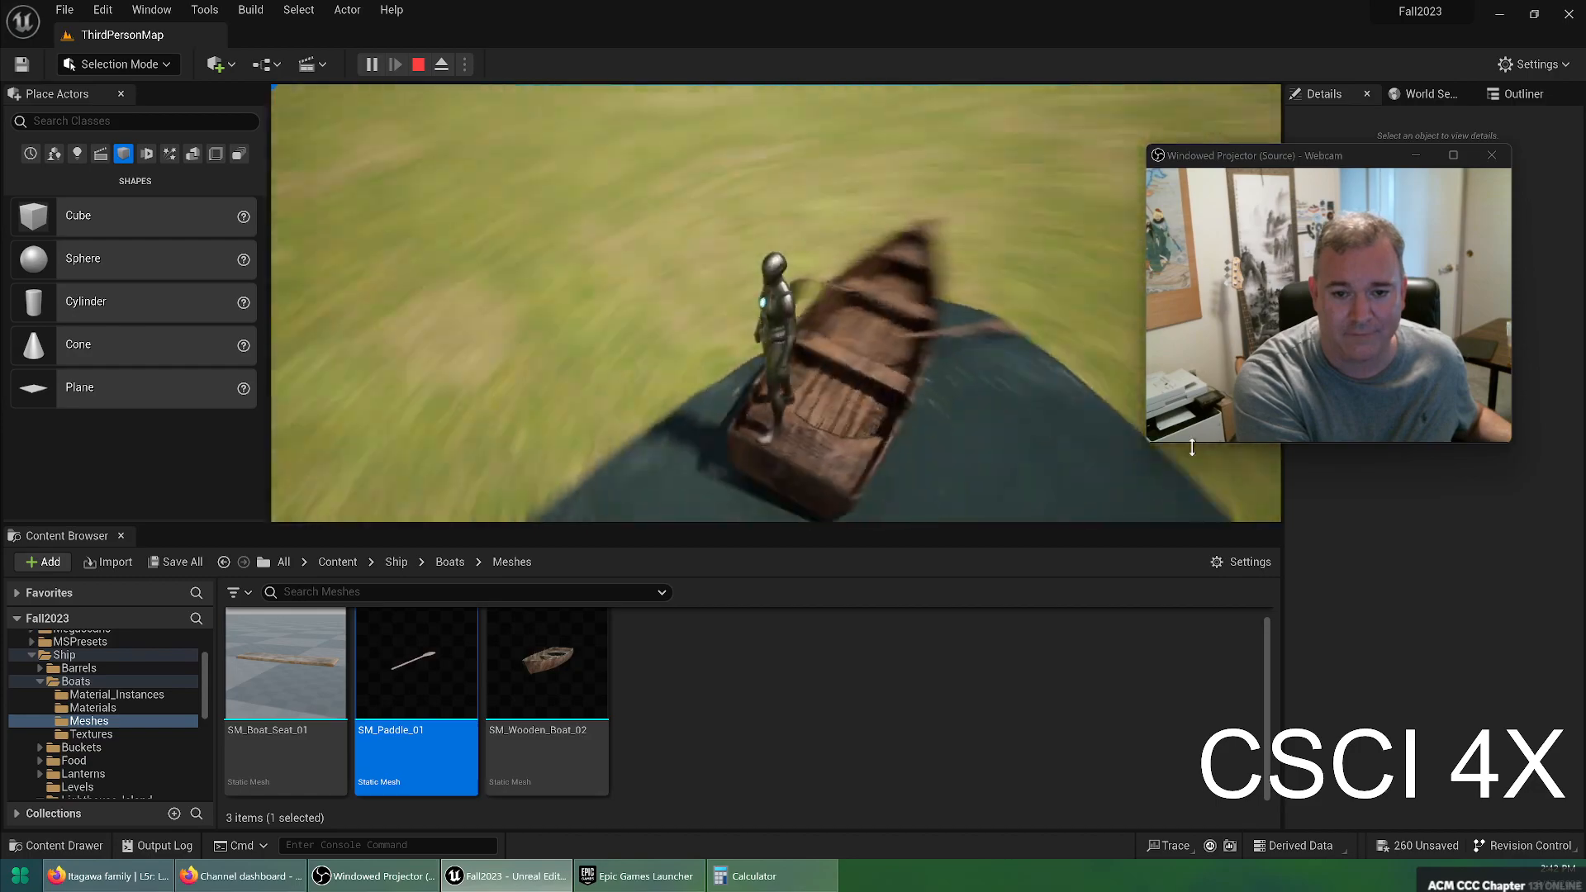
pyautogui.press('w')
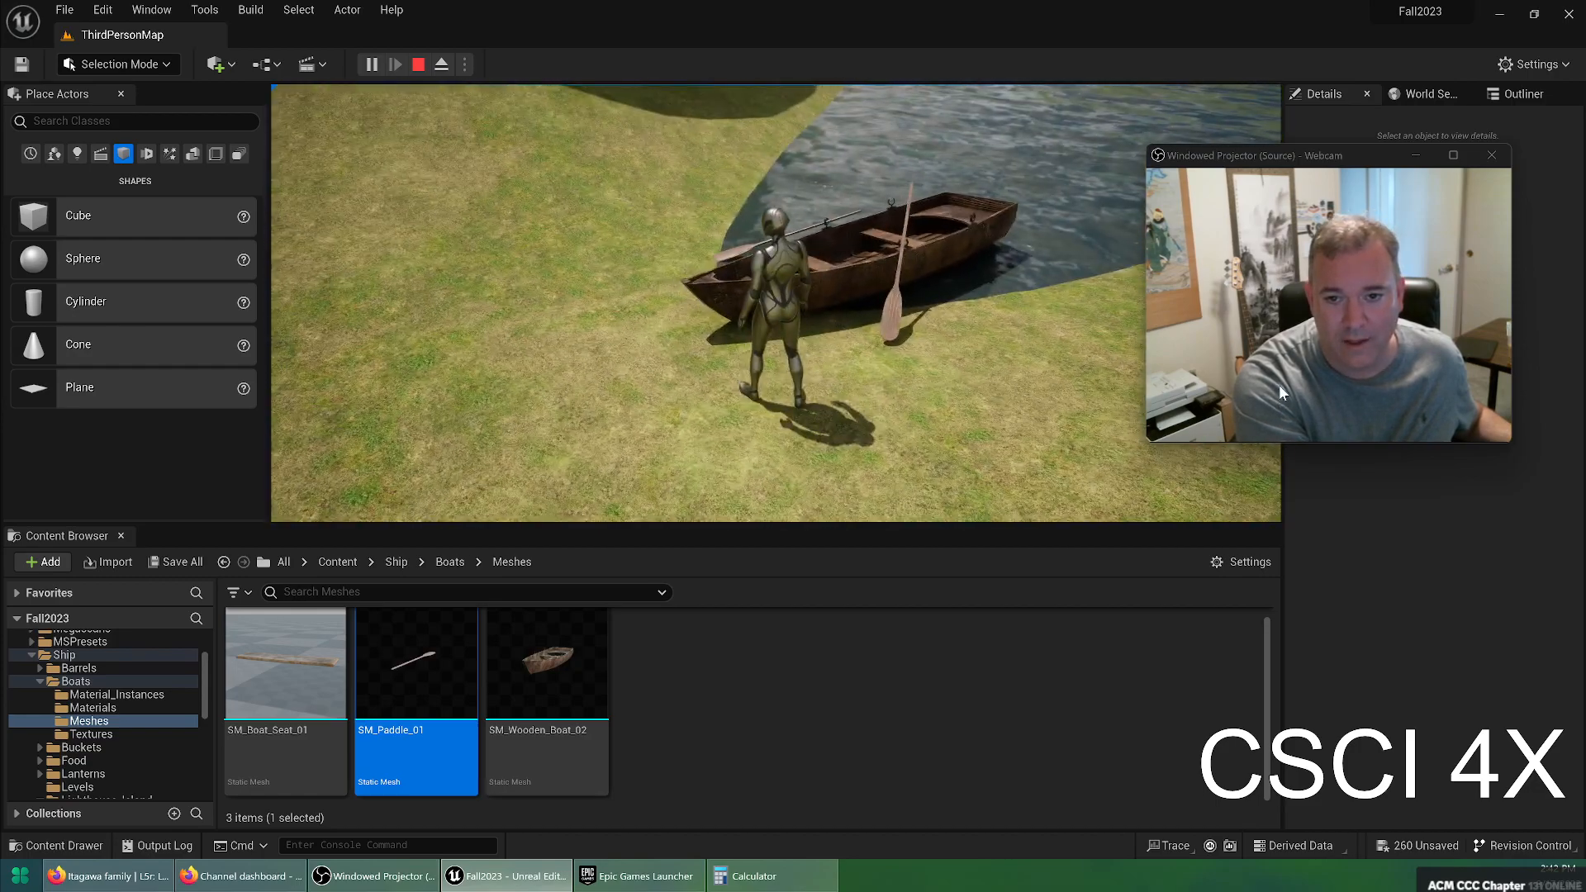
# Run the character through the shallow water and around the boat to inspect the hull and both paddles
pyautogui.press('d')
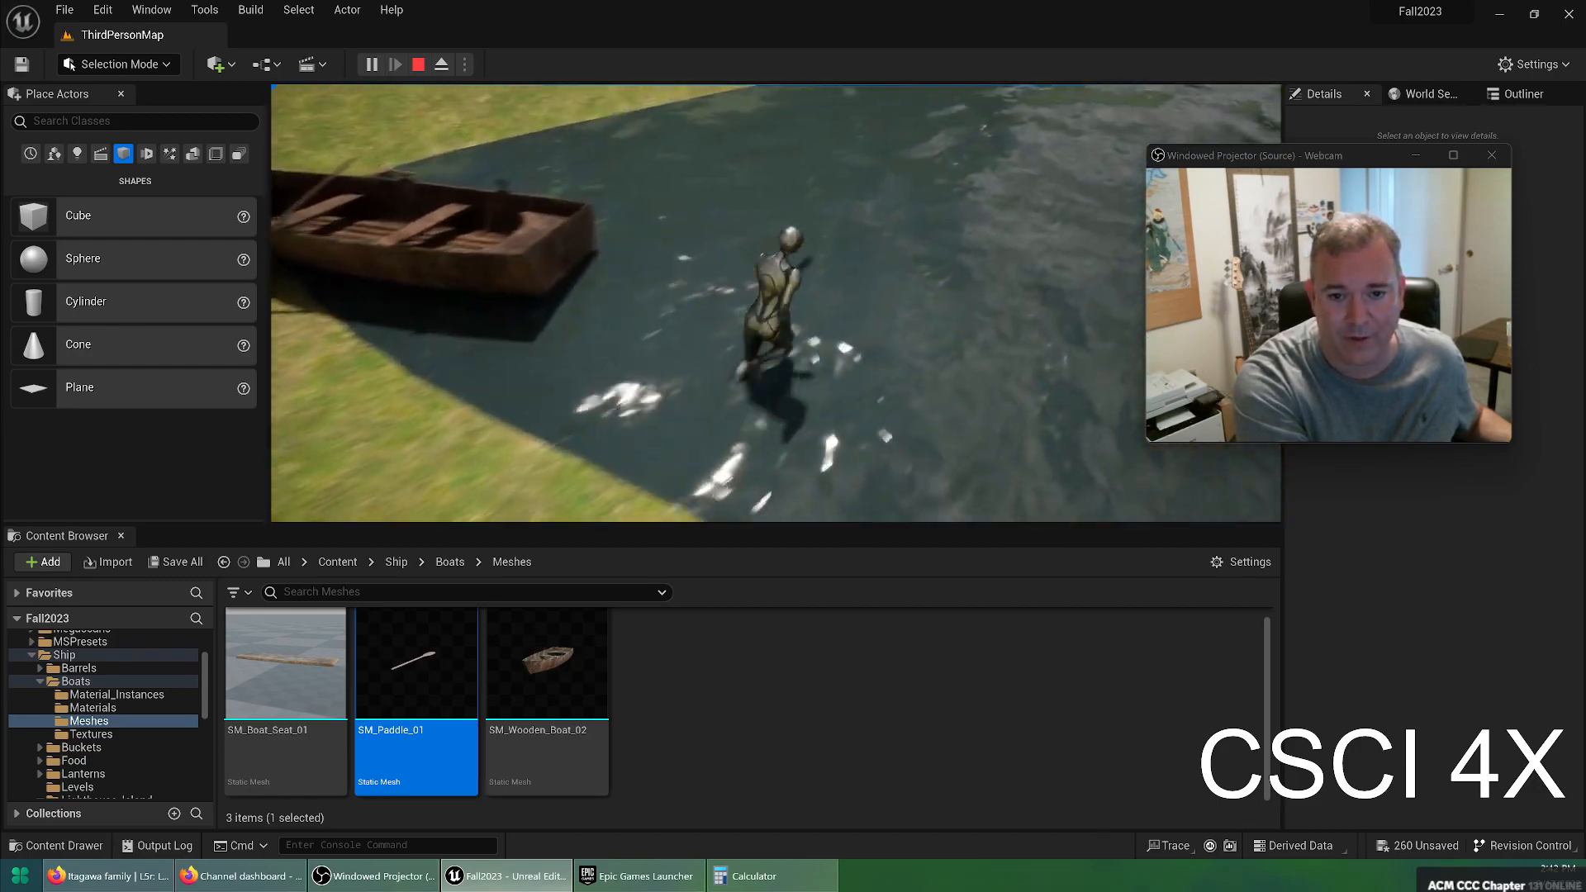
pyautogui.press('w')
pyautogui.press('w')
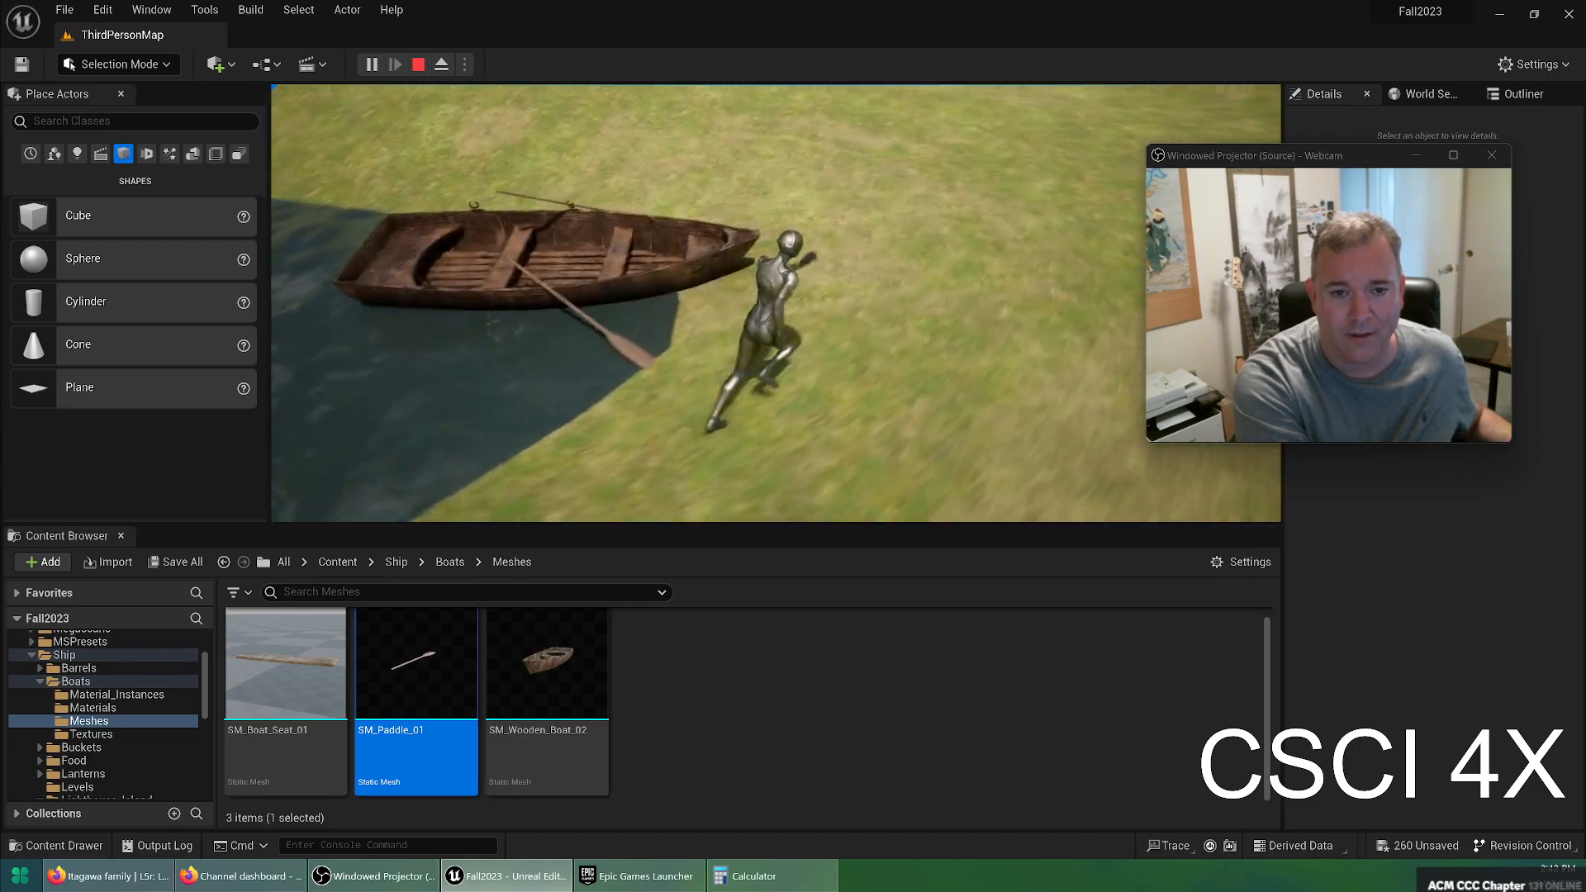
pyautogui.press('w')
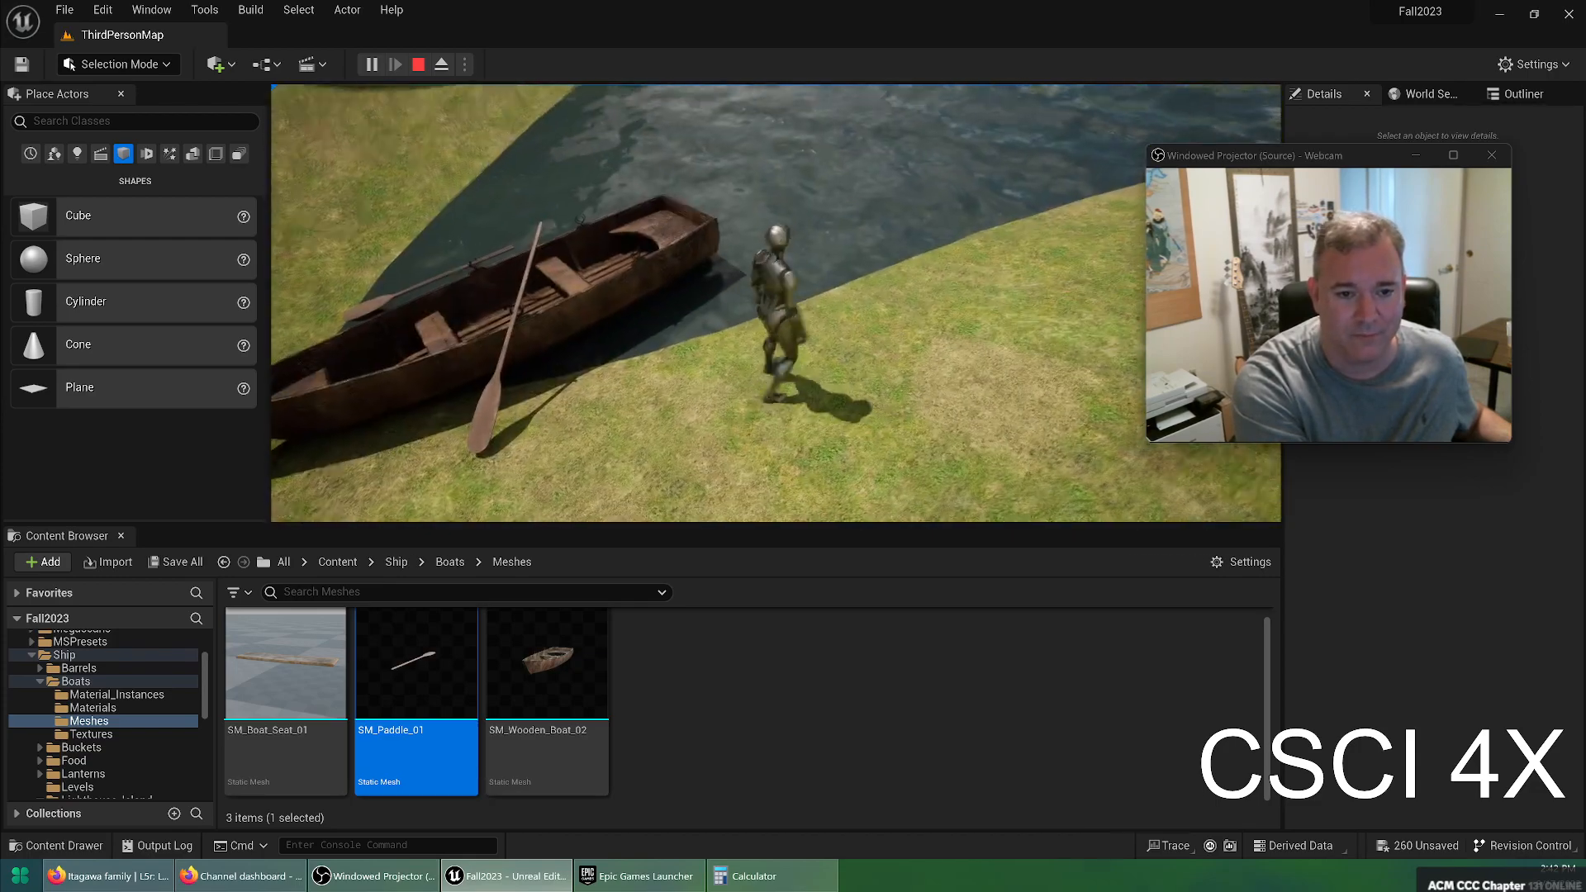
pyautogui.press('s')
pyautogui.press('w')
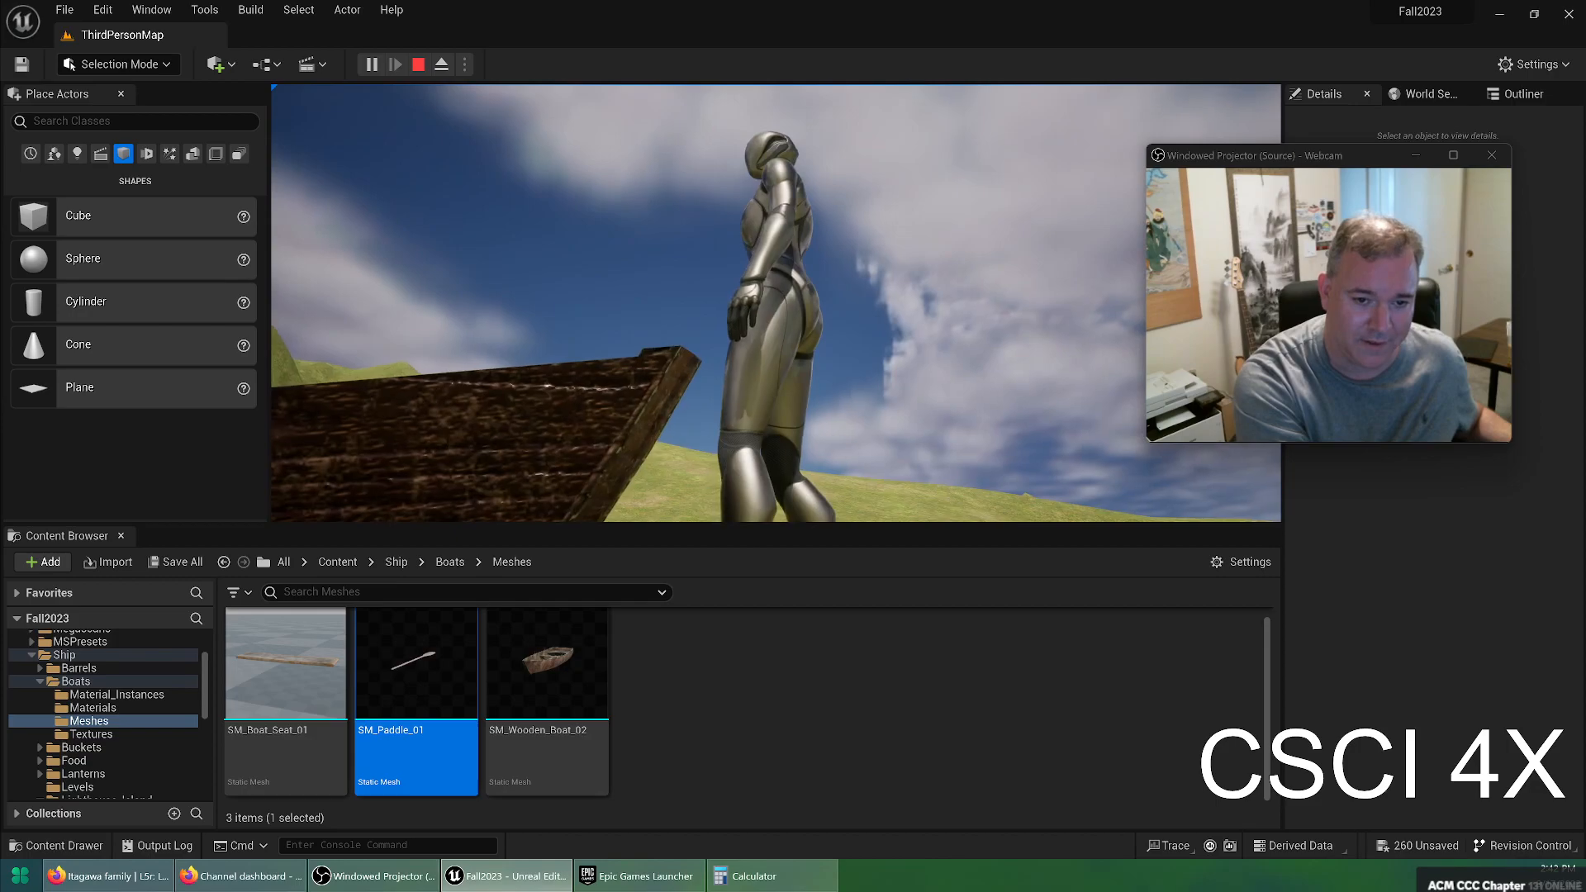
# Run the character from the boat across the grass to the brick-walled structure and look around inside it
pyautogui.press('w')
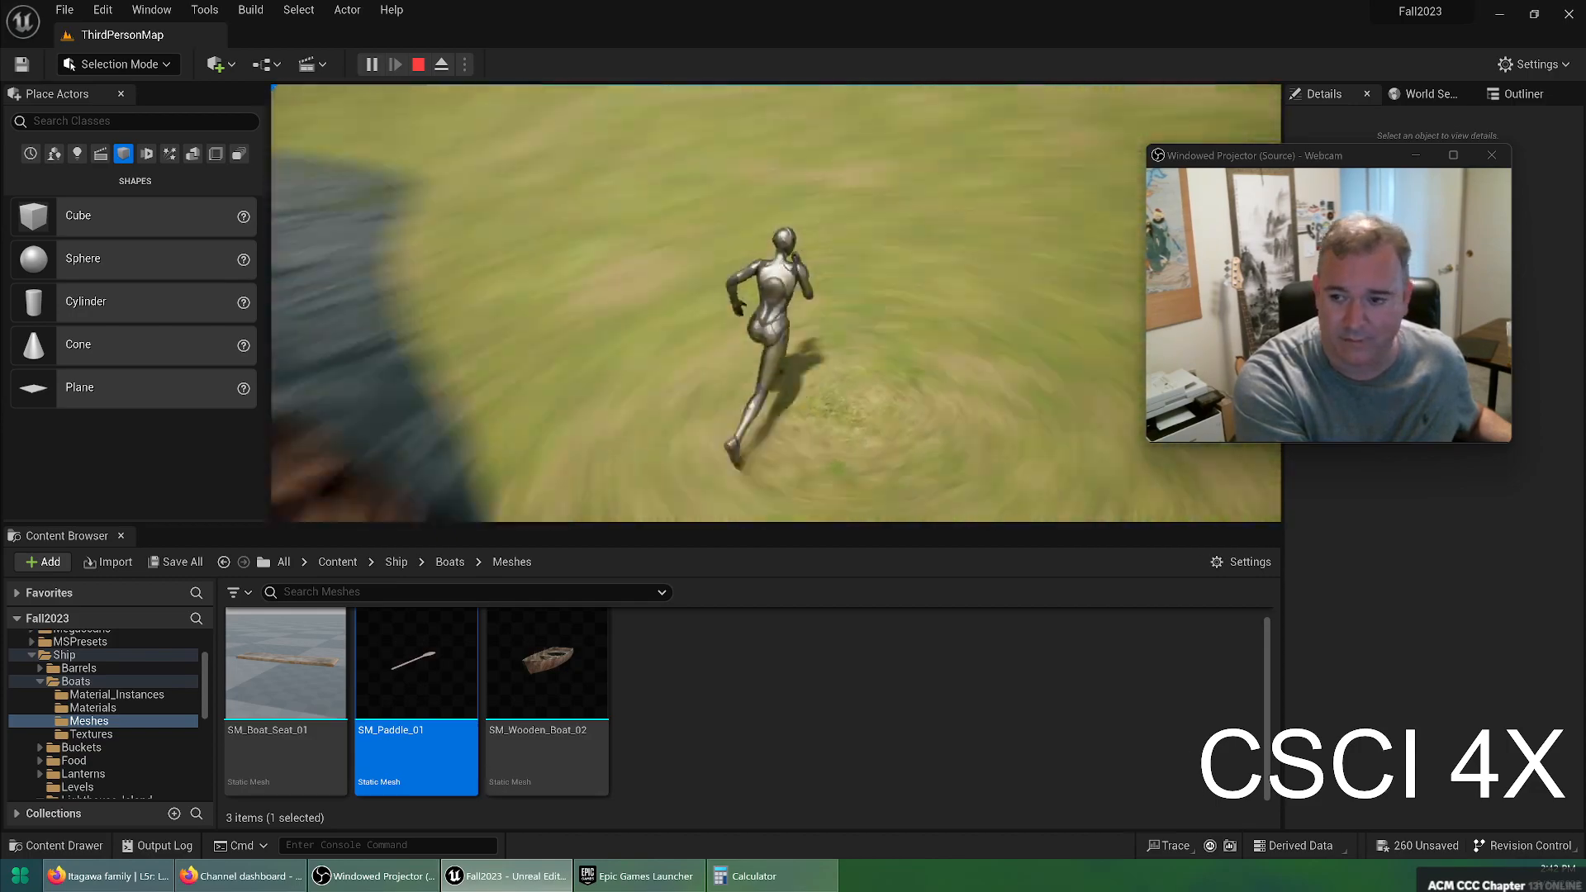
pyautogui.press('w')
pyautogui.press('space')
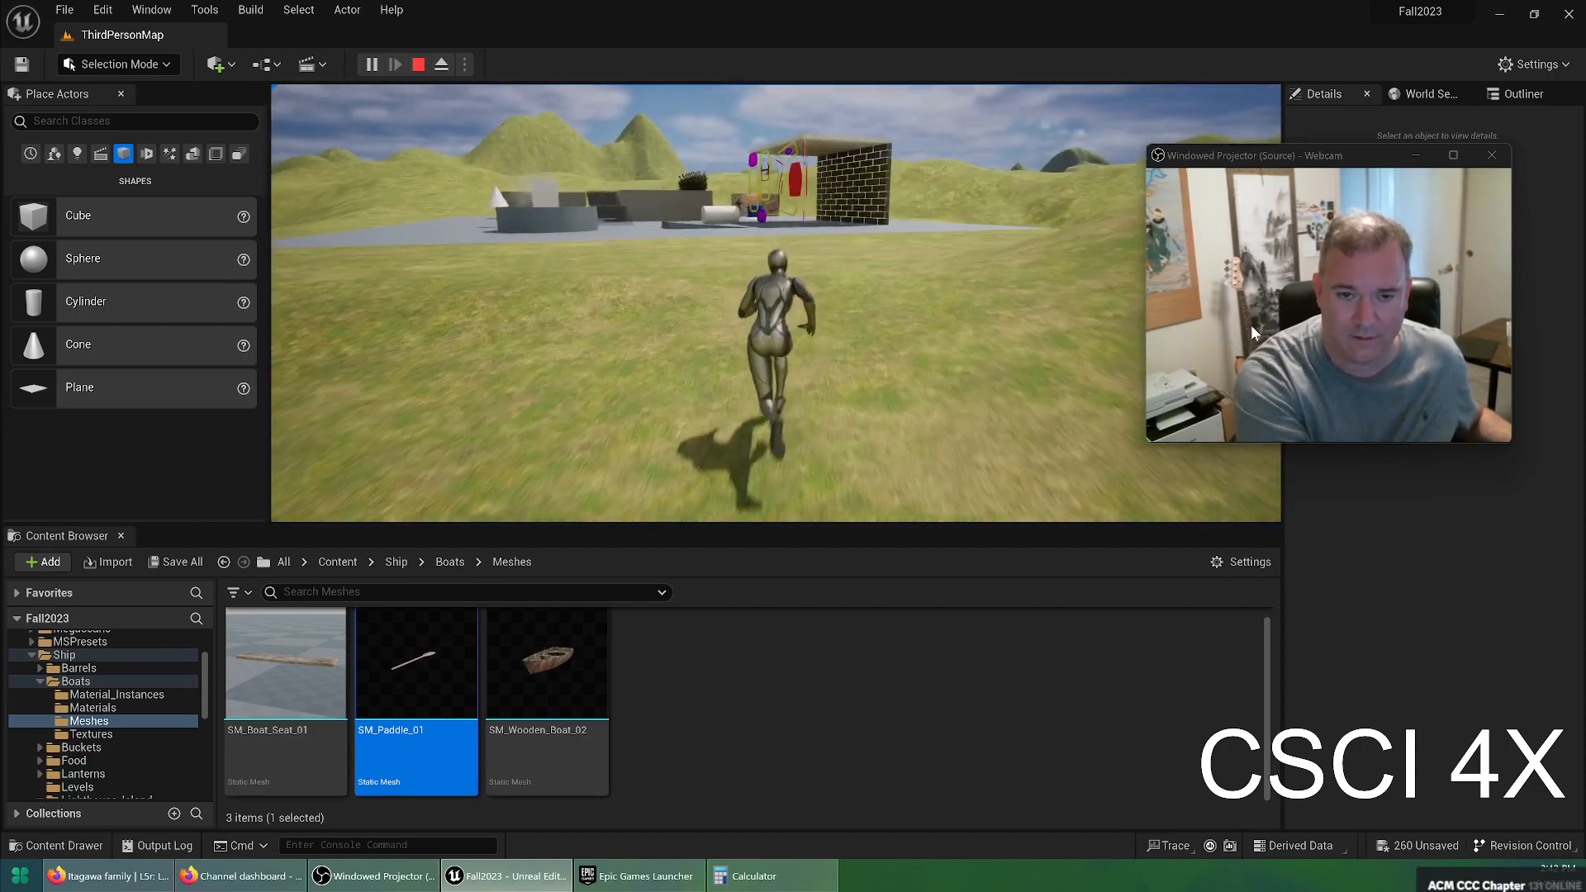
pyautogui.press('w')
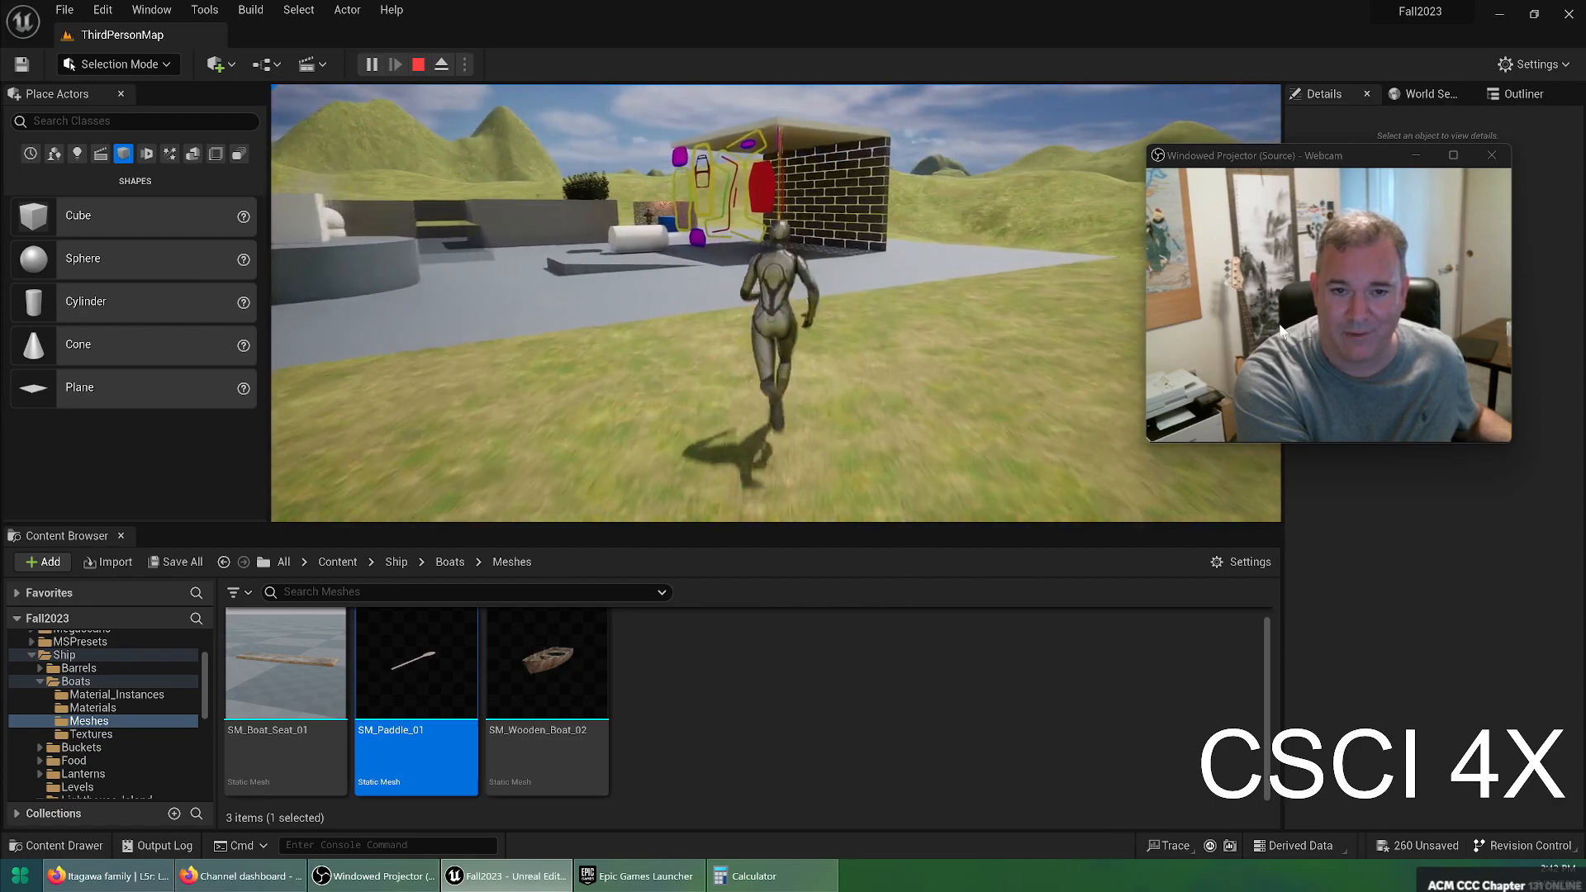
pyautogui.press('w')
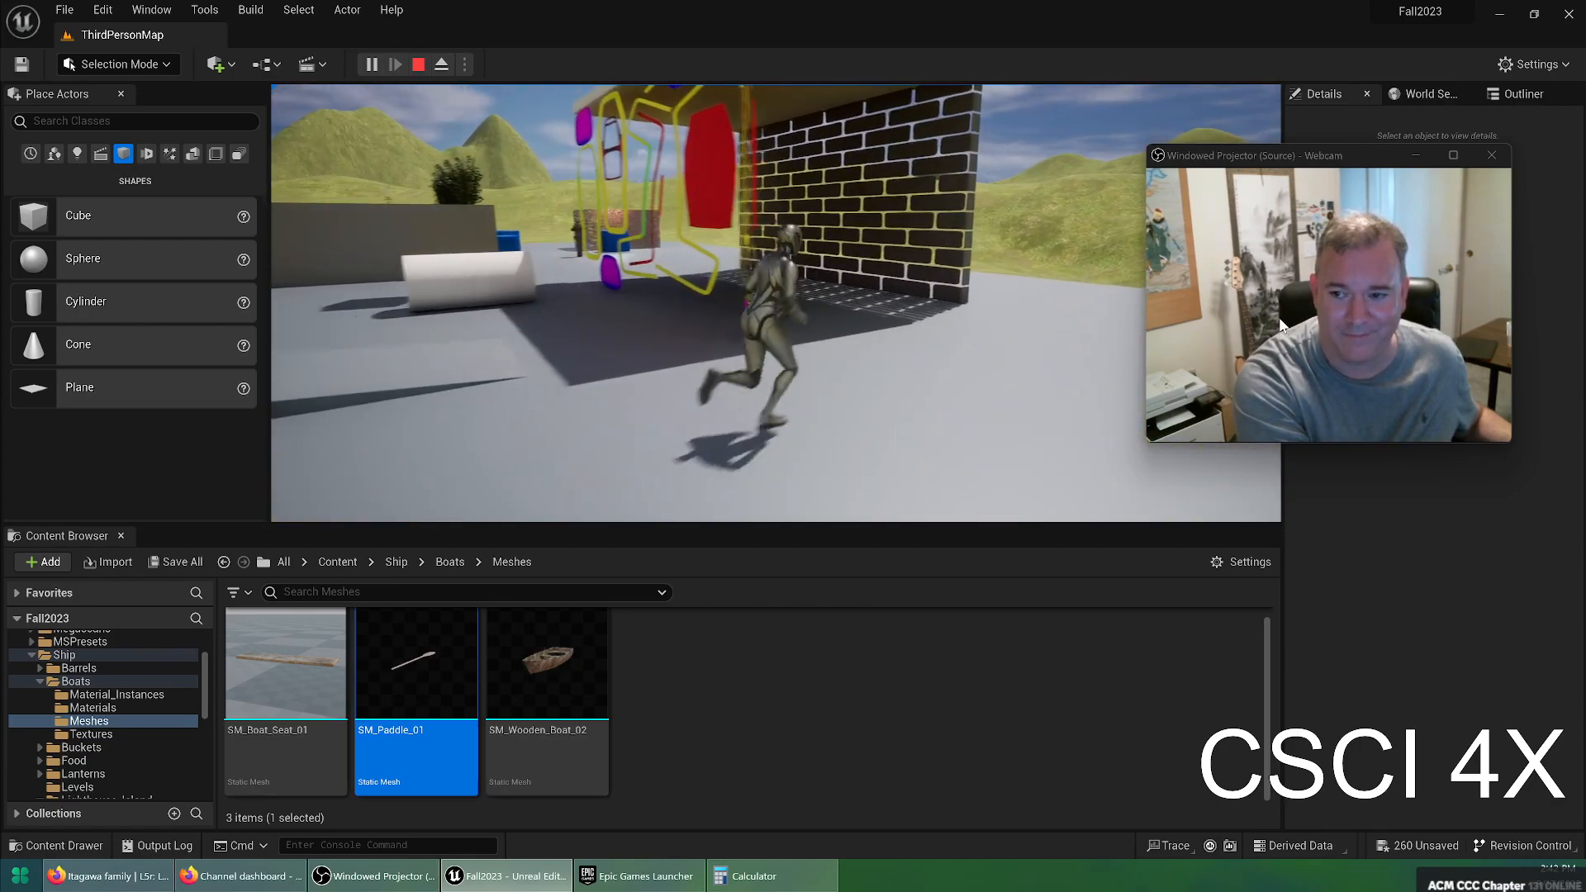
pyautogui.press('w')
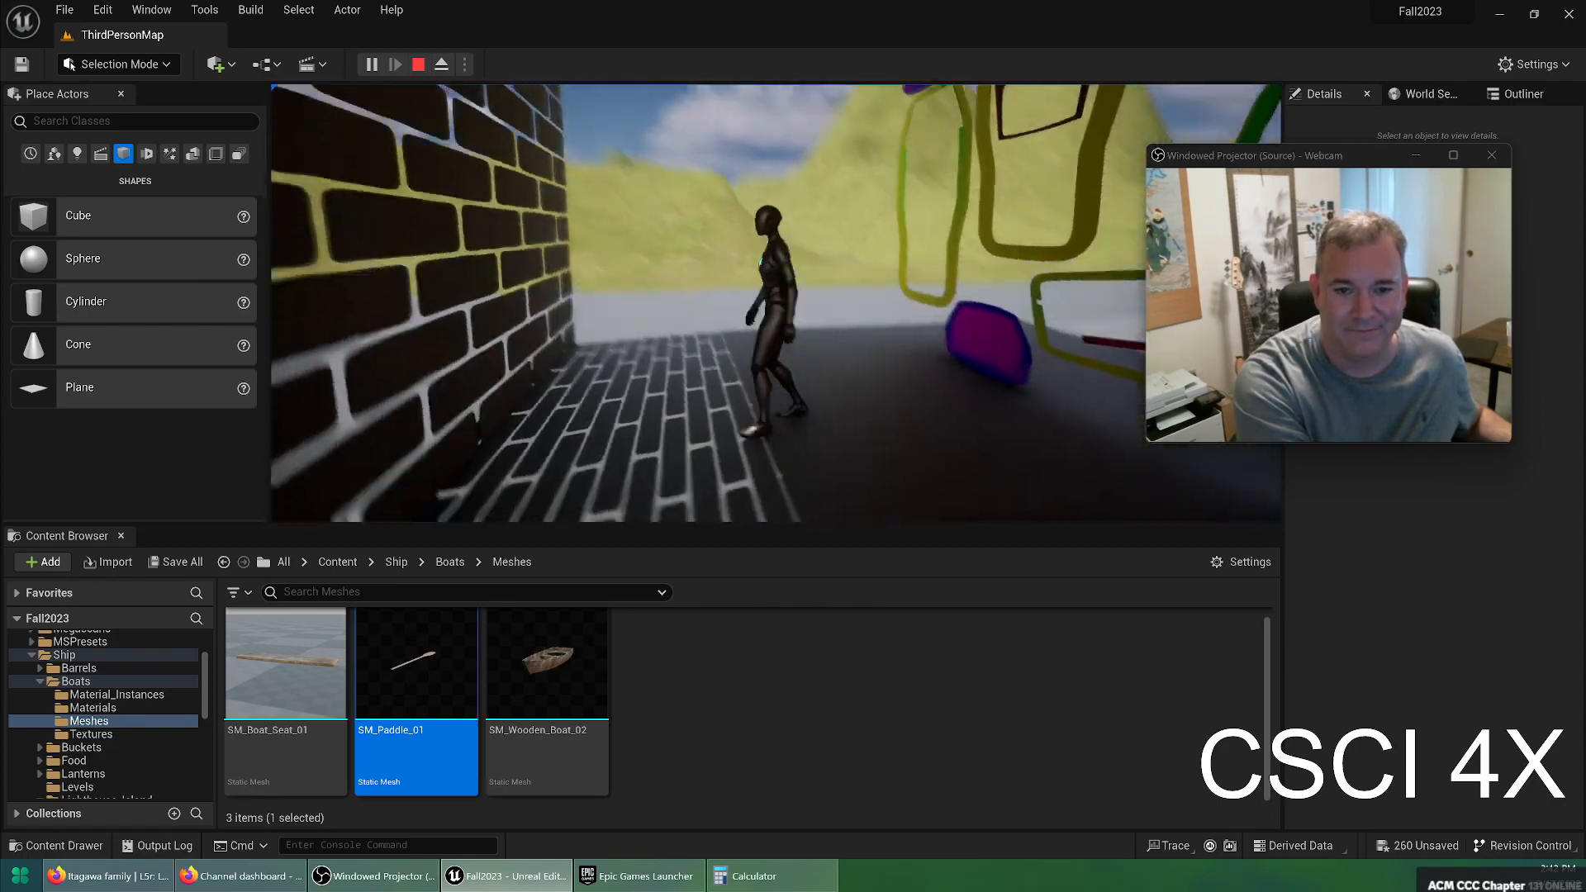
pyautogui.press('s')
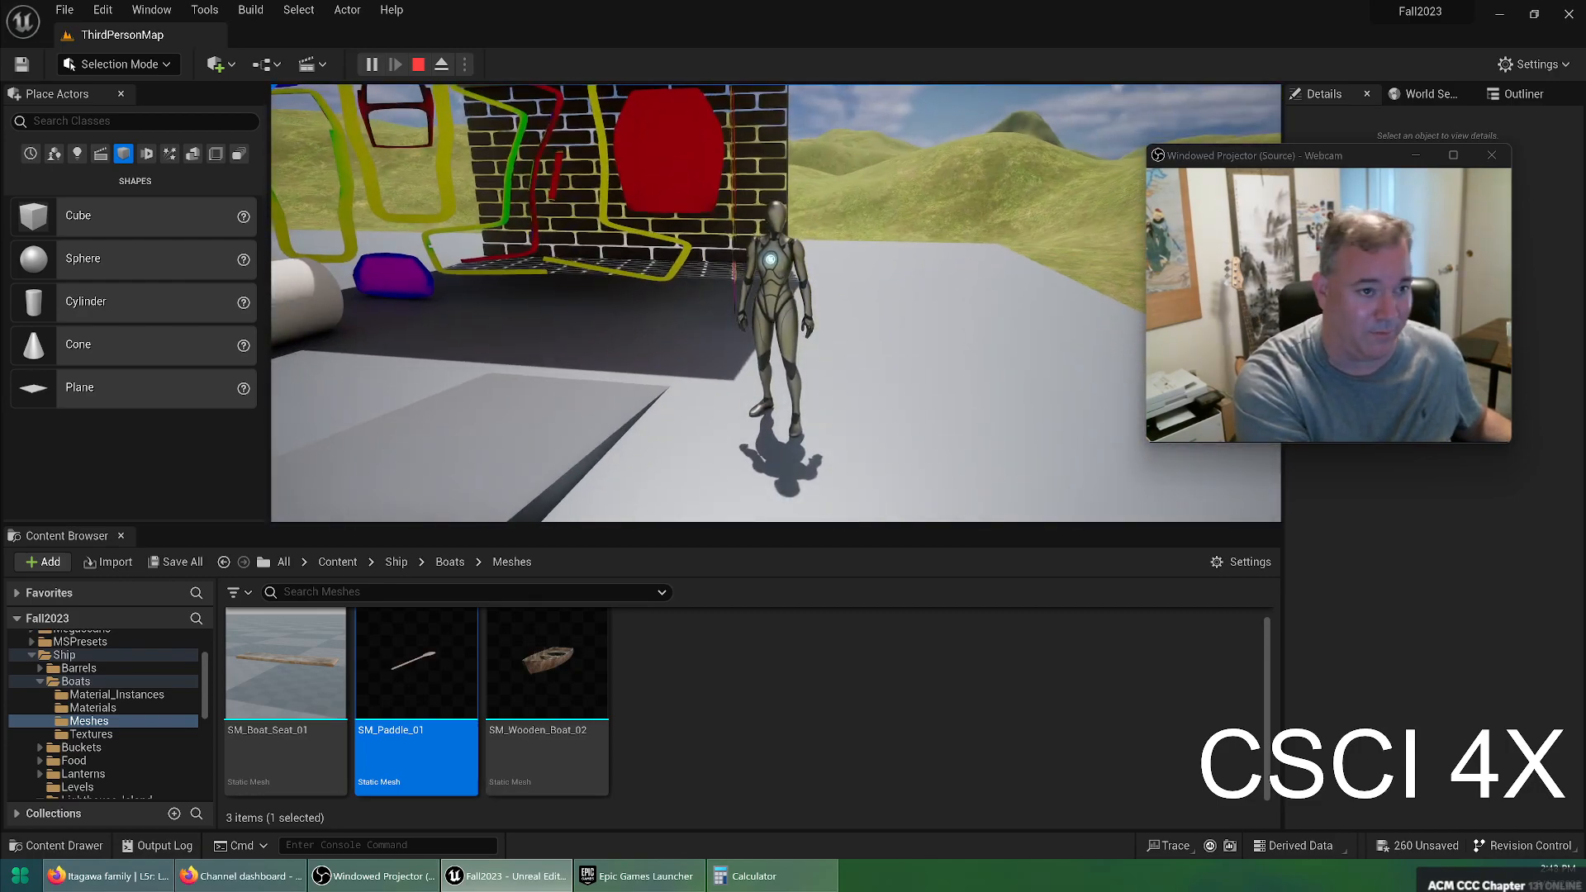
# End the play test and save all changes to the project
pyautogui.press('Escape')
pyautogui.click(63, 11)
pyautogui.click(91, 200)
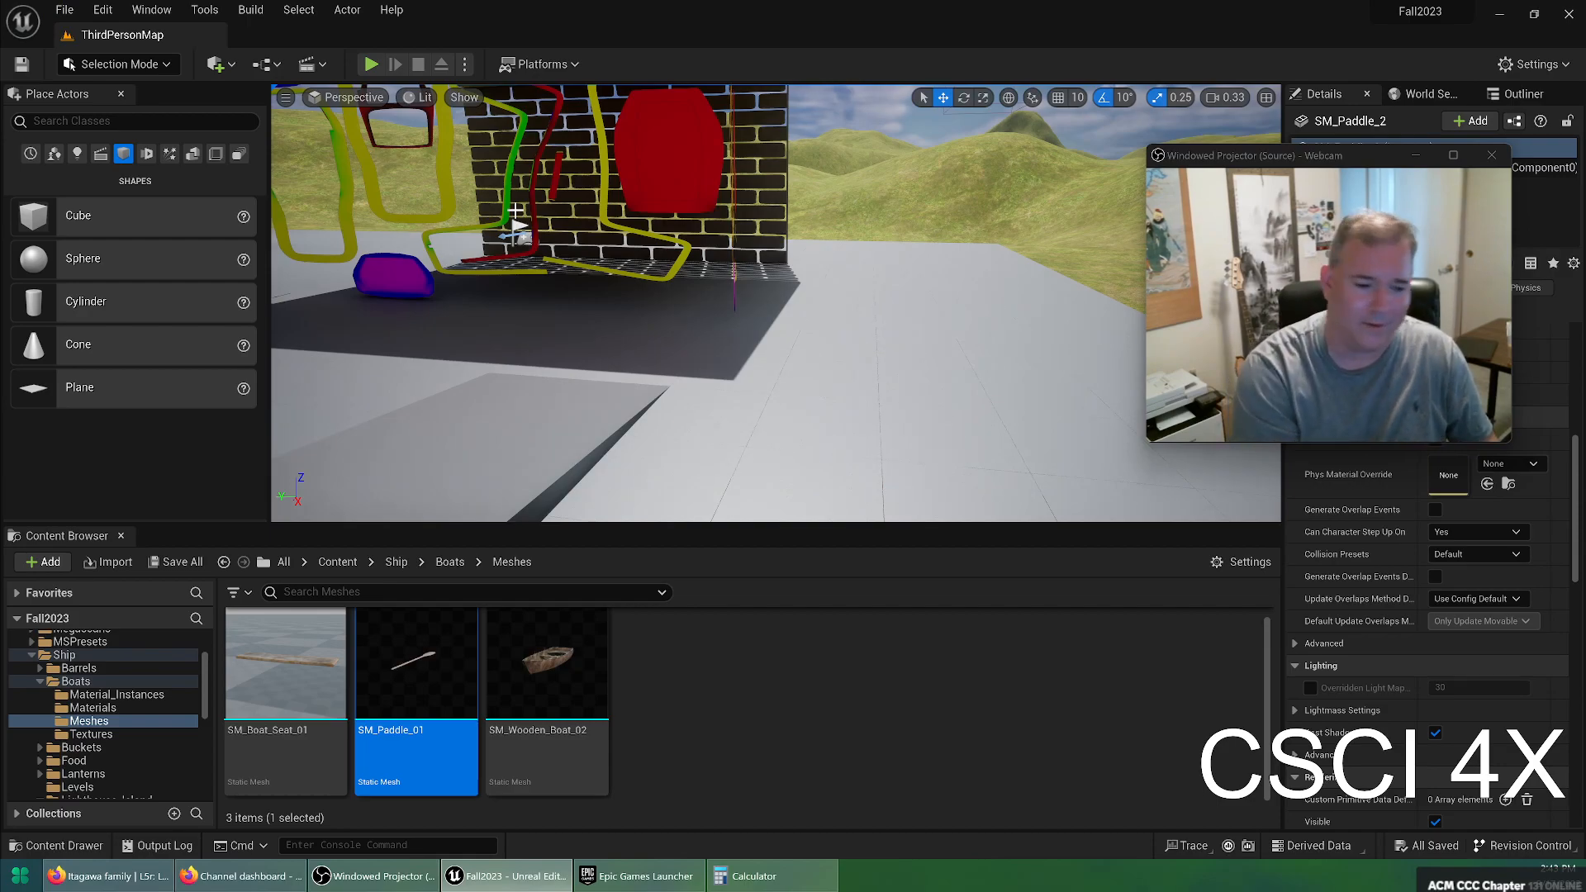
# Place the SM_Bucket_00 mesh from the Ship pack's Buckets folder on the floor beside the ramp
pyautogui.scroll(-2, 108, 694)
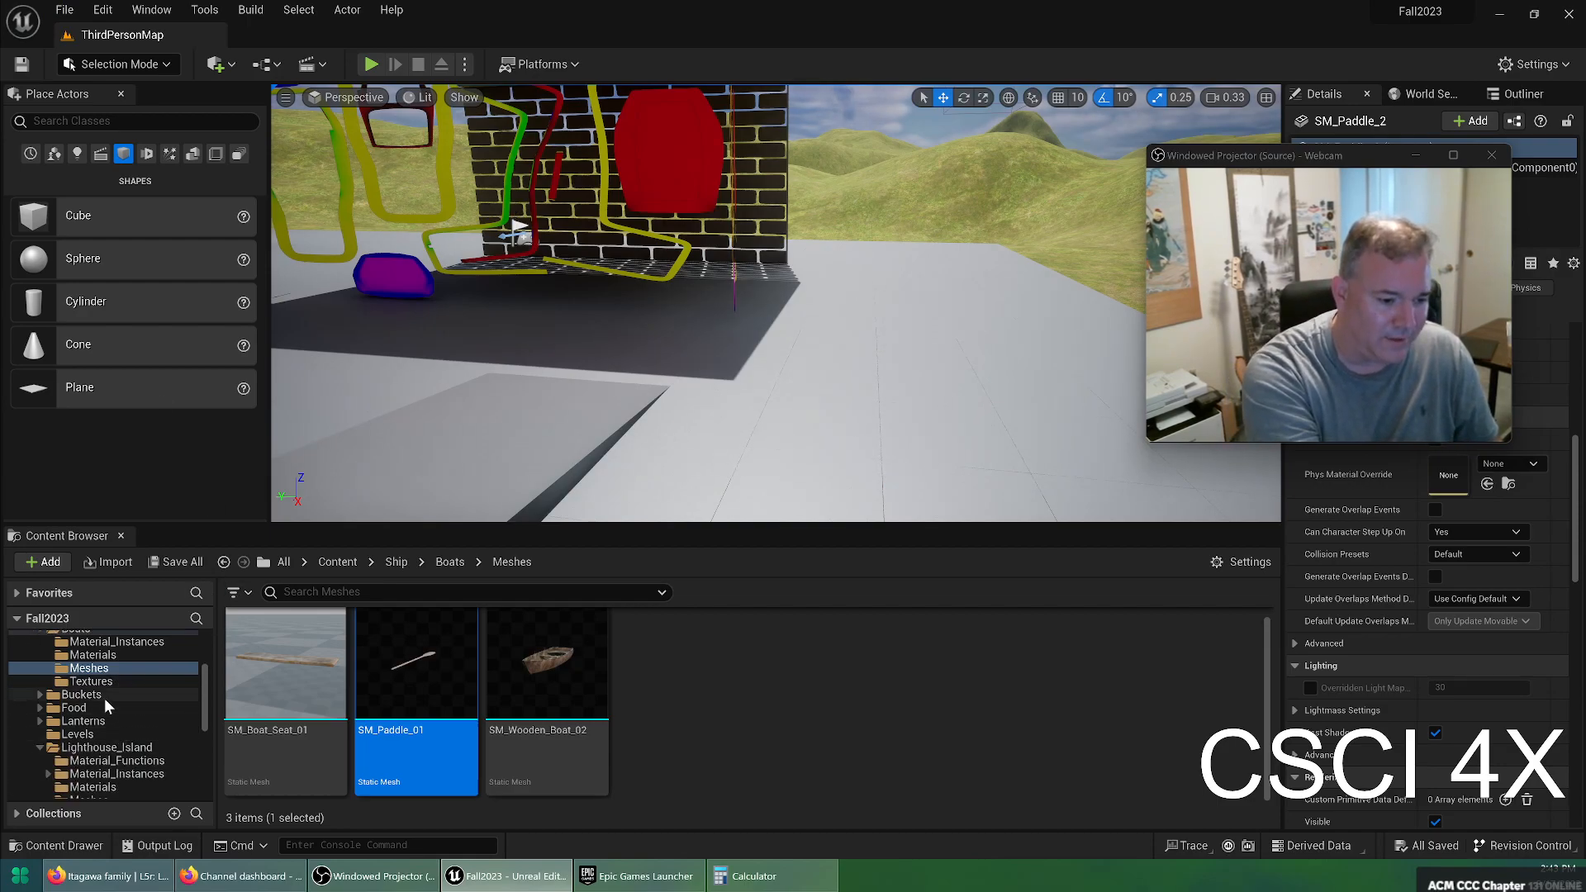
pyautogui.doubleClick(80, 694)
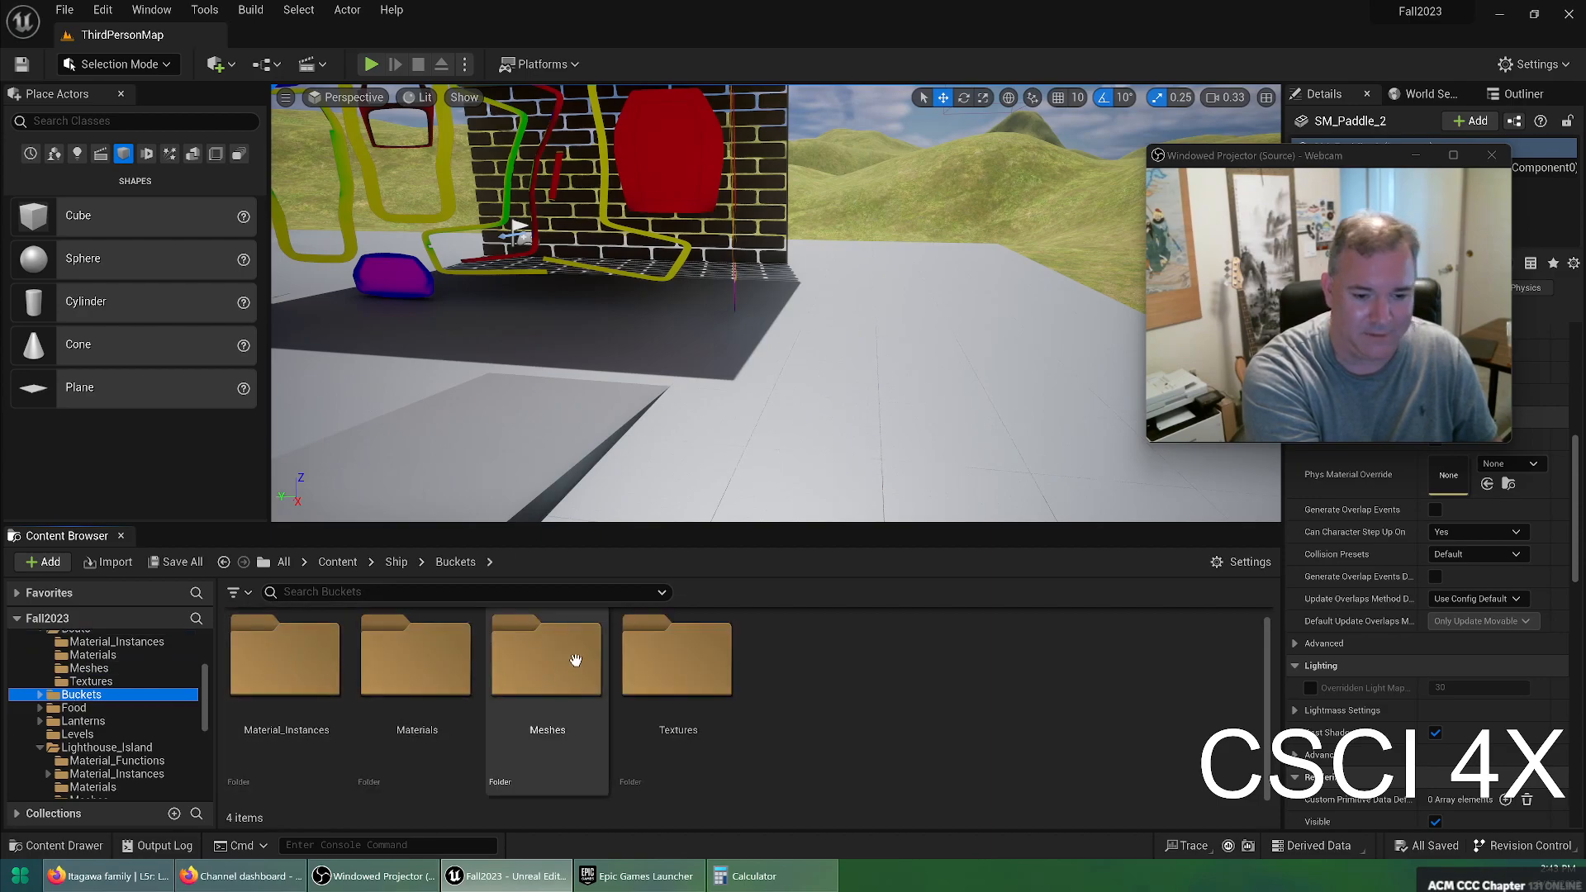
pyautogui.click(88, 734)
pyautogui.moveTo(323, 644)
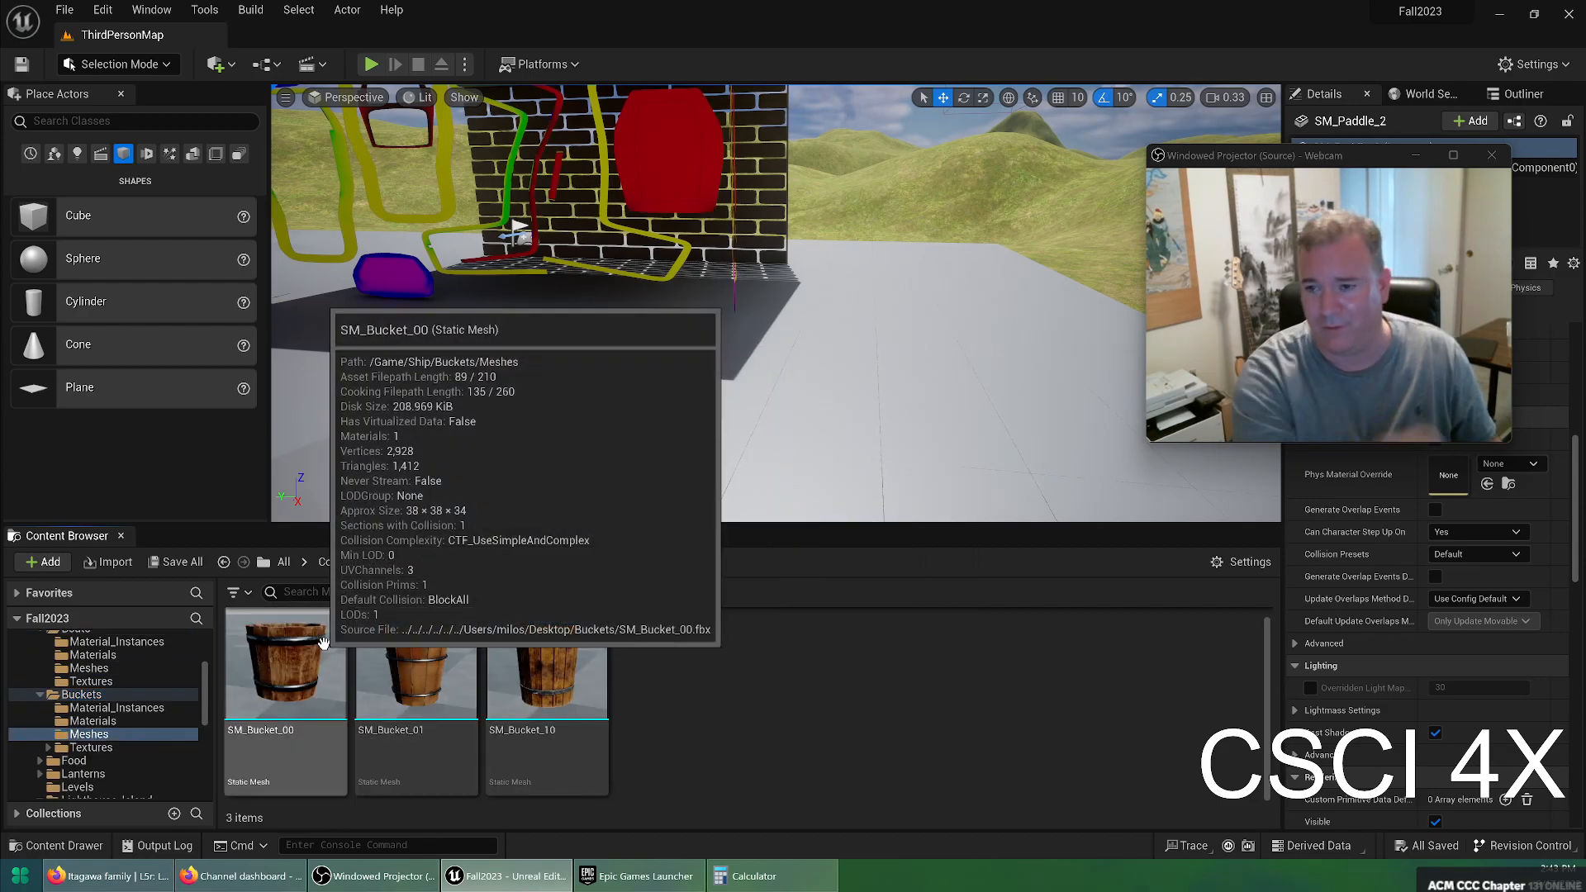
pyautogui.moveTo(323, 644); pyautogui.dragTo(539, 470)
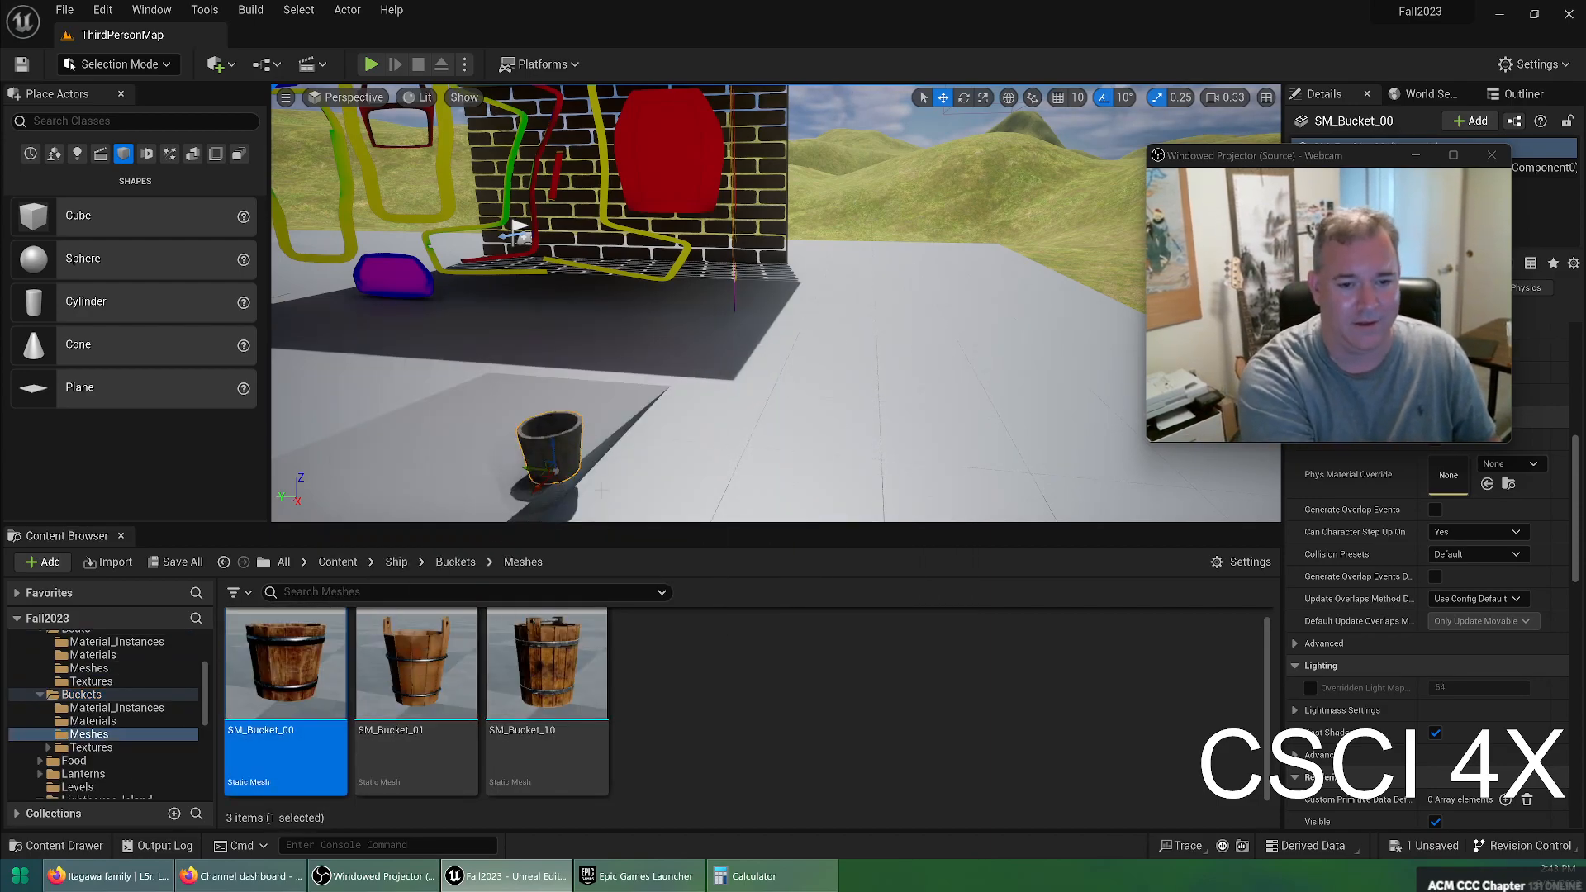
# Place the banana and SM_Food_Fish meshes from the Ship pack's Food folder on the floor around the bucket
pyautogui.scroll(-3, 182, 733)
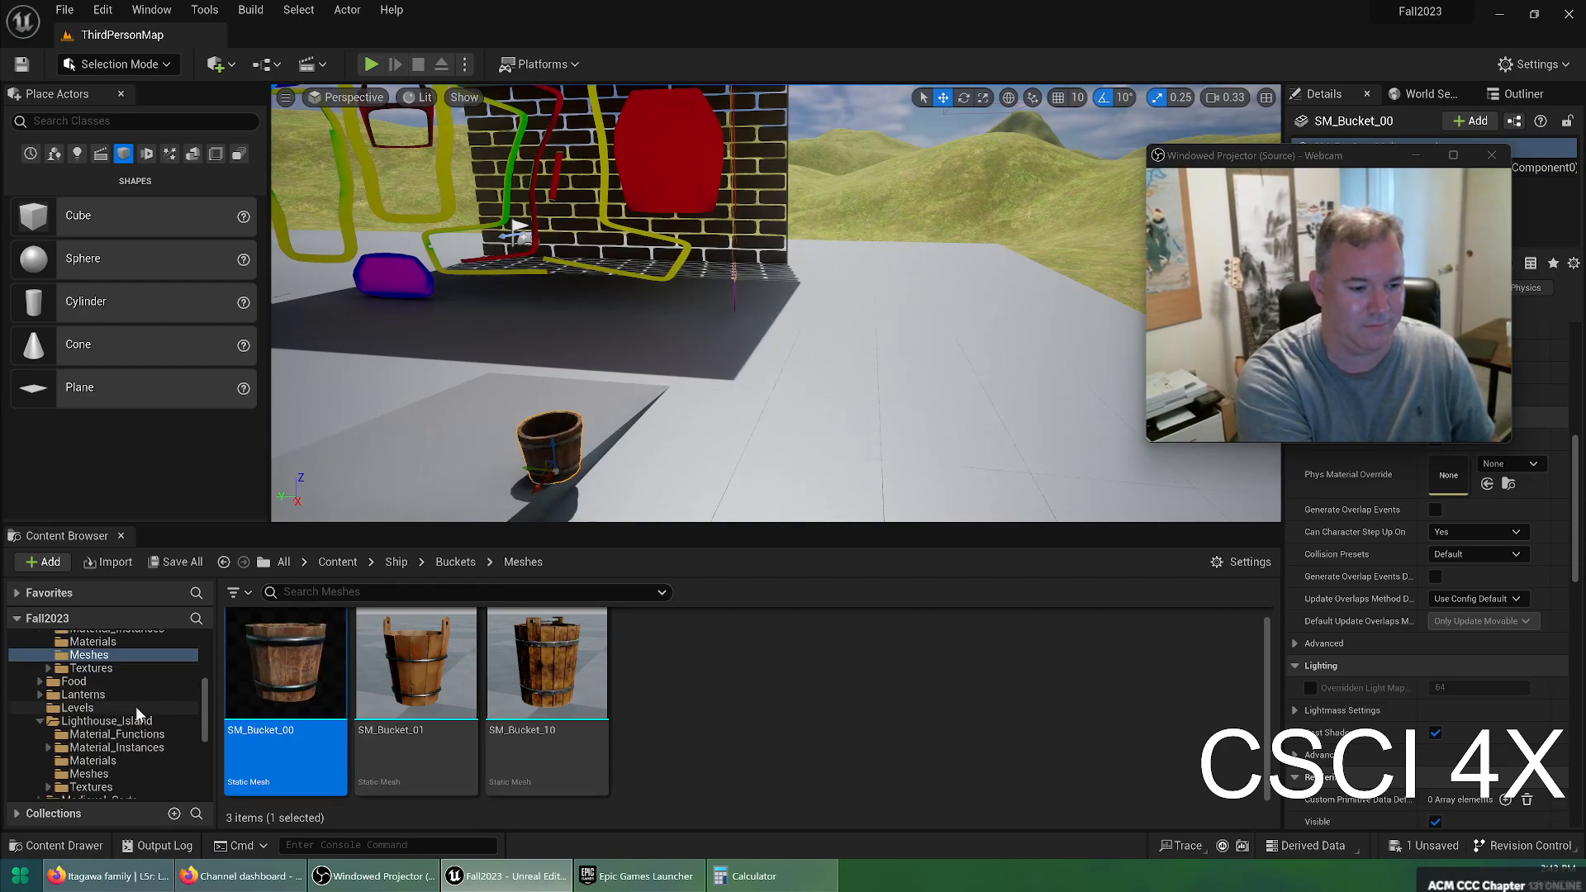
pyautogui.click(107, 682)
pyautogui.doubleClick(549, 661)
pyautogui.moveTo(442, 657); pyautogui.dragTo(485, 476)
pyautogui.moveTo(738, 662); pyautogui.dragTo(803, 492)
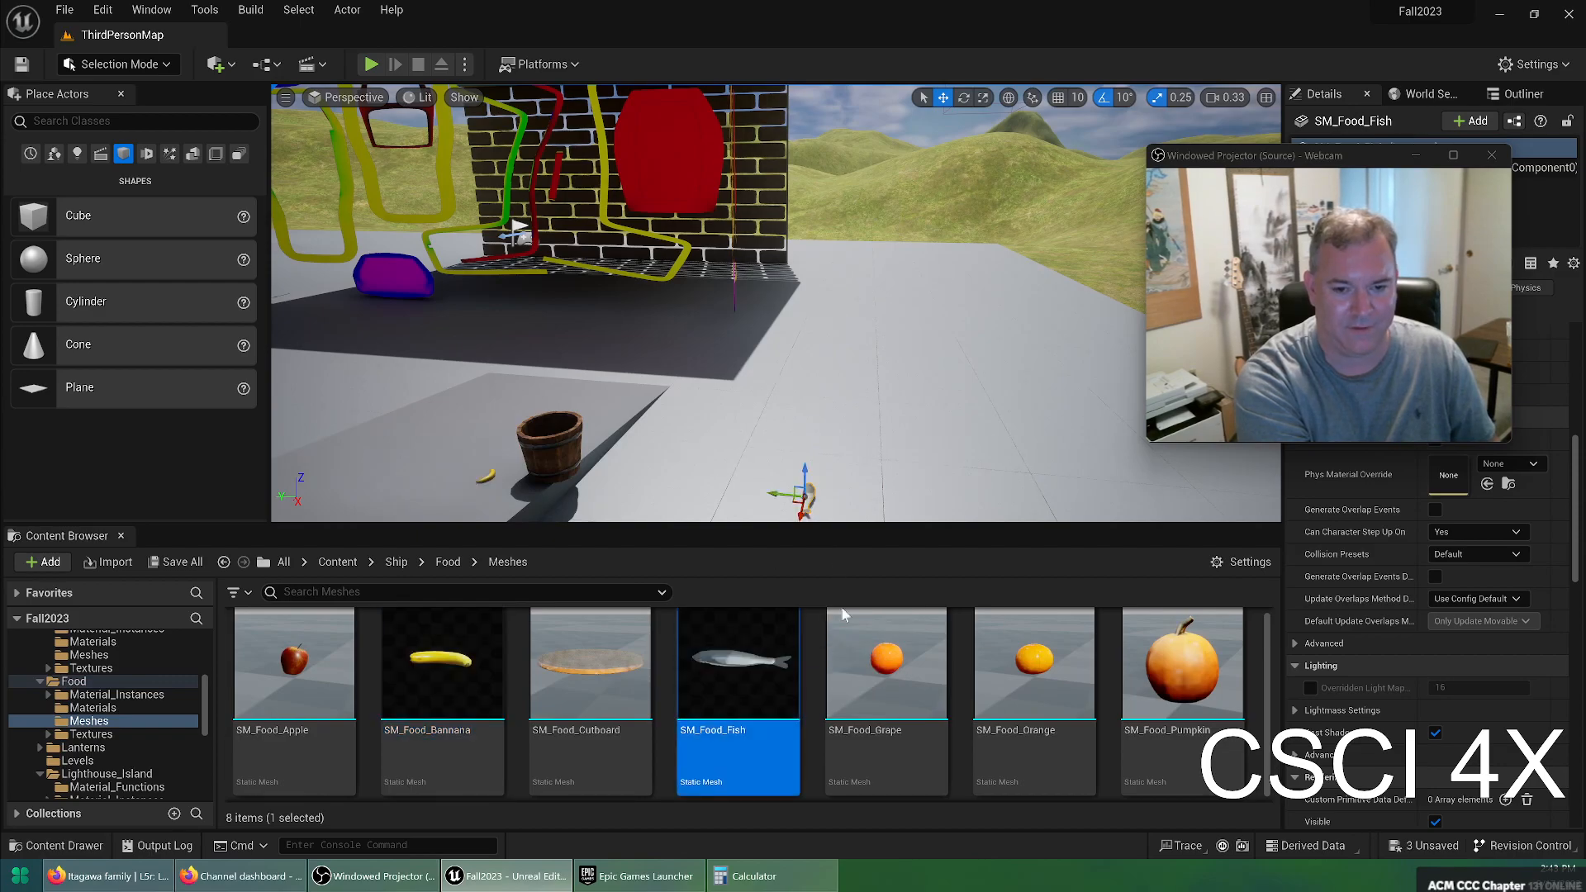
# Play-test the level briefly to view the bucket, banana and fish next to the character
pyautogui.click(371, 63)
pyautogui.press('w')
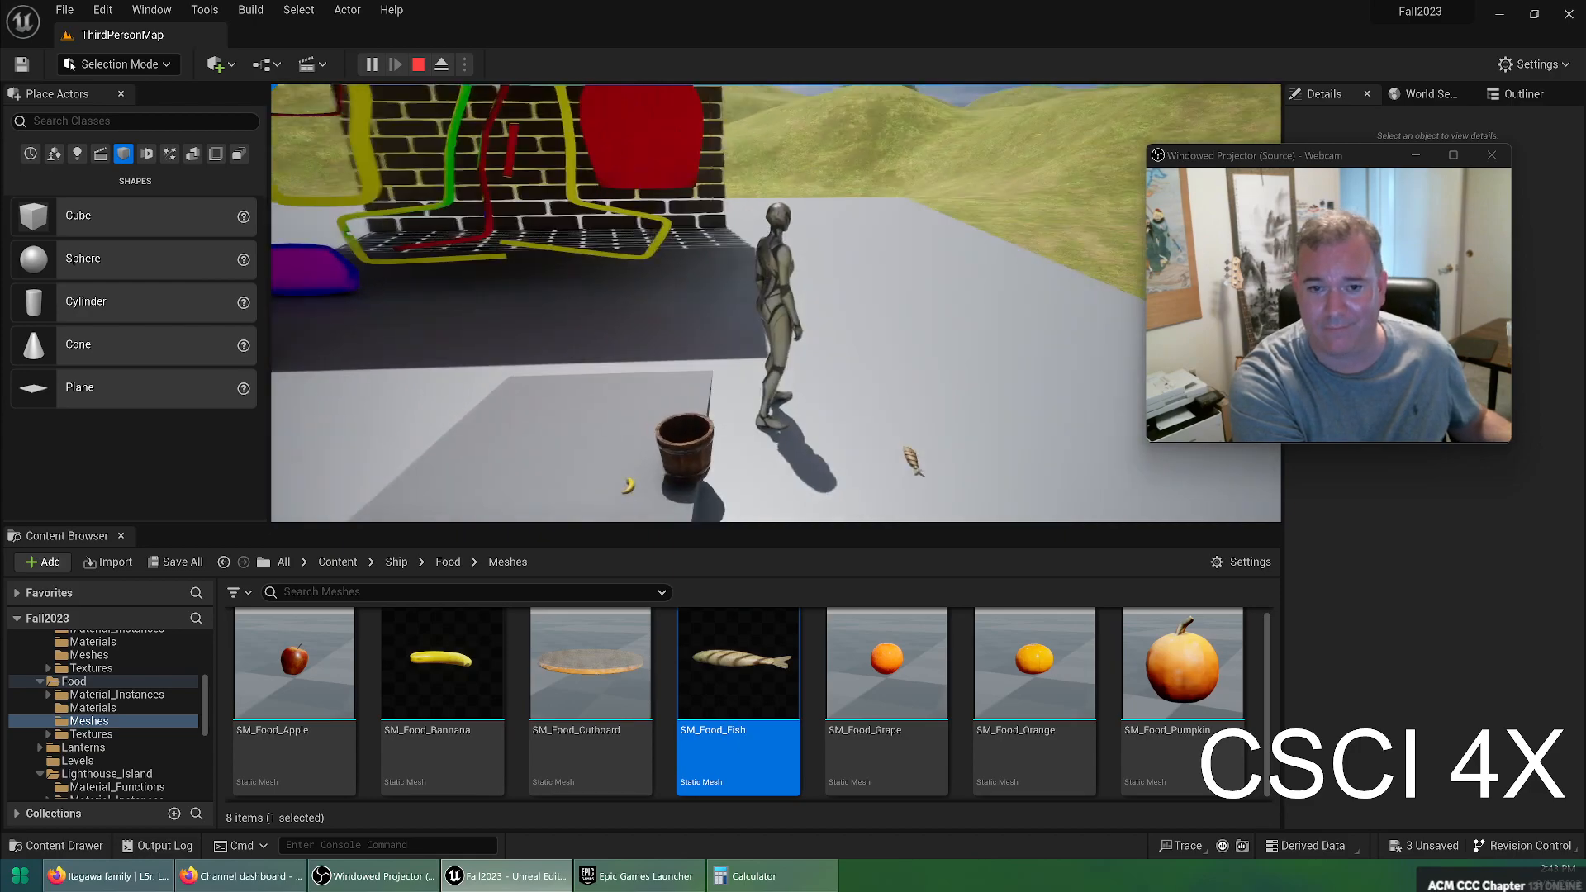
pyautogui.press('Escape')
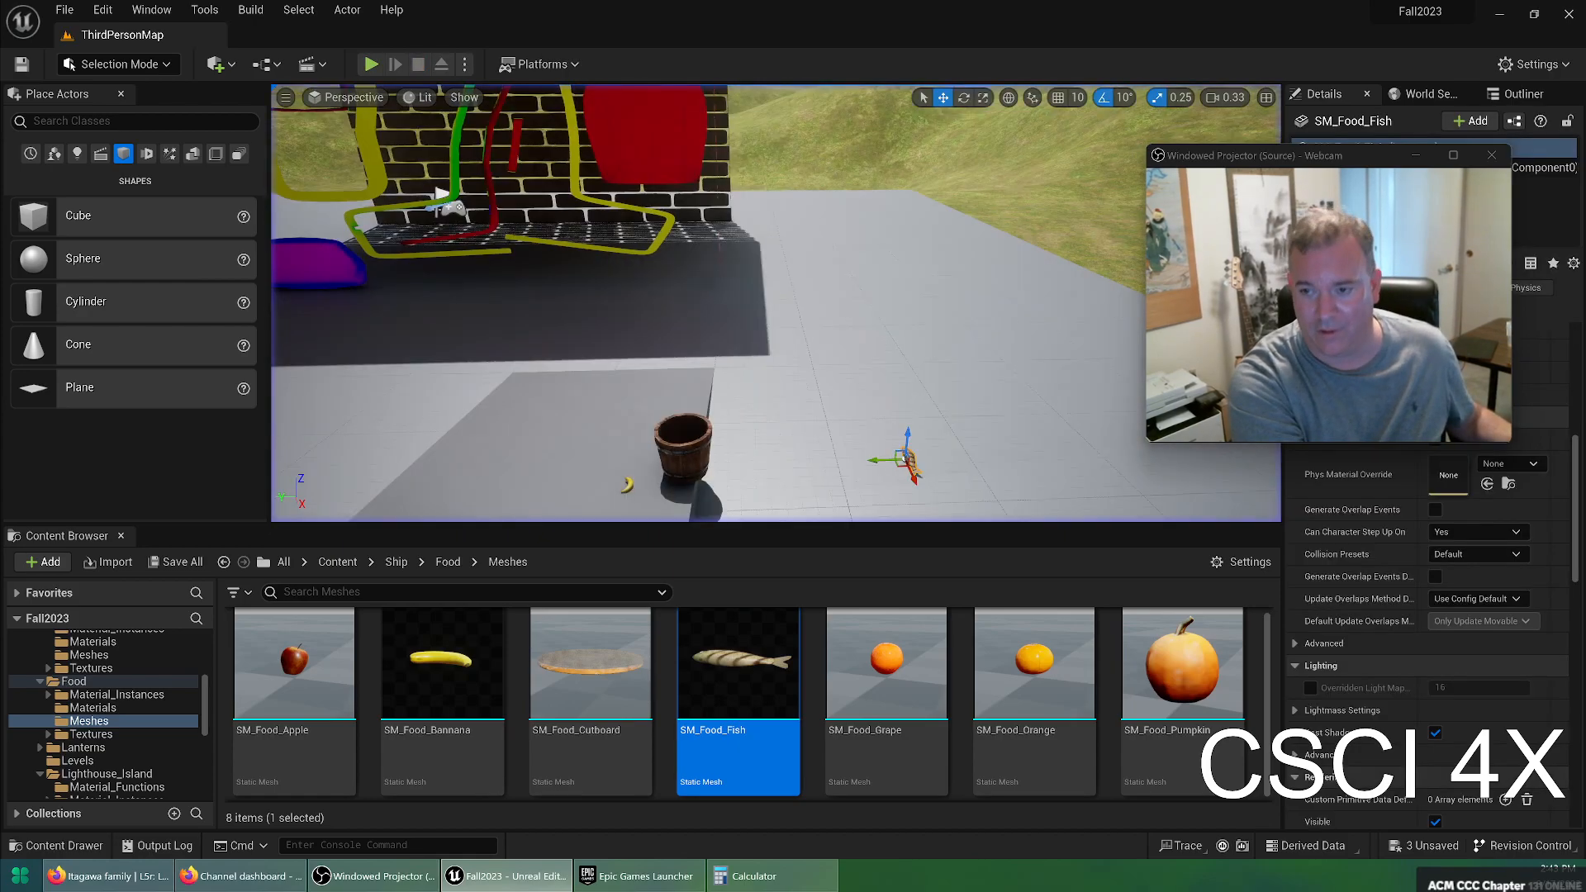
# Delete the fish and the banana from the floor around the bucket
pyautogui.press('Delete')
pyautogui.moveTo(508, 462); pyautogui.dragTo(452, 505, button='right')
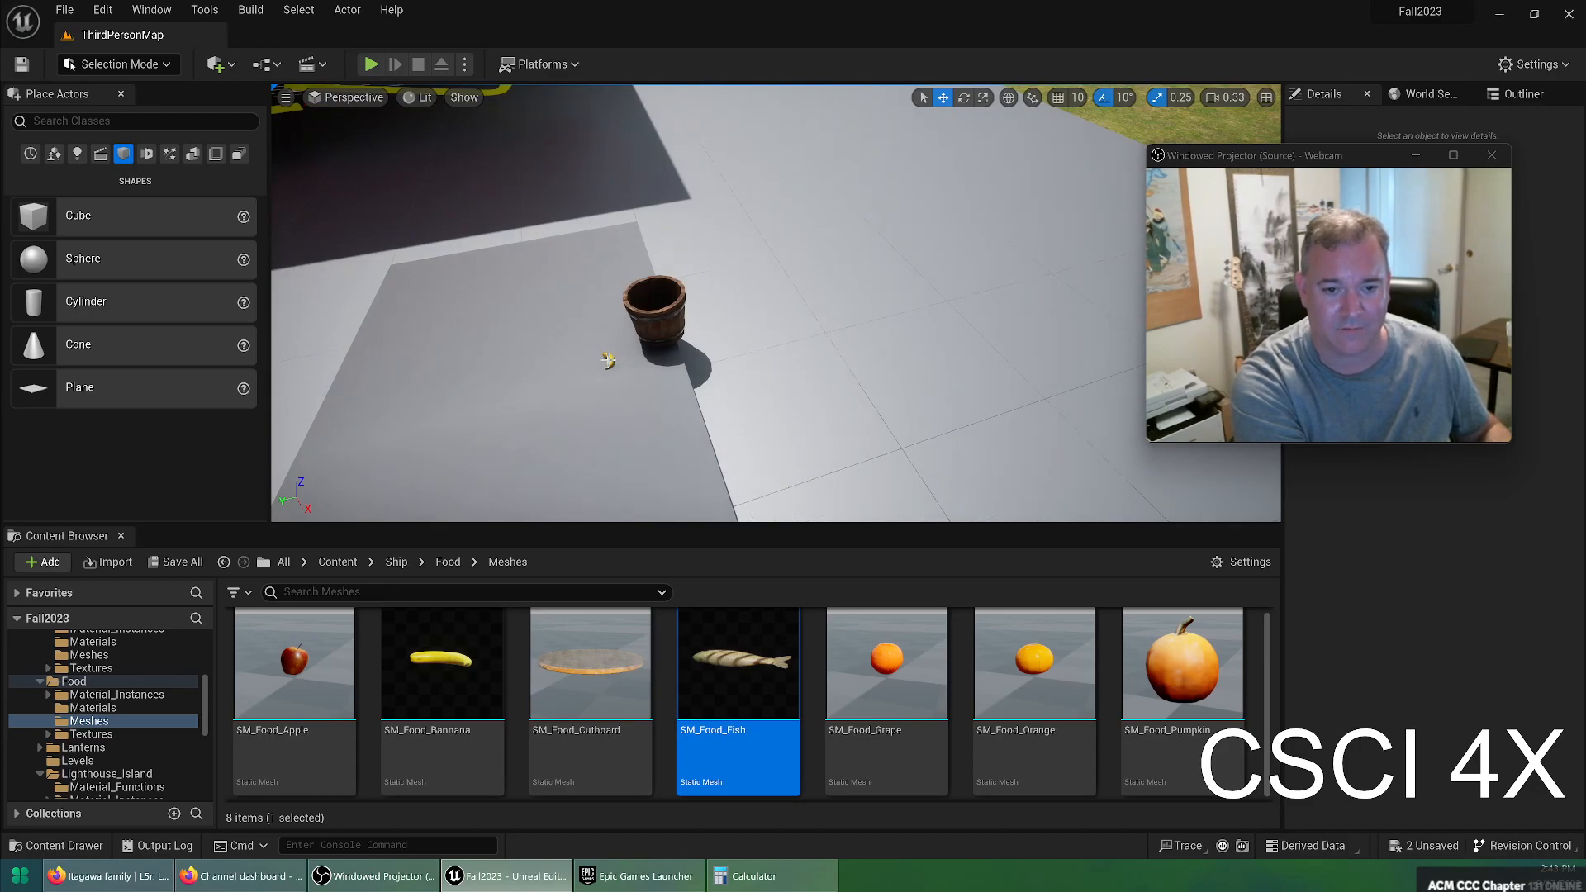
pyautogui.click(609, 359)
pyautogui.press('Delete')
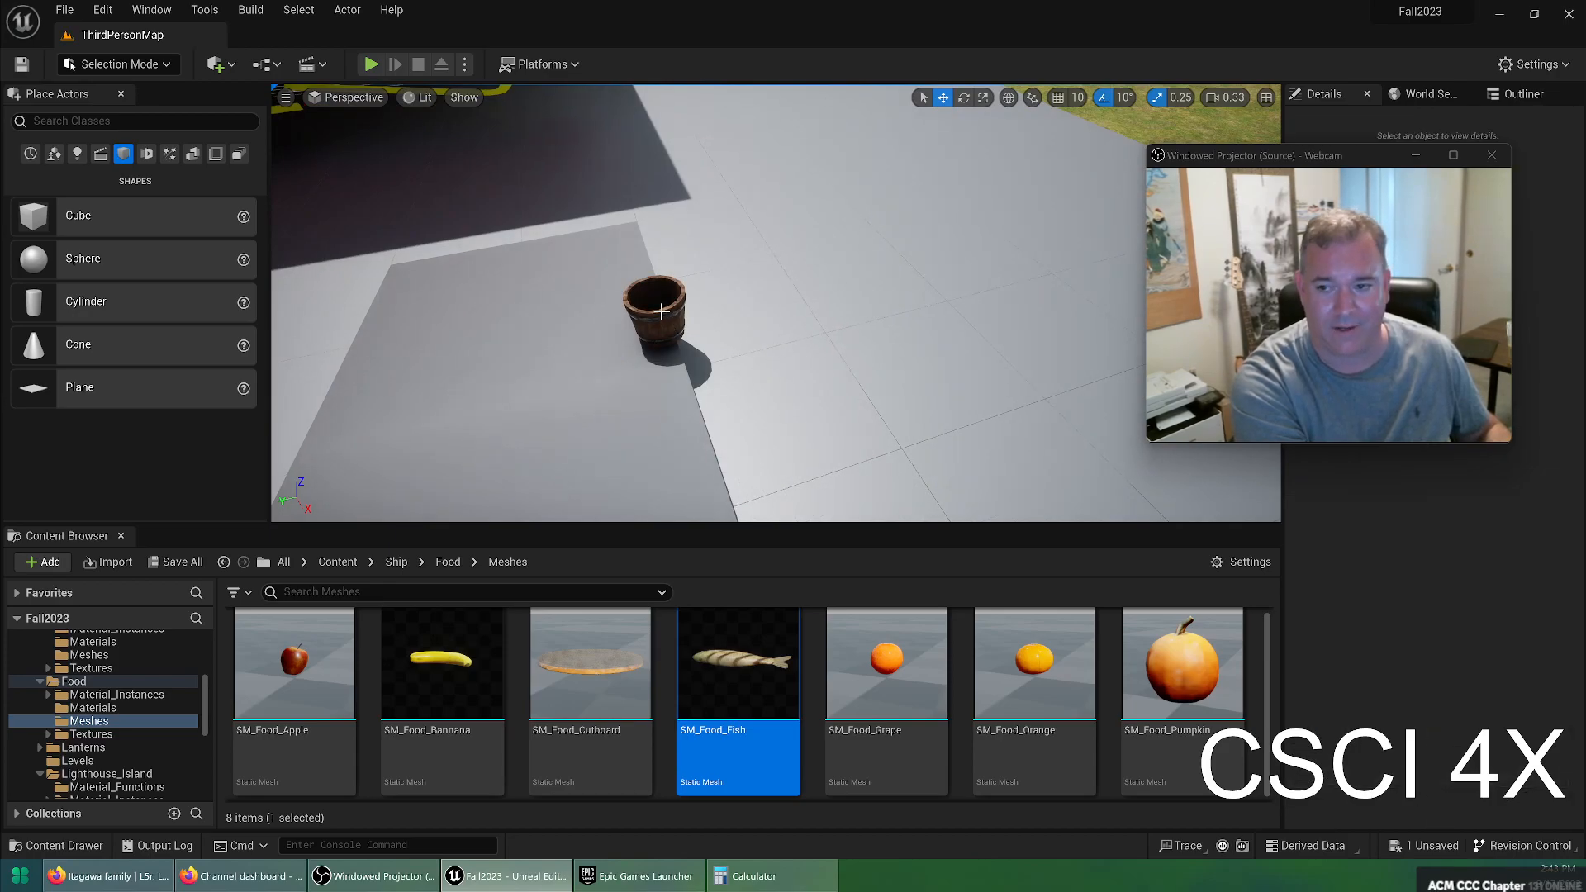
pyautogui.moveTo(645, 282); pyautogui.dragTo(856, 298)
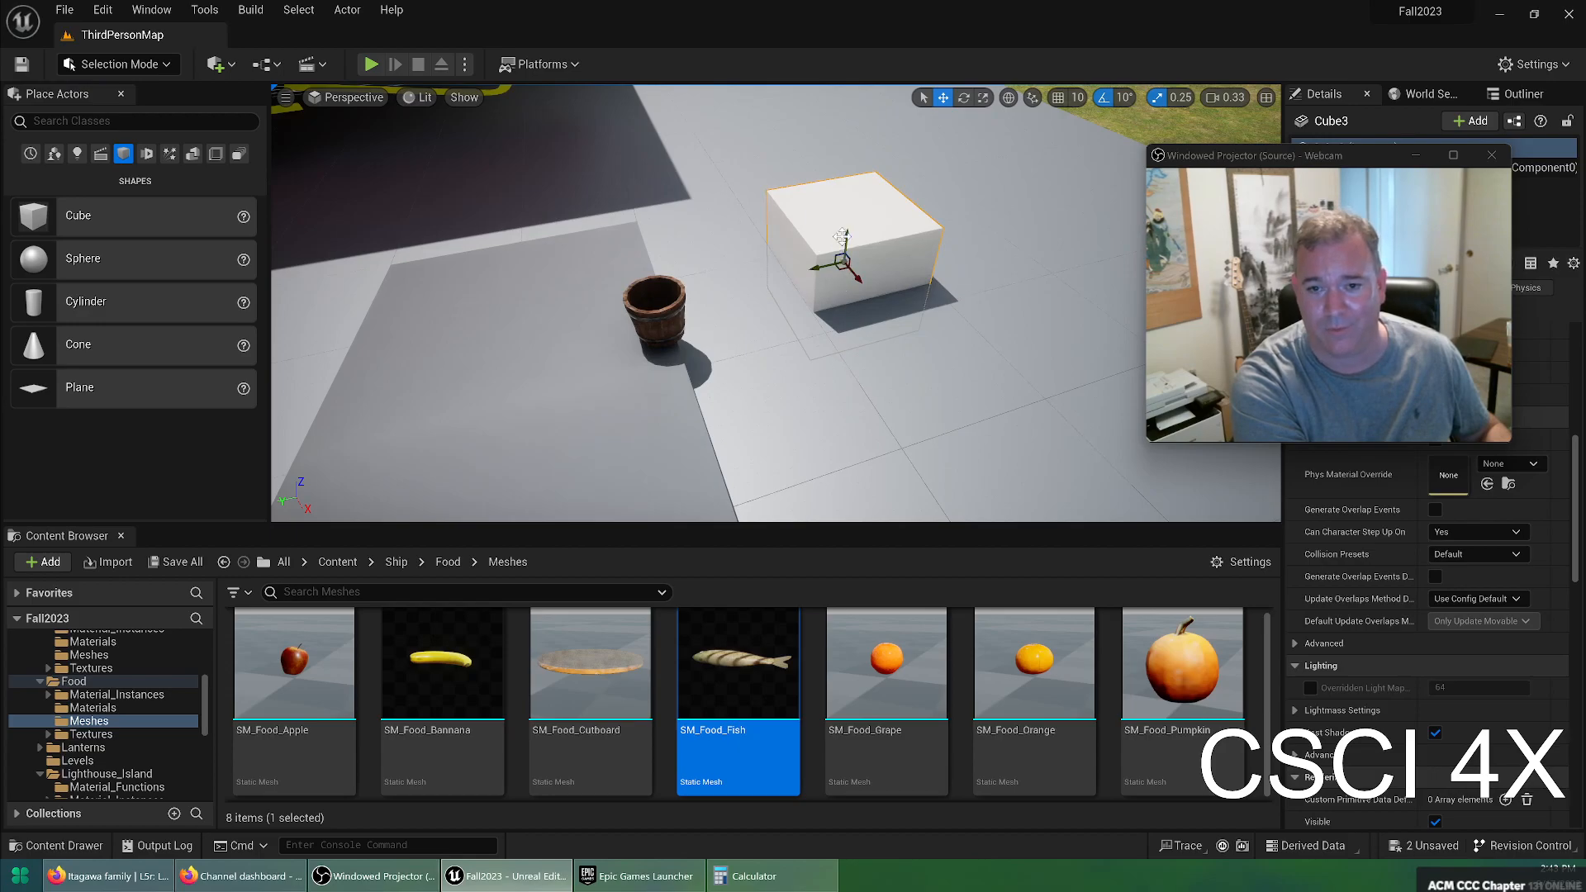
pyautogui.moveTo(863, 193); pyautogui.dragTo(682, 318)
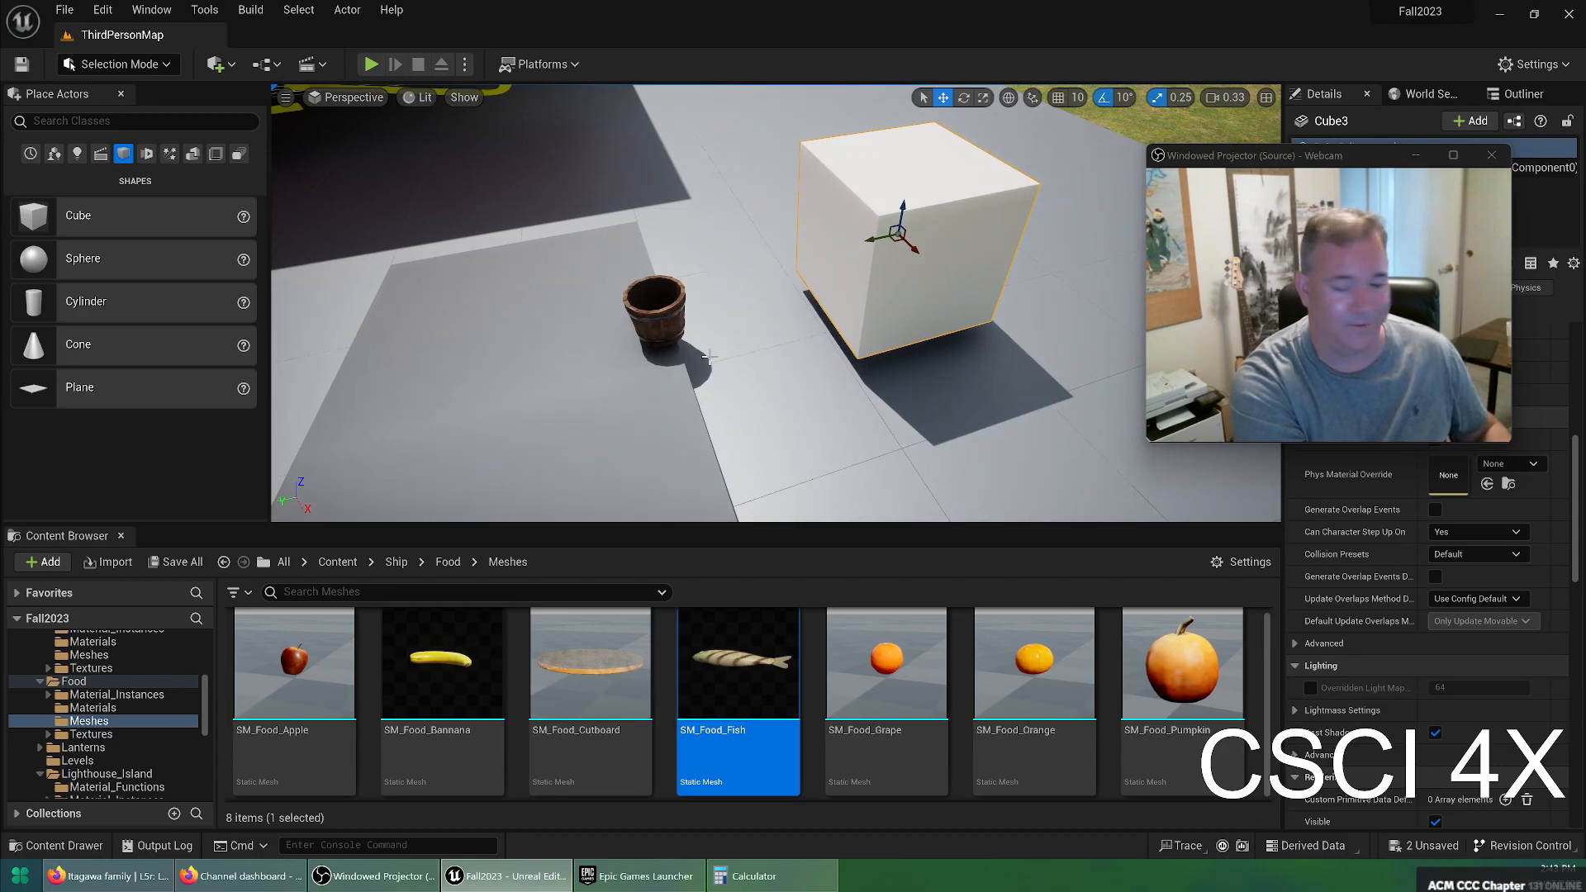
pyautogui.press('Delete')
# Delete the remaining test prop from the floor and save all changes
pyautogui.moveTo(681, 318); pyautogui.dragTo(867, 430, button='right')
pyautogui.click(859, 418)
pyautogui.press('Delete')
pyautogui.moveTo(806, 384); pyautogui.dragTo(628, 384, button='right')
pyautogui.moveTo(1033, 376); pyautogui.dragTo(851, 359, button='right')
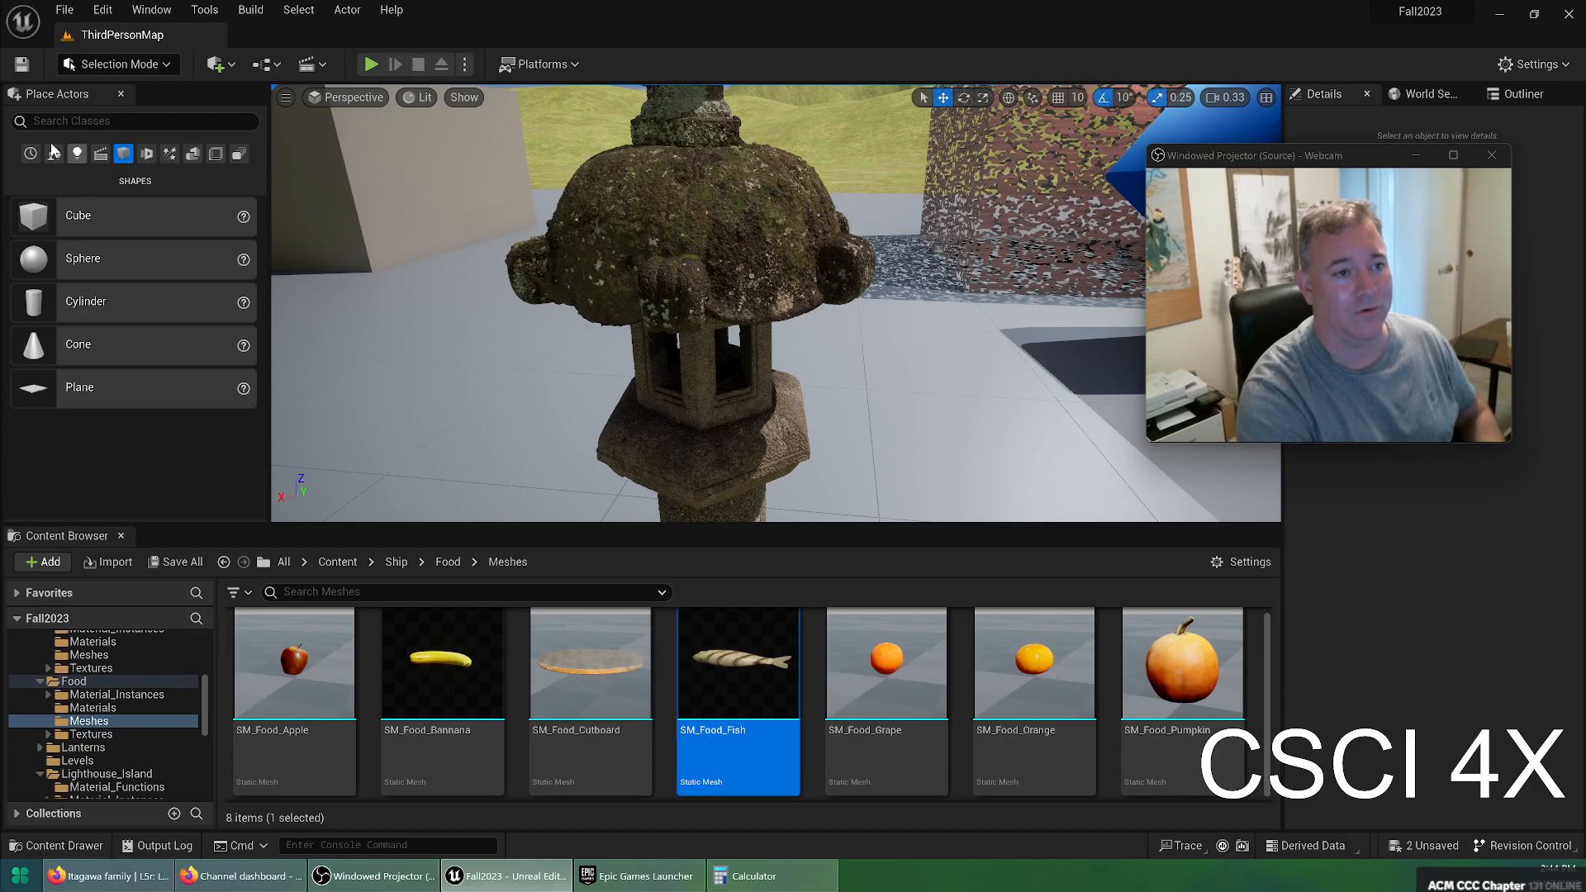
pyautogui.click(65, 10)
pyautogui.click(107, 203)
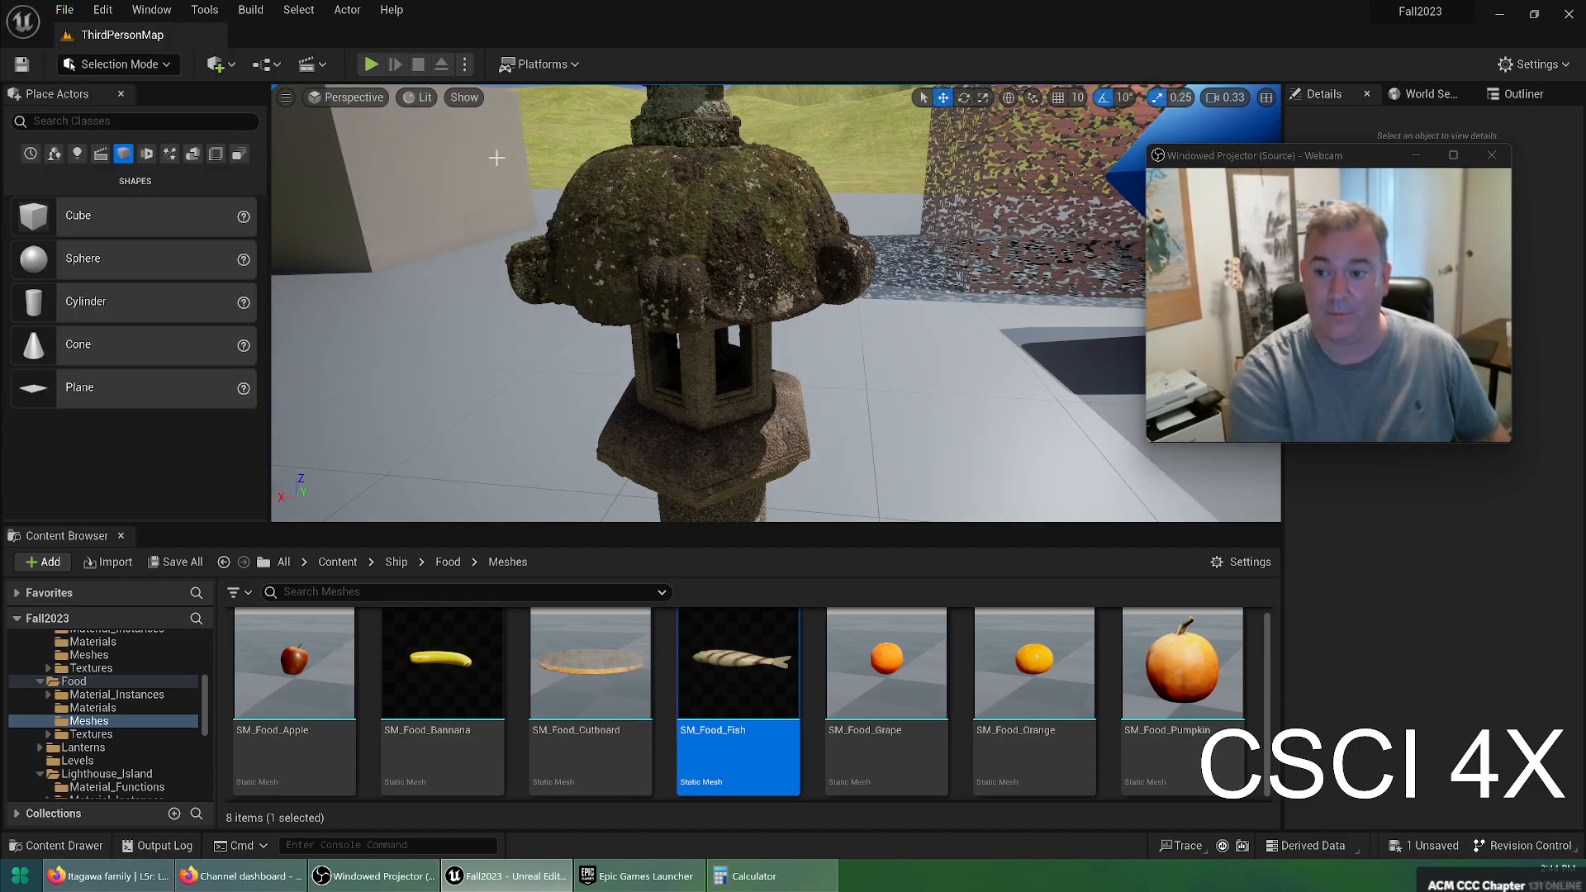
# Switch to the Epic Games Launcher and open the Landscaping Bushes 1 product page in the Unreal Engine Marketplace
pyautogui.click(604, 881)
pyautogui.click(217, 50)
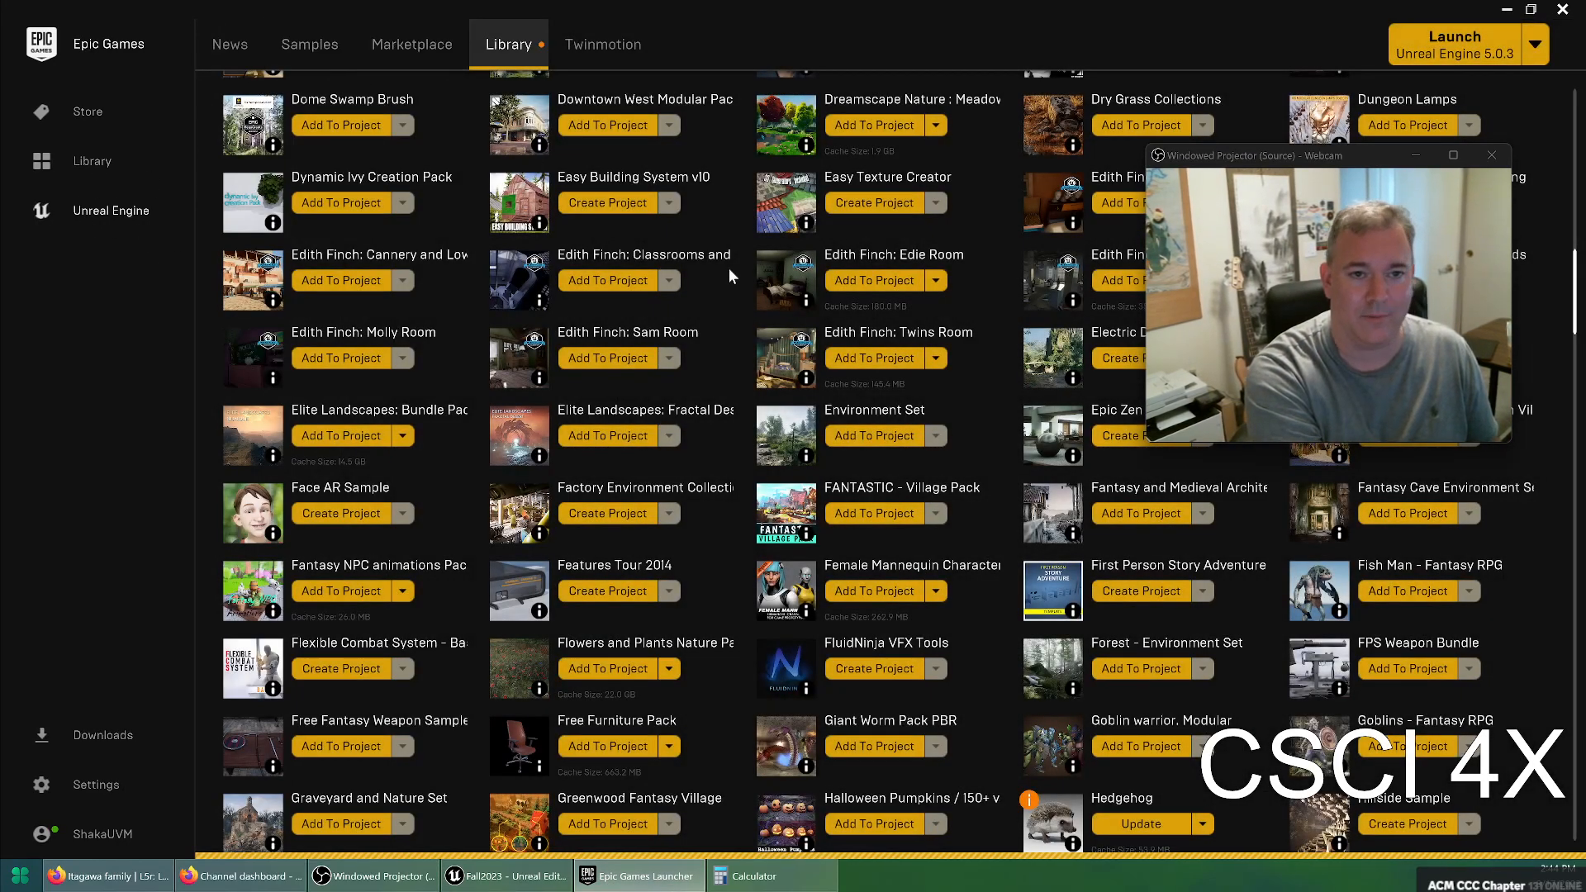
pyautogui.moveTo(1279, 157); pyautogui.dragTo(1305, 46)
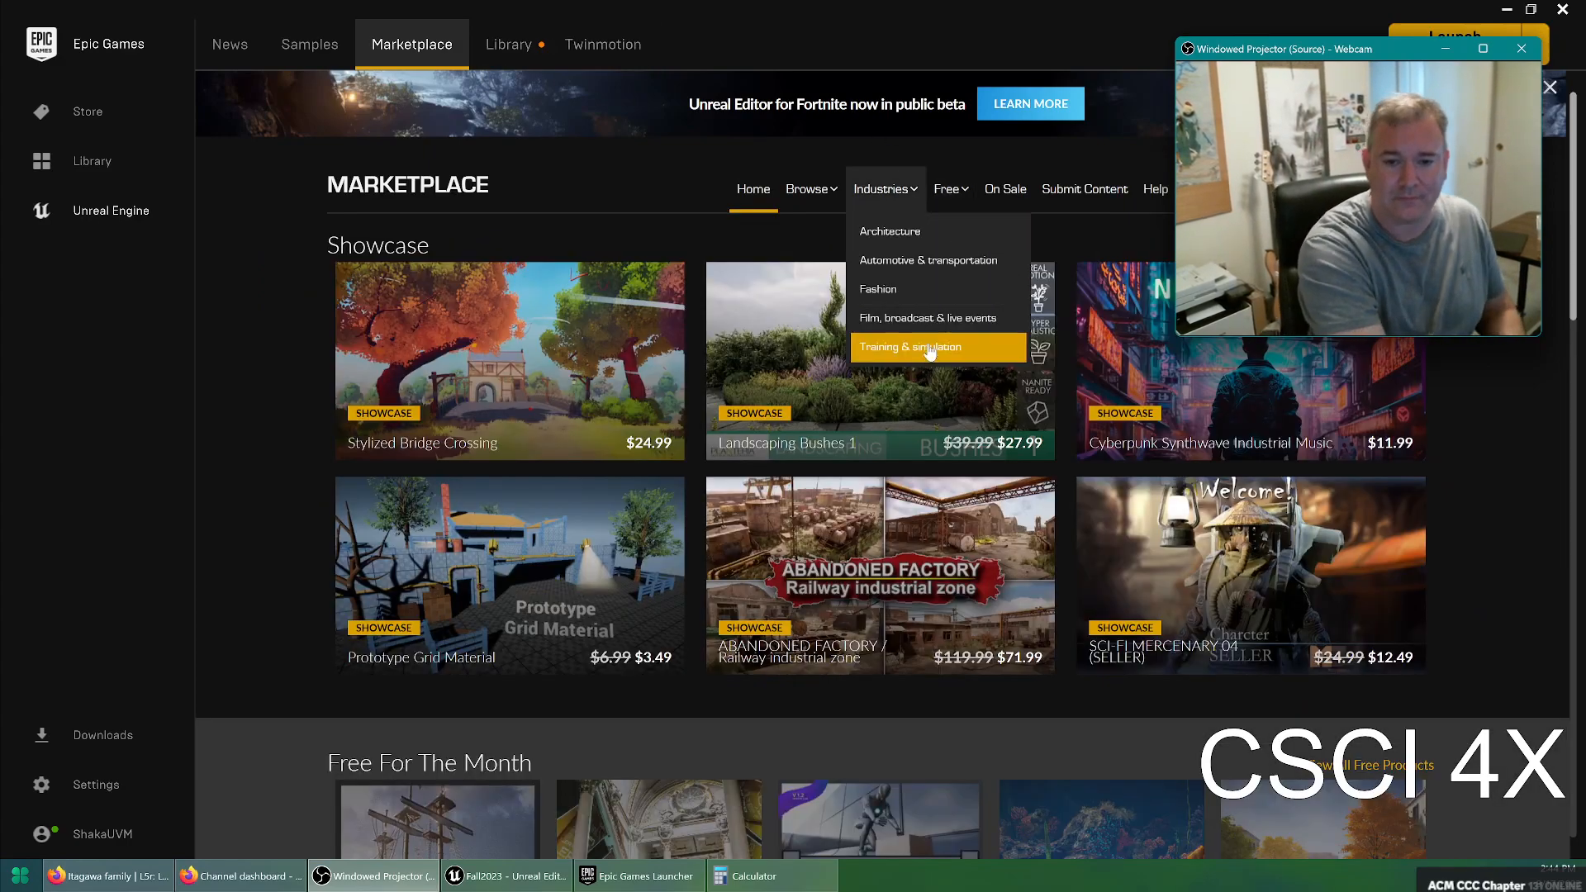
pyautogui.click(801, 347)
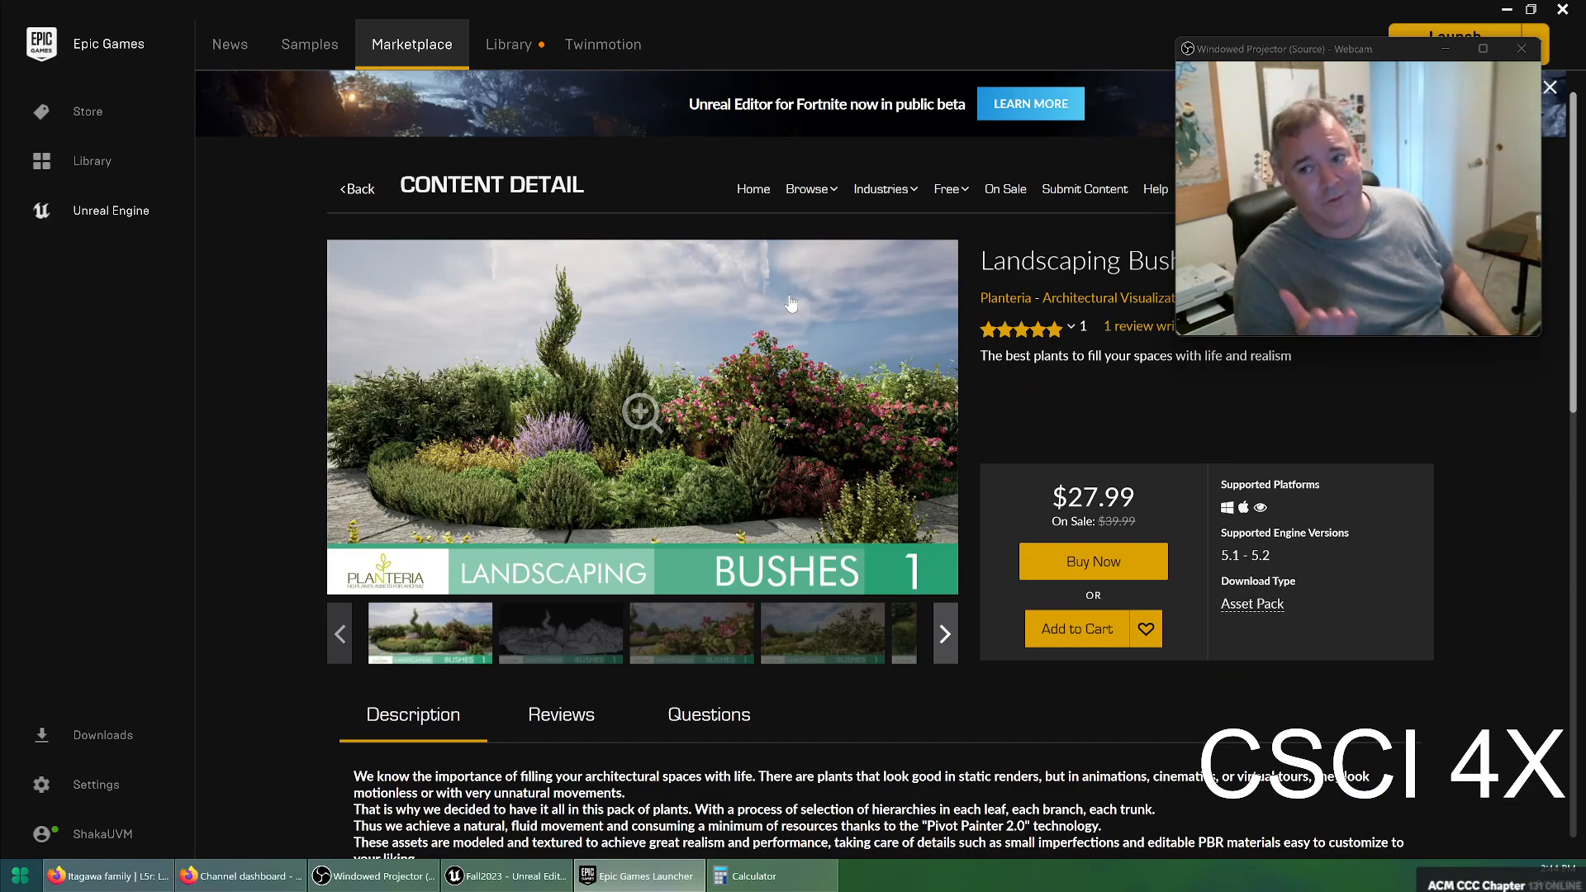
# Examine the Landscaping Bushes 1 preview images and technical details
pyautogui.click(703, 630)
pyautogui.click(822, 633)
pyautogui.click(906, 636)
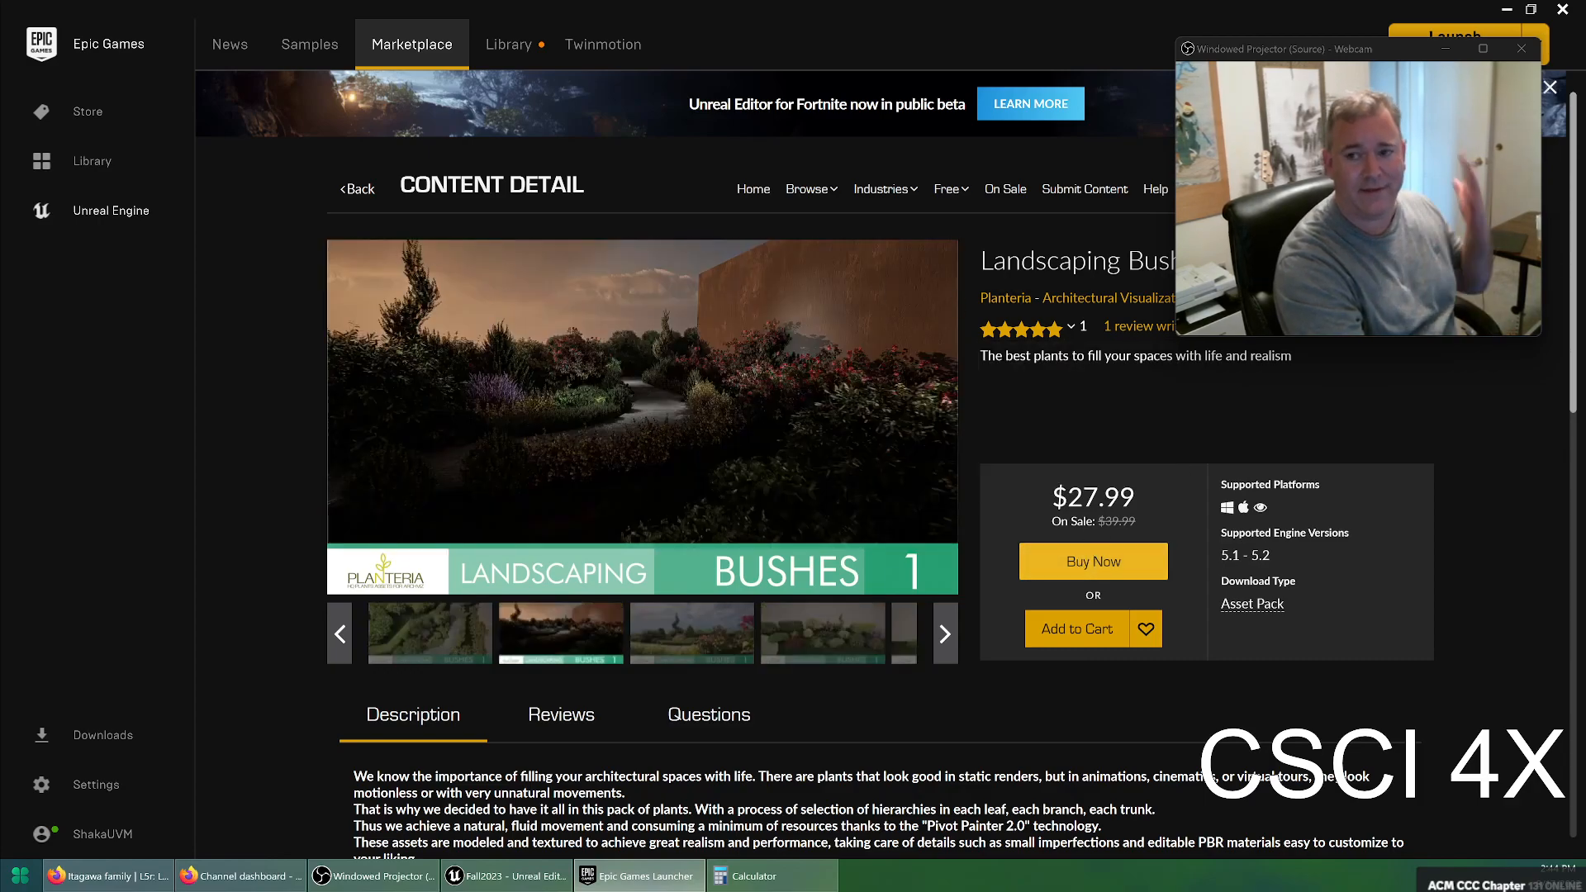
pyautogui.scroll(-10, 1143, 523)
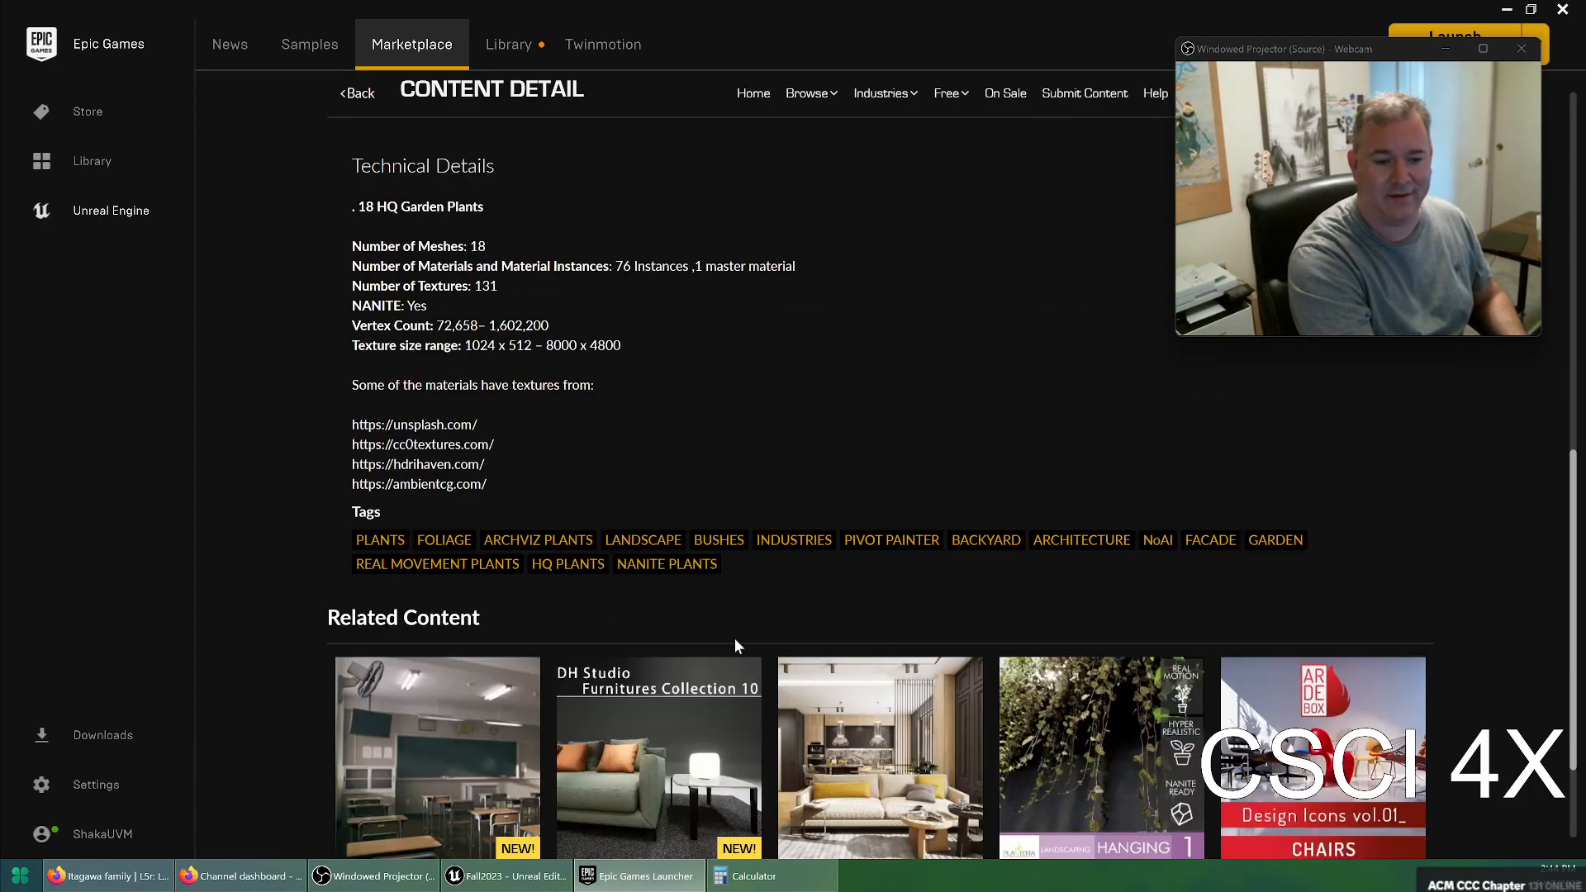
pyautogui.scroll(3, 741, 622)
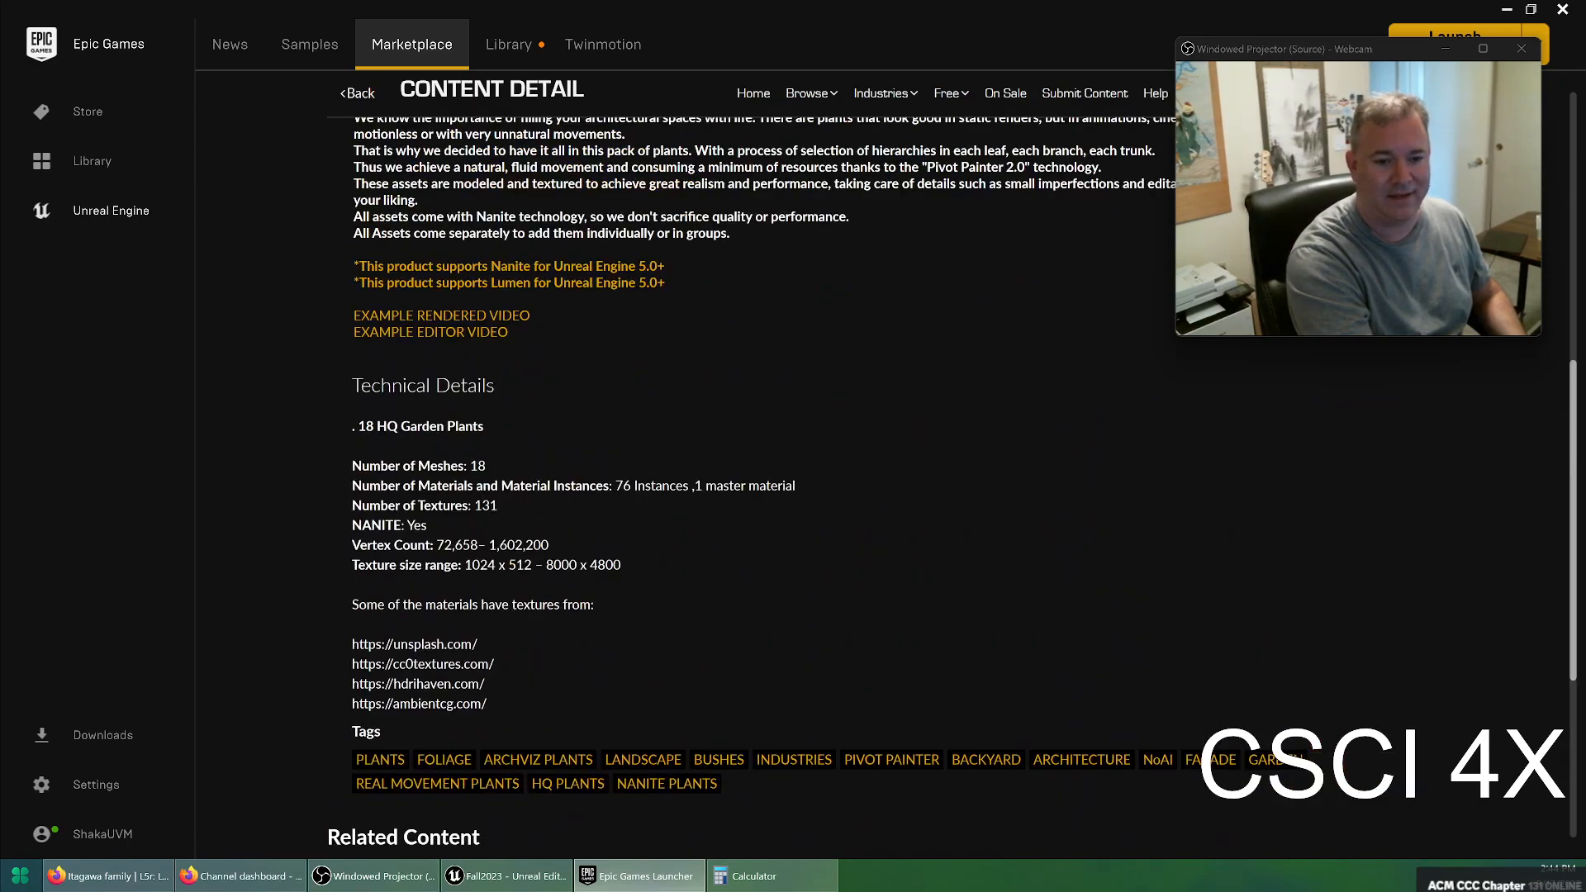
pyautogui.scroll(9, 632, 523)
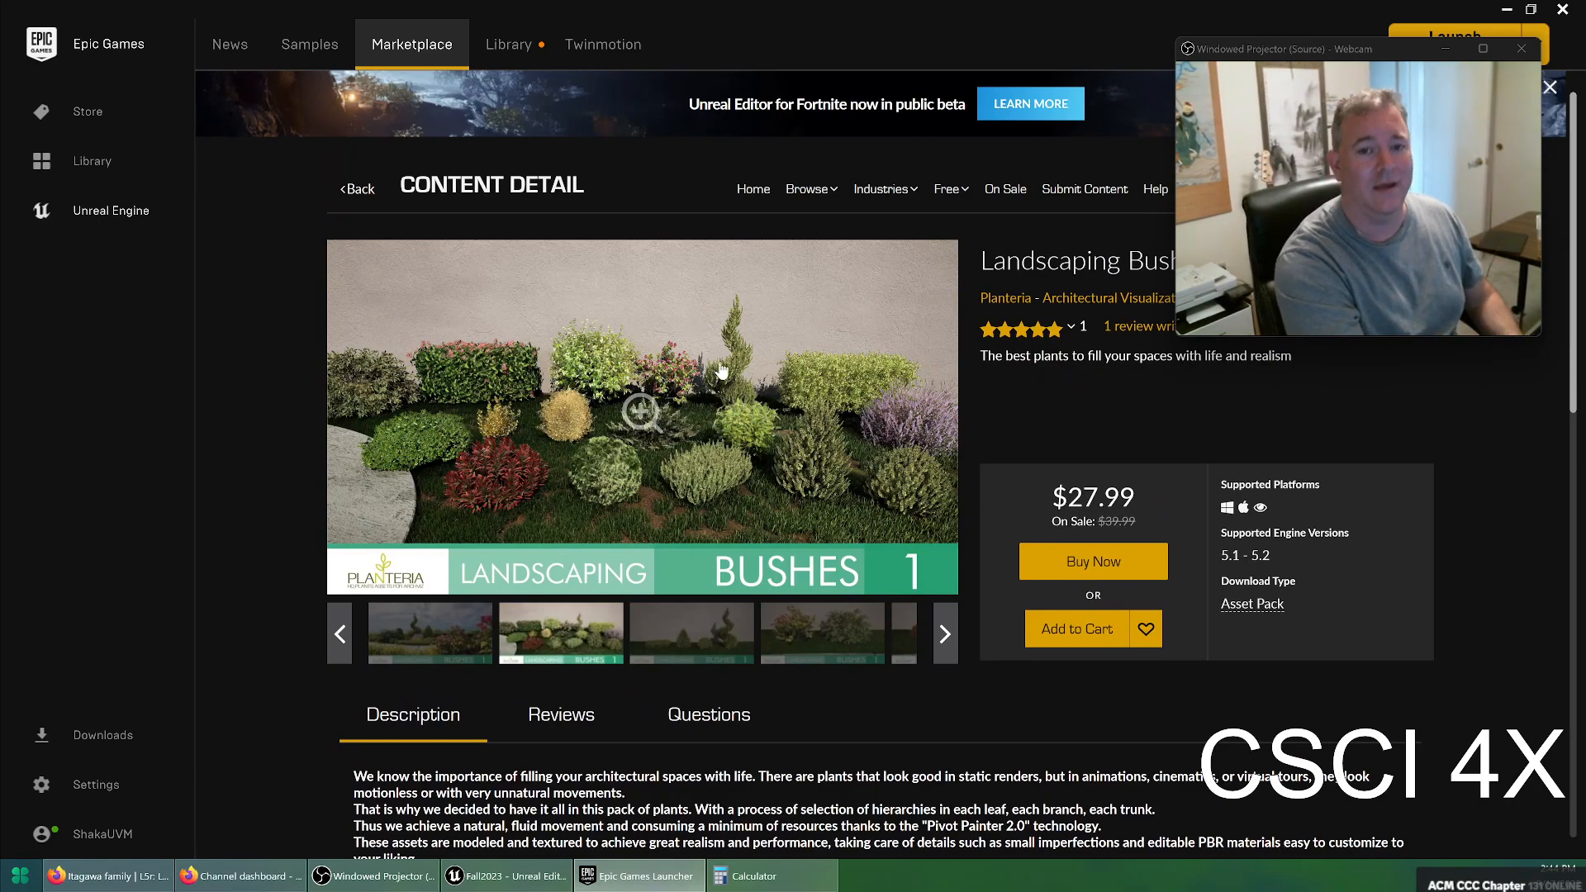
# Look through the owned asset packs in the launcher's library, and return to the Unreal Editor
pyautogui.click(509, 44)
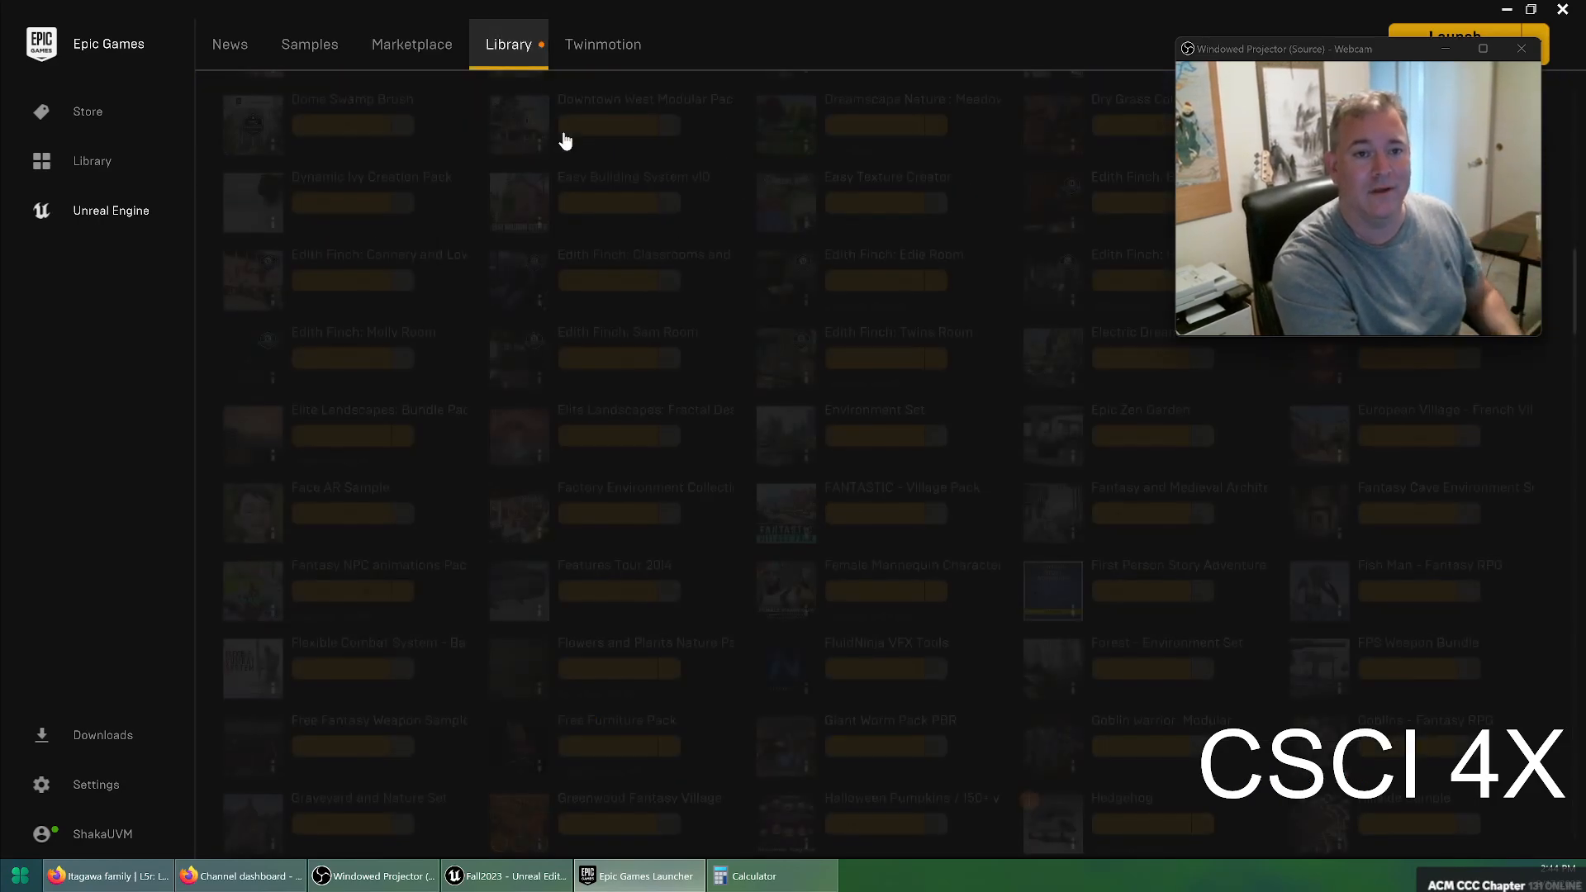
pyautogui.scroll(10, 923, 342)
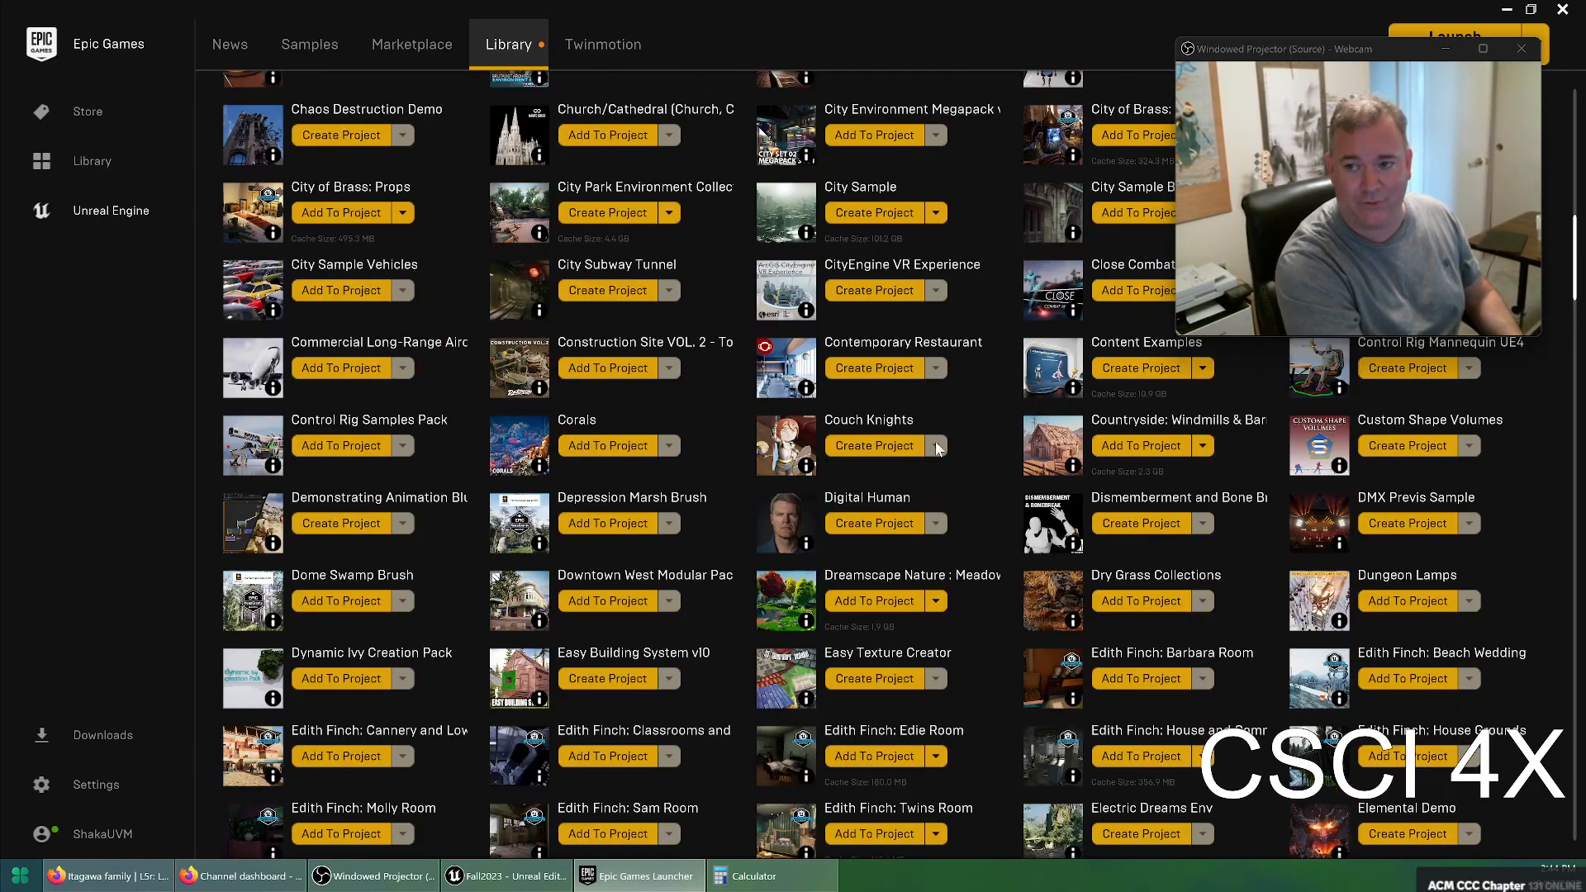
pyautogui.scroll(5, 929, 377)
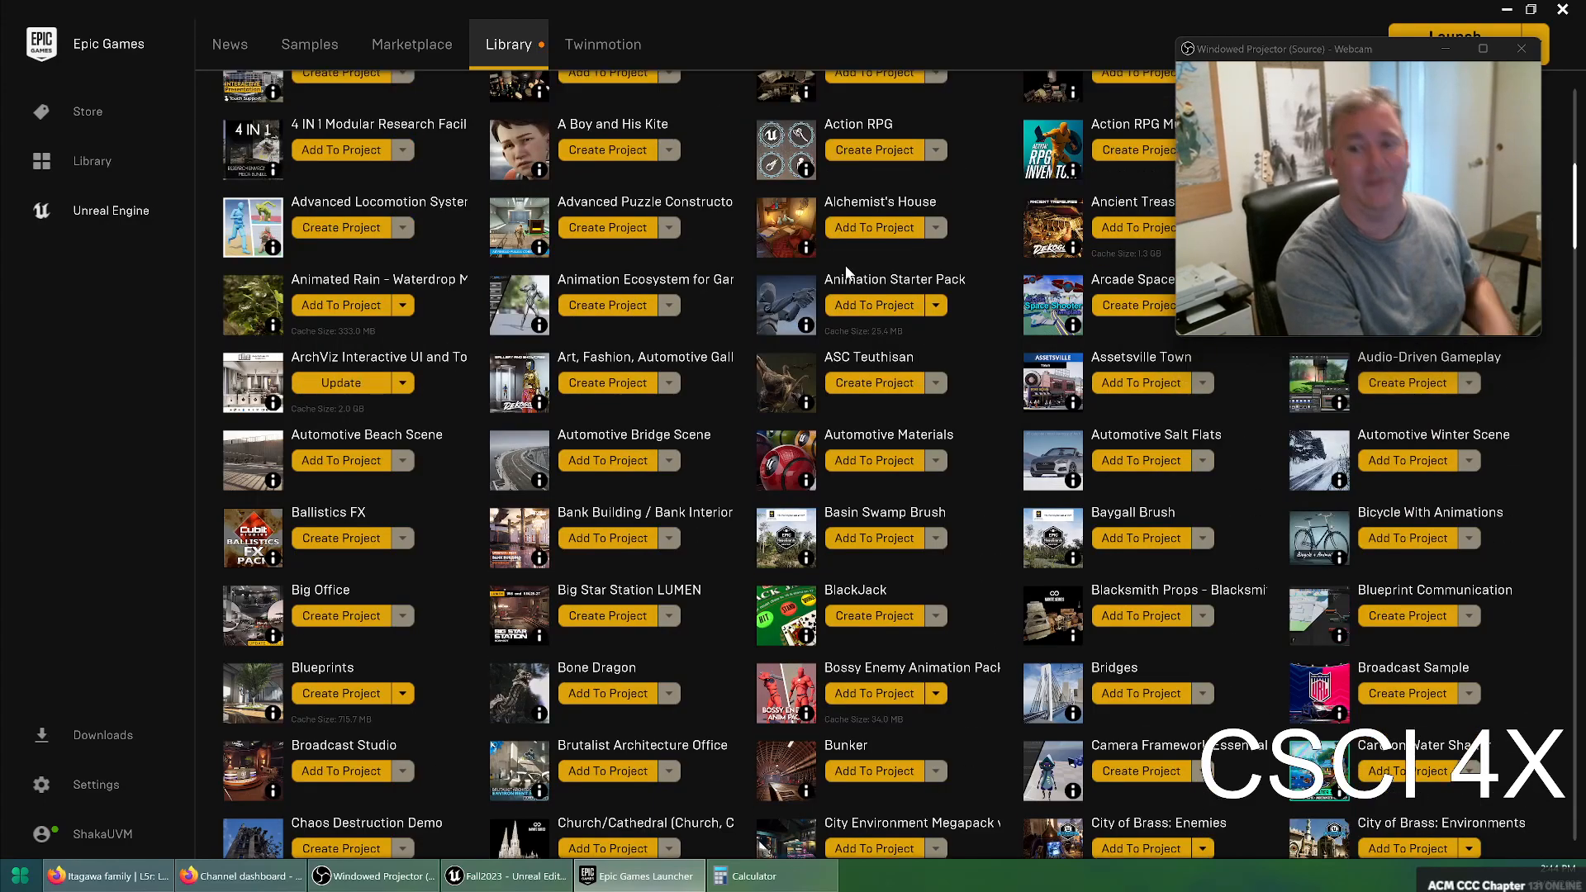
pyautogui.click(1505, 10)
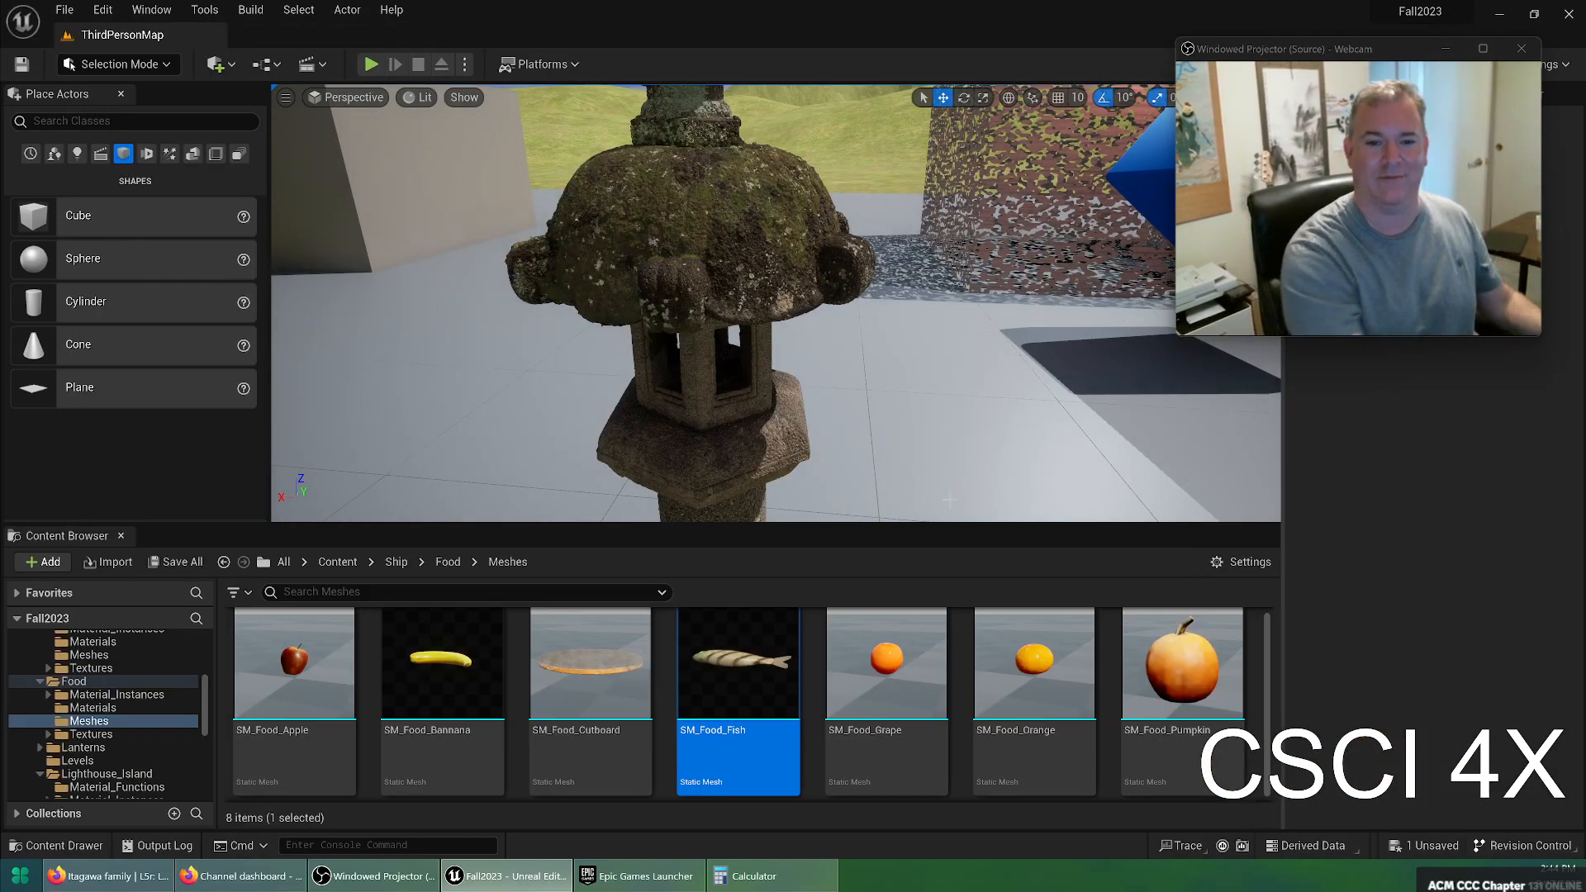
# Switch the editor to Foliage mode with the Paint tool at the grassy bank beside the boat
pyautogui.moveTo(935, 495)
pyautogui.mouseDown(button='right')
pyautogui.moveTo(430, 480)
pyautogui.moveTo(727, 521)
pyautogui.moveTo(777, 504)
pyautogui.moveTo(578, 429)
pyautogui.moveTo(462, 360)
pyautogui.moveTo(273, 368)
pyautogui.moveTo(462, 376)
pyautogui.mouseUp(button='right')
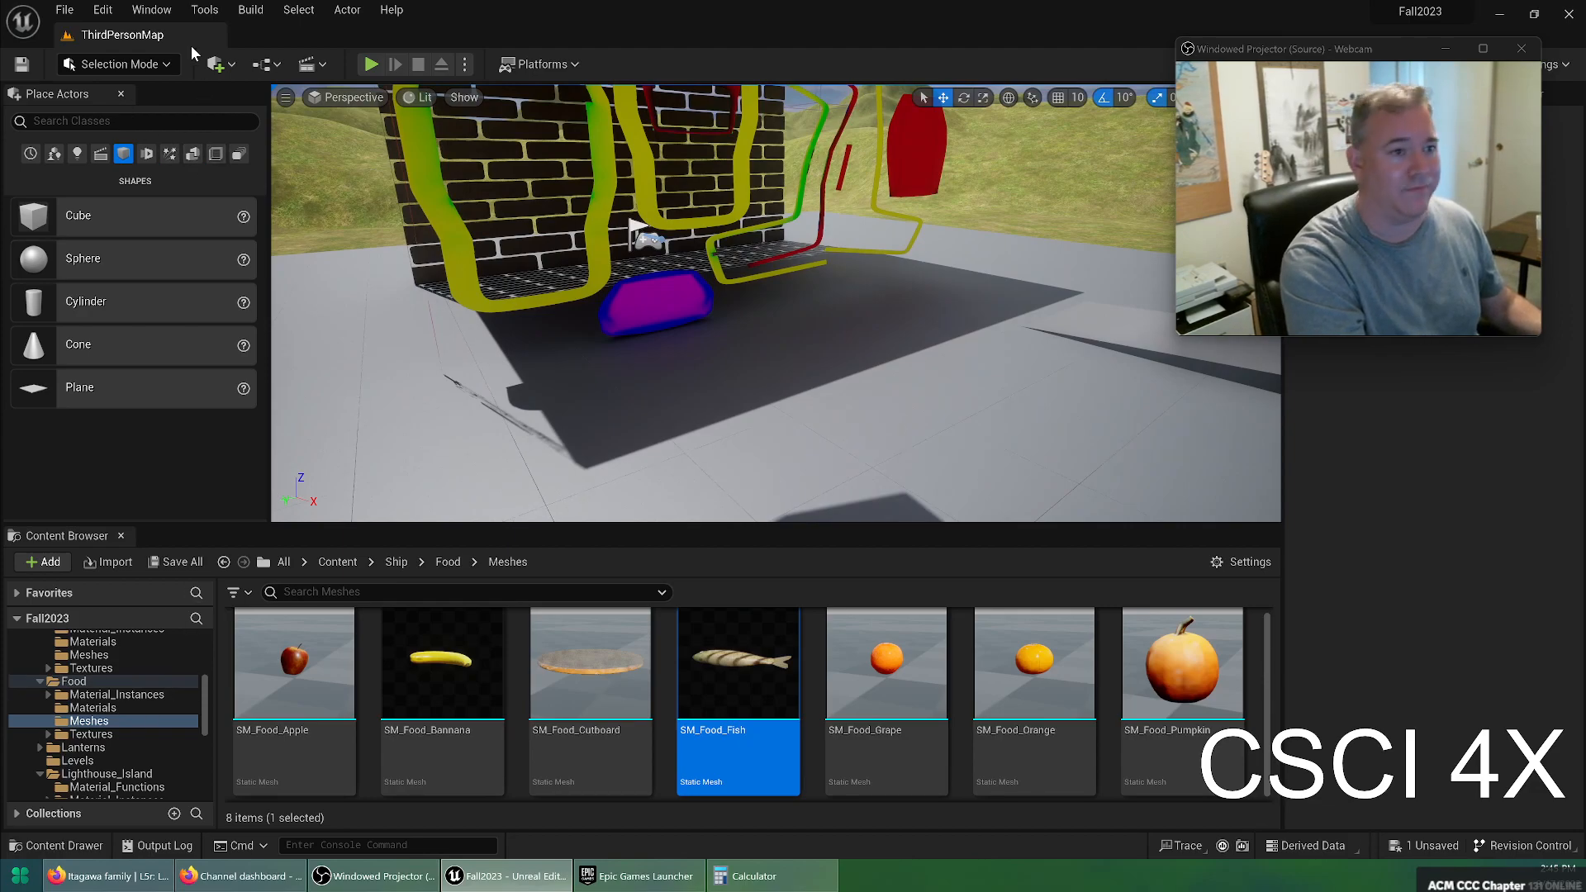
pyautogui.click(147, 68)
pyautogui.click(131, 124)
pyautogui.moveTo(561, 343)
pyautogui.mouseDown(button='right')
pyautogui.moveTo(843, 327)
pyautogui.moveTo(1016, 378)
pyautogui.mouseUp(button='right')
pyautogui.press('w')
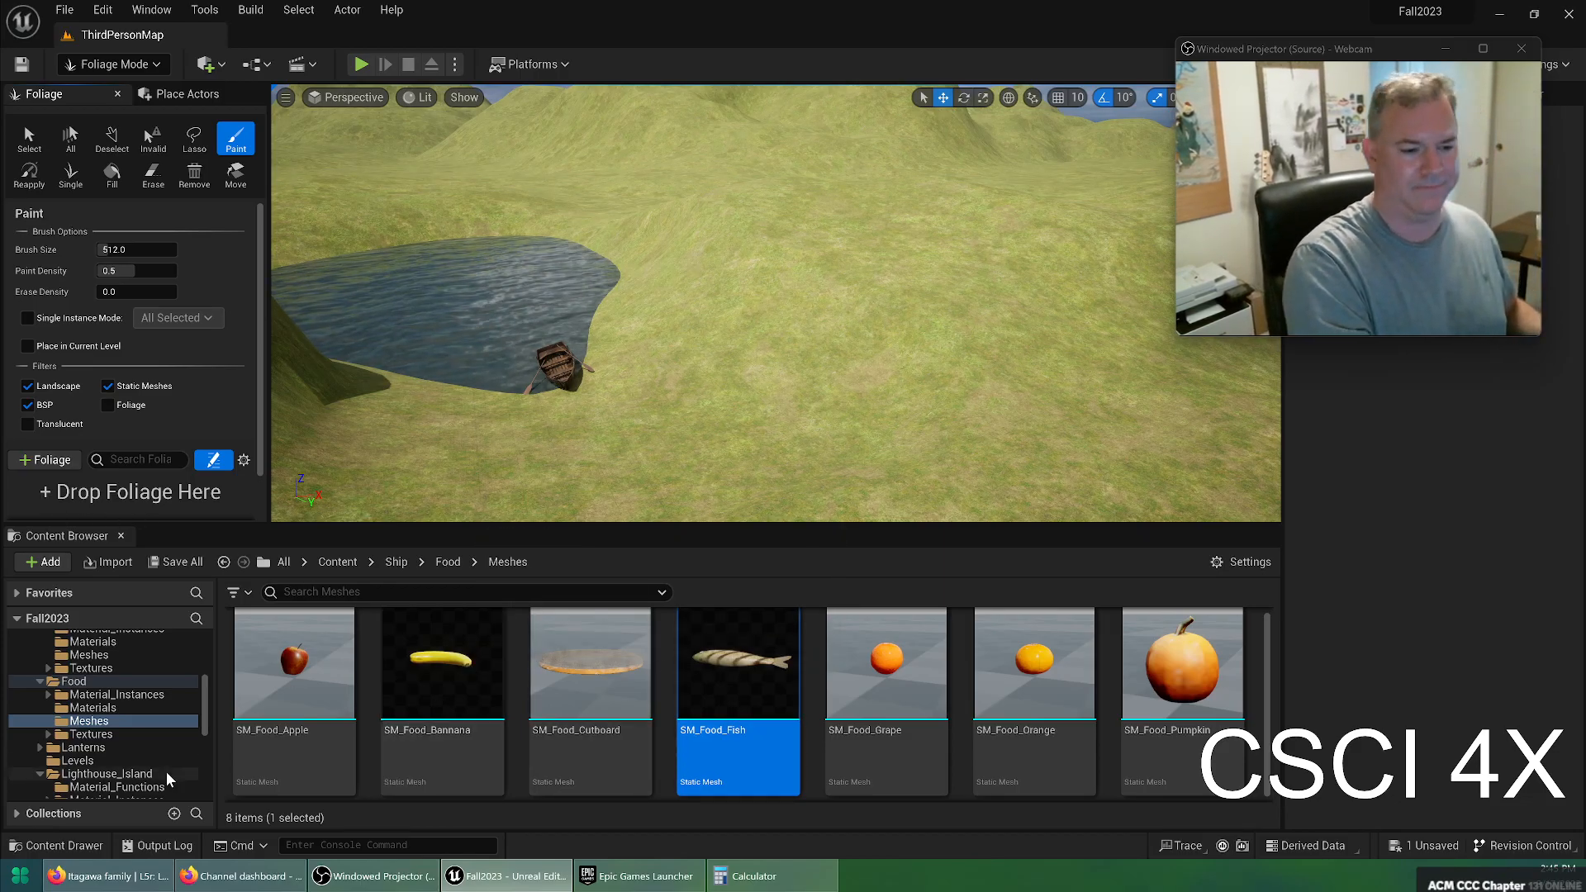
# Open the M_Food_Base material from the Ship pack's Food materials, examine its node graph, and close it
pyautogui.click(166, 708)
pyautogui.click(422, 661)
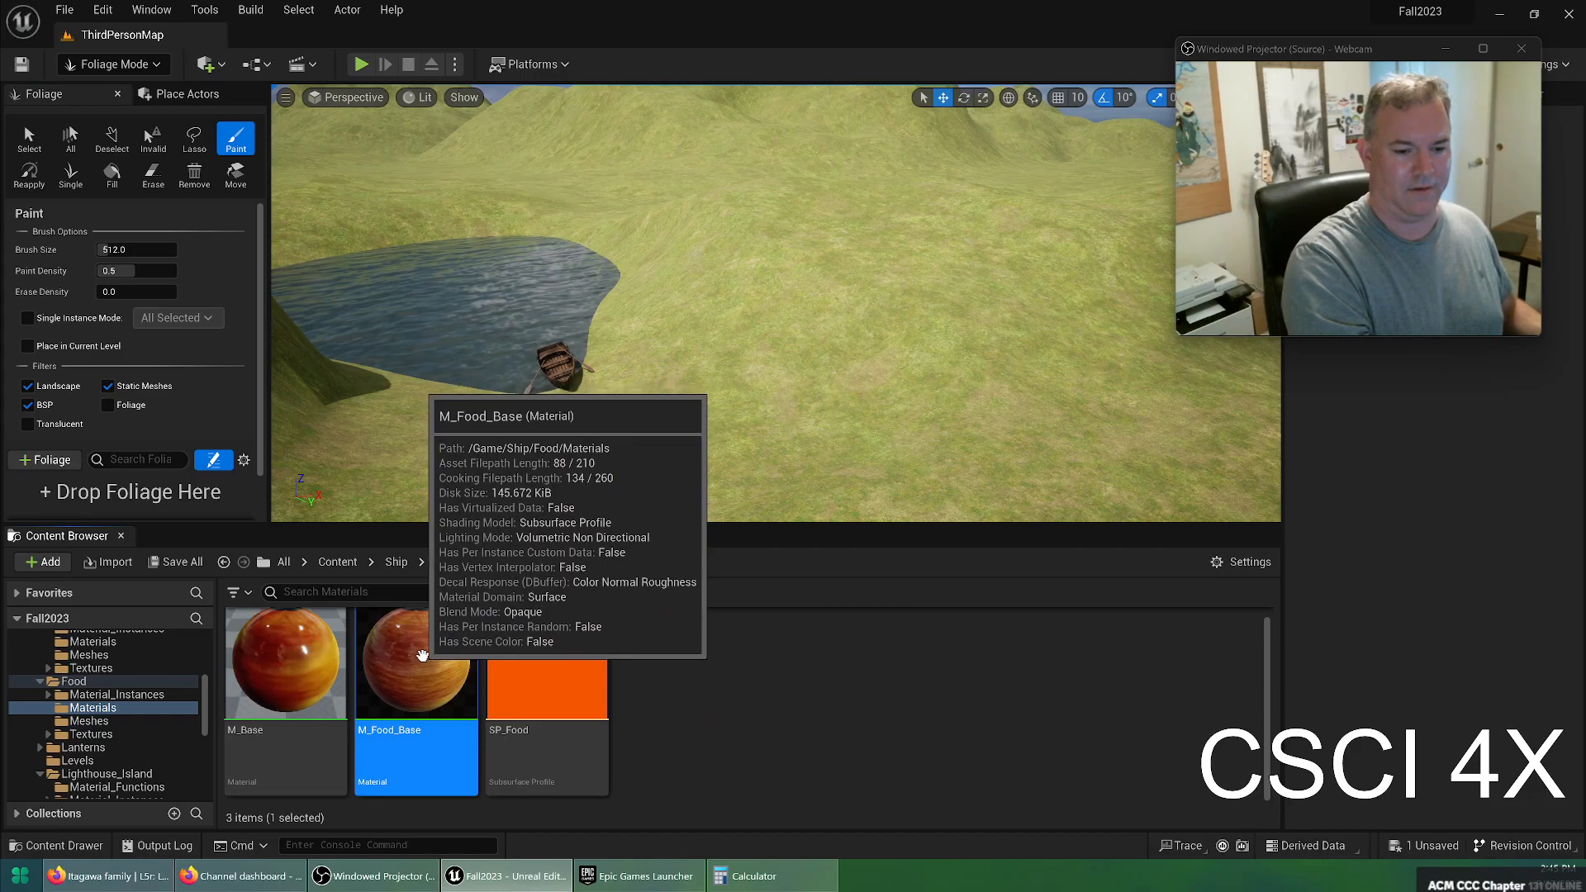
pyautogui.rightClick(424, 661)
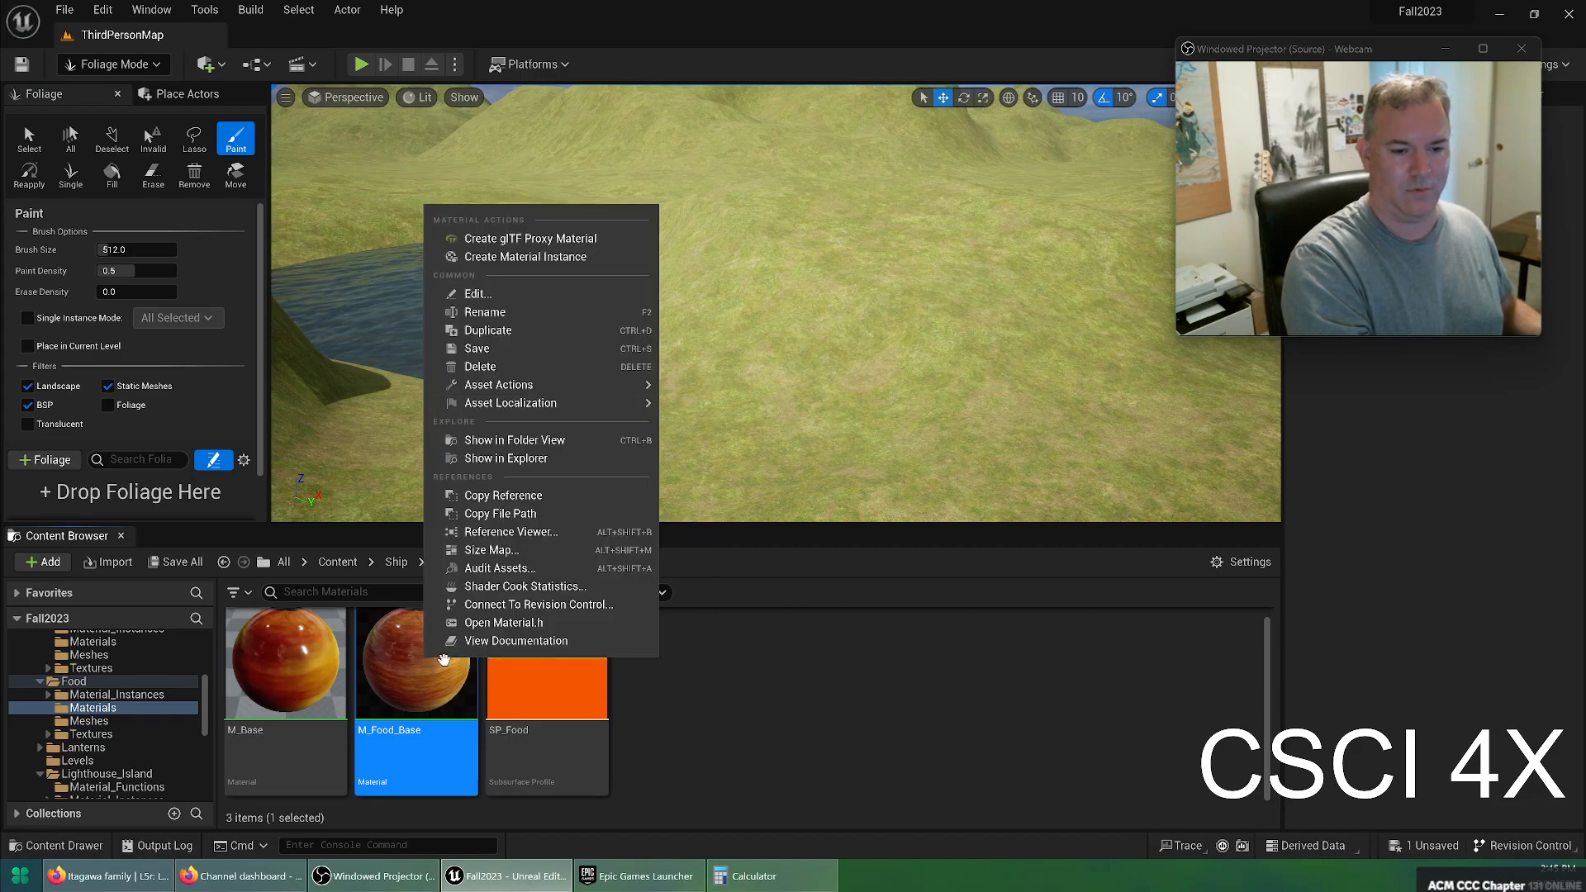
pyautogui.click(613, 300)
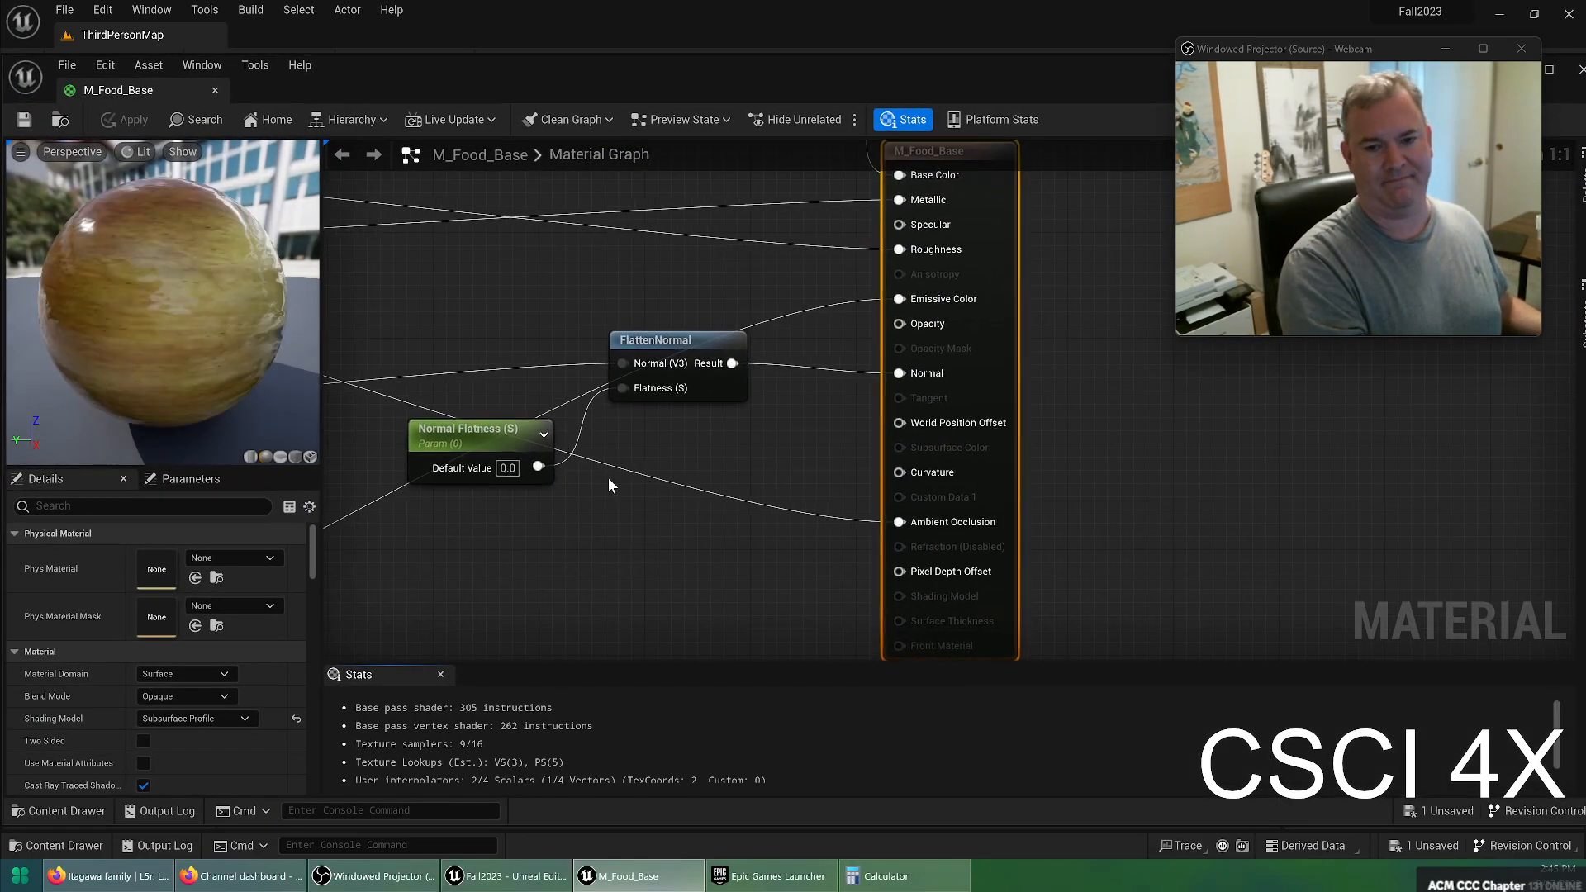
pyautogui.click(214, 91)
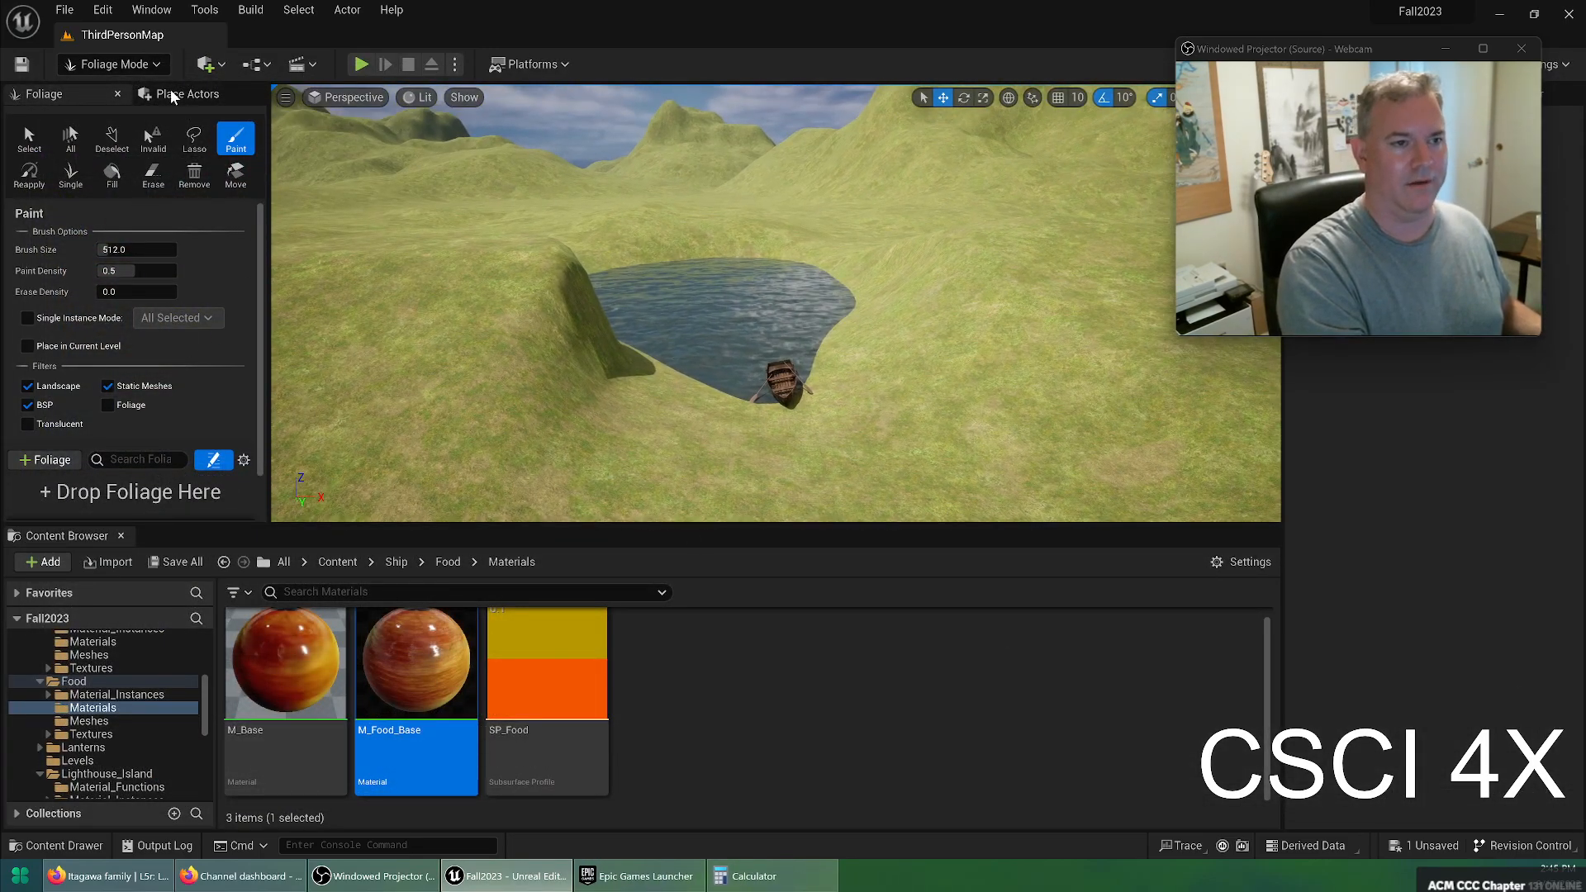
# Browse the project content to the Meshes folder of Flowers_and_Plants_Nature_Pack
pyautogui.scroll(-1, 234, 397)
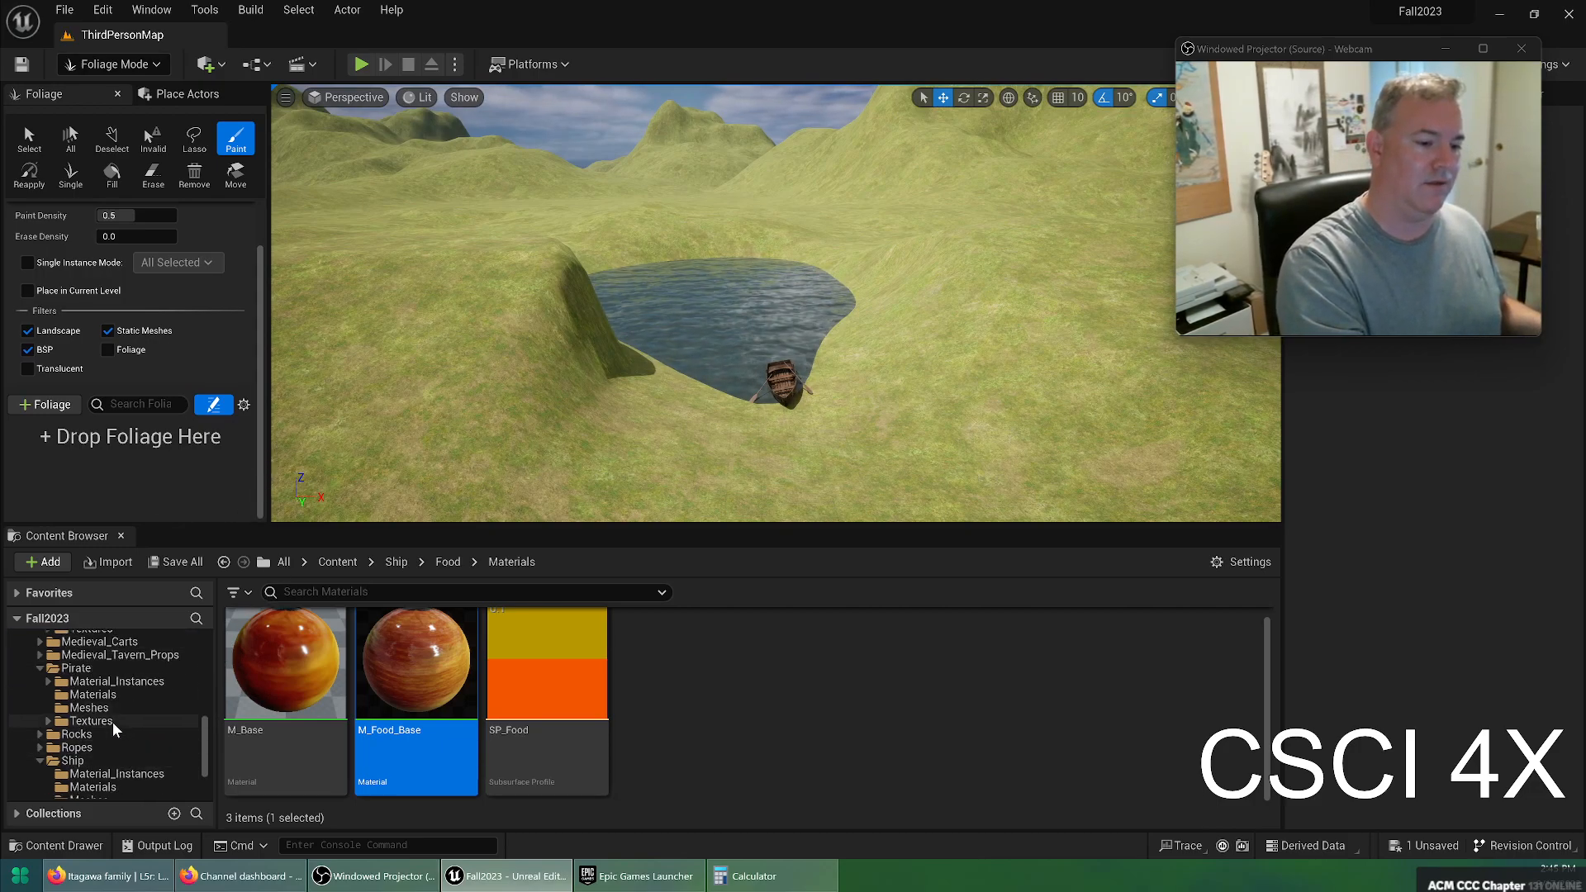
pyautogui.scroll(5, 74, 715)
pyautogui.scroll(5, 99, 710)
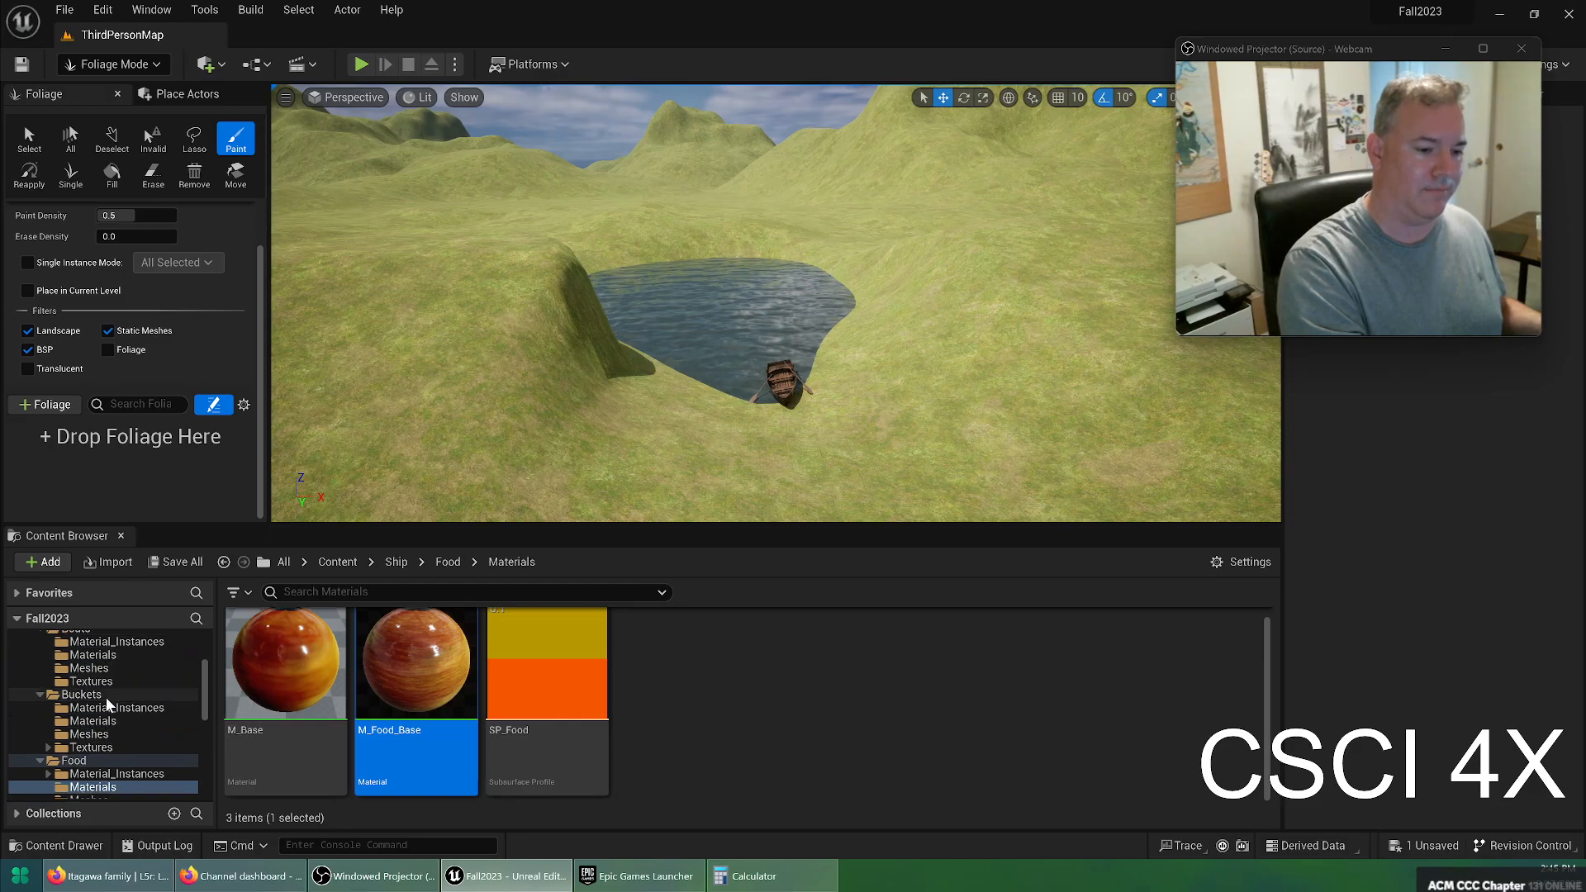
pyautogui.click(34, 684)
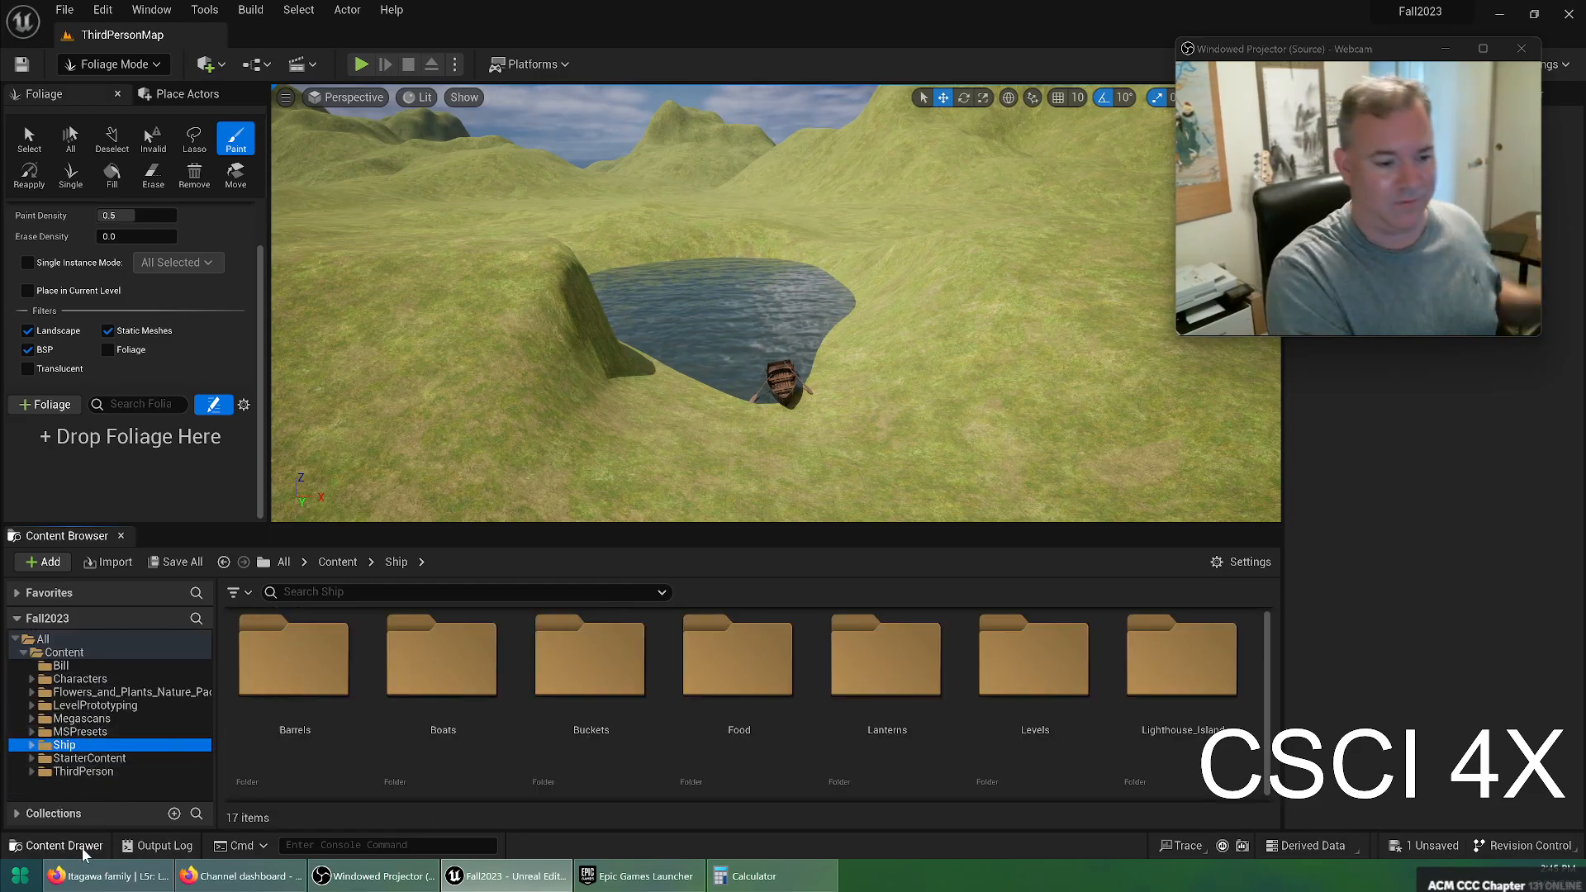
pyautogui.click(81, 718)
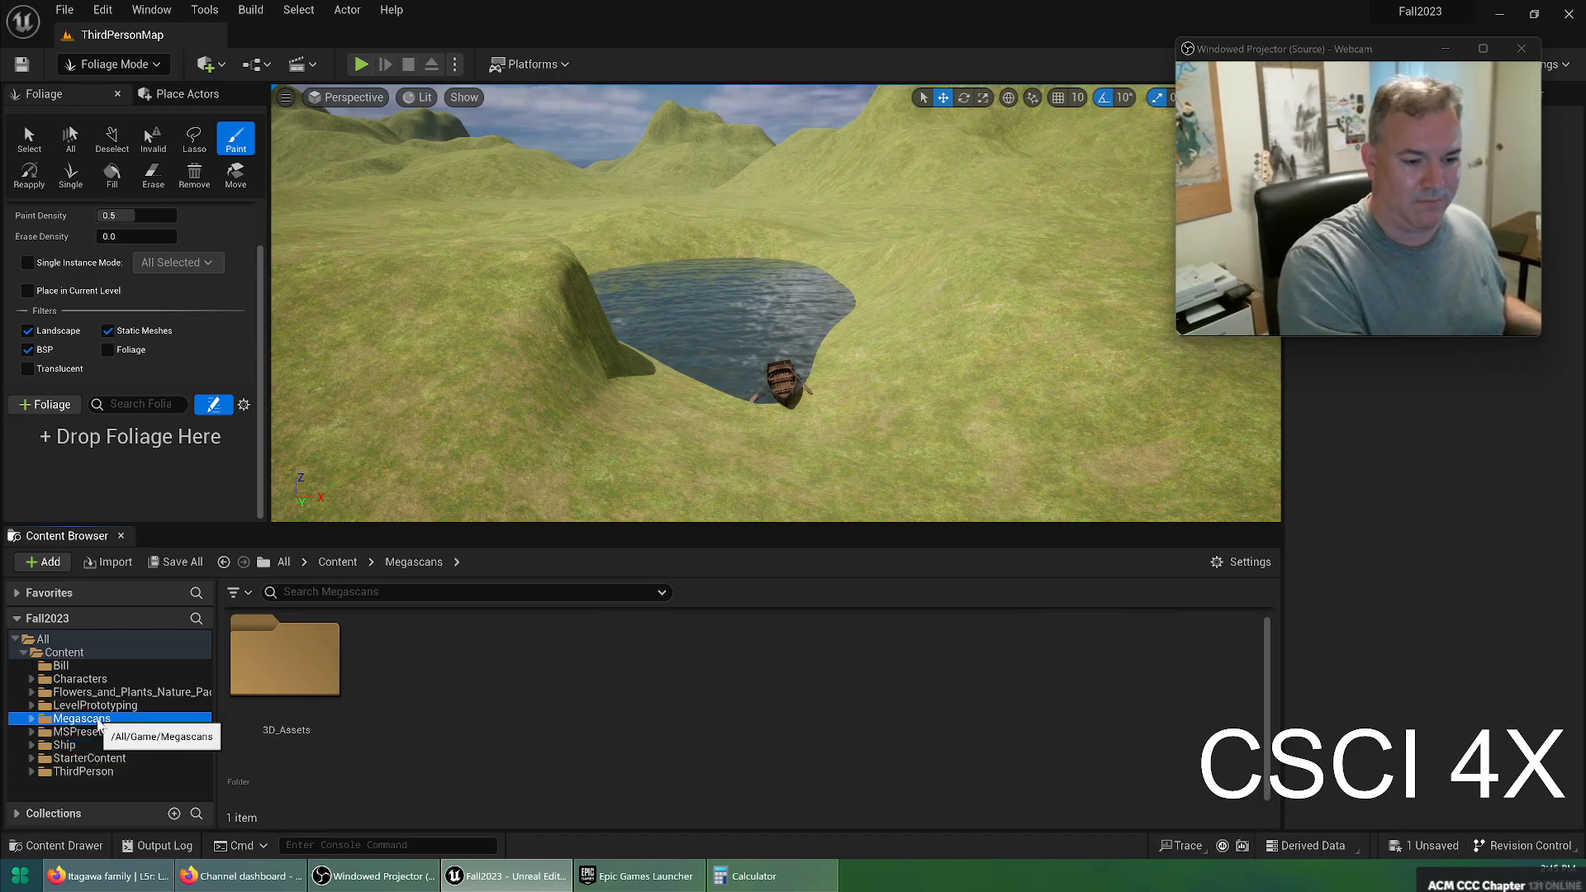
pyautogui.click(118, 693)
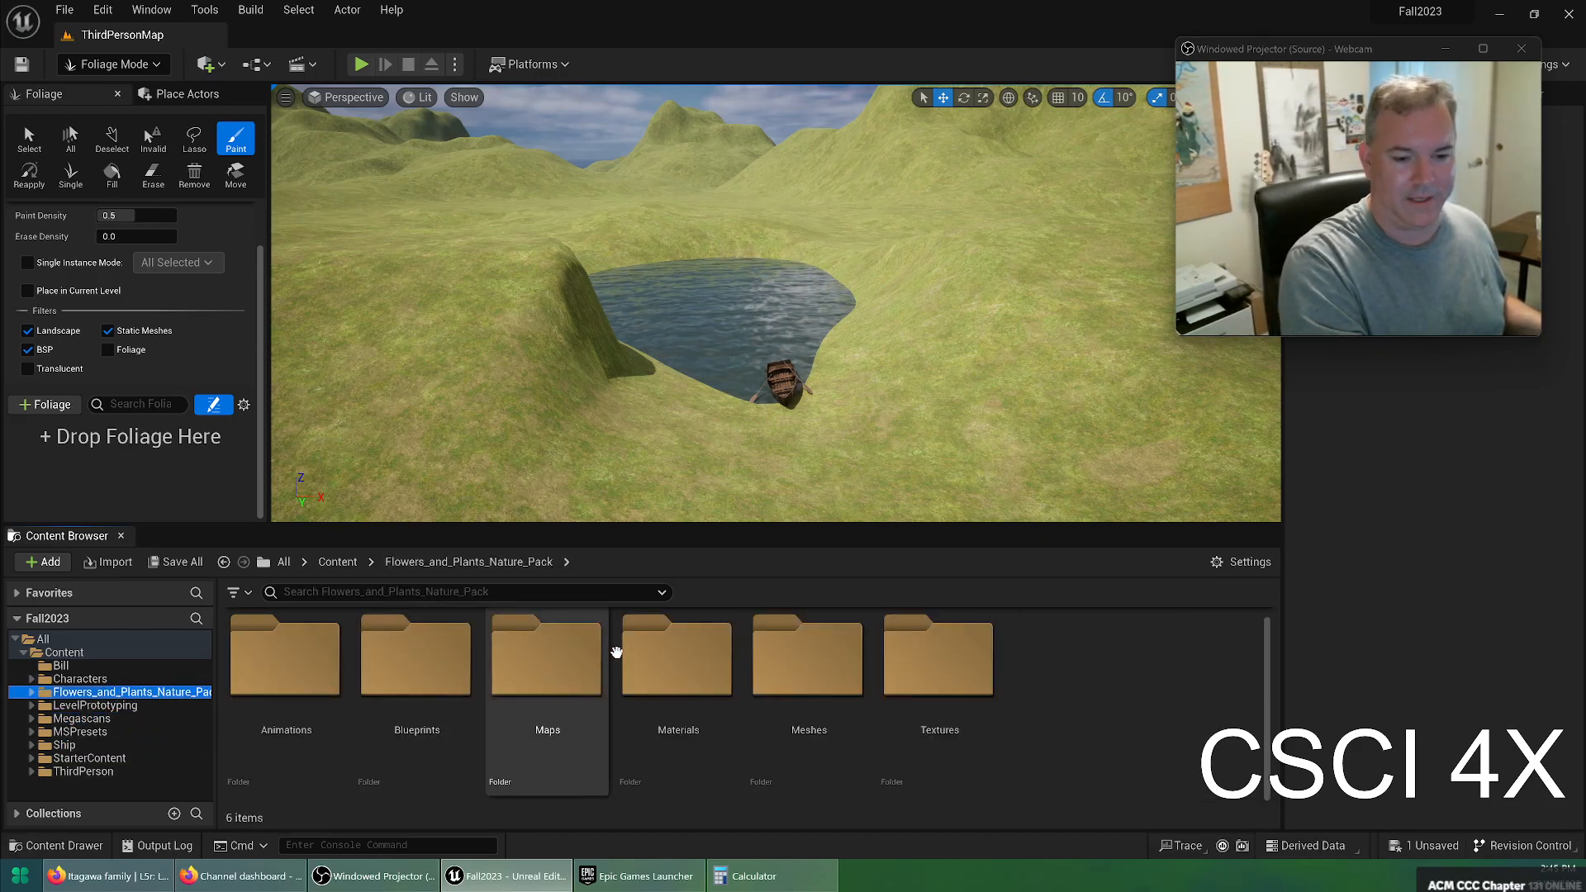
pyautogui.doubleClick(808, 661)
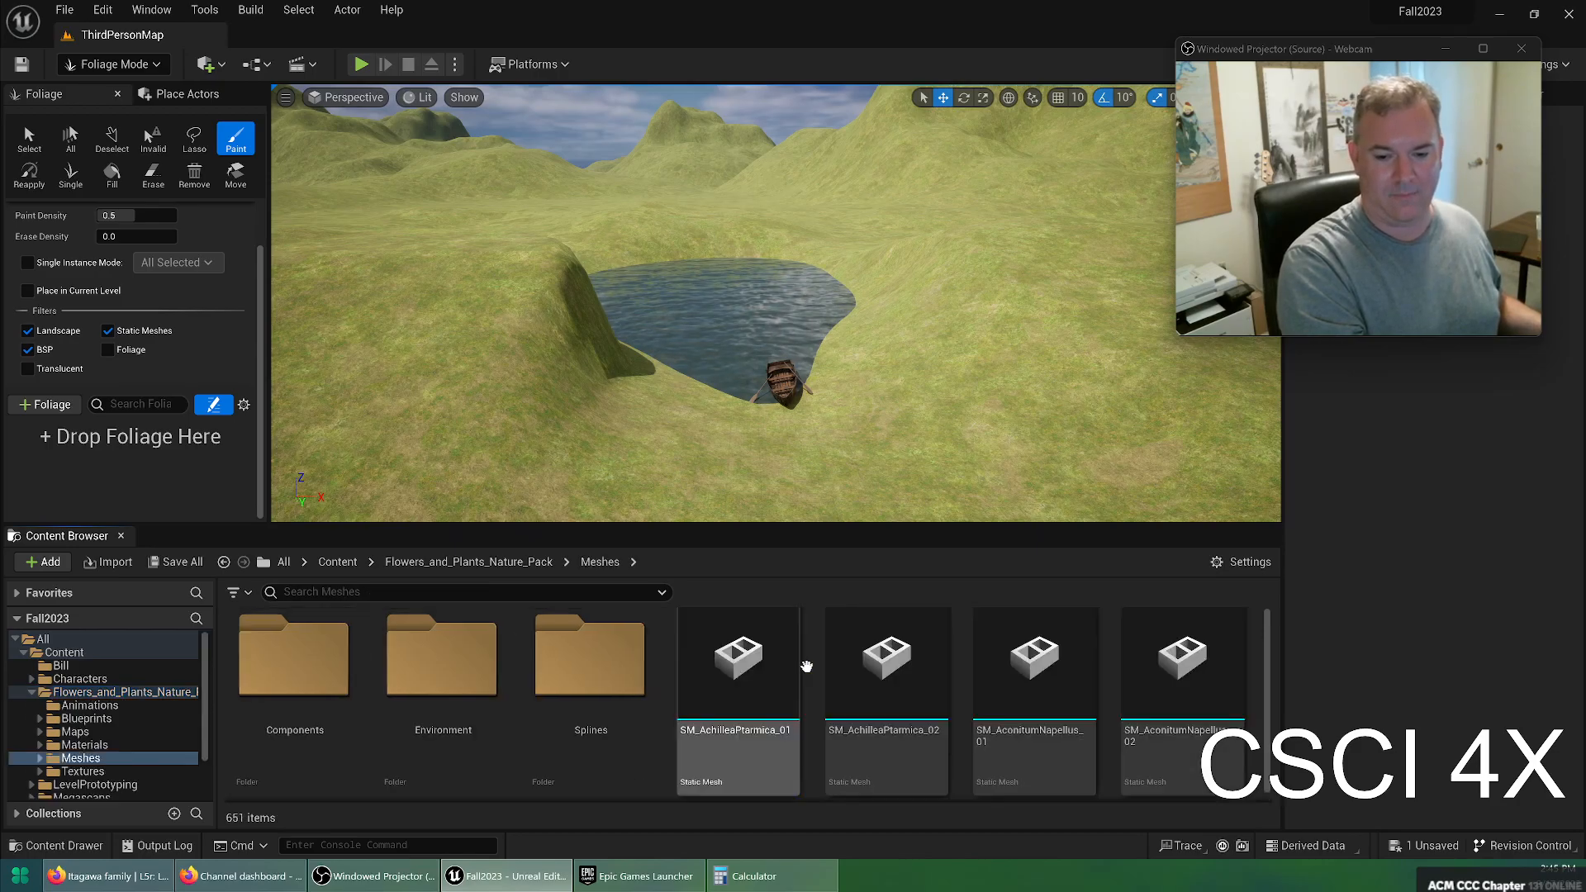
# Add SM_AconitumNapellus_01 and SM_AconitumNapellus_02 as foliage types, saving both in the pack's Meshes folder
pyautogui.moveTo(1017, 678); pyautogui.dragTo(137, 484)
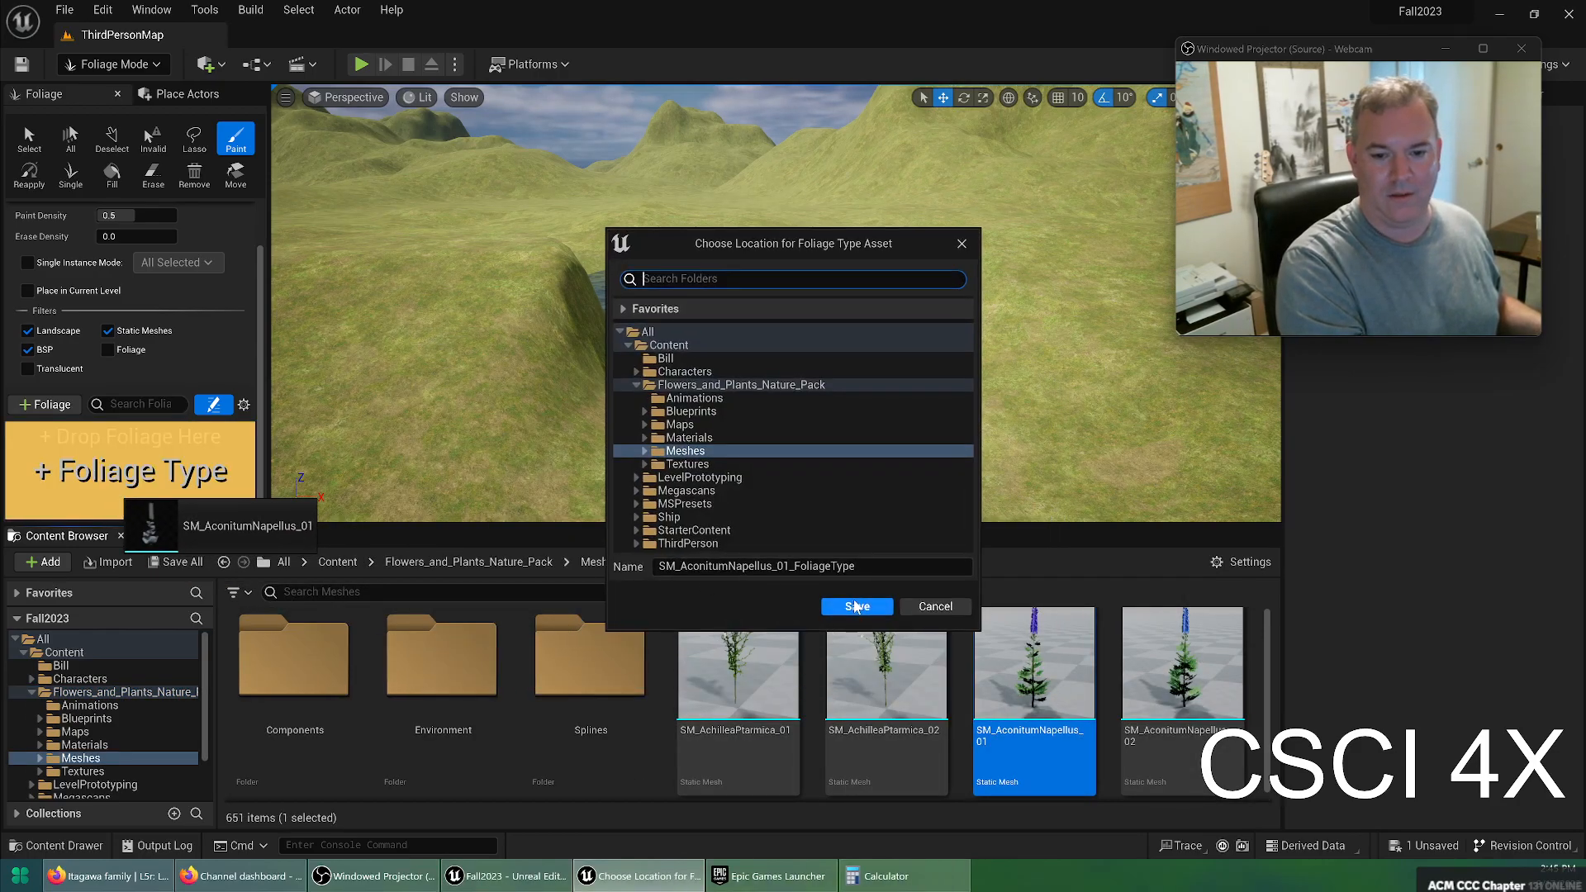
pyautogui.click(857, 608)
pyautogui.click(1182, 669)
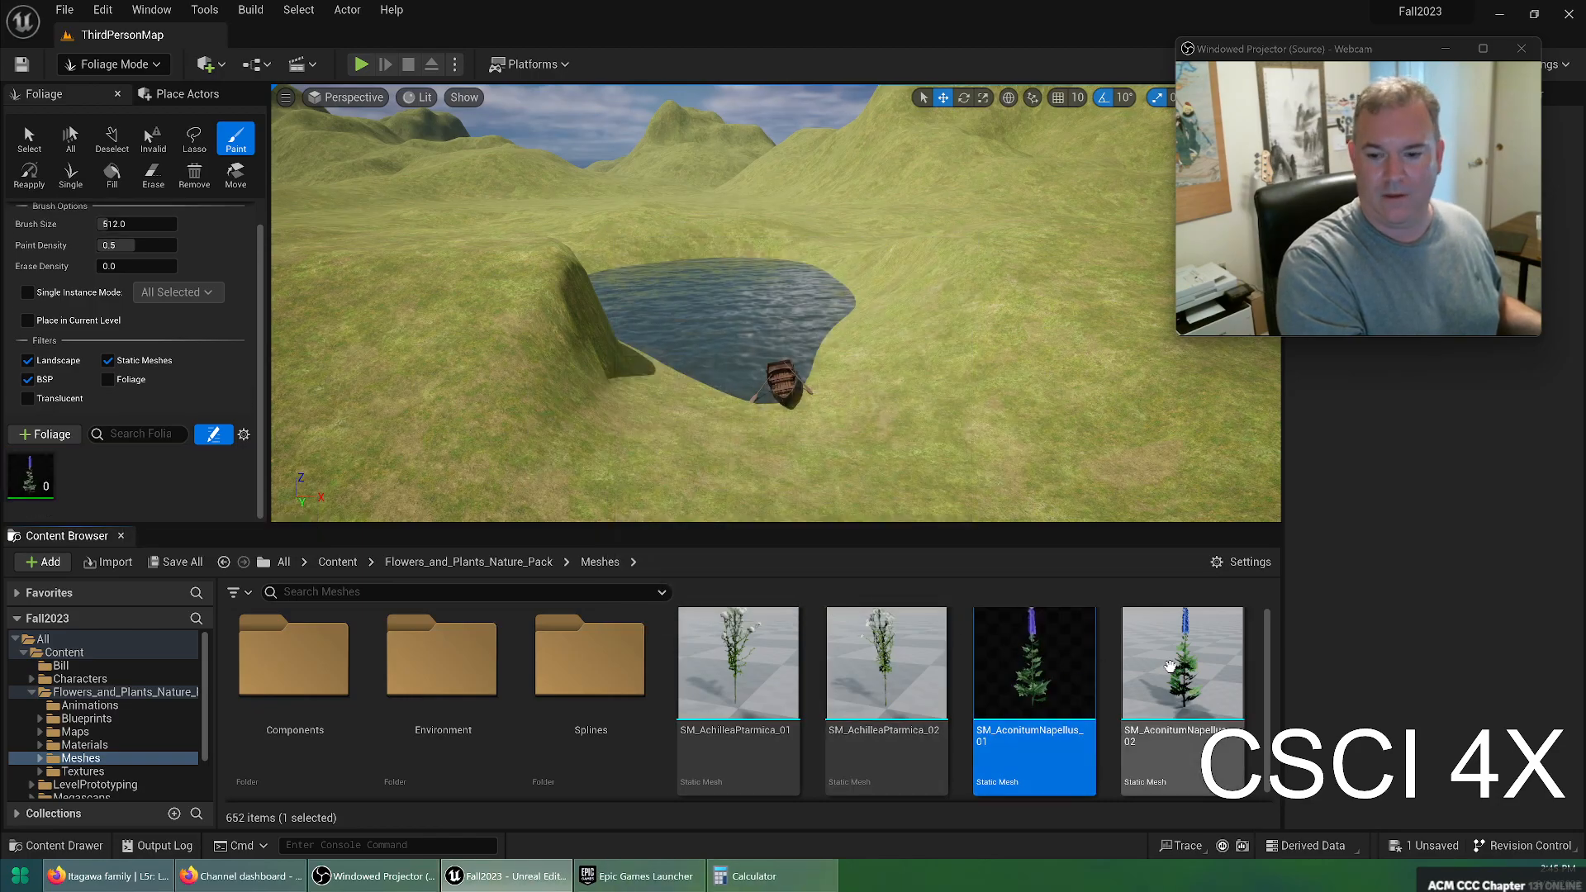
pyautogui.moveTo(1181, 670); pyautogui.dragTo(533, 541)
pyautogui.moveTo(165, 487); pyautogui.dragTo(165, 488)
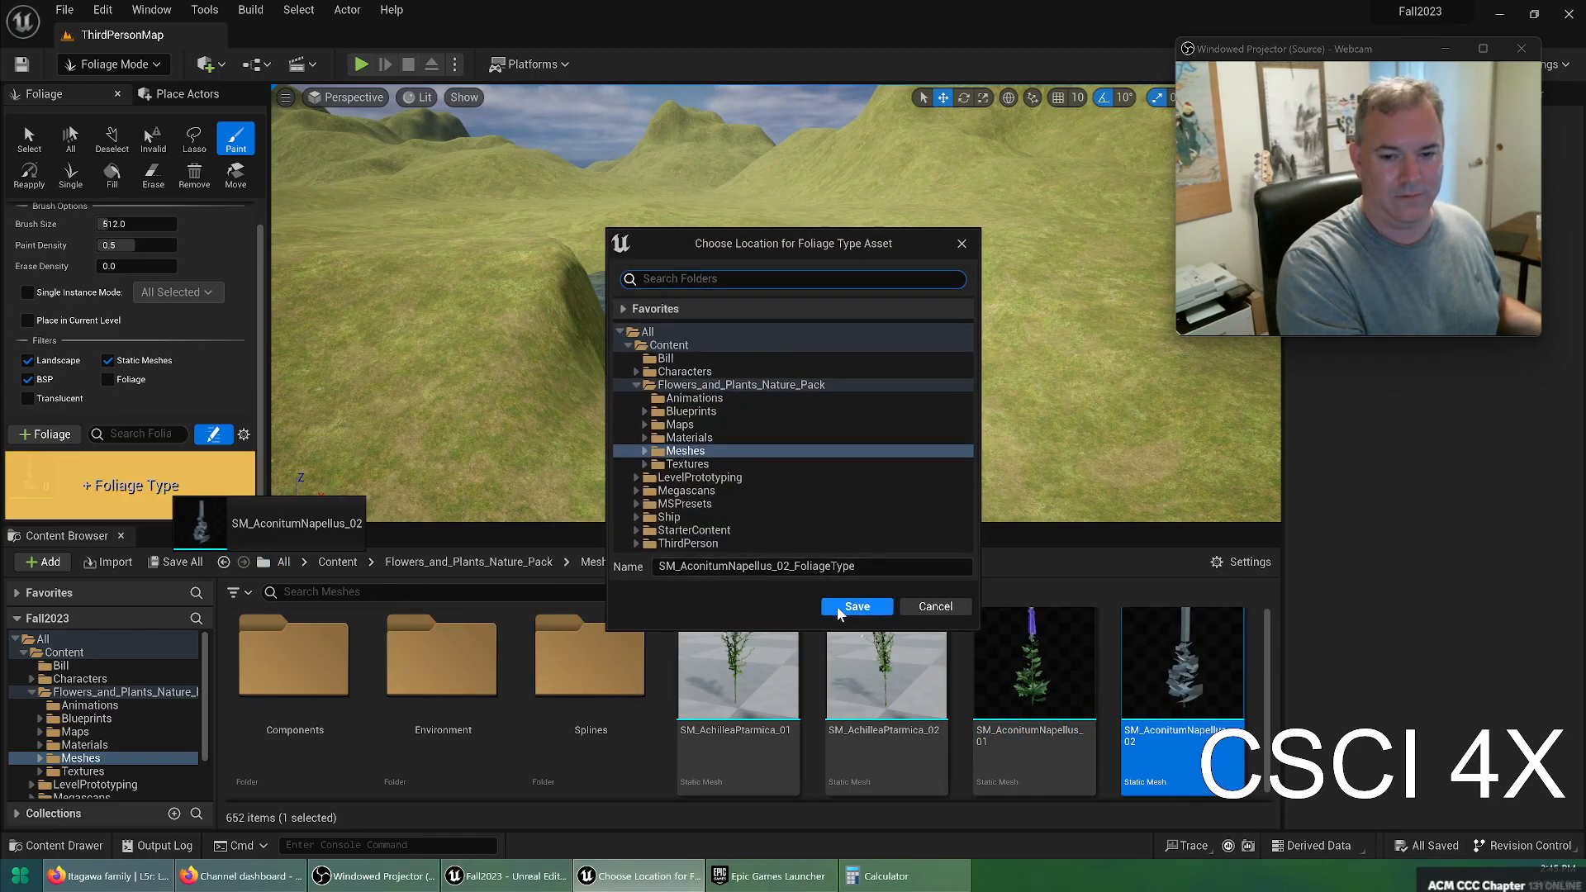
pyautogui.click(857, 607)
# Add SM_AlthaeaOfficinalis_05, SM_AlthaeaOfficinalis_06 and SM_Alyssum_03 to the foliage palette, saving their foliage types in Meshes
pyautogui.scroll(-3, 991, 628)
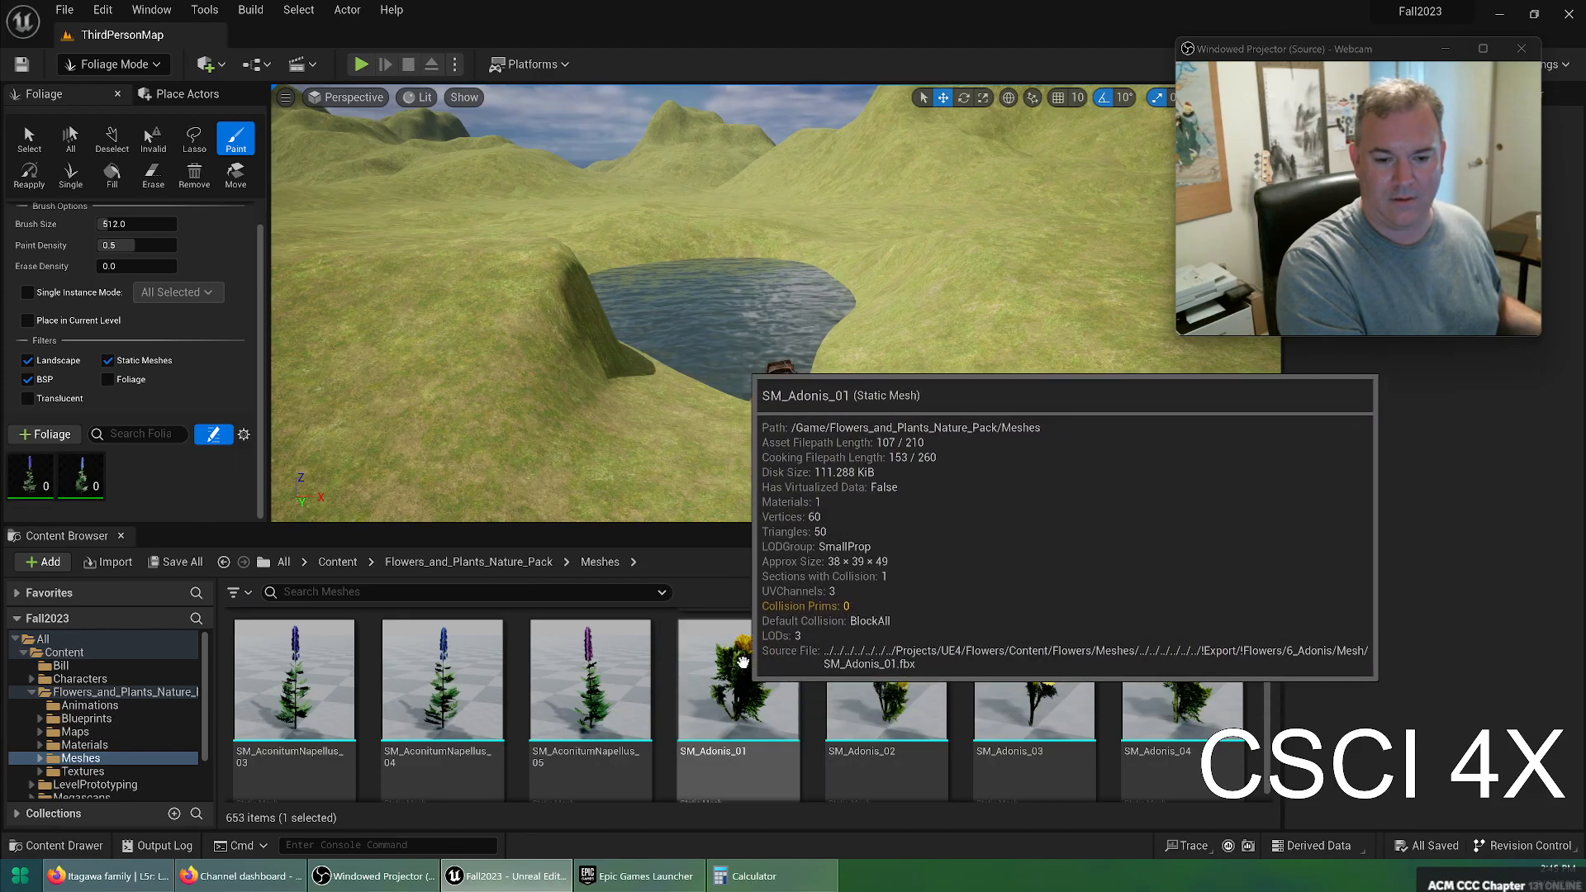
pyautogui.scroll(-3, 826, 702)
pyautogui.scroll(3, 983, 723)
pyautogui.scroll(2, 631, 736)
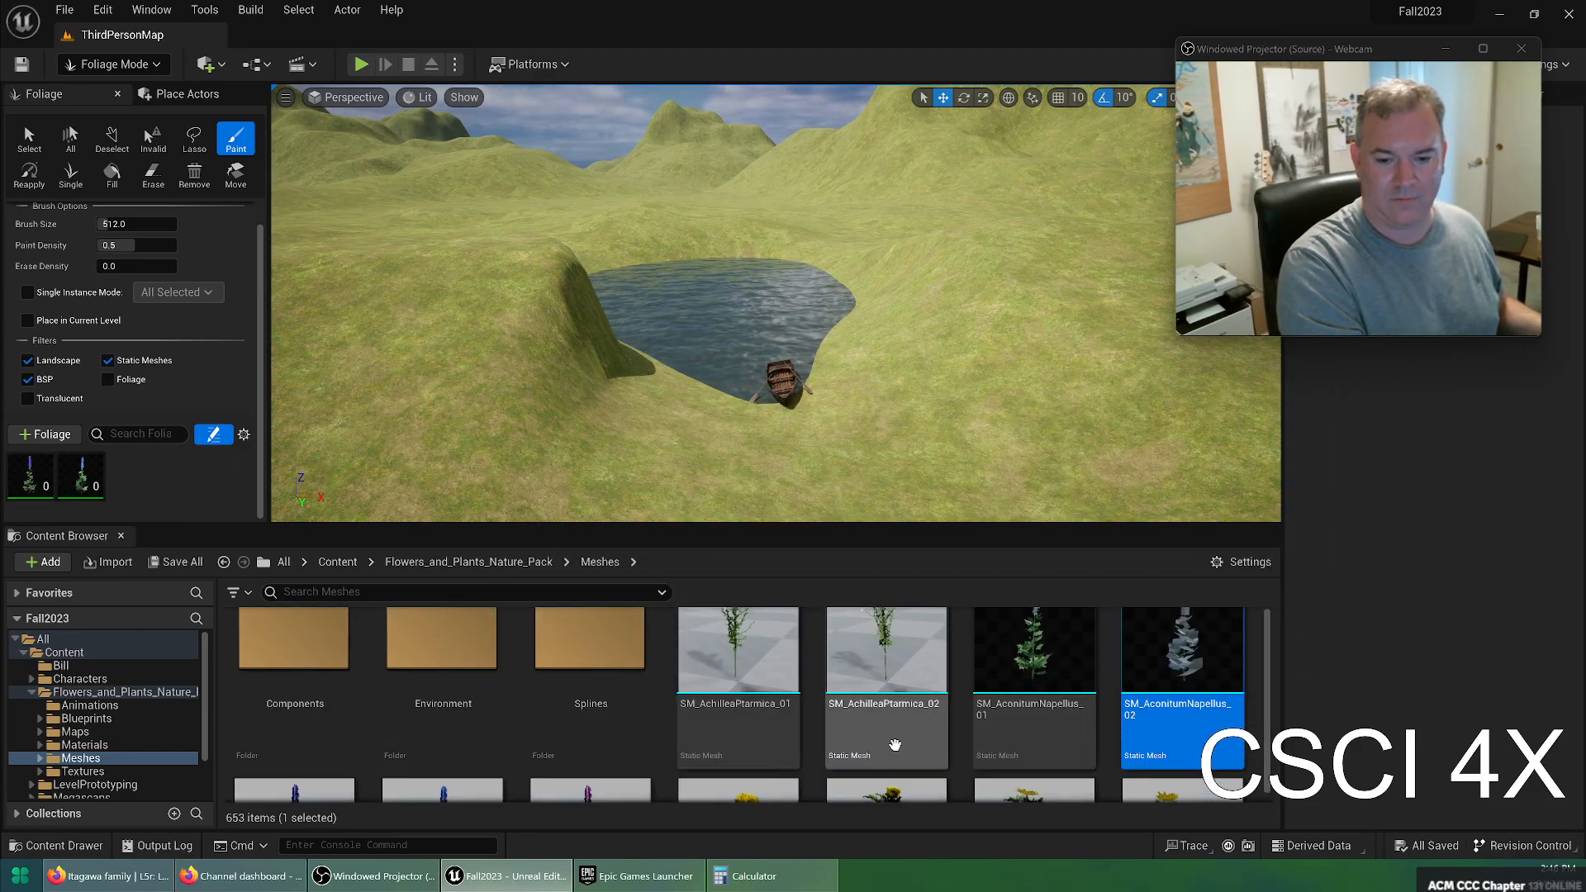
pyautogui.scroll(-3, 1107, 681)
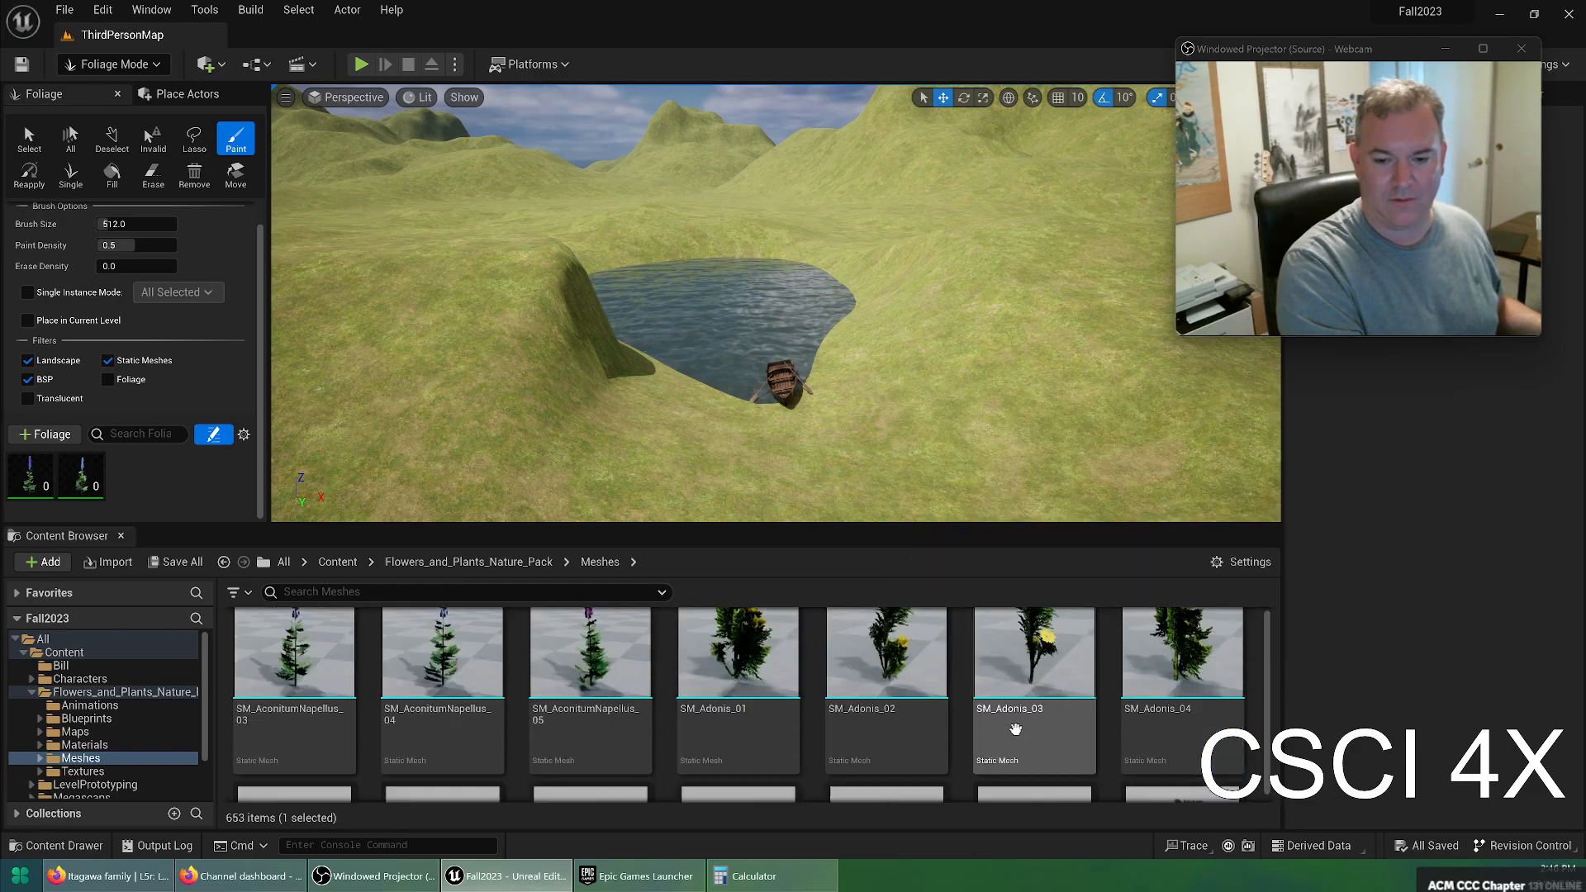
pyautogui.scroll(-5, 1204, 697)
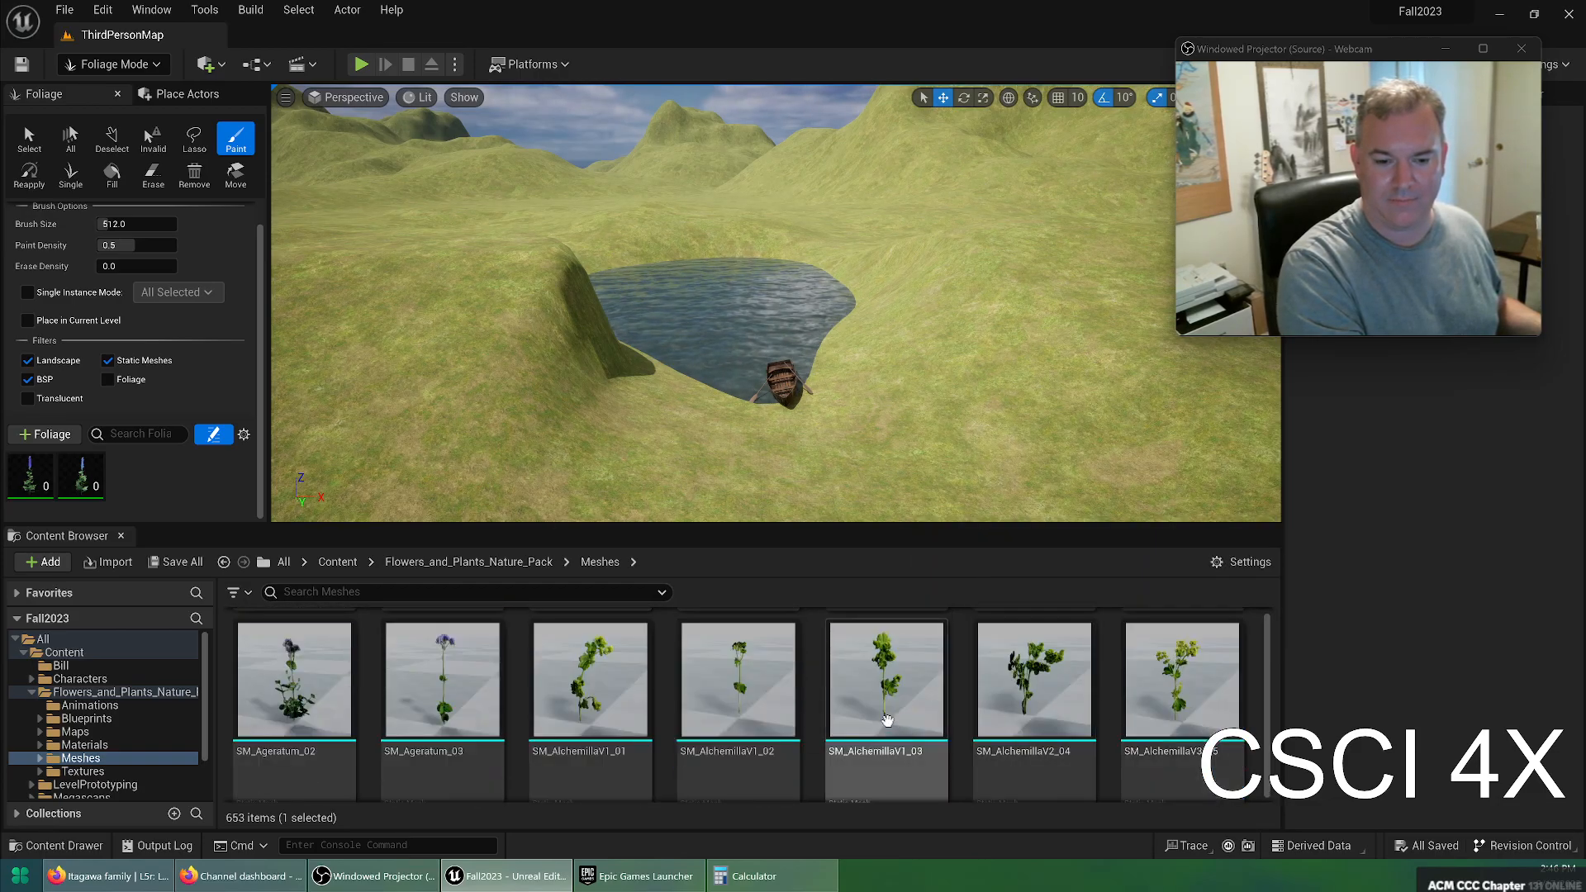
pyautogui.scroll(-2, 950, 710)
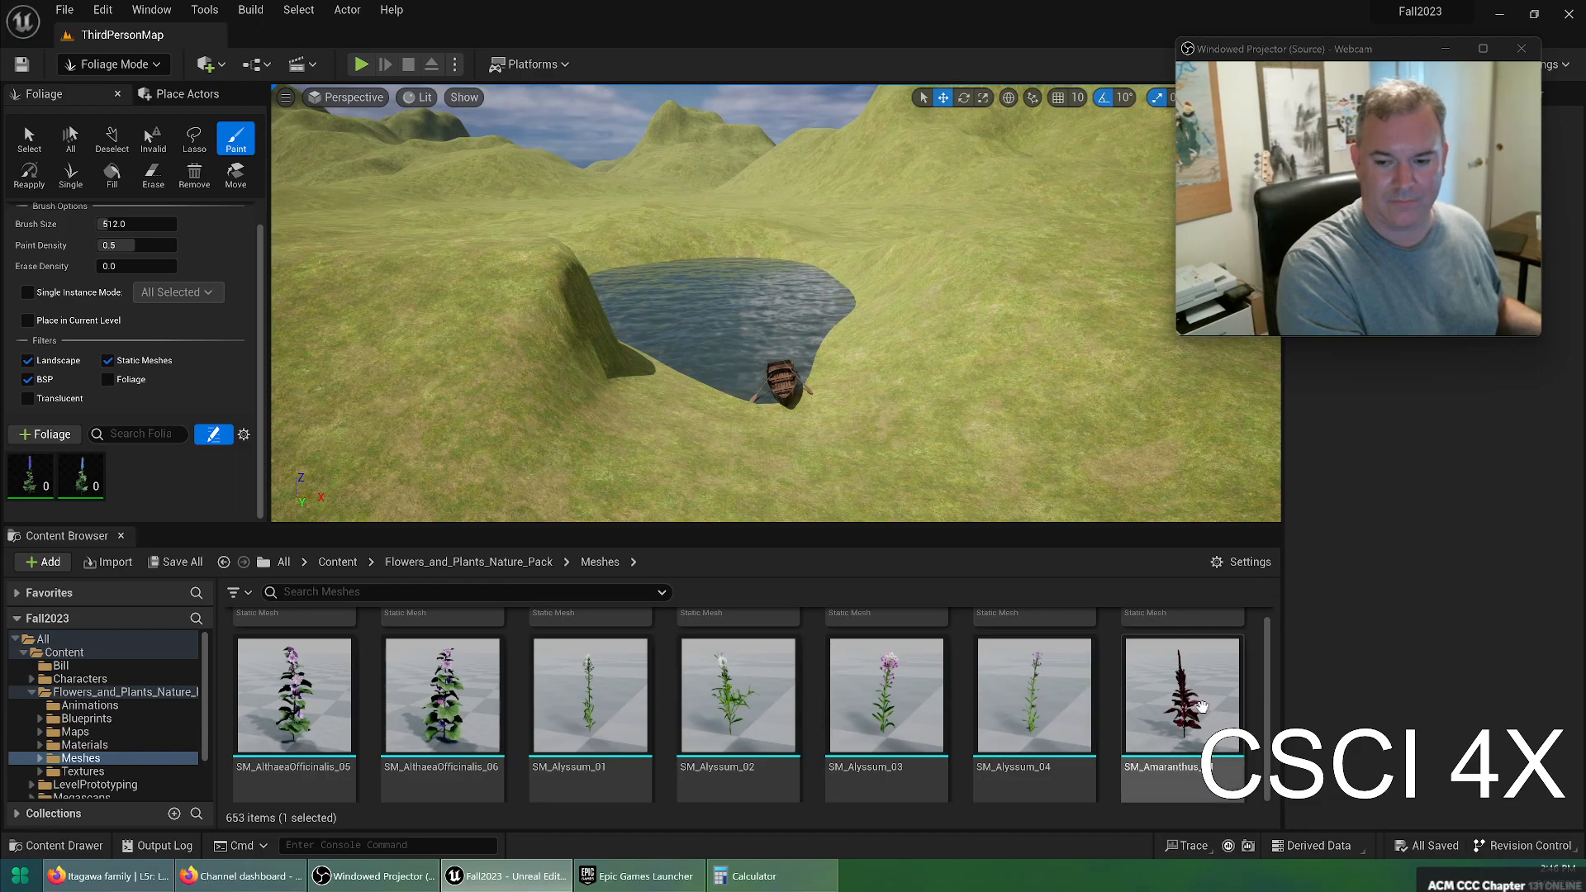
pyautogui.moveTo(435, 703); pyautogui.dragTo(192, 502)
pyautogui.click(859, 607)
pyautogui.click(859, 608)
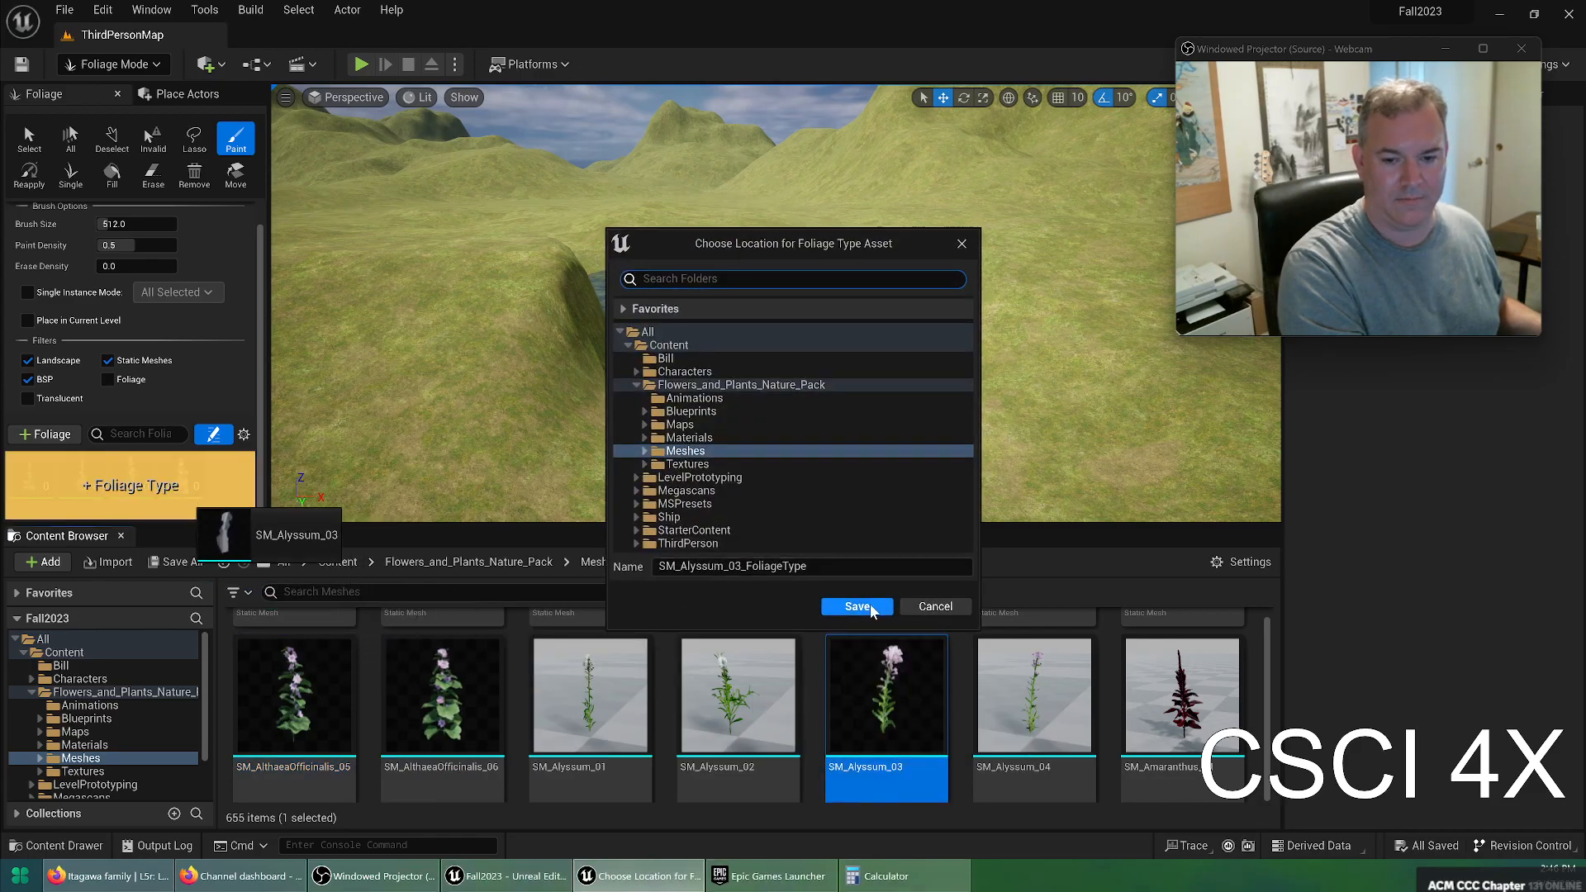
pyautogui.click(859, 607)
# Add SM_Antirrhinum_04 and SM_Antirrhinum_05 as saved foliage types
pyautogui.scroll(-4, 814, 711)
pyautogui.scroll(-5, 815, 711)
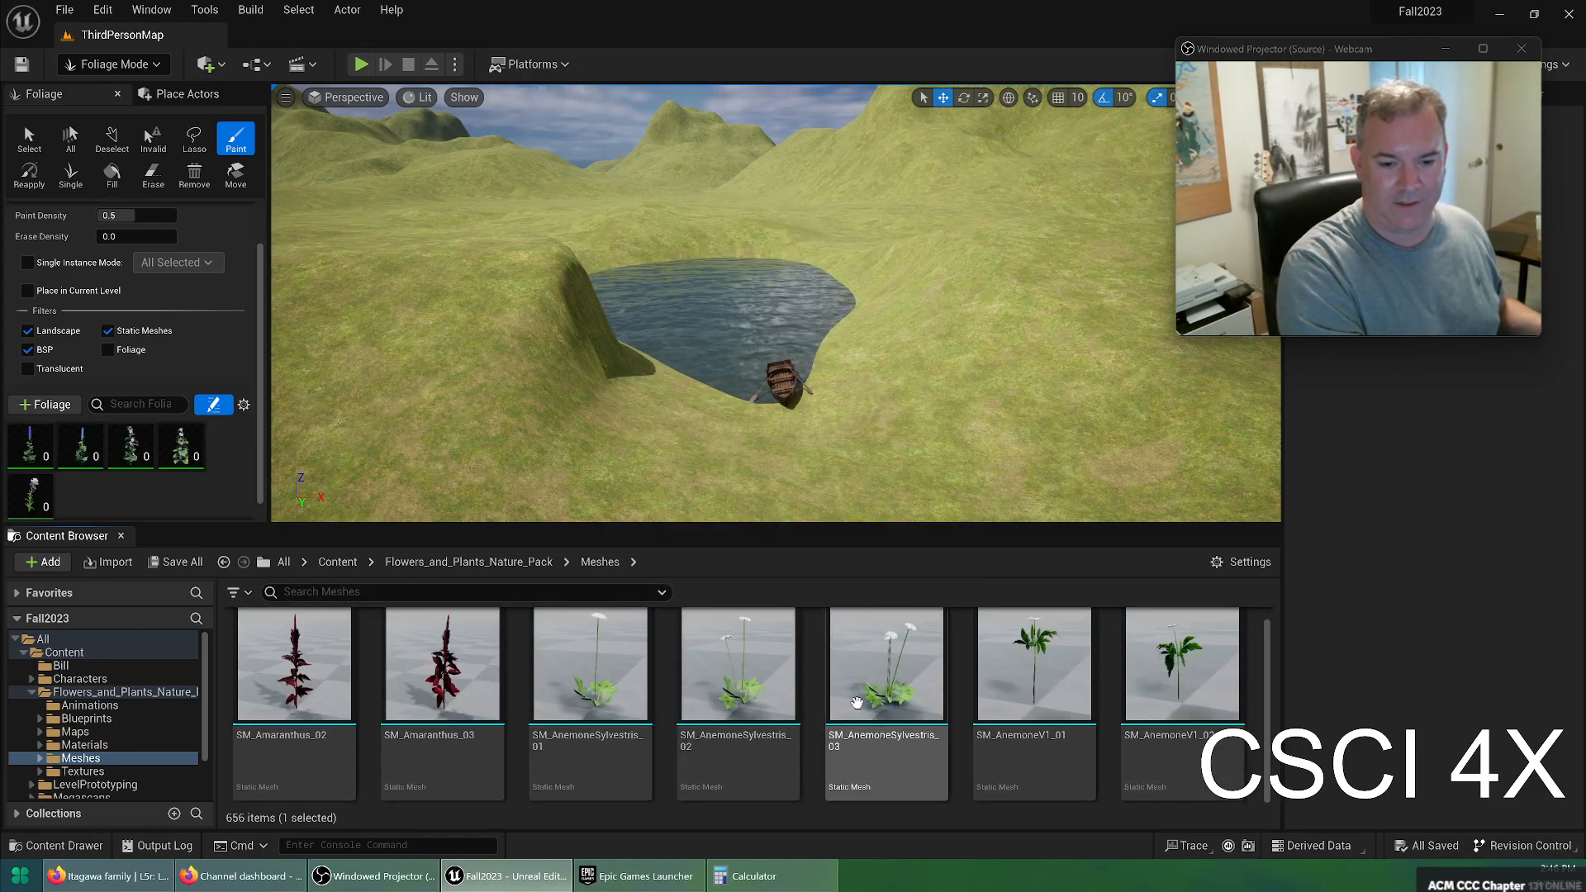
pyautogui.scroll(1, 1112, 673)
pyautogui.moveTo(1037, 712); pyautogui.dragTo(195, 501)
pyautogui.click(860, 606)
pyautogui.moveTo(1170, 688); pyautogui.dragTo(461, 568)
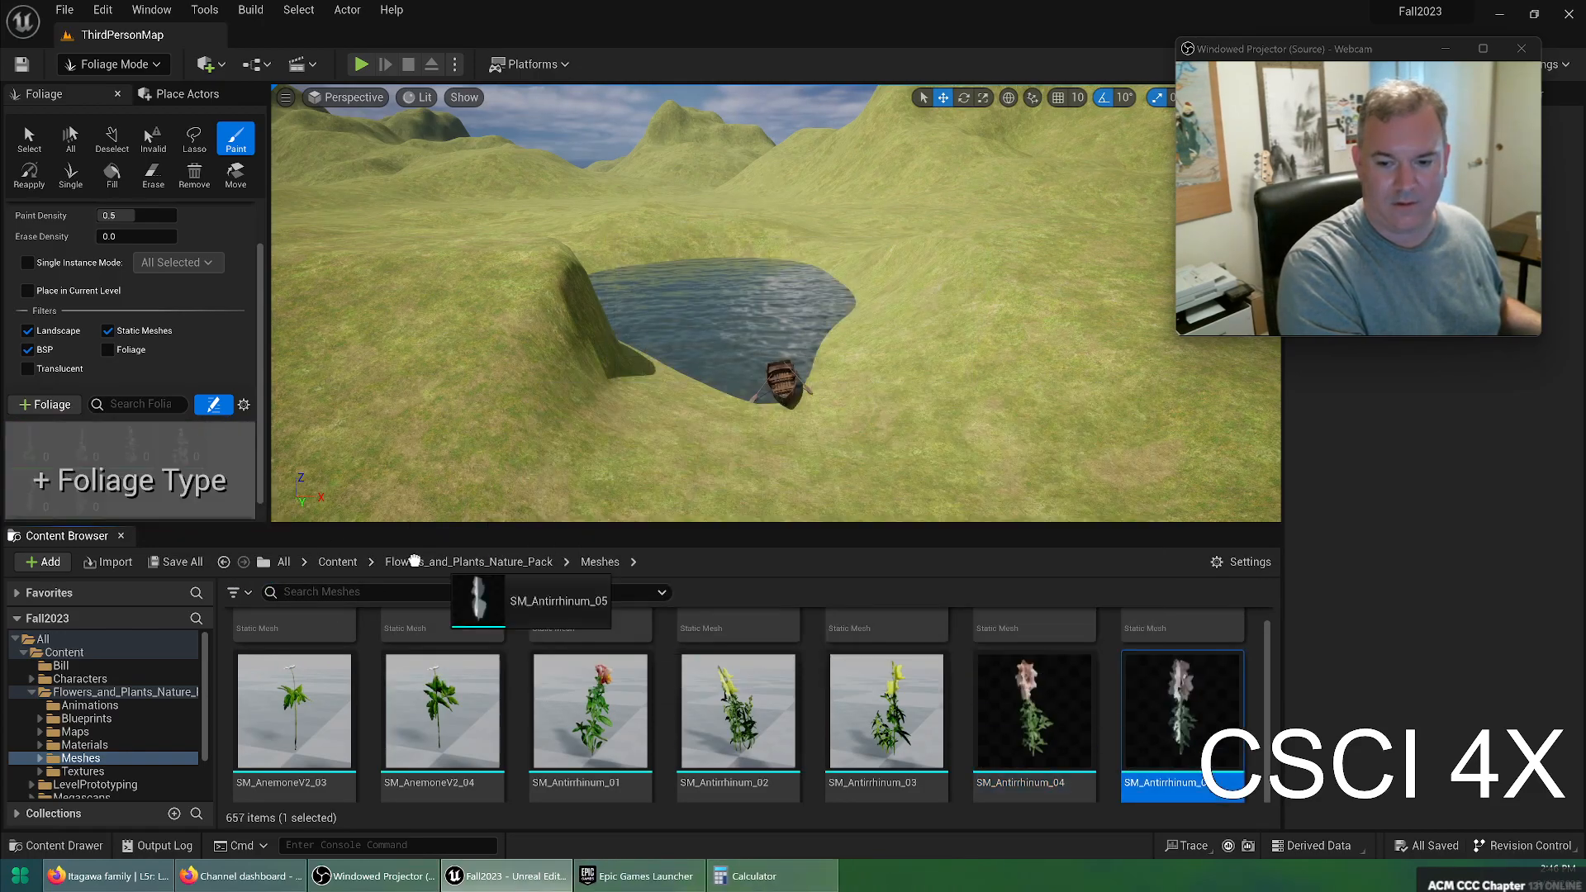
pyautogui.moveTo(219, 504); pyautogui.dragTo(216, 502)
pyautogui.click(860, 605)
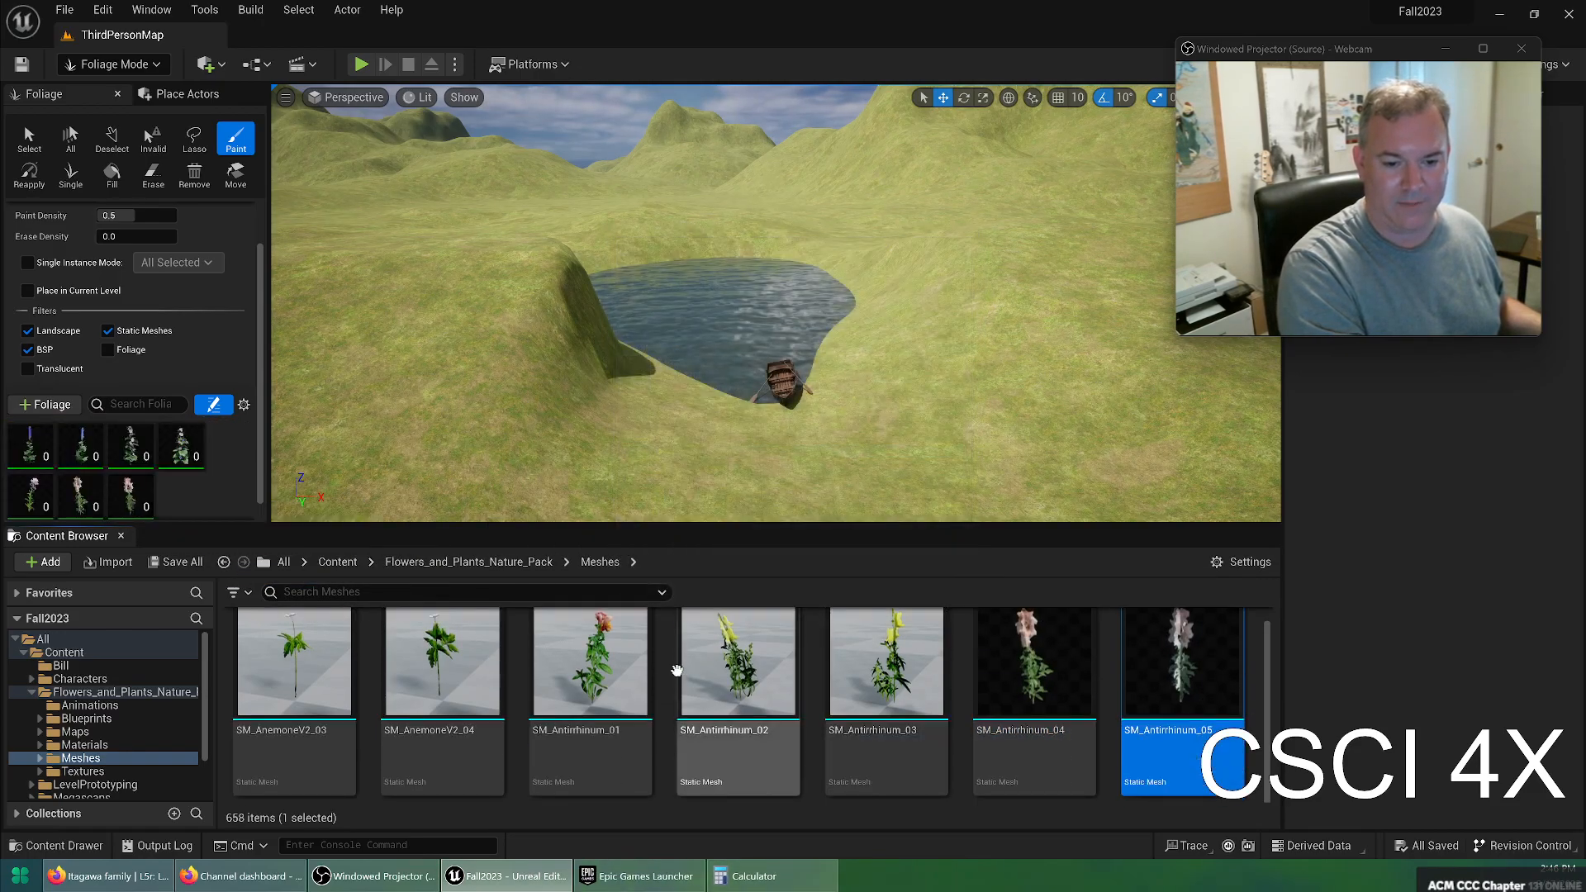
# Add SM_Antirrhinum_01, SM_Antirrhinum_02 and SM_Antirrhinum_03 to the foliage palette, saving a foliage type asset for each
pyautogui.moveTo(619, 678); pyautogui.dragTo(173, 484)
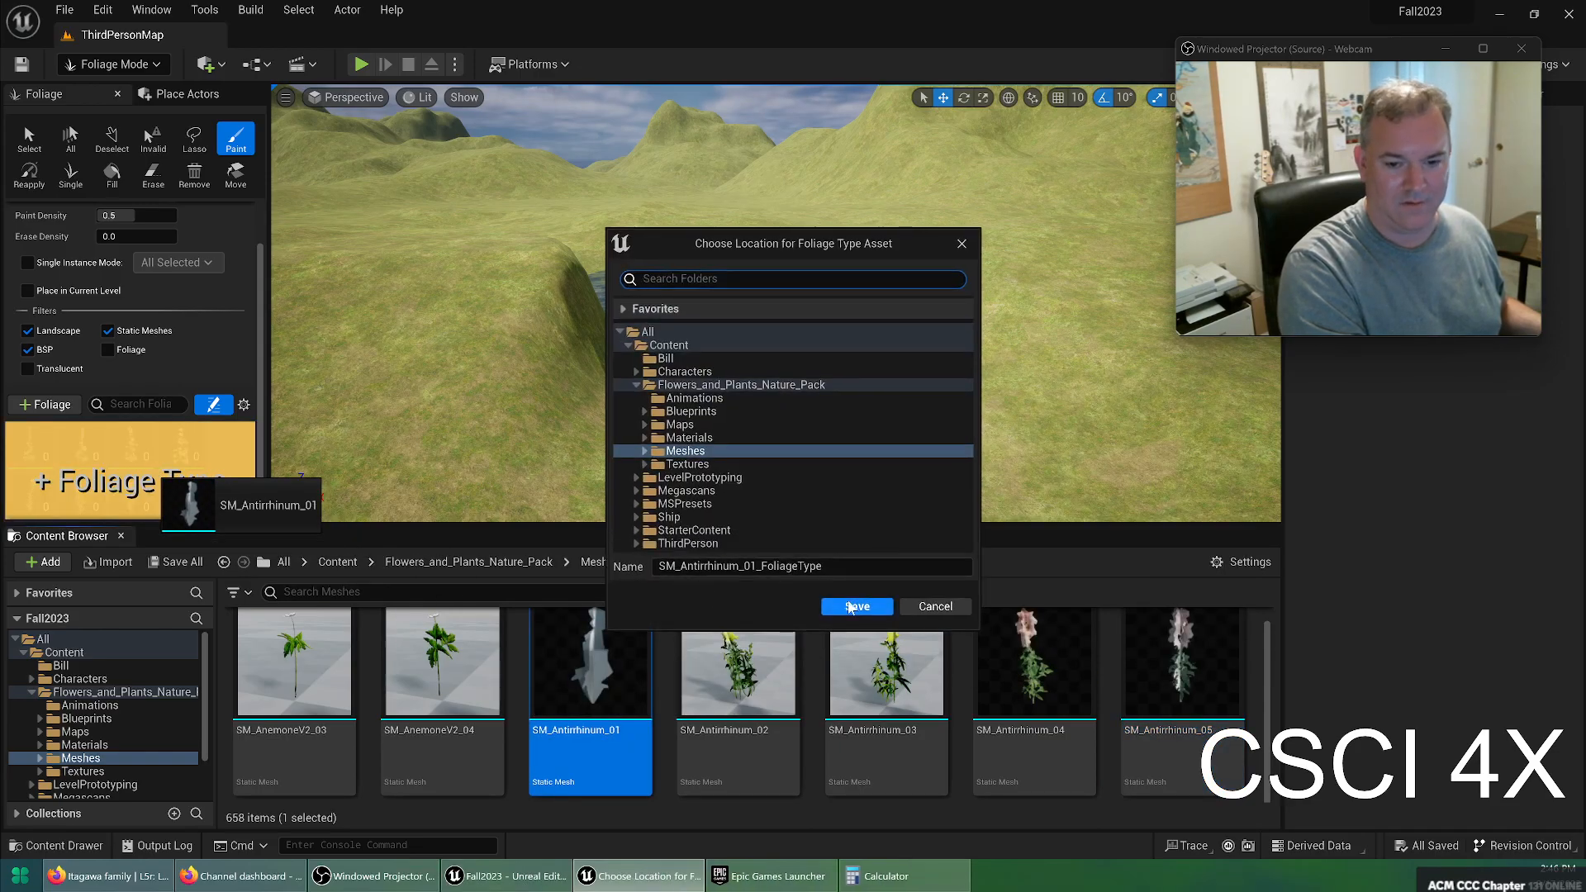
pyautogui.click(852, 613)
pyautogui.scroll(-2, 818, 669)
pyautogui.scroll(3, 845, 679)
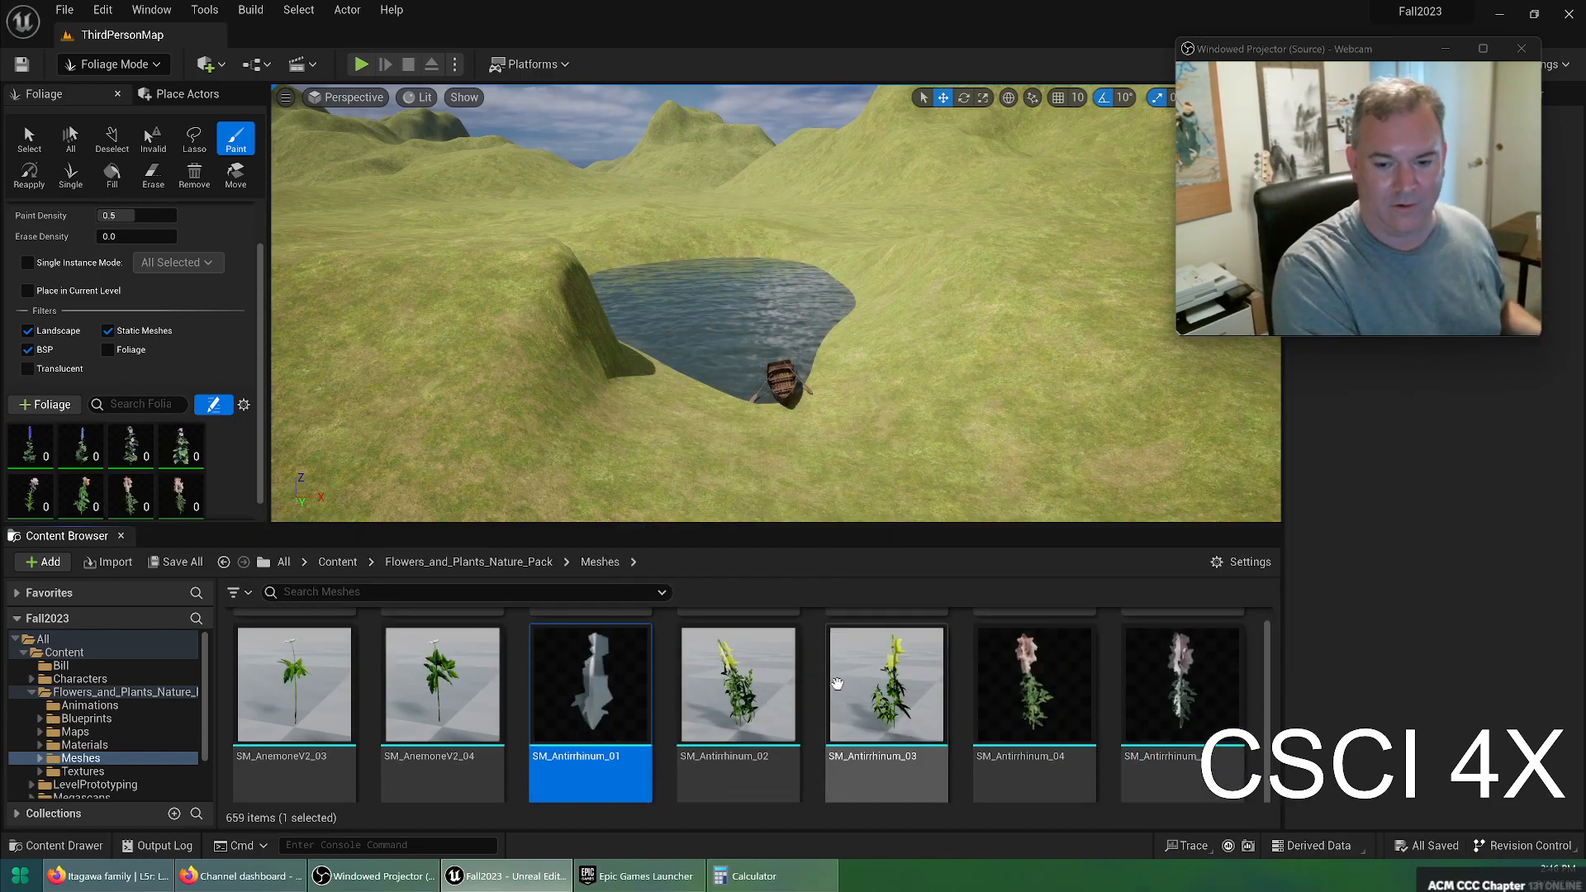
pyautogui.moveTo(784, 687); pyautogui.dragTo(170, 482)
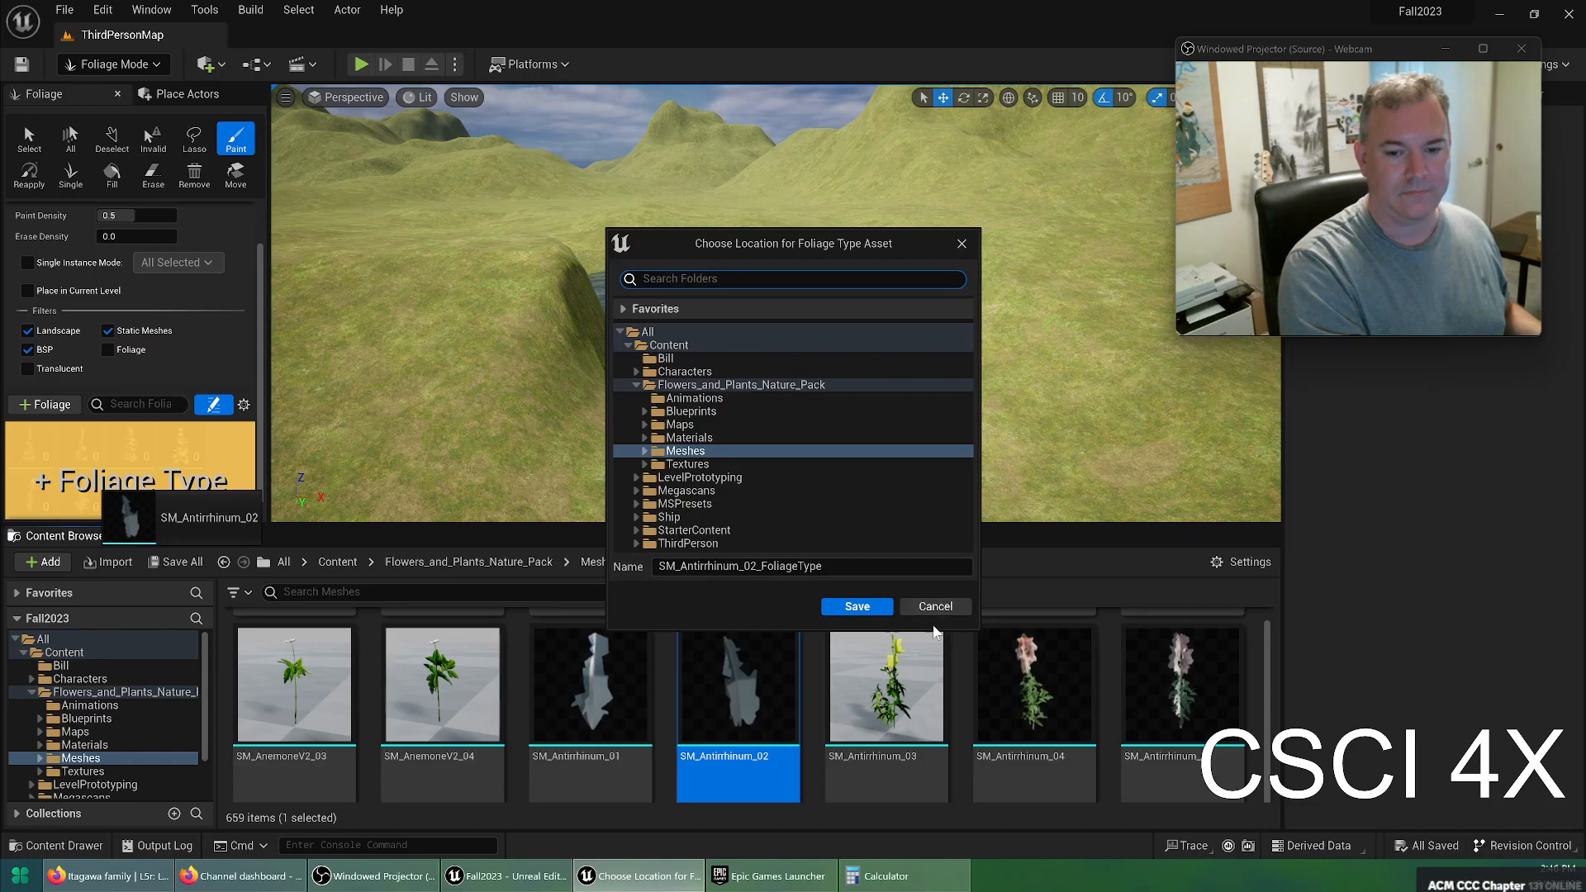
pyautogui.click(855, 597)
pyautogui.moveTo(874, 646); pyautogui.dragTo(172, 485)
pyautogui.click(855, 601)
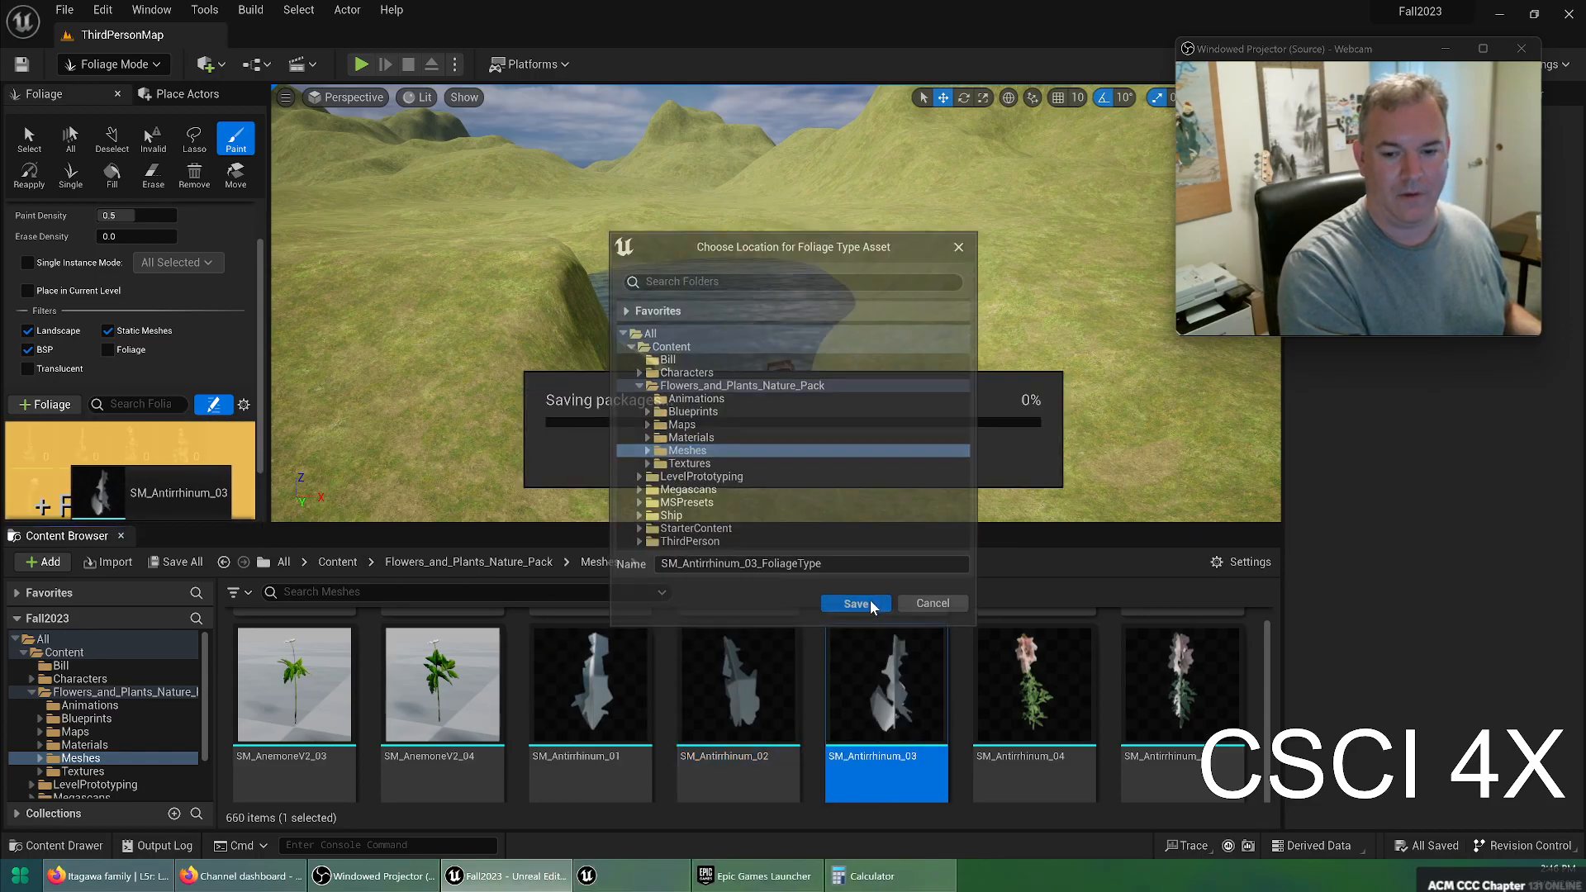
# Find the SM_Carex_01 grass mesh and save it as a foliage type in the Meshes folder
pyautogui.scroll(-3, 942, 694)
pyautogui.scroll(-10, 942, 694)
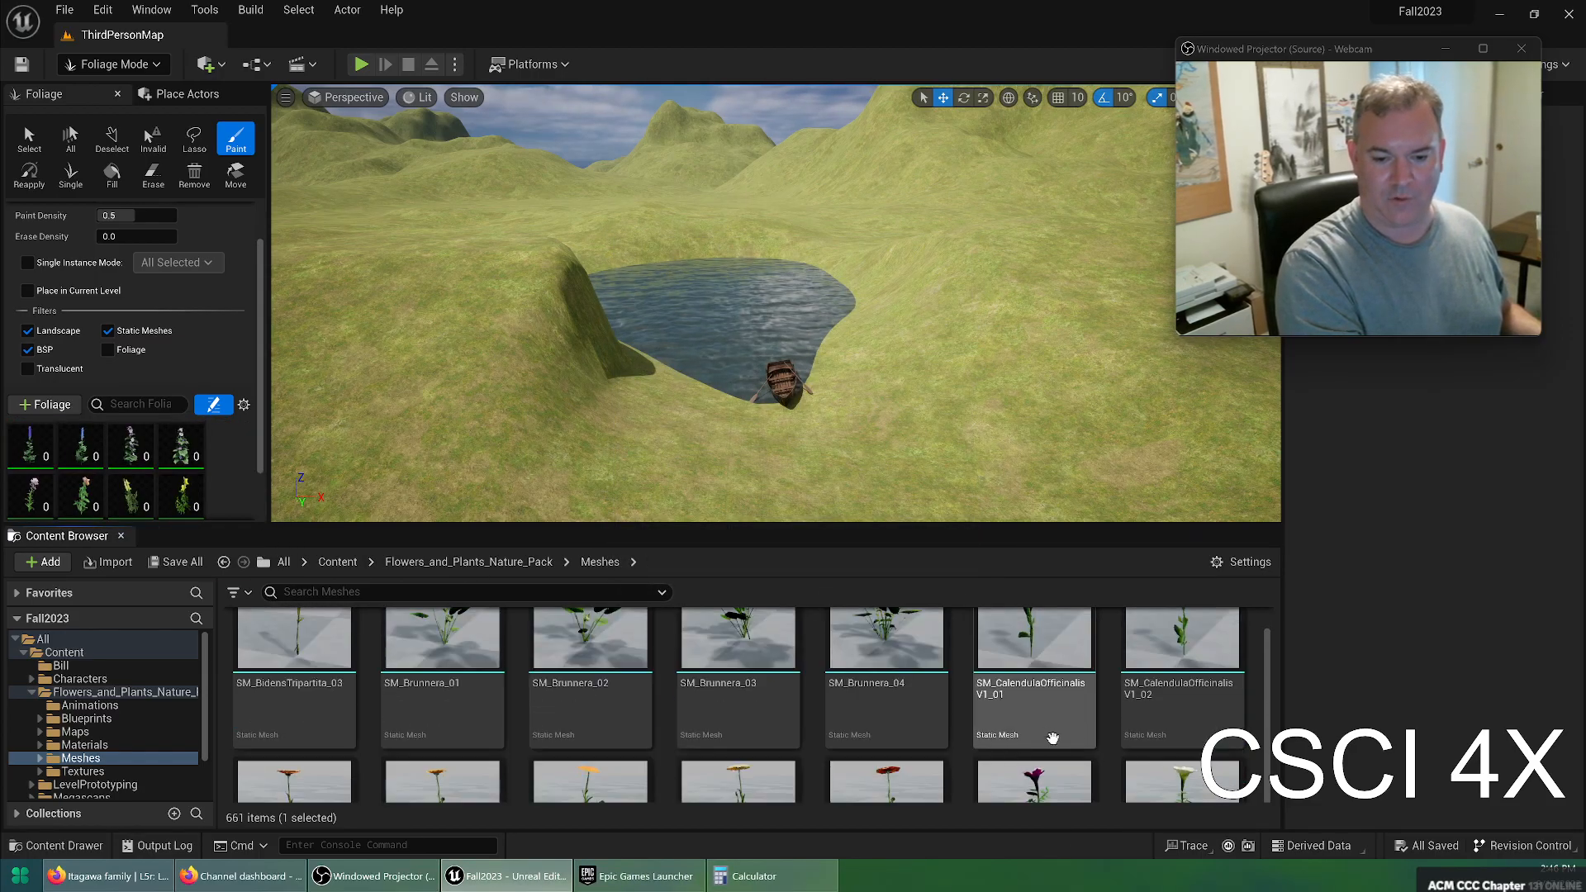
pyautogui.scroll(-5, 992, 727)
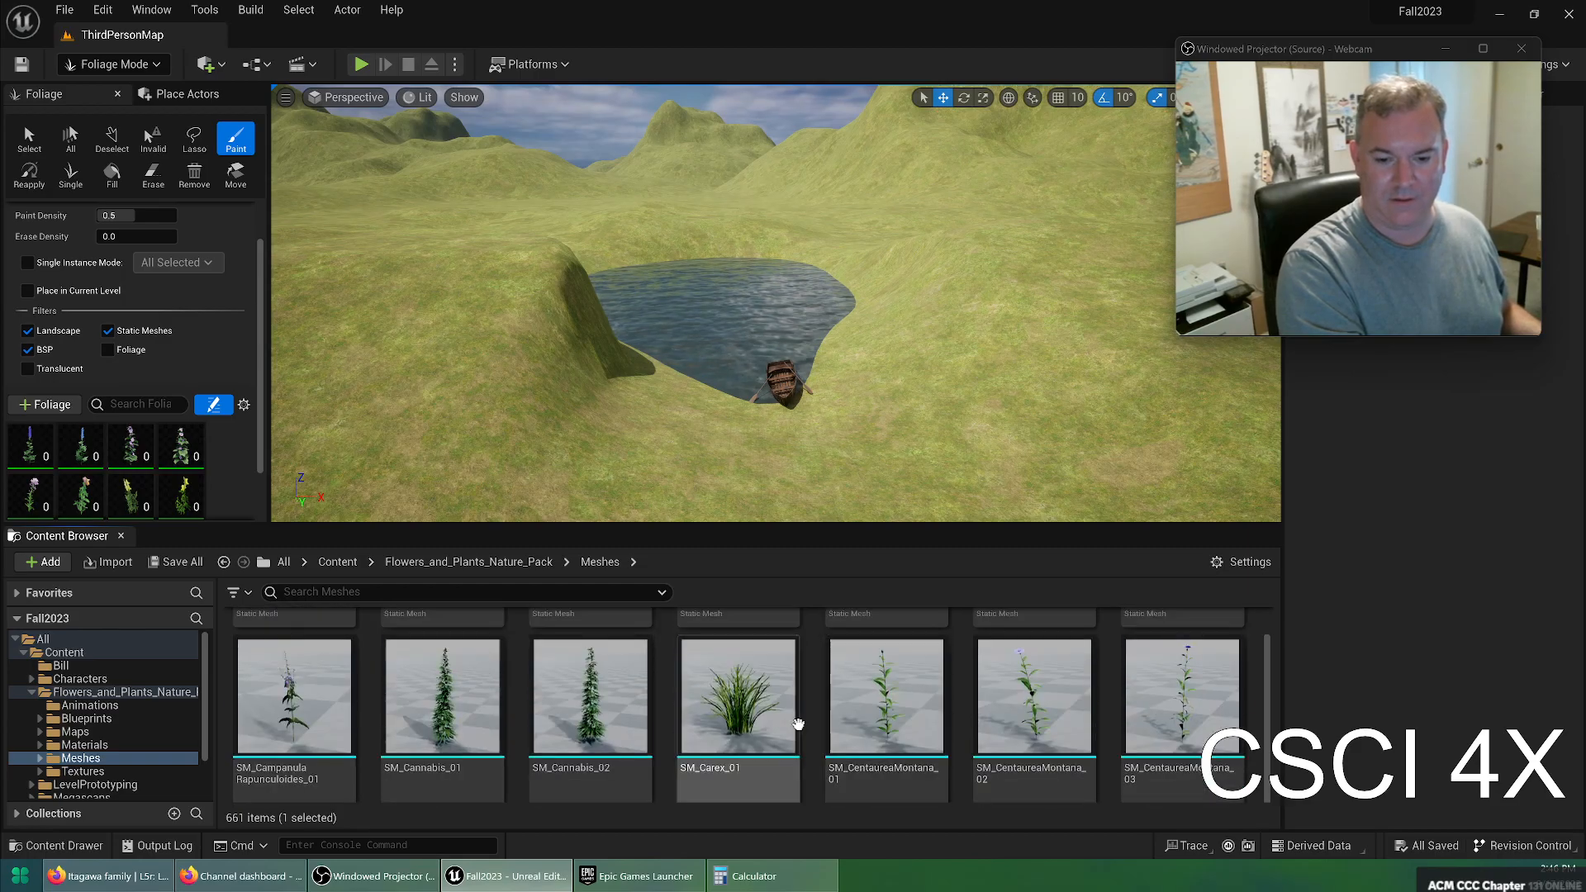
pyautogui.moveTo(752, 706); pyautogui.dragTo(172, 486)
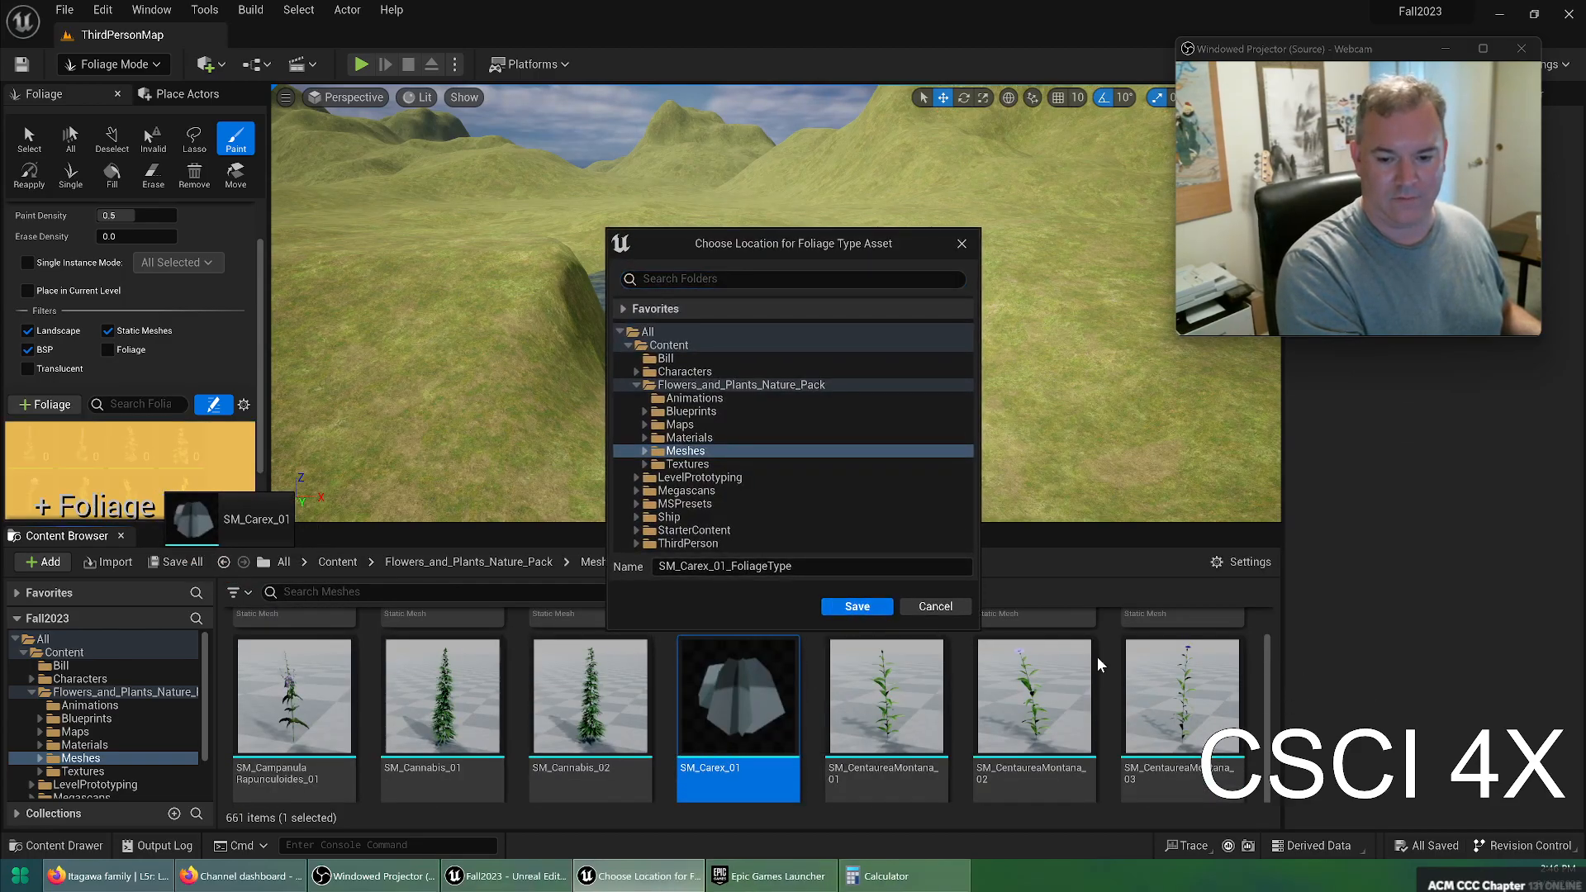
pyautogui.click(857, 611)
# Look further through the plant meshes and add the grasses SM_Dactylis_01 and SM_Dactylis_02 as saved foliage types
pyautogui.scroll(-4, 1115, 709)
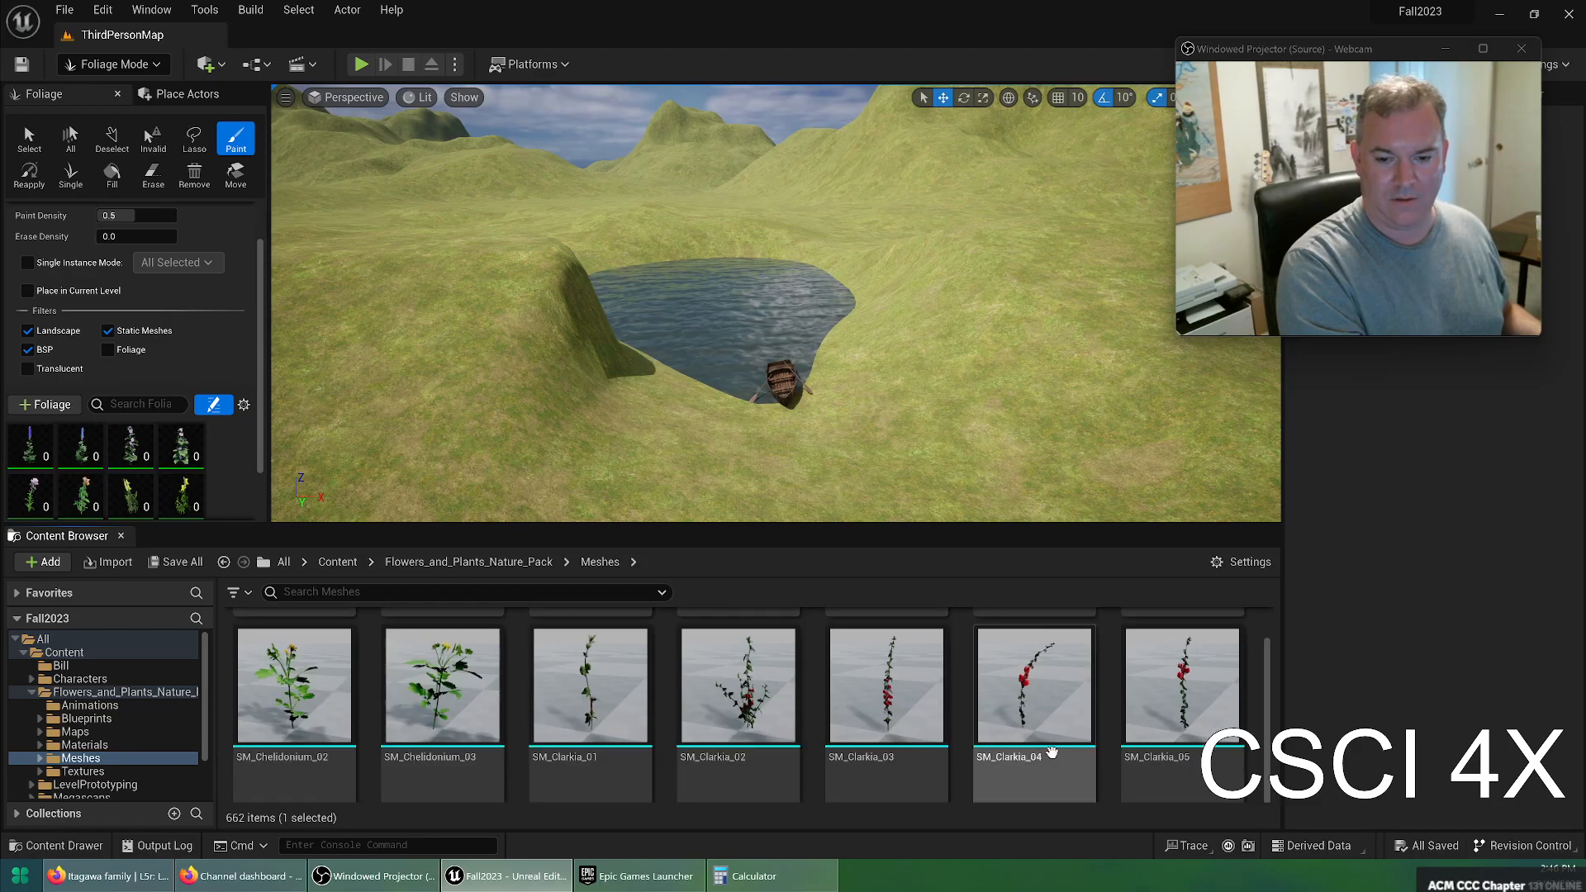
pyautogui.scroll(-1, 1114, 706)
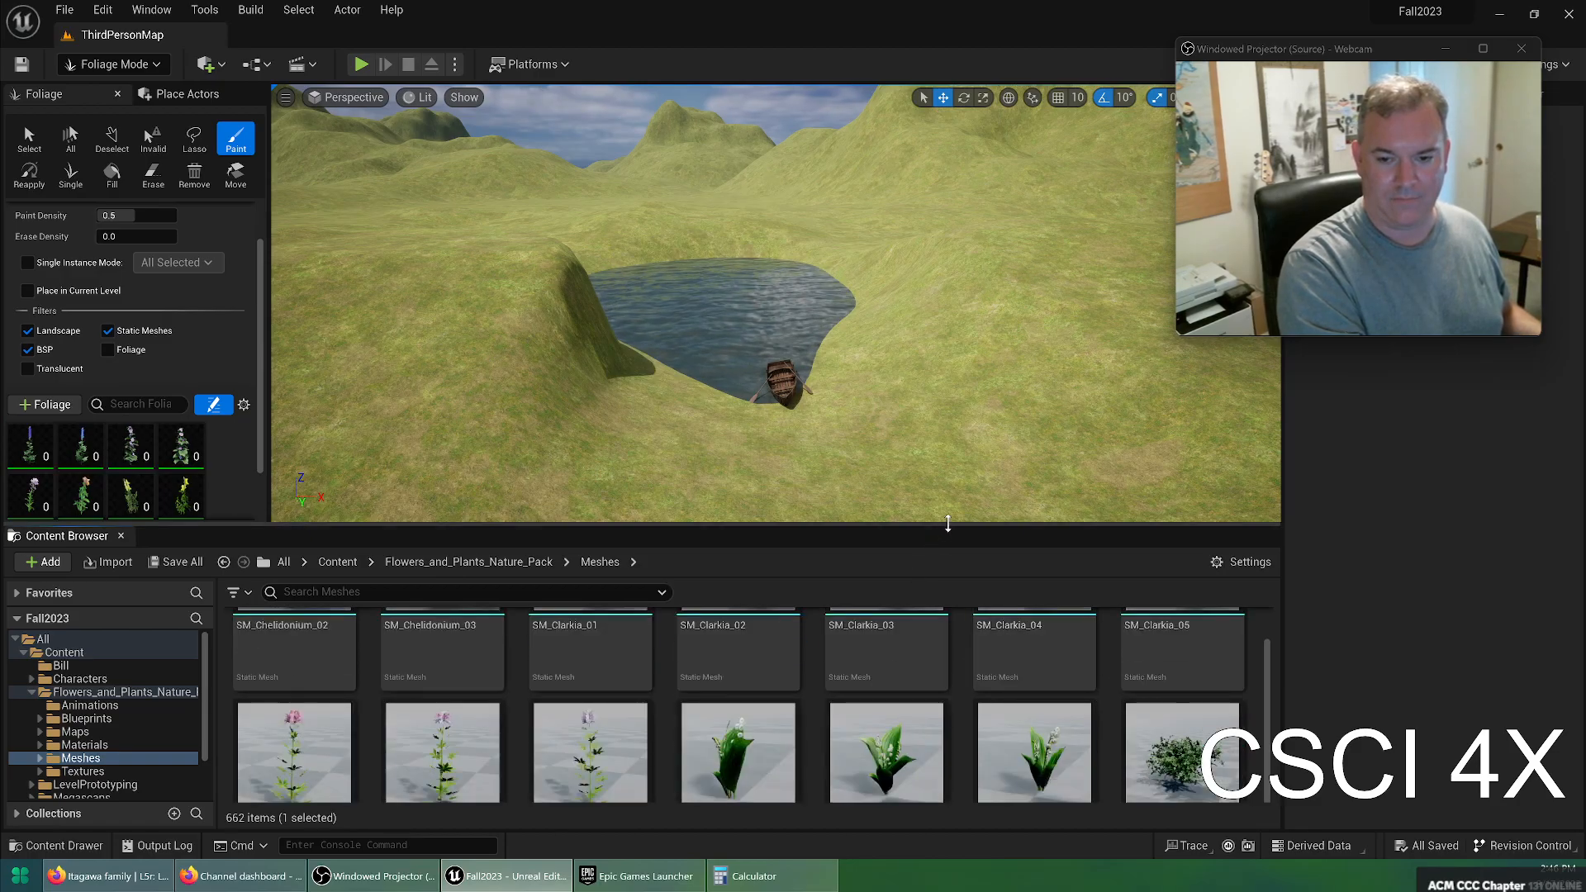
pyautogui.moveTo(948, 525); pyautogui.dragTo(947, 252)
pyautogui.scroll(-5, 942, 595)
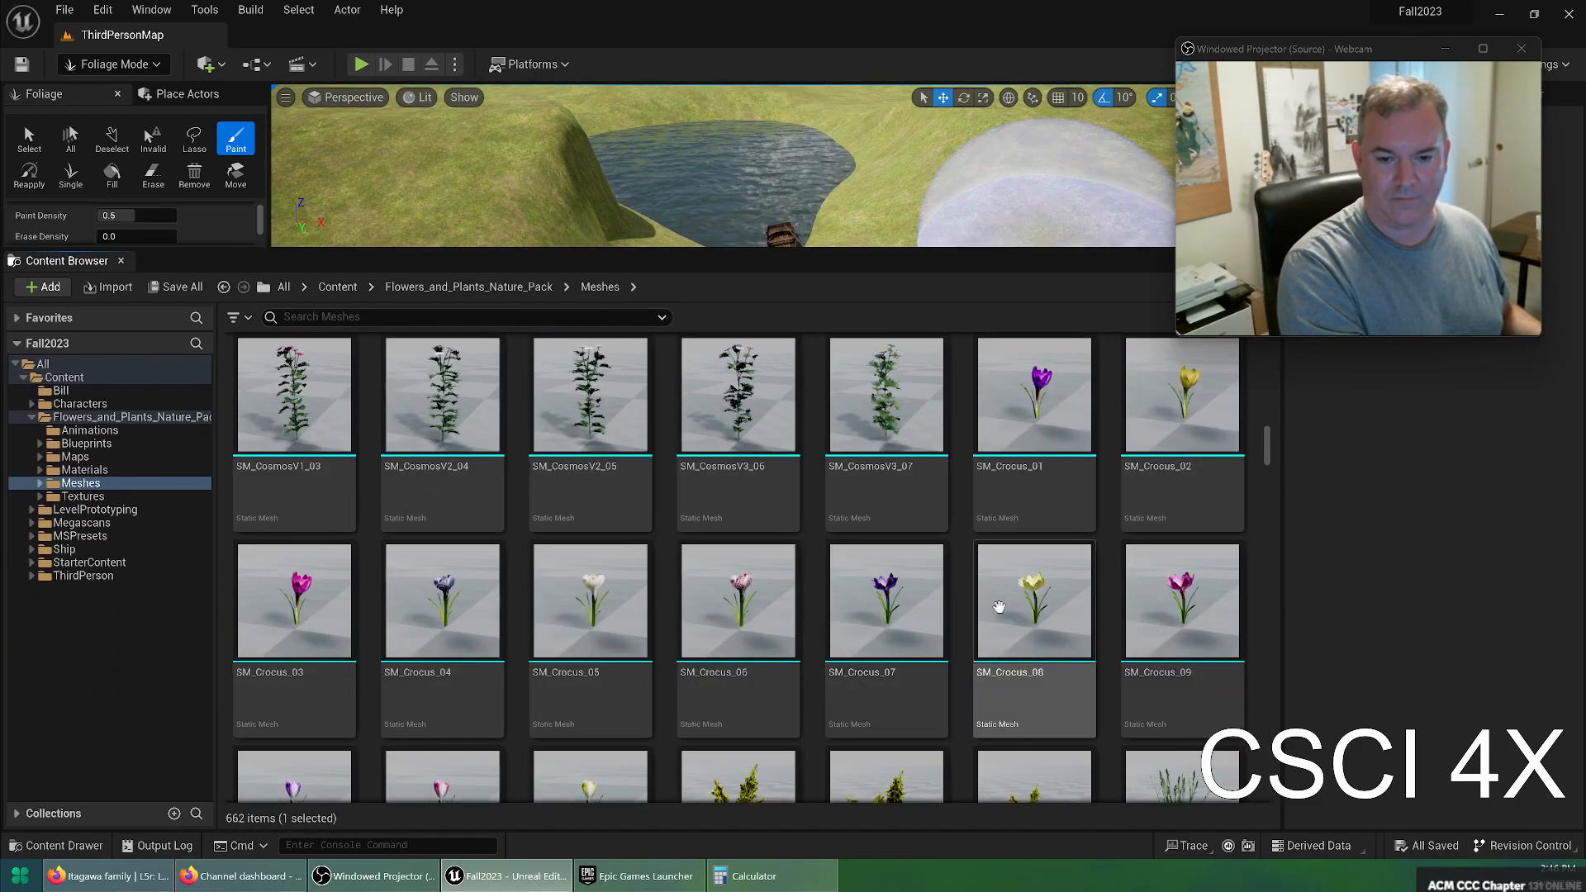
pyautogui.scroll(-4, 998, 609)
pyautogui.scroll(1, 1172, 558)
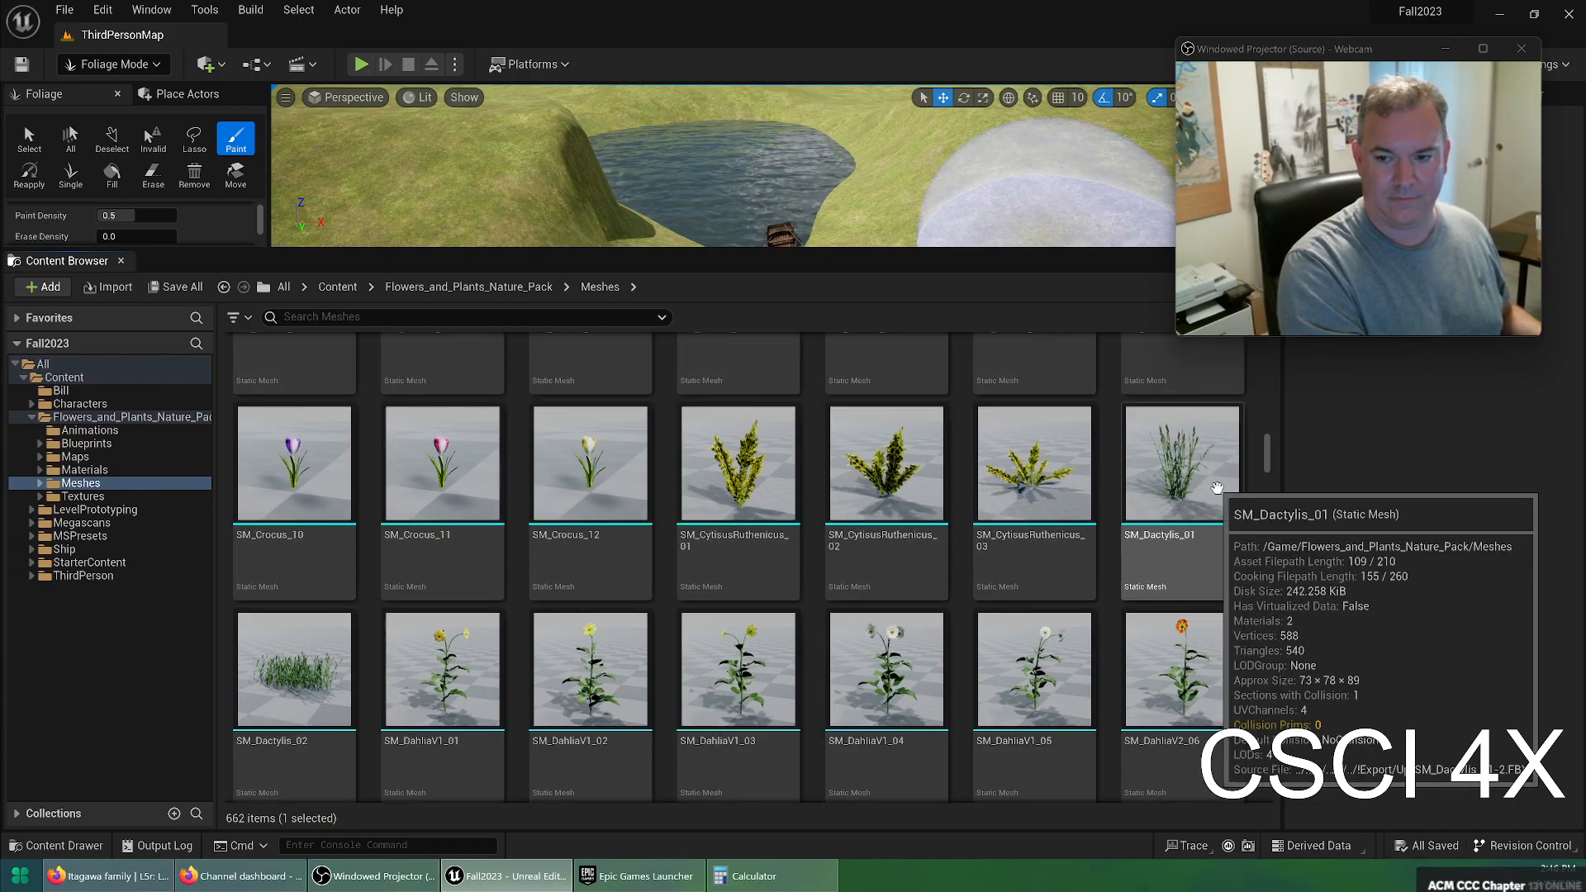
pyautogui.moveTo(615, 259); pyautogui.dragTo(726, 547)
pyautogui.moveTo(155, 482); pyautogui.dragTo(154, 484)
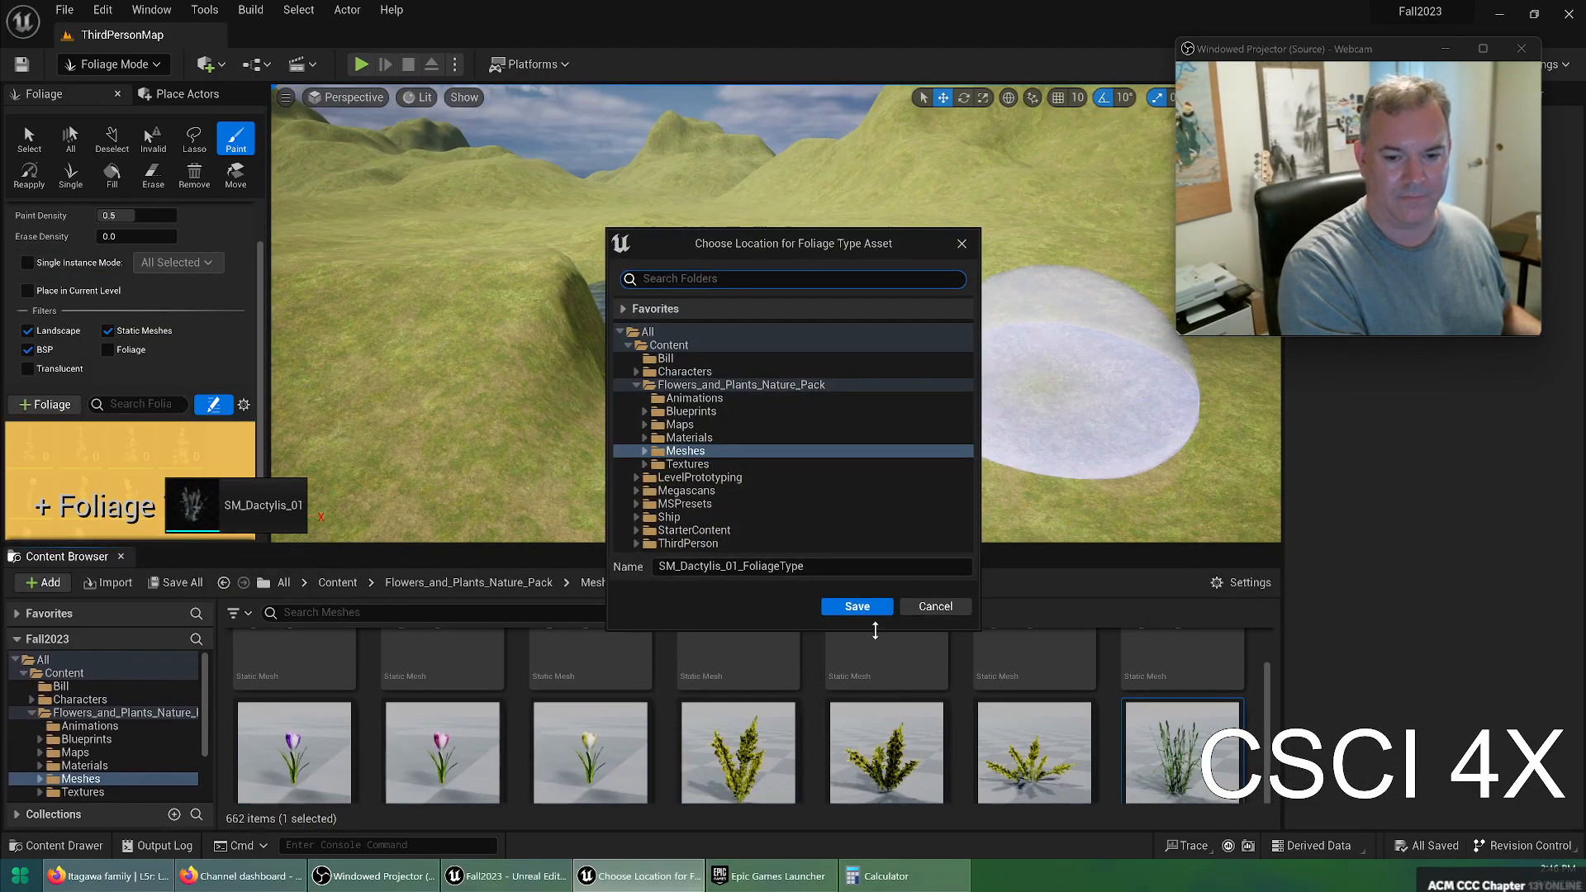
pyautogui.click(850, 606)
pyautogui.moveTo(318, 766); pyautogui.dragTo(157, 488)
pyautogui.click(861, 607)
pyautogui.scroll(-5, 828, 719)
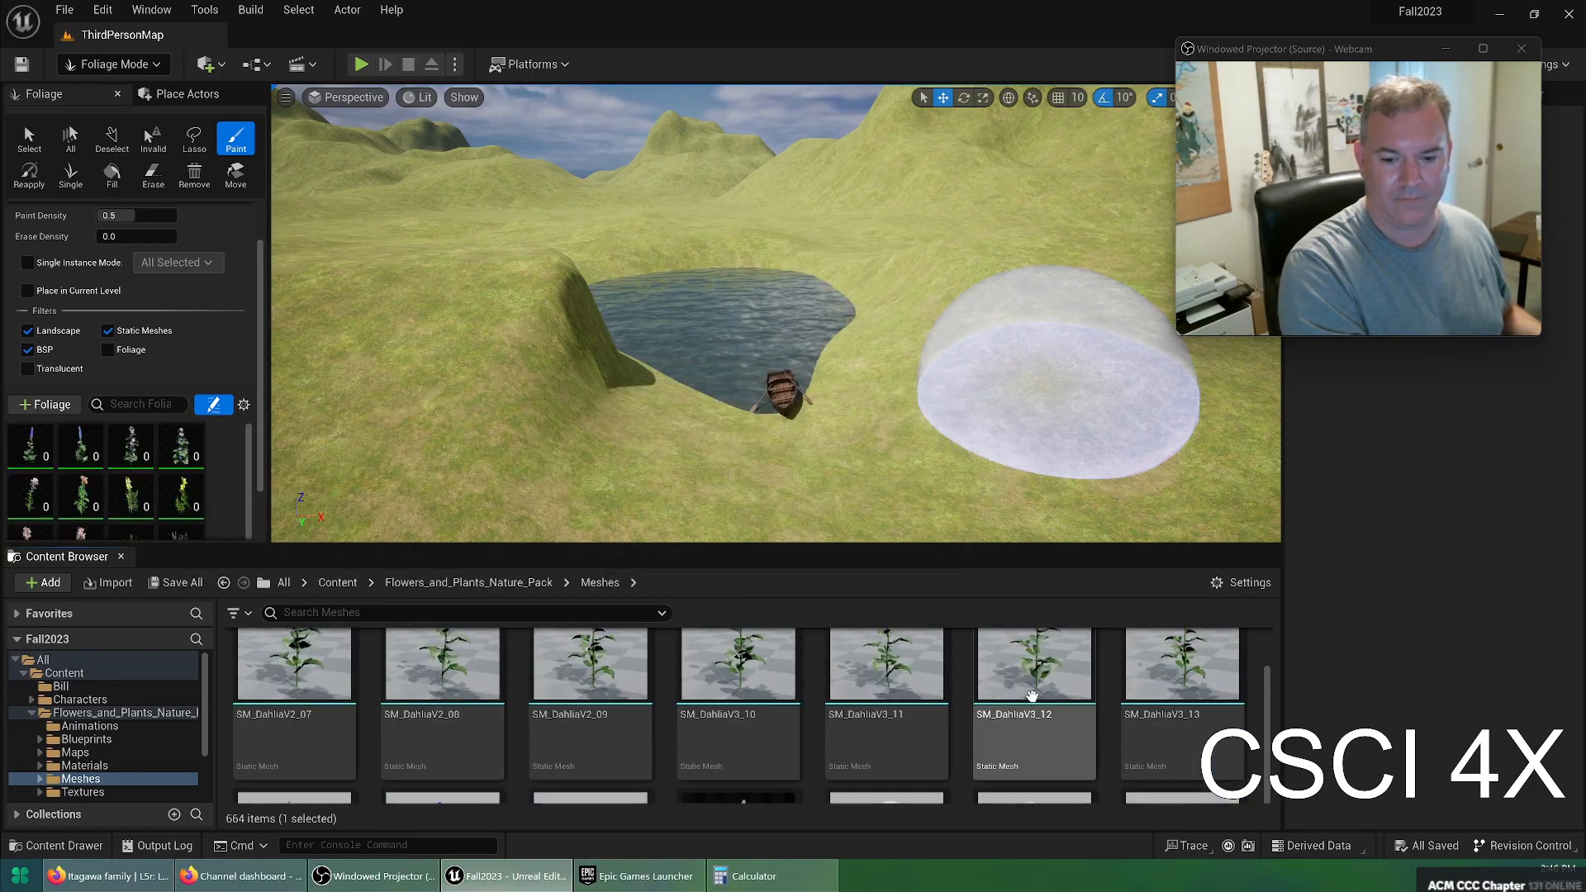
# Enlarge the viewport and paint the mixed flower and grass foliage over the terrain alongside the level's platform, using the 512 brush
pyautogui.scroll(-5, 828, 719)
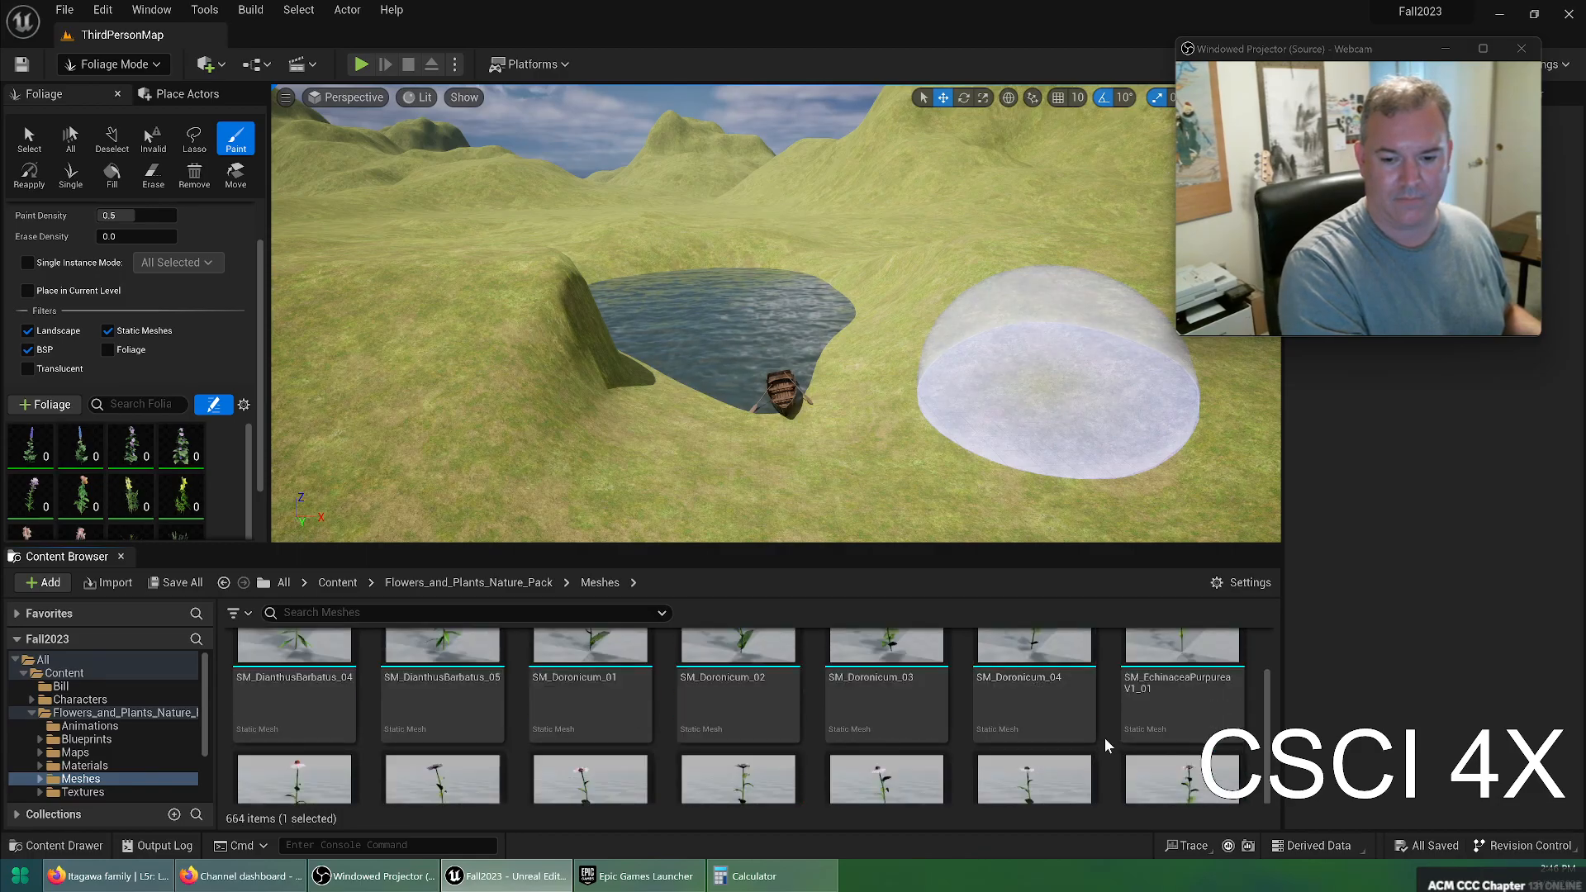
pyautogui.moveTo(874, 547)
pyautogui.mouseDown()
pyautogui.moveTo(903, 592)
pyautogui.moveTo(899, 727)
pyautogui.mouseUp()
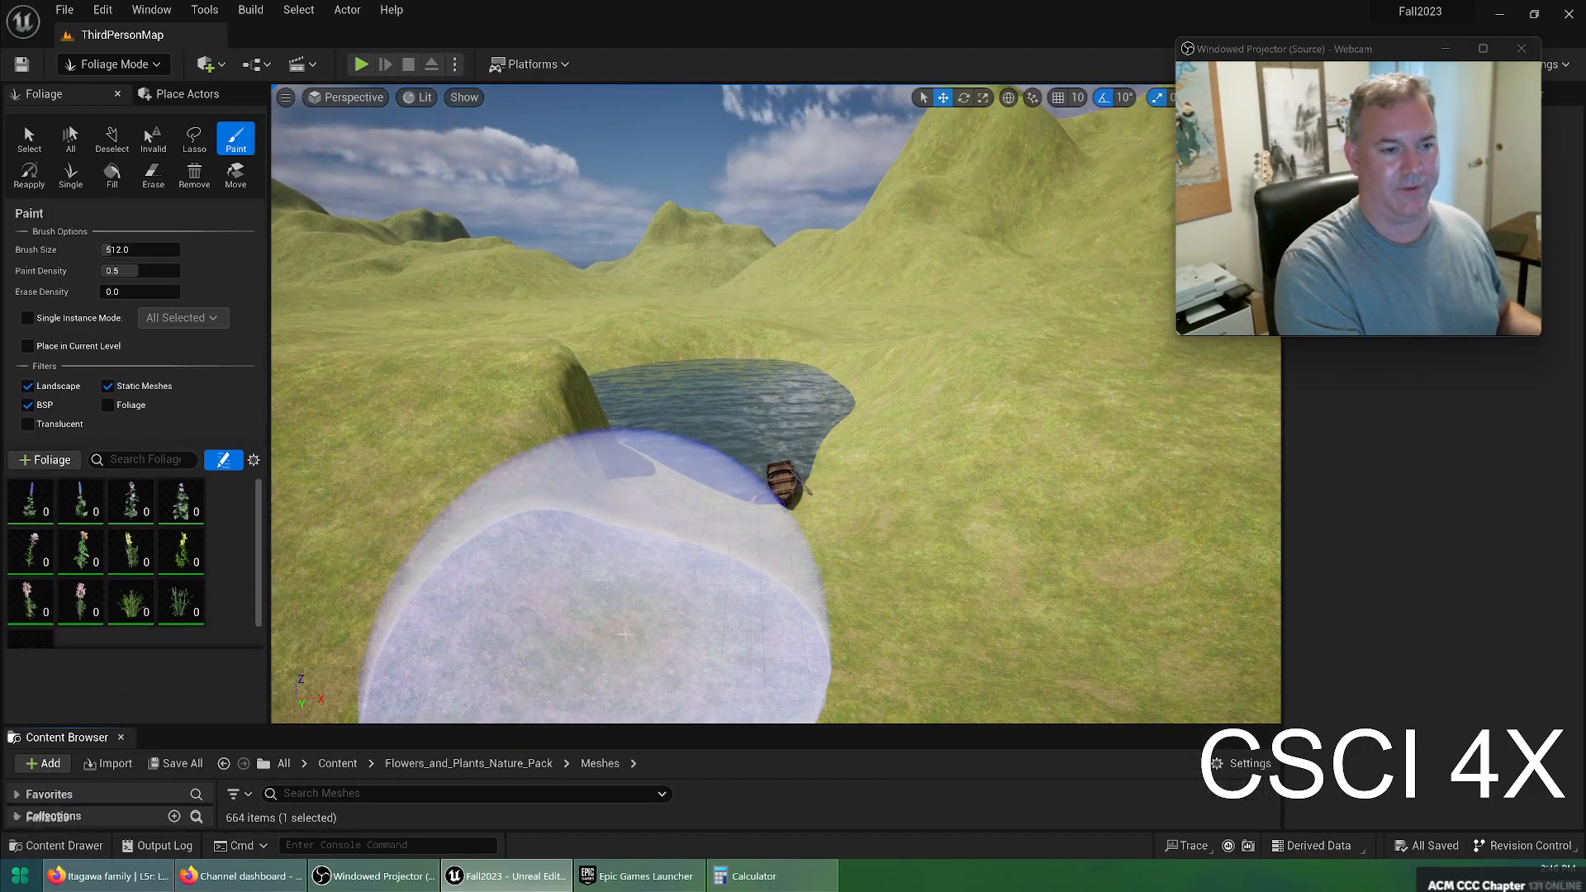
pyautogui.moveTo(655, 545)
pyautogui.mouseDown(button='right')
pyautogui.moveTo(430, 496)
pyautogui.moveTo(276, 366)
pyautogui.moveTo(276, 488)
pyautogui.moveTo(779, 493)
pyautogui.mouseUp(button='right')
pyautogui.moveTo(642, 484)
pyautogui.mouseDown()
pyautogui.moveTo(1024, 413)
pyautogui.moveTo(681, 535)
pyautogui.moveTo(462, 479)
pyautogui.mouseUp()
pyautogui.moveTo(622, 403)
pyautogui.mouseDown(button='right')
pyautogui.moveTo(637, 529)
pyautogui.moveTo(678, 512)
pyautogui.moveTo(794, 372)
pyautogui.moveTo(785, 314)
pyautogui.moveTo(761, 306)
pyautogui.moveTo(651, 396)
pyautogui.mouseUp(button='right')
pyautogui.press('w')
pyautogui.press('w')
pyautogui.press('s')
pyautogui.moveTo(603, 355)
pyautogui.mouseDown()
pyautogui.moveTo(655, 176)
pyautogui.moveTo(868, 372)
pyautogui.moveTo(573, 360)
pyautogui.moveTo(772, 266)
pyautogui.moveTo(495, 330)
pyautogui.moveTo(452, 287)
pyautogui.mouseUp()
pyautogui.moveTo(739, 316)
pyautogui.mouseDown()
pyautogui.moveTo(875, 215)
pyautogui.moveTo(808, 196)
pyautogui.mouseUp()
pyautogui.moveTo(471, 179); pyautogui.dragTo(578, 318)
pyautogui.moveTo(779, 327); pyautogui.dragTo(628, 231, button='right')
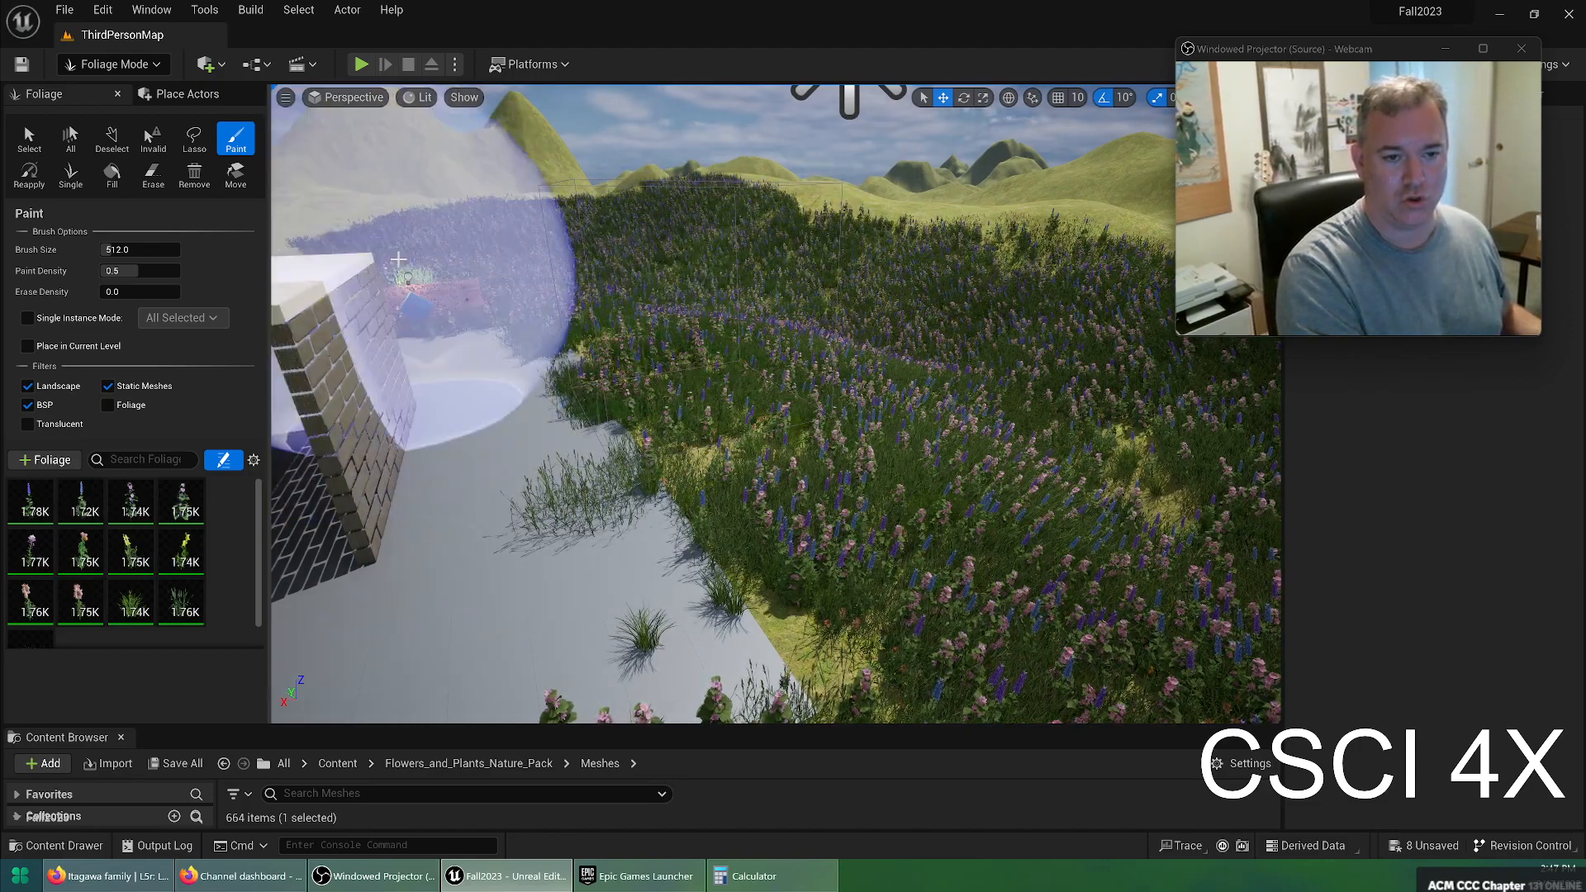
# Extend the painted flowers and grass around the far sides of the platform, toward the area near the pond
pyautogui.moveTo(791, 276)
pyautogui.mouseDown(button='right')
pyautogui.moveTo(695, 268)
pyautogui.moveTo(686, 335)
pyautogui.moveTo(736, 326)
pyautogui.moveTo(628, 306)
pyautogui.mouseUp(button='right')
pyautogui.moveTo(791, 277); pyautogui.dragTo(730, 248)
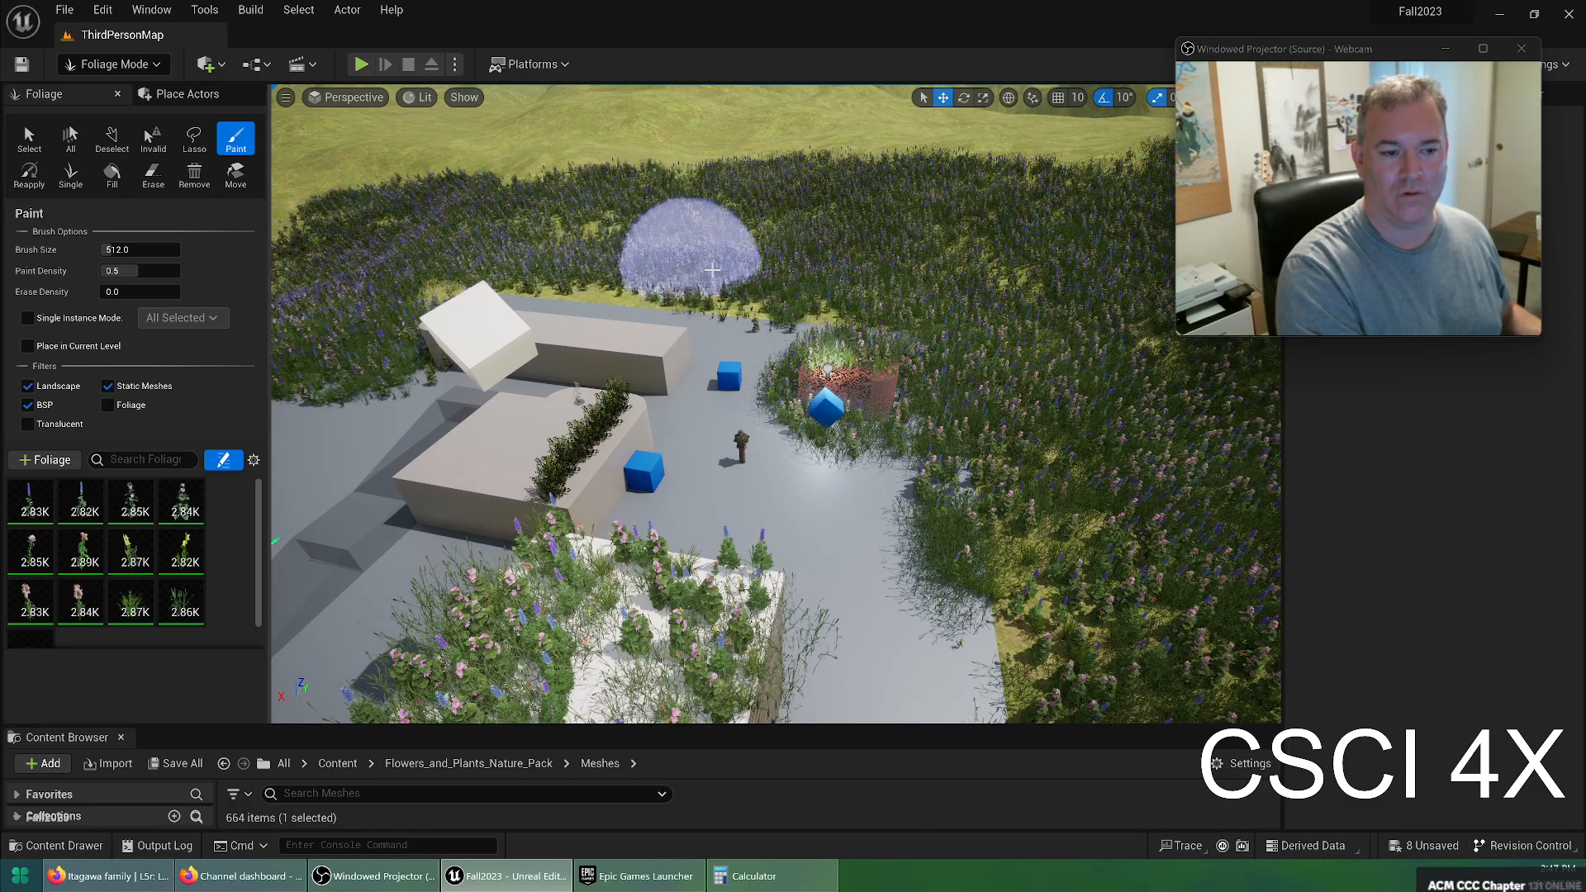
pyautogui.moveTo(710, 273); pyautogui.dragTo(675, 261, button='right')
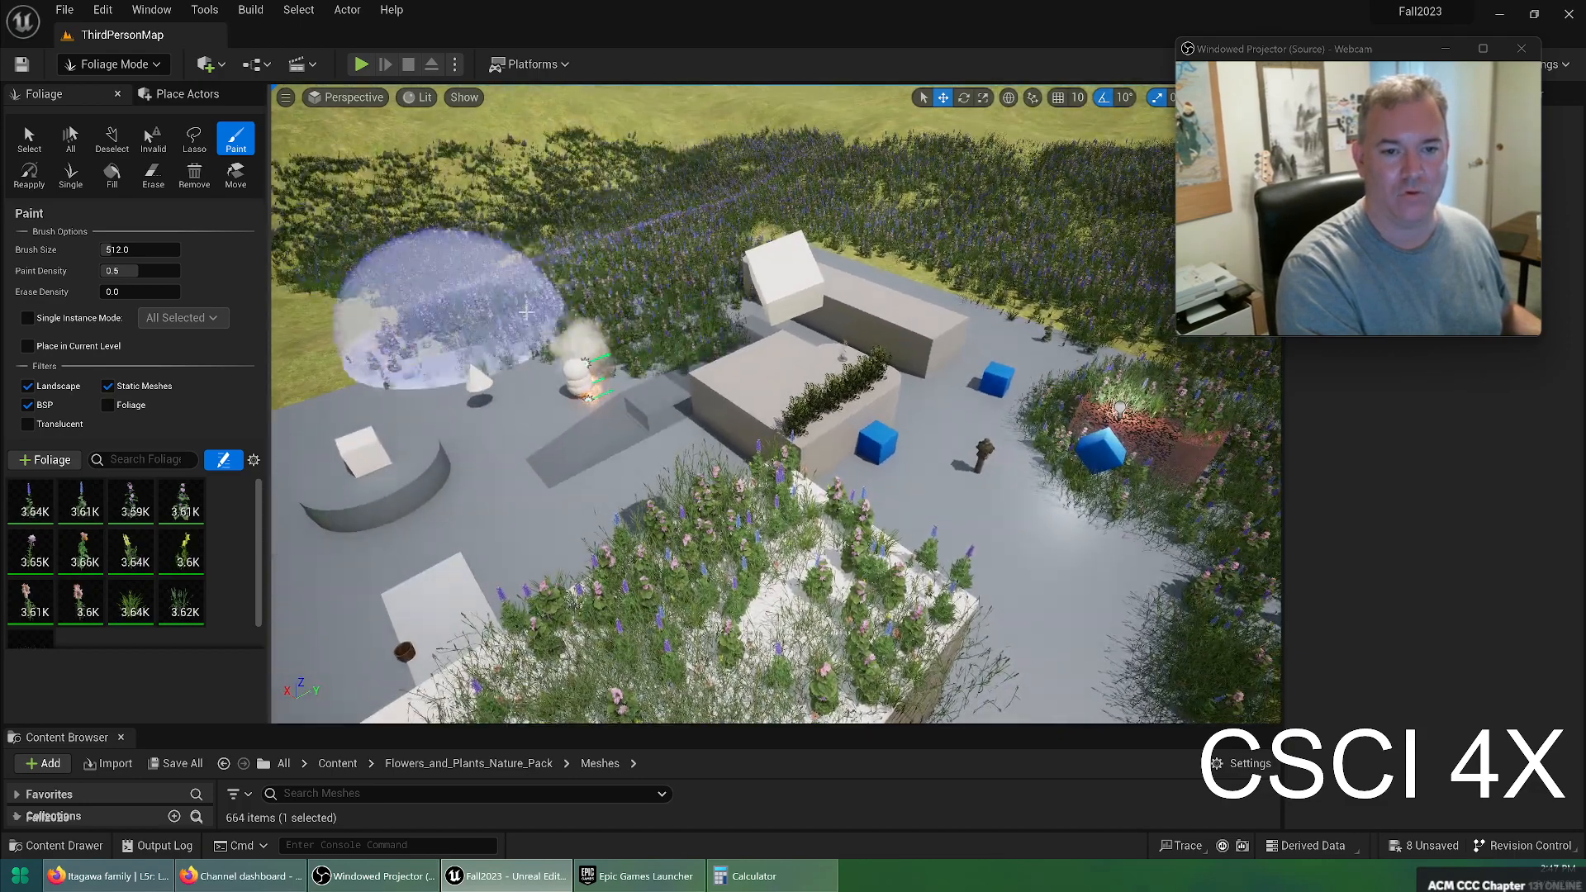
pyautogui.moveTo(384, 351); pyautogui.dragTo(716, 241)
pyautogui.moveTo(716, 241); pyautogui.dragTo(578, 265, button='right')
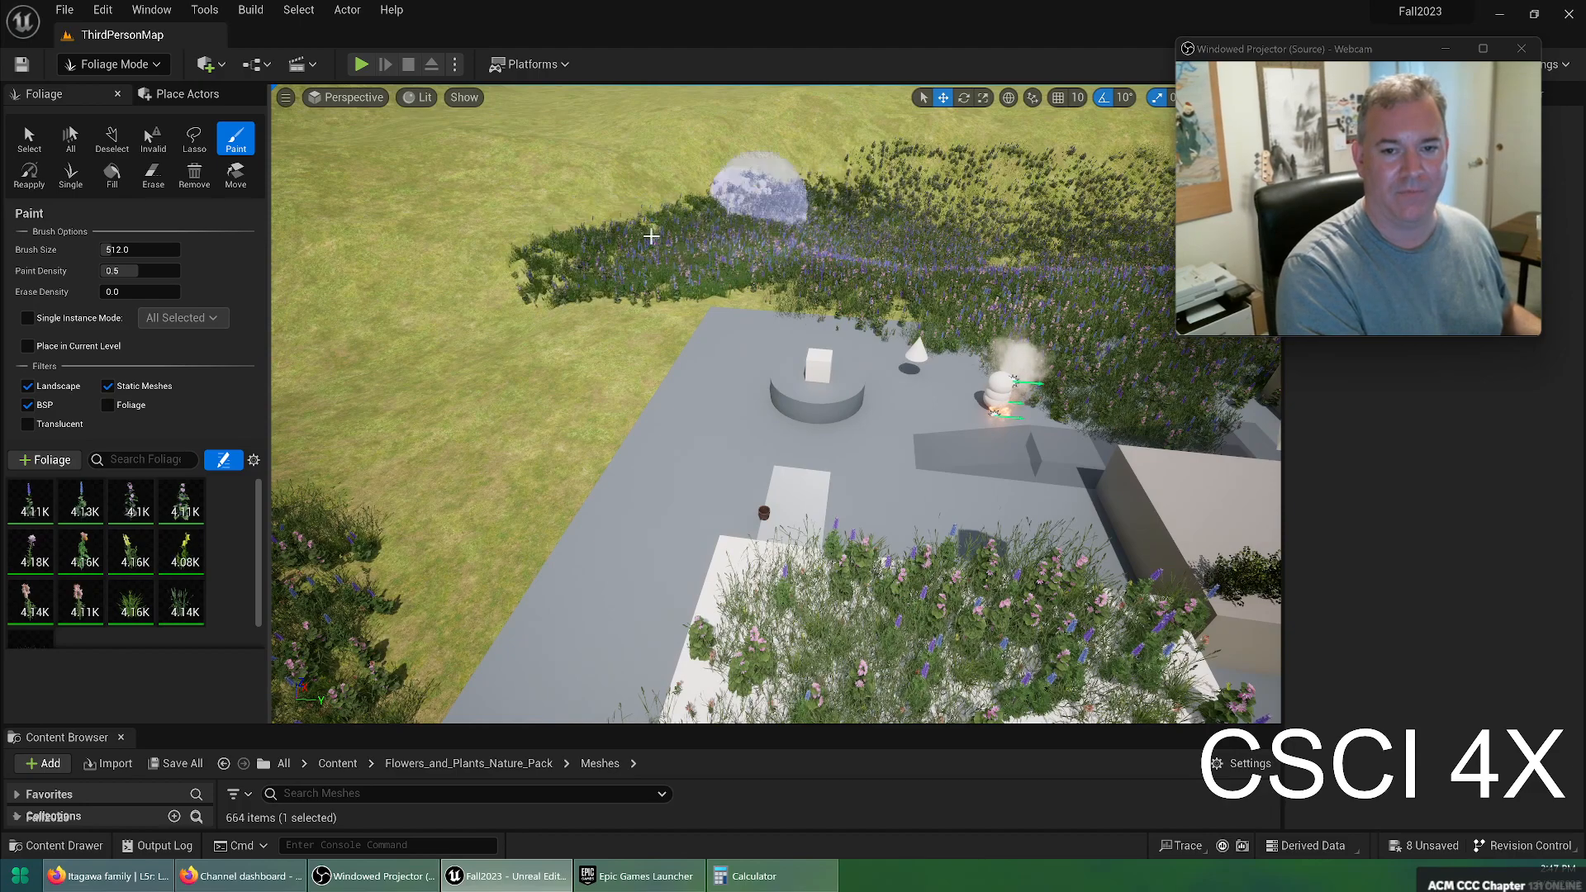
pyautogui.moveTo(596, 458)
pyautogui.mouseDown()
pyautogui.moveTo(411, 551)
pyautogui.moveTo(408, 380)
pyautogui.moveTo(777, 407)
pyautogui.mouseUp()
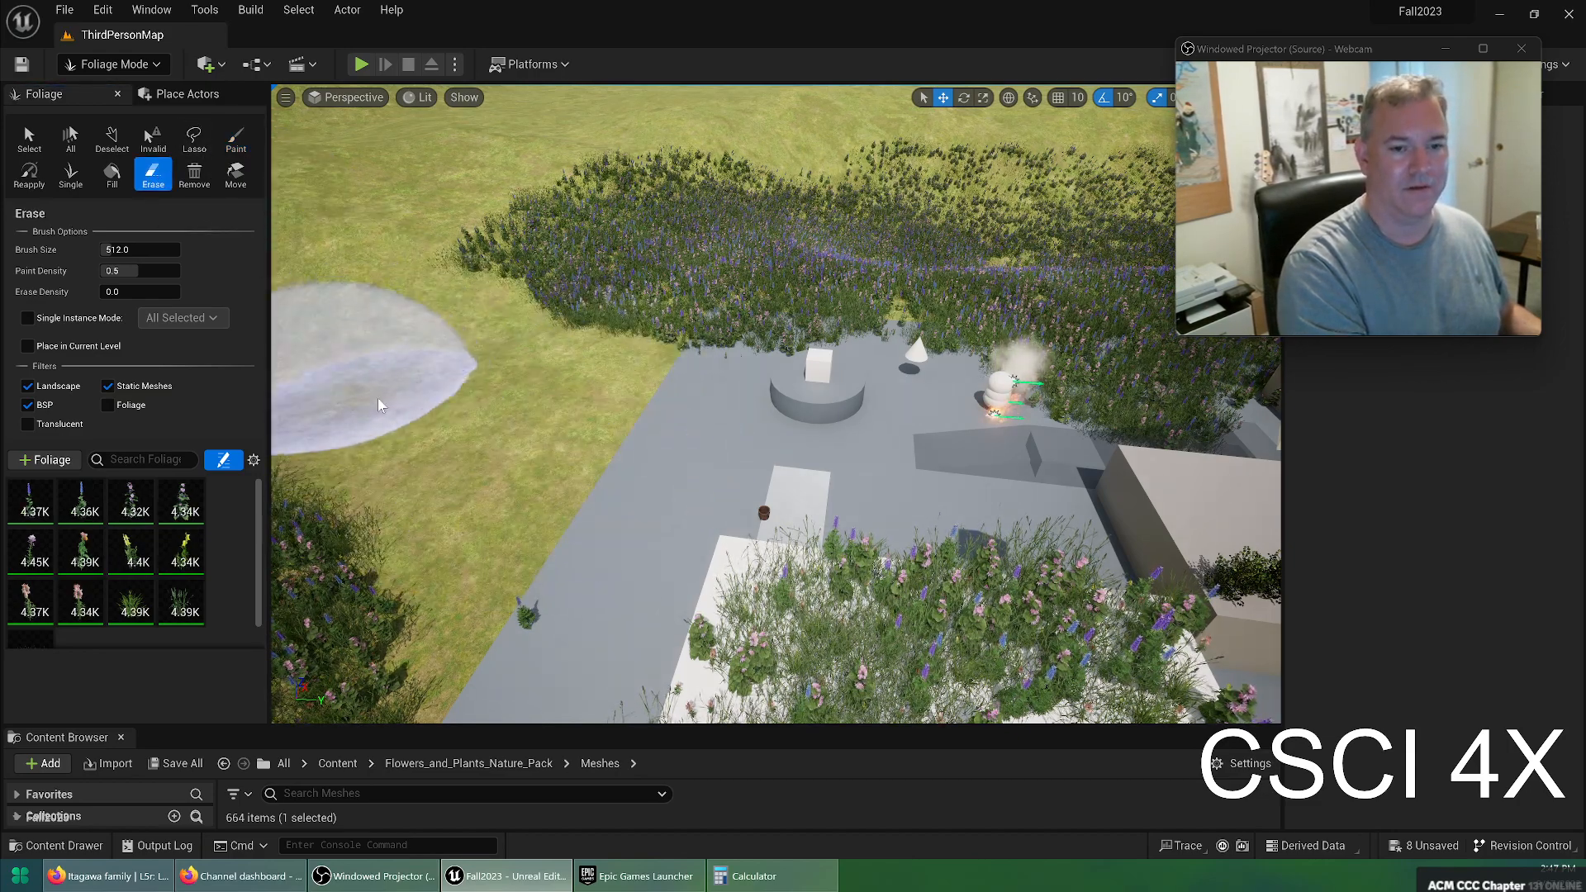
# Erase the stray foliage from the platform floor, the large white block and the area around the blue cubes
pyautogui.moveTo(365, 399); pyautogui.dragTo(276, 400, button='right')
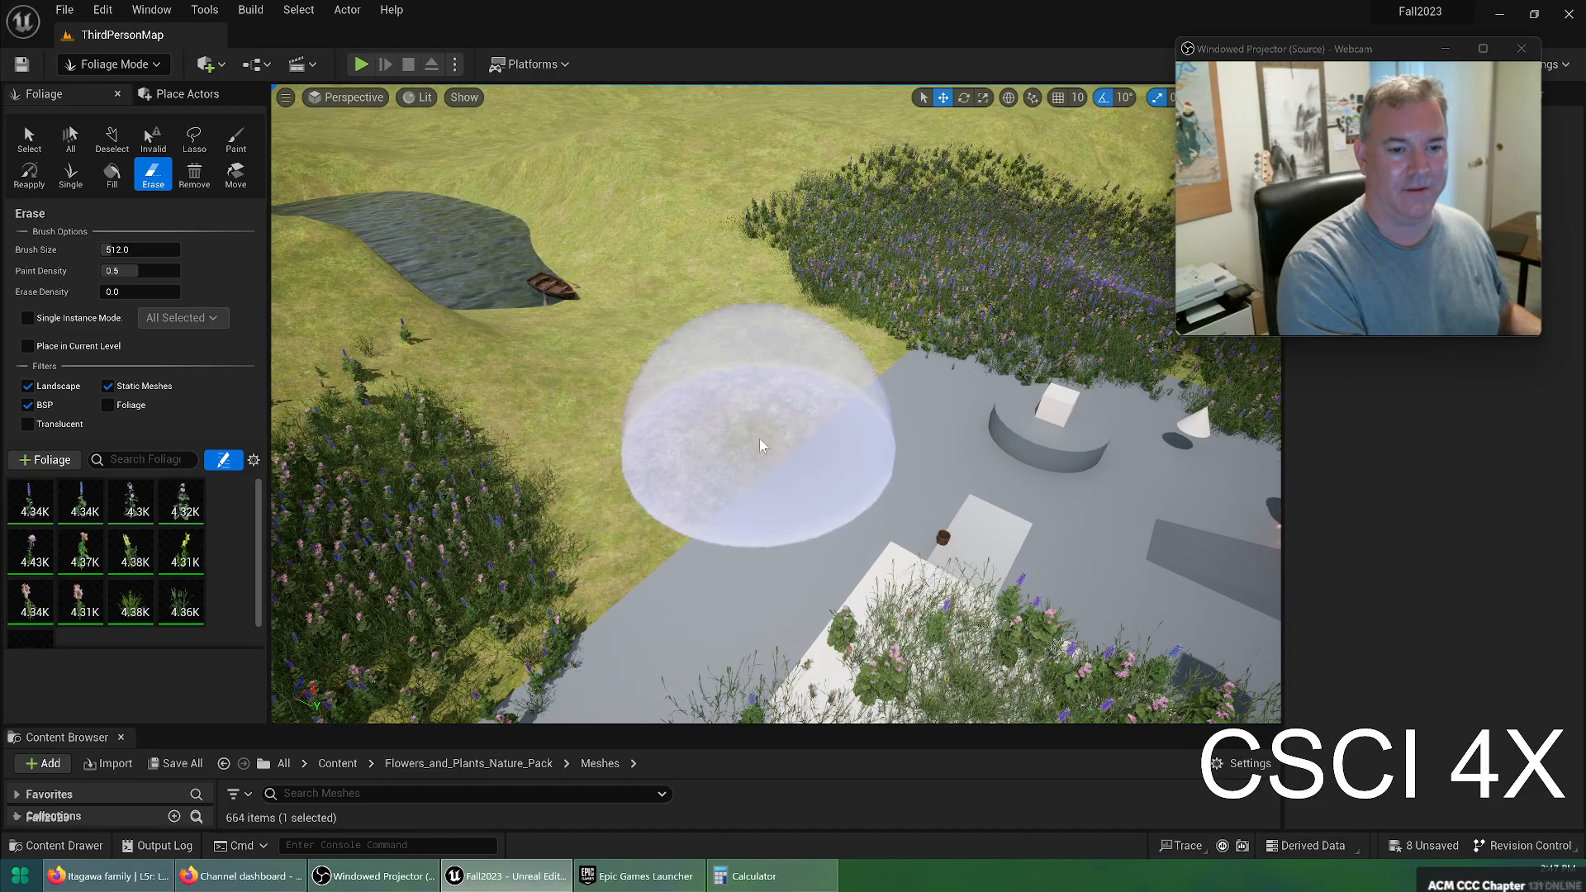
pyautogui.moveTo(760, 445); pyautogui.dragTo(661, 445, button='right')
pyautogui.moveTo(915, 487); pyautogui.dragTo(1256, 512, button='right')
pyautogui.moveTo(814, 578); pyautogui.dragTo(770, 577)
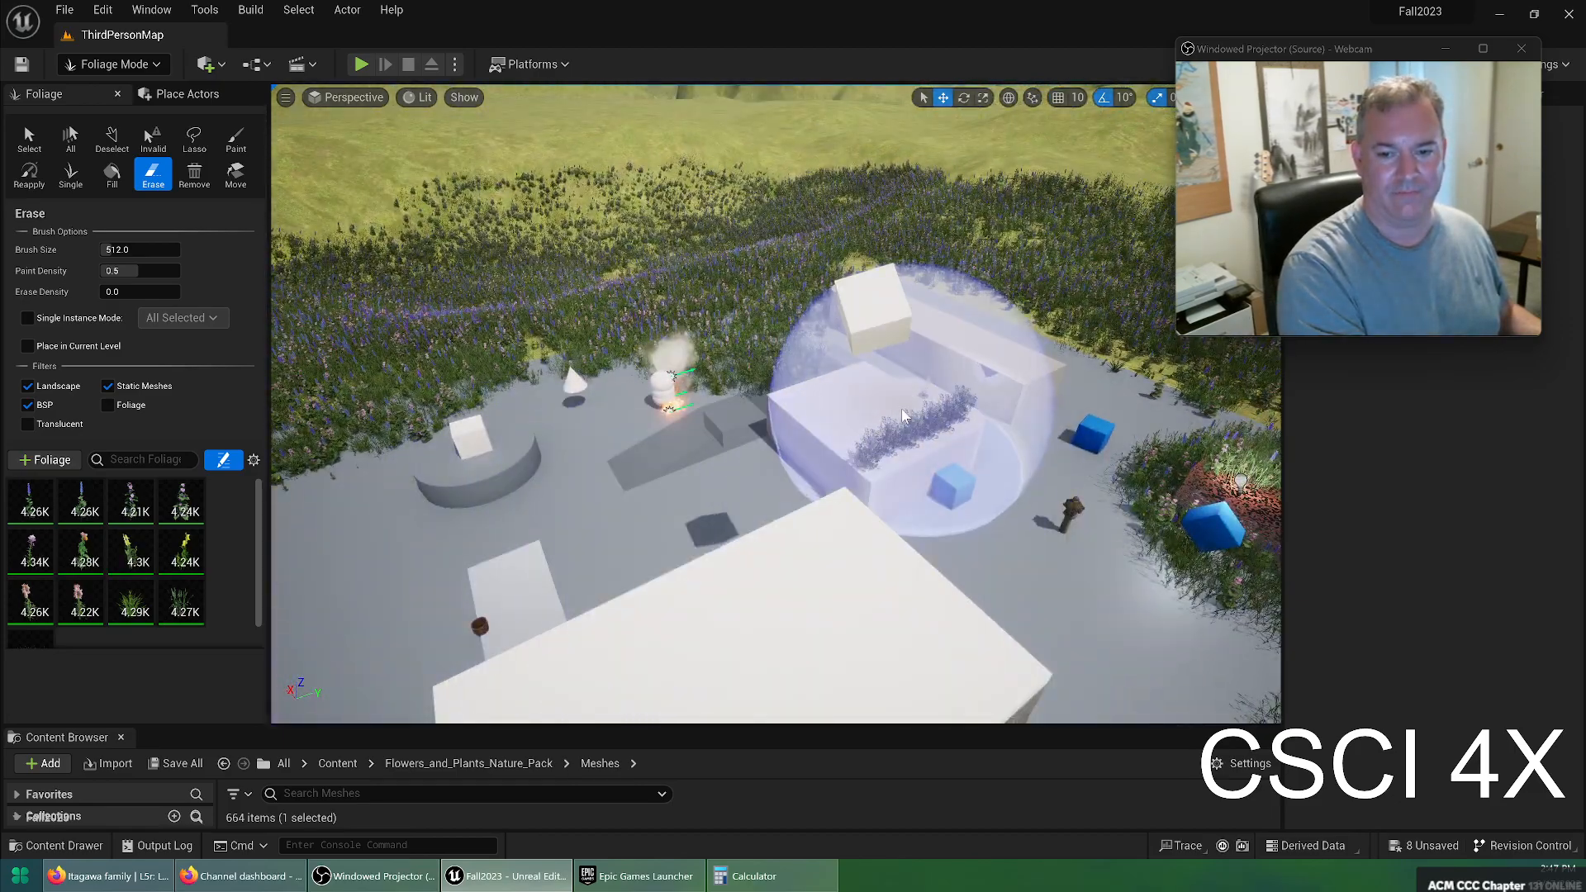
pyautogui.moveTo(964, 456); pyautogui.dragTo(1141, 457, button='right')
pyautogui.moveTo(866, 391); pyautogui.dragTo(919, 548)
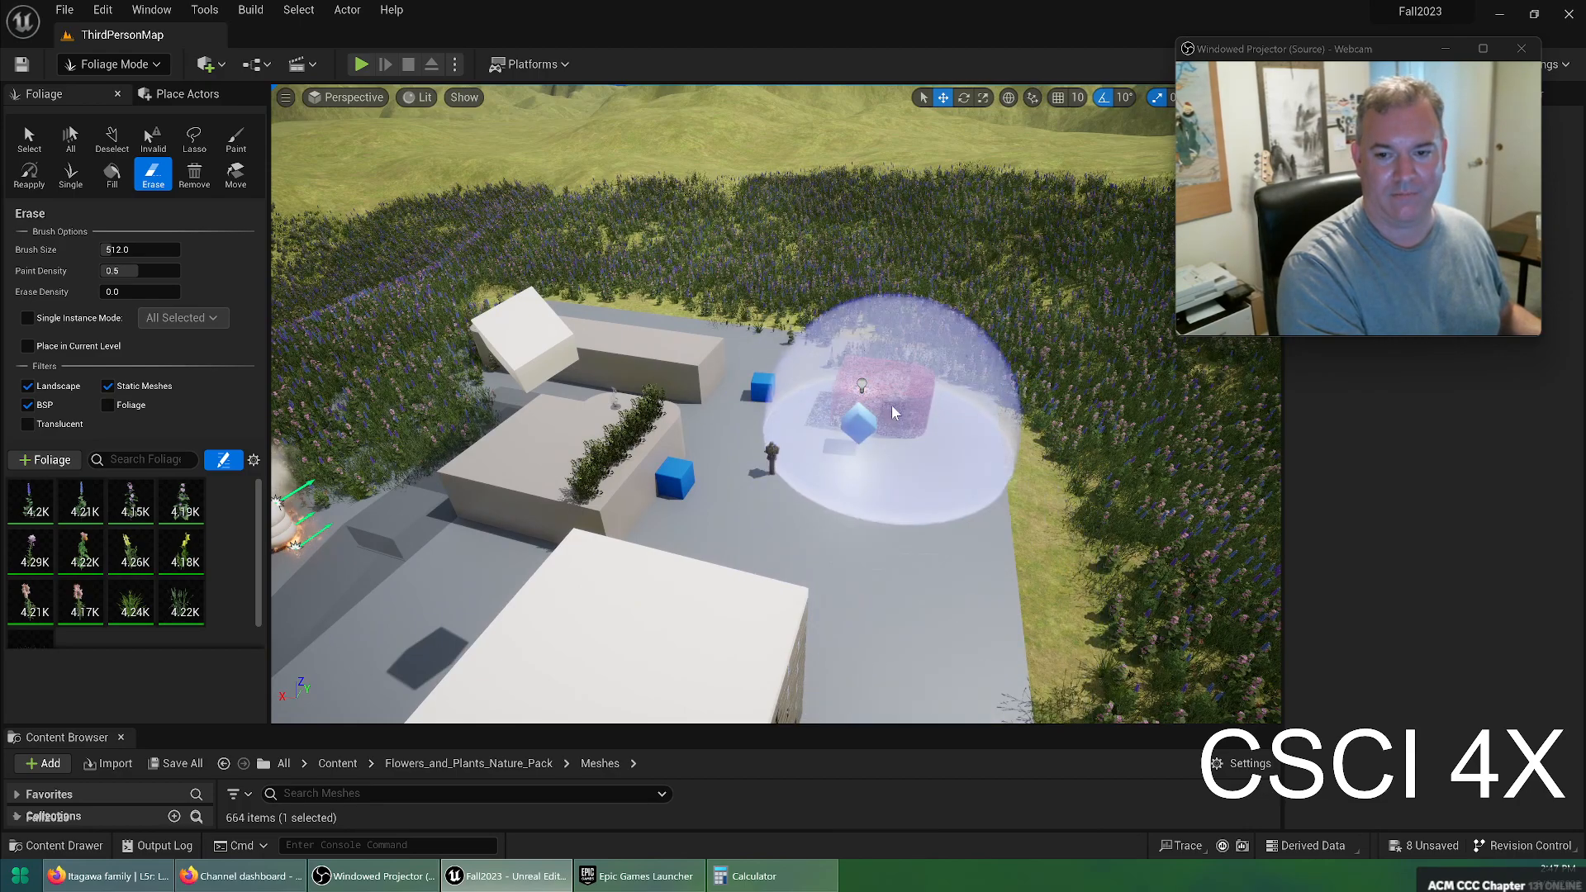
pyautogui.moveTo(496, 364); pyautogui.dragTo(388, 417)
pyautogui.moveTo(388, 417)
pyautogui.mouseDown(button='right')
pyautogui.moveTo(314, 421)
pyautogui.moveTo(297, 479)
pyautogui.moveTo(280, 446)
pyautogui.moveTo(430, 471)
pyautogui.moveTo(529, 545)
pyautogui.moveTo(582, 541)
pyautogui.mouseUp(button='right')
pyautogui.moveTo(583, 540)
pyautogui.mouseDown()
pyautogui.moveTo(611, 397)
pyautogui.moveTo(716, 203)
pyautogui.mouseUp()
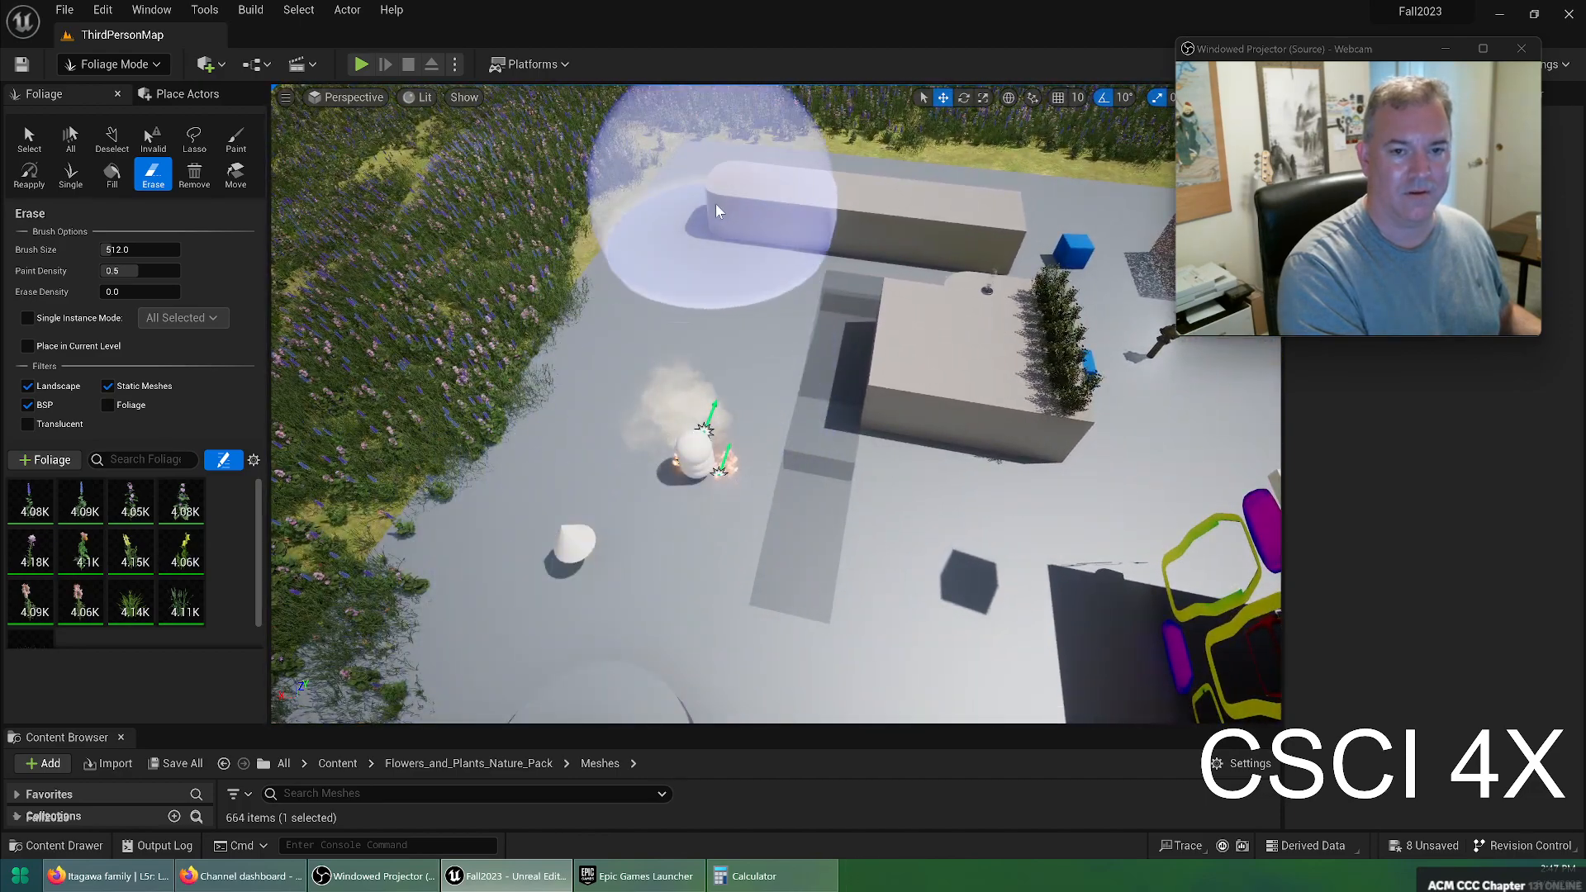
# Erase the remaining plants along the platform's edges and beside the brick wall
pyautogui.moveTo(629, 257); pyautogui.dragTo(524, 545)
pyautogui.moveTo(719, 529); pyautogui.dragTo(612, 529, button='right')
pyautogui.moveTo(579, 591)
pyautogui.mouseDown()
pyautogui.moveTo(646, 487)
pyautogui.moveTo(520, 516)
pyautogui.mouseUp()
pyautogui.moveTo(631, 504); pyautogui.dragTo(527, 478, button='right')
pyautogui.moveTo(638, 480); pyautogui.dragTo(885, 485, button='right')
pyautogui.moveTo(885, 485)
pyautogui.mouseDown()
pyautogui.moveTo(1092, 354)
pyautogui.moveTo(987, 423)
pyautogui.mouseUp()
pyautogui.moveTo(987, 424)
pyautogui.mouseDown(button='right')
pyautogui.moveTo(1000, 443)
pyautogui.moveTo(851, 529)
pyautogui.moveTo(706, 509)
pyautogui.moveTo(785, 429)
pyautogui.mouseUp(button='right')
pyautogui.moveTo(833, 379)
pyautogui.mouseDown(button='right')
pyautogui.moveTo(529, 331)
pyautogui.moveTo(786, 493)
pyautogui.mouseUp(button='right')
pyautogui.moveTo(786, 493)
pyautogui.mouseDown()
pyautogui.moveTo(726, 295)
pyautogui.moveTo(757, 225)
pyautogui.moveTo(794, 562)
pyautogui.moveTo(761, 195)
pyautogui.moveTo(779, 495)
pyautogui.moveTo(668, 388)
pyautogui.mouseUp()
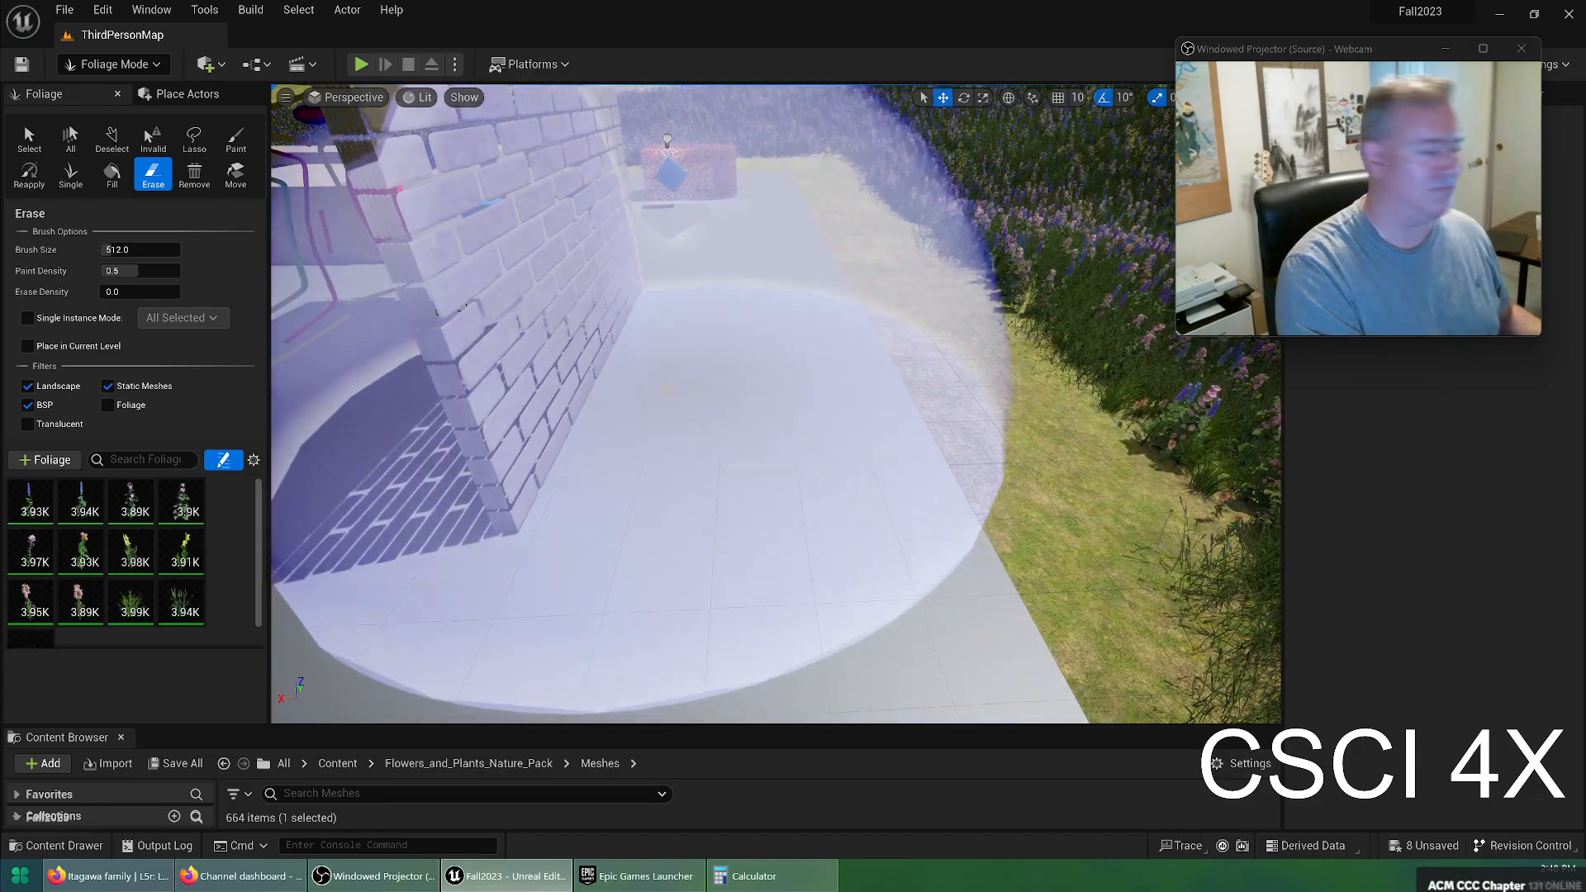
# Return to the Paint tool and set the maximum ground slope angle of the SM_AlthaeaOfficinalis_05 foliage type to 90
pyautogui.moveTo(546, 389)
pyautogui.mouseDown(button='right')
pyautogui.moveTo(562, 355)
pyautogui.moveTo(529, 331)
pyautogui.moveTo(273, 380)
pyautogui.mouseUp(button='right')
pyautogui.moveTo(579, 496); pyautogui.dragTo(473, 441, button='right')
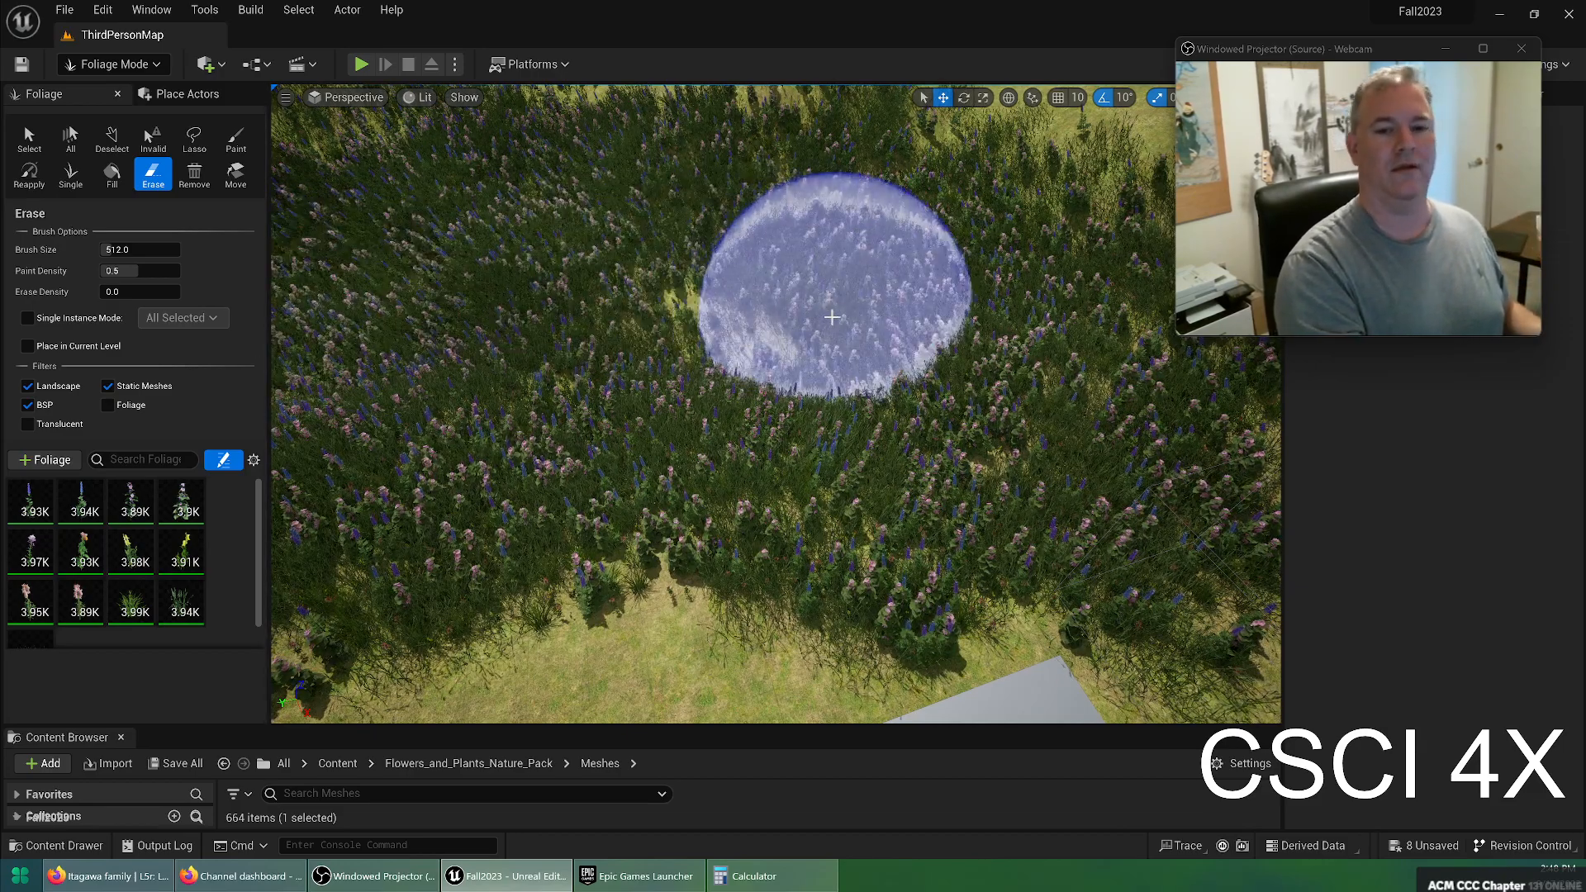
pyautogui.moveTo(775, 404)
pyautogui.mouseDown(button='right')
pyautogui.moveTo(959, 417)
pyautogui.moveTo(925, 372)
pyautogui.moveTo(884, 396)
pyautogui.moveTo(834, 380)
pyautogui.moveTo(793, 305)
pyautogui.moveTo(752, 314)
pyautogui.moveTo(694, 388)
pyautogui.moveTo(628, 372)
pyautogui.moveTo(604, 438)
pyautogui.moveTo(545, 442)
pyautogui.moveTo(537, 471)
pyautogui.moveTo(529, 438)
pyautogui.moveTo(545, 471)
pyautogui.moveTo(553, 446)
pyautogui.moveTo(636, 463)
pyautogui.mouseUp(button='right')
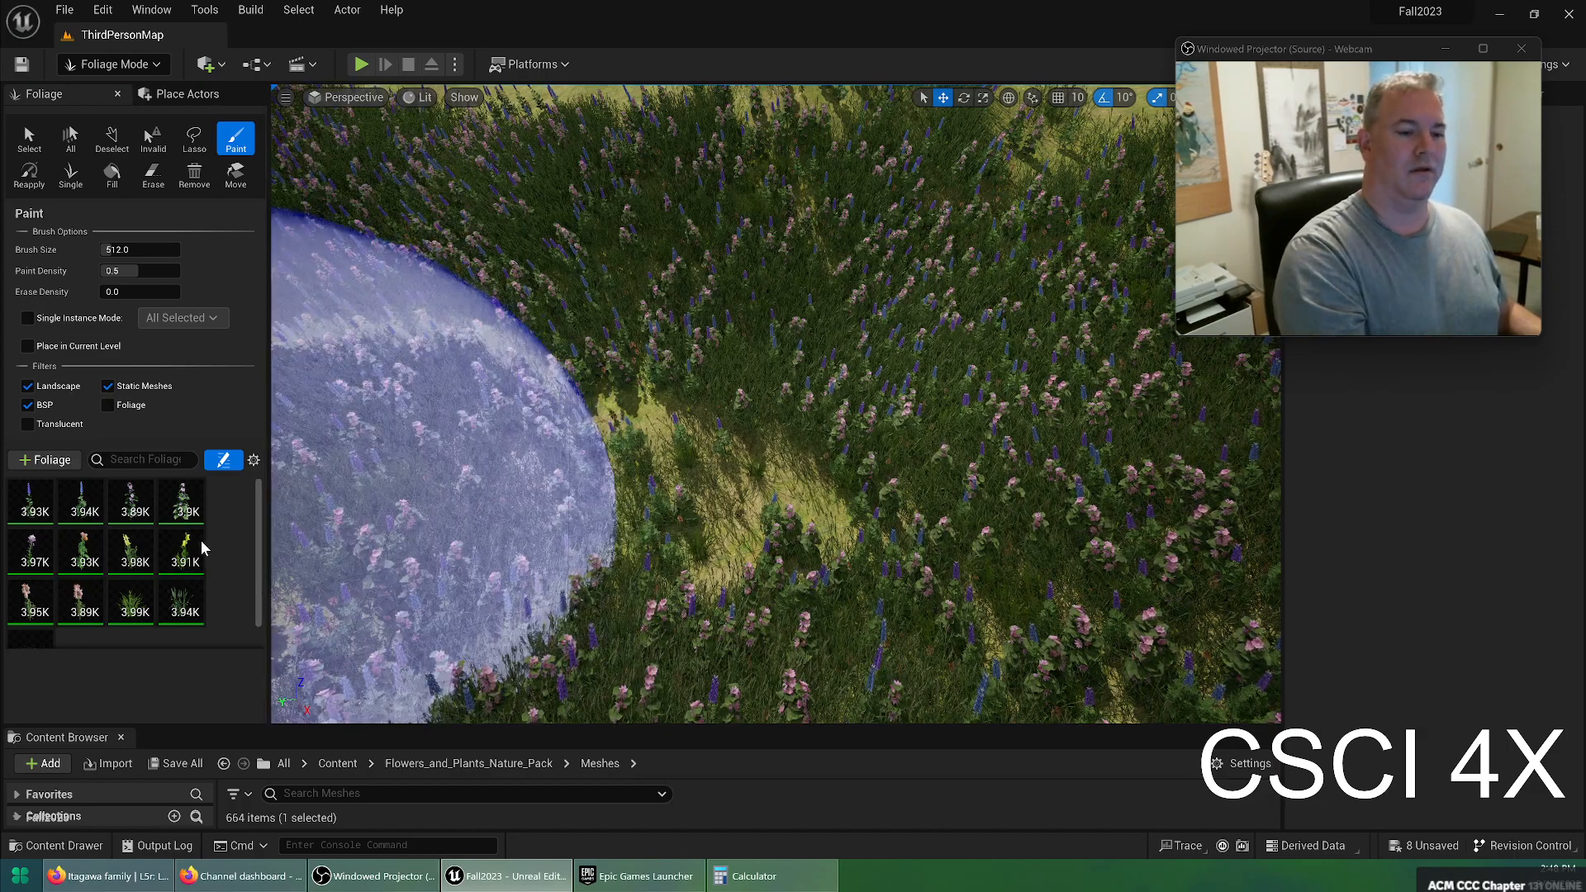
pyautogui.click(147, 513)
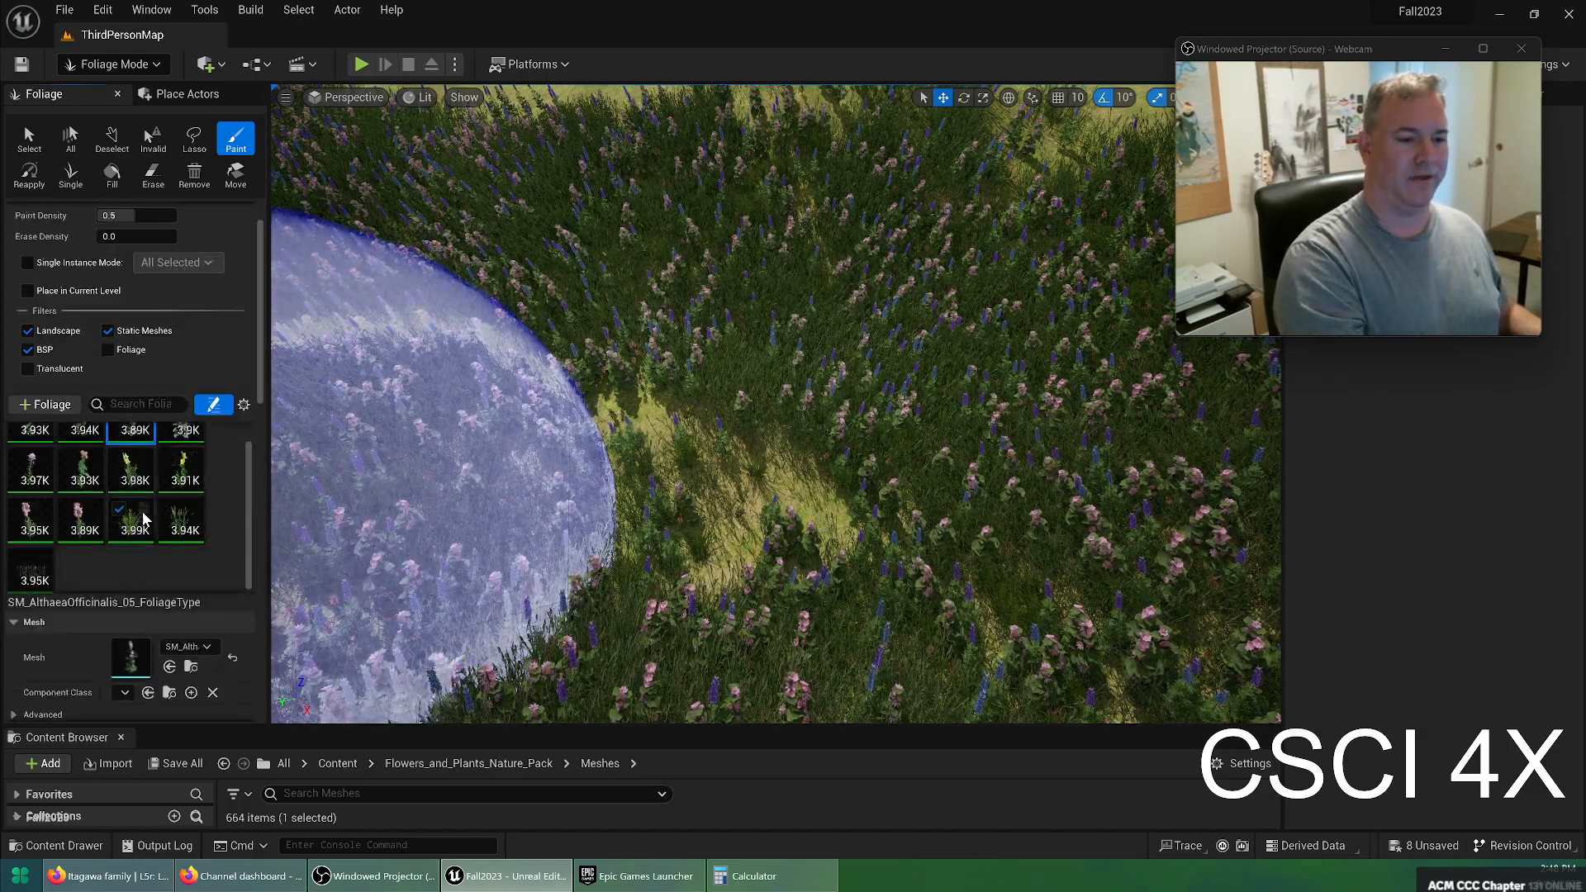
pyautogui.scroll(-5, 199, 602)
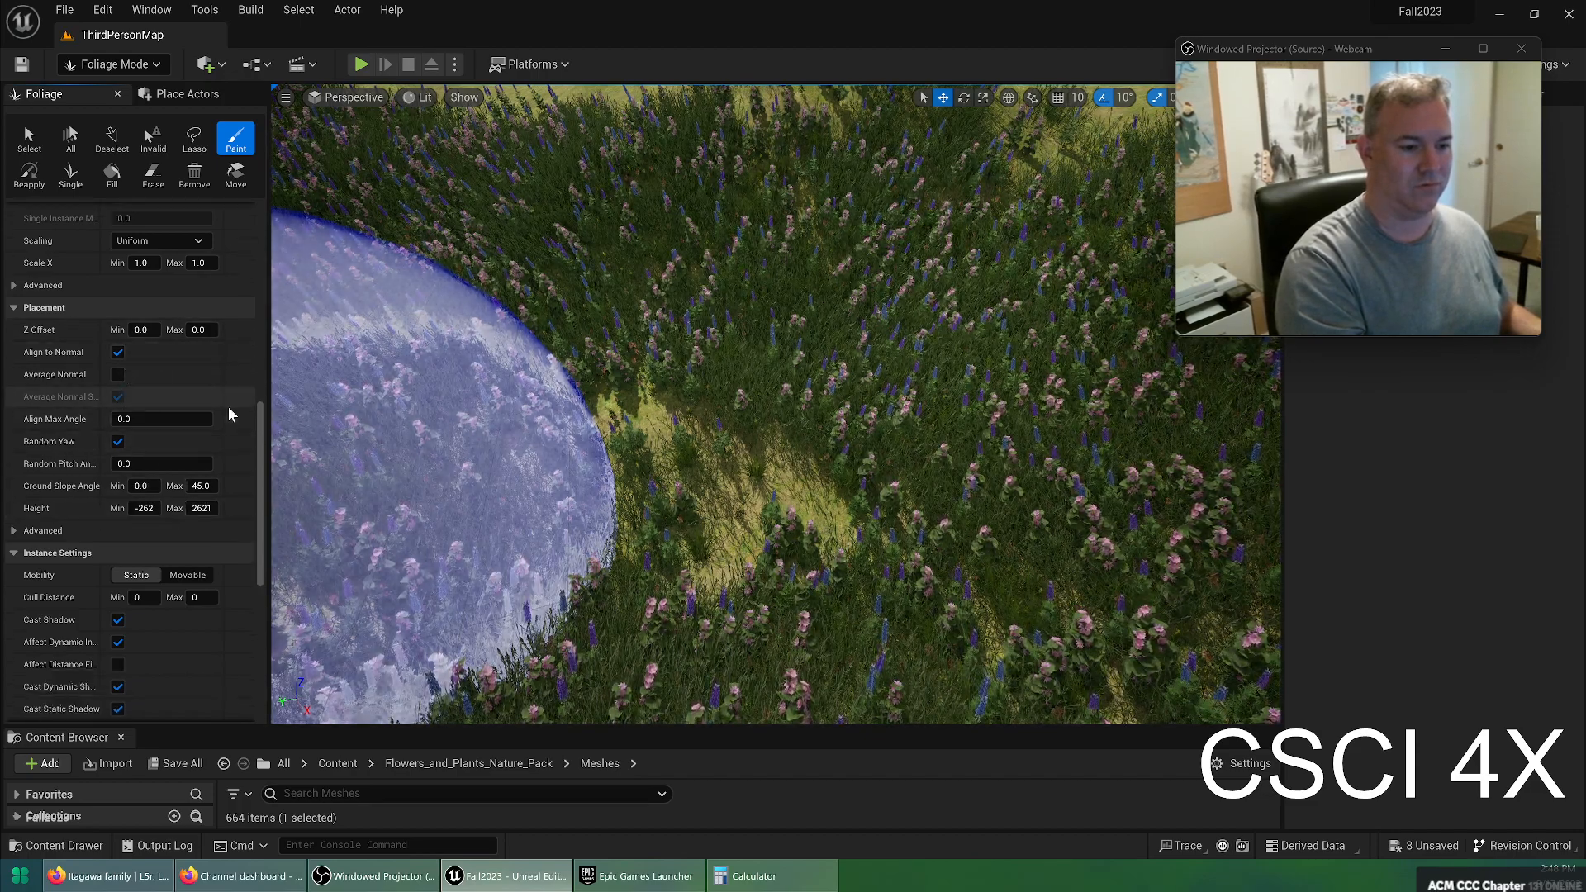
pyautogui.scroll(-2, 227, 405)
pyautogui.click(203, 379)
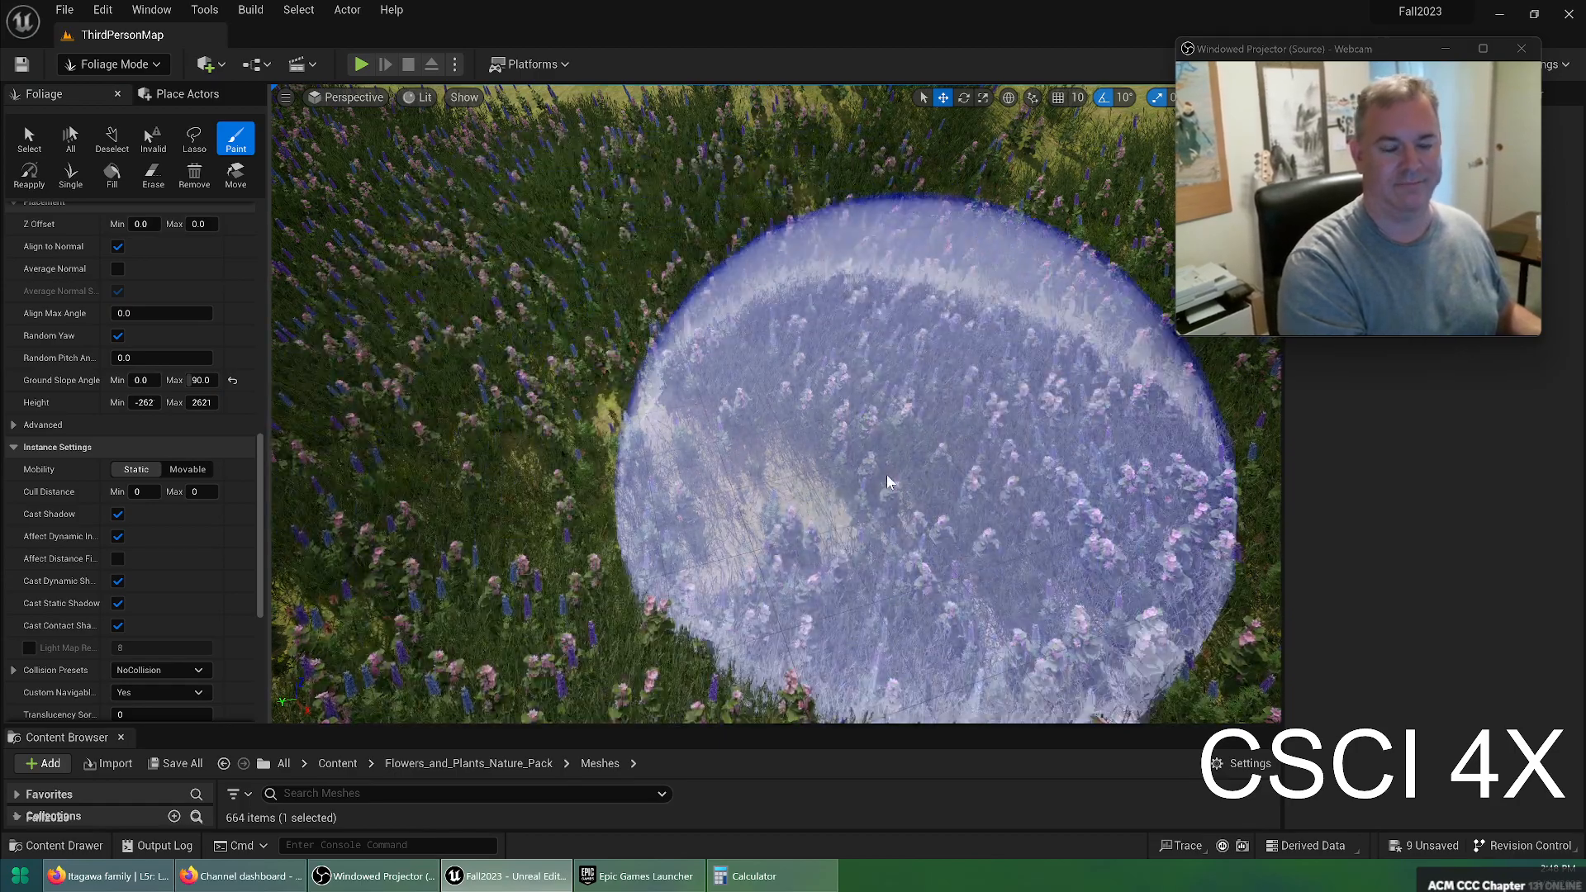
pyautogui.scroll(-3, 201, 513)
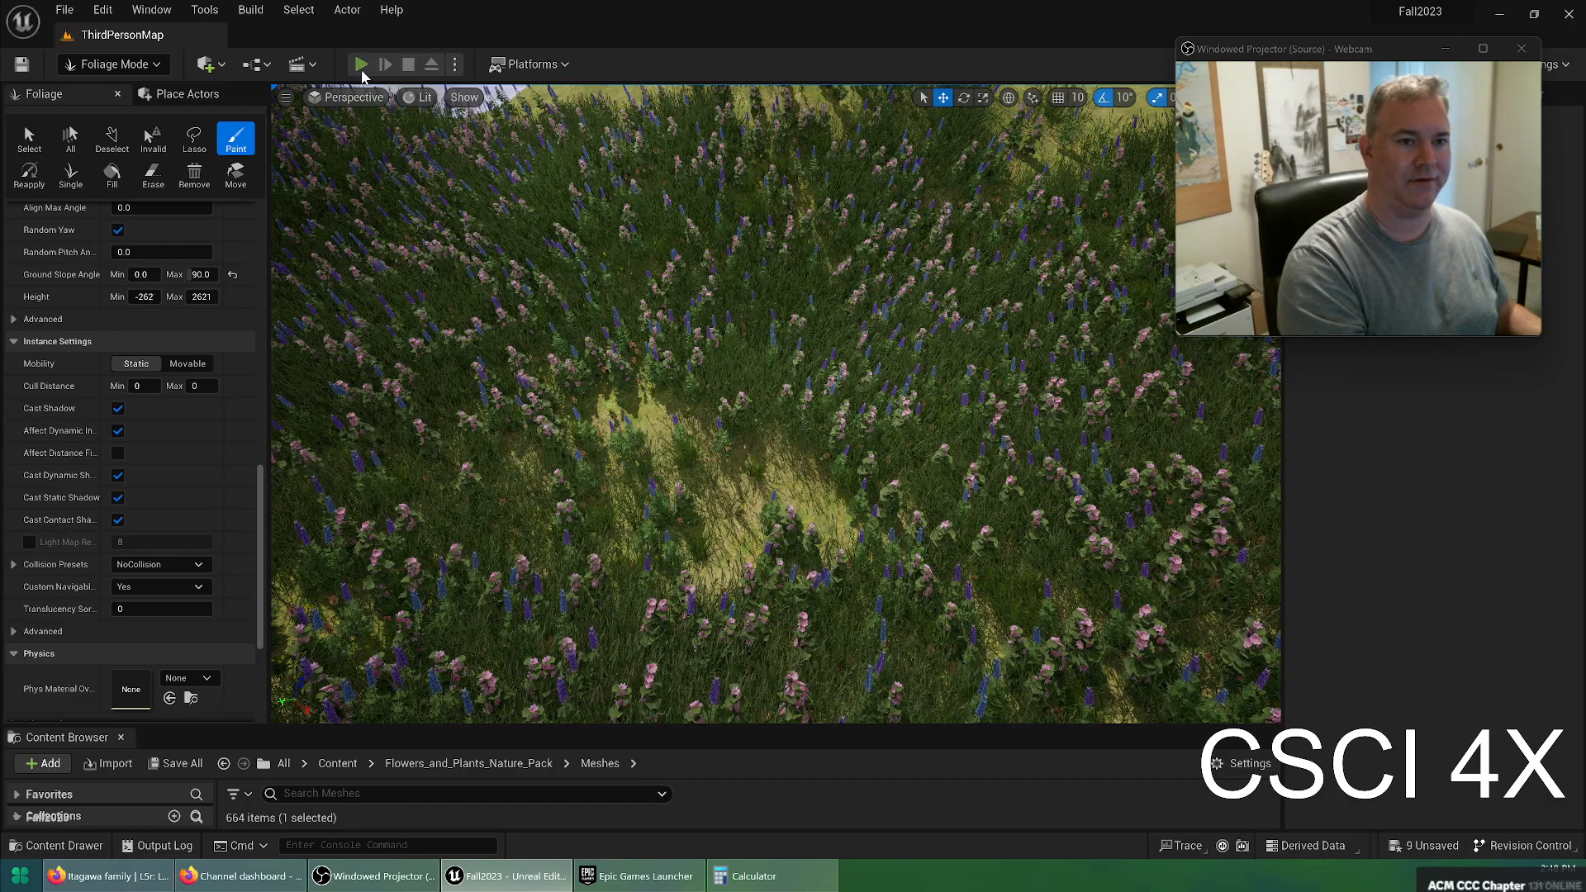
# Play the level and run the character off the platform through the painted flower fields to check them, then stop playing
pyautogui.hotkey('alt', 'p')
pyautogui.press('w')
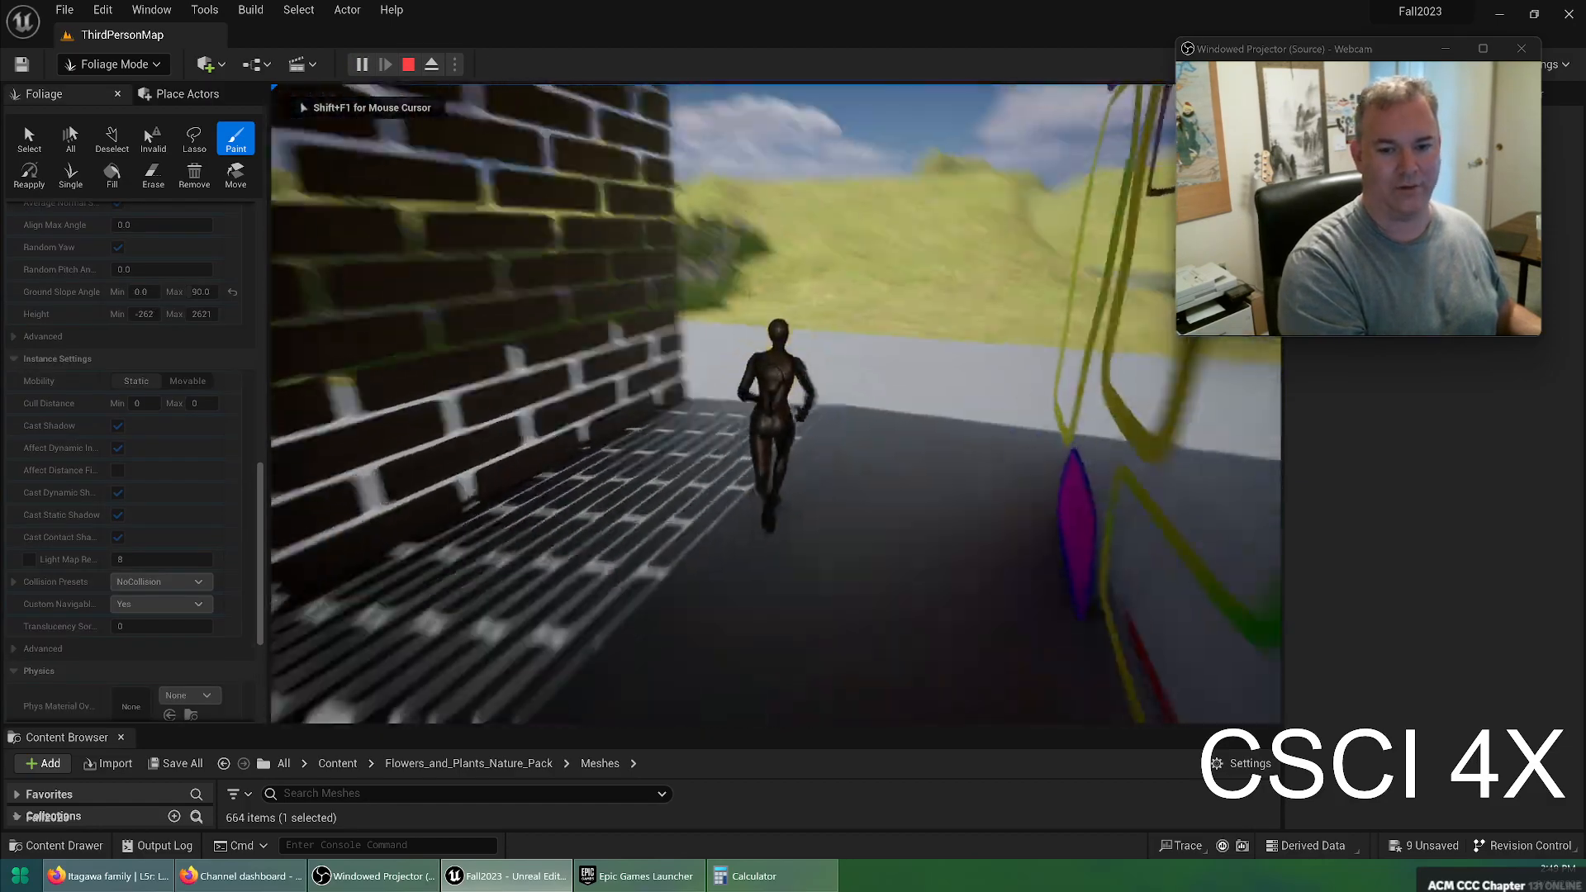
pyautogui.press('w')
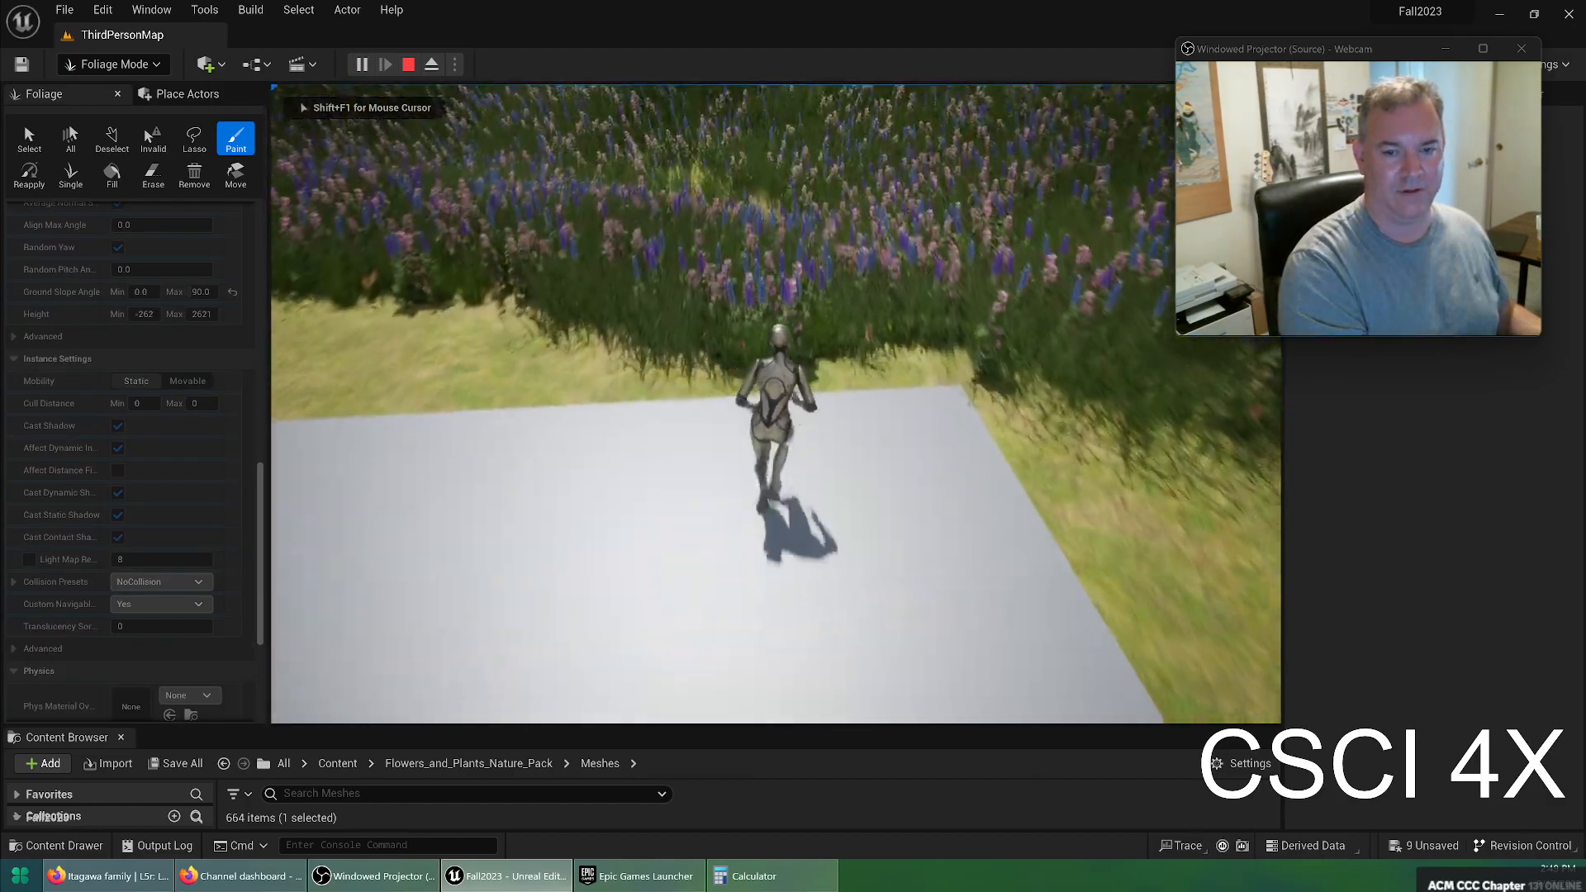
pyautogui.press('w')
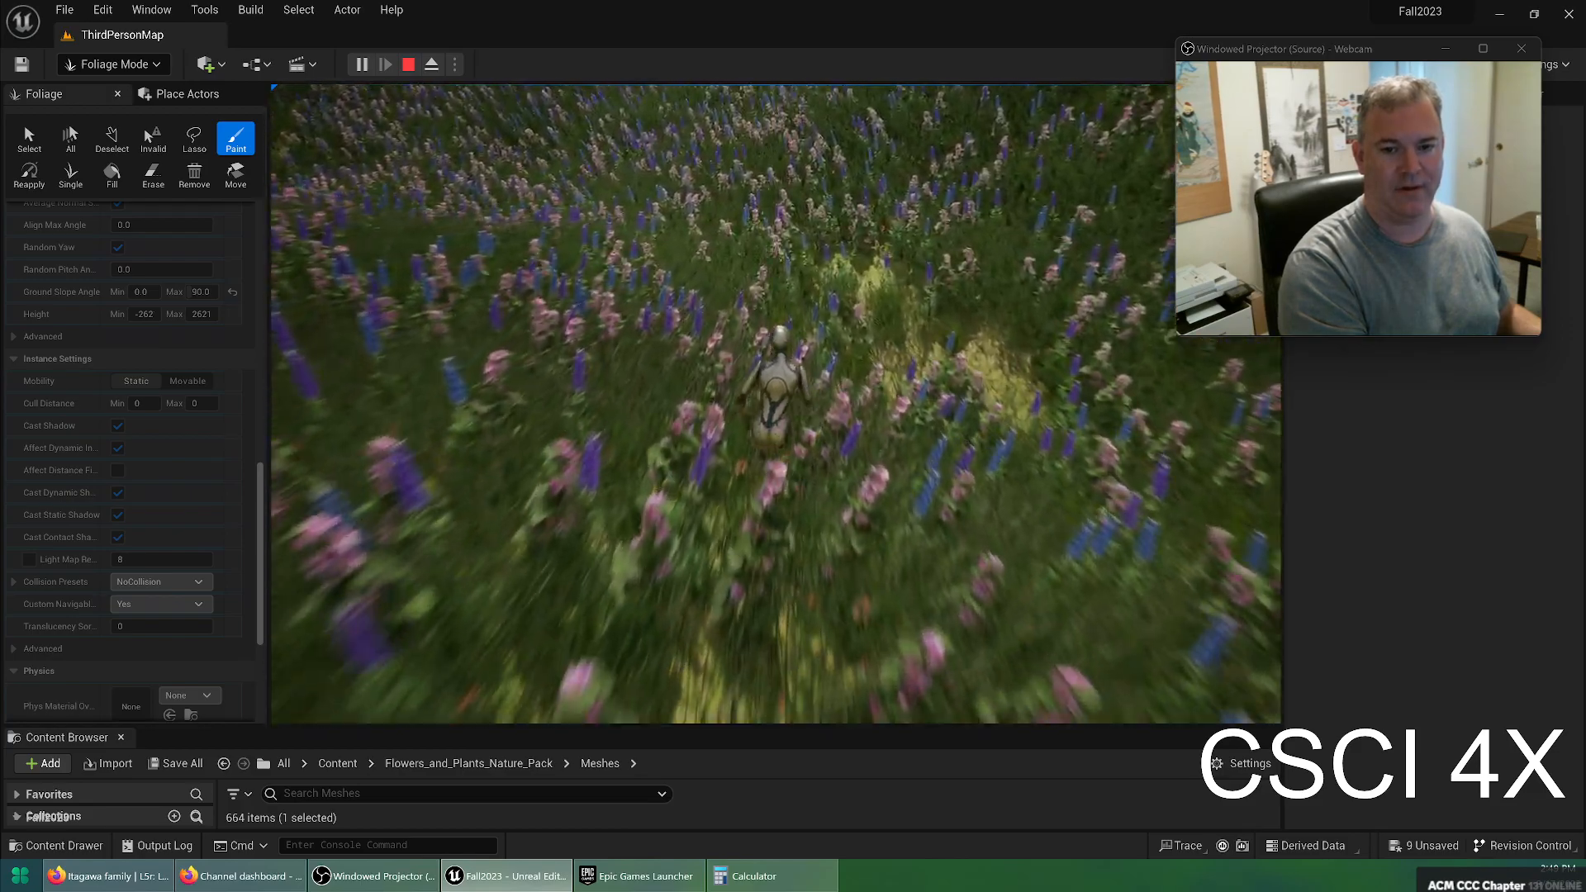
pyautogui.press('w')
pyautogui.press('w')
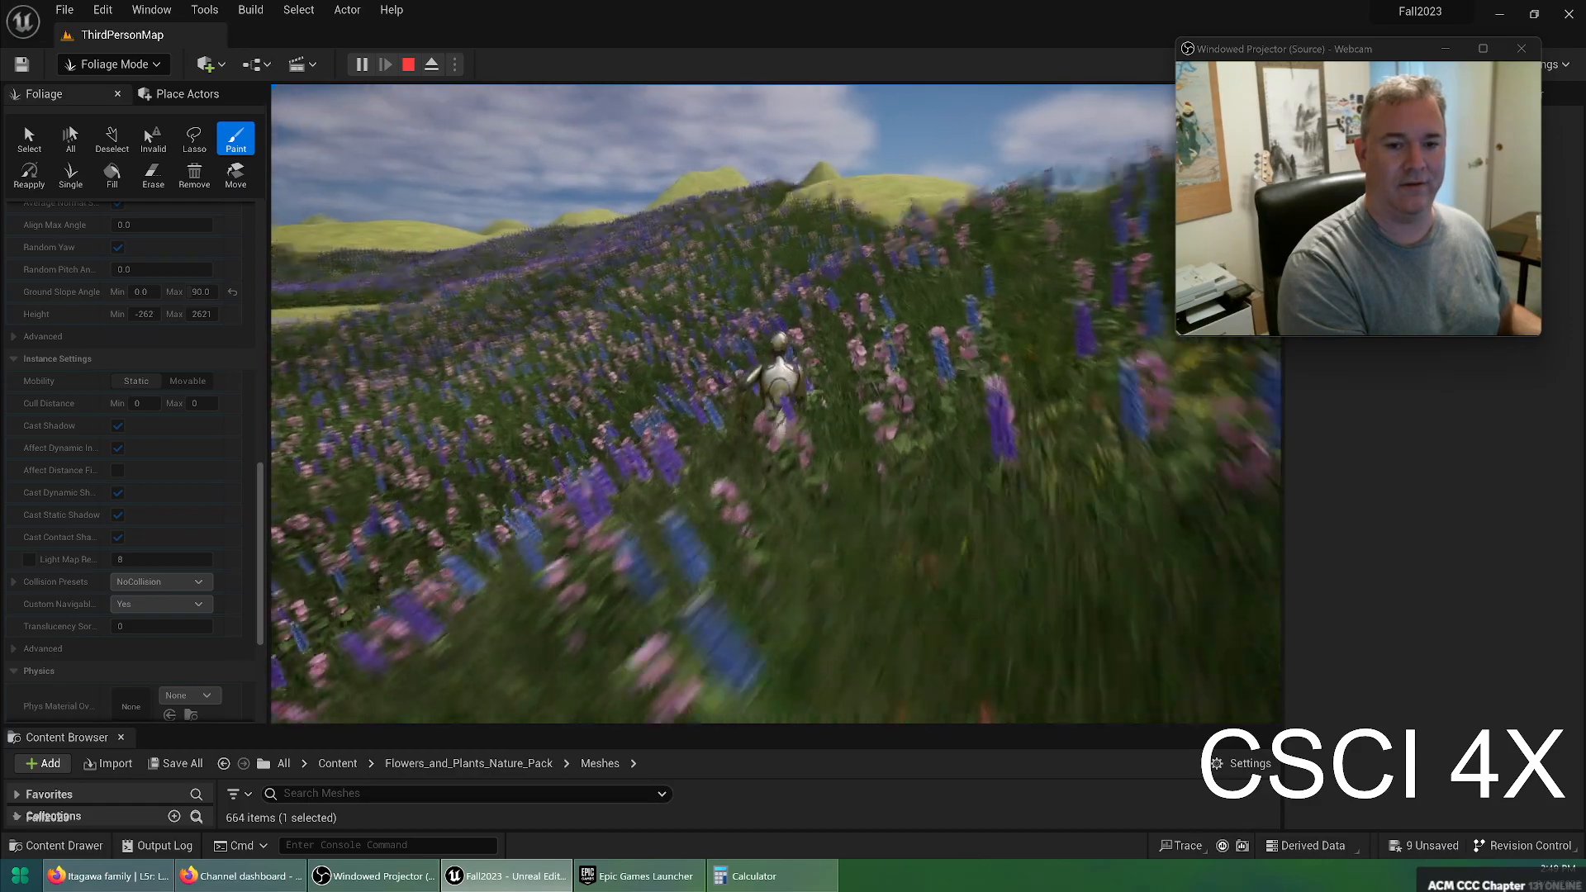
pyautogui.press('w')
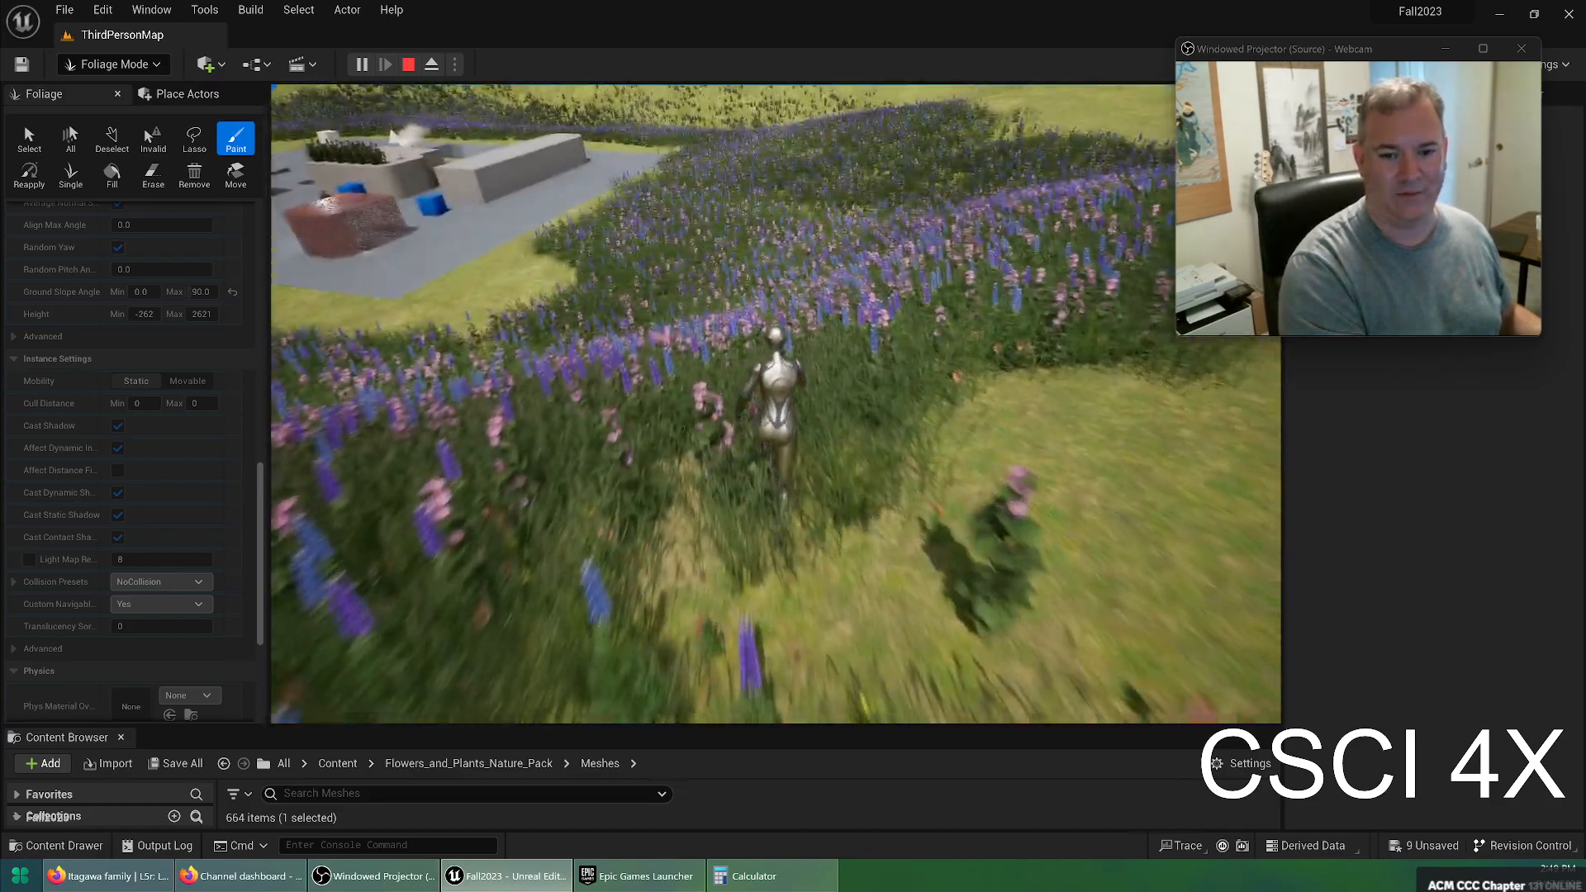
pyautogui.press('w')
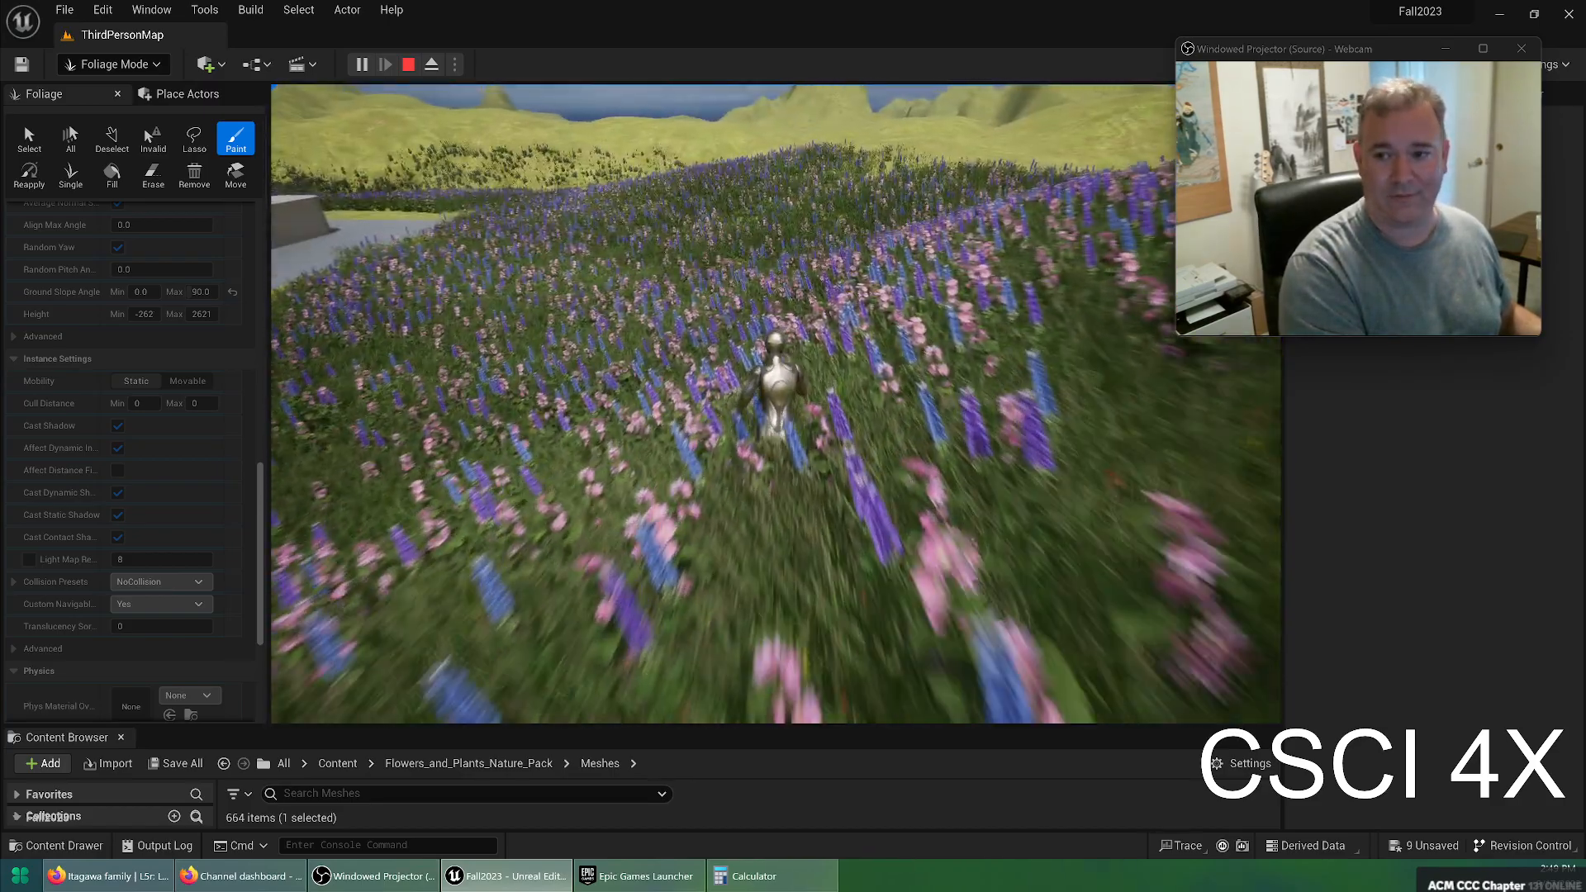
pyautogui.press('w')
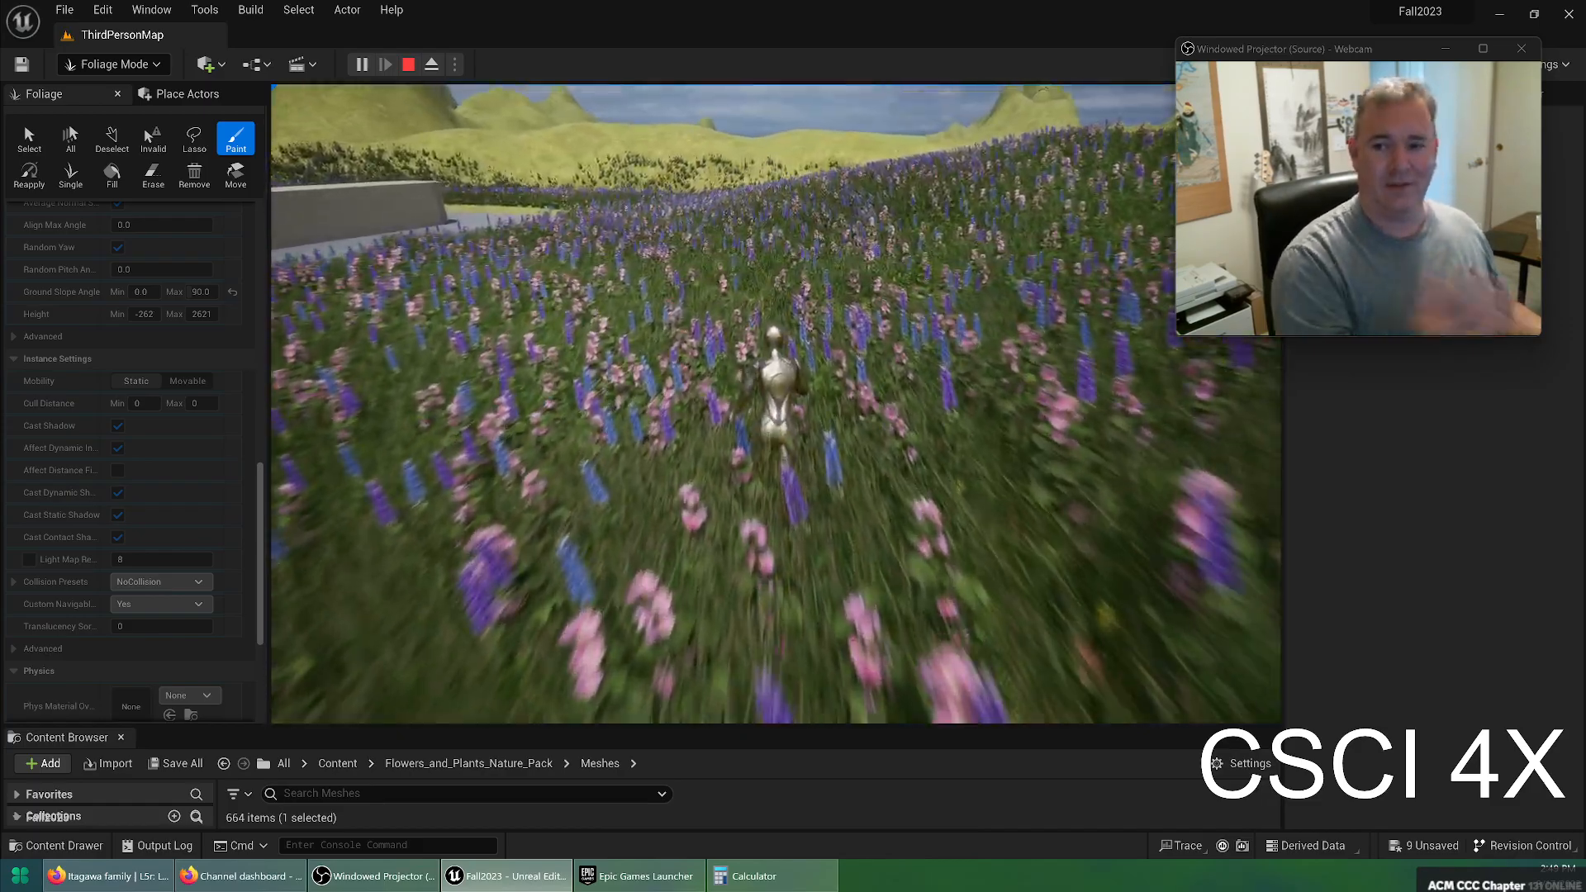
pyautogui.press('w')
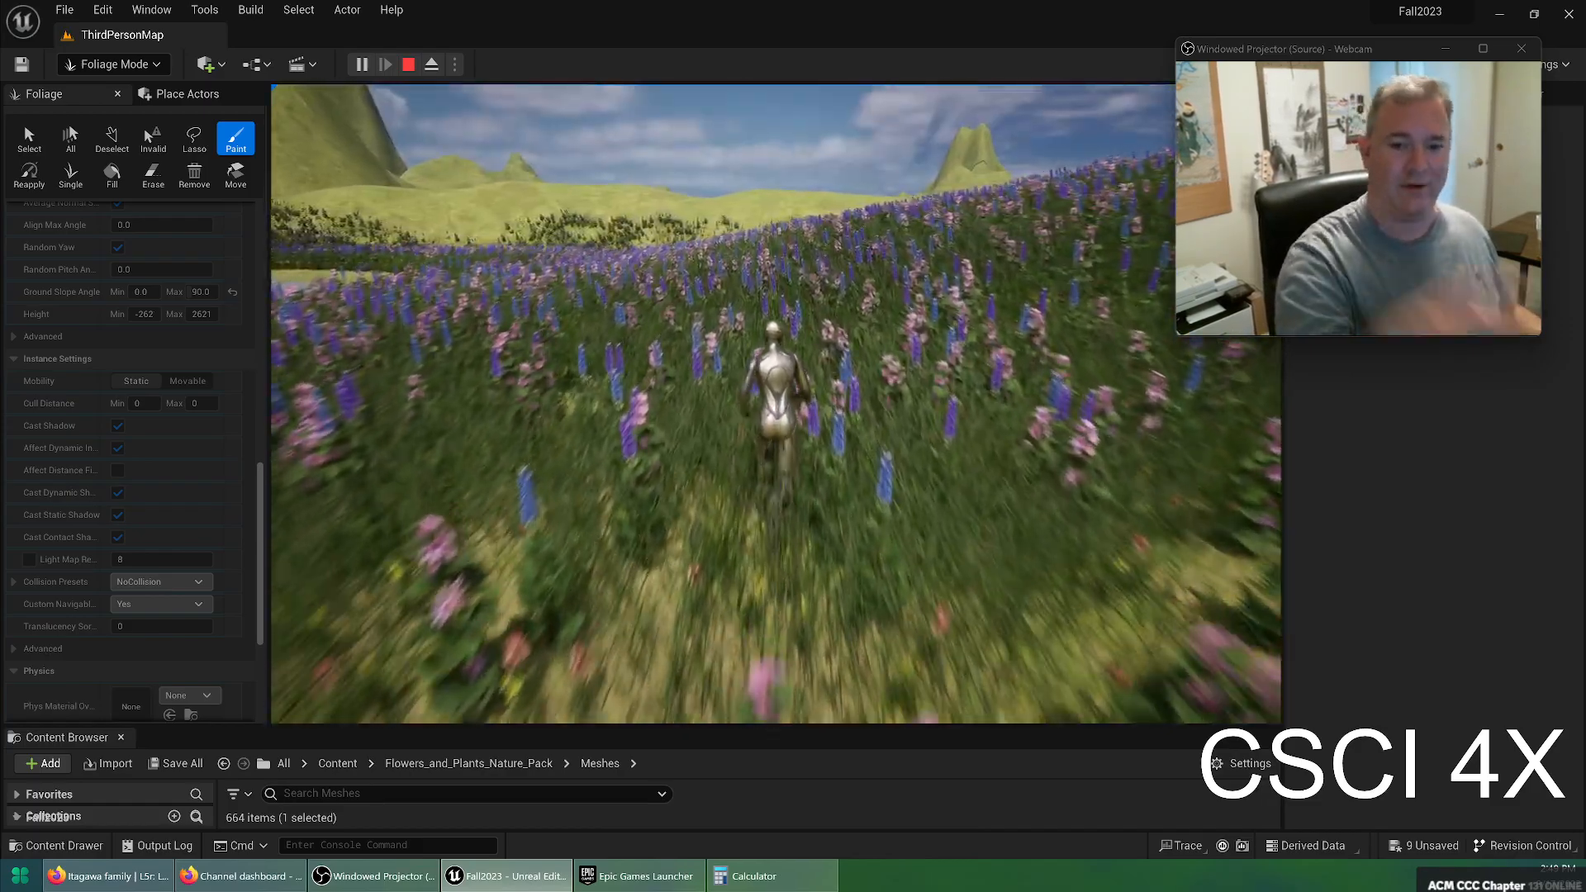
pyautogui.press('w')
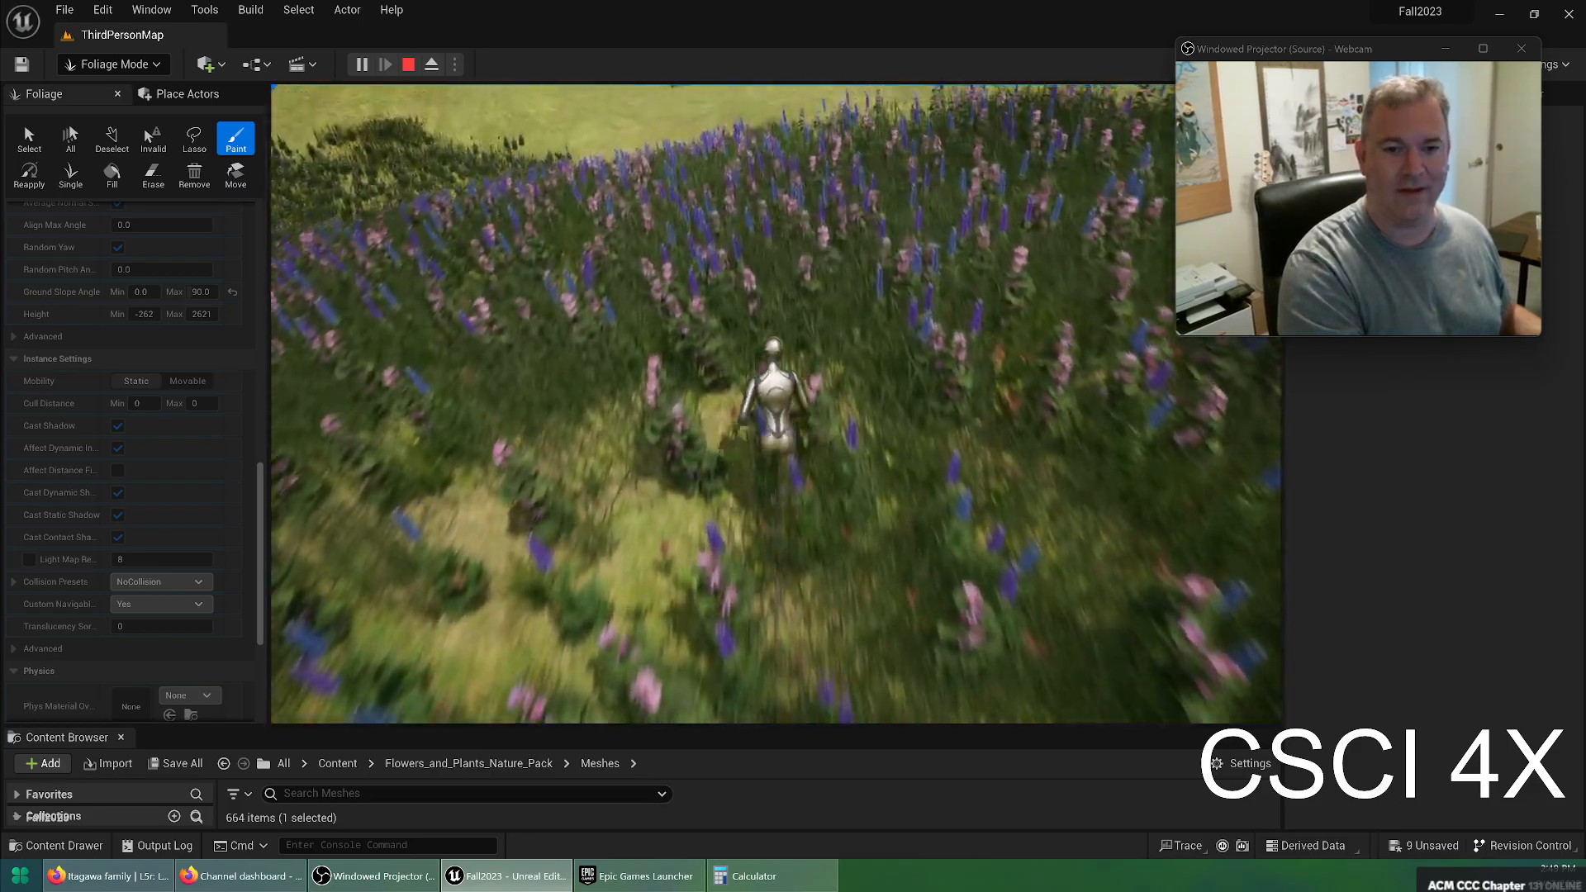
pyautogui.press('w')
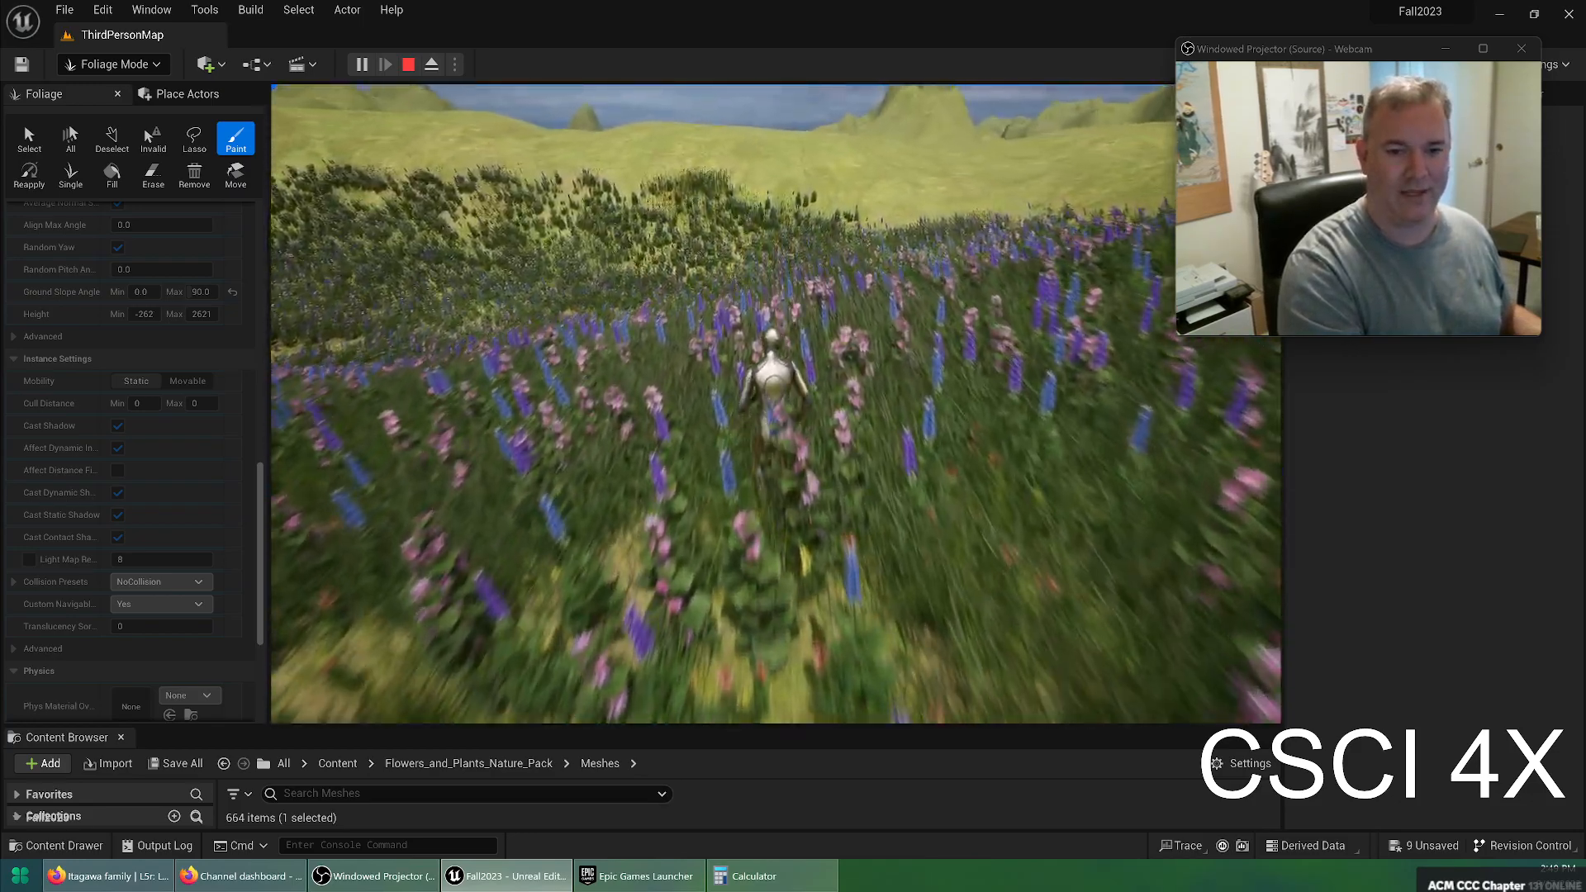
pyautogui.press('w')
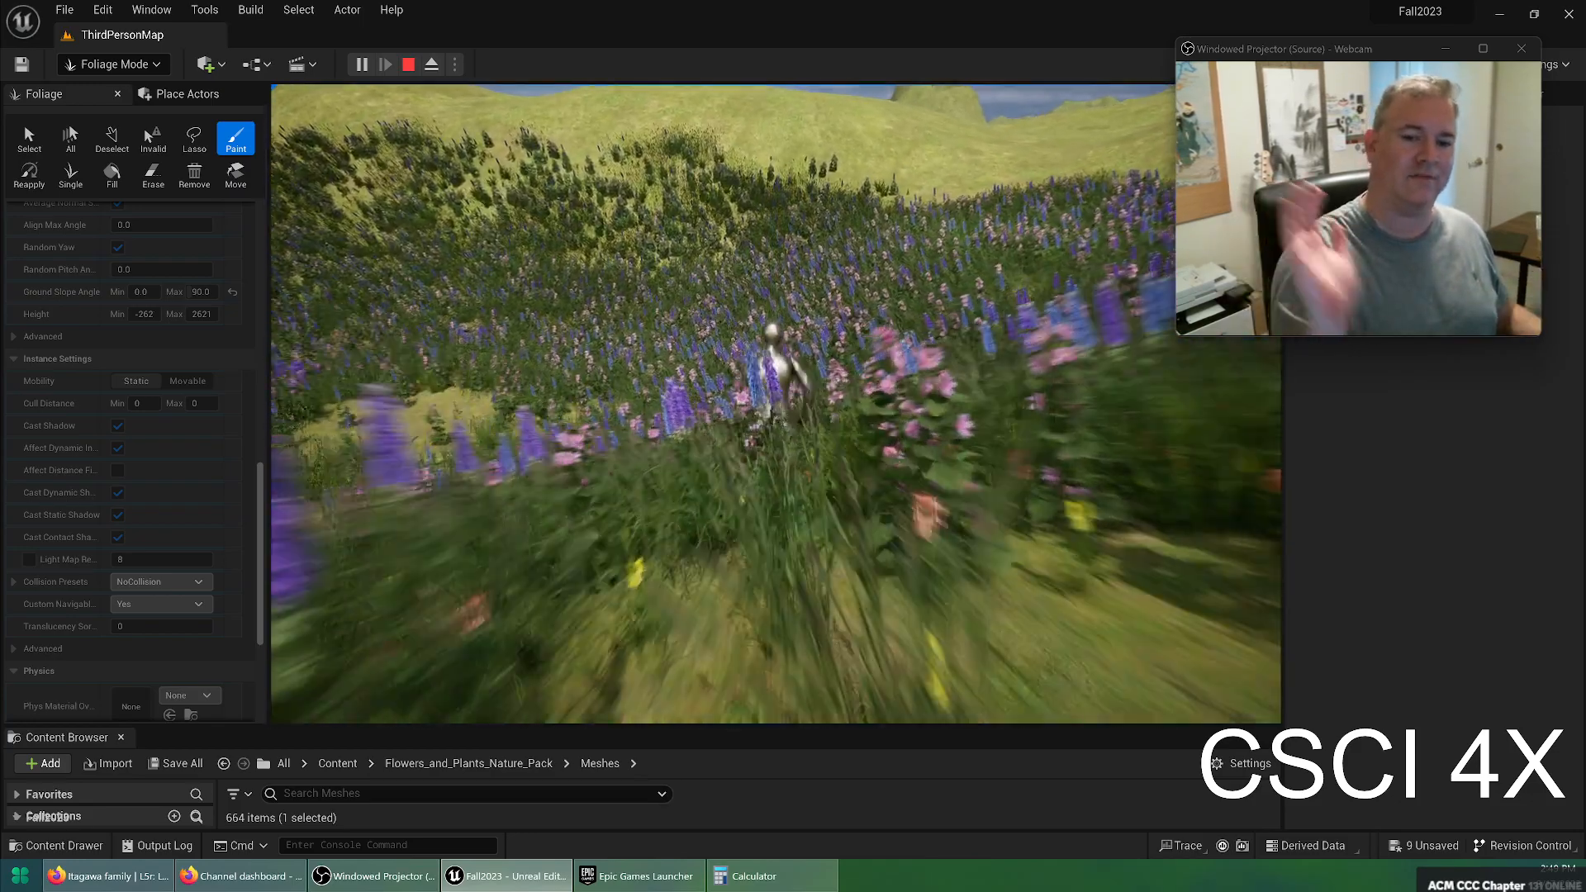
pyautogui.press('w')
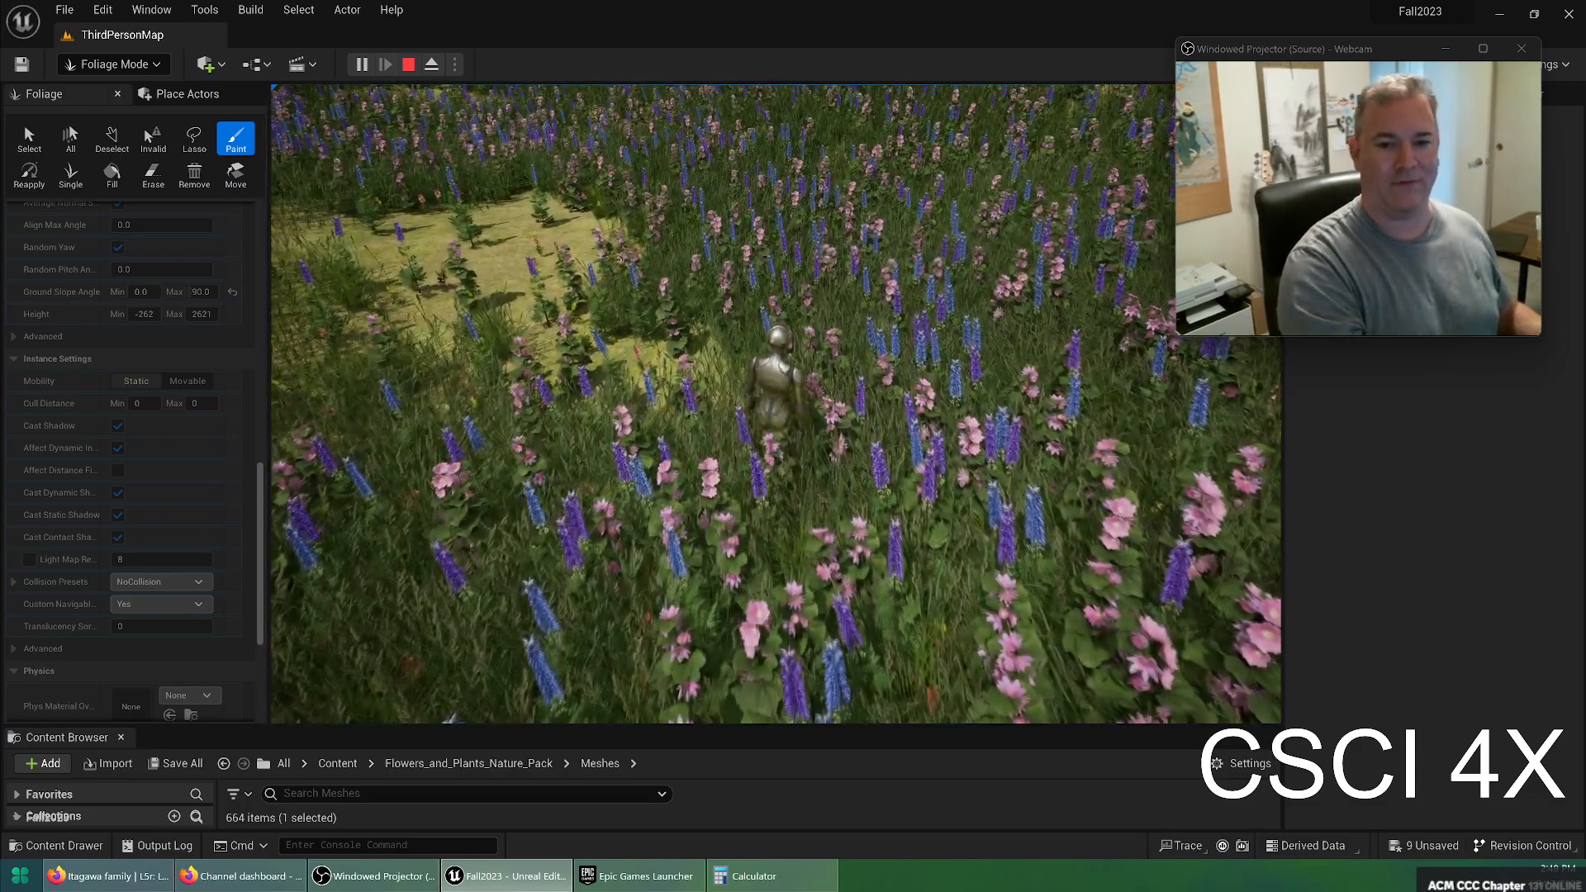
pyautogui.press('Escape')
# Set the painting density of the SM_AconitumNapellus_02 foliage type to 1000
pyautogui.scroll(15, 226, 503)
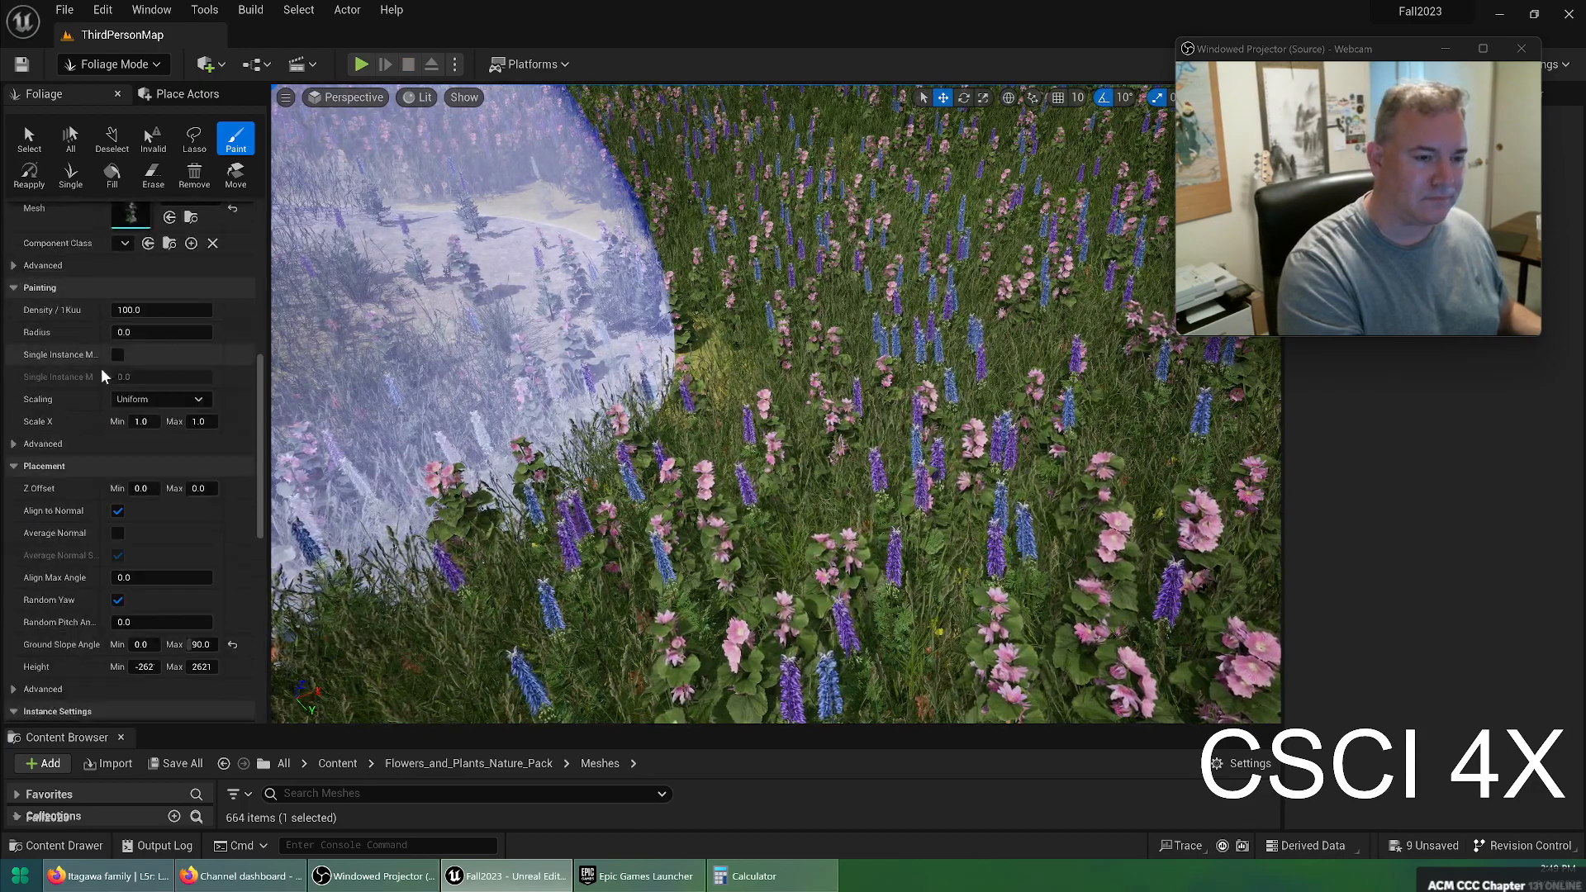
pyautogui.click(81, 235)
pyautogui.scroll(-2, 196, 507)
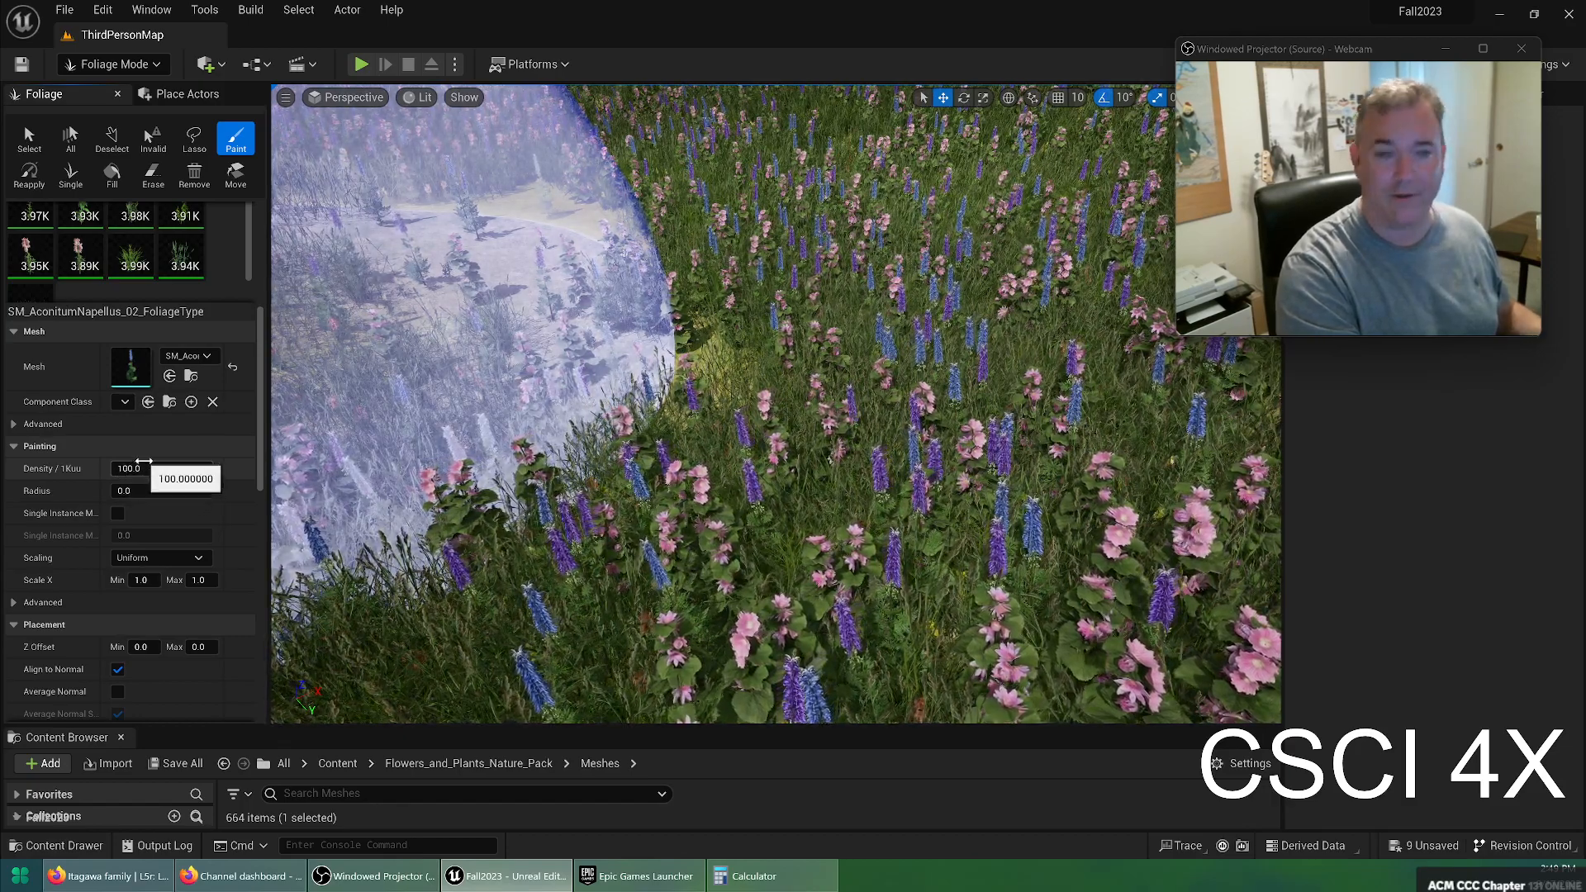
pyautogui.write('1000')
pyautogui.press('Return')
# Paint over the existing flower field to thicken it with the denser blue SM_AconitumNapellus_02 flowers
pyautogui.moveTo(653, 273)
pyautogui.mouseDown()
pyautogui.moveTo(983, 248)
pyautogui.moveTo(413, 91)
pyautogui.mouseUp()
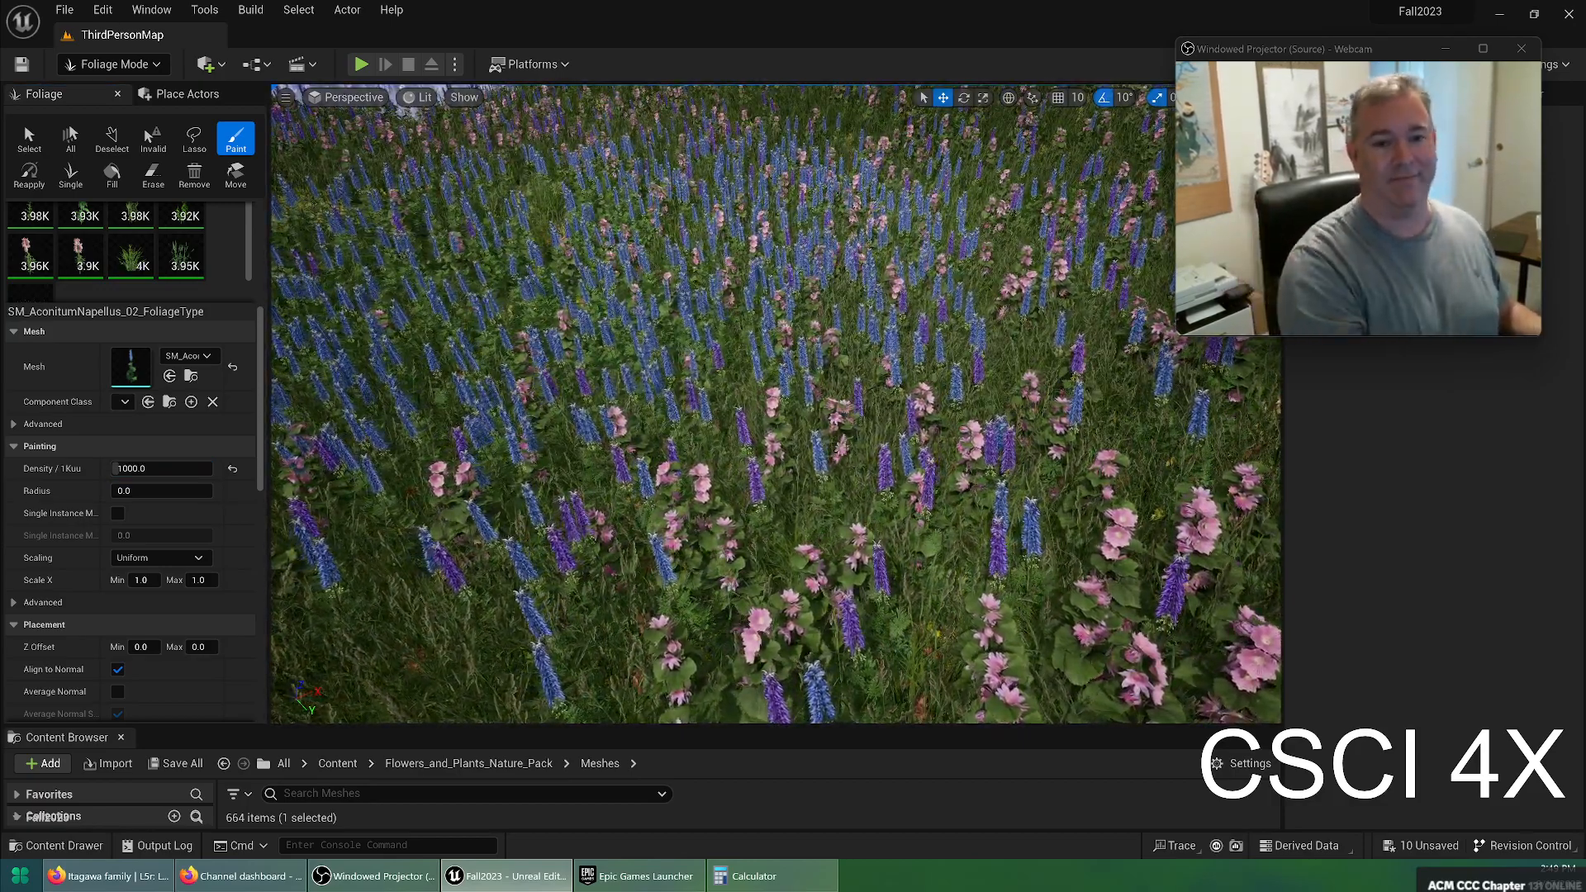
pyautogui.moveTo(499, 333); pyautogui.dragTo(330, 256, button='right')
pyautogui.moveTo(499, 333)
pyautogui.mouseDown()
pyautogui.moveTo(750, 203)
pyautogui.moveTo(921, 322)
pyautogui.moveTo(744, 432)
pyautogui.mouseUp()
pyautogui.moveTo(744, 431)
pyautogui.mouseDown(button='right')
pyautogui.moveTo(670, 331)
pyautogui.moveTo(791, 379)
pyautogui.mouseUp(button='right')
pyautogui.moveTo(792, 380)
pyautogui.mouseDown()
pyautogui.moveTo(795, 223)
pyautogui.moveTo(866, 236)
pyautogui.mouseUp()
pyautogui.moveTo(866, 236); pyautogui.dragTo(843, 198, button='right')
pyautogui.moveTo(939, 235)
pyautogui.mouseDown()
pyautogui.moveTo(821, 411)
pyautogui.moveTo(914, 432)
pyautogui.mouseUp()
pyautogui.moveTo(914, 432)
pyautogui.mouseDown(button='right')
pyautogui.moveTo(876, 388)
pyautogui.moveTo(860, 314)
pyautogui.moveTo(901, 461)
pyautogui.mouseUp(button='right')
pyautogui.moveTo(900, 461)
pyautogui.mouseDown()
pyautogui.moveTo(747, 426)
pyautogui.moveTo(617, 537)
pyautogui.moveTo(864, 309)
pyautogui.moveTo(806, 405)
pyautogui.mouseUp()
pyautogui.moveTo(805, 405); pyautogui.dragTo(885, 405, button='right')
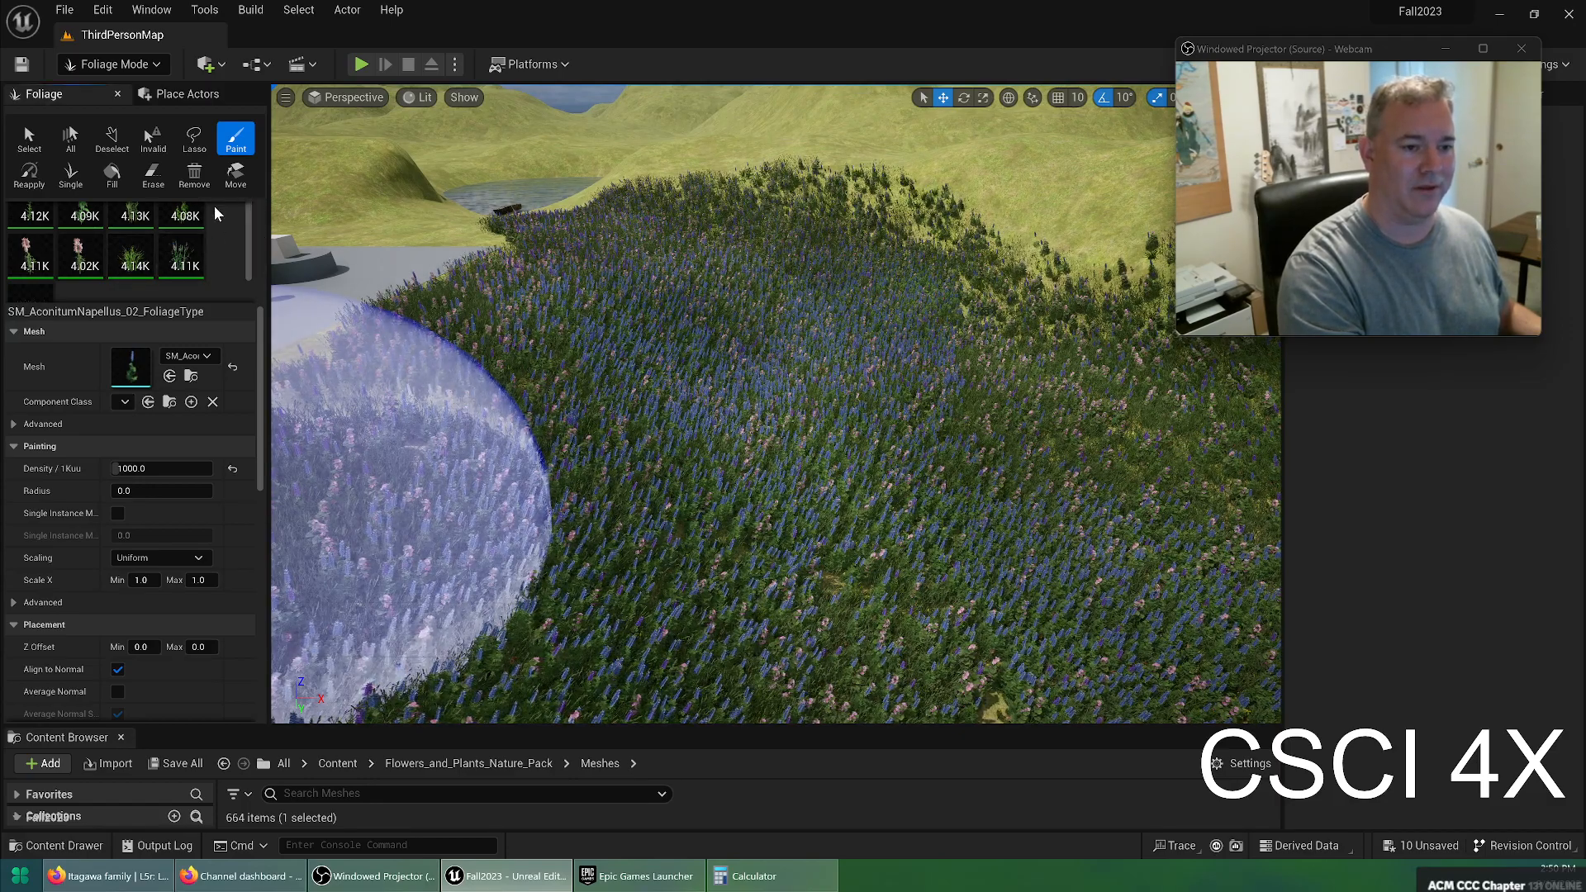
# Select the SM_Antirrhinum_03 foliage type and set its painting density to 1
pyautogui.click(184, 215)
pyautogui.moveTo(726, 428)
pyautogui.mouseDown(button='right')
pyautogui.moveTo(925, 495)
pyautogui.moveTo(992, 500)
pyautogui.moveTo(992, 260)
pyautogui.mouseUp(button='right')
pyautogui.click(176, 494)
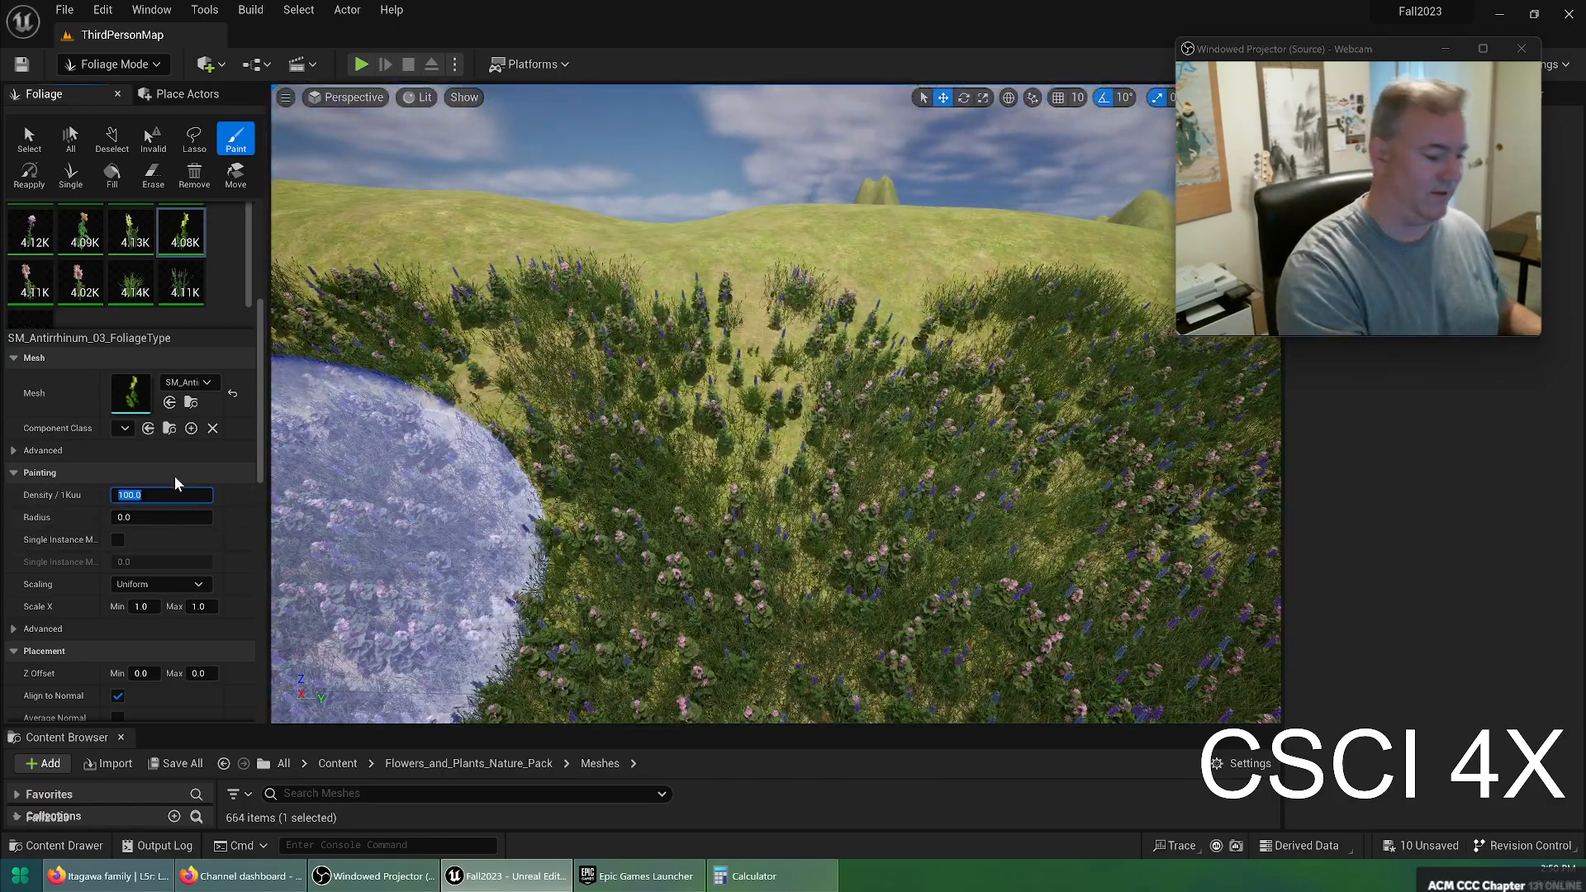
pyautogui.write('1')
pyautogui.press('Return')
# Paint a test patch of the foliage mix on open grass, look at it closely, then undo the patch
pyautogui.moveTo(613, 209); pyautogui.dragTo(859, 207, button='right')
pyautogui.moveTo(612, 209); pyautogui.dragTo(451, 359)
pyautogui.moveTo(469, 418)
pyautogui.mouseDown(button='right')
pyautogui.moveTo(364, 371)
pyautogui.moveTo(363, 339)
pyautogui.moveTo(273, 364)
pyautogui.mouseUp(button='right')
pyautogui.press('w')
pyautogui.press('w')
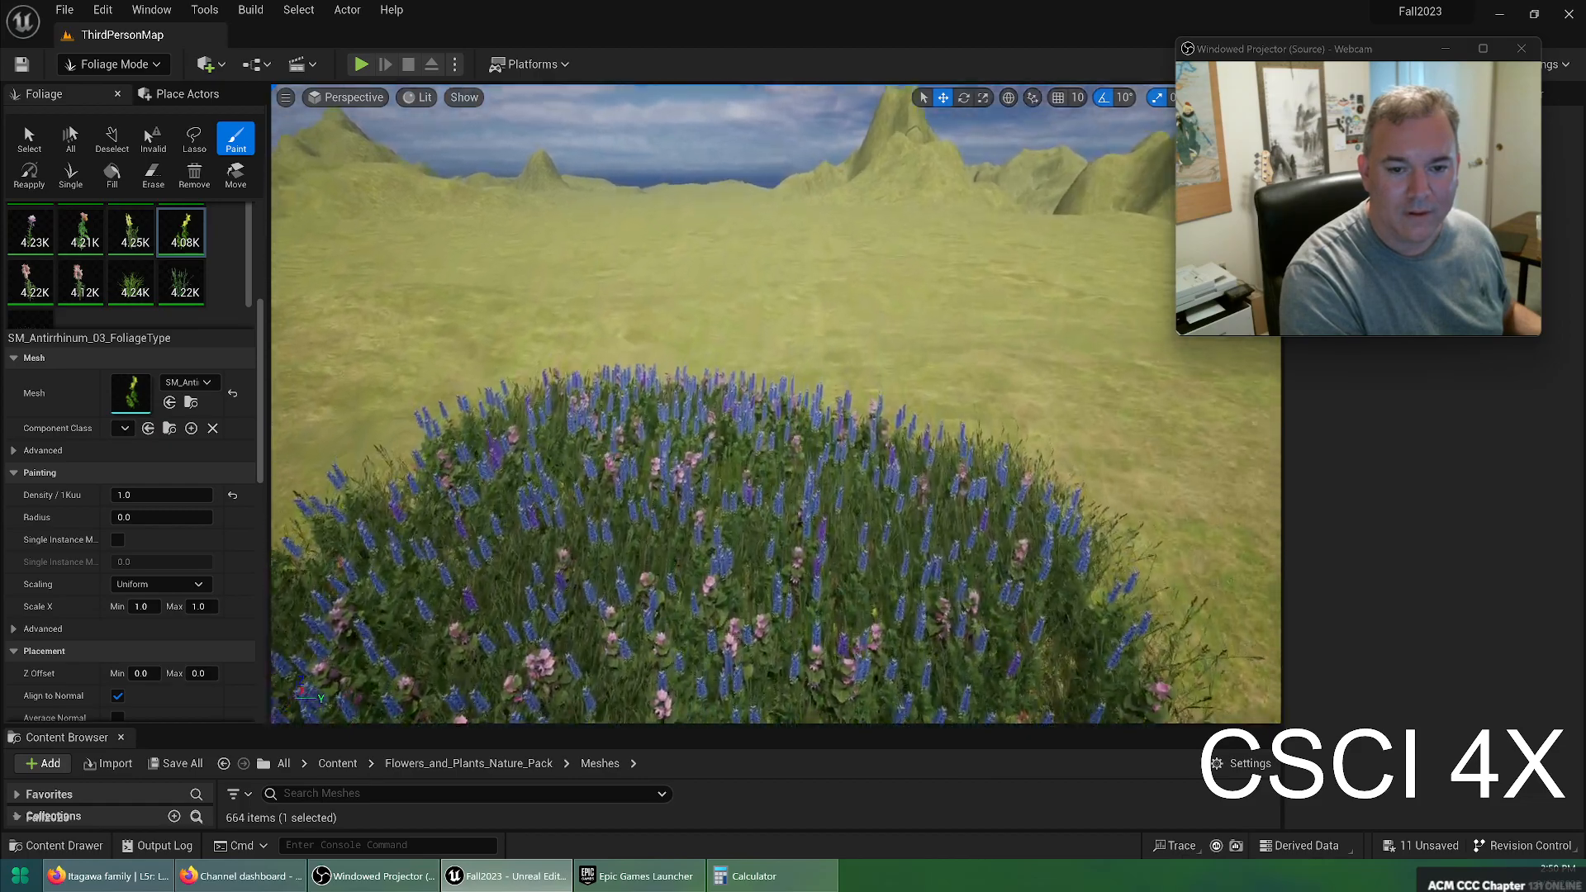
pyautogui.hotkey('ctrl', 'z')
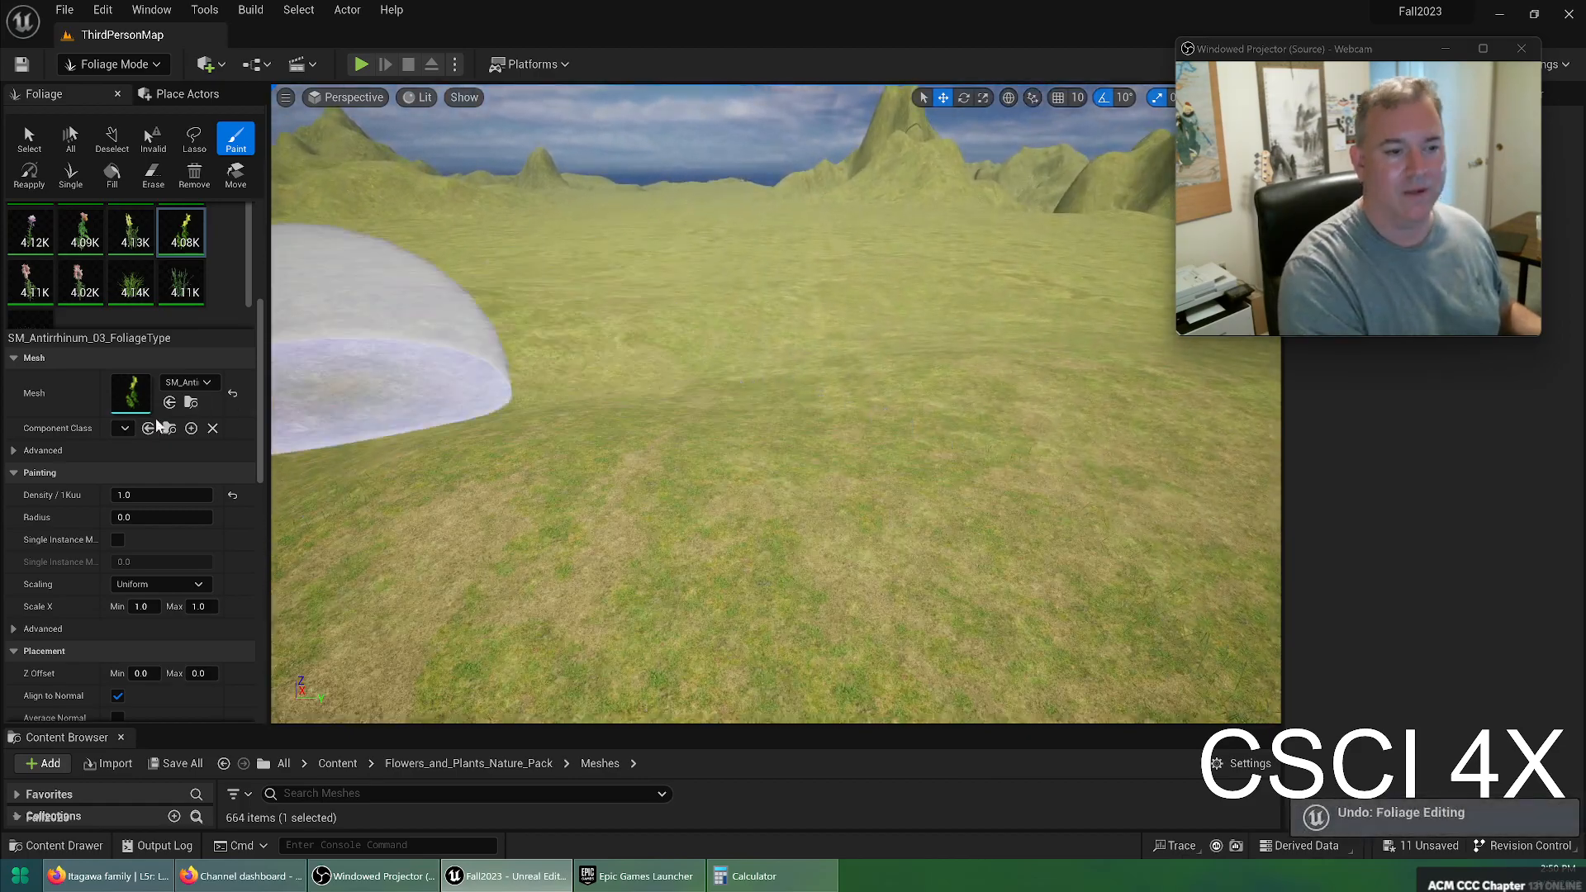
# Reset the SM_Antirrhinum_03 painting density to its default of 100 and turn off Align to Normal
pyautogui.click(234, 496)
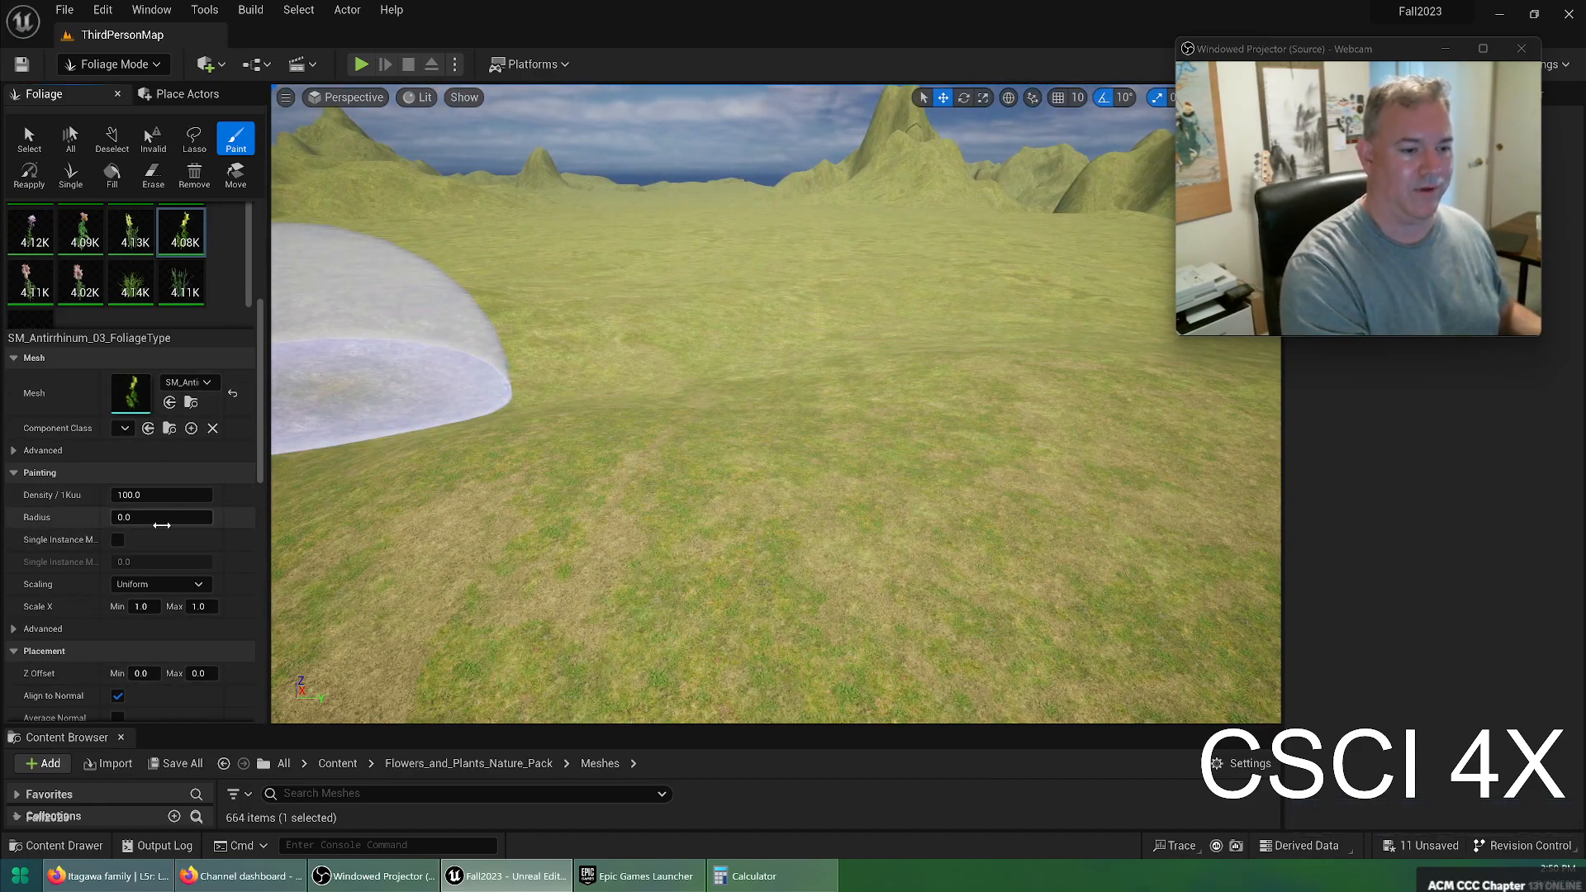
pyautogui.scroll(-2, 207, 606)
pyautogui.scroll(-4, 207, 606)
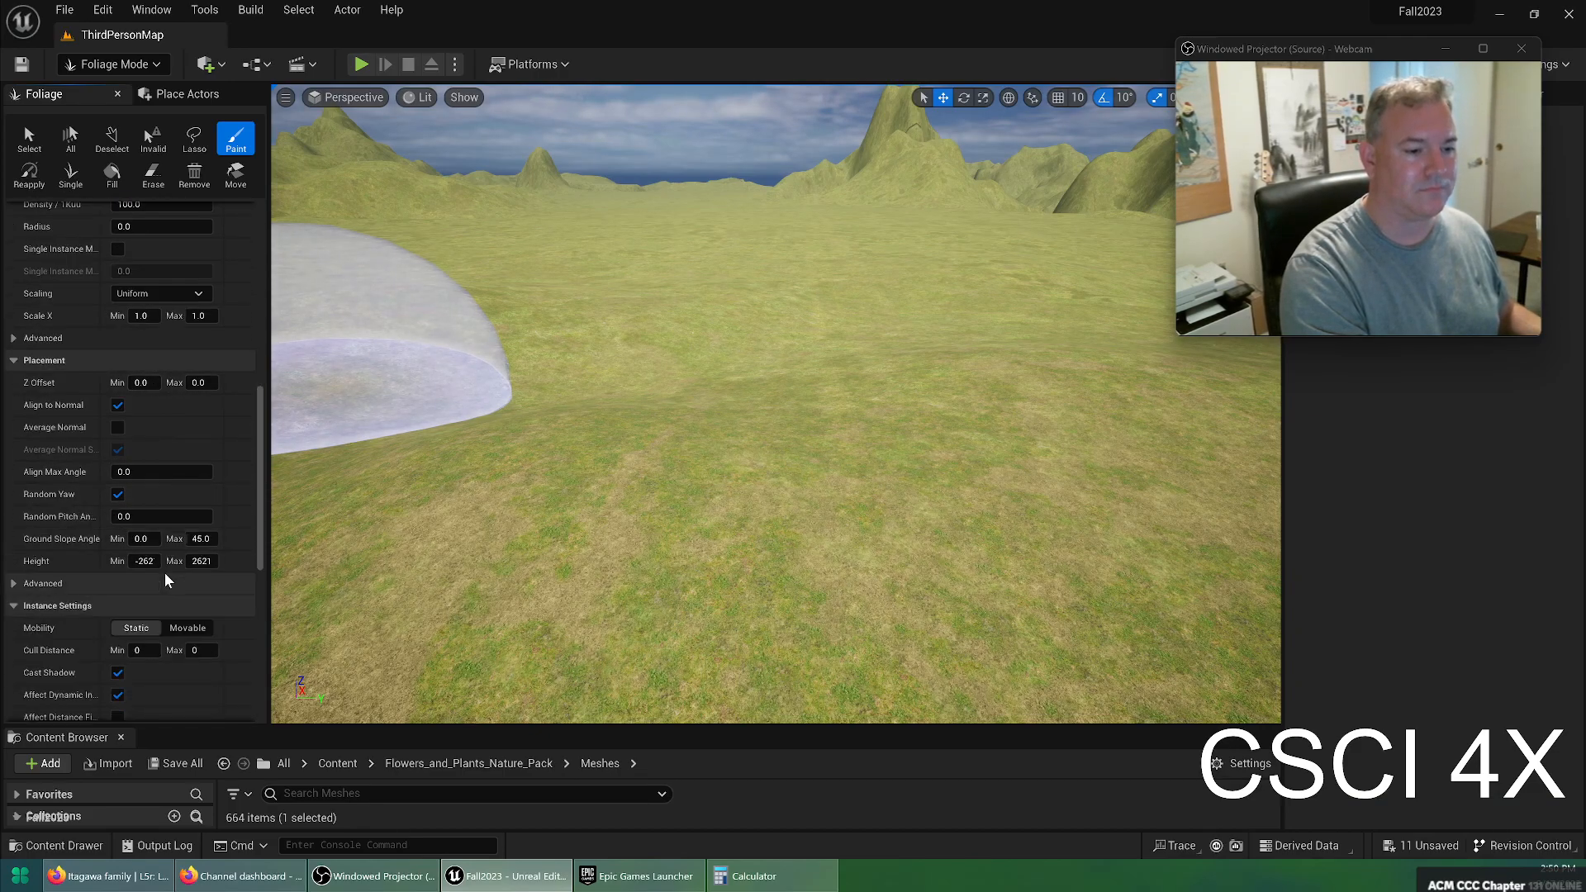
pyautogui.click(117, 406)
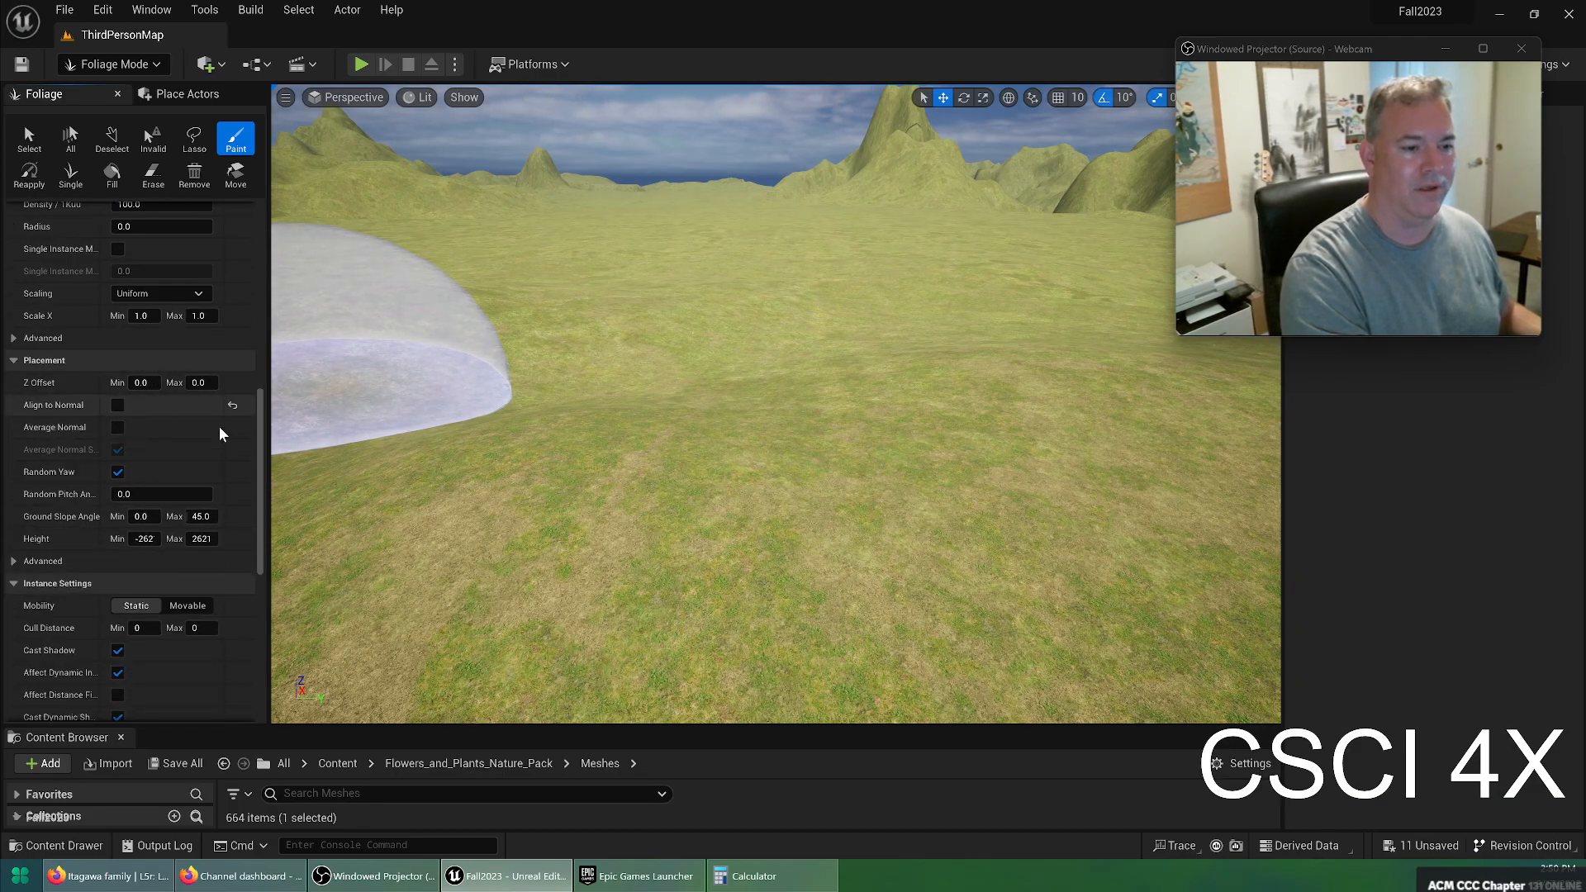
# Paint a test patch with Align to Normal off for SM_Antirrhinum_03, inspect it up close, then undo it
pyautogui.moveTo(693, 258); pyautogui.dragTo(692, 258, button='right')
pyautogui.moveTo(665, 312); pyautogui.dragTo(665, 313, button='right')
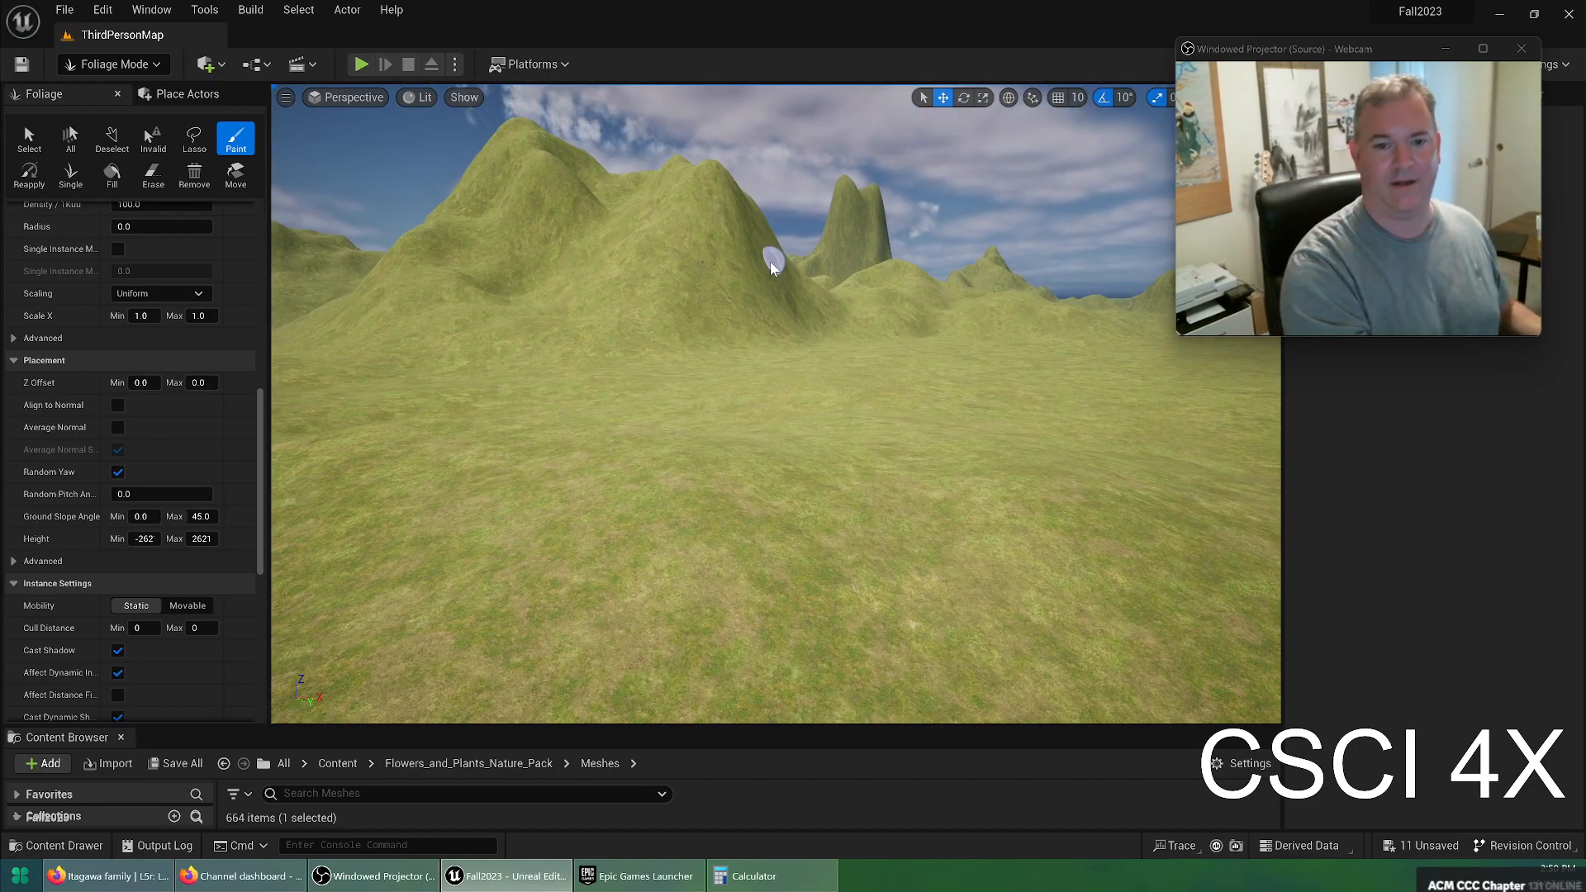
pyautogui.moveTo(770, 269); pyautogui.dragTo(770, 269, button='right')
pyautogui.moveTo(694, 372); pyautogui.dragTo(526, 389)
pyautogui.moveTo(526, 389); pyautogui.dragTo(525, 389, button='right')
pyautogui.moveTo(1014, 389); pyautogui.dragTo(1014, 389, button='right')
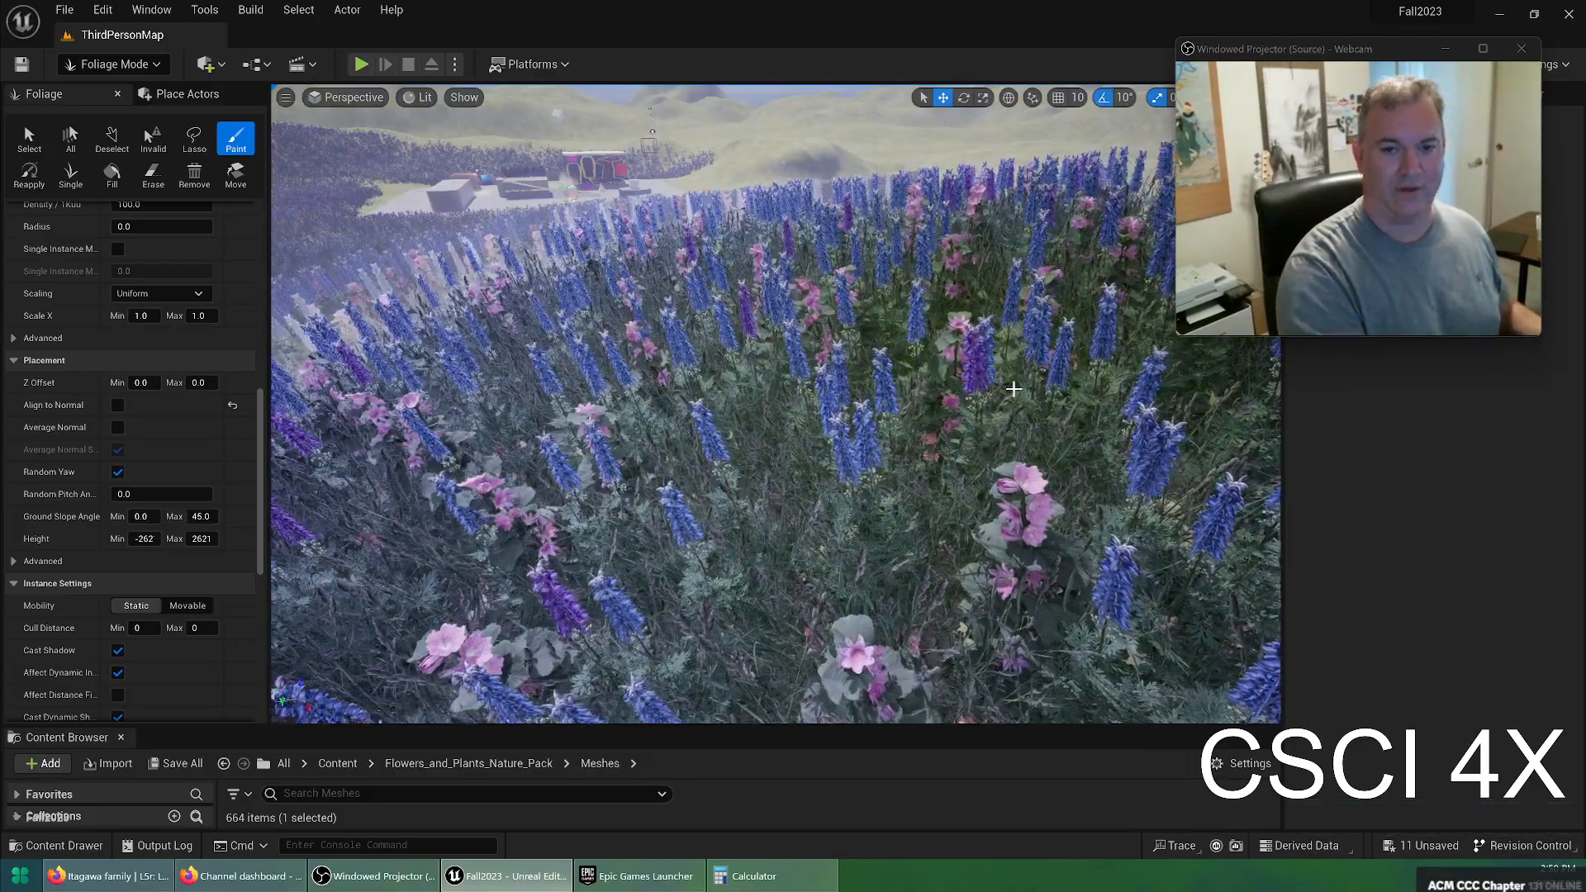
pyautogui.hotkey('ctrl', 'z')
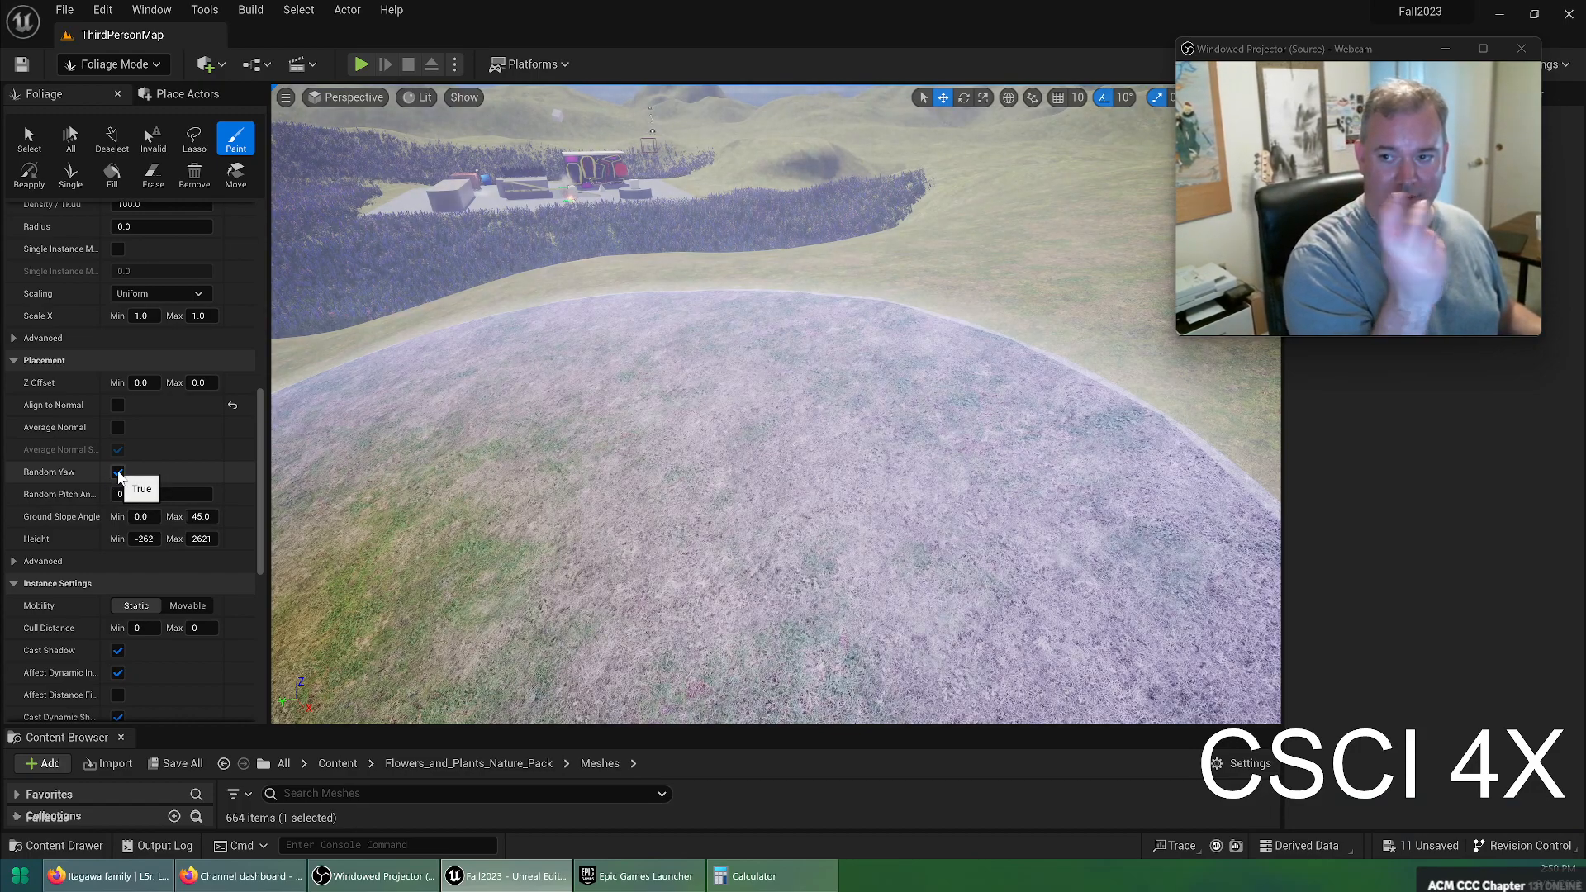
# Set the SM_Antirrhinum_03 Scale X range to min 0.1 and max 10, and its painting density to 1000
pyautogui.scroll(3, 142, 441)
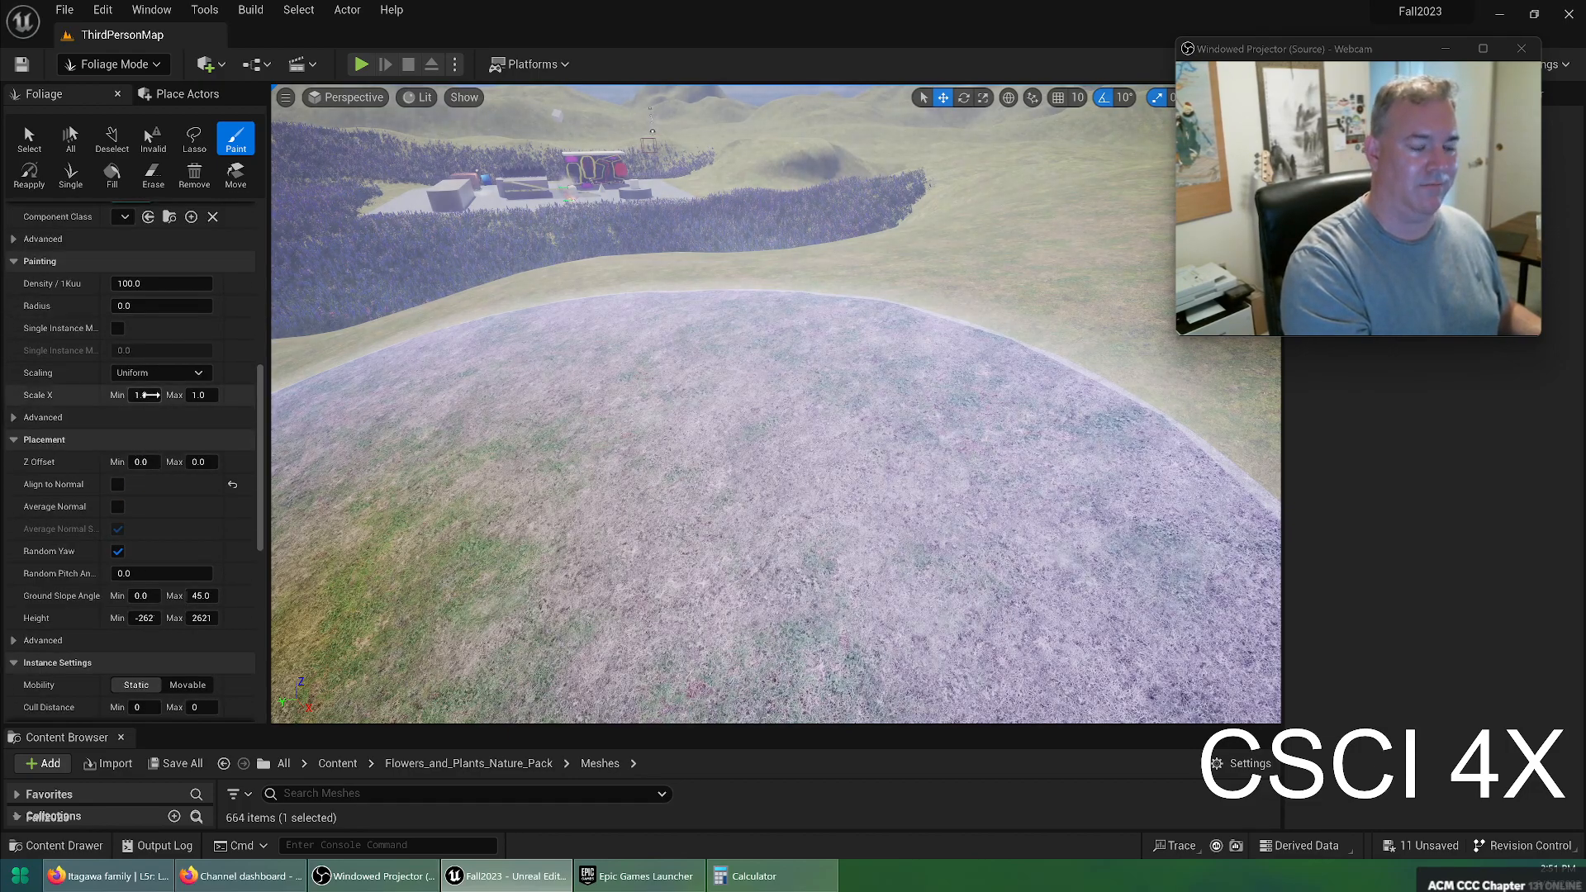
pyautogui.write('0.1')
pyautogui.press('Tab')
pyautogui.write('10')
pyautogui.press('Return')
pyautogui.scroll(4, 182, 417)
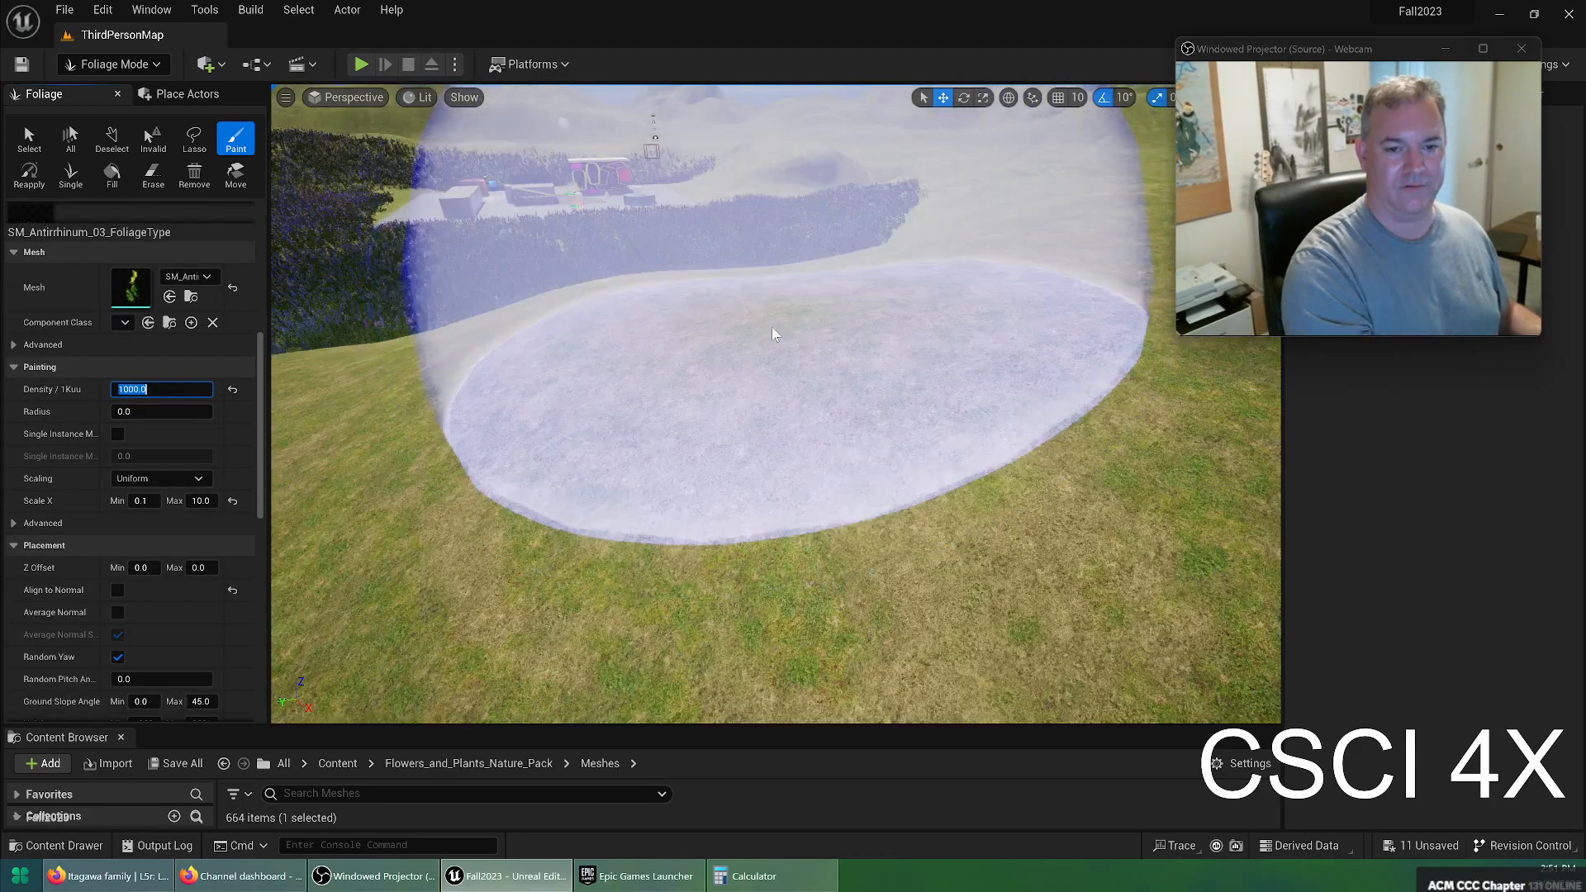
# Paint test patches of the dense, widely scaled SM_Antirrhinum_03 flowers on the open grass
pyautogui.moveTo(771, 333)
pyautogui.mouseDown(button='right')
pyautogui.moveTo(913, 277)
pyautogui.moveTo(1149, 277)
pyautogui.mouseUp(button='right')
pyautogui.click(726, 355)
pyautogui.press('w')
pyautogui.moveTo(727, 356)
pyautogui.mouseDown(button='right')
pyautogui.moveTo(694, 364)
pyautogui.moveTo(893, 356)
pyautogui.moveTo(703, 355)
pyautogui.moveTo(727, 347)
pyautogui.moveTo(744, 430)
pyautogui.moveTo(777, 463)
pyautogui.moveTo(901, 463)
pyautogui.moveTo(950, 496)
pyautogui.mouseUp(button='right')
pyautogui.press('s')
pyautogui.moveTo(731, 397)
pyautogui.mouseDown()
pyautogui.moveTo(733, 374)
pyautogui.moveTo(851, 483)
pyautogui.moveTo(640, 597)
pyautogui.mouseUp()
# Look closely at the oversized yellow flower patches, then undo the painted patches
pyautogui.moveTo(640, 597)
pyautogui.mouseDown(button='right')
pyautogui.moveTo(620, 653)
pyautogui.moveTo(611, 640)
pyautogui.moveTo(686, 648)
pyautogui.moveTo(645, 690)
pyautogui.moveTo(632, 648)
pyautogui.moveTo(545, 628)
pyautogui.moveTo(793, 578)
pyautogui.moveTo(882, 541)
pyautogui.mouseUp(button='right')
pyautogui.press('w')
pyautogui.press('w')
pyautogui.press('w')
pyautogui.press('s')
pyautogui.press('a')
pyautogui.hotkey('ctrl', 'z')
pyautogui.hotkey('ctrl', 'z')
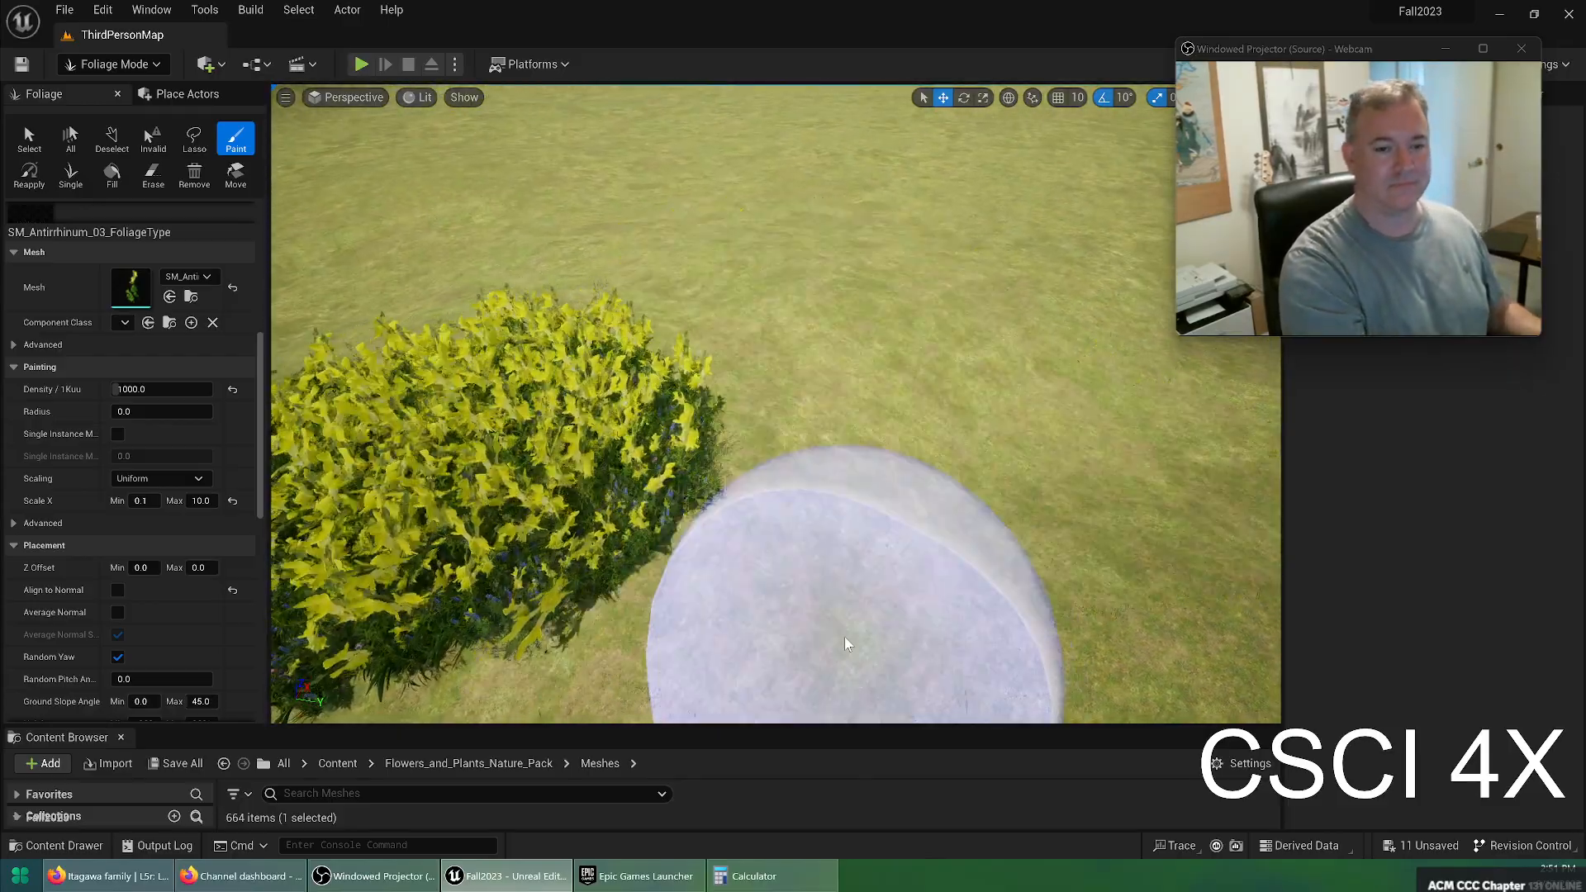
# Set the SM_Antirrhinum_03 Scale X range to min 0.8 and max 1.2
pyautogui.moveTo(832, 637); pyautogui.dragTo(777, 573, button='right')
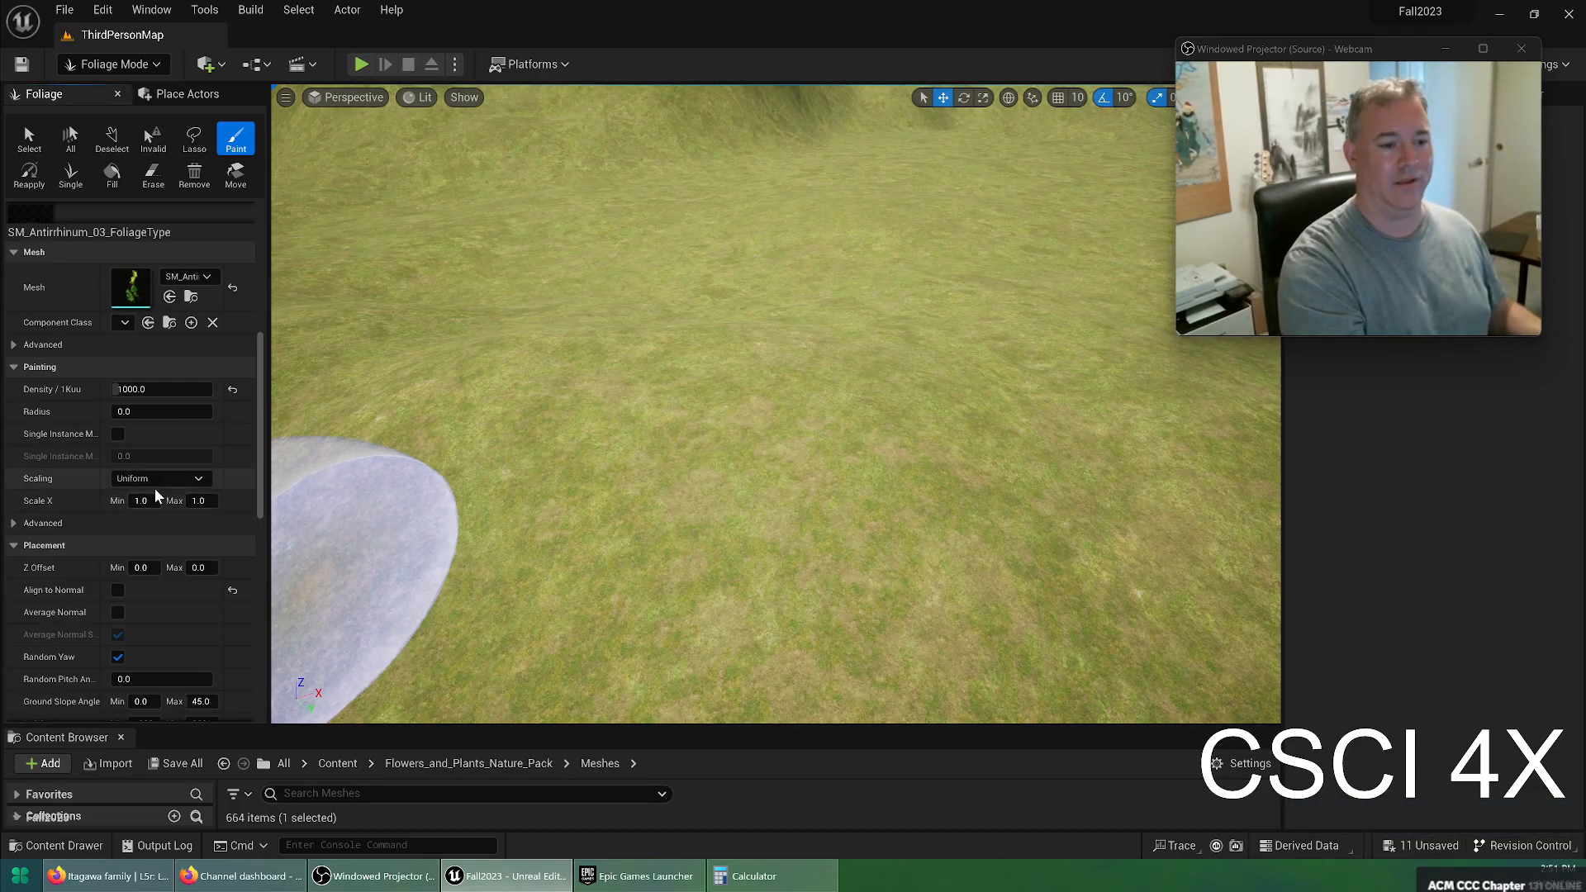
pyautogui.write('0.8')
pyautogui.press('Tab')
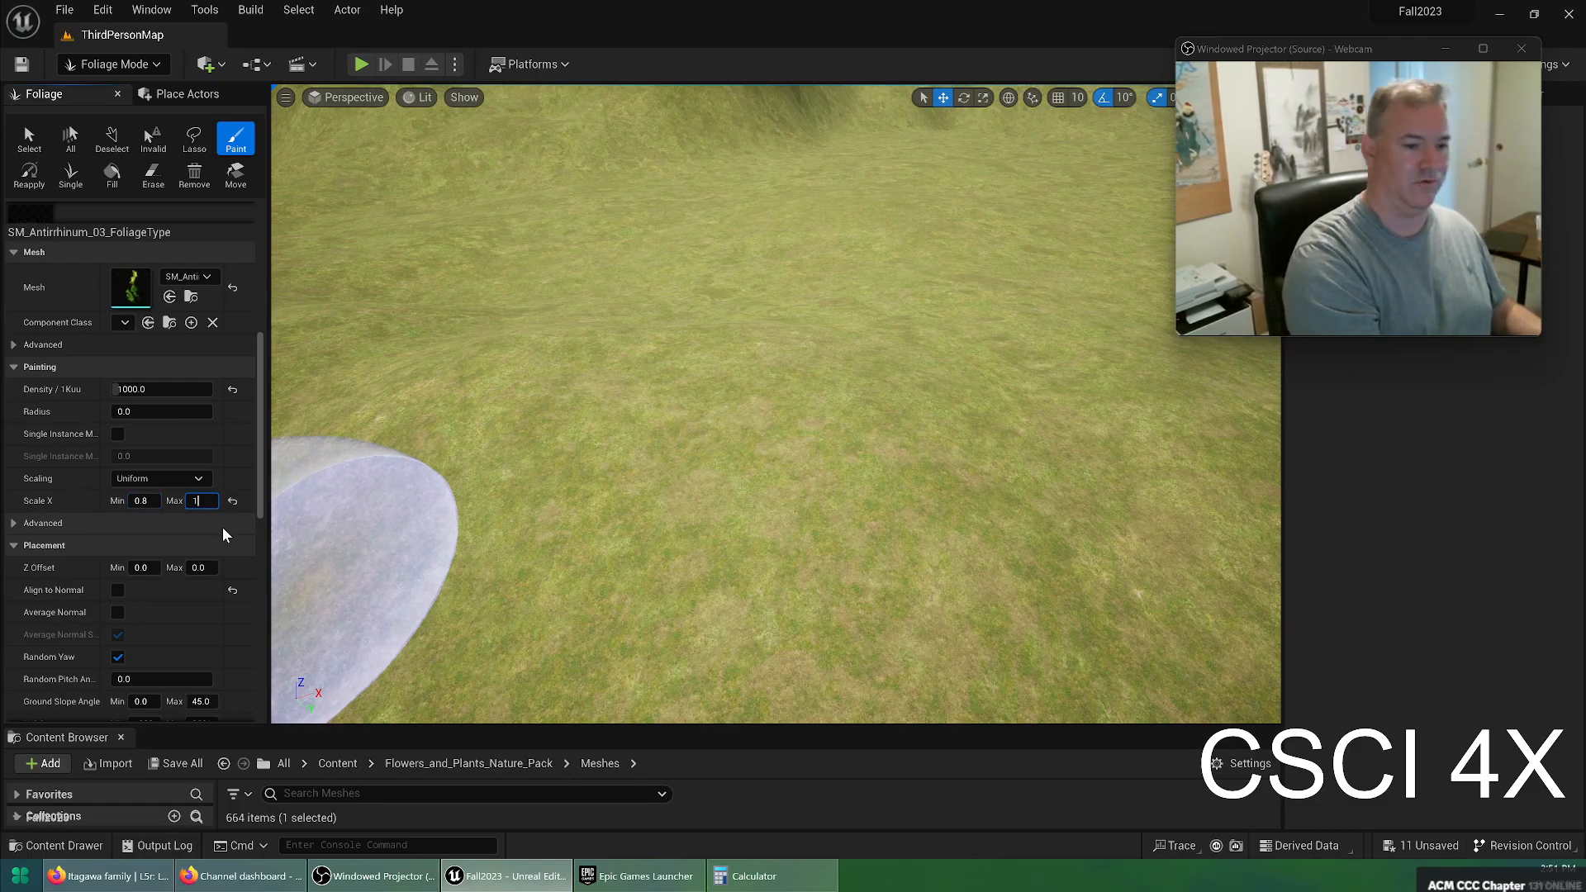
pyautogui.press('Return')
# Paint a test patch with the subtle scale variation, inspect the yellow flowers at ground level, then undo it
pyautogui.moveTo(624, 420)
pyautogui.mouseDown(button='right')
pyautogui.moveTo(641, 426)
pyautogui.moveTo(624, 419)
pyautogui.mouseUp(button='right')
pyautogui.moveTo(624, 427); pyautogui.dragTo(761, 418)
pyautogui.moveTo(396, 436); pyautogui.dragTo(396, 471, button='right')
pyautogui.press('w')
pyautogui.moveTo(602, 405)
pyautogui.mouseDown(button='right')
pyautogui.moveTo(653, 414)
pyautogui.moveTo(686, 388)
pyautogui.moveTo(686, 475)
pyautogui.moveTo(742, 253)
pyautogui.mouseUp(button='right')
pyautogui.press('w')
pyautogui.press('w')
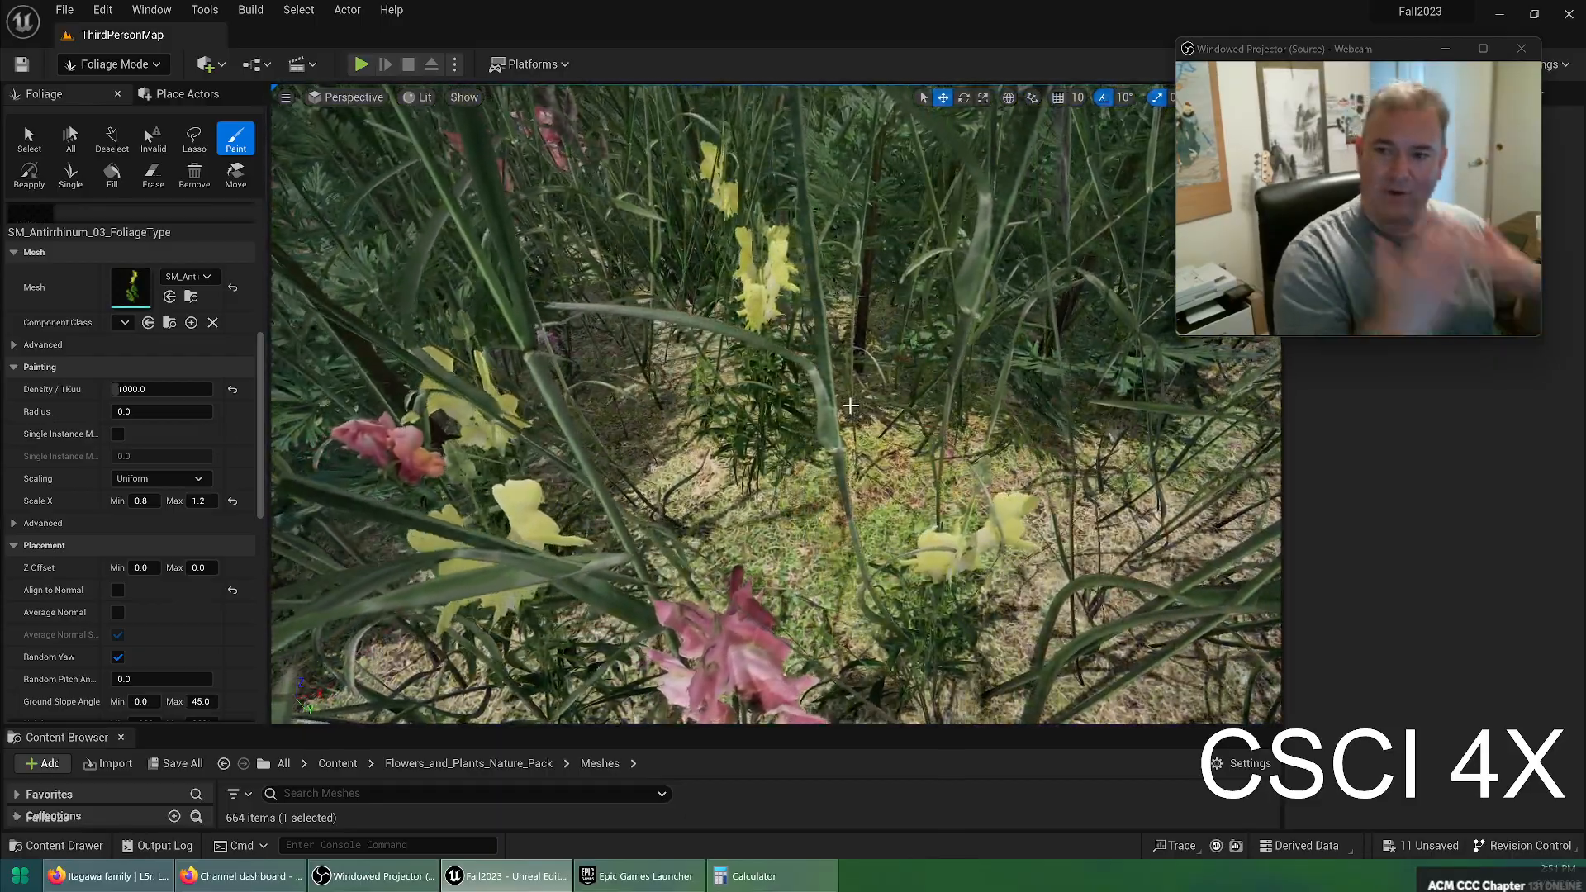
pyautogui.hotkey('ctrl', 'z')
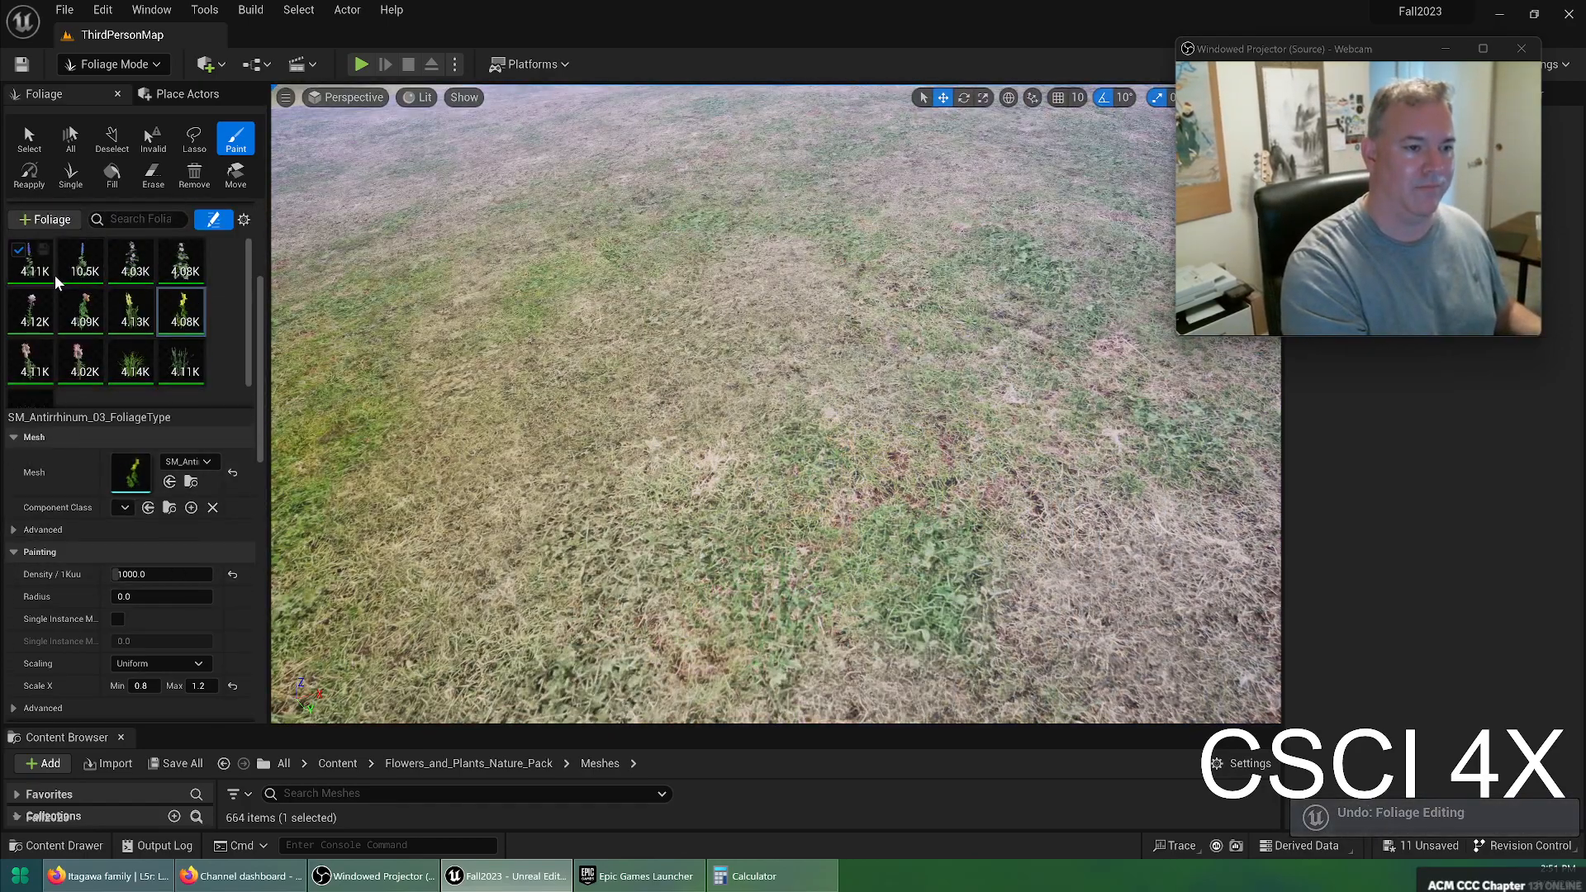
# Set the SM_AconitumNapellus_02 Scale X range to 0.8–1.2, paint a patch with it and inspect the blue flowers up close
pyautogui.click(87, 276)
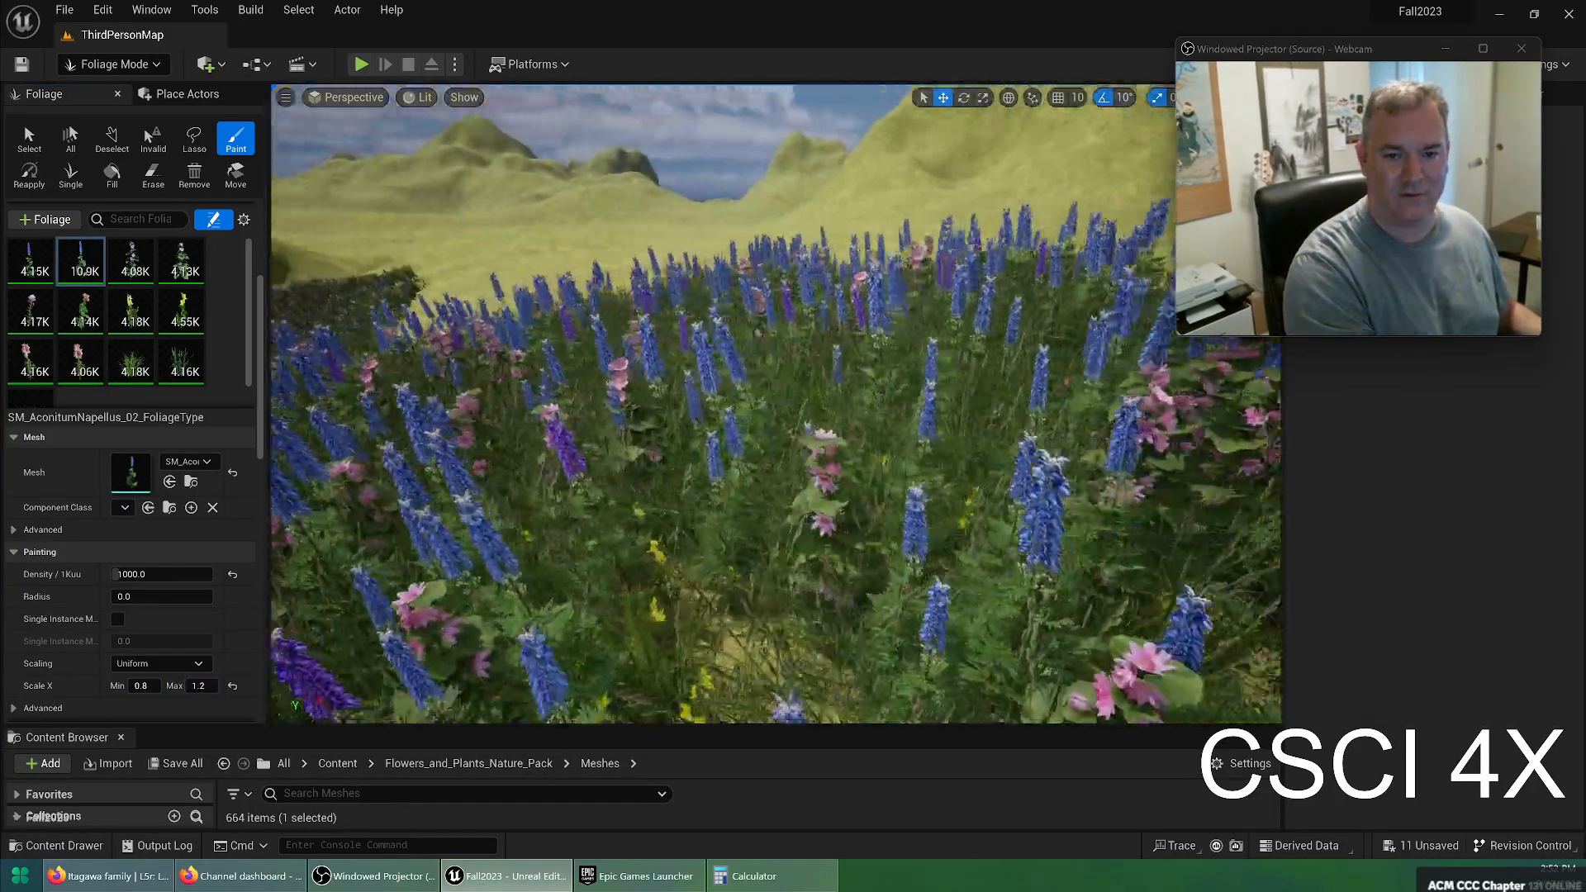
pyautogui.moveTo(776, 403); pyautogui.dragTo(588, 370, button='right')
pyautogui.press('w')
pyautogui.press('w')
pyautogui.moveTo(862, 347); pyautogui.dragTo(875, 353, button='right')
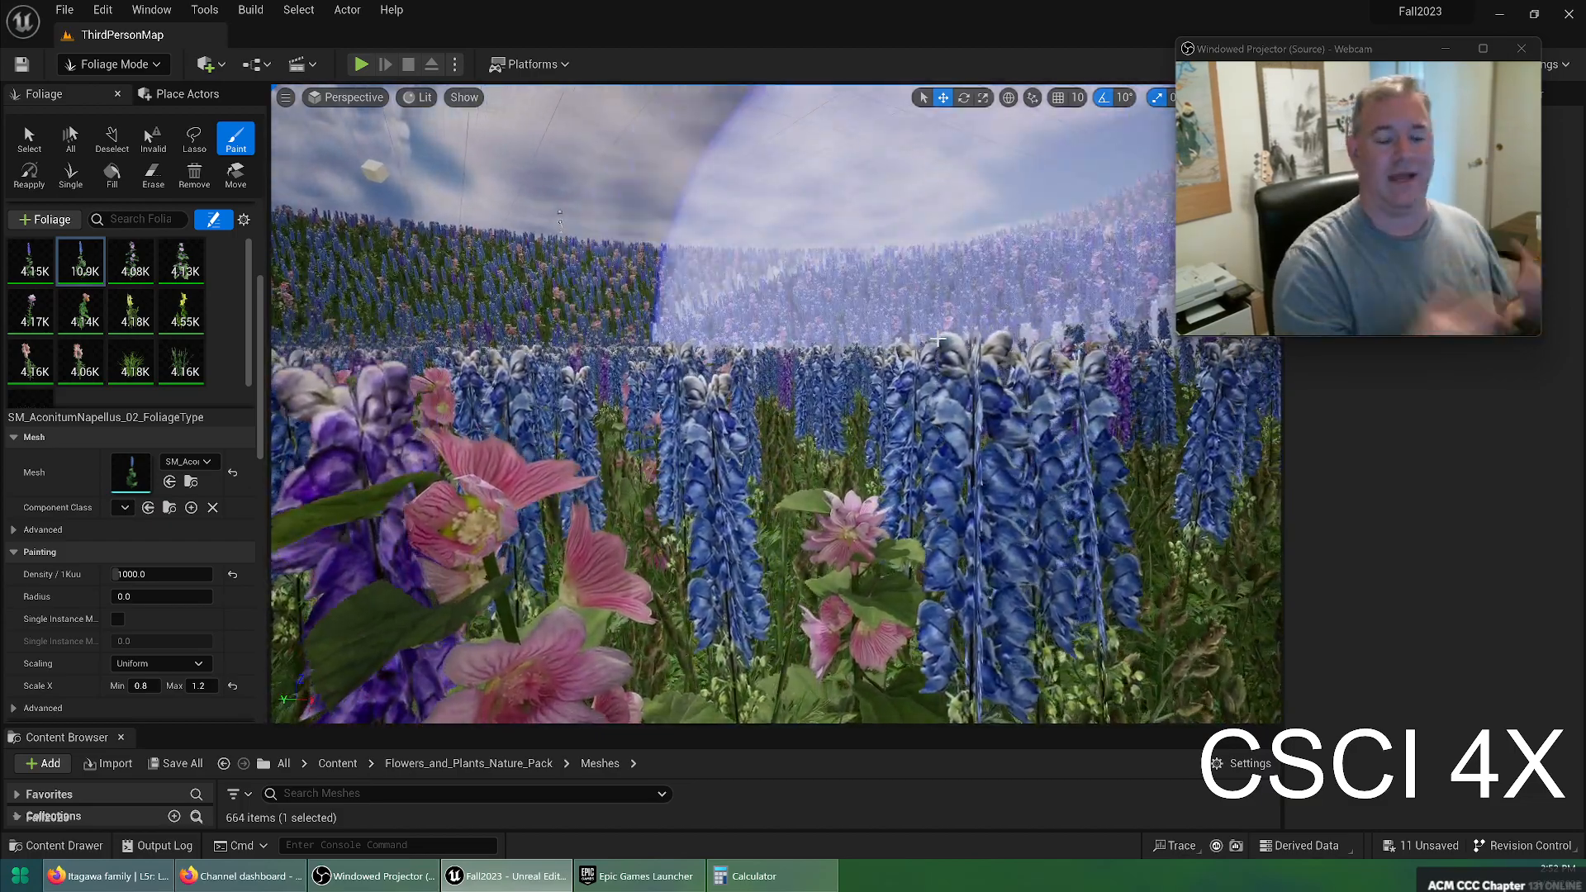
pyautogui.moveTo(939, 339)
pyautogui.mouseDown(button='right')
pyautogui.moveTo(881, 351)
pyautogui.moveTo(881, 390)
pyautogui.moveTo(860, 364)
pyautogui.mouseUp(button='right')
pyautogui.press('e')
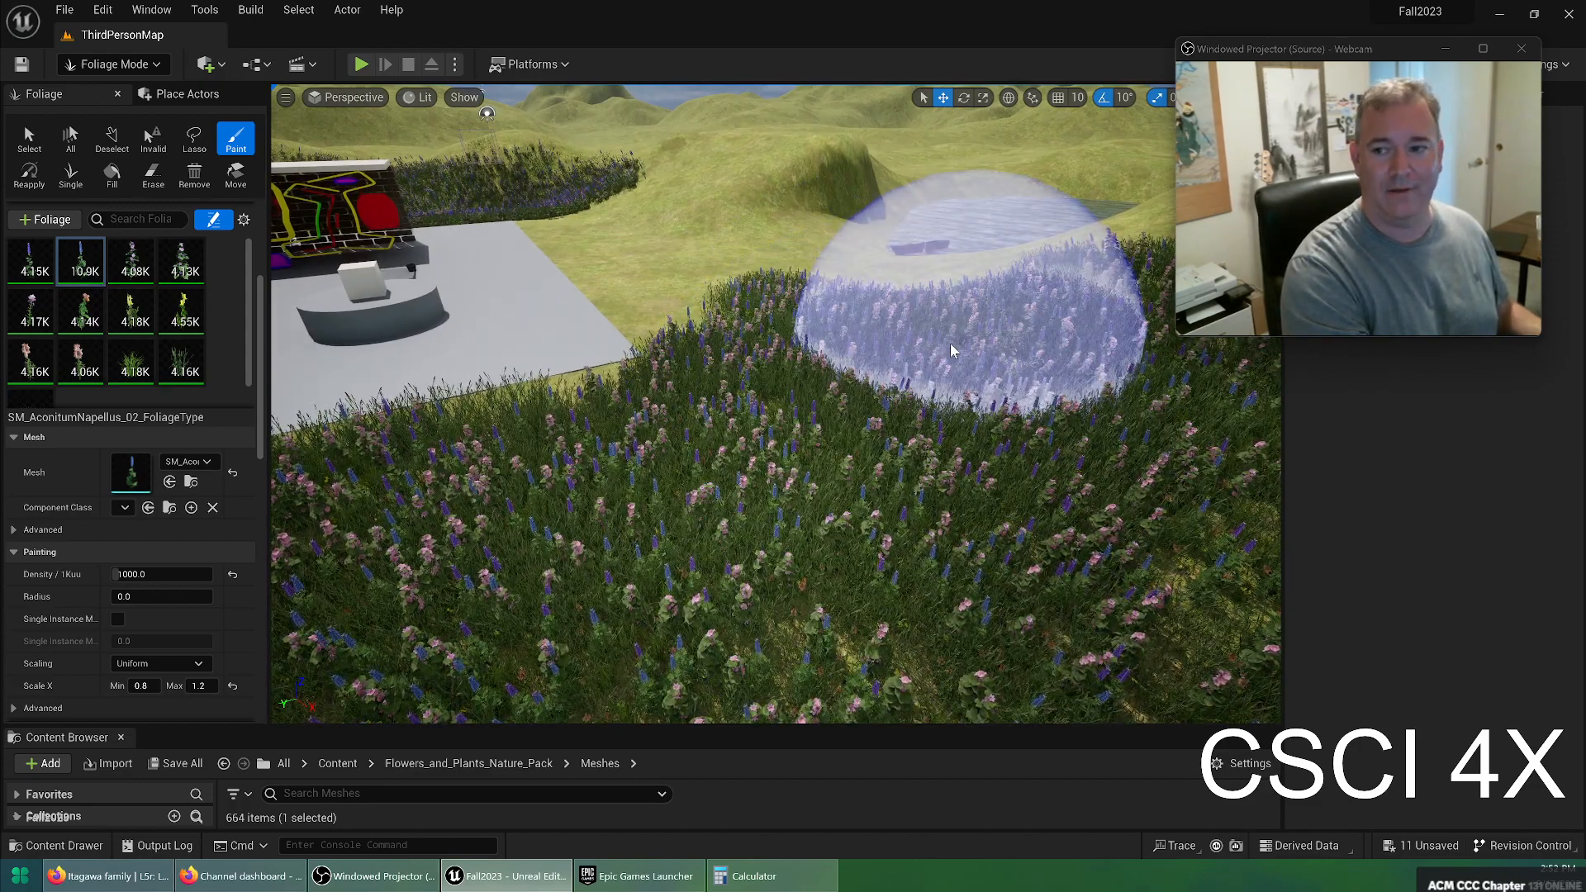
# Undo the recent foliage strokes and setting edits back to before the SM_AconitumNapellus_02 density was raised
pyautogui.hotkey('ctrl', 'z')
pyautogui.hotkey('ctrl', 'z')
pyautogui.hotkey('ctrl', 'z')
pyautogui.hotkey('ctrl', 'z')
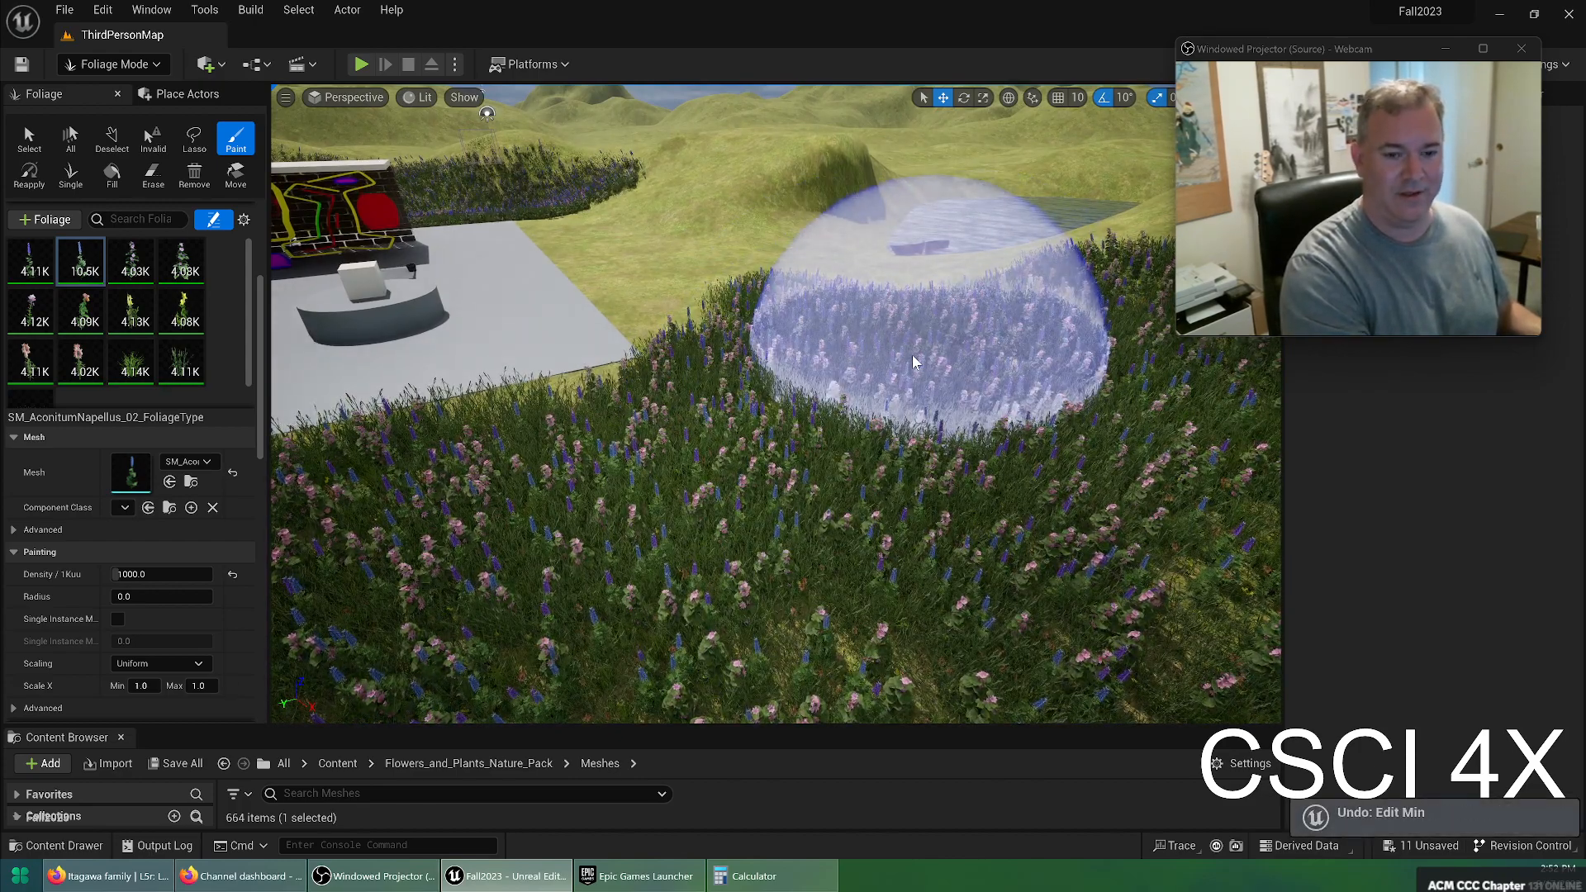
pyautogui.hotkey('ctrl', 'z')
pyautogui.hotkey('ctrl', 'z')
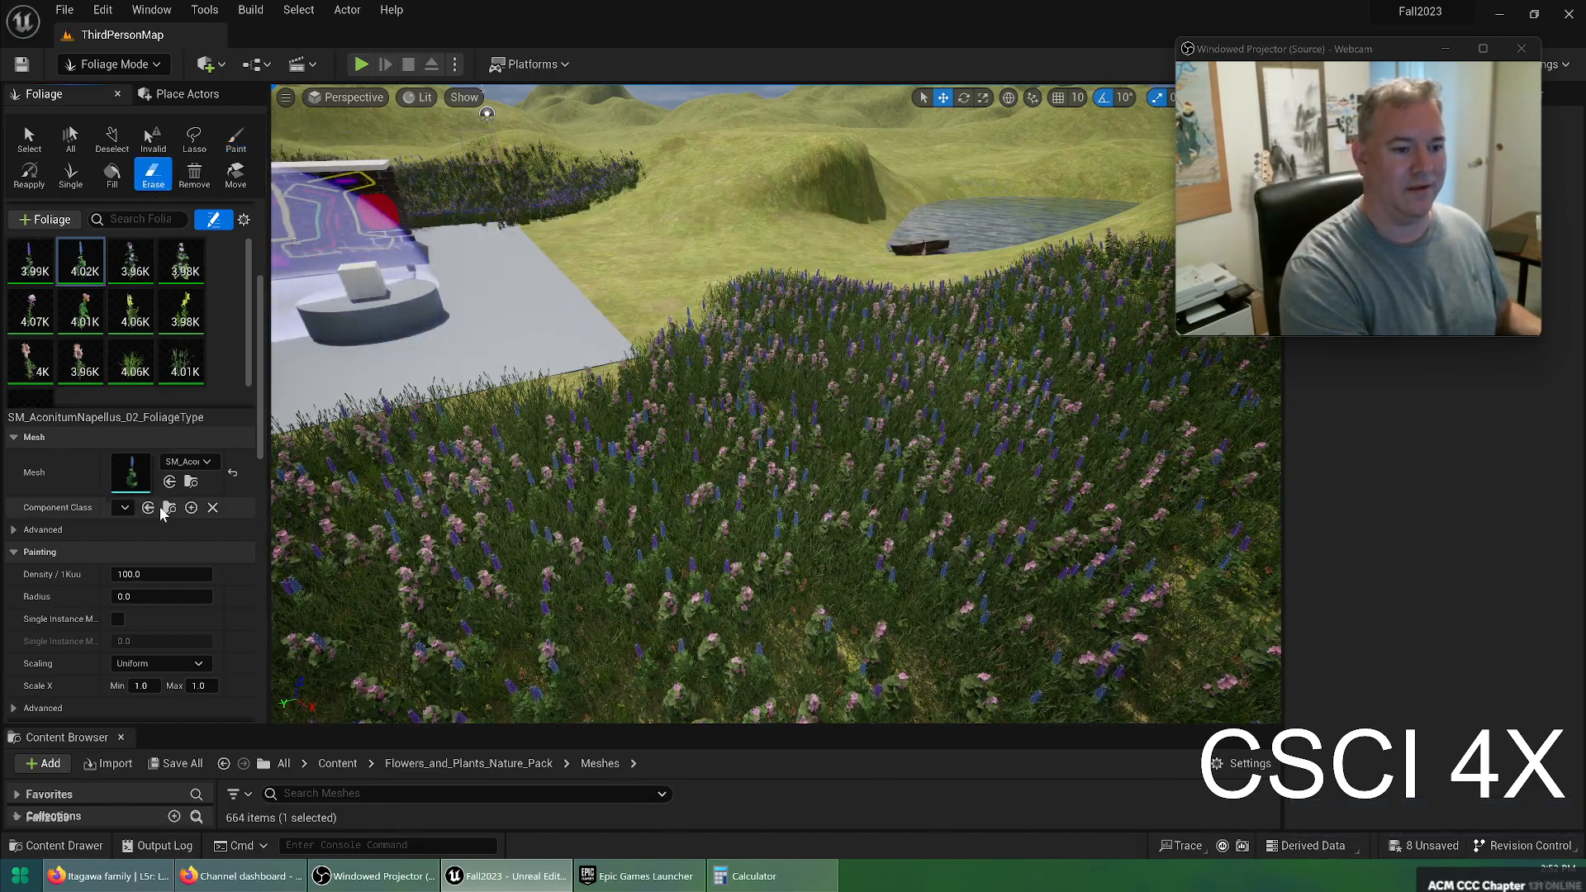
# Return to the Paint tool, paint the foliage mix over the bare strips in the flower field, and save everything
pyautogui.moveTo(601, 417)
pyautogui.mouseDown(button='right')
pyautogui.moveTo(601, 376)
pyautogui.moveTo(768, 413)
pyautogui.moveTo(744, 421)
pyautogui.moveTo(1008, 371)
pyautogui.moveTo(567, 496)
pyautogui.mouseUp(button='right')
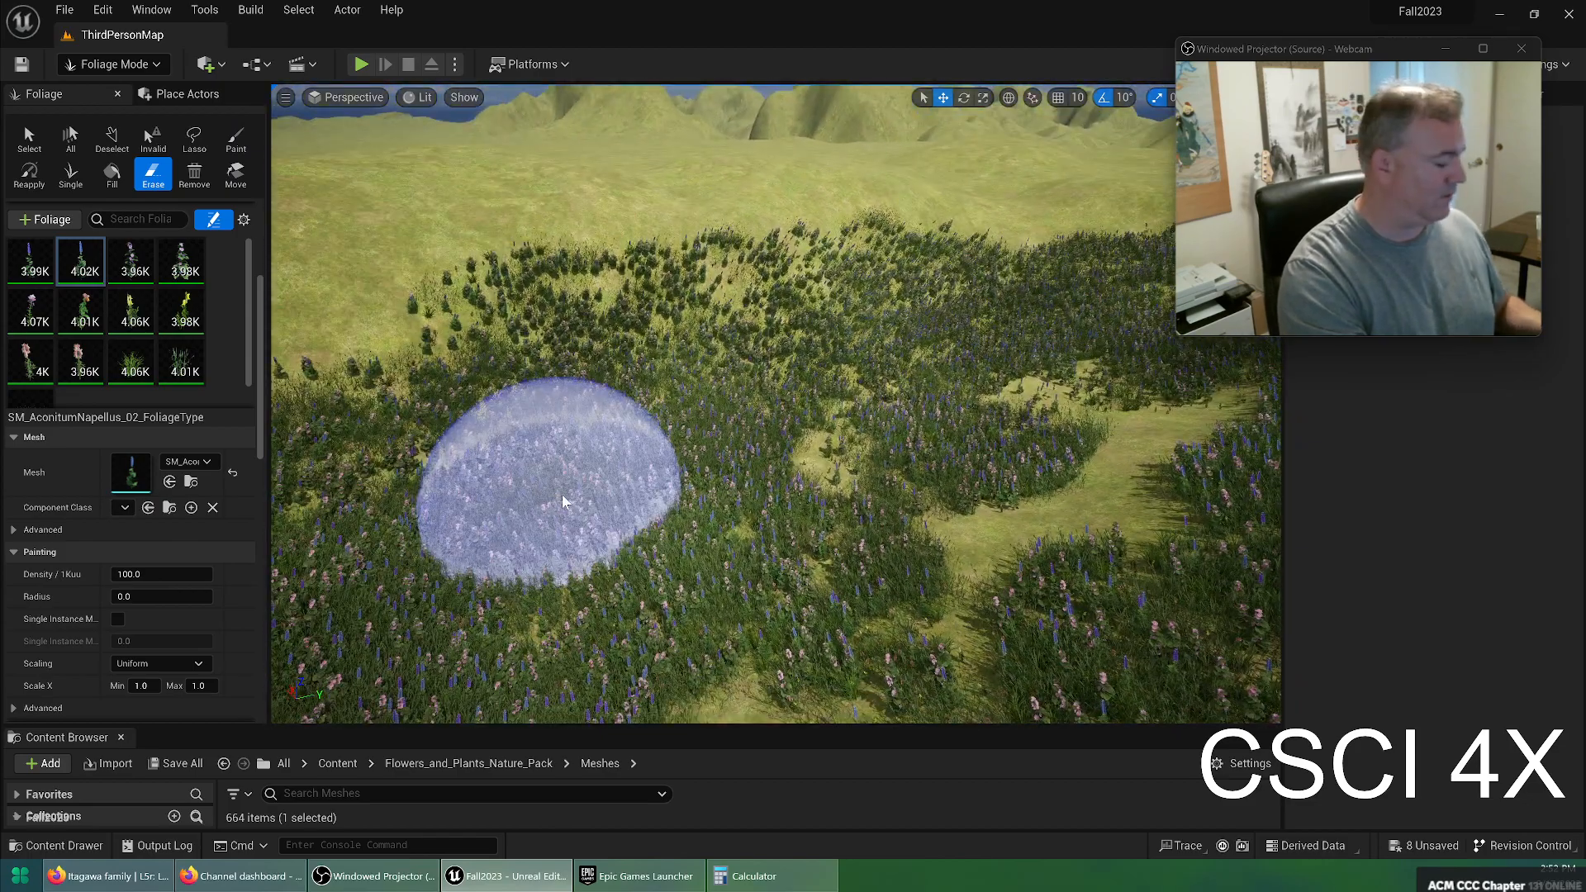
pyautogui.hotkey('ctrl', 'y')
pyautogui.moveTo(909, 570)
pyautogui.mouseDown()
pyautogui.moveTo(1045, 476)
pyautogui.moveTo(934, 488)
pyautogui.moveTo(923, 381)
pyautogui.mouseUp()
pyautogui.click(236, 138)
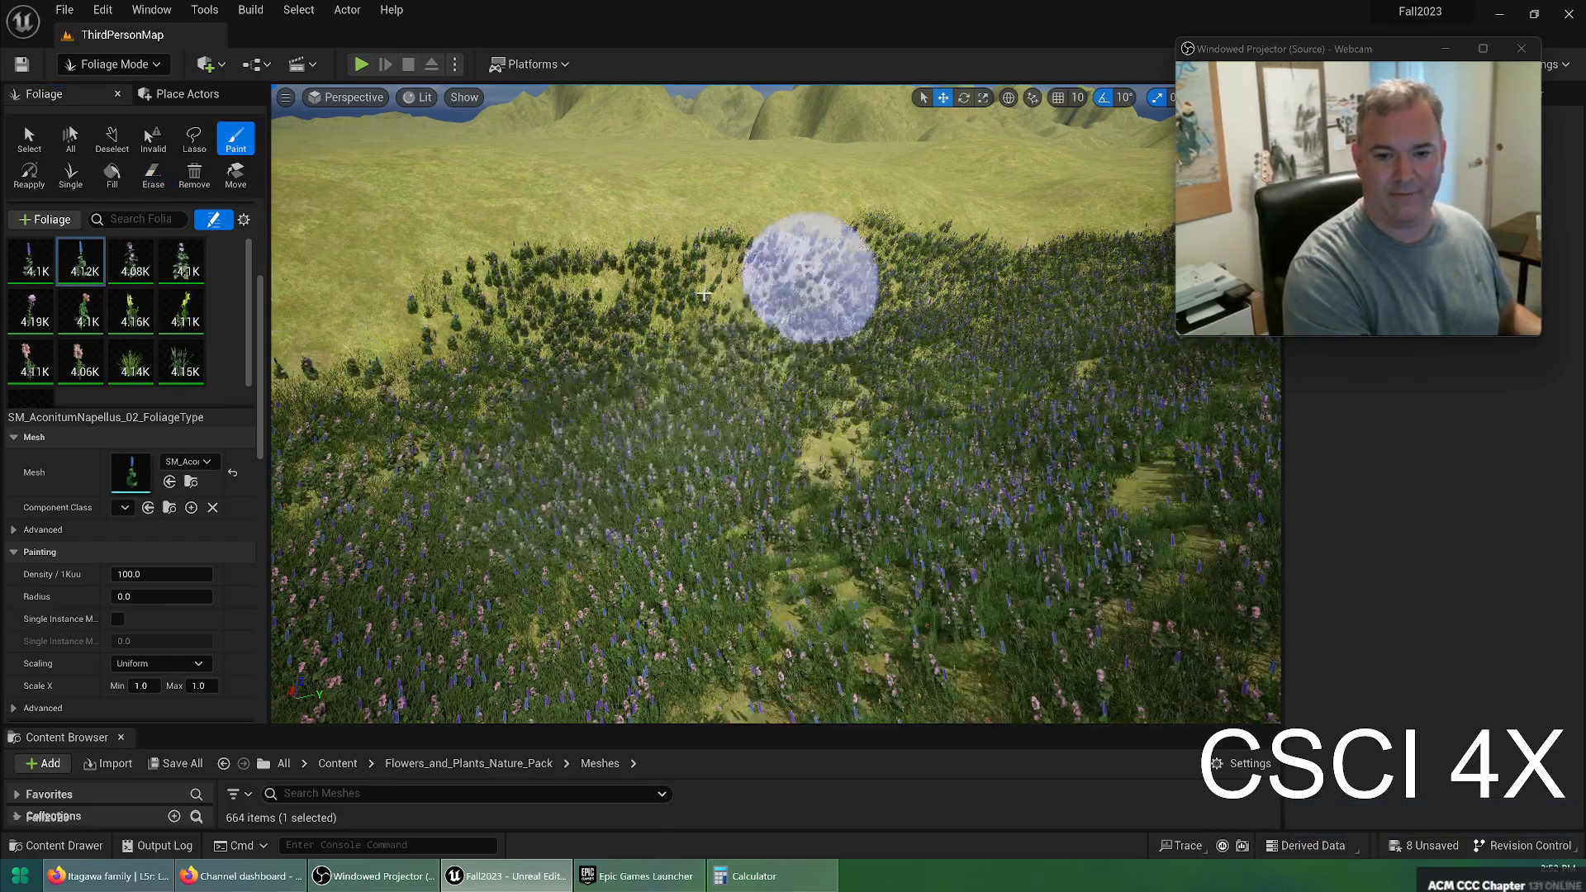
pyautogui.moveTo(907, 653); pyautogui.dragTo(844, 579, button='right')
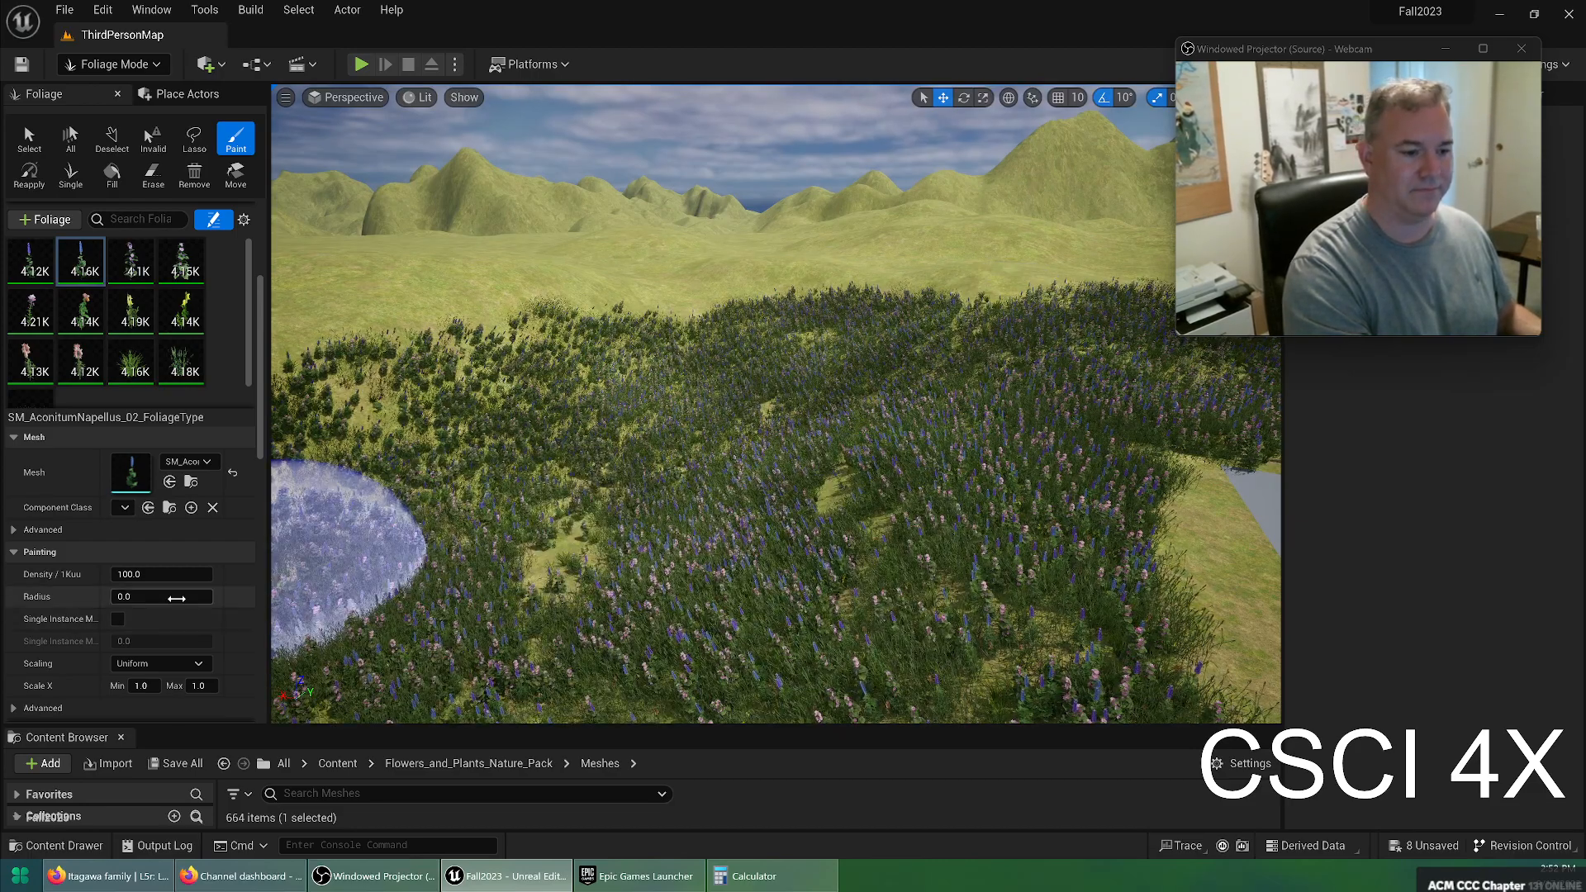
pyautogui.hotkey('ctrl', 'shift', 's')
# Fly past the lake with the rowing boat and back into the flower field to review the scene
pyautogui.moveTo(555, 308); pyautogui.dragTo(1140, 268, button='right')
pyautogui.moveTo(777, 403); pyautogui.dragTo(711, 428, button='right')
pyautogui.press('w')
pyautogui.press('w')
pyautogui.moveTo(602, 353); pyautogui.dragTo(603, 353, button='right')
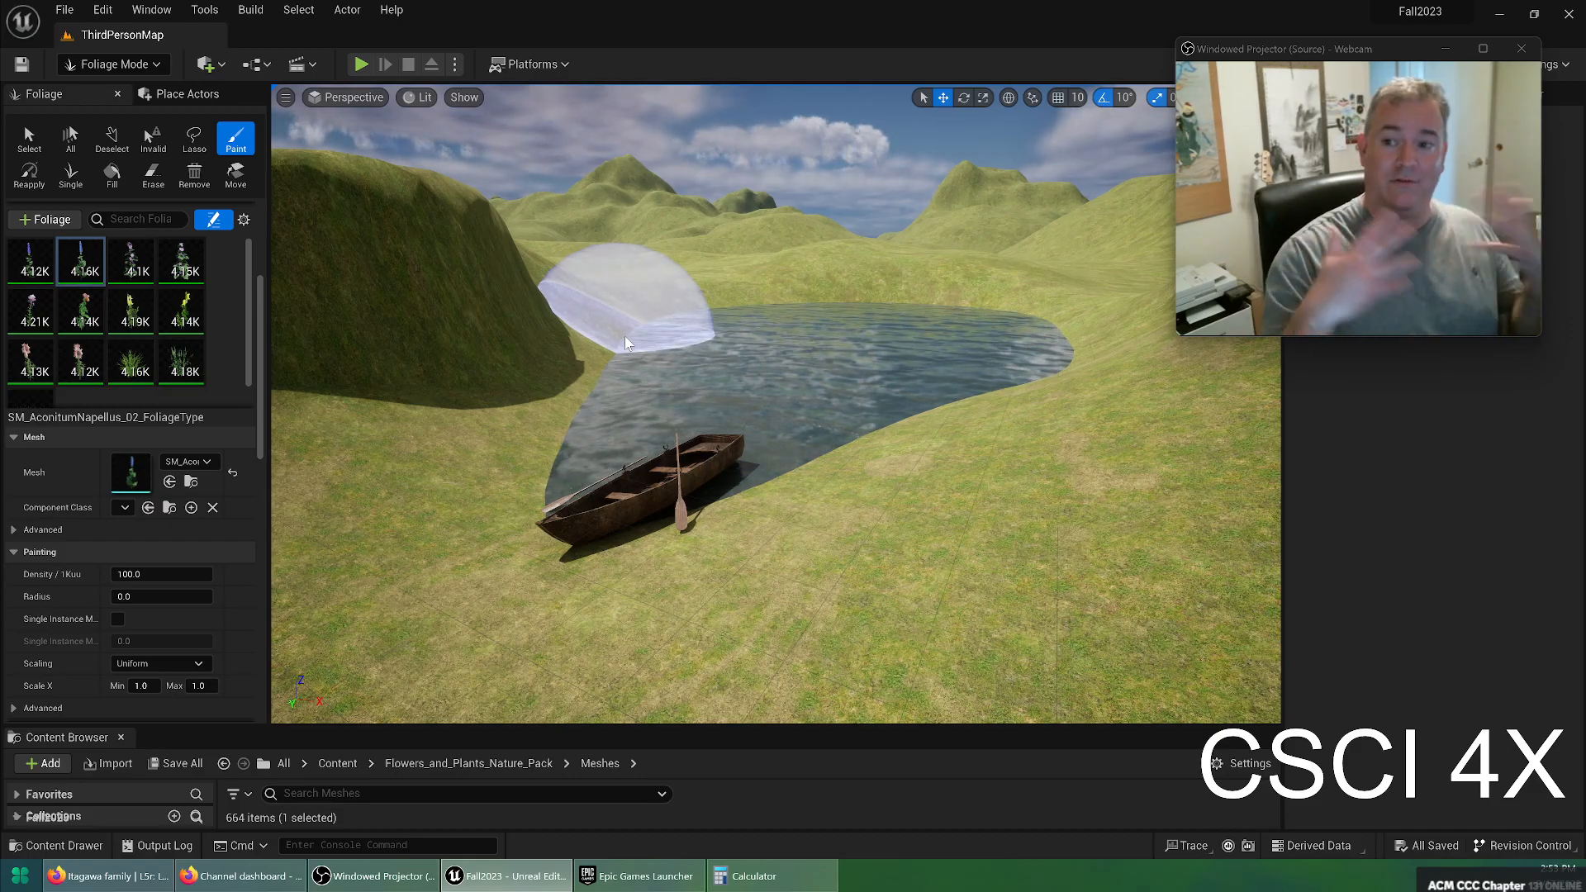
pyautogui.moveTo(625, 336)
pyautogui.mouseDown(button='right')
pyautogui.moveTo(462, 389)
pyautogui.moveTo(281, 334)
pyautogui.moveTo(545, 335)
pyautogui.moveTo(578, 326)
pyautogui.moveTo(314, 372)
pyautogui.moveTo(578, 306)
pyautogui.moveTo(562, 293)
pyautogui.moveTo(570, 265)
pyautogui.moveTo(647, 323)
pyautogui.mouseUp(button='right')
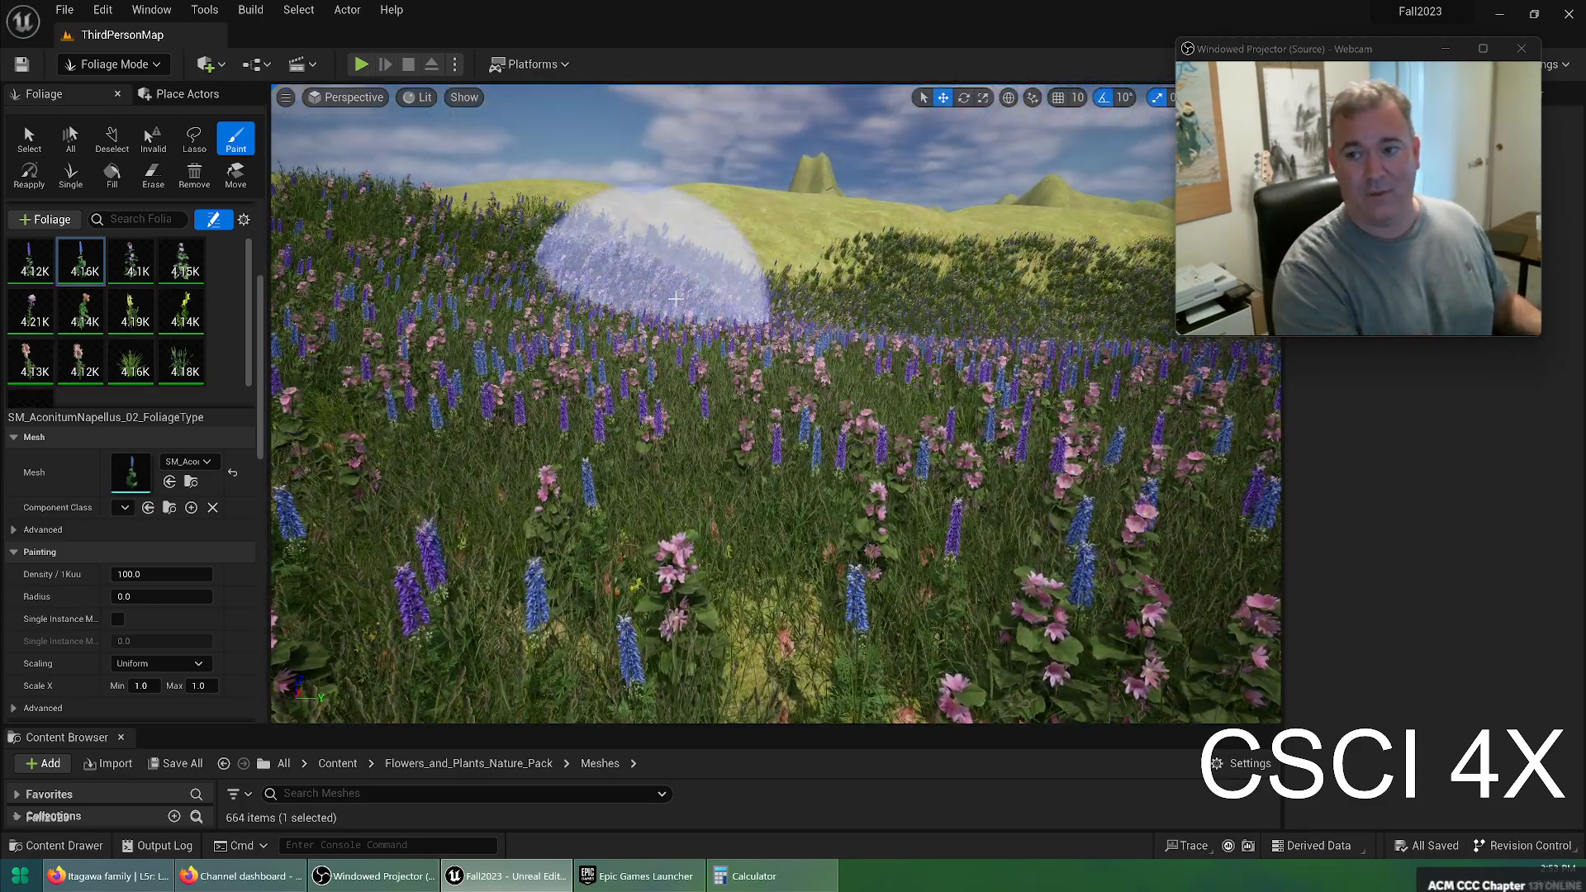
# Leave foliage editing for Selection Mode and save the work
pyautogui.click(114, 64)
pyautogui.click(93, 92)
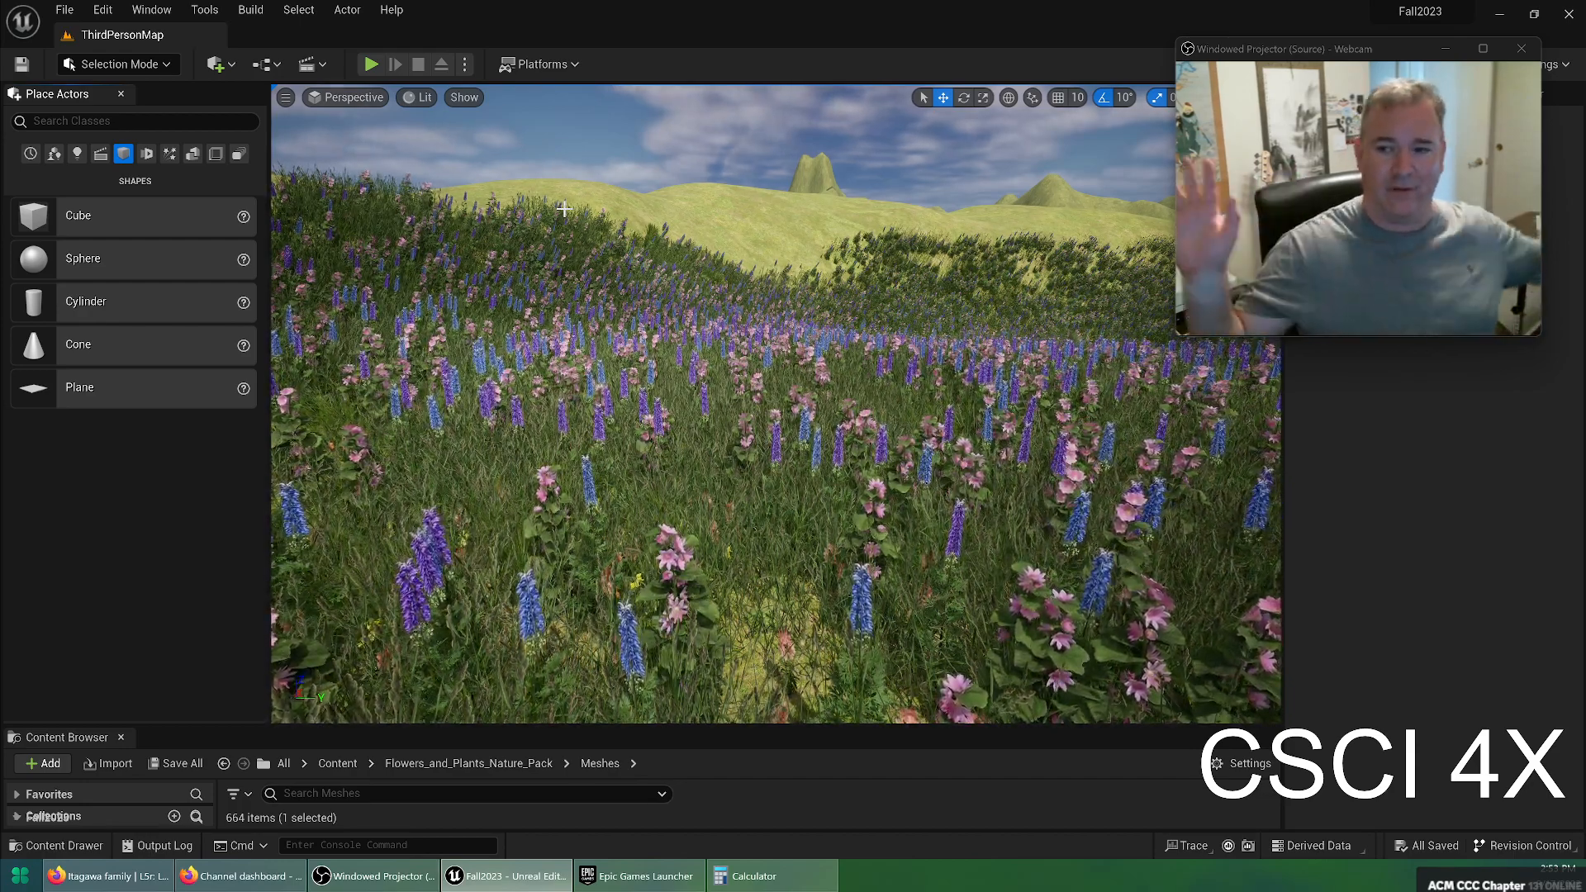
pyautogui.moveTo(671, 340); pyautogui.dragTo(694, 422, button='right')
pyautogui.click(64, 8)
pyautogui.click(110, 199)
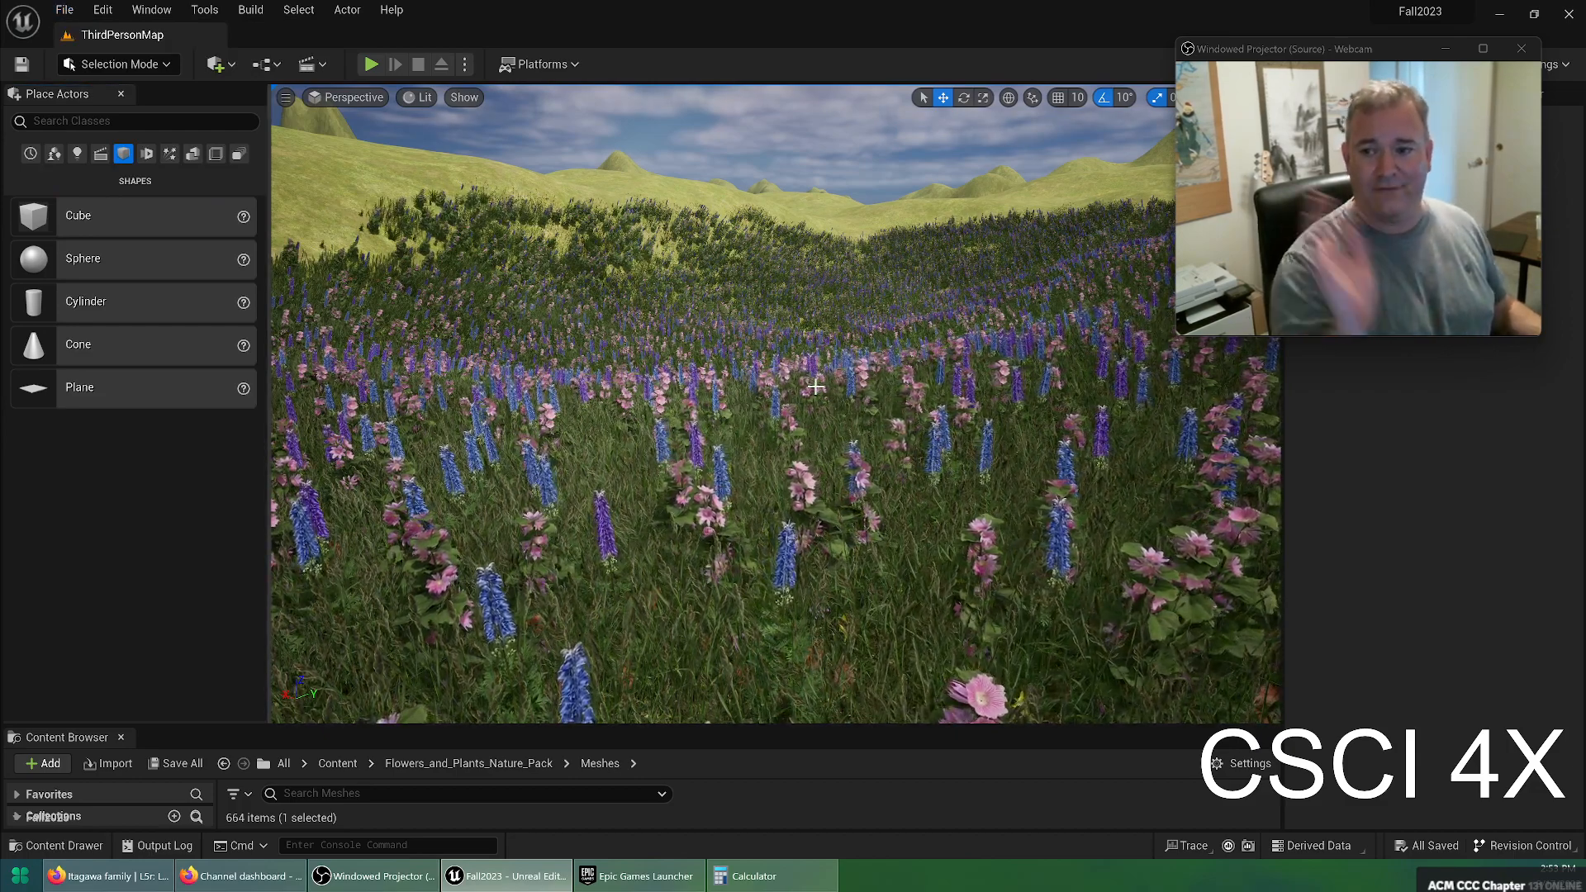